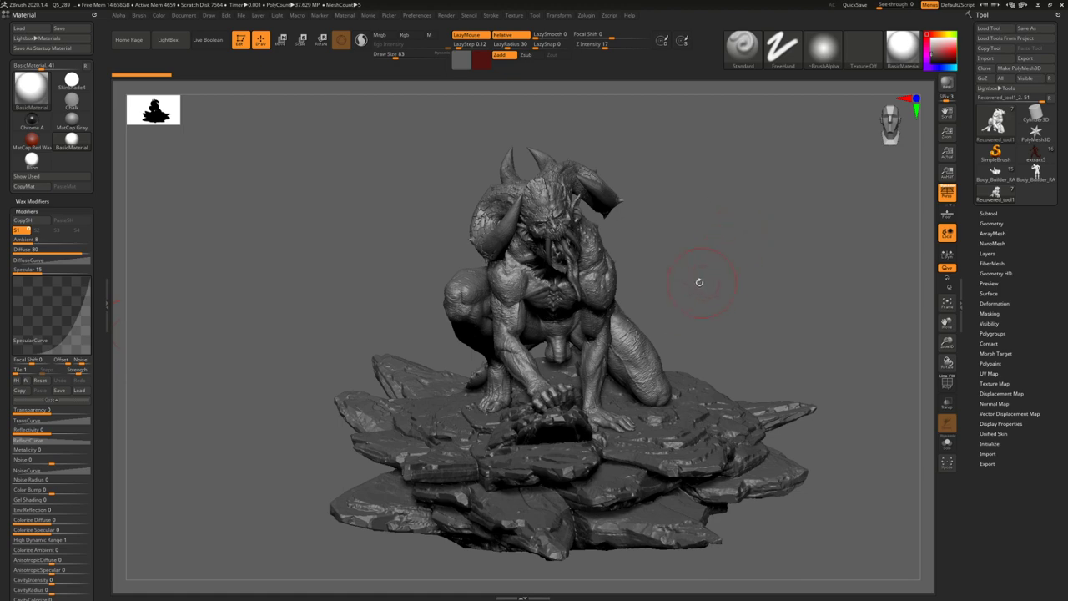
- Examine the crouching demon's overall pose and silhouette on the rock base from the front and both sides
{"action": "mouse_move", "coordinate": [696, 281]}
{"action": "left_mouse_down"}
{"action": "mouse_move", "coordinate": [671, 346]}
{"action": "mouse_move", "coordinate": [667, 284]}
{"action": "left_mouse_up"}
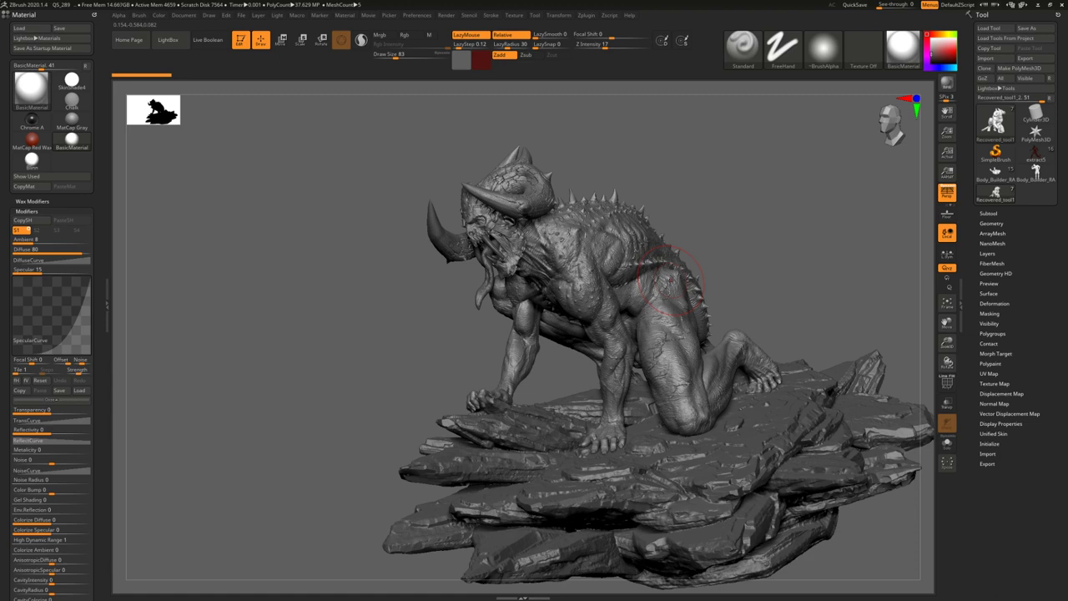
{"action": "left_click_drag", "start_coordinate": [709, 178], "coordinate": [709, 211]}
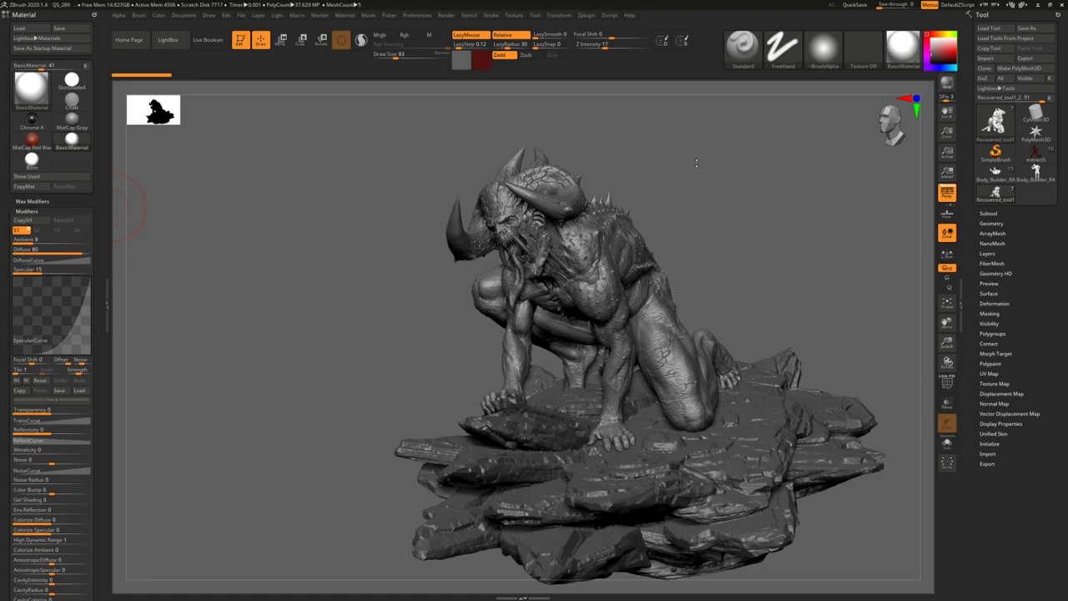
{"action": "mouse_move", "coordinate": [647, 234]}
{"action": "right_mouse_down"}
{"action": "mouse_move", "coordinate": [601, 192]}
{"action": "mouse_move", "coordinate": [640, 193]}
{"action": "right_mouse_up"}
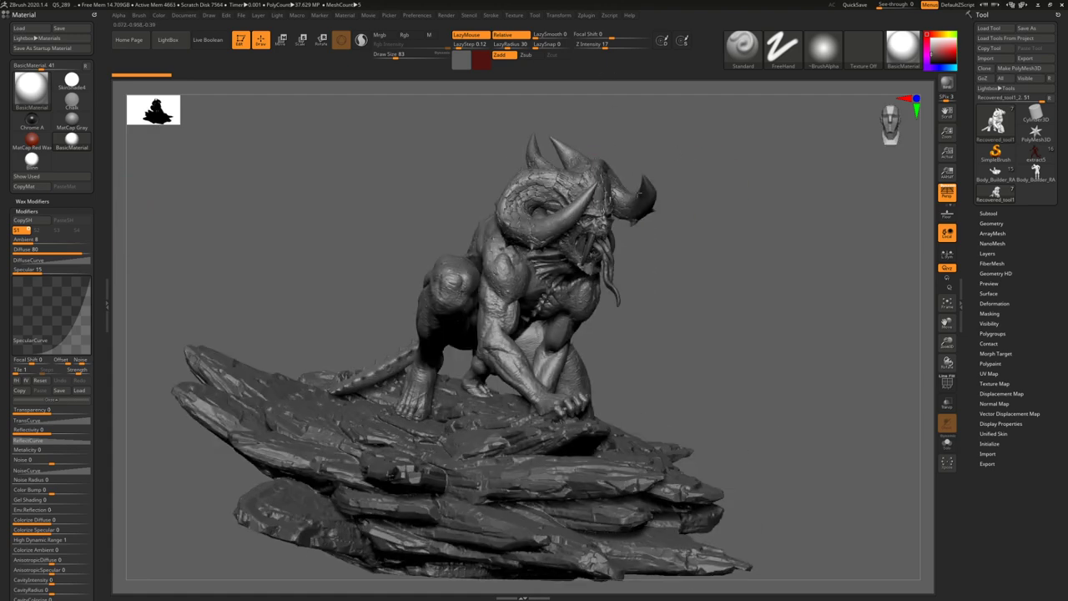
{"action": "mouse_move", "coordinate": [497, 401]}
{"action": "left_mouse_down"}
{"action": "mouse_move", "coordinate": [496, 304]}
{"action": "mouse_move", "coordinate": [393, 239]}
{"action": "mouse_move", "coordinate": [465, 271]}
{"action": "mouse_move", "coordinate": [584, 268]}
{"action": "mouse_move", "coordinate": [542, 293]}
{"action": "mouse_move", "coordinate": [562, 268]}
{"action": "left_mouse_up"}
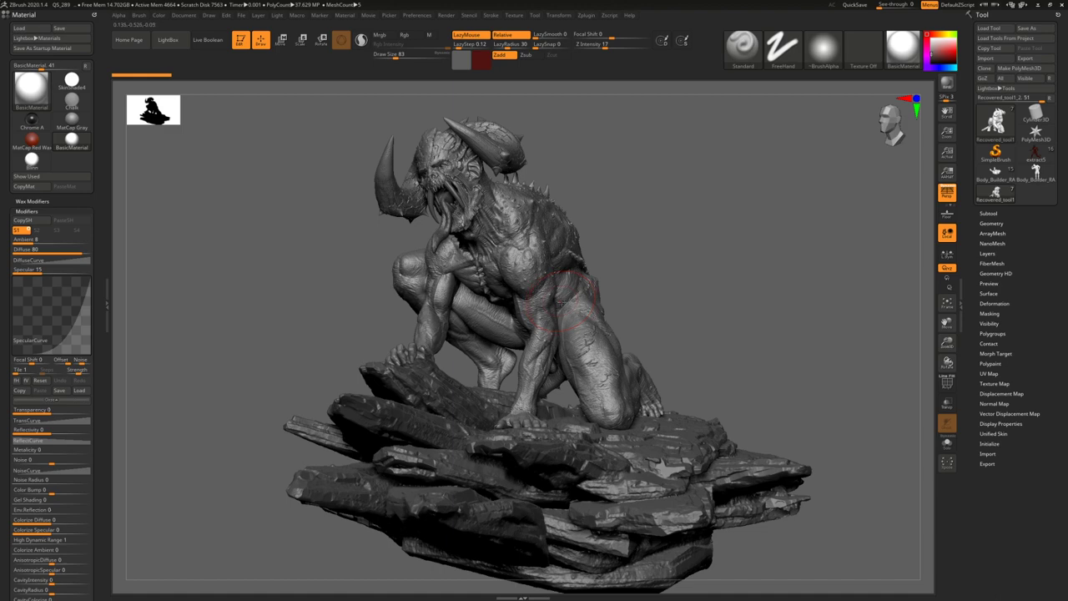
{"action": "mouse_move", "coordinate": [565, 303]}
{"action": "right_mouse_down"}
{"action": "mouse_move", "coordinate": [576, 309]}
{"action": "mouse_move", "coordinate": [511, 298]}
{"action": "mouse_move", "coordinate": [478, 334]}
{"action": "right_mouse_up"}
{"action": "mouse_move", "coordinate": [477, 333]}
{"action": "left_mouse_down"}
{"action": "mouse_move", "coordinate": [517, 332]}
{"action": "mouse_move", "coordinate": [455, 330]}
{"action": "left_mouse_up"}
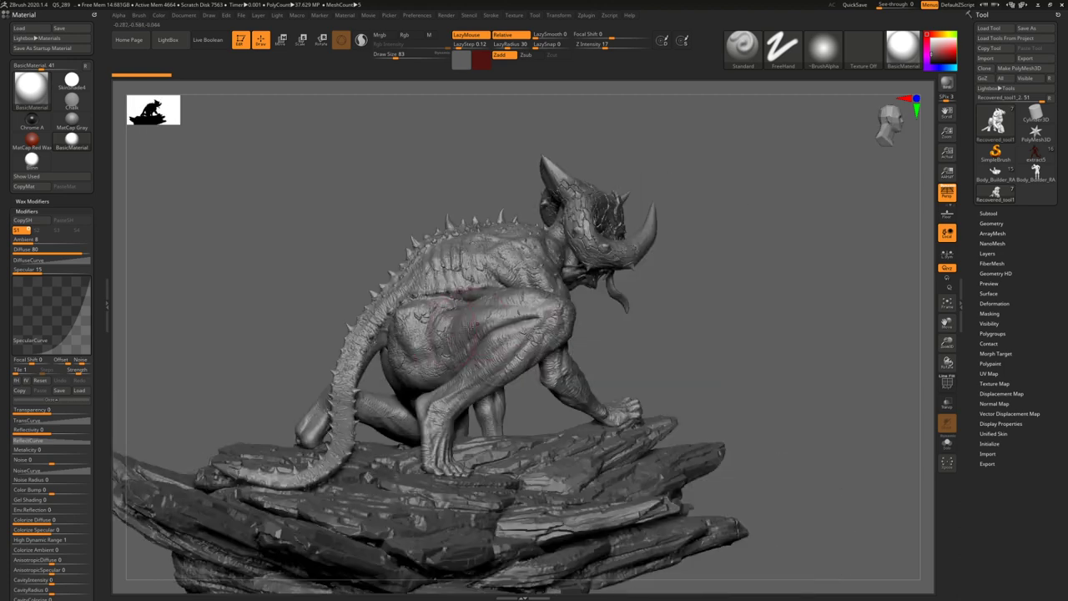
{"action": "right_click_drag", "start_coordinate": [341, 350], "coordinate": [367, 451]}
{"action": "right_click_drag", "start_coordinate": [479, 288], "coordinate": [486, 368], "text": "shift"}
{"action": "right_click_drag", "start_coordinate": [501, 246], "coordinate": [488, 337], "text": "alt"}
{"action": "left_click_drag", "start_coordinate": [483, 343], "coordinate": [493, 294]}
{"action": "right_click_drag", "start_coordinate": [495, 294], "coordinate": [483, 297]}
{"action": "mouse_move", "coordinate": [513, 346]}
{"action": "right_mouse_down", "text": "alt"}
{"action": "mouse_move", "coordinate": [515, 306]}
{"action": "mouse_move", "coordinate": [543, 320]}
{"action": "mouse_move", "coordinate": [401, 338]}
{"action": "right_mouse_up", "text": "alt"}
{"action": "right_click_drag", "start_coordinate": [598, 357], "coordinate": [536, 354], "text": "alt"}
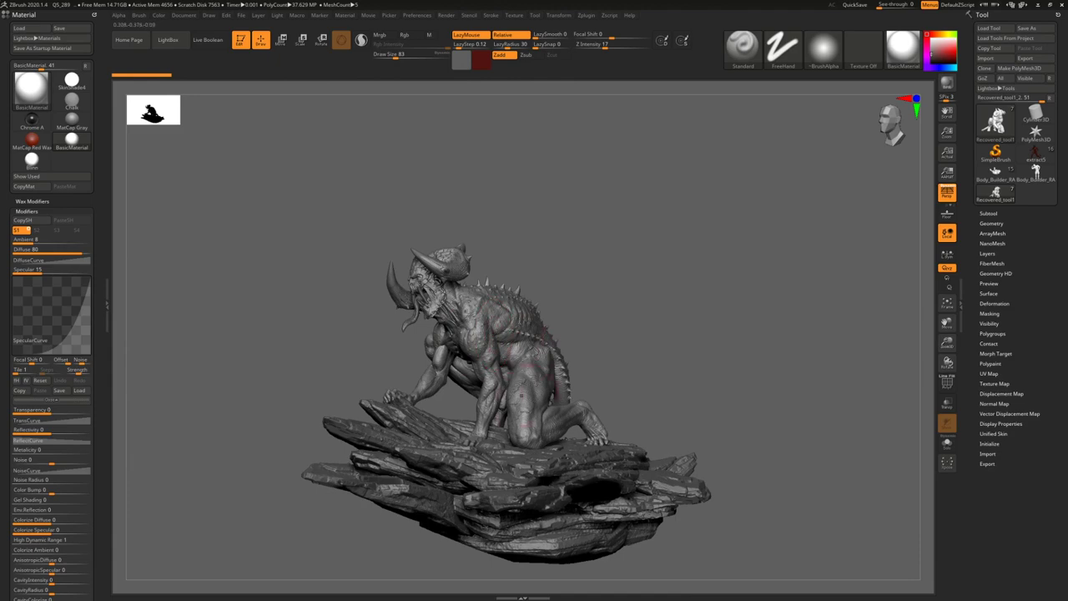
- Inspect the demon's head, arms and bent legs from frontal, three-quarter and profile views
{"action": "right_click_drag", "start_coordinate": [522, 395], "coordinate": [447, 388]}
{"action": "mouse_move", "coordinate": [446, 388]}
{"action": "right_mouse_down", "text": "ctrl"}
{"action": "mouse_move", "coordinate": [453, 307]}
{"action": "mouse_move", "coordinate": [529, 314]}
{"action": "right_mouse_up", "text": "ctrl"}
{"action": "mouse_move", "coordinate": [528, 371]}
{"action": "right_mouse_down", "text": "shift"}
{"action": "mouse_move", "coordinate": [563, 364]}
{"action": "mouse_move", "coordinate": [526, 317]}
{"action": "right_mouse_up", "text": "shift"}
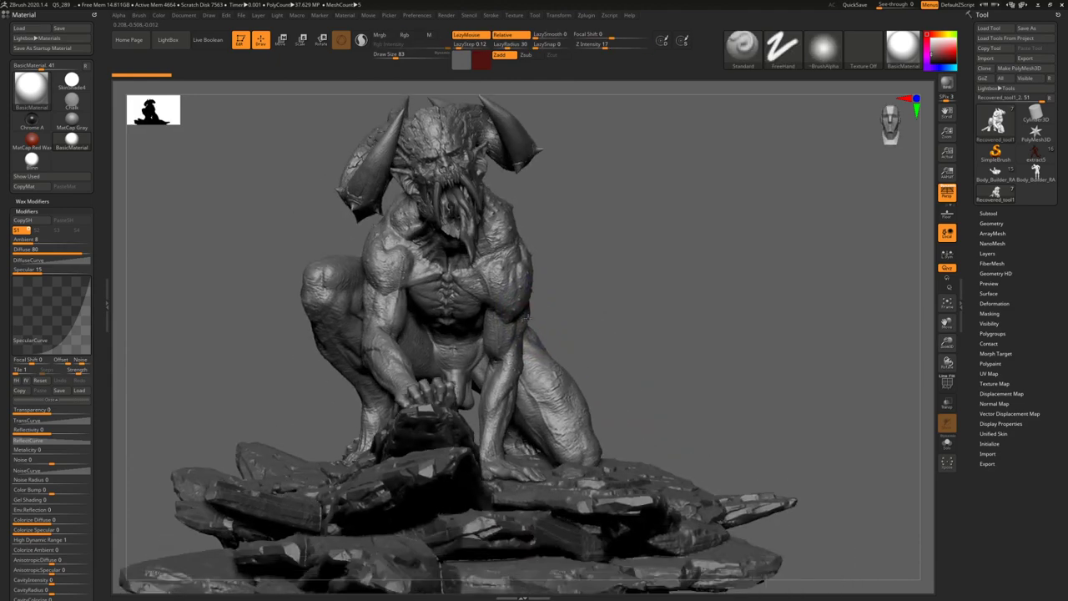
{"action": "left_click_drag", "start_coordinate": [526, 316], "coordinate": [507, 301]}
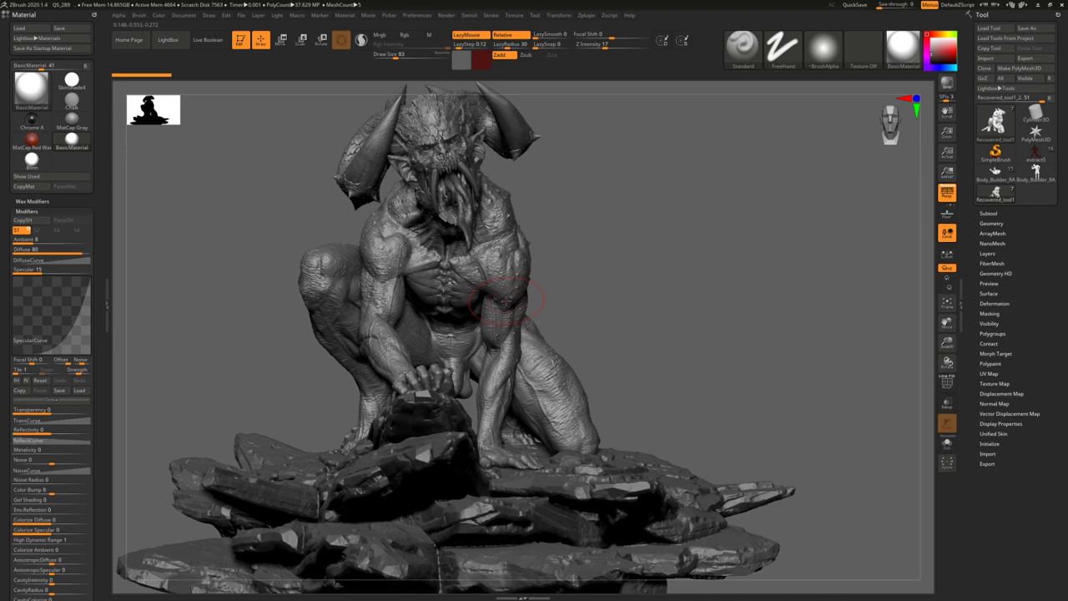
{"action": "mouse_move", "coordinate": [504, 300]}
{"action": "left_mouse_down"}
{"action": "mouse_move", "coordinate": [553, 292]}
{"action": "mouse_move", "coordinate": [538, 286]}
{"action": "left_mouse_up"}
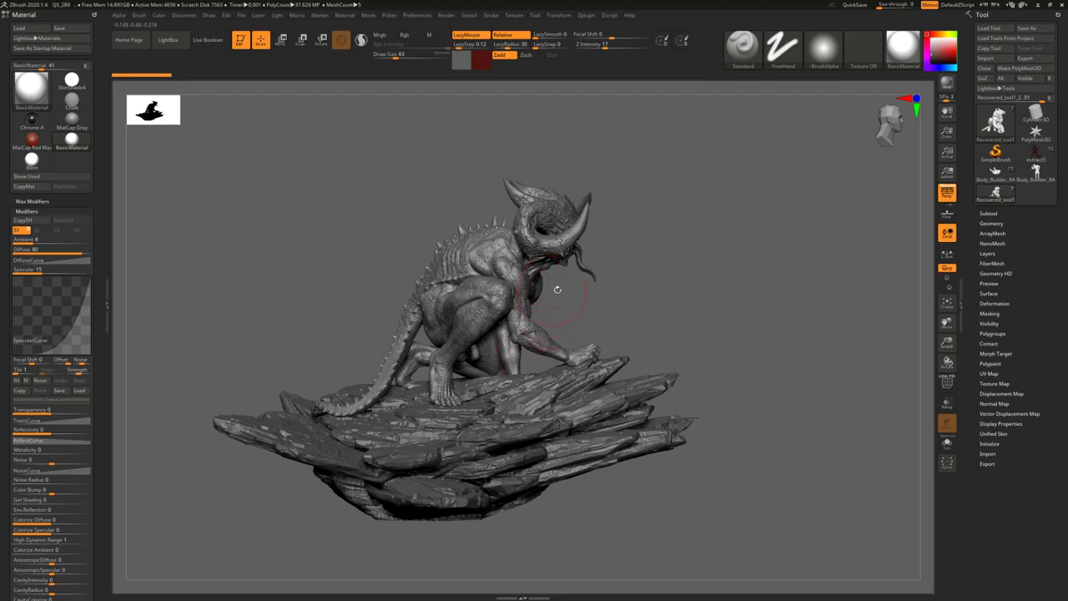
{"action": "right_click_drag", "start_coordinate": [517, 293], "coordinate": [553, 292]}
{"action": "mouse_move", "coordinate": [592, 290]}
{"action": "left_mouse_down"}
{"action": "mouse_move", "coordinate": [557, 315]}
{"action": "mouse_move", "coordinate": [528, 261]}
{"action": "left_mouse_up"}
{"action": "mouse_move", "coordinate": [496, 334]}
{"action": "right_mouse_down"}
{"action": "mouse_move", "coordinate": [522, 340]}
{"action": "mouse_move", "coordinate": [552, 322]}
{"action": "right_mouse_up"}
{"action": "left_click_drag", "start_coordinate": [551, 322], "coordinate": [527, 324]}
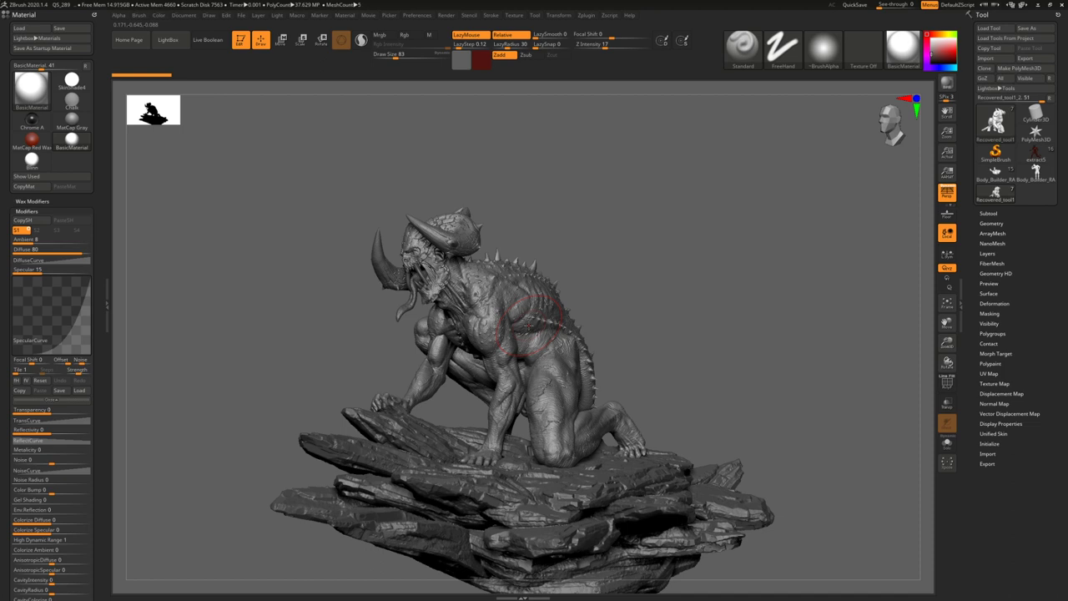
{"action": "right_click_drag", "start_coordinate": [529, 325], "coordinate": [535, 314]}
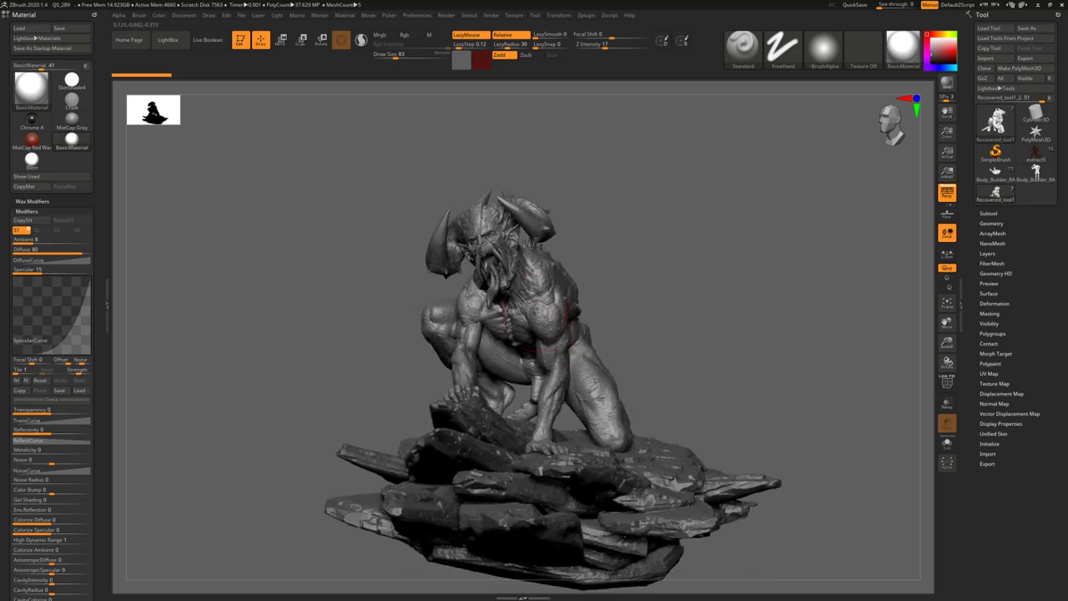
{"action": "left_click_drag", "start_coordinate": [482, 329], "coordinate": [534, 342]}
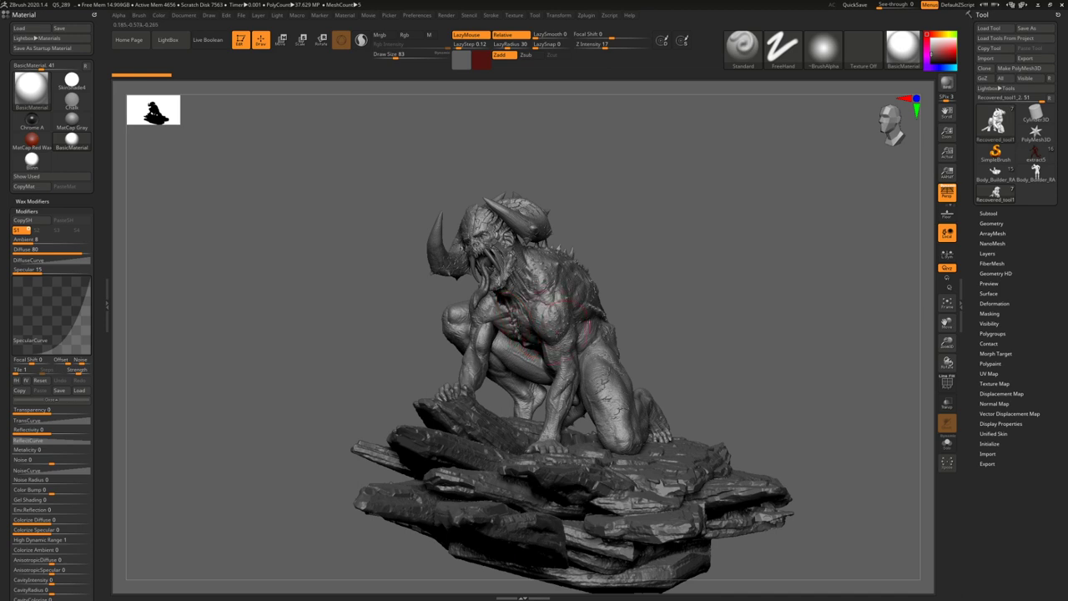
- Inspect the horned head, torso and spiked back up close, and the whole figure with its base from a raised angle
{"action": "mouse_move", "coordinate": [549, 328]}
{"action": "right_mouse_down"}
{"action": "mouse_move", "coordinate": [594, 350]}
{"action": "mouse_move", "coordinate": [585, 334]}
{"action": "mouse_move", "coordinate": [584, 365]}
{"action": "mouse_move", "coordinate": [566, 372]}
{"action": "mouse_move", "coordinate": [556, 332]}
{"action": "mouse_move", "coordinate": [582, 324]}
{"action": "right_mouse_up"}
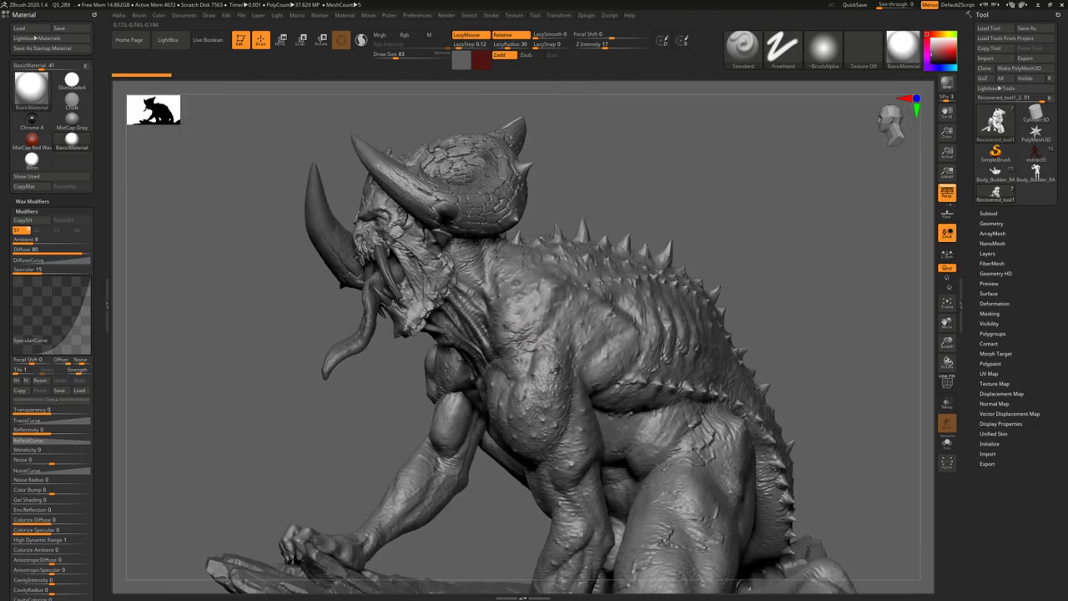
{"action": "mouse_move", "coordinate": [576, 334]}
{"action": "left_mouse_down"}
{"action": "mouse_move", "coordinate": [539, 309]}
{"action": "mouse_move", "coordinate": [555, 328]}
{"action": "left_mouse_up"}
{"action": "right_click_drag", "start_coordinate": [555, 333], "coordinate": [549, 284], "text": "ctrl"}
{"action": "right_click_drag", "start_coordinate": [401, 325], "coordinate": [519, 337]}
{"action": "left_click_drag", "start_coordinate": [517, 342], "coordinate": [534, 329]}
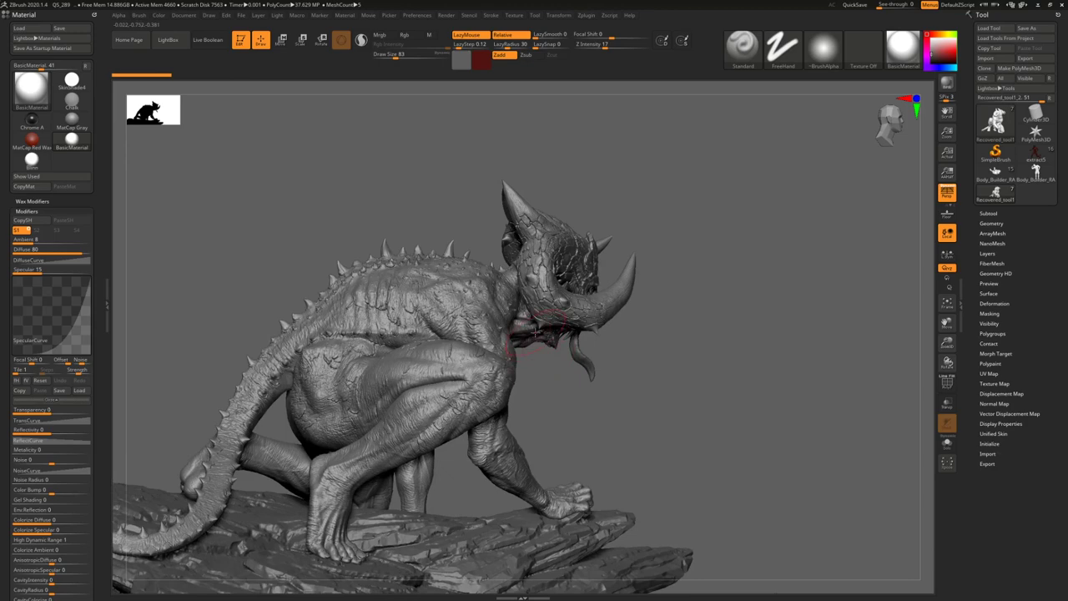
{"action": "right_click_drag", "start_coordinate": [472, 308], "coordinate": [436, 289]}
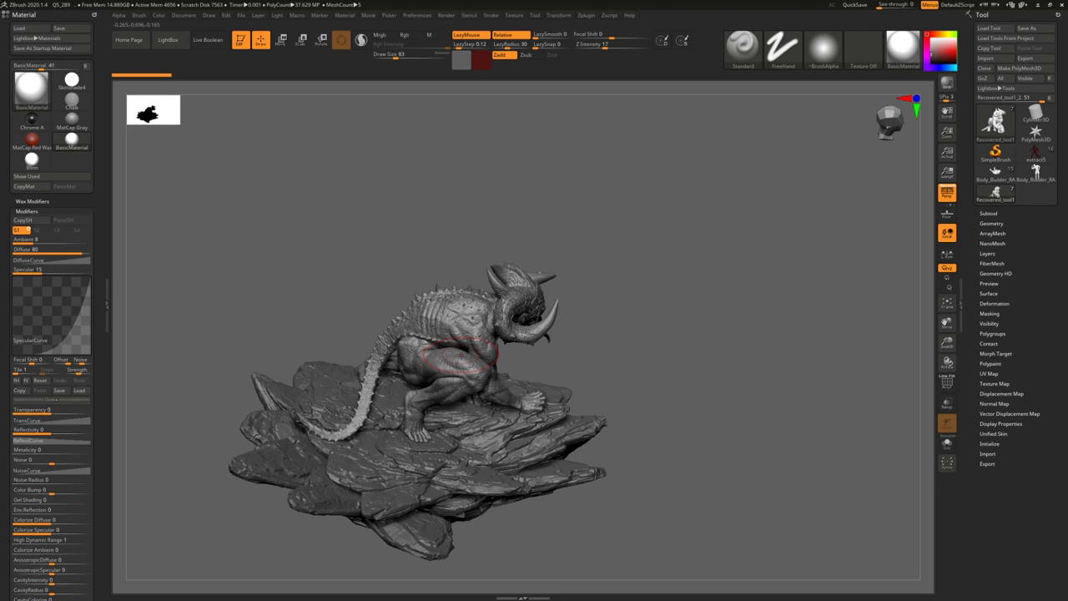
{"action": "mouse_move", "coordinate": [563, 343]}
{"action": "left_mouse_down"}
{"action": "mouse_move", "coordinate": [566, 324]}
{"action": "mouse_move", "coordinate": [563, 333]}
{"action": "left_mouse_up"}
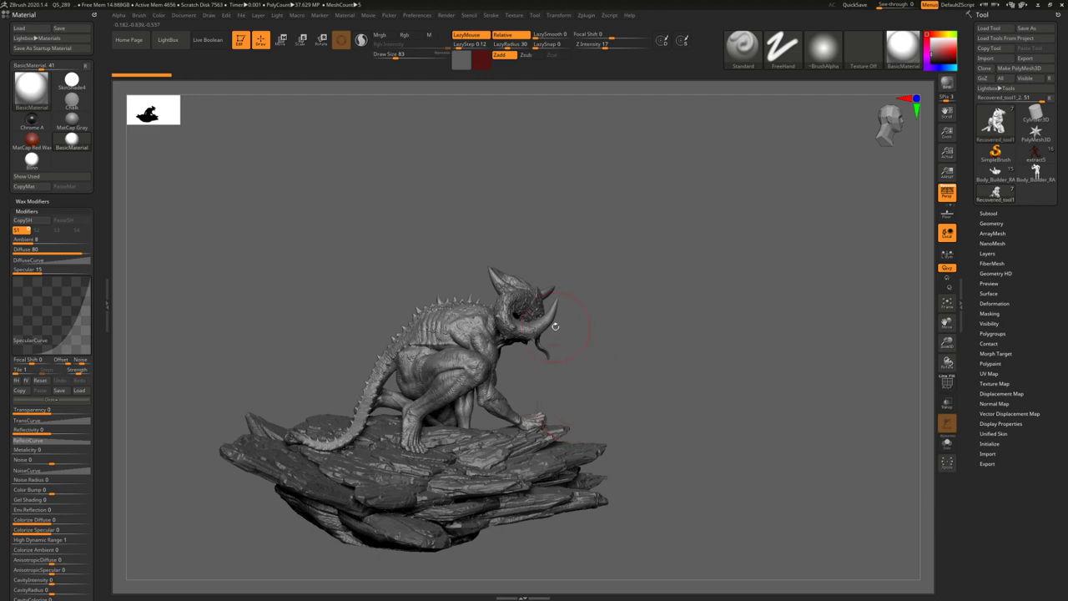
{"action": "left_click_drag", "start_coordinate": [563, 334], "coordinate": [487, 349]}
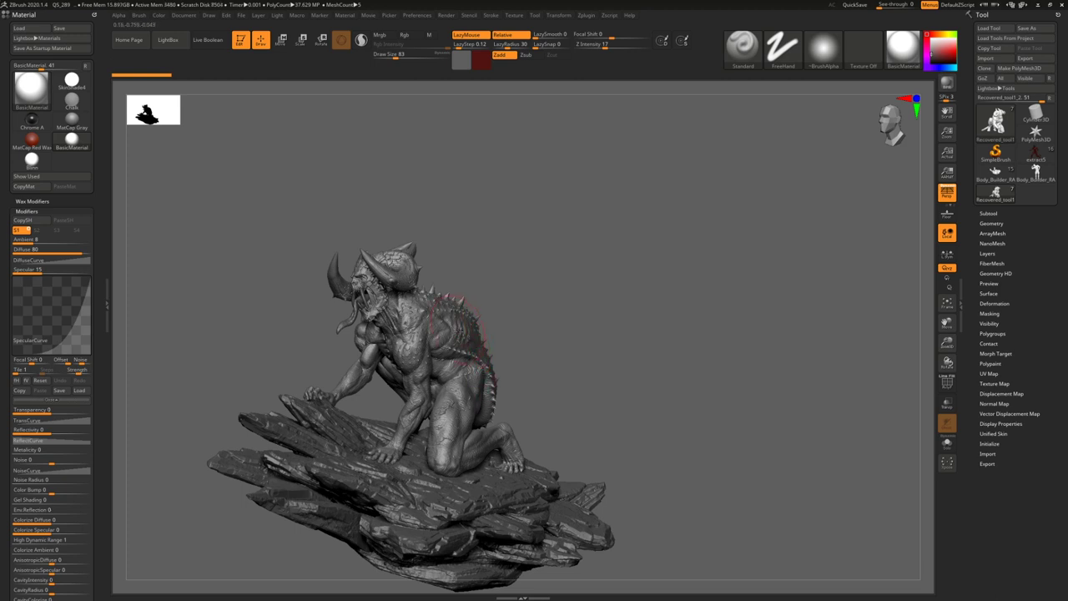
- Study the demon's side profiles, following the flow from the horned head along the spiked back to the curling tail
{"action": "mouse_move", "coordinate": [485, 360]}
{"action": "right_mouse_down"}
{"action": "mouse_move", "coordinate": [409, 359]}
{"action": "mouse_move", "coordinate": [499, 363]}
{"action": "mouse_move", "coordinate": [536, 323]}
{"action": "mouse_move", "coordinate": [551, 368]}
{"action": "mouse_move", "coordinate": [588, 373]}
{"action": "mouse_move", "coordinate": [525, 325]}
{"action": "mouse_move", "coordinate": [506, 331]}
{"action": "mouse_move", "coordinate": [539, 334]}
{"action": "mouse_move", "coordinate": [535, 293]}
{"action": "right_mouse_up"}
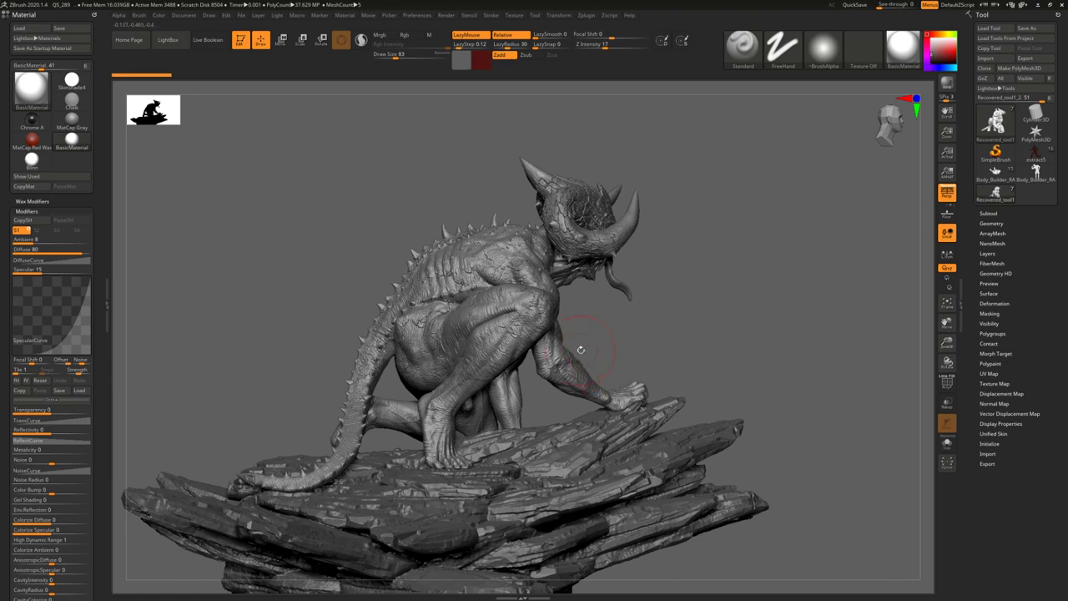
{"action": "right_click_drag", "start_coordinate": [493, 295], "coordinate": [556, 342]}
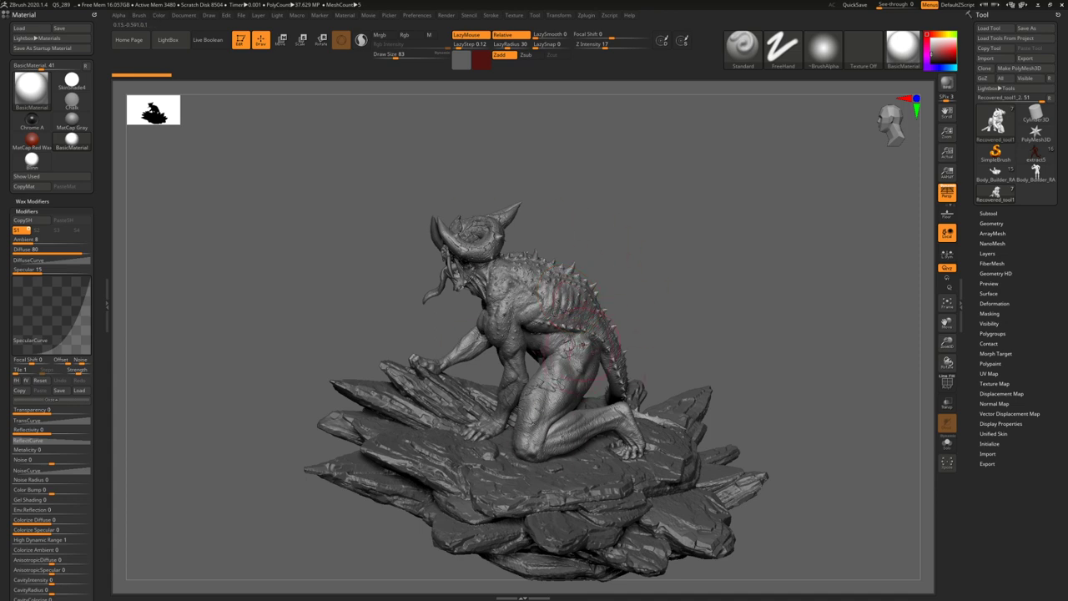
{"action": "right_click_drag", "start_coordinate": [583, 344], "coordinate": [624, 355]}
{"action": "mouse_move", "coordinate": [624, 357]}
{"action": "left_mouse_down"}
{"action": "mouse_move", "coordinate": [594, 263]}
{"action": "mouse_move", "coordinate": [506, 267]}
{"action": "left_mouse_up"}
{"action": "mouse_move", "coordinate": [584, 271]}
{"action": "right_mouse_down"}
{"action": "mouse_move", "coordinate": [584, 301]}
{"action": "mouse_move", "coordinate": [555, 296]}
{"action": "mouse_move", "coordinate": [564, 303]}
{"action": "right_mouse_up"}
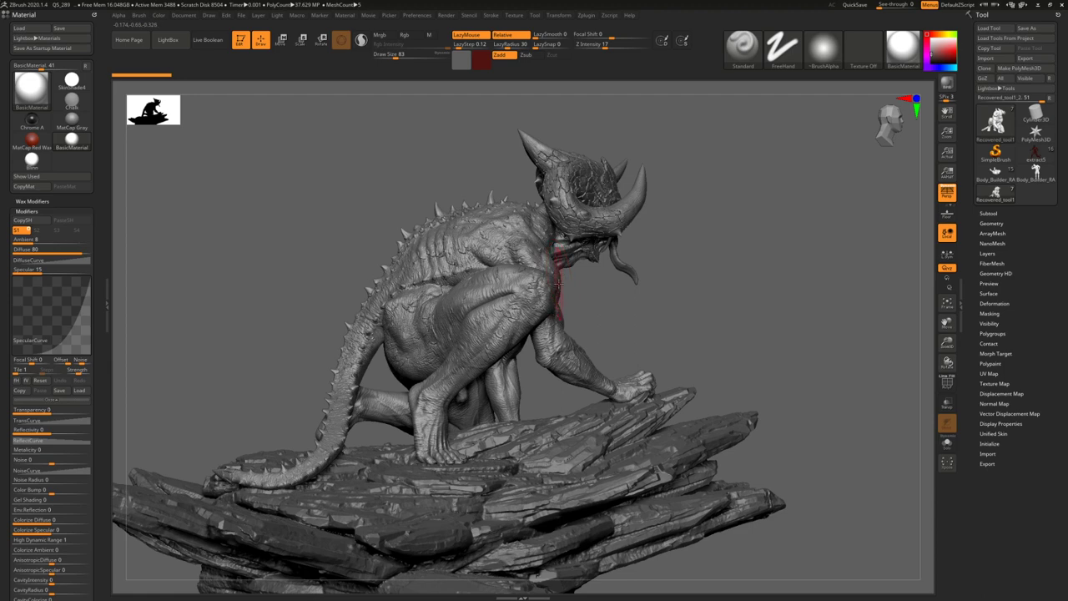
{"action": "mouse_move", "coordinate": [597, 325]}
{"action": "left_mouse_down"}
{"action": "mouse_move", "coordinate": [543, 330]}
{"action": "mouse_move", "coordinate": [580, 304]}
{"action": "mouse_move", "coordinate": [572, 299]}
{"action": "mouse_move", "coordinate": [332, 466]}
{"action": "left_mouse_up"}
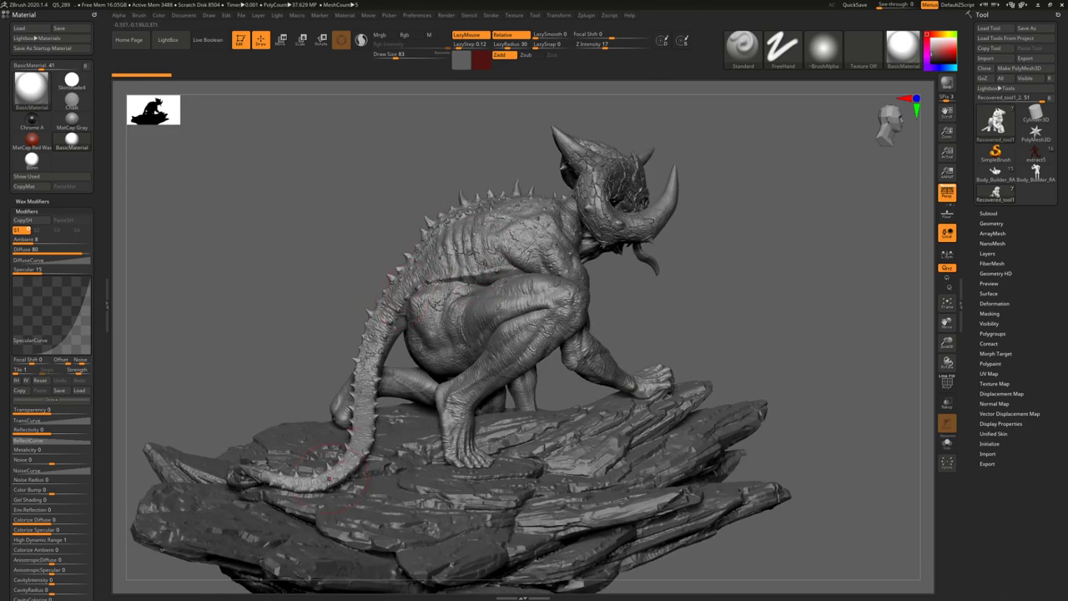
{"action": "mouse_move", "coordinate": [426, 309]}
{"action": "right_mouse_down"}
{"action": "mouse_move", "coordinate": [495, 269]}
{"action": "mouse_move", "coordinate": [480, 213]}
{"action": "right_mouse_up"}
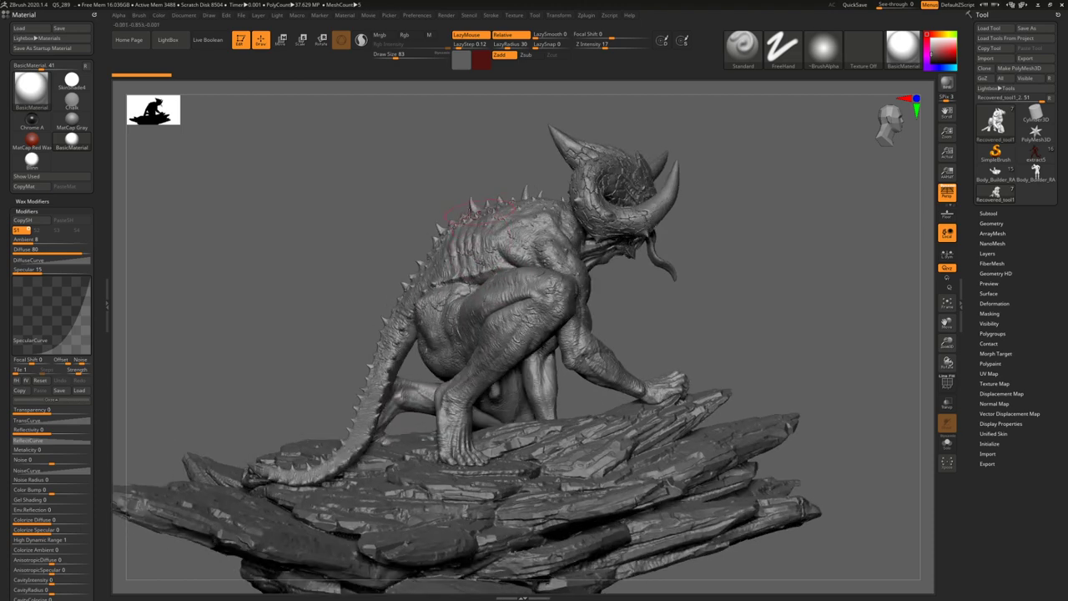
{"action": "right_click_drag", "start_coordinate": [541, 236], "coordinate": [522, 246], "text": "shift"}
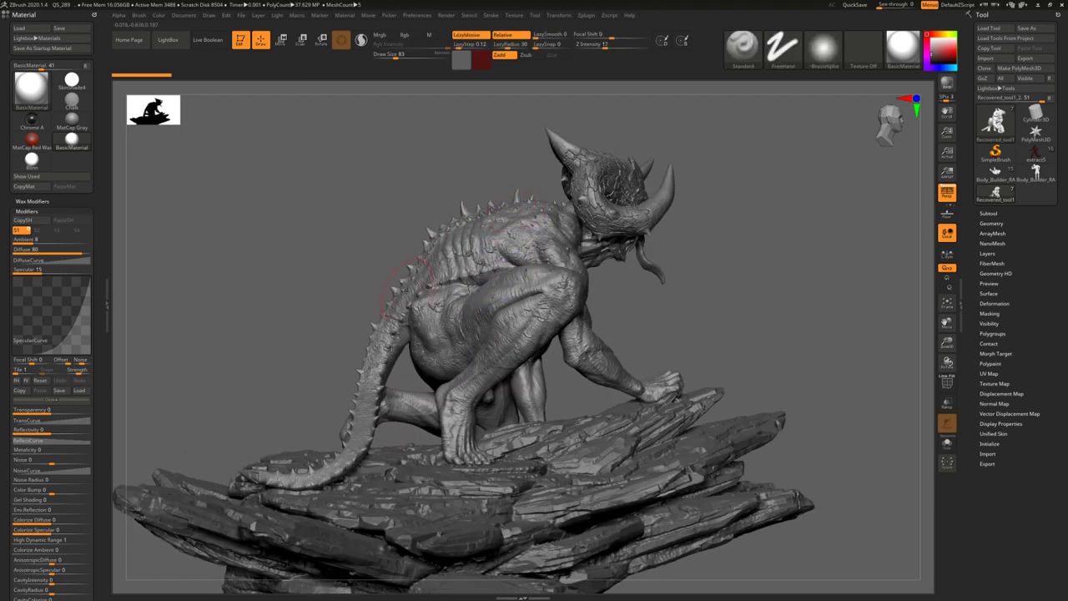
- Frame the demon in side profile and capture the viewport as a rectangular snip with Snipping Tool
{"action": "mouse_move", "coordinate": [422, 352]}
{"action": "right_mouse_down", "text": "alt"}
{"action": "mouse_move", "coordinate": [293, 359]}
{"action": "mouse_move", "coordinate": [239, 344]}
{"action": "mouse_move", "coordinate": [167, 363]}
{"action": "mouse_move", "coordinate": [256, 325]}
{"action": "mouse_move", "coordinate": [250, 318]}
{"action": "mouse_move", "coordinate": [554, 291]}
{"action": "right_mouse_up", "text": "alt"}
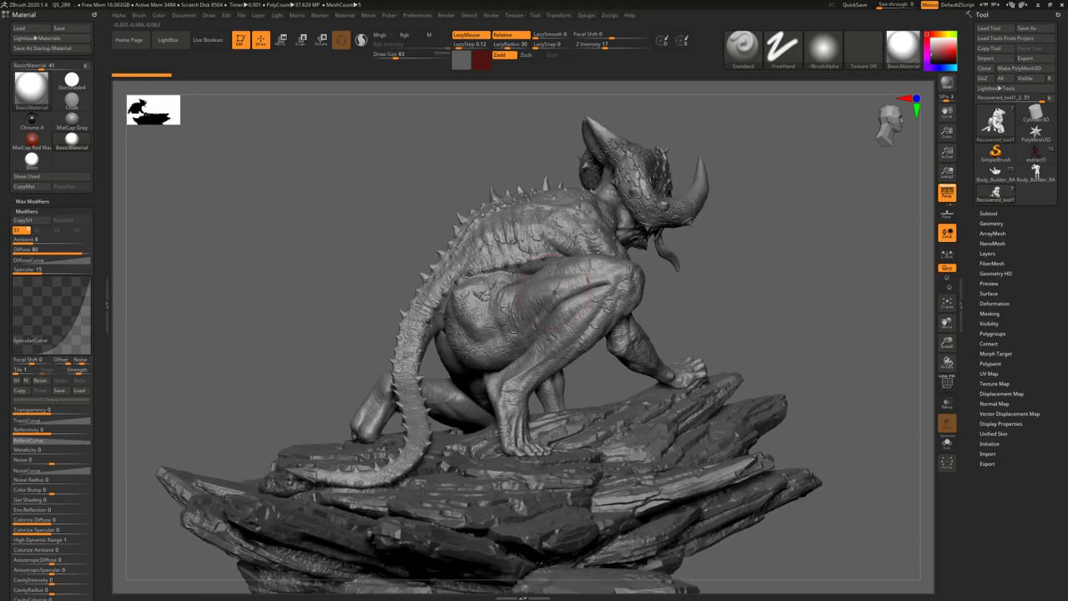
{"action": "left_click_drag", "start_coordinate": [555, 291], "coordinate": [518, 282]}
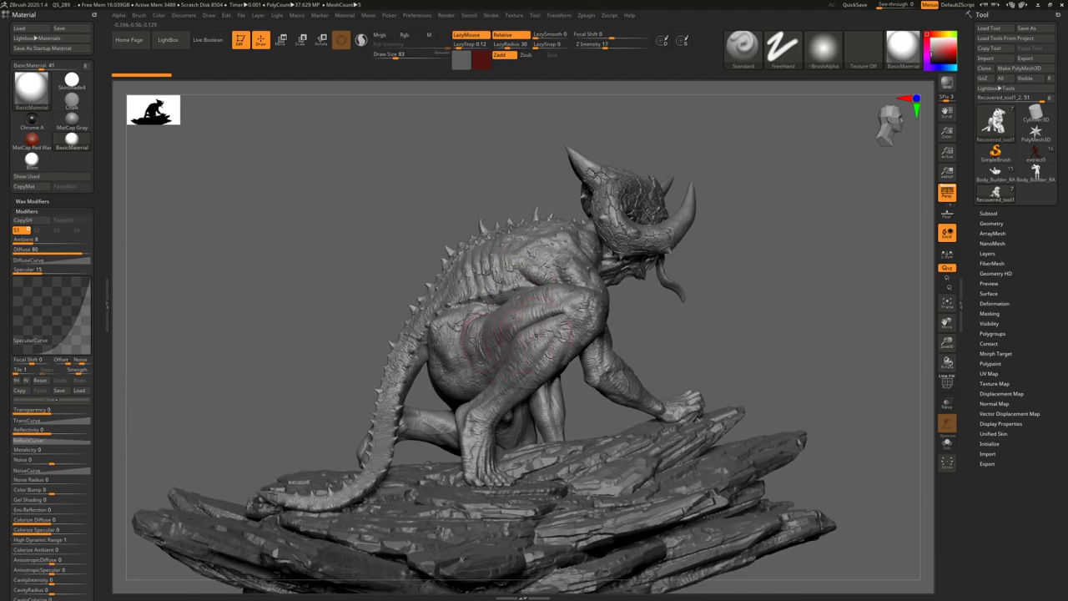
{"action": "key", "text": "super"}
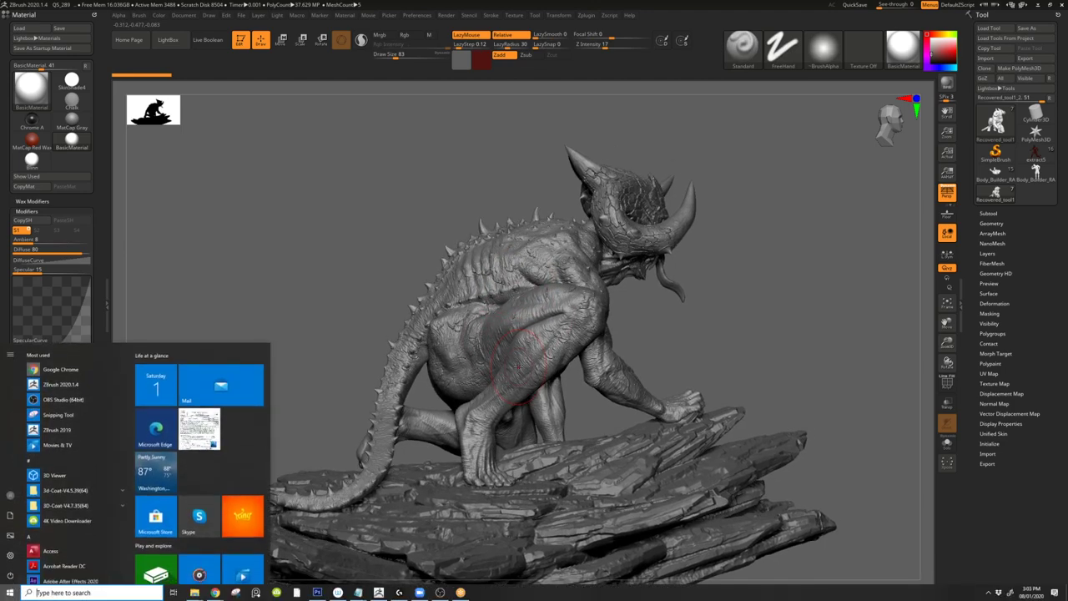
{"action": "type", "text": "snip"}
{"action": "key", "text": "Return"}
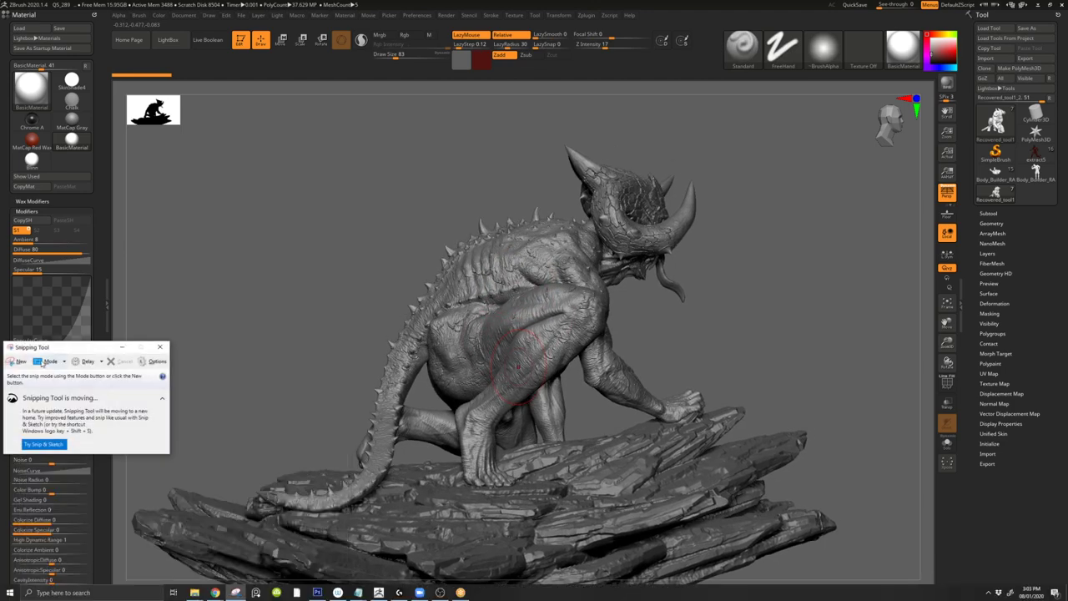
{"action": "left_click", "coordinate": [16, 361]}
{"action": "left_click_drag", "start_coordinate": [805, 120], "coordinate": [457, 435]}
{"action": "left_click_drag", "start_coordinate": [403, 463], "coordinate": [170, 573]}
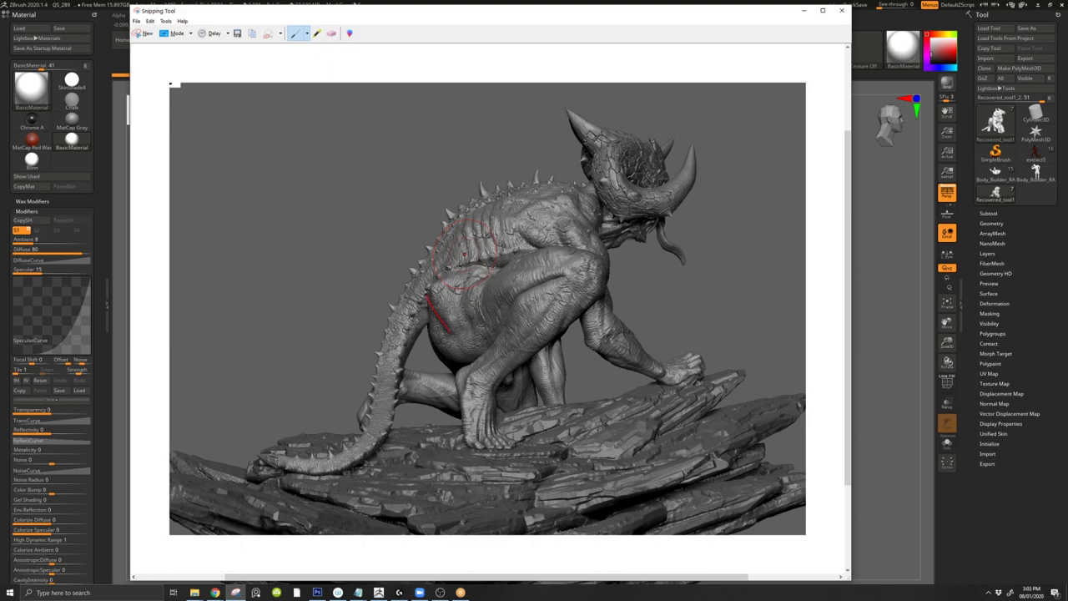
- Mark angular shapes in red pen on the snip over the hip, tail tip, tail spikes, bent leg and forearm
{"action": "mouse_move", "coordinate": [427, 292]}
{"action": "left_mouse_down"}
{"action": "mouse_move", "coordinate": [464, 279]}
{"action": "mouse_move", "coordinate": [453, 326]}
{"action": "left_mouse_up"}
{"action": "left_click_drag", "start_coordinate": [278, 455], "coordinate": [260, 464]}
{"action": "left_click_drag", "start_coordinate": [376, 351], "coordinate": [384, 359]}
{"action": "left_click_drag", "start_coordinate": [410, 268], "coordinate": [417, 275]}
{"action": "left_click_drag", "start_coordinate": [452, 331], "coordinate": [469, 440]}
- Erase the red pen strokes over the demon's head and large horn
{"action": "left_click", "coordinate": [332, 33]}
{"action": "left_click", "coordinate": [693, 138]}
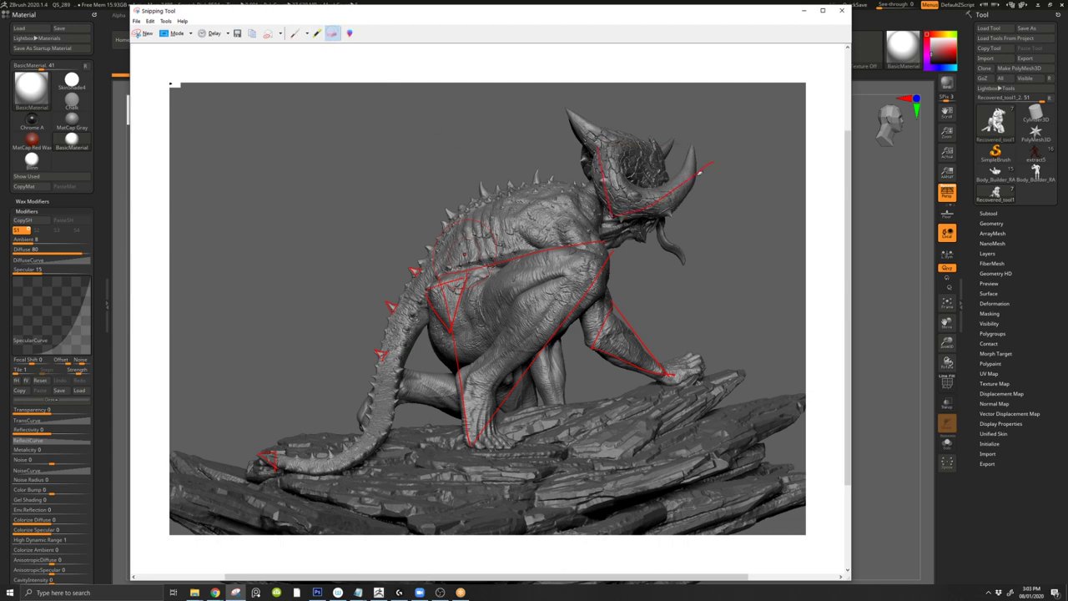
{"action": "left_click", "coordinate": [602, 164]}
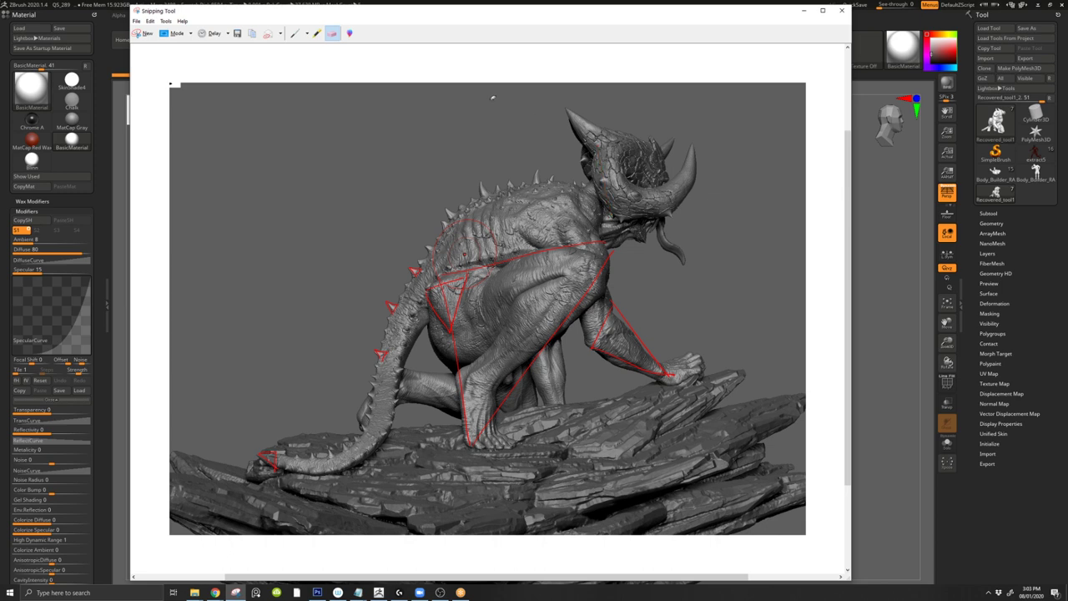
- Redraw a red triangle across the head and horn, and add pen lines along the rear horn and upper body
{"action": "left_click", "coordinate": [294, 33]}
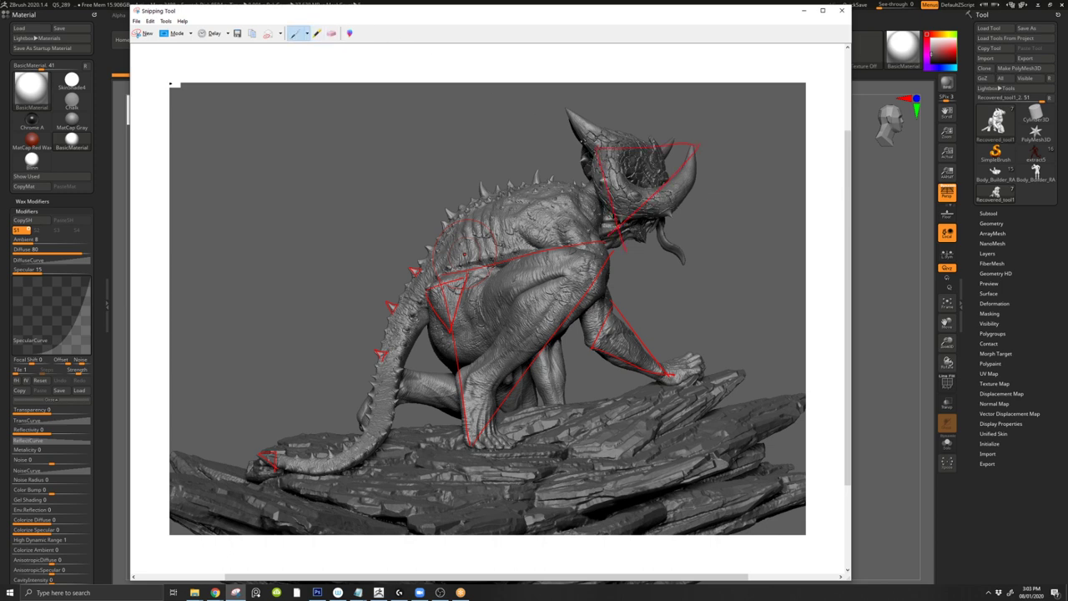
{"action": "left_click_drag", "start_coordinate": [593, 159], "coordinate": [570, 109]}
{"action": "left_click_drag", "start_coordinate": [531, 243], "coordinate": [502, 253]}
{"action": "left_click_drag", "start_coordinate": [506, 216], "coordinate": [584, 241]}
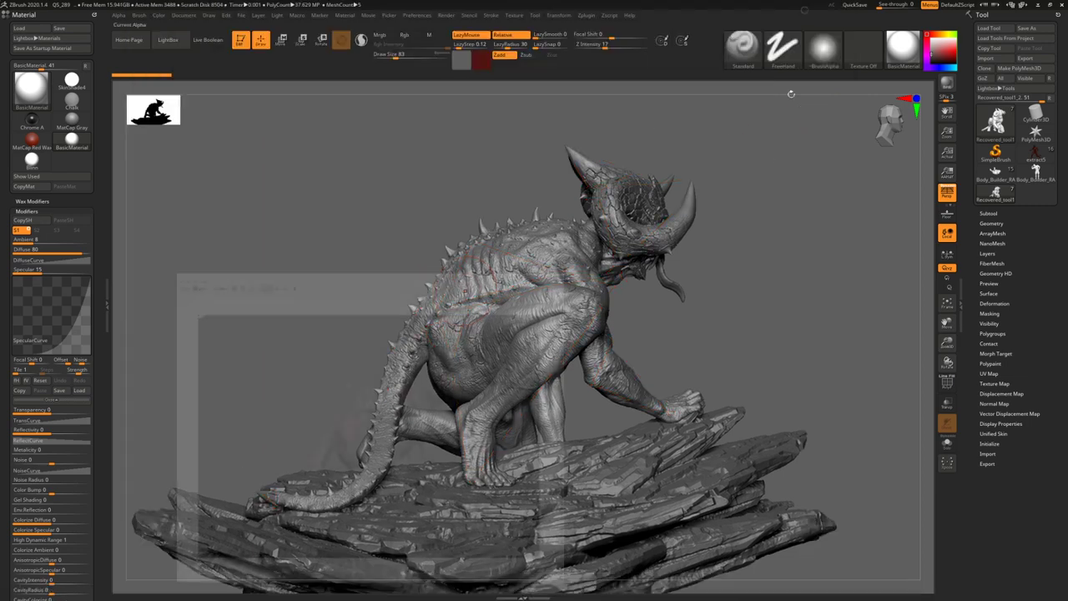
- Switch back to ZBrush and examine the demon from a front three-quarter view, in profile and from directly above
{"action": "left_click_drag", "start_coordinate": [822, 219], "coordinate": [440, 337]}
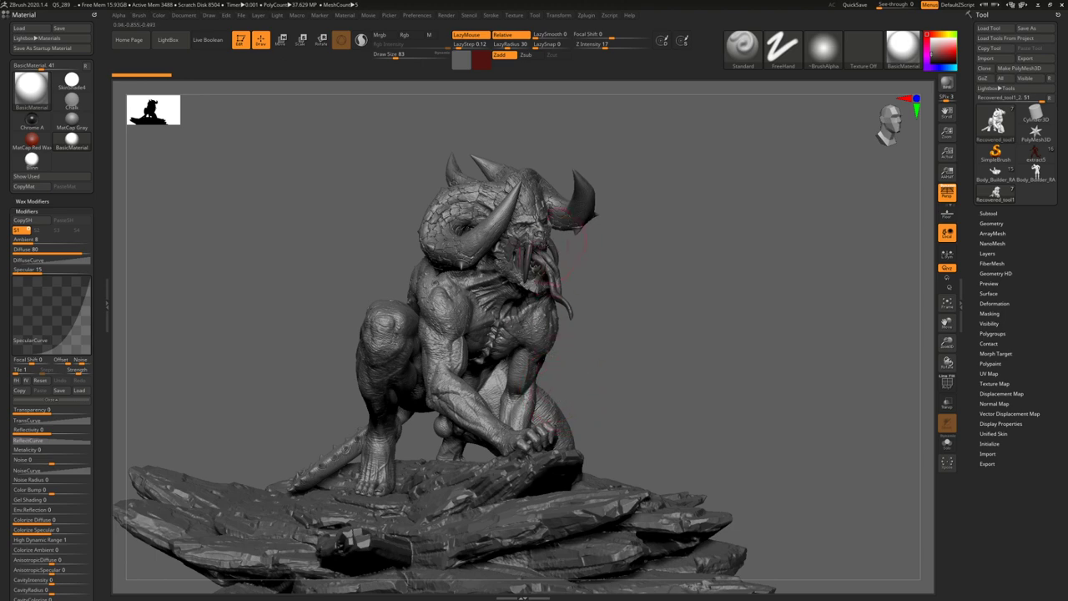
{"action": "mouse_move", "coordinate": [572, 237]}
{"action": "right_mouse_down"}
{"action": "mouse_move", "coordinate": [584, 229]}
{"action": "mouse_move", "coordinate": [499, 338]}
{"action": "mouse_move", "coordinate": [508, 348]}
{"action": "mouse_move", "coordinate": [455, 321]}
{"action": "mouse_move", "coordinate": [462, 291]}
{"action": "mouse_move", "coordinate": [492, 317]}
{"action": "right_mouse_up"}
{"action": "right_click_drag", "start_coordinate": [467, 275], "coordinate": [386, 209]}
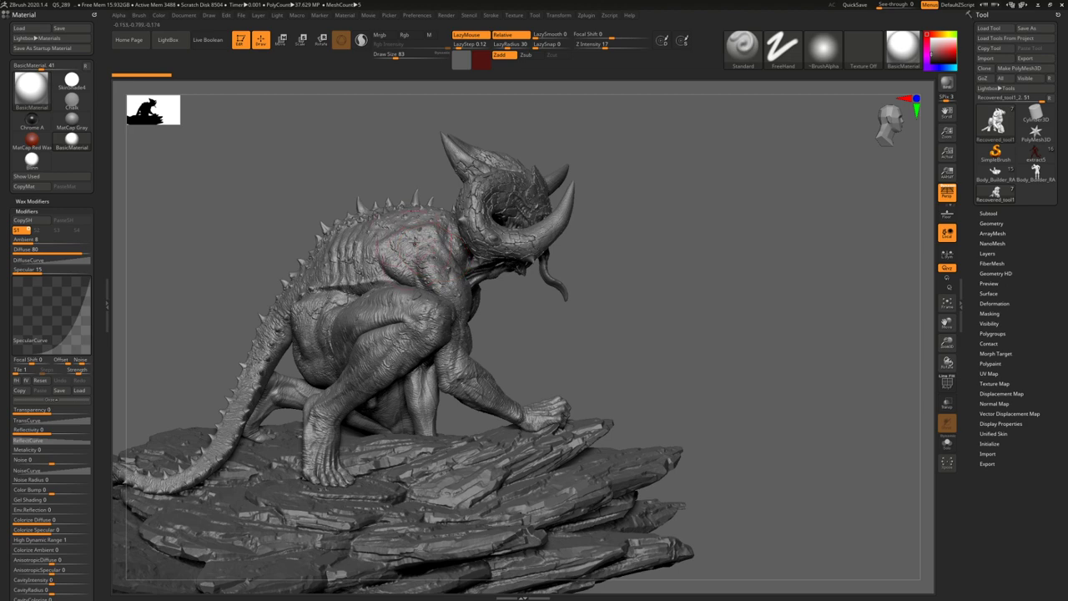
{"action": "right_click_drag", "start_coordinate": [405, 242], "coordinate": [427, 297]}
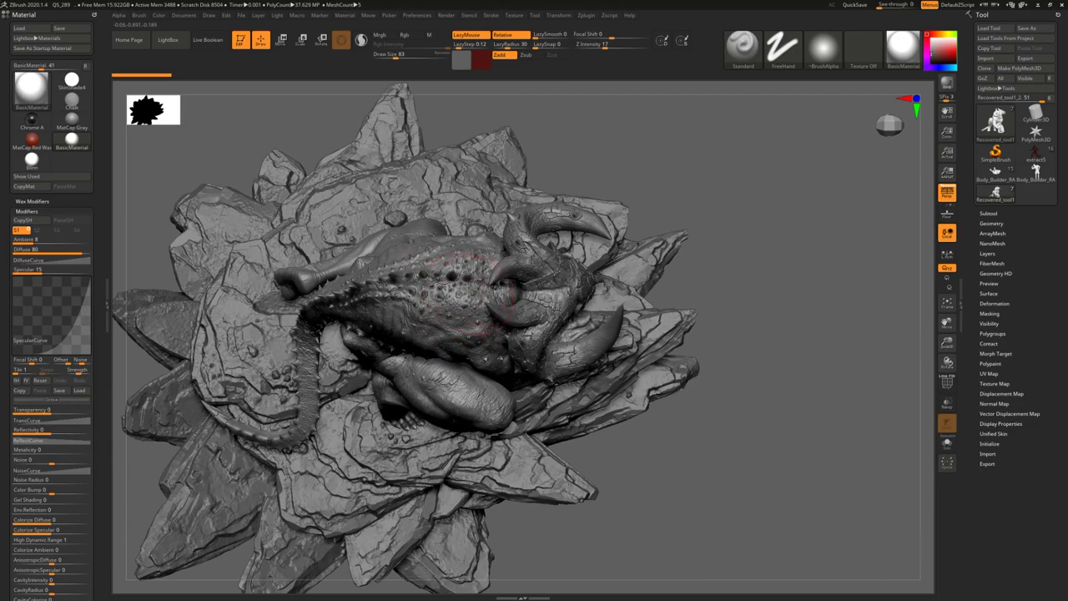
- Examine the demon's back spikes, the cracked surface of the curled horn, and the face and tentacles up close
{"action": "right_click_drag", "start_coordinate": [509, 394], "coordinate": [457, 227]}
{"action": "right_click_drag", "start_coordinate": [385, 281], "coordinate": [381, 268]}
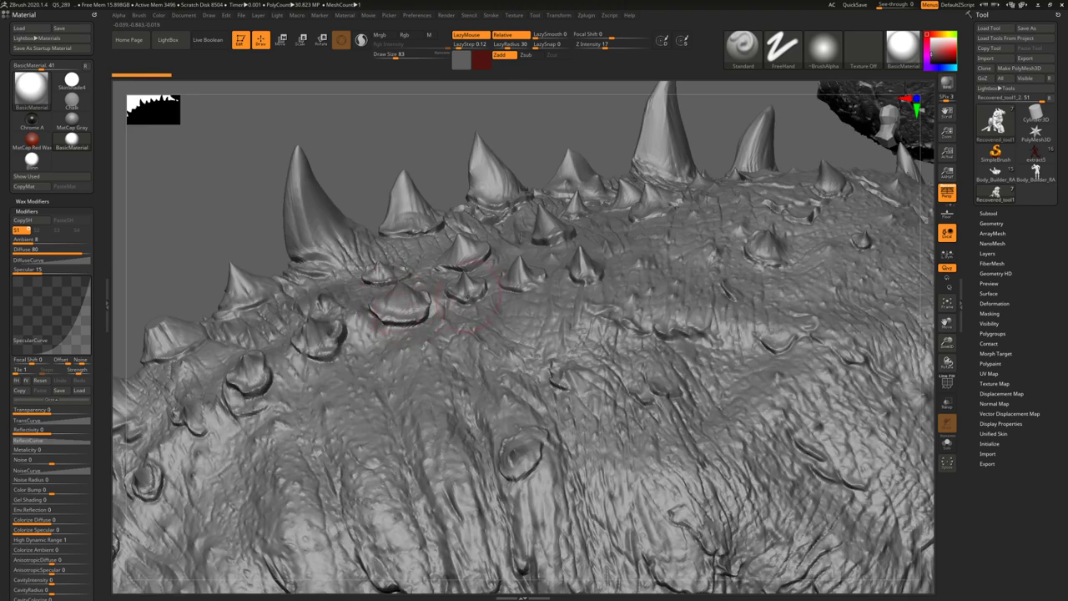
{"action": "right_click_drag", "start_coordinate": [586, 276], "coordinate": [501, 317]}
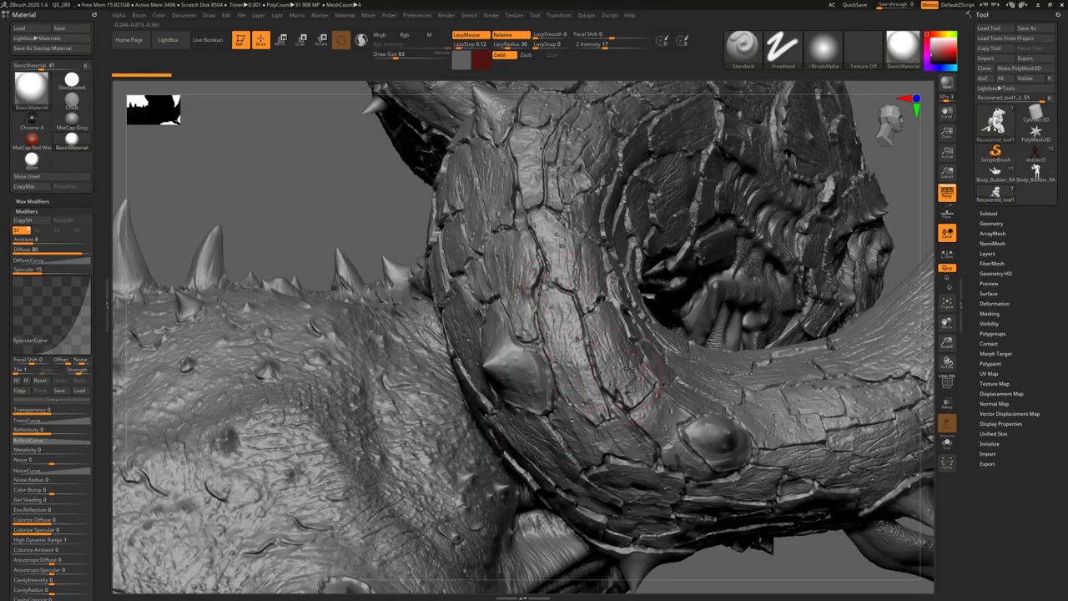
{"action": "right_click_drag", "start_coordinate": [651, 377], "coordinate": [503, 377]}
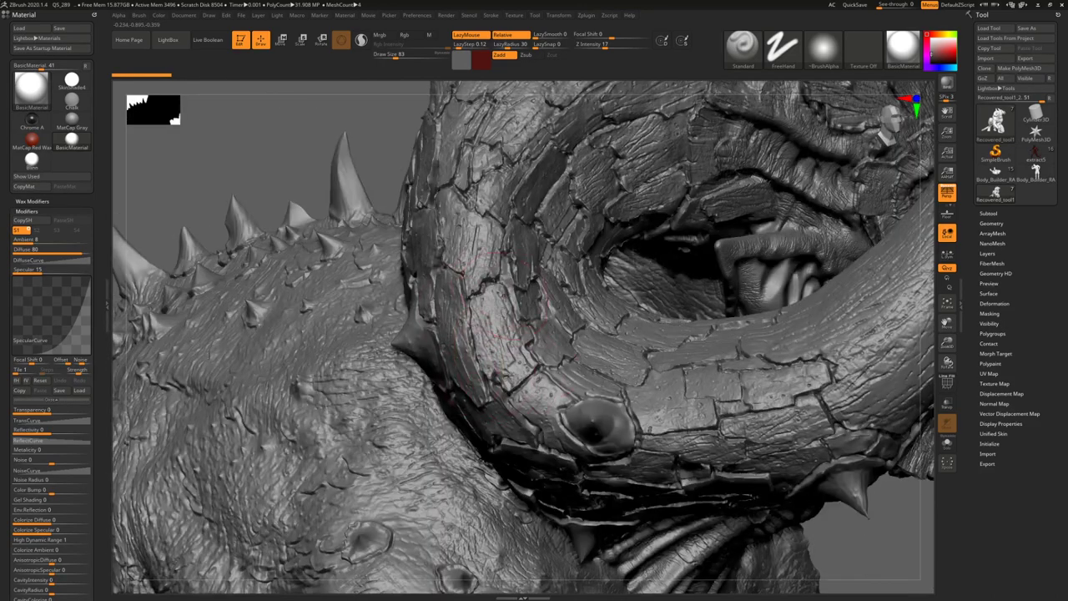
{"action": "right_click_drag", "start_coordinate": [505, 297], "coordinate": [468, 312]}
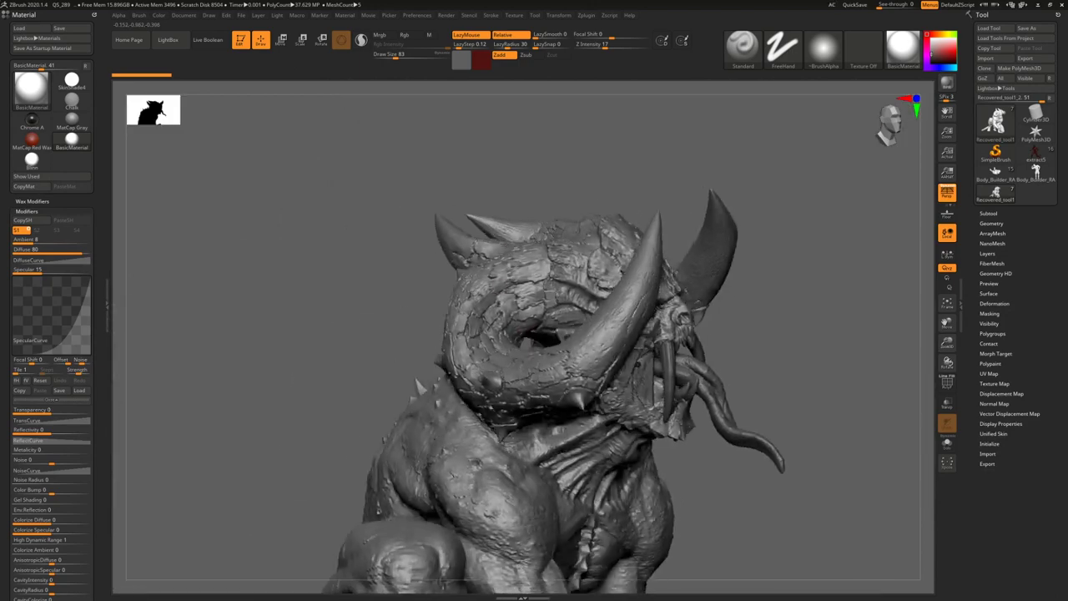
{"action": "right_click_drag", "start_coordinate": [532, 337], "coordinate": [515, 385]}
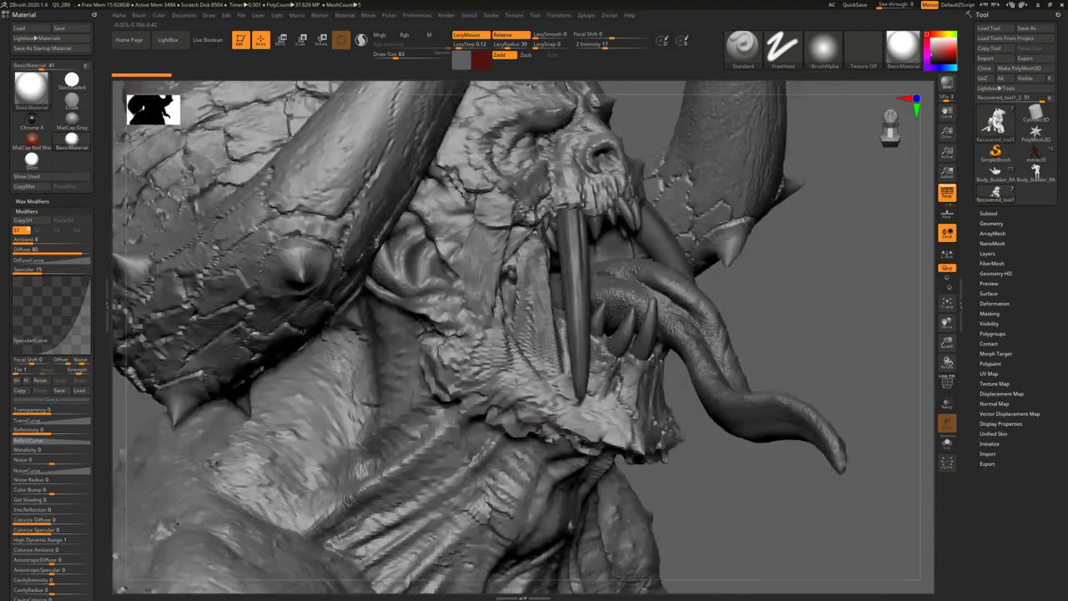
{"action": "right_click_drag", "start_coordinate": [451, 424], "coordinate": [470, 409]}
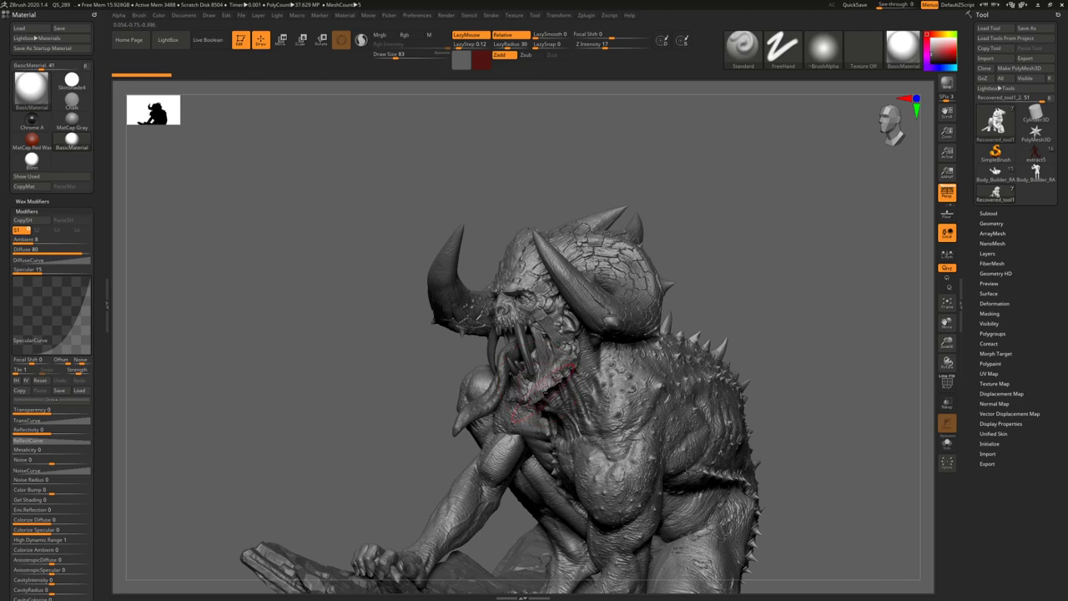
- Examine the whole crouching demon from the side, the front and a three-quarter angle
{"action": "right_click_drag", "start_coordinate": [545, 392], "coordinate": [777, 384]}
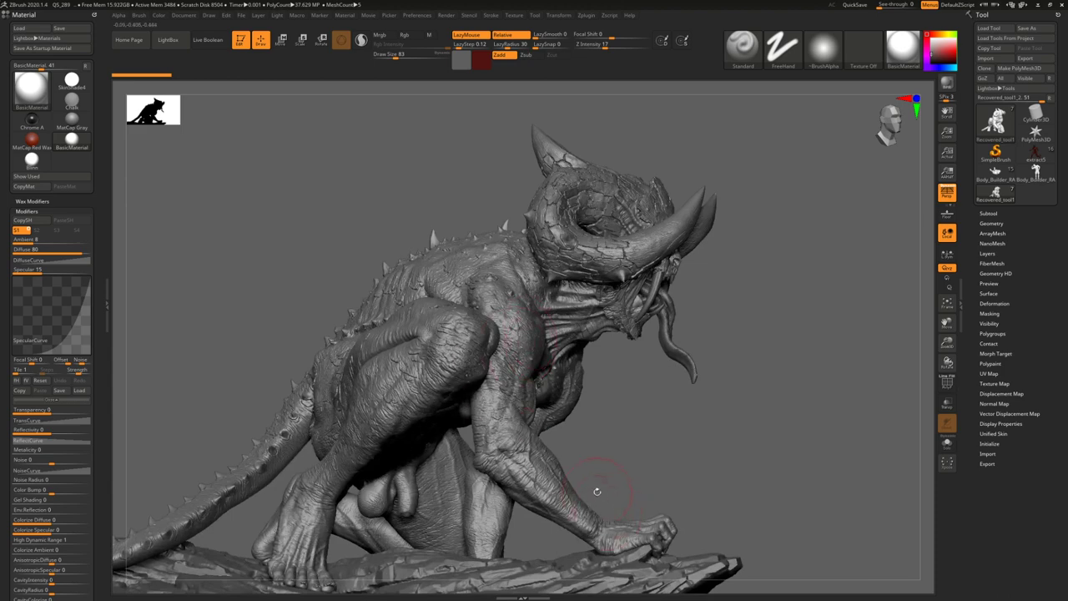
{"action": "right_click_drag", "start_coordinate": [542, 372], "coordinate": [509, 367]}
{"action": "mouse_move", "coordinate": [492, 342]}
{"action": "right_mouse_down"}
{"action": "mouse_move", "coordinate": [509, 351]}
{"action": "mouse_move", "coordinate": [392, 382]}
{"action": "mouse_move", "coordinate": [564, 379]}
{"action": "mouse_move", "coordinate": [544, 382]}
{"action": "right_mouse_up"}
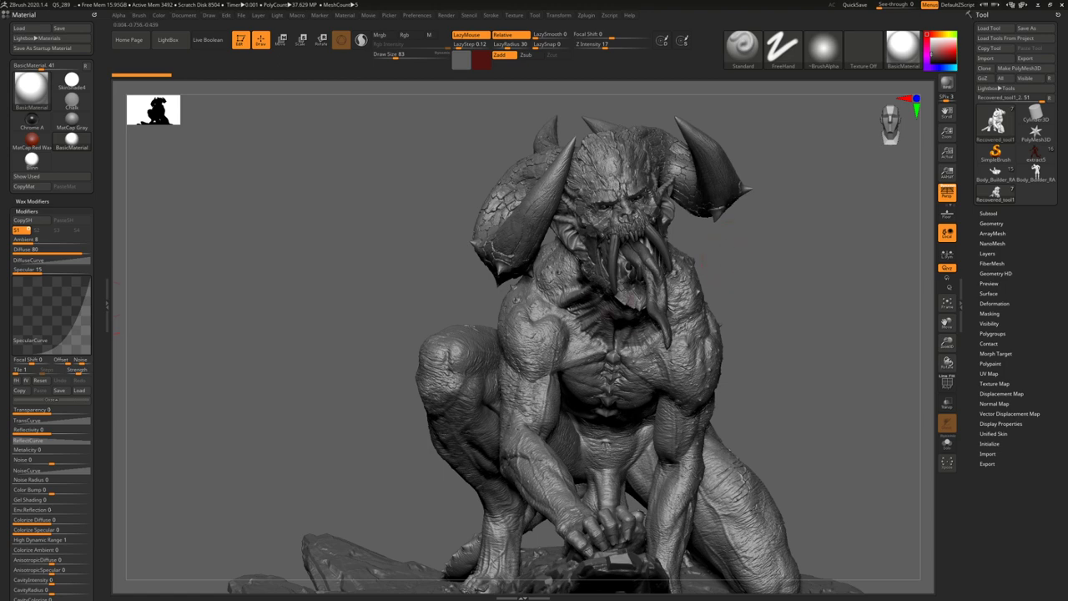
{"action": "left_click_drag", "start_coordinate": [723, 251], "coordinate": [622, 293]}
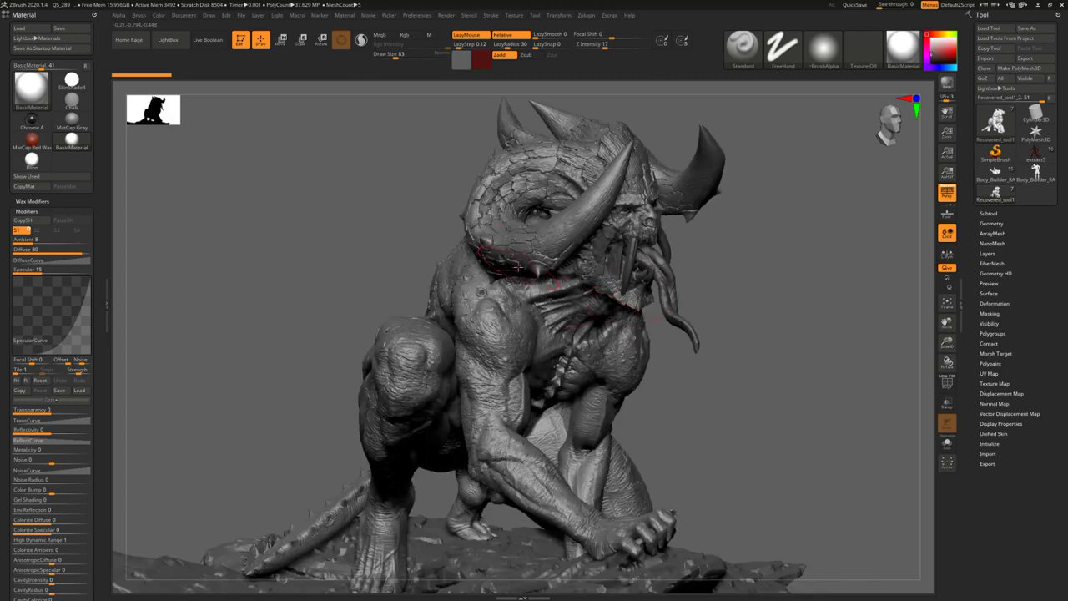
{"action": "mouse_move", "coordinate": [510, 274]}
{"action": "right_mouse_down"}
{"action": "mouse_move", "coordinate": [543, 290]}
{"action": "mouse_move", "coordinate": [506, 350]}
{"action": "mouse_move", "coordinate": [527, 353]}
{"action": "mouse_move", "coordinate": [508, 357]}
{"action": "mouse_move", "coordinate": [522, 343]}
{"action": "mouse_move", "coordinate": [509, 338]}
{"action": "right_mouse_up"}
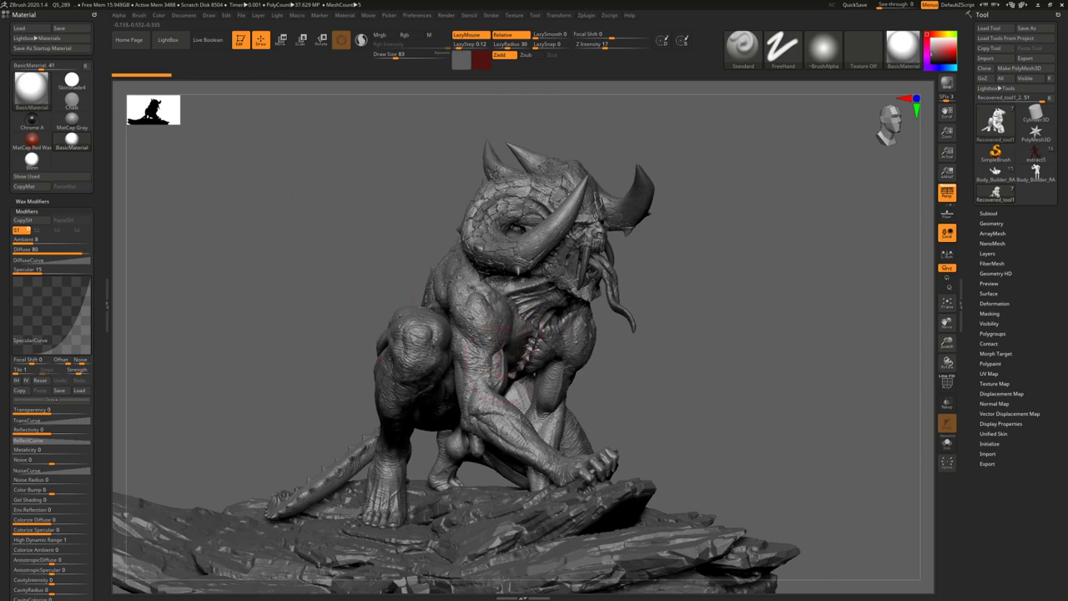
{"action": "mouse_move", "coordinate": [496, 359]}
{"action": "right_mouse_down"}
{"action": "mouse_move", "coordinate": [510, 355]}
{"action": "mouse_move", "coordinate": [500, 352]}
{"action": "right_mouse_up"}
- Switch to Snipping Tool and capture a new snip of the demon's front three-quarter view
{"action": "left_click", "coordinate": [235, 593]}
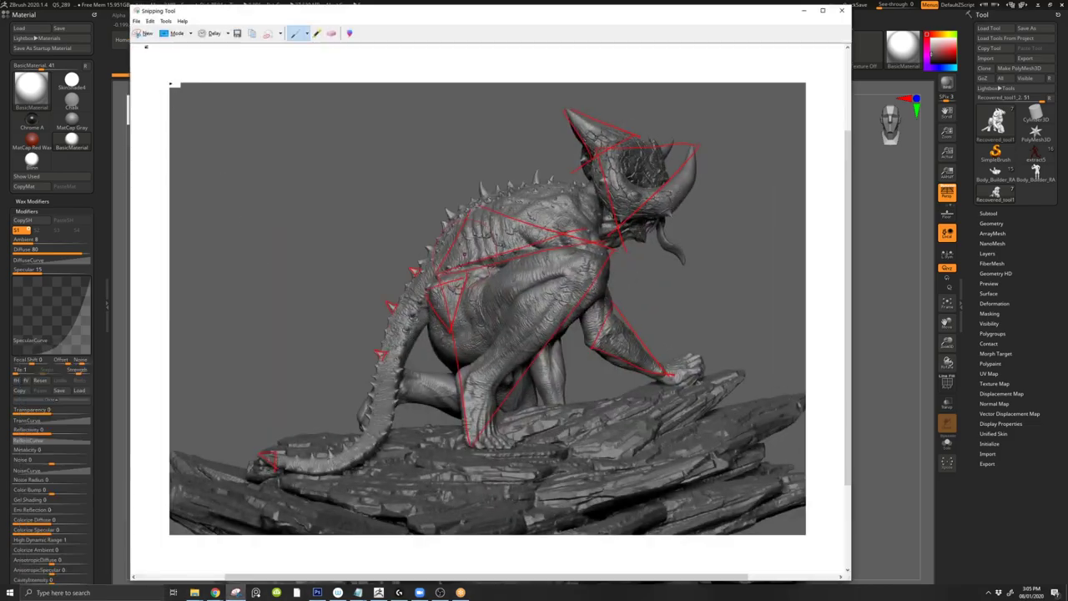
{"action": "left_click", "coordinate": [143, 34]}
{"action": "left_click_drag", "start_coordinate": [287, 236], "coordinate": [677, 552]}
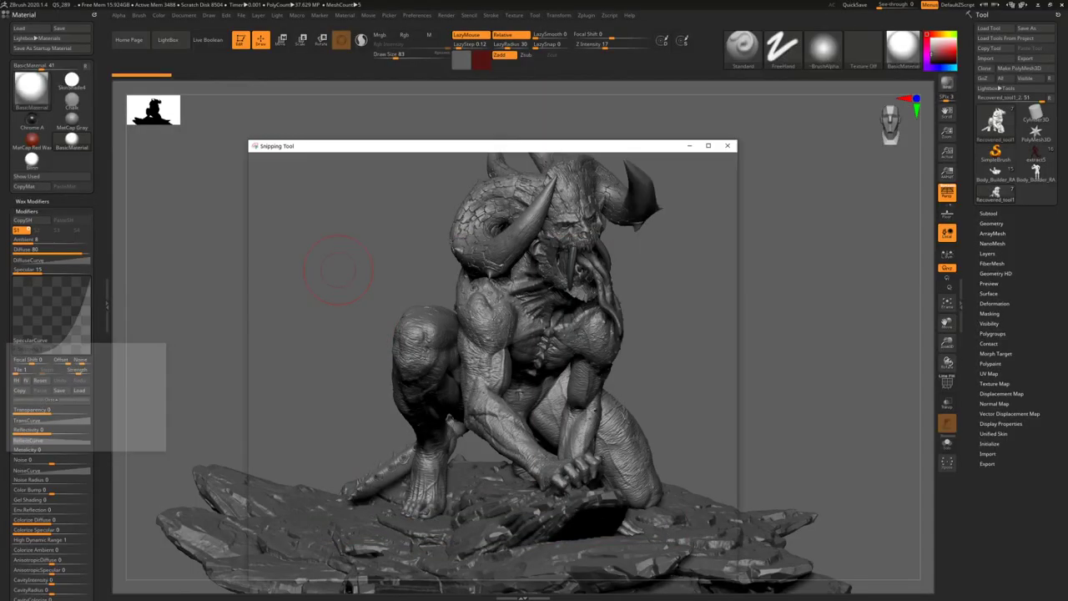
- Draw a red rectangle over the snip's upper-left corner, subdivide it into progressively smaller sections, then close the snip
{"action": "mouse_move", "coordinate": [282, 199]}
{"action": "left_mouse_down"}
{"action": "mouse_move", "coordinate": [289, 262]}
{"action": "mouse_move", "coordinate": [413, 213]}
{"action": "left_mouse_up"}
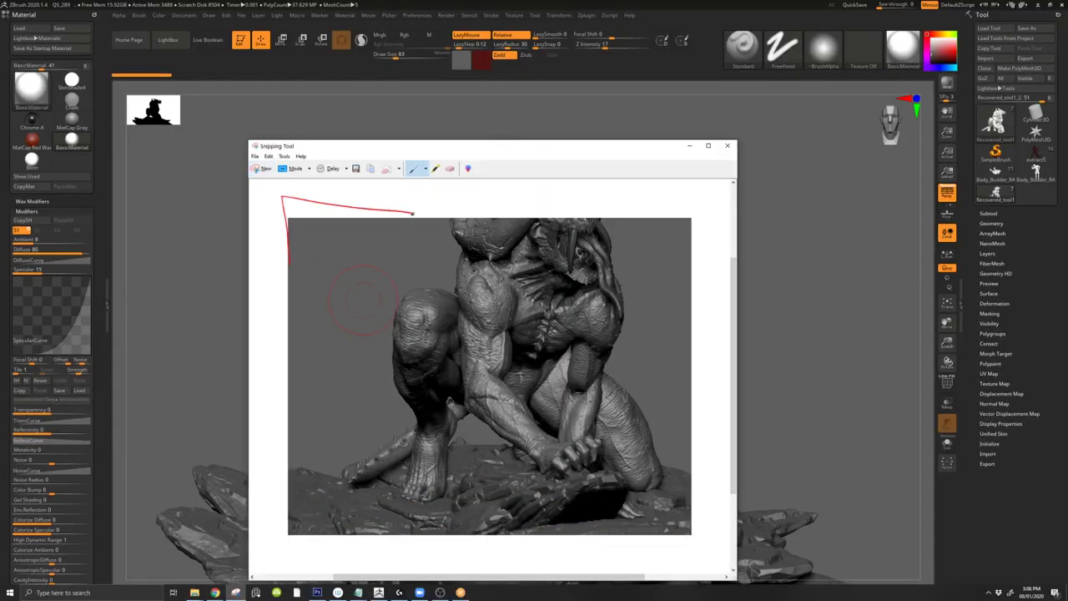
{"action": "left_click_drag", "start_coordinate": [293, 264], "coordinate": [410, 262]}
{"action": "left_click_drag", "start_coordinate": [413, 215], "coordinate": [414, 260]}
{"action": "left_click_drag", "start_coordinate": [378, 212], "coordinate": [380, 262]}
{"action": "mouse_move", "coordinate": [327, 203]}
{"action": "left_mouse_down"}
{"action": "mouse_move", "coordinate": [329, 264]}
{"action": "mouse_move", "coordinate": [412, 245]}
{"action": "left_mouse_up"}
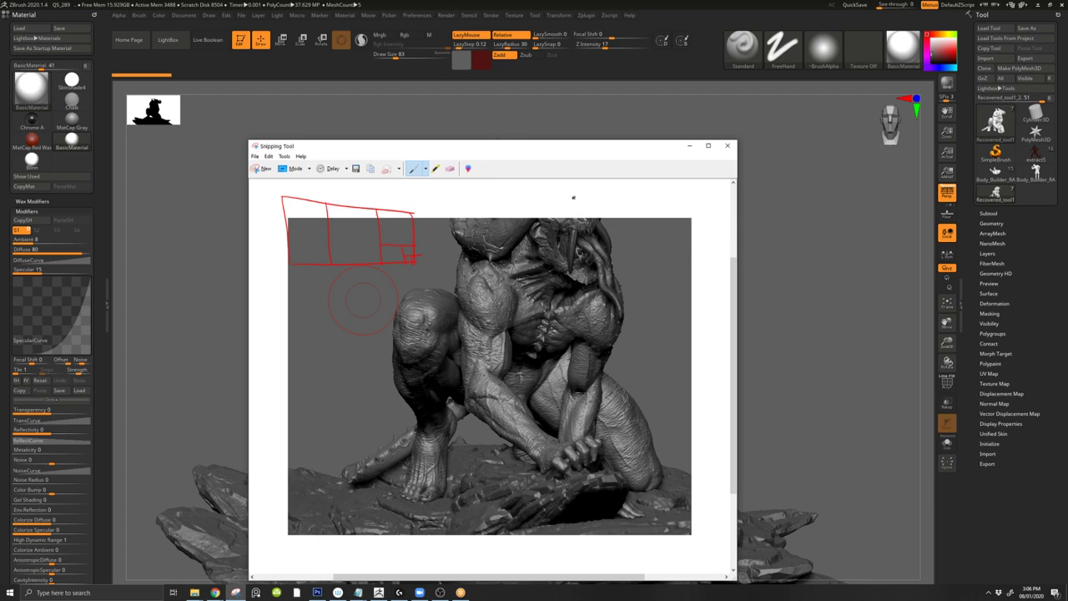
{"action": "left_click", "coordinate": [727, 145]}
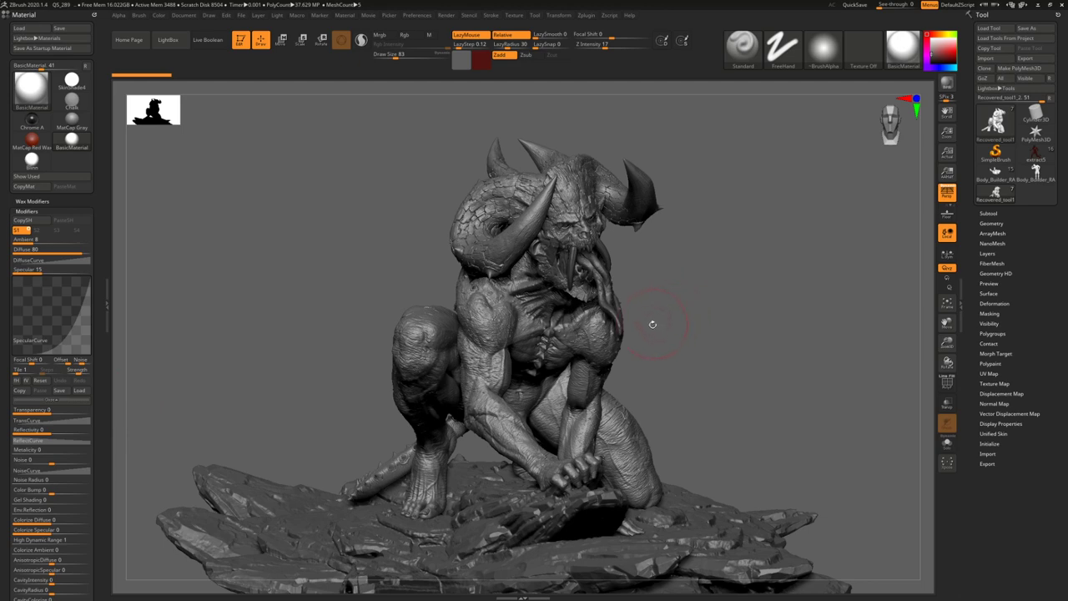
- Turn the demon to a near-side view, reopen Snipping Tool and capture a snip of the full figure
{"action": "right_click_drag", "start_coordinate": [579, 377], "coordinate": [536, 365]}
{"action": "key", "text": "super"}
{"action": "type", "text": "sd"}
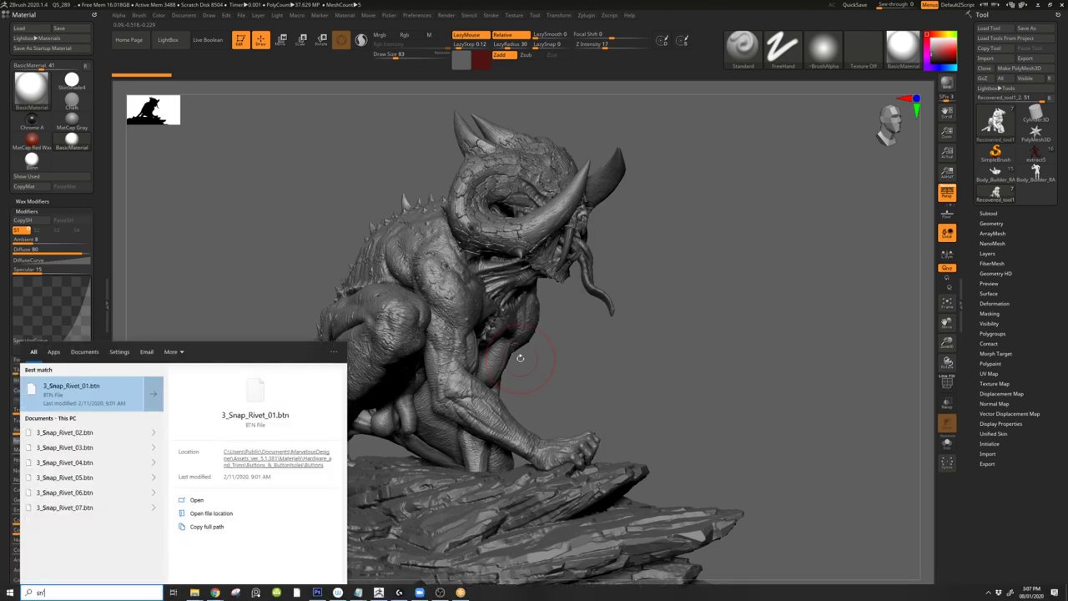
{"action": "key", "text": "BackSpace"}
{"action": "key", "text": "BackSpace"}
{"action": "type", "text": "sn"}
{"action": "key", "text": "Return"}
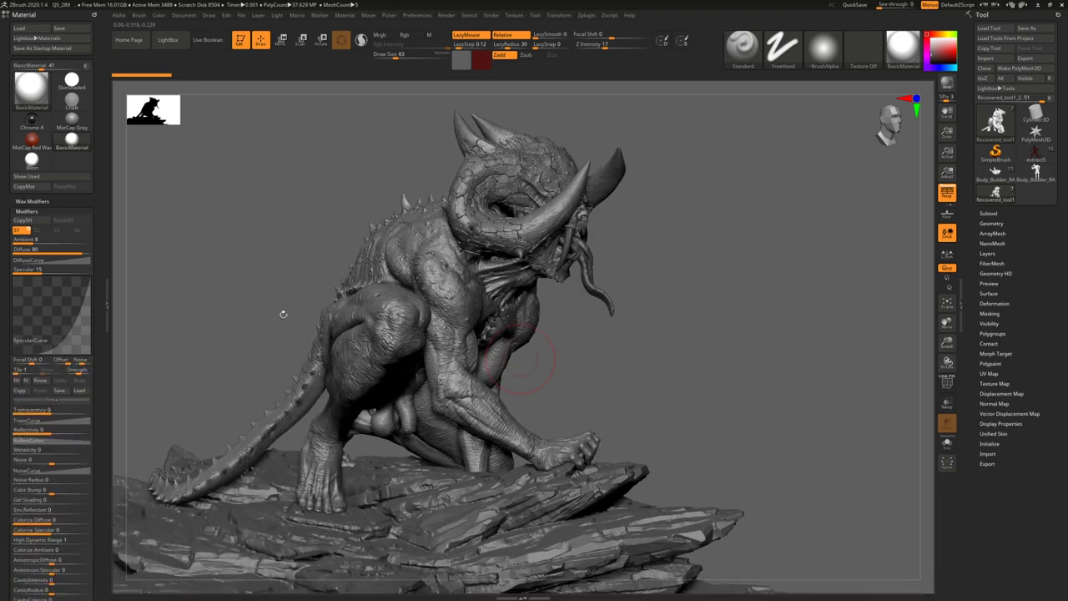
{"action": "left_click", "coordinate": [13, 365]}
{"action": "left_click_drag", "start_coordinate": [171, 119], "coordinate": [771, 533]}
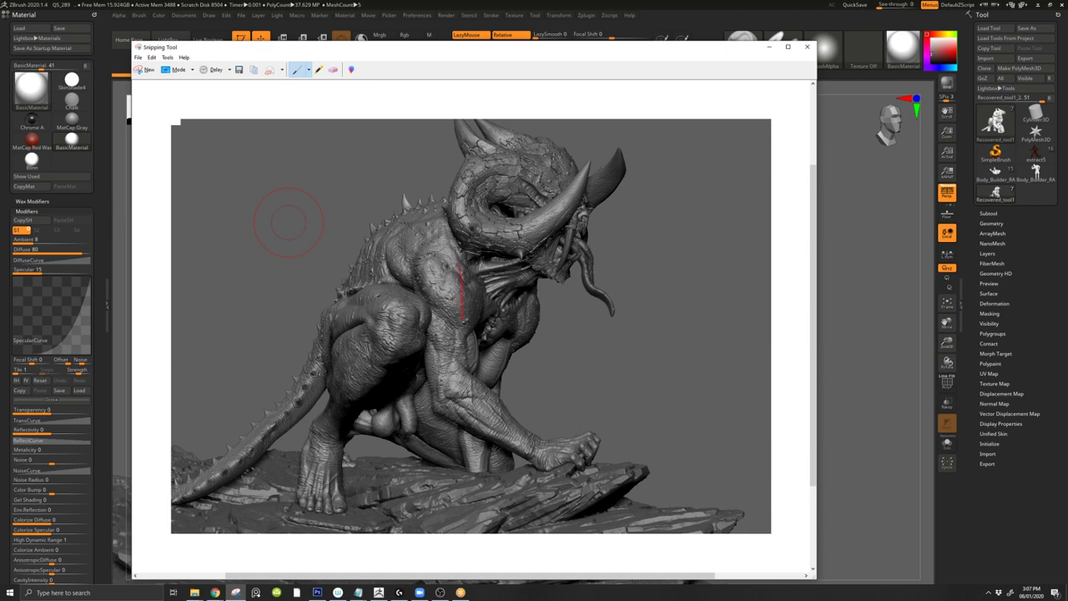
- Mark the arm's proportions in red pen with lines and dividing ticks from shoulder to fist, then close the snip
{"action": "left_click_drag", "start_coordinate": [461, 265], "coordinate": [450, 267]}
{"action": "left_click_drag", "start_coordinate": [463, 327], "coordinate": [466, 395]}
{"action": "mouse_move", "coordinate": [510, 408]}
{"action": "left_mouse_down"}
{"action": "mouse_move", "coordinate": [496, 438]}
{"action": "mouse_move", "coordinate": [535, 462]}
{"action": "left_mouse_up"}
{"action": "mouse_move", "coordinate": [469, 387]}
{"action": "left_mouse_down"}
{"action": "mouse_move", "coordinate": [444, 409]}
{"action": "mouse_move", "coordinate": [498, 419]}
{"action": "mouse_move", "coordinate": [531, 443]}
{"action": "left_mouse_up"}
{"action": "left_click_drag", "start_coordinate": [588, 476], "coordinate": [607, 443]}
{"action": "left_click_drag", "start_coordinate": [546, 456], "coordinate": [602, 451]}
{"action": "mouse_move", "coordinate": [451, 391]}
{"action": "left_mouse_down"}
{"action": "mouse_move", "coordinate": [499, 422]}
{"action": "mouse_move", "coordinate": [576, 448]}
{"action": "left_mouse_up"}
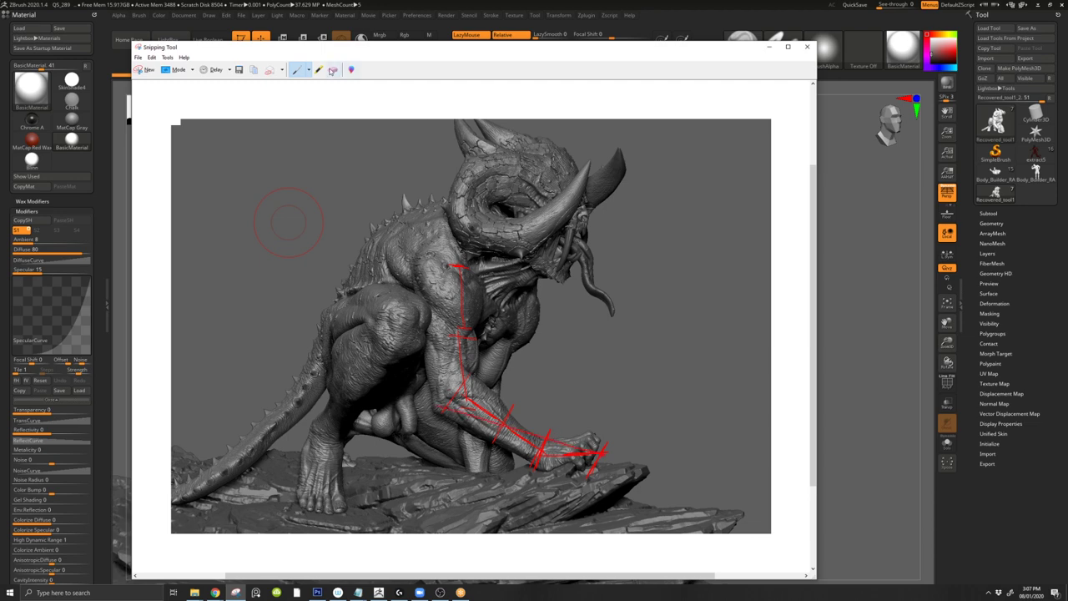
{"action": "left_click", "coordinate": [333, 70]}
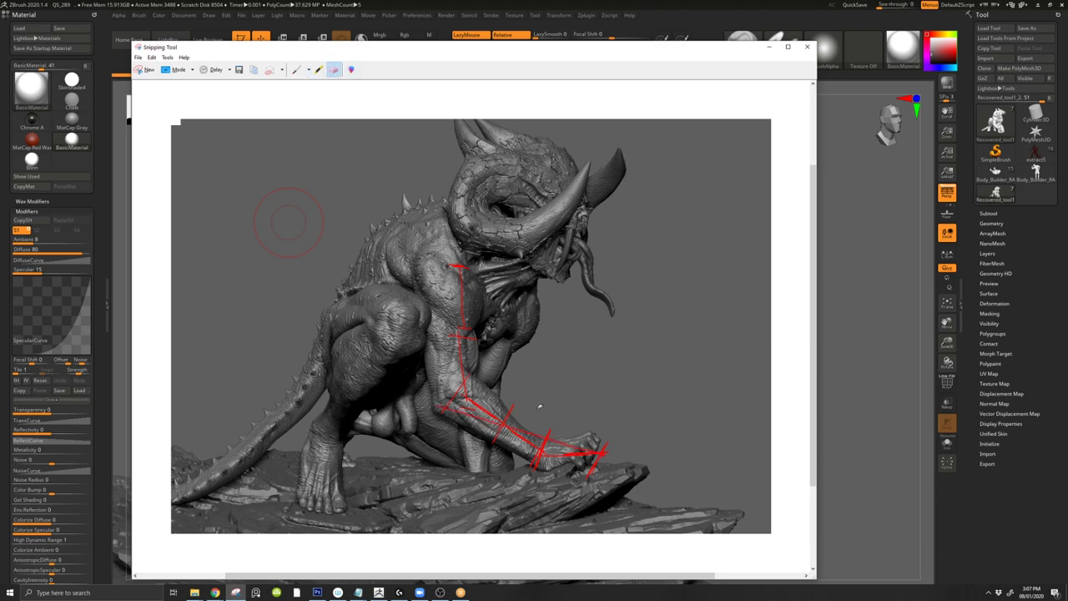
{"action": "left_click", "coordinate": [807, 47]}
- Capture a fresh snip of the demon and mark the forearm and fist lengths in red pen
{"action": "key", "text": "super"}
{"action": "key", "text": "Return"}
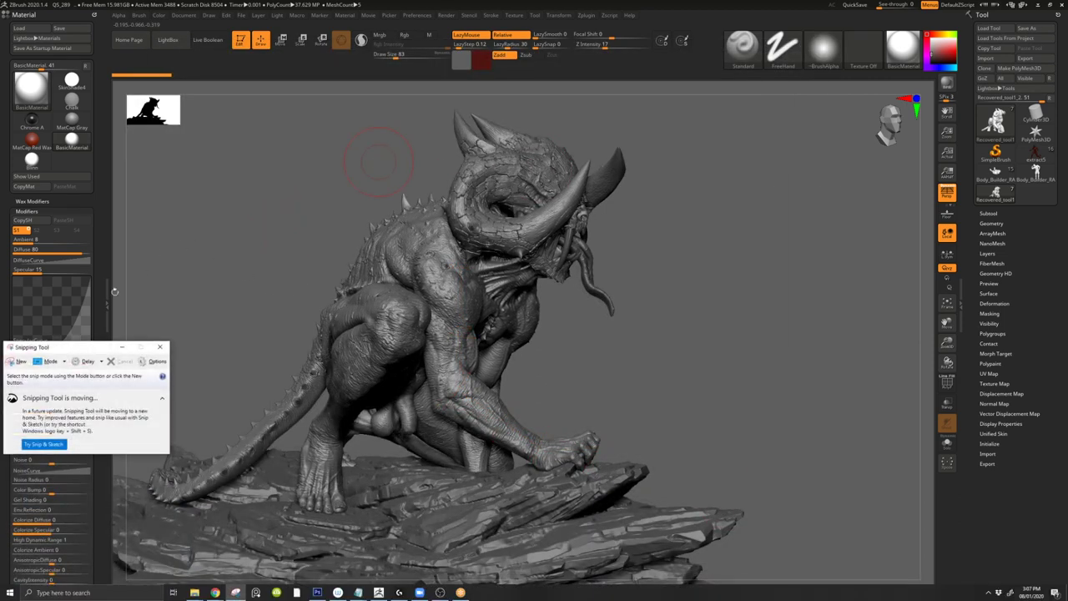
{"action": "left_click", "coordinate": [20, 361]}
{"action": "left_click_drag", "start_coordinate": [724, 102], "coordinate": [171, 582]}
{"action": "mouse_move", "coordinate": [451, 390]}
{"action": "left_mouse_down"}
{"action": "mouse_move", "coordinate": [568, 420]}
{"action": "mouse_move", "coordinate": [538, 415]}
{"action": "mouse_move", "coordinate": [590, 440]}
{"action": "left_mouse_up"}
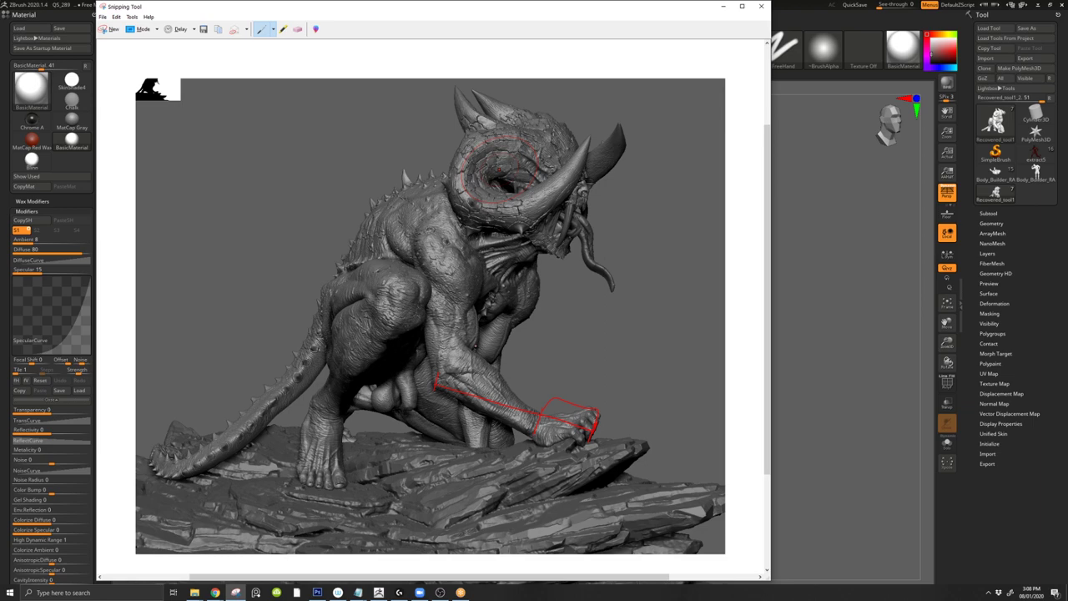
{"action": "left_click", "coordinate": [722, 6]}
- Switch back to ZBrush and examine the demon from above and behind, from the opposite side, and close on the arm and thigh
{"action": "right_click_drag", "start_coordinate": [309, 355], "coordinate": [472, 417]}
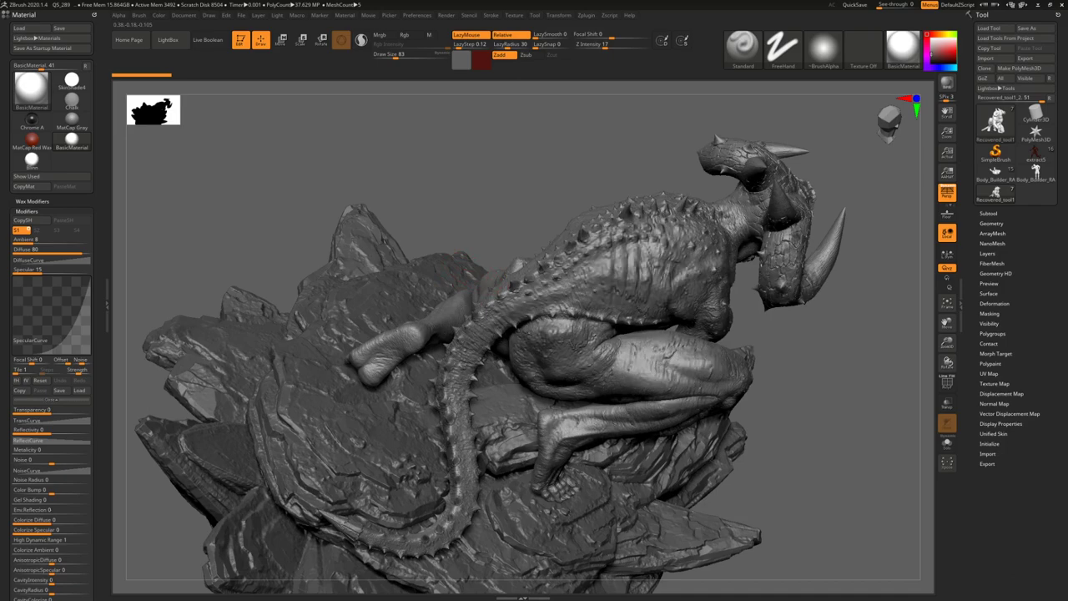
{"action": "mouse_move", "coordinate": [576, 234]}
{"action": "right_mouse_down"}
{"action": "mouse_move", "coordinate": [532, 308]}
{"action": "mouse_move", "coordinate": [563, 230]}
{"action": "right_mouse_up"}
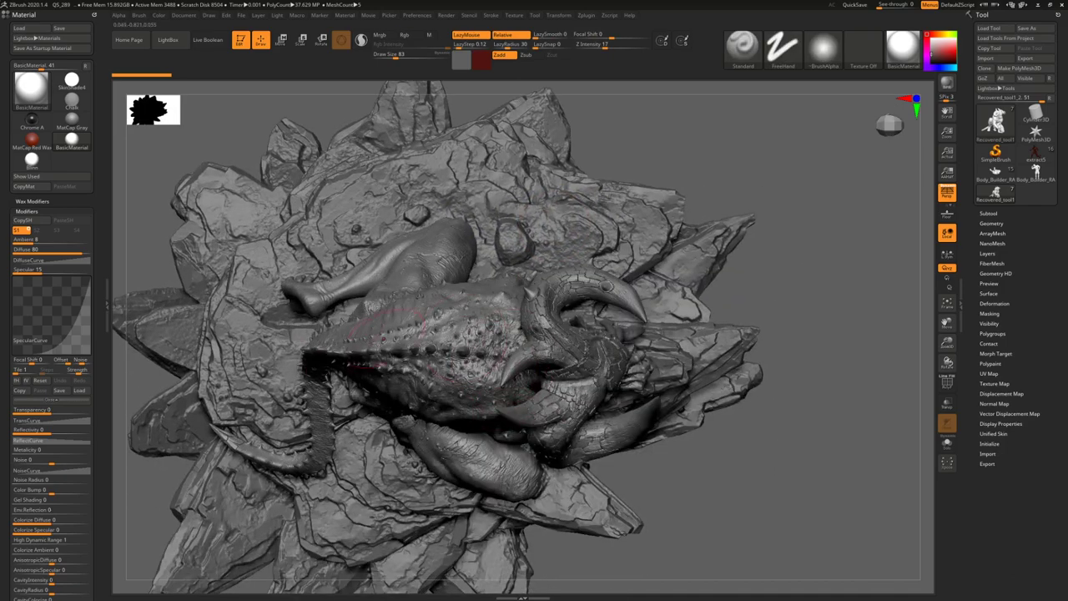
{"action": "right_click_drag", "start_coordinate": [517, 374], "coordinate": [528, 238]}
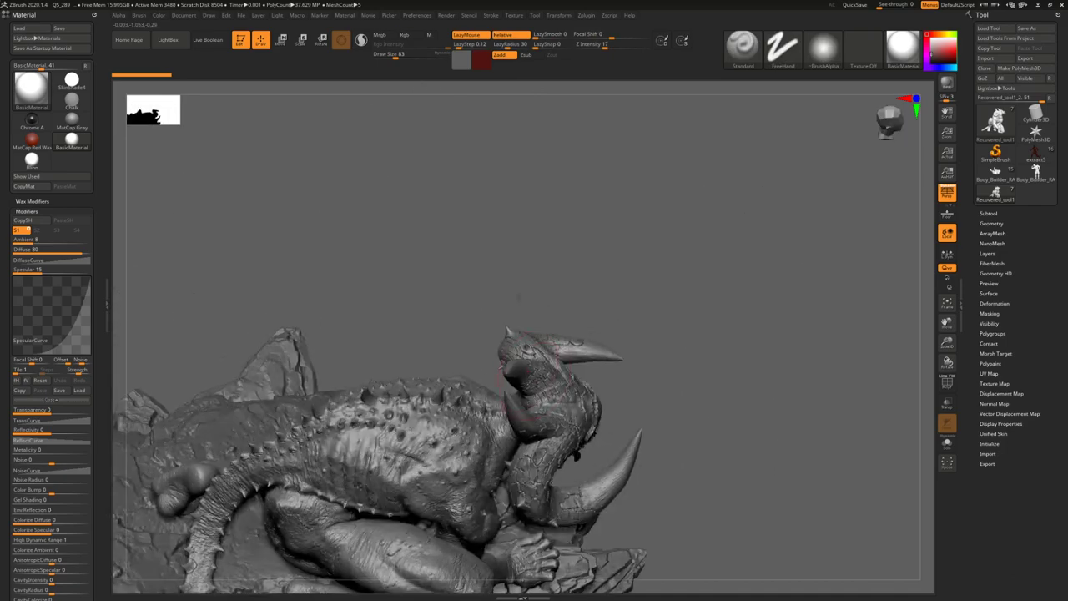
{"action": "mouse_move", "coordinate": [535, 430]}
{"action": "right_mouse_down", "text": "alt"}
{"action": "mouse_move", "coordinate": [534, 302]}
{"action": "mouse_move", "coordinate": [551, 258]}
{"action": "mouse_move", "coordinate": [489, 297]}
{"action": "mouse_move", "coordinate": [433, 244]}
{"action": "right_mouse_up", "text": "alt"}
{"action": "right_click_drag", "start_coordinate": [567, 351], "coordinate": [468, 340]}
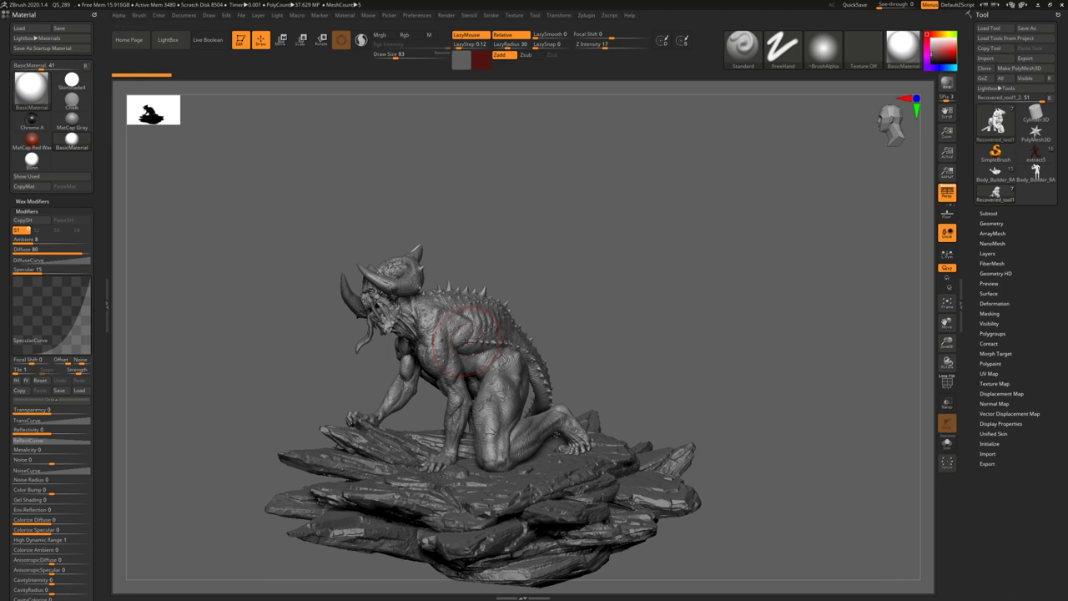
{"action": "mouse_move", "coordinate": [466, 342]}
{"action": "right_mouse_down"}
{"action": "mouse_move", "coordinate": [484, 351]}
{"action": "mouse_move", "coordinate": [482, 408]}
{"action": "mouse_move", "coordinate": [442, 382]}
{"action": "mouse_move", "coordinate": [468, 330]}
{"action": "mouse_move", "coordinate": [464, 359]}
{"action": "right_mouse_up"}
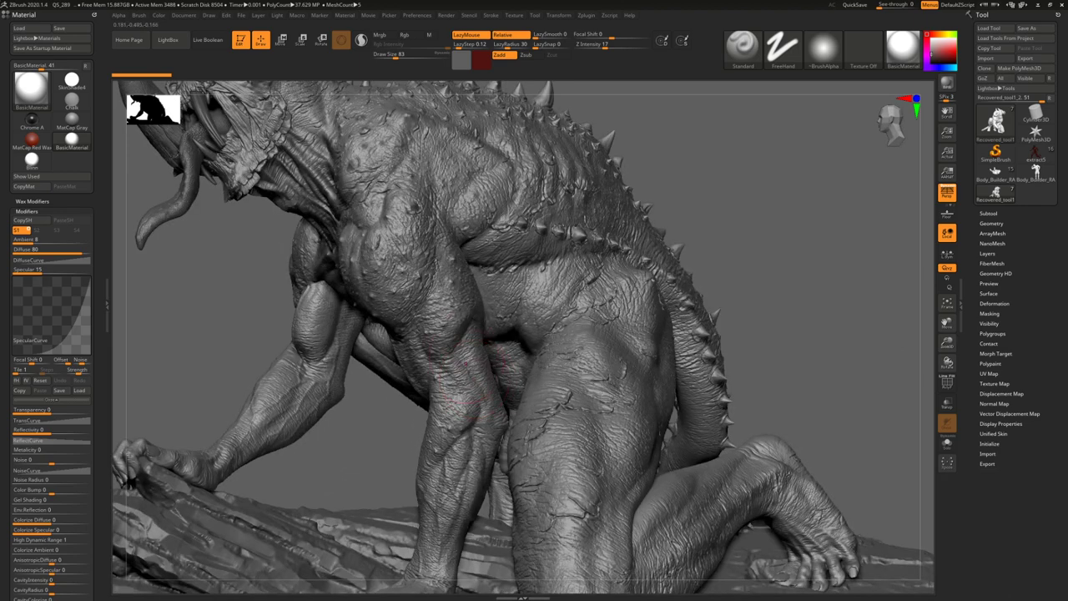
{"action": "key", "text": "super"}
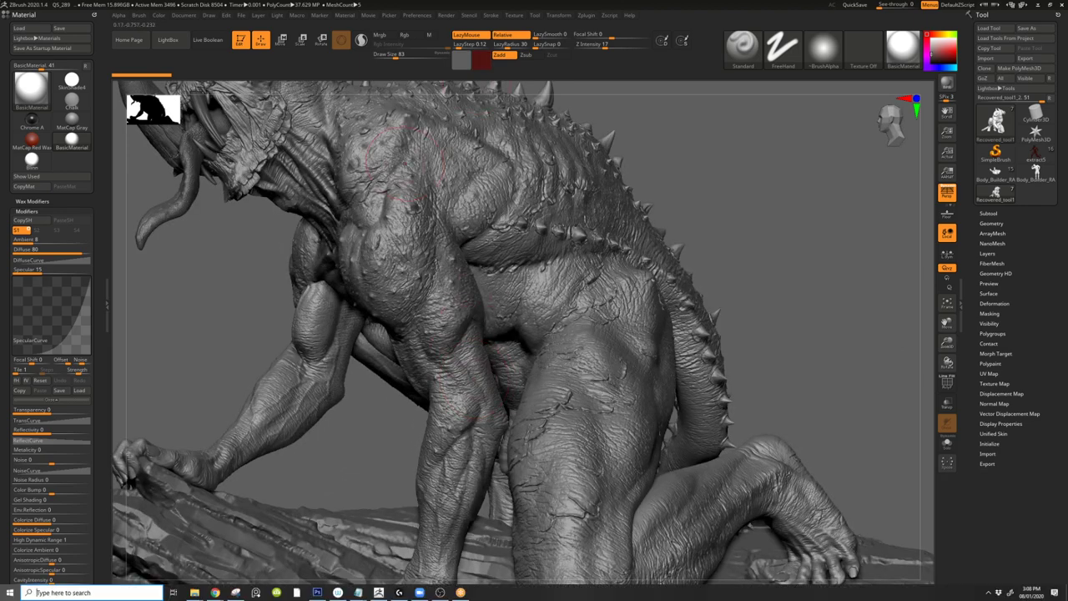
{"action": "type", "text": "co"}
{"action": "key", "text": "Escape"}
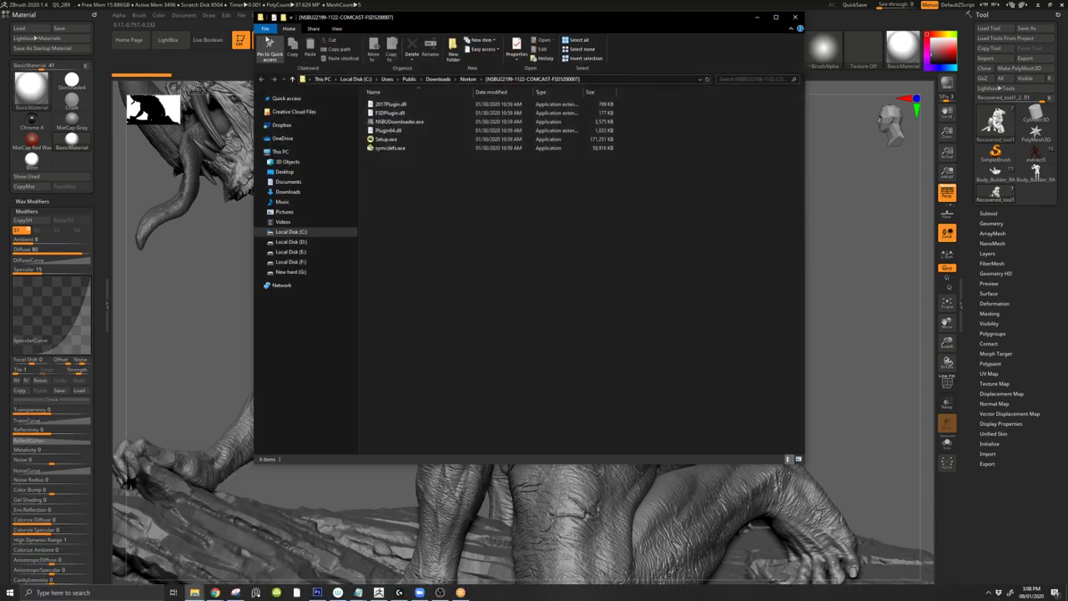
{"action": "left_click", "coordinate": [791, 17]}
- Reopen Snipping Tool and capture a close-up snip of the demon's arms, flank and thigh
{"action": "key", "text": "super"}
{"action": "type", "text": "sni"}
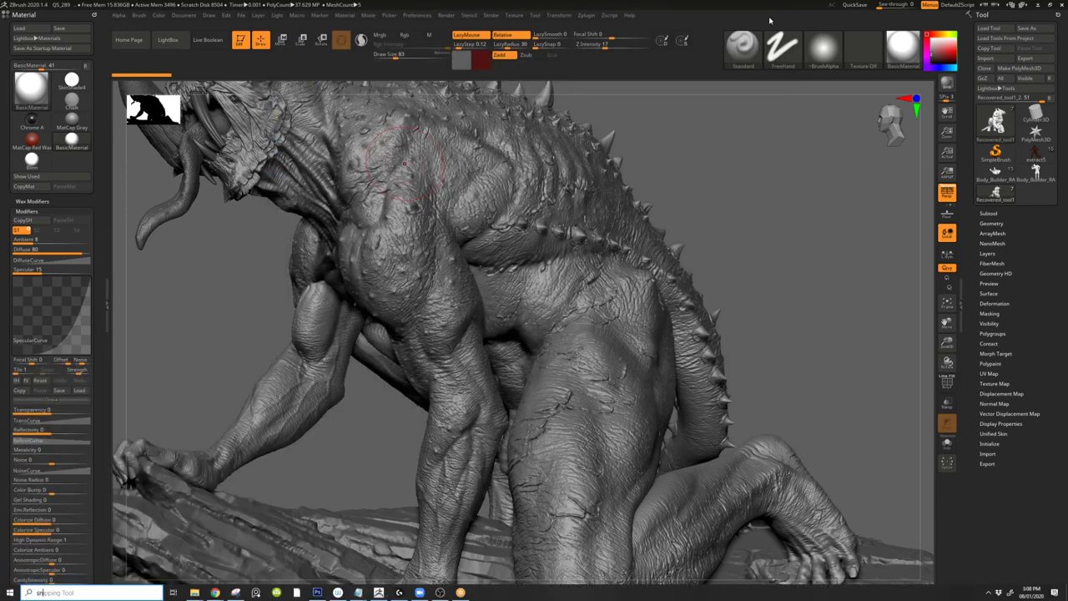
{"action": "key", "text": "Return"}
{"action": "left_click", "coordinate": [109, 28]}
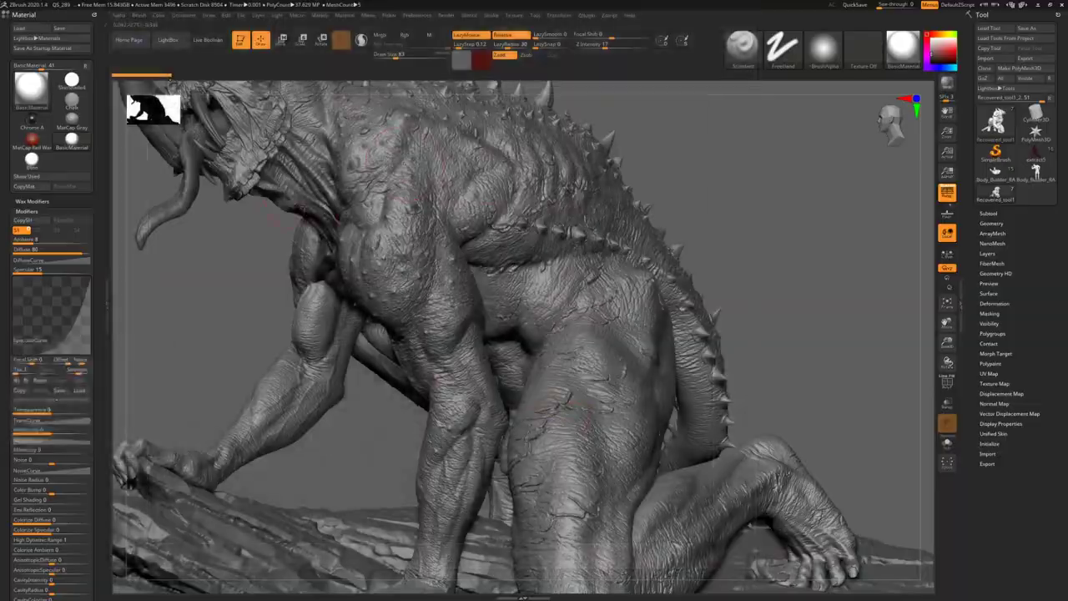
{"action": "left_click_drag", "start_coordinate": [227, 169], "coordinate": [625, 569]}
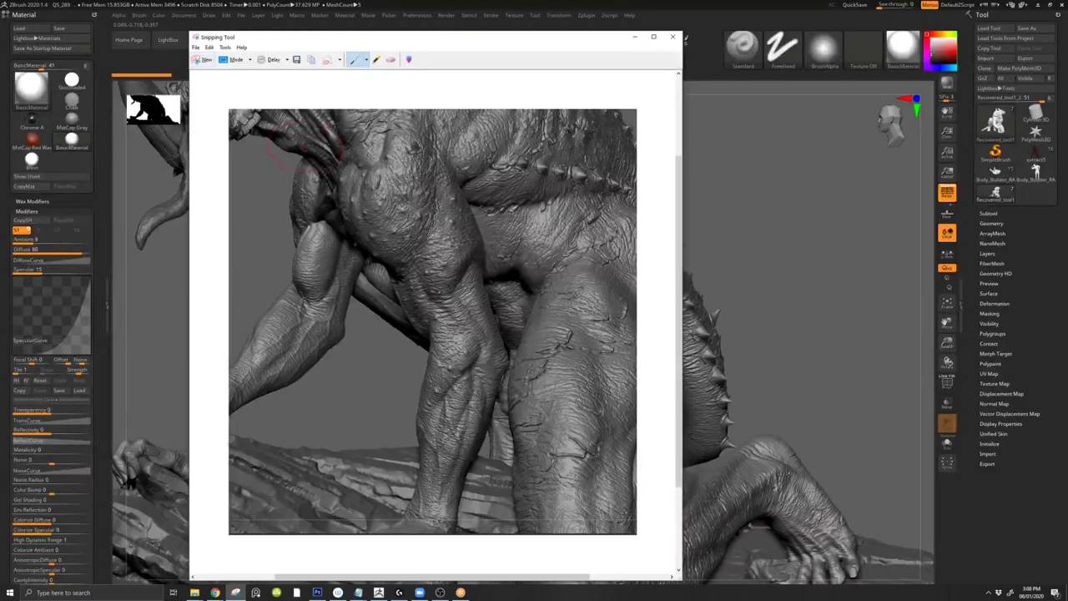
- Mark the back of the upper arm with a red line and dividing ticks, and draw three small circles beside the snip's edge
{"action": "left_click_drag", "start_coordinate": [433, 232], "coordinate": [457, 282]}
{"action": "left_click_drag", "start_coordinate": [221, 267], "coordinate": [221, 260]}
{"action": "left_click_drag", "start_coordinate": [219, 264], "coordinate": [221, 265]}
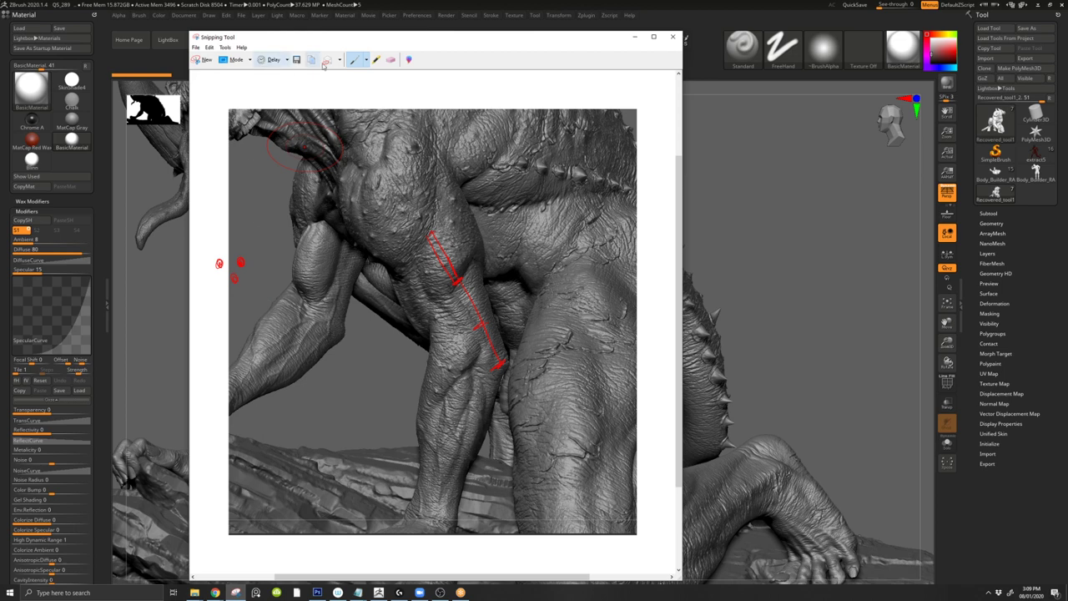
- Erase the small red circles beside the arm and redraw them as red dots of varied sizes
{"action": "left_click", "coordinate": [391, 59]}
{"action": "mouse_move", "coordinate": [236, 274]}
{"action": "left_mouse_down"}
{"action": "mouse_move", "coordinate": [240, 260]}
{"action": "mouse_move", "coordinate": [225, 261]}
{"action": "left_mouse_up"}
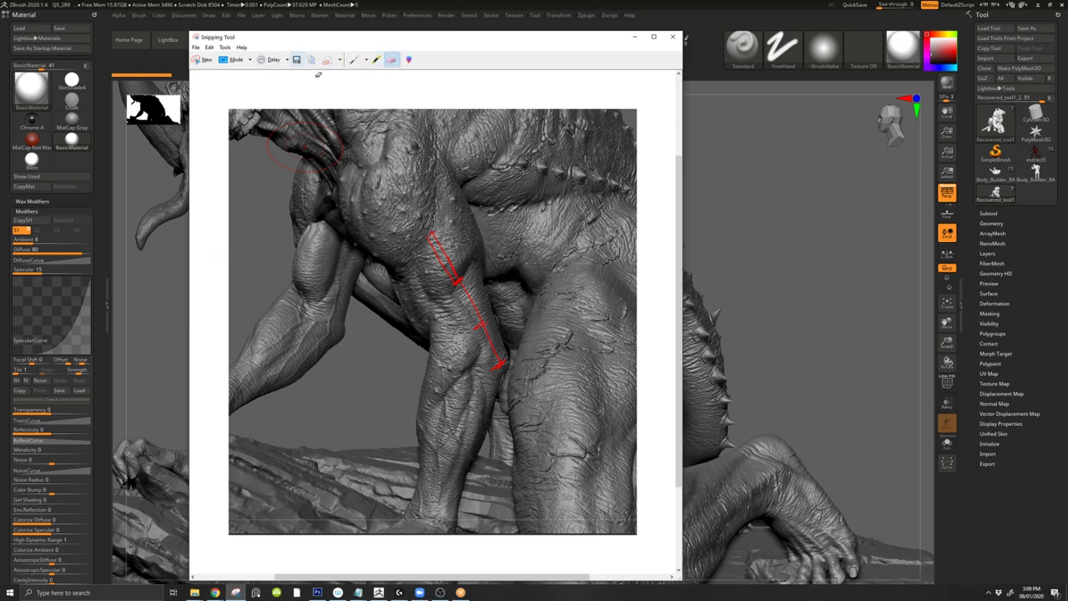
{"action": "left_click", "coordinate": [354, 59]}
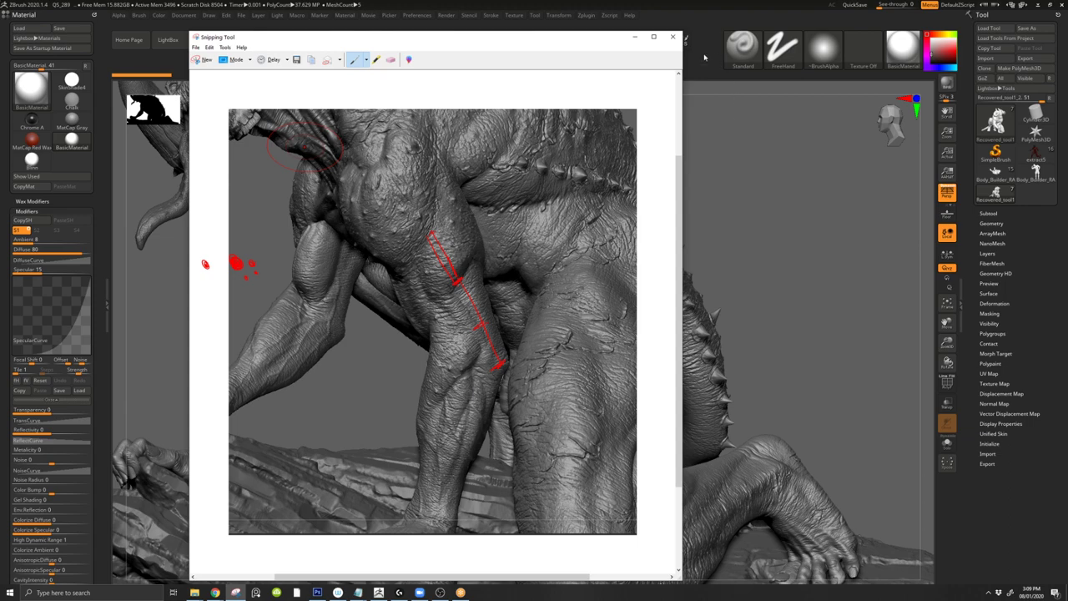
- Close Snipping Tool and examine the whole crouching demon on its rock base in profile, from the front and from the opposite side
{"action": "left_click", "coordinate": [673, 37]}
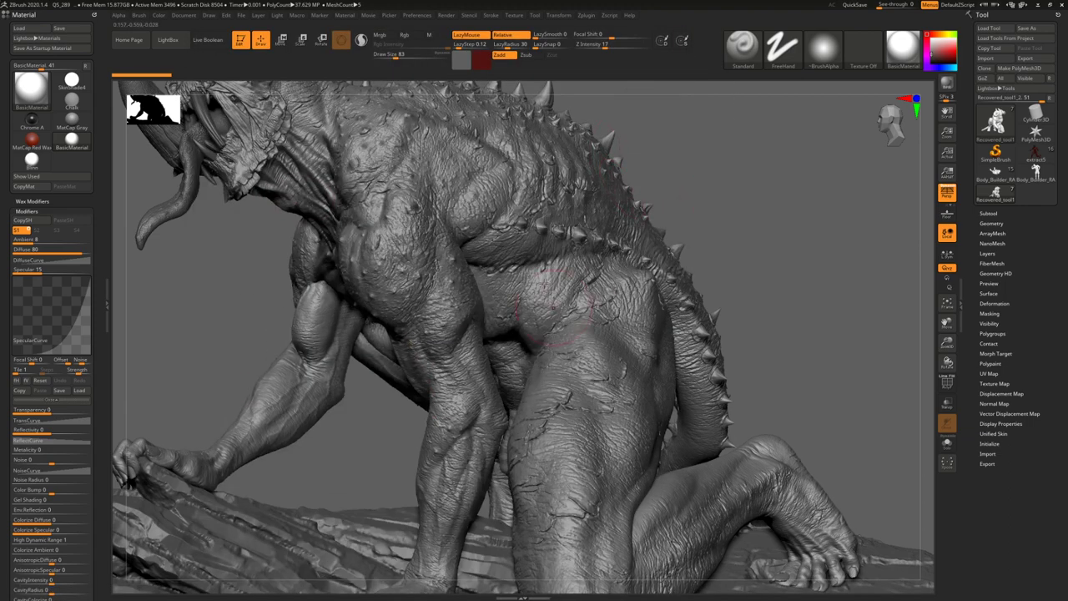
{"action": "right_click_drag", "start_coordinate": [584, 236], "coordinate": [527, 267], "text": "alt"}
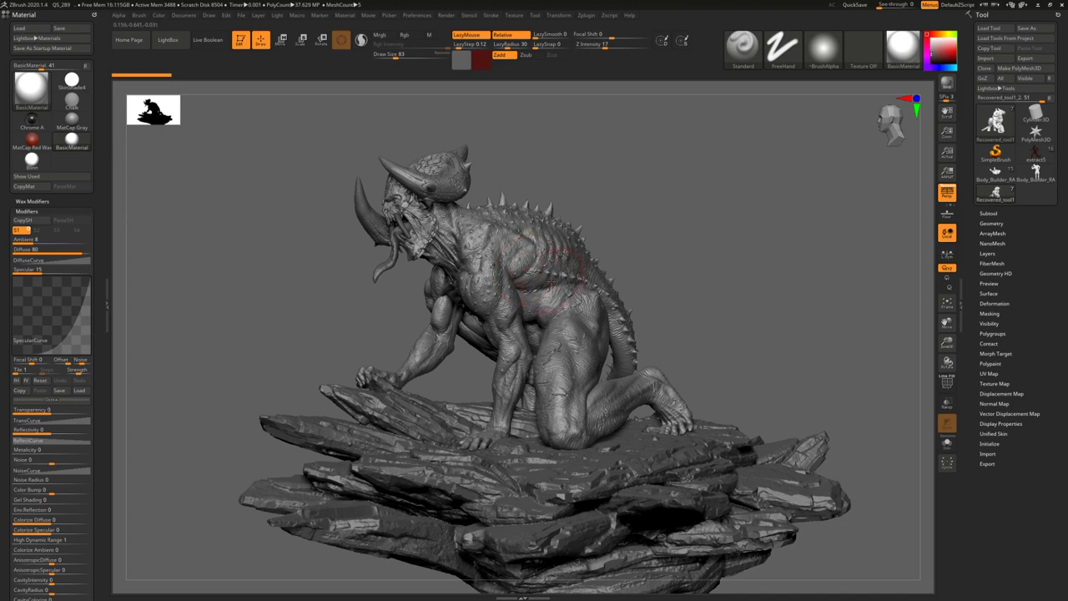
{"action": "right_click_drag", "start_coordinate": [573, 338], "coordinate": [581, 314]}
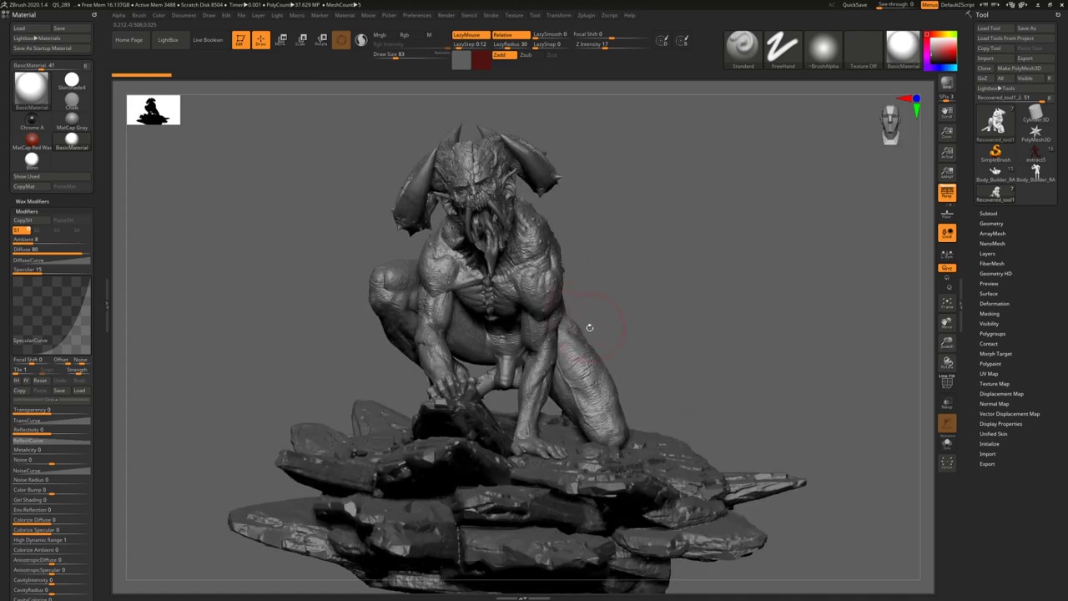
{"action": "mouse_move", "coordinate": [577, 309]}
{"action": "left_mouse_down"}
{"action": "mouse_move", "coordinate": [585, 292]}
{"action": "mouse_move", "coordinate": [650, 289]}
{"action": "left_mouse_up"}
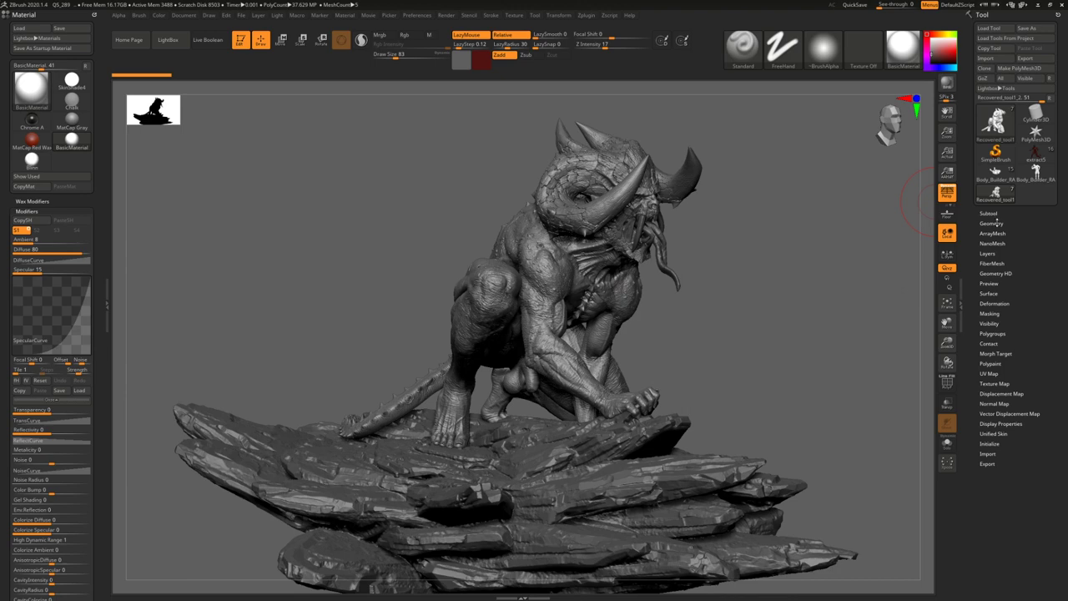
- Show the subtool list, switch to the running devil model and frame the whole figure
{"action": "left_click", "coordinate": [990, 213]}
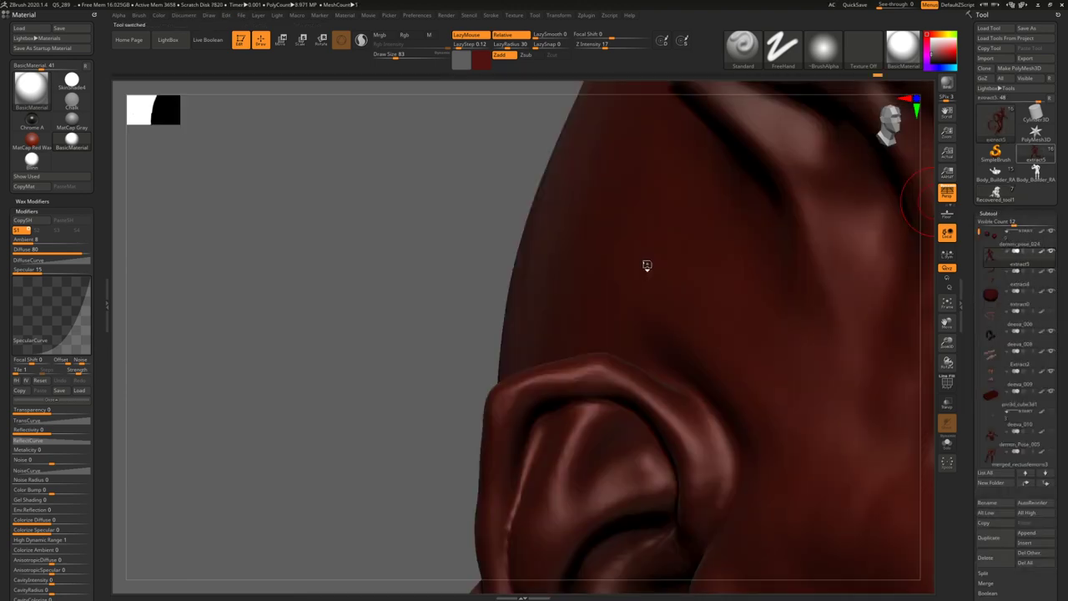
{"action": "key", "text": "f"}
{"action": "left_click_drag", "start_coordinate": [660, 265], "coordinate": [363, 71]}
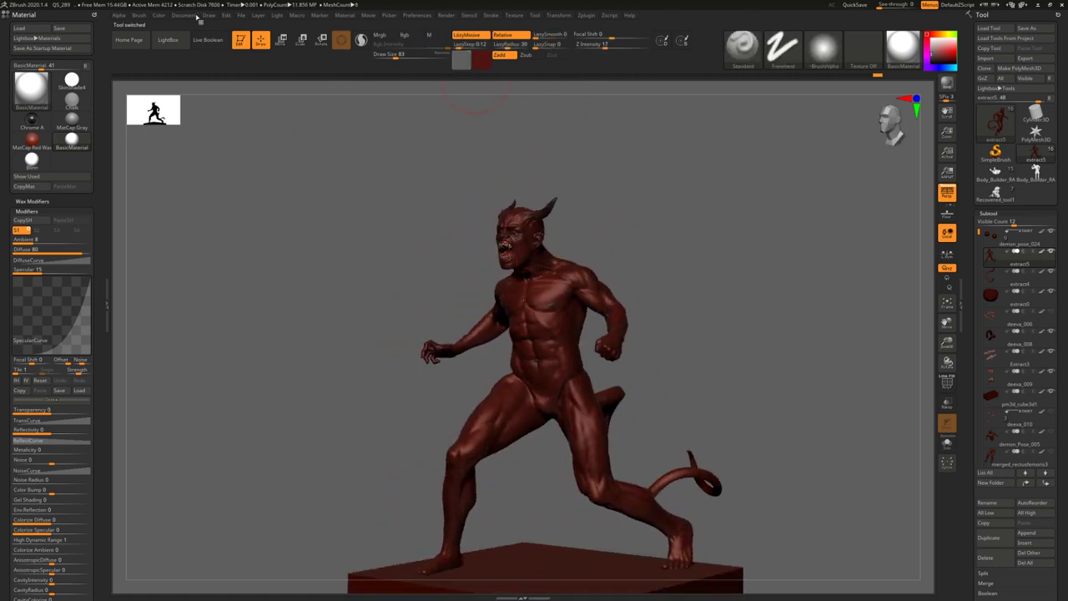
- Swap the main and secondary colours and set the document background to dark red
{"action": "key", "text": "v"}
{"action": "left_click", "coordinate": [184, 16]}
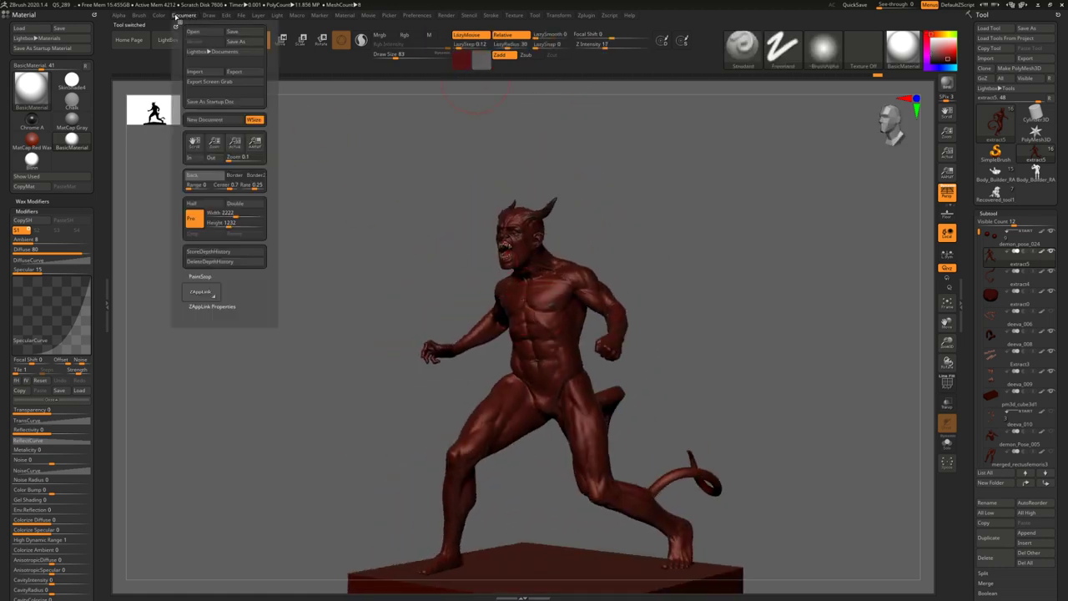
{"action": "left_click", "coordinate": [204, 174]}
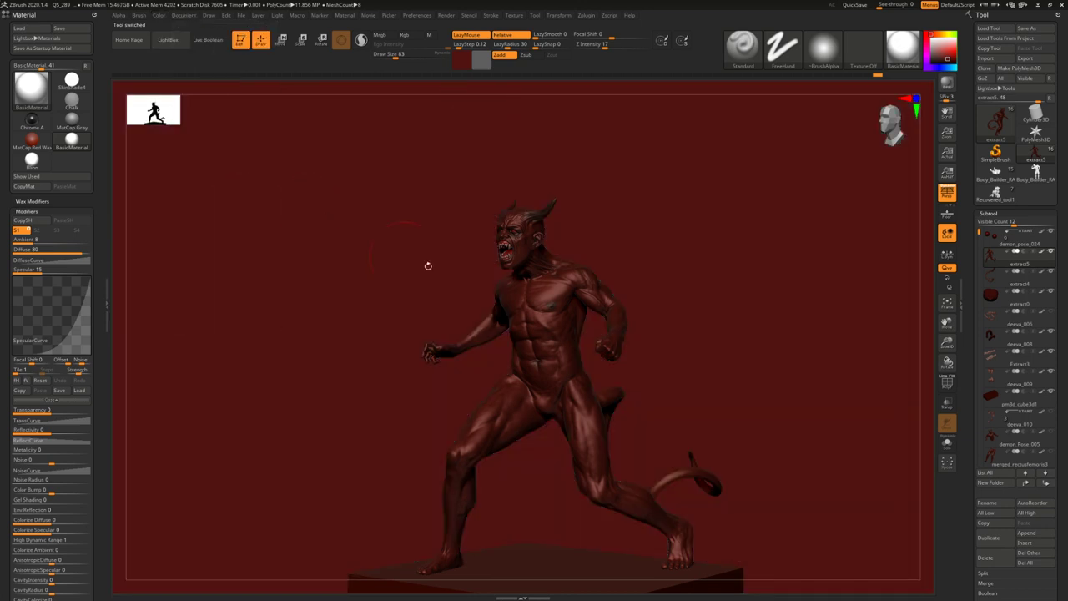
- Examine the running devil's pose from the three-quarter, front, side and rear views, including the curve of its tail
{"action": "mouse_move", "coordinate": [429, 264]}
{"action": "left_mouse_down"}
{"action": "mouse_move", "coordinate": [492, 262]}
{"action": "mouse_move", "coordinate": [432, 293]}
{"action": "mouse_move", "coordinate": [447, 268]}
{"action": "left_mouse_up"}
{"action": "right_click_drag", "start_coordinate": [448, 268], "coordinate": [464, 301]}
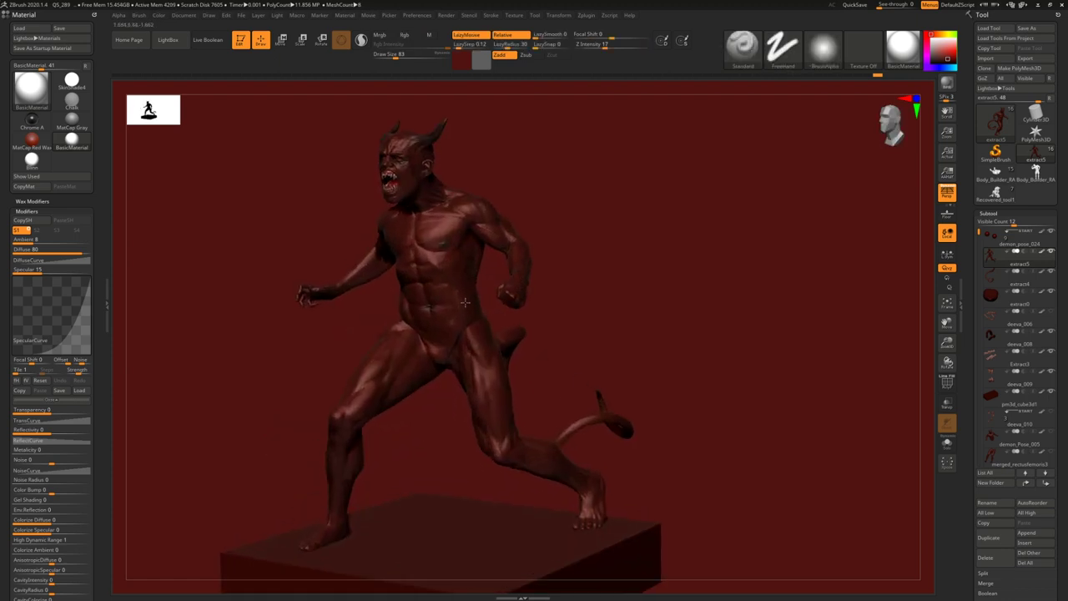
{"action": "left_click_drag", "start_coordinate": [464, 294], "coordinate": [451, 276]}
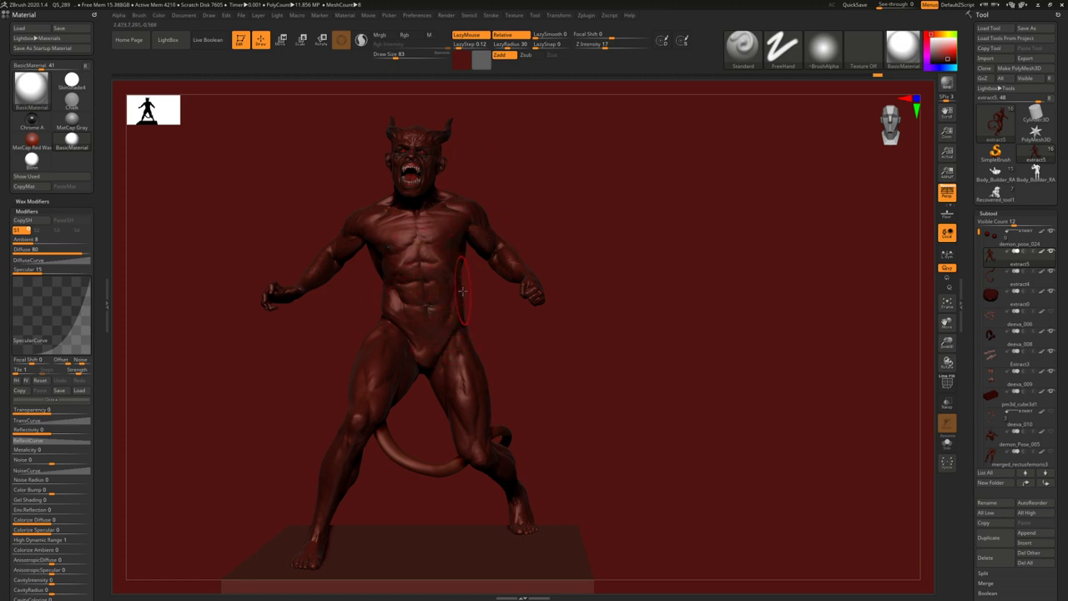
{"action": "right_click_drag", "start_coordinate": [474, 368], "coordinate": [441, 408], "text": "alt"}
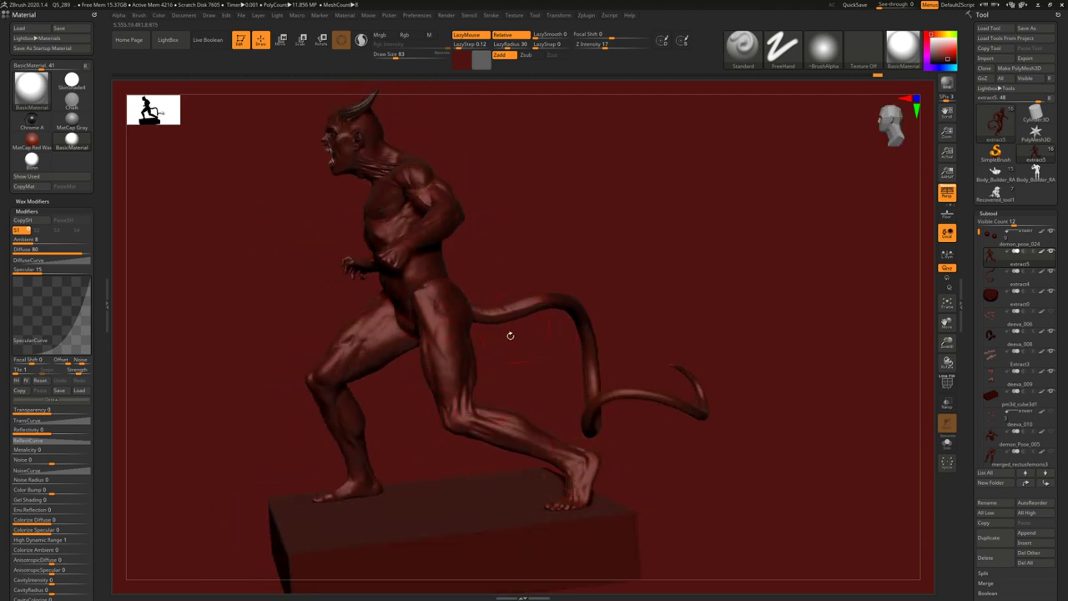
{"action": "right_click_drag", "start_coordinate": [509, 334], "coordinate": [565, 298]}
{"action": "mouse_move", "coordinate": [546, 370]}
{"action": "right_mouse_down"}
{"action": "mouse_move", "coordinate": [509, 342]}
{"action": "mouse_move", "coordinate": [483, 350]}
{"action": "mouse_move", "coordinate": [527, 318]}
{"action": "mouse_move", "coordinate": [561, 310]}
{"action": "mouse_move", "coordinate": [504, 309]}
{"action": "right_mouse_up"}
- Choose the Move brush, pick the tail subtool, and make the devil's body subtool active again
{"action": "key", "text": "b"}
{"action": "key", "text": "m"}
{"action": "key", "text": "v"}
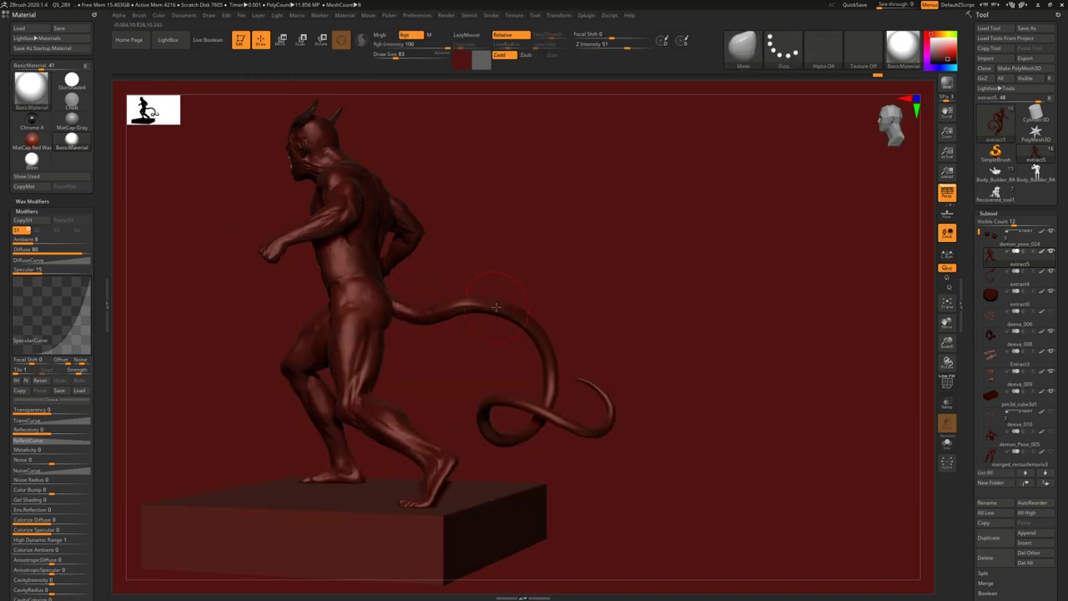
{"action": "left_click", "coordinate": [495, 309], "text": "alt"}
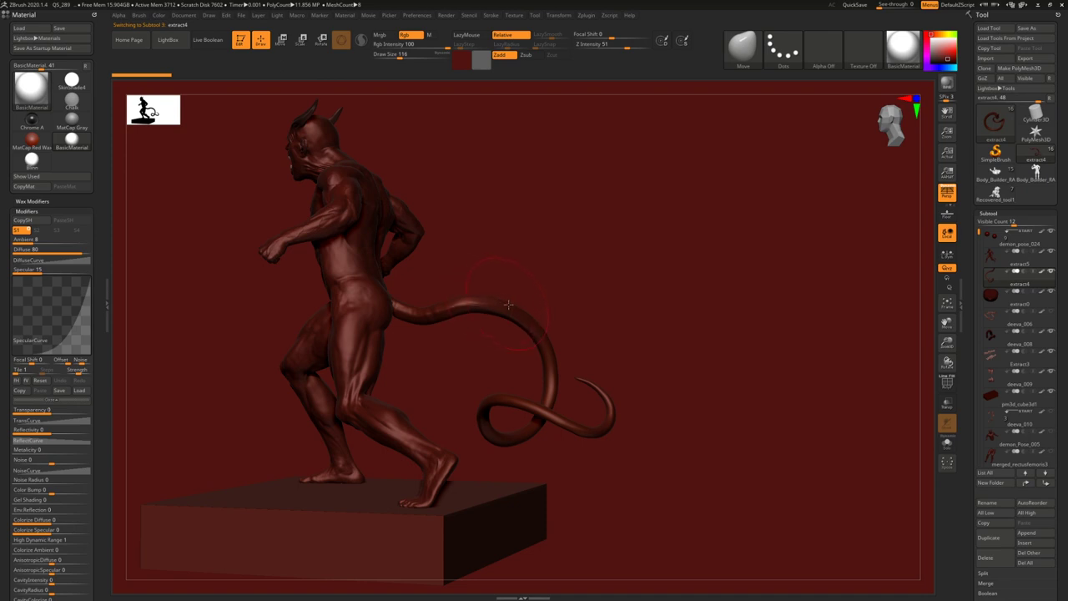
{"action": "right_click_drag", "start_coordinate": [527, 293], "coordinate": [550, 239], "text": "alt"}
{"action": "left_click", "coordinate": [999, 257]}
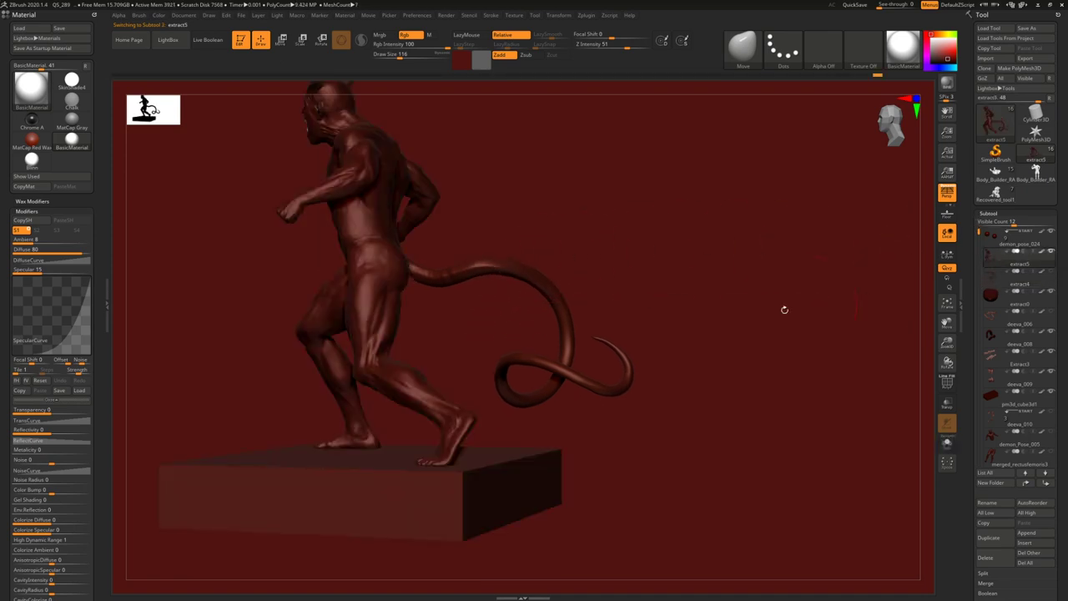
{"action": "key", "text": "b"}
{"action": "right_click_drag", "start_coordinate": [522, 279], "coordinate": [519, 283]}
{"action": "key", "text": "m"}
{"action": "key", "text": "v"}
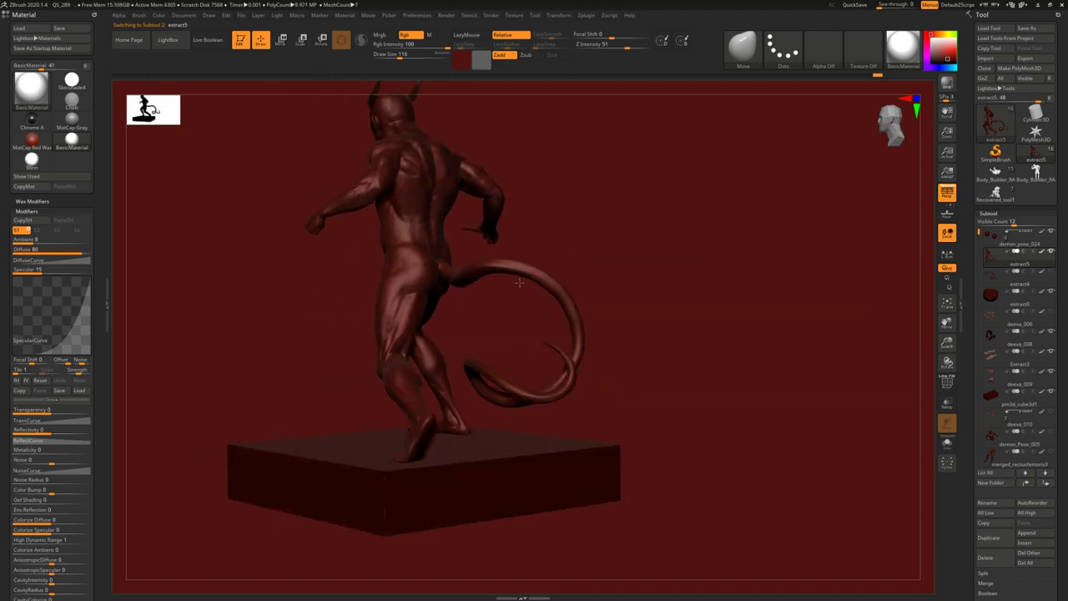
- View the devil's lower back close up from behind and smooth the surface where the tail meets the body
{"action": "left_click_drag", "start_coordinate": [519, 284], "coordinate": [520, 311]}
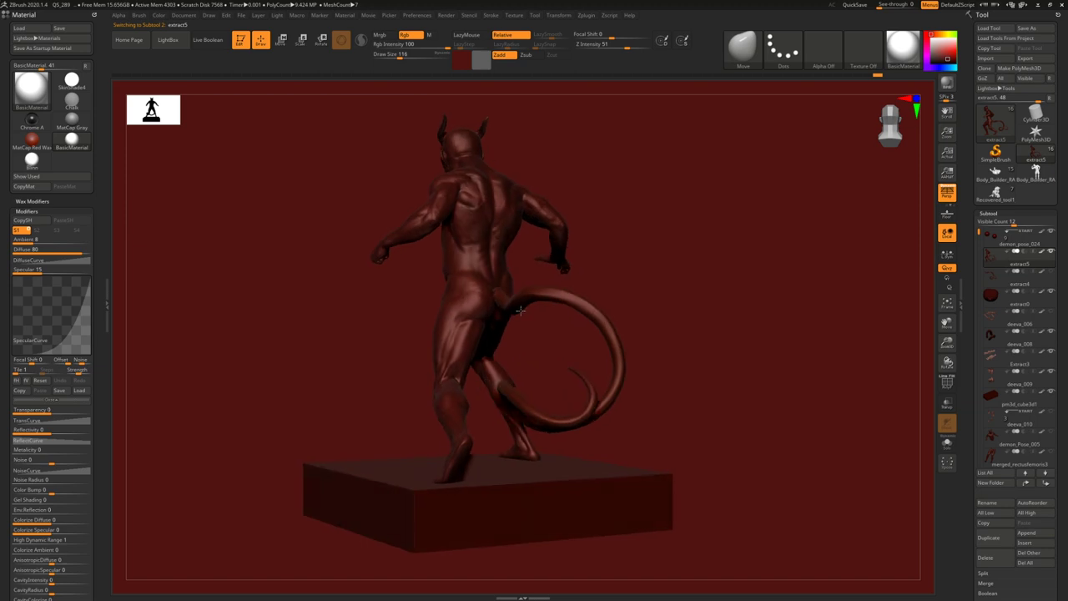
{"action": "right_click_drag", "start_coordinate": [521, 310], "coordinate": [519, 315]}
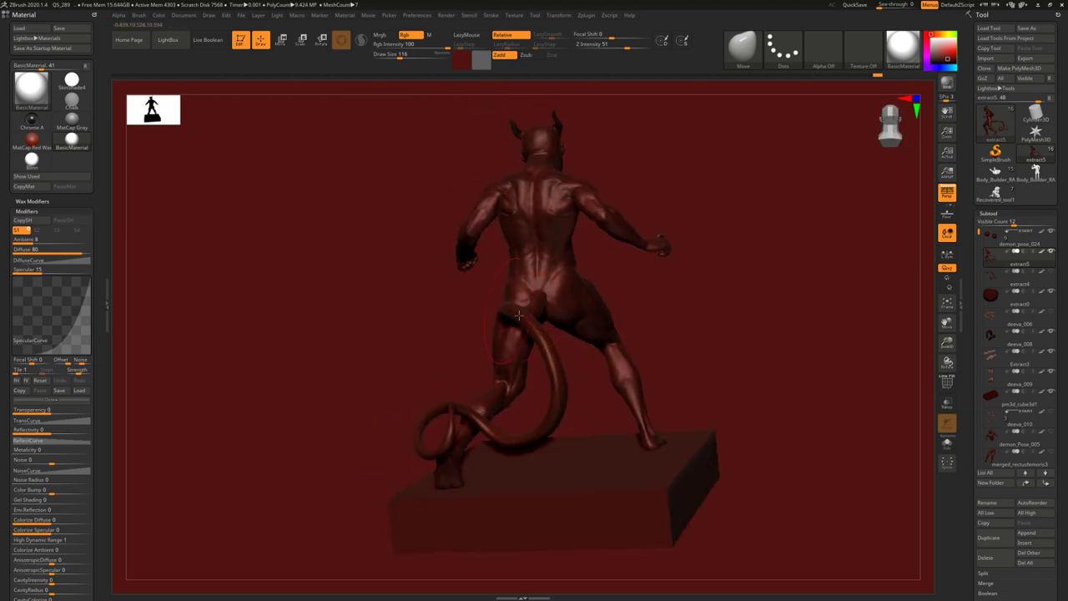
{"action": "left_click_drag", "start_coordinate": [519, 315], "coordinate": [543, 328]}
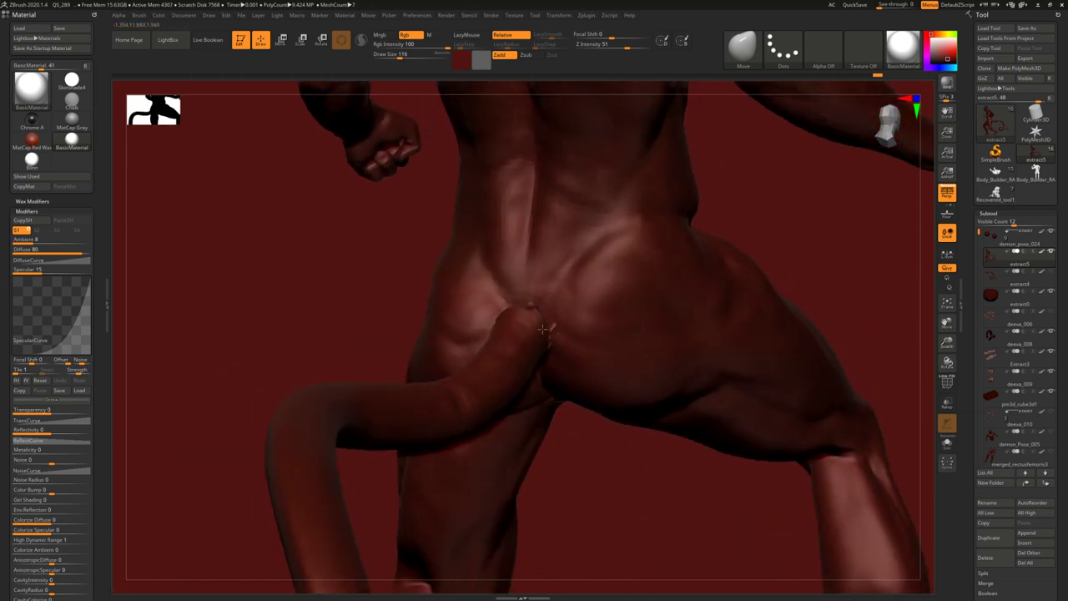
{"action": "right_click_drag", "start_coordinate": [543, 329], "coordinate": [558, 319], "text": "ctrl"}
{"action": "mouse_move", "coordinate": [558, 319]}
{"action": "left_mouse_down", "text": "shift"}
{"action": "mouse_move", "coordinate": [573, 339]}
{"action": "mouse_move", "coordinate": [545, 284]}
{"action": "mouse_move", "coordinate": [482, 264]}
{"action": "mouse_move", "coordinate": [558, 329]}
{"action": "mouse_move", "coordinate": [560, 364]}
{"action": "left_mouse_up", "text": "shift"}
- Switch to the Clay brush and undo trial strokes made around the tail base
{"action": "key", "text": "b"}
{"action": "key", "text": "c"}
{"action": "key", "text": "l"}
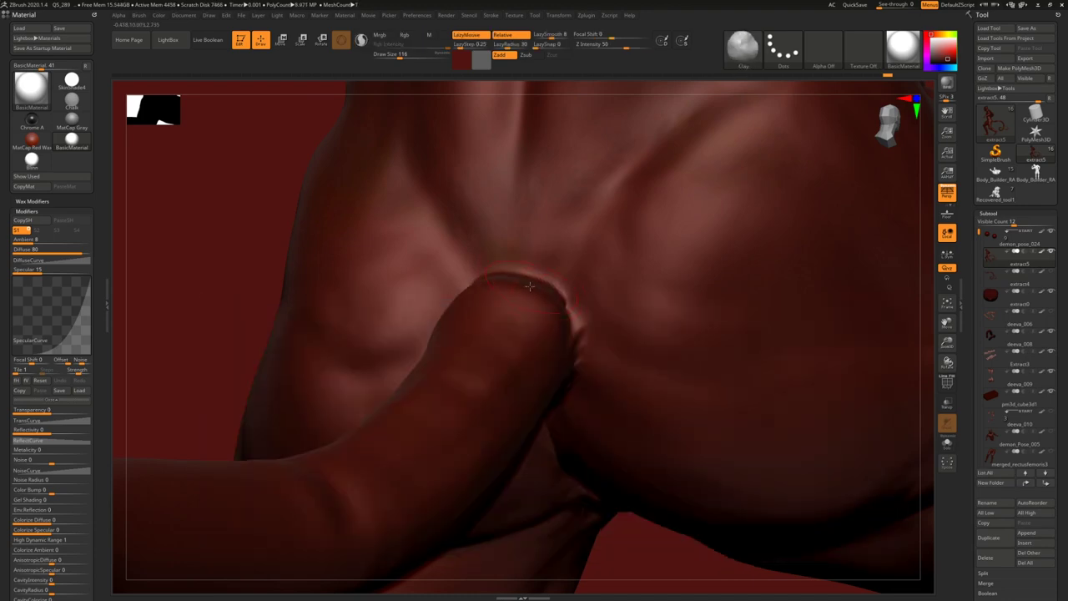
{"action": "mouse_move", "coordinate": [539, 280]}
{"action": "left_mouse_down"}
{"action": "mouse_move", "coordinate": [558, 276]}
{"action": "mouse_move", "coordinate": [579, 289]}
{"action": "mouse_move", "coordinate": [534, 274]}
{"action": "left_mouse_up"}
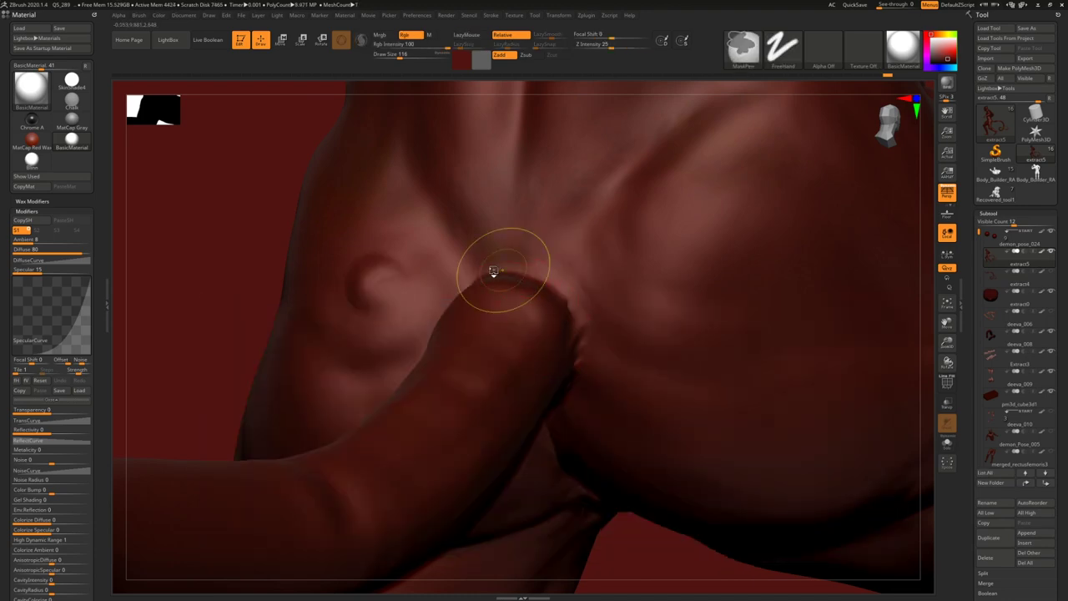
{"action": "key", "text": "ctrl+z"}
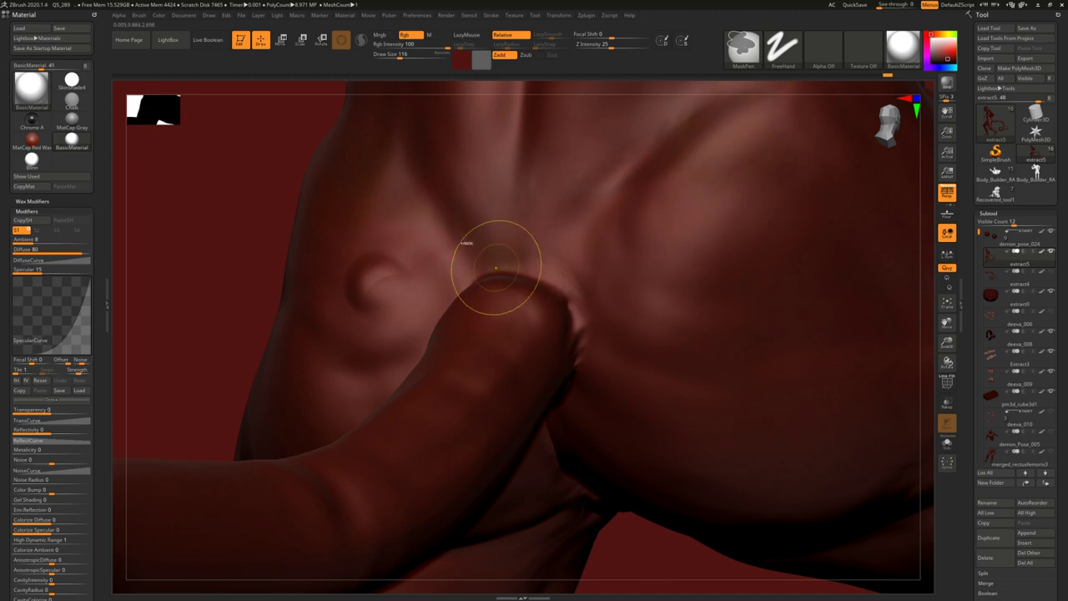
{"action": "key", "text": "ctrl+z"}
- Build up and smooth the skin around the tail base so the tail blends into the lower back
{"action": "right_click_drag", "start_coordinate": [428, 225], "coordinate": [492, 251]}
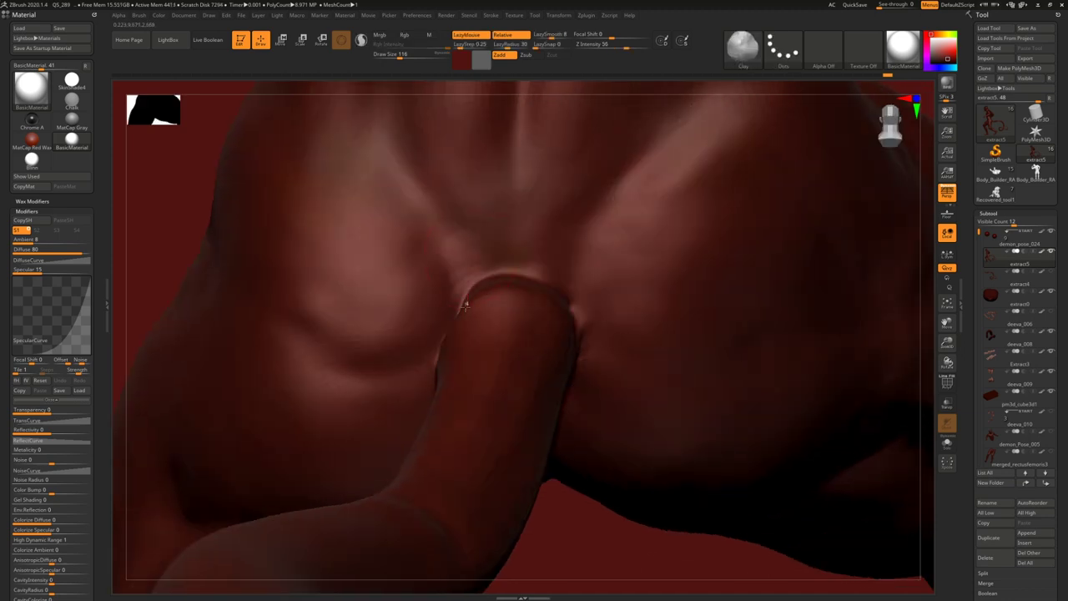
{"action": "left_click_drag", "start_coordinate": [459, 313], "coordinate": [480, 290], "text": "shift"}
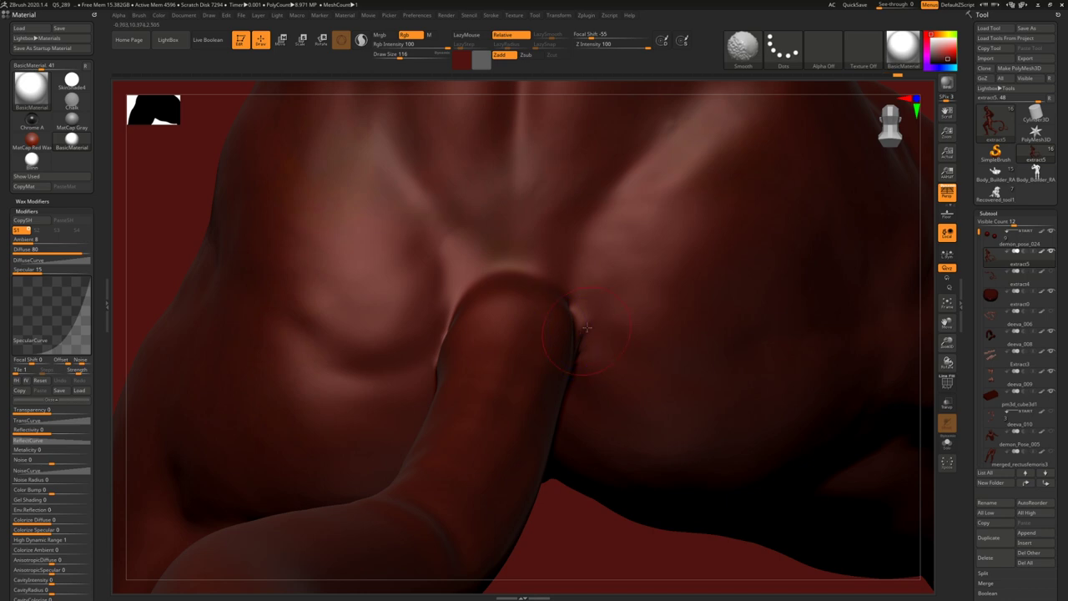
{"action": "right_click_drag", "start_coordinate": [530, 250], "coordinate": [480, 254]}
{"action": "mouse_move", "coordinate": [575, 321]}
{"action": "left_mouse_down"}
{"action": "mouse_move", "coordinate": [564, 296]}
{"action": "mouse_move", "coordinate": [486, 249]}
{"action": "mouse_move", "coordinate": [459, 258]}
{"action": "mouse_move", "coordinate": [513, 255]}
{"action": "left_mouse_up"}
{"action": "right_click_drag", "start_coordinate": [514, 254], "coordinate": [546, 297]}
{"action": "left_click_drag", "start_coordinate": [538, 254], "coordinate": [552, 327]}
{"action": "key", "text": "shift"}
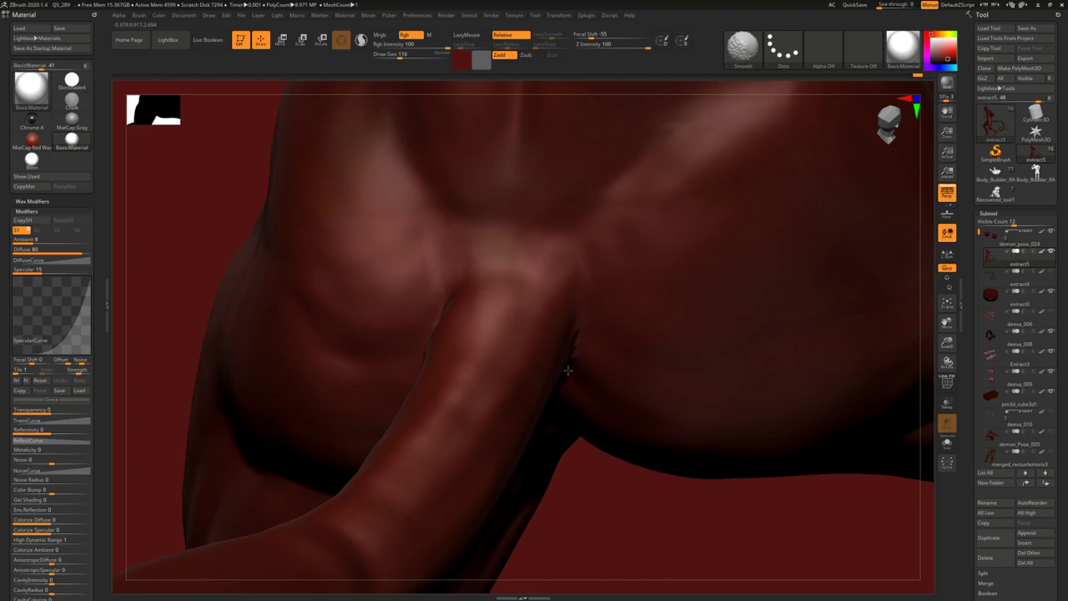
- Switch to the Standard brush and review the running devil's full figure from the three-quarter and front views
{"action": "mouse_move", "coordinate": [567, 369]}
{"action": "right_mouse_down"}
{"action": "mouse_move", "coordinate": [476, 283]}
{"action": "mouse_move", "coordinate": [496, 296]}
{"action": "mouse_move", "coordinate": [551, 293]}
{"action": "mouse_move", "coordinate": [492, 282]}
{"action": "mouse_move", "coordinate": [493, 351]}
{"action": "mouse_move", "coordinate": [517, 360]}
{"action": "mouse_move", "coordinate": [488, 269]}
{"action": "right_mouse_up"}
{"action": "mouse_move", "coordinate": [488, 269]}
{"action": "right_mouse_down"}
{"action": "mouse_move", "coordinate": [508, 284]}
{"action": "mouse_move", "coordinate": [498, 300]}
{"action": "mouse_move", "coordinate": [476, 238]}
{"action": "mouse_move", "coordinate": [501, 259]}
{"action": "mouse_move", "coordinate": [485, 287]}
{"action": "right_mouse_up"}
{"action": "key", "text": "b"}
{"action": "key", "text": "s"}
{"action": "key", "text": "t"}
{"action": "right_click_drag", "start_coordinate": [486, 288], "coordinate": [489, 301], "text": "alt"}
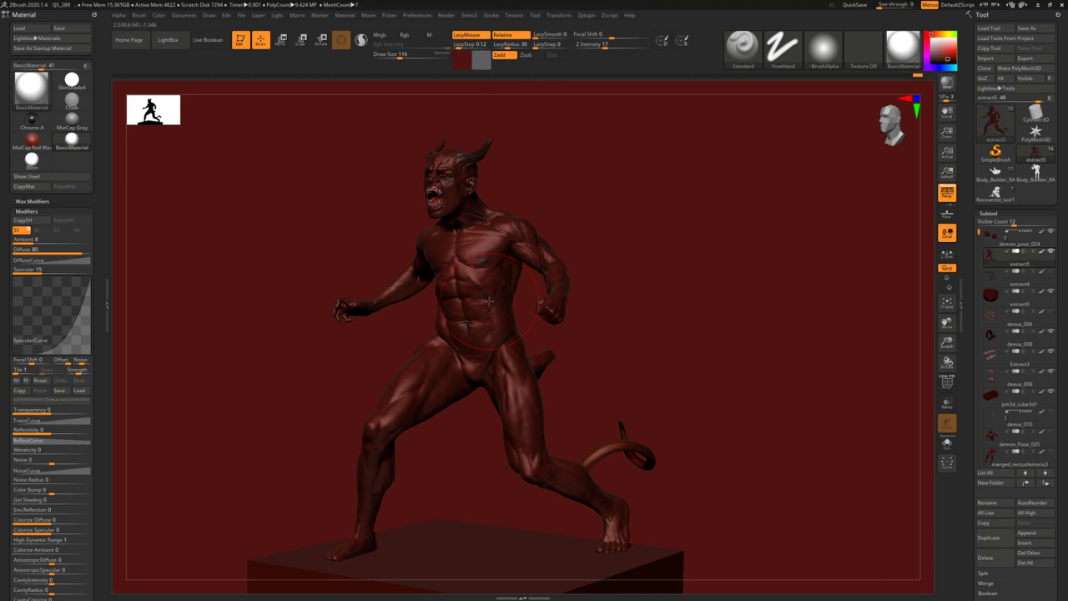
{"action": "right_click_drag", "start_coordinate": [464, 329], "coordinate": [467, 326]}
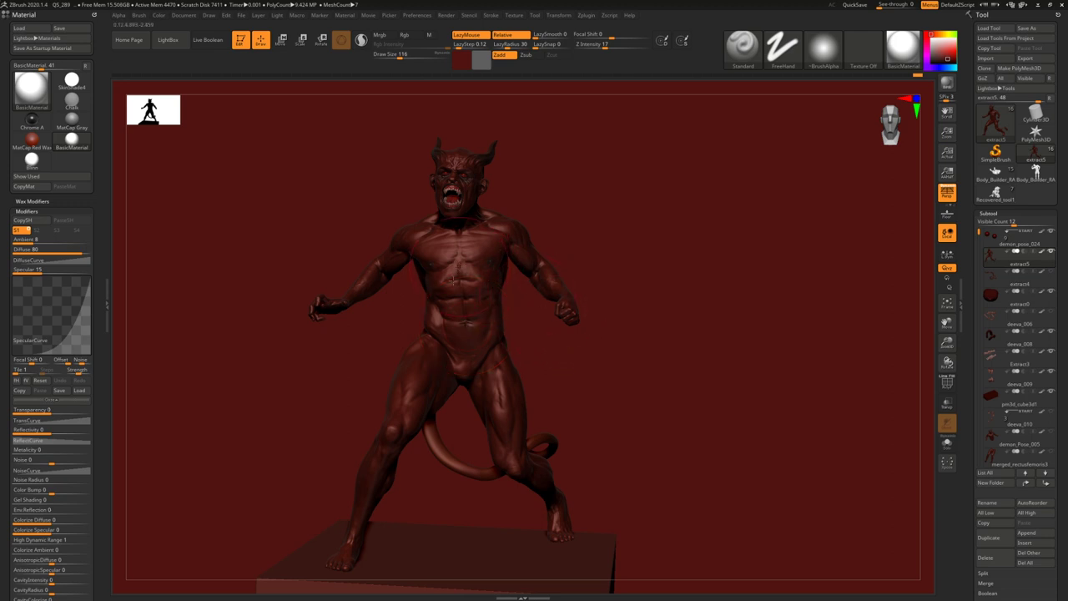
- Switch to the crouching horned demon, view it in profile, and swap the active colour back to grey
{"action": "left_click_drag", "start_coordinate": [659, 281], "coordinate": [550, 291]}
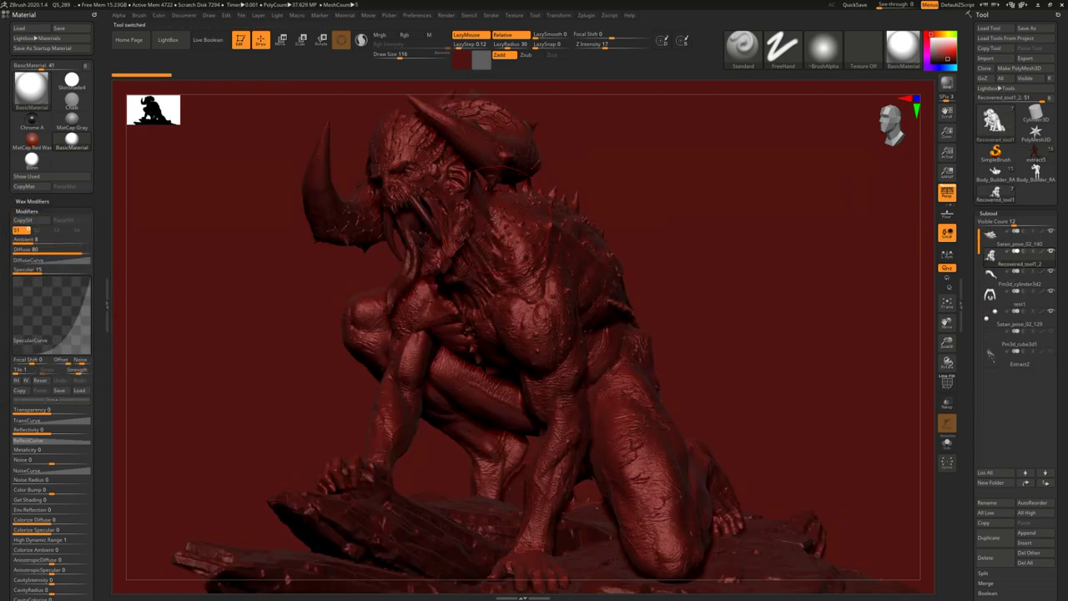
{"action": "right_click_drag", "start_coordinate": [504, 239], "coordinate": [456, 243]}
{"action": "key", "text": "v"}
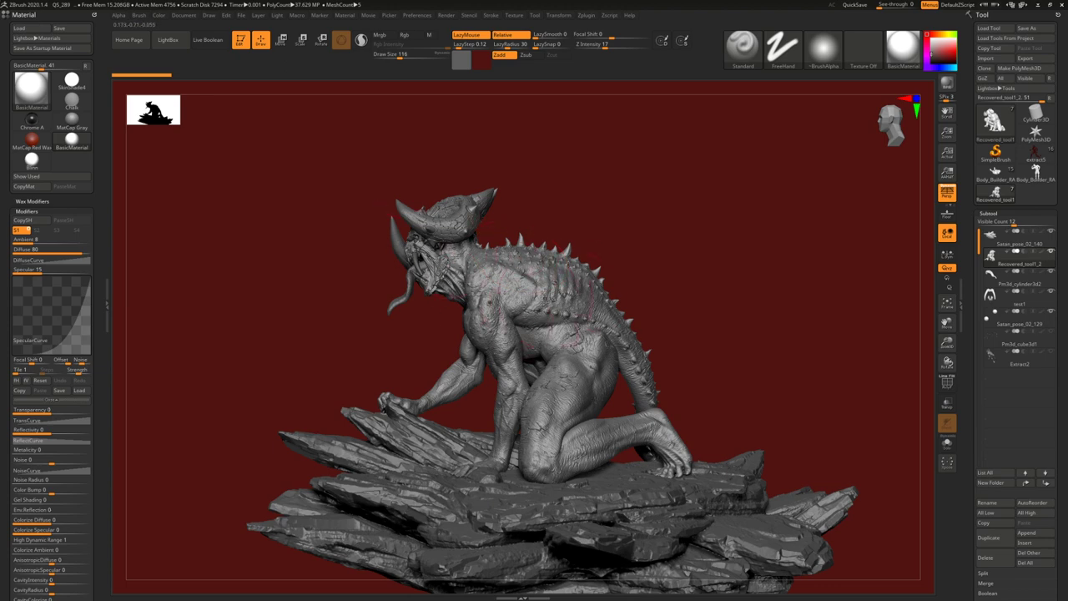
- Return to the running devil, view its tail from the side, and choose the Move Topological brush
{"action": "mouse_move", "coordinate": [444, 364]}
{"action": "right_mouse_down"}
{"action": "mouse_move", "coordinate": [561, 375]}
{"action": "mouse_move", "coordinate": [544, 380]}
{"action": "mouse_move", "coordinate": [556, 386]}
{"action": "right_mouse_up"}
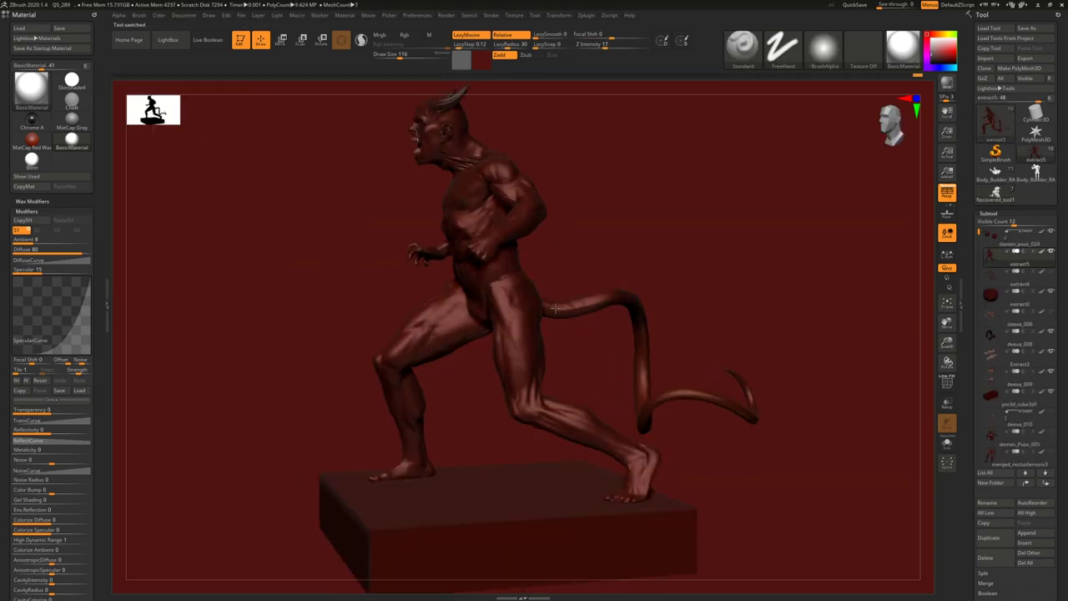
{"action": "right_click_drag", "start_coordinate": [548, 300], "coordinate": [492, 310]}
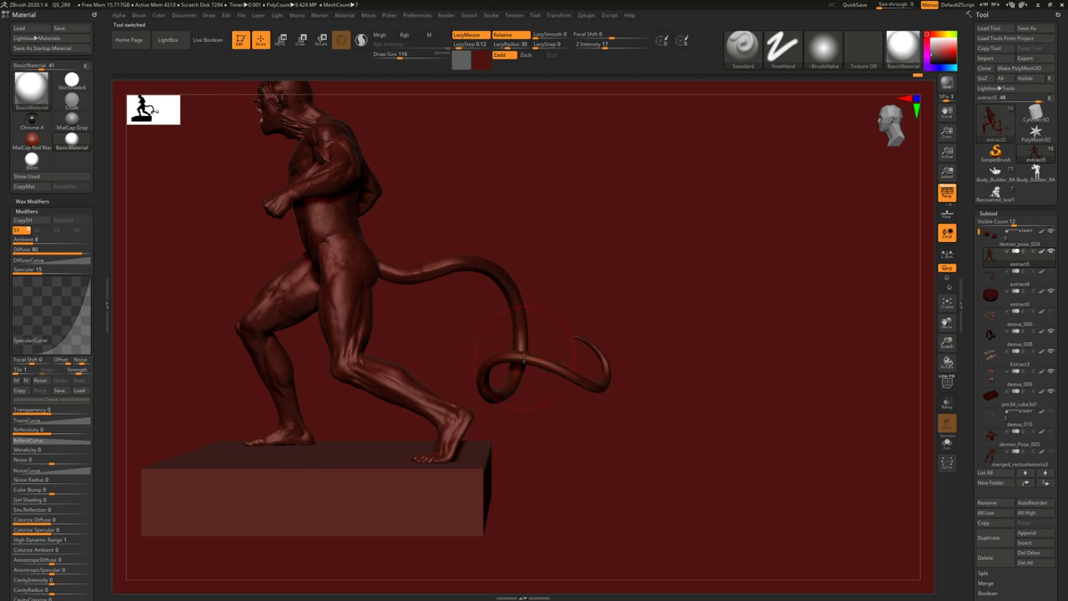
{"action": "key", "text": "b"}
{"action": "key", "text": "m"}
{"action": "key", "text": "t"}
{"action": "key", "text": "space"}
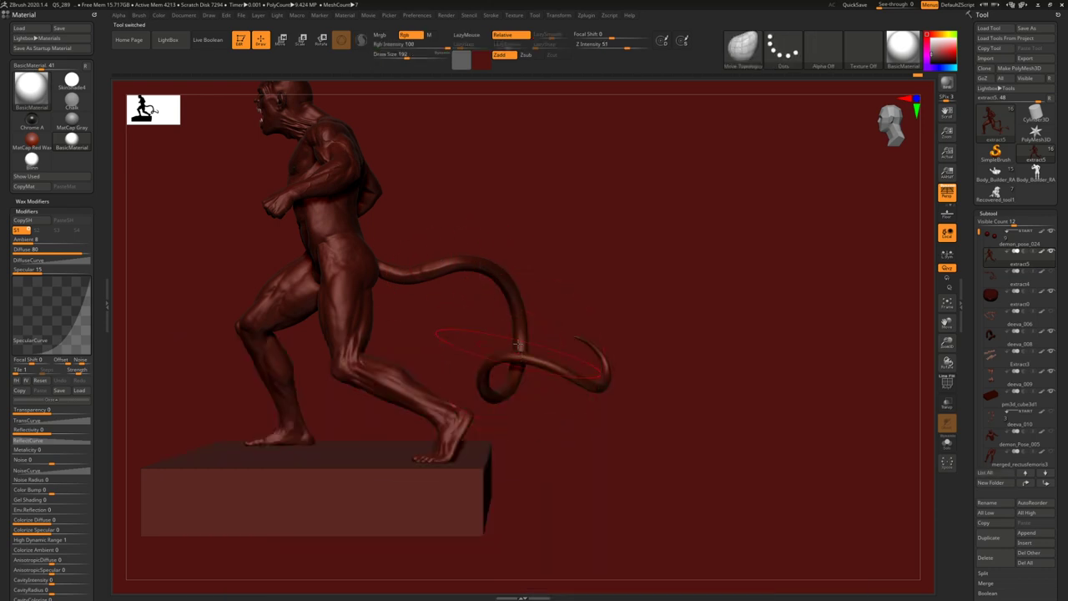
- Enlarge the Move Topological brush, try pulling the tail's loop upward, and undo the move
{"action": "key", "text": "shift"}
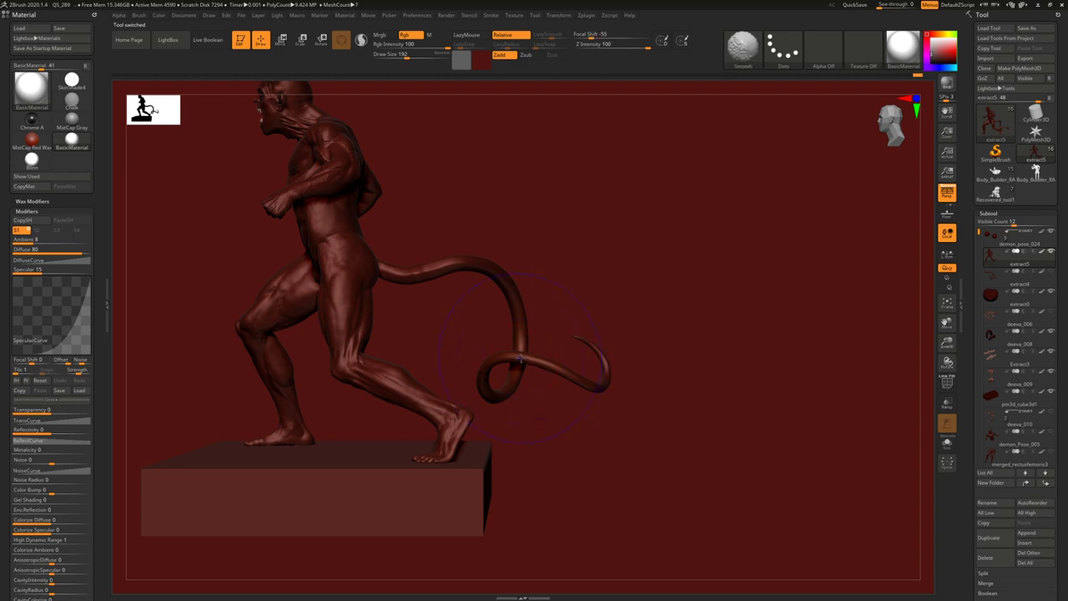
{"action": "key", "text": "space"}
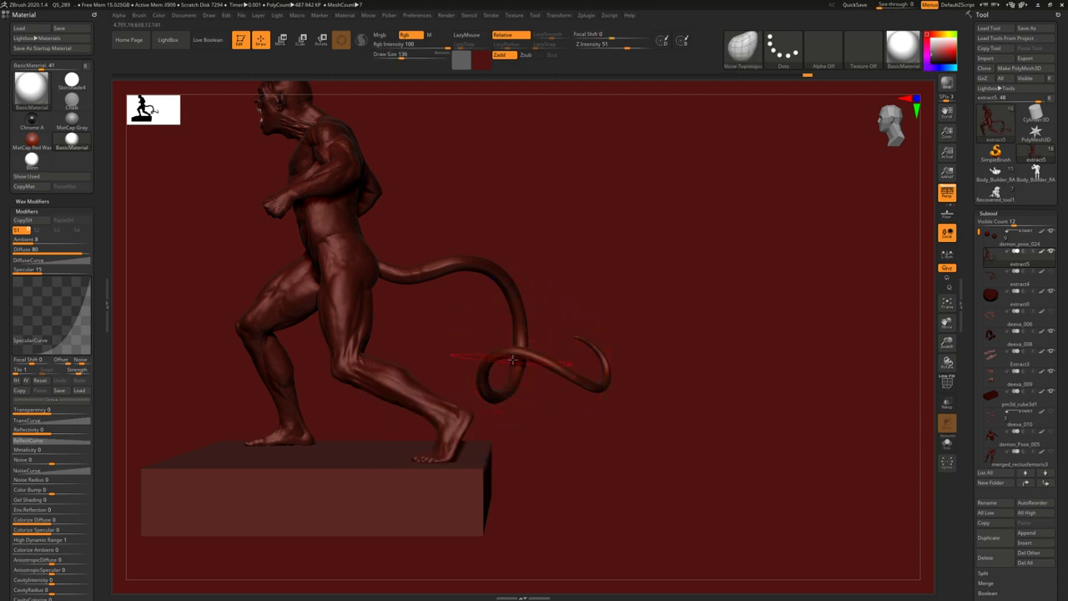
{"action": "key", "text": "space"}
{"action": "mouse_move", "coordinate": [517, 358]}
{"action": "left_mouse_down"}
{"action": "mouse_move", "coordinate": [527, 357]}
{"action": "mouse_move", "coordinate": [524, 319]}
{"action": "left_mouse_up"}
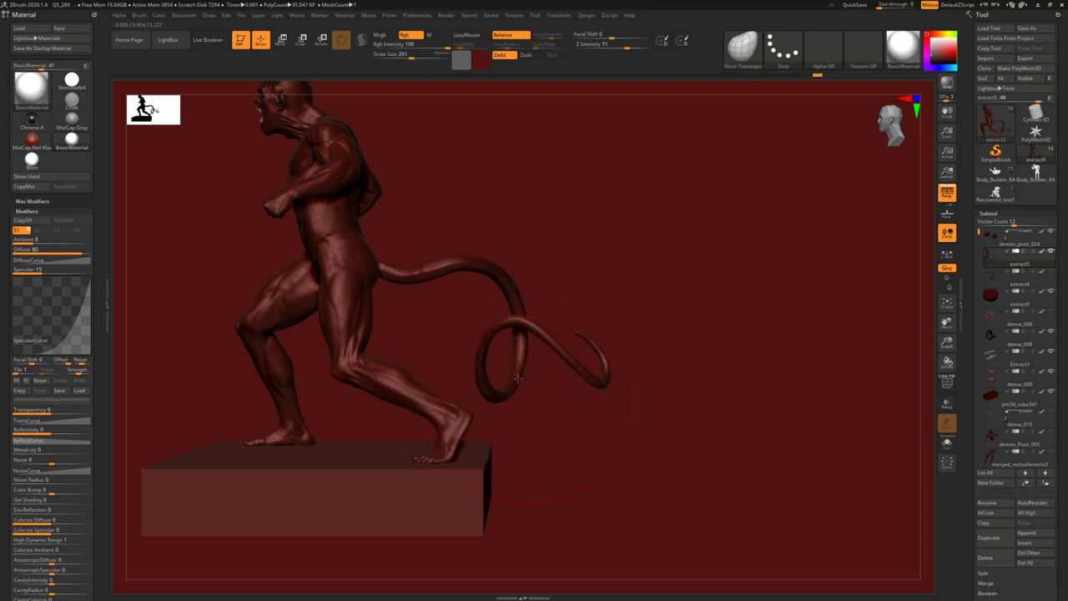
{"action": "key", "text": "ctrl+z"}
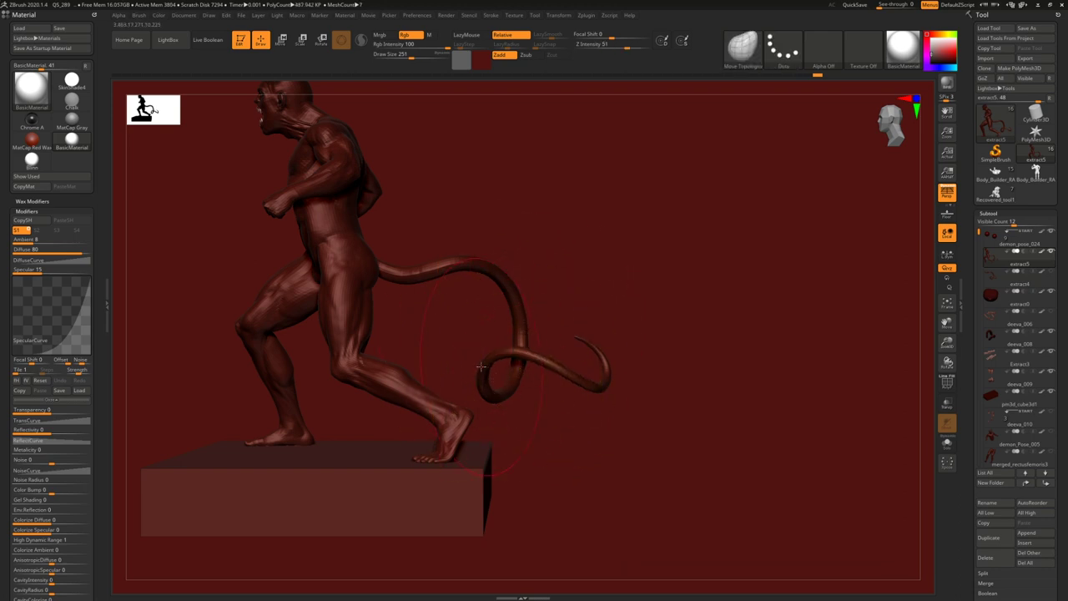
- Reduce the Move Topological brush size to 187 and examine the running devil's pose and tail from the front, side and rear
{"action": "left_click_drag", "start_coordinate": [481, 367], "coordinate": [476, 363]}
{"action": "key", "text": "bracketleft"}
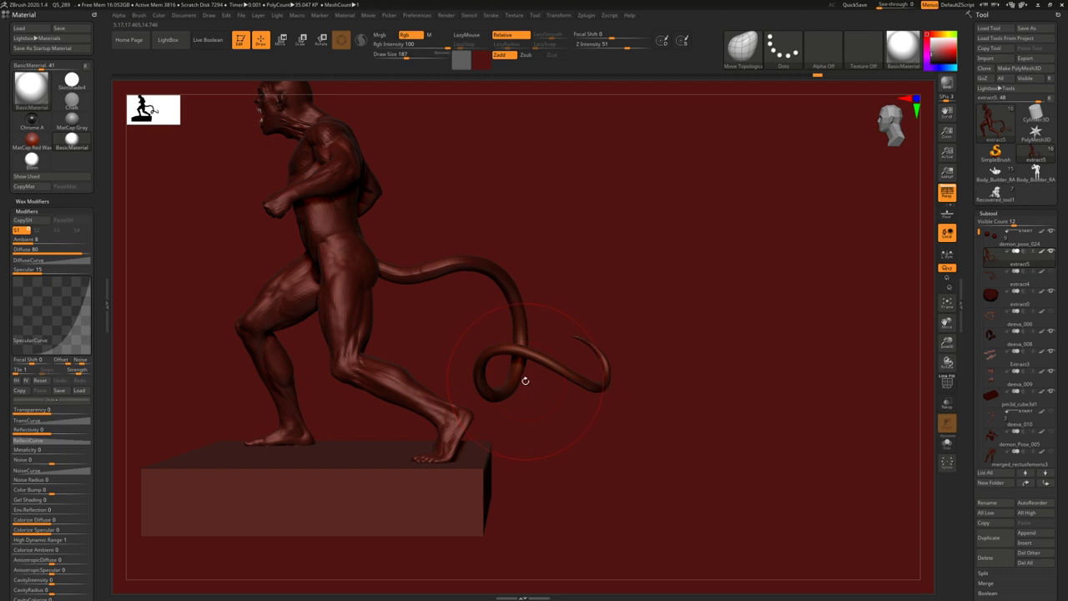
{"action": "right_click_drag", "start_coordinate": [420, 291], "coordinate": [488, 267]}
{"action": "right_click_drag", "start_coordinate": [376, 259], "coordinate": [450, 329], "text": "alt"}
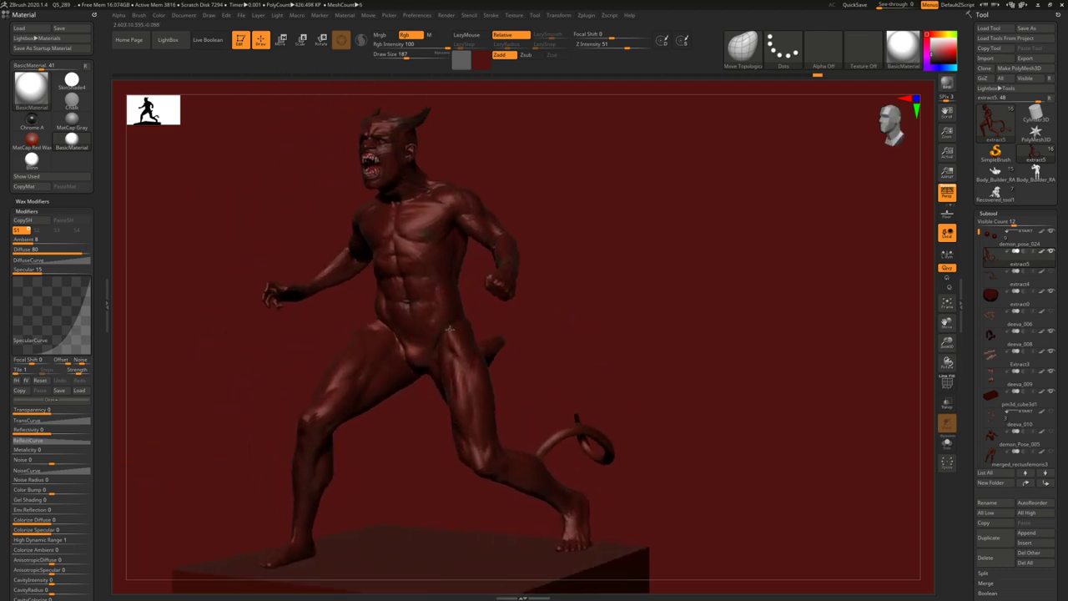
{"action": "left_click_drag", "start_coordinate": [449, 329], "coordinate": [468, 341]}
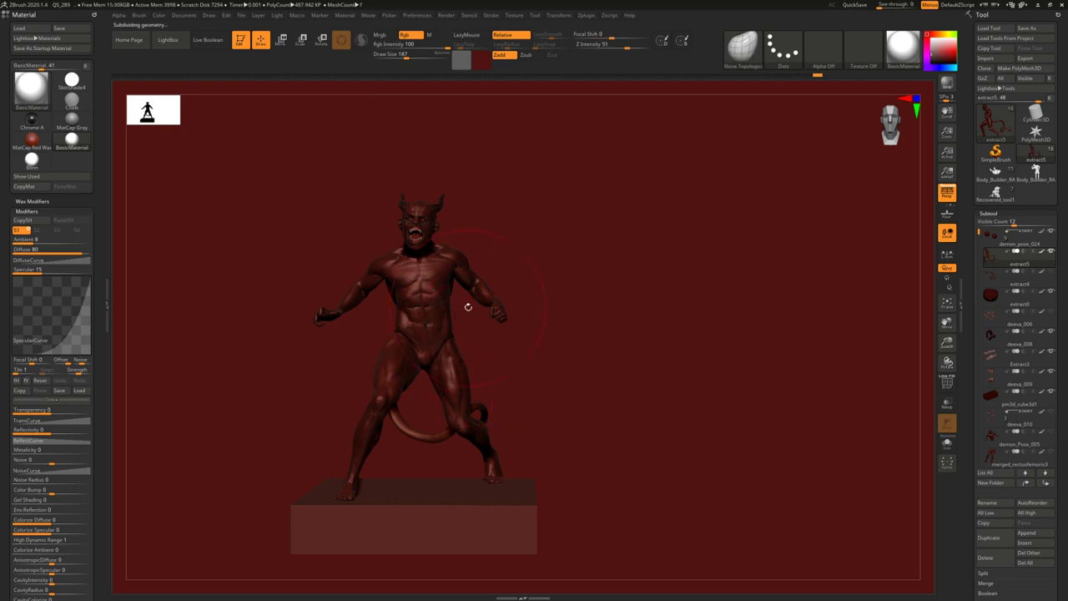
{"action": "right_click_drag", "start_coordinate": [443, 312], "coordinate": [460, 329], "text": "ctrl"}
{"action": "left_click_drag", "start_coordinate": [444, 365], "coordinate": [390, 396]}
{"action": "right_click_drag", "start_coordinate": [390, 397], "coordinate": [565, 315], "text": "alt"}
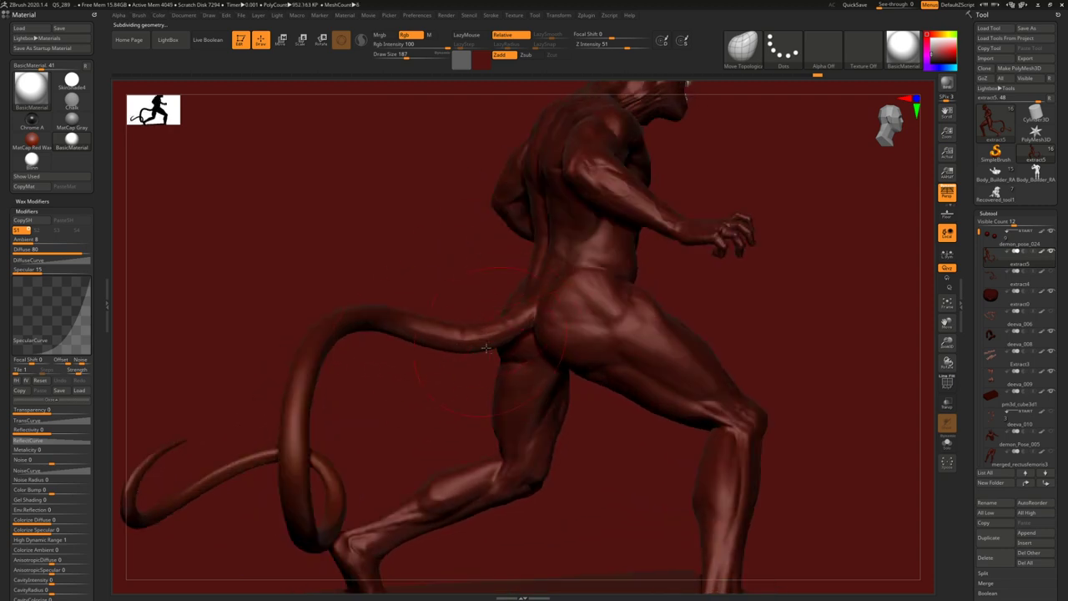
{"action": "left_click_drag", "start_coordinate": [425, 349], "coordinate": [402, 351], "text": "alt"}
{"action": "left_click_drag", "start_coordinate": [398, 398], "coordinate": [412, 365]}
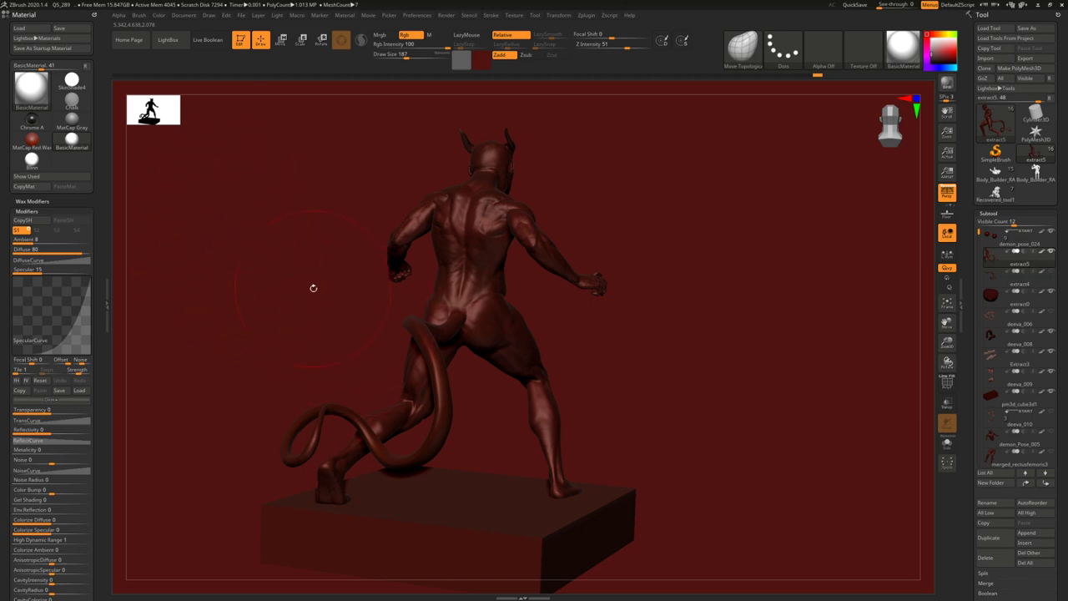
- Switch to the Snipping Tool, draw a red boxed oval with vertical and horizontal guide lines over the snip, and return to the sculpt
{"action": "key", "text": "super"}
{"action": "type", "text": "sni"}
{"action": "key", "text": "Return"}
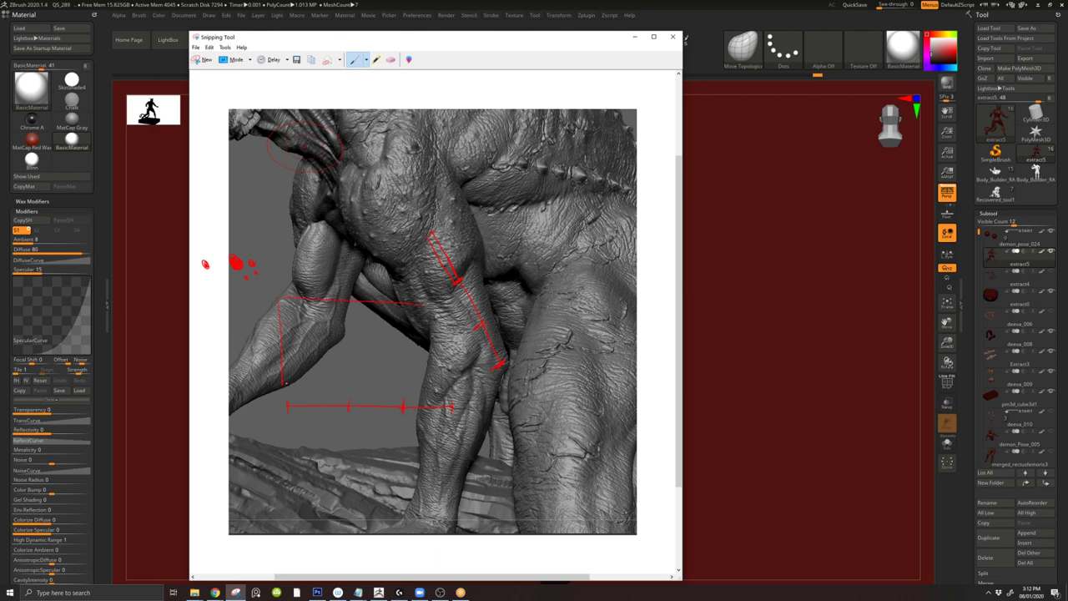
{"action": "left_click_drag", "start_coordinate": [284, 383], "coordinate": [399, 383]}
{"action": "left_click_drag", "start_coordinate": [423, 319], "coordinate": [428, 357]}
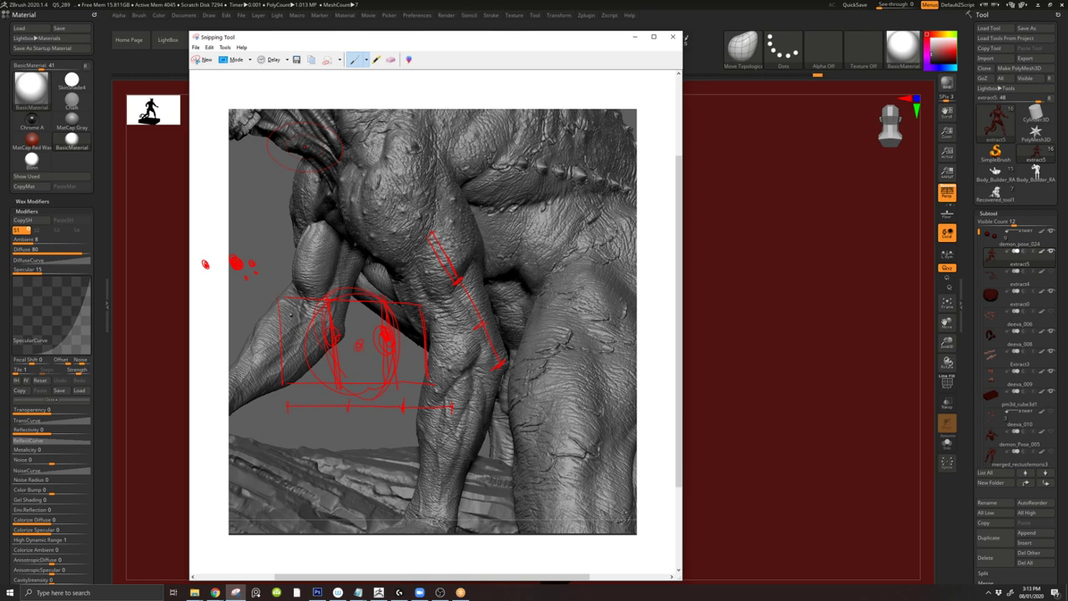
{"action": "left_click_drag", "start_coordinate": [399, 331], "coordinate": [440, 336]}
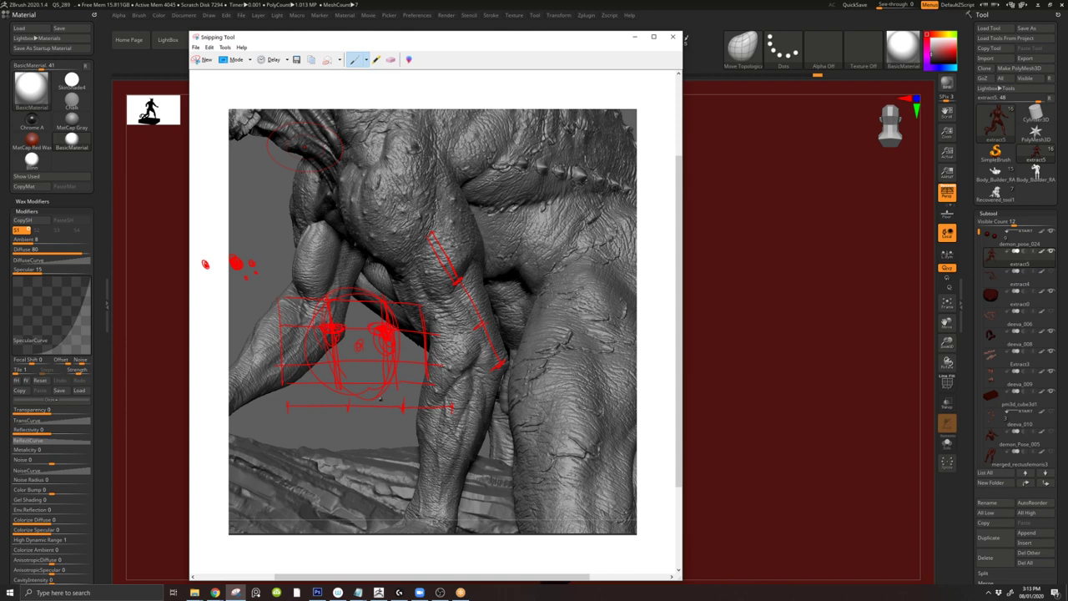
{"action": "left_click", "coordinate": [635, 39]}
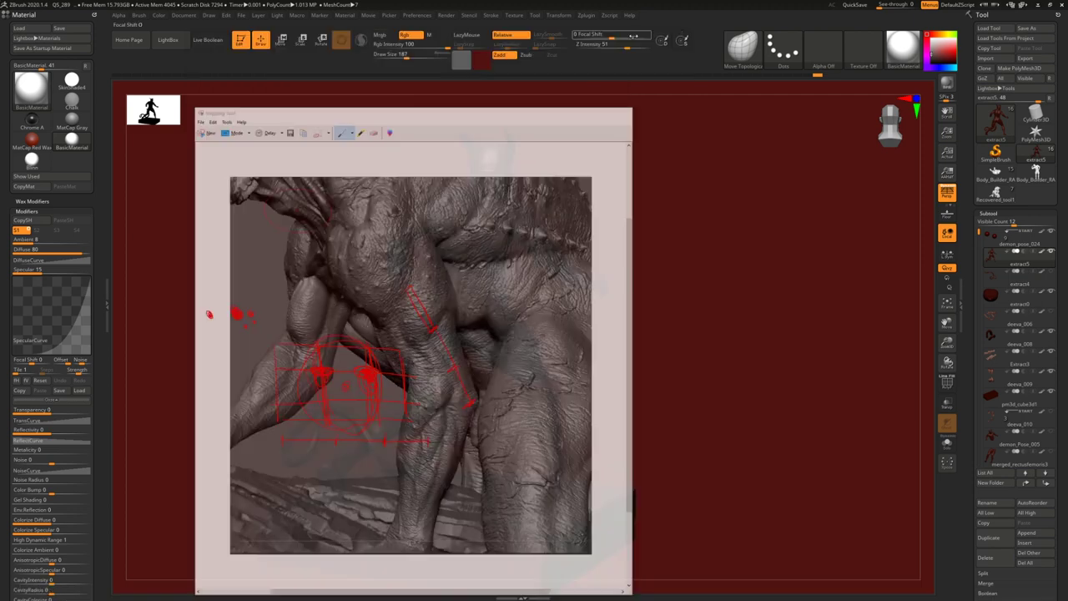
- Review the running devil's pose in profile and three-quarter views, ending on a closer look at the tail's curl
{"action": "mouse_move", "coordinate": [570, 215]}
{"action": "left_mouse_down"}
{"action": "mouse_move", "coordinate": [600, 232]}
{"action": "mouse_move", "coordinate": [627, 284]}
{"action": "mouse_move", "coordinate": [639, 260]}
{"action": "mouse_move", "coordinate": [548, 296]}
{"action": "mouse_move", "coordinate": [507, 277]}
{"action": "mouse_move", "coordinate": [493, 300]}
{"action": "mouse_move", "coordinate": [460, 205]}
{"action": "left_mouse_up"}
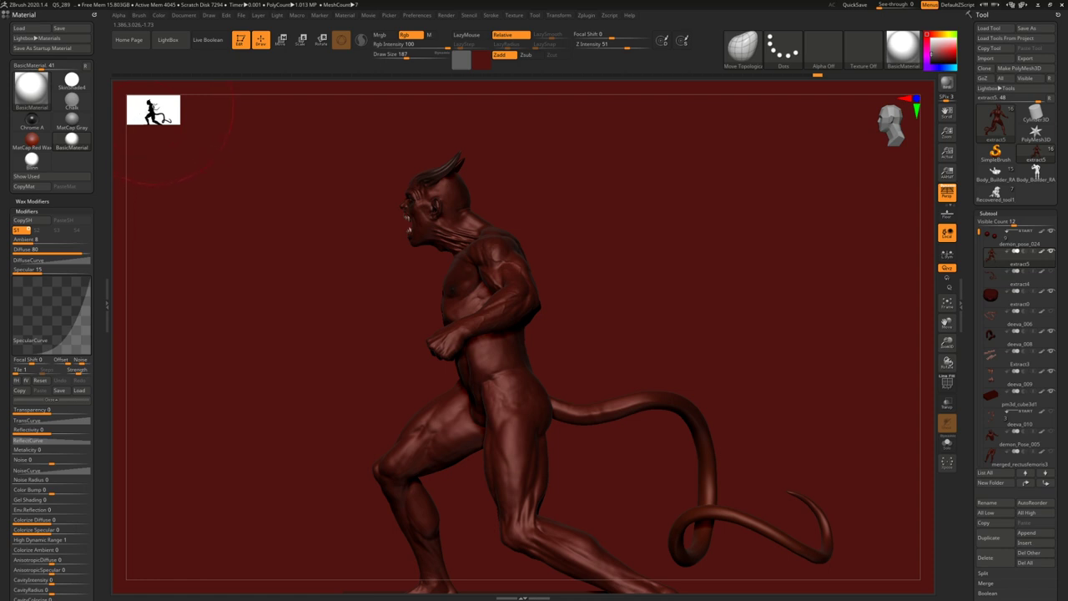
{"action": "left_click_drag", "start_coordinate": [414, 253], "coordinate": [443, 266]}
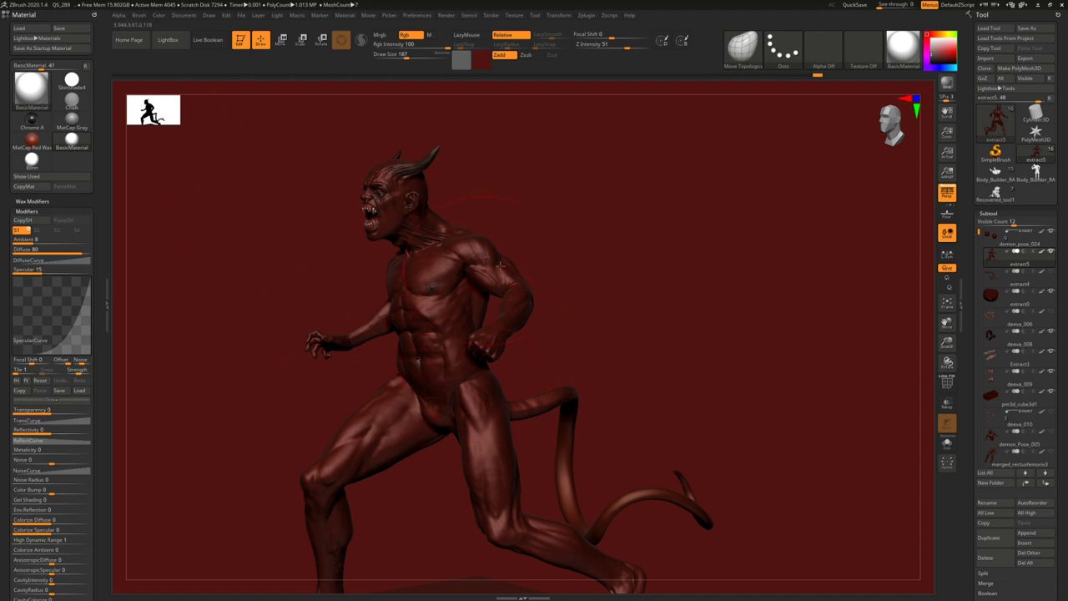
{"action": "left_click_drag", "start_coordinate": [611, 341], "coordinate": [494, 202]}
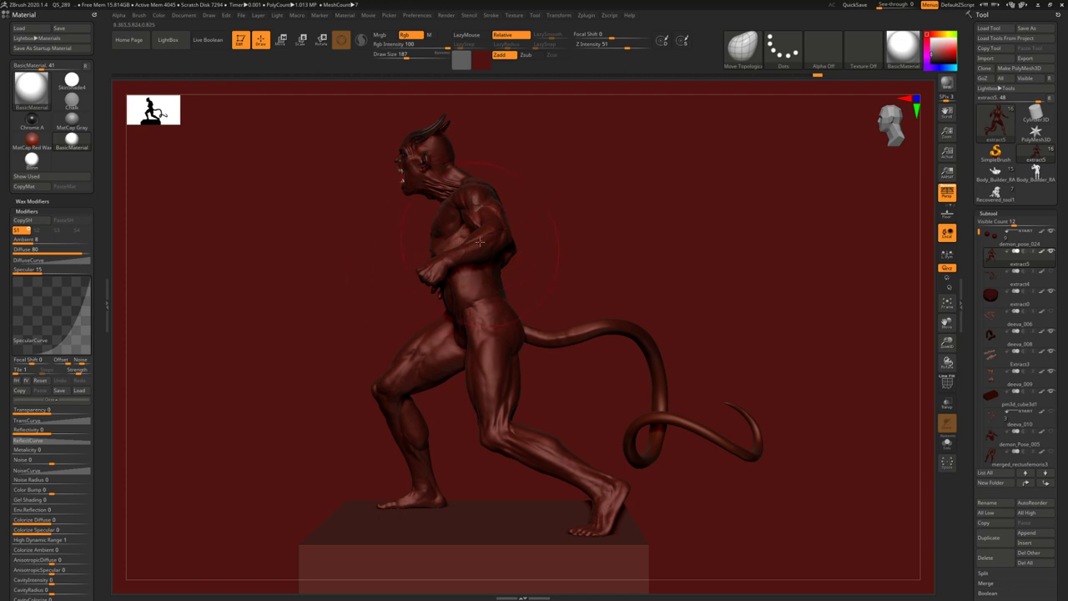
{"action": "mouse_move", "coordinate": [492, 256]}
{"action": "right_mouse_down"}
{"action": "mouse_move", "coordinate": [451, 232]}
{"action": "mouse_move", "coordinate": [499, 259]}
{"action": "mouse_move", "coordinate": [454, 280]}
{"action": "mouse_move", "coordinate": [407, 265]}
{"action": "mouse_move", "coordinate": [325, 209]}
{"action": "right_mouse_up"}
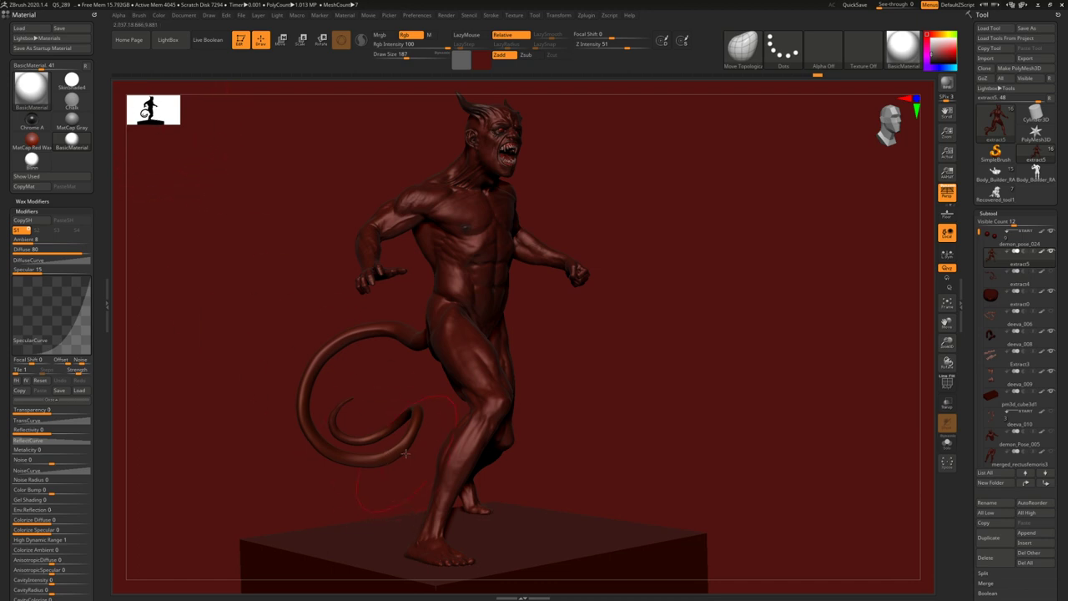
{"action": "right_click_drag", "start_coordinate": [395, 459], "coordinate": [402, 424], "text": "alt"}
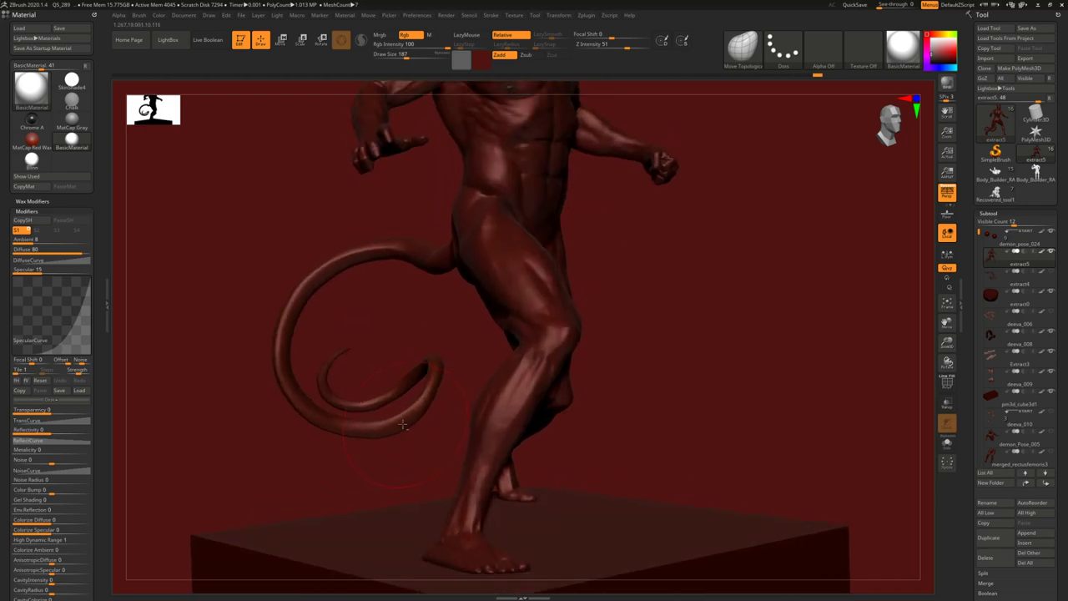
- Try the Pinch brush and the Standard brush on the lower curve of the devil's tail
{"action": "key", "text": "b"}
{"action": "key", "text": "p"}
{"action": "key", "text": "i"}
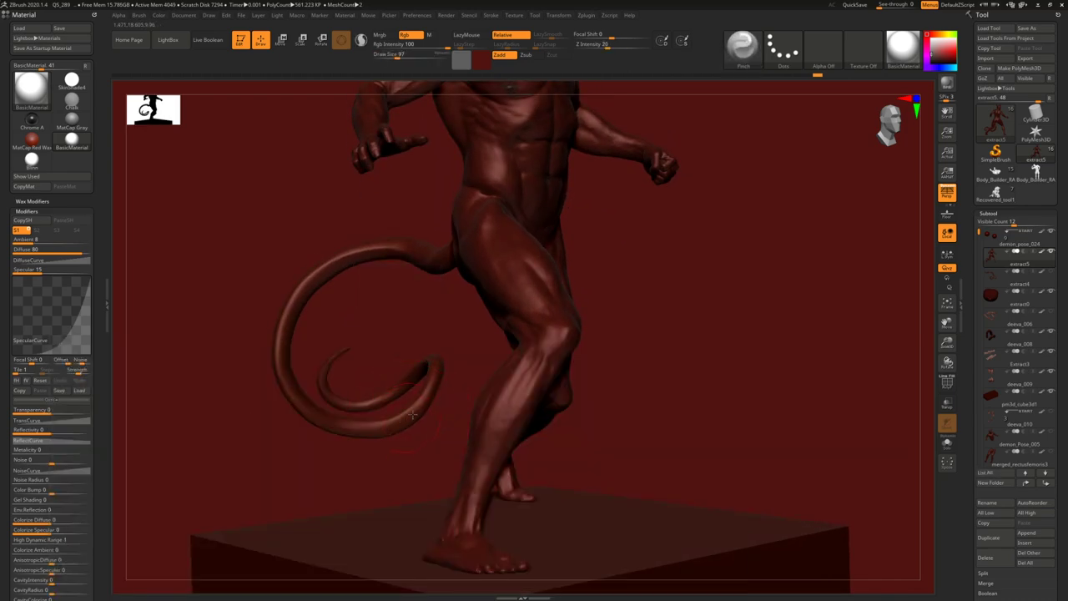
{"action": "key", "text": "shift"}
{"action": "mouse_move", "coordinate": [412, 424]}
{"action": "left_mouse_down"}
{"action": "mouse_move", "coordinate": [417, 436]}
{"action": "mouse_move", "coordinate": [460, 420]}
{"action": "mouse_move", "coordinate": [400, 389]}
{"action": "mouse_move", "coordinate": [436, 365]}
{"action": "mouse_move", "coordinate": [392, 401]}
{"action": "left_mouse_up"}
{"action": "key", "text": "b"}
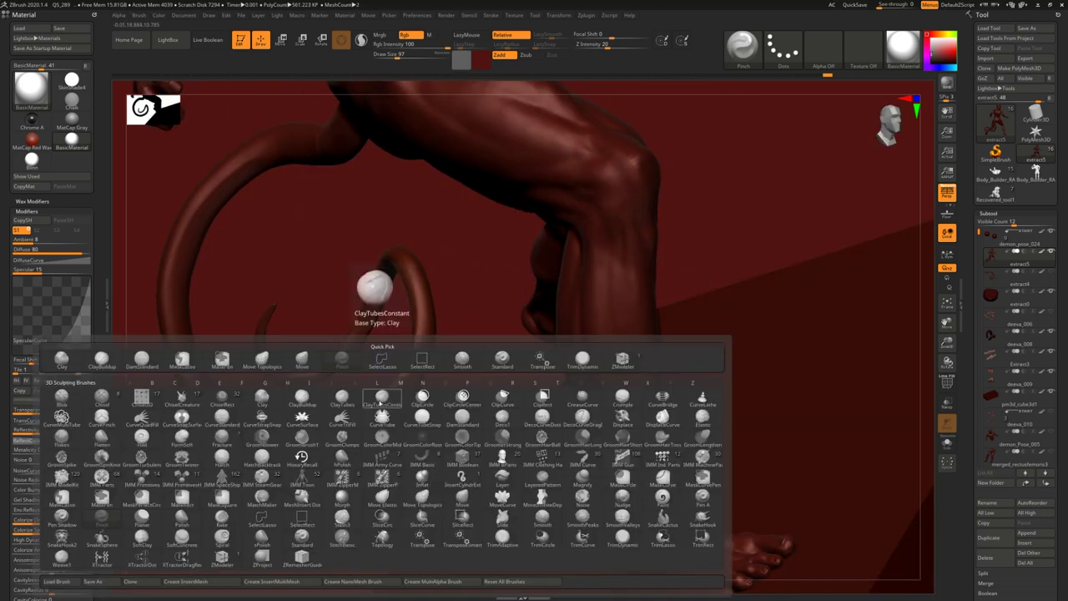
{"action": "key", "text": "s"}
{"action": "key", "text": "t"}
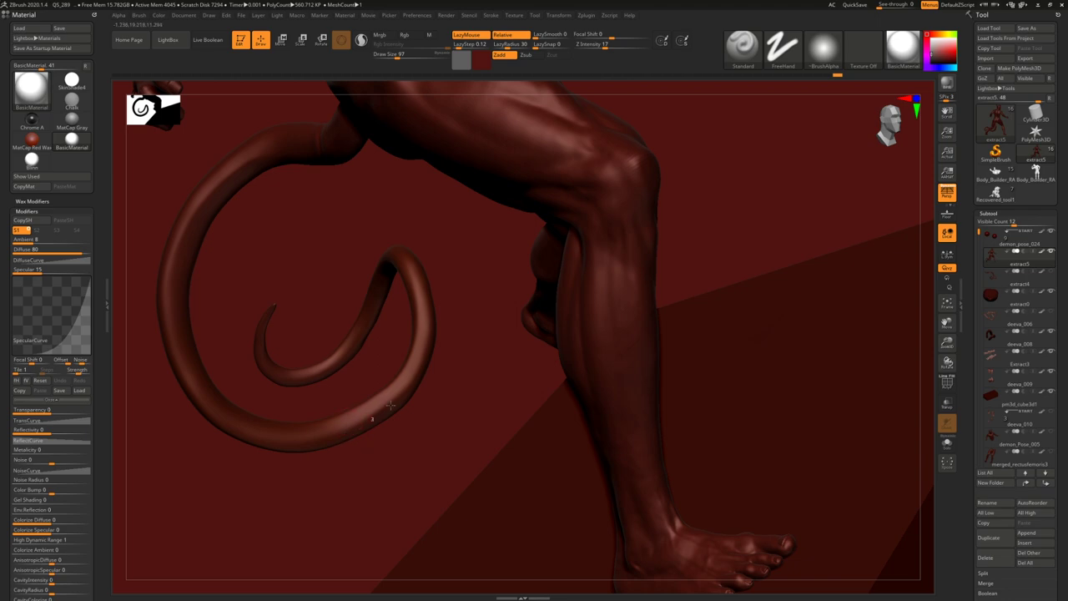
{"action": "right_click_drag", "start_coordinate": [409, 388], "coordinate": [425, 343], "text": "ctrl"}
{"action": "right_click_drag", "start_coordinate": [338, 414], "coordinate": [376, 376], "text": "alt"}
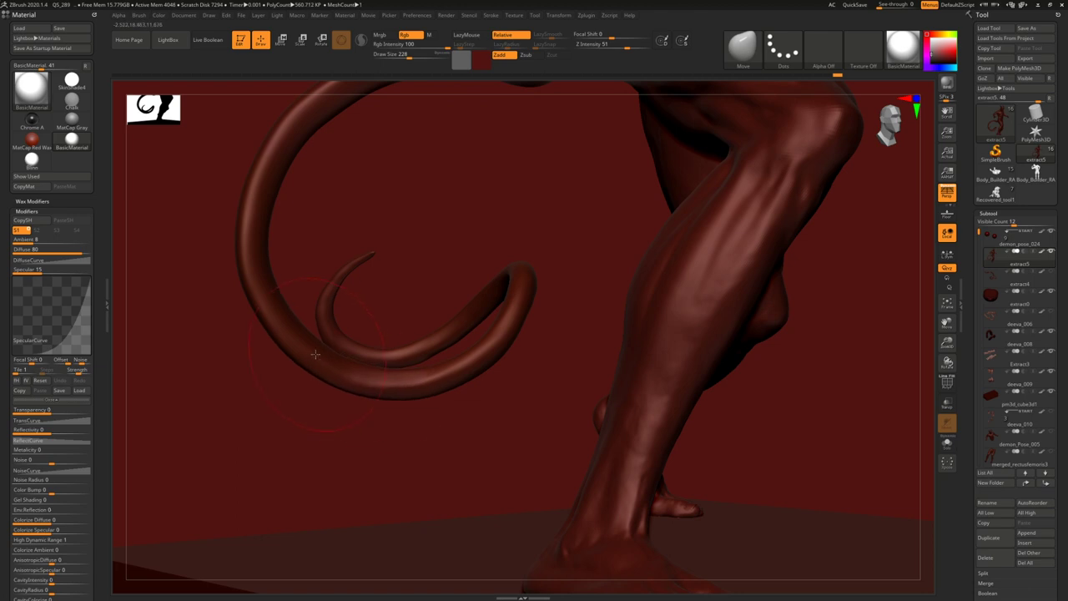
- Adjust the tail's lower curve with the Move brush enlarged to size 318 and check the figure from the front
{"action": "left_click_drag", "start_coordinate": [288, 355], "coordinate": [307, 409]}
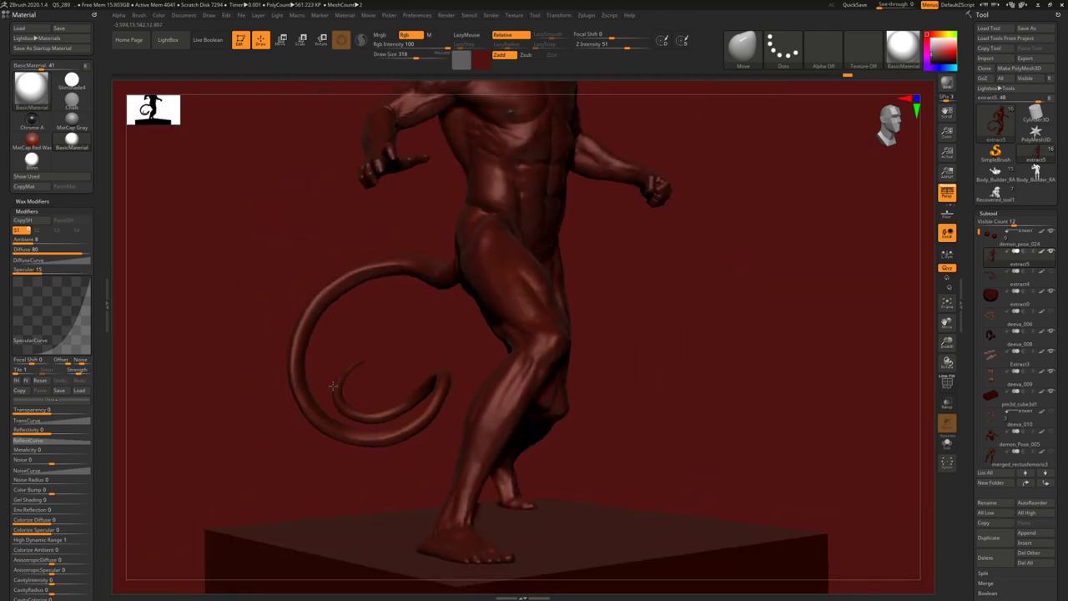
{"action": "left_click_drag", "start_coordinate": [455, 402], "coordinate": [518, 407]}
{"action": "right_click_drag", "start_coordinate": [526, 330], "coordinate": [479, 374], "text": "alt"}
{"action": "left_click_drag", "start_coordinate": [479, 374], "coordinate": [428, 355]}
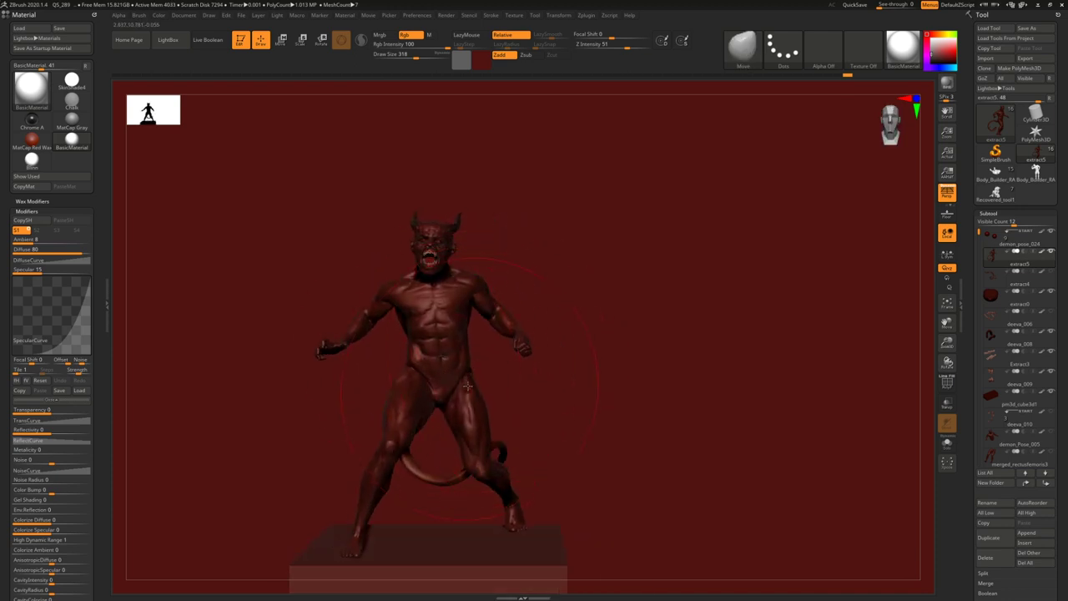
{"action": "left_click_drag", "start_coordinate": [468, 386], "coordinate": [460, 352]}
- Switch to the Standard brush, set its draw size to 172, and check the tail's flow in side views of the devil
{"action": "key", "text": "b"}
{"action": "key", "text": "s"}
{"action": "key", "text": "t"}
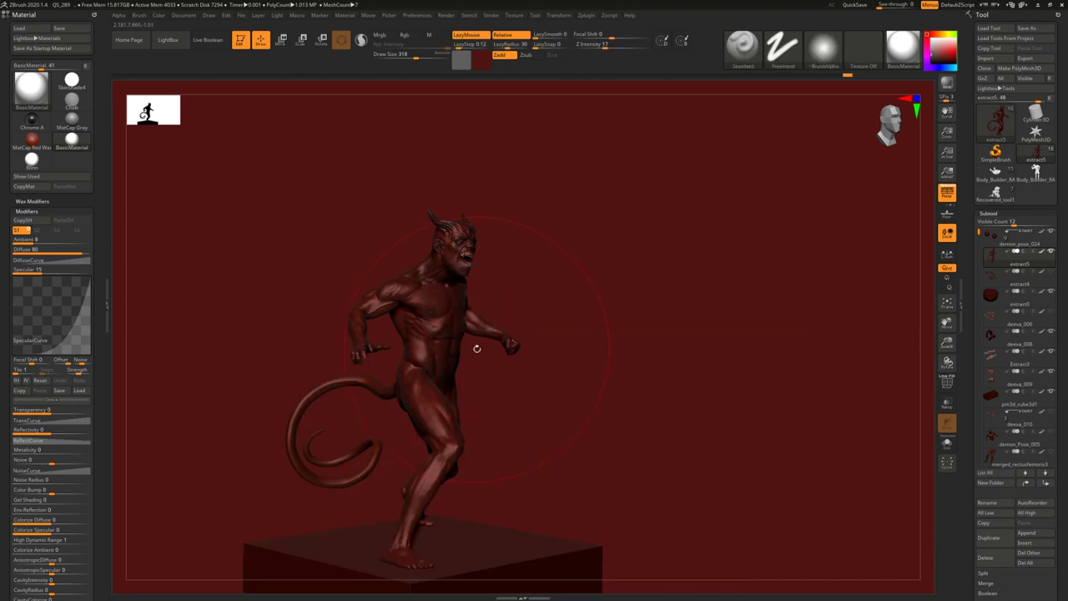
{"action": "mouse_move", "coordinate": [476, 346]}
{"action": "right_mouse_down"}
{"action": "mouse_move", "coordinate": [419, 350]}
{"action": "mouse_move", "coordinate": [408, 384]}
{"action": "right_mouse_up"}
{"action": "key", "text": "space"}
{"action": "left_click_drag", "start_coordinate": [458, 361], "coordinate": [446, 362]}
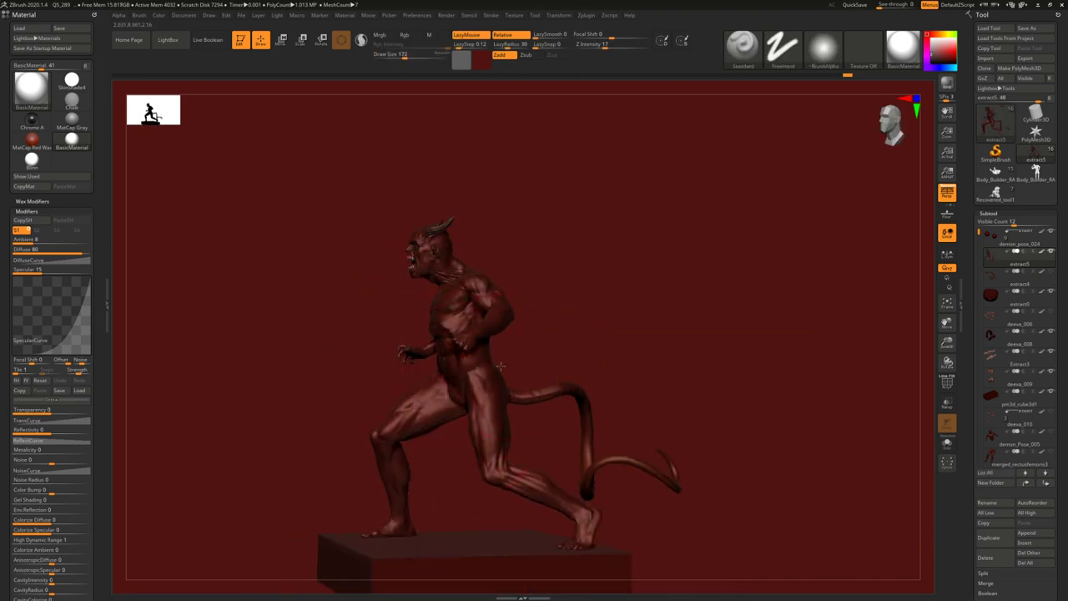
{"action": "right_click_drag", "start_coordinate": [553, 361], "coordinate": [474, 357]}
{"action": "left_click_drag", "start_coordinate": [472, 357], "coordinate": [434, 328]}
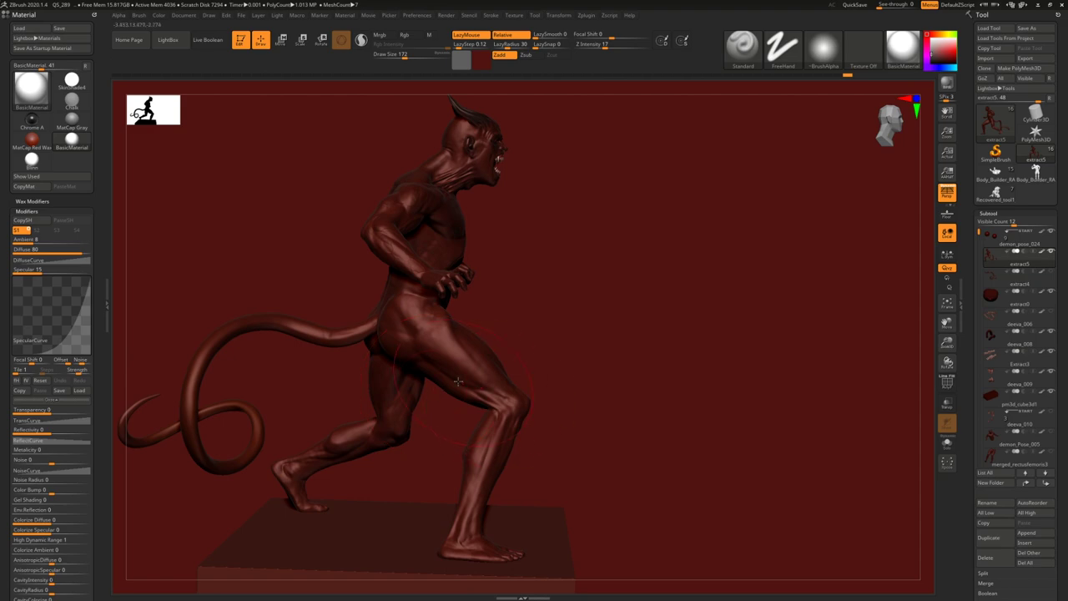
- With the Standard brush active, examine where the tail's root joins the lower back and buttocks
{"action": "mouse_move", "coordinate": [458, 382]}
{"action": "right_mouse_down"}
{"action": "mouse_move", "coordinate": [512, 367]}
{"action": "mouse_move", "coordinate": [484, 386]}
{"action": "mouse_move", "coordinate": [458, 359]}
{"action": "mouse_move", "coordinate": [457, 400]}
{"action": "right_mouse_up"}
{"action": "key", "text": "b"}
{"action": "key", "text": "s"}
{"action": "key", "text": "t"}
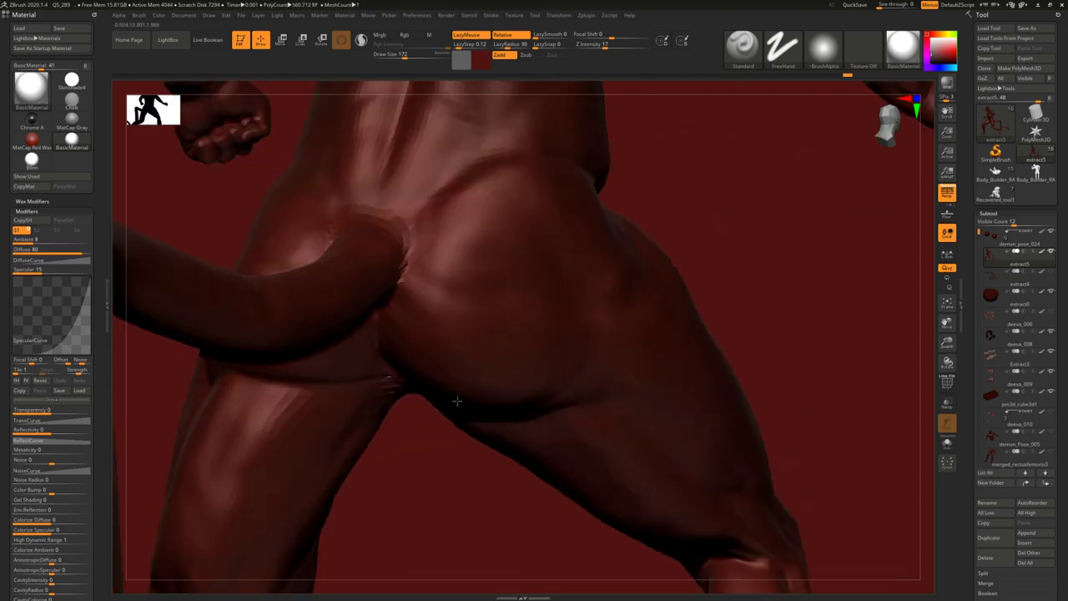
{"action": "mouse_move", "coordinate": [458, 401]}
{"action": "left_mouse_down"}
{"action": "mouse_move", "coordinate": [407, 397]}
{"action": "mouse_move", "coordinate": [421, 363]}
{"action": "left_mouse_up"}
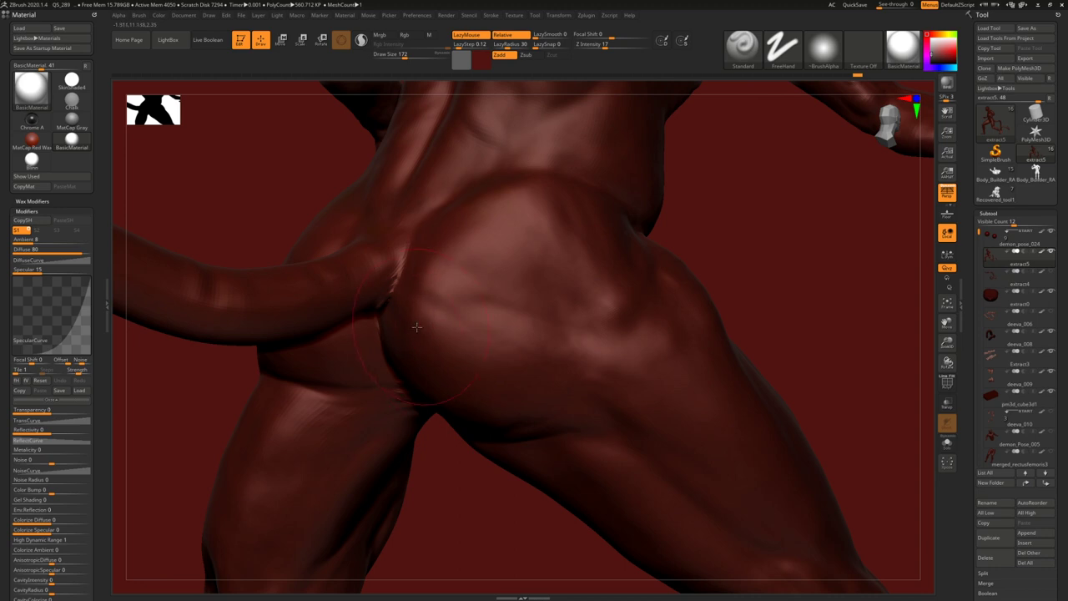
{"action": "right_click_drag", "start_coordinate": [415, 333], "coordinate": [395, 309]}
{"action": "right_click_drag", "start_coordinate": [456, 396], "coordinate": [427, 309], "text": "ctrl"}
{"action": "right_click_drag", "start_coordinate": [334, 322], "coordinate": [485, 319]}
{"action": "left_click_drag", "start_coordinate": [485, 319], "coordinate": [469, 334]}
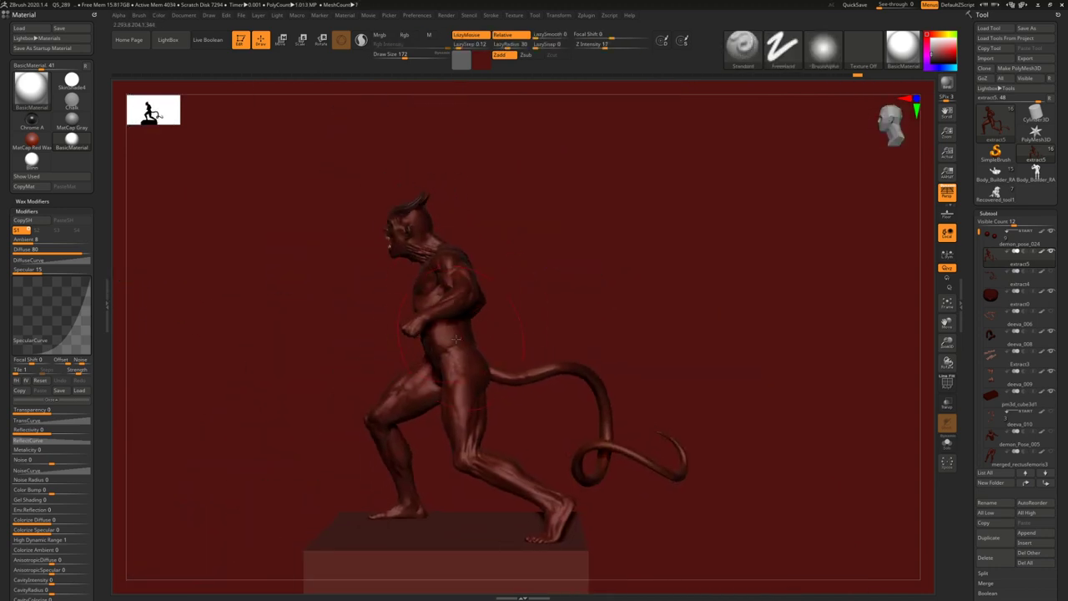
- Review the running devil's overall composition on its base from the side, three-quarter and front views
{"action": "left_click_drag", "start_coordinate": [512, 445], "coordinate": [432, 359]}
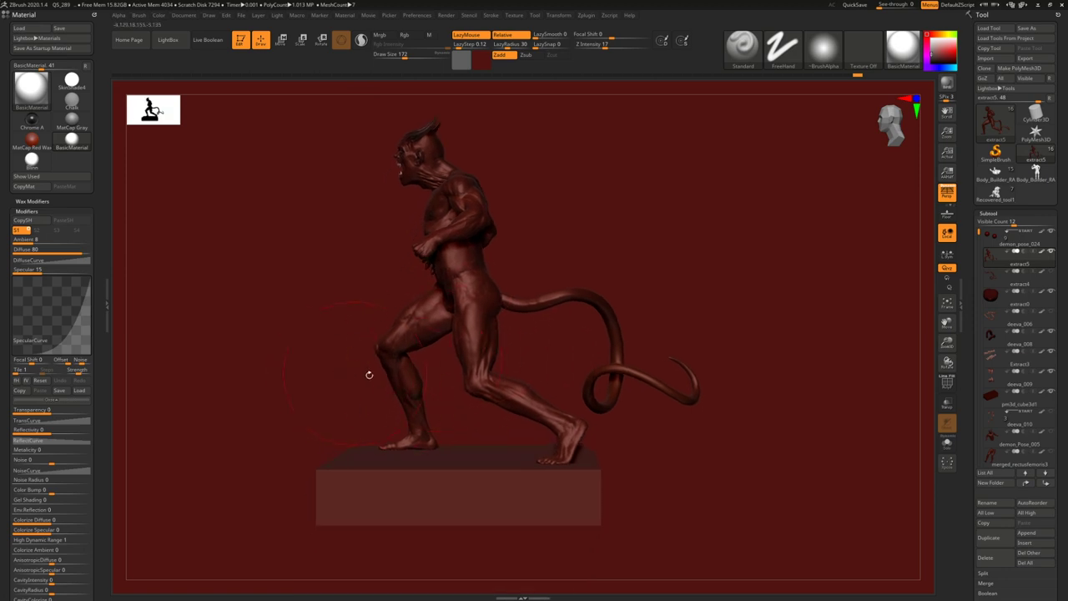
{"action": "left_click_drag", "start_coordinate": [462, 422], "coordinate": [468, 460], "text": "alt"}
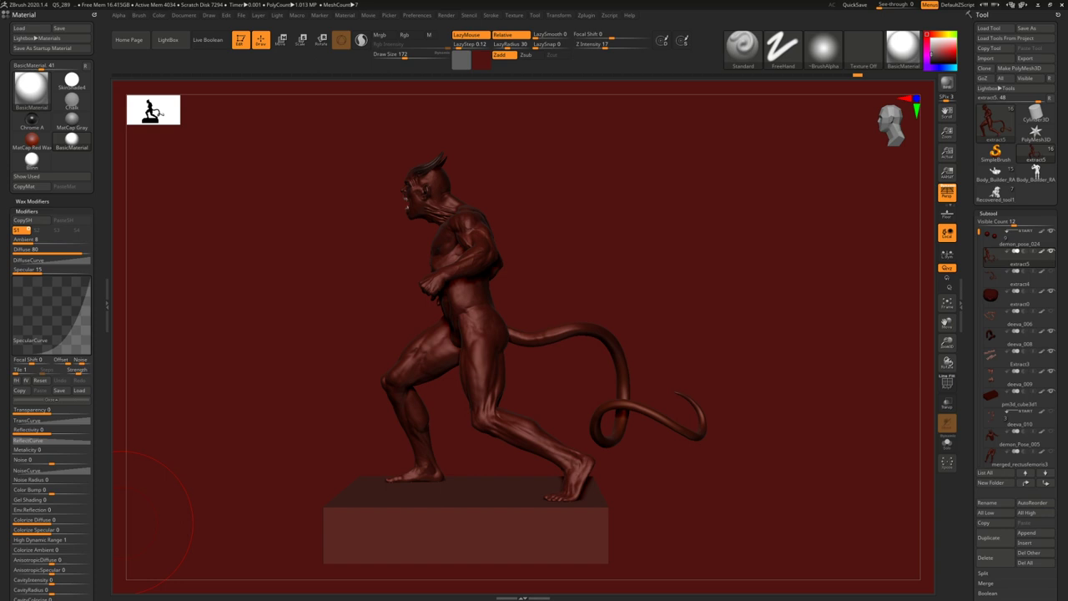
{"action": "left_click_drag", "start_coordinate": [331, 314], "coordinate": [340, 312]}
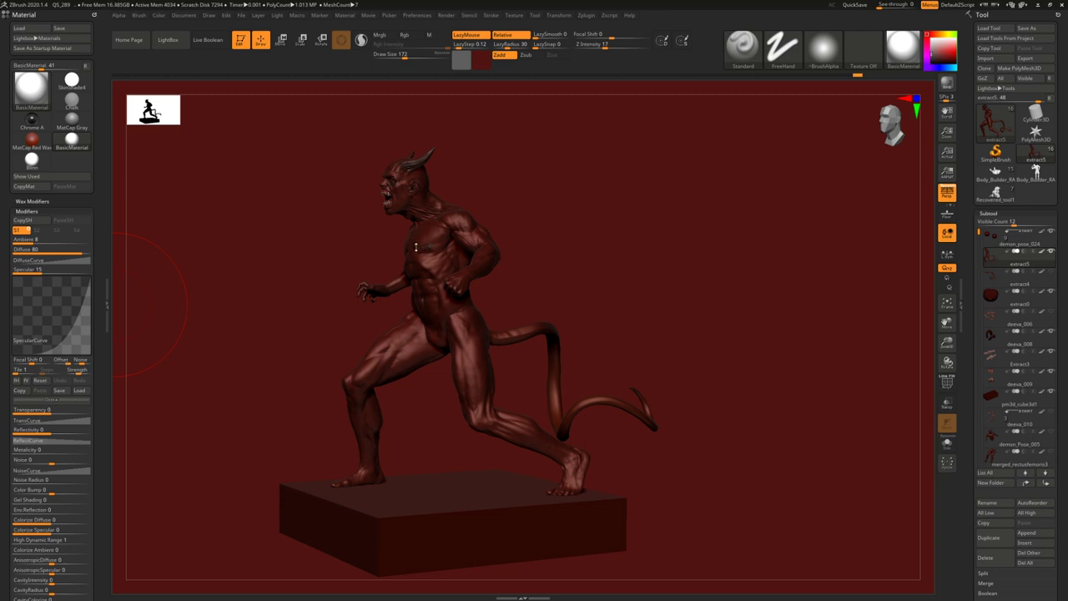
{"action": "left_click_drag", "start_coordinate": [360, 259], "coordinate": [556, 317]}
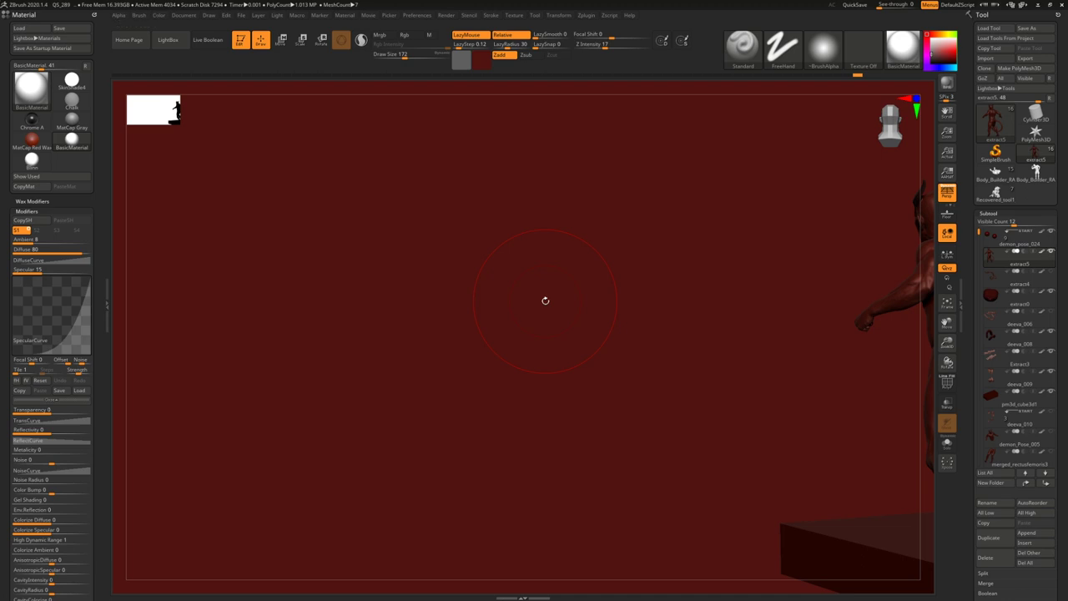
{"action": "left_click_drag", "start_coordinate": [546, 301], "coordinate": [611, 294]}
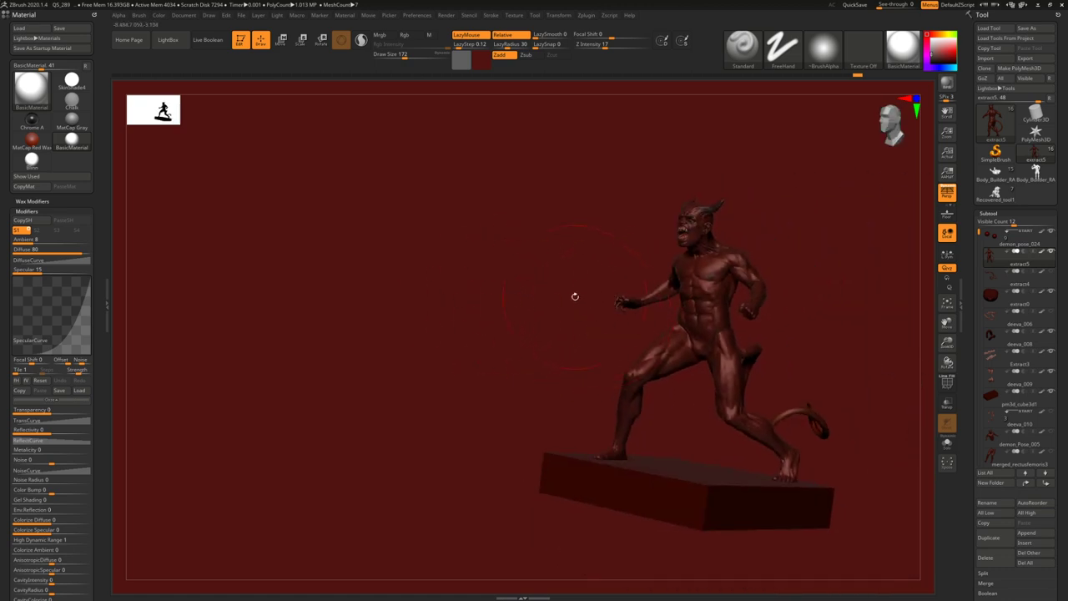
{"action": "left_click_drag", "start_coordinate": [677, 329], "coordinate": [535, 310]}
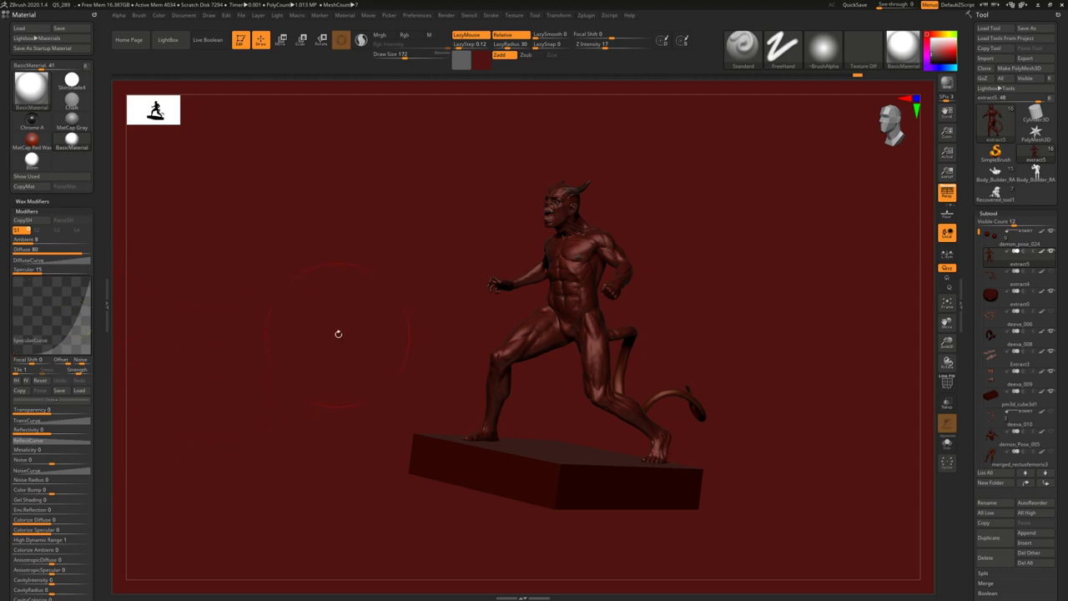
{"action": "left_click_drag", "start_coordinate": [338, 336], "coordinate": [354, 338], "text": "shift"}
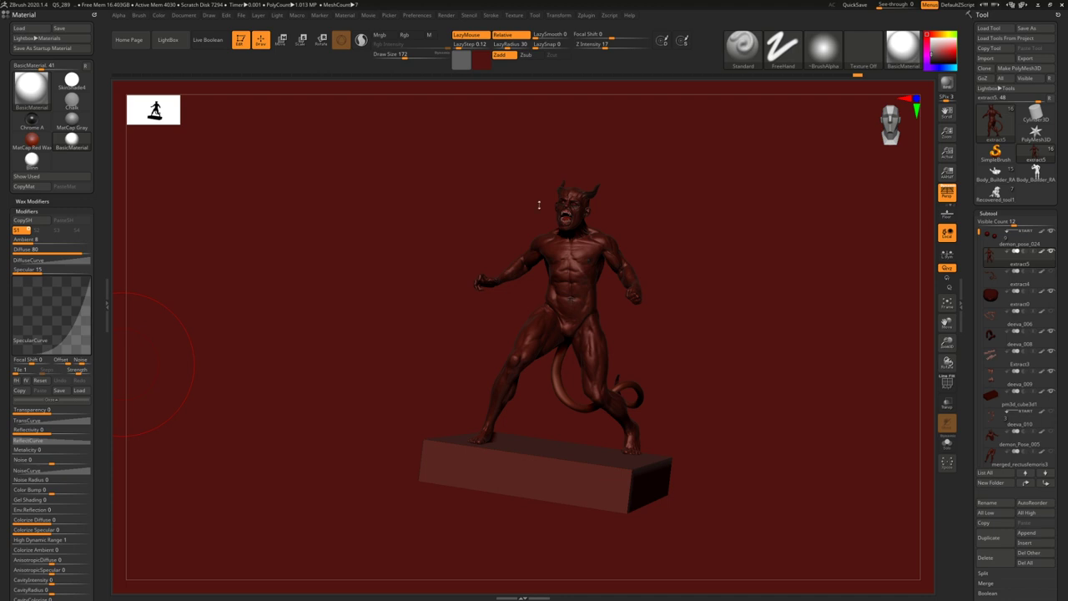
{"action": "right_click_drag", "start_coordinate": [539, 261], "coordinate": [559, 256]}
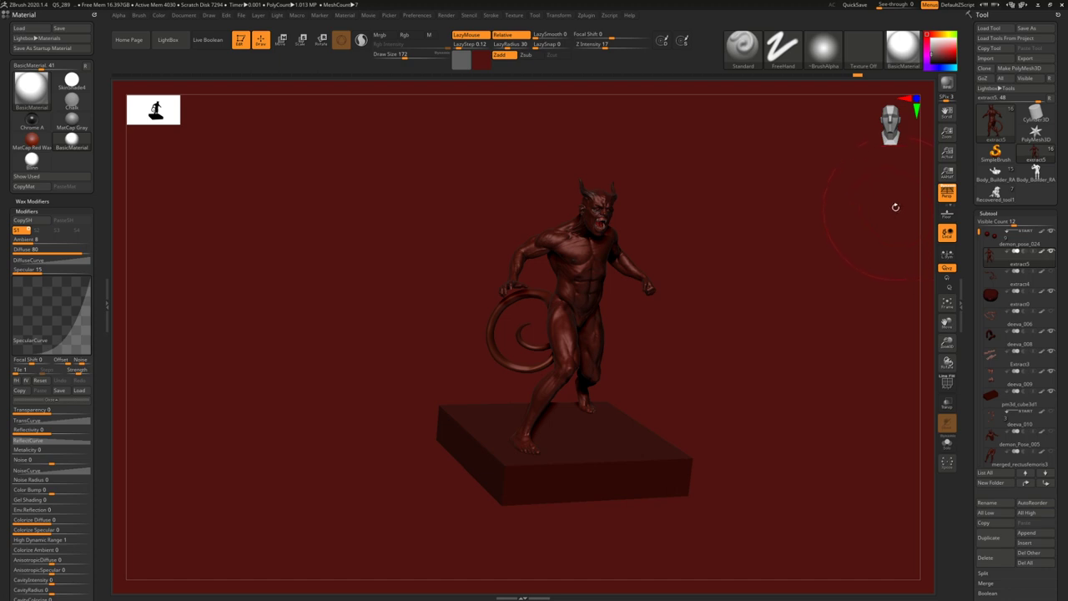
{"action": "left_click_drag", "start_coordinate": [878, 113], "coordinate": [770, 167]}
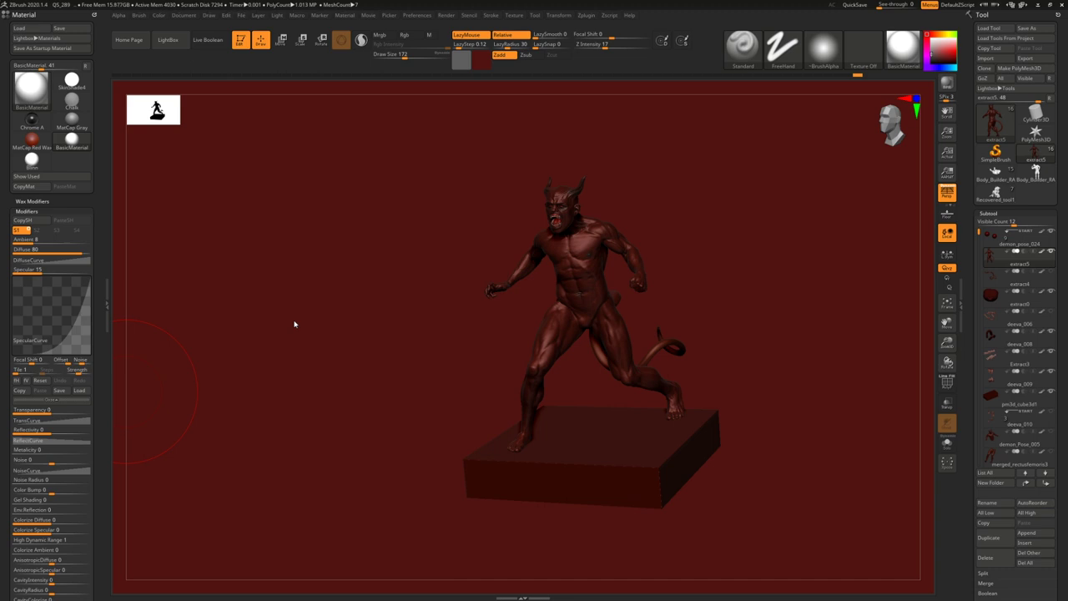
- Load the blocked-out bust tool and place it in edit mode on the cleared canvas in place of the devil
{"action": "left_click_drag", "start_coordinate": [643, 233], "coordinate": [669, 226]}
{"action": "left_click_drag", "start_coordinate": [751, 172], "coordinate": [485, 271]}
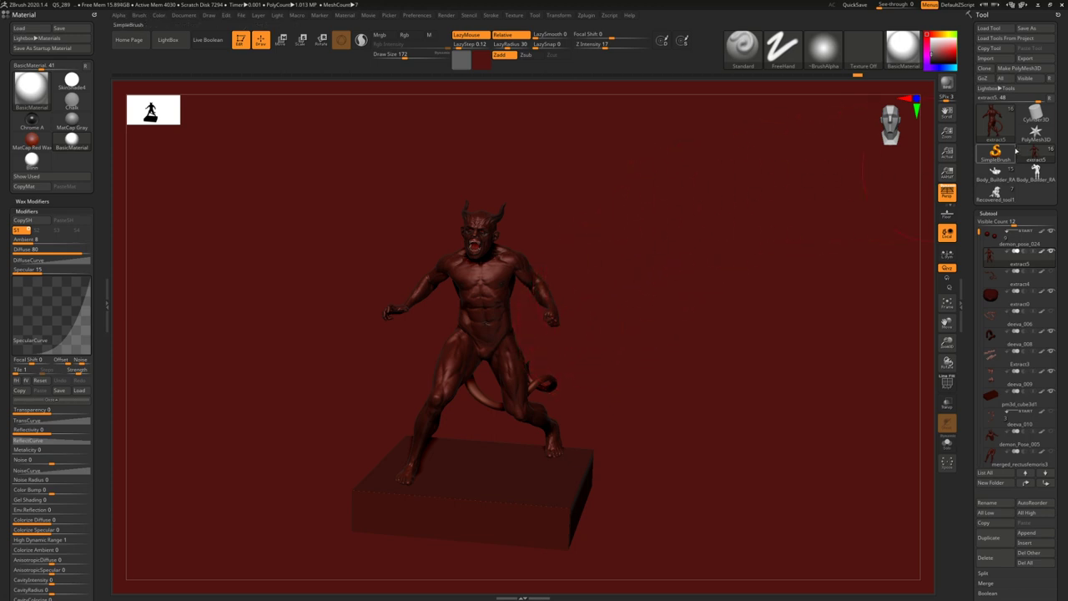
{"action": "left_click", "coordinate": [997, 153]}
{"action": "left_click", "coordinate": [1034, 154]}
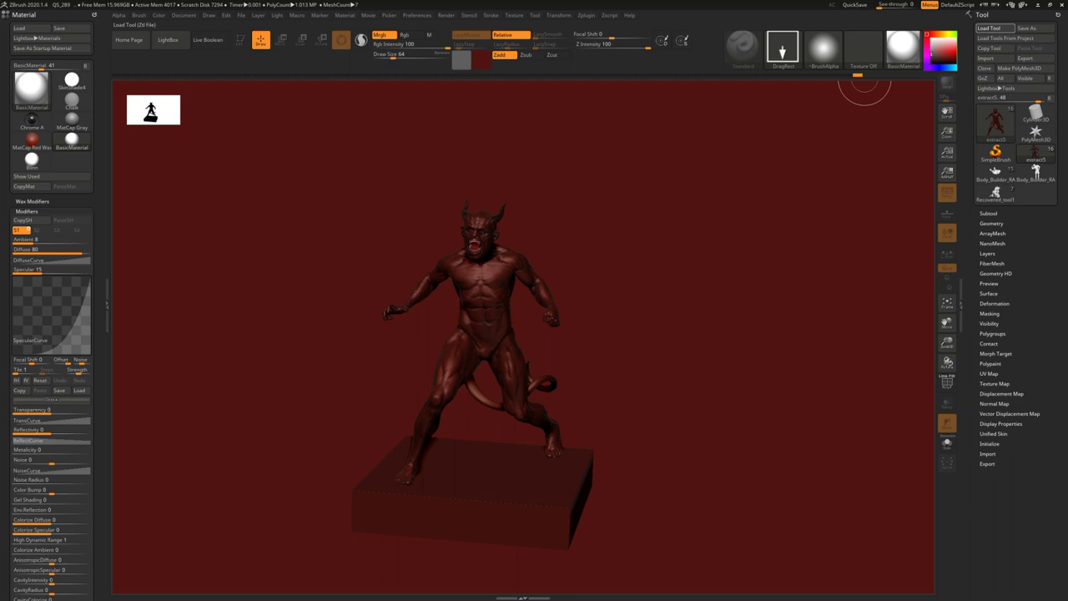
{"action": "key", "text": "t"}
{"action": "left_click_drag", "start_coordinate": [569, 215], "coordinate": [538, 310]}
{"action": "key", "text": "ctrl+n"}
{"action": "right_click_drag", "start_coordinate": [538, 310], "coordinate": [579, 327]}
- Review the blocked-out bust's head, neck, torso and arm shapes from front to side and display its list of subtools
{"action": "key", "text": "p"}
{"action": "mouse_move", "coordinate": [576, 276]}
{"action": "right_mouse_down", "text": "ctrl"}
{"action": "mouse_move", "coordinate": [568, 324]}
{"action": "mouse_move", "coordinate": [555, 314]}
{"action": "mouse_move", "coordinate": [555, 275]}
{"action": "right_mouse_up", "text": "ctrl"}
{"action": "key", "text": "shift+f"}
{"action": "key", "text": "shift+f"}
{"action": "left_click", "coordinate": [548, 350], "text": "alt"}
{"action": "right_click_drag", "start_coordinate": [548, 350], "coordinate": [634, 346]}
{"action": "right_click_drag", "start_coordinate": [490, 375], "coordinate": [394, 325], "text": "alt"}
{"action": "mouse_move", "coordinate": [395, 325]}
{"action": "left_mouse_down"}
{"action": "mouse_move", "coordinate": [344, 358]}
{"action": "mouse_move", "coordinate": [379, 342]}
{"action": "left_mouse_up"}
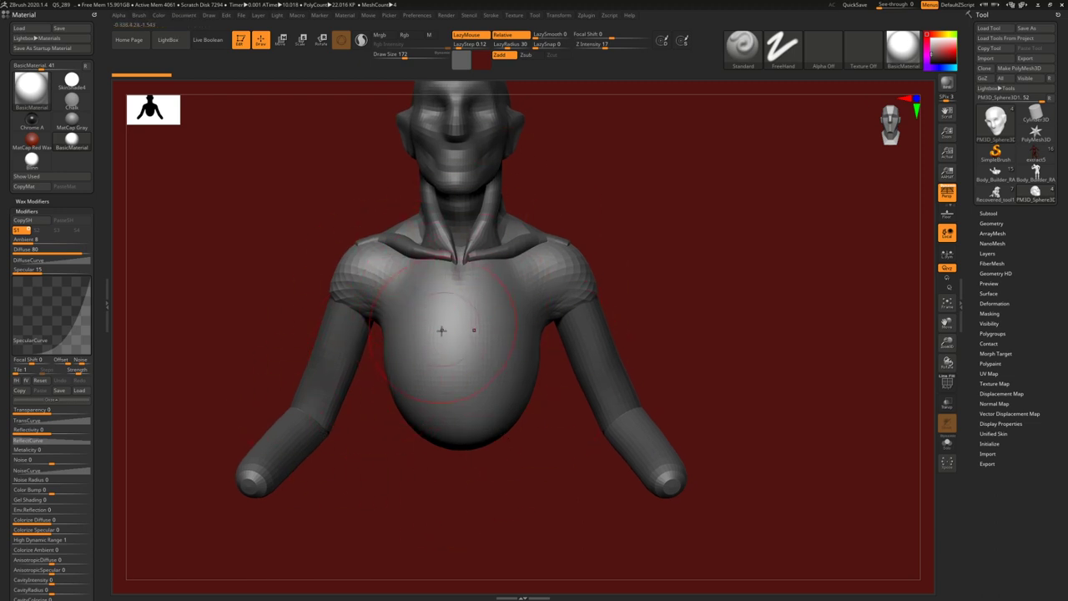
{"action": "right_click_drag", "start_coordinate": [441, 334], "coordinate": [453, 322]}
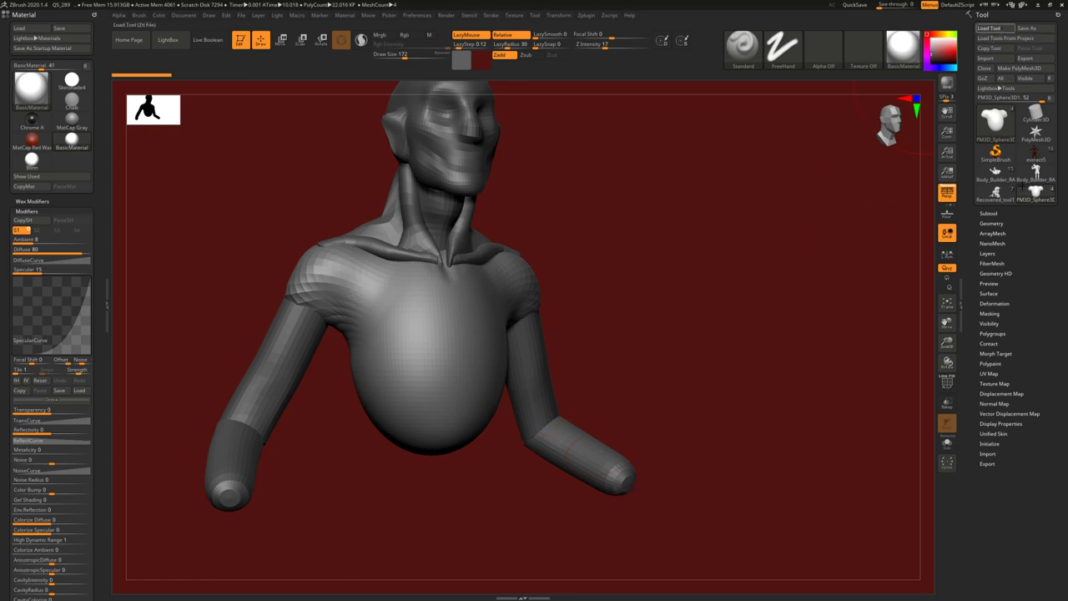
{"action": "left_click", "coordinate": [989, 213]}
{"action": "left_click_drag", "start_coordinate": [574, 210], "coordinate": [471, 158]}
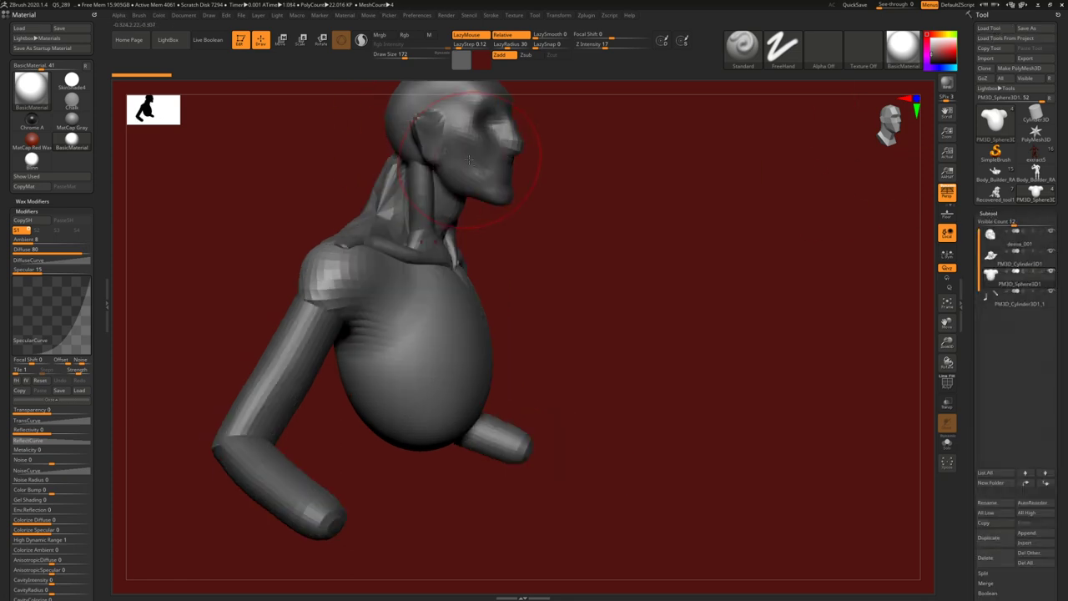
- Isolate the bust's head subtool deeva_001 with its polyframe shown and examine its profile
{"action": "left_click", "coordinate": [470, 160], "text": "alt"}
{"action": "key", "text": "alt+s"}
{"action": "key", "text": "shift+f"}
{"action": "left_click_drag", "start_coordinate": [562, 226], "coordinate": [548, 329], "text": "alt"}
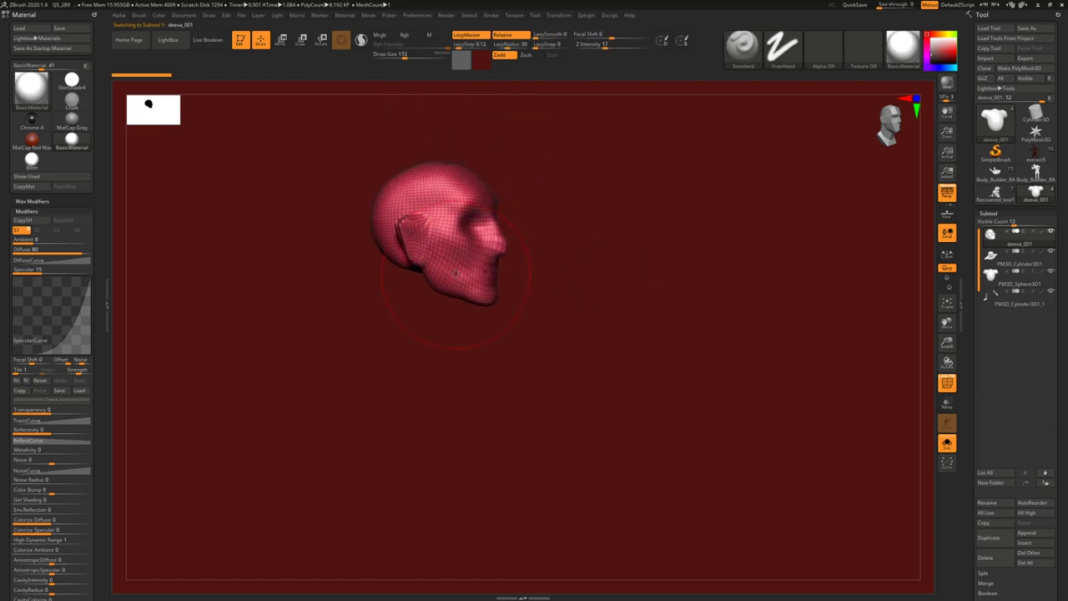
{"action": "left_click_drag", "start_coordinate": [412, 302], "coordinate": [393, 306], "text": "shift"}
{"action": "key", "text": "alt+s"}
- Select the neck subtool PM3D_Cylinder3D1 and isolate its yellow neck cylinder polygroup alongside the head and torso
{"action": "left_click", "coordinate": [423, 302], "text": "alt"}
{"action": "key", "text": "alt+s"}
{"action": "right_click_drag", "start_coordinate": [475, 275], "coordinate": [489, 300], "text": "ctrl"}
{"action": "left_click", "coordinate": [459, 283], "text": "ctrl+shift"}
{"action": "left_click_drag", "start_coordinate": [476, 293], "coordinate": [488, 259], "text": "shift"}
{"action": "key", "text": "alt+s"}
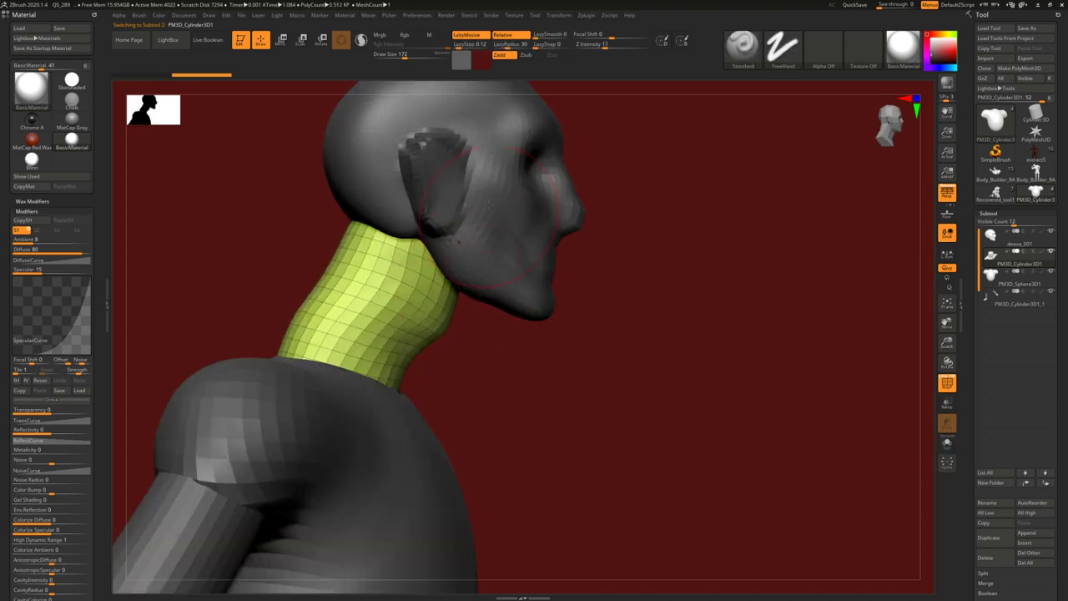
- Isolate the green polygroup of the front neck muscles and examine it from the opposite side
{"action": "right_click_drag", "start_coordinate": [405, 299], "coordinate": [475, 327]}
{"action": "left_click", "coordinate": [509, 345], "text": "ctrl+shift"}
{"action": "left_click", "coordinate": [421, 367], "text": "ctrl+shift"}
{"action": "left_click_drag", "start_coordinate": [474, 326], "coordinate": [457, 326]}
{"action": "key", "text": "alt+s"}
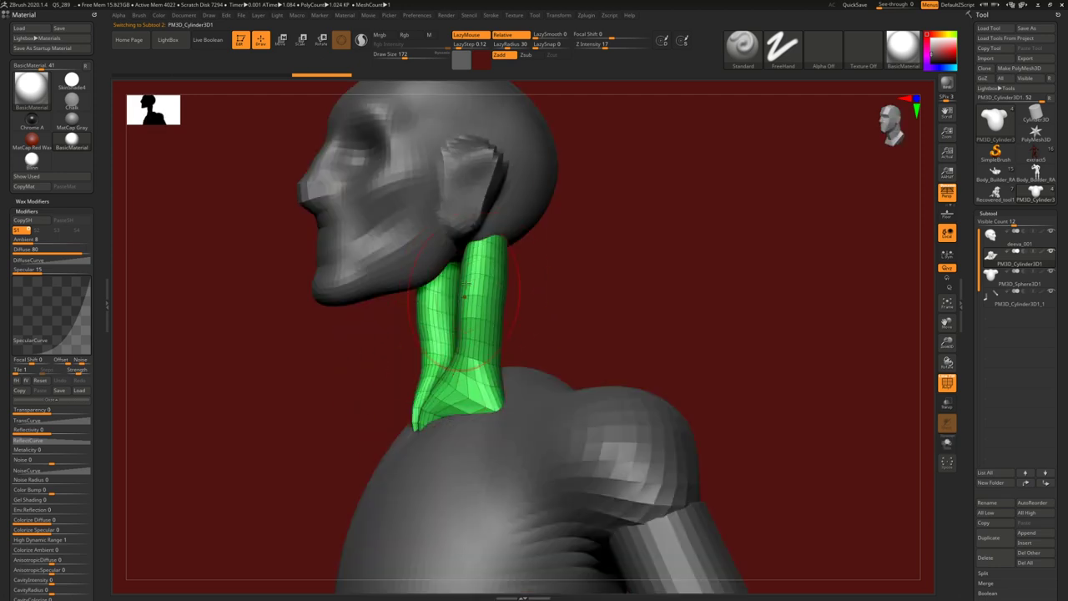
- Restore the neck's hidden polygroups and isolate the purple trapezius polygroup
{"action": "left_click", "coordinate": [556, 284], "text": "ctrl+shift"}
{"action": "right_click_drag", "start_coordinate": [556, 284], "coordinate": [534, 342]}
{"action": "left_click", "coordinate": [528, 345], "text": "ctrl+shift"}
{"action": "right_click_drag", "start_coordinate": [668, 348], "coordinate": [567, 350]}
{"action": "key", "text": "alt+s"}
{"action": "left_click_drag", "start_coordinate": [567, 351], "coordinate": [559, 373]}
{"action": "key", "text": "alt+s"}
- Examine how the purple trapezius forms join the skull and shoulders from above, behind and the side
{"action": "mouse_move", "coordinate": [560, 372]}
{"action": "right_mouse_down"}
{"action": "mouse_move", "coordinate": [607, 343]}
{"action": "mouse_move", "coordinate": [534, 434]}
{"action": "mouse_move", "coordinate": [459, 429]}
{"action": "right_mouse_up"}
{"action": "left_click_drag", "start_coordinate": [458, 428], "coordinate": [450, 475]}
{"action": "left_click_drag", "start_coordinate": [530, 459], "coordinate": [558, 357]}
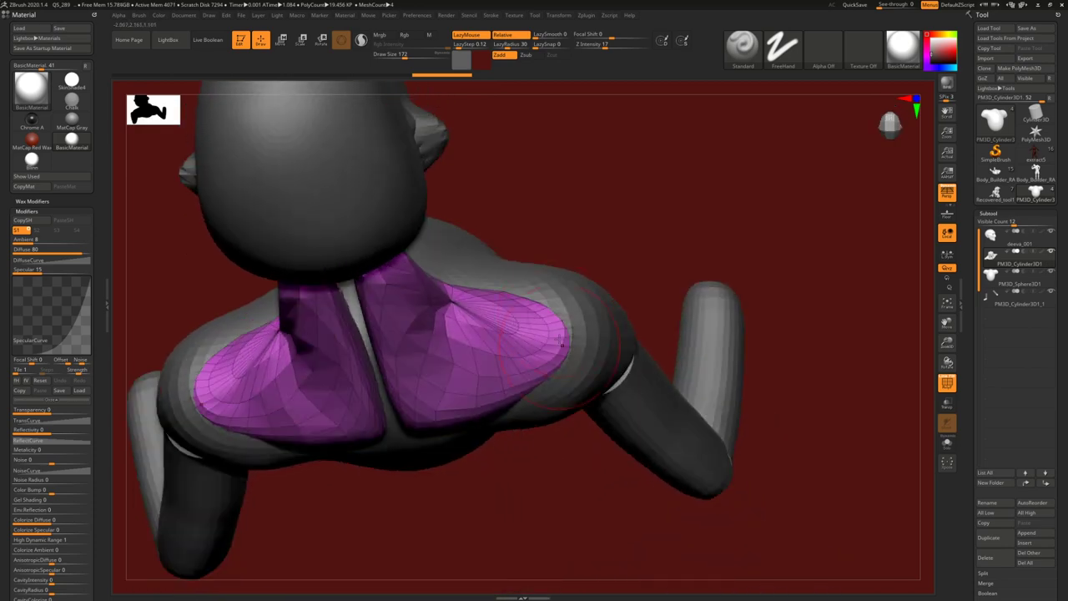
{"action": "mouse_move", "coordinate": [552, 306]}
{"action": "right_mouse_down"}
{"action": "mouse_move", "coordinate": [484, 326]}
{"action": "mouse_move", "coordinate": [525, 270]}
{"action": "mouse_move", "coordinate": [434, 313]}
{"action": "mouse_move", "coordinate": [543, 321]}
{"action": "right_mouse_up"}
{"action": "left_click_drag", "start_coordinate": [542, 325], "coordinate": [496, 324]}
{"action": "right_click_drag", "start_coordinate": [496, 325], "coordinate": [451, 326]}
{"action": "right_click_drag", "start_coordinate": [450, 325], "coordinate": [395, 317], "text": "ctrl"}
{"action": "left_click_drag", "start_coordinate": [378, 292], "coordinate": [443, 287]}
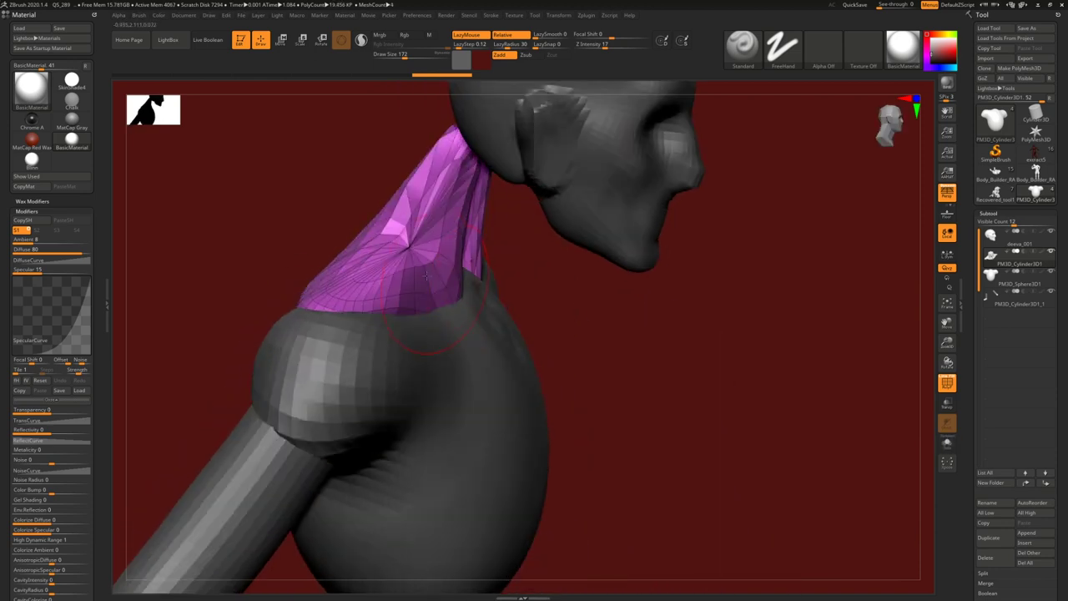
- Show all the neck's polygroups again and check the complete bust from the front
{"action": "right_click_drag", "start_coordinate": [455, 275], "coordinate": [496, 294]}
{"action": "left_click", "coordinate": [651, 289], "text": "ctrl+shift"}
{"action": "left_click_drag", "start_coordinate": [651, 288], "coordinate": [446, 288]}
{"action": "mouse_move", "coordinate": [446, 228]}
{"action": "right_mouse_down"}
{"action": "mouse_move", "coordinate": [334, 267]}
{"action": "mouse_move", "coordinate": [409, 325]}
{"action": "mouse_move", "coordinate": [499, 314]}
{"action": "mouse_move", "coordinate": [484, 337]}
{"action": "mouse_move", "coordinate": [542, 331]}
{"action": "mouse_move", "coordinate": [441, 329]}
{"action": "mouse_move", "coordinate": [527, 250]}
{"action": "right_mouse_up"}
{"action": "key", "text": "shift+d"}
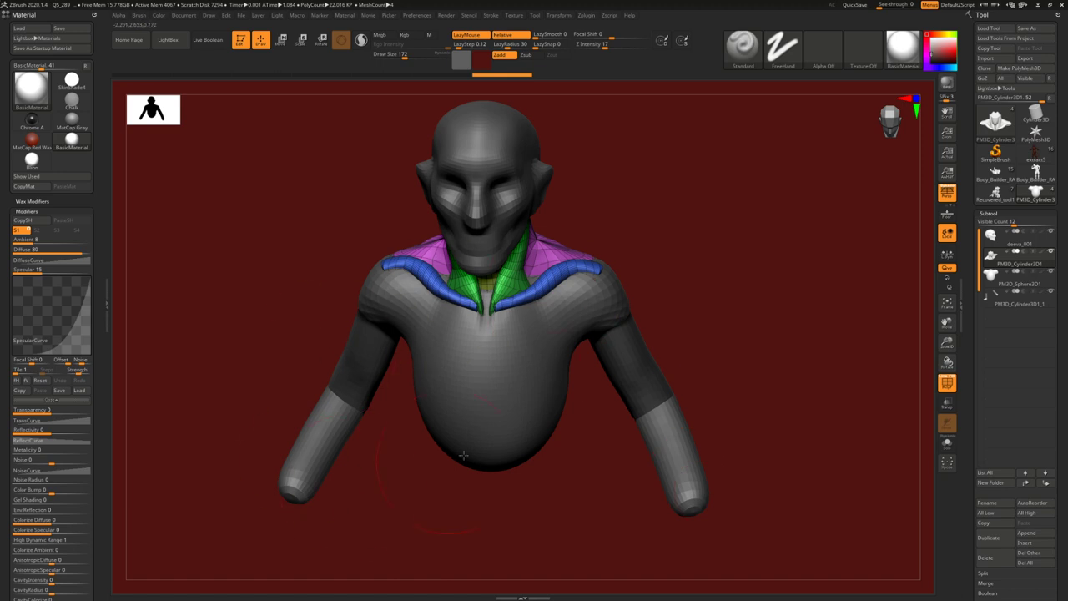
- Switch to the finished painted demon bust deeva_005 and review its neck and torso from front and three-quarter views
{"action": "left_click", "coordinate": [1028, 561]}
{"action": "left_click", "coordinate": [995, 575]}
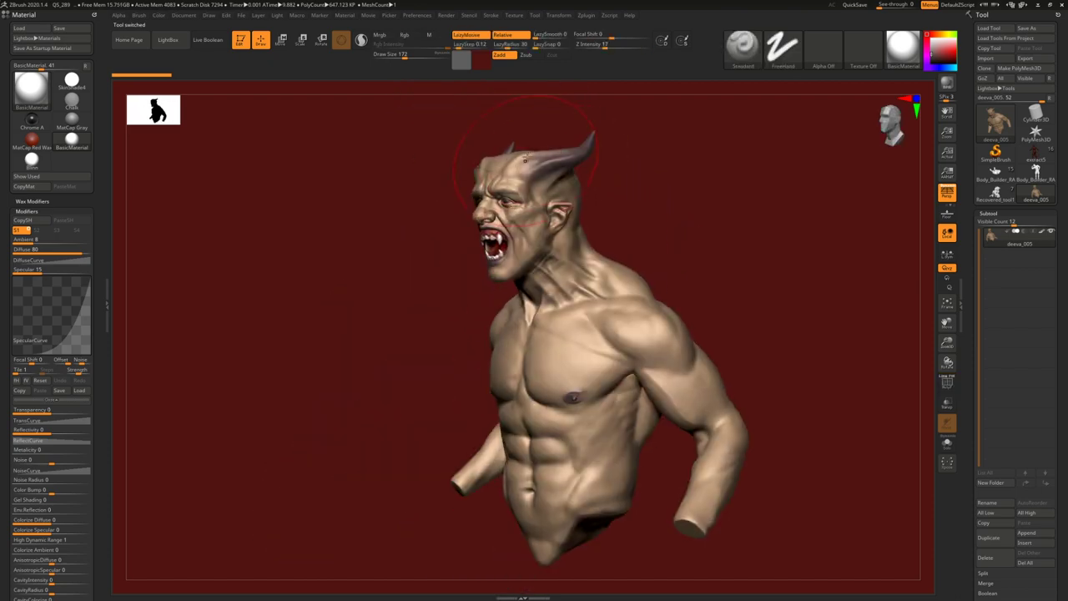
{"action": "right_click_drag", "start_coordinate": [525, 159], "coordinate": [634, 179]}
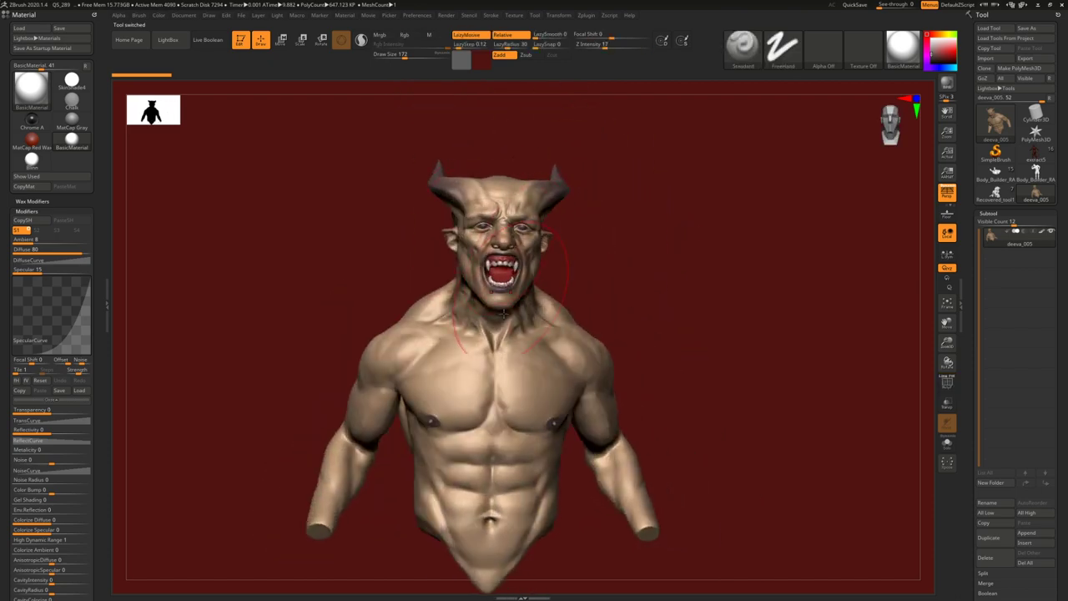
{"action": "right_click_drag", "start_coordinate": [463, 400], "coordinate": [521, 384]}
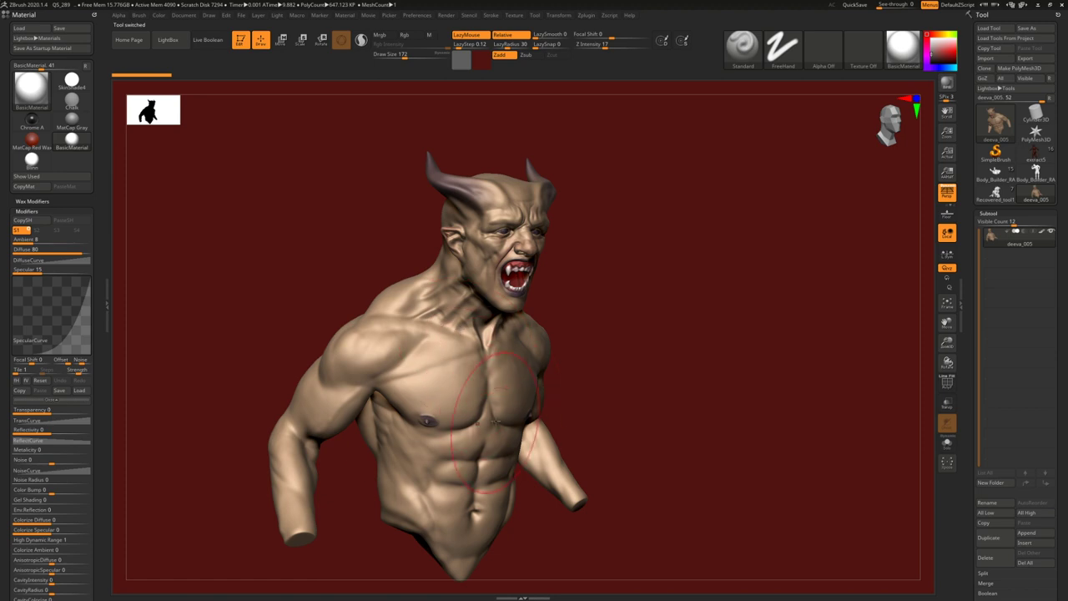
{"action": "left_click_drag", "start_coordinate": [521, 384], "coordinate": [584, 418], "text": "shift"}
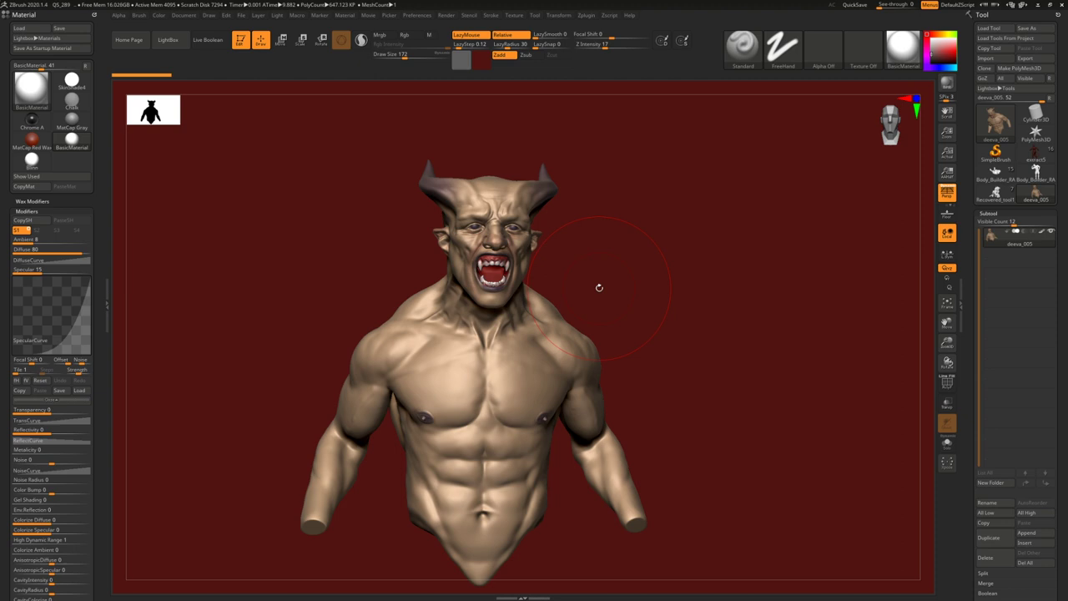
{"action": "left_click_drag", "start_coordinate": [599, 287], "coordinate": [586, 317]}
- Load the troll tool and place its Troll_077 straps in edit mode on the cleared canvas
{"action": "left_click", "coordinate": [1035, 157]}
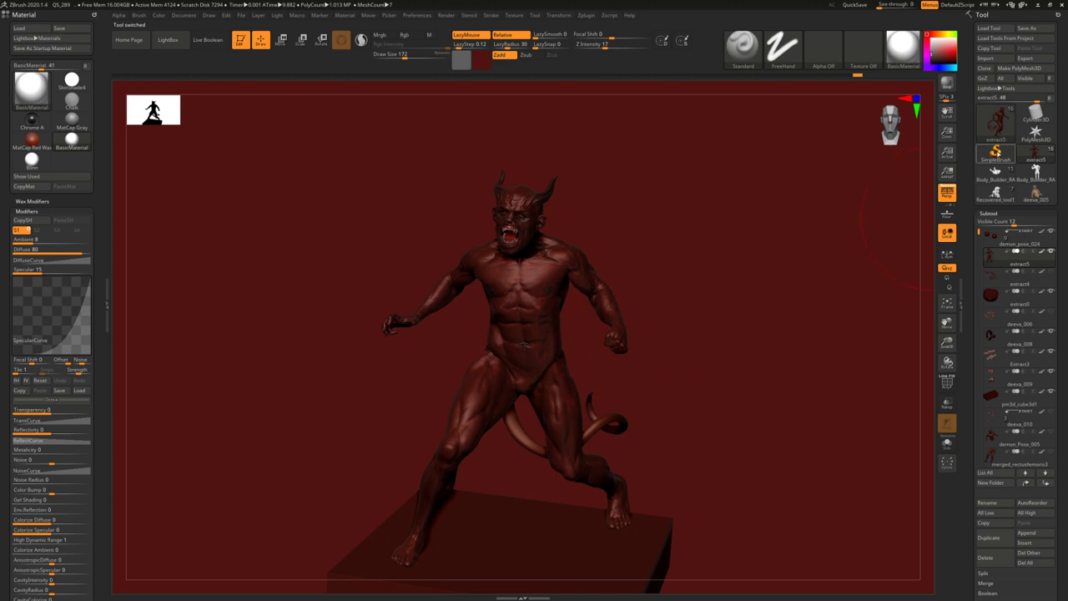
{"action": "left_click", "coordinate": [996, 152]}
{"action": "left_click", "coordinate": [990, 28]}
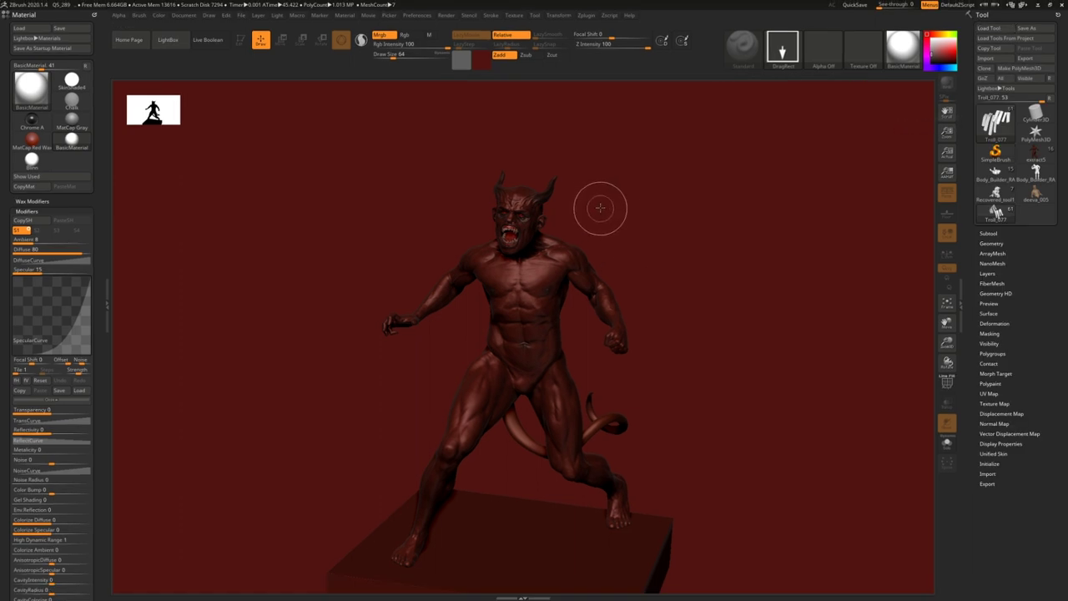
{"action": "key", "text": "ctrl+n"}
{"action": "left_click_drag", "start_coordinate": [579, 239], "coordinate": [594, 258]}
{"action": "key", "text": "t"}
{"action": "key", "text": "f"}
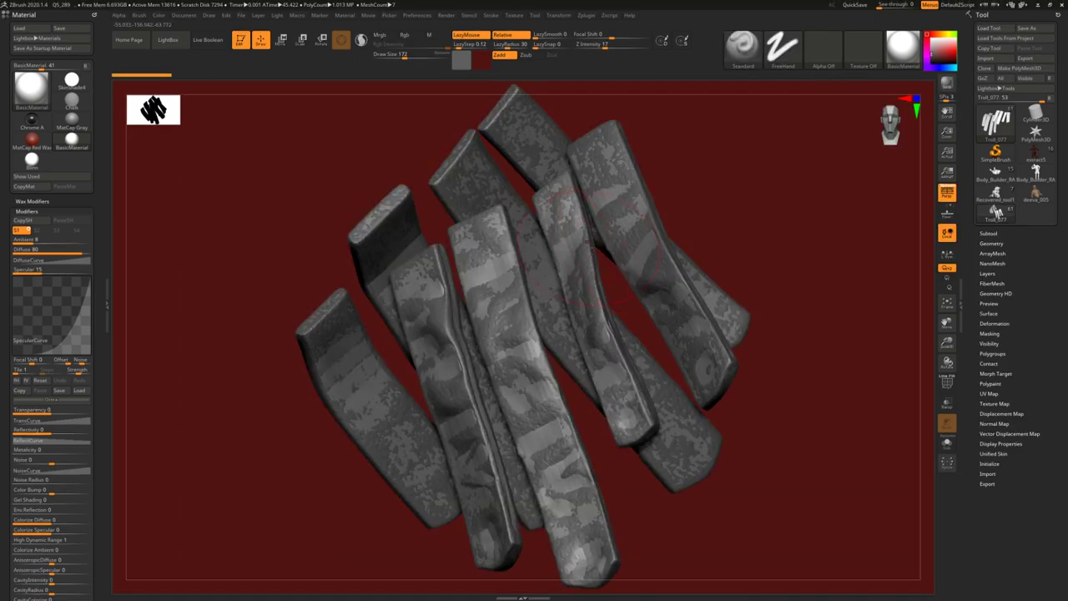
- Make all of the troll's subtools visible and turn on their painted colours
{"action": "left_click", "coordinate": [989, 234]}
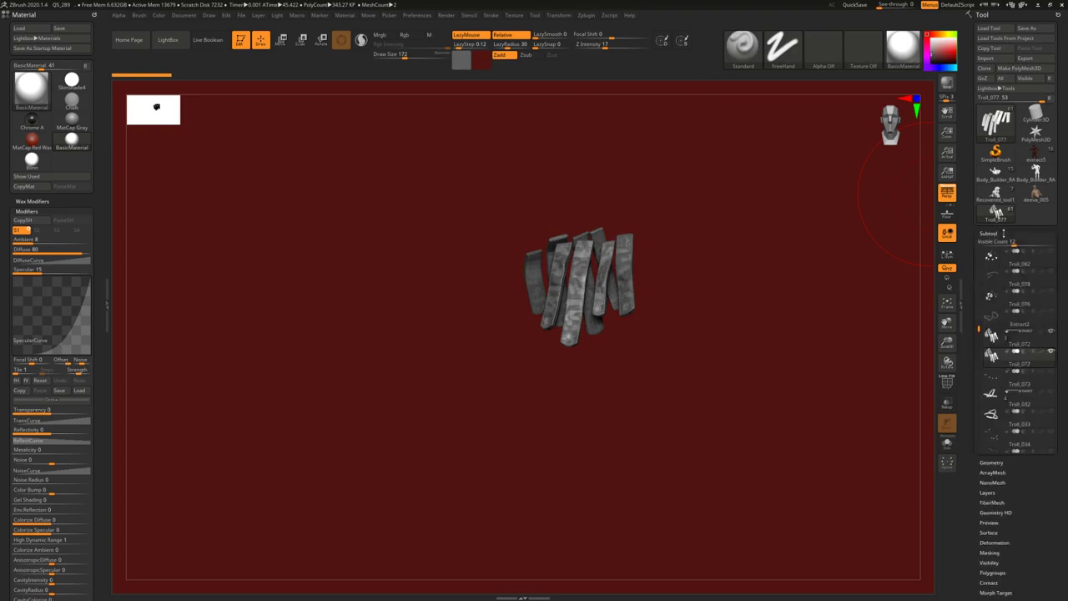
{"action": "left_click", "coordinate": [1052, 351], "text": "shift"}
{"action": "left_click", "coordinate": [1050, 349], "text": "shift"}
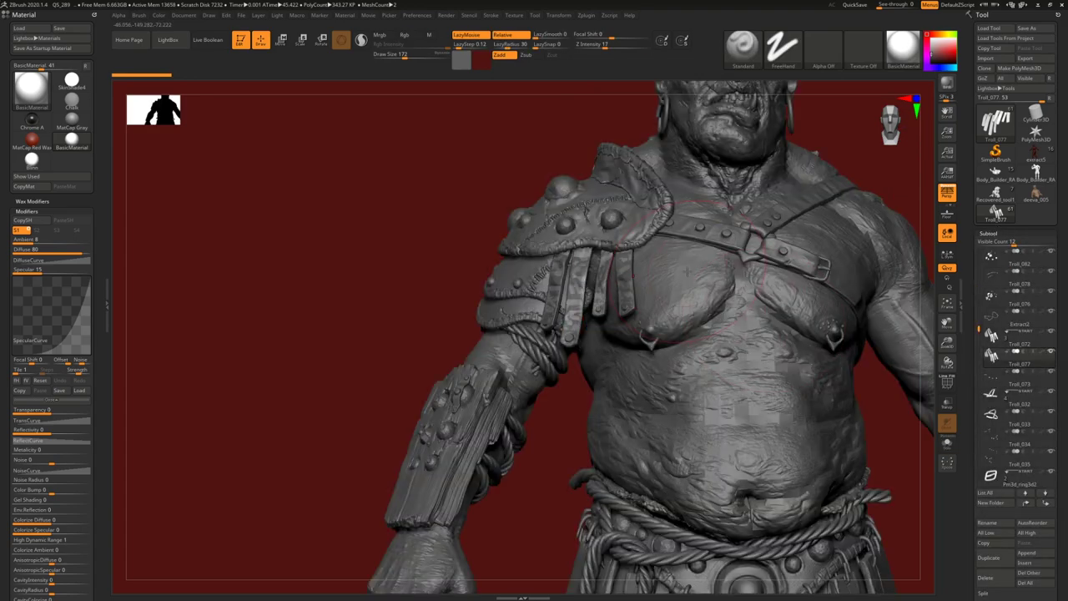
{"action": "right_click_drag", "start_coordinate": [730, 250], "coordinate": [572, 364], "text": "alt"}
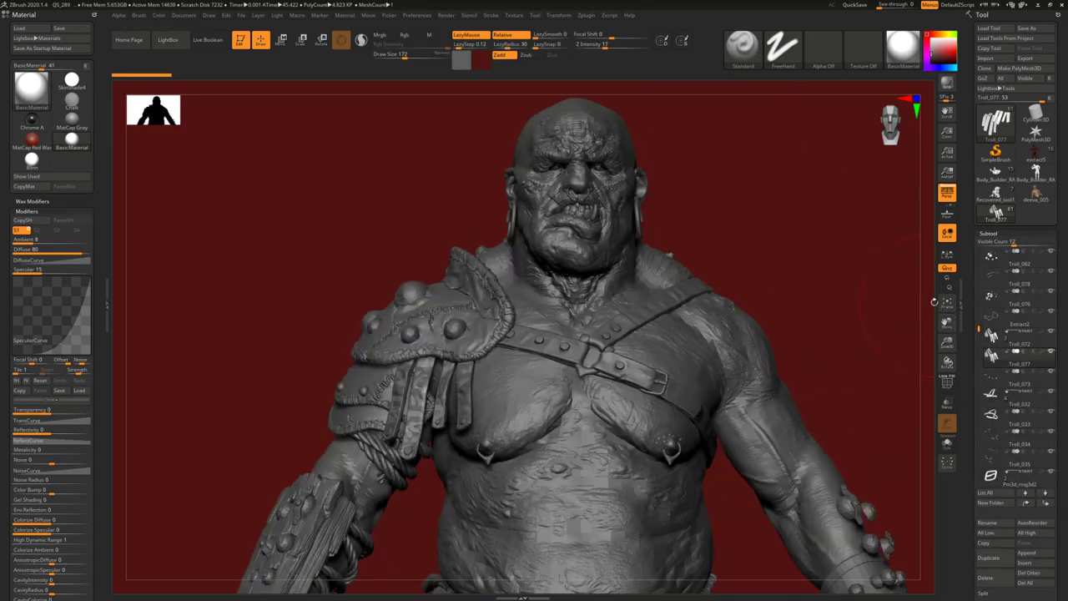
{"action": "left_click_drag", "start_coordinate": [978, 329], "coordinate": [979, 451]}
{"action": "left_click", "coordinate": [1052, 392]}
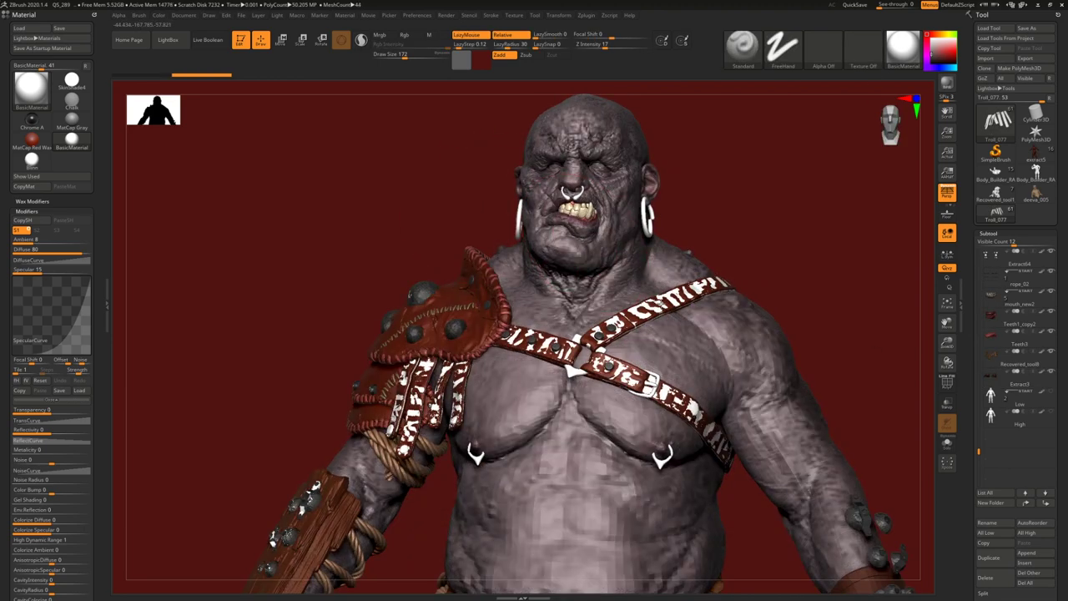
- Isolate the white Troll_033 chest straps and hide them from the full troll display
{"action": "left_click", "coordinate": [639, 311], "text": "alt"}
{"action": "key", "text": "ctrl+shift+s"}
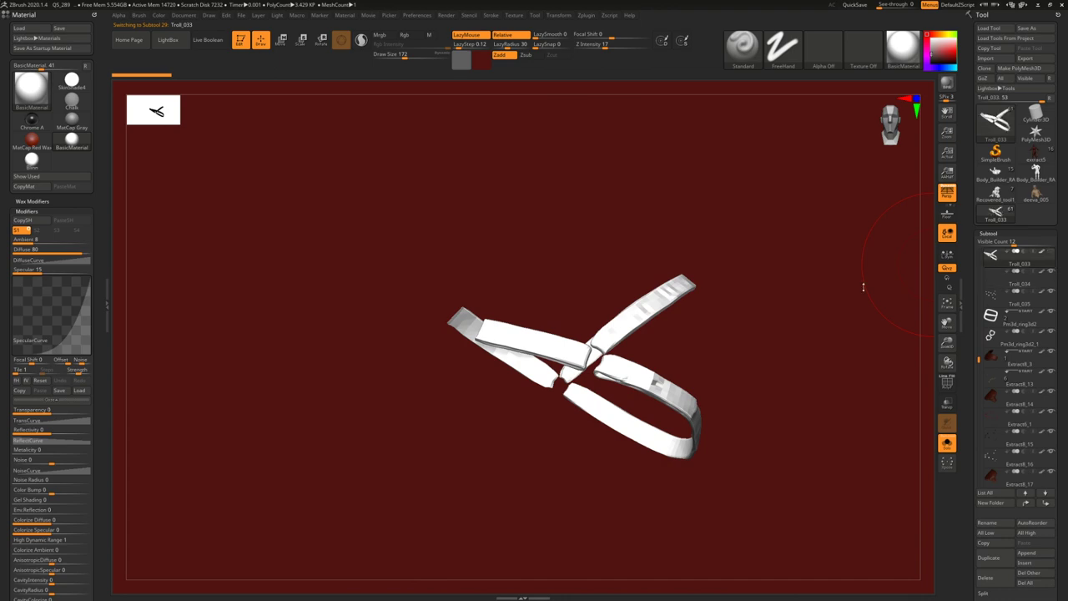
{"action": "key", "text": "ctrl+shift+s"}
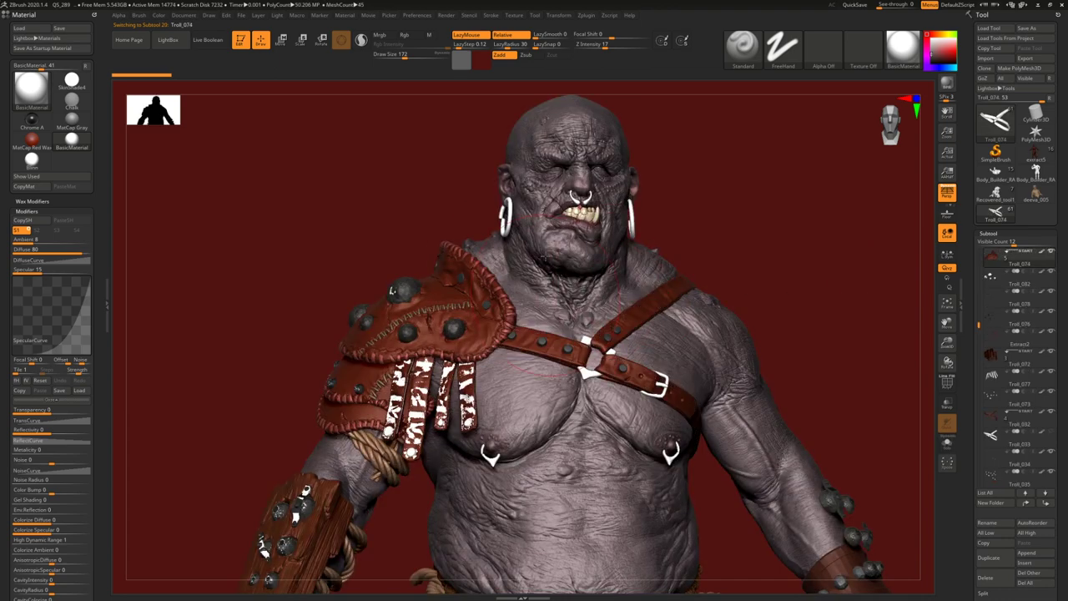
- Review the fully dressed troll from the back and the front at full figure
{"action": "right_click_drag", "start_coordinate": [542, 296], "coordinate": [734, 202], "text": "ctrl"}
{"action": "right_click_drag", "start_coordinate": [304, 219], "coordinate": [455, 220]}
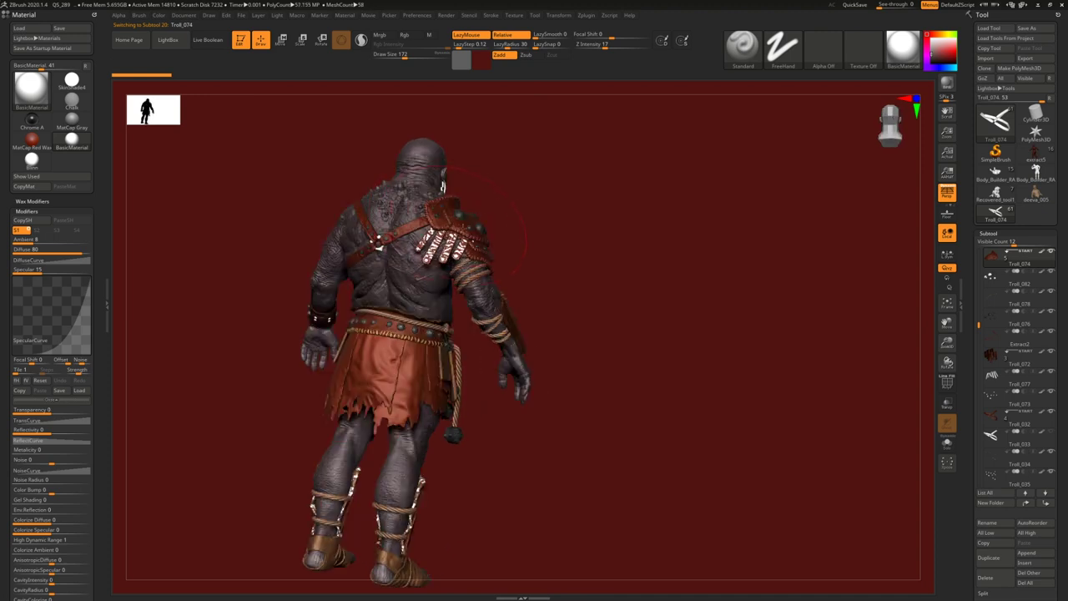
{"action": "right_click_drag", "start_coordinate": [584, 220], "coordinate": [492, 330]}
{"action": "right_click_drag", "start_coordinate": [650, 320], "coordinate": [570, 310], "text": "alt"}
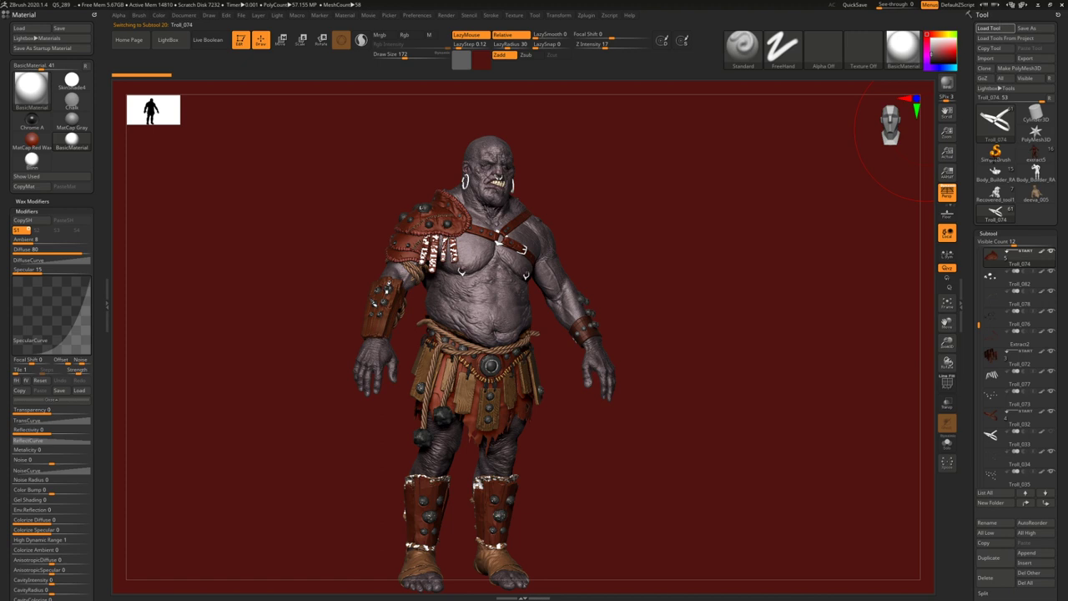
- Load the Umaya_Elite_Soldiers tool and return to the troll with its Troll_074 shoulder armour isolated
{"action": "left_click", "coordinate": [994, 152]}
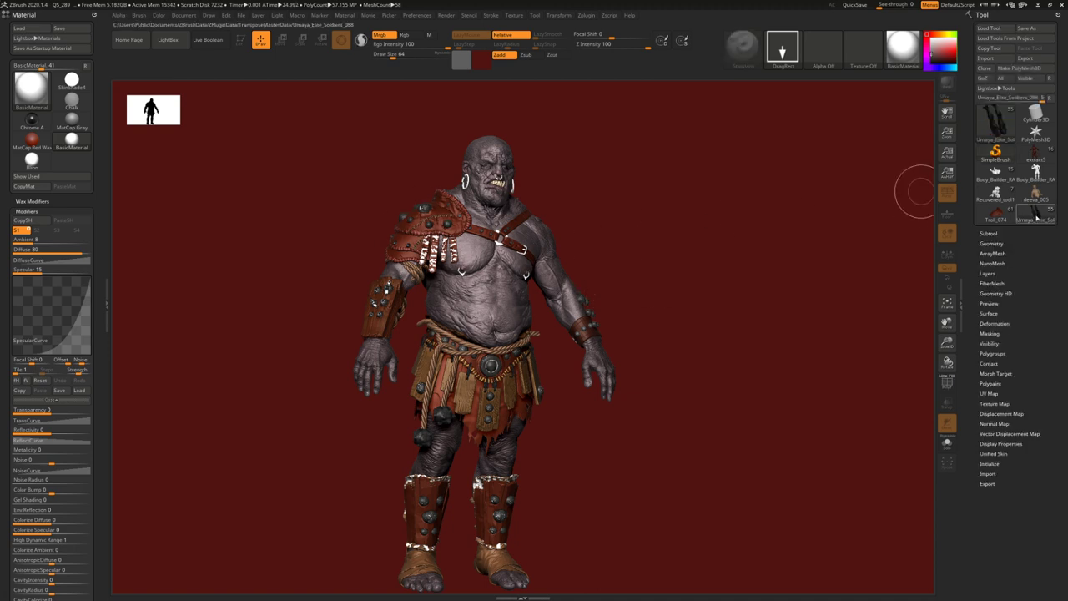
{"action": "left_click", "coordinate": [989, 215]}
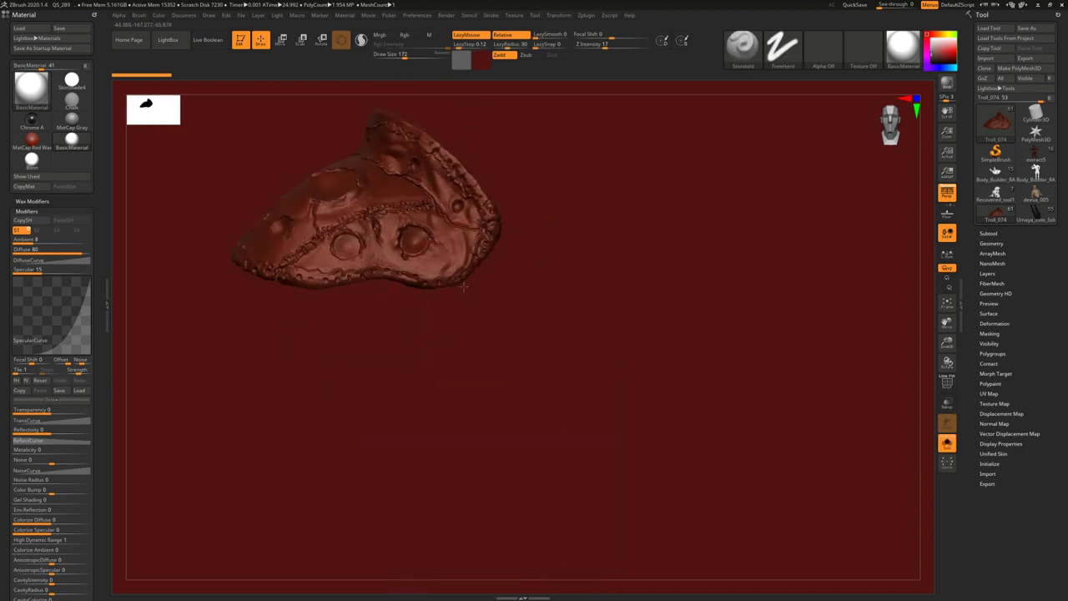
{"action": "left_click_drag", "start_coordinate": [464, 286], "coordinate": [572, 350]}
- Apply DynaMesh at resolution 16 to the isolated shoulder armour
{"action": "left_click", "coordinate": [999, 242]}
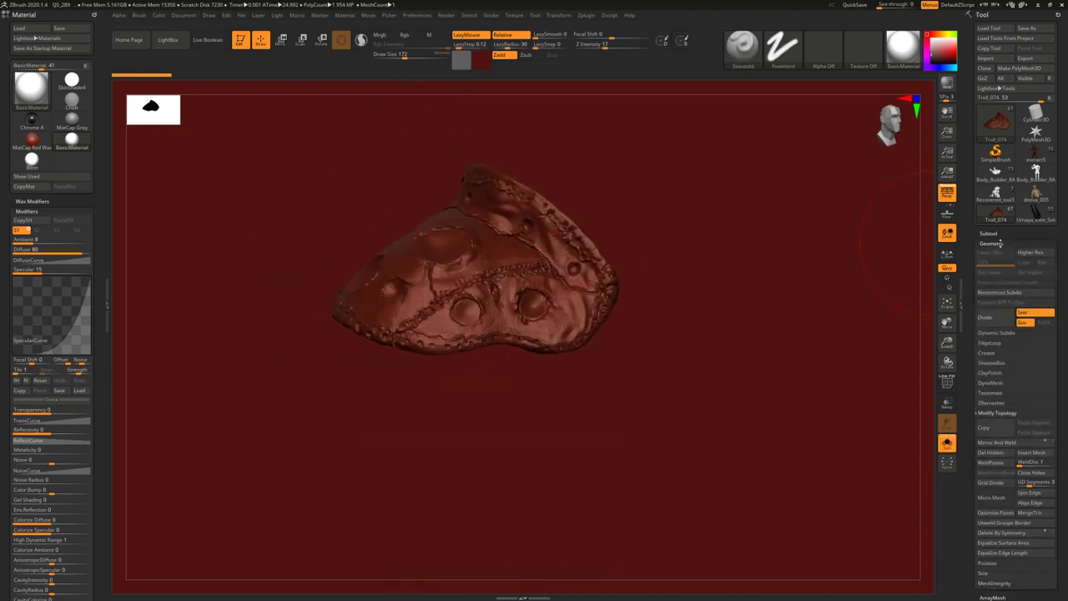
{"action": "left_click", "coordinate": [990, 382]}
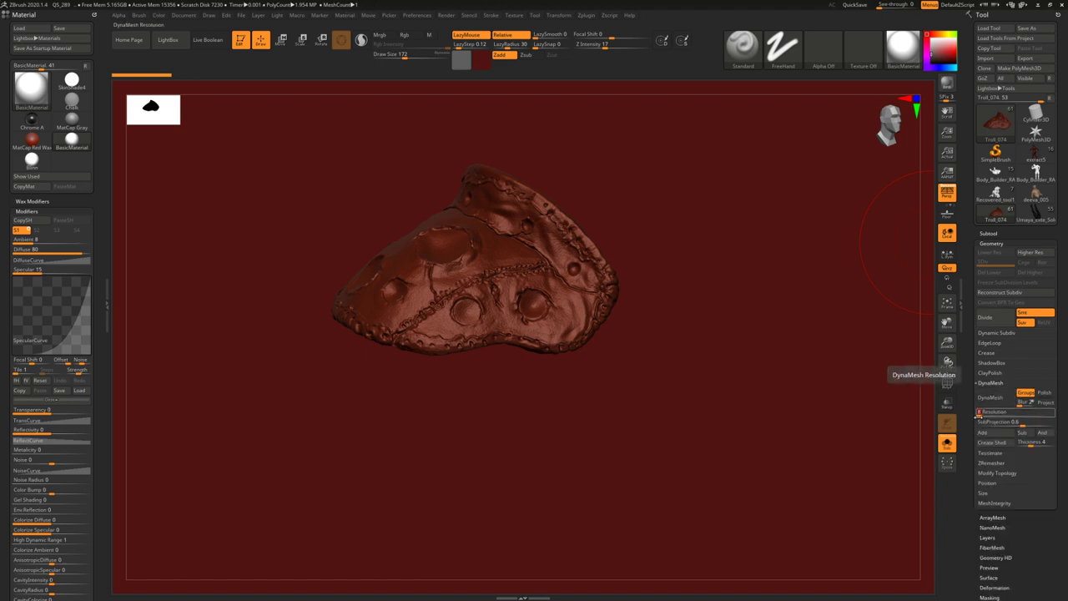
{"action": "left_click", "coordinate": [990, 399]}
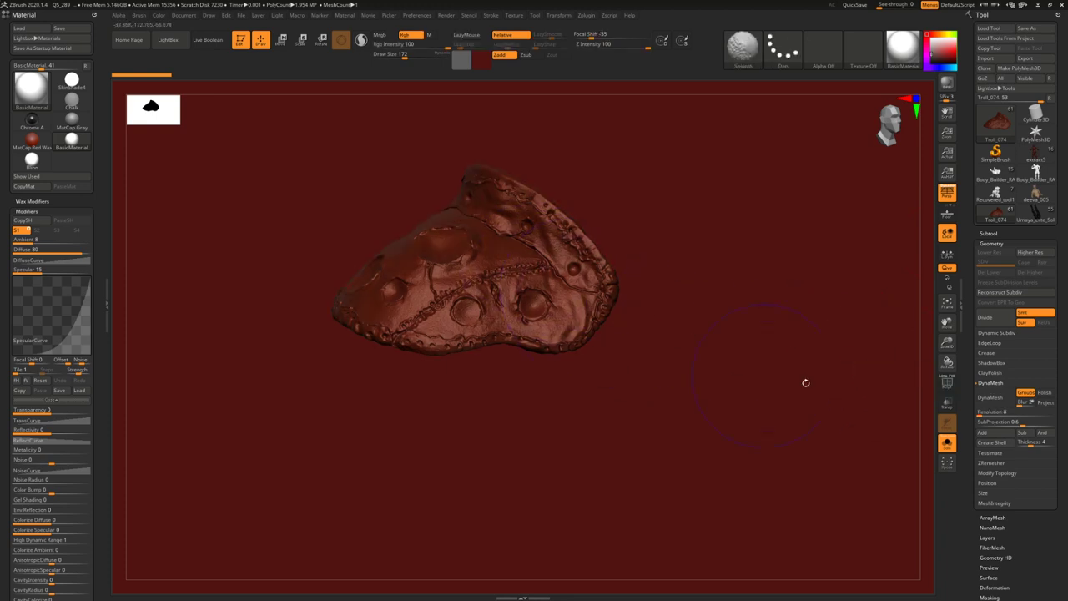
{"action": "mouse_move", "coordinate": [530, 234]}
{"action": "right_mouse_down", "text": "shift"}
{"action": "mouse_move", "coordinate": [540, 274]}
{"action": "mouse_move", "coordinate": [880, 408]}
{"action": "right_mouse_up", "text": "shift"}
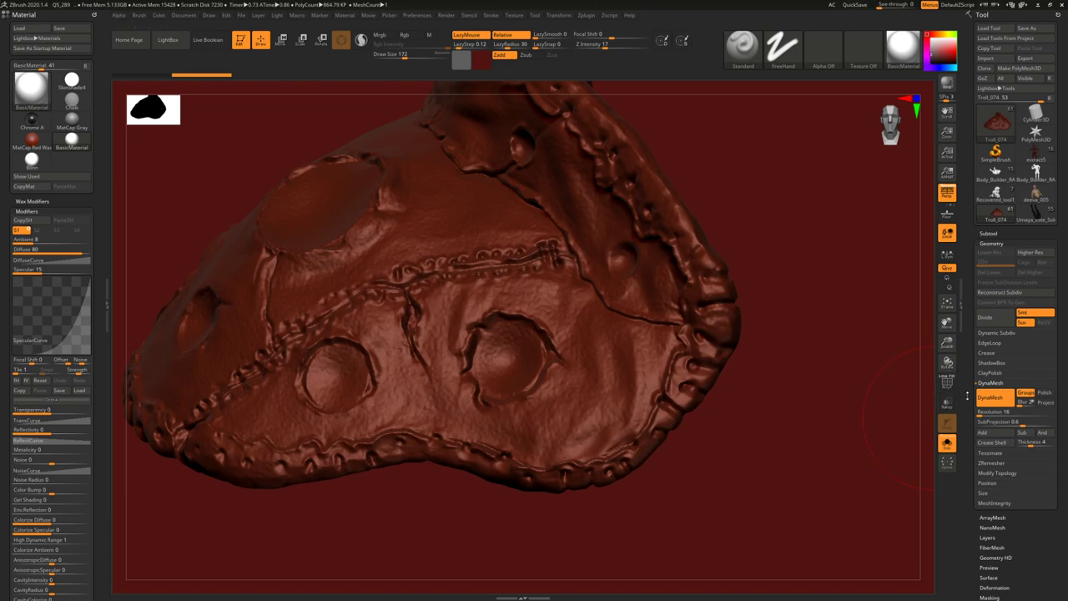
{"action": "left_click", "coordinate": [987, 403]}
- Show the whole troll again and review its upper body and shoulder armour from three-quarter and front views
{"action": "right_click_drag", "start_coordinate": [708, 385], "coordinate": [634, 418]}
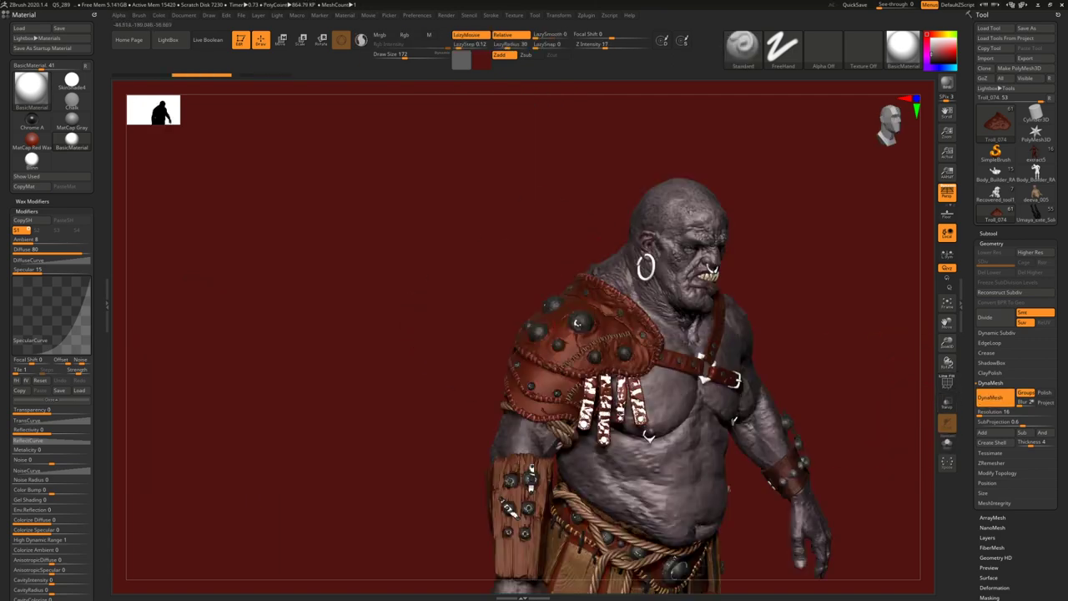
{"action": "right_click_drag", "start_coordinate": [690, 211], "coordinate": [617, 236], "text": "alt"}
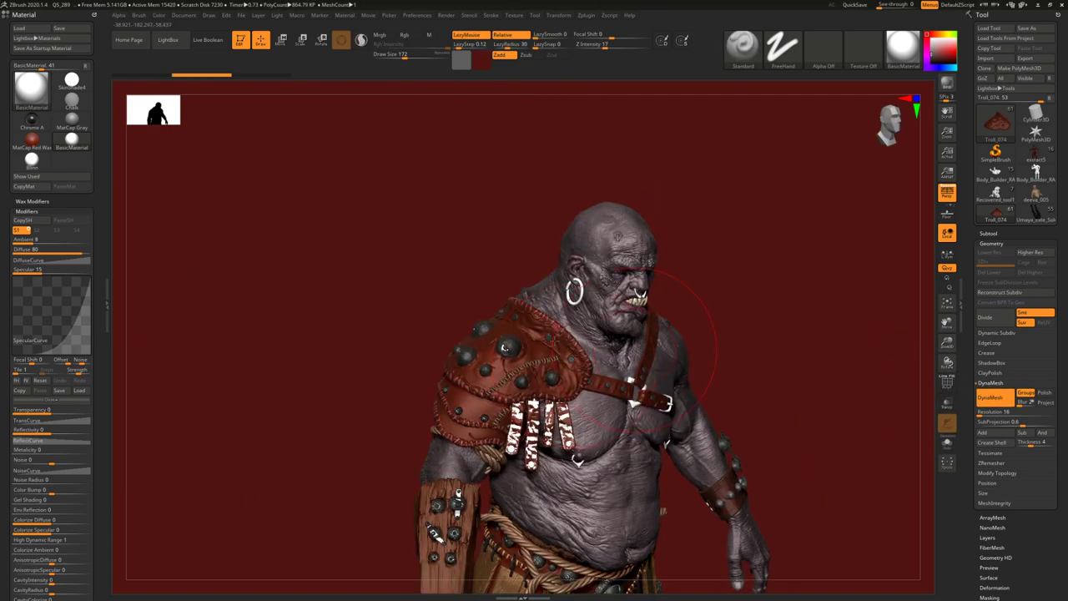
{"action": "right_click_drag", "start_coordinate": [660, 351], "coordinate": [547, 349]}
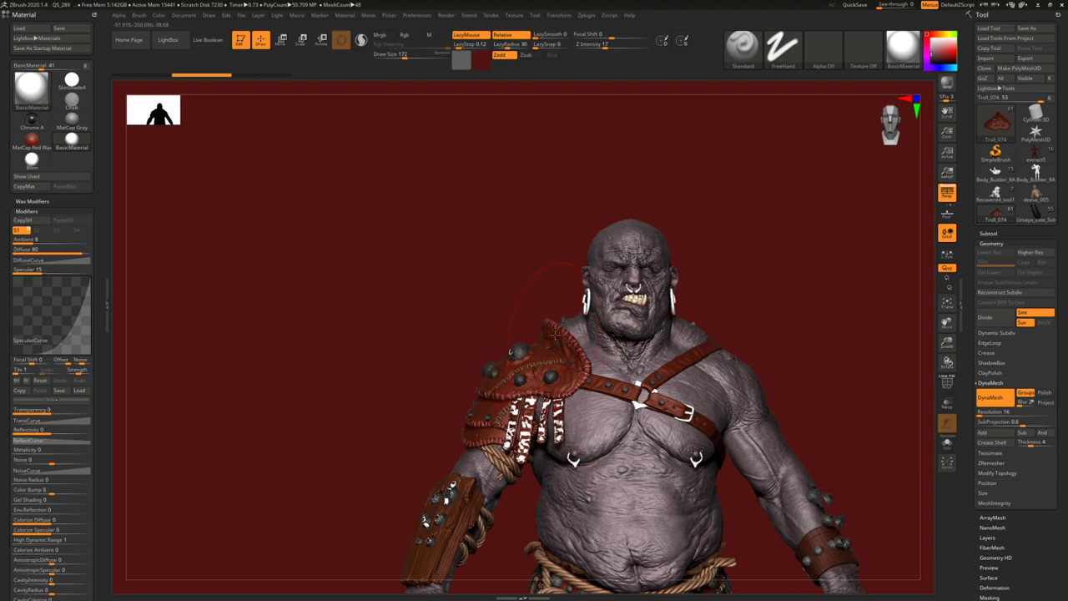
- Review the fully dressed troll at full figure from the front and from both three-quarter sides
{"action": "key", "text": "f"}
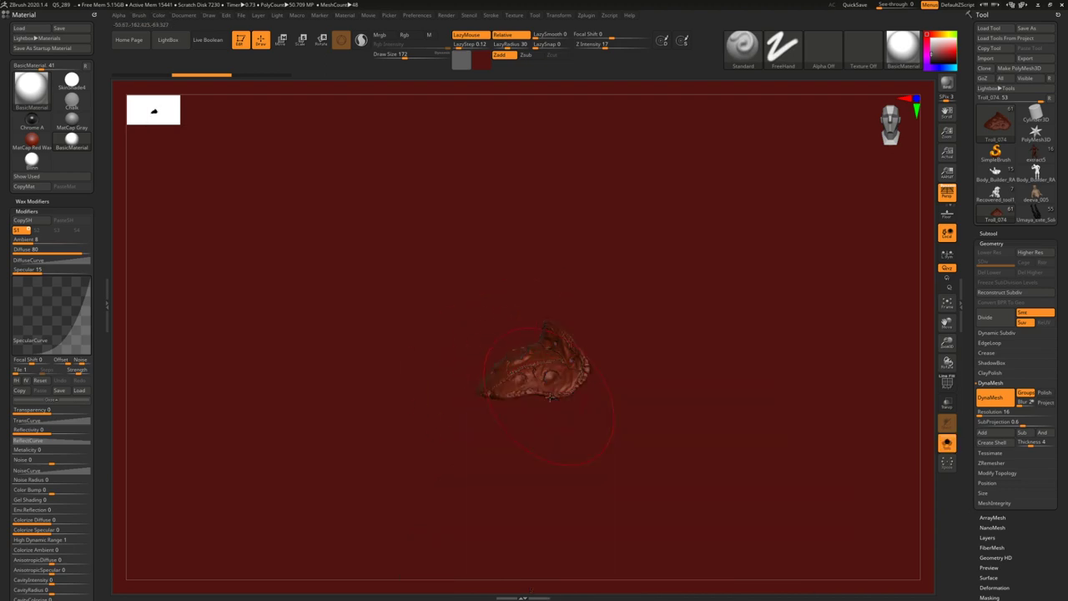
{"action": "left_click_drag", "start_coordinate": [460, 306], "coordinate": [412, 248], "text": "alt"}
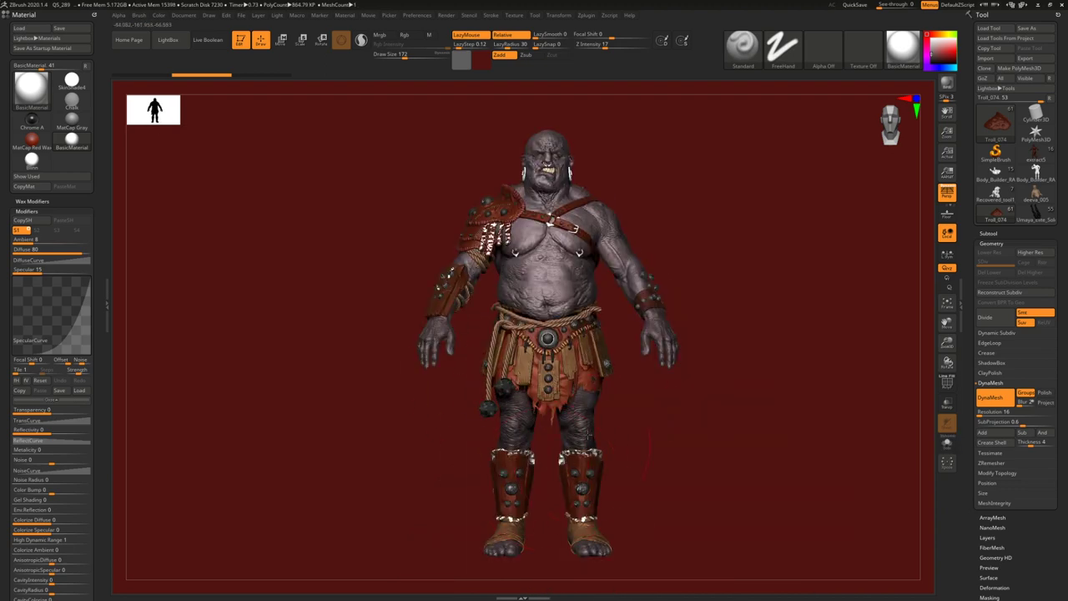
{"action": "right_click_drag", "start_coordinate": [552, 367], "coordinate": [628, 369]}
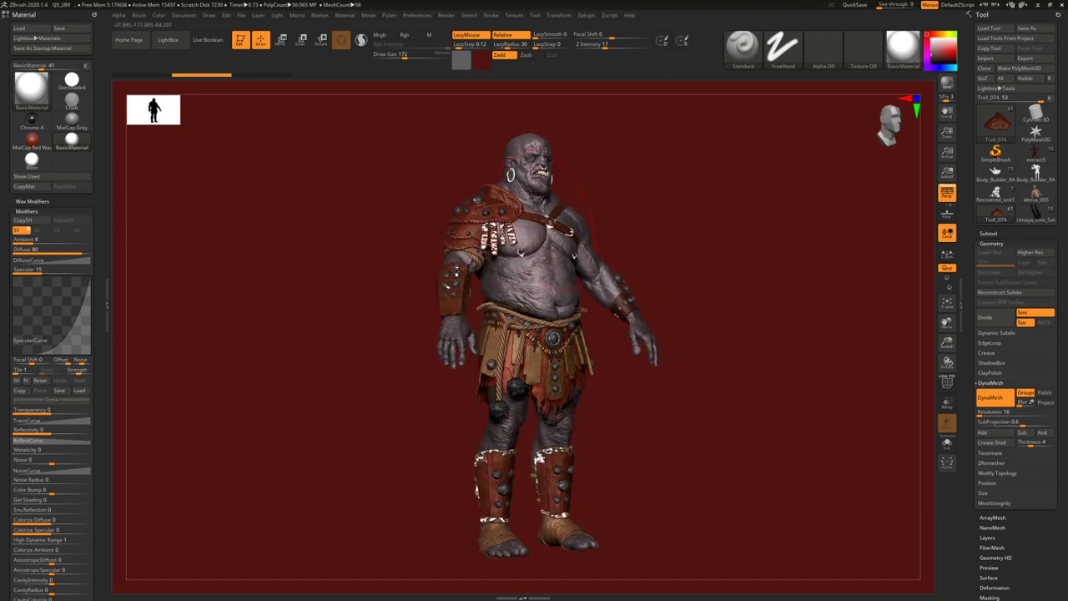
{"action": "right_click_drag", "start_coordinate": [584, 280], "coordinate": [543, 274], "text": "shift"}
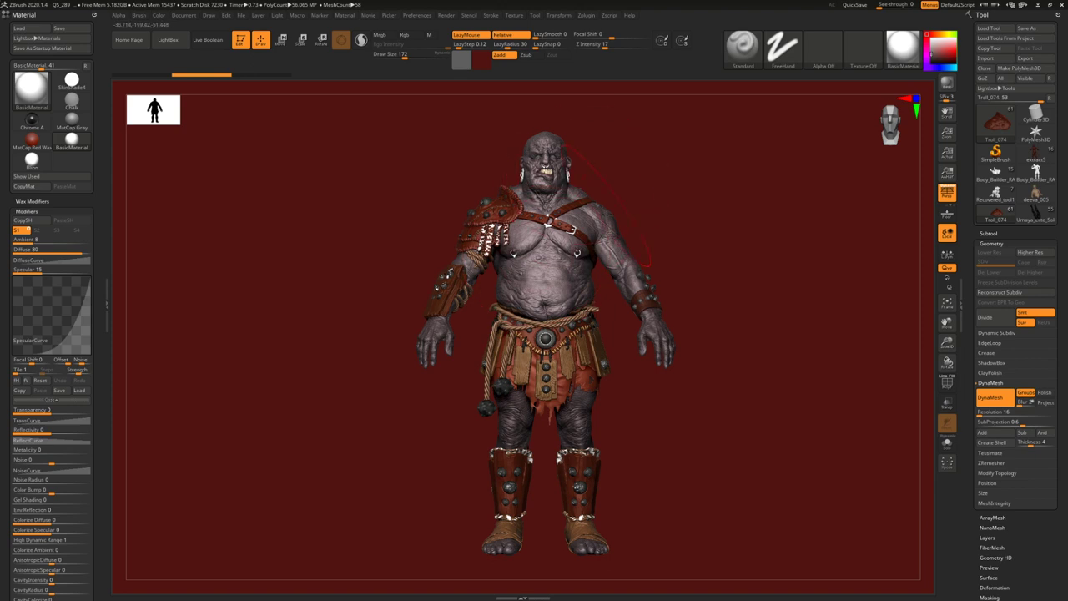
{"action": "left_click_drag", "start_coordinate": [548, 254], "coordinate": [557, 250]}
{"action": "mouse_move", "coordinate": [621, 292]}
{"action": "right_mouse_down"}
{"action": "mouse_move", "coordinate": [582, 275]}
{"action": "mouse_move", "coordinate": [564, 288]}
{"action": "mouse_move", "coordinate": [621, 293]}
{"action": "right_mouse_up"}
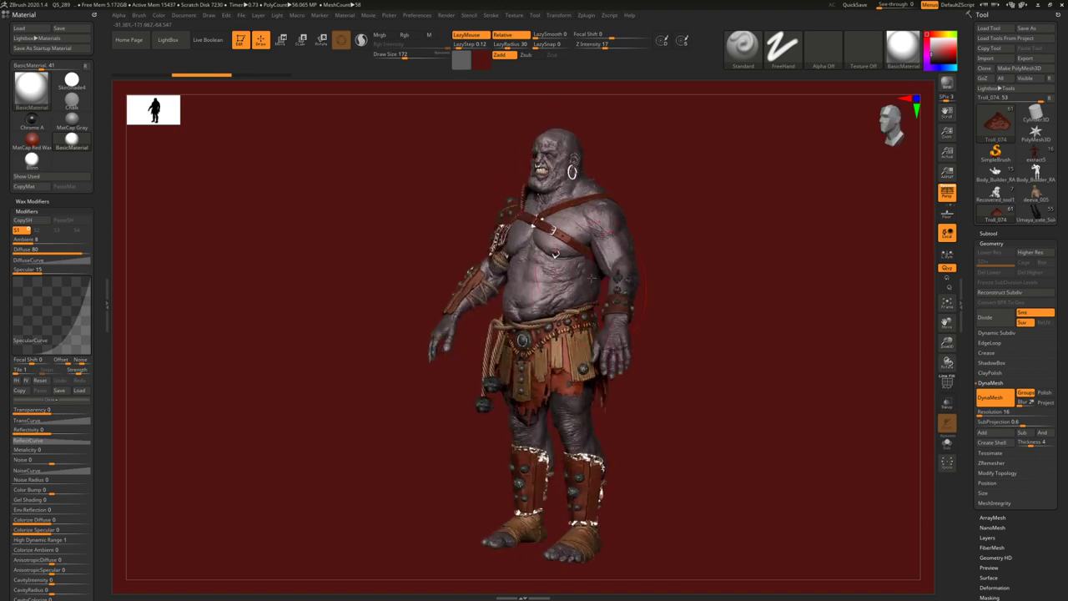
- Select the armband pieces Extract5_1 and Extract5_3 in turn and review the whole troll from the front
{"action": "left_click", "coordinate": [618, 278], "text": "alt"}
{"action": "key", "text": "alt+s"}
{"action": "left_click_drag", "start_coordinate": [681, 229], "coordinate": [579, 344], "text": "ctrl+alt+shift"}
{"action": "key", "text": "alt+s"}
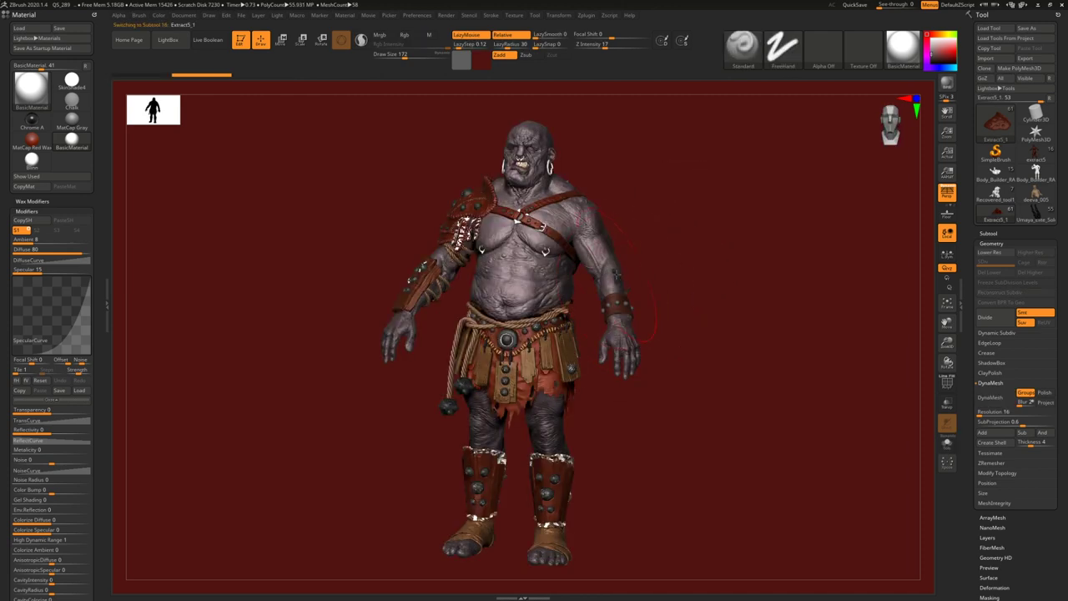
{"action": "left_click", "coordinate": [617, 274], "text": "alt"}
{"action": "key", "text": "alt+s"}
{"action": "left_click_drag", "start_coordinate": [672, 240], "coordinate": [568, 355], "text": "ctrl+alt+shift"}
{"action": "key", "text": "alt+s"}
{"action": "right_click_drag", "start_coordinate": [626, 292], "coordinate": [649, 294]}
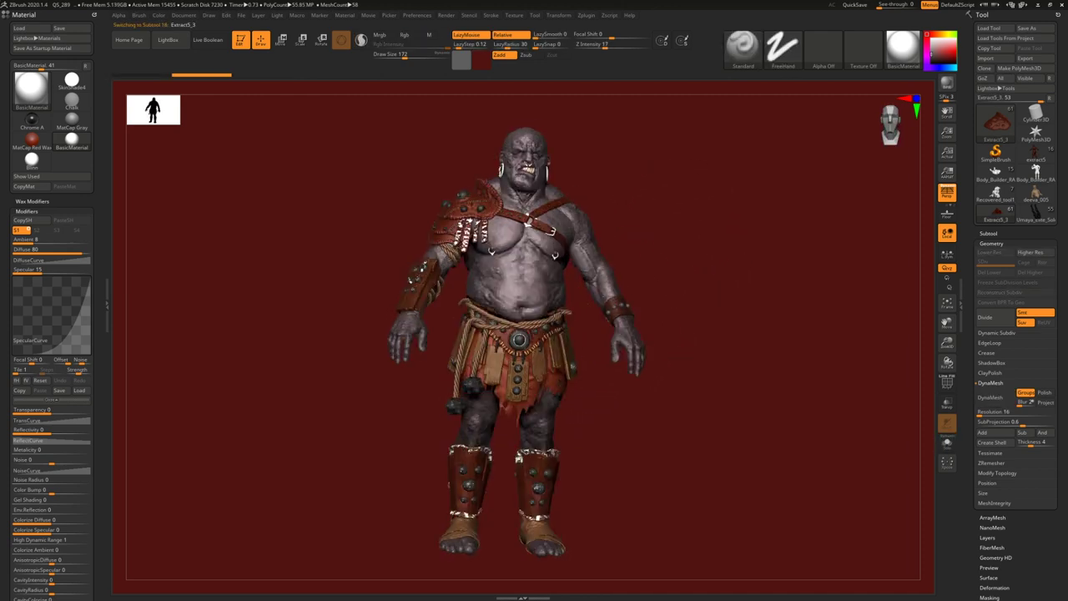
{"action": "right_click_drag", "start_coordinate": [584, 283], "coordinate": [536, 288], "text": "shift"}
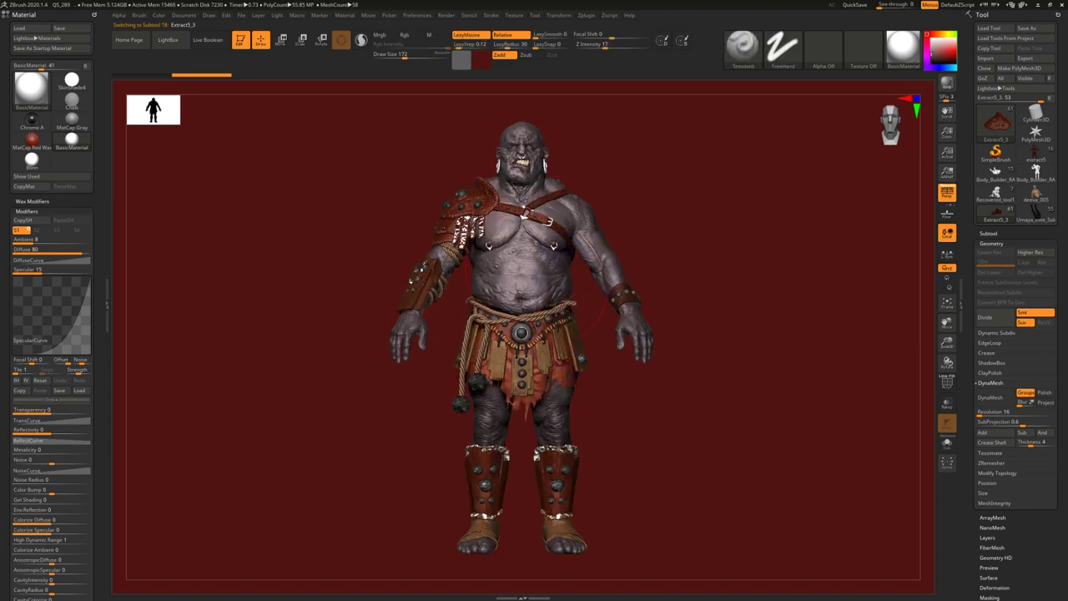
- Isolate the leather shoulder armour, examine its stitched edge and stud recesses up close, and show the whole troll again
{"action": "left_click", "coordinate": [484, 202], "text": "alt"}
{"action": "key", "text": "alt+s"}
{"action": "right_click_drag", "start_coordinate": [483, 207], "coordinate": [642, 434], "text": "ctrl"}
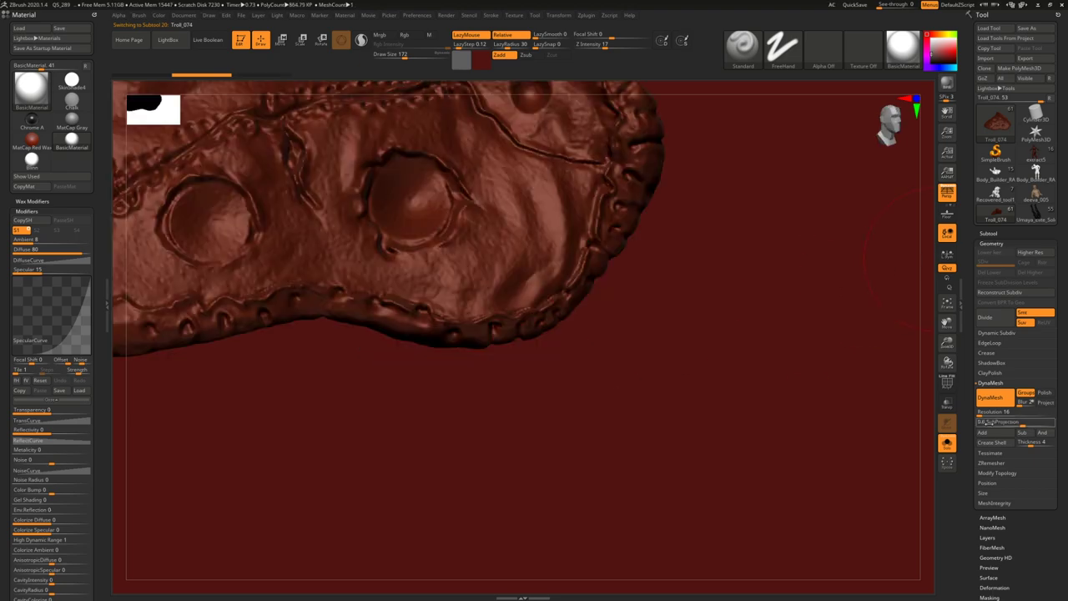
{"action": "key", "text": "shift+alt+s"}
{"action": "mouse_move", "coordinate": [669, 250]}
{"action": "right_mouse_down", "text": "ctrl"}
{"action": "mouse_move", "coordinate": [692, 270]}
{"action": "mouse_move", "coordinate": [660, 260]}
{"action": "right_mouse_up", "text": "ctrl"}
- Isolate the troll's leather chest straps and retopologize them with ZRemesher at a Target Polygons Count of 1
{"action": "left_click", "coordinate": [660, 260], "text": "alt"}
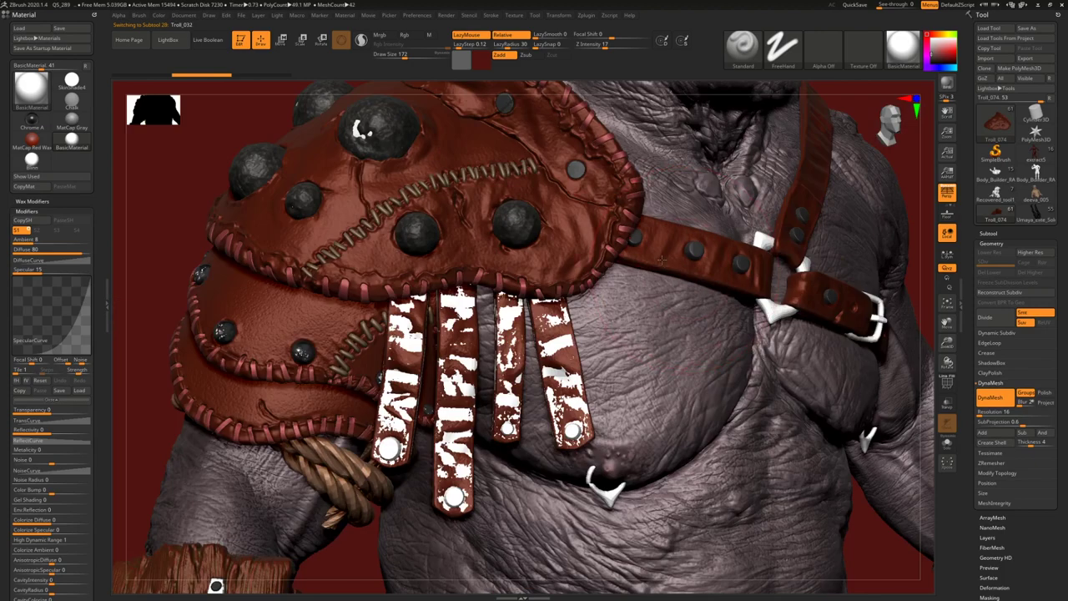
{"action": "key", "text": "shift+alt+s"}
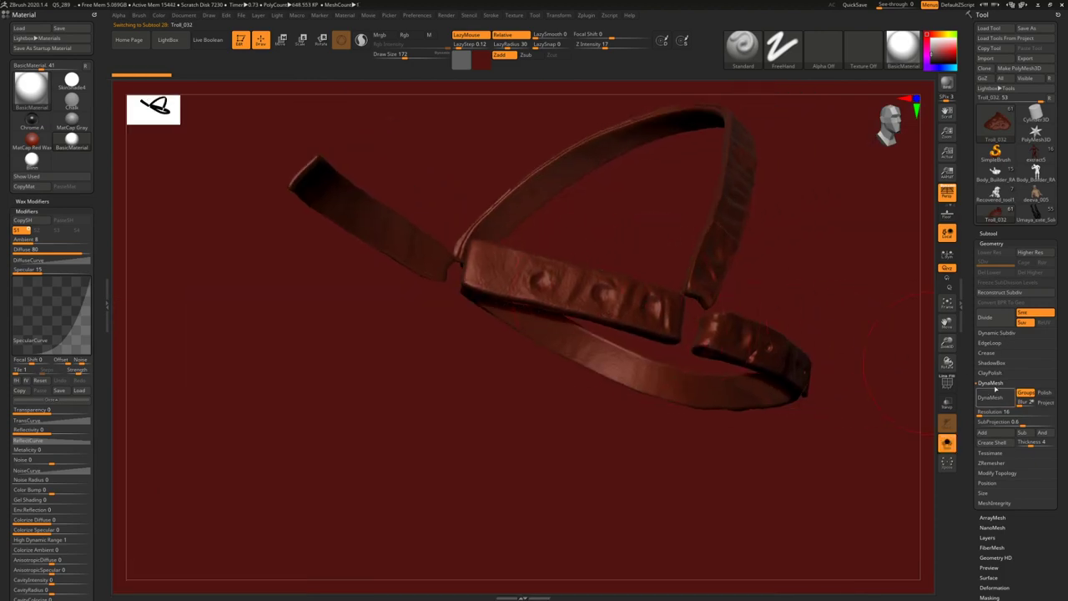
{"action": "left_click", "coordinate": [991, 382]}
{"action": "left_click", "coordinate": [993, 403]}
{"action": "left_click", "coordinate": [992, 418]}
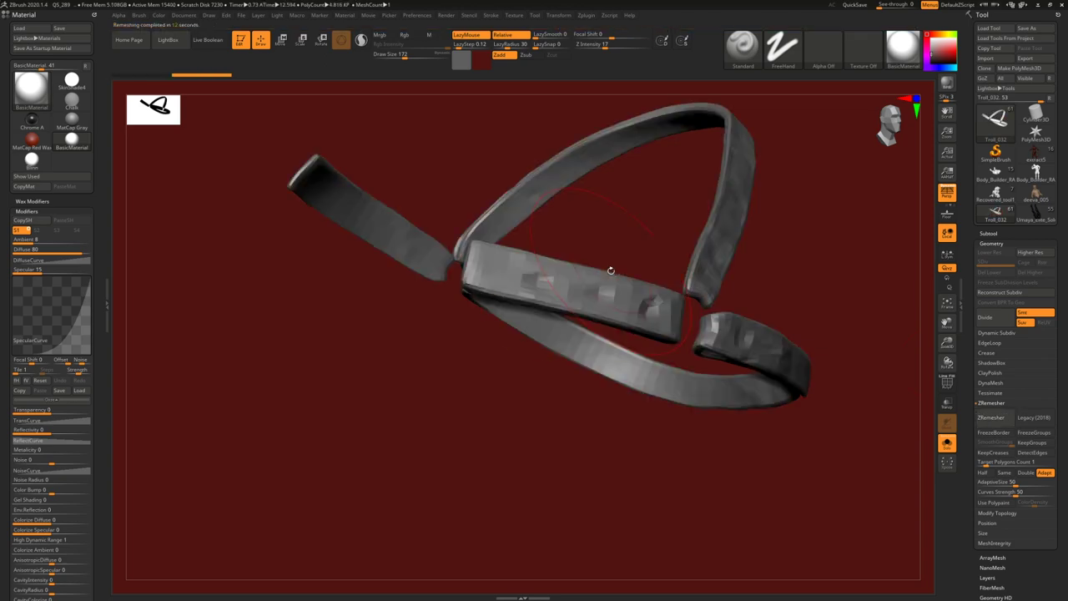
- Show the polyframe on the isolated chest straps and inspect the remeshed topology from the front
{"action": "right_click_drag", "start_coordinate": [611, 270], "coordinate": [610, 281], "text": "ctrl"}
{"action": "key", "text": "shift+s"}
{"action": "left_click_drag", "start_coordinate": [638, 302], "coordinate": [659, 298]}
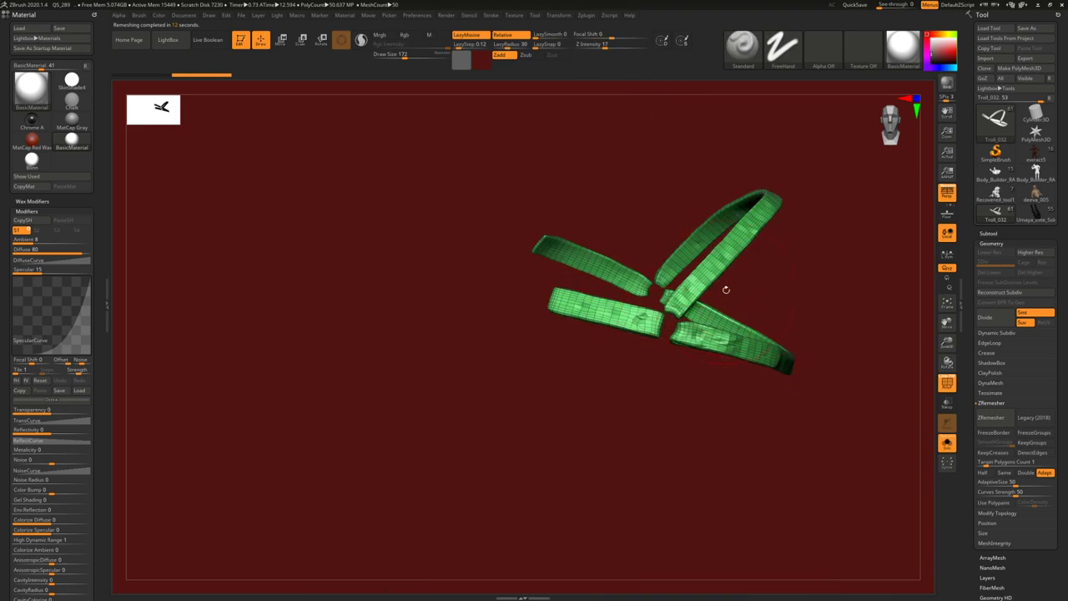
{"action": "left_click_drag", "start_coordinate": [726, 291], "coordinate": [577, 378]}
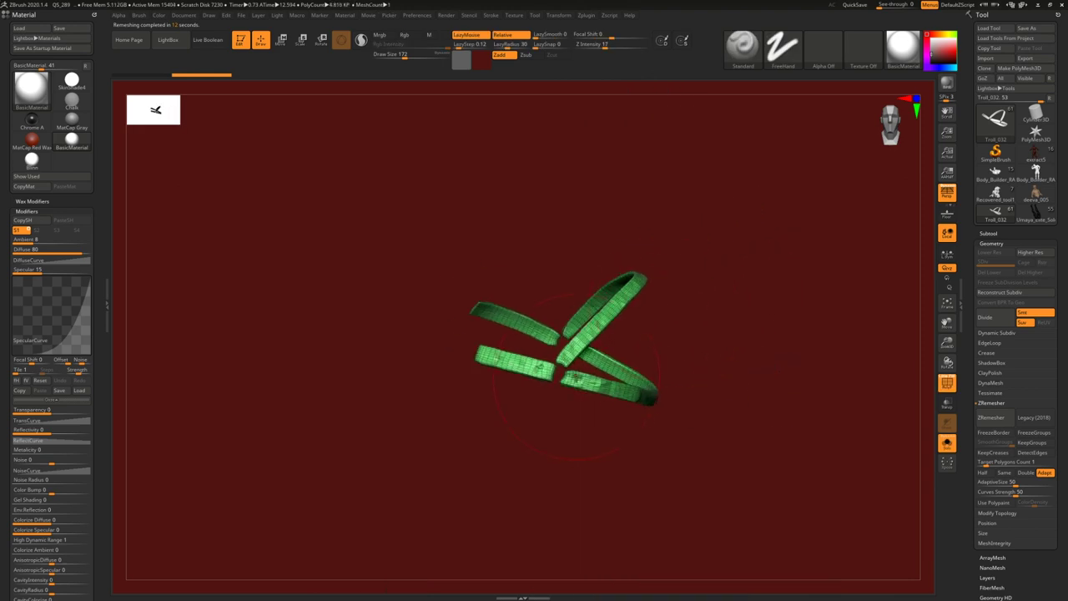
{"action": "mouse_move", "coordinate": [631, 353]}
{"action": "left_mouse_down"}
{"action": "mouse_move", "coordinate": [642, 326]}
{"action": "mouse_move", "coordinate": [649, 351]}
{"action": "mouse_move", "coordinate": [615, 317]}
{"action": "mouse_move", "coordinate": [554, 370]}
{"action": "left_mouse_up"}
- Bring back the whole troll and review the remeshed straps on the body from three-quarter and front views
{"action": "key", "text": "shift+ctrl+s"}
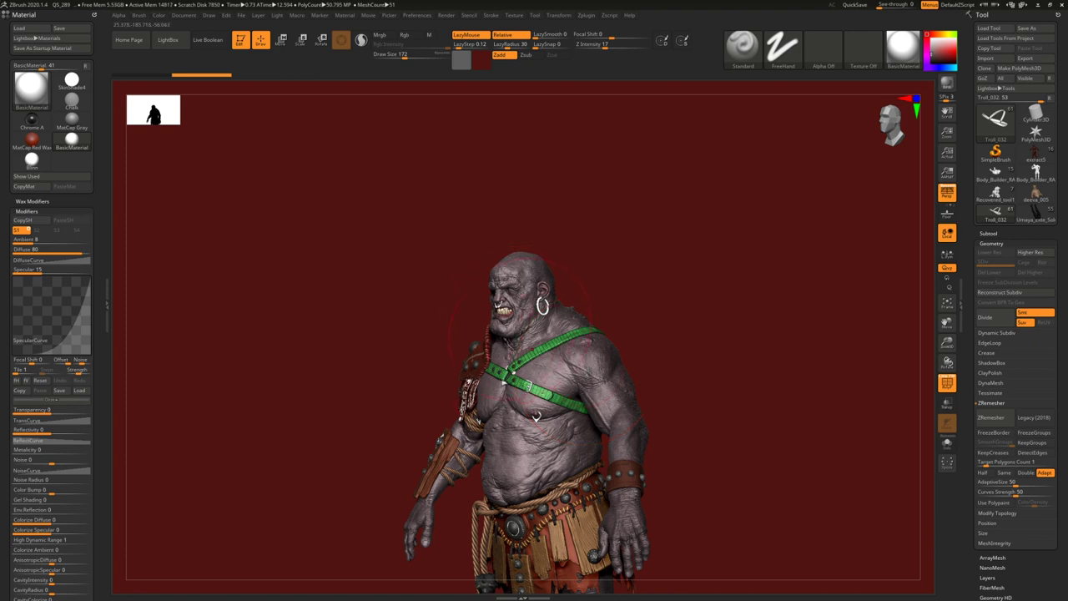
{"action": "left_click_drag", "start_coordinate": [325, 350], "coordinate": [395, 361]}
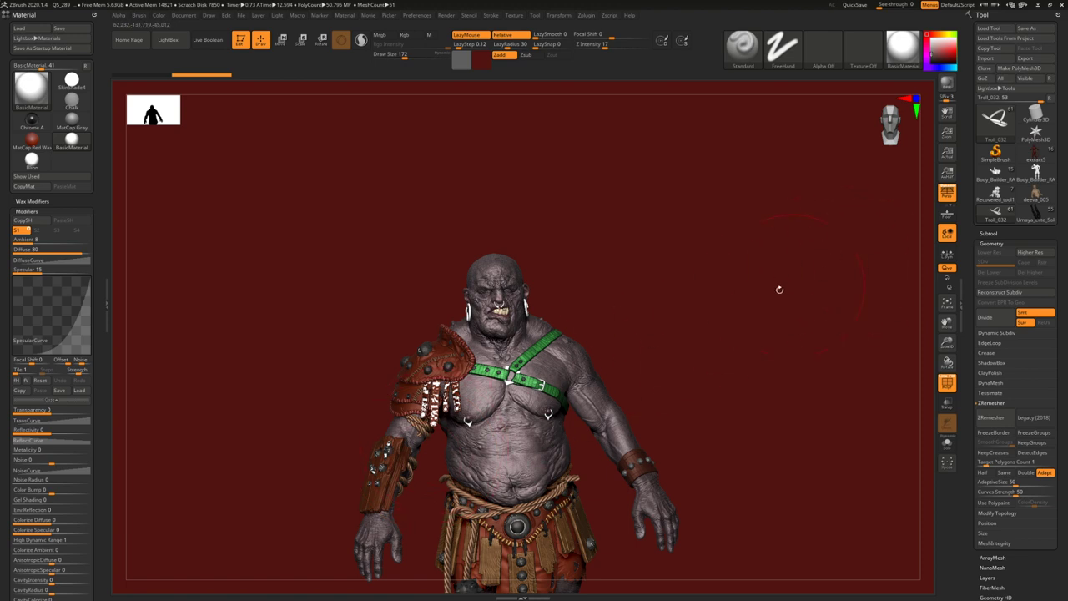
{"action": "right_click_drag", "start_coordinate": [586, 329], "coordinate": [565, 357], "text": "alt"}
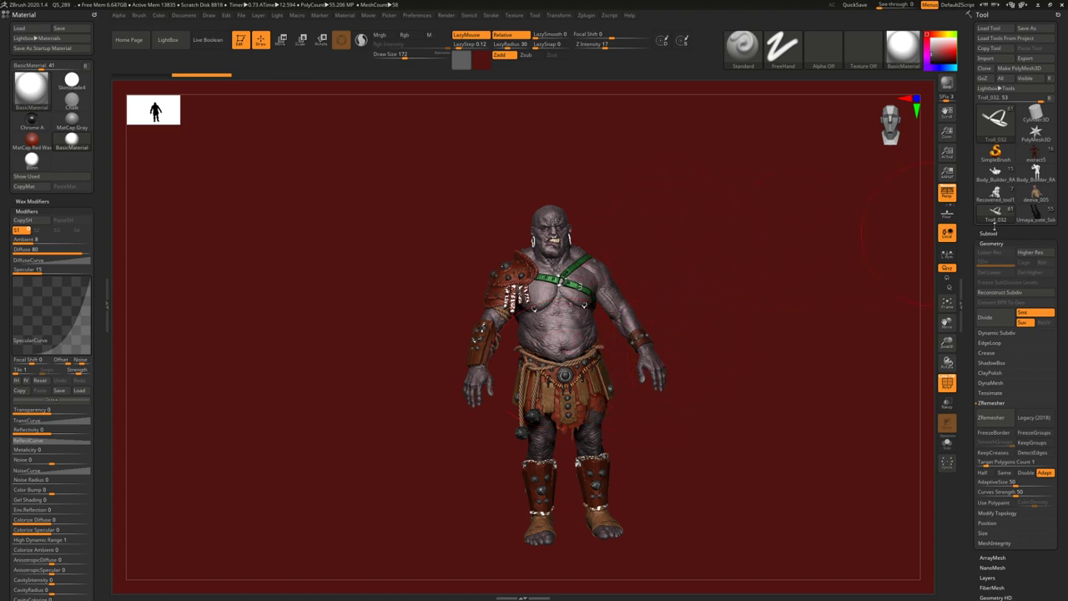
- Switch to the Umaya_Elite_Soldiers tool and review the armoured soldier's upper body from the front
{"action": "left_click", "coordinate": [1036, 215]}
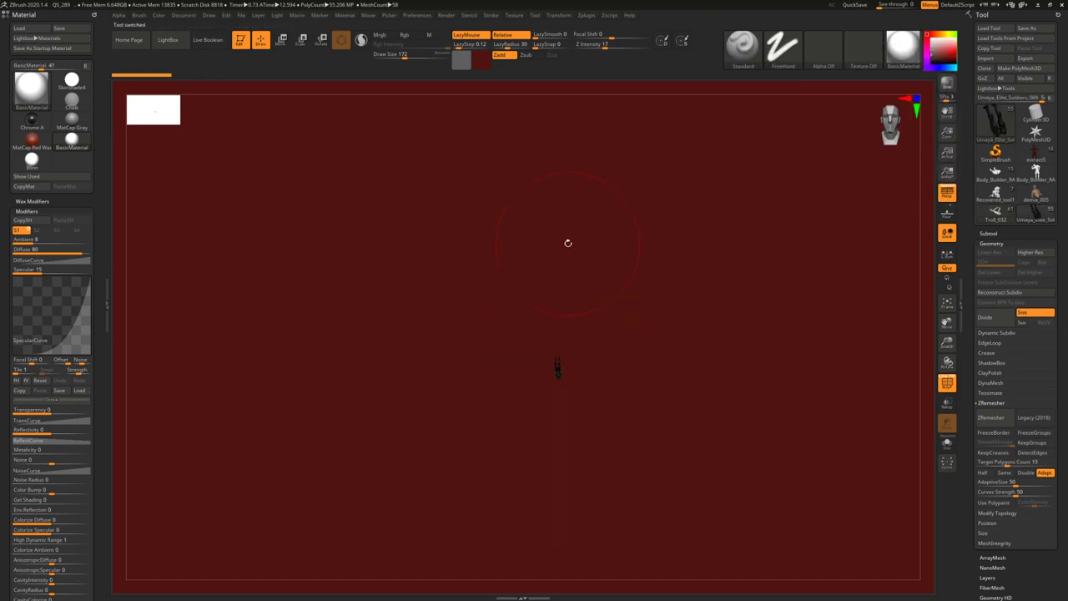
{"action": "left_click_drag", "start_coordinate": [589, 272], "coordinate": [596, 362]}
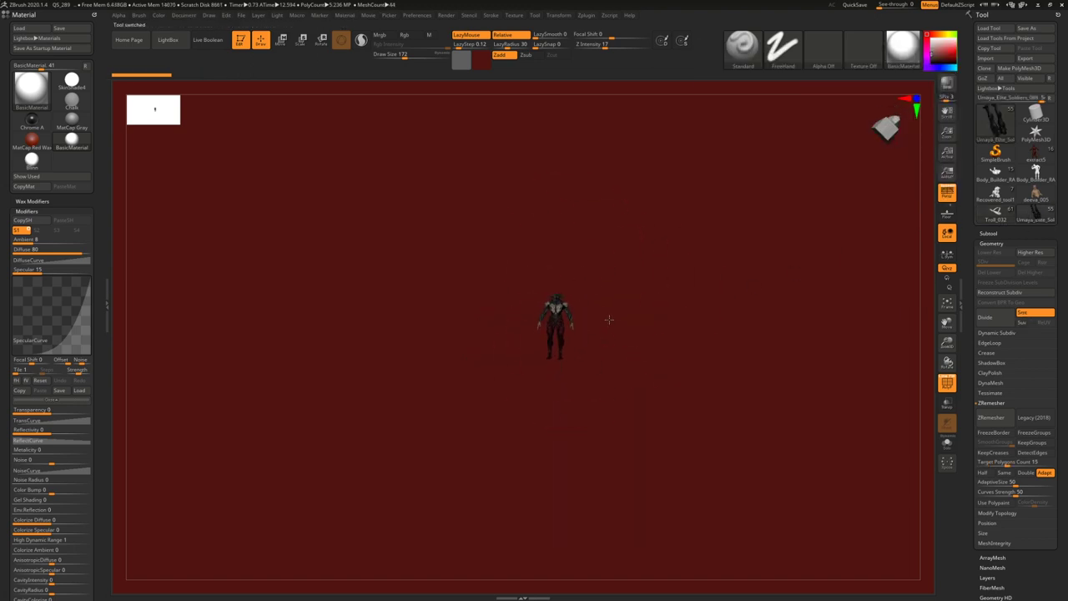
{"action": "key", "text": "f"}
{"action": "right_click_drag", "start_coordinate": [590, 269], "coordinate": [543, 381], "text": "ctrl"}
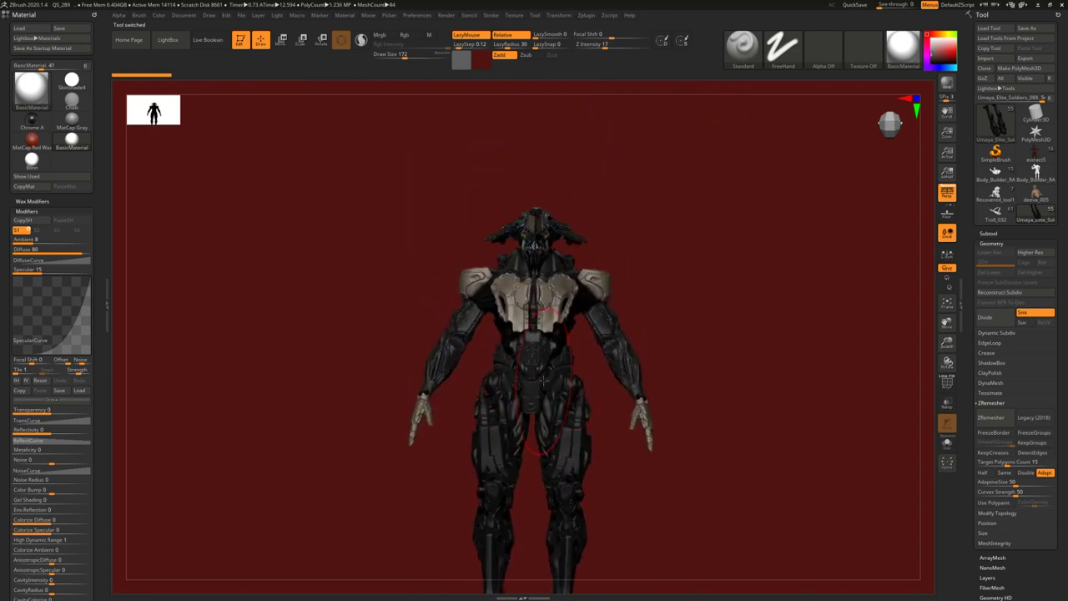
{"action": "mouse_move", "coordinate": [543, 381]}
{"action": "right_mouse_down"}
{"action": "mouse_move", "coordinate": [576, 351]}
{"action": "mouse_move", "coordinate": [535, 384]}
{"action": "mouse_move", "coordinate": [523, 337]}
{"action": "mouse_move", "coordinate": [545, 315]}
{"action": "mouse_move", "coordinate": [511, 317]}
{"action": "mouse_move", "coordinate": [516, 277]}
{"action": "mouse_move", "coordinate": [534, 377]}
{"action": "right_mouse_up"}
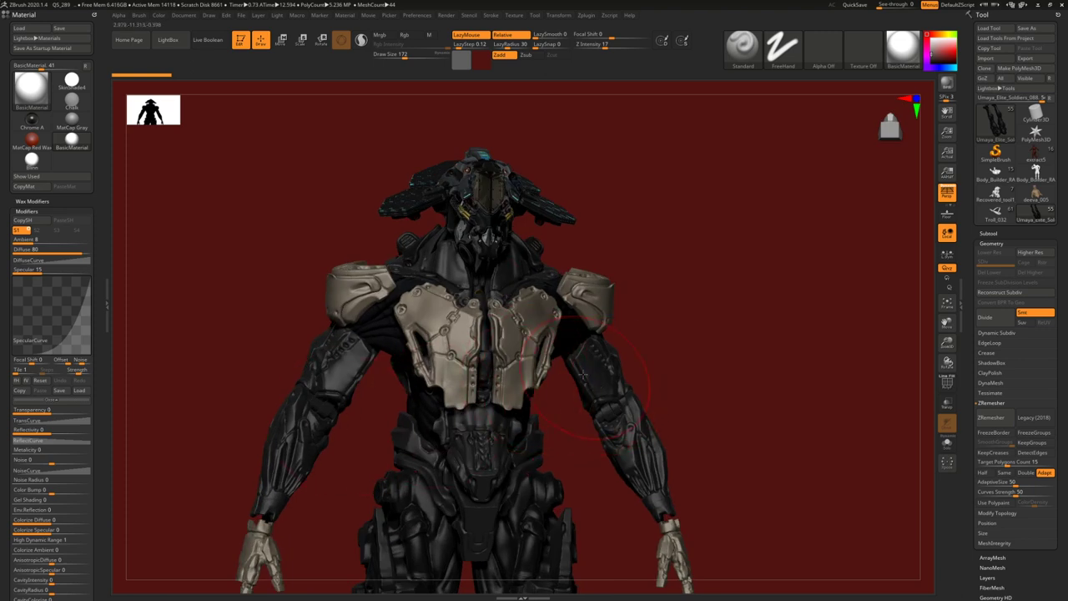
{"action": "right_click_drag", "start_coordinate": [558, 321], "coordinate": [557, 391], "text": "alt"}
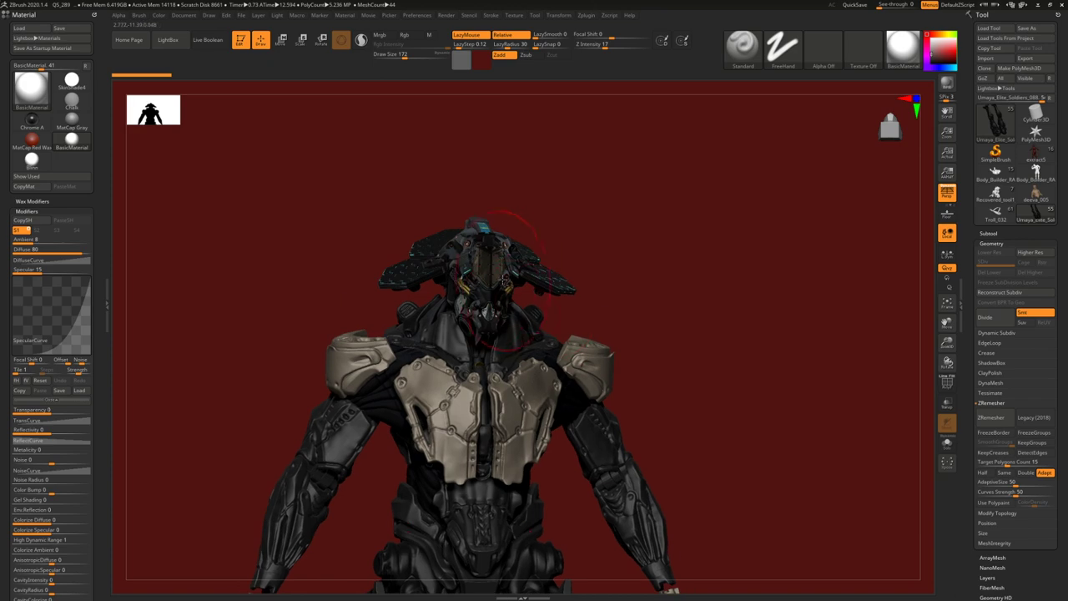
- Isolate the soldier's helmet piece and show its polyframe in a close three-quarter view
{"action": "left_click", "coordinate": [518, 238], "text": "alt"}
{"action": "key", "text": "alt+s"}
{"action": "right_click_drag", "start_coordinate": [515, 287], "coordinate": [450, 314], "text": "ctrl"}
{"action": "key", "text": "shift+f"}
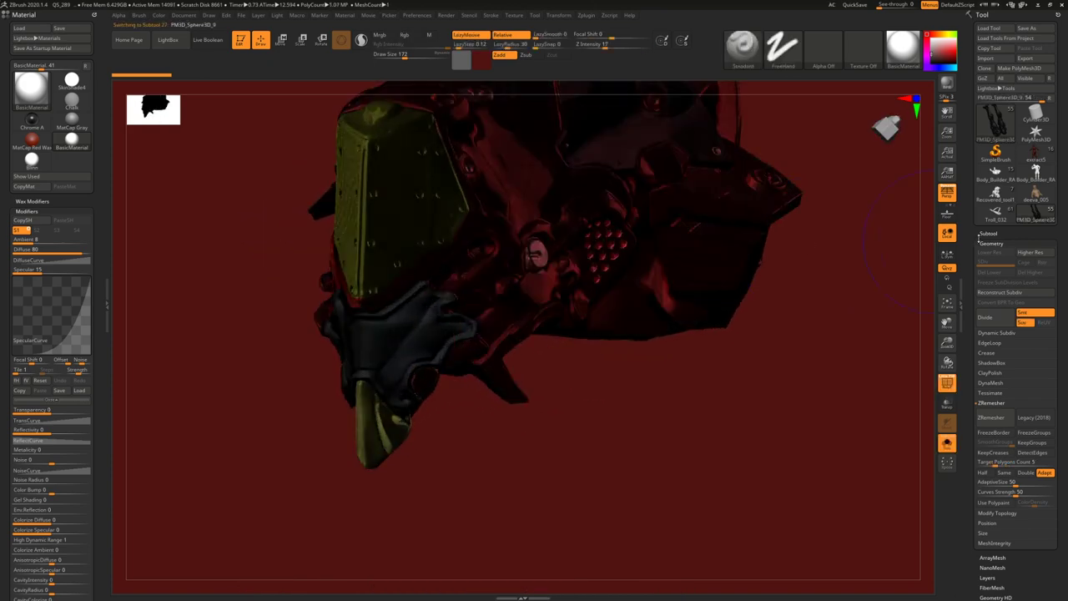
- Hide the polyframe, turn off polypaint on all subtools, and show the whole soldier in plain grey material
{"action": "left_click", "coordinate": [989, 234]}
{"action": "key", "text": "shift+f"}
{"action": "left_click", "coordinate": [1042, 251], "text": "shift"}
{"action": "right_click_drag", "start_coordinate": [524, 233], "coordinate": [552, 265], "text": "ctrl"}
{"action": "right_click_drag", "start_coordinate": [504, 349], "coordinate": [625, 334], "text": "ctrl"}
{"action": "key", "text": "alt+s"}
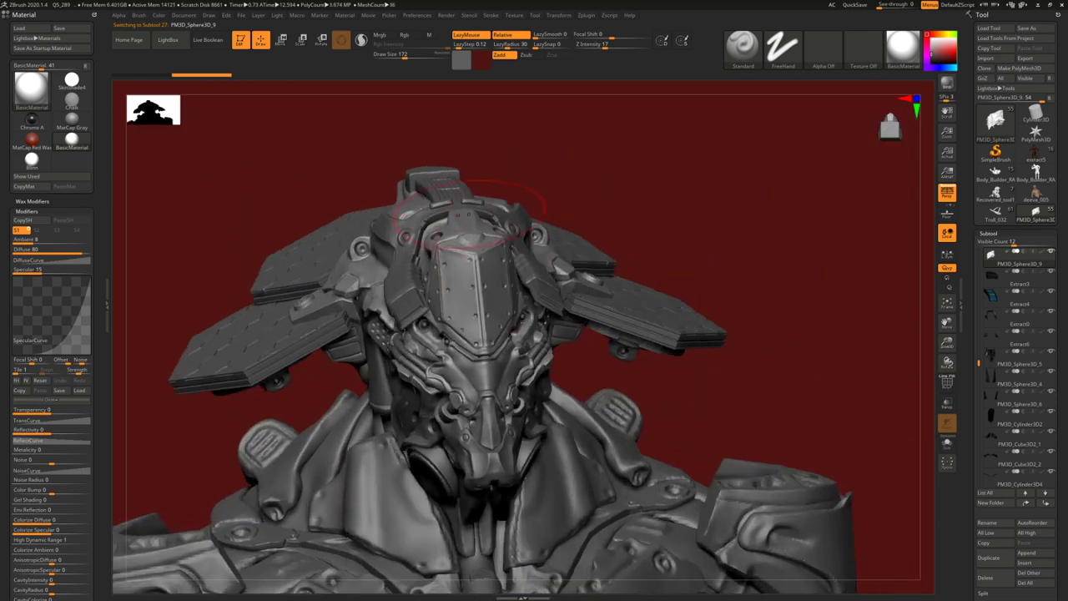
- Examine the soldier's head, collar and chest shapes up close and from a three-quarter angle
{"action": "right_click_drag", "start_coordinate": [495, 333], "coordinate": [505, 277]}
{"action": "right_click_drag", "start_coordinate": [508, 372], "coordinate": [539, 300], "text": "alt"}
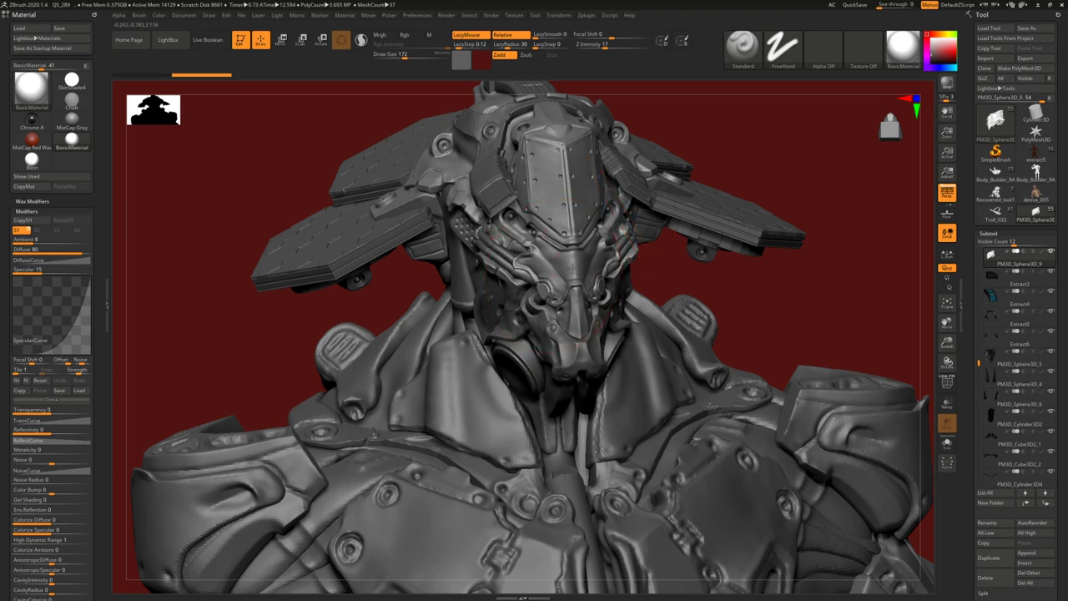
{"action": "right_click_drag", "start_coordinate": [573, 267], "coordinate": [734, 279]}
{"action": "right_click_drag", "start_coordinate": [531, 343], "coordinate": [531, 275], "text": "ctrl"}
{"action": "right_click_drag", "start_coordinate": [618, 392], "coordinate": [526, 399]}
- Hide the soldier's chest armour plate and show the full figure from the front
{"action": "left_click", "coordinate": [526, 399], "text": "alt"}
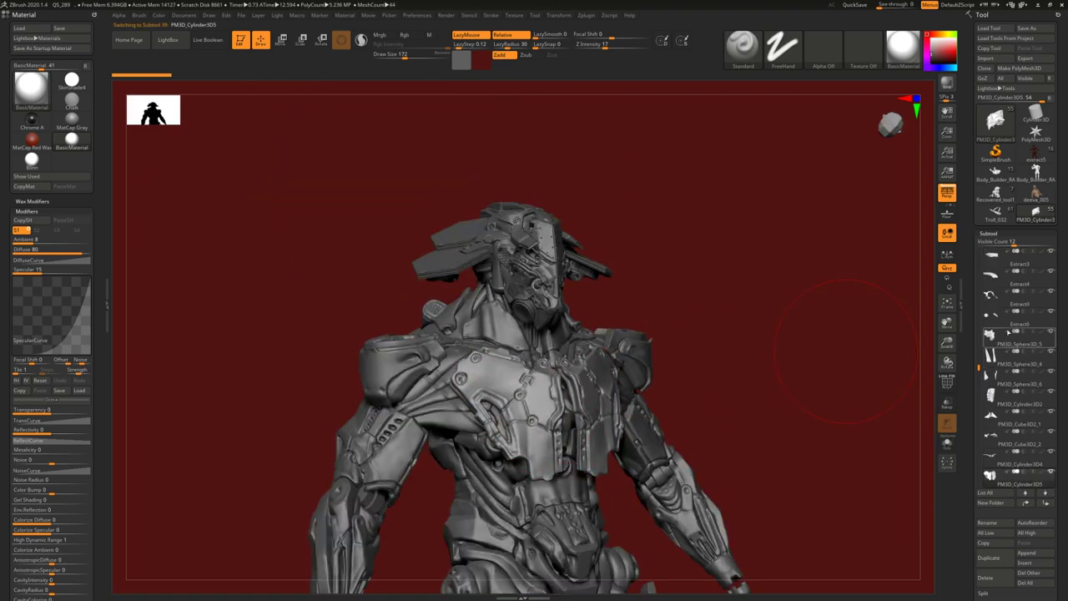
{"action": "left_click", "coordinate": [993, 445]}
{"action": "right_click_drag", "start_coordinate": [684, 389], "coordinate": [552, 330], "text": "ctrl"}
{"action": "mouse_move", "coordinate": [477, 310]}
{"action": "right_mouse_down"}
{"action": "mouse_move", "coordinate": [552, 360]}
{"action": "mouse_move", "coordinate": [492, 380]}
{"action": "mouse_move", "coordinate": [473, 402]}
{"action": "mouse_move", "coordinate": [547, 398]}
{"action": "mouse_move", "coordinate": [523, 382]}
{"action": "right_mouse_up"}
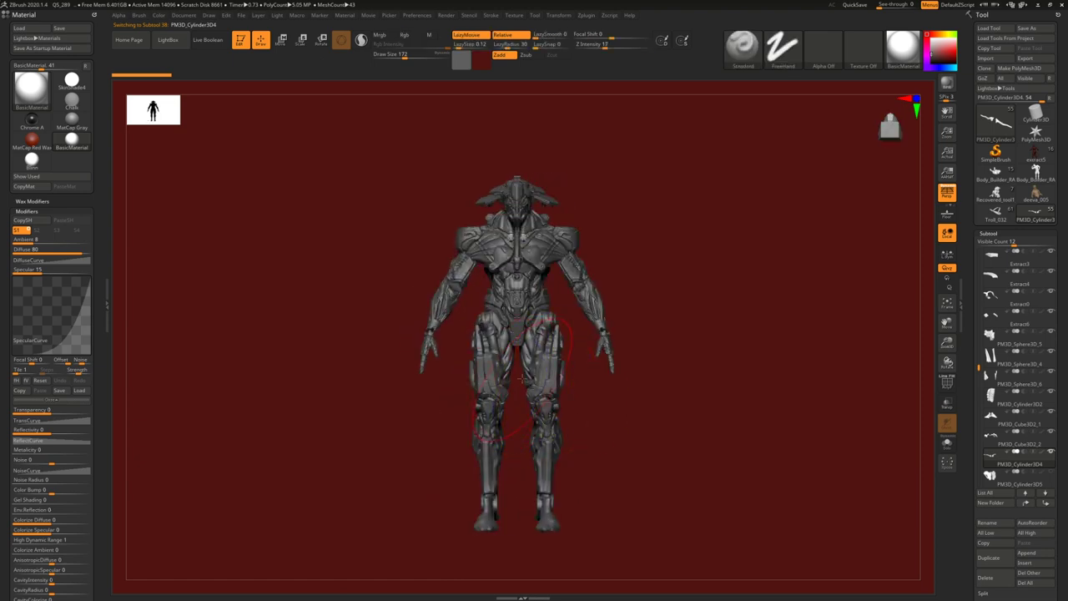
- Review the soldier's torso and limb forms without the chest plate from front and three-quarter views
{"action": "right_click_drag", "start_coordinate": [560, 381], "coordinate": [616, 439], "text": "alt"}
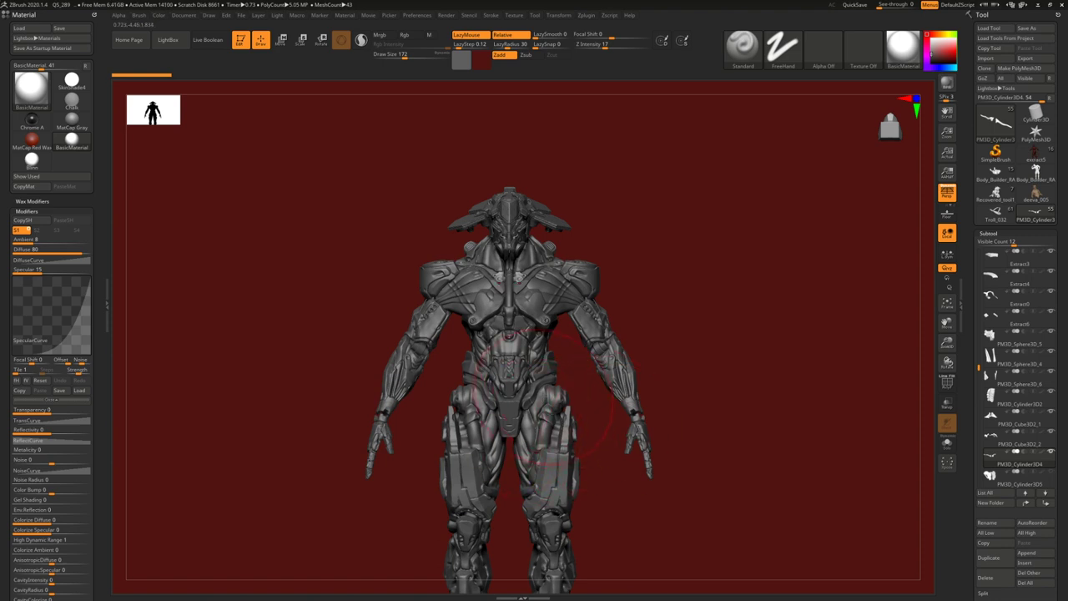
{"action": "mouse_move", "coordinate": [519, 373]}
{"action": "right_mouse_down"}
{"action": "mouse_move", "coordinate": [557, 384]}
{"action": "mouse_move", "coordinate": [511, 359]}
{"action": "right_mouse_up"}
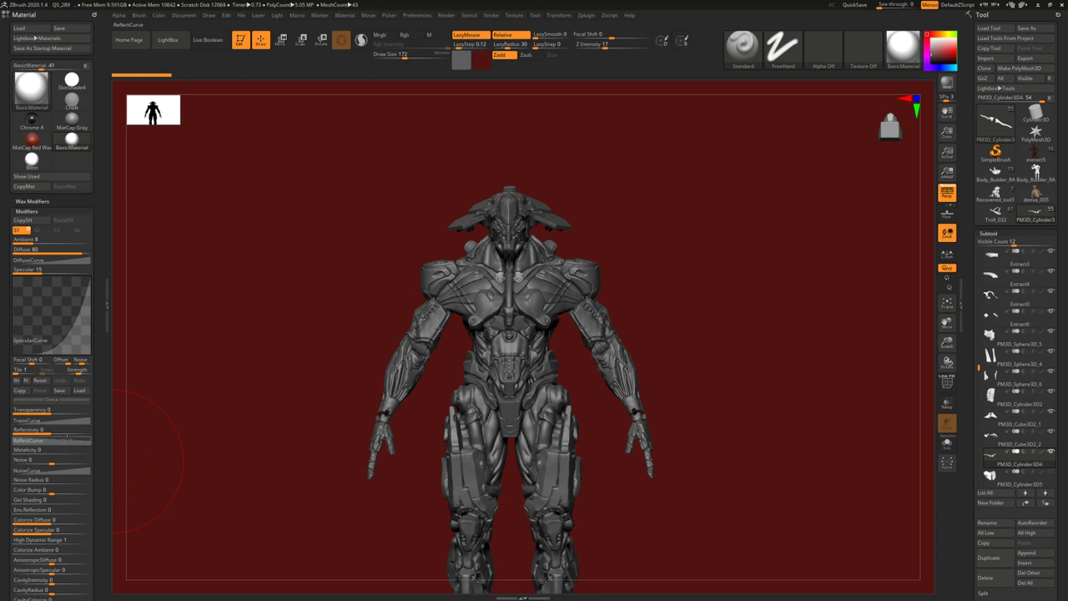
{"action": "left_click_drag", "start_coordinate": [320, 308], "coordinate": [332, 307]}
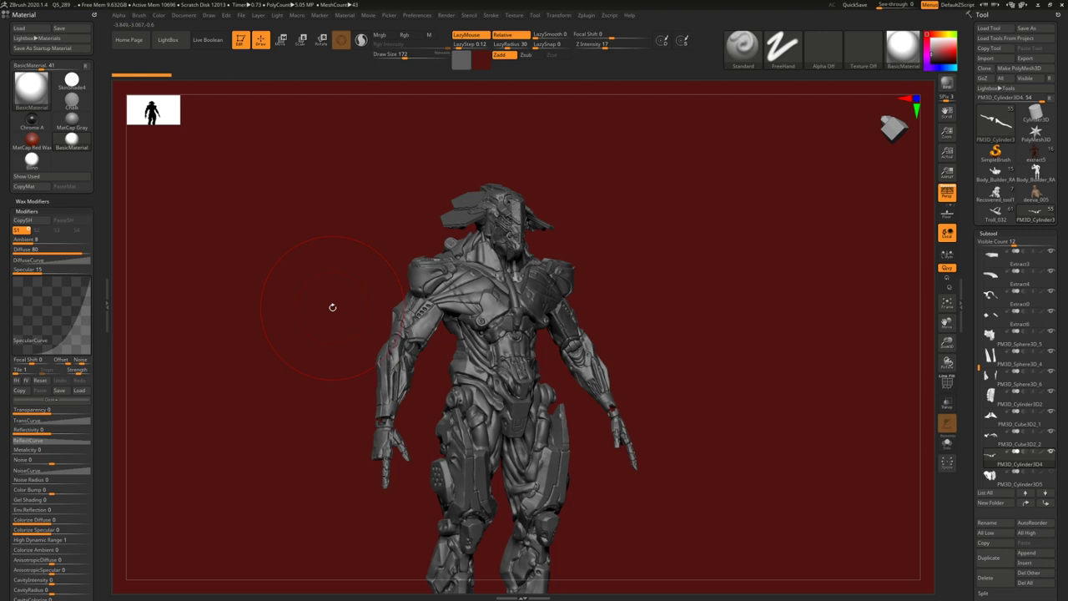
- Switch back to the troll tool Troll_032 and frame the dressed troll from the front
{"action": "left_click", "coordinate": [1035, 159]}
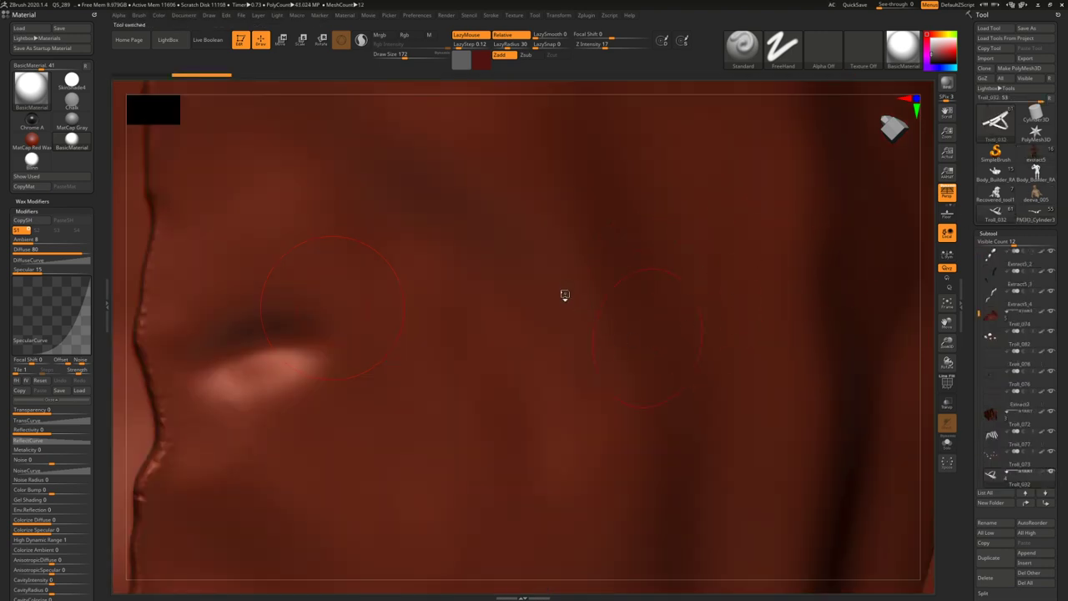
{"action": "key", "text": "f"}
{"action": "mouse_move", "coordinate": [565, 295]}
{"action": "right_mouse_down"}
{"action": "mouse_move", "coordinate": [573, 133]}
{"action": "mouse_move", "coordinate": [572, 308]}
{"action": "right_mouse_up"}
- Isolate the troll's bare body from its clothing and armour and turn it to a three-quarter view
{"action": "left_click", "coordinate": [564, 335], "text": "alt"}
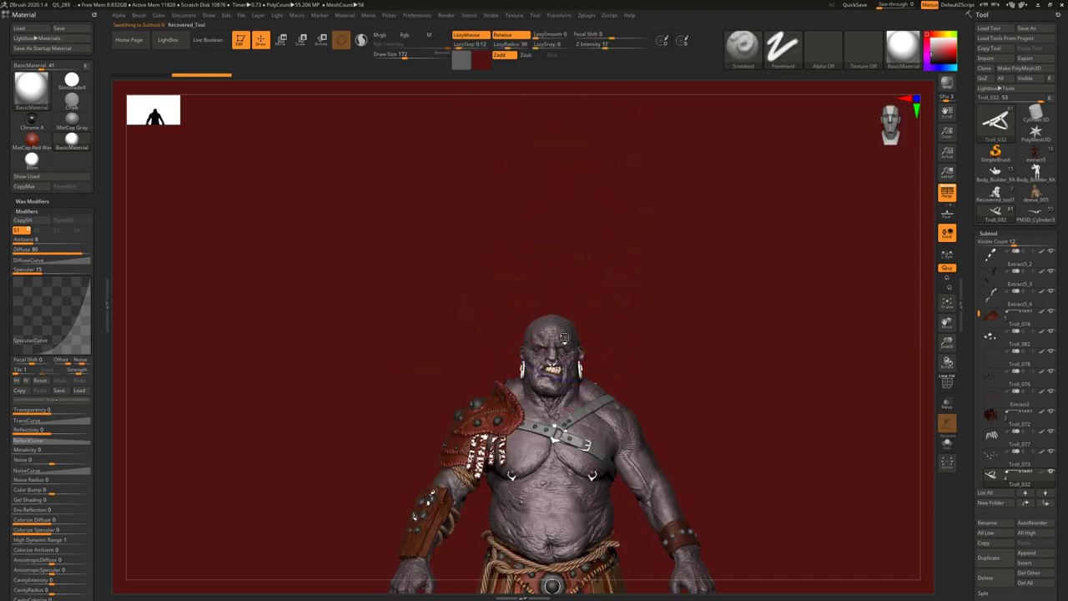
{"action": "key", "text": "shift+s"}
{"action": "right_click_drag", "start_coordinate": [575, 432], "coordinate": [571, 341], "text": "alt"}
{"action": "key", "text": "shift+s"}
{"action": "right_click_drag", "start_coordinate": [504, 355], "coordinate": [438, 350]}
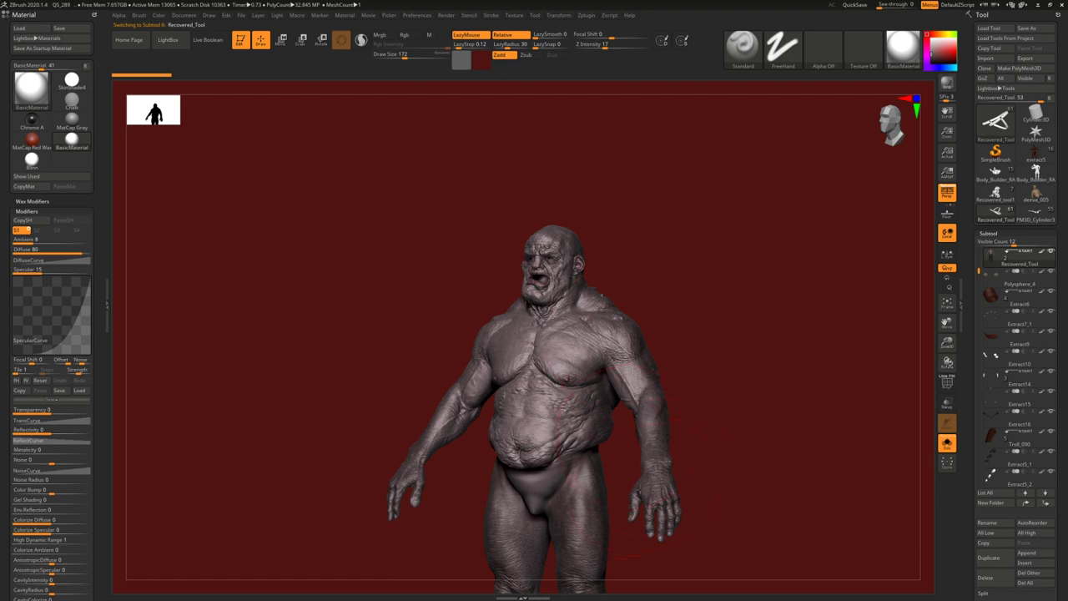
- Examine the isolated troll body's torso, legs and feet from different angles
{"action": "right_click_drag", "start_coordinate": [680, 510], "coordinate": [645, 430], "text": "alt"}
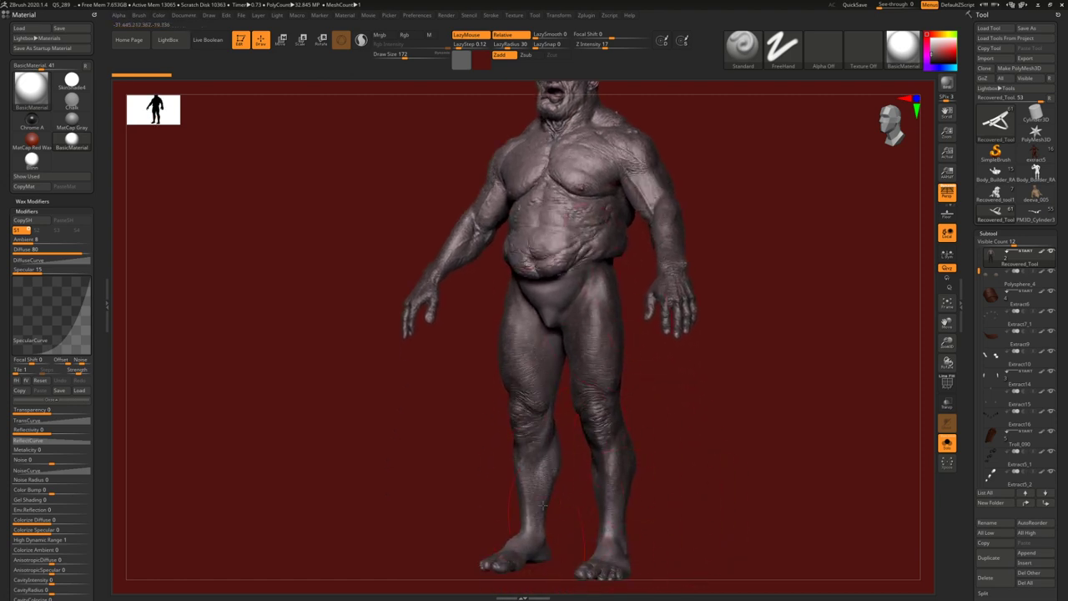
{"action": "right_click_drag", "start_coordinate": [548, 367], "coordinate": [523, 509], "text": "alt"}
{"action": "right_click_drag", "start_coordinate": [493, 417], "coordinate": [572, 409]}
{"action": "right_click_drag", "start_coordinate": [408, 548], "coordinate": [424, 401], "text": "alt"}
{"action": "mouse_move", "coordinate": [518, 346]}
{"action": "right_mouse_down", "text": "alt"}
{"action": "mouse_move", "coordinate": [507, 475]}
{"action": "mouse_move", "coordinate": [473, 459]}
{"action": "mouse_move", "coordinate": [472, 361]}
{"action": "mouse_move", "coordinate": [561, 367]}
{"action": "mouse_move", "coordinate": [523, 365]}
{"action": "mouse_move", "coordinate": [543, 352]}
{"action": "mouse_move", "coordinate": [513, 301]}
{"action": "mouse_move", "coordinate": [524, 341]}
{"action": "right_mouse_up", "text": "alt"}
- Select the wooden planks of the troll's skirt and isolate them
{"action": "left_click", "coordinate": [474, 462], "text": "alt"}
{"action": "key", "text": "alt+s"}
{"action": "left_click", "coordinate": [503, 368], "text": "alt"}
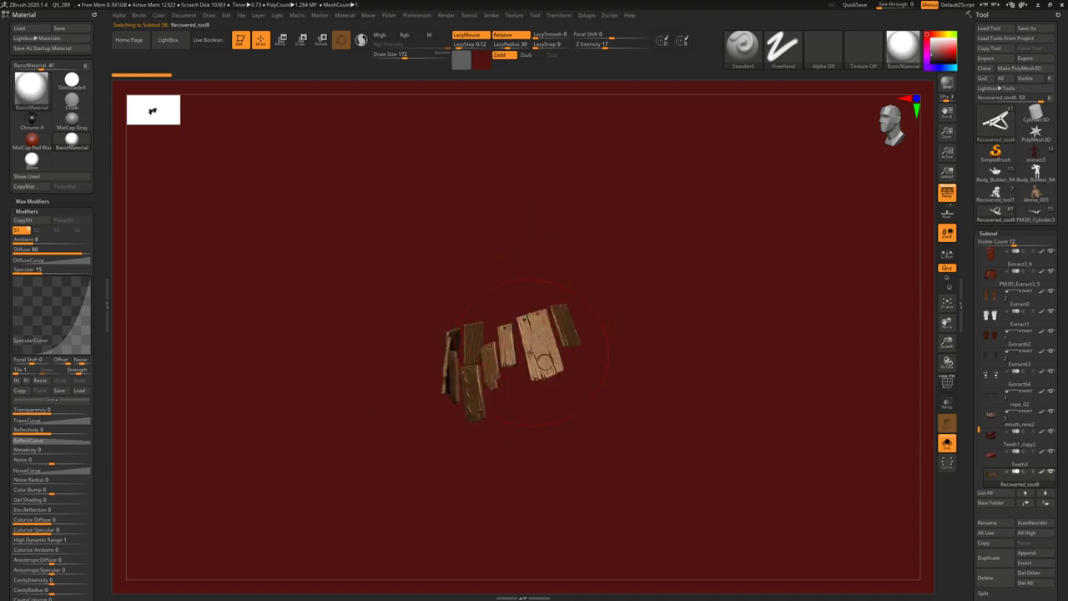
- Bring back the full troll, then select its shoulder armour and briefly isolate it
{"action": "key", "text": "shift+s"}
{"action": "right_click_drag", "start_coordinate": [351, 138], "coordinate": [418, 234], "text": "alt"}
{"action": "right_click_drag", "start_coordinate": [418, 233], "coordinate": [492, 255]}
{"action": "left_click", "coordinate": [484, 256], "text": "alt"}
{"action": "key", "text": "shift+s"}
{"action": "key", "text": "shift+s"}
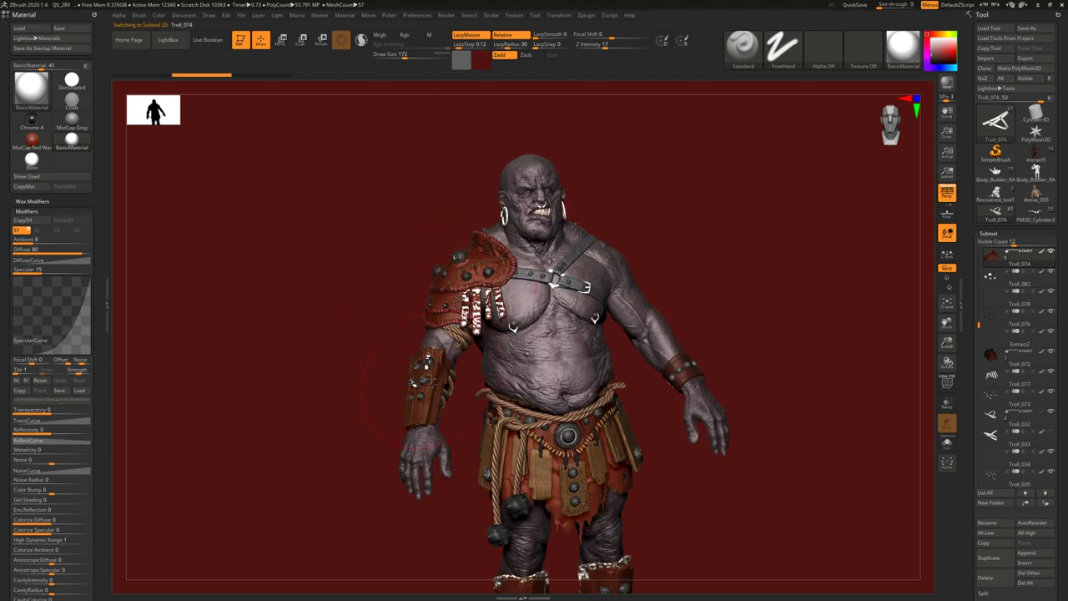
- Select the wooden forearm guard and its rope wraps, isolate the ropes, and restore the full troll
{"action": "left_click", "coordinate": [436, 379], "text": "alt"}
{"action": "right_click_drag", "start_coordinate": [436, 379], "coordinate": [473, 368]}
{"action": "right_click_drag", "start_coordinate": [473, 367], "coordinate": [476, 410], "text": "ctrl"}
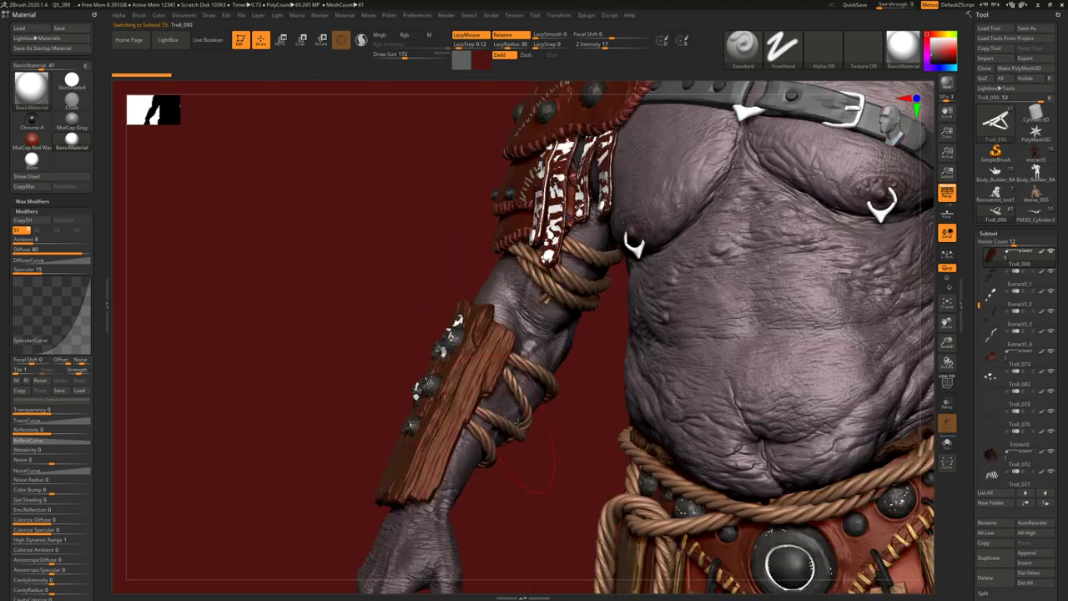
{"action": "left_click", "coordinate": [532, 398], "text": "alt"}
{"action": "key", "text": "alt+s"}
{"action": "right_click_drag", "start_coordinate": [567, 405], "coordinate": [470, 300], "text": "alt"}
{"action": "key", "text": "alt+s"}
{"action": "right_click_drag", "start_coordinate": [533, 427], "coordinate": [495, 339], "text": "alt"}
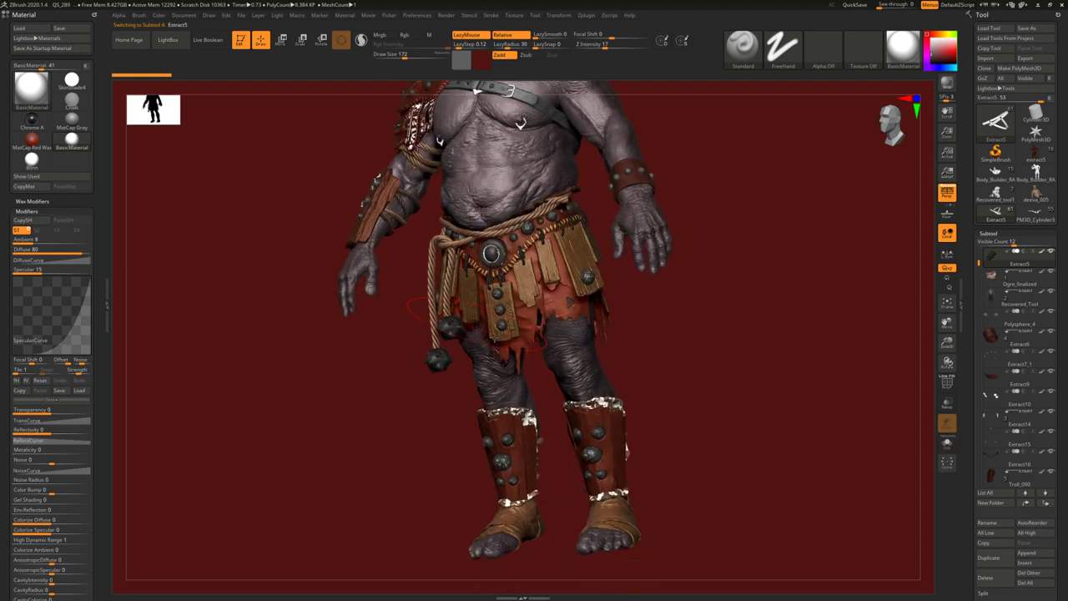
- Select the troll's foot wraps, isolate them briefly, and return to a front view of the whole figure
{"action": "left_click", "coordinate": [480, 431], "text": "alt"}
{"action": "right_click_drag", "start_coordinate": [480, 431], "coordinate": [549, 352], "text": "alt"}
{"action": "left_click", "coordinate": [482, 422], "text": "alt"}
{"action": "left_click", "coordinate": [492, 413], "text": "alt"}
{"action": "key", "text": "alt+s"}
{"action": "key", "text": "alt+s"}
{"action": "mouse_move", "coordinate": [517, 384]}
{"action": "right_mouse_down"}
{"action": "mouse_move", "coordinate": [581, 378]}
{"action": "mouse_move", "coordinate": [578, 314]}
{"action": "right_mouse_up"}
{"action": "right_click_drag", "start_coordinate": [384, 85], "coordinate": [385, 334], "text": "alt"}
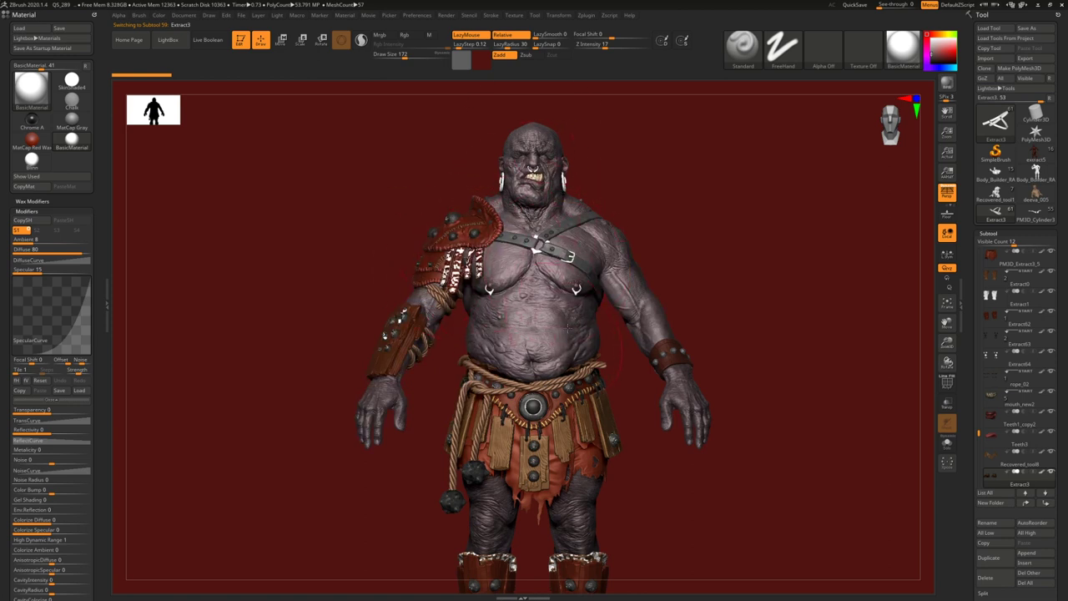
- Turn the dressed troll to the side and back to the front to review its armour
{"action": "right_click_drag", "start_coordinate": [551, 392], "coordinate": [524, 341], "text": "alt"}
{"action": "left_click_drag", "start_coordinate": [796, 251], "coordinate": [646, 270]}
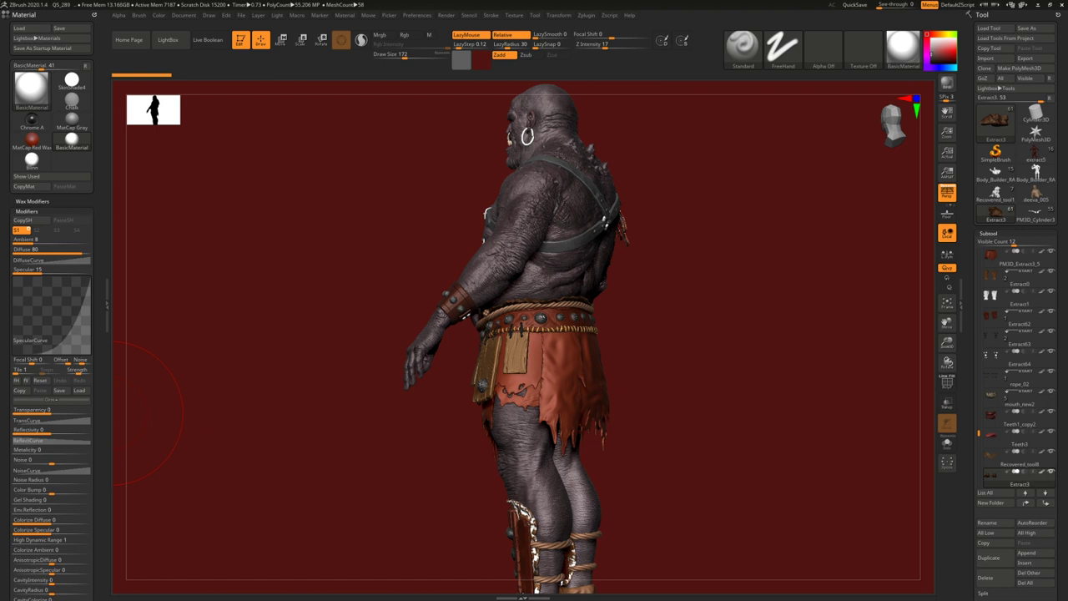
{"action": "left_click_drag", "start_coordinate": [300, 333], "coordinate": [635, 379]}
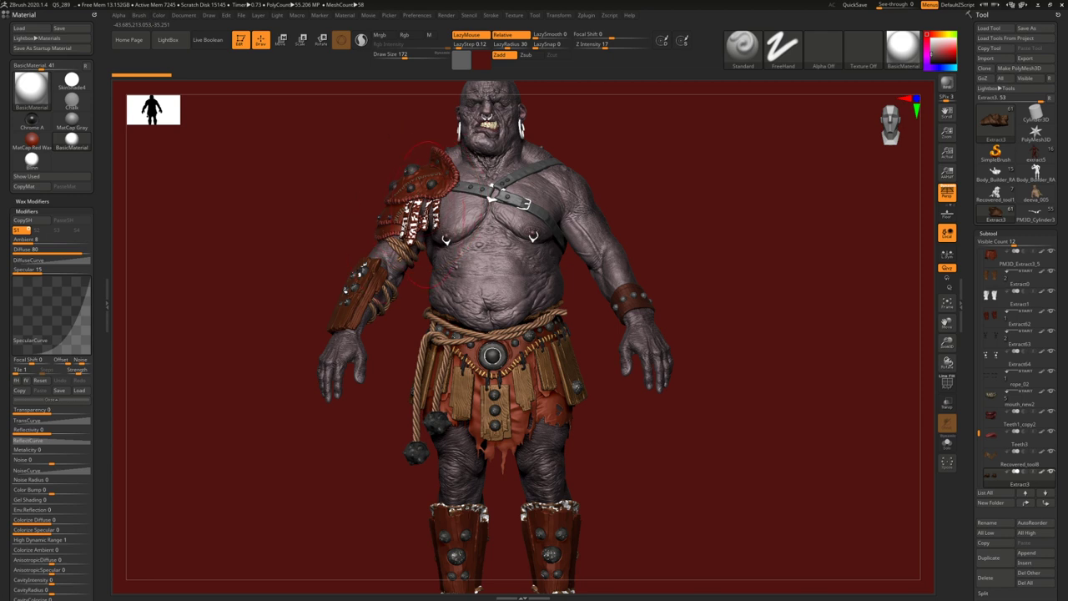
- Isolate the troll's metal belt studs and display their polygroup wireframe
{"action": "left_click", "coordinate": [491, 358], "text": "alt"}
{"action": "right_click_drag", "start_coordinate": [491, 357], "coordinate": [516, 452], "text": "ctrl"}
{"action": "left_click", "coordinate": [509, 370], "text": "alt"}
{"action": "key", "text": "shift+f"}
{"action": "right_click_drag", "start_coordinate": [467, 376], "coordinate": [455, 321]}
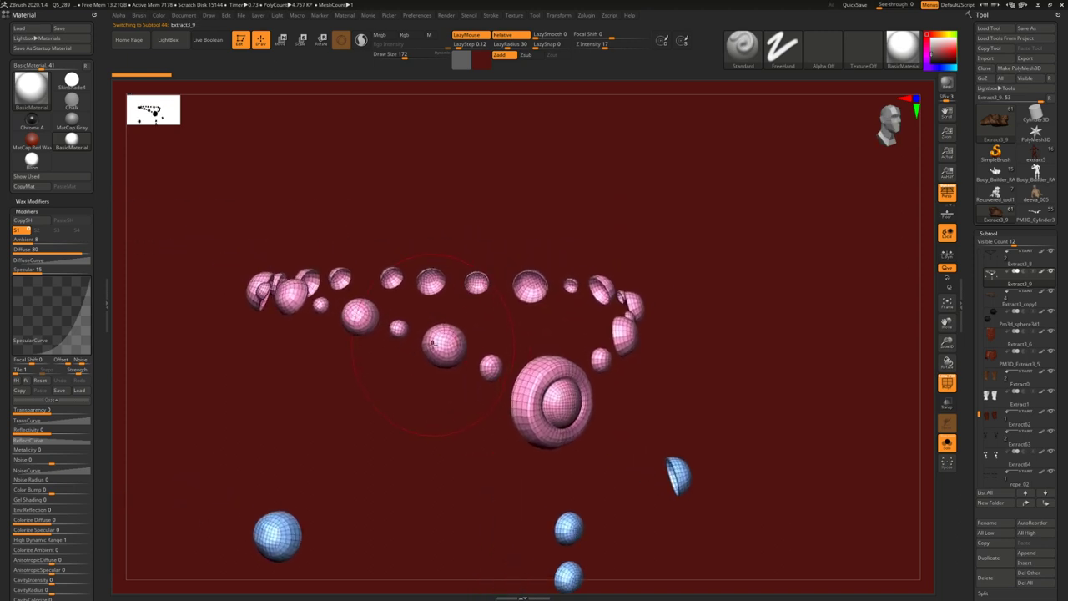
- Examine the topology of the belt's large central stud and the smaller half-spheres around it
{"action": "right_click_drag", "start_coordinate": [377, 382], "coordinate": [456, 358]}
{"action": "left_click_drag", "start_coordinate": [455, 358], "coordinate": [501, 310]}
{"action": "mouse_move", "coordinate": [495, 309]}
{"action": "right_mouse_down", "text": "alt"}
{"action": "mouse_move", "coordinate": [497, 328]}
{"action": "mouse_move", "coordinate": [501, 320]}
{"action": "right_mouse_up", "text": "alt"}
{"action": "right_click_drag", "start_coordinate": [595, 461], "coordinate": [492, 377], "text": "alt"}
{"action": "left_click_drag", "start_coordinate": [488, 373], "coordinate": [522, 333]}
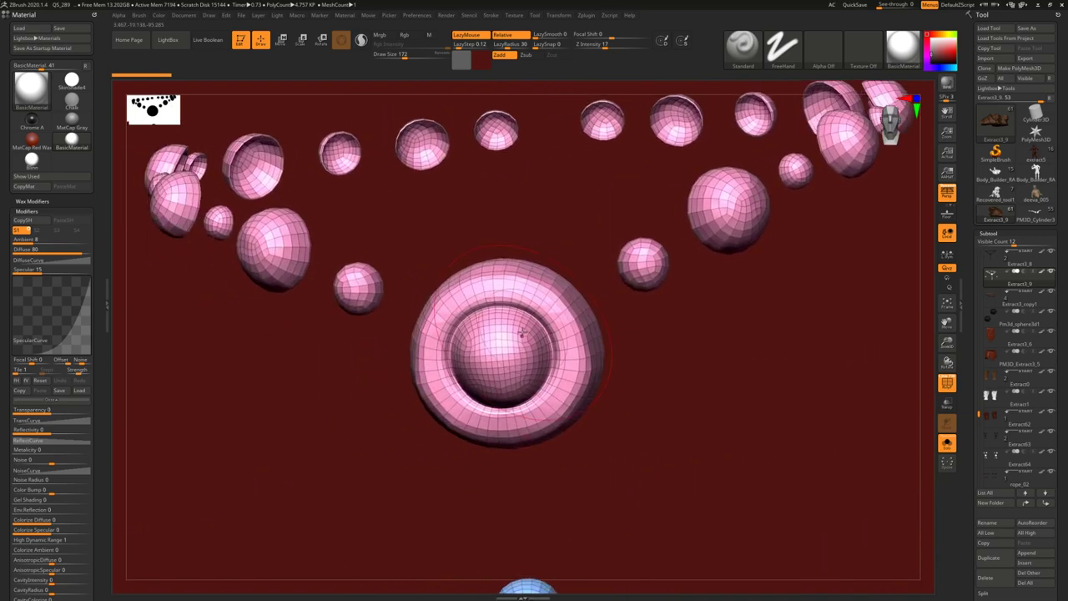
- Activate the ZModeler brush at the central stud and toggle the stud subtool's polypaint
{"action": "right_click_drag", "start_coordinate": [458, 318], "coordinate": [491, 359], "text": "ctrl"}
{"action": "key", "text": "b"}
{"action": "key", "text": "z"}
{"action": "key", "text": "m"}
{"action": "mouse_move", "coordinate": [423, 408]}
{"action": "right_mouse_down"}
{"action": "mouse_move", "coordinate": [465, 393]}
{"action": "mouse_move", "coordinate": [438, 374]}
{"action": "right_mouse_up"}
{"action": "right_click_drag", "start_coordinate": [438, 374], "coordinate": [451, 387], "text": "ctrl"}
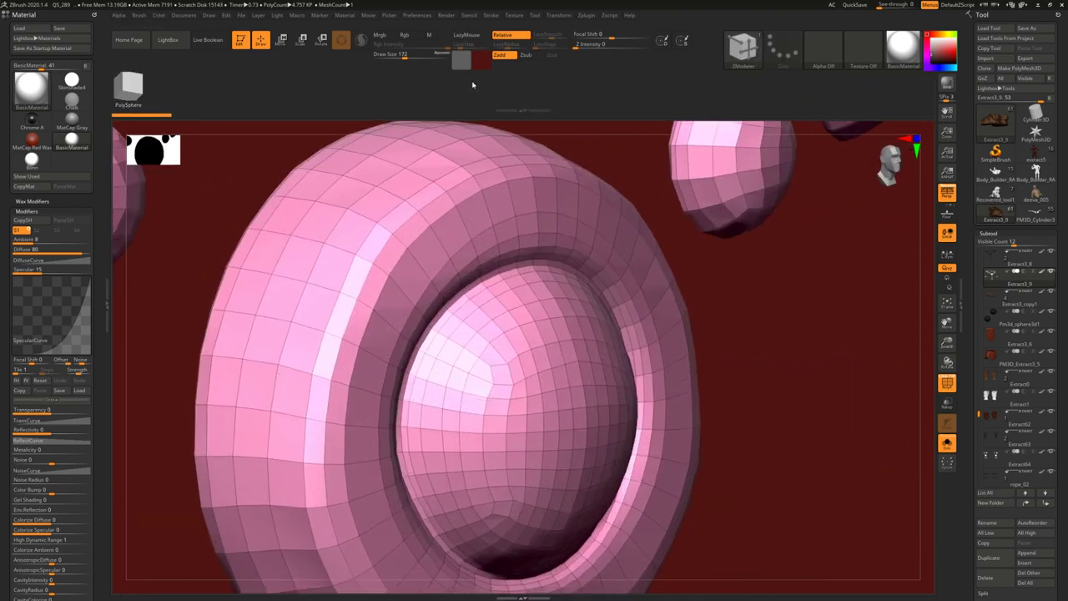
{"action": "key", "text": "v"}
{"action": "key", "text": "v"}
{"action": "right_click_drag", "start_coordinate": [440, 308], "coordinate": [461, 218], "text": "alt"}
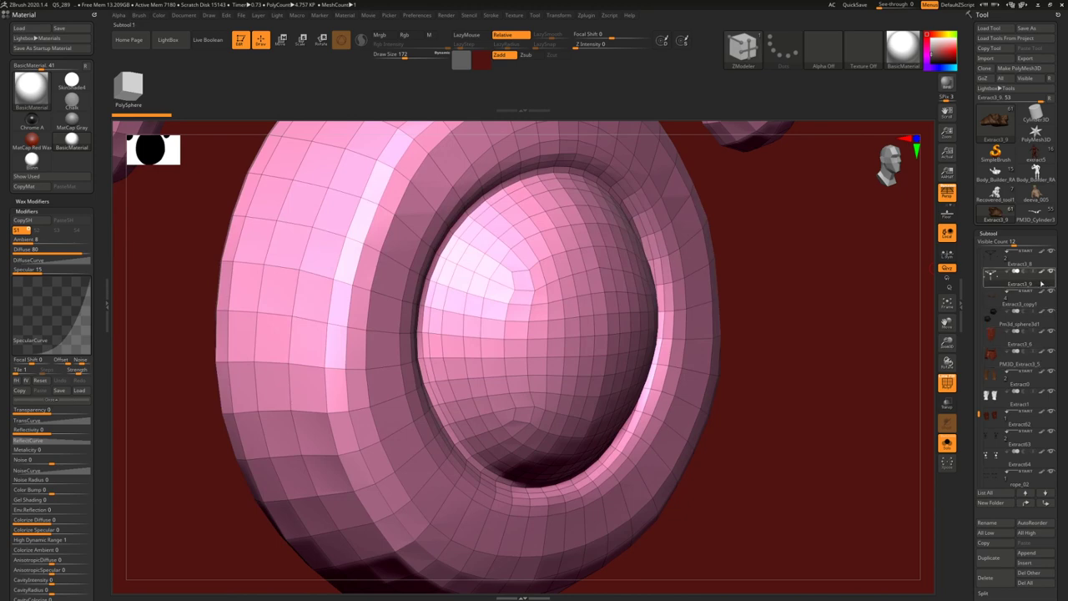
{"action": "left_click", "coordinate": [1043, 273]}
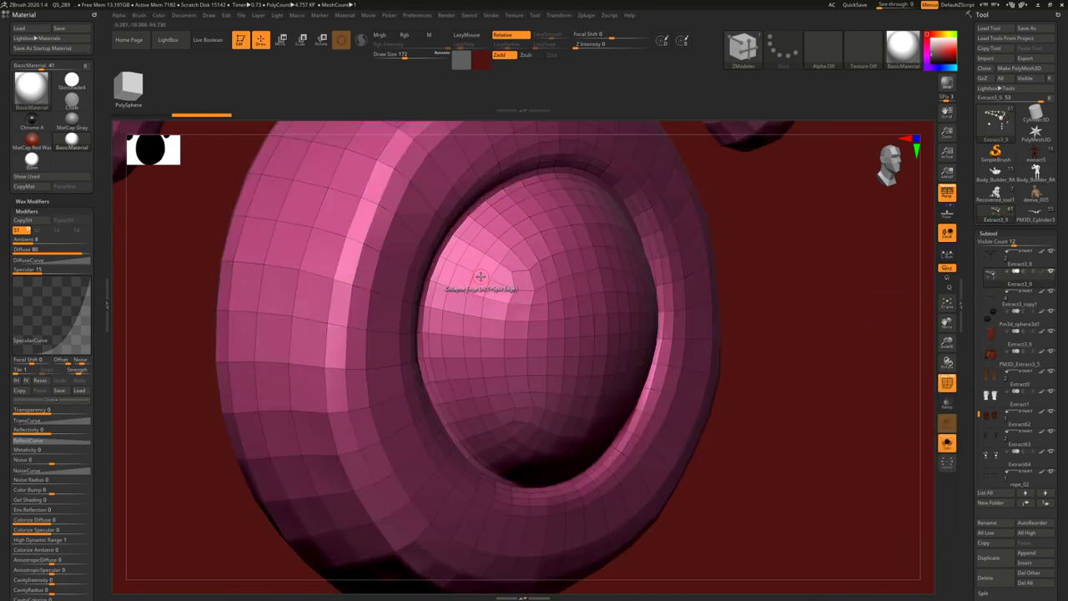
- Set the edge action Collapse to target PolyLoop and collapse polyloops on the central stud's dome
{"action": "key", "text": "space"}
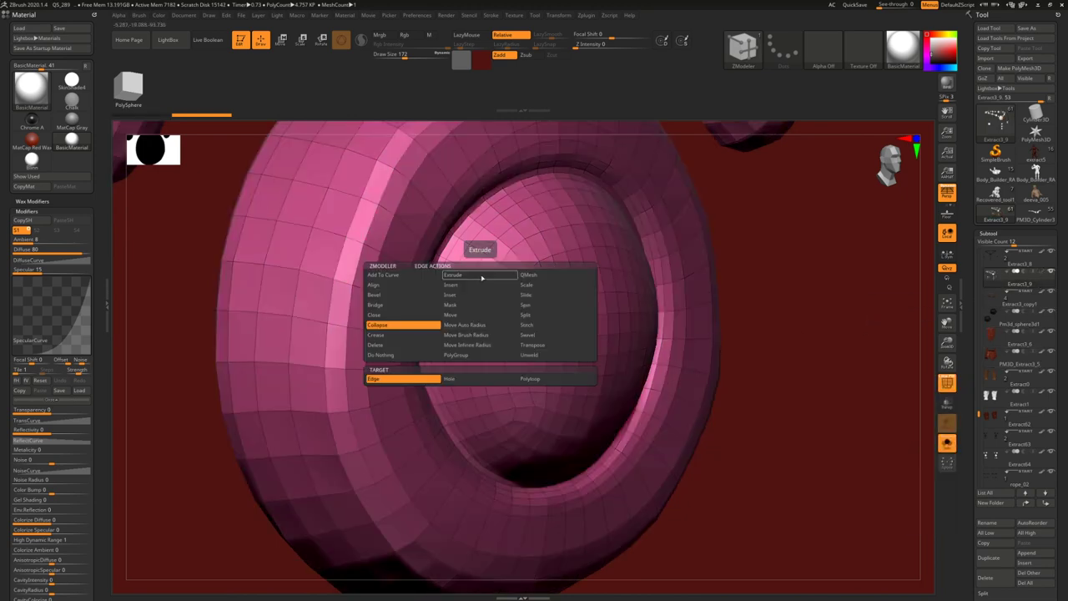
{"action": "left_click", "coordinate": [530, 378]}
{"action": "left_click", "coordinate": [431, 307]}
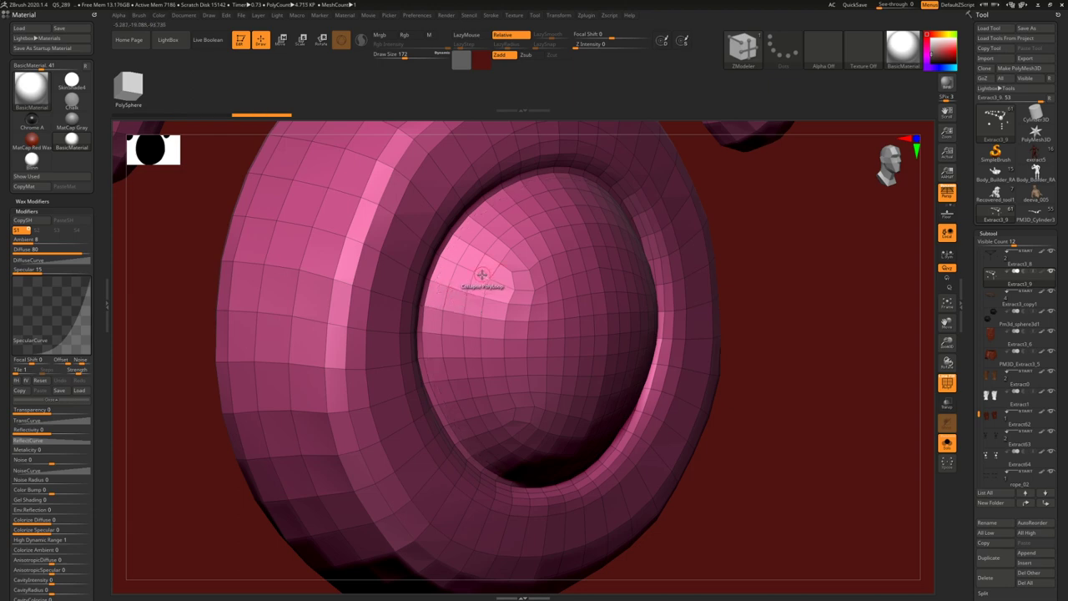
{"action": "key", "text": "ctrl+z"}
{"action": "key", "text": "ctrl+z"}
{"action": "key", "text": "ctrl+z"}
{"action": "key", "text": "ctrl+z"}
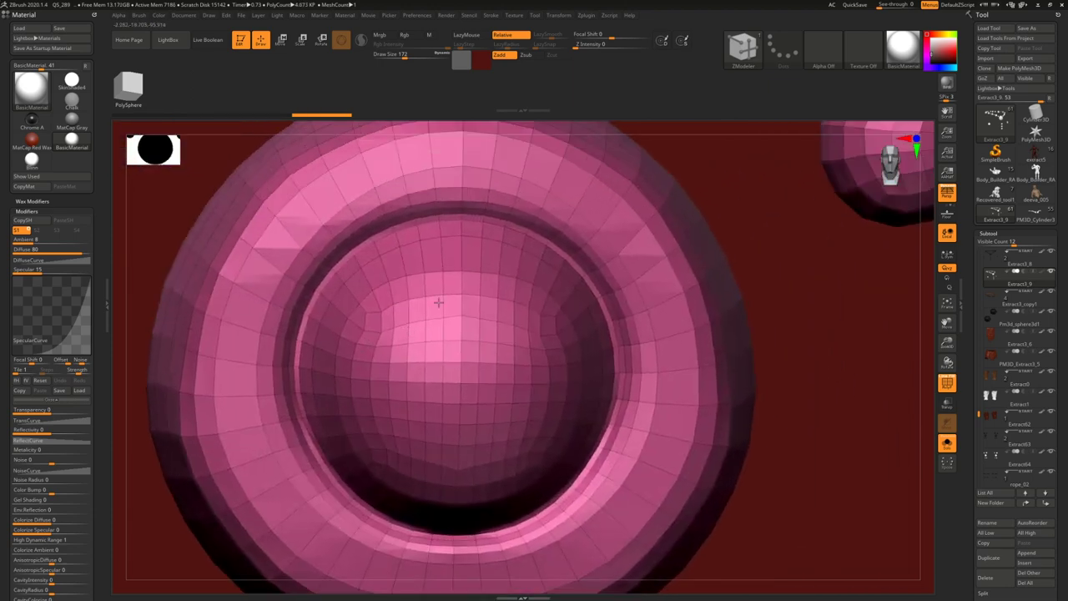
- Try Collapse on the stud's dome with the Edge and PolyLoop targets, and undo the extra collapses
{"action": "key", "text": "space"}
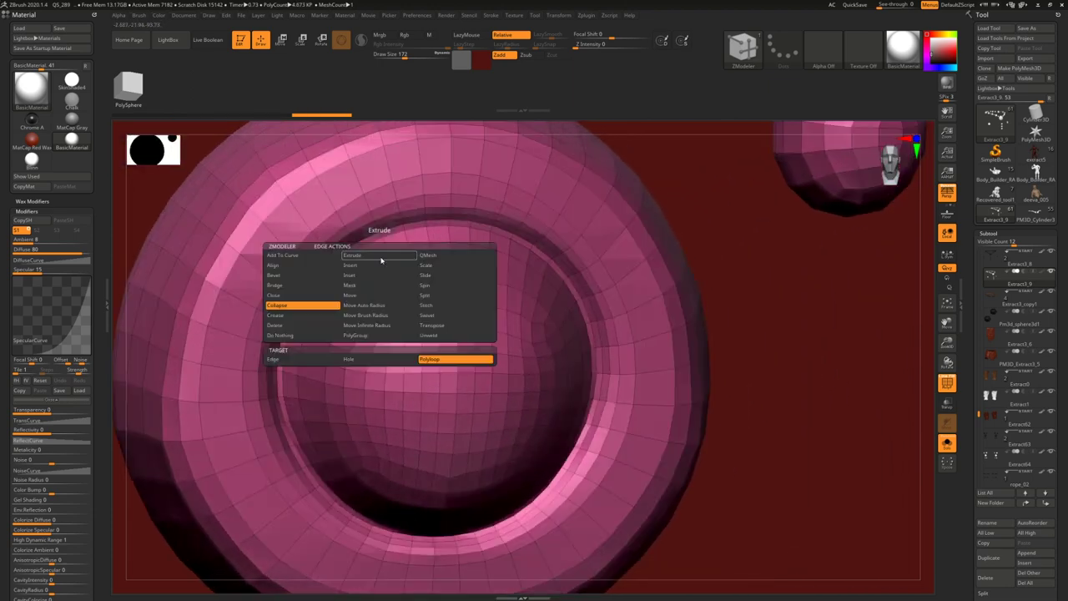
{"action": "left_click", "coordinate": [296, 364]}
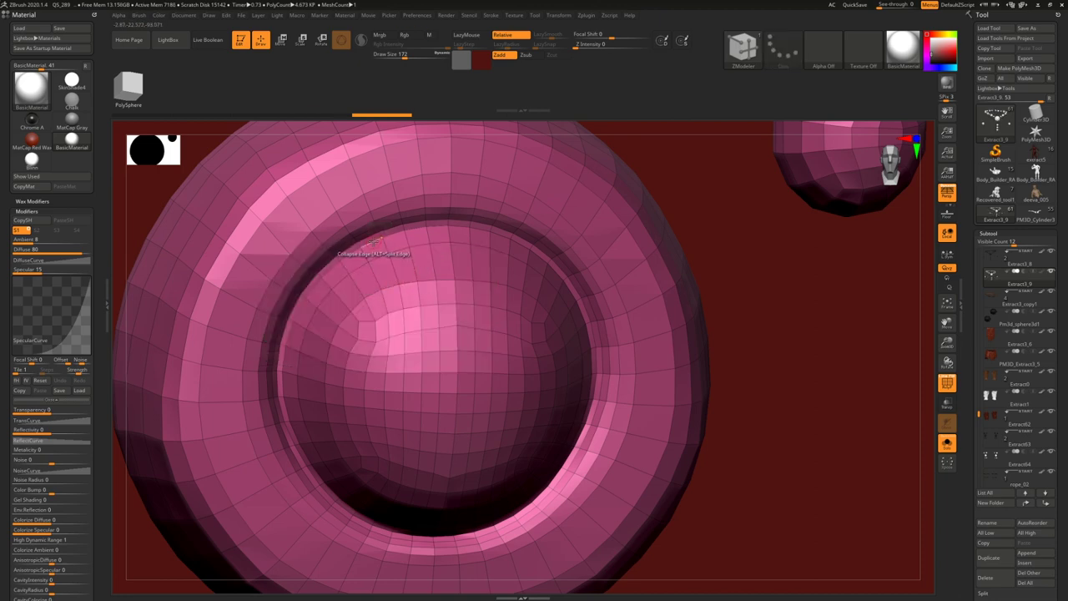
{"action": "right_click_drag", "start_coordinate": [370, 247], "coordinate": [364, 464]}
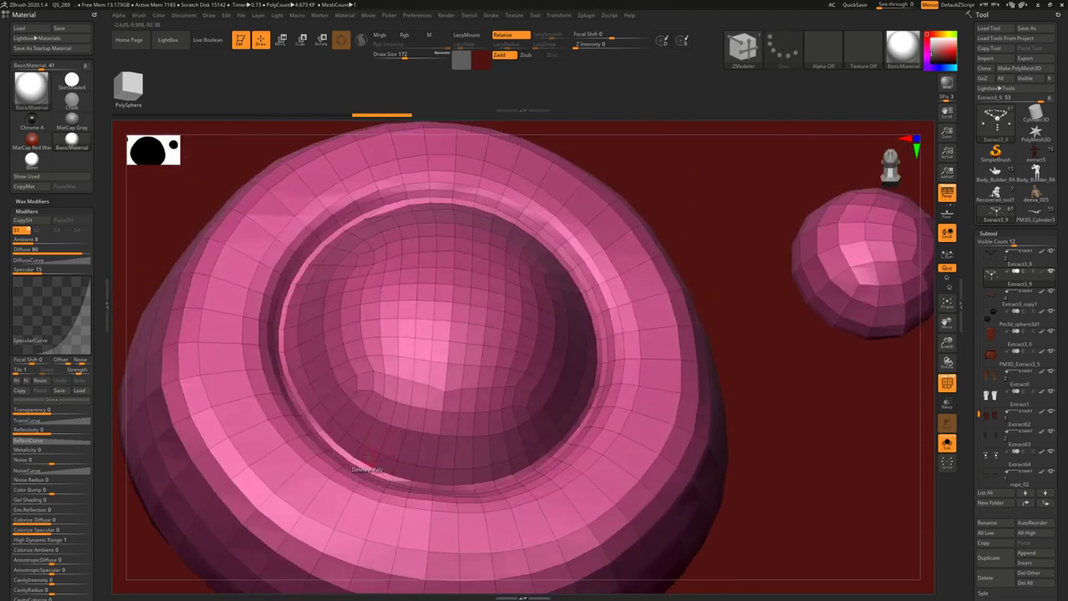
{"action": "key", "text": "space"}
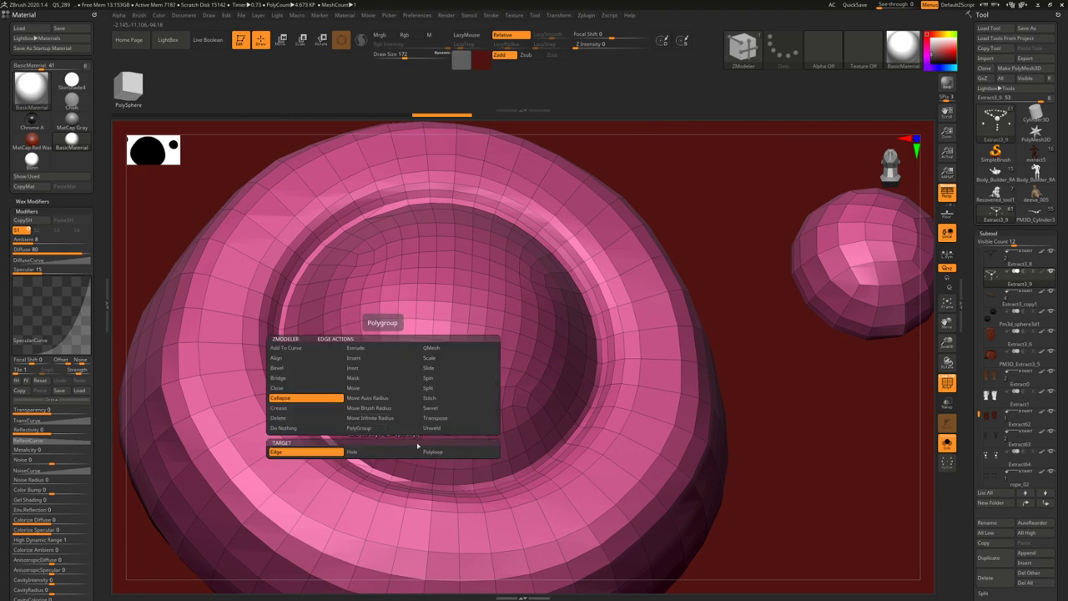
{"action": "left_click", "coordinate": [434, 453]}
{"action": "left_click", "coordinate": [391, 411]}
{"action": "key", "text": "ctrl+z"}
{"action": "key", "text": "ctrl+z"}
{"action": "key", "text": "ctrl+z"}
- Use the polygon action Delete on A Single Poly to open holes at the dome's upper and lower rim
{"action": "key", "text": "space"}
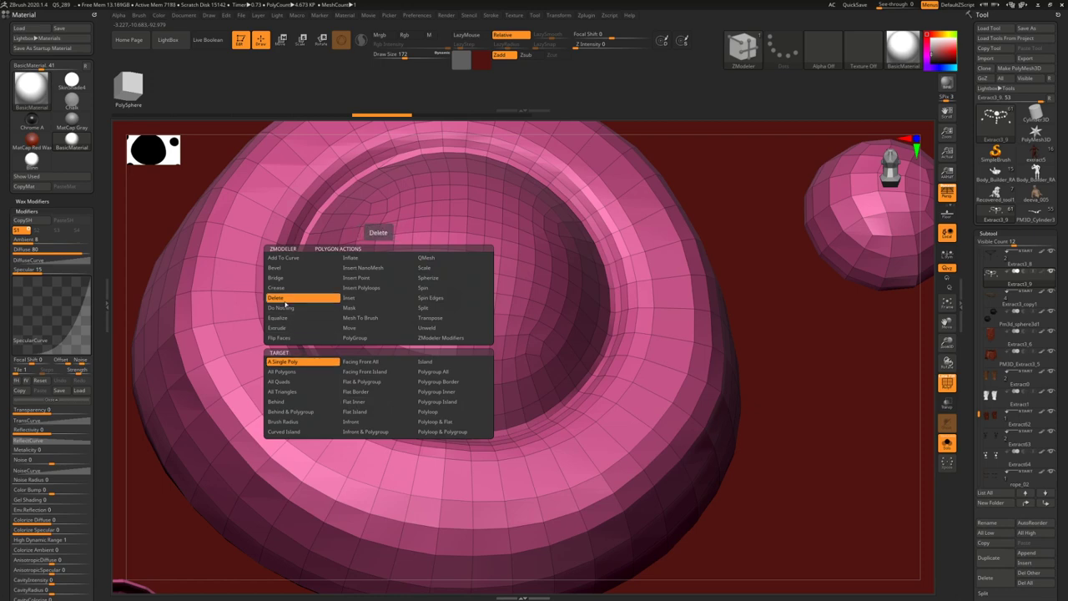
{"action": "left_click", "coordinate": [364, 397]}
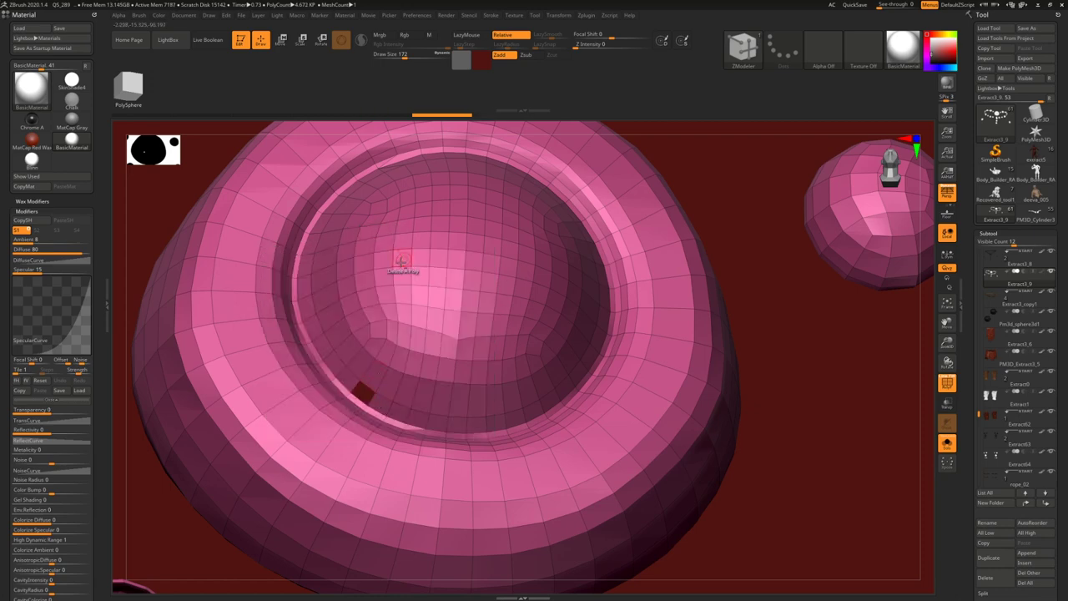
{"action": "right_click_drag", "start_coordinate": [410, 261], "coordinate": [373, 280]}
{"action": "key", "text": "ctrl+z"}
{"action": "key", "text": "ctrl+z"}
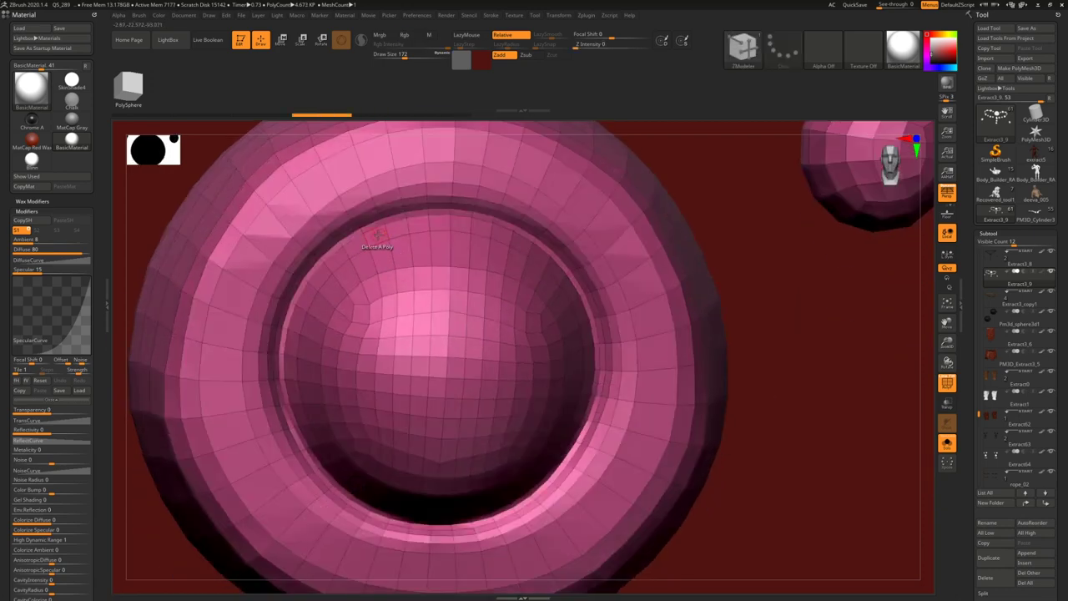
{"action": "key", "text": "ctrl+shift+z"}
{"action": "right_click_drag", "start_coordinate": [358, 506], "coordinate": [349, 448], "text": "alt"}
{"action": "left_click", "coordinate": [325, 453]}
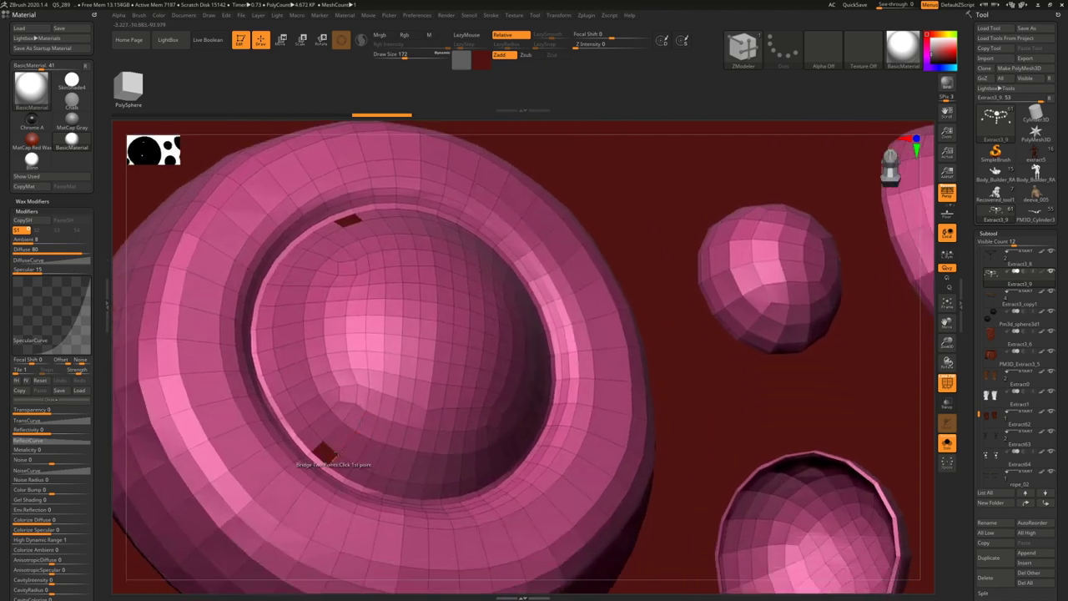
- Try collapsing a polyloop and removing another polygon near the hole at the dome's lower rim
{"action": "key", "text": "space"}
{"action": "left_click", "coordinate": [348, 425]}
{"action": "key", "text": "ctrl+z"}
{"action": "left_click", "coordinate": [352, 424]}
{"action": "right_click_drag", "start_coordinate": [370, 404], "coordinate": [372, 311], "text": "alt"}
{"action": "left_click", "coordinate": [342, 392]}
{"action": "right_click_drag", "start_coordinate": [359, 231], "coordinate": [389, 280]}
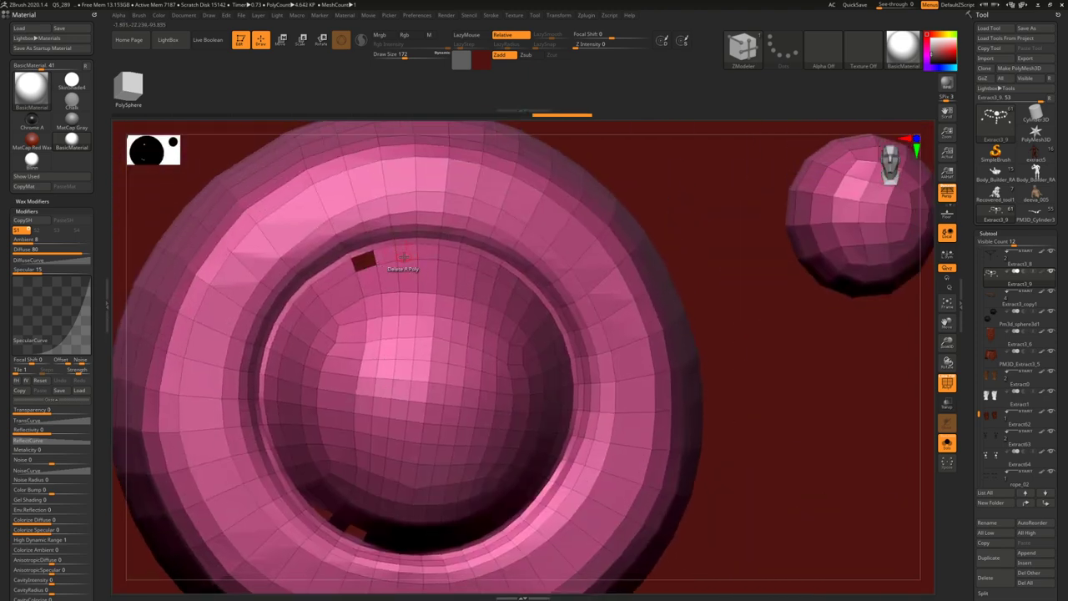
- Delete another polygon beside the dome's upper hole and try closing the lower gap by collapsing polyloops
{"action": "left_click", "coordinate": [406, 253]}
{"action": "right_click_drag", "start_coordinate": [415, 314], "coordinate": [387, 276]}
{"action": "key", "text": "ctrl+z"}
{"action": "key", "text": "ctrl+z"}
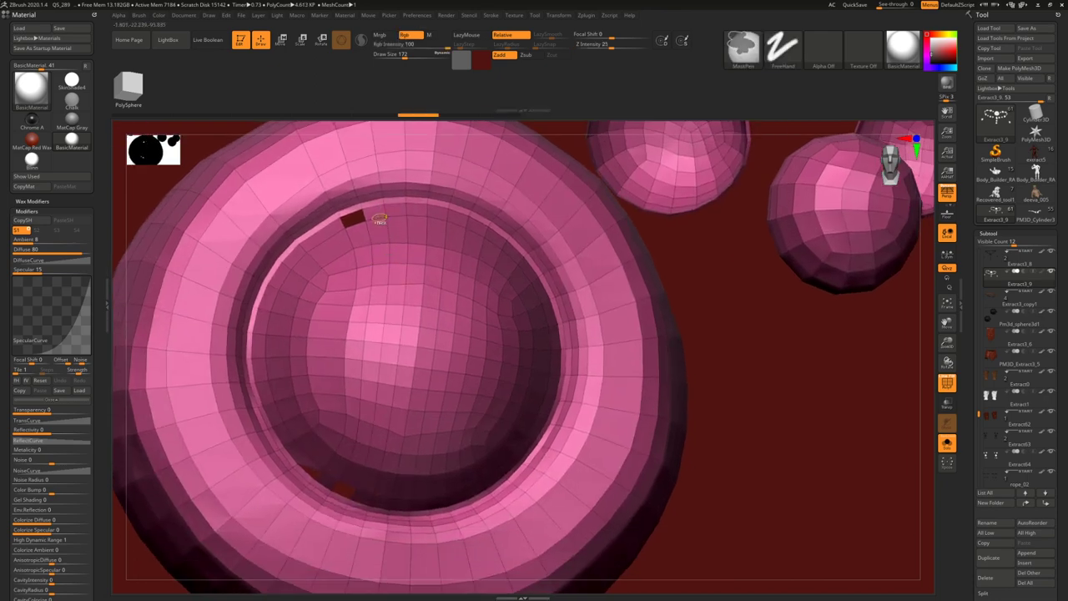
{"action": "key", "text": "ctrl+z"}
{"action": "left_click", "coordinate": [375, 216]}
{"action": "left_click", "coordinate": [345, 486]}
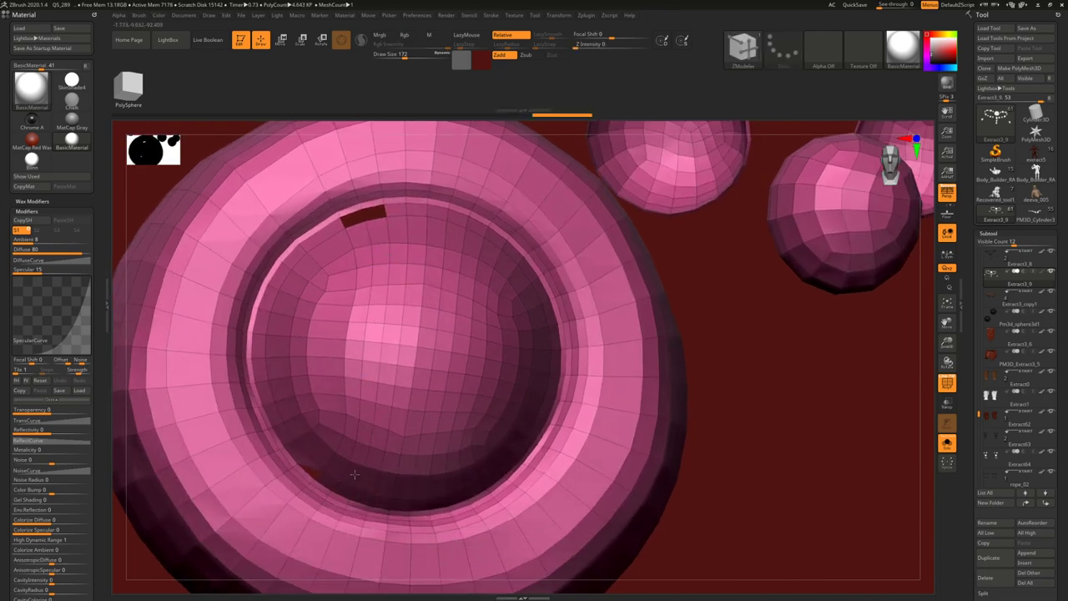
{"action": "left_click", "coordinate": [358, 464]}
- Leave the isolated studs and frame the whole dressed troll
{"action": "right_click_drag", "start_coordinate": [357, 464], "coordinate": [364, 309], "text": "ctrl"}
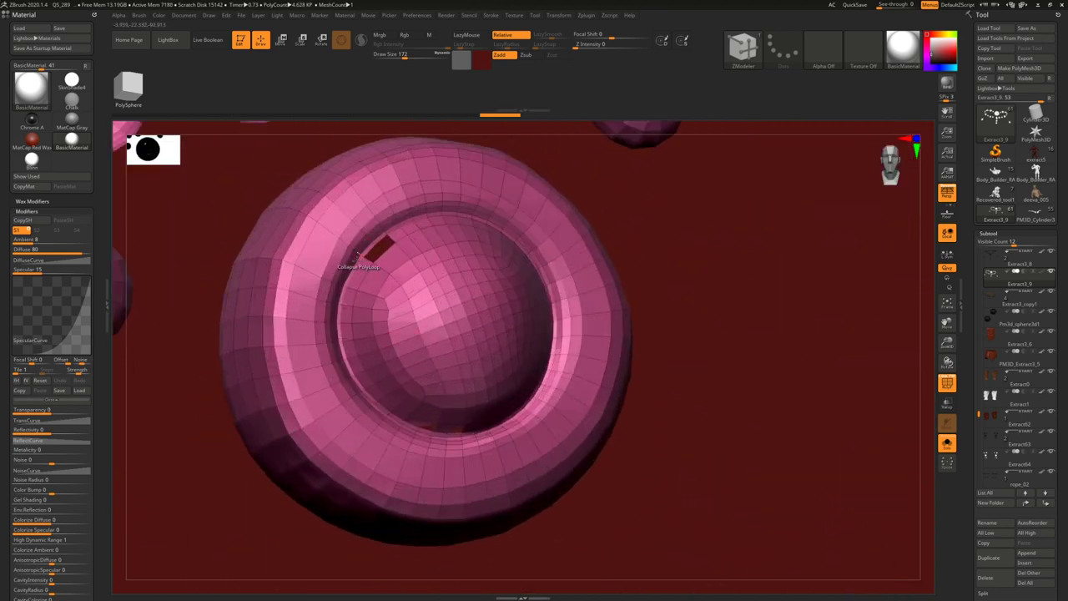
{"action": "mouse_move", "coordinate": [471, 338]}
{"action": "right_mouse_down", "text": "ctrl"}
{"action": "mouse_move", "coordinate": [422, 303]}
{"action": "mouse_move", "coordinate": [427, 292]}
{"action": "mouse_move", "coordinate": [478, 354]}
{"action": "mouse_move", "coordinate": [456, 292]}
{"action": "mouse_move", "coordinate": [461, 303]}
{"action": "mouse_move", "coordinate": [484, 288]}
{"action": "right_mouse_up", "text": "ctrl"}
{"action": "right_click_drag", "start_coordinate": [484, 288], "coordinate": [453, 358]}
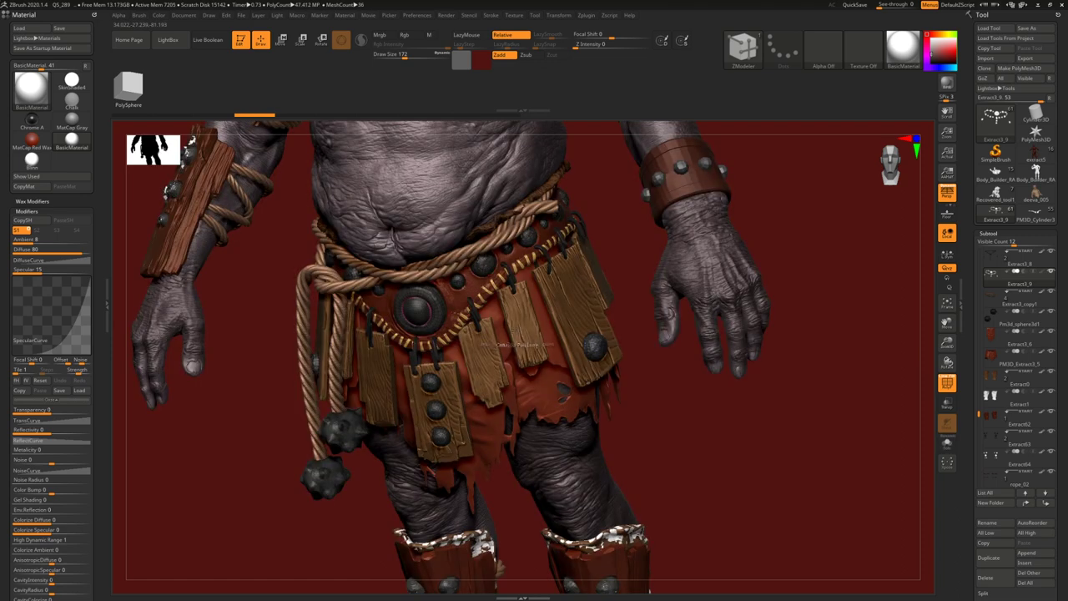
{"action": "key", "text": "f"}
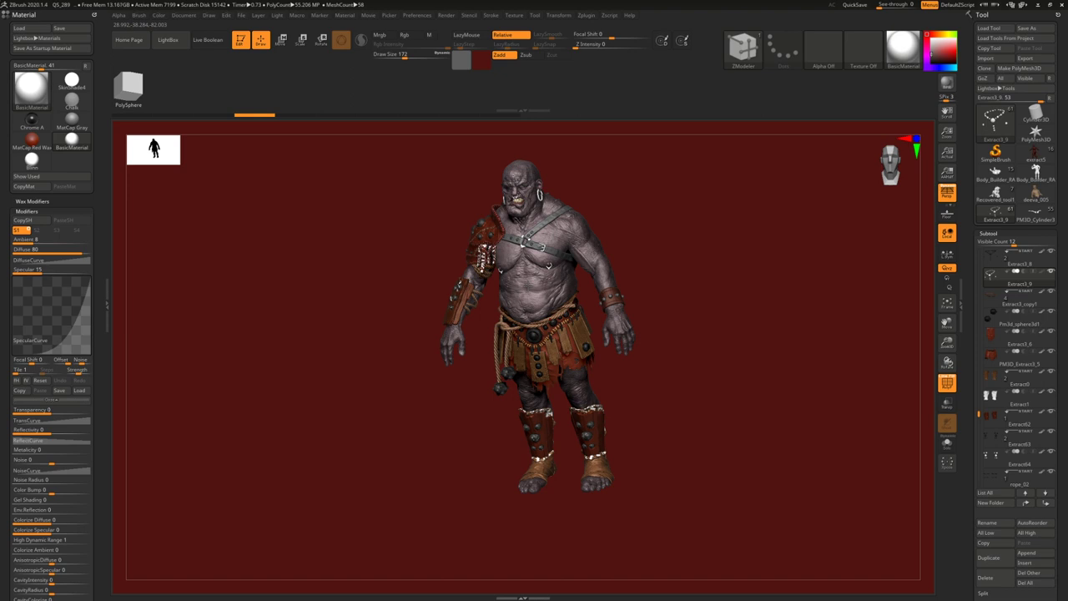
- Review the complete dressed troll from the front, three-quarter and side views
{"action": "left_click_drag", "start_coordinate": [704, 281], "coordinate": [599, 331]}
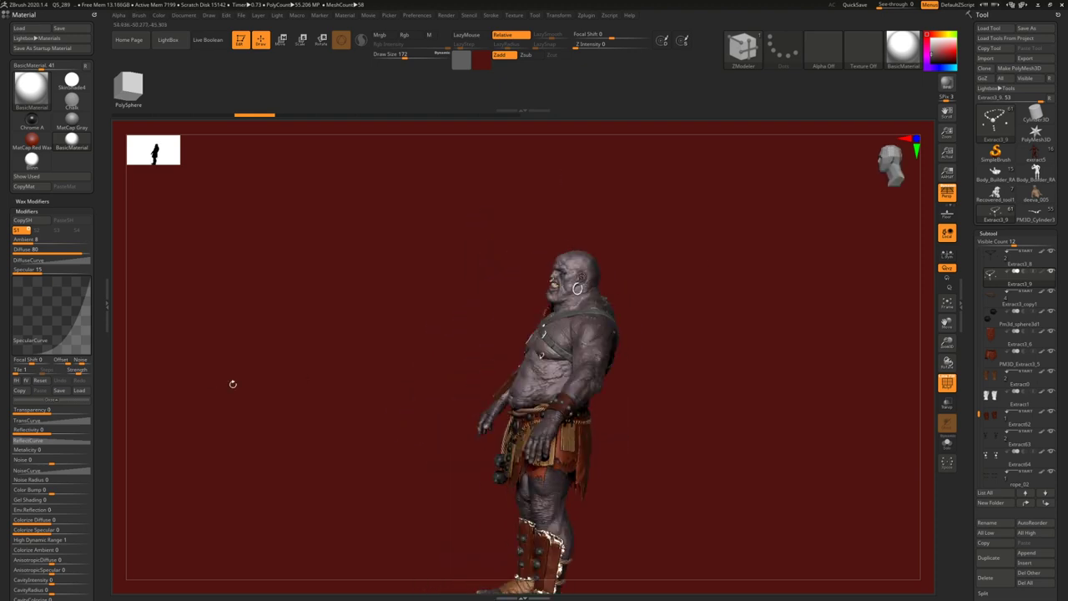
{"action": "left_click_drag", "start_coordinate": [488, 373], "coordinate": [472, 271]}
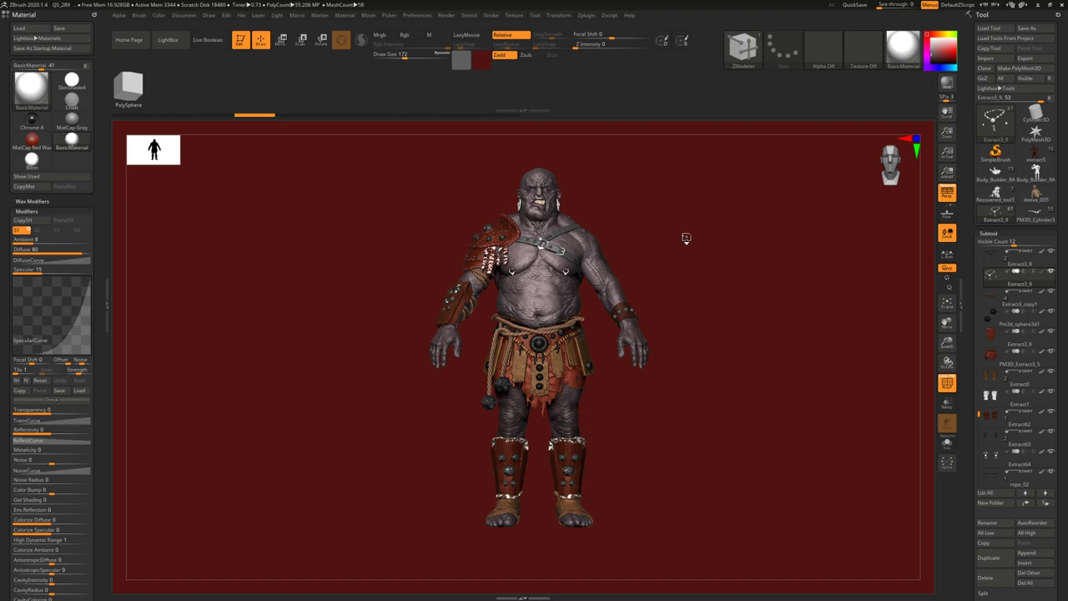
{"action": "left_click_drag", "start_coordinate": [722, 249], "coordinate": [723, 248]}
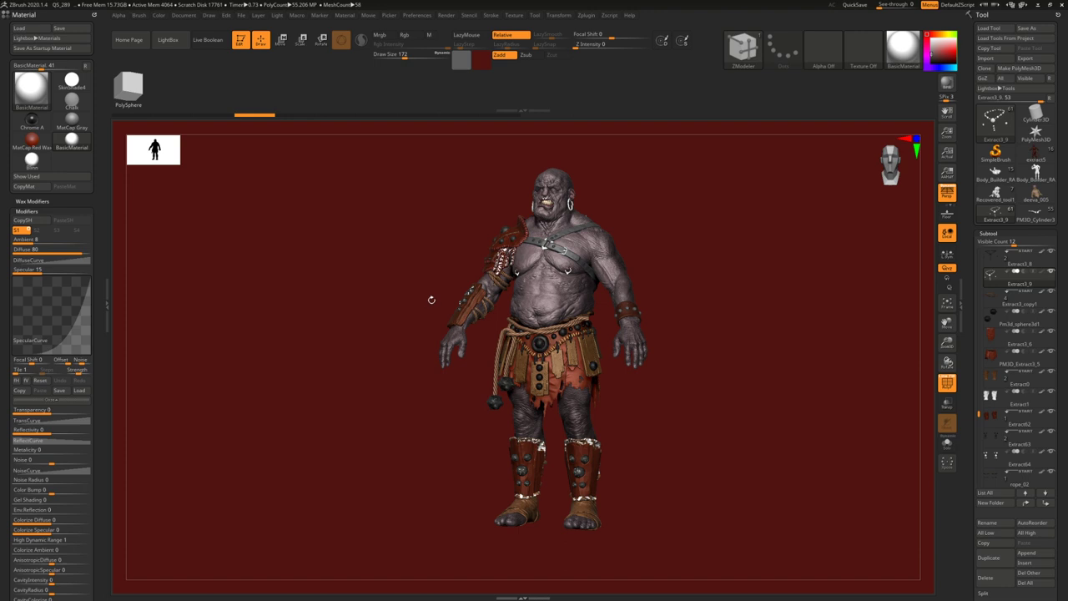
{"action": "left_click_drag", "start_coordinate": [383, 284], "coordinate": [391, 282]}
{"action": "left_click_drag", "start_coordinate": [456, 266], "coordinate": [605, 269]}
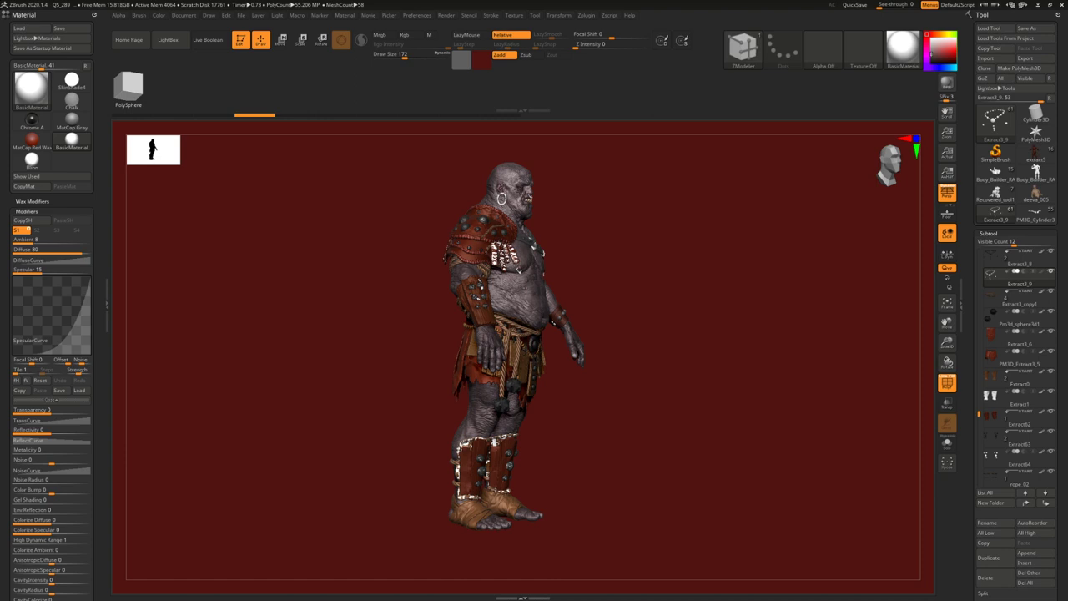
{"action": "left_click_drag", "start_coordinate": [649, 267], "coordinate": [600, 258]}
{"action": "left_click_drag", "start_coordinate": [739, 185], "coordinate": [702, 229], "text": "alt"}
{"action": "mouse_move", "coordinate": [647, 297]}
{"action": "left_mouse_down"}
{"action": "mouse_move", "coordinate": [609, 302]}
{"action": "mouse_move", "coordinate": [647, 301]}
{"action": "left_mouse_up"}
- Switch to the devil tool extract5, hide its wireframe and turn the figure to a three-quarter view
{"action": "left_click", "coordinate": [1036, 155]}
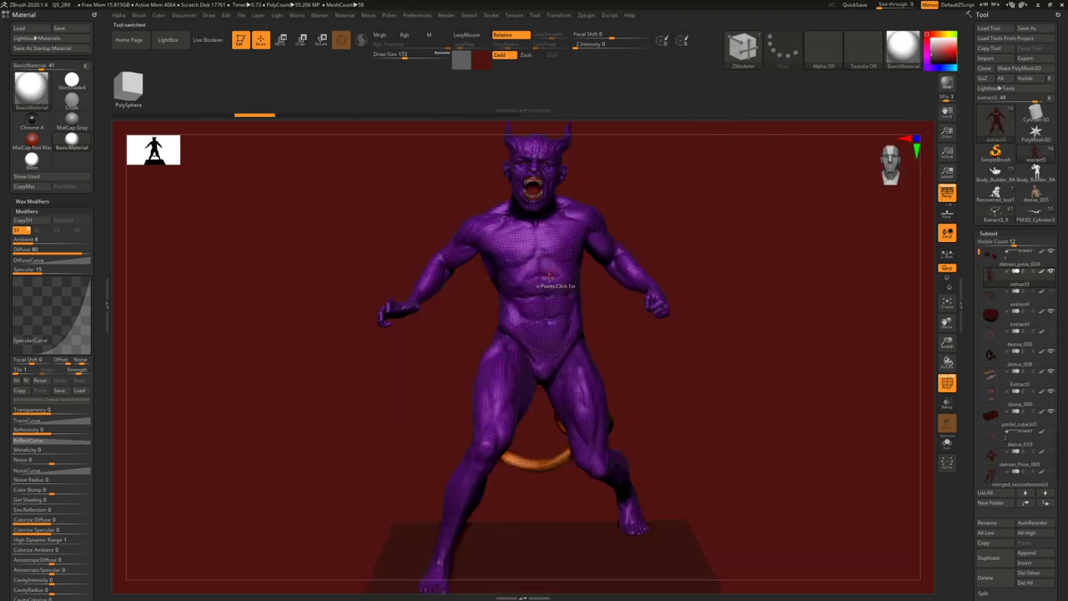
{"action": "key", "text": "shift+f"}
{"action": "left_click_drag", "start_coordinate": [793, 275], "coordinate": [730, 274]}
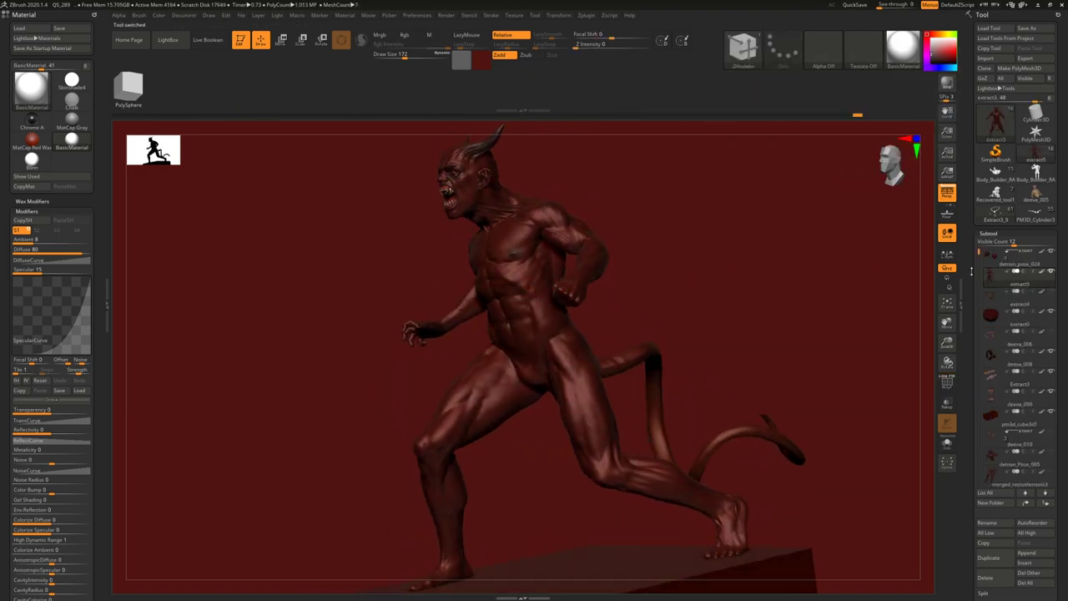
{"action": "mouse_move", "coordinate": [991, 282]}
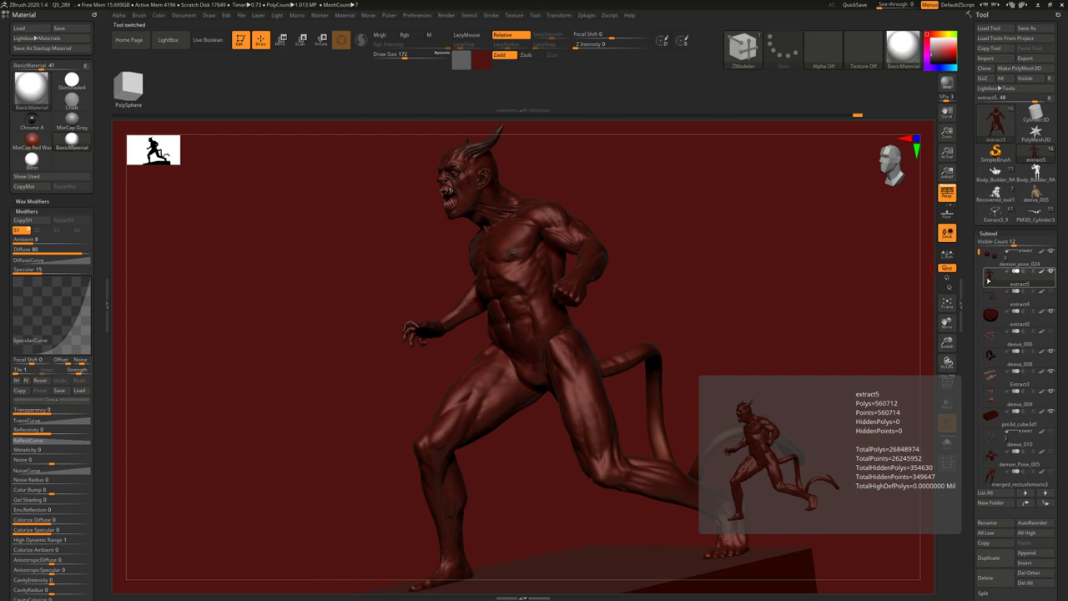
- Turn the devil to a front three-quarter view and switch to the Standard brush with a draw size of 77
{"action": "mouse_move", "coordinate": [1040, 155]}
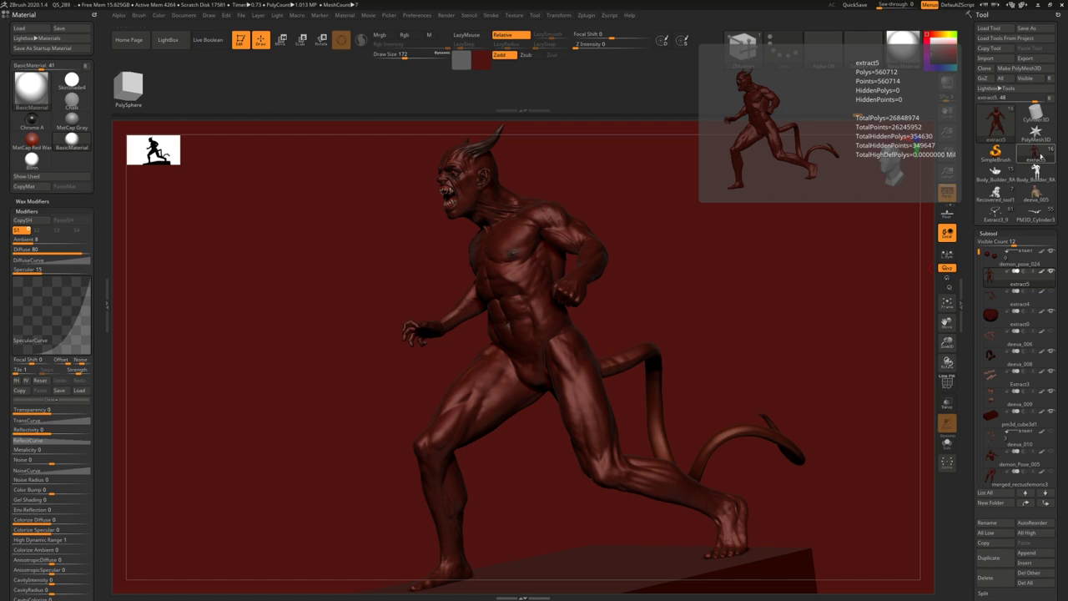
{"action": "left_click_drag", "start_coordinate": [615, 317], "coordinate": [562, 315]}
{"action": "right_click_drag", "start_coordinate": [562, 315], "coordinate": [565, 339]}
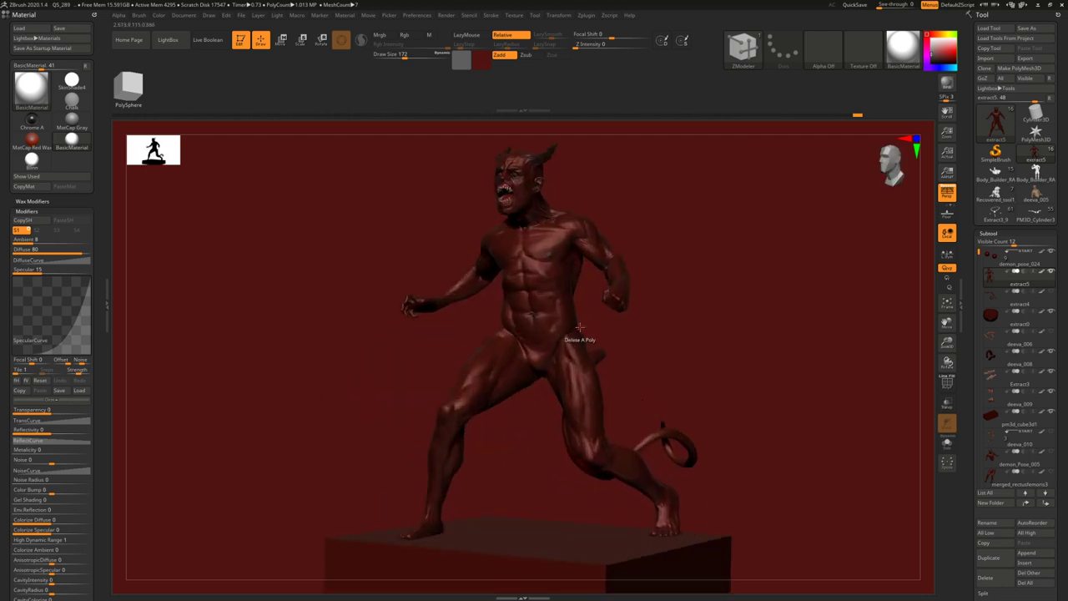
{"action": "key", "text": "b"}
{"action": "key", "text": "s"}
{"action": "key", "text": "t"}
{"action": "key", "text": "space"}
{"action": "left_click", "coordinate": [591, 319]}
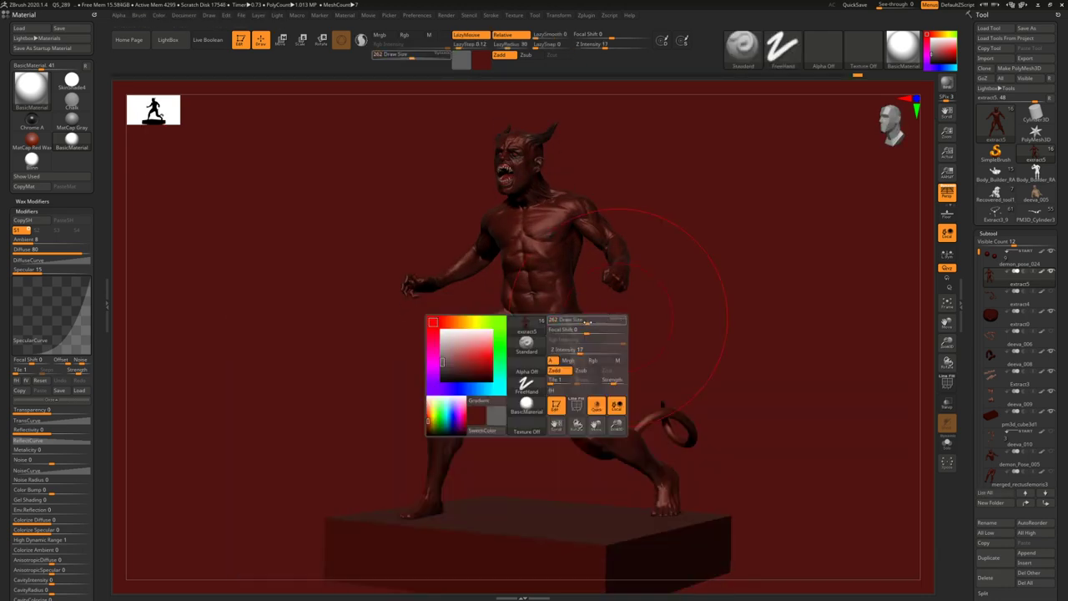
{"action": "left_click_drag", "start_coordinate": [613, 320], "coordinate": [584, 320]}
{"action": "mouse_move", "coordinate": [584, 320]}
{"action": "right_mouse_down"}
{"action": "mouse_move", "coordinate": [560, 381]}
{"action": "mouse_move", "coordinate": [487, 284]}
{"action": "mouse_move", "coordinate": [501, 350]}
{"action": "mouse_move", "coordinate": [634, 312]}
{"action": "mouse_move", "coordinate": [626, 287]}
{"action": "right_mouse_up"}
- Subdivide the devil's body mesh and compare its lower subdivision levels with the highest one
{"action": "key", "text": "ctrl+d"}
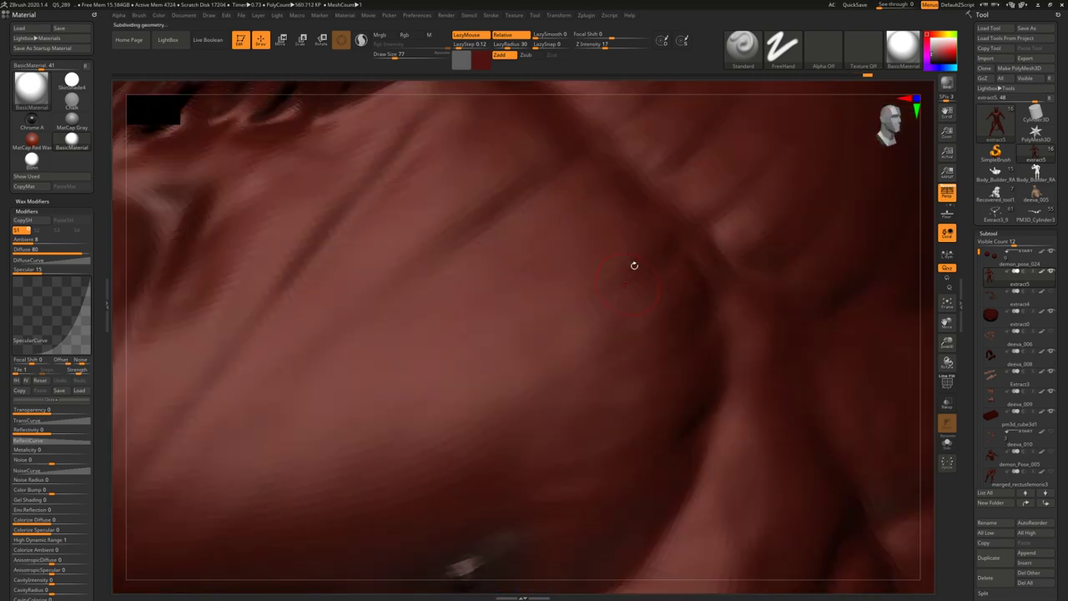
{"action": "mouse_move", "coordinate": [1003, 123]}
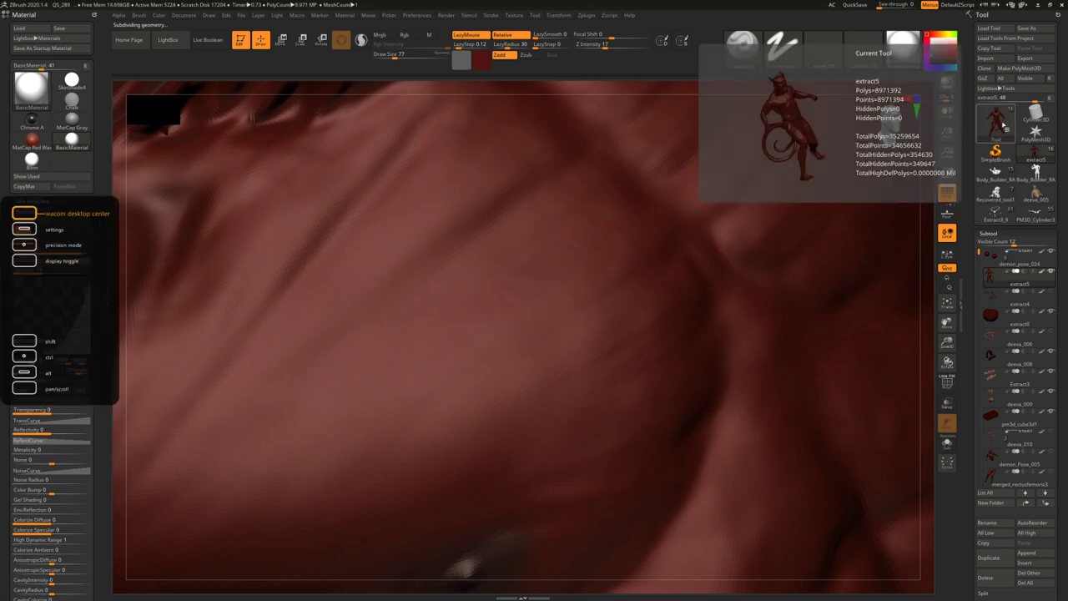
{"action": "right_click_drag", "start_coordinate": [621, 334], "coordinate": [633, 301], "text": "ctrl"}
{"action": "key", "text": "shift+d"}
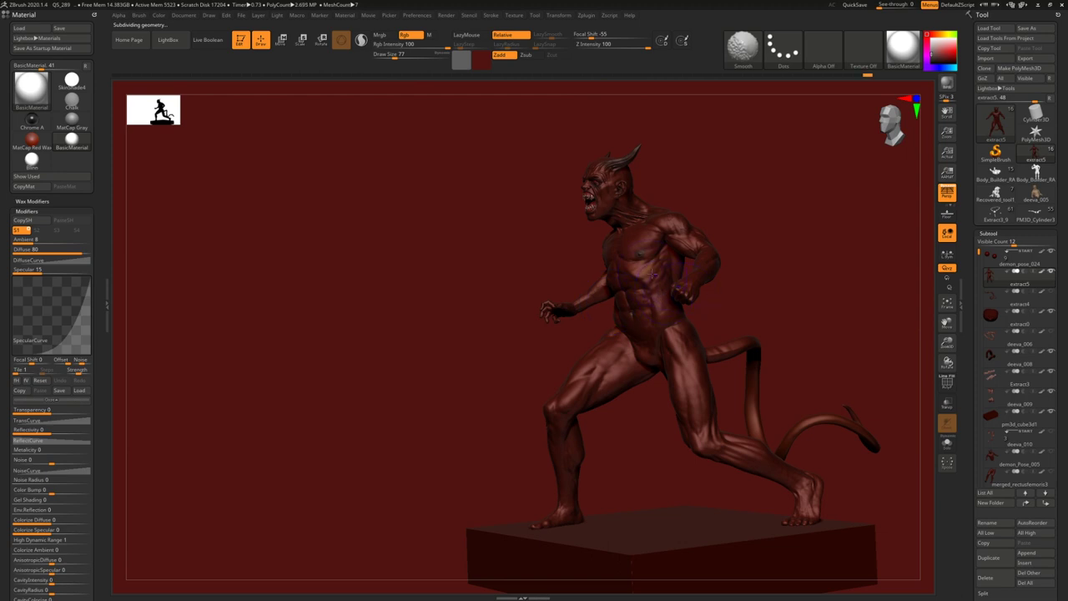
{"action": "key", "text": "shift+d"}
{"action": "key", "text": "shift+d"}
{"action": "right_click_drag", "start_coordinate": [657, 275], "coordinate": [670, 282]}
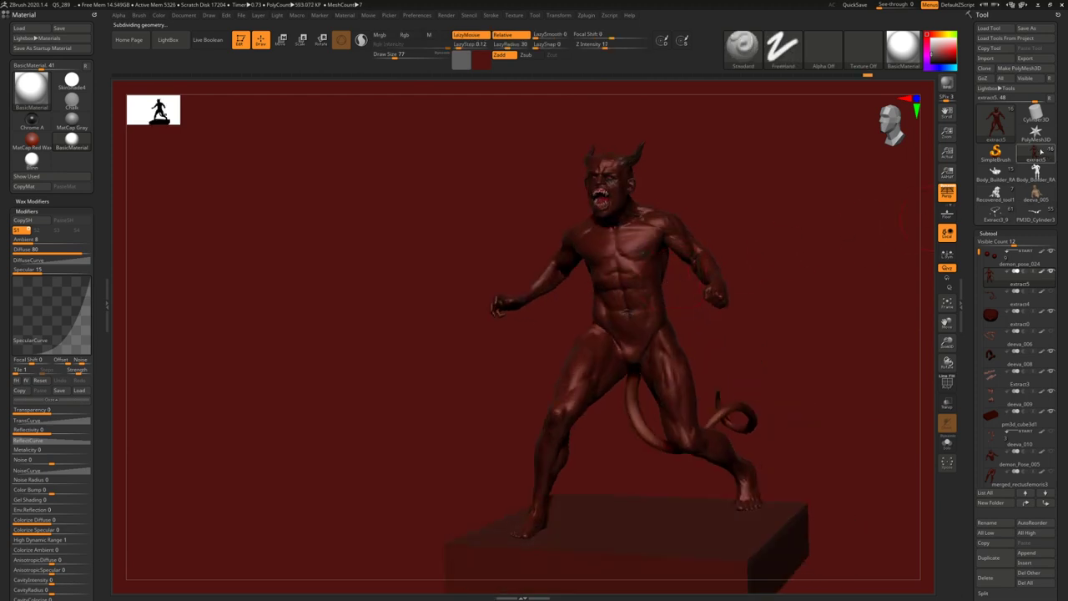
{"action": "mouse_move", "coordinate": [1041, 151]}
{"action": "key", "text": "d"}
- Examine the subdivided chest muscles up close and the torso from several sides
{"action": "right_click_drag", "start_coordinate": [525, 276], "coordinate": [621, 260]}
{"action": "right_click_drag", "start_coordinate": [602, 329], "coordinate": [578, 322]}
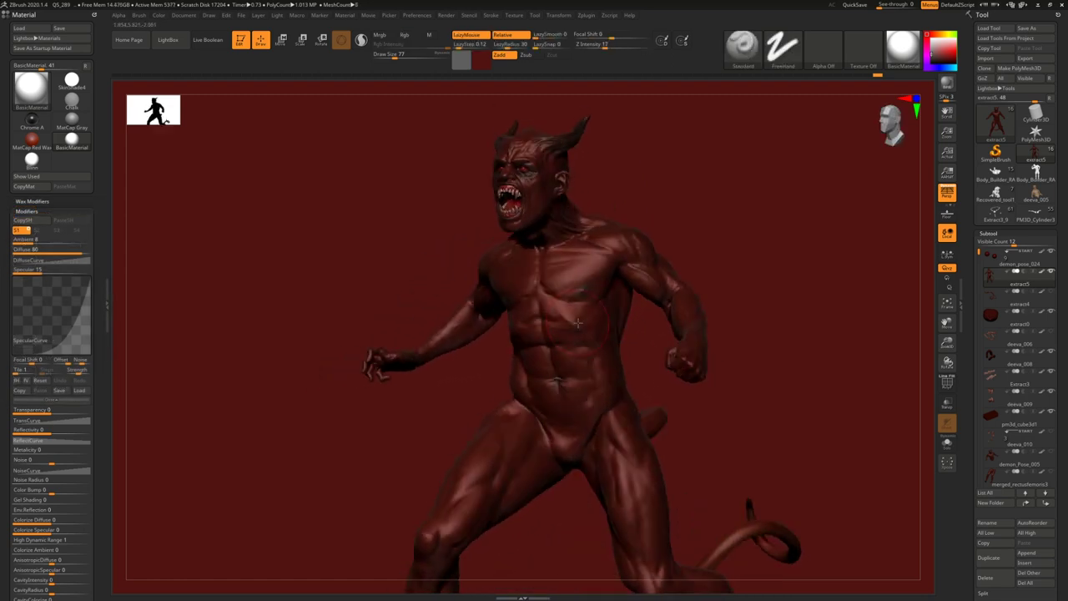
{"action": "left_click_drag", "start_coordinate": [561, 292], "coordinate": [531, 299]}
{"action": "right_click_drag", "start_coordinate": [531, 300], "coordinate": [538, 319]}
{"action": "right_click", "coordinate": [537, 319]}
{"action": "mouse_move", "coordinate": [527, 323]}
{"action": "left_mouse_down"}
{"action": "mouse_move", "coordinate": [553, 290]}
{"action": "mouse_move", "coordinate": [602, 286]}
{"action": "mouse_move", "coordinate": [530, 340]}
{"action": "left_mouse_up"}
{"action": "right_click", "coordinate": [545, 337]}
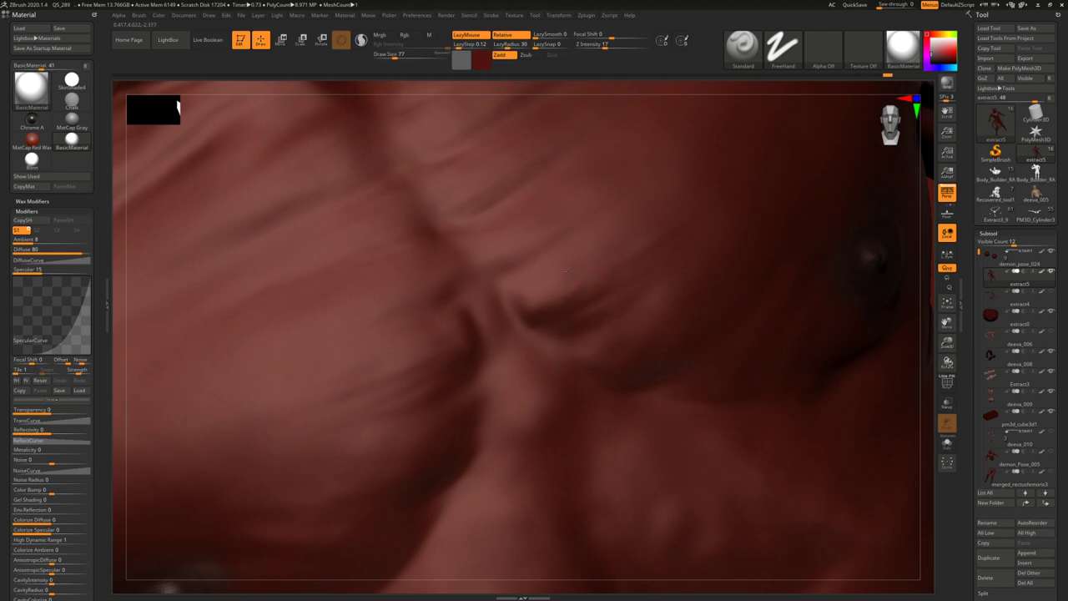
{"action": "key", "text": "shift"}
{"action": "key", "text": "shift"}
{"action": "mouse_move", "coordinate": [522, 323]}
{"action": "right_mouse_down", "text": "ctrl"}
{"action": "mouse_move", "coordinate": [651, 267]}
{"action": "mouse_move", "coordinate": [655, 334]}
{"action": "mouse_move", "coordinate": [685, 333]}
{"action": "right_mouse_up", "text": "ctrl"}
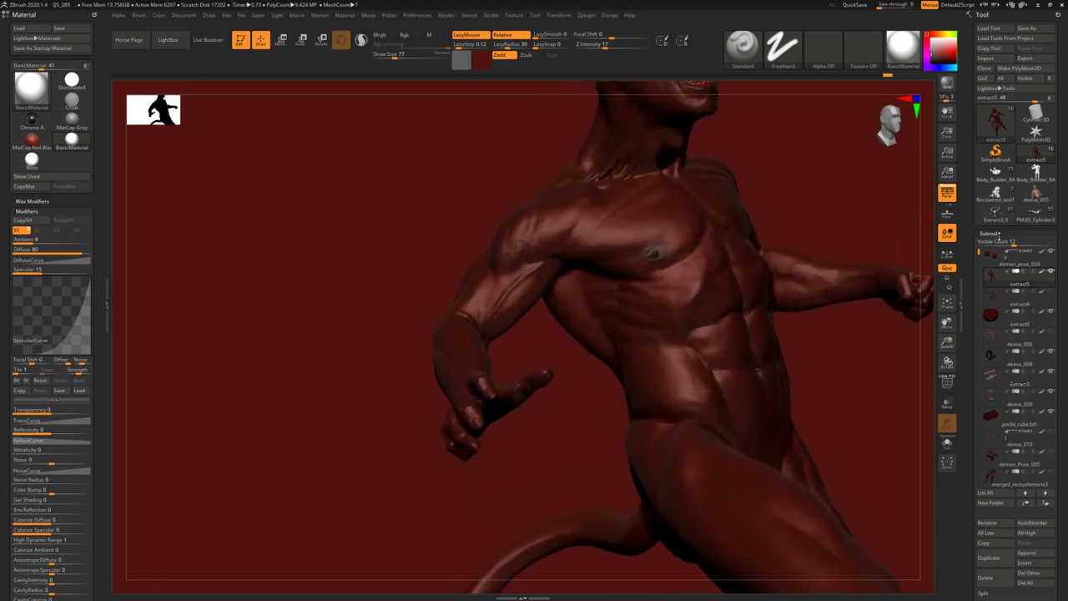
- Start a surface noise on the devil's body, preview it on the chest, and set its colour blend to 0
{"action": "left_click", "coordinate": [994, 234]}
{"action": "left_click", "coordinate": [995, 314]}
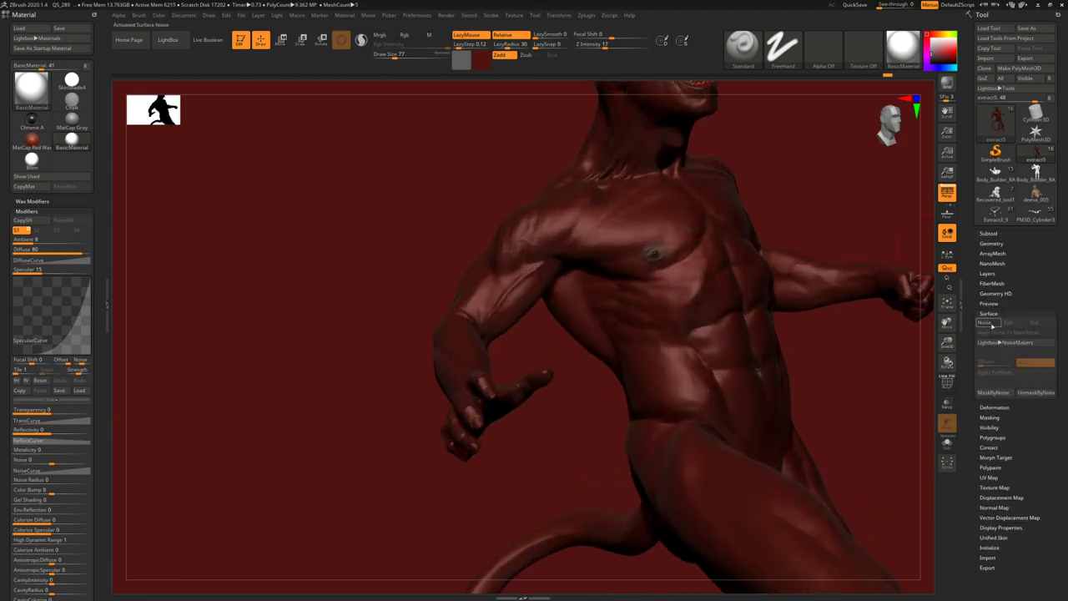
{"action": "left_click", "coordinate": [993, 324]}
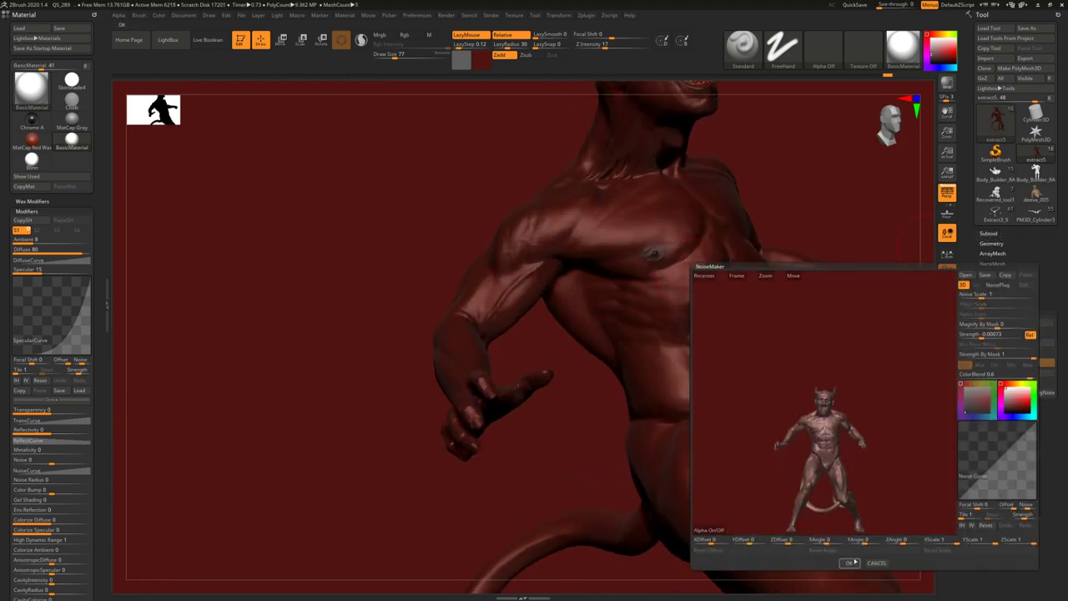
{"action": "right_click_drag", "start_coordinate": [850, 428], "coordinate": [823, 426], "text": "ctrl"}
{"action": "right_click_drag", "start_coordinate": [751, 325], "coordinate": [775, 319]}
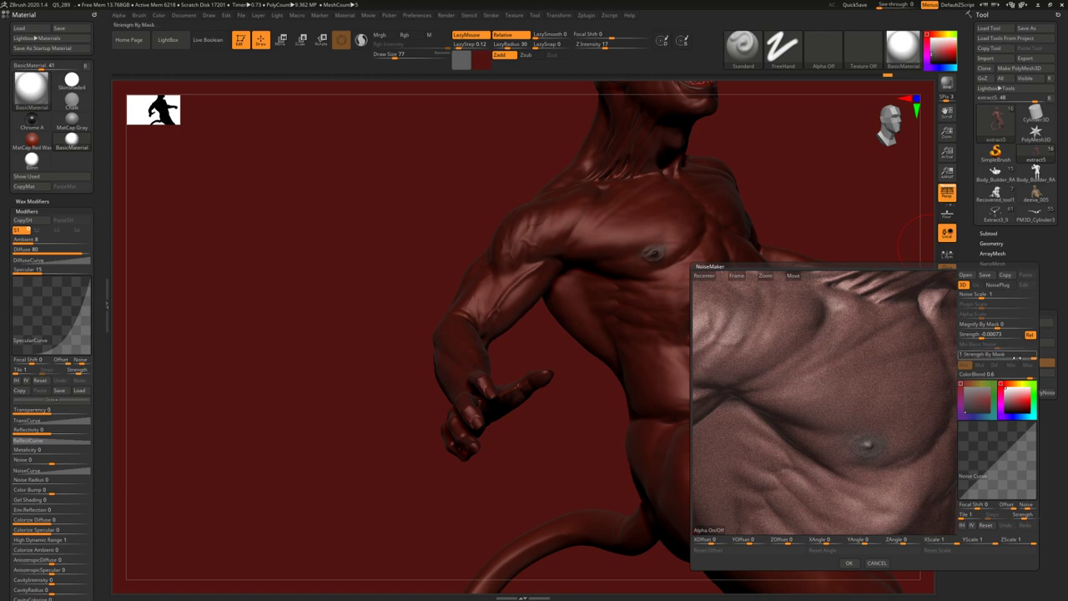
{"action": "left_click", "coordinate": [1005, 377]}
{"action": "type", "text": "0"}
{"action": "key", "text": "Return"}
- Reshape the noise curve, set the noise scale to 10 and strength to 0.0005, and accept the surface noise
{"action": "left_click_drag", "start_coordinate": [842, 363], "coordinate": [895, 386]}
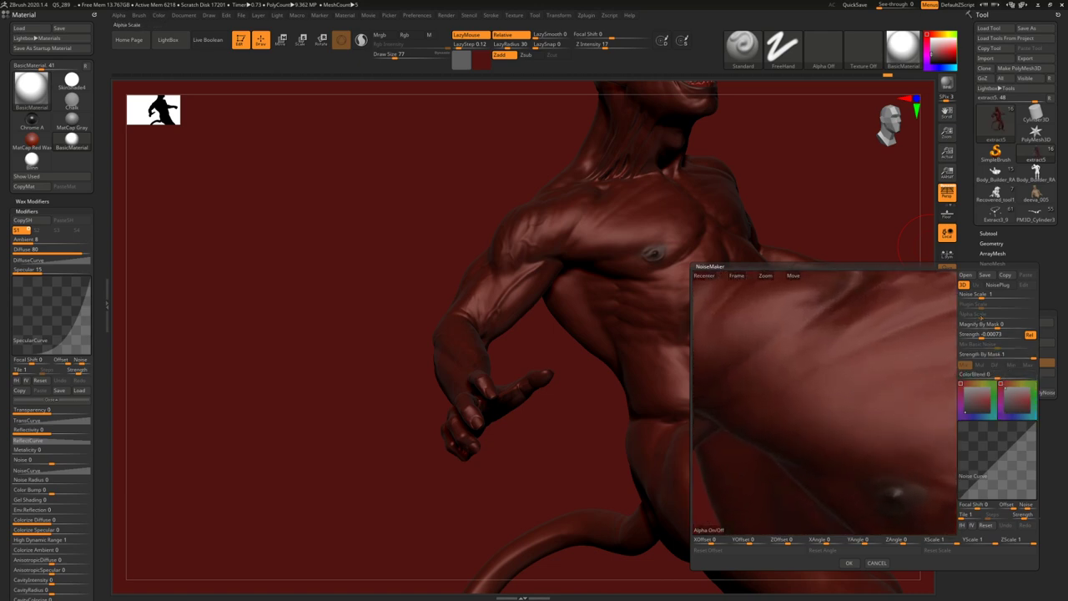
{"action": "left_click_drag", "start_coordinate": [982, 295], "coordinate": [994, 296]}
{"action": "left_click_drag", "start_coordinate": [1004, 455], "coordinate": [991, 469]}
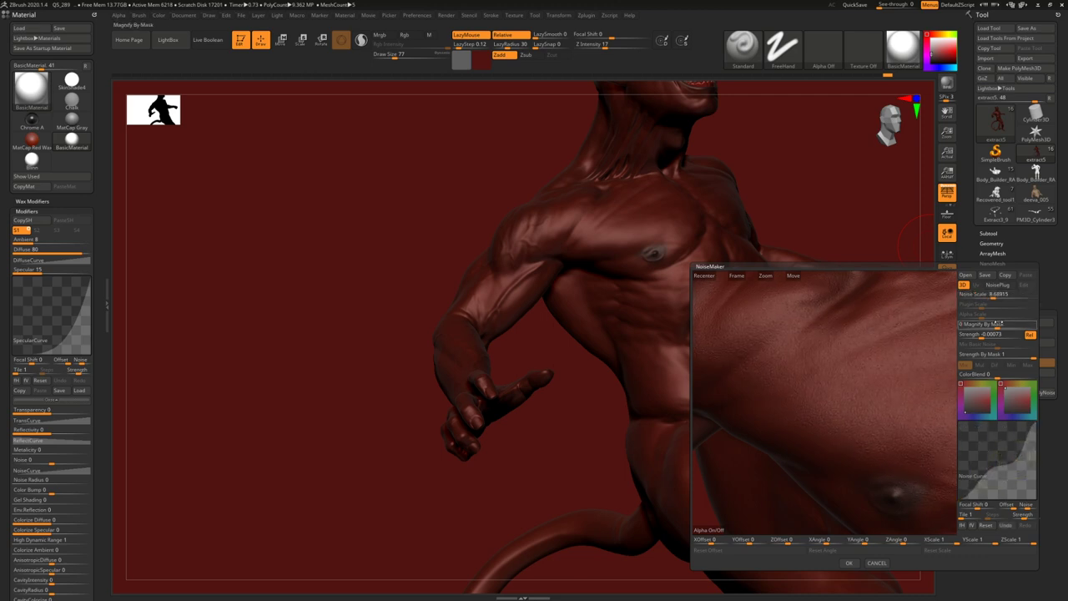
{"action": "left_click", "coordinate": [1004, 296]}
{"action": "type", "text": "10"}
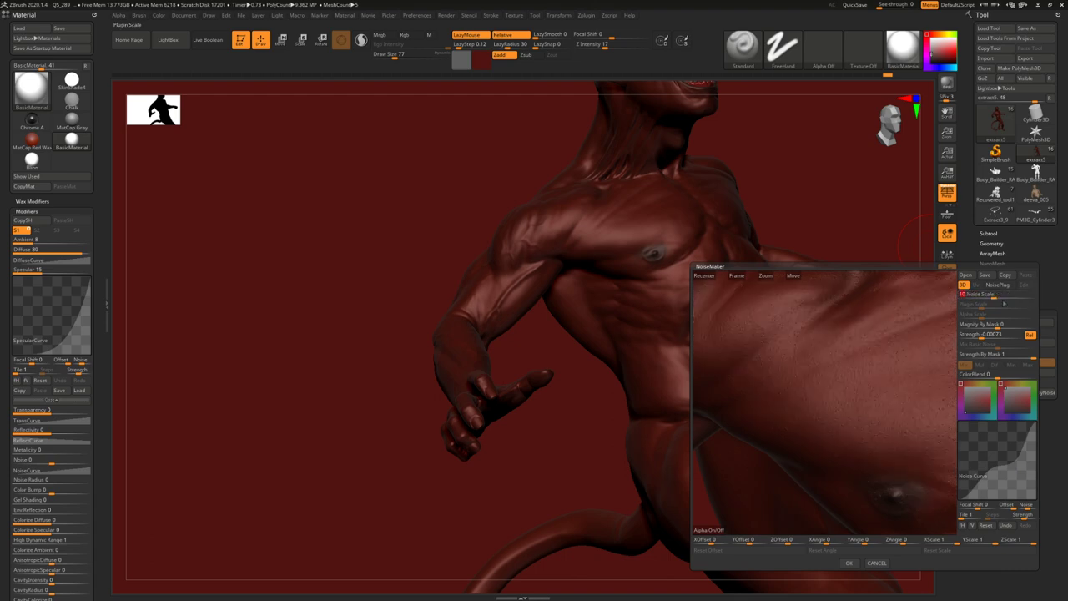
{"action": "left_click", "coordinate": [995, 334]}
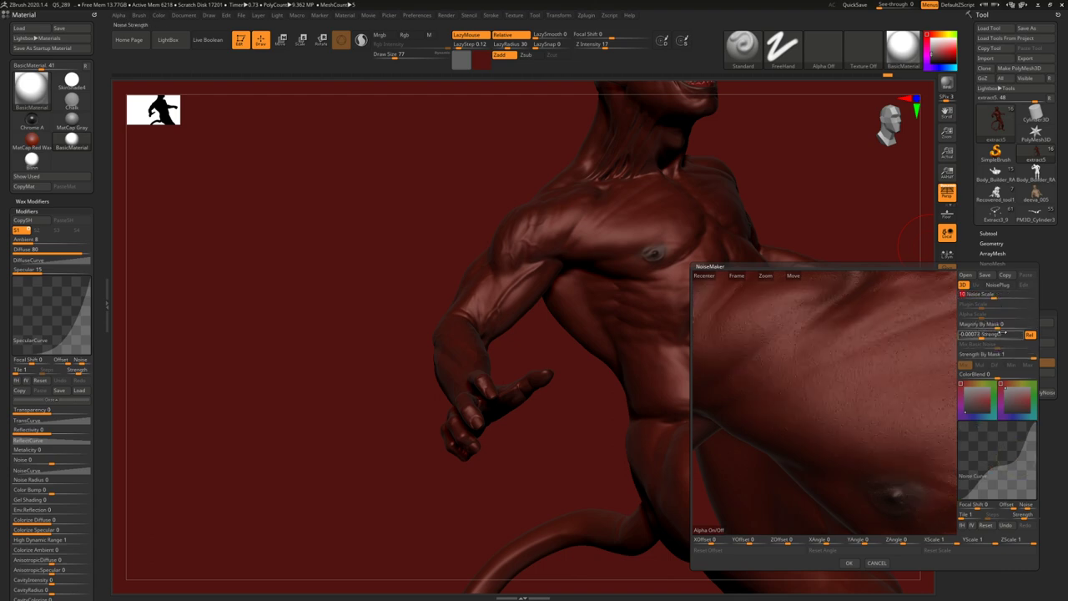
{"action": "type", "text": "0.0005"}
{"action": "key", "text": "Return"}
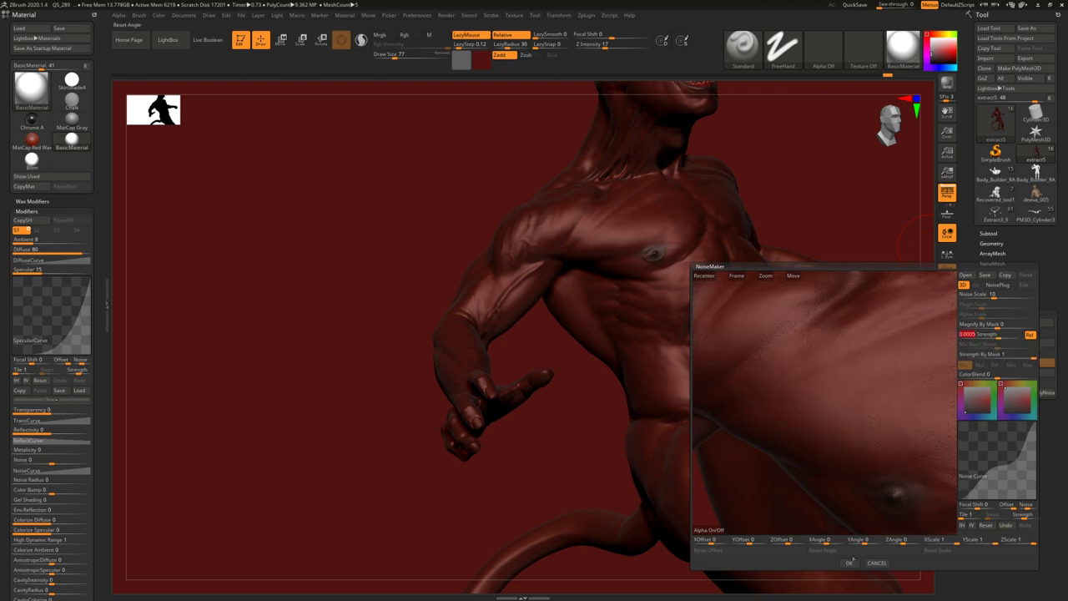
{"action": "left_click", "coordinate": [849, 562]}
- Set the draw size to 104 over the devil's chest and assign the soft round BrushAlpha to the Standard brush
{"action": "right_click_drag", "start_coordinate": [656, 258], "coordinate": [663, 350]}
{"action": "left_click_drag", "start_coordinate": [662, 348], "coordinate": [608, 369]}
{"action": "key", "text": "space"}
{"action": "left_click_drag", "start_coordinate": [591, 426], "coordinate": [599, 426]}
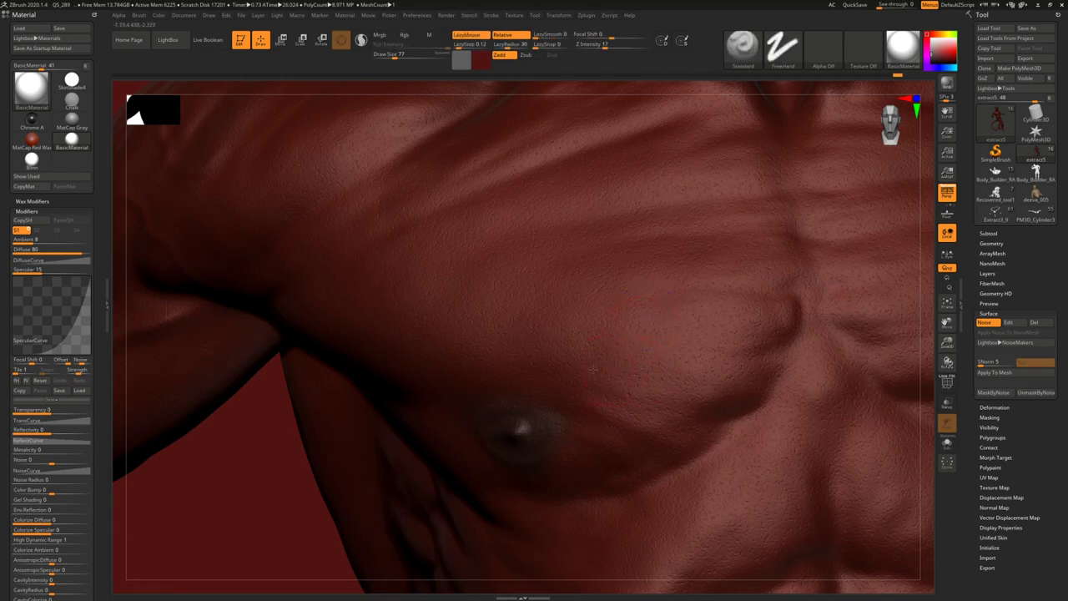
{"action": "key", "text": "["}
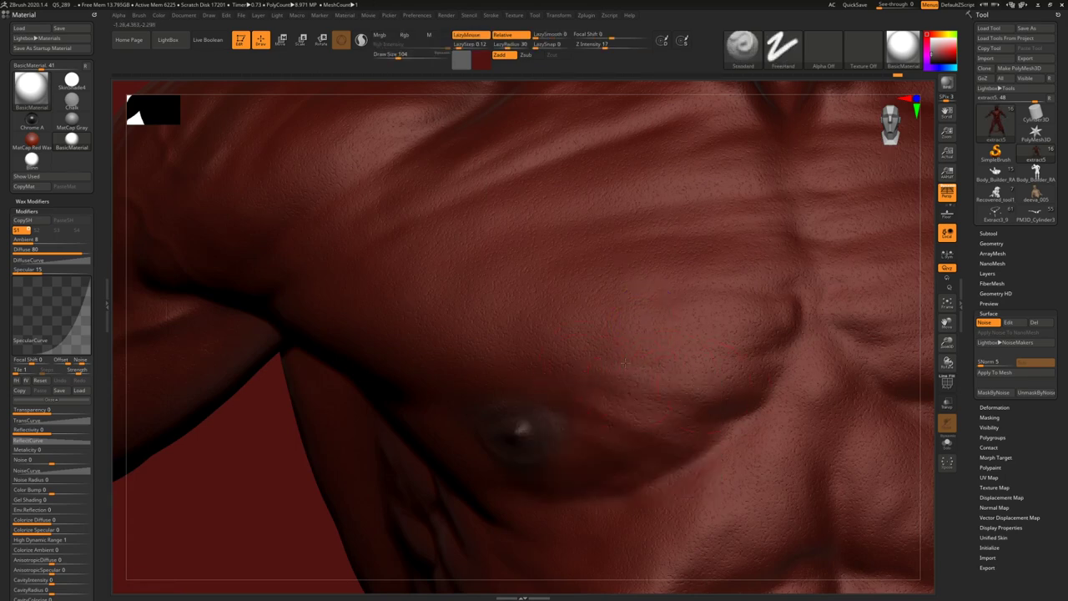
{"action": "left_click", "coordinate": [823, 53]}
{"action": "left_click", "coordinate": [707, 191]}
{"action": "left_click_drag", "start_coordinate": [549, 373], "coordinate": [556, 358], "text": "shift"}
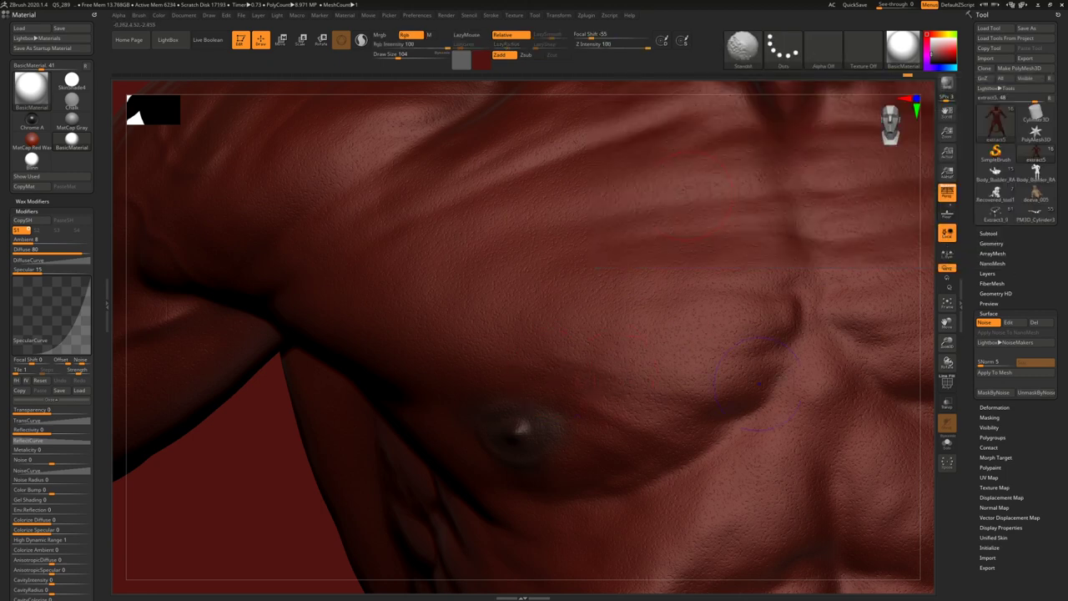
- Examine the fine skin noise on the chest and arm, and the whole devil from the side
{"action": "right_click_drag", "start_coordinate": [694, 360], "coordinate": [544, 359]}
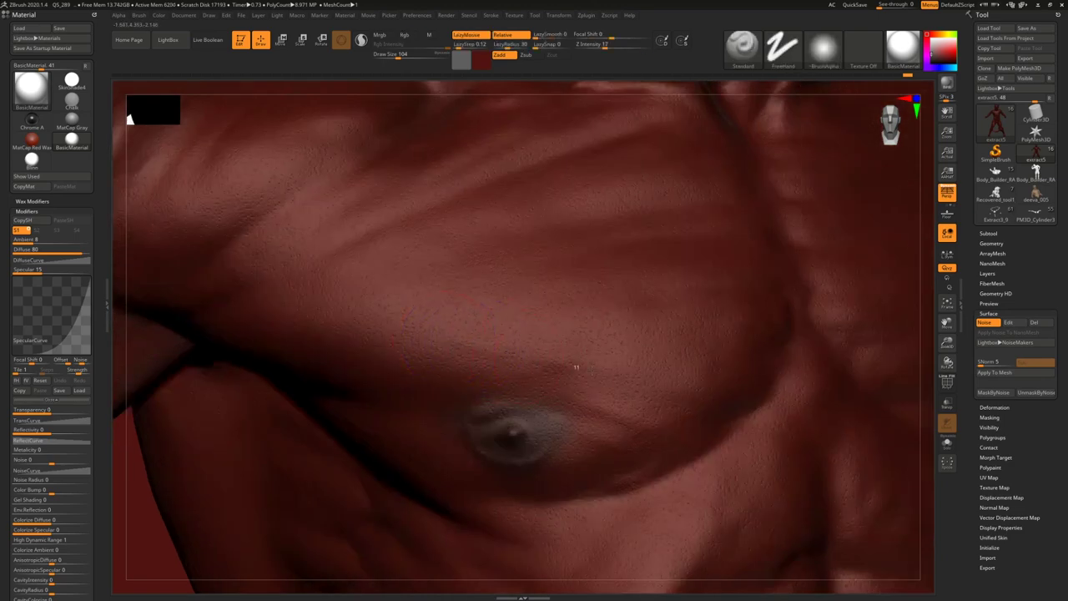
{"action": "key", "text": "shift"}
{"action": "mouse_move", "coordinate": [490, 347]}
{"action": "right_mouse_down"}
{"action": "mouse_move", "coordinate": [501, 276]}
{"action": "mouse_move", "coordinate": [568, 417]}
{"action": "mouse_move", "coordinate": [569, 314]}
{"action": "mouse_move", "coordinate": [523, 310]}
{"action": "right_mouse_up"}
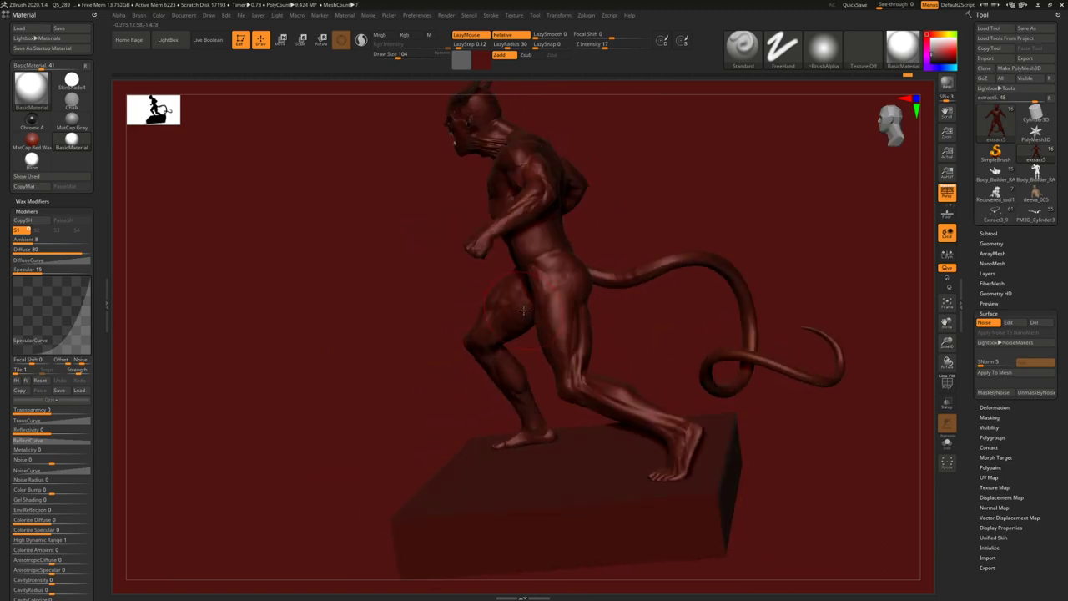
{"action": "right_click_drag", "start_coordinate": [550, 243], "coordinate": [596, 348]}
{"action": "mouse_move", "coordinate": [571, 262]}
{"action": "right_mouse_down", "text": "ctrl"}
{"action": "mouse_move", "coordinate": [589, 350]}
{"action": "mouse_move", "coordinate": [564, 264]}
{"action": "right_mouse_up", "text": "ctrl"}
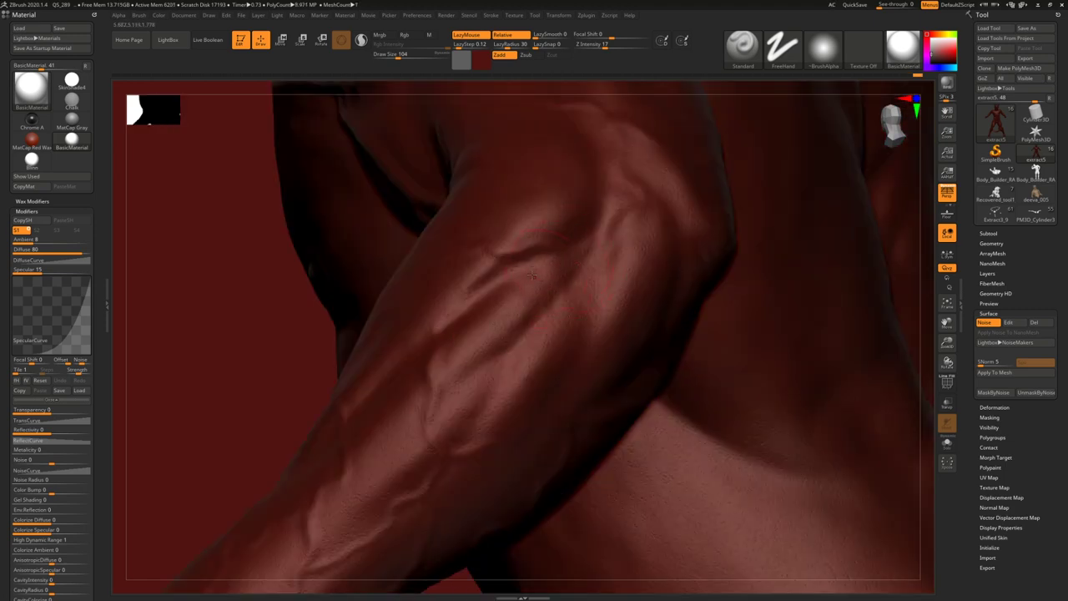
{"action": "right_click_drag", "start_coordinate": [560, 271], "coordinate": [523, 324]}
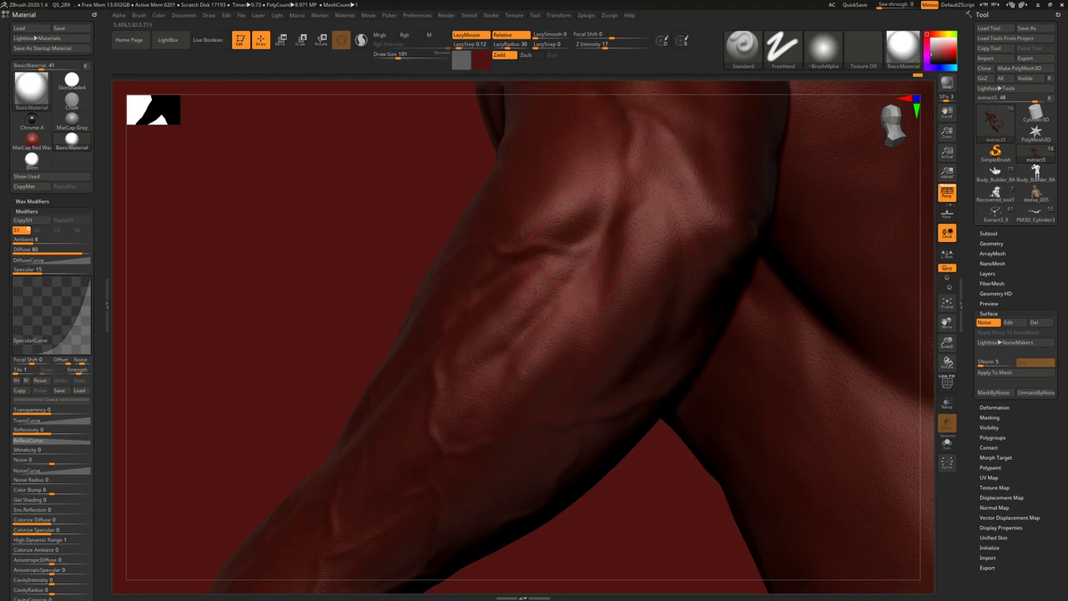
{"action": "mouse_move", "coordinate": [564, 270]}
{"action": "right_mouse_down"}
{"action": "mouse_move", "coordinate": [534, 238]}
{"action": "mouse_move", "coordinate": [455, 242]}
{"action": "mouse_move", "coordinate": [554, 339]}
{"action": "mouse_move", "coordinate": [486, 351]}
{"action": "mouse_move", "coordinate": [523, 325]}
{"action": "mouse_move", "coordinate": [499, 325]}
{"action": "right_mouse_up"}
- Switch to the DamStandard brush with a draw size of 90 and carve wrinkle strokes around the devil's elbow
{"action": "key", "text": "b"}
{"action": "key", "text": "d"}
{"action": "key", "text": "s"}
{"action": "key", "text": "space"}
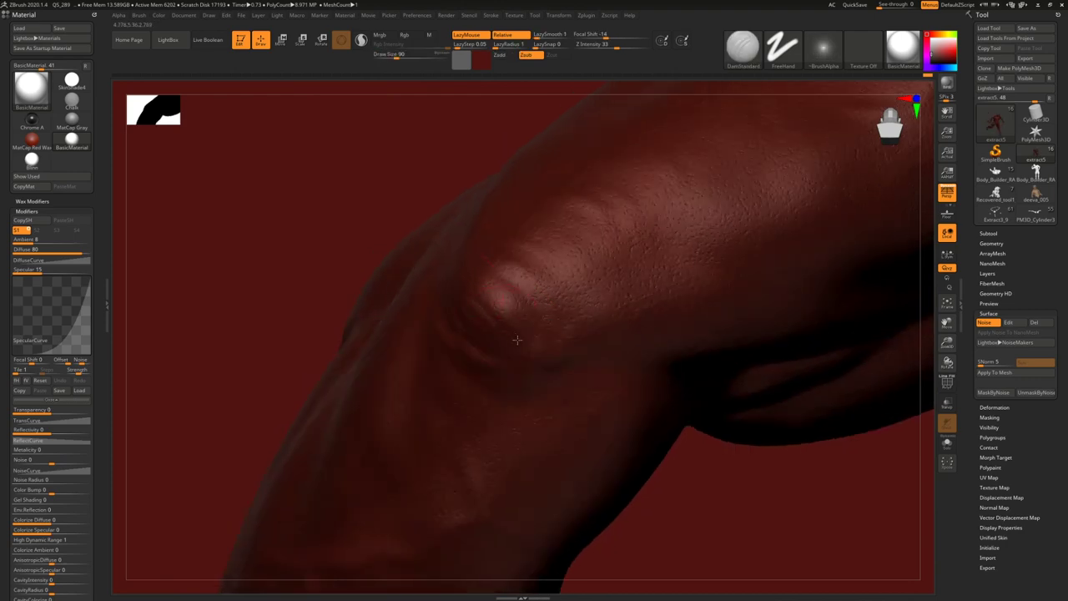
{"action": "left_click_drag", "start_coordinate": [480, 285], "coordinate": [500, 307]}
{"action": "left_click_drag", "start_coordinate": [128, 511], "coordinate": [562, 312]}
{"action": "right_click_drag", "start_coordinate": [563, 312], "coordinate": [817, 267], "text": "ctrl"}
- Select the tail subtool extract4, isolate it to inspect its base, and show the whole devil again
{"action": "left_click", "coordinate": [988, 233]}
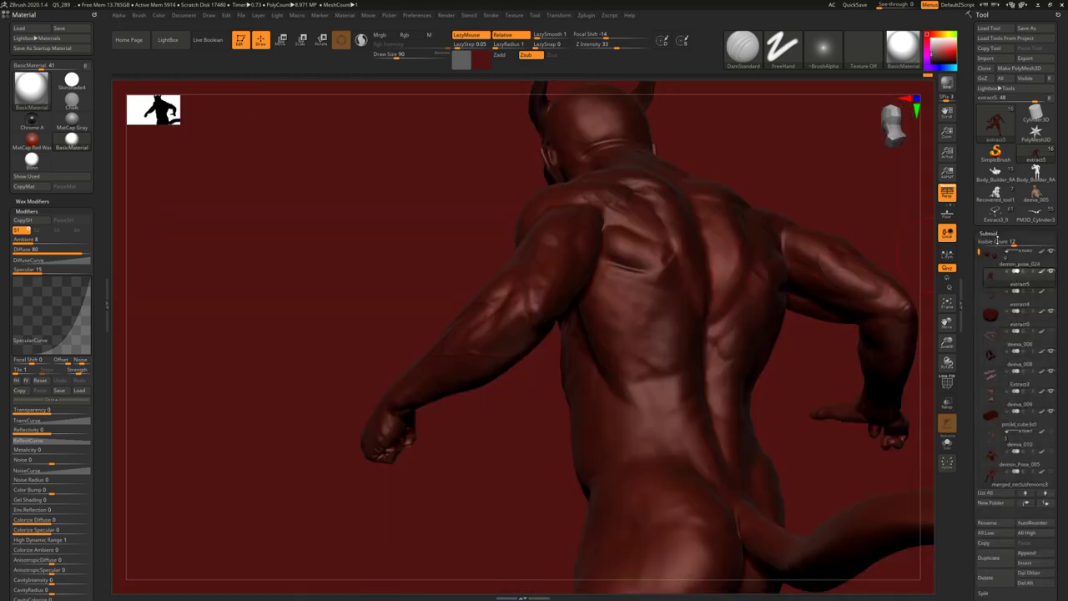
{"action": "left_click", "coordinate": [995, 303]}
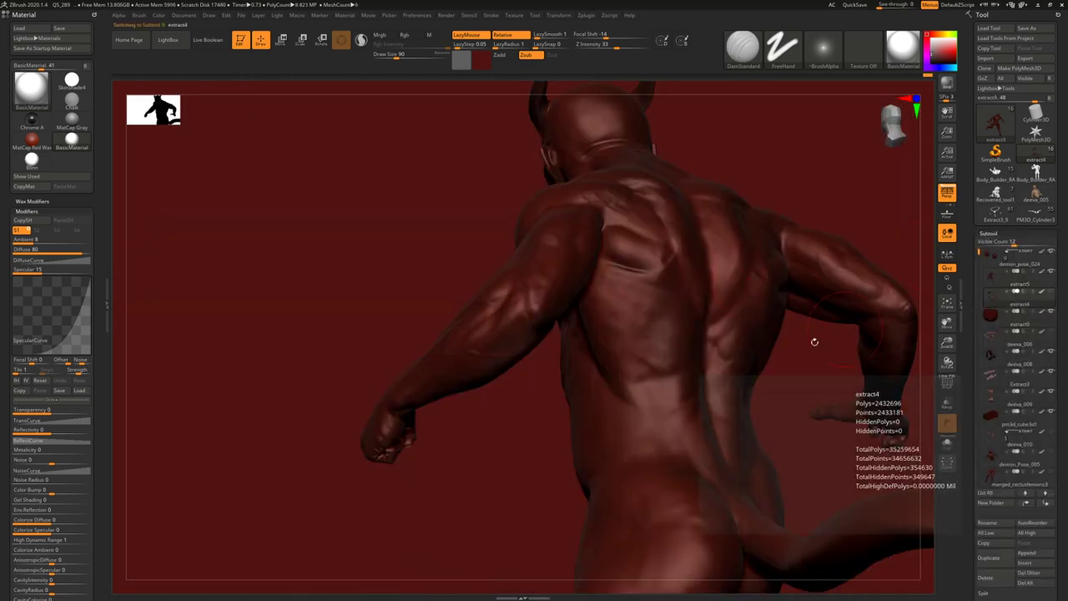
{"action": "left_click", "coordinate": [946, 442]}
{"action": "mouse_move", "coordinate": [563, 429]}
{"action": "left_mouse_down"}
{"action": "mouse_move", "coordinate": [578, 375]}
{"action": "mouse_move", "coordinate": [515, 343]}
{"action": "mouse_move", "coordinate": [563, 365]}
{"action": "mouse_move", "coordinate": [531, 338]}
{"action": "left_mouse_up"}
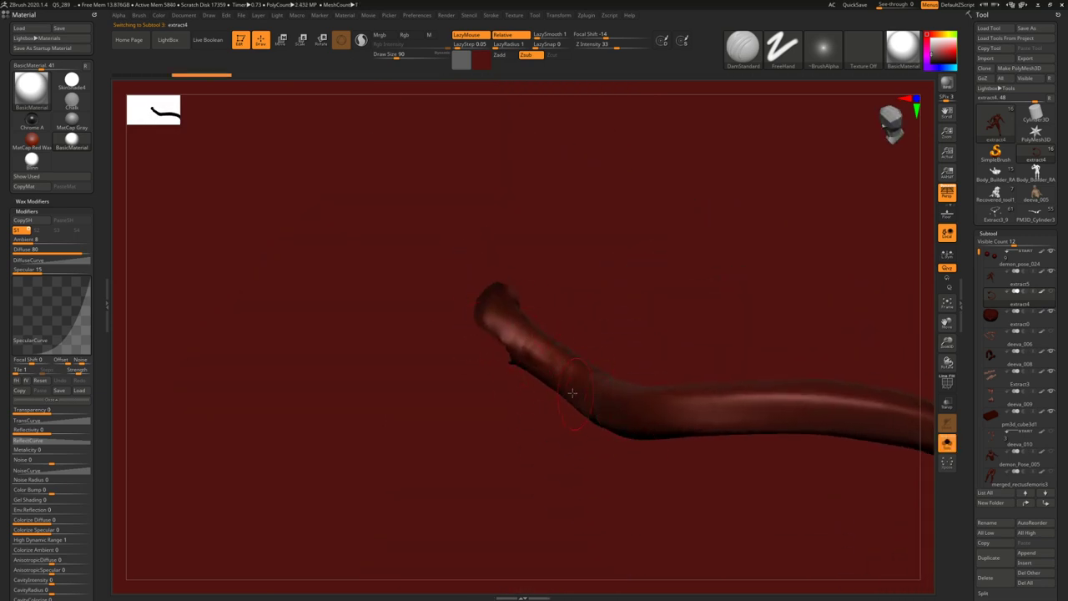
{"action": "right_click_drag", "start_coordinate": [579, 395], "coordinate": [591, 350]}
{"action": "key", "text": "shift+s"}
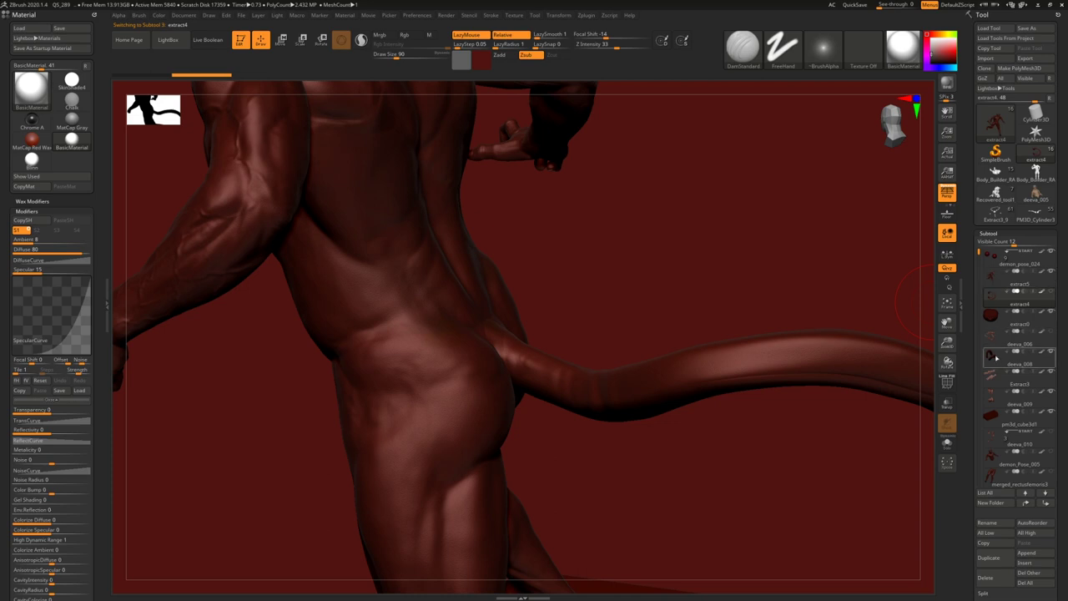
- Select the demon_pose_019 subtool, isolate it, and turn the figure to a front view
{"action": "scroll", "coordinate": [991, 334], "scroll_direction": "down", "scroll_amount": 5}
{"action": "left_click", "coordinate": [990, 389]}
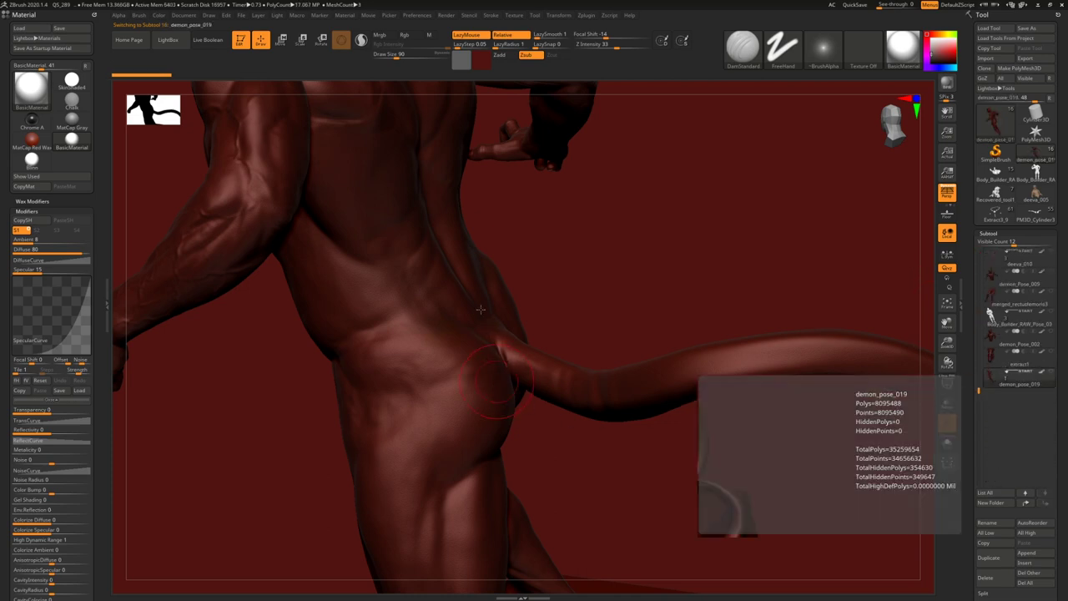
{"action": "key", "text": "f"}
{"action": "key", "text": "shift+s"}
{"action": "right_click_drag", "start_coordinate": [505, 338], "coordinate": [515, 341]}
{"action": "left_click_drag", "start_coordinate": [509, 361], "coordinate": [498, 334]}
{"action": "right_click_drag", "start_coordinate": [499, 334], "coordinate": [530, 327]}
{"action": "right_click_drag", "start_coordinate": [467, 351], "coordinate": [553, 351]}
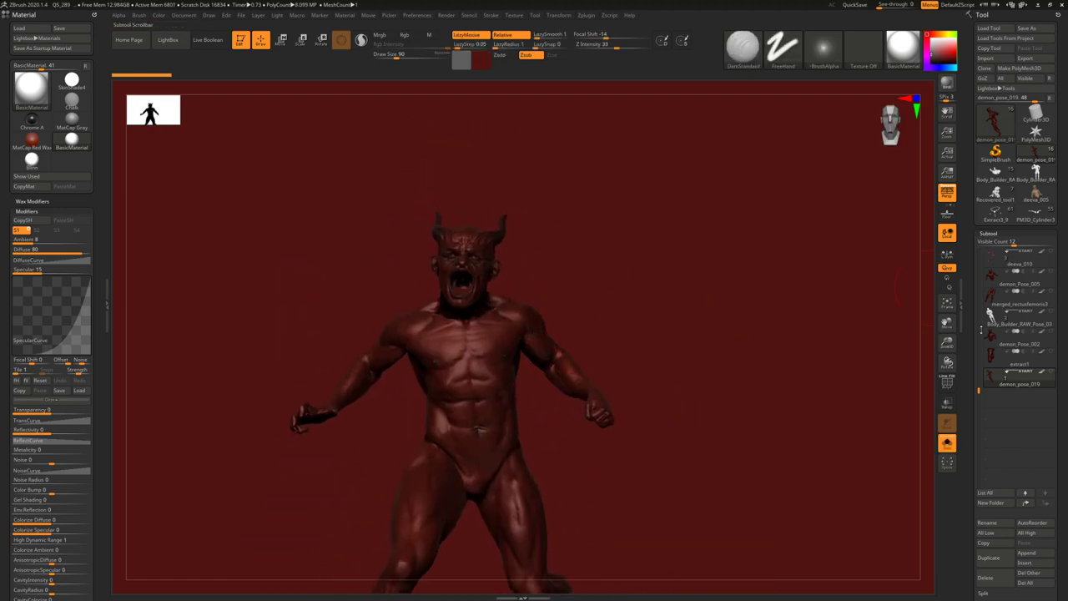
- Review the isolated figure from feet to horns and switch to the extract5 subtool for comparison
{"action": "left_click_drag", "start_coordinate": [980, 386], "coordinate": [980, 251]}
{"action": "right_click_drag", "start_coordinate": [472, 412], "coordinate": [475, 231], "text": "alt"}
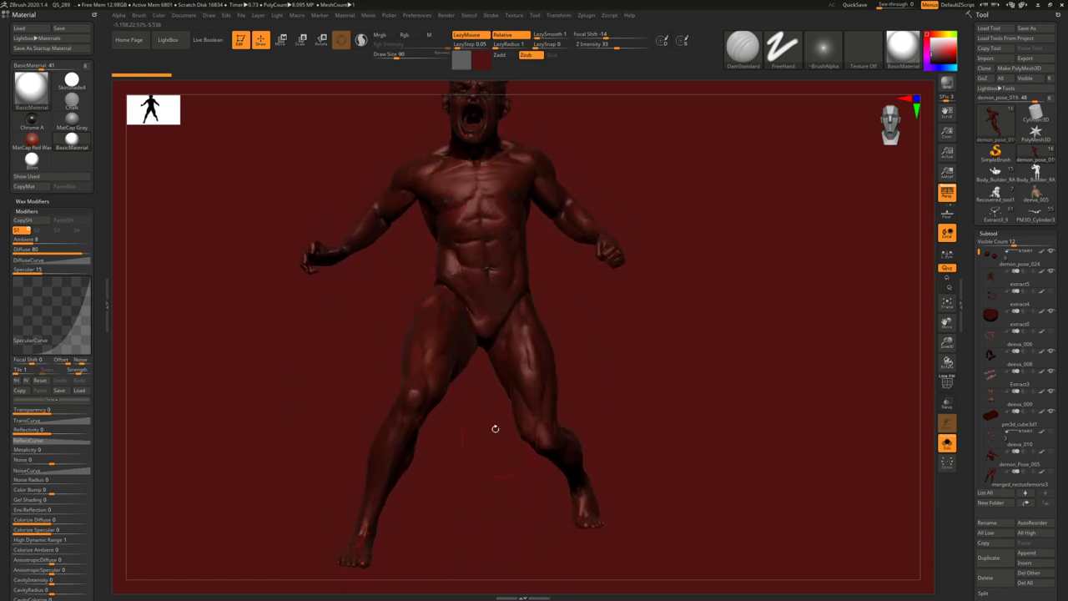
{"action": "right_click_drag", "start_coordinate": [499, 305], "coordinate": [476, 395], "text": "alt"}
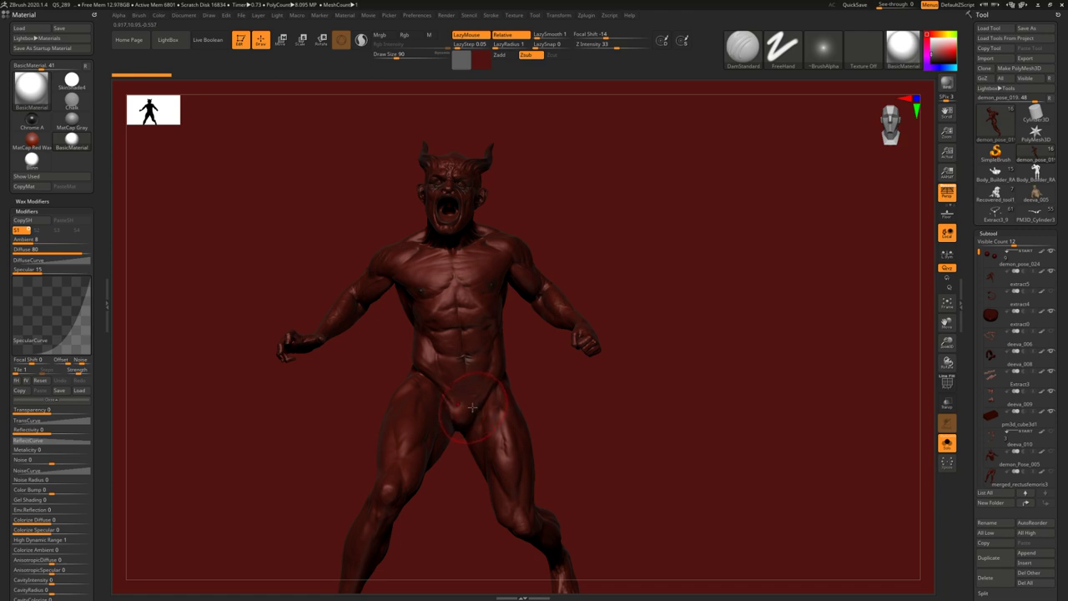
{"action": "left_click", "coordinate": [992, 278]}
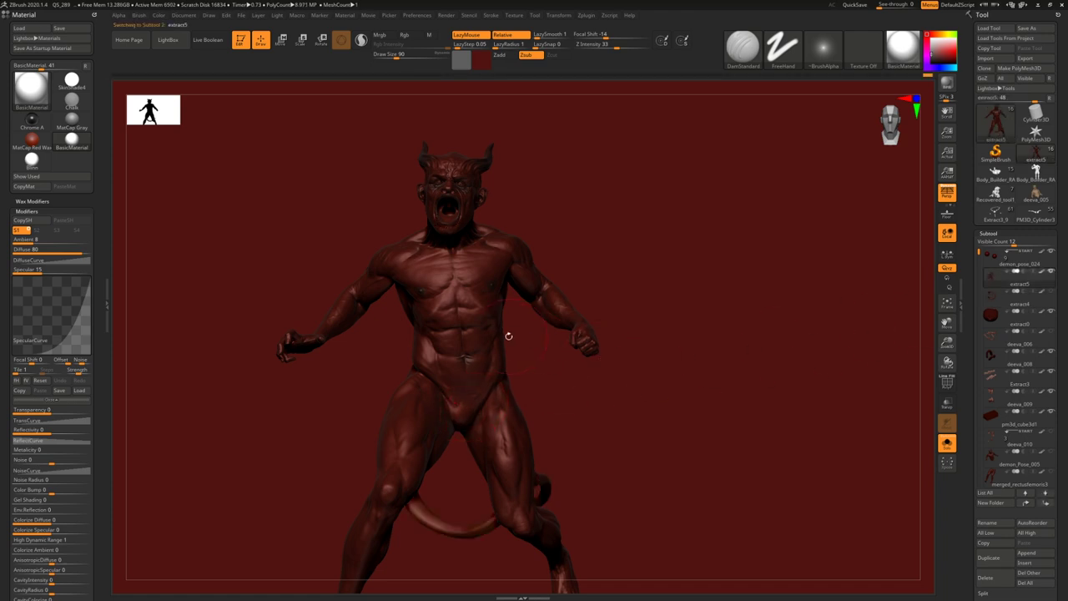
- Smooth the skin around the crease between the devil's waist and thigh on the extract5 subtool
{"action": "mouse_move", "coordinate": [504, 366]}
{"action": "right_mouse_down"}
{"action": "mouse_move", "coordinate": [495, 383]}
{"action": "mouse_move", "coordinate": [548, 360]}
{"action": "mouse_move", "coordinate": [517, 364]}
{"action": "right_mouse_up"}
{"action": "mouse_move", "coordinate": [424, 312]}
{"action": "right_mouse_down", "text": "ctrl"}
{"action": "mouse_move", "coordinate": [386, 307]}
{"action": "mouse_move", "coordinate": [410, 344]}
{"action": "mouse_move", "coordinate": [385, 304]}
{"action": "right_mouse_up", "text": "ctrl"}
{"action": "left_click_drag", "start_coordinate": [384, 305], "coordinate": [434, 321], "text": "shift"}
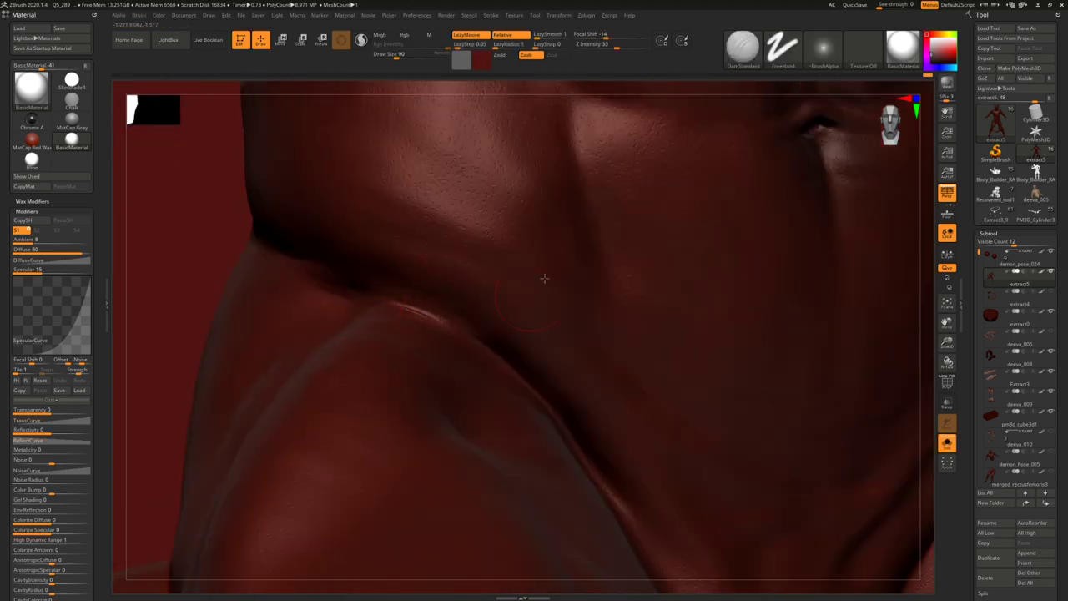
- Switch to the Clay brush with a draw size of 104 and soften the ridge along the hip crease
{"action": "key", "text": "b"}
{"action": "key", "text": "c"}
{"action": "key", "text": "l"}
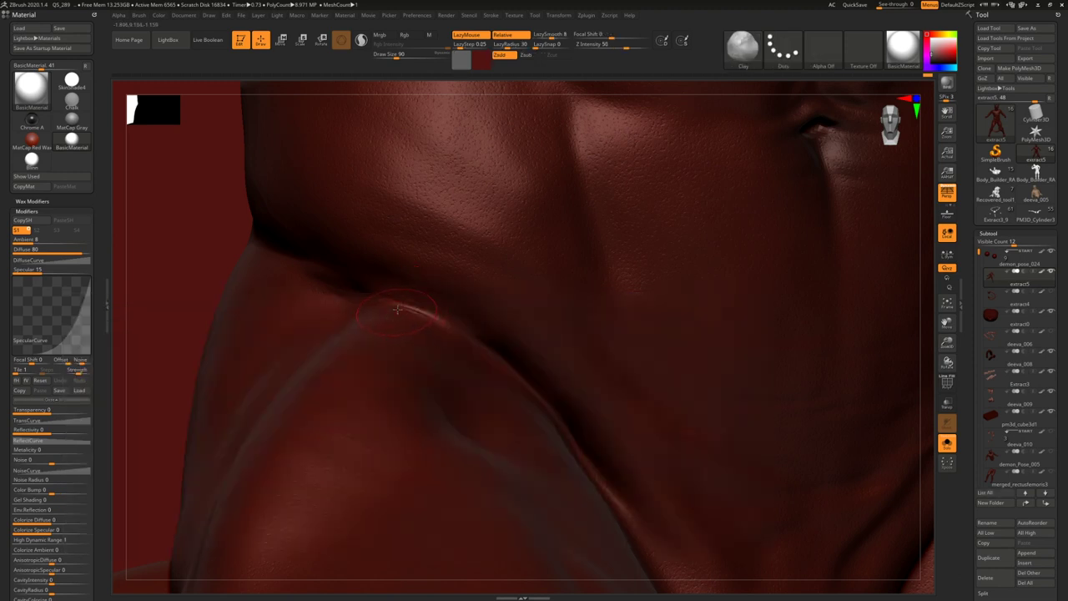
{"action": "key", "text": "space"}
{"action": "left_click_drag", "start_coordinate": [383, 292], "coordinate": [379, 293]}
{"action": "key", "text": "space"}
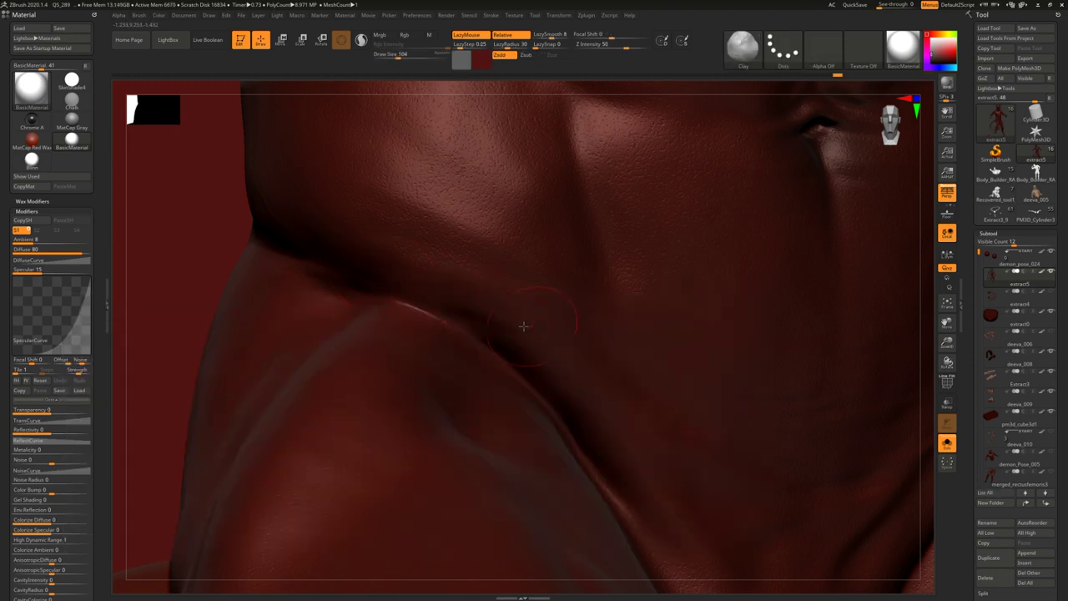
{"action": "key", "text": "shift"}
{"action": "mouse_move", "coordinate": [484, 306]}
{"action": "right_mouse_down", "text": "ctrl"}
{"action": "mouse_move", "coordinate": [500, 215]}
{"action": "mouse_move", "coordinate": [463, 324]}
{"action": "right_mouse_up", "text": "ctrl"}
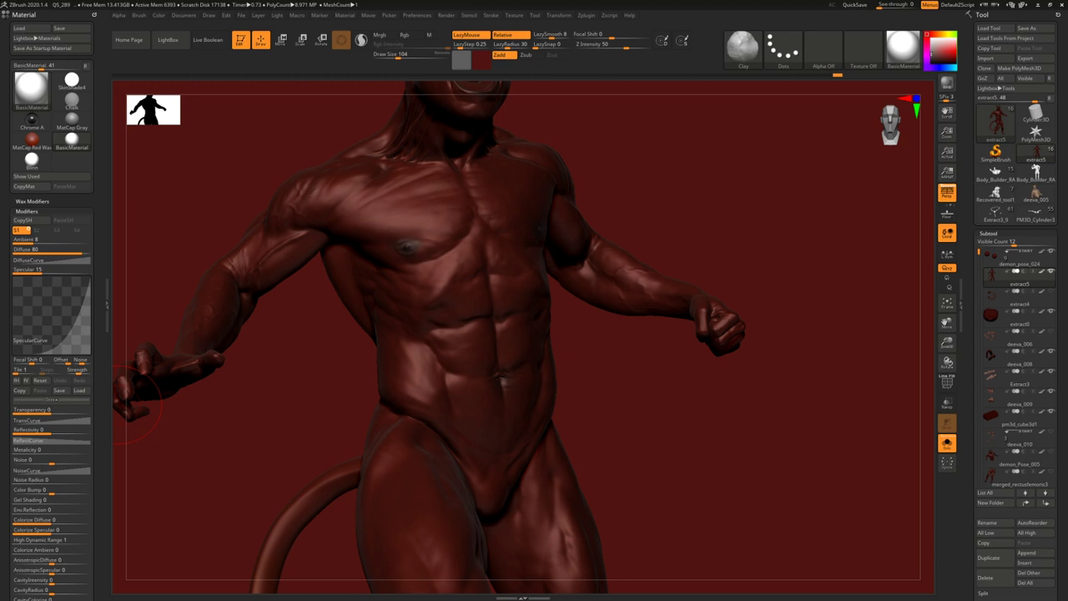
- Turn the devil toward its outstretched arm and mask a band around the forearm above the wrist
{"action": "right_click_drag", "start_coordinate": [492, 326], "coordinate": [574, 305]}
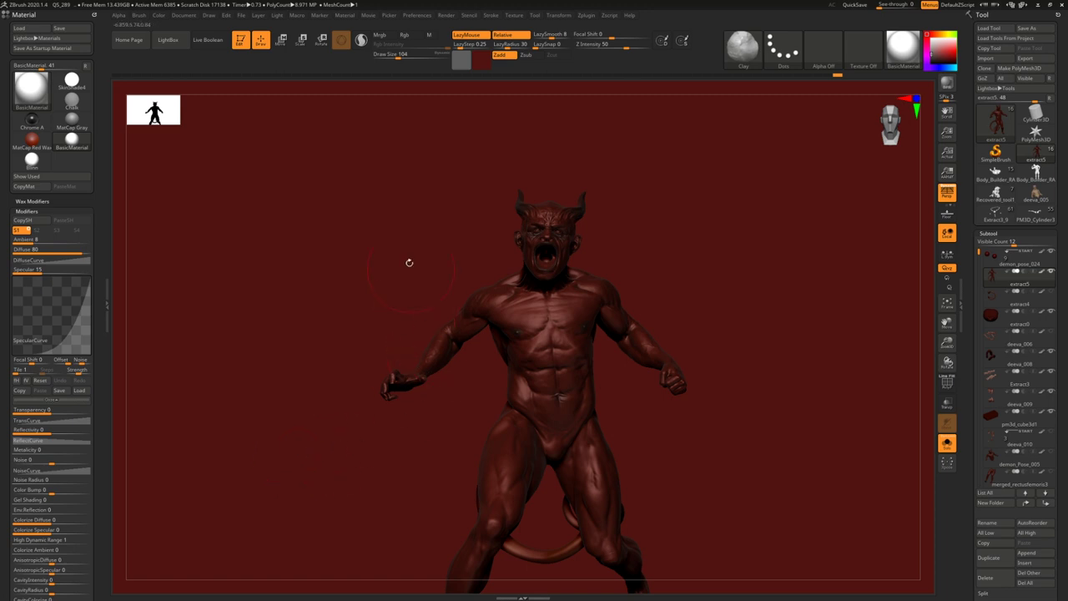
{"action": "left_click_drag", "start_coordinate": [412, 282], "coordinate": [421, 265]}
{"action": "right_click_drag", "start_coordinate": [445, 338], "coordinate": [403, 345]}
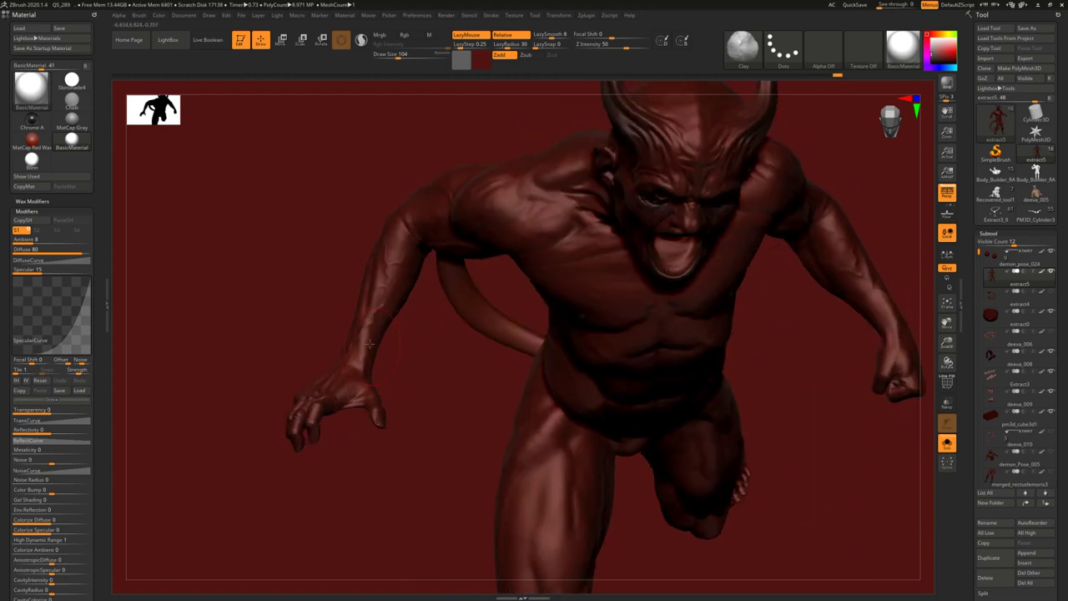
{"action": "mouse_move", "coordinate": [367, 322]}
{"action": "left_mouse_down", "text": "ctrl"}
{"action": "mouse_move", "coordinate": [357, 359]}
{"action": "mouse_move", "coordinate": [388, 339]}
{"action": "left_mouse_up", "text": "ctrl"}
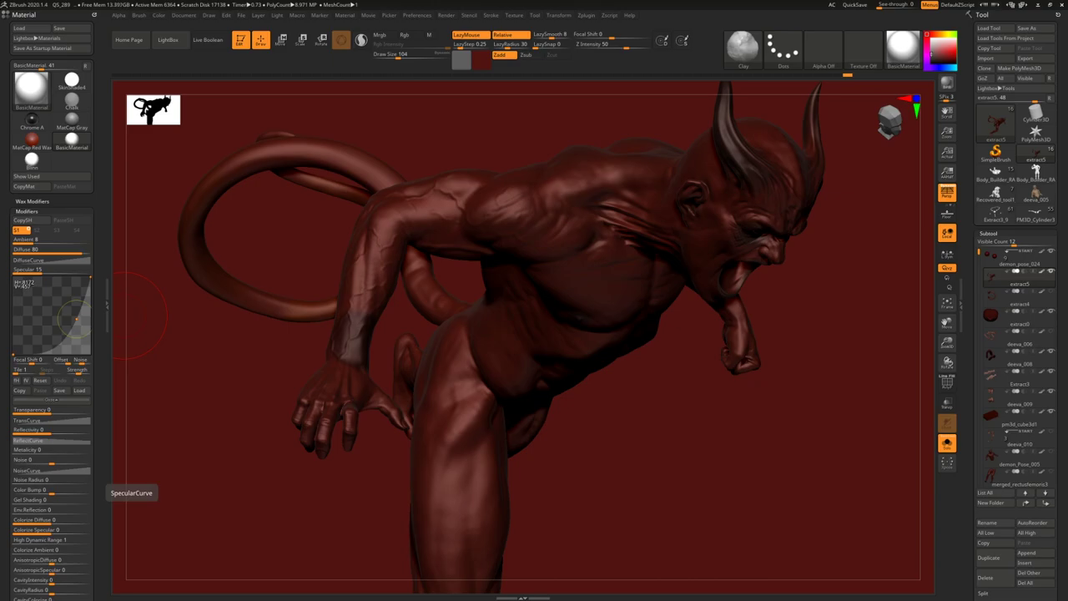
- Switch to the browser to view the old prisoner cuffs reference images and return to the devil's wrist in ZBrush
{"action": "key", "text": "alt+Tab"}
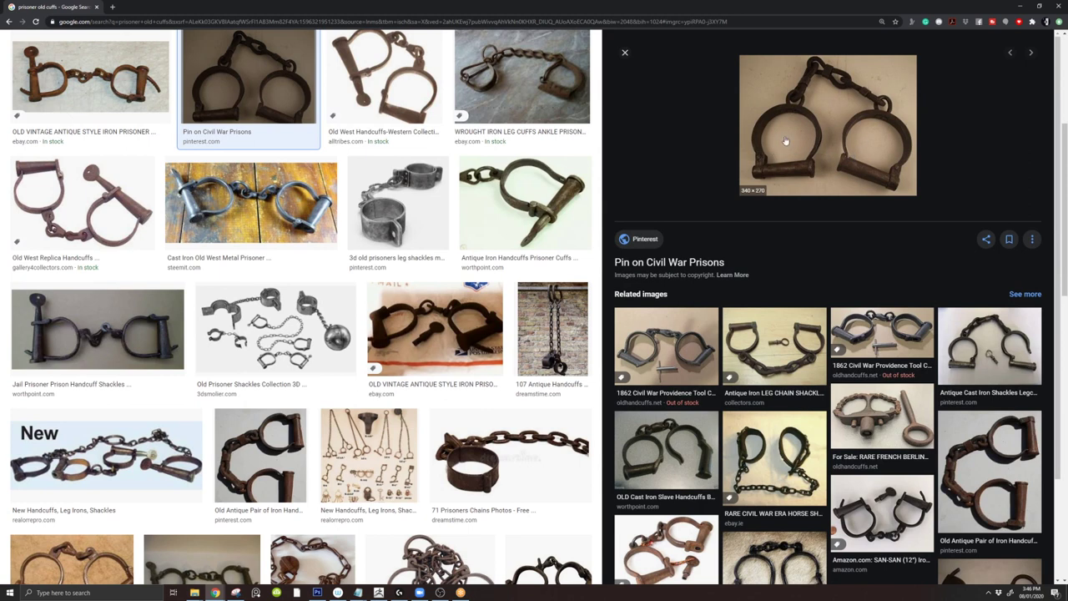
{"action": "left_click", "coordinate": [1023, 7]}
{"action": "right_click_drag", "start_coordinate": [471, 371], "coordinate": [414, 358]}
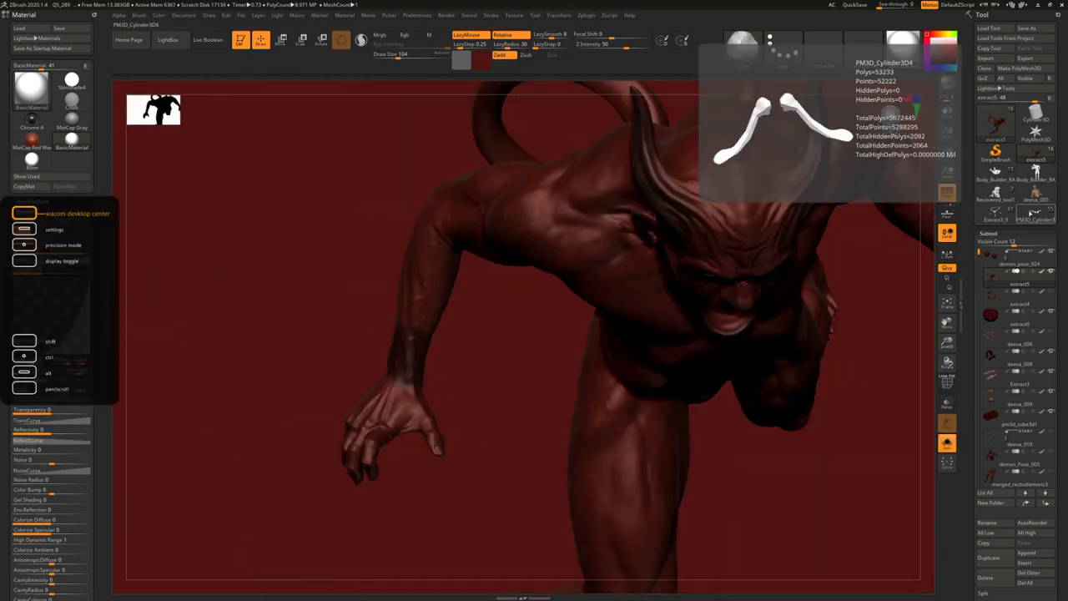
- Load the PM3D_Cylinder3D4 tool, select its PM3D_Sphere3D_5 subtool, and isolate that head piece
{"action": "left_click", "coordinate": [1033, 214]}
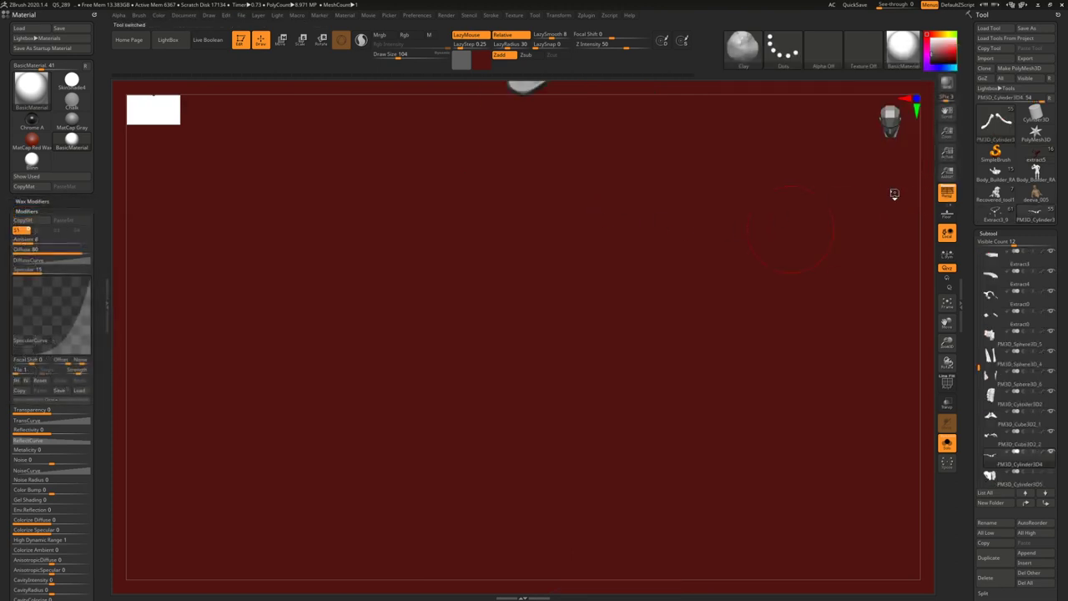
{"action": "left_click_drag", "start_coordinate": [674, 349], "coordinate": [614, 444]}
{"action": "left_click_drag", "start_coordinate": [454, 377], "coordinate": [543, 244]}
{"action": "left_click", "coordinate": [526, 204], "text": "alt"}
{"action": "key", "text": "shift+s"}
{"action": "right_click_drag", "start_coordinate": [526, 203], "coordinate": [516, 309]}
- Switch to the TrimDynamic brush with a draw size of about 130 and flatten the slot in the side plate's middle
{"action": "key", "text": "b"}
{"action": "key", "text": "m"}
{"action": "key", "text": "v"}
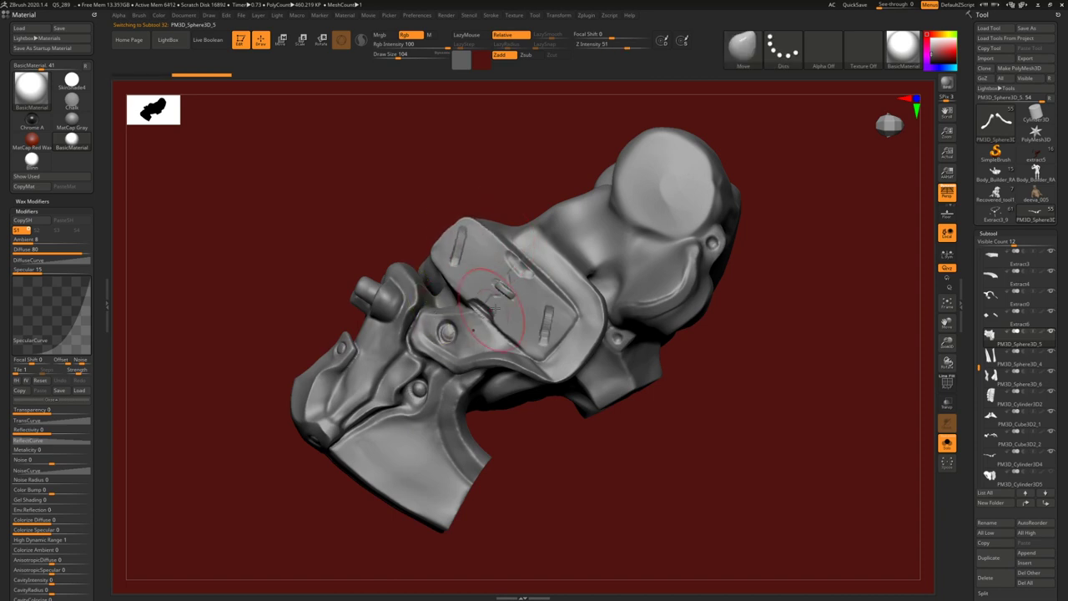
{"action": "key", "text": "b"}
{"action": "key", "text": "t"}
{"action": "key", "text": "d"}
{"action": "key", "text": "space"}
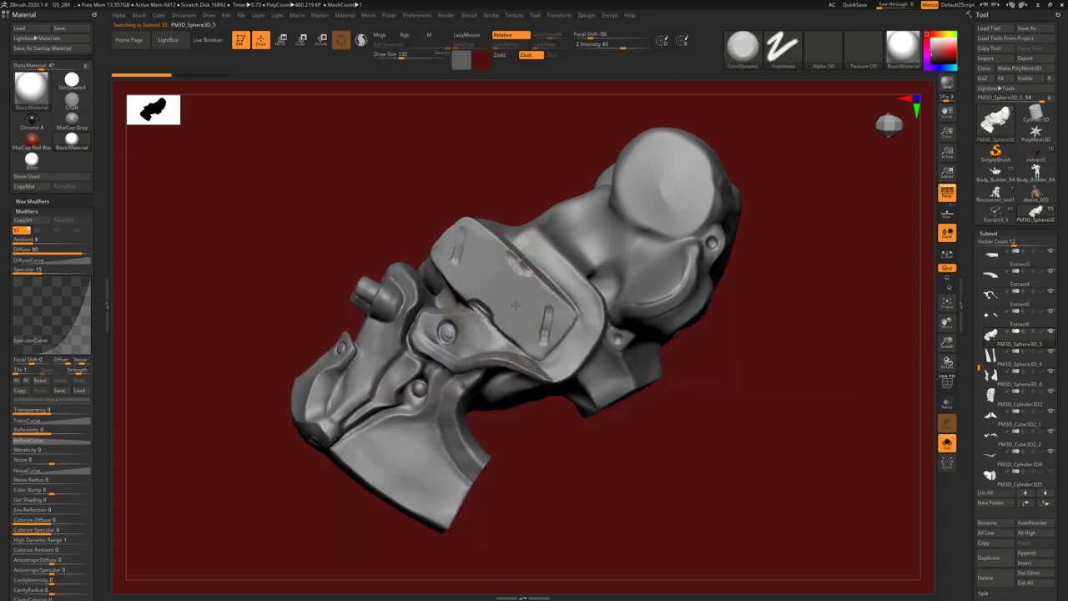
{"action": "left_click_drag", "start_coordinate": [497, 286], "coordinate": [518, 306]}
- Undo the last stroke and flatten the surface of the jaw plate with TrimDynamic
{"action": "mouse_move", "coordinate": [401, 463]}
{"action": "right_mouse_down", "text": "alt"}
{"action": "mouse_move", "coordinate": [505, 358]}
{"action": "mouse_move", "coordinate": [513, 362]}
{"action": "right_mouse_up", "text": "alt"}
{"action": "key", "text": "ctrl+z"}
{"action": "left_click_drag", "start_coordinate": [497, 353], "coordinate": [515, 372]}
{"action": "mouse_move", "coordinate": [506, 375]}
{"action": "right_mouse_down"}
{"action": "mouse_move", "coordinate": [471, 332]}
{"action": "mouse_move", "coordinate": [488, 346]}
{"action": "right_mouse_up"}
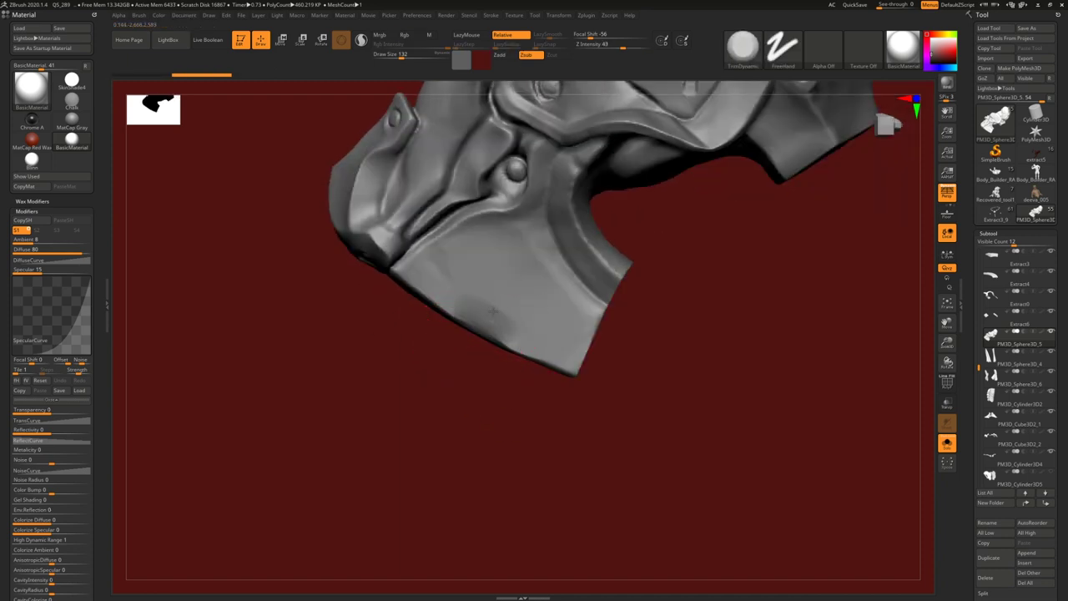
- Switch to the Move brush and set its draw size to 177
{"action": "key", "text": "b"}
{"action": "key", "text": "m"}
{"action": "key", "text": "v"}
{"action": "key", "text": "s"}
{"action": "left_click_drag", "start_coordinate": [479, 335], "coordinate": [491, 336]}
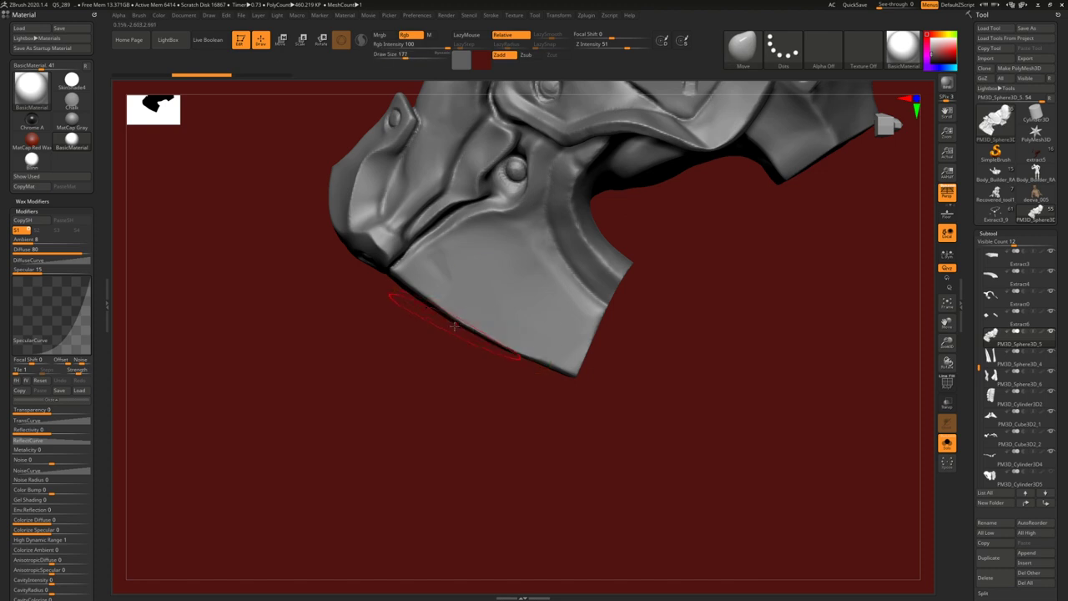
- Choose the MaskLasso brush, mask the front corner of the jaw plate's lower edge, and invert the mask
{"action": "key", "text": "ctrl"}
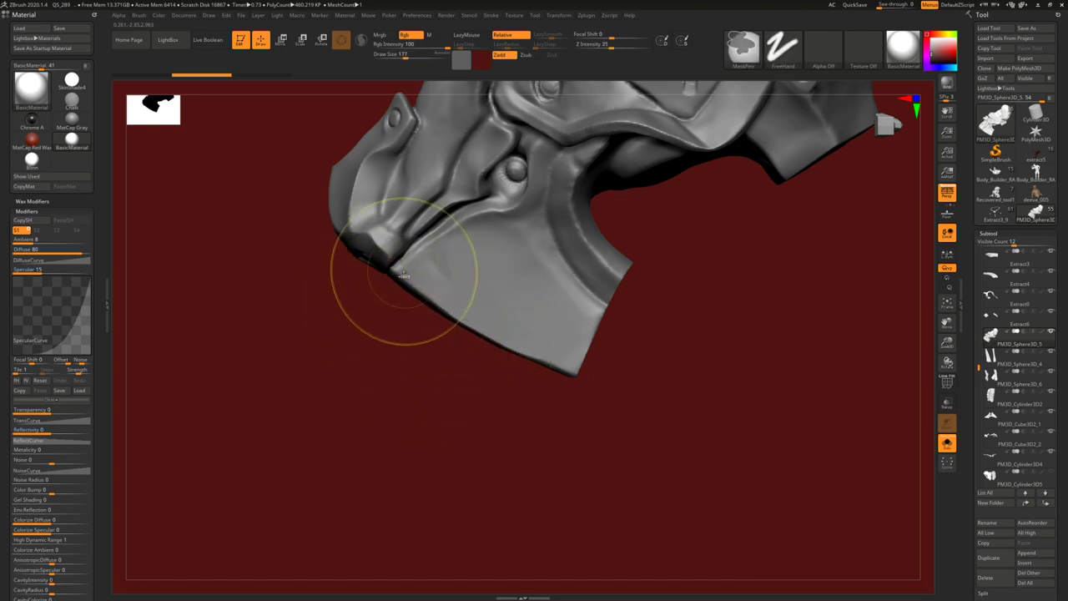
{"action": "key", "text": "ctrl+b"}
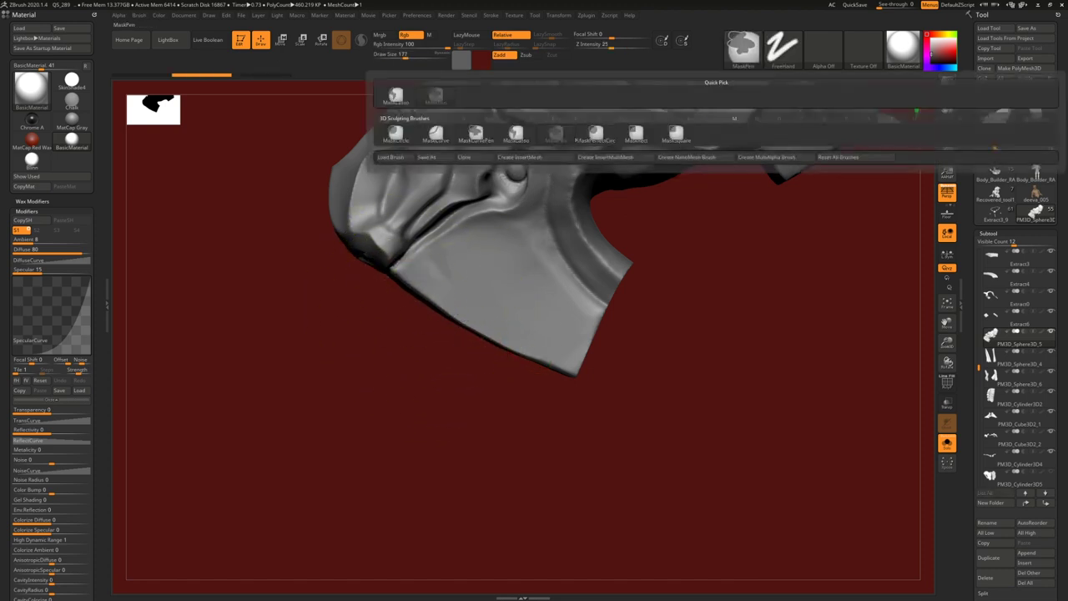
{"action": "key", "text": "ctrl+m"}
{"action": "key", "text": "ctrl+l"}
{"action": "mouse_move", "coordinate": [393, 267]}
{"action": "left_mouse_down", "text": "ctrl"}
{"action": "mouse_move", "coordinate": [404, 334]}
{"action": "mouse_move", "coordinate": [480, 292]}
{"action": "mouse_move", "coordinate": [468, 302]}
{"action": "left_mouse_up", "text": "ctrl"}
{"action": "left_click", "coordinate": [462, 369], "text": "ctrl"}
{"action": "key", "text": "w"}
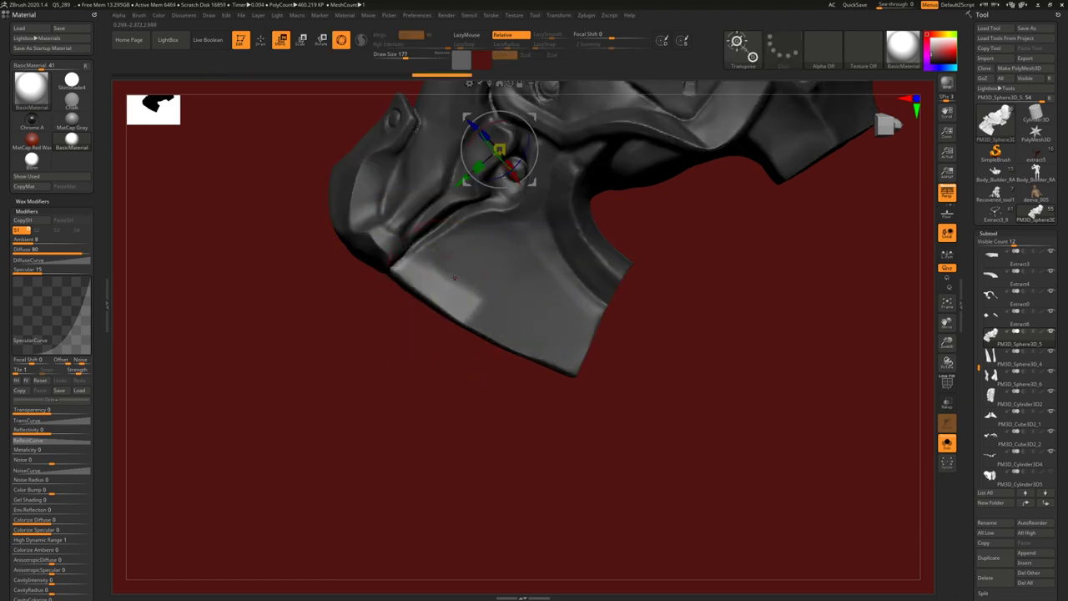
{"action": "left_click", "coordinate": [321, 40]}
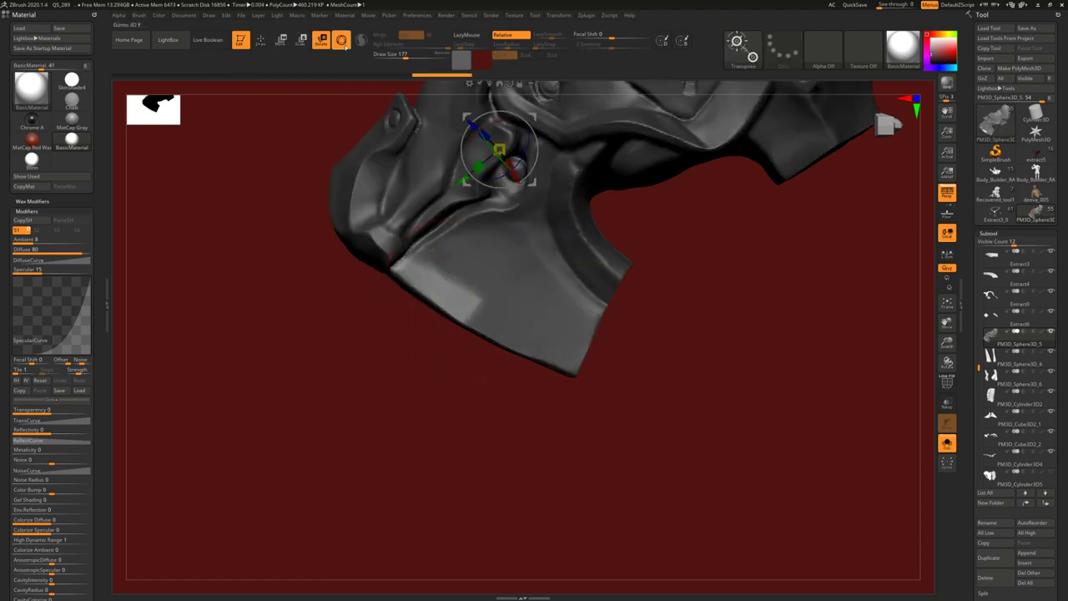
{"action": "left_click", "coordinate": [341, 42]}
- Pull the unmasked corner of the jaw plate downward into a spur using the Move brush at draw size 280
{"action": "key", "text": "b"}
{"action": "key", "text": "m"}
{"action": "key", "text": "v"}
{"action": "key", "text": "space"}
{"action": "left_click", "coordinate": [453, 308]}
{"action": "left_click_drag", "start_coordinate": [451, 311], "coordinate": [434, 343]}
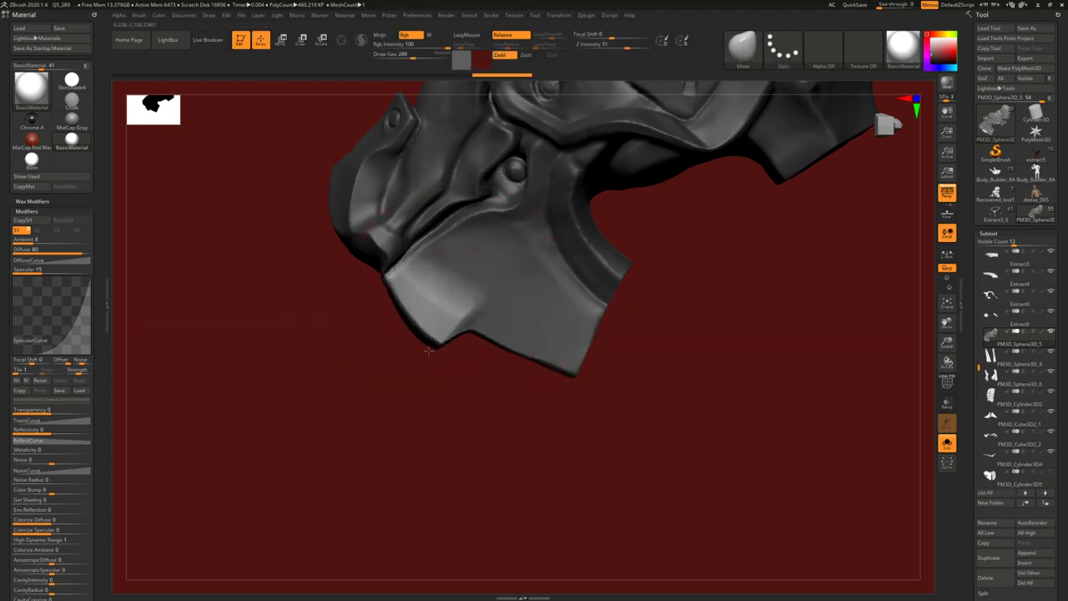
- Clear the mask, smooth the edge around the pulled spur, and switch to the TrimDynamic brush
{"action": "mouse_move", "coordinate": [425, 354]}
{"action": "right_mouse_down"}
{"action": "mouse_move", "coordinate": [492, 342]}
{"action": "mouse_move", "coordinate": [429, 332]}
{"action": "mouse_move", "coordinate": [419, 312]}
{"action": "mouse_move", "coordinate": [426, 272]}
{"action": "mouse_move", "coordinate": [477, 221]}
{"action": "mouse_move", "coordinate": [489, 251]}
{"action": "mouse_move", "coordinate": [553, 286]}
{"action": "right_mouse_up"}
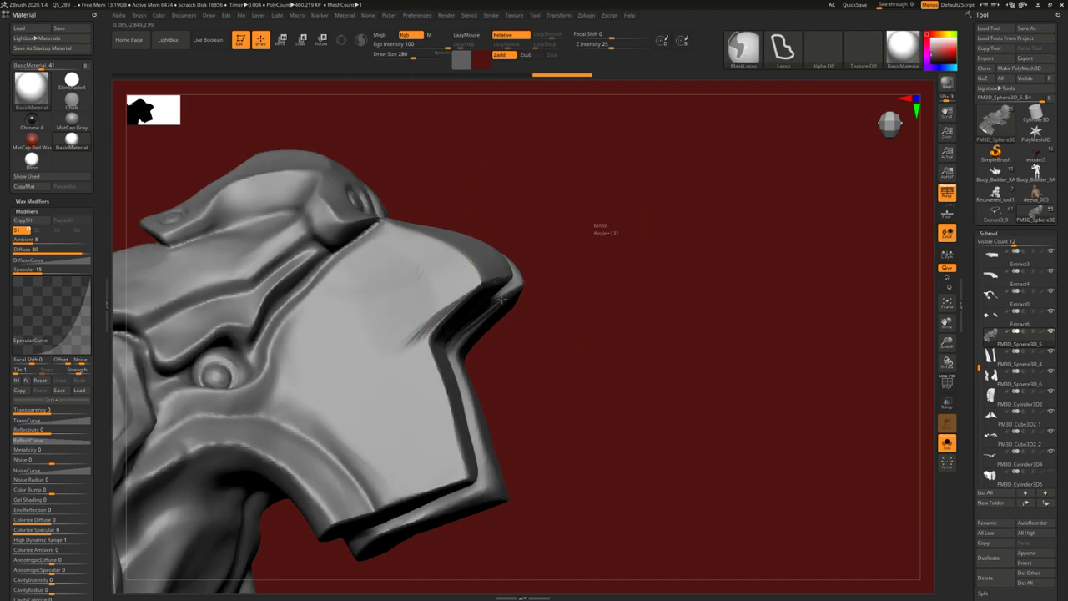
{"action": "key", "text": "b"}
{"action": "mouse_move", "coordinate": [415, 339]}
{"action": "right_mouse_down", "text": "shift"}
{"action": "mouse_move", "coordinate": [411, 298]}
{"action": "mouse_move", "coordinate": [439, 326]}
{"action": "right_mouse_up", "text": "shift"}
{"action": "key", "text": "t"}
{"action": "key", "text": "d"}
{"action": "right_click_drag", "start_coordinate": [480, 230], "coordinate": [408, 332]}
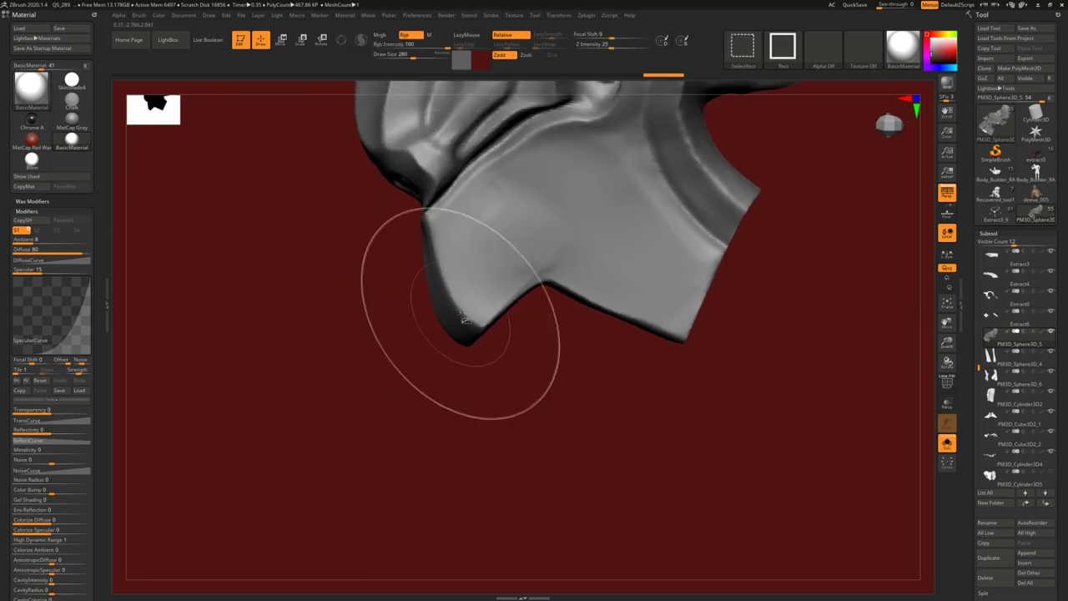
- Select the ClipCurve brush and clip the spur's tip and outer edge straight
{"action": "left_click", "coordinate": [731, 65]}
{"action": "left_click", "coordinate": [476, 133]}
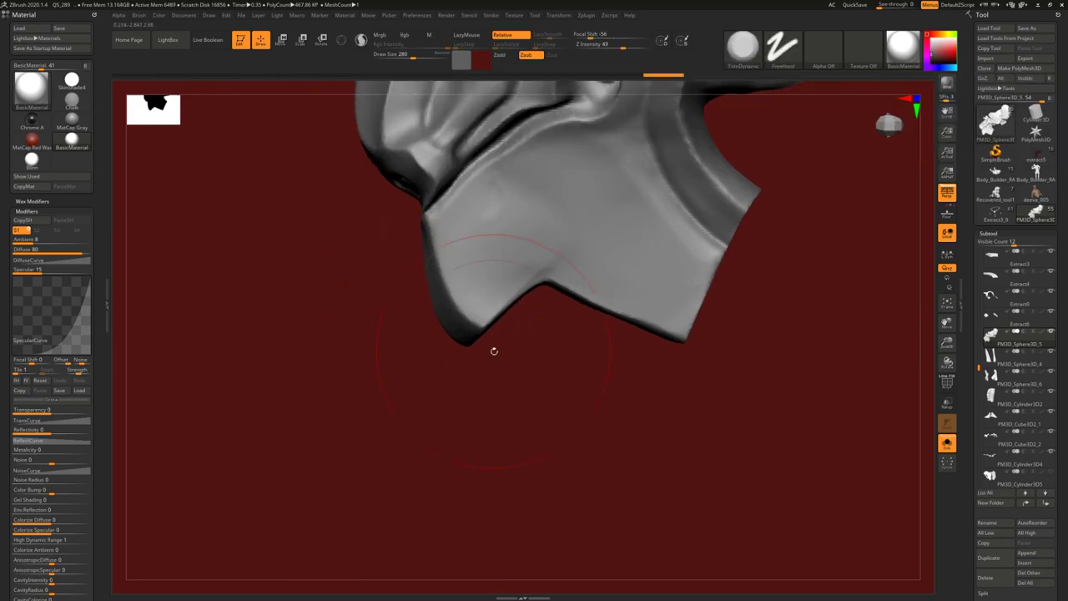
{"action": "left_click_drag", "start_coordinate": [418, 274], "coordinate": [419, 277], "text": "ctrl+shift"}
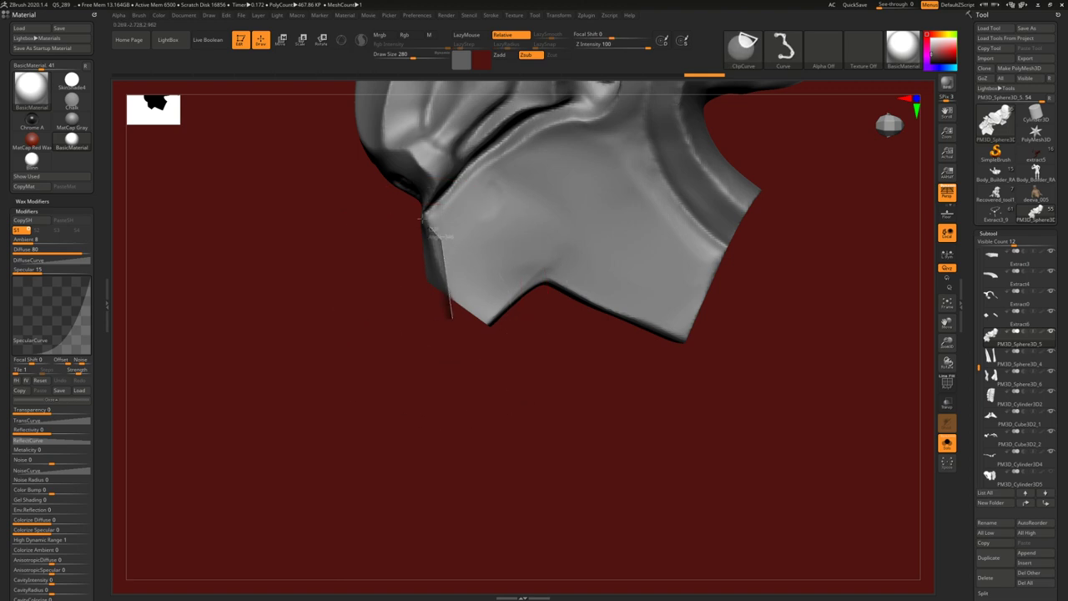
{"action": "left_click_drag", "start_coordinate": [410, 200], "coordinate": [409, 201], "text": "ctrl+shift"}
- Review the isolated head piece from the side and front, ending close on the snout plate
{"action": "mouse_move", "coordinate": [479, 248]}
{"action": "right_mouse_down", "text": "ctrl"}
{"action": "mouse_move", "coordinate": [487, 350]}
{"action": "mouse_move", "coordinate": [517, 300]}
{"action": "right_mouse_up", "text": "ctrl"}
{"action": "right_click_drag", "start_coordinate": [563, 326], "coordinate": [534, 317]}
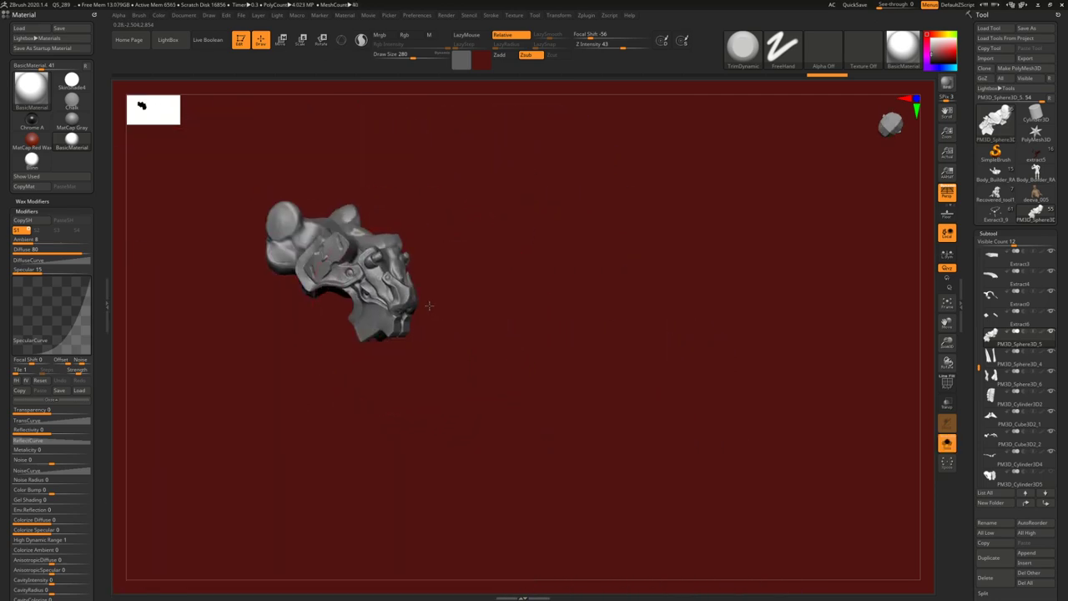
{"action": "right_click_drag", "start_coordinate": [417, 392], "coordinate": [513, 234]}
{"action": "key", "text": "ctrl+shift"}
{"action": "mouse_move", "coordinate": [749, 63]}
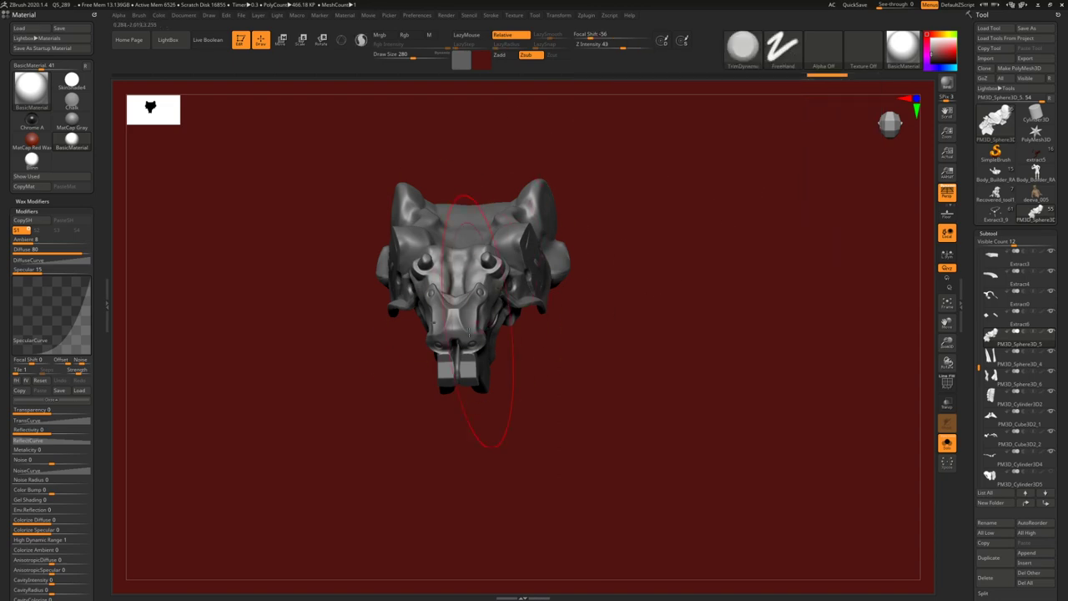
{"action": "key", "text": "shift+s"}
{"action": "right_click_drag", "start_coordinate": [504, 316], "coordinate": [464, 381]}
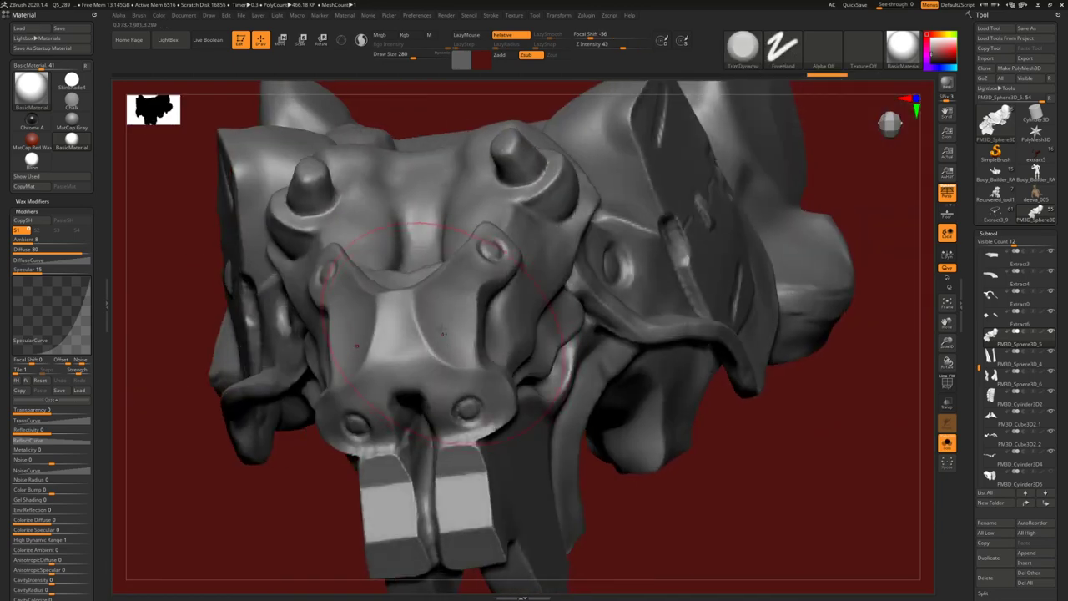
- Try carving fine marks on the snout plate using the DamStandard brush at draw size 116
{"action": "right_click_drag", "start_coordinate": [429, 238], "coordinate": [501, 276]}
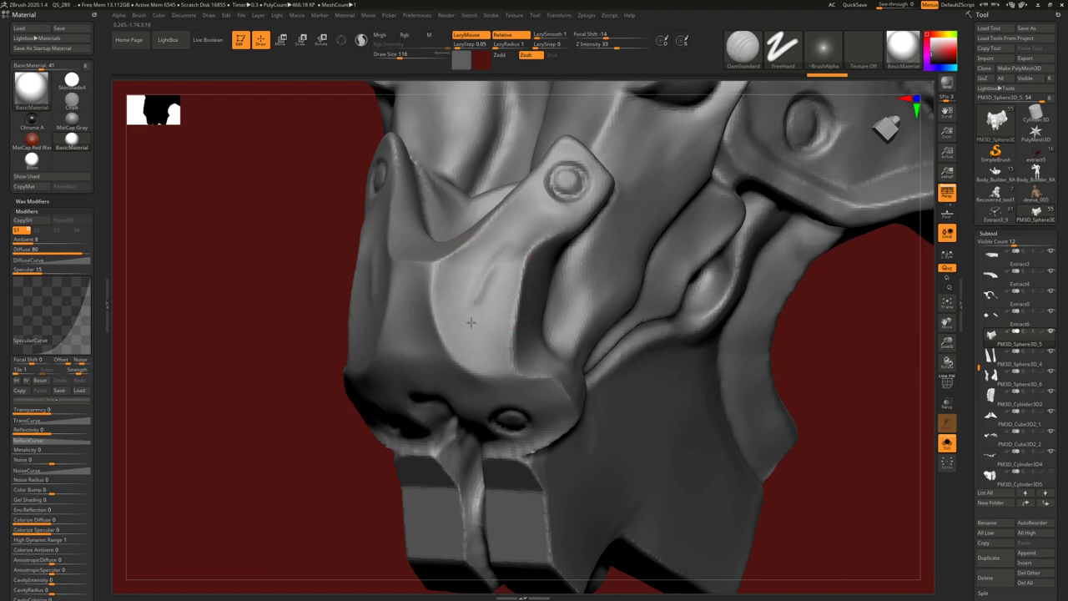
{"action": "right_click_drag", "start_coordinate": [471, 322], "coordinate": [453, 298]}
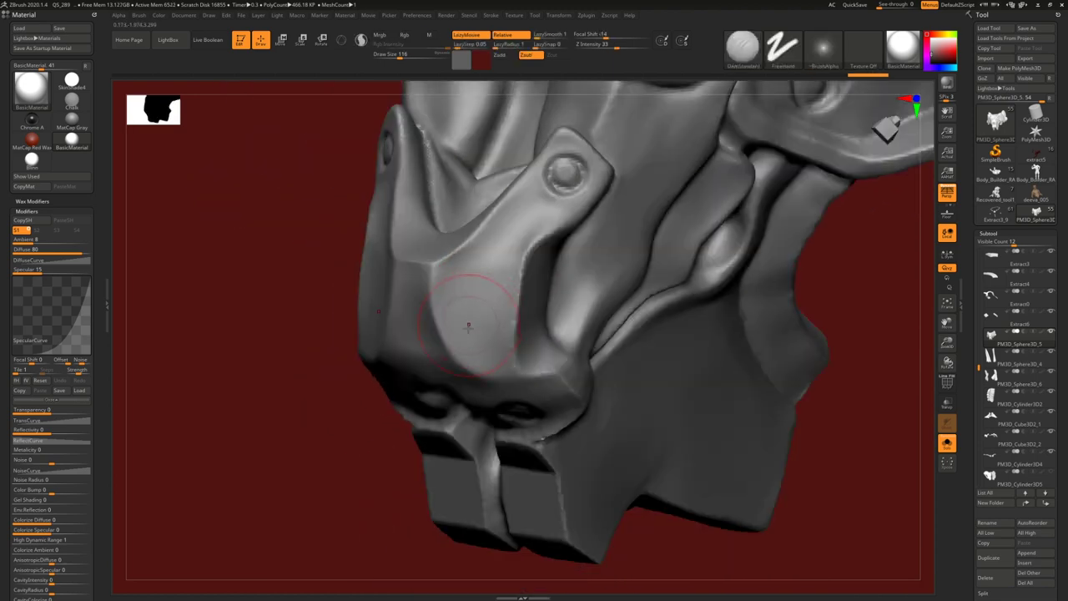
{"action": "mouse_move", "coordinate": [538, 208]}
{"action": "right_mouse_down"}
{"action": "mouse_move", "coordinate": [489, 306]}
{"action": "mouse_move", "coordinate": [468, 308]}
{"action": "right_mouse_up"}
- Show the whole armored character, select the PM3D_Sphere3D_9 helmet subtool, and isolate it to examine the riveted visor plate
{"action": "mouse_move", "coordinate": [468, 308]}
{"action": "left_mouse_down"}
{"action": "mouse_move", "coordinate": [489, 250]}
{"action": "mouse_move", "coordinate": [475, 343]}
{"action": "mouse_move", "coordinate": [492, 238]}
{"action": "mouse_move", "coordinate": [538, 196]}
{"action": "left_mouse_up"}
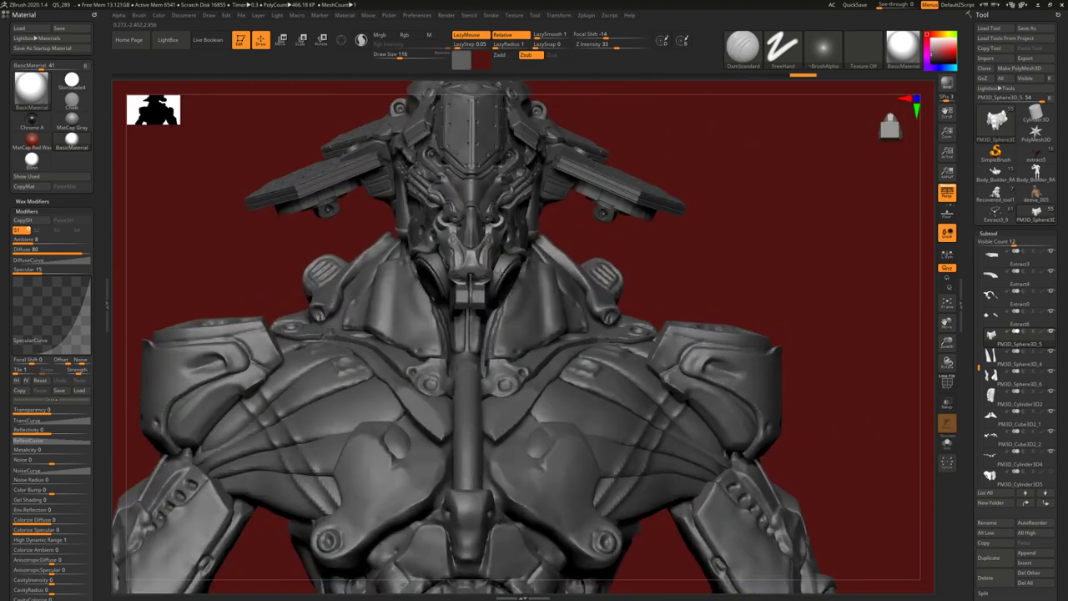
{"action": "right_click_drag", "start_coordinate": [493, 251], "coordinate": [455, 284]}
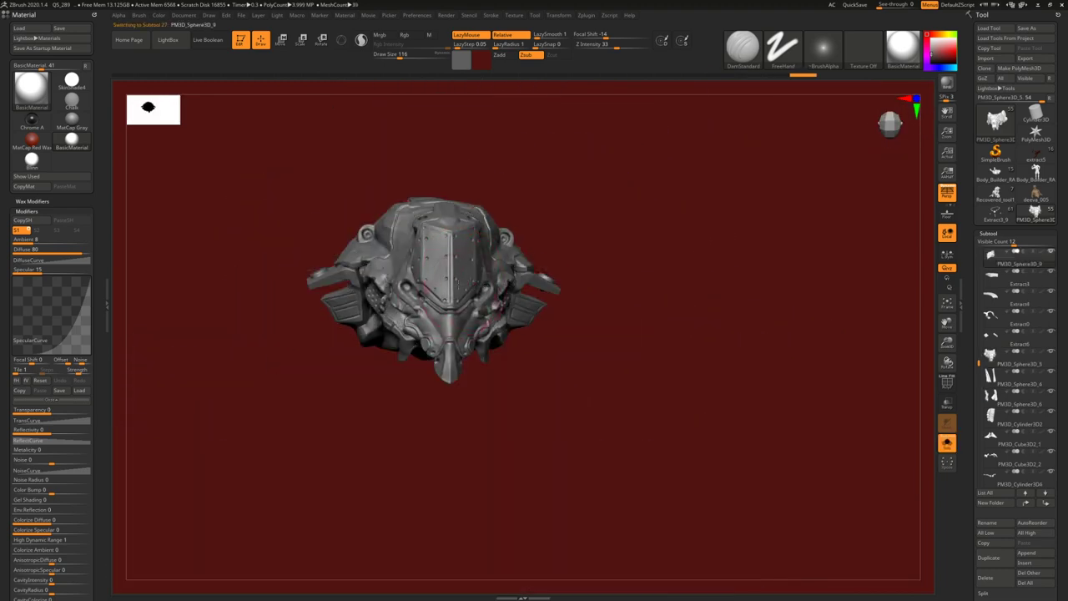
{"action": "right_click_drag", "start_coordinate": [455, 284], "coordinate": [470, 231]}
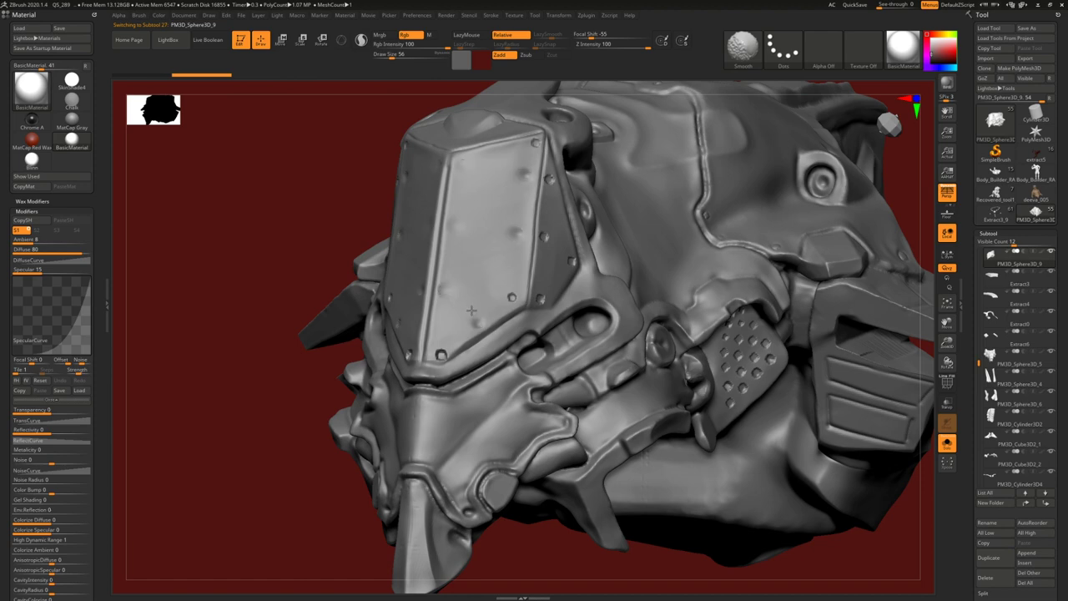
- Smooth the surface along the lower part of the front plate on the armoured helmet
{"action": "key", "text": "space"}
{"action": "left_click_drag", "start_coordinate": [459, 329], "coordinate": [444, 328]}
{"action": "left_click", "coordinate": [441, 353], "text": "shift"}
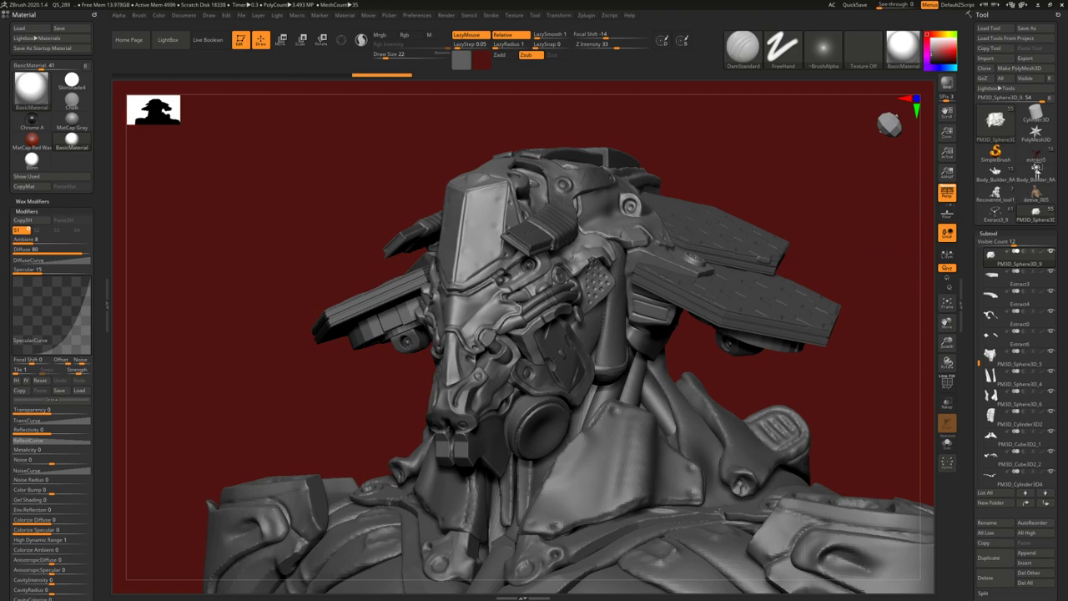
- Switch to the horned demon sculpt and mask a band around the wrist of the outstretched arm on the extract5 subtool
{"action": "key", "text": "f"}
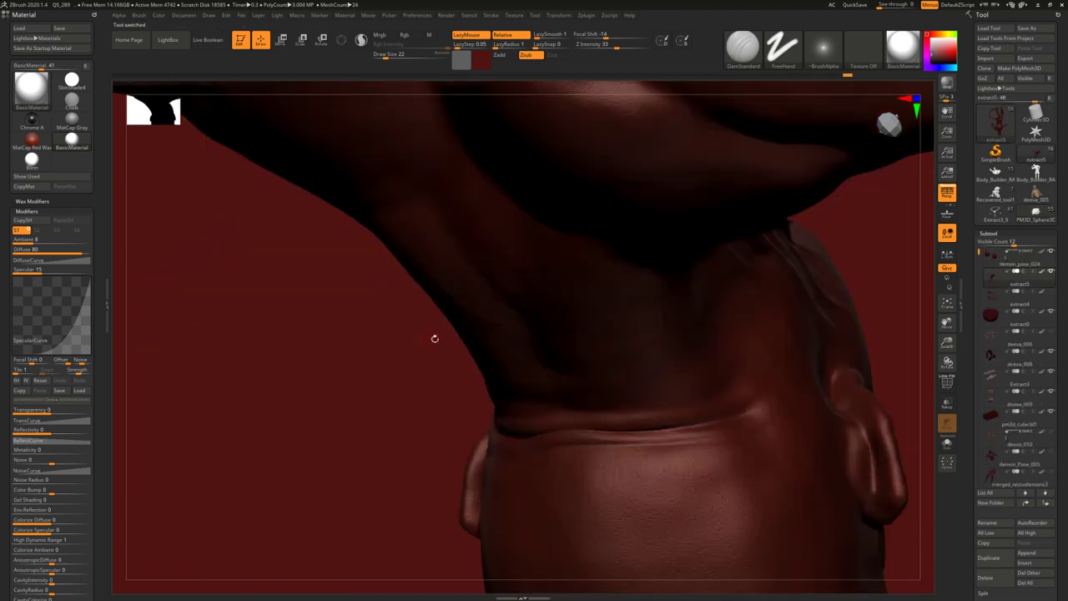
{"action": "key", "text": "f"}
{"action": "mouse_move", "coordinate": [495, 237]}
{"action": "left_mouse_down"}
{"action": "mouse_move", "coordinate": [495, 267]}
{"action": "mouse_move", "coordinate": [500, 188]}
{"action": "mouse_move", "coordinate": [415, 286]}
{"action": "mouse_move", "coordinate": [425, 303]}
{"action": "mouse_move", "coordinate": [399, 304]}
{"action": "mouse_move", "coordinate": [417, 322]}
{"action": "mouse_move", "coordinate": [425, 375]}
{"action": "mouse_move", "coordinate": [434, 355]}
{"action": "left_mouse_up"}
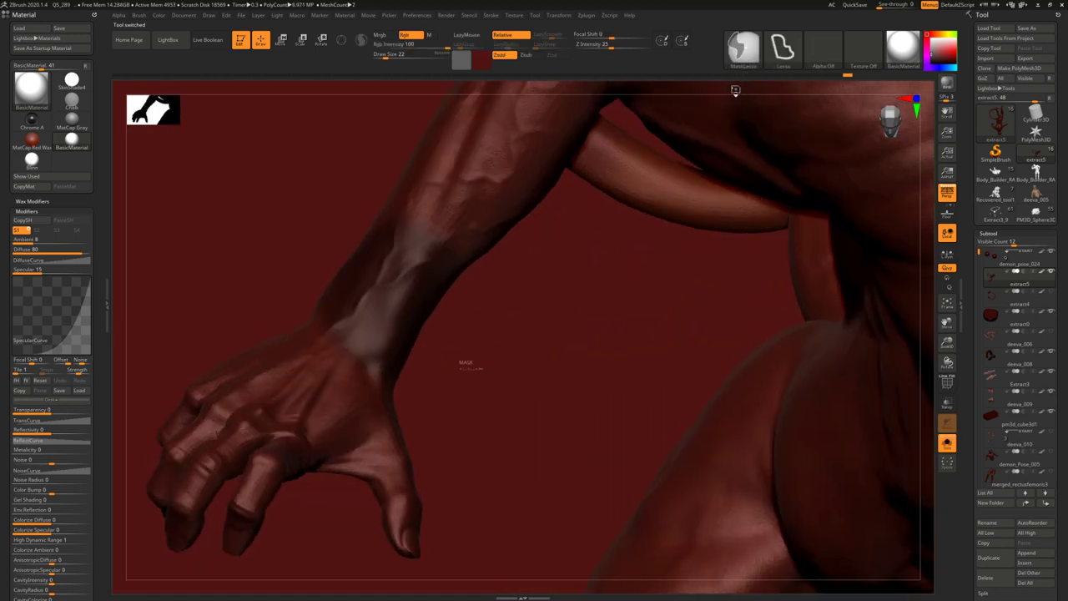
{"action": "mouse_move", "coordinate": [311, 284]}
{"action": "left_mouse_down", "text": "ctrl"}
{"action": "mouse_move", "coordinate": [420, 345]}
{"action": "mouse_move", "coordinate": [431, 336]}
{"action": "mouse_move", "coordinate": [446, 400]}
{"action": "mouse_move", "coordinate": [389, 325]}
{"action": "mouse_move", "coordinate": [377, 279]}
{"action": "left_mouse_up", "text": "ctrl"}
- Switch to the Chrome image results for "prisoner old cuffs" and examine the antique handcuff and shackle shapes
{"action": "key", "text": "alt+Tab"}
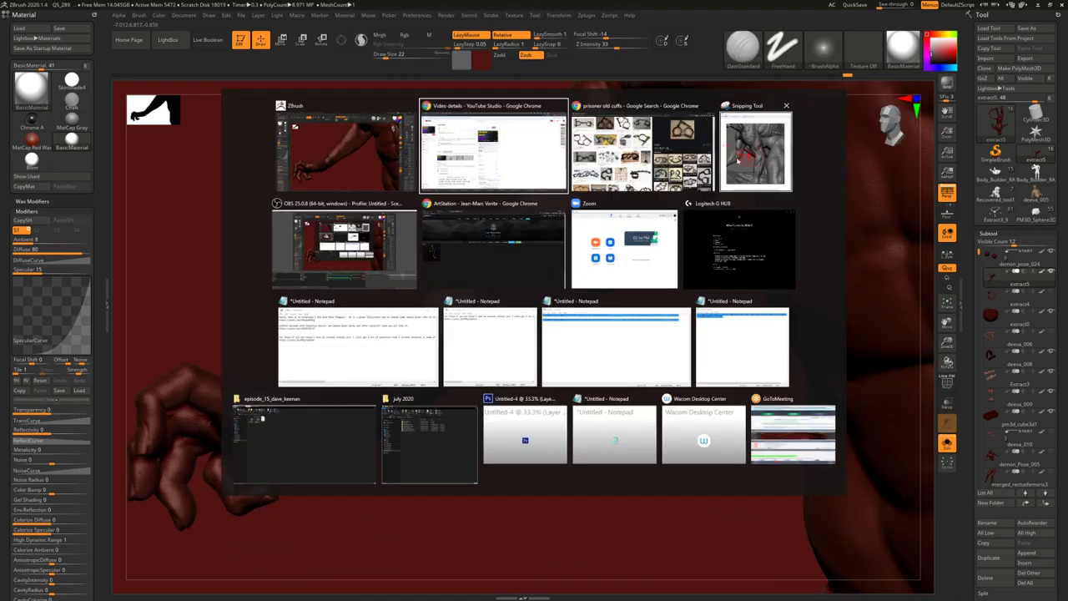
{"action": "left_click", "coordinate": [638, 150]}
{"action": "scroll", "coordinate": [518, 273], "scroll_direction": "down", "scroll_amount": 1}
{"action": "scroll", "coordinate": [451, 167], "scroll_direction": "up", "scroll_amount": 1}
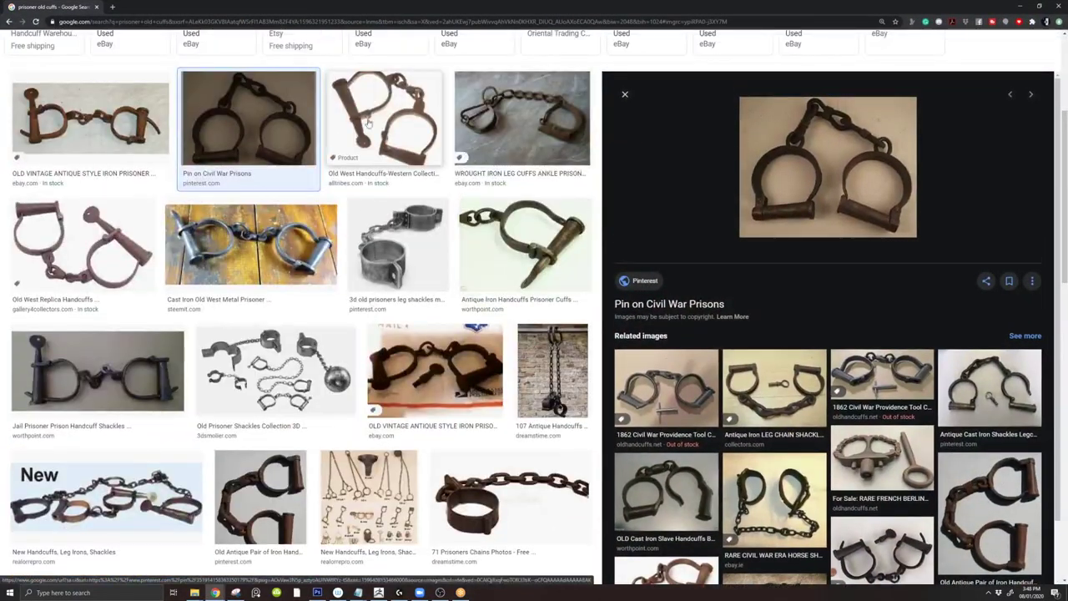
{"action": "scroll", "coordinate": [185, 234], "scroll_direction": "down", "scroll_amount": 2}
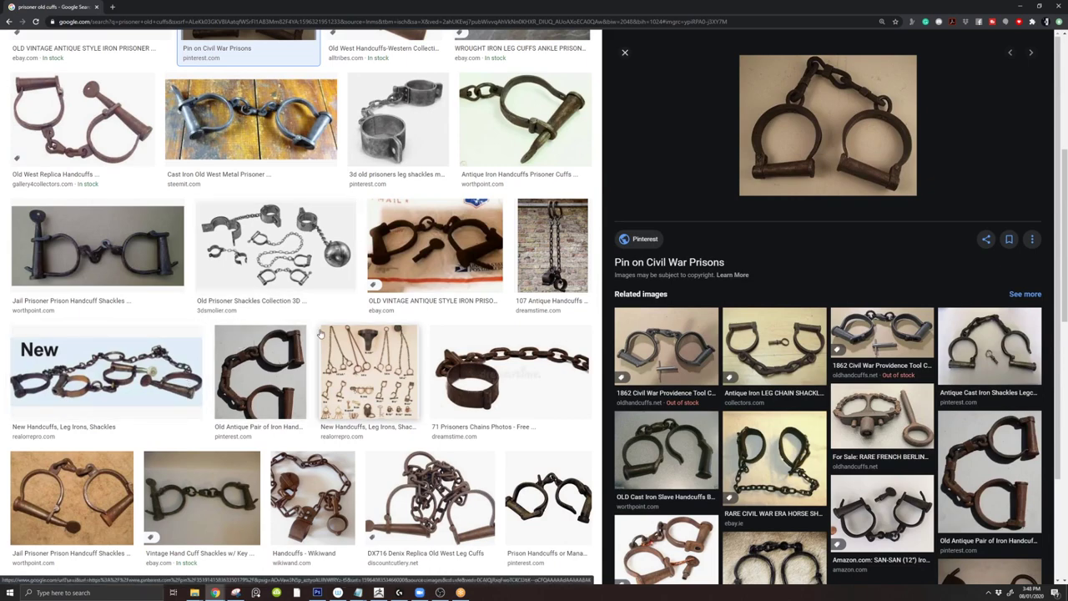
{"action": "scroll", "coordinate": [324, 307], "scroll_direction": "down", "scroll_amount": 1}
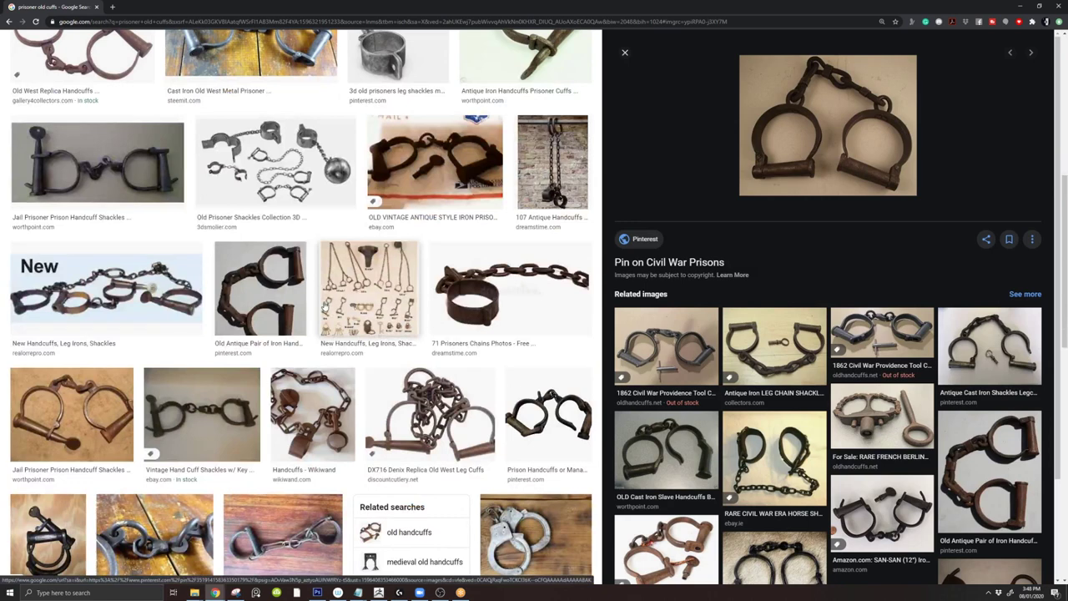
{"action": "scroll", "coordinate": [326, 307], "scroll_direction": "down", "scroll_amount": 1}
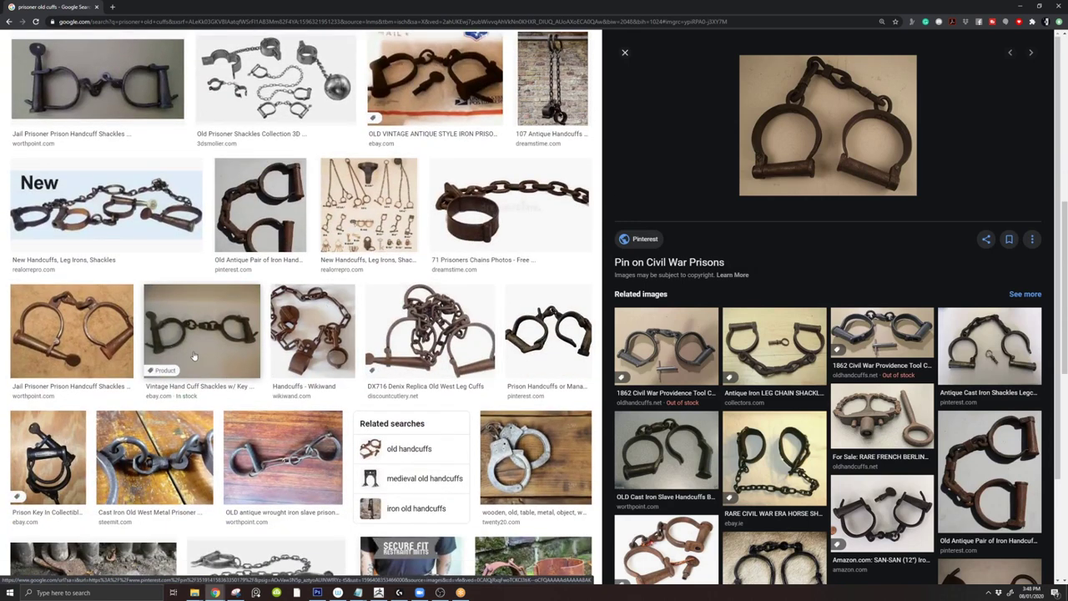
{"action": "scroll", "coordinate": [254, 343], "scroll_direction": "down", "scroll_amount": 1}
{"action": "scroll", "coordinate": [255, 343], "scroll_direction": "down", "scroll_amount": 4}
{"action": "scroll", "coordinate": [253, 371], "scroll_direction": "down", "scroll_amount": 1}
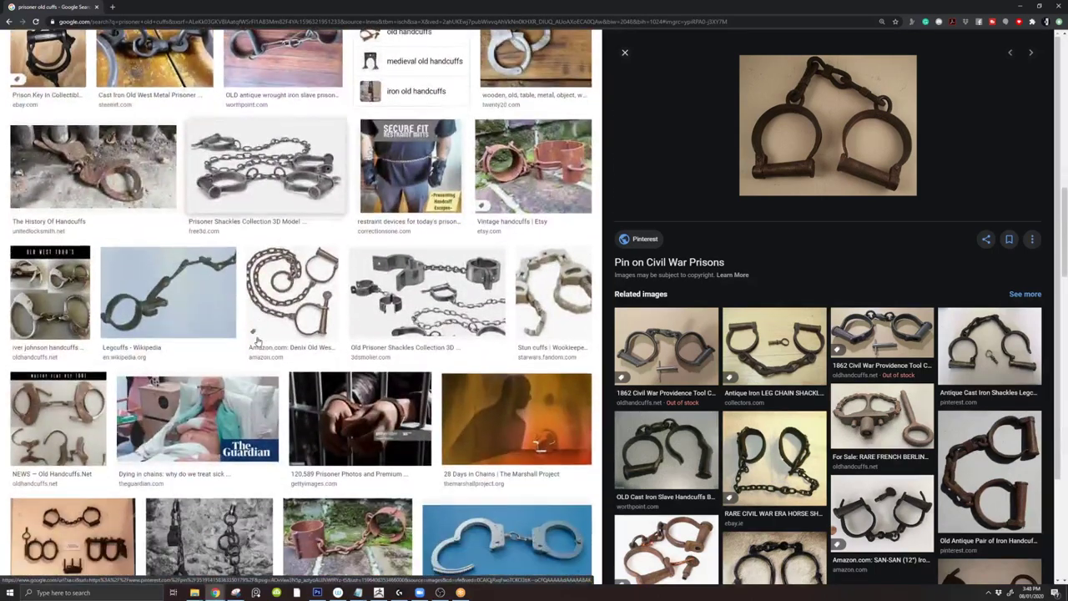
{"action": "scroll", "coordinate": [350, 355], "scroll_direction": "down", "scroll_amount": 2}
{"action": "scroll", "coordinate": [351, 355], "scroll_direction": "down", "scroll_amount": 3}
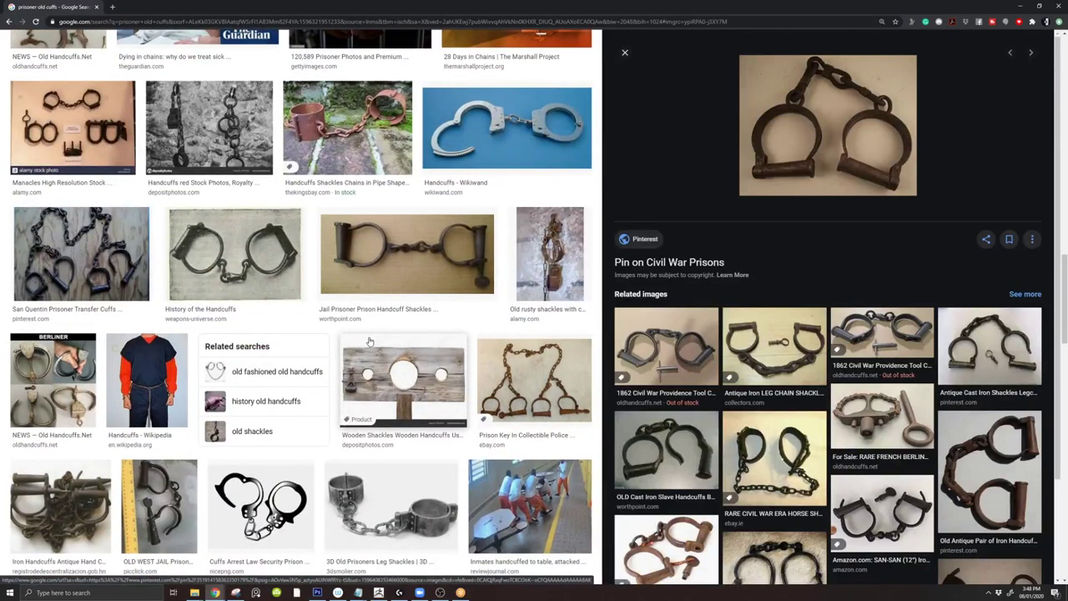
{"action": "scroll", "coordinate": [367, 343], "scroll_direction": "down", "scroll_amount": 2}
{"action": "scroll", "coordinate": [363, 344], "scroll_direction": "up", "scroll_amount": 12}
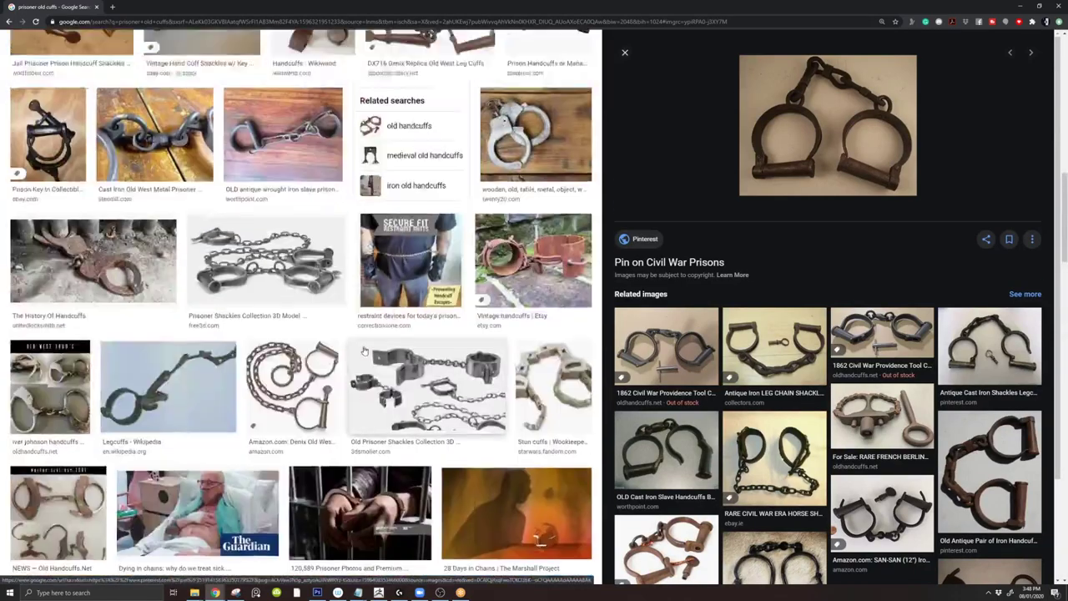
- Search in a new tab for "15th century prisoner cuff", accept the corrected "15th century prison cuff" query and show image results
{"action": "type", "text": "15th centru"}
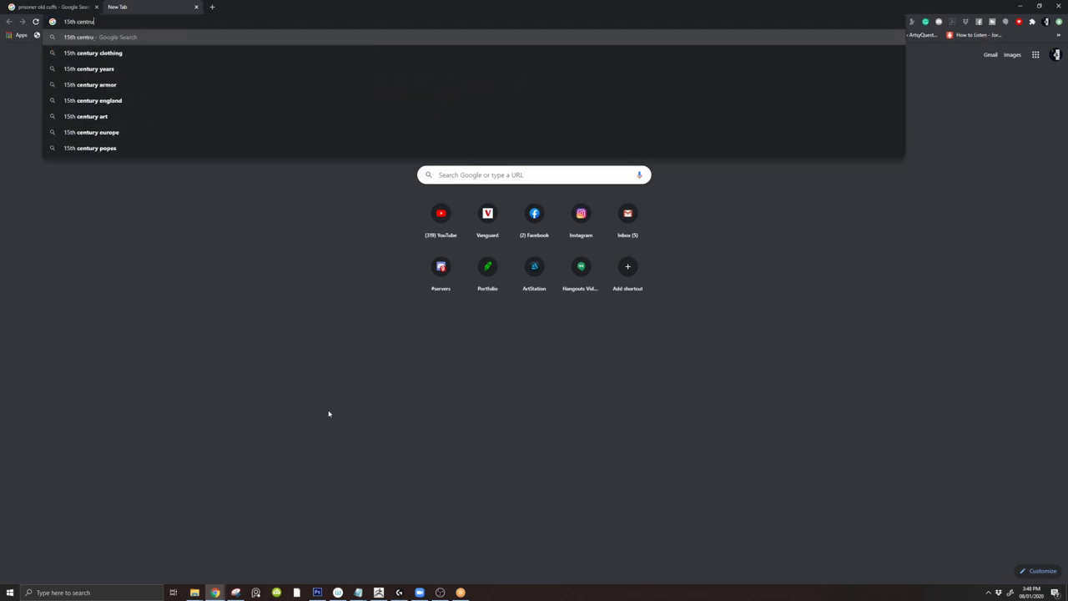
{"action": "key", "text": "BackSpace"}
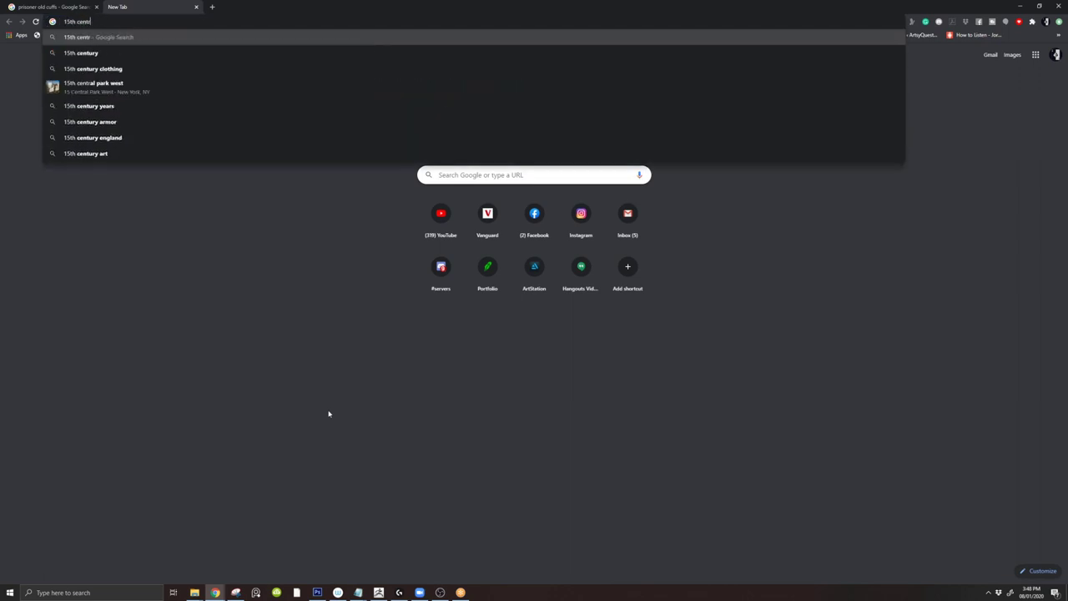
{"action": "type", "text": "ury pr"}
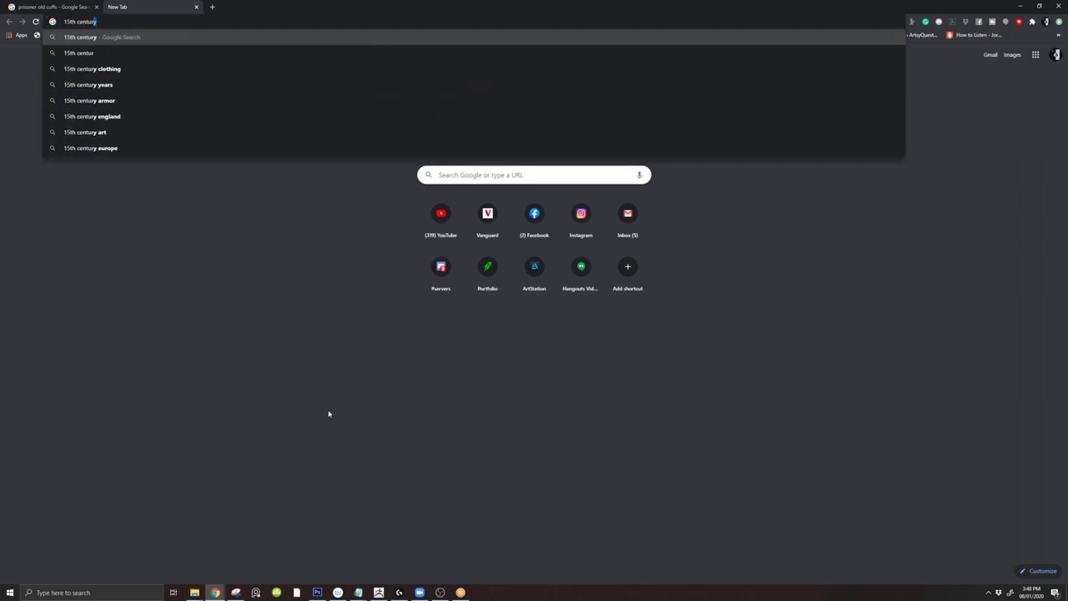
{"action": "type", "text": "isoner cuff"}
{"action": "key", "text": "Return"}
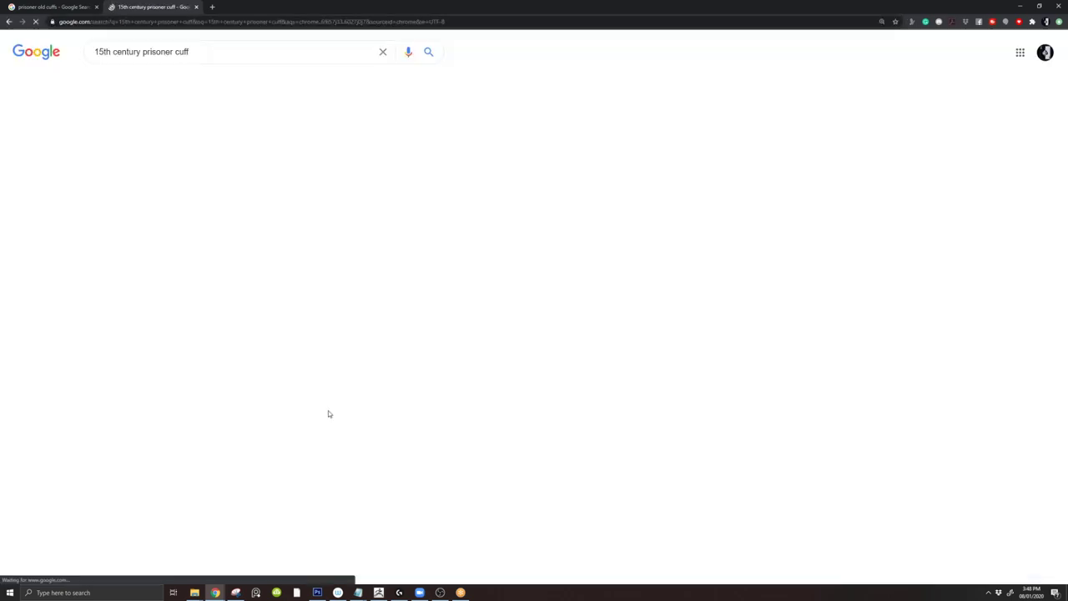
{"action": "left_click", "coordinate": [205, 125]}
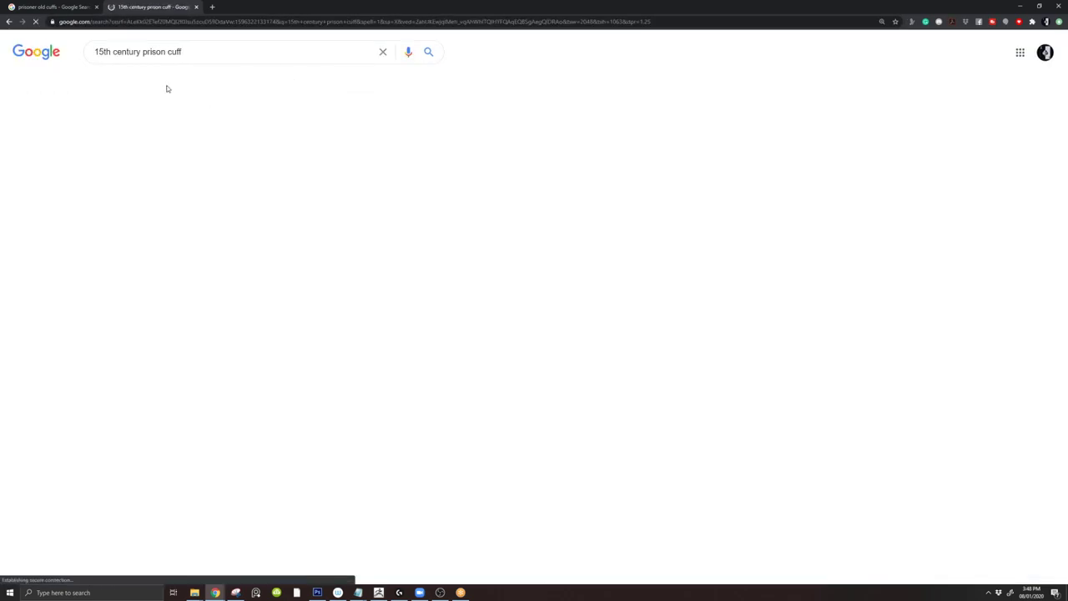
{"action": "left_click", "coordinate": [147, 81]}
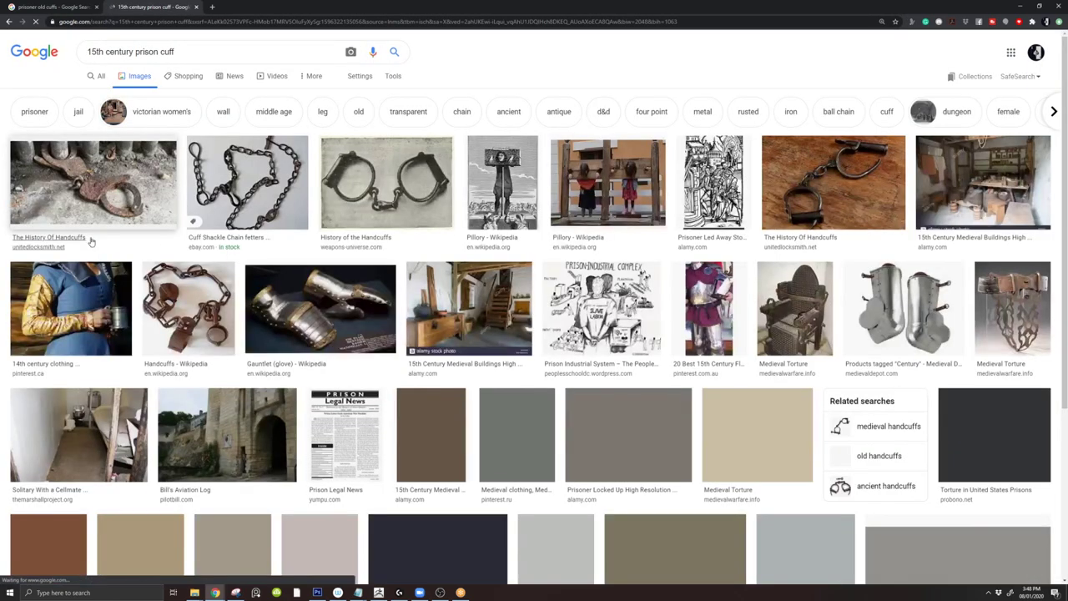
- Examine the 15th century prison cuff images for shackle references, and return to the ZBrush sculpt
{"action": "scroll", "coordinate": [205, 319], "scroll_direction": "down", "scroll_amount": 1}
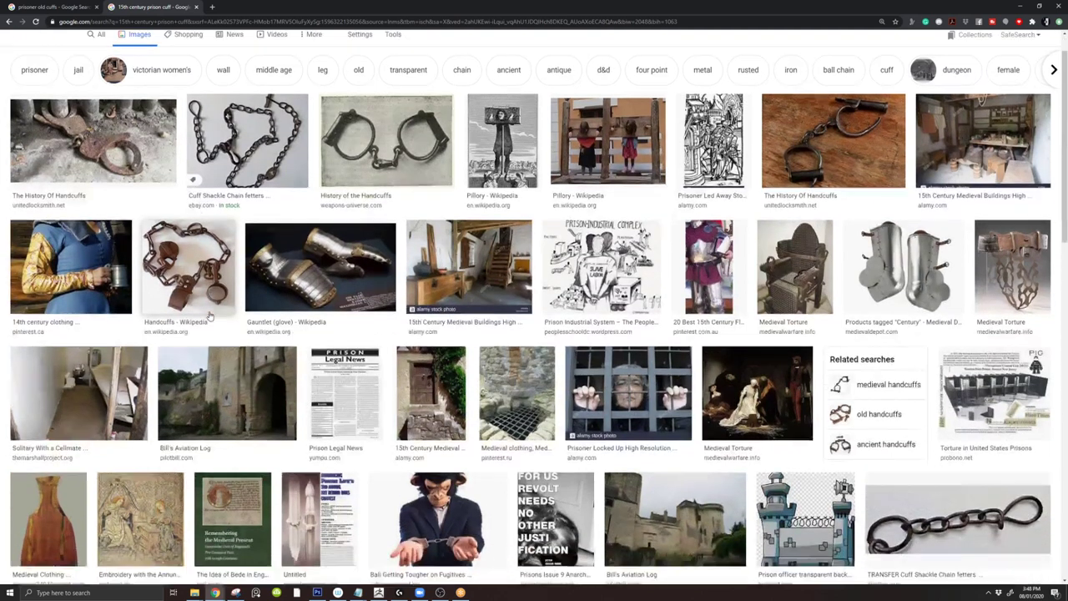
{"action": "scroll", "coordinate": [169, 295], "scroll_direction": "down", "scroll_amount": 2}
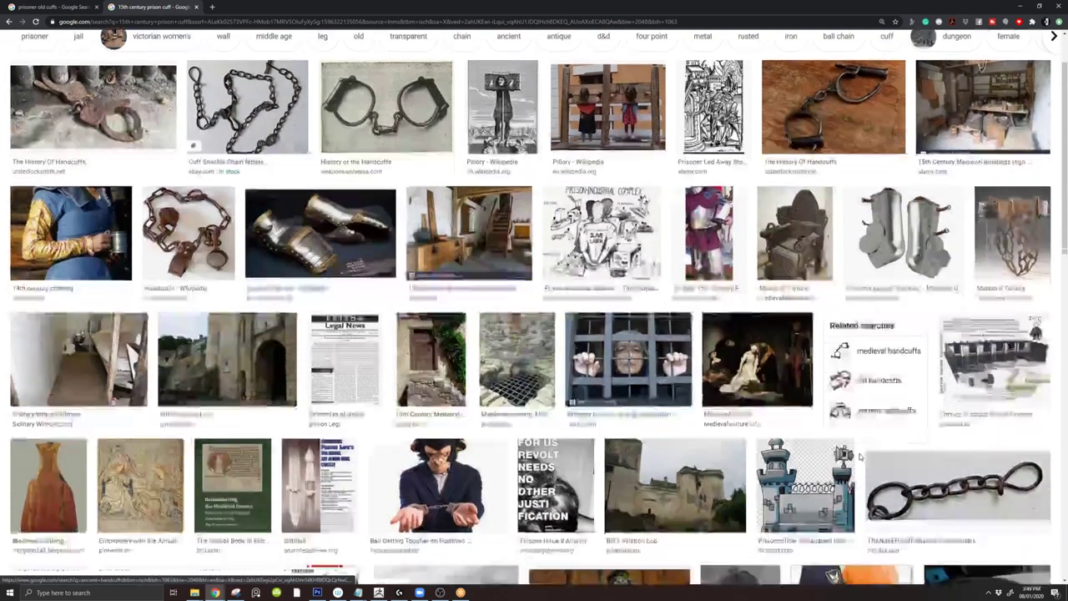
{"action": "scroll", "coordinate": [204, 346], "scroll_direction": "up", "scroll_amount": 3}
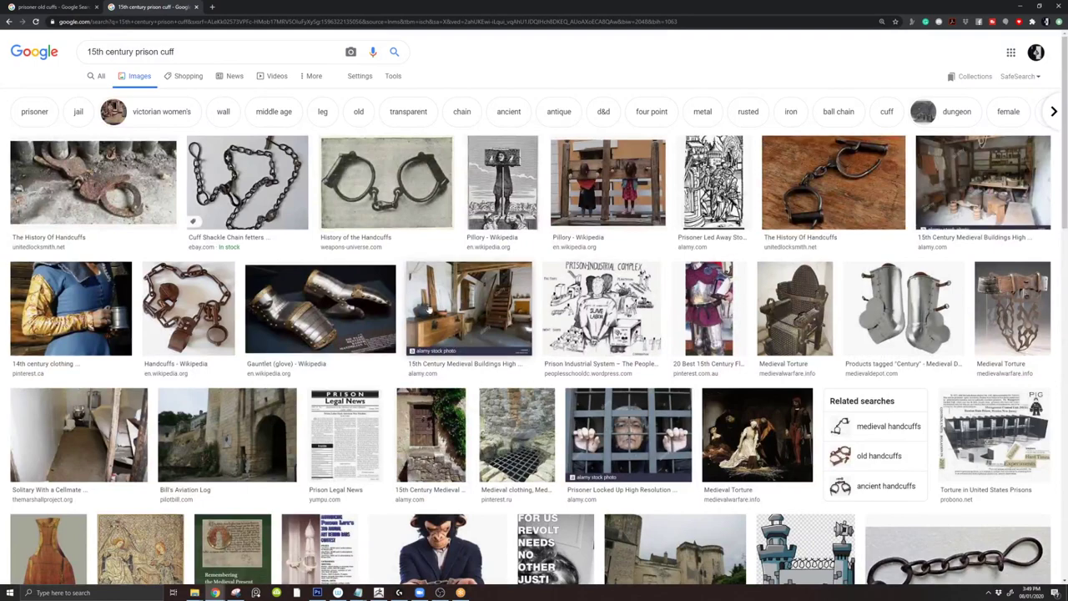
{"action": "scroll", "coordinate": [205, 346], "scroll_direction": "down", "scroll_amount": 2}
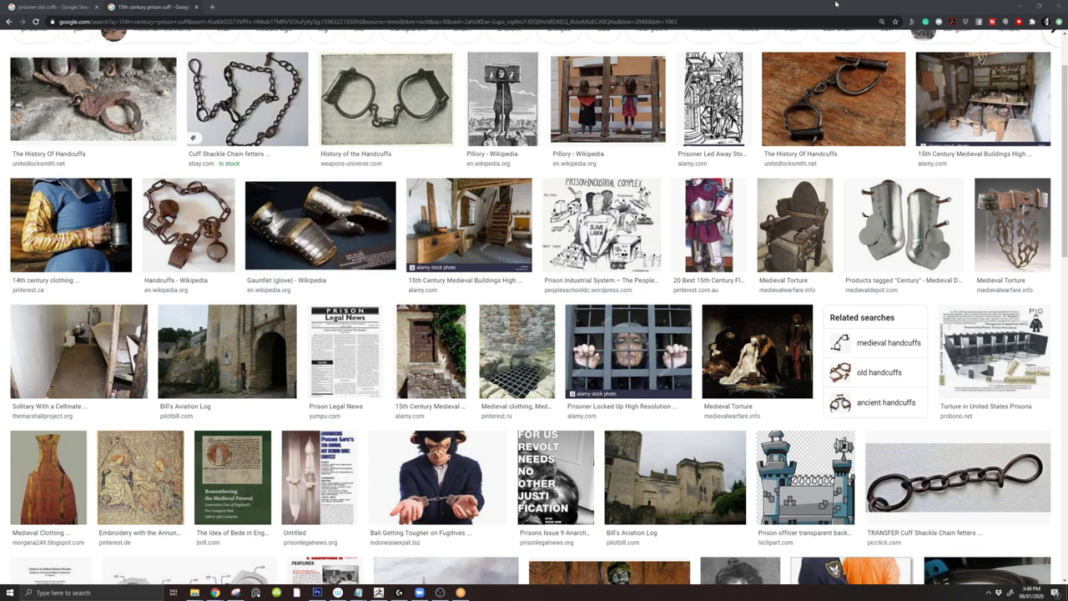
{"action": "left_click", "coordinate": [1020, 6]}
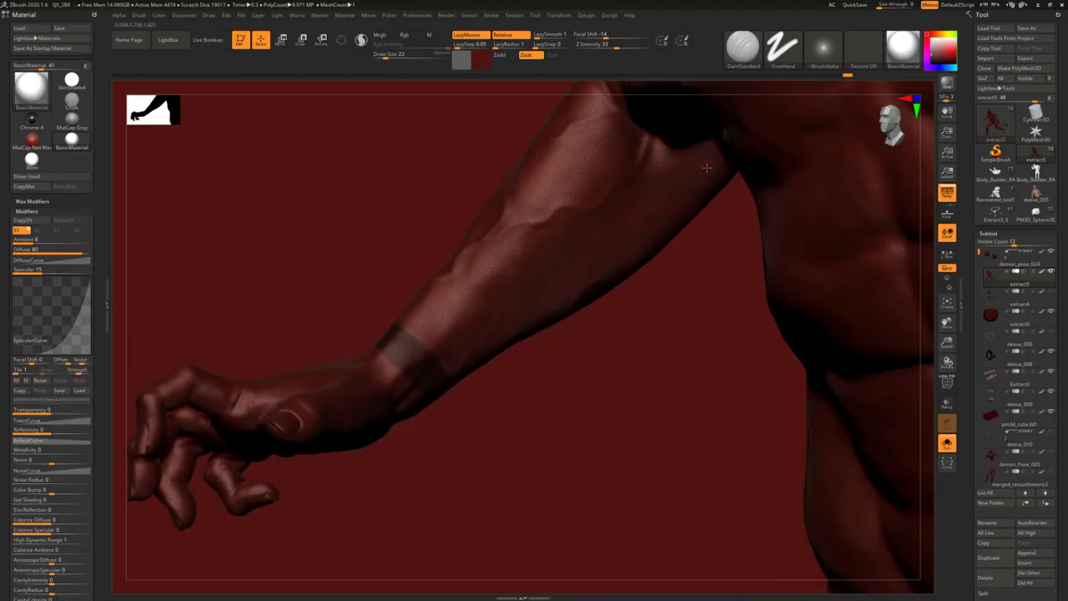
- Bring the subtool Extract settings into reach and touch up the mask band around the wrist of the outstretched arm
{"action": "mouse_move", "coordinate": [416, 417]}
{"action": "left_mouse_down"}
{"action": "mouse_move", "coordinate": [427, 347]}
{"action": "mouse_move", "coordinate": [392, 401]}
{"action": "left_mouse_up"}
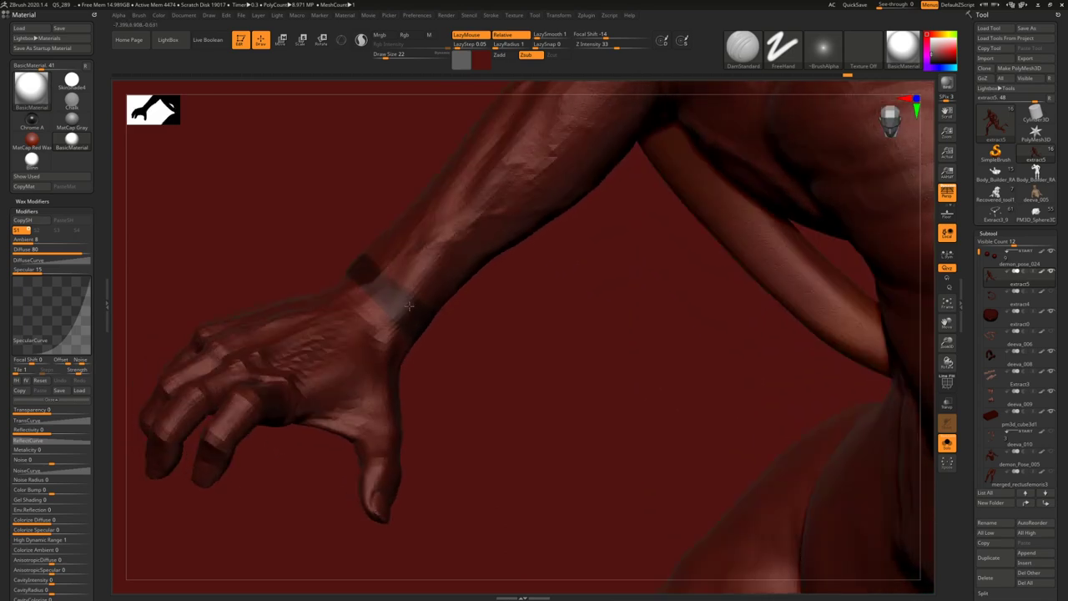
{"action": "right_click_drag", "start_coordinate": [376, 250], "coordinate": [388, 300], "text": "ctrl"}
{"action": "left_click_drag", "start_coordinate": [389, 299], "coordinate": [462, 328]}
{"action": "right_click_drag", "start_coordinate": [463, 328], "coordinate": [442, 325], "text": "ctrl"}
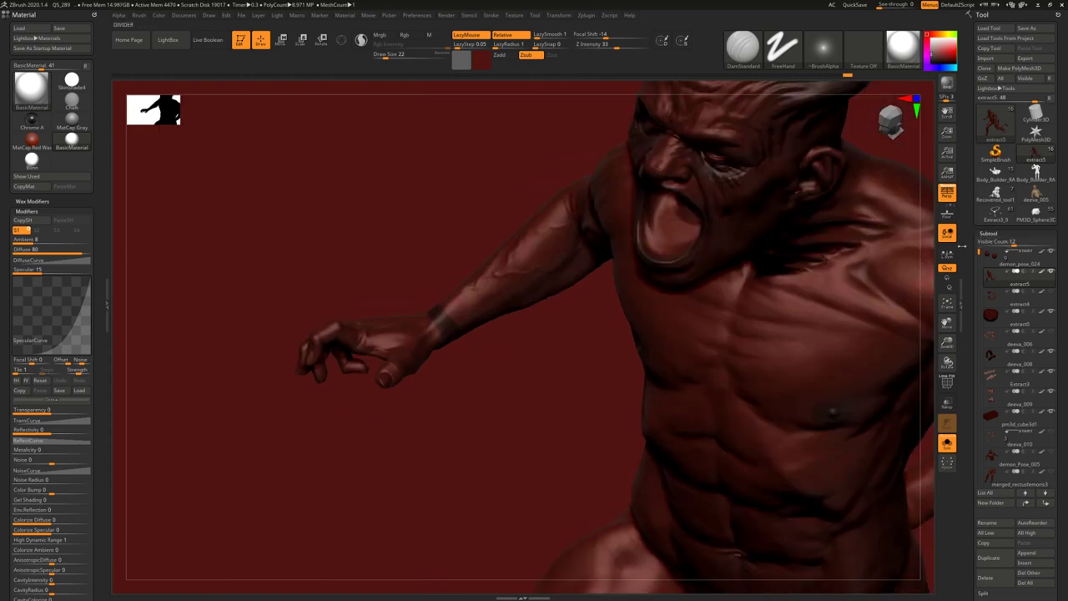
{"action": "left_click_drag", "start_coordinate": [969, 294], "coordinate": [969, 199]}
{"action": "left_click_drag", "start_coordinate": [964, 284], "coordinate": [968, 242]}
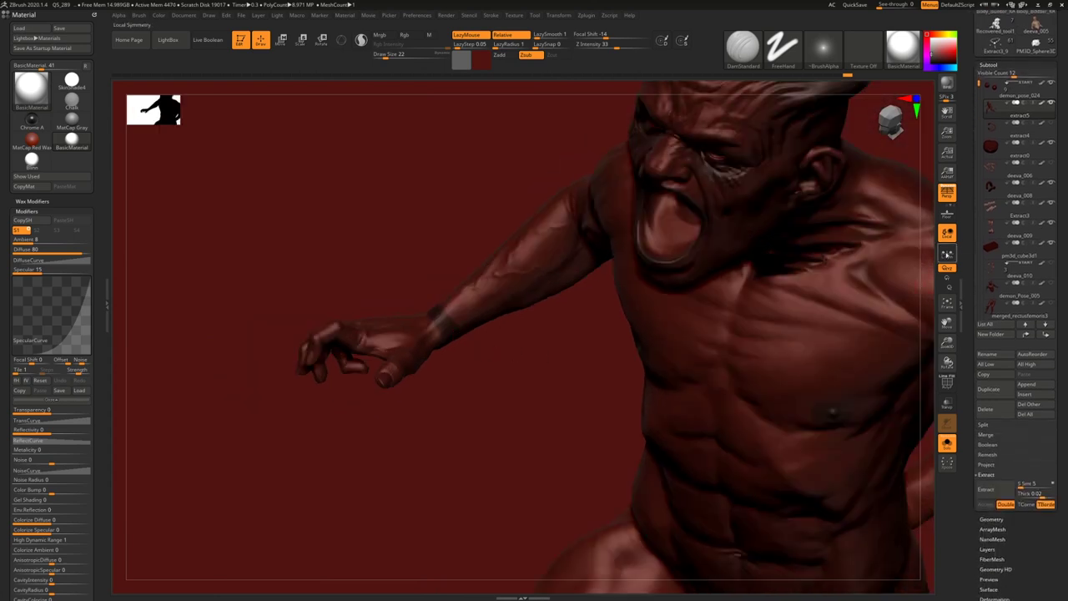
{"action": "right_click_drag", "start_coordinate": [486, 350], "coordinate": [491, 360], "text": "ctrl"}
{"action": "mouse_move", "coordinate": [423, 288]}
{"action": "left_mouse_down", "text": "ctrl"}
{"action": "mouse_move", "coordinate": [553, 420]}
{"action": "mouse_move", "coordinate": [520, 429]}
{"action": "mouse_move", "coordinate": [525, 402]}
{"action": "mouse_move", "coordinate": [462, 355]}
{"action": "mouse_move", "coordinate": [442, 266]}
{"action": "mouse_move", "coordinate": [522, 312]}
{"action": "mouse_move", "coordinate": [465, 364]}
{"action": "mouse_move", "coordinate": [467, 305]}
{"action": "mouse_move", "coordinate": [415, 269]}
{"action": "mouse_move", "coordinate": [468, 312]}
{"action": "mouse_move", "coordinate": [457, 352]}
{"action": "left_mouse_up", "text": "ctrl"}
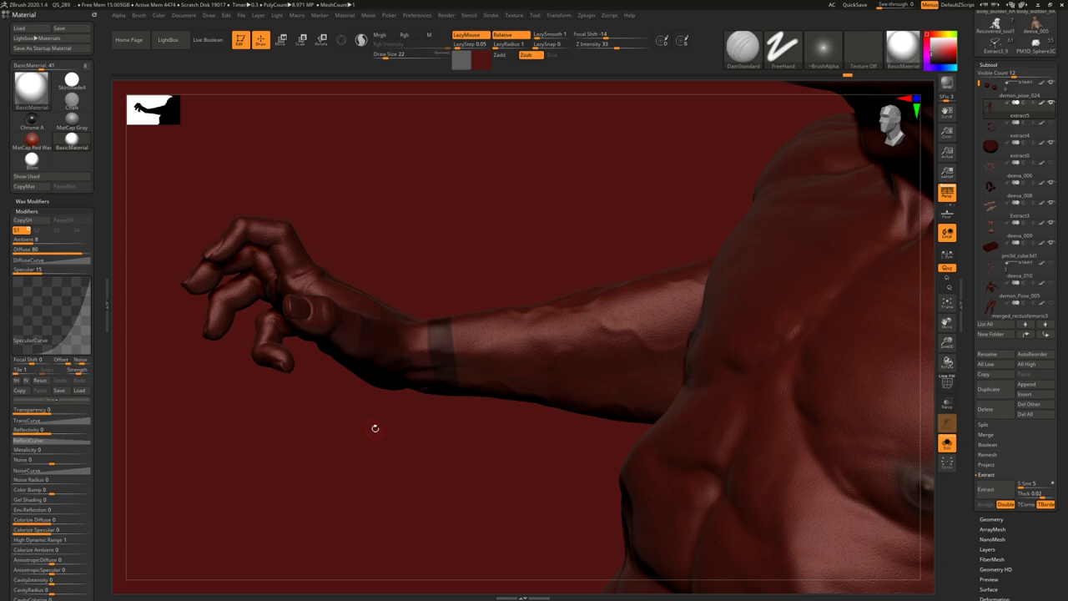
{"action": "right_click_drag", "start_coordinate": [415, 377], "coordinate": [436, 321]}
{"action": "left_click_drag", "start_coordinate": [436, 319], "coordinate": [432, 362]}
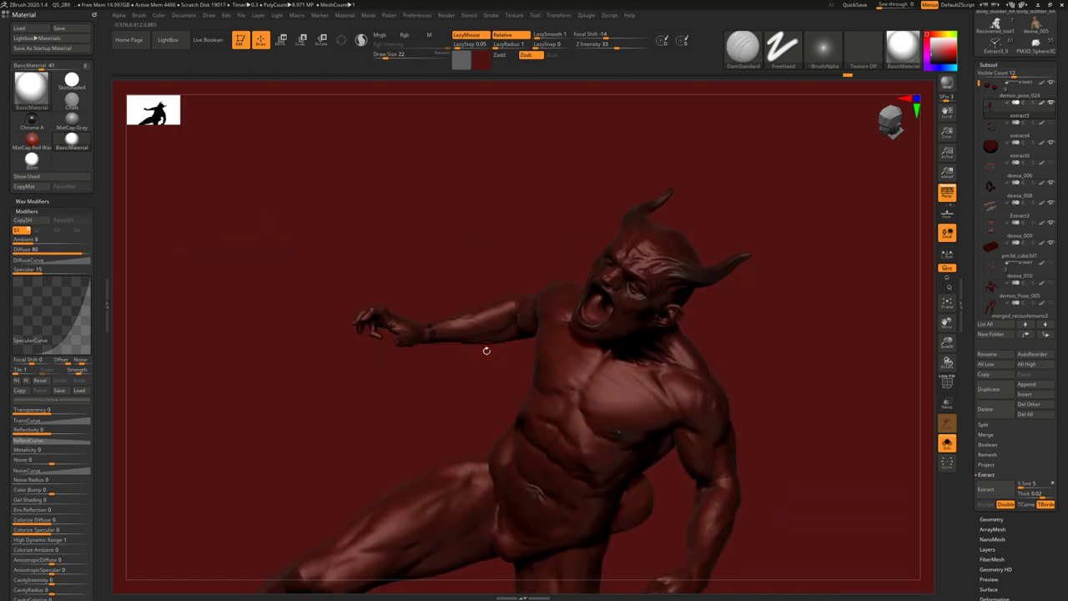
{"action": "key", "text": "shift+s"}
{"action": "right_click_drag", "start_coordinate": [440, 332], "coordinate": [472, 370], "text": "ctrl"}
{"action": "key", "text": "shift+s"}
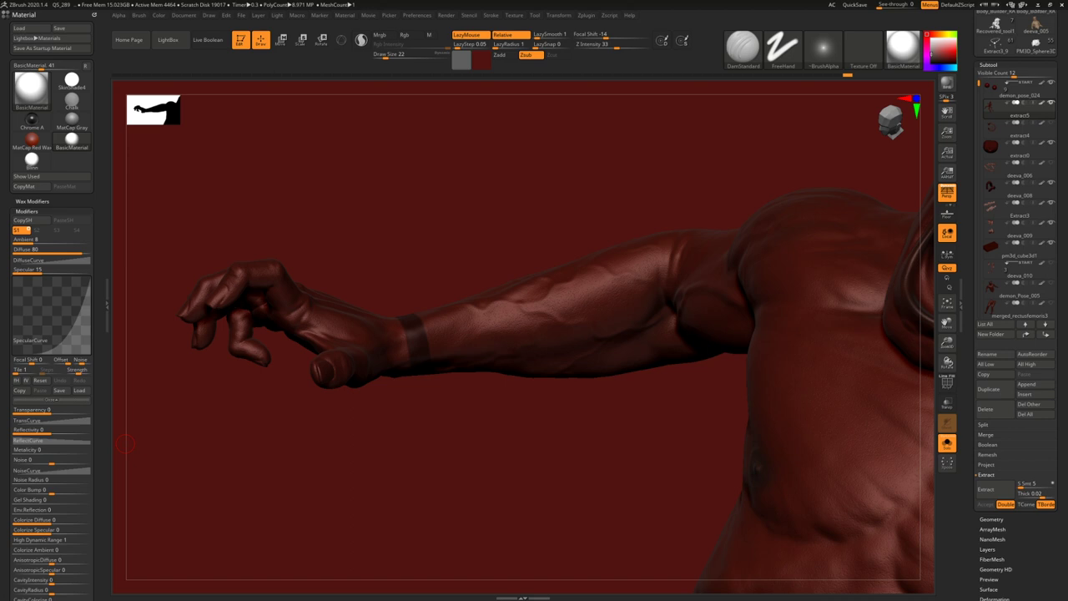
- Open the Snipping Tool and capture a rectangular area of the red canvas above the demon's hand and forearm
{"action": "key", "text": "super"}
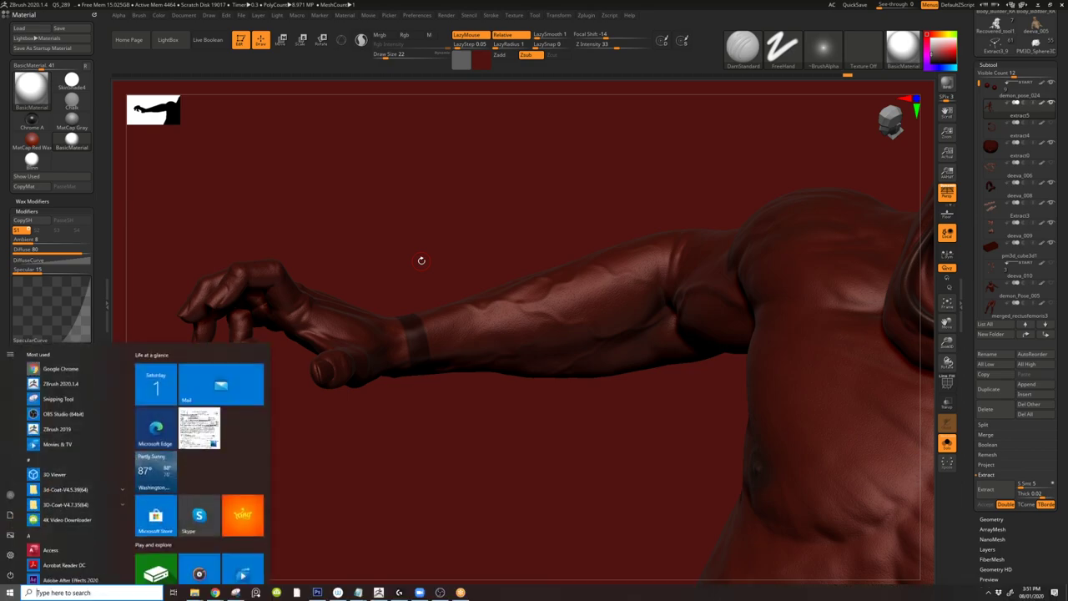
{"action": "type", "text": "snip"}
{"action": "key", "text": "Return"}
{"action": "left_click", "coordinate": [206, 60]}
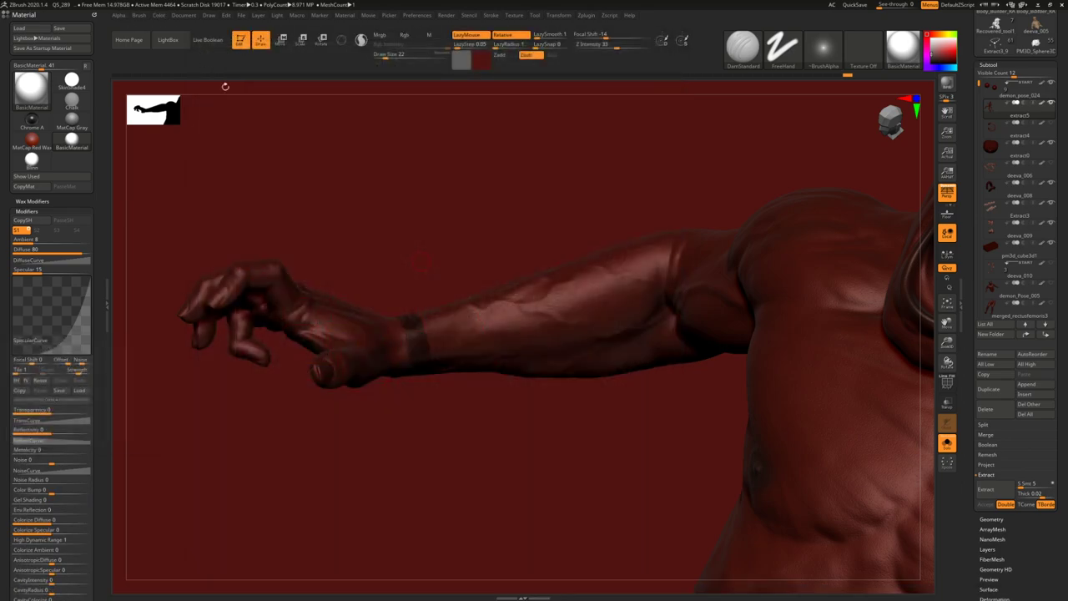
{"action": "left_click_drag", "start_coordinate": [239, 95], "coordinate": [555, 282]}
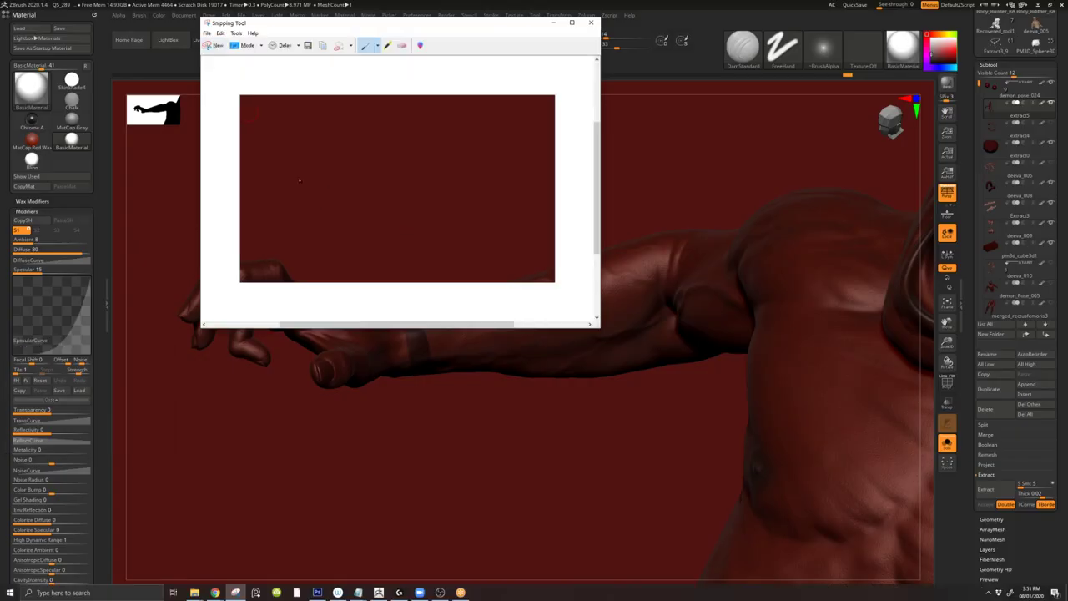
- Sketch clusters of long vertical red pen strokes across the snip, with a few short strokes beside them
{"action": "left_click_drag", "start_coordinate": [281, 176], "coordinate": [271, 251]}
{"action": "mouse_move", "coordinate": [286, 171]}
{"action": "left_mouse_down"}
{"action": "mouse_move", "coordinate": [284, 256]}
{"action": "mouse_move", "coordinate": [310, 267]}
{"action": "left_mouse_up"}
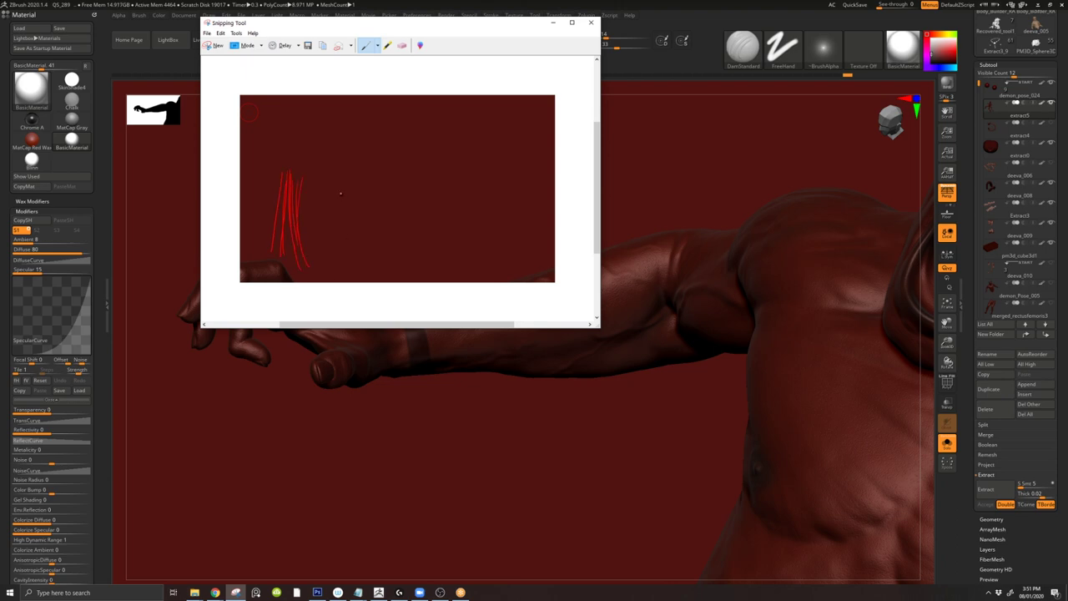
{"action": "left_click_drag", "start_coordinate": [357, 174], "coordinate": [354, 259]}
{"action": "left_click_drag", "start_coordinate": [372, 138], "coordinate": [350, 247]}
{"action": "mouse_move", "coordinate": [355, 164]}
{"action": "left_mouse_down"}
{"action": "mouse_move", "coordinate": [340, 228]}
{"action": "mouse_move", "coordinate": [357, 231]}
{"action": "mouse_move", "coordinate": [366, 268]}
{"action": "left_mouse_up"}
{"action": "mouse_move", "coordinate": [407, 241]}
{"action": "left_mouse_down"}
{"action": "mouse_move", "coordinate": [424, 137]}
{"action": "mouse_move", "coordinate": [418, 254]}
{"action": "left_mouse_up"}
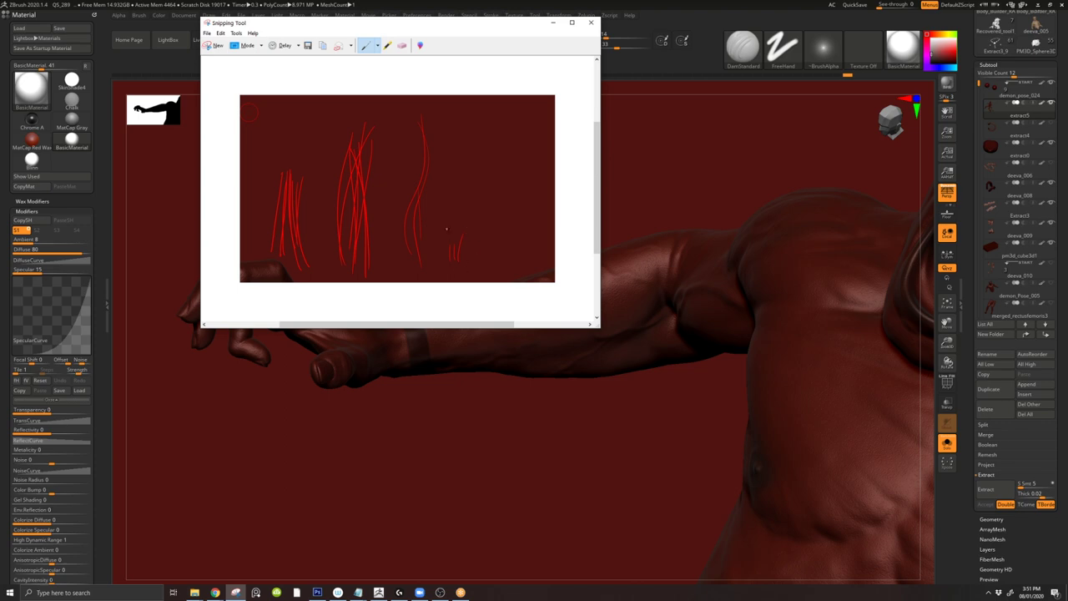
- Set the pen colour to blue and draw segmented boxes around the three tall clusters of red strokes
{"action": "mouse_move", "coordinate": [266, 164]}
{"action": "left_mouse_down"}
{"action": "mouse_move", "coordinate": [319, 164]}
{"action": "mouse_move", "coordinate": [324, 237]}
{"action": "left_mouse_up"}
{"action": "left_click", "coordinate": [402, 45]}
{"action": "left_click", "coordinate": [318, 167]}
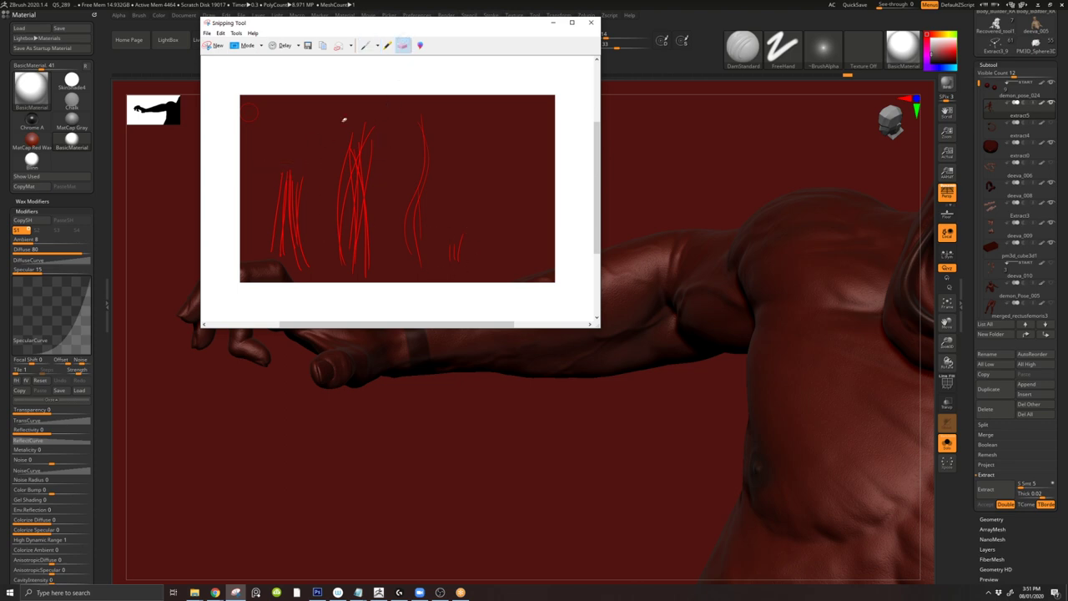
{"action": "left_click", "coordinate": [366, 46]}
{"action": "left_click", "coordinate": [378, 47]}
{"action": "left_click", "coordinate": [381, 68]}
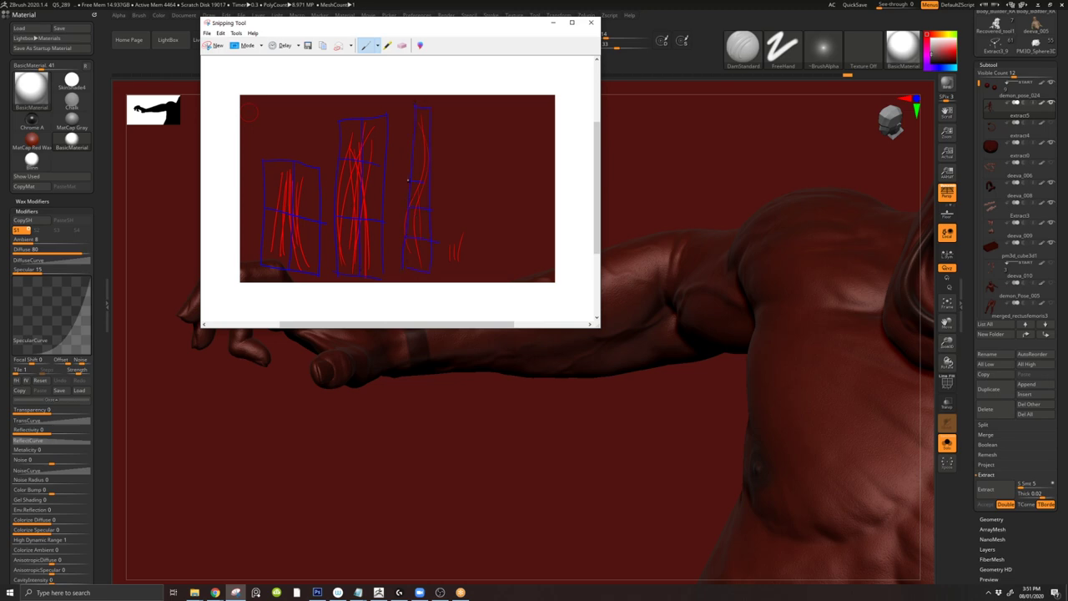
{"action": "left_click_drag", "start_coordinate": [501, 153], "coordinate": [475, 88]}
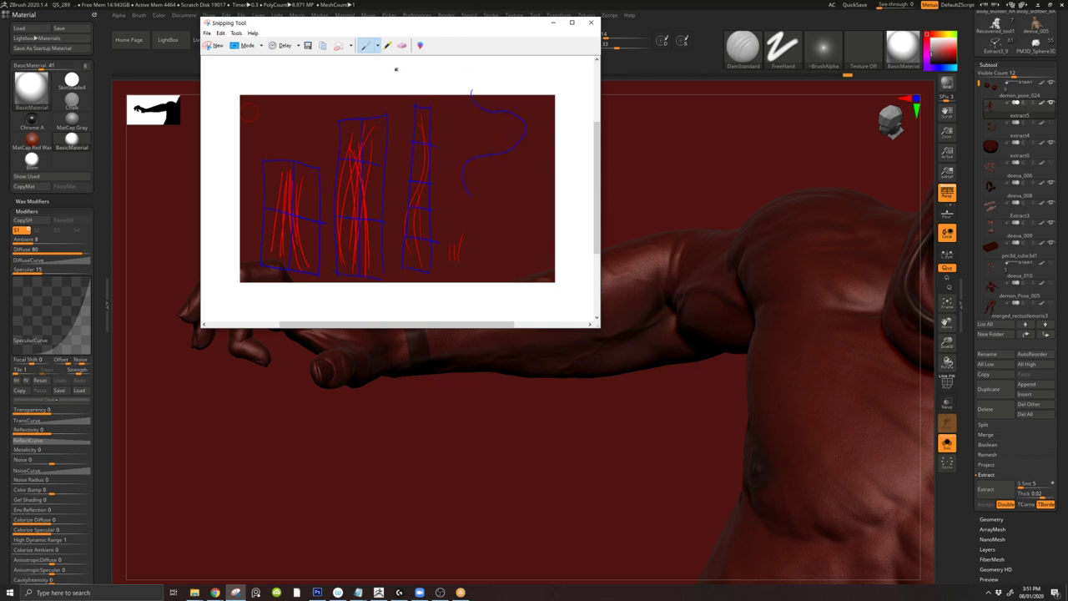
{"action": "left_click", "coordinate": [404, 47]}
{"action": "left_click", "coordinate": [493, 110]}
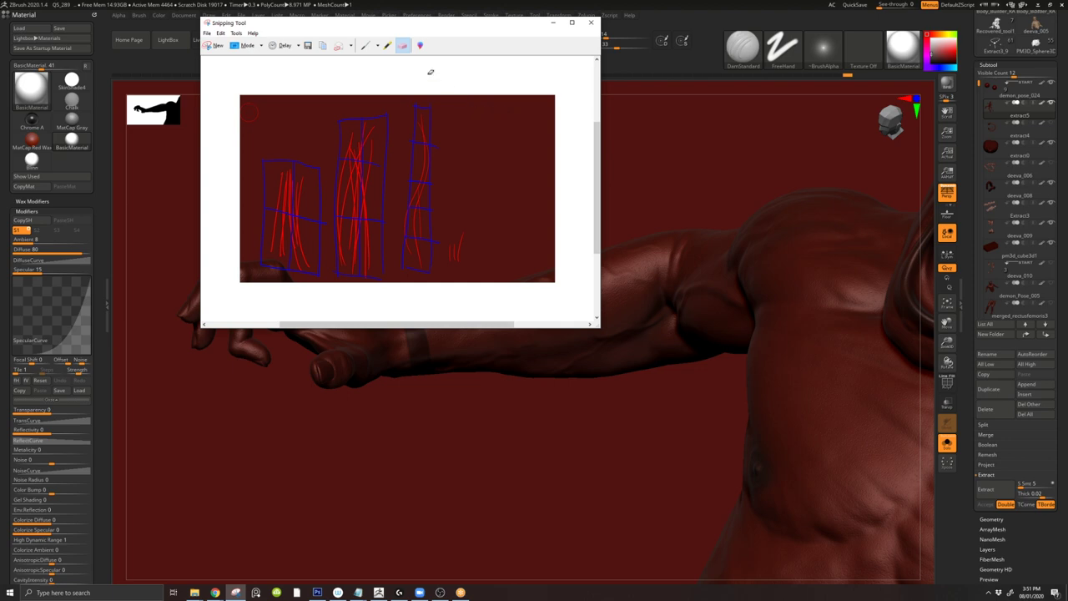
- Draw a small divided blue pen box around the short red strokes and close the Snipping Tool
{"action": "left_click", "coordinate": [365, 45]}
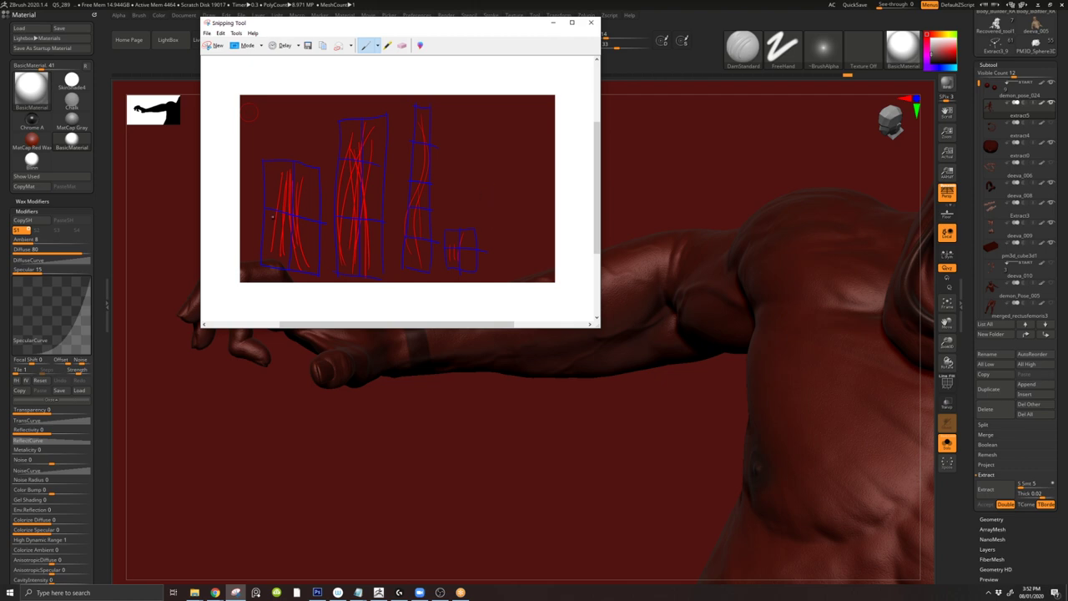
{"action": "left_click", "coordinate": [591, 22]}
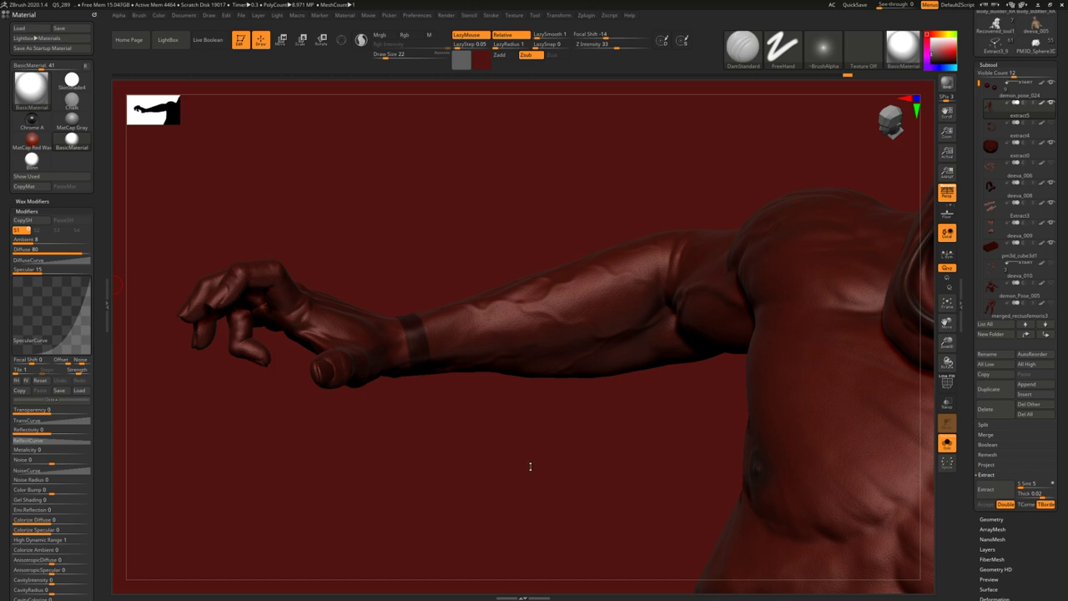
- Extract the masked wrist band with a thickness of 0.01 and accept it as a new subtool
{"action": "mouse_move", "coordinate": [432, 332]}
{"action": "right_mouse_down", "text": "ctrl"}
{"action": "mouse_move", "coordinate": [436, 300]}
{"action": "mouse_move", "coordinate": [438, 352]}
{"action": "mouse_move", "coordinate": [430, 265]}
{"action": "mouse_move", "coordinate": [470, 368]}
{"action": "mouse_move", "coordinate": [459, 392]}
{"action": "mouse_move", "coordinate": [448, 330]}
{"action": "right_mouse_up", "text": "ctrl"}
{"action": "mouse_move", "coordinate": [448, 329]}
{"action": "left_mouse_down"}
{"action": "mouse_move", "coordinate": [456, 339]}
{"action": "mouse_move", "coordinate": [409, 340]}
{"action": "left_mouse_up"}
{"action": "left_click", "coordinate": [989, 491]}
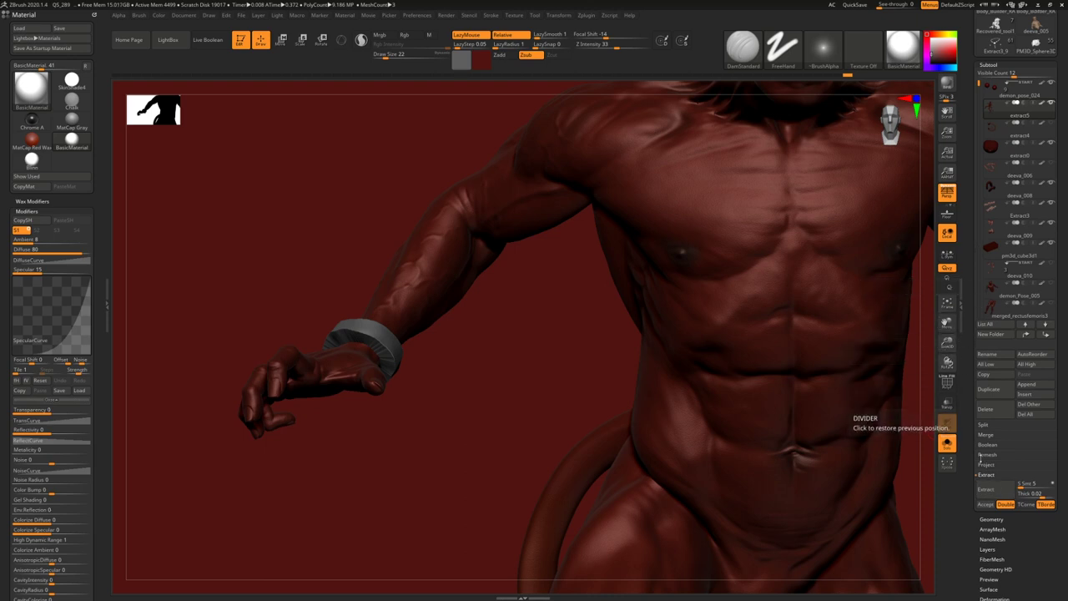
{"action": "left_click", "coordinate": [1035, 494]}
{"action": "type", "text": "0.01"}
{"action": "key", "text": "Return"}
{"action": "left_click", "coordinate": [987, 491]}
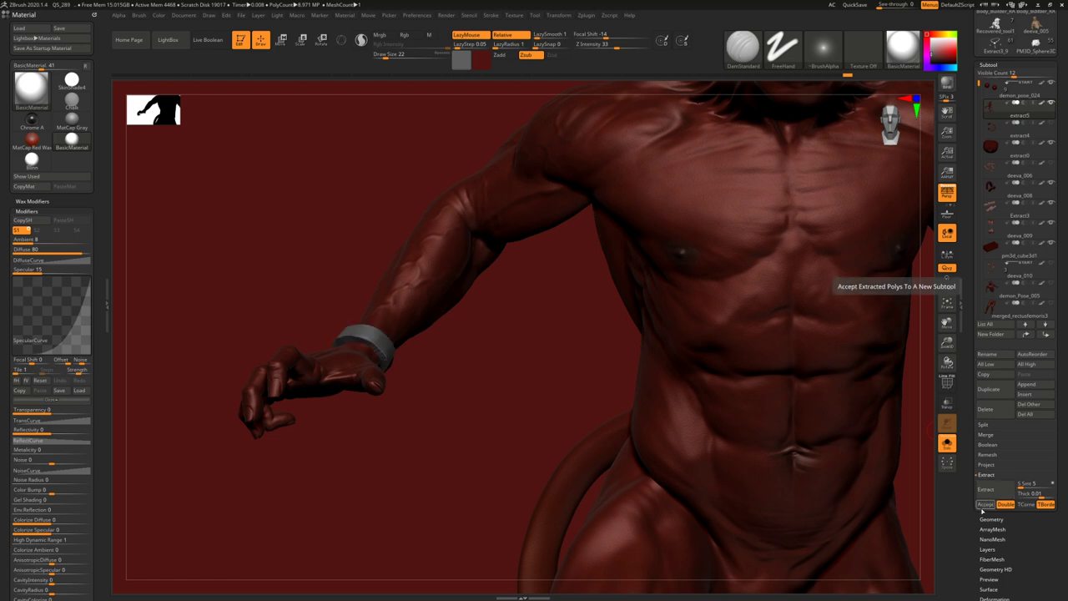
{"action": "left_click", "coordinate": [983, 506]}
- Isolate the outer surface of the extracted wrist band, delete its hidden geometry and display the polyframe
{"action": "left_click_drag", "start_coordinate": [429, 330], "coordinate": [655, 255], "text": "alt"}
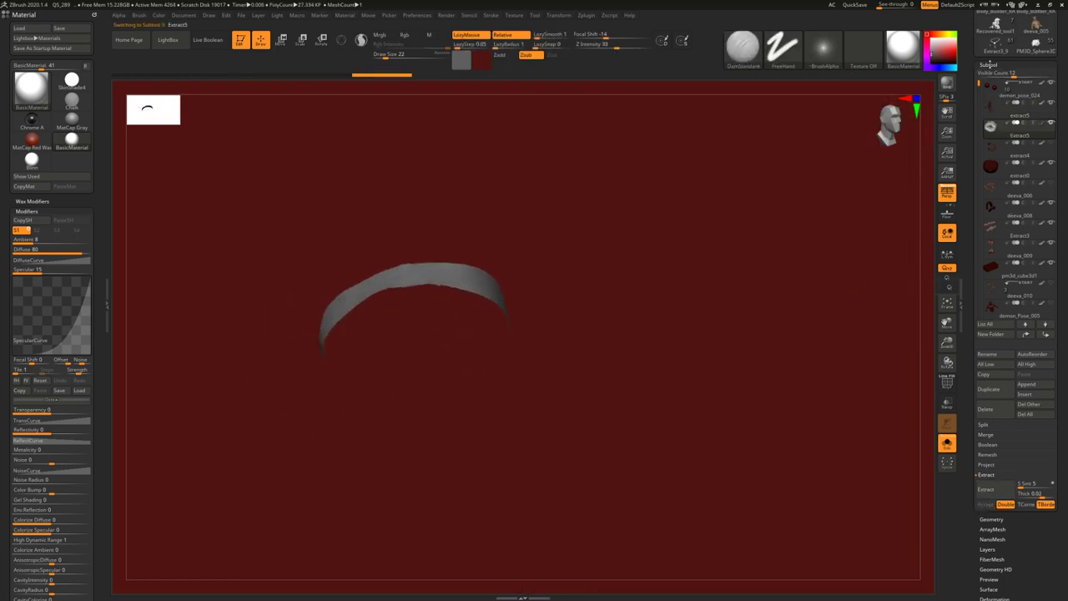
{"action": "left_click", "coordinate": [989, 64]}
{"action": "left_click", "coordinate": [992, 75]}
{"action": "left_click", "coordinate": [996, 235]}
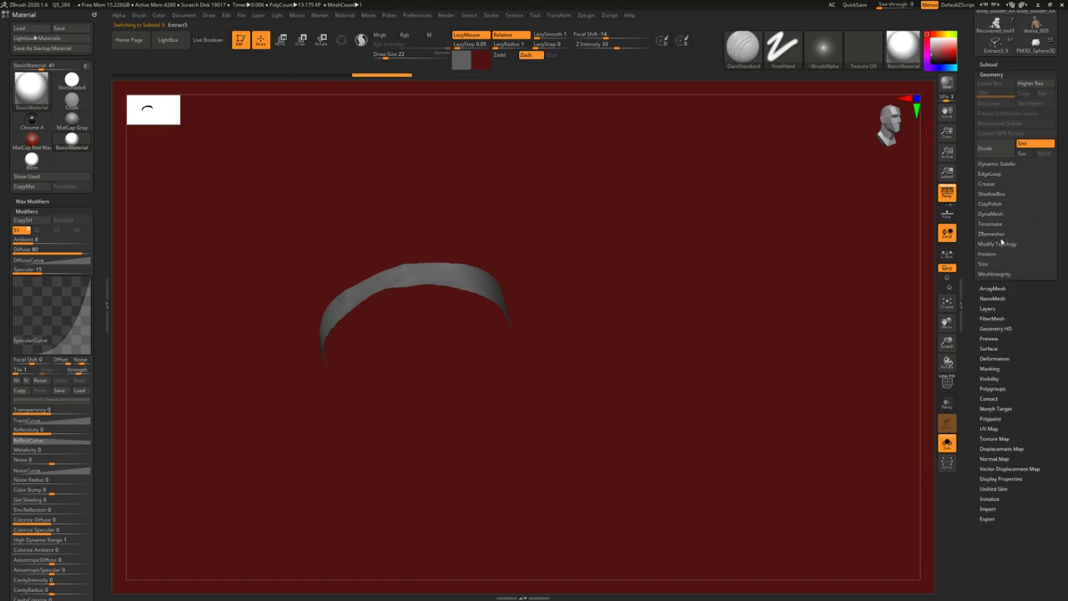
{"action": "left_click", "coordinate": [1002, 244]}
{"action": "left_click", "coordinate": [997, 285]}
{"action": "right_click_drag", "start_coordinate": [500, 285], "coordinate": [486, 311]}
{"action": "key", "text": "shift+f"}
{"action": "left_click_drag", "start_coordinate": [485, 311], "coordinate": [519, 269]}
- Remesh the band with ZRemesher at a target polygon count of 0.2
{"action": "left_click", "coordinate": [1002, 74]}
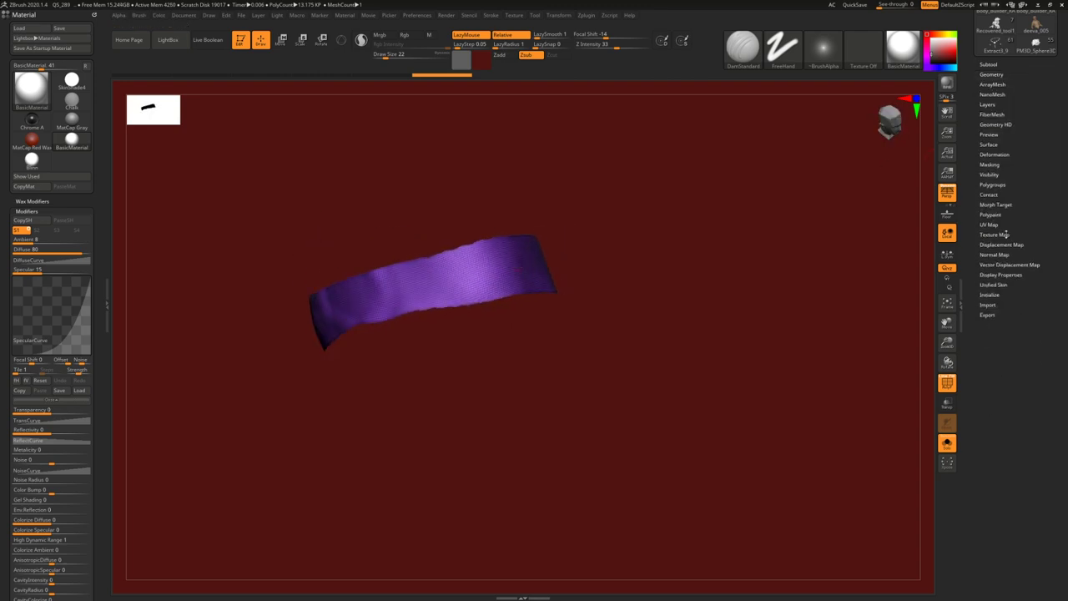
{"action": "left_click", "coordinate": [1005, 154]}
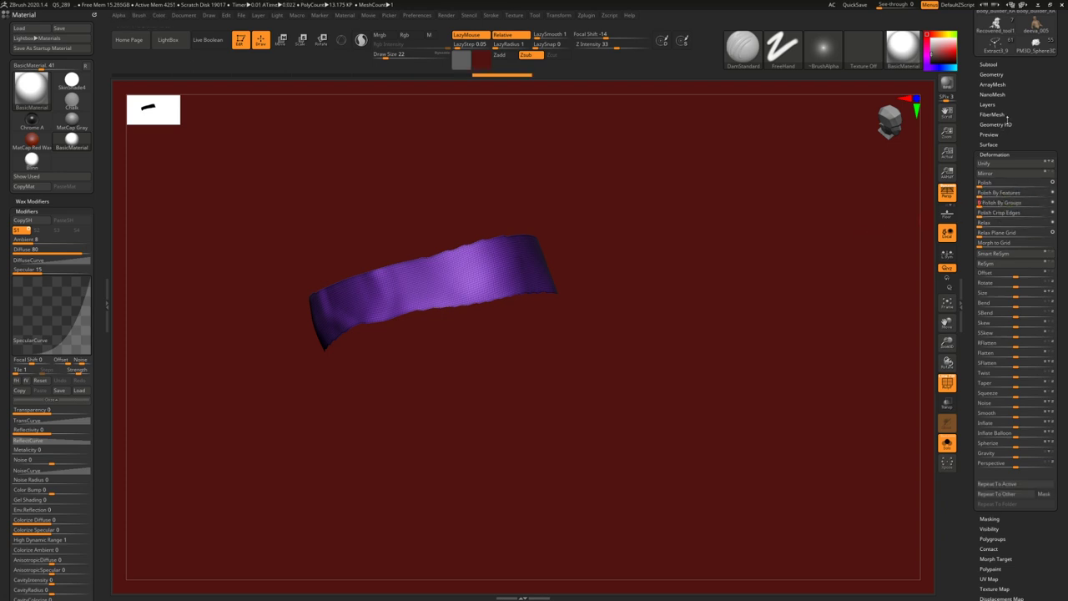
{"action": "left_click", "coordinate": [1001, 74]}
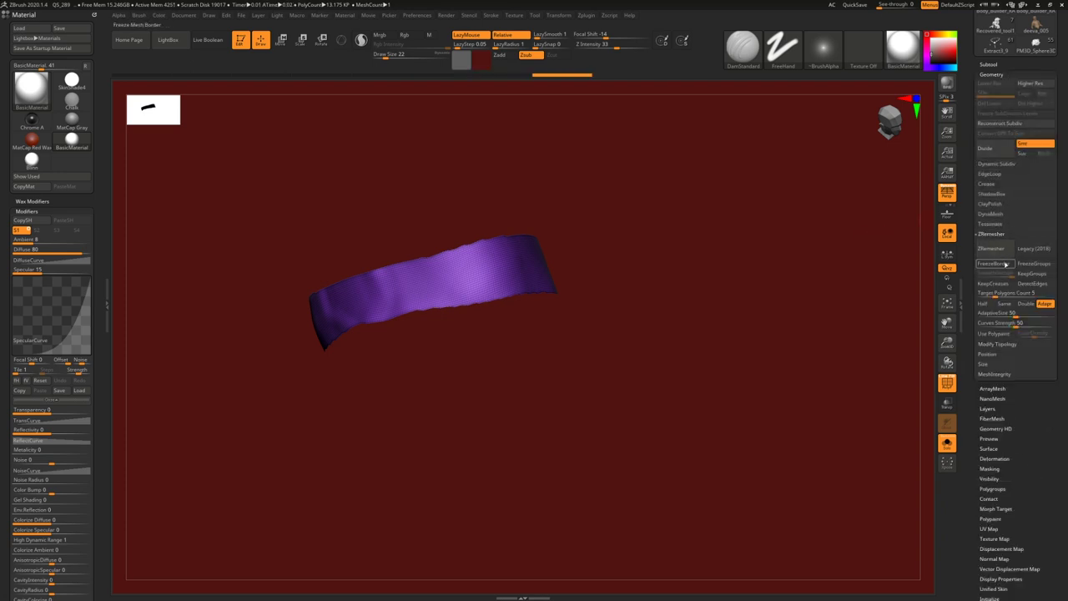
{"action": "left_click", "coordinate": [998, 250]}
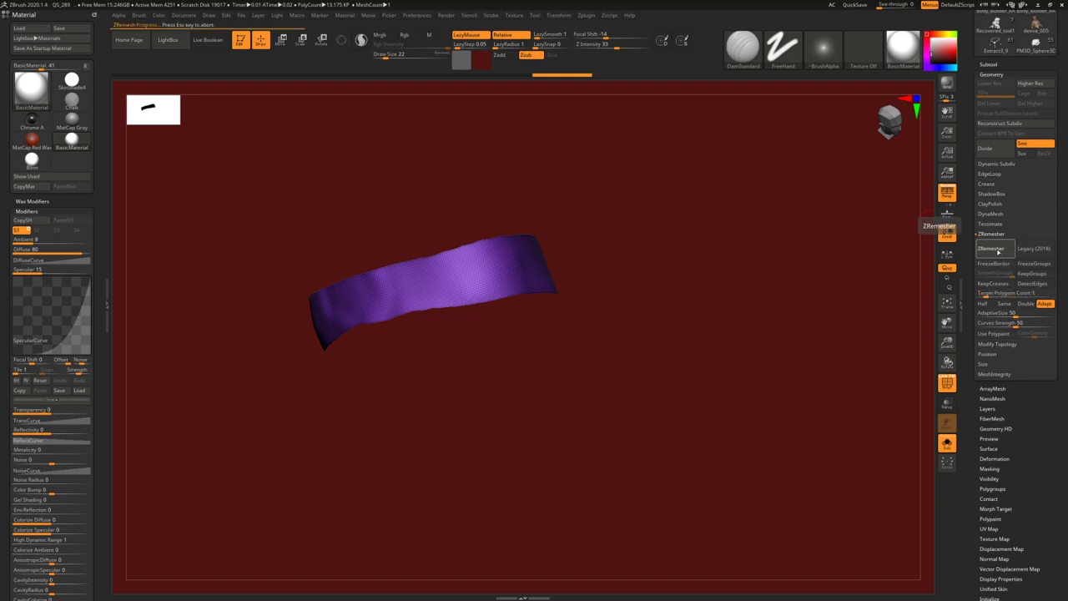
{"action": "left_click_drag", "start_coordinate": [1010, 293], "coordinate": [982, 293]}
{"action": "left_click", "coordinate": [998, 250]}
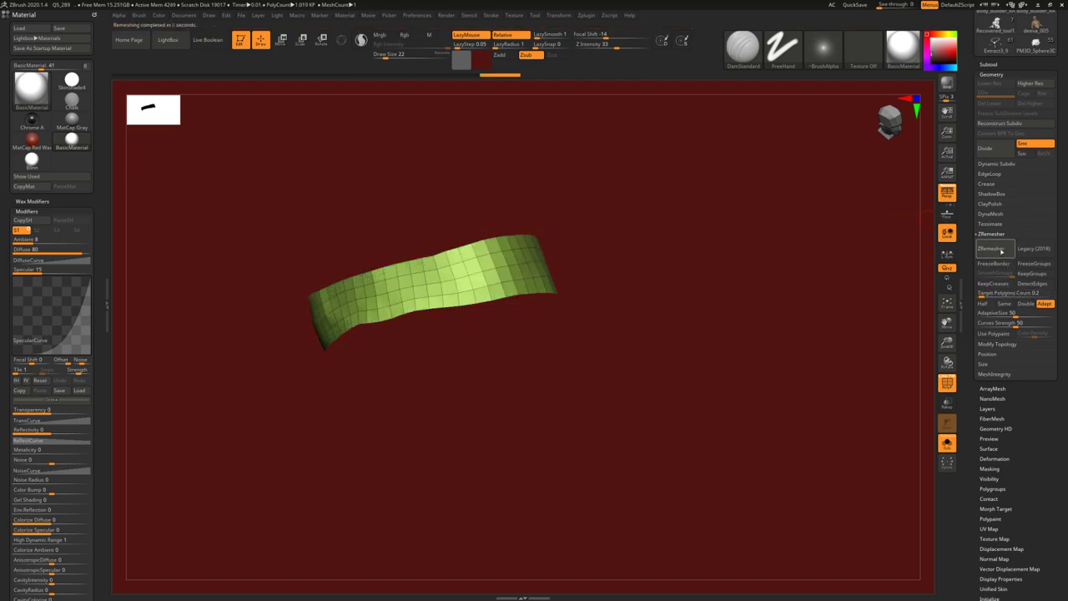
- Smooth the remeshed band's surface and borders with the Polish By Features deformation
{"action": "left_click", "coordinate": [993, 74]}
{"action": "left_click", "coordinate": [1004, 155]}
{"action": "left_click", "coordinate": [1002, 192]}
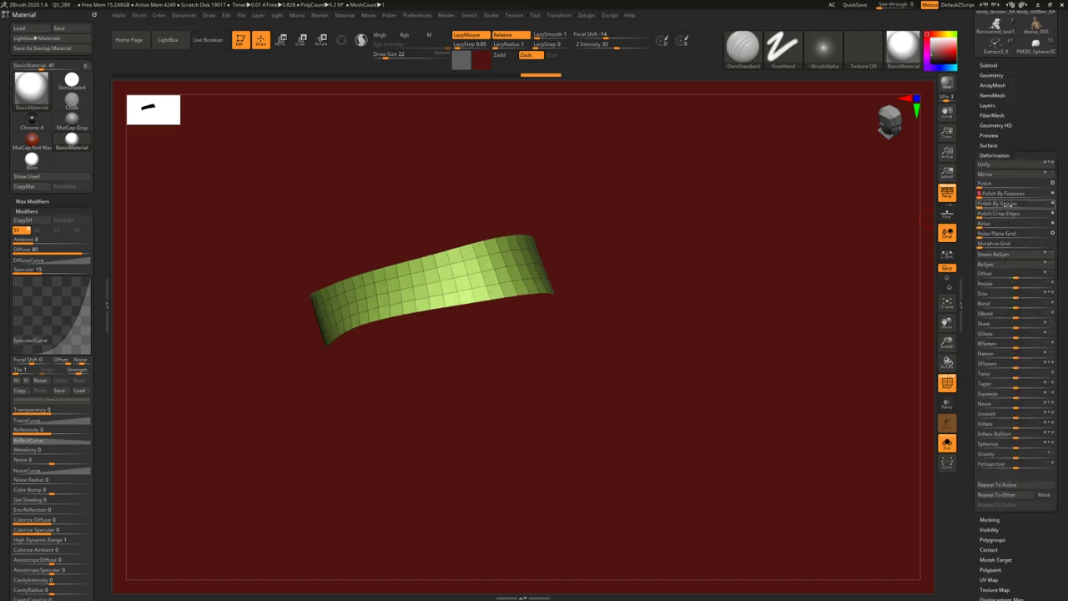
- Delete the inner edge loops running around the band using the ZModeler edge action Delete with EdgeLoop Complete
{"action": "mouse_move", "coordinate": [668, 275]}
{"action": "left_mouse_down"}
{"action": "mouse_move", "coordinate": [584, 292]}
{"action": "mouse_move", "coordinate": [618, 276]}
{"action": "mouse_move", "coordinate": [498, 259]}
{"action": "mouse_move", "coordinate": [470, 267]}
{"action": "left_mouse_up"}
{"action": "key", "text": "b"}
{"action": "key", "text": "z"}
{"action": "key", "text": "m"}
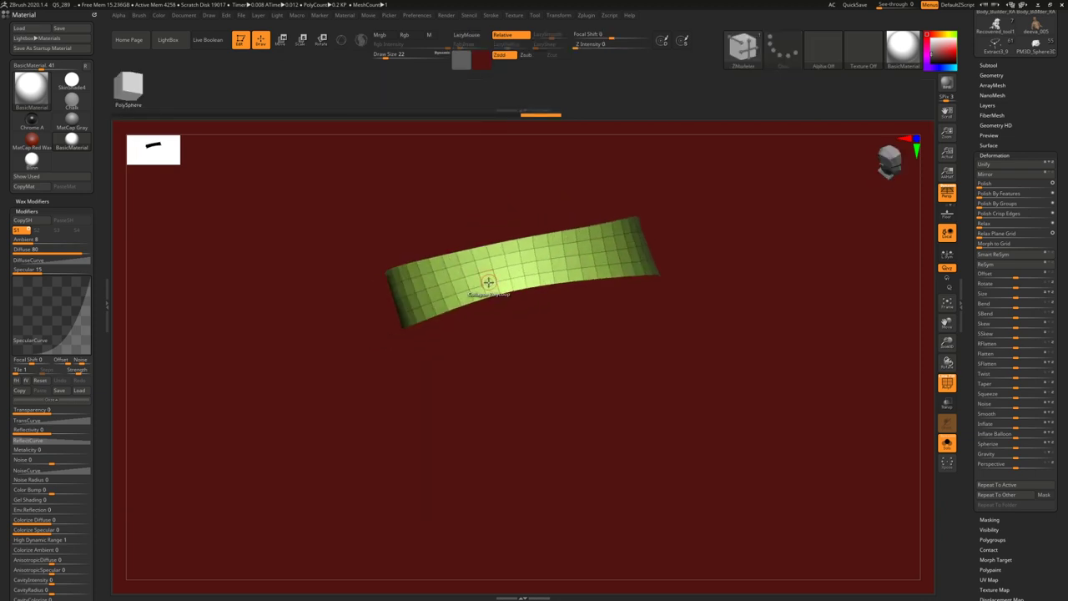
{"action": "key", "text": "b"}
{"action": "key", "text": "z"}
{"action": "key", "text": "m"}
{"action": "key", "text": "space"}
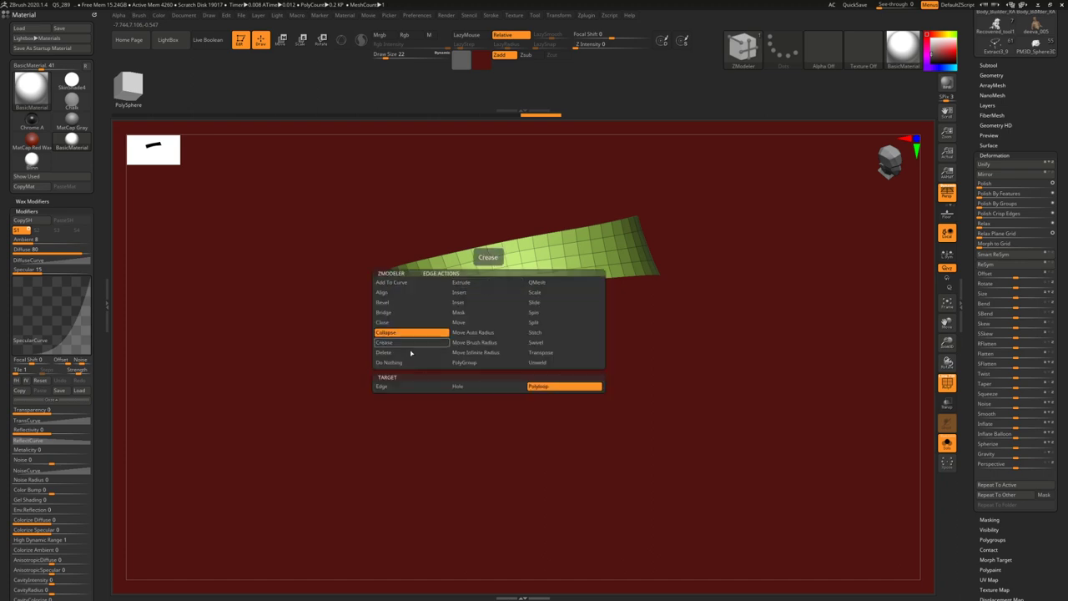
{"action": "left_click", "coordinate": [399, 353]}
{"action": "left_click", "coordinate": [483, 386]}
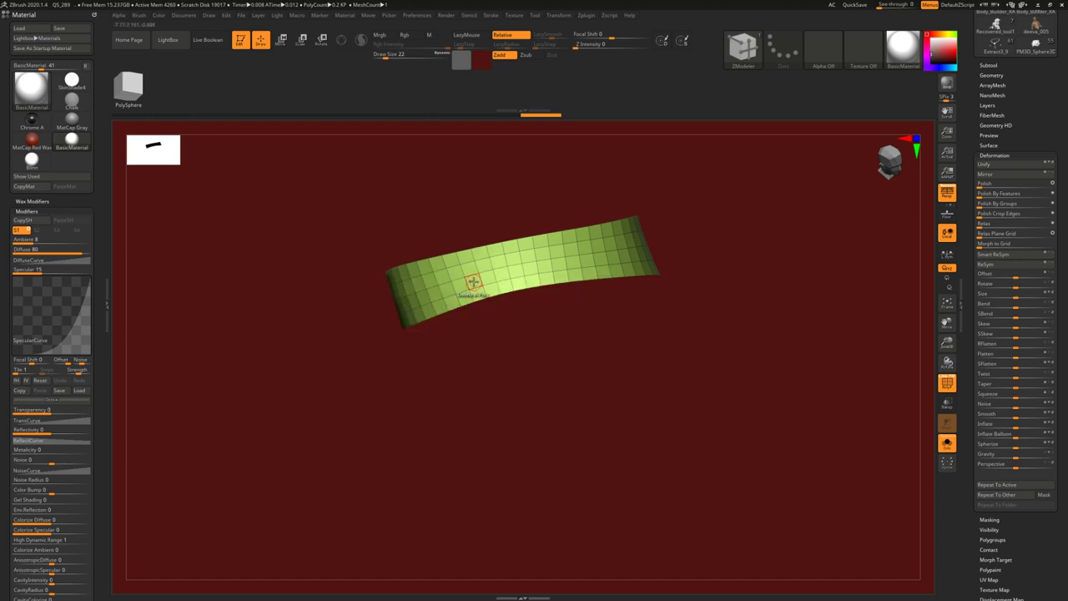
{"action": "left_click", "coordinate": [494, 274]}
- Turn on double-sided display for the band and switch the view to orthographic
{"action": "left_click_drag", "start_coordinate": [619, 242], "coordinate": [549, 303]}
{"action": "left_click_drag", "start_coordinate": [1012, 554], "coordinate": [1024, 415]}
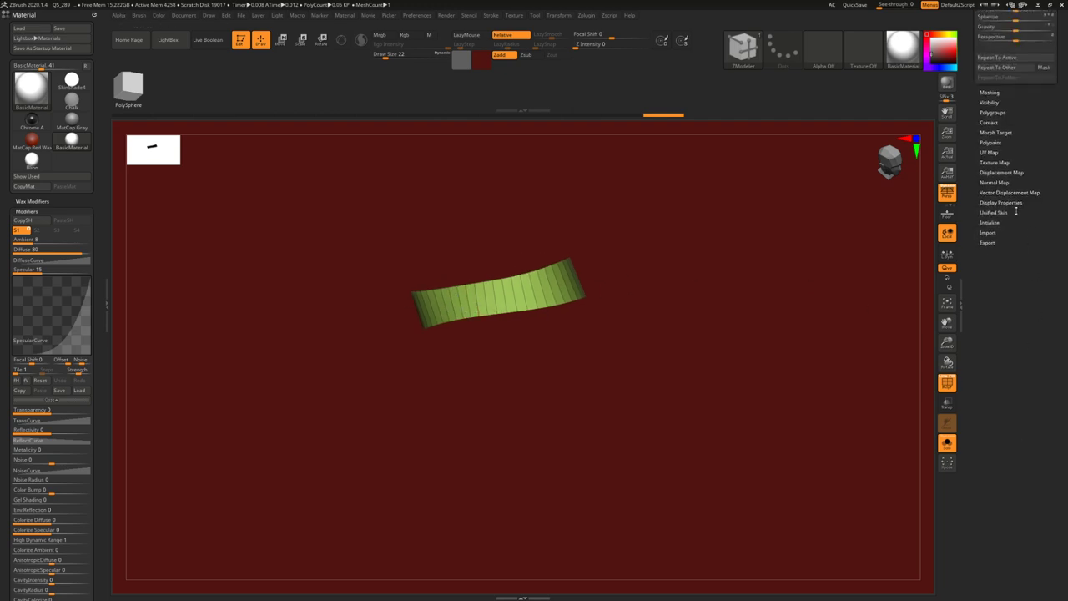
{"action": "left_click", "coordinate": [1000, 202]}
{"action": "left_click", "coordinate": [985, 50]}
{"action": "left_click_drag", "start_coordinate": [558, 258], "coordinate": [561, 271]}
{"action": "key", "text": "p"}
{"action": "right_click_drag", "start_coordinate": [555, 280], "coordinate": [557, 282]}
- Straighten the band's uneven border with the ClipCurve brush
{"action": "key", "text": "ctrl+shift"}
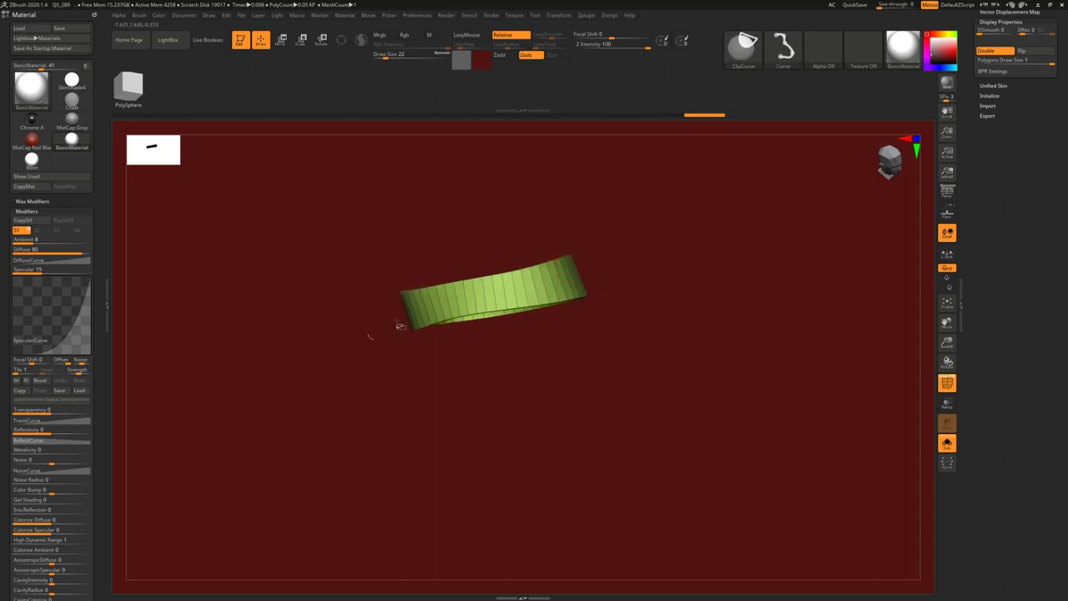
{"action": "mouse_move", "coordinate": [613, 279]}
{"action": "left_mouse_down", "text": "ctrl+shift"}
{"action": "mouse_move", "coordinate": [397, 332]}
{"action": "mouse_move", "coordinate": [585, 243]}
{"action": "mouse_move", "coordinate": [605, 248]}
{"action": "left_mouse_up", "text": "ctrl+shift"}
{"action": "left_click_drag", "start_coordinate": [546, 308], "coordinate": [489, 251]}
{"action": "key", "text": "space"}
{"action": "right_click_drag", "start_coordinate": [531, 289], "coordinate": [503, 358]}
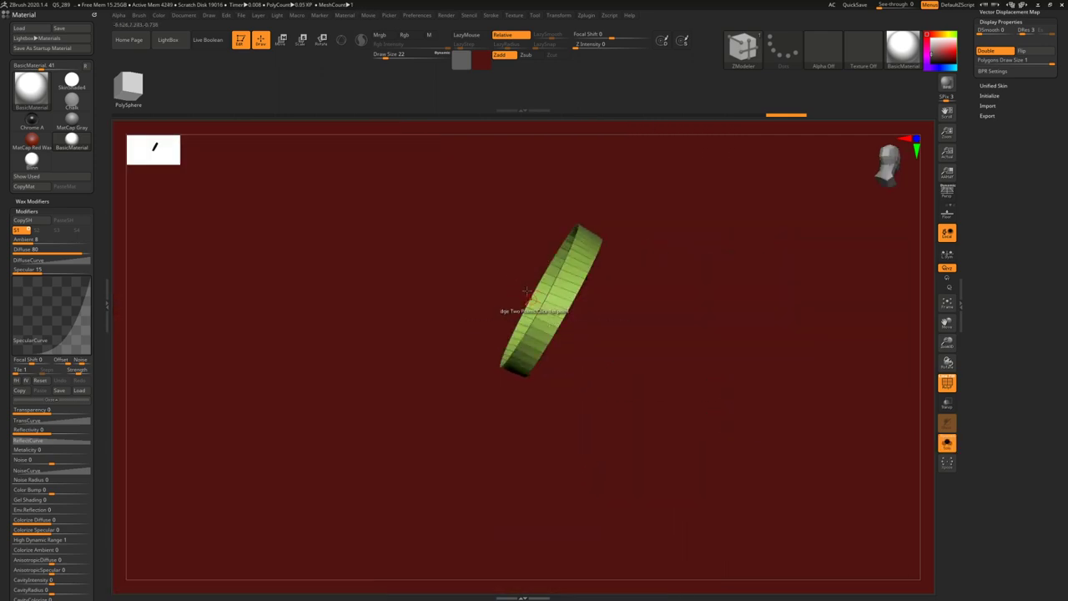
- Reshape the band with a large Move brush so that it sits around the demon's wrist
{"action": "right_click_drag", "start_coordinate": [540, 310], "coordinate": [524, 331]}
{"action": "key", "text": "b"}
{"action": "key", "text": "m"}
{"action": "key", "text": "v"}
{"action": "key", "text": "space"}
{"action": "mouse_move", "coordinate": [564, 275]}
{"action": "left_mouse_down"}
{"action": "mouse_move", "coordinate": [611, 276]}
{"action": "mouse_move", "coordinate": [596, 276]}
{"action": "left_mouse_up"}
{"action": "right_click_drag", "start_coordinate": [596, 276], "coordinate": [555, 255]}
{"action": "left_click_drag", "start_coordinate": [555, 255], "coordinate": [548, 257]}
{"action": "right_click_drag", "start_coordinate": [450, 459], "coordinate": [434, 409]}
{"action": "key", "text": "space"}
{"action": "mouse_move", "coordinate": [508, 362]}
{"action": "left_mouse_down"}
{"action": "mouse_move", "coordinate": [503, 342]}
{"action": "mouse_move", "coordinate": [511, 347]}
{"action": "left_mouse_up"}
{"action": "right_click_drag", "start_coordinate": [511, 347], "coordinate": [528, 252]}
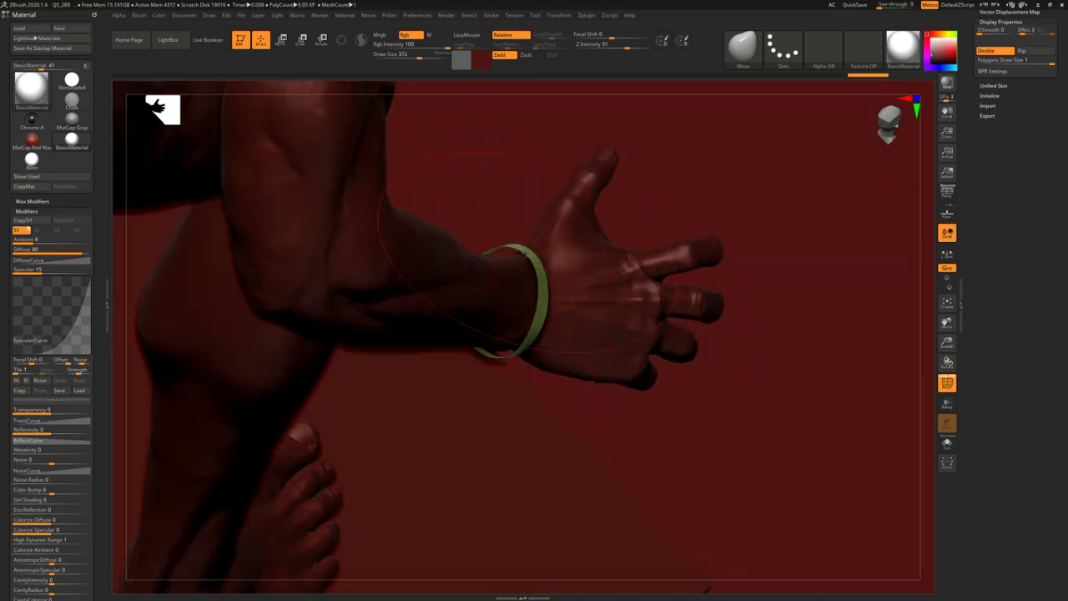
- Switch to the browser and examine the old prisoner cuff reference images, then return to ZBrush
{"action": "key", "text": "alt+Tab"}
{"action": "left_click", "coordinate": [493, 173]}
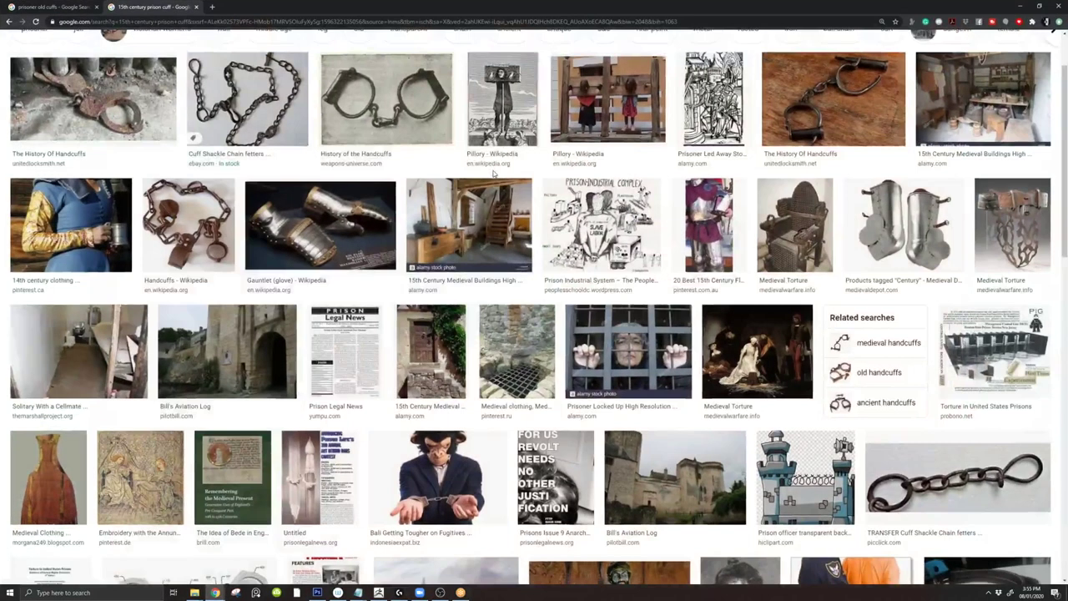
{"action": "left_click", "coordinate": [54, 6]}
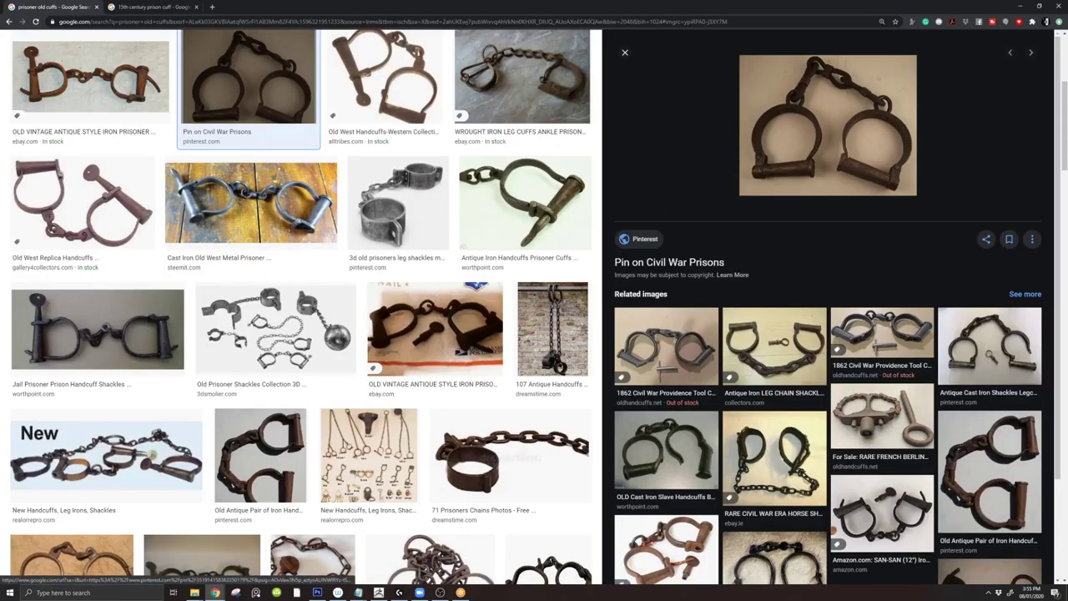
{"action": "key", "text": "alt+Tab"}
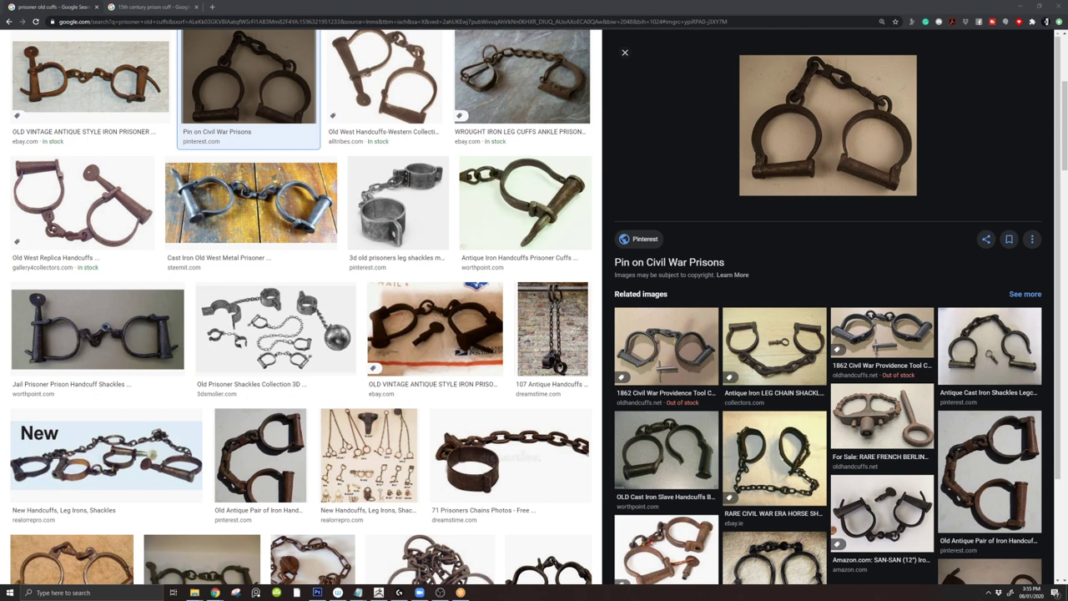
{"action": "left_click", "coordinate": [382, 592]}
- Check the cuff against the wrist and refine its ring shape with the Move brush, setting the draw size to 234
{"action": "mouse_move", "coordinate": [497, 266]}
{"action": "right_mouse_down"}
{"action": "mouse_move", "coordinate": [484, 314]}
{"action": "mouse_move", "coordinate": [475, 270]}
{"action": "mouse_move", "coordinate": [498, 252]}
{"action": "right_mouse_up"}
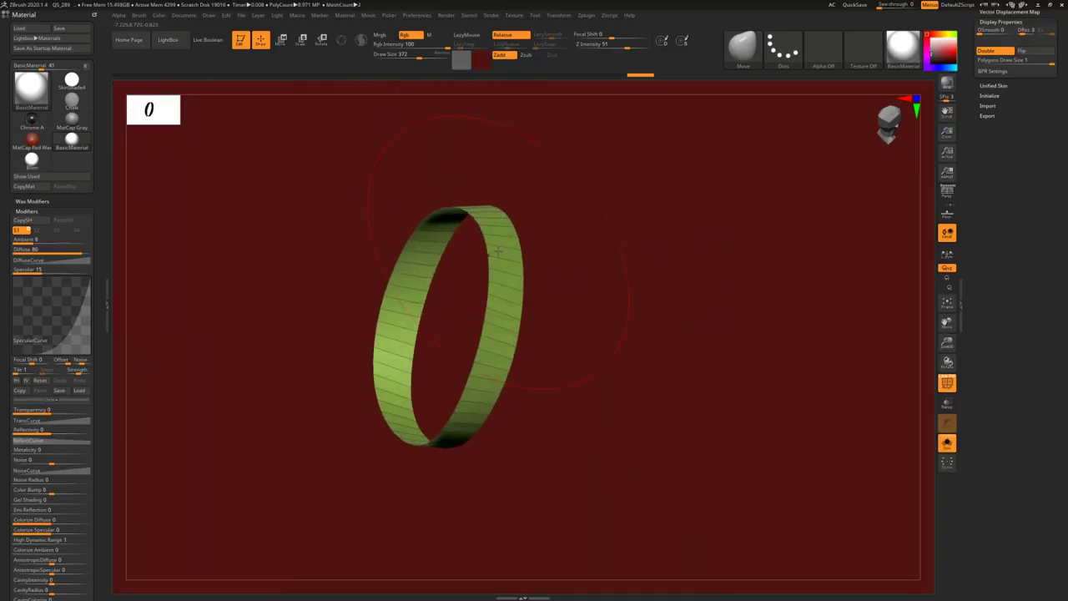
{"action": "key", "text": "ctrl+shift+s"}
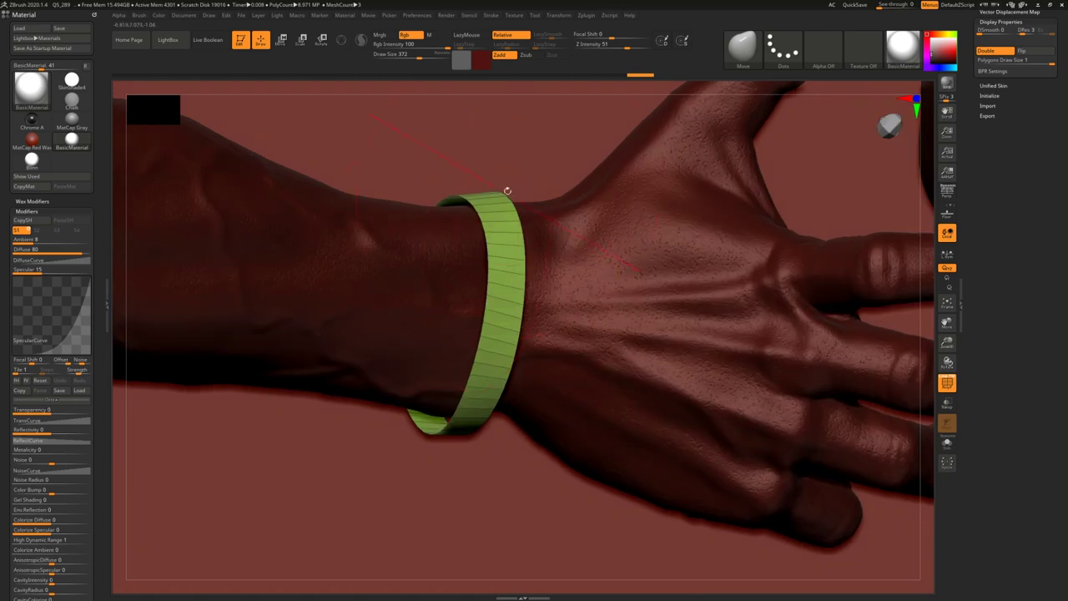
{"action": "key", "text": "ctrl+shift+s"}
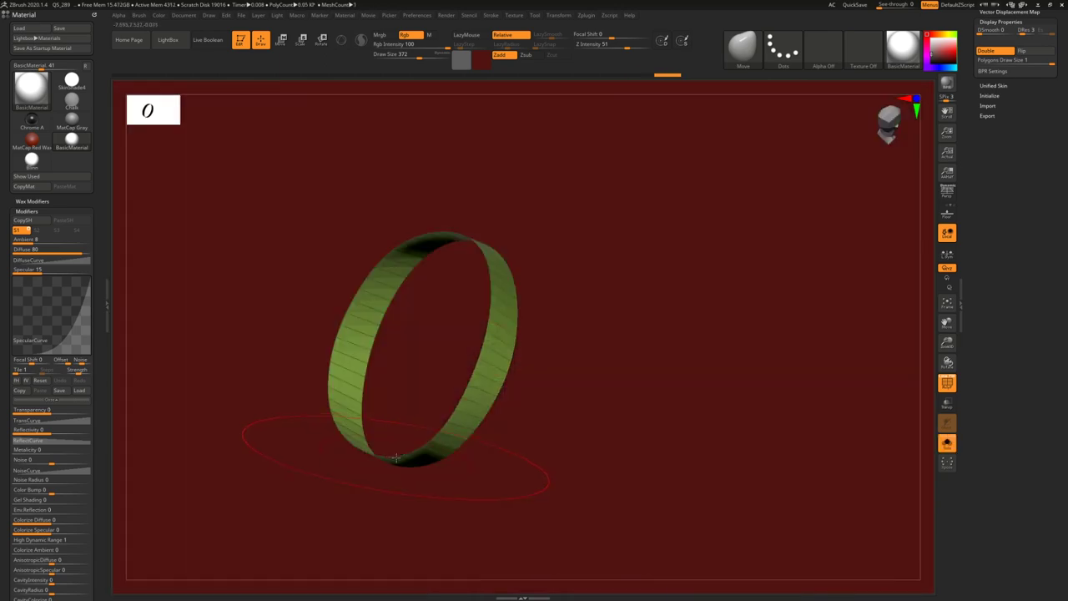
{"action": "left_click_drag", "start_coordinate": [396, 456], "coordinate": [434, 370]}
{"action": "mouse_move", "coordinate": [348, 310]}
{"action": "left_mouse_down", "text": "alt"}
{"action": "mouse_move", "coordinate": [436, 331]}
{"action": "mouse_move", "coordinate": [370, 364]}
{"action": "left_mouse_up", "text": "alt"}
{"action": "key", "text": "space"}
{"action": "left_click_drag", "start_coordinate": [438, 312], "coordinate": [424, 312]}
{"action": "mouse_move", "coordinate": [392, 254]}
{"action": "left_mouse_down", "text": "alt"}
{"action": "mouse_move", "coordinate": [439, 325]}
{"action": "mouse_move", "coordinate": [422, 288]}
{"action": "mouse_move", "coordinate": [432, 225]}
{"action": "mouse_move", "coordinate": [436, 233]}
{"action": "left_mouse_up", "text": "alt"}
- Delete selected crosswise edges around the cuff with ZModeler's Delete EdgeLoop Complete action to make wider segments
{"action": "key", "text": "b"}
{"action": "key", "text": "z"}
{"action": "key", "text": "m"}
{"action": "right_click_drag", "start_coordinate": [436, 381], "coordinate": [436, 329]}
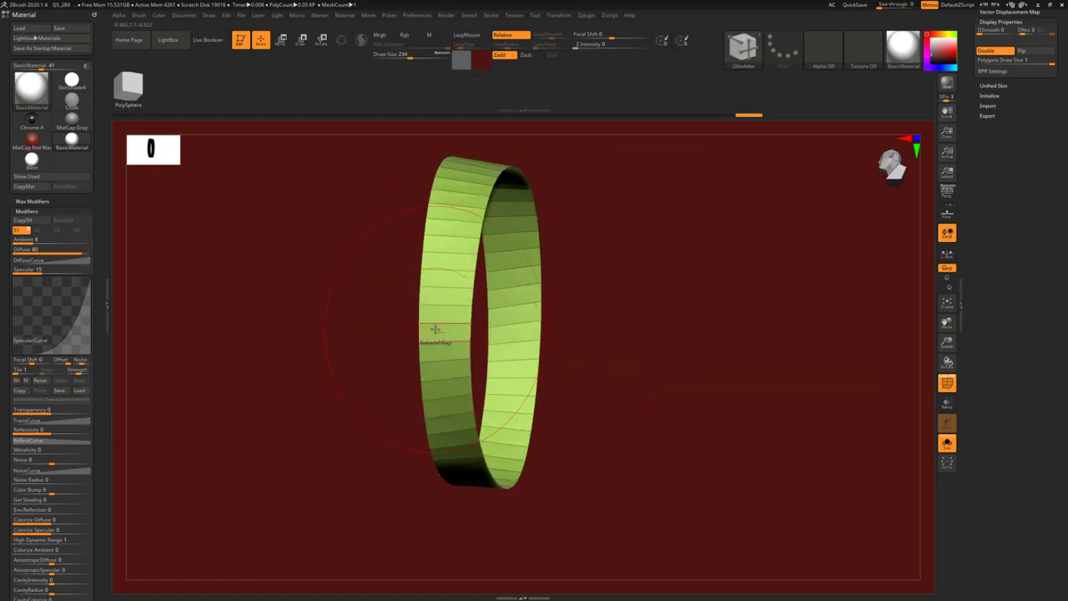
{"action": "key", "text": "space"}
{"action": "left_click", "coordinate": [360, 383]}
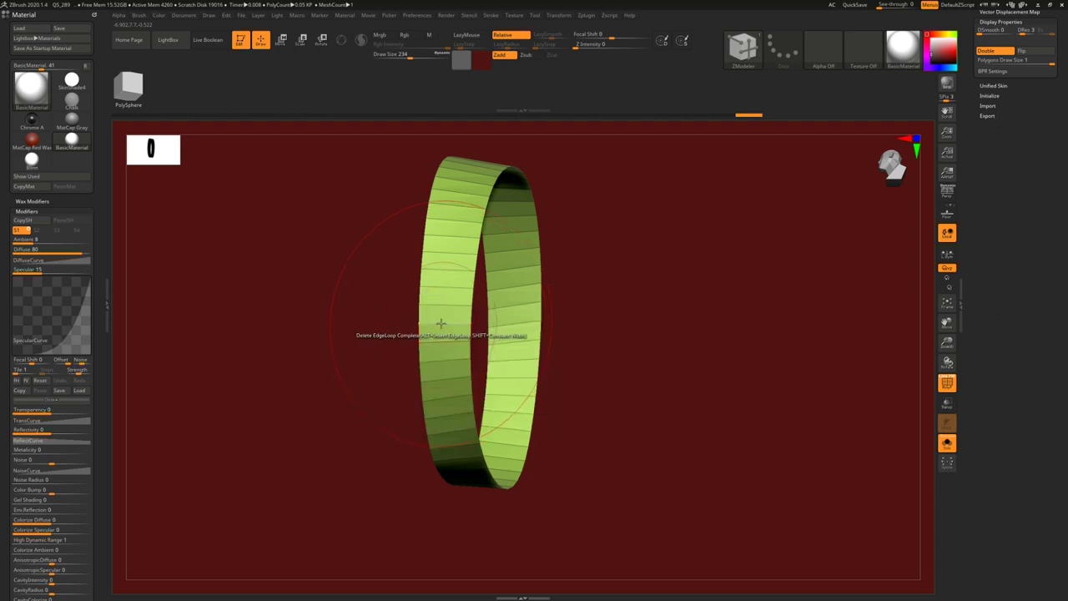
{"action": "left_click_drag", "start_coordinate": [465, 241], "coordinate": [415, 263]}
{"action": "left_click_drag", "start_coordinate": [459, 202], "coordinate": [400, 259]}
{"action": "left_click_drag", "start_coordinate": [459, 215], "coordinate": [390, 242]}
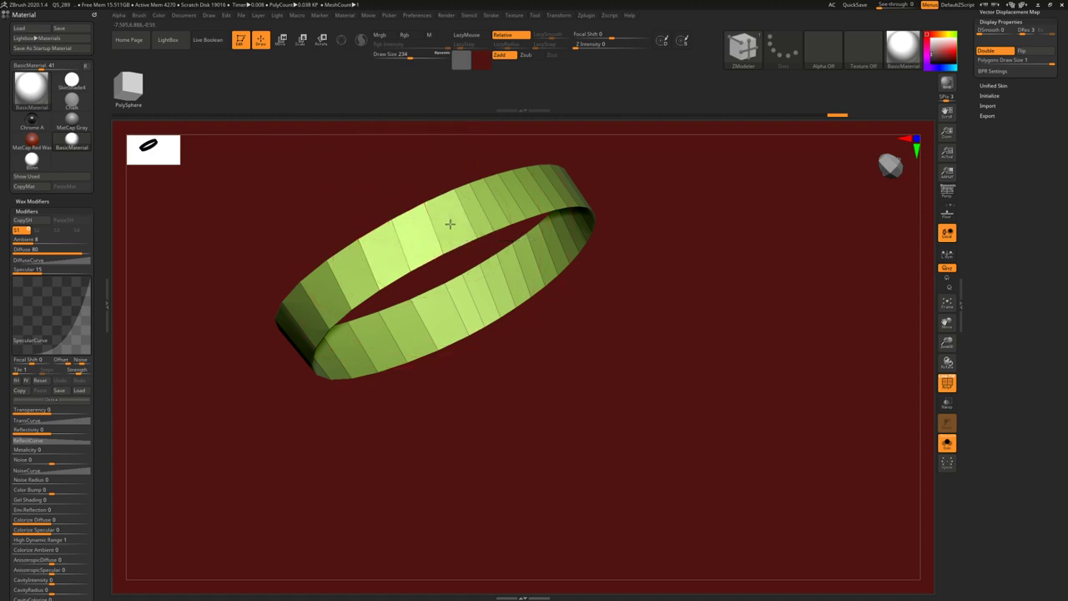
{"action": "left_click_drag", "start_coordinate": [482, 202], "coordinate": [390, 244]}
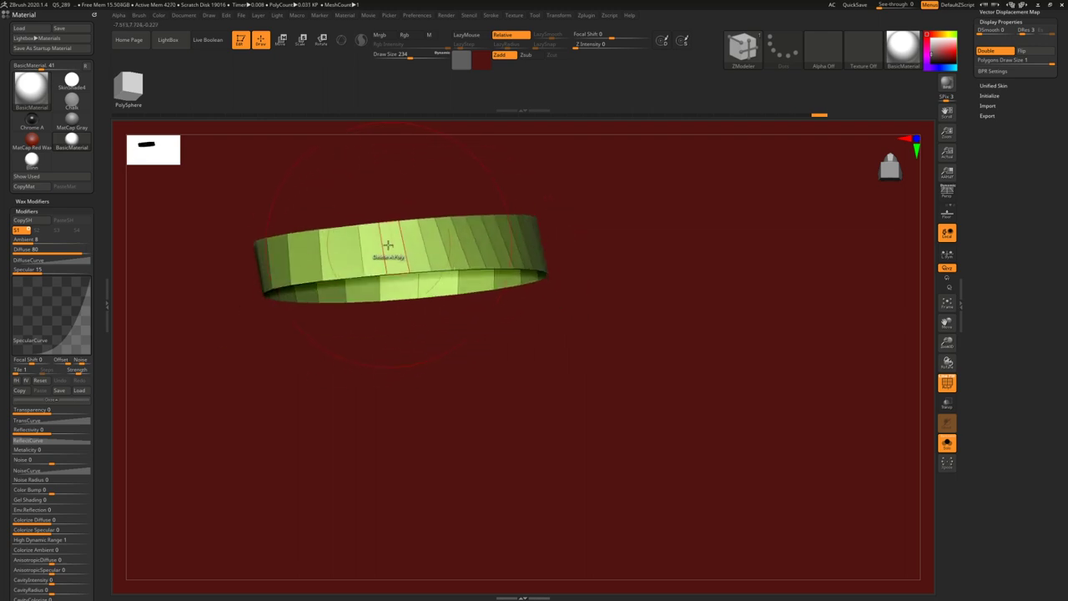
{"action": "left_click_drag", "start_coordinate": [484, 253], "coordinate": [421, 233]}
{"action": "right_click_drag", "start_coordinate": [453, 254], "coordinate": [460, 203]}
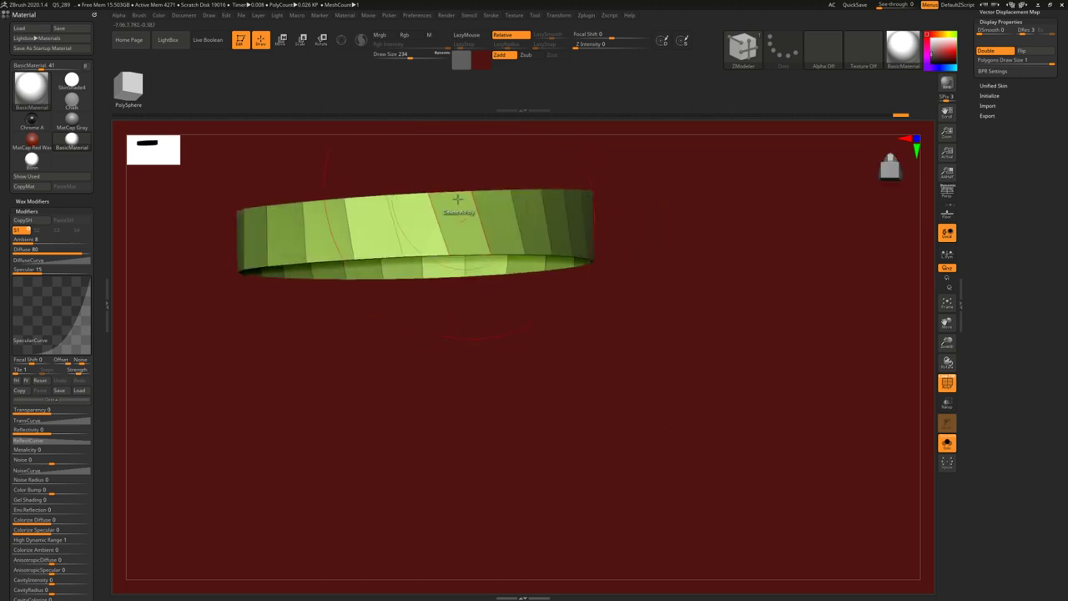
- Even out the simplified cuff's segments around the ring using the Move brush at smaller draw sizes
{"action": "key", "text": "b"}
{"action": "key", "text": "m"}
{"action": "key", "text": "v"}
{"action": "key", "text": "ctrl+z"}
{"action": "key", "text": "s"}
{"action": "left_click_drag", "start_coordinate": [451, 223], "coordinate": [433, 223]}
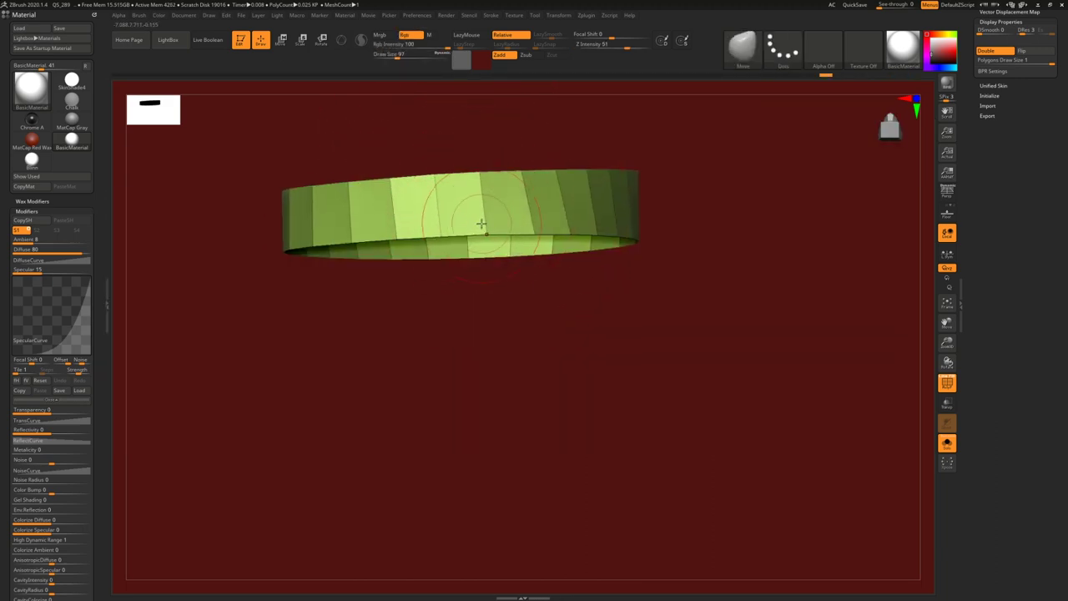
{"action": "mouse_move", "coordinate": [517, 174]}
{"action": "left_mouse_down"}
{"action": "mouse_move", "coordinate": [442, 245]}
{"action": "mouse_move", "coordinate": [429, 202]}
{"action": "mouse_move", "coordinate": [427, 235]}
{"action": "mouse_move", "coordinate": [459, 246]}
{"action": "mouse_move", "coordinate": [455, 288]}
{"action": "mouse_move", "coordinate": [464, 236]}
{"action": "mouse_move", "coordinate": [438, 203]}
{"action": "left_mouse_up"}
{"action": "key", "text": "bracketright"}
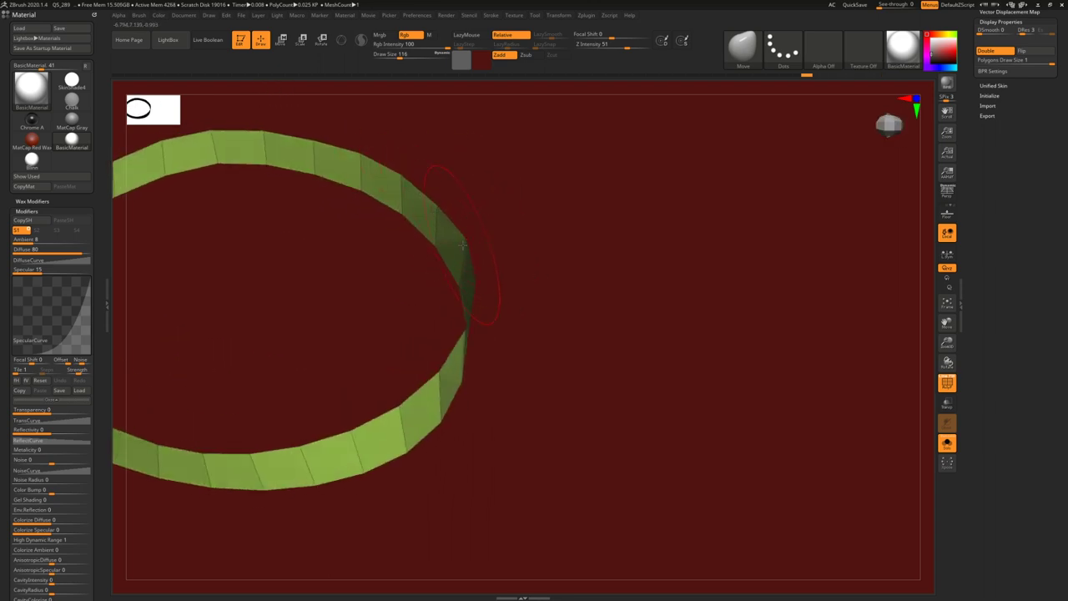
{"action": "mouse_move", "coordinate": [455, 265]}
{"action": "left_mouse_down"}
{"action": "mouse_move", "coordinate": [392, 268]}
{"action": "mouse_move", "coordinate": [429, 242]}
{"action": "mouse_move", "coordinate": [476, 280]}
{"action": "mouse_move", "coordinate": [414, 231]}
{"action": "mouse_move", "coordinate": [402, 328]}
{"action": "mouse_move", "coordinate": [403, 297]}
{"action": "left_mouse_up"}
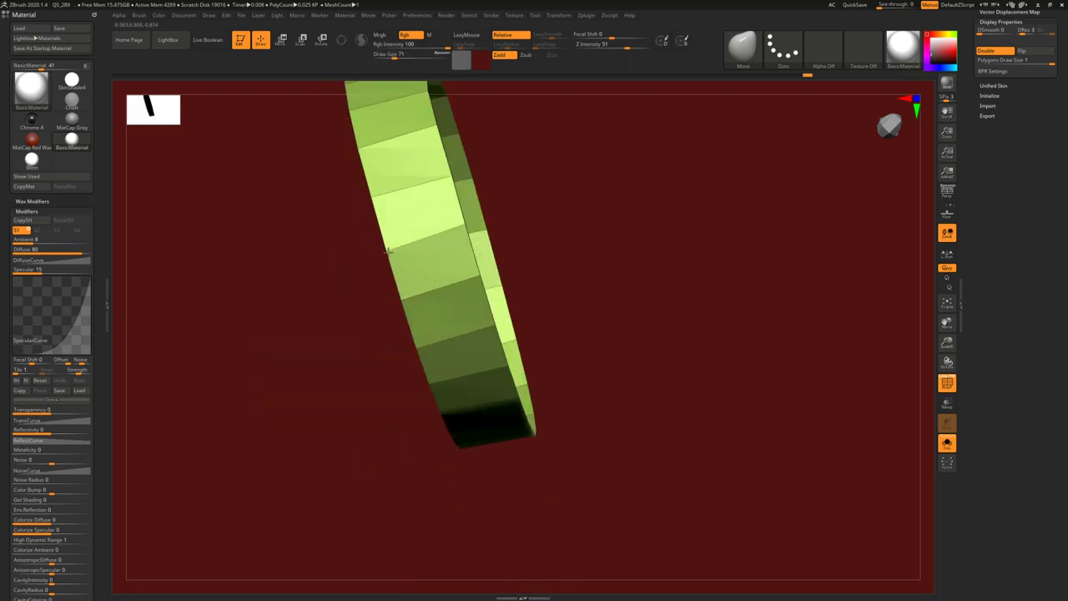
{"action": "mouse_move", "coordinate": [464, 271]}
{"action": "left_mouse_down"}
{"action": "mouse_move", "coordinate": [437, 232]}
{"action": "mouse_move", "coordinate": [429, 172]}
{"action": "mouse_move", "coordinate": [423, 224]}
{"action": "mouse_move", "coordinate": [381, 295]}
{"action": "mouse_move", "coordinate": [414, 276]}
{"action": "left_mouse_up"}
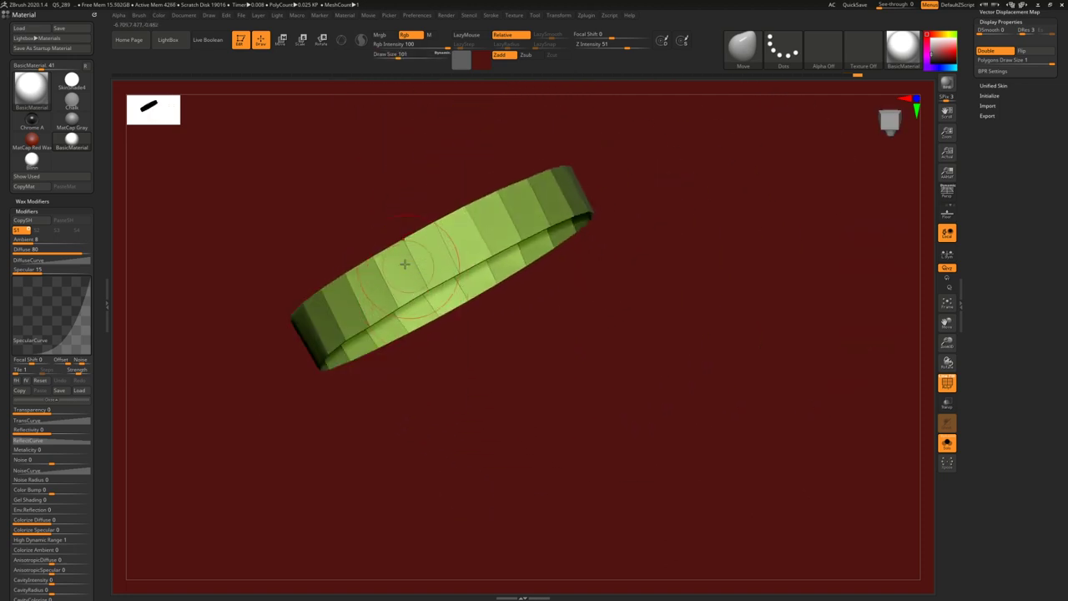
{"action": "mouse_move", "coordinate": [488, 257]}
{"action": "left_mouse_down"}
{"action": "mouse_move", "coordinate": [409, 229]}
{"action": "mouse_move", "coordinate": [463, 273]}
{"action": "mouse_move", "coordinate": [501, 277]}
{"action": "mouse_move", "coordinate": [491, 209]}
{"action": "mouse_move", "coordinate": [395, 261]}
{"action": "mouse_move", "coordinate": [463, 270]}
{"action": "mouse_move", "coordinate": [447, 236]}
{"action": "mouse_move", "coordinate": [455, 225]}
{"action": "left_mouse_up"}
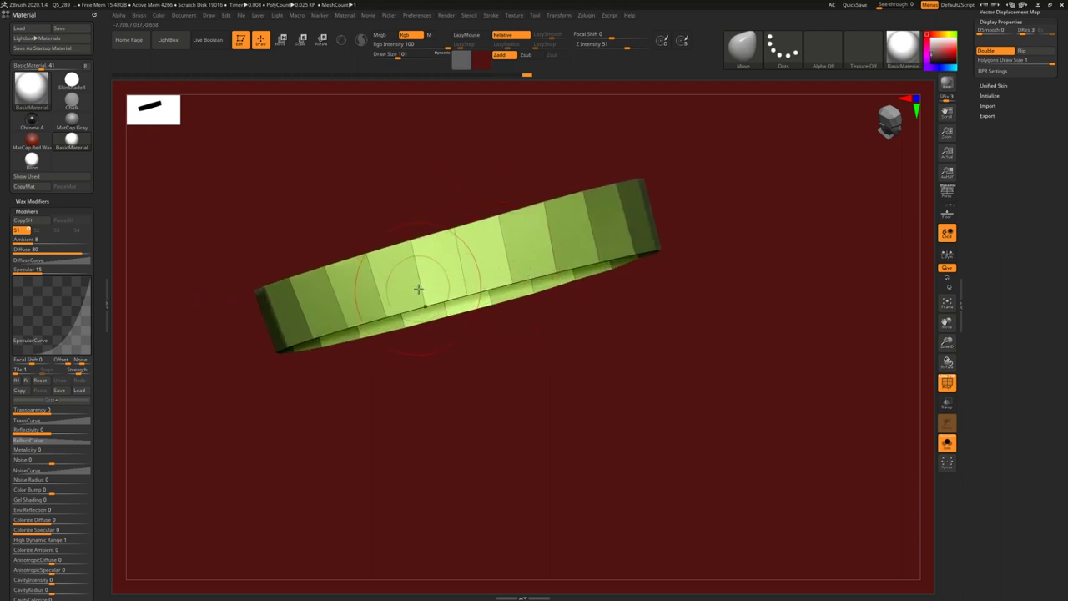
{"action": "mouse_move", "coordinate": [454, 284]}
{"action": "left_mouse_down"}
{"action": "mouse_move", "coordinate": [477, 281]}
{"action": "mouse_move", "coordinate": [424, 260]}
{"action": "mouse_move", "coordinate": [422, 282]}
{"action": "mouse_move", "coordinate": [434, 234]}
{"action": "mouse_move", "coordinate": [455, 263]}
{"action": "mouse_move", "coordinate": [431, 239]}
{"action": "mouse_move", "coordinate": [453, 264]}
{"action": "mouse_move", "coordinate": [462, 234]}
{"action": "mouse_move", "coordinate": [396, 336]}
{"action": "mouse_move", "coordinate": [429, 389]}
{"action": "mouse_move", "coordinate": [460, 313]}
{"action": "mouse_move", "coordinate": [434, 334]}
{"action": "mouse_move", "coordinate": [417, 272]}
{"action": "mouse_move", "coordinate": [434, 292]}
{"action": "left_mouse_up"}
- Switch to the browser, examine the antique iron and jail prisoner handcuff images against the cuff's shape, and return to ZBrush
{"action": "key", "text": "alt+Tab"}
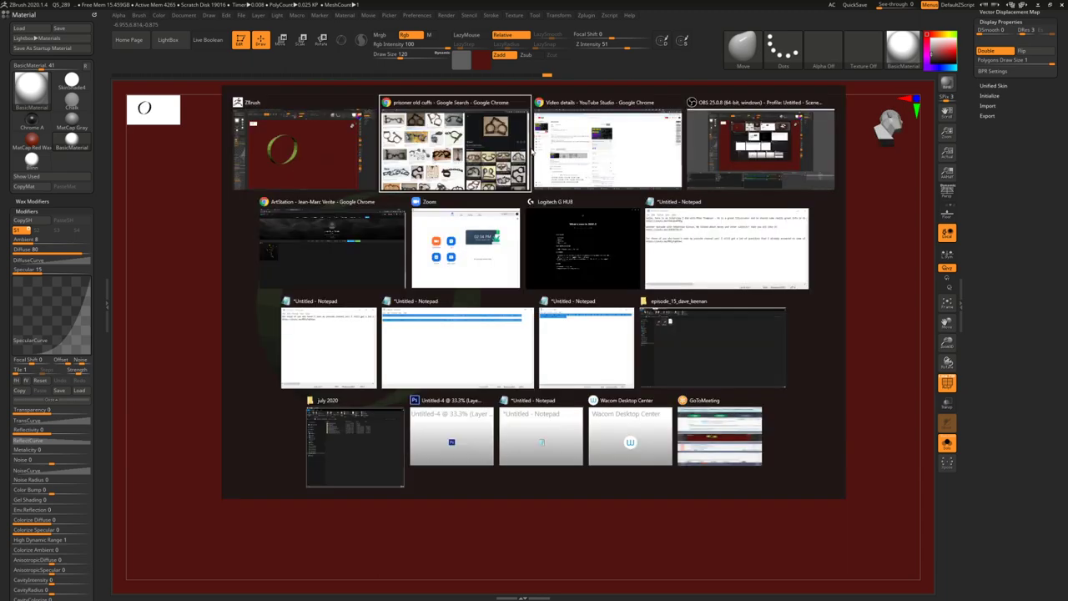
{"action": "scroll", "coordinate": [772, 297], "scroll_direction": "up", "scroll_amount": 3}
{"action": "scroll", "coordinate": [772, 297], "scroll_direction": "up", "scroll_amount": 1}
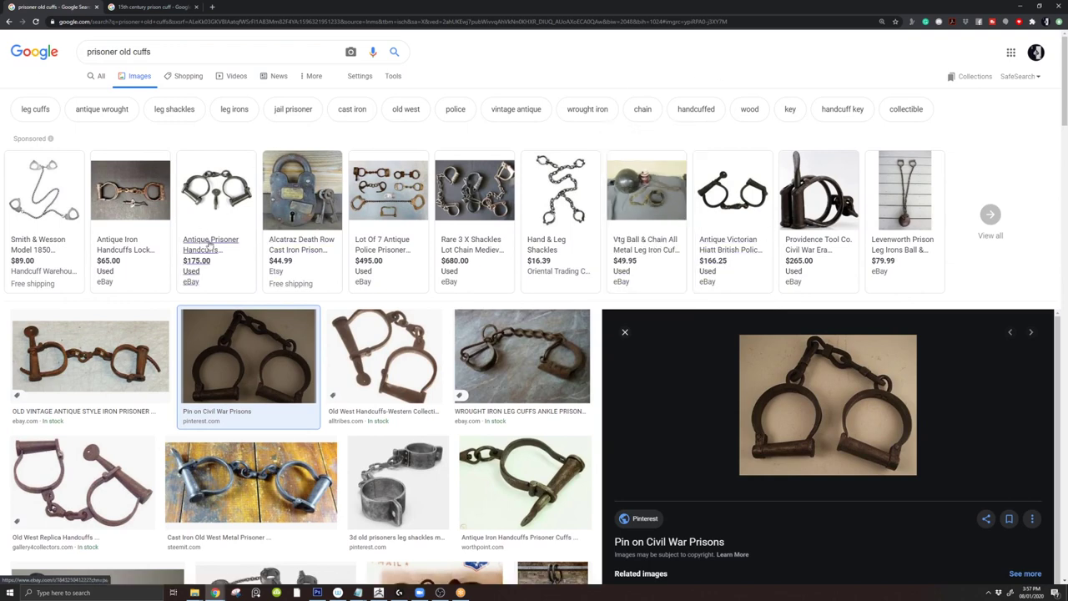
{"action": "left_click", "coordinate": [141, 397]}
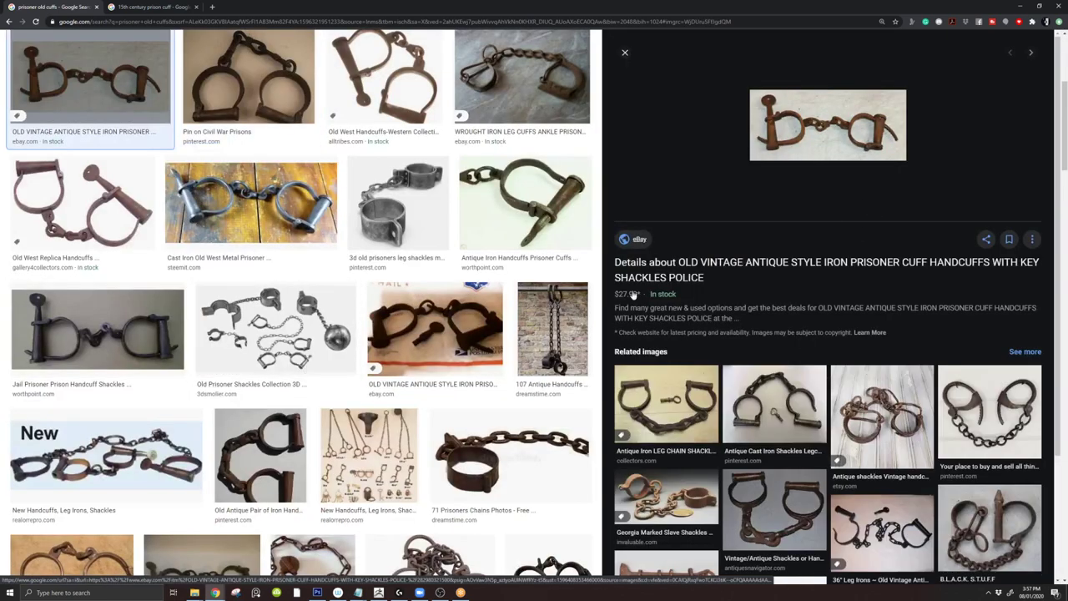
{"action": "left_click", "coordinate": [98, 329]}
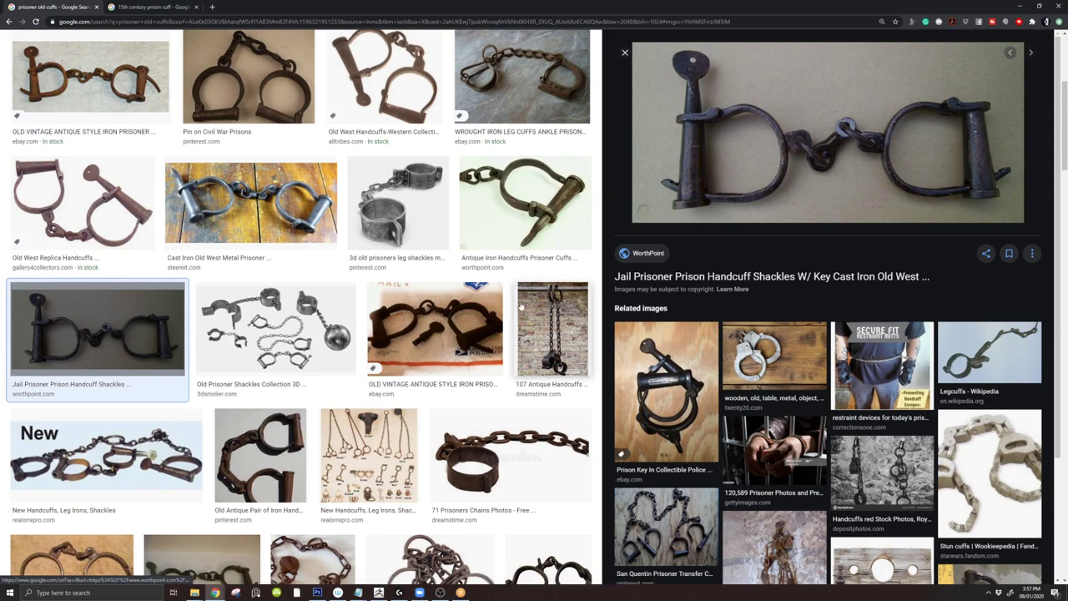
{"action": "key", "text": "alt+Tab"}
{"action": "left_click_drag", "start_coordinate": [491, 292], "coordinate": [444, 280]}
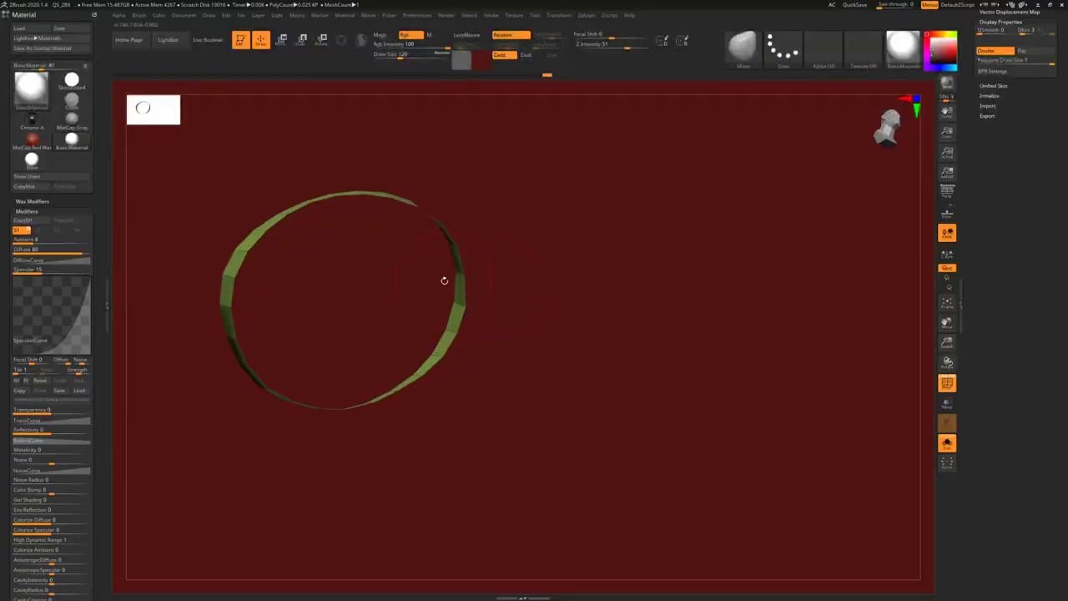
{"action": "key", "text": "alt+Tab"}
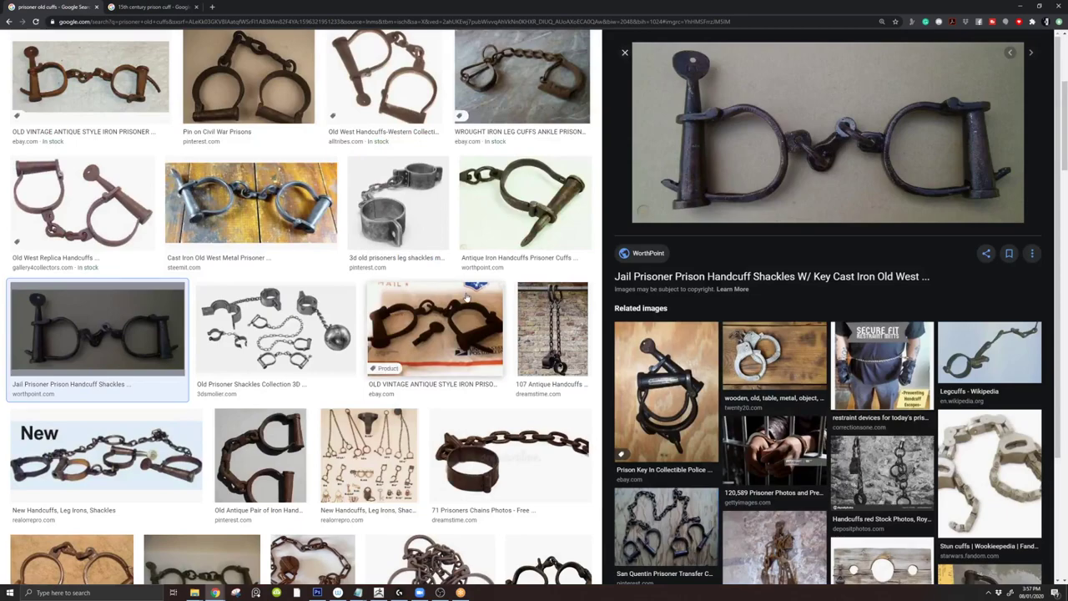
{"action": "key", "text": "alt+Tab"}
- Push the cuff's outline toward the curved shape of the reference shackle with the Move brush
{"action": "left_click_drag", "start_coordinate": [467, 297], "coordinate": [497, 275]}
{"action": "right_click_drag", "start_coordinate": [497, 275], "coordinate": [537, 276]}
{"action": "key", "text": "b"}
{"action": "key", "text": "m"}
{"action": "key", "text": "v"}
{"action": "key", "text": "s"}
{"action": "left_click_drag", "start_coordinate": [534, 279], "coordinate": [543, 278]}
{"action": "right_click_drag", "start_coordinate": [467, 221], "coordinate": [374, 245]}
{"action": "mouse_move", "coordinate": [374, 243]}
{"action": "left_mouse_down"}
{"action": "mouse_move", "coordinate": [345, 257]}
{"action": "mouse_move", "coordinate": [374, 257]}
{"action": "left_mouse_up"}
- Adjust the cuff's overall curve with larger Move brush strokes, raising the draw size to 207
{"action": "key", "text": "space"}
{"action": "key", "text": "space"}
{"action": "right_click_drag", "start_coordinate": [434, 245], "coordinate": [435, 229]}
{"action": "key", "text": "space"}
{"action": "left_click_drag", "start_coordinate": [502, 227], "coordinate": [529, 233]}
{"action": "key", "text": "space"}
{"action": "right_click_drag", "start_coordinate": [484, 246], "coordinate": [556, 140], "text": "alt"}
{"action": "key", "text": "space"}
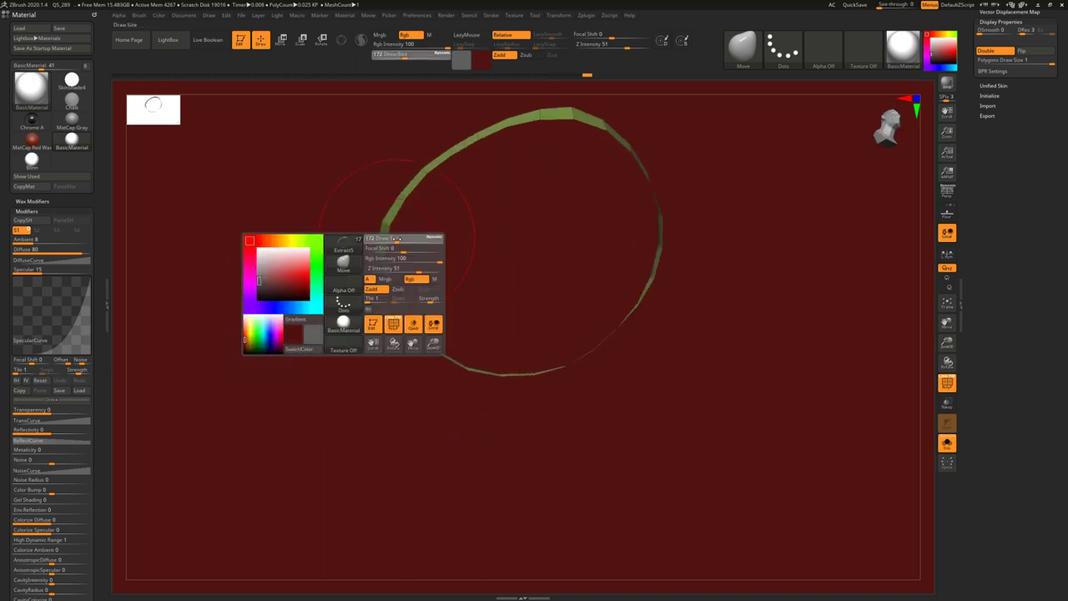
{"action": "mouse_move", "coordinate": [406, 239]}
{"action": "right_mouse_down", "text": "ctrl"}
{"action": "mouse_move", "coordinate": [436, 222]}
{"action": "mouse_move", "coordinate": [467, 249]}
{"action": "right_mouse_up", "text": "ctrl"}
{"action": "right_click_drag", "start_coordinate": [466, 249], "coordinate": [468, 308], "text": "ctrl"}
{"action": "key", "text": "space"}
{"action": "left_click_drag", "start_coordinate": [467, 310], "coordinate": [479, 312]}
{"action": "right_click_drag", "start_coordinate": [479, 312], "coordinate": [431, 288], "text": "alt"}
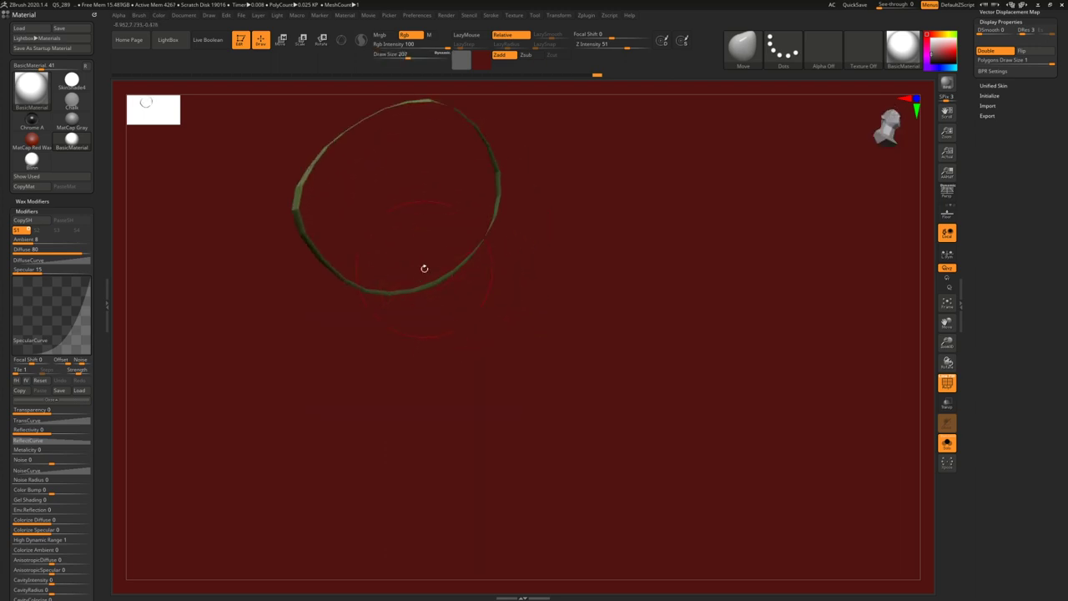
{"action": "left_click_drag", "start_coordinate": [424, 268], "coordinate": [482, 248]}
- Hide the segments along the cuff's lower side with SelectLasso and delete the hidden geometry to leave an open band
{"action": "left_click", "coordinate": [743, 47], "text": "ctrl+shift"}
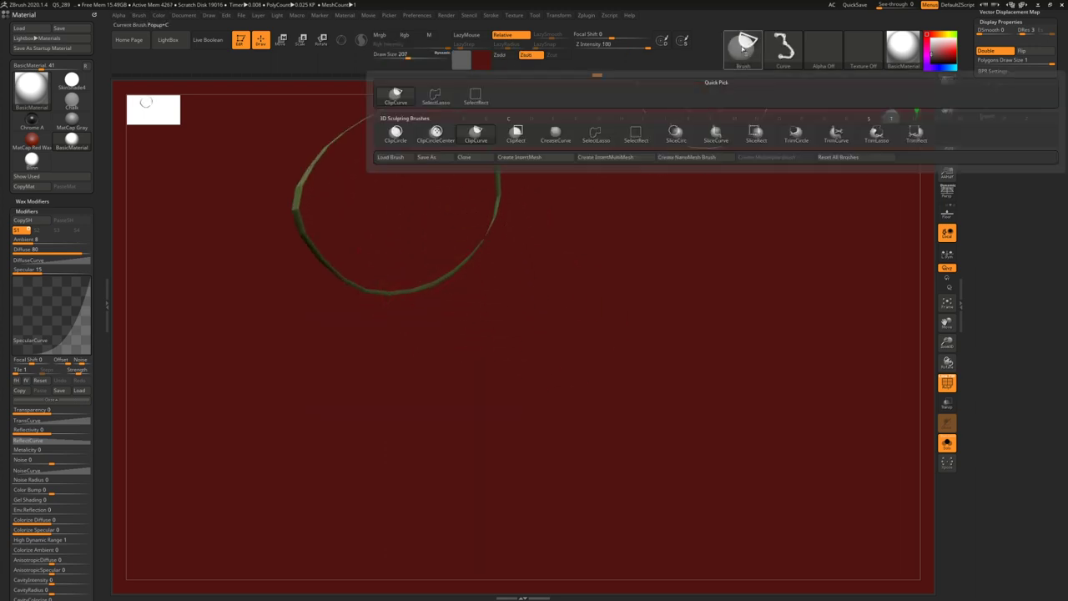
{"action": "left_click", "coordinate": [435, 96], "text": "ctrl+shift"}
{"action": "mouse_move", "coordinate": [400, 259]}
{"action": "left_mouse_down", "text": "ctrl+alt+shift"}
{"action": "mouse_move", "coordinate": [506, 283]}
{"action": "mouse_move", "coordinate": [493, 230]}
{"action": "mouse_move", "coordinate": [470, 275]}
{"action": "mouse_move", "coordinate": [477, 283]}
{"action": "mouse_move", "coordinate": [453, 233]}
{"action": "mouse_move", "coordinate": [467, 282]}
{"action": "left_mouse_up", "text": "ctrl+alt+shift"}
{"action": "mouse_move", "coordinate": [411, 335]}
{"action": "left_mouse_down"}
{"action": "mouse_move", "coordinate": [395, 339]}
{"action": "mouse_move", "coordinate": [393, 305]}
{"action": "mouse_move", "coordinate": [417, 317]}
{"action": "mouse_move", "coordinate": [396, 317]}
{"action": "left_mouse_up"}
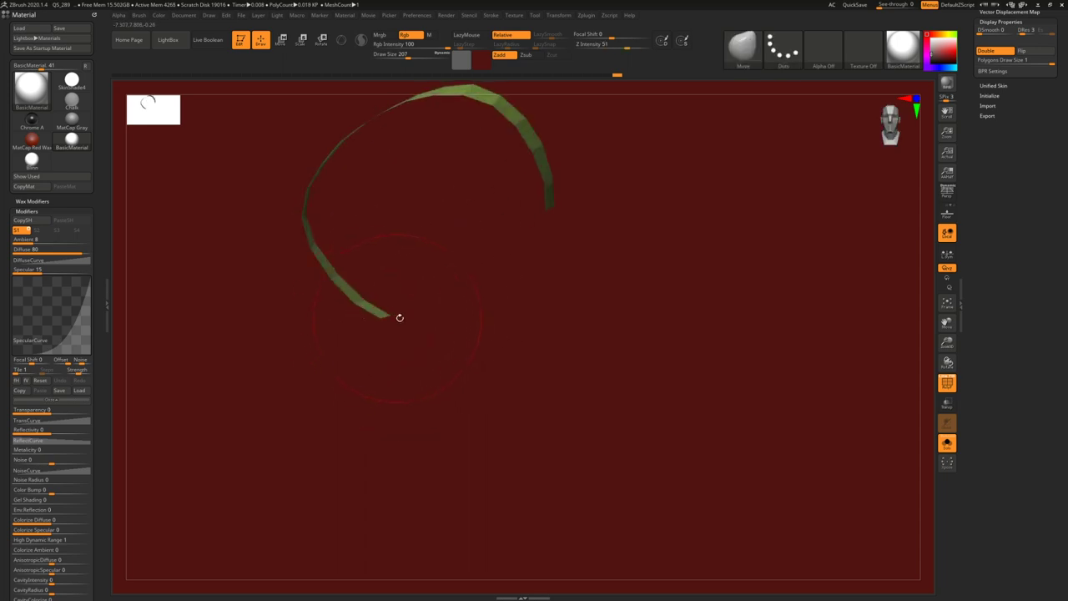
{"action": "scroll", "coordinate": [998, 251], "scroll_direction": "up", "scroll_amount": 15}
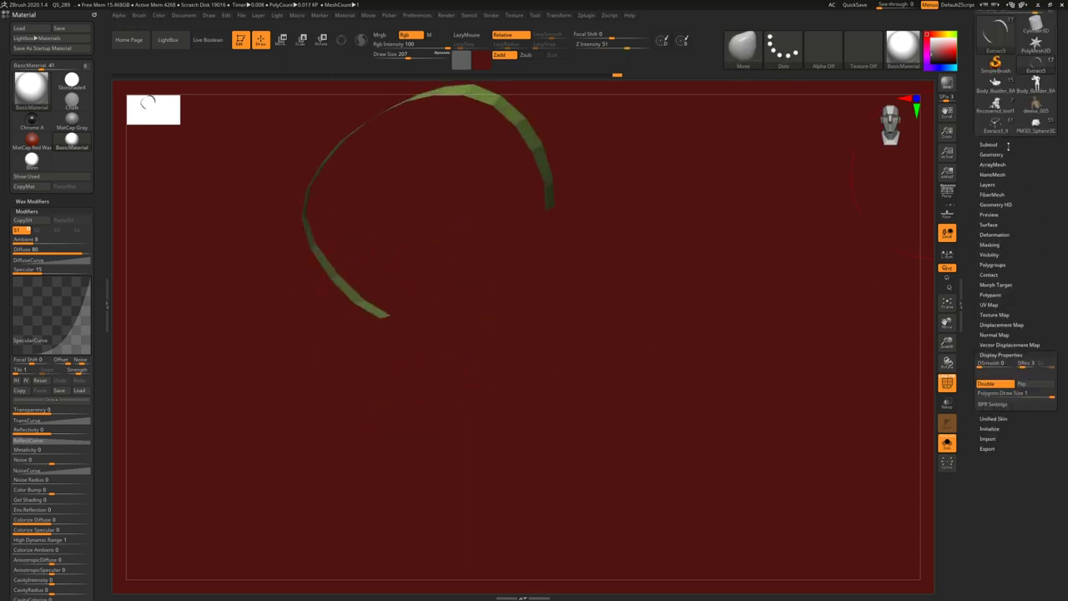
{"action": "left_click", "coordinate": [991, 315]}
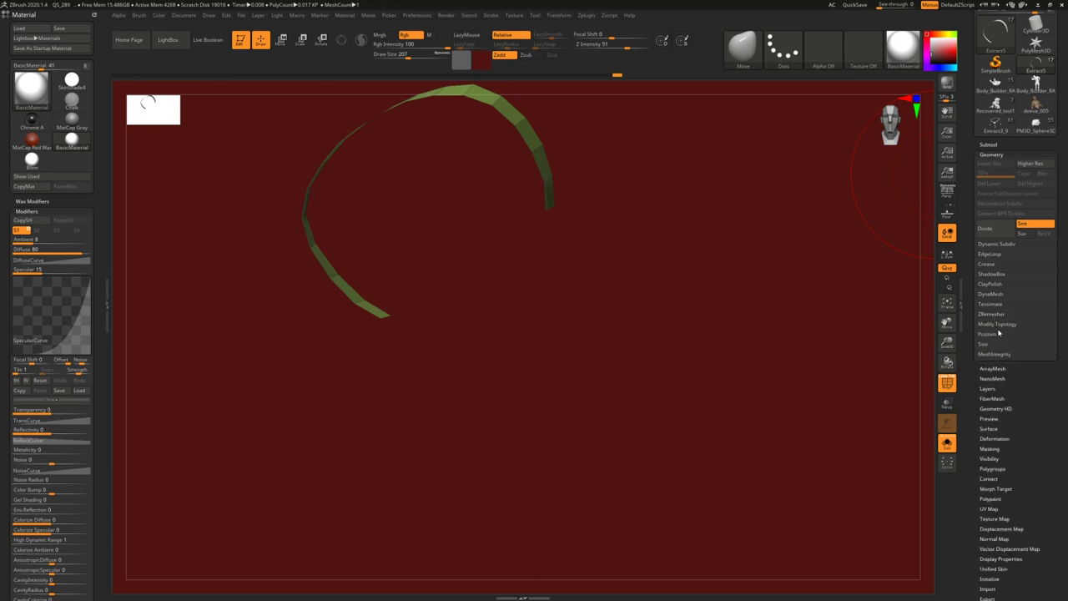
{"action": "left_click", "coordinate": [995, 323]}
{"action": "left_click_drag", "start_coordinate": [696, 297], "coordinate": [510, 228]}
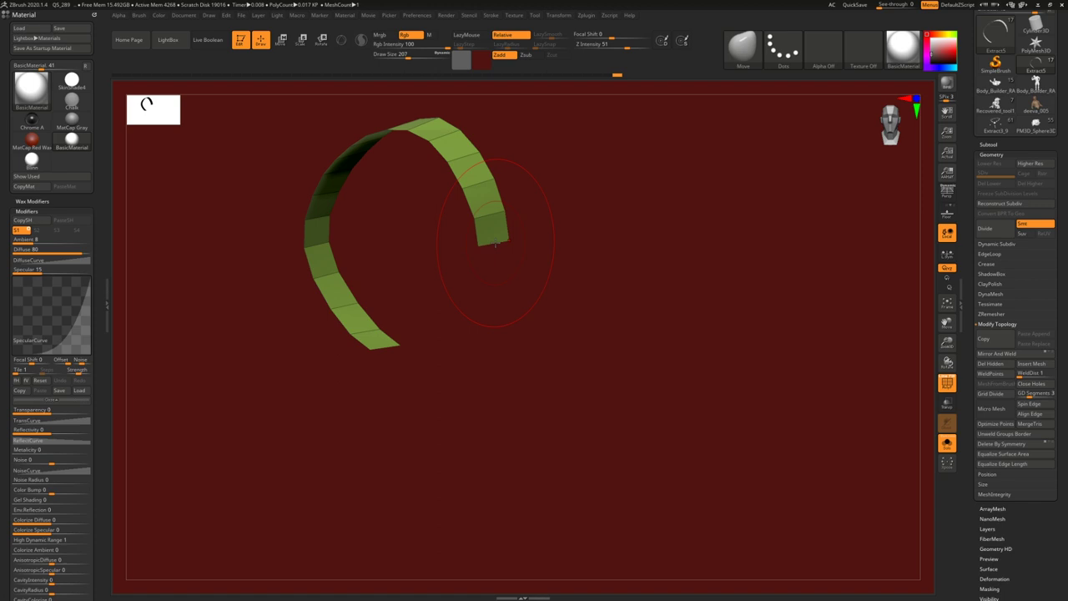
- Isolate one free end of the open band with a mask and angle it with Transpose Rotate
{"action": "mouse_move", "coordinate": [508, 205]}
{"action": "right_mouse_down"}
{"action": "mouse_move", "coordinate": [565, 204]}
{"action": "mouse_move", "coordinate": [487, 279]}
{"action": "mouse_move", "coordinate": [547, 256]}
{"action": "right_mouse_up"}
{"action": "mouse_move", "coordinate": [547, 257]}
{"action": "left_mouse_down", "text": "ctrl"}
{"action": "mouse_move", "coordinate": [534, 308]}
{"action": "mouse_move", "coordinate": [545, 278]}
{"action": "left_mouse_up", "text": "ctrl"}
{"action": "mouse_move", "coordinate": [553, 274]}
{"action": "right_mouse_down"}
{"action": "mouse_move", "coordinate": [477, 253]}
{"action": "mouse_move", "coordinate": [445, 310]}
{"action": "mouse_move", "coordinate": [432, 295]}
{"action": "right_mouse_up"}
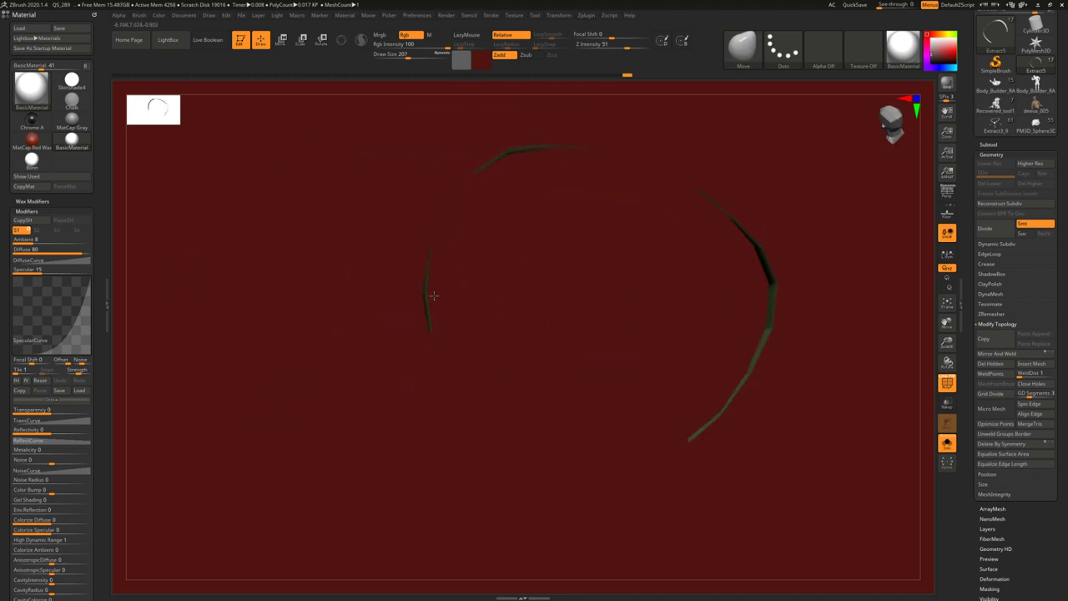
{"action": "key", "text": "r"}
{"action": "mouse_move", "coordinate": [427, 292]}
{"action": "left_mouse_down"}
{"action": "mouse_move", "coordinate": [431, 361]}
{"action": "mouse_move", "coordinate": [397, 354]}
{"action": "left_mouse_up"}
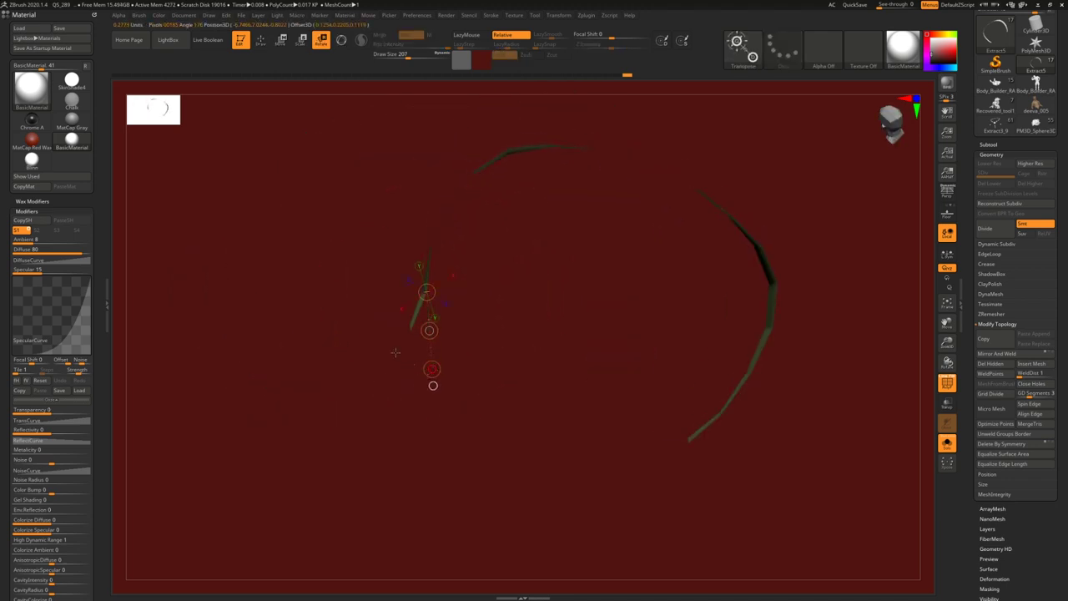
{"action": "key", "text": "q"}
- Insert a single crosswise edge loop near the band's other free end with ZModeler
{"action": "mouse_move", "coordinate": [463, 342]}
{"action": "right_mouse_down", "text": "alt"}
{"action": "mouse_move", "coordinate": [448, 334]}
{"action": "mouse_move", "coordinate": [462, 326]}
{"action": "right_mouse_up", "text": "alt"}
{"action": "mouse_move", "coordinate": [542, 364]}
{"action": "right_mouse_down", "text": "alt"}
{"action": "mouse_move", "coordinate": [496, 329]}
{"action": "mouse_move", "coordinate": [526, 353]}
{"action": "right_mouse_up", "text": "alt"}
{"action": "mouse_move", "coordinate": [526, 354]}
{"action": "right_mouse_down", "text": "ctrl"}
{"action": "mouse_move", "coordinate": [551, 376]}
{"action": "mouse_move", "coordinate": [534, 357]}
{"action": "right_mouse_up", "text": "ctrl"}
{"action": "key", "text": "b"}
{"action": "key", "text": "z"}
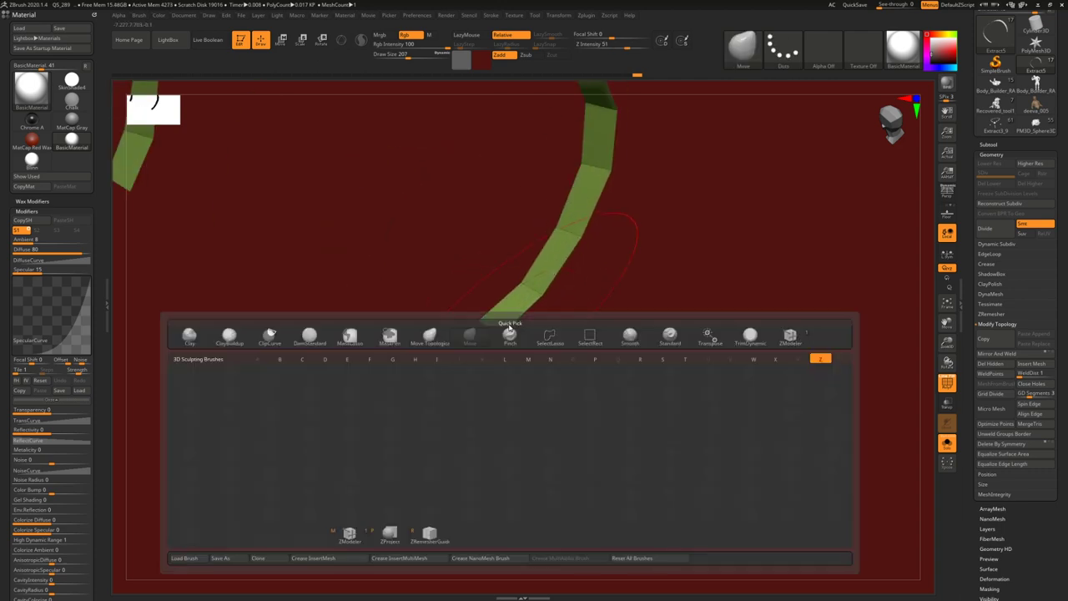
{"action": "key", "text": "m"}
{"action": "key", "text": "space"}
{"action": "left_click", "coordinate": [519, 340]}
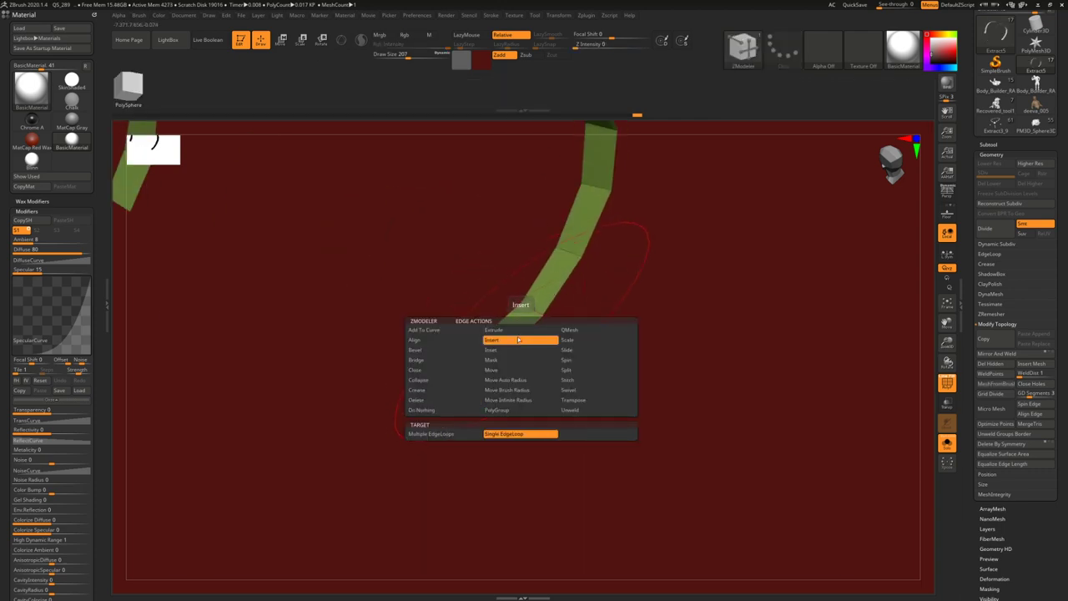
- Lasso-mask the tip of that end, invert the mask, and reposition the tip with Transpose Move
{"action": "left_click", "coordinate": [491, 346], "text": "ctrl"}
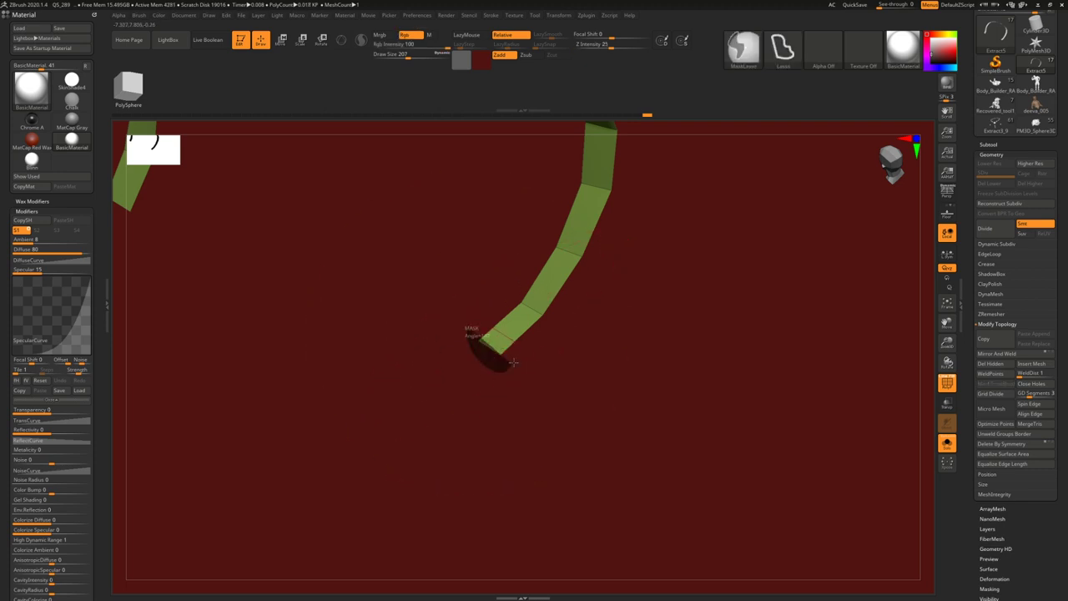
{"action": "left_click", "coordinate": [523, 353], "text": "ctrl"}
{"action": "right_click_drag", "start_coordinate": [523, 352], "coordinate": [520, 355], "text": "shift"}
{"action": "key", "text": "w"}
{"action": "left_click_drag", "start_coordinate": [516, 342], "coordinate": [476, 378]}
{"action": "key", "text": "q"}
{"action": "key", "text": "w"}
{"action": "key", "text": "q"}
- Shape the open band's curve and both free ends with the Move brush, varying the draw size
{"action": "mouse_move", "coordinate": [486, 373]}
{"action": "right_mouse_down", "text": "ctrl"}
{"action": "mouse_move", "coordinate": [472, 229]}
{"action": "mouse_move", "coordinate": [495, 262]}
{"action": "mouse_move", "coordinate": [504, 312]}
{"action": "mouse_move", "coordinate": [468, 312]}
{"action": "right_mouse_up", "text": "ctrl"}
{"action": "mouse_move", "coordinate": [467, 312]}
{"action": "right_mouse_down", "text": "ctrl"}
{"action": "mouse_move", "coordinate": [469, 335]}
{"action": "mouse_move", "coordinate": [504, 313]}
{"action": "right_mouse_up", "text": "ctrl"}
{"action": "key", "text": "b"}
{"action": "key", "text": "m"}
{"action": "key", "text": "v"}
{"action": "key", "text": "s"}
{"action": "left_click_drag", "start_coordinate": [506, 308], "coordinate": [491, 308]}
{"action": "mouse_move", "coordinate": [514, 309]}
{"action": "right_mouse_down"}
{"action": "mouse_move", "coordinate": [548, 319]}
{"action": "mouse_move", "coordinate": [515, 274]}
{"action": "right_mouse_up"}
{"action": "key", "text": "s"}
{"action": "left_click_drag", "start_coordinate": [515, 275], "coordinate": [506, 277]}
{"action": "right_click_drag", "start_coordinate": [505, 277], "coordinate": [521, 303], "text": "alt"}
{"action": "mouse_move", "coordinate": [521, 303]}
{"action": "right_mouse_down", "text": "ctrl"}
{"action": "mouse_move", "coordinate": [509, 277]}
{"action": "mouse_move", "coordinate": [548, 287]}
{"action": "mouse_move", "coordinate": [465, 293]}
{"action": "mouse_move", "coordinate": [436, 311]}
{"action": "mouse_move", "coordinate": [496, 334]}
{"action": "right_mouse_up", "text": "ctrl"}
{"action": "key", "text": "space"}
{"action": "left_click_drag", "start_coordinate": [448, 357], "coordinate": [444, 357]}
{"action": "right_click_drag", "start_coordinate": [465, 357], "coordinate": [492, 337], "text": "alt"}
{"action": "left_click_drag", "start_coordinate": [492, 336], "coordinate": [468, 343]}
- Compare the open band with the jail prisoner handcuff reference in the browser and return to ZBrush
{"action": "key", "text": "alt+Tab"}
{"action": "key", "text": "alt+Tab"}
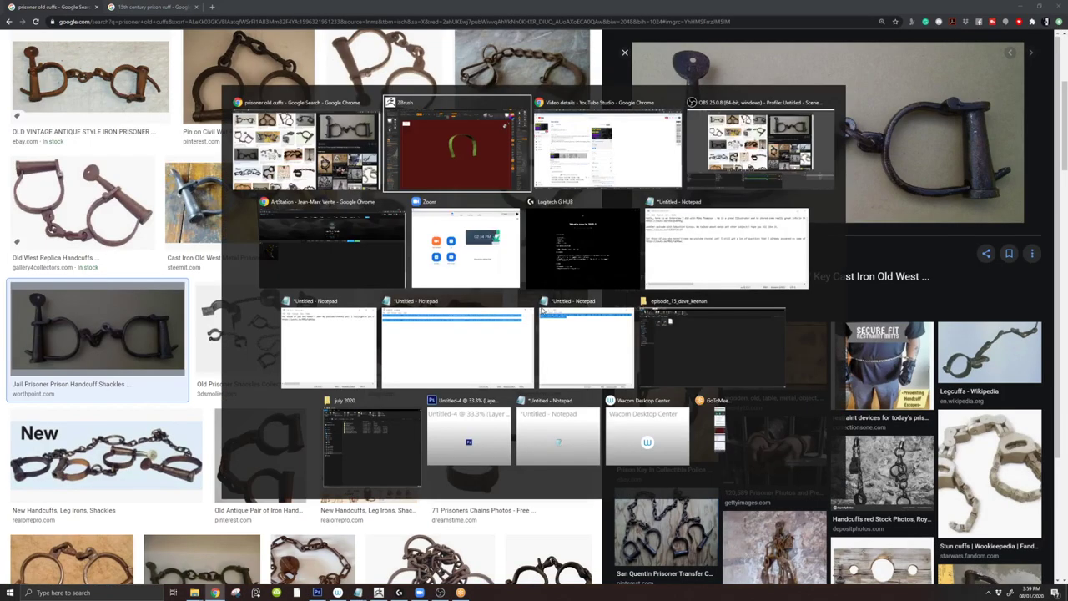
{"action": "left_click_drag", "start_coordinate": [470, 281], "coordinate": [562, 306]}
{"action": "key", "text": "alt+Tab"}
{"action": "key", "text": "alt+Tab"}
- Extend one free end of the band with Transpose Move to lengthen its last segment
{"action": "mouse_move", "coordinate": [545, 294]}
{"action": "right_mouse_down", "text": "ctrl"}
{"action": "mouse_move", "coordinate": [534, 338]}
{"action": "mouse_move", "coordinate": [493, 296]}
{"action": "right_mouse_up", "text": "ctrl"}
{"action": "mouse_move", "coordinate": [585, 307]}
{"action": "right_mouse_down", "text": "ctrl"}
{"action": "mouse_move", "coordinate": [542, 239]}
{"action": "mouse_move", "coordinate": [572, 227]}
{"action": "right_mouse_up", "text": "ctrl"}
{"action": "mouse_move", "coordinate": [529, 302]}
{"action": "right_mouse_down", "text": "ctrl"}
{"action": "mouse_move", "coordinate": [563, 347]}
{"action": "mouse_move", "coordinate": [546, 346]}
{"action": "right_mouse_up", "text": "ctrl"}
{"action": "key", "text": "w"}
{"action": "left_click_drag", "start_coordinate": [529, 300], "coordinate": [525, 373]}
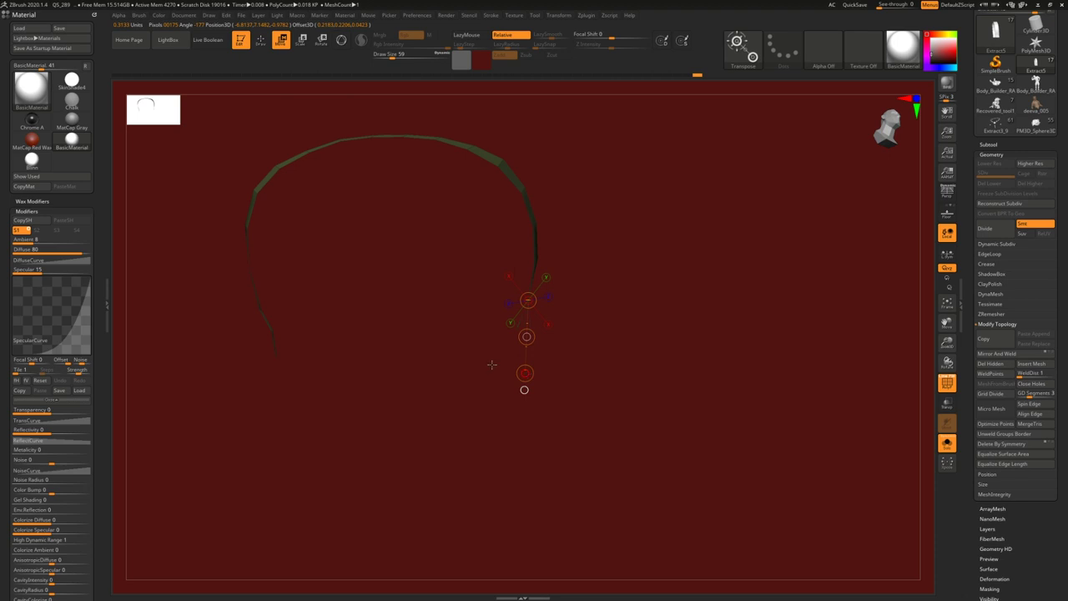
{"action": "key", "text": "q"}
{"action": "right_click_drag", "start_coordinate": [507, 358], "coordinate": [515, 337], "text": "ctrl"}
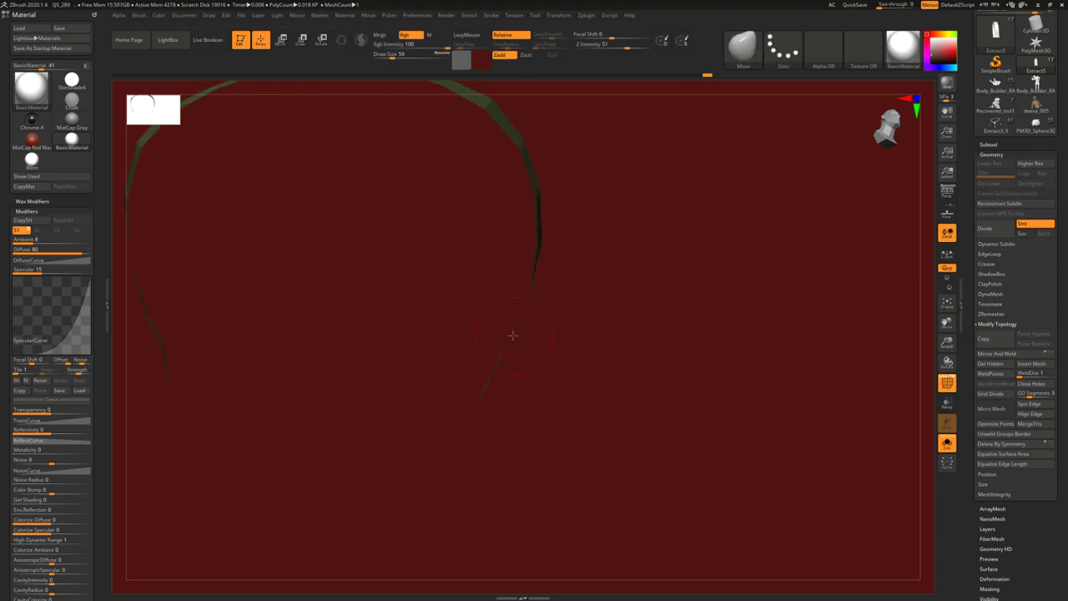
- Add a crosswise edge loop to the lengthened end with ZModeler and clear the mask
{"action": "key", "text": "b"}
{"action": "key", "text": "z"}
{"action": "key", "text": "m"}
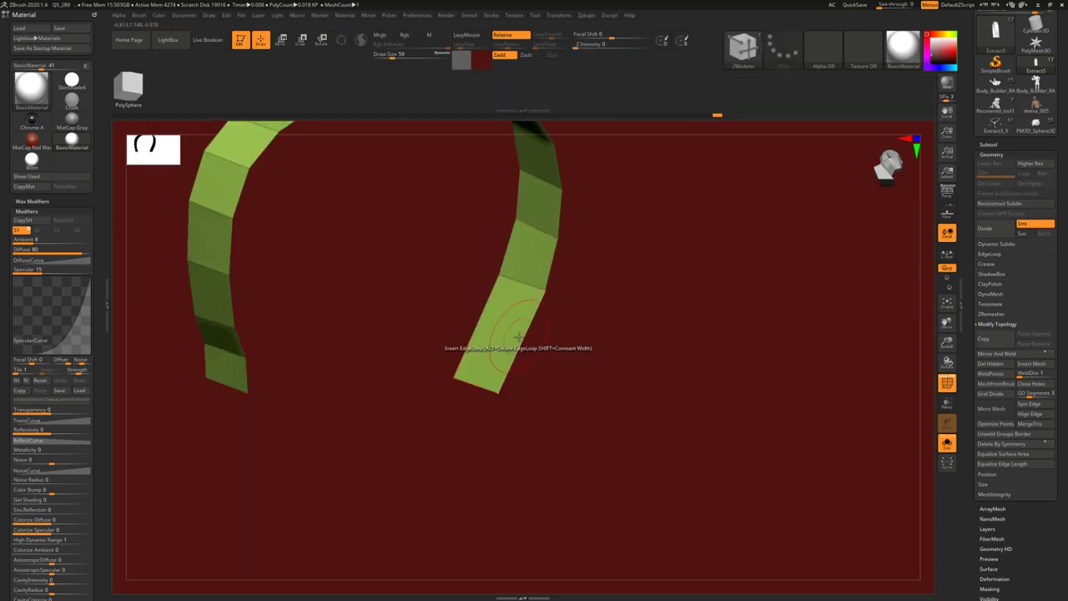
{"action": "key", "text": "space"}
{"action": "left_click", "coordinate": [518, 341]}
{"action": "right_click_drag", "start_coordinate": [509, 339], "coordinate": [442, 337], "text": "ctrl"}
{"action": "left_click_drag", "start_coordinate": [441, 284], "coordinate": [589, 346], "text": "ctrl"}
{"action": "right_click_drag", "start_coordinate": [589, 346], "coordinate": [518, 345]}
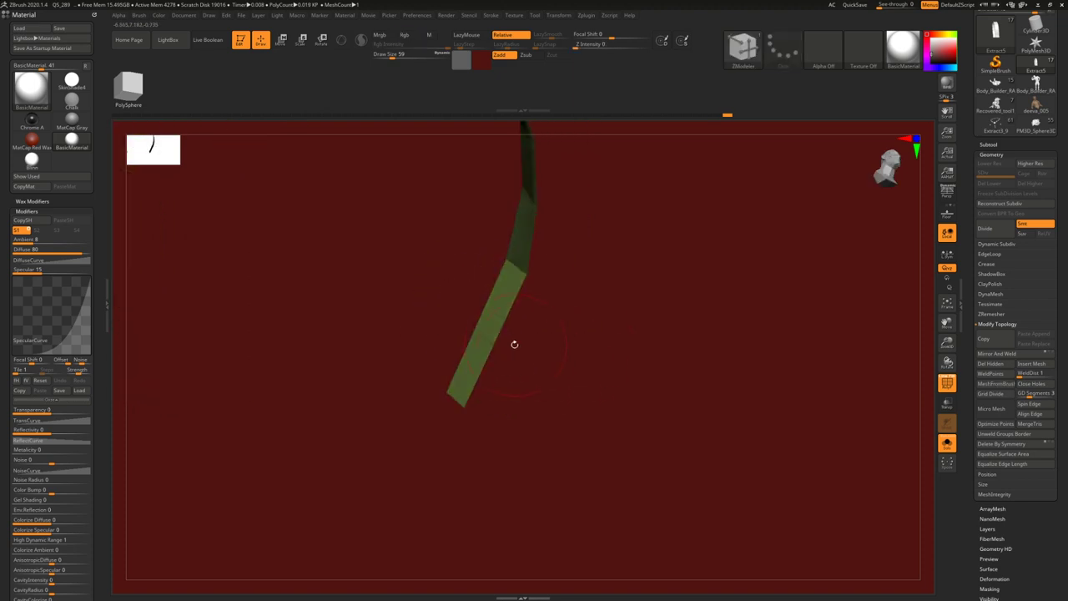
- Adjust the band's end with the Move brush at draw size 145 and check it on the demon's wrist
{"action": "key", "text": "b"}
{"action": "key", "text": "m"}
{"action": "key", "text": "v"}
{"action": "key", "text": "space"}
{"action": "left_click_drag", "start_coordinate": [488, 315], "coordinate": [509, 286]}
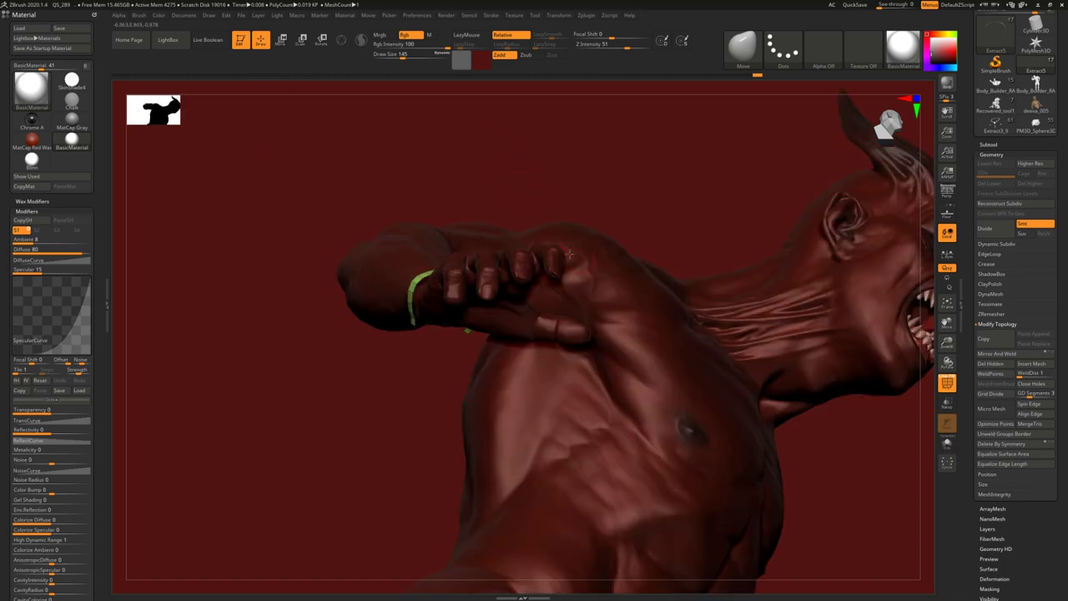
{"action": "right_click_drag", "start_coordinate": [570, 254], "coordinate": [618, 305], "text": "ctrl"}
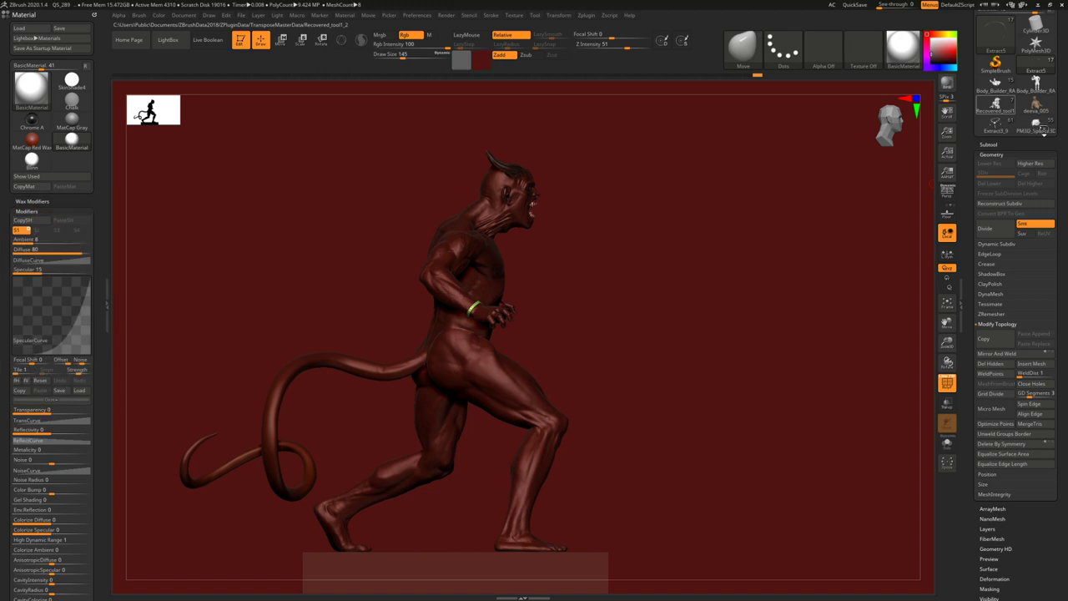
- Switch to the armored ogre model Extract3_9 and examine its costume details and full figure in perspective
{"action": "left_click", "coordinate": [1037, 125]}
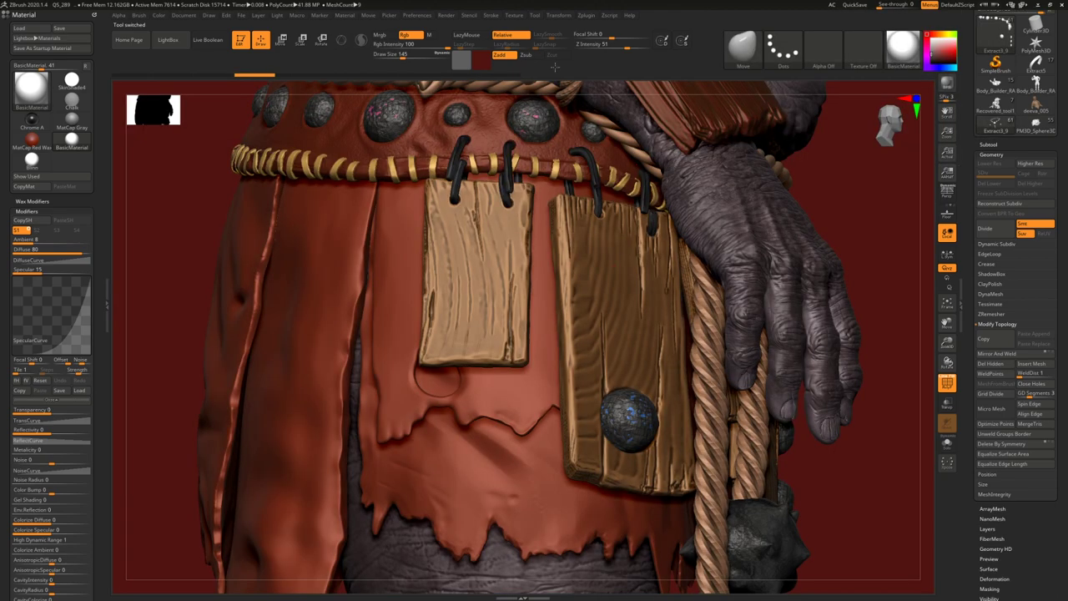
{"action": "right_click_drag", "start_coordinate": [612, 234], "coordinate": [612, 167], "text": "ctrl"}
{"action": "right_click_drag", "start_coordinate": [668, 233], "coordinate": [661, 208]}
{"action": "left_click_drag", "start_coordinate": [660, 208], "coordinate": [453, 367], "text": "alt"}
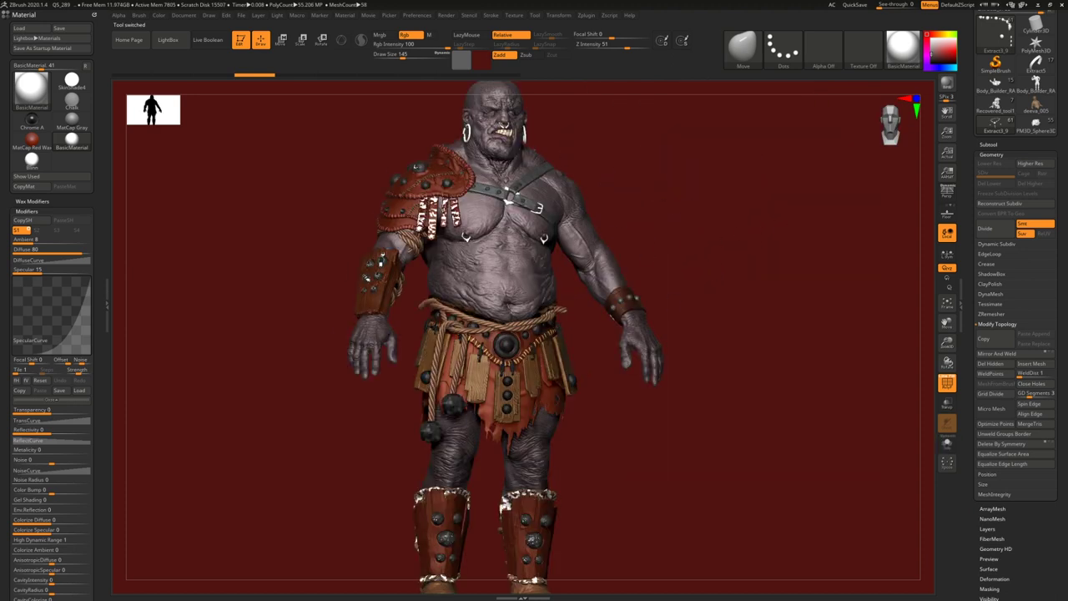
{"action": "key", "text": "p"}
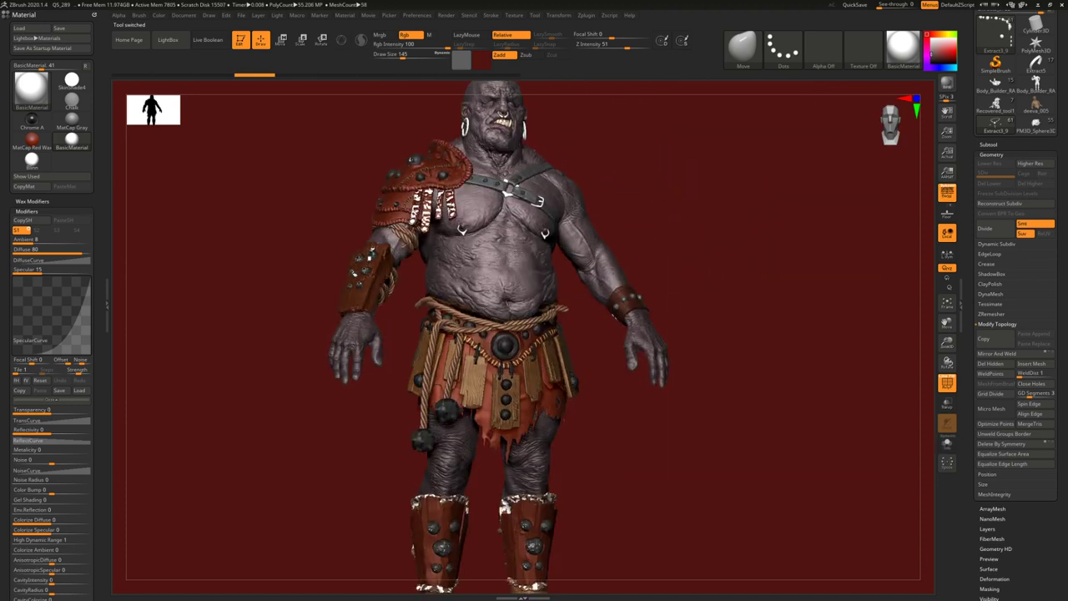
{"action": "key", "text": "f"}
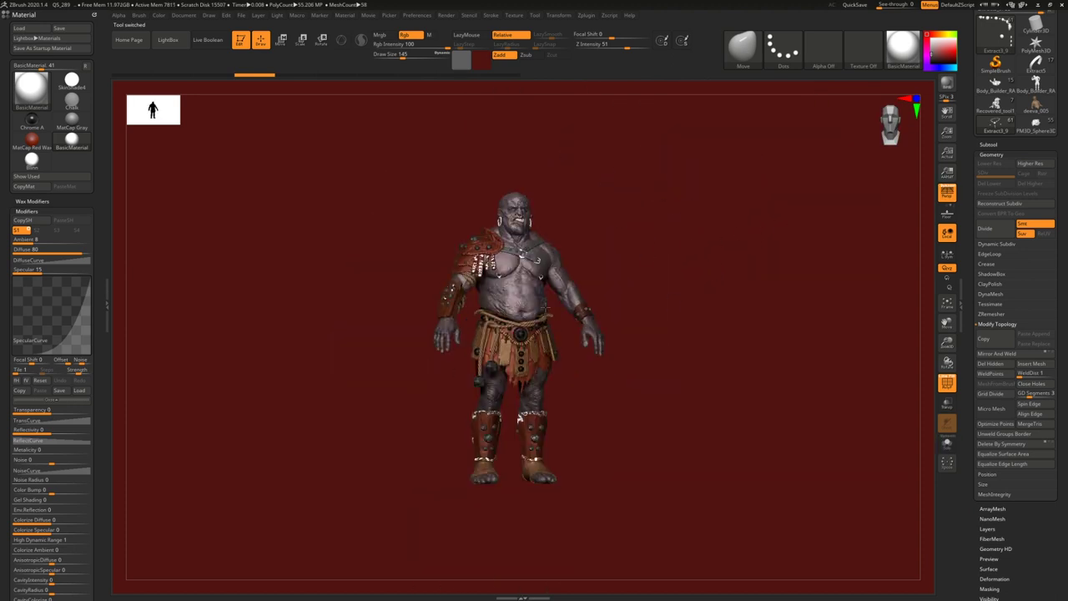
{"action": "right_click_drag", "start_coordinate": [563, 287], "coordinate": [526, 267], "text": "shift"}
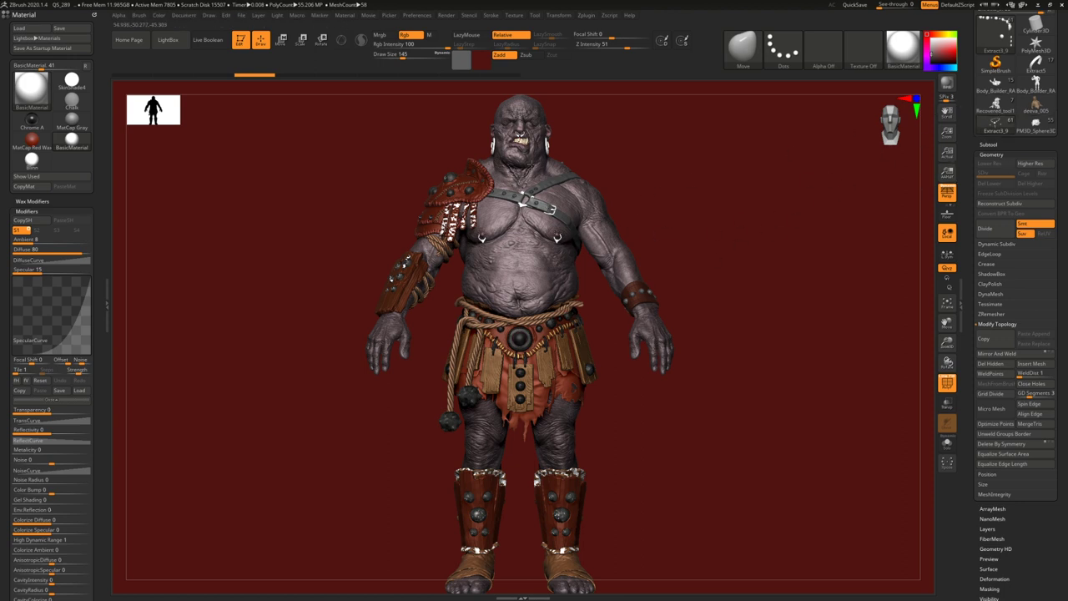
- Select the ogre's High body subtool, isolate it in solo view and face it from the front
{"action": "left_click", "coordinate": [988, 145]}
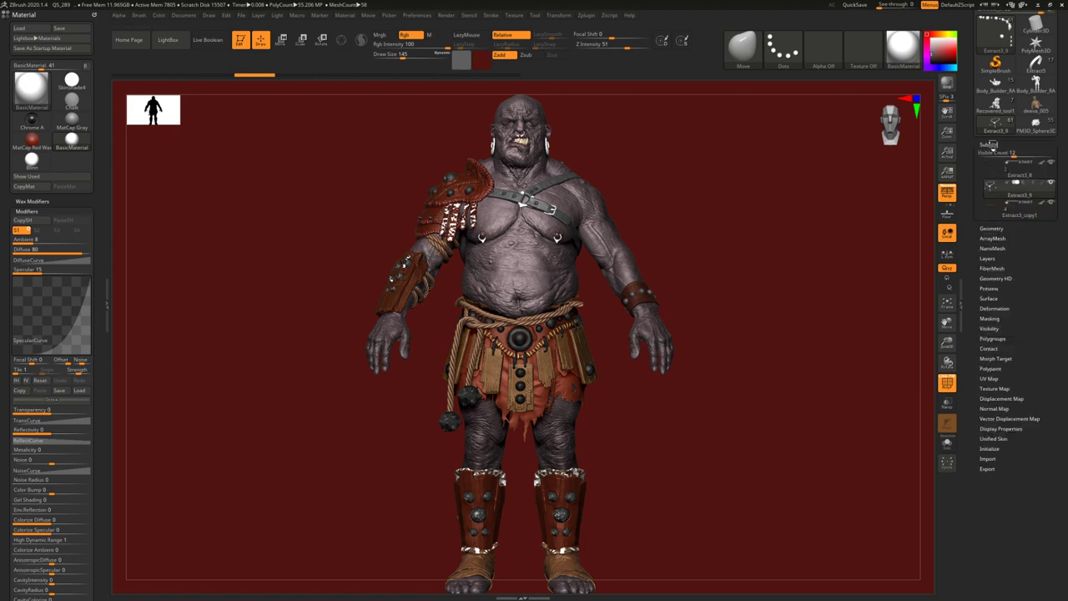
{"action": "scroll", "coordinate": [986, 330], "scroll_direction": "down", "scroll_amount": 3}
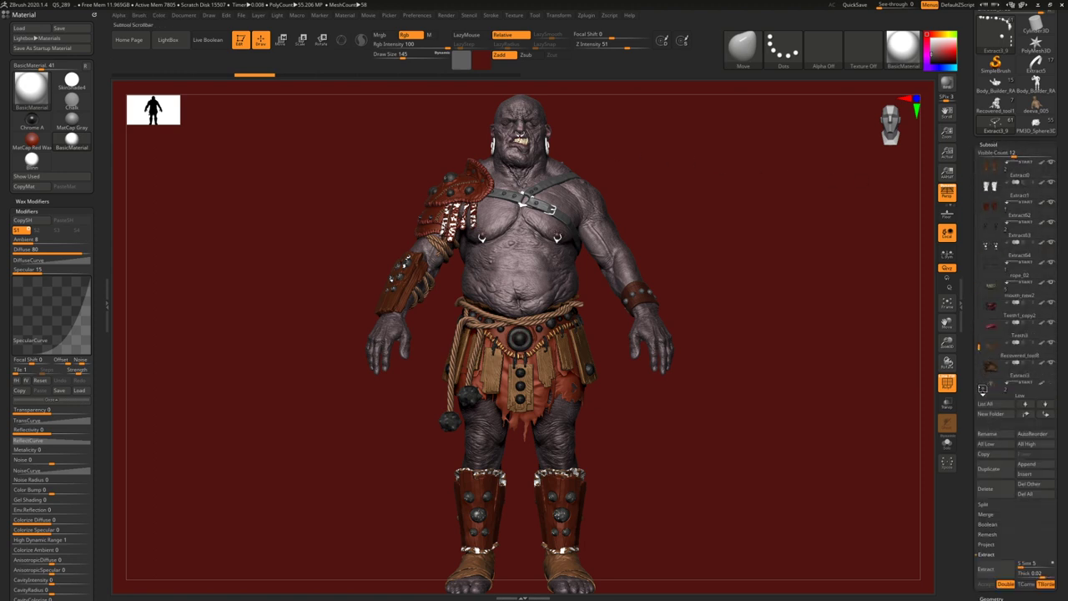
{"action": "left_click", "coordinate": [606, 215], "text": "alt"}
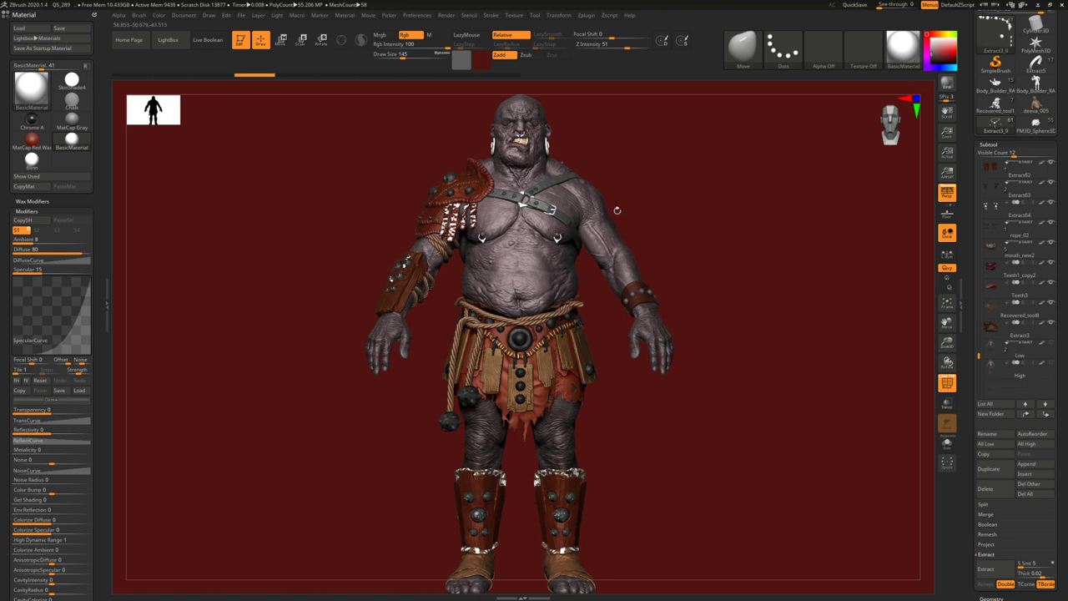
{"action": "left_click_drag", "start_coordinate": [674, 192], "coordinate": [782, 248]}
{"action": "left_click_drag", "start_coordinate": [980, 359], "coordinate": [980, 372]}
{"action": "left_click", "coordinate": [991, 290]}
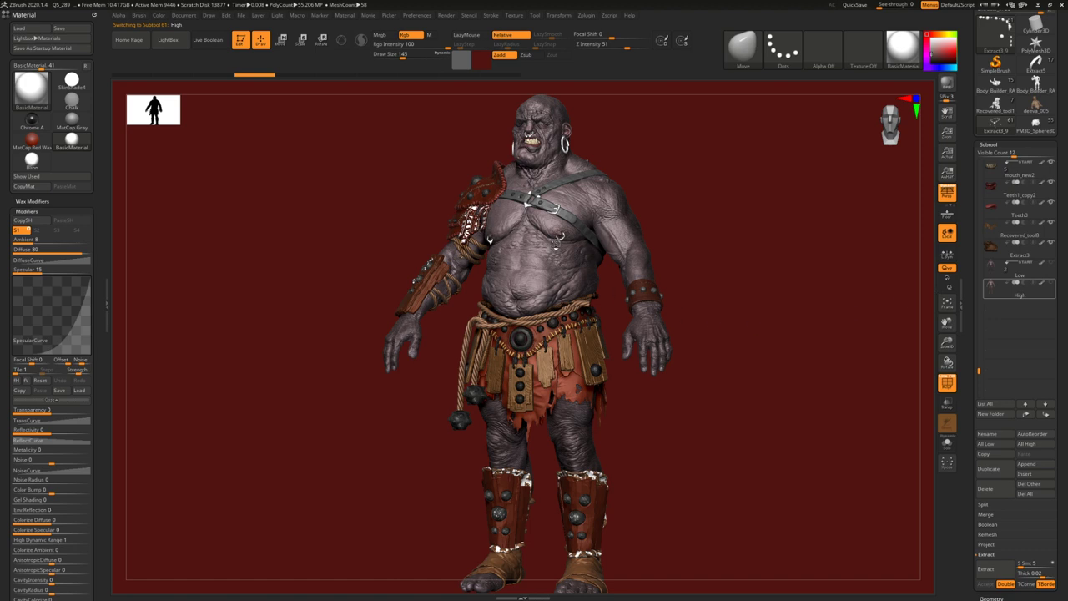
{"action": "key", "text": "alt+s"}
{"action": "right_click_drag", "start_coordinate": [585, 232], "coordinate": [562, 191], "text": "shift"}
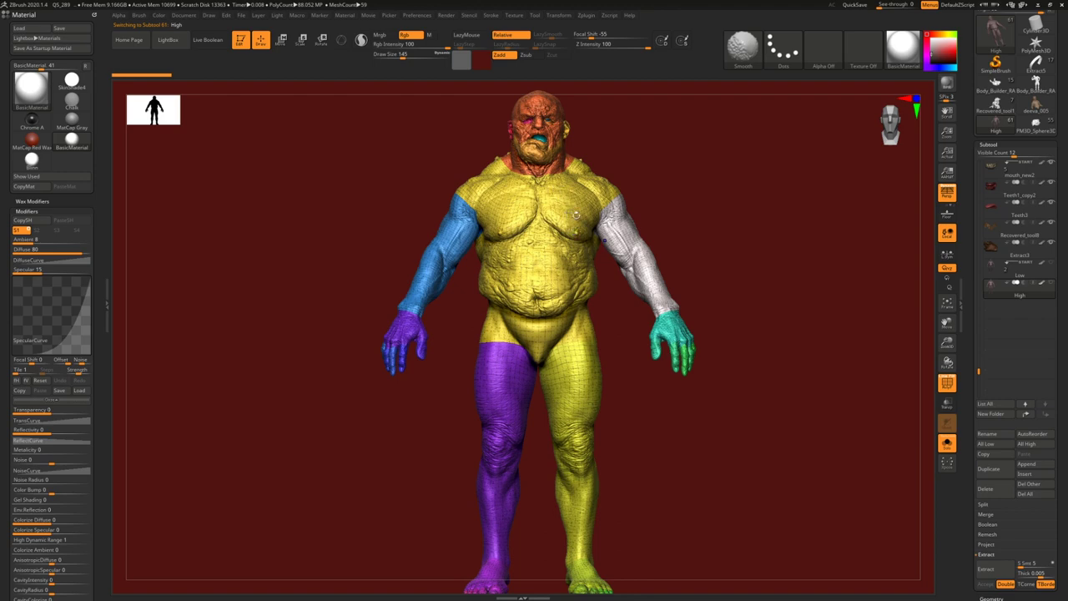
- Examine the High body's polygroups and lower-subdivision topology around the head, shoulders and arms from several angles
{"action": "right_click_drag", "start_coordinate": [576, 214], "coordinate": [576, 284], "text": "ctrl"}
{"action": "mouse_move", "coordinate": [499, 431]}
{"action": "right_mouse_down", "text": "alt"}
{"action": "mouse_move", "coordinate": [538, 469]}
{"action": "mouse_move", "coordinate": [618, 476]}
{"action": "right_mouse_up", "text": "alt"}
{"action": "right_click_drag", "start_coordinate": [409, 284], "coordinate": [487, 284]}
{"action": "mouse_move", "coordinate": [526, 231]}
{"action": "right_mouse_down", "text": "alt"}
{"action": "mouse_move", "coordinate": [489, 469]}
{"action": "mouse_move", "coordinate": [417, 468]}
{"action": "right_mouse_up", "text": "alt"}
{"action": "right_click_drag", "start_coordinate": [500, 442], "coordinate": [518, 517]}
{"action": "right_click_drag", "start_coordinate": [500, 350], "coordinate": [592, 309]}
{"action": "right_click_drag", "start_coordinate": [519, 282], "coordinate": [491, 255], "text": "alt"}
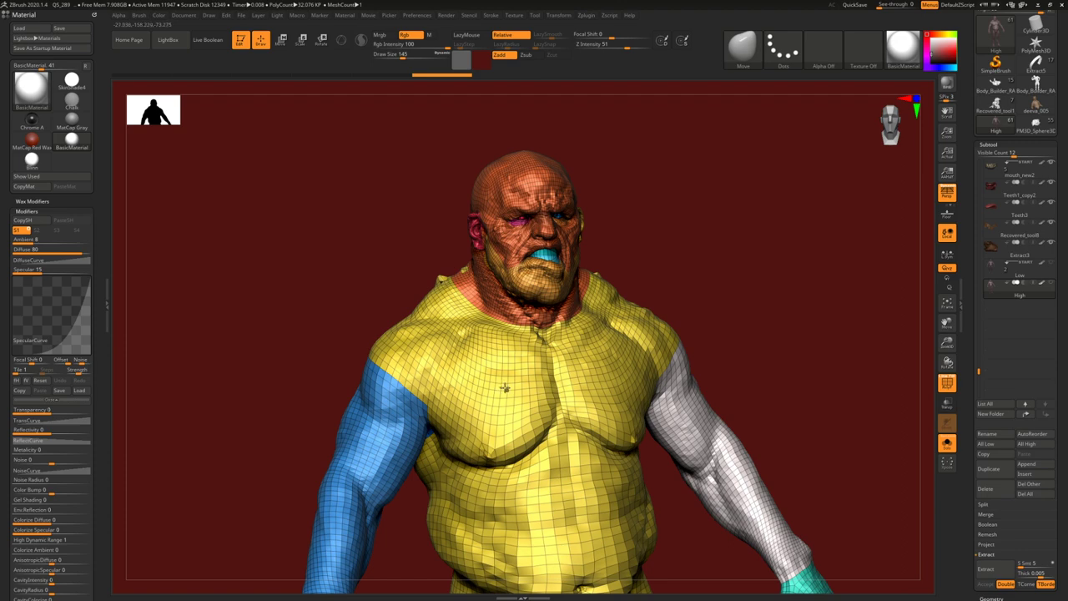
{"action": "left_click_drag", "start_coordinate": [528, 280], "coordinate": [576, 279]}
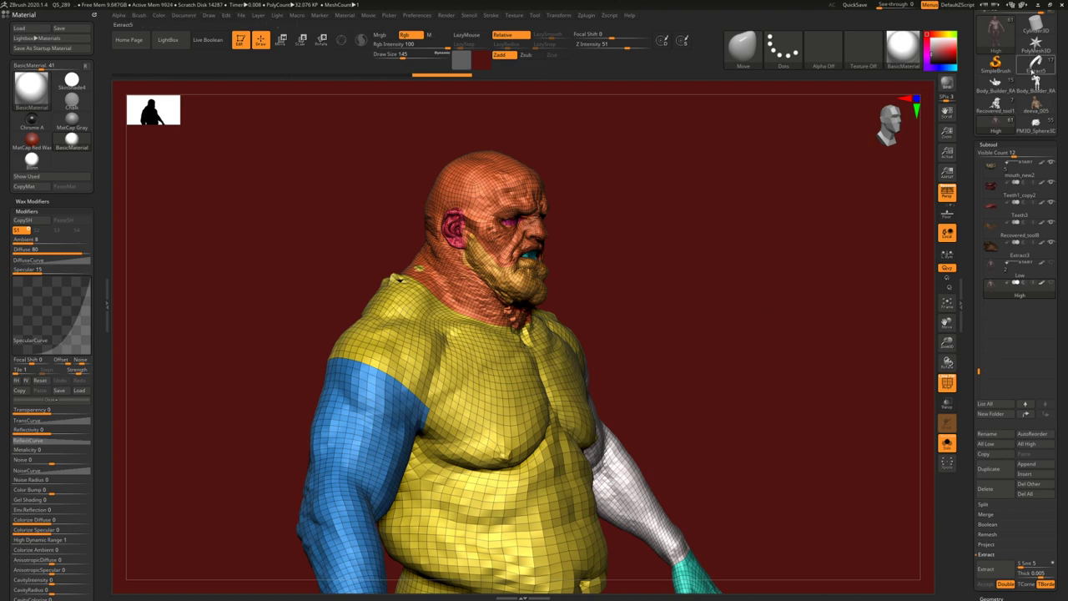
- Switch back to the Extract5 cuff and adjust its placement around the demon's wrist with Transpose Move
{"action": "left_click", "coordinate": [995, 79]}
{"action": "mouse_move", "coordinate": [506, 277]}
{"action": "right_mouse_down"}
{"action": "mouse_move", "coordinate": [520, 231]}
{"action": "mouse_move", "coordinate": [501, 286]}
{"action": "mouse_move", "coordinate": [515, 307]}
{"action": "mouse_move", "coordinate": [527, 305]}
{"action": "mouse_move", "coordinate": [492, 267]}
{"action": "right_mouse_up"}
{"action": "right_click_drag", "start_coordinate": [387, 261], "coordinate": [343, 250]}
{"action": "left_click_drag", "start_coordinate": [342, 251], "coordinate": [469, 268]}
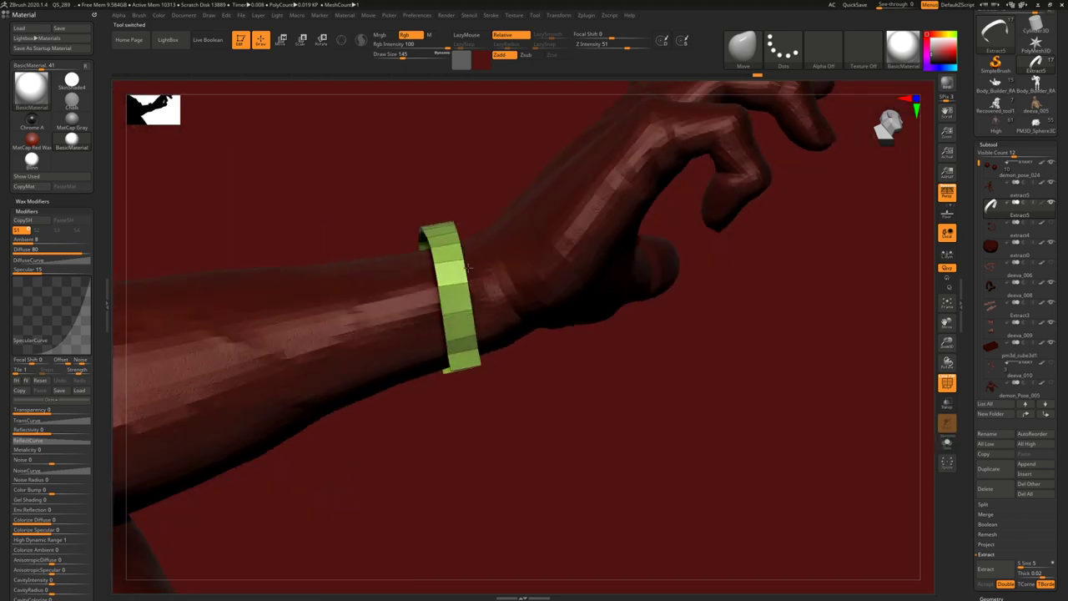
{"action": "key", "text": "w"}
{"action": "left_click_drag", "start_coordinate": [428, 198], "coordinate": [472, 412]}
{"action": "left_click_drag", "start_coordinate": [455, 312], "coordinate": [456, 317]}
{"action": "key", "text": "q"}
{"action": "mouse_move", "coordinate": [472, 412]}
{"action": "left_mouse_down"}
{"action": "mouse_move", "coordinate": [542, 378]}
{"action": "mouse_move", "coordinate": [460, 298]}
{"action": "left_mouse_up"}
- Switch to the browser's handcuff image results and open the Victorian solid cast iron manacles picture in a new tab
{"action": "key", "text": "alt+Tab"}
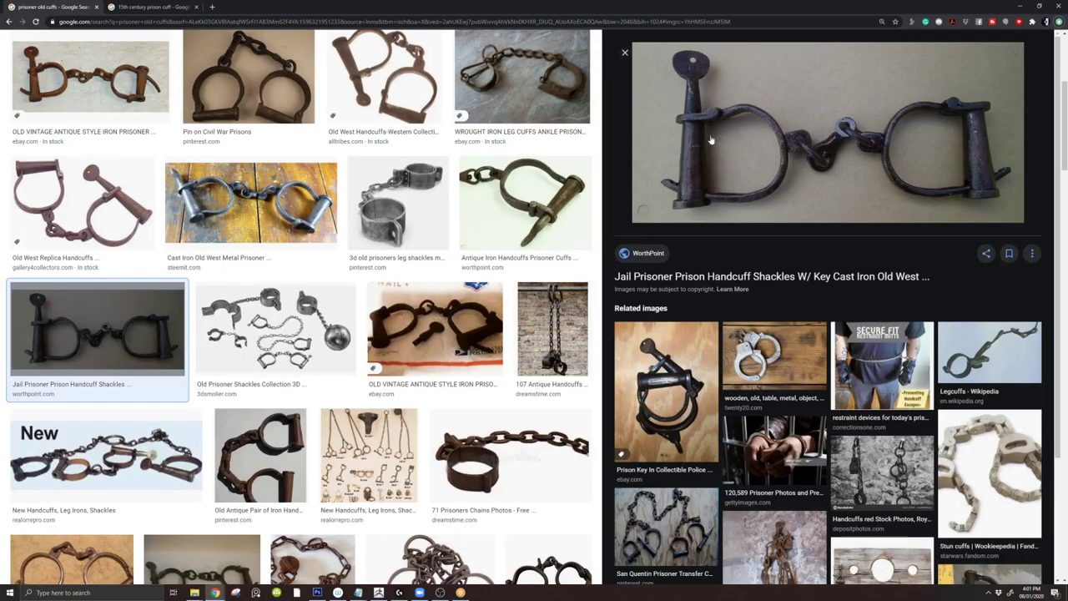
{"action": "scroll", "coordinate": [469, 395], "scroll_direction": "down", "scroll_amount": 1}
{"action": "scroll", "coordinate": [501, 421], "scroll_direction": "down", "scroll_amount": 1}
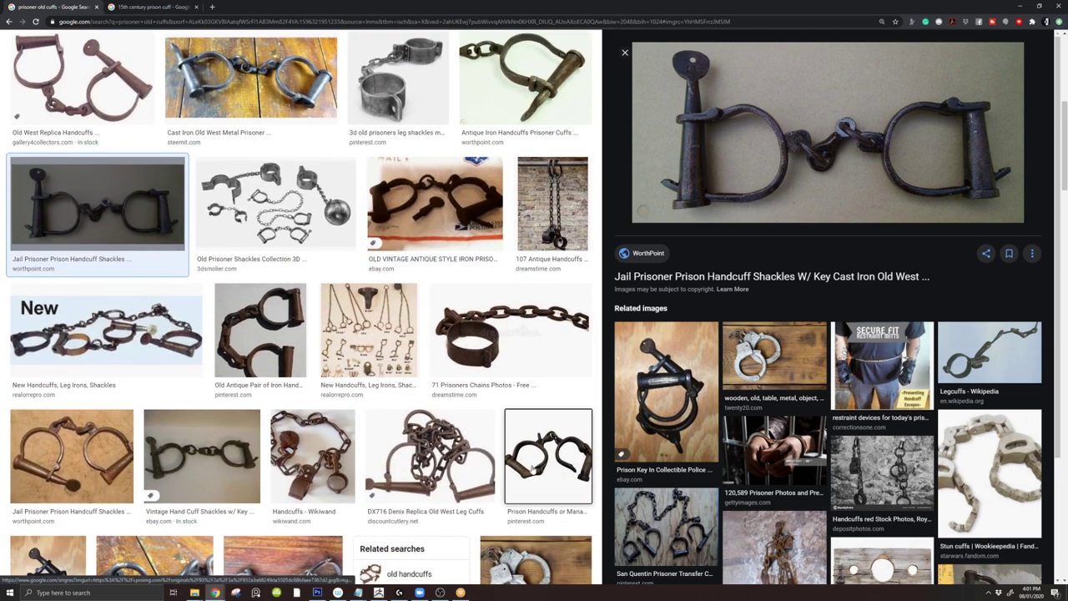
{"action": "left_click", "coordinate": [548, 457]}
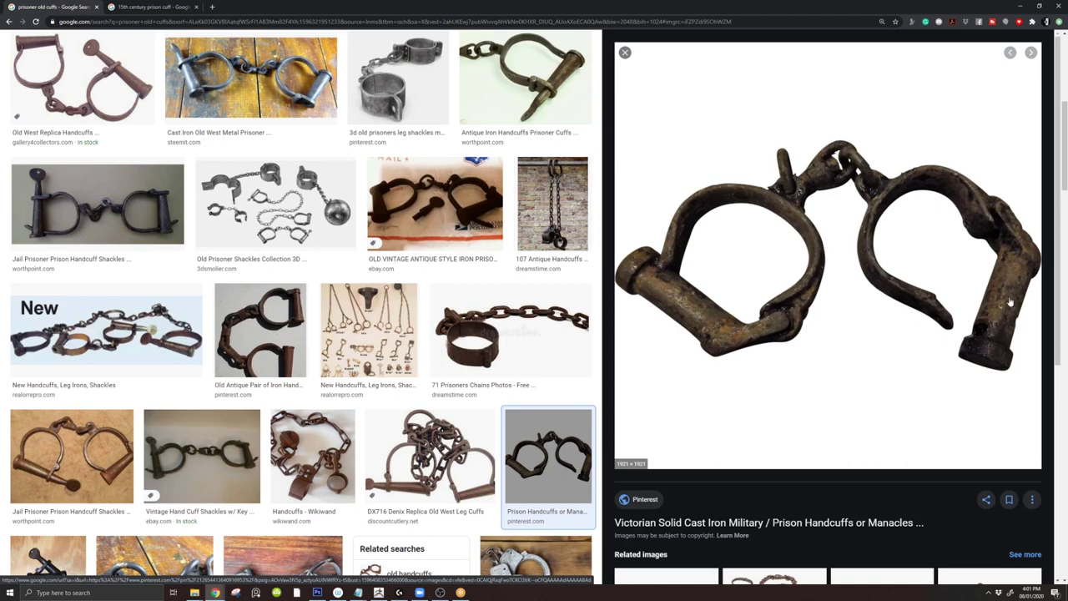
{"action": "scroll", "coordinate": [745, 259], "scroll_direction": "down", "scroll_amount": 1}
{"action": "right_click", "coordinate": [788, 220]}
{"action": "left_click", "coordinate": [828, 304]}
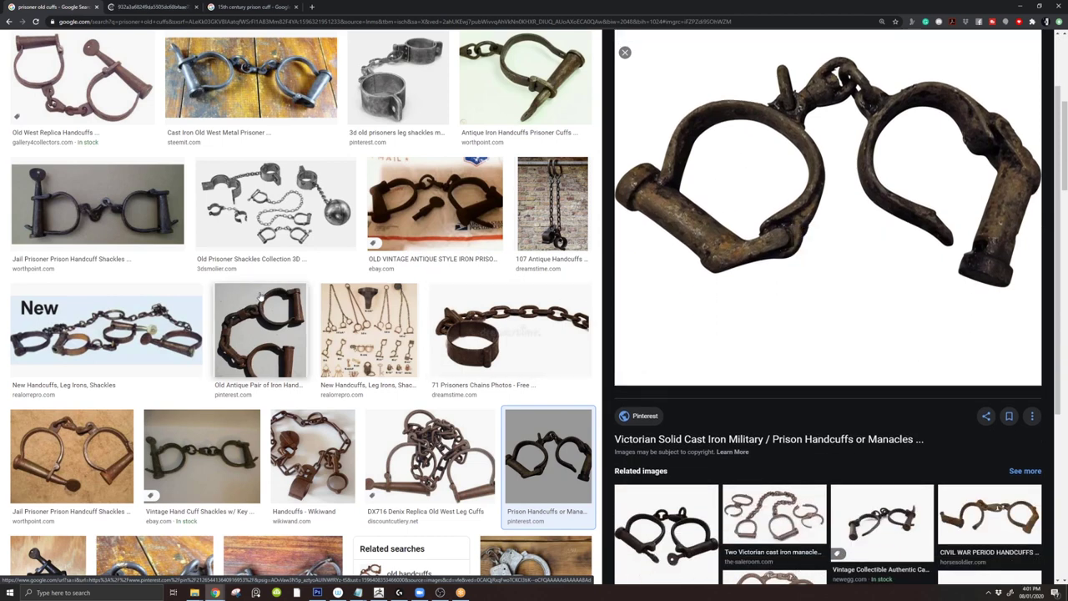
- Browse further old handcuff images and study the related Late-1800s handcuffs picture as a shape reference
{"action": "scroll", "coordinate": [220, 378], "scroll_direction": "down", "scroll_amount": 2}
{"action": "scroll", "coordinate": [219, 378], "scroll_direction": "down", "scroll_amount": 1}
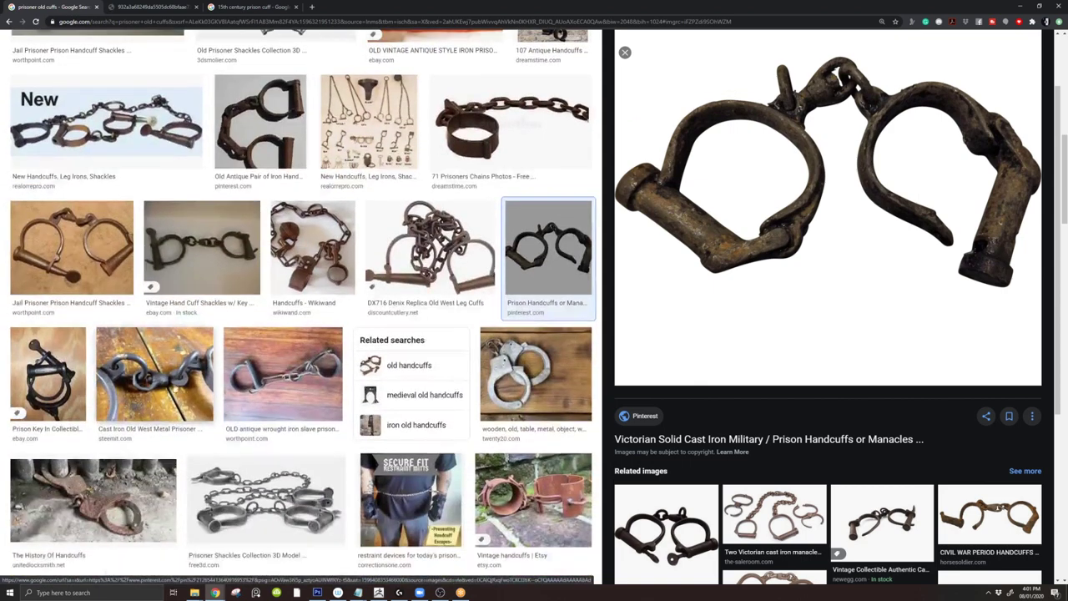
{"action": "scroll", "coordinate": [123, 371], "scroll_direction": "down", "scroll_amount": 1}
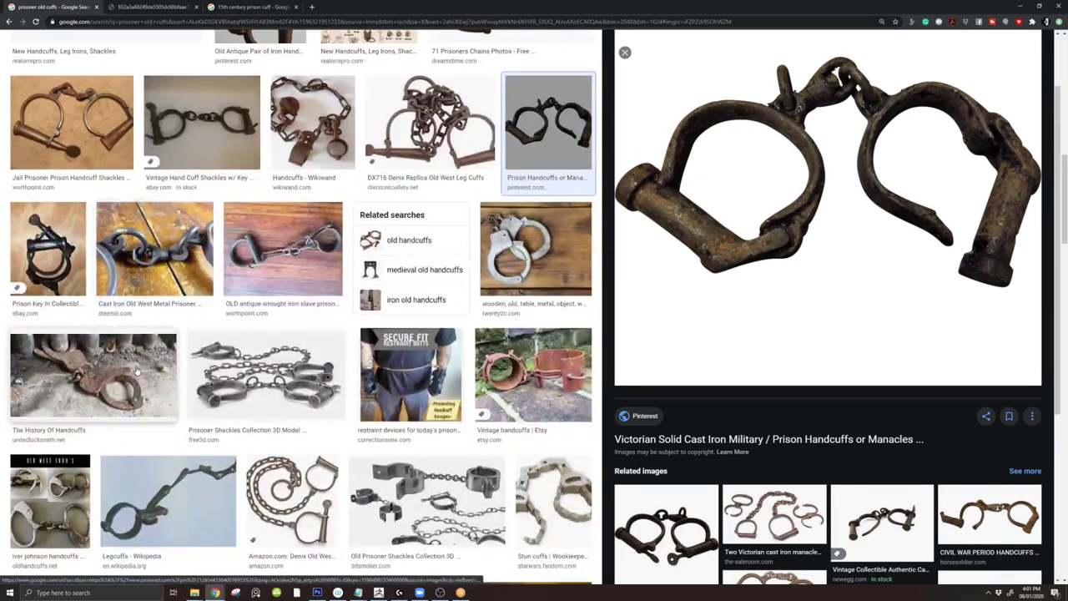
{"action": "scroll", "coordinate": [140, 371], "scroll_direction": "down", "scroll_amount": 2}
{"action": "scroll", "coordinate": [154, 427], "scroll_direction": "down", "scroll_amount": 1}
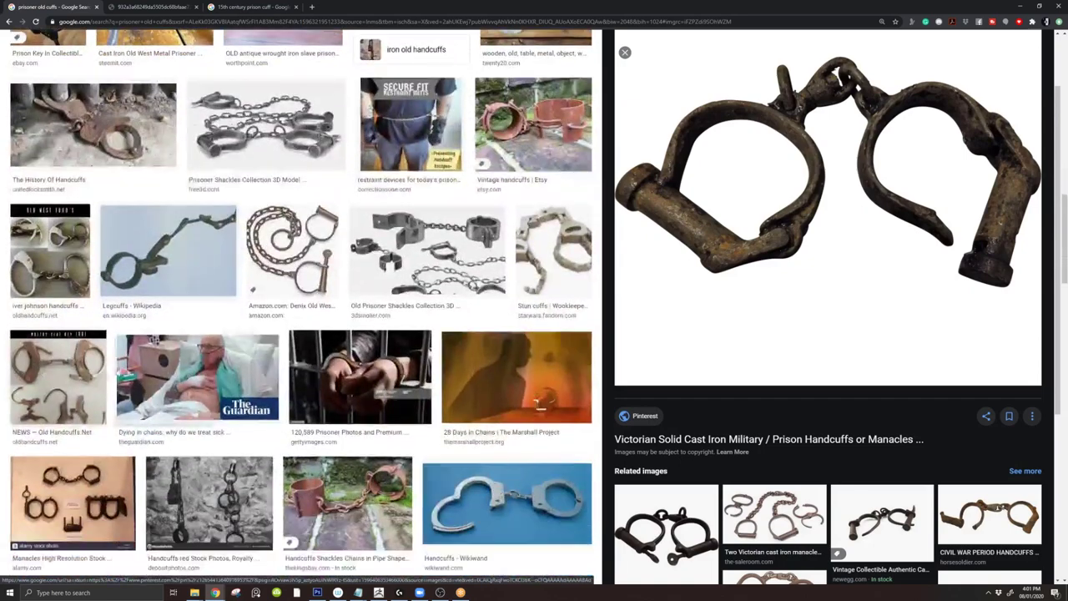
{"action": "scroll", "coordinate": [828, 208], "scroll_direction": "down", "scroll_amount": 2}
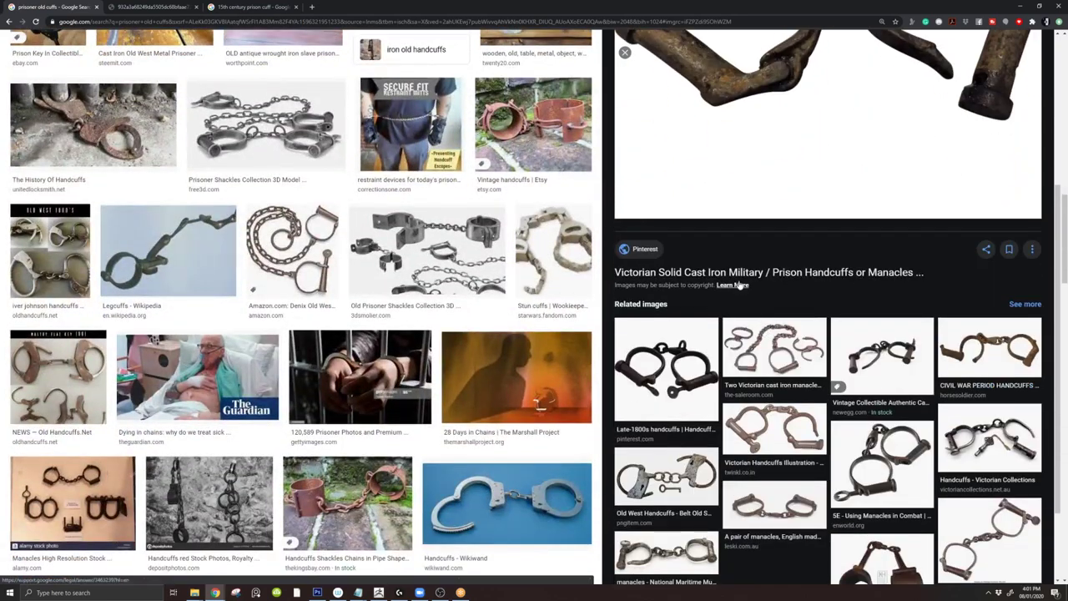
{"action": "left_click", "coordinate": [665, 374]}
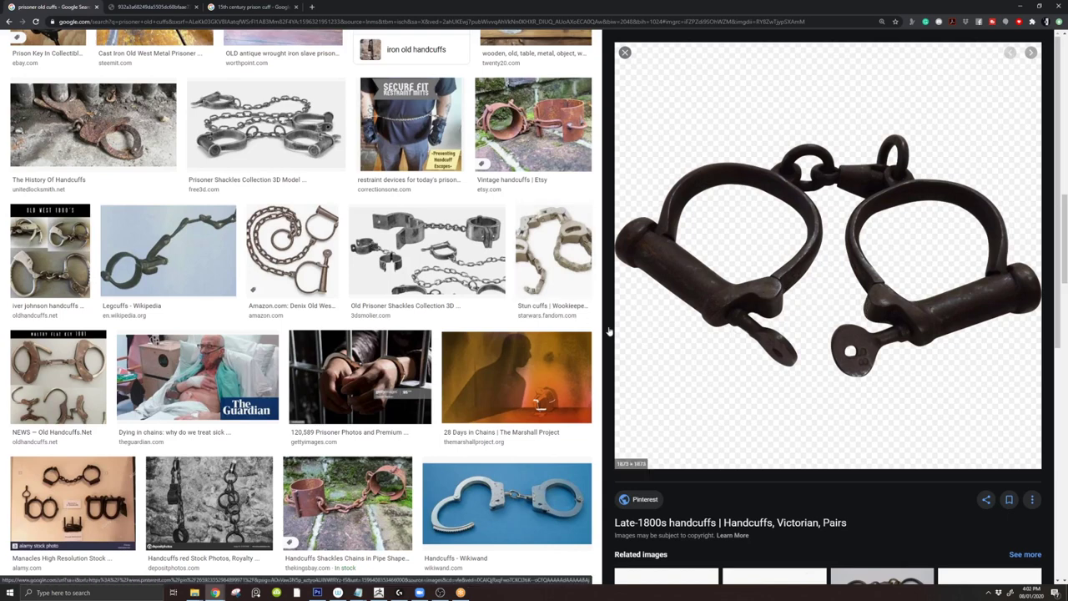
{"action": "key", "text": "alt+Tab"}
{"action": "key", "text": "alt+Tab"}
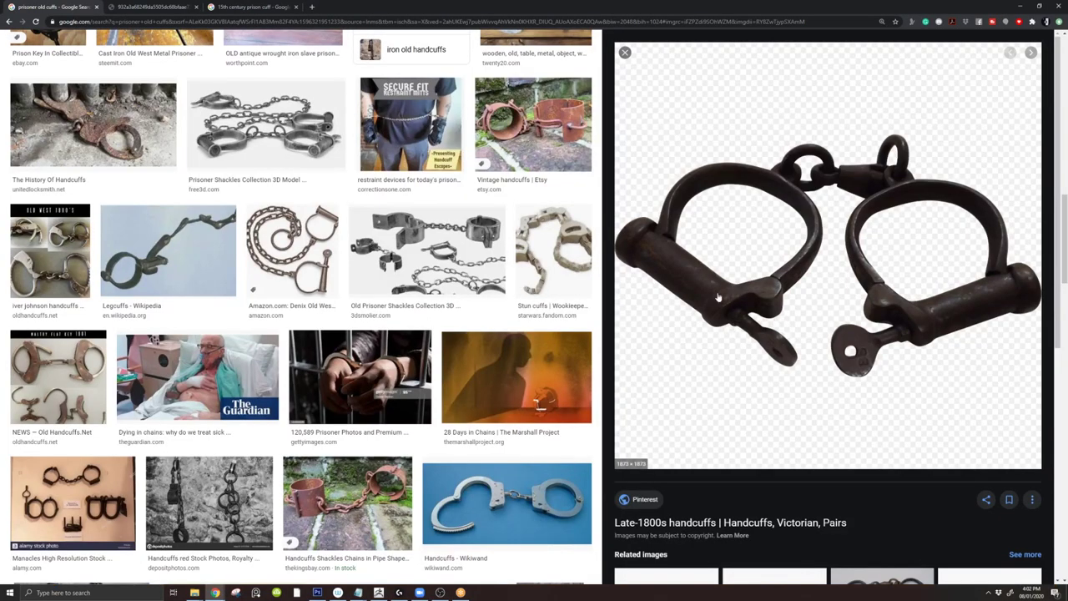
{"action": "key", "text": "alt+Tab"}
- Isolate the cuff band and reshape its edges and free ends with the Move brush at draw size 94
{"action": "mouse_move", "coordinate": [456, 298]}
{"action": "left_mouse_down"}
{"action": "mouse_move", "coordinate": [464, 239]}
{"action": "mouse_move", "coordinate": [450, 240]}
{"action": "left_mouse_up"}
{"action": "key", "text": "space"}
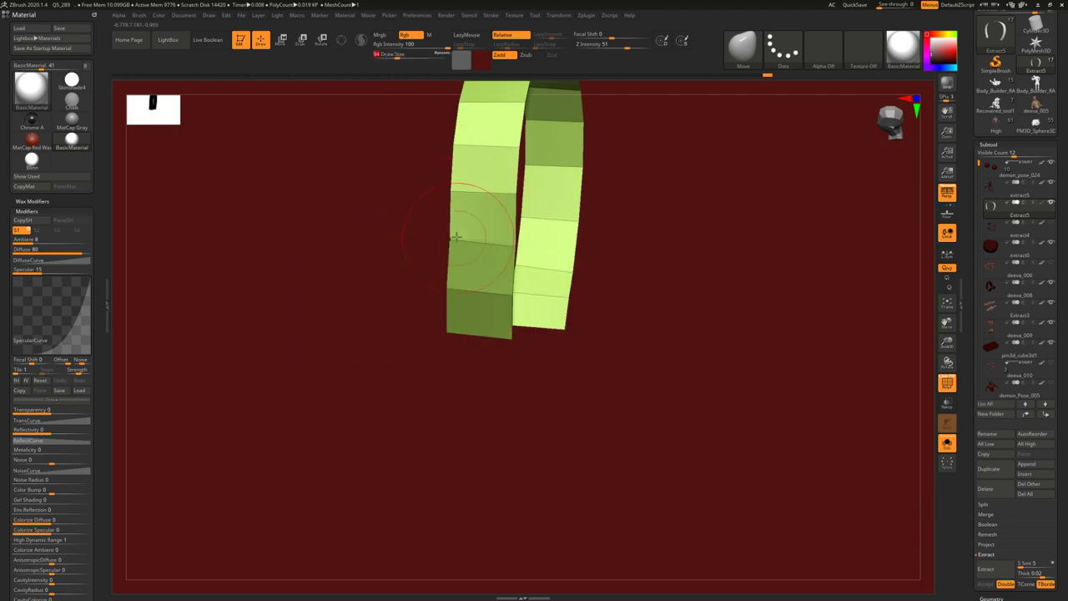
{"action": "right_click_drag", "start_coordinate": [451, 242], "coordinate": [488, 247]}
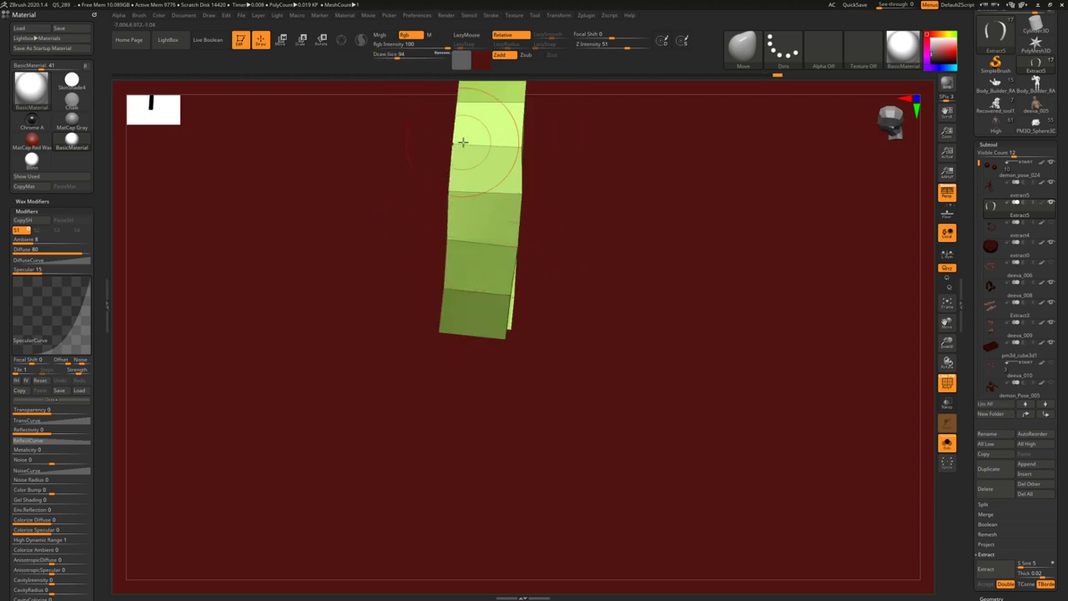
{"action": "left_click_drag", "start_coordinate": [461, 142], "coordinate": [468, 294]}
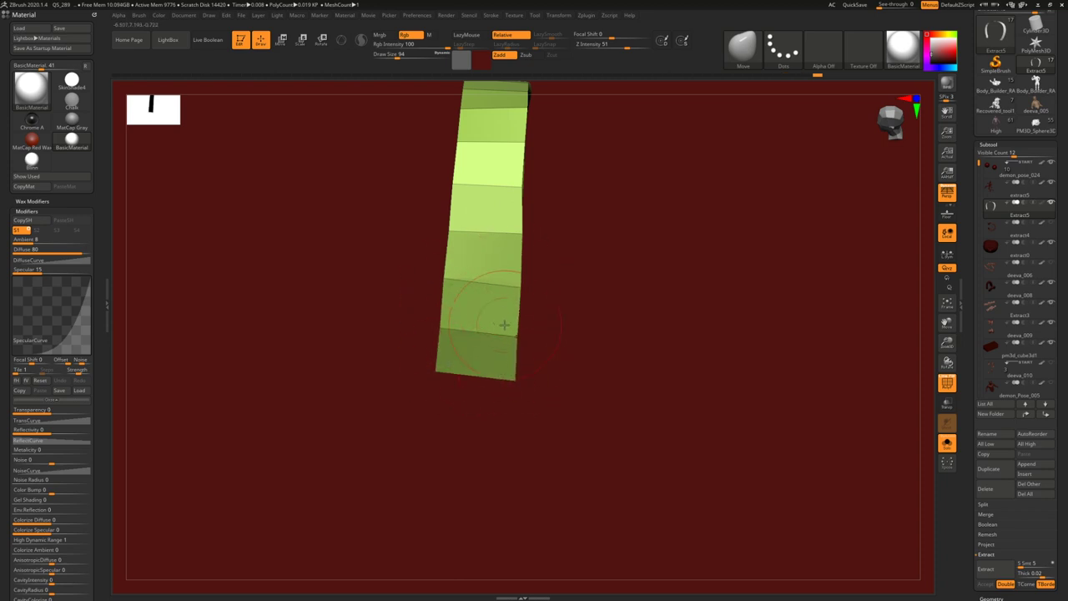
{"action": "left_click_drag", "start_coordinate": [518, 194], "coordinate": [455, 239]}
{"action": "left_click_drag", "start_coordinate": [462, 307], "coordinate": [488, 334]}
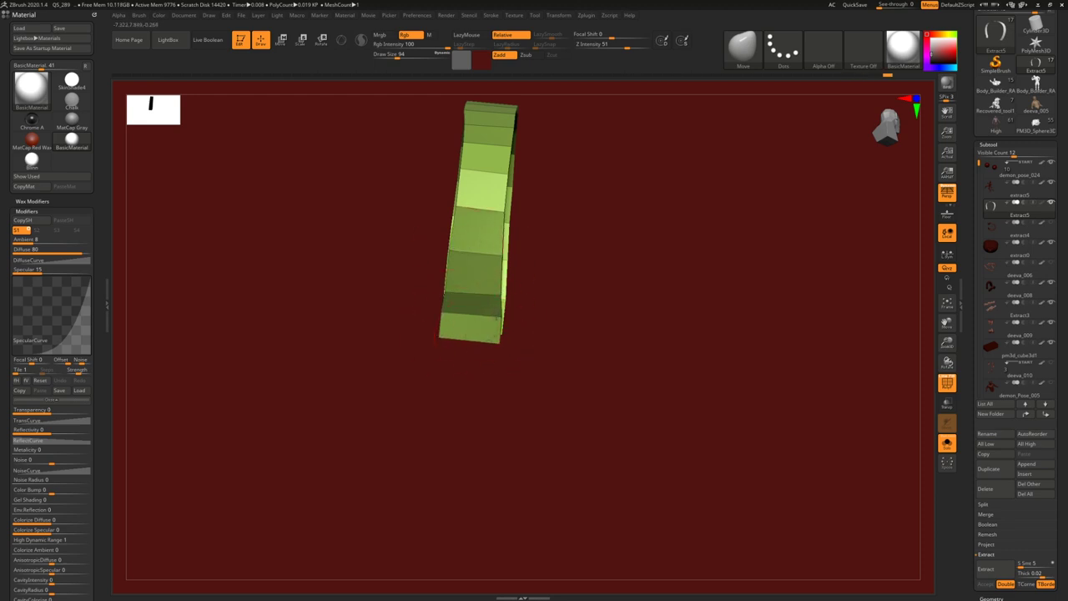
{"action": "left_click_drag", "start_coordinate": [488, 165], "coordinate": [468, 246]}
{"action": "key", "text": "alt+Tab"}
{"action": "key", "text": "alt+Tab"}
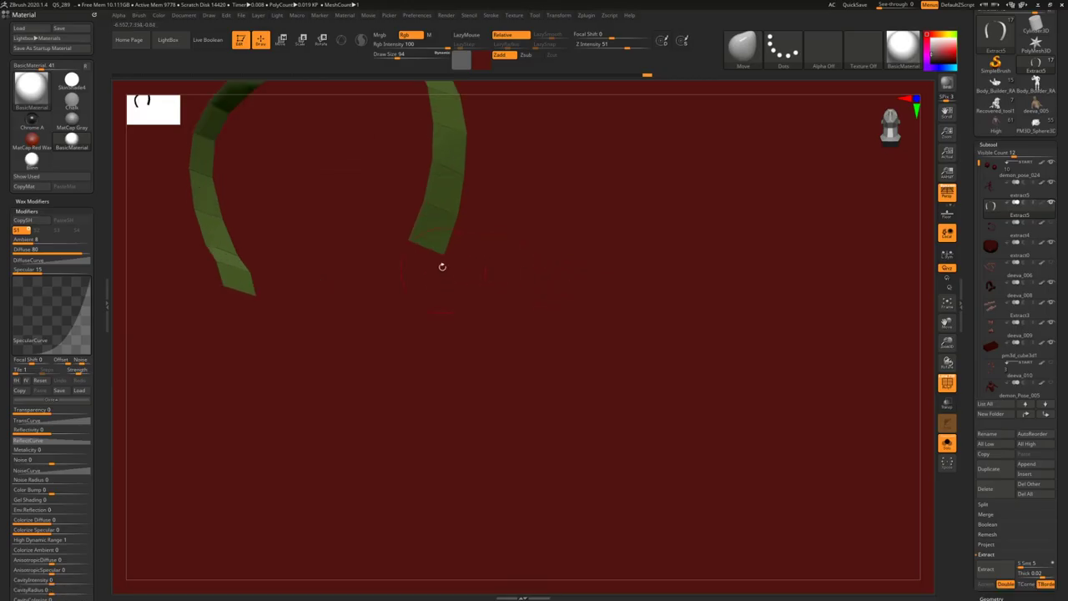
{"action": "left_click_drag", "start_coordinate": [674, 310], "coordinate": [768, 338]}
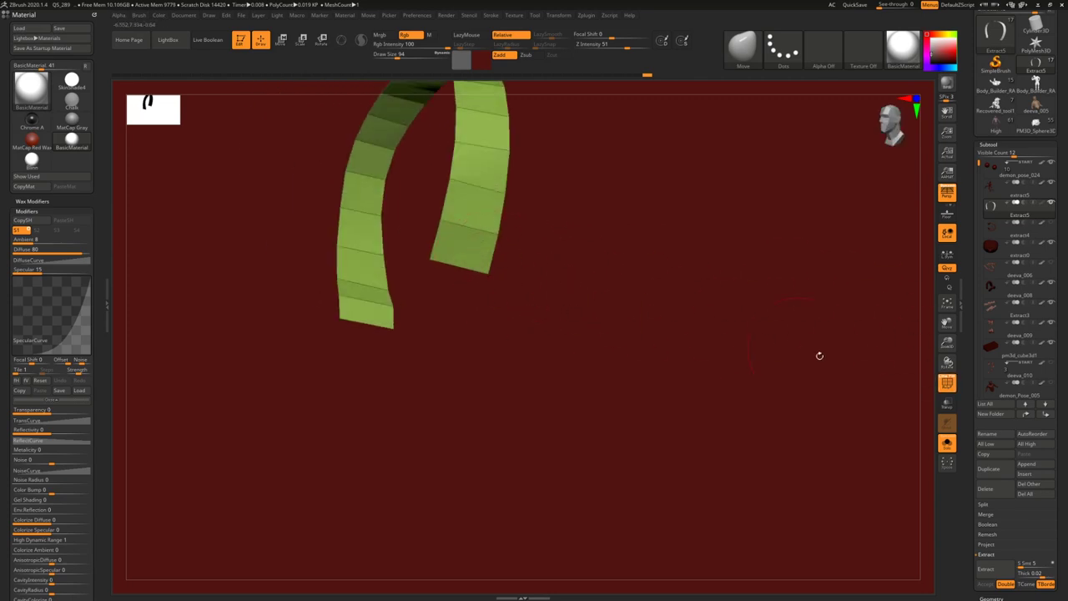
- Duplicate the band, delete everything but one end polygon from the copy, and show the original band alongside it
{"action": "left_click", "coordinate": [989, 469]}
{"action": "key", "text": "w"}
{"action": "left_click_drag", "start_coordinate": [343, 383], "coordinate": [437, 357]}
{"action": "key", "text": "q"}
{"action": "mouse_move", "coordinate": [480, 312]}
{"action": "left_mouse_down"}
{"action": "mouse_move", "coordinate": [410, 291]}
{"action": "mouse_move", "coordinate": [443, 347]}
{"action": "mouse_move", "coordinate": [506, 322]}
{"action": "mouse_move", "coordinate": [489, 301]}
{"action": "left_mouse_up"}
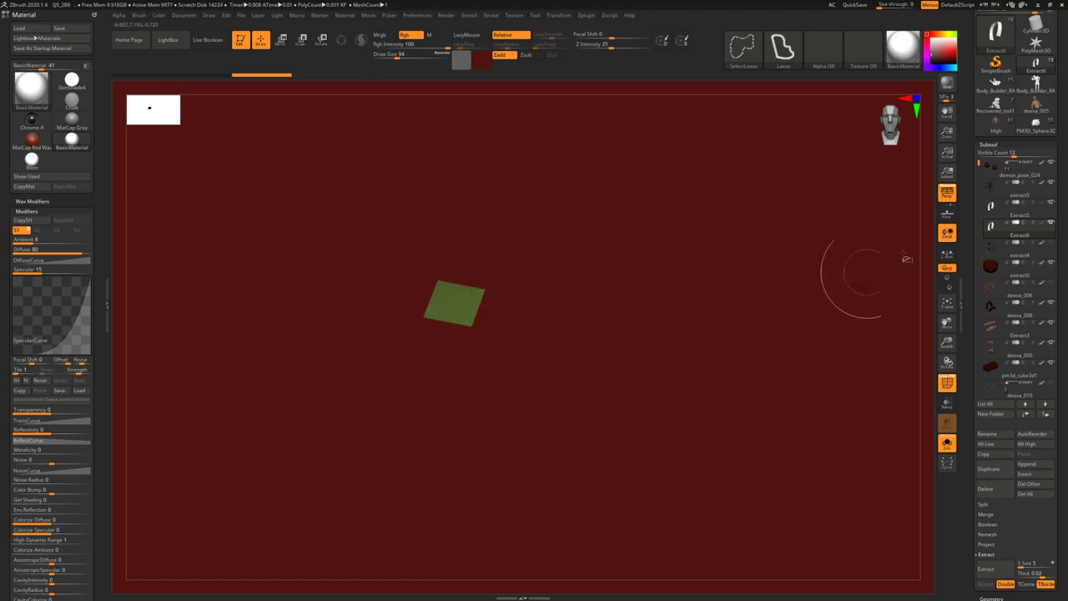
{"action": "left_click", "coordinate": [999, 143]}
{"action": "left_click", "coordinate": [994, 146]}
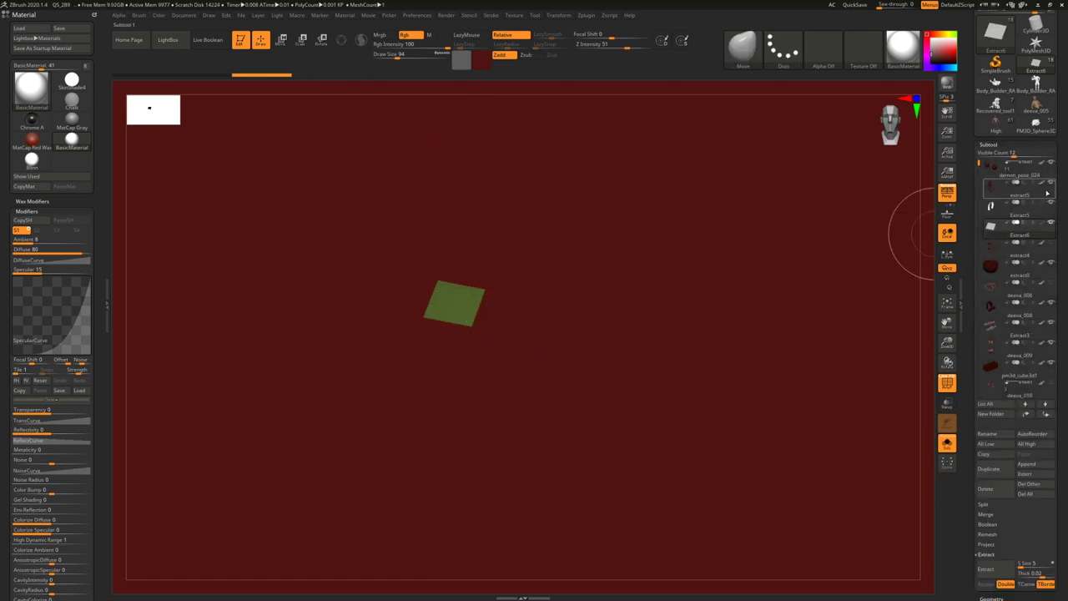
{"action": "left_click", "coordinate": [1050, 222]}
{"action": "left_click", "coordinate": [1051, 222]}
{"action": "left_click", "coordinate": [1051, 203]}
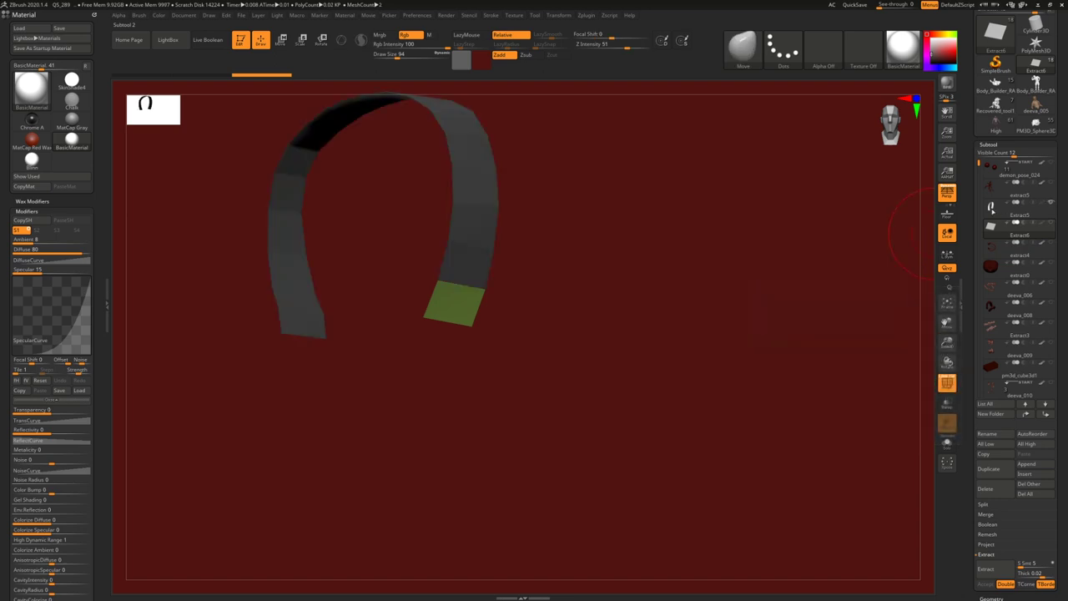
- Widen the separate end polygon beyond both edges of the band with Transpose Move and the Move brush
{"action": "left_click", "coordinate": [989, 145]}
{"action": "left_click", "coordinate": [992, 154]}
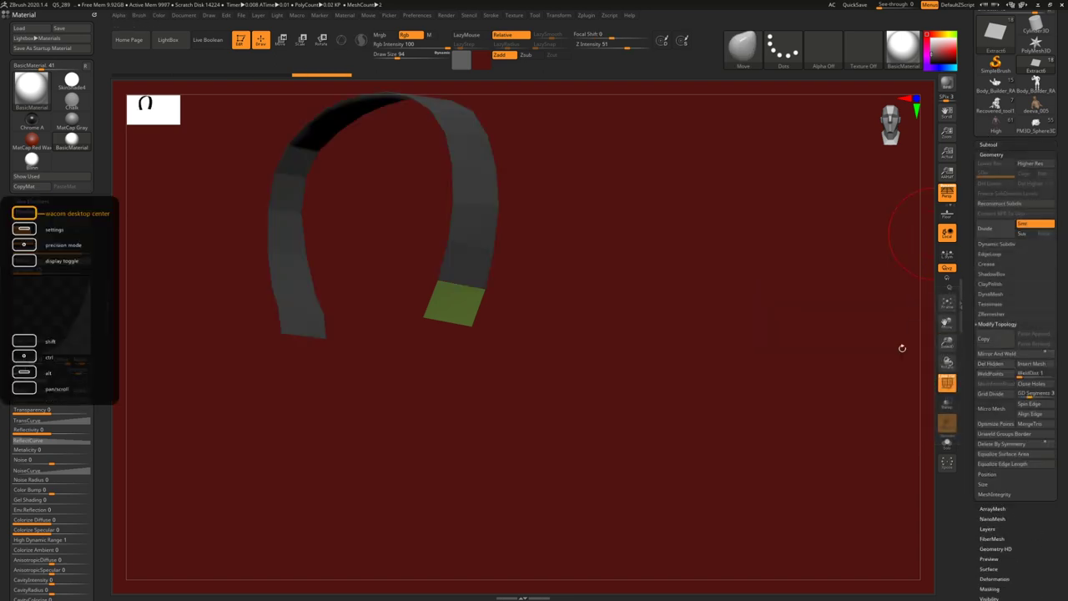
{"action": "key", "text": "alt+Tab"}
{"action": "key", "text": "alt+Tab"}
{"action": "left_click_drag", "start_coordinate": [584, 308], "coordinate": [515, 296]}
{"action": "key", "text": "w"}
{"action": "left_click_drag", "start_coordinate": [370, 401], "coordinate": [418, 409]}
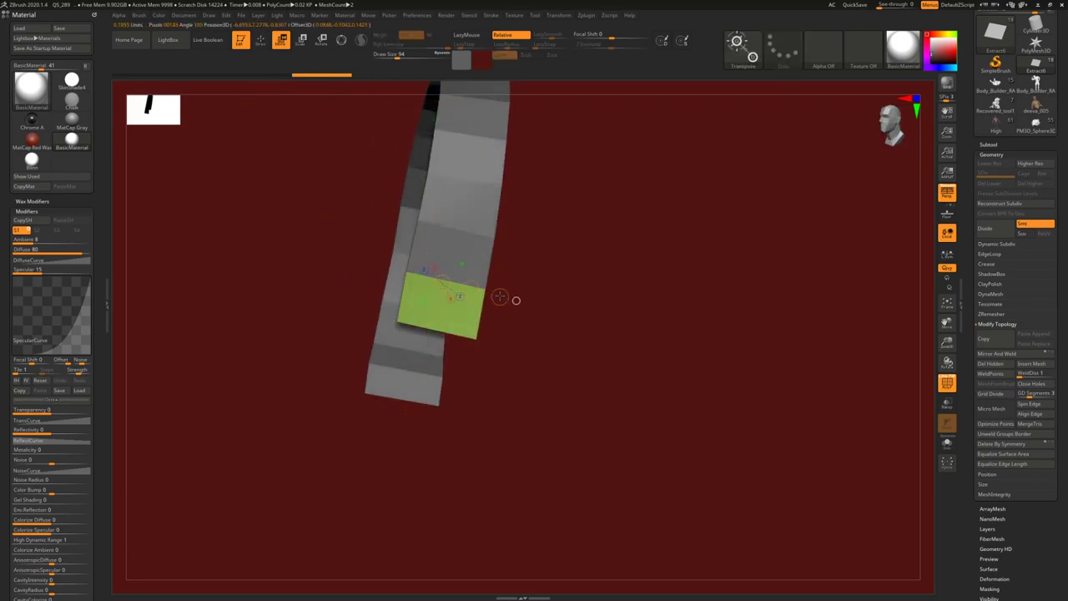
{"action": "left_click_drag", "start_coordinate": [515, 296], "coordinate": [510, 295]}
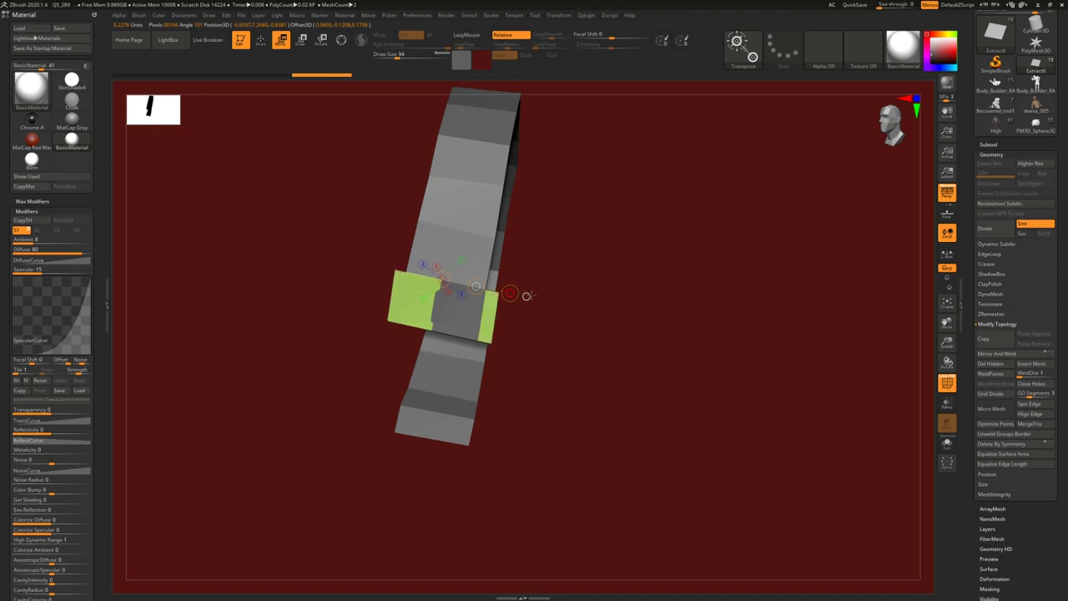
{"action": "key", "text": "q"}
{"action": "mouse_move", "coordinate": [395, 317]}
{"action": "left_mouse_down"}
{"action": "mouse_move", "coordinate": [451, 330]}
{"action": "mouse_move", "coordinate": [491, 323]}
{"action": "left_mouse_up"}
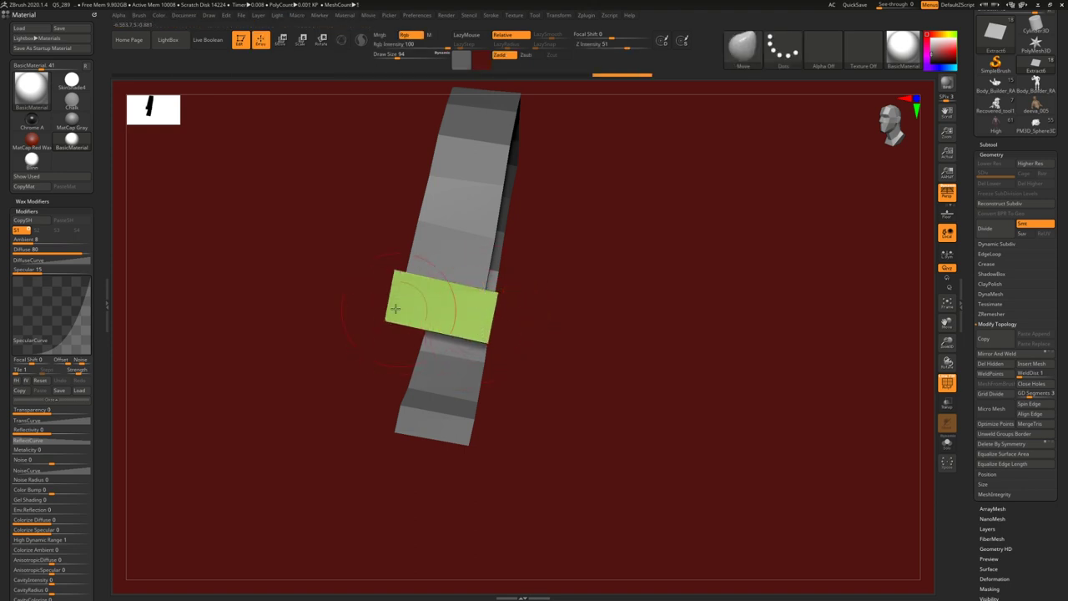
- Compare the widened end piece with the hinge and barrel shapes in the Late-1800s handcuffs reference
{"action": "key", "text": "alt+Tab"}
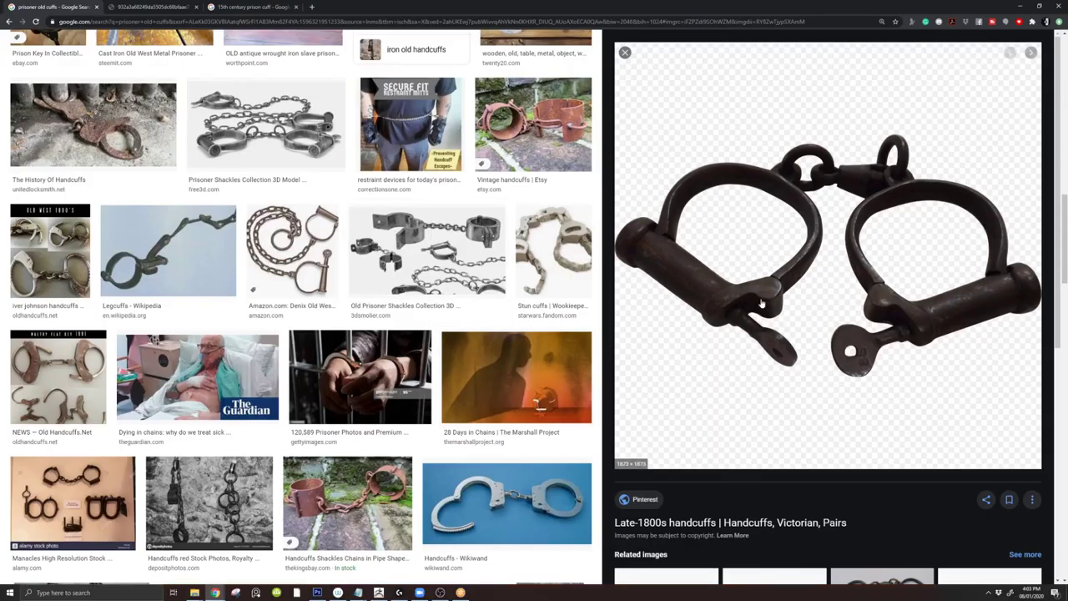
{"action": "key", "text": "alt+Tab"}
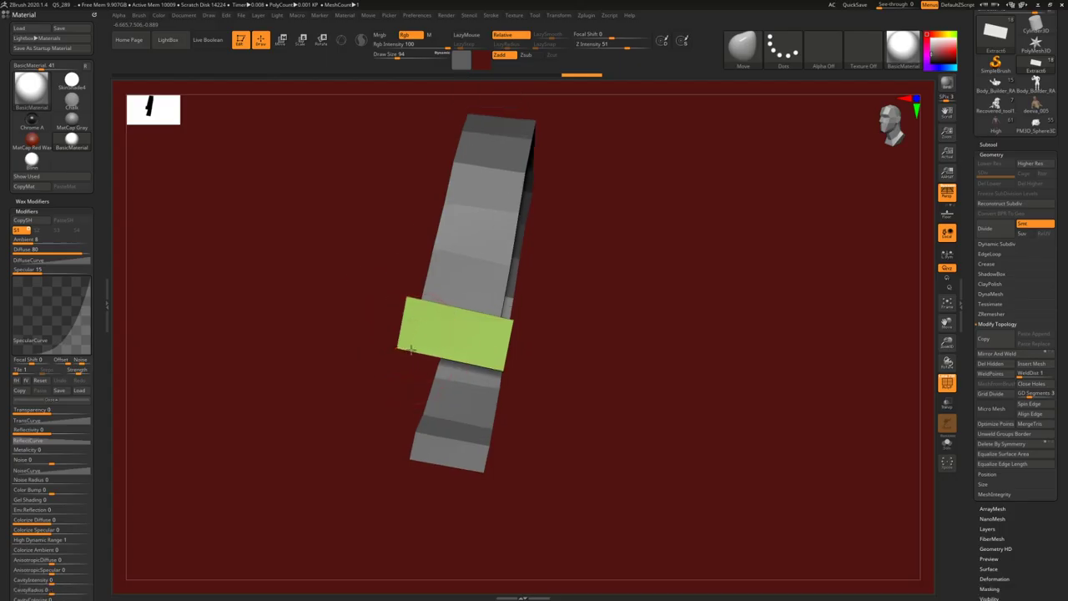
{"action": "key", "text": "alt+Tab"}
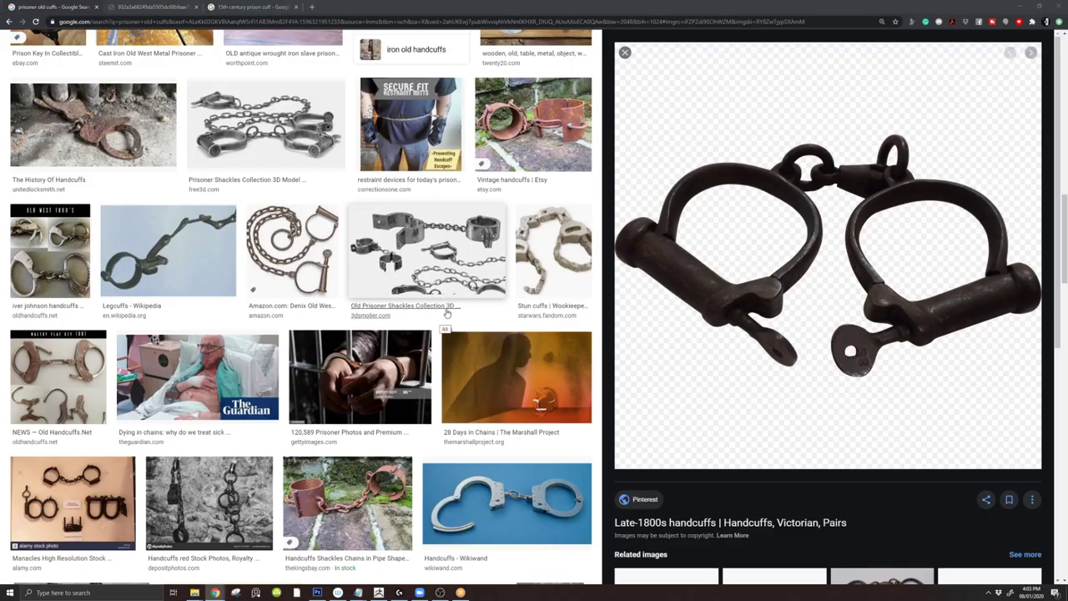
{"action": "key", "text": "alt+Tab"}
- Give the cuff band thickness by extruding all of its polygons with ZModeler
{"action": "key", "text": "b"}
{"action": "key", "text": "z"}
{"action": "key", "text": "m"}
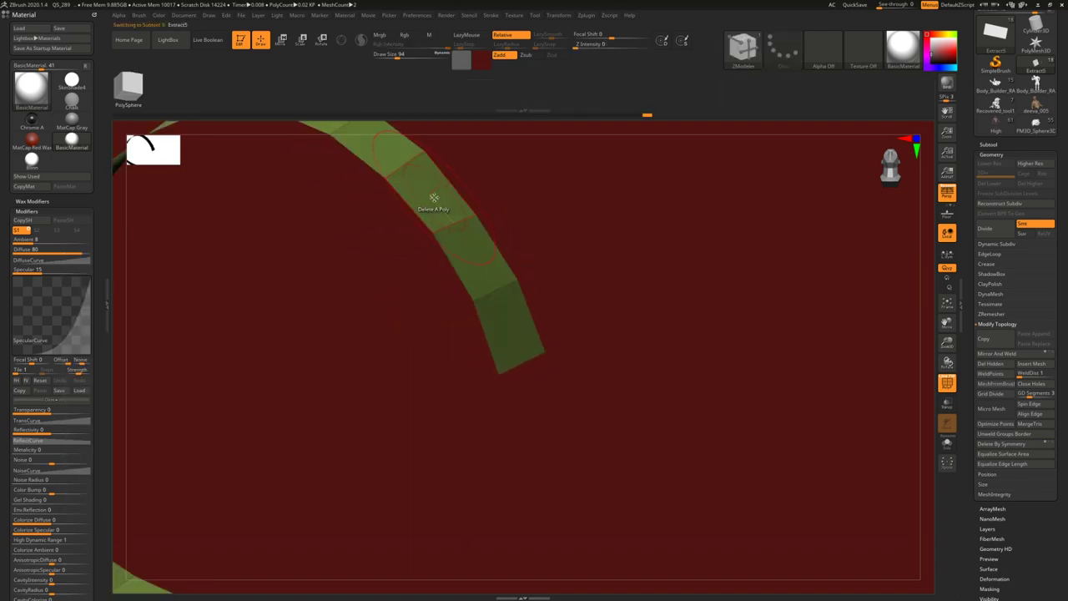
{"action": "key", "text": "space"}
{"action": "left_click", "coordinate": [341, 268]}
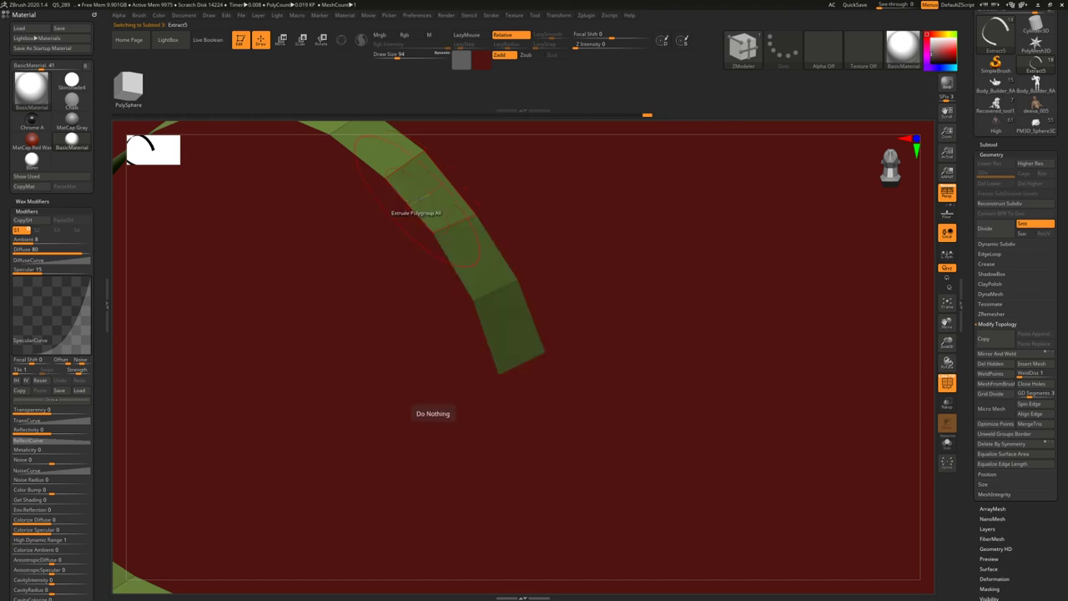
{"action": "key", "text": "space"}
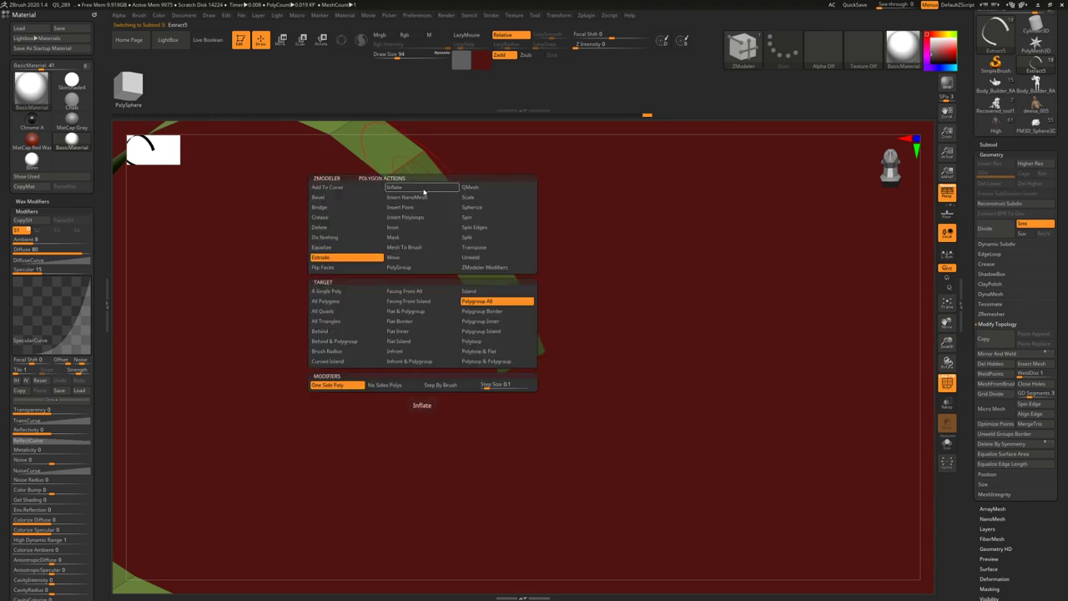
{"action": "left_click", "coordinate": [326, 259]}
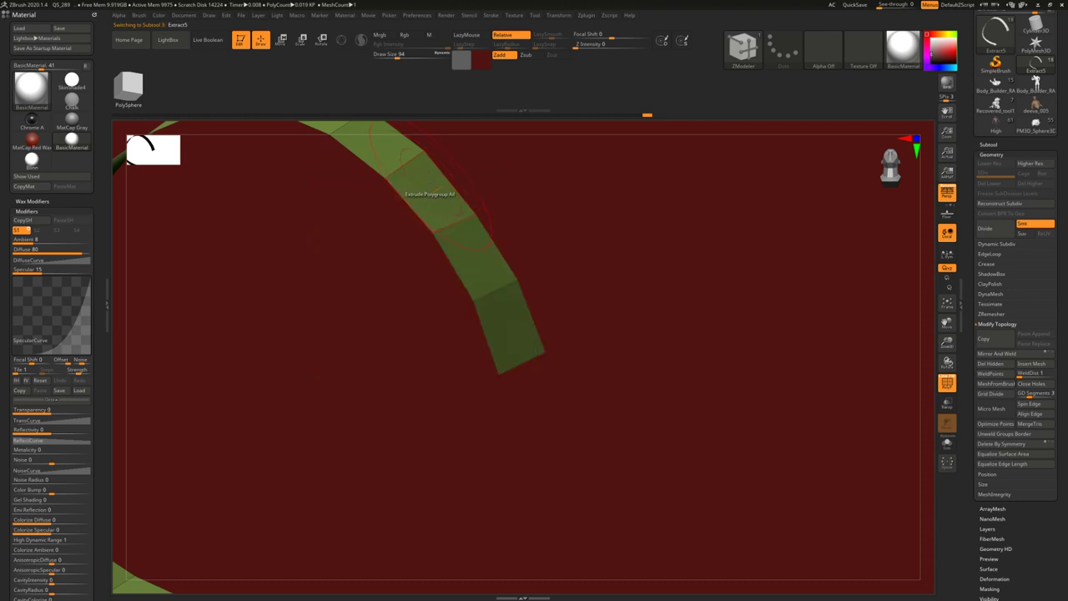
{"action": "key", "text": "space"}
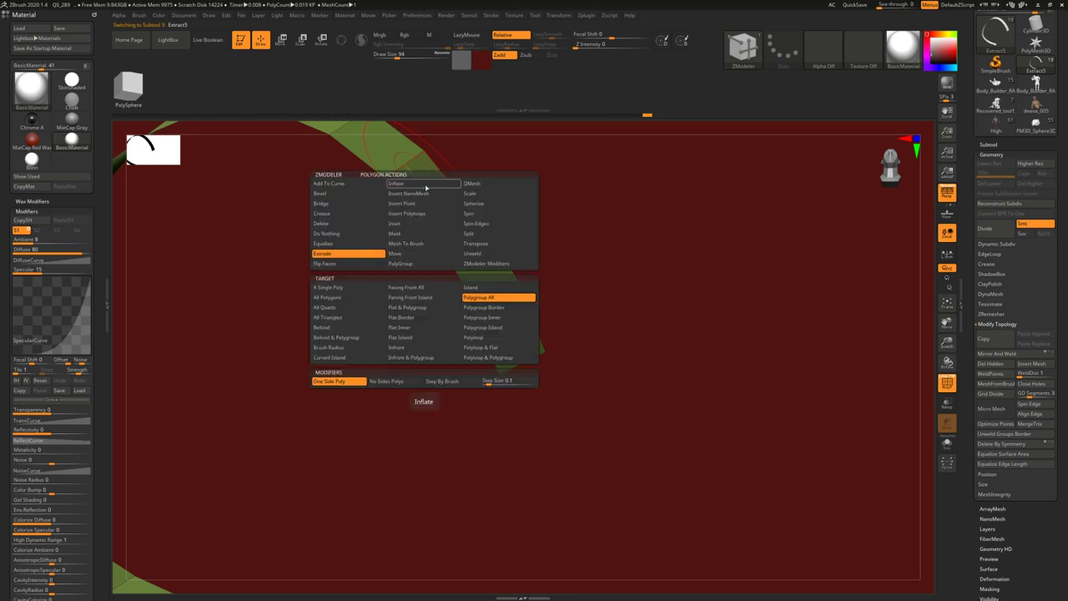
{"action": "left_click", "coordinate": [335, 298]}
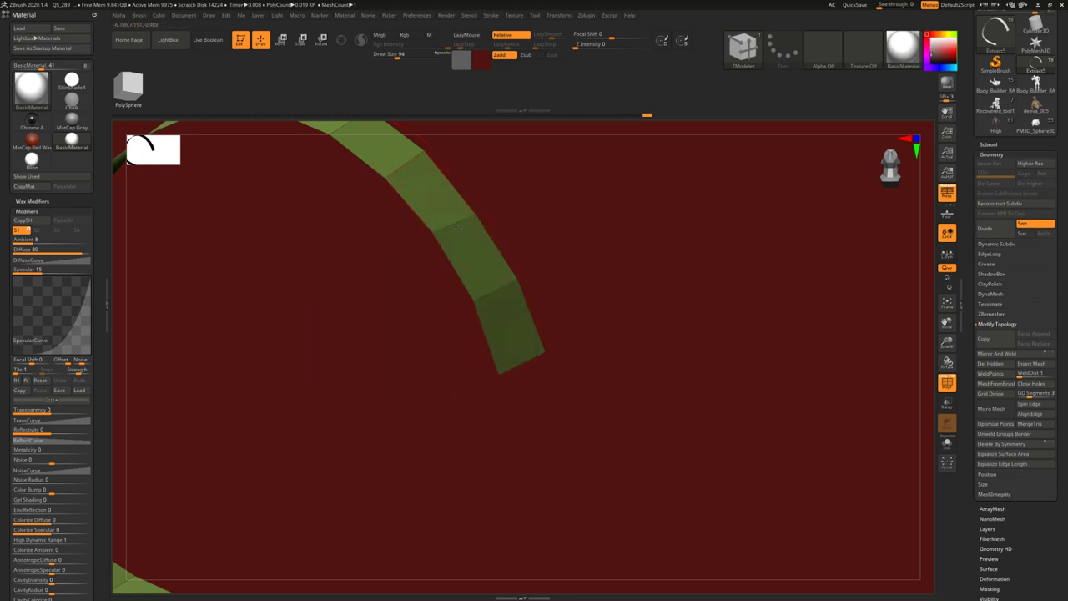
{"action": "right_click_drag", "start_coordinate": [451, 227], "coordinate": [471, 239], "text": "ctrl"}
{"action": "left_click_drag", "start_coordinate": [470, 239], "coordinate": [454, 242]}
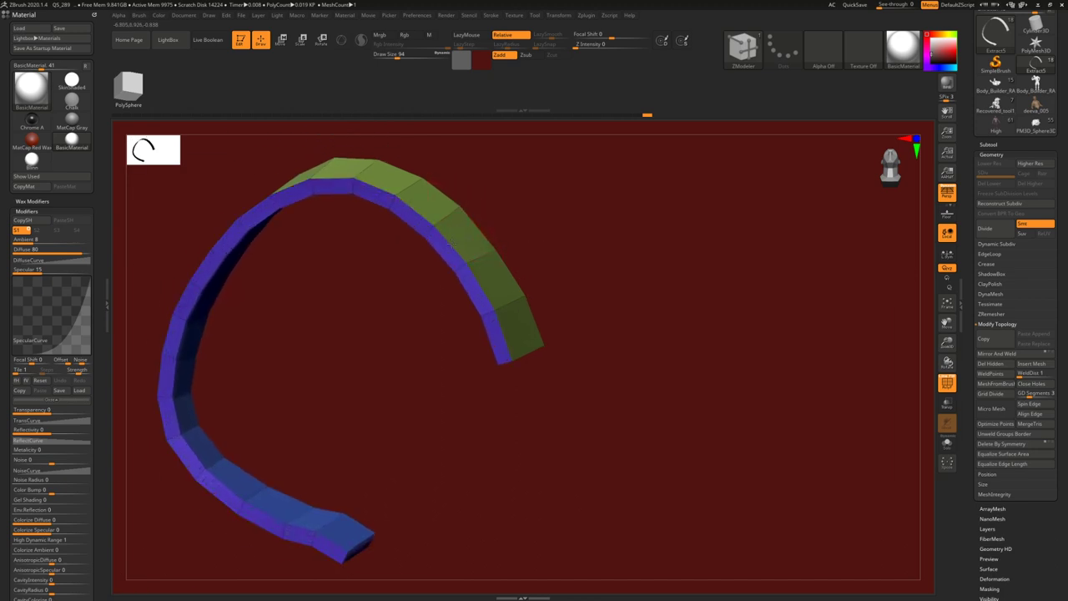
- Make the separate end piece active and extrude all of its polygons into a thick block
{"action": "right_click_drag", "start_coordinate": [452, 242], "coordinate": [474, 297]}
{"action": "left_click_drag", "start_coordinate": [466, 293], "coordinate": [516, 349]}
{"action": "left_click", "coordinate": [992, 145]}
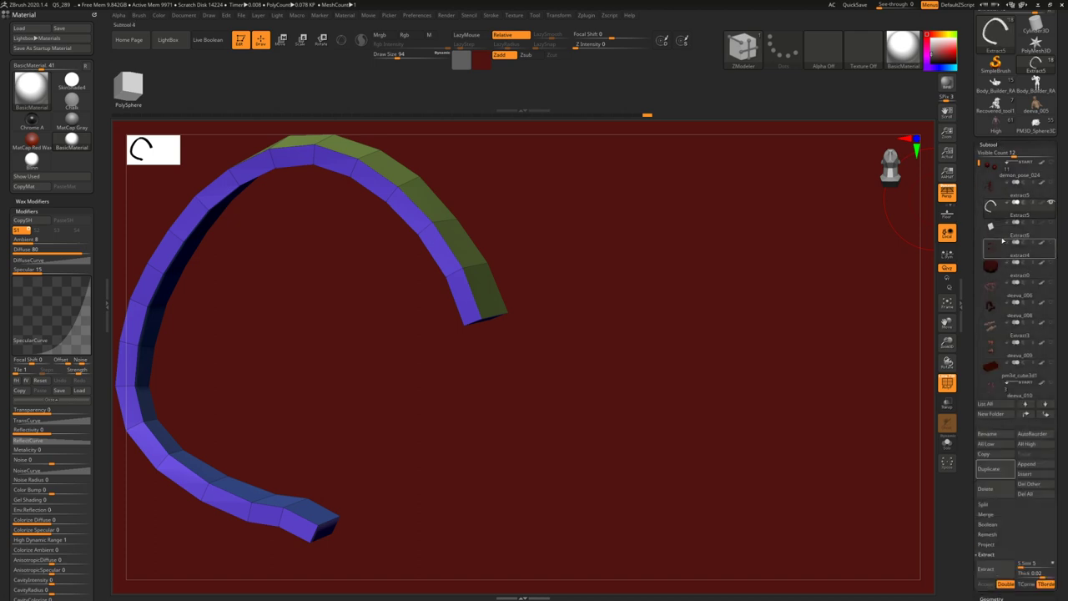
{"action": "left_click", "coordinate": [489, 296], "text": "alt"}
{"action": "mouse_move", "coordinate": [467, 297]}
{"action": "right_mouse_down"}
{"action": "mouse_move", "coordinate": [490, 327]}
{"action": "mouse_move", "coordinate": [480, 280]}
{"action": "right_mouse_up"}
{"action": "left_click_drag", "start_coordinate": [479, 281], "coordinate": [462, 335]}
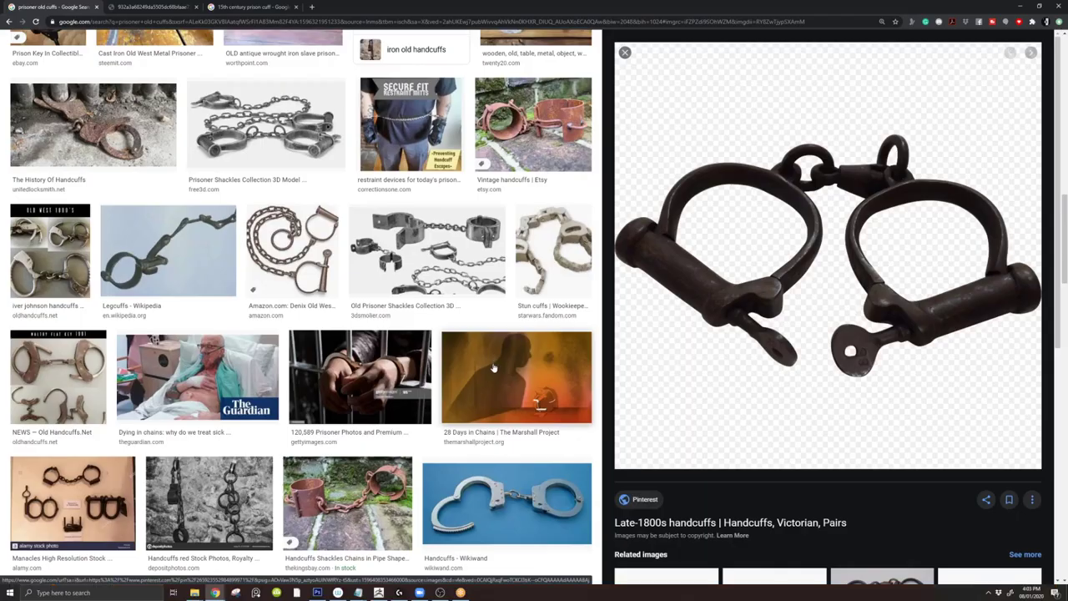
{"action": "key", "text": "alt+Tab"}
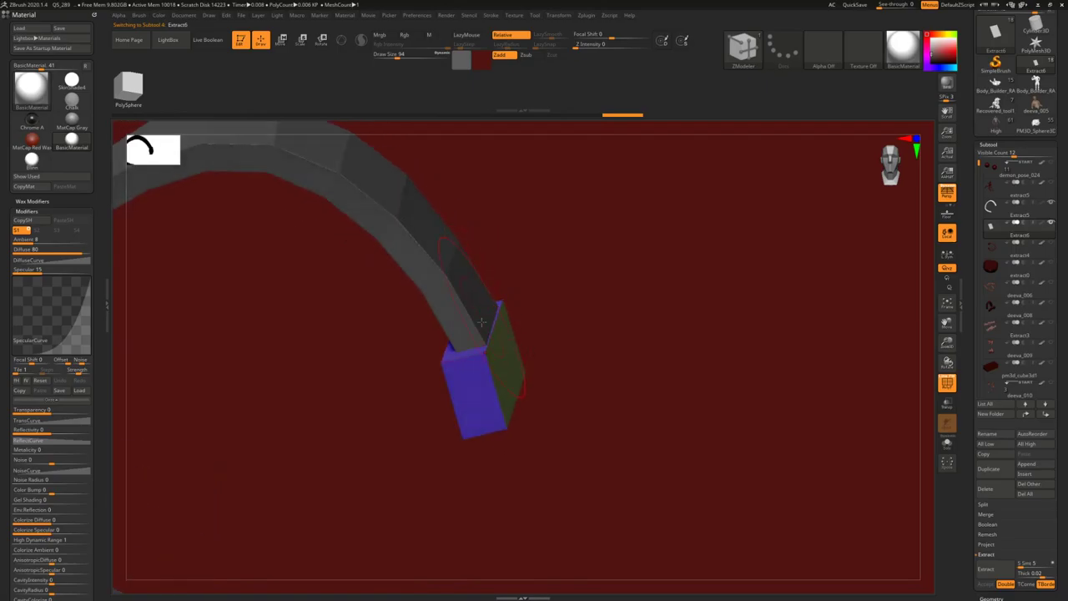
{"action": "mouse_move", "coordinate": [492, 327]}
{"action": "right_mouse_down"}
{"action": "mouse_move", "coordinate": [469, 244]}
{"action": "mouse_move", "coordinate": [491, 310]}
{"action": "right_mouse_up"}
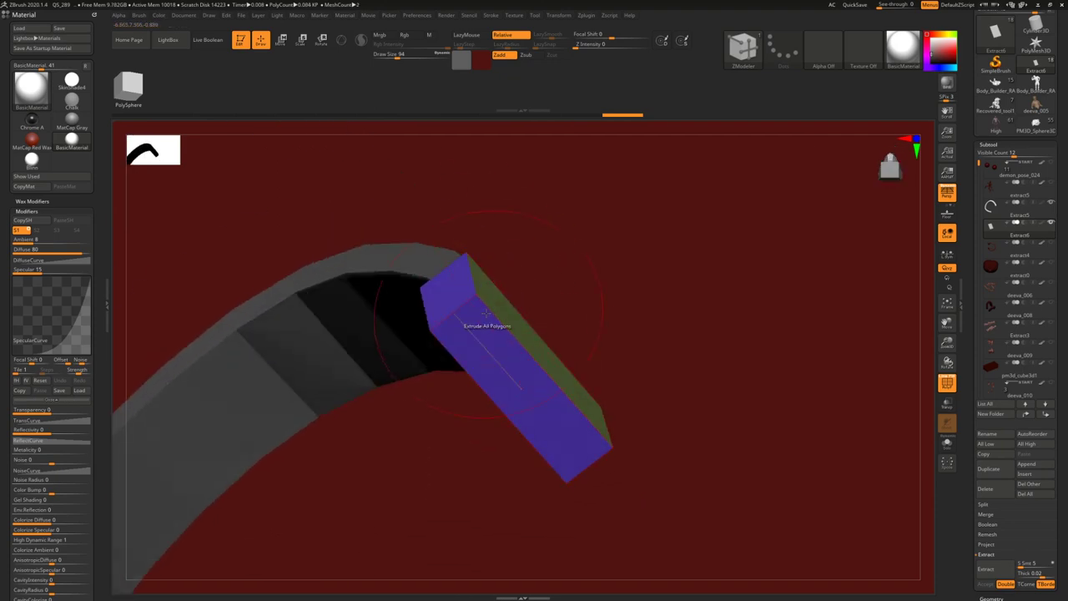
- Adjust the end block against the band's tip using the Move brush at draw size 90 and Transpose Move
{"action": "key", "text": "b"}
{"action": "key", "text": "m"}
{"action": "key", "text": "v"}
{"action": "key", "text": "space"}
{"action": "key", "text": "space"}
{"action": "left_click", "coordinate": [518, 287]}
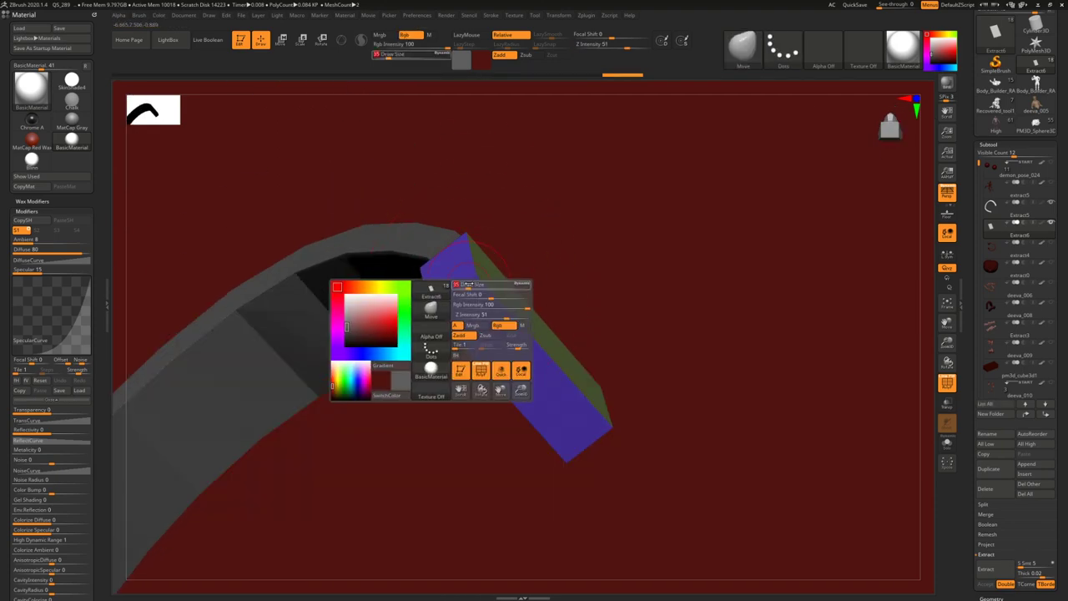
{"action": "left_click_drag", "start_coordinate": [520, 286], "coordinate": [476, 286]}
{"action": "mouse_move", "coordinate": [476, 286]}
{"action": "right_mouse_down"}
{"action": "mouse_move", "coordinate": [468, 234]}
{"action": "mouse_move", "coordinate": [464, 326]}
{"action": "mouse_move", "coordinate": [473, 305]}
{"action": "mouse_move", "coordinate": [451, 314]}
{"action": "mouse_move", "coordinate": [470, 298]}
{"action": "mouse_move", "coordinate": [409, 317]}
{"action": "mouse_move", "coordinate": [425, 302]}
{"action": "right_mouse_up"}
{"action": "key", "text": "w"}
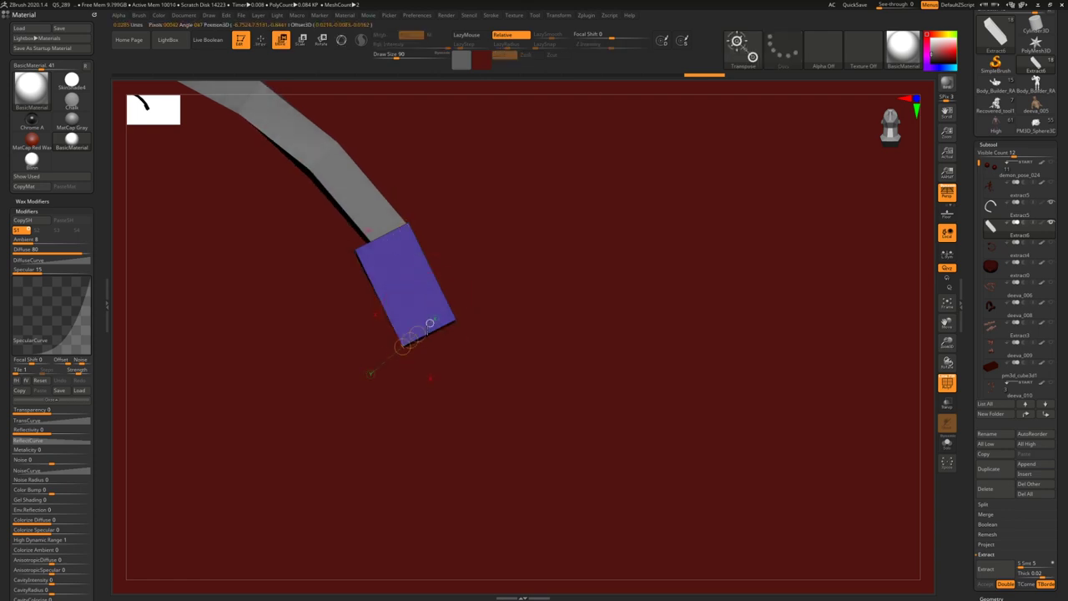
- Flare the end block toward its free edge and slightly widen its band-side edge with Transpose Move
{"action": "key", "text": "q"}
{"action": "mouse_move", "coordinate": [479, 250]}
{"action": "right_mouse_down", "text": "ctrl"}
{"action": "mouse_move", "coordinate": [453, 262]}
{"action": "mouse_move", "coordinate": [459, 327]}
{"action": "right_mouse_up", "text": "ctrl"}
{"action": "left_click_drag", "start_coordinate": [469, 340], "coordinate": [517, 227]}
{"action": "mouse_move", "coordinate": [518, 227]}
{"action": "right_mouse_down"}
{"action": "mouse_move", "coordinate": [524, 289]}
{"action": "mouse_move", "coordinate": [464, 265]}
{"action": "mouse_move", "coordinate": [459, 251]}
{"action": "right_mouse_up"}
{"action": "mouse_move", "coordinate": [447, 213]}
{"action": "left_mouse_down", "text": "ctrl"}
{"action": "mouse_move", "coordinate": [415, 285]}
{"action": "mouse_move", "coordinate": [484, 251]}
{"action": "left_mouse_up", "text": "ctrl"}
{"action": "mouse_move", "coordinate": [484, 250]}
{"action": "right_mouse_down"}
{"action": "mouse_move", "coordinate": [455, 275]}
{"action": "mouse_move", "coordinate": [425, 268]}
{"action": "mouse_move", "coordinate": [401, 288]}
{"action": "right_mouse_up"}
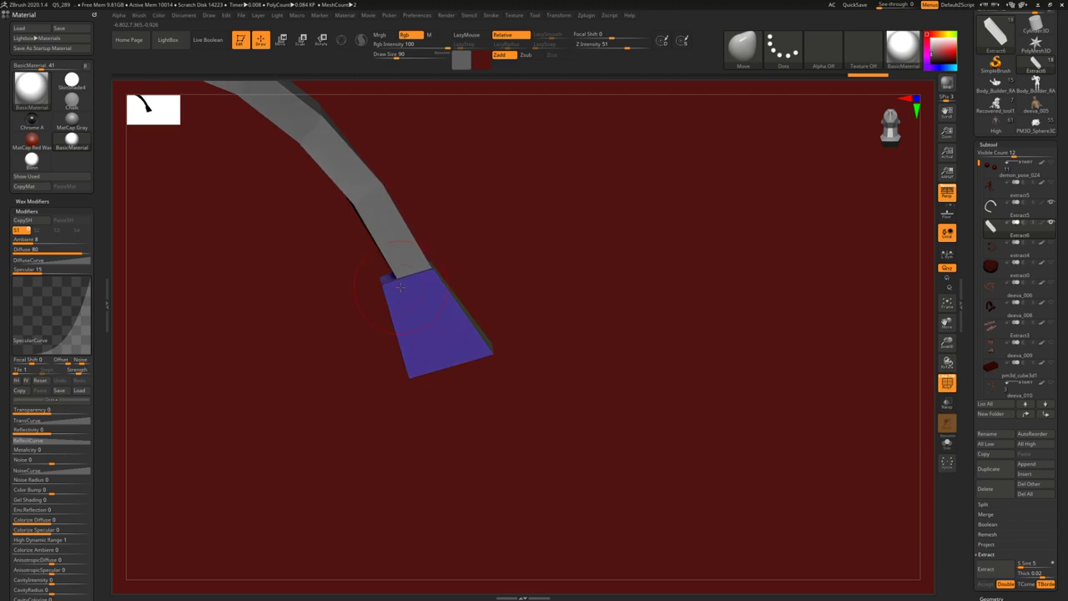
{"action": "key", "text": "w"}
{"action": "left_click_drag", "start_coordinate": [381, 285], "coordinate": [493, 239]}
{"action": "left_click_drag", "start_coordinate": [437, 262], "coordinate": [447, 262]}
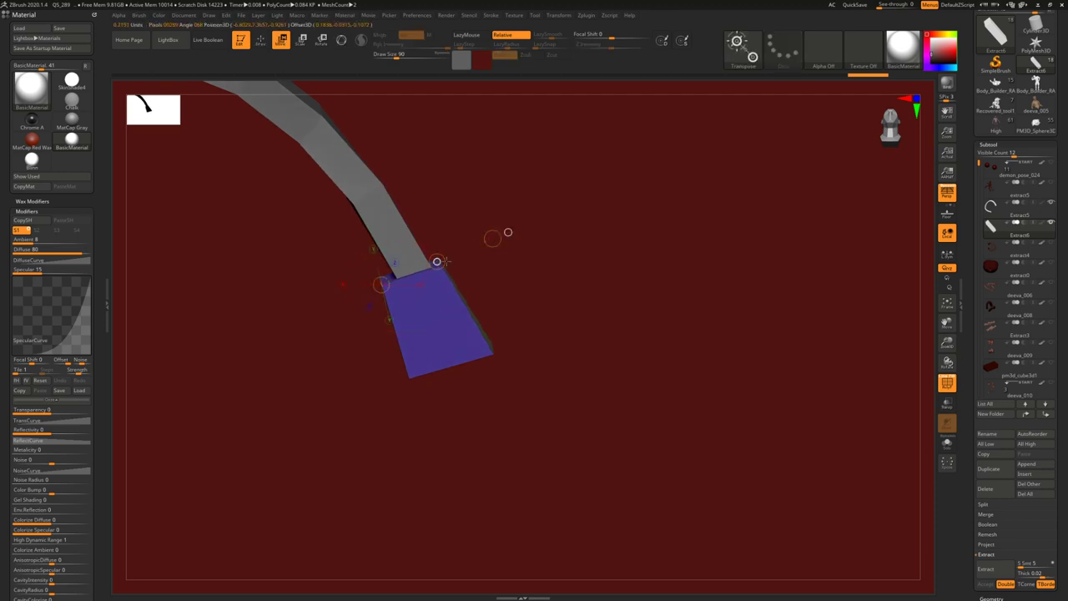
{"action": "key", "text": "q"}
{"action": "right_click_drag", "start_coordinate": [484, 272], "coordinate": [470, 279], "text": "ctrl"}
- Switch to the browser and open the Late-1800s handcuffs image in its own tab
{"action": "key", "text": "alt+Tab"}
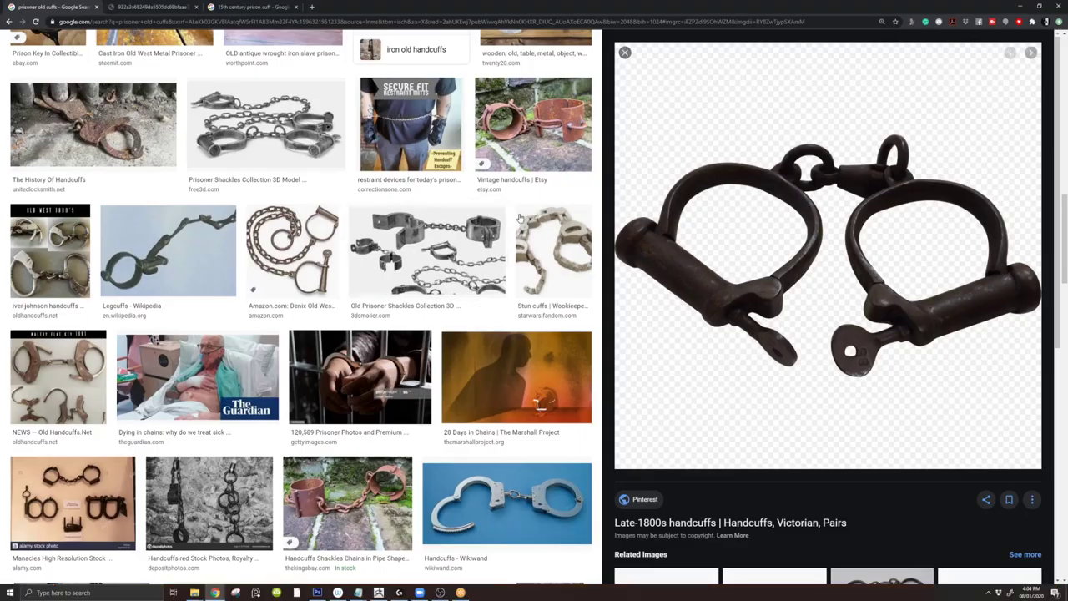
{"action": "right_click", "coordinate": [717, 163]}
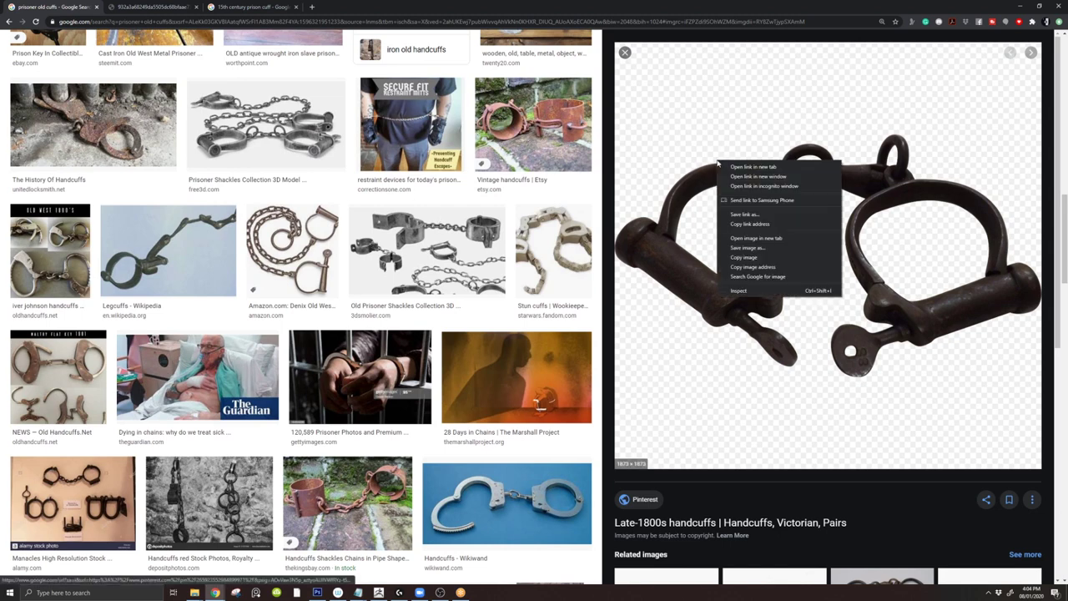
{"action": "left_click", "coordinate": [747, 238]}
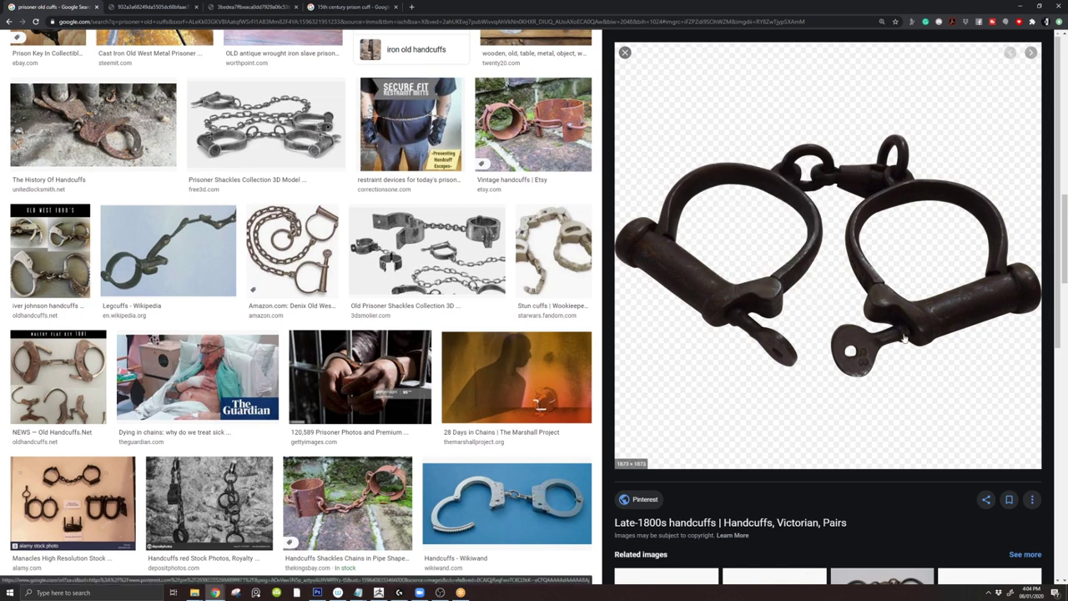
- Browse further handcuff results, then open the old vintage antique style iron prisoner cuff image separately and magnify it
{"action": "scroll", "coordinate": [401, 242], "scroll_direction": "down", "scroll_amount": 4}
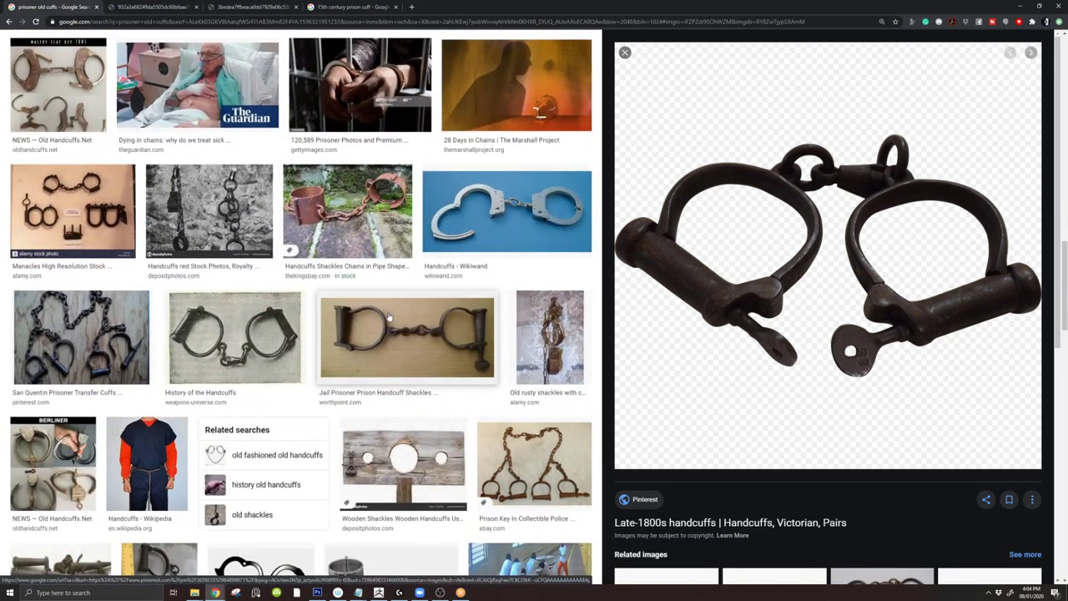
{"action": "scroll", "coordinate": [407, 325], "scroll_direction": "down", "scroll_amount": 5}
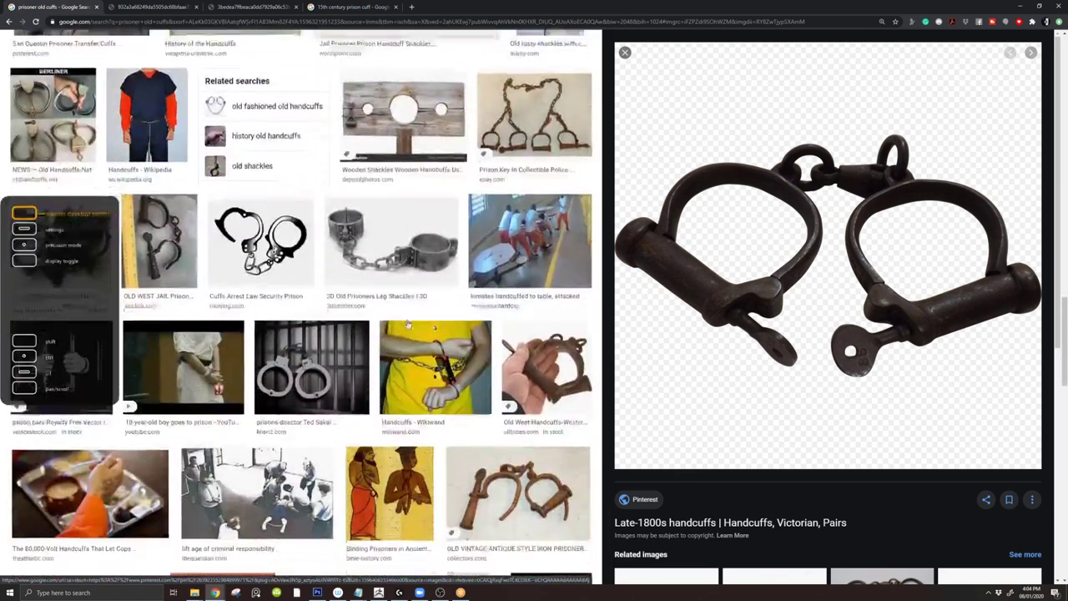
{"action": "scroll", "coordinate": [408, 325], "scroll_direction": "down", "scroll_amount": 1}
{"action": "left_click", "coordinate": [547, 301]}
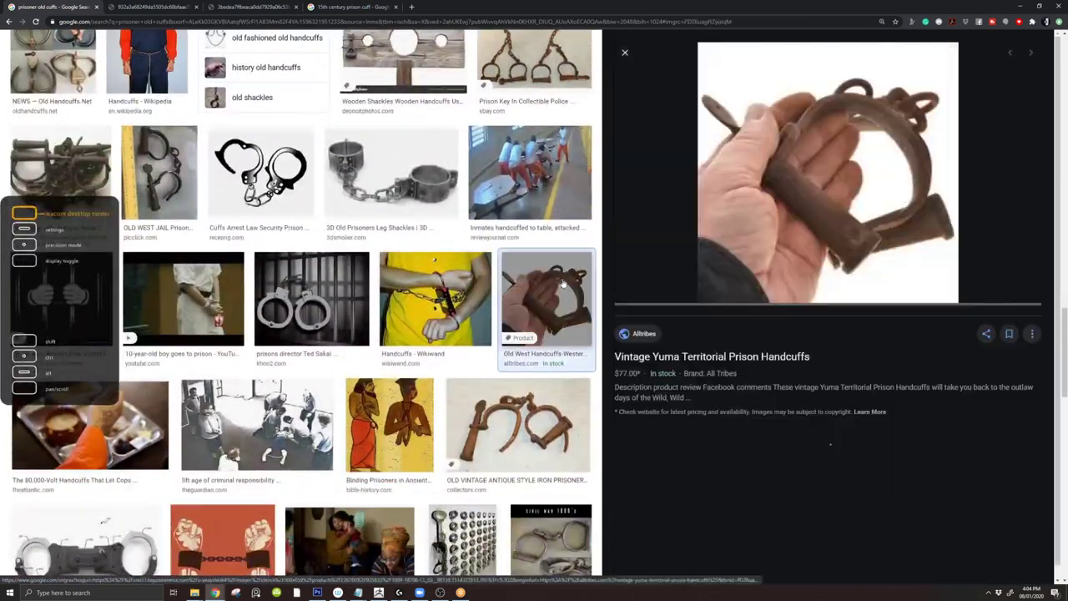
{"action": "left_click", "coordinate": [517, 425]}
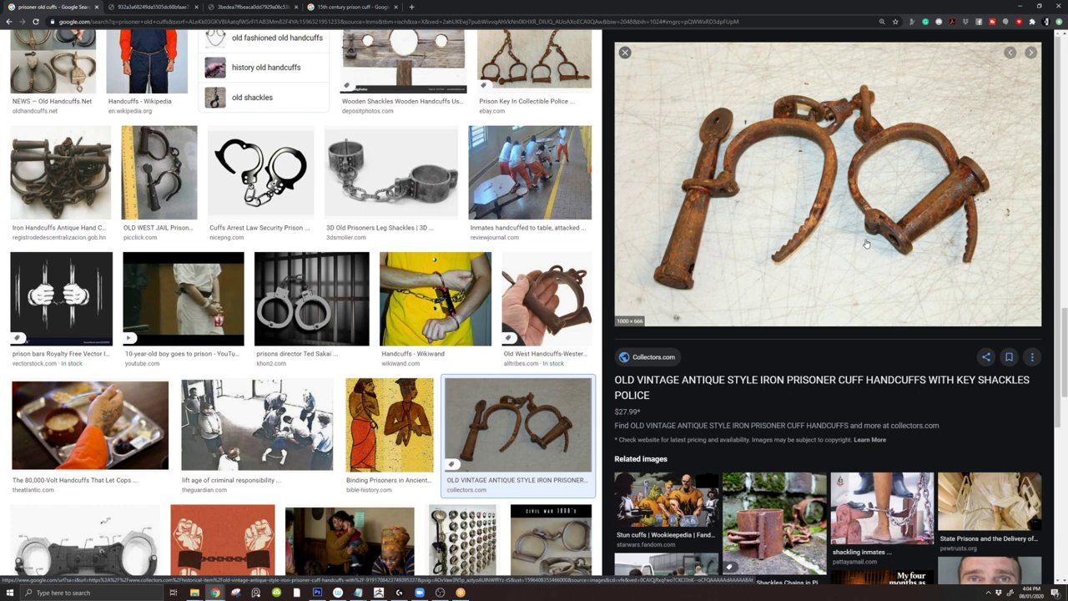
{"action": "right_click", "coordinate": [726, 192]}
{"action": "left_click", "coordinate": [777, 263]}
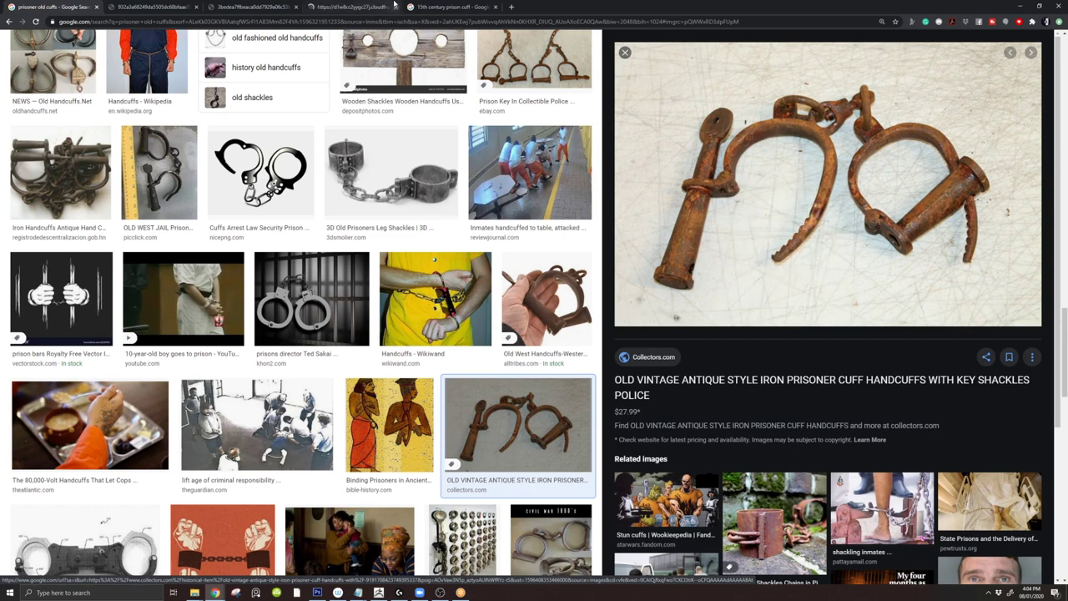
{"action": "left_click", "coordinate": [336, 8]}
{"action": "scroll", "coordinate": [457, 334], "scroll_direction": "up", "scroll_amount": 6, "text": "ctrl"}
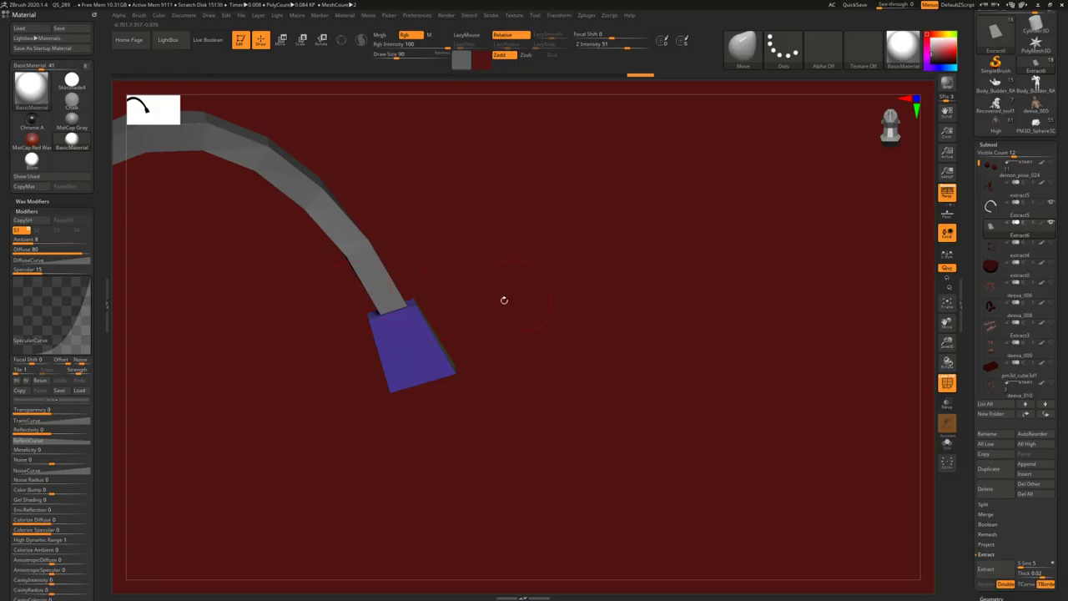
- Back in ZBrush, taper the band's end where it meets the end block using Transpose Move and the Move brush
{"action": "left_click_drag", "start_coordinate": [503, 301], "coordinate": [429, 266]}
{"action": "mouse_move", "coordinate": [430, 266]}
{"action": "right_mouse_down"}
{"action": "mouse_move", "coordinate": [422, 239]}
{"action": "mouse_move", "coordinate": [464, 272]}
{"action": "mouse_move", "coordinate": [456, 248]}
{"action": "mouse_move", "coordinate": [434, 254]}
{"action": "right_mouse_up"}
{"action": "mouse_move", "coordinate": [379, 271]}
{"action": "left_mouse_down"}
{"action": "mouse_move", "coordinate": [381, 222]}
{"action": "mouse_move", "coordinate": [514, 258]}
{"action": "mouse_move", "coordinate": [446, 322]}
{"action": "mouse_move", "coordinate": [458, 278]}
{"action": "left_mouse_up"}
{"action": "key", "text": "w"}
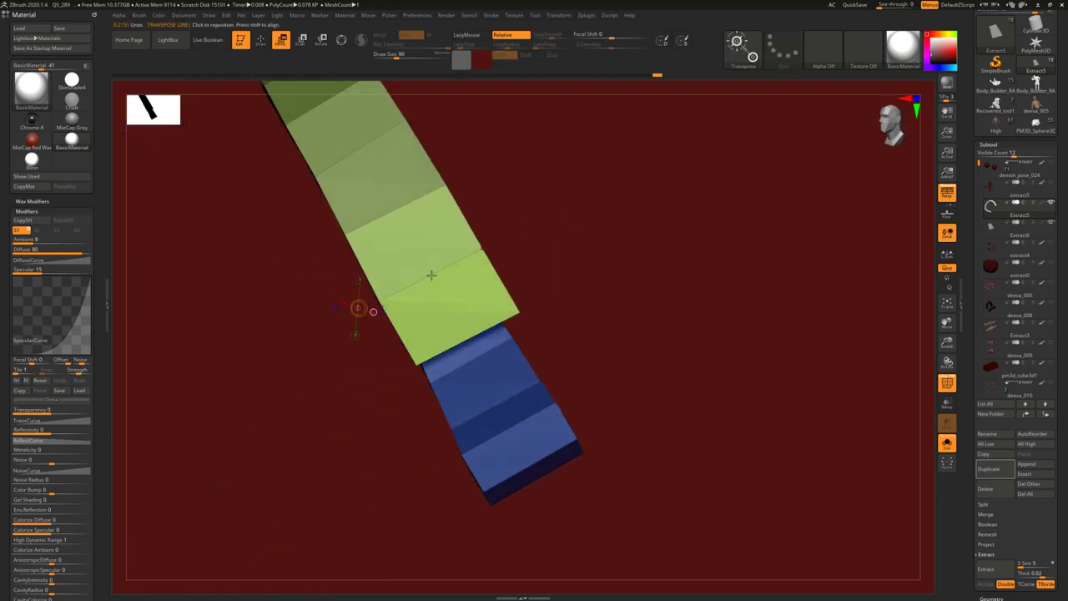
{"action": "mouse_move", "coordinate": [521, 231]}
{"action": "left_mouse_down"}
{"action": "mouse_move", "coordinate": [476, 253]}
{"action": "mouse_move", "coordinate": [460, 287]}
{"action": "mouse_move", "coordinate": [467, 241]}
{"action": "mouse_move", "coordinate": [439, 278]}
{"action": "mouse_move", "coordinate": [445, 315]}
{"action": "mouse_move", "coordinate": [453, 292]}
{"action": "left_mouse_up"}
{"action": "key", "text": "q"}
{"action": "key", "text": "b"}
{"action": "key", "text": "m"}
{"action": "key", "text": "v"}
{"action": "key", "text": "space"}
{"action": "mouse_move", "coordinate": [451, 379]}
{"action": "right_mouse_down", "text": "alt"}
{"action": "mouse_move", "coordinate": [455, 303]}
{"action": "mouse_move", "coordinate": [452, 327]}
{"action": "right_mouse_up", "text": "alt"}
{"action": "key", "text": "space"}
{"action": "mouse_move", "coordinate": [453, 329]}
{"action": "left_mouse_down"}
{"action": "mouse_move", "coordinate": [432, 313]}
{"action": "mouse_move", "coordinate": [511, 308]}
{"action": "mouse_move", "coordinate": [620, 272]}
{"action": "mouse_move", "coordinate": [496, 312]}
{"action": "left_mouse_up"}
{"action": "key", "text": "alt+Tab"}
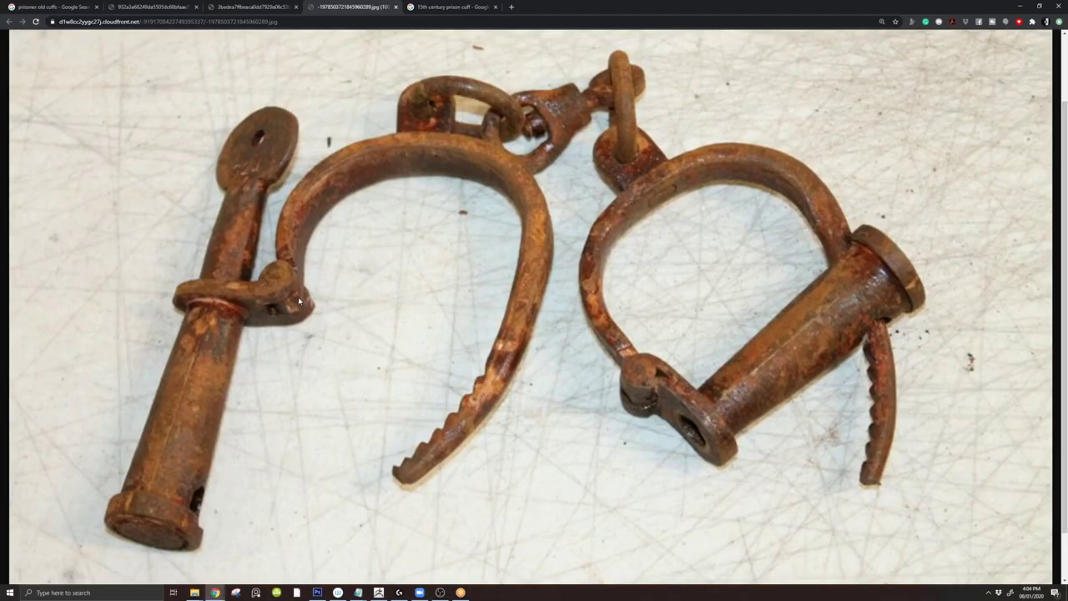
{"action": "key", "text": "alt+Tab"}
- Divide the end block crosswise into a middle and two outer sections with ZModeler's Insert Multiple EdgeLoops
{"action": "left_click", "coordinate": [524, 327], "text": "alt"}
{"action": "right_click_drag", "start_coordinate": [524, 328], "coordinate": [478, 297]}
{"action": "left_click_drag", "start_coordinate": [478, 297], "coordinate": [501, 306]}
{"action": "key", "text": "b"}
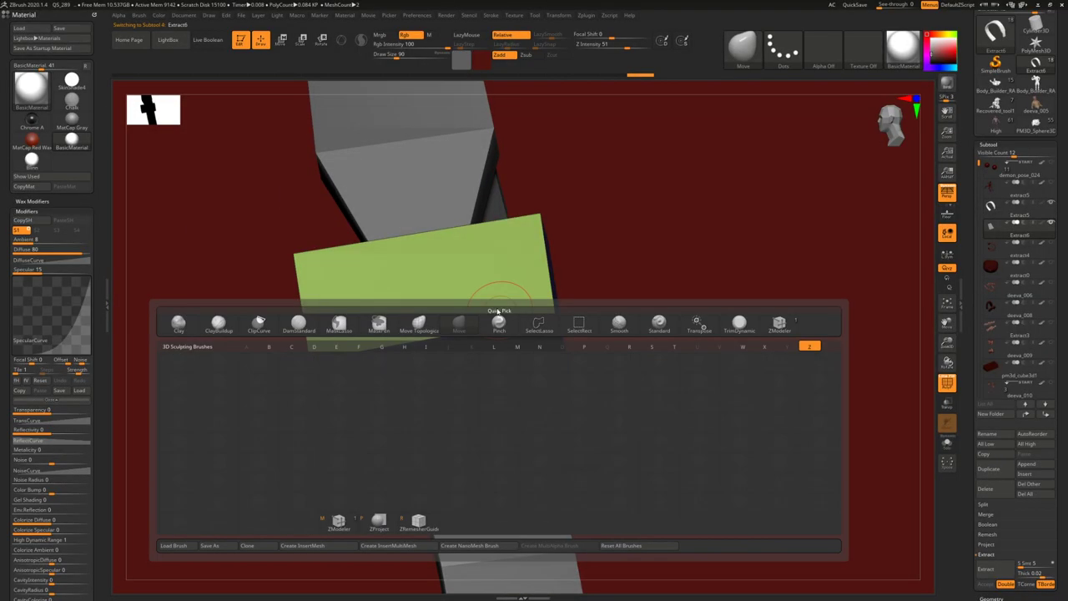
{"action": "key", "text": "m"}
{"action": "key", "text": "space"}
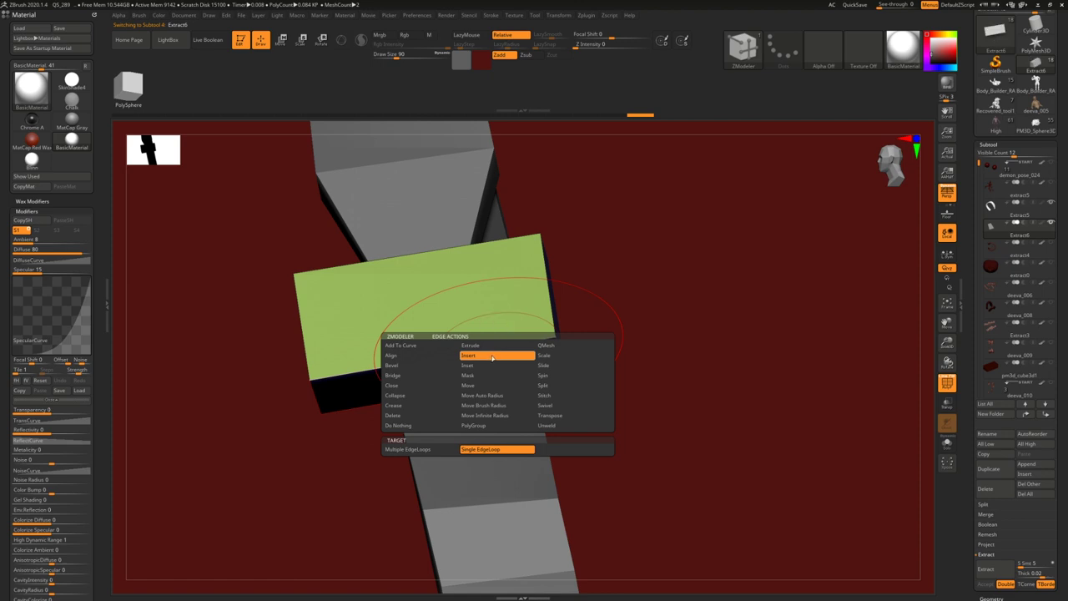
{"action": "left_click", "coordinate": [417, 450]}
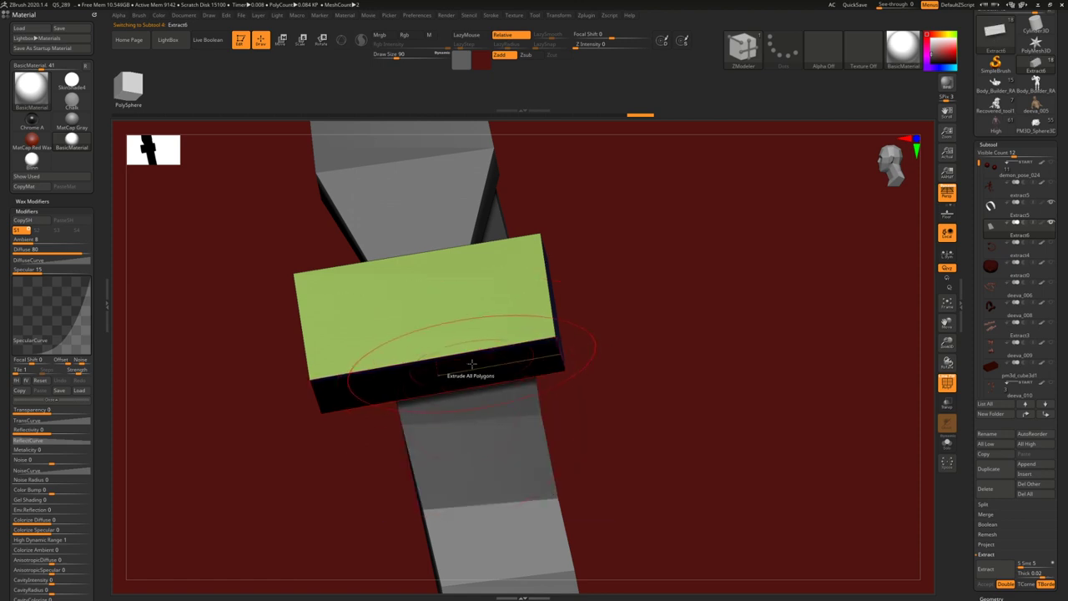
{"action": "key", "text": "ctrl+z"}
{"action": "key", "text": "ctrl+z"}
{"action": "right_click_drag", "start_coordinate": [472, 275], "coordinate": [489, 239]}
{"action": "key", "text": "ctrl+shift+z"}
{"action": "key", "text": "ctrl+shift+z"}
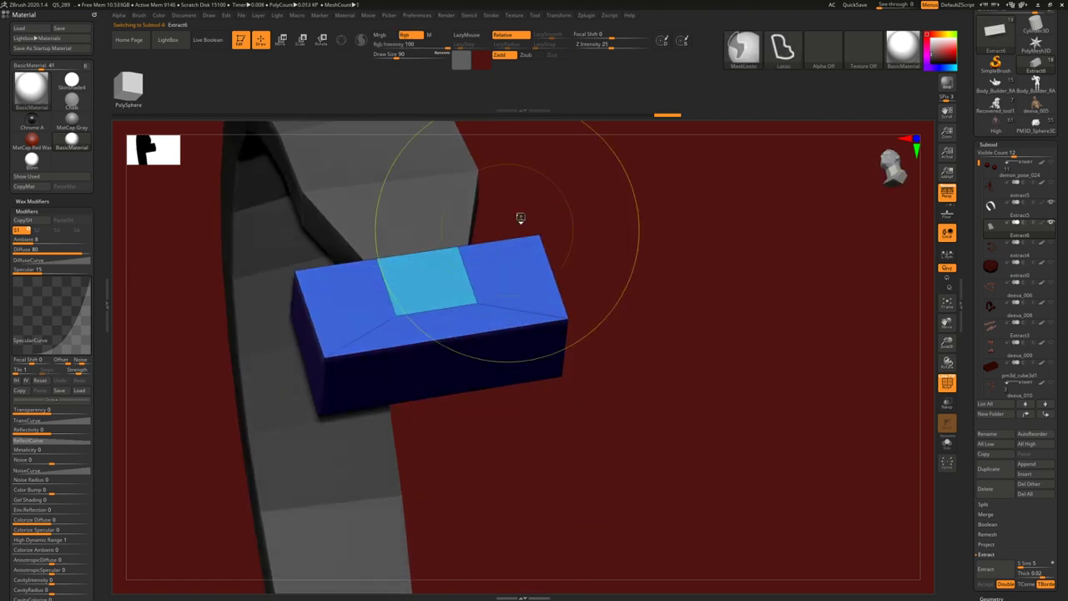
{"action": "key", "text": "ctrl+shift+z"}
{"action": "left_click_drag", "start_coordinate": [470, 331], "coordinate": [468, 316]}
{"action": "right_click_drag", "start_coordinate": [469, 314], "coordinate": [506, 262]}
- Insert an edge loop down the centre of the end block's middle section and isolate the block
{"action": "key", "text": "space"}
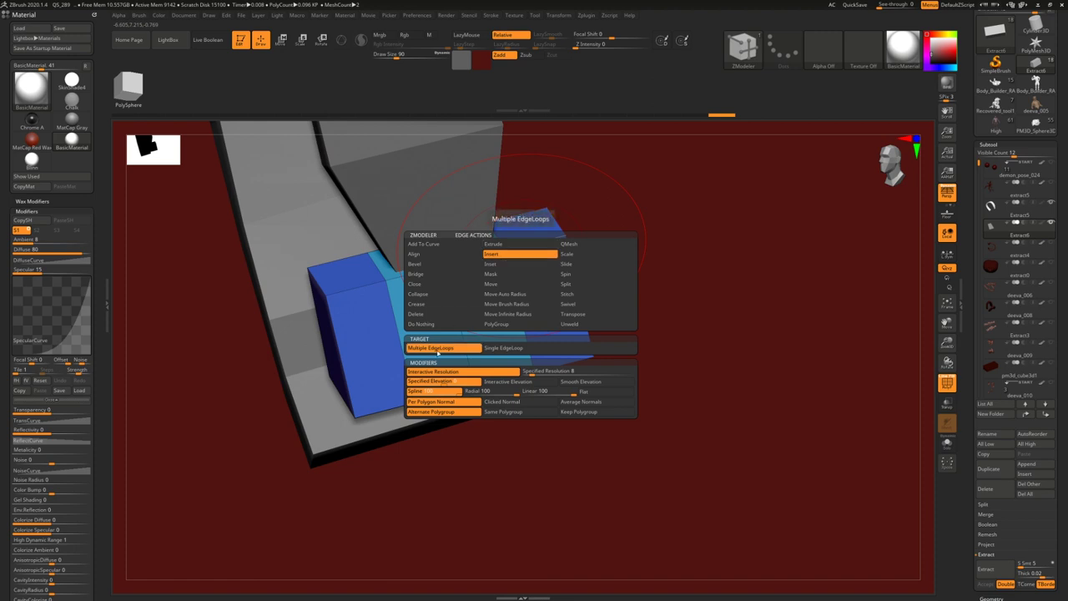
{"action": "left_click", "coordinate": [546, 372]}
{"action": "key", "text": "ctrl+z"}
{"action": "left_click_drag", "start_coordinate": [505, 251], "coordinate": [501, 236]}
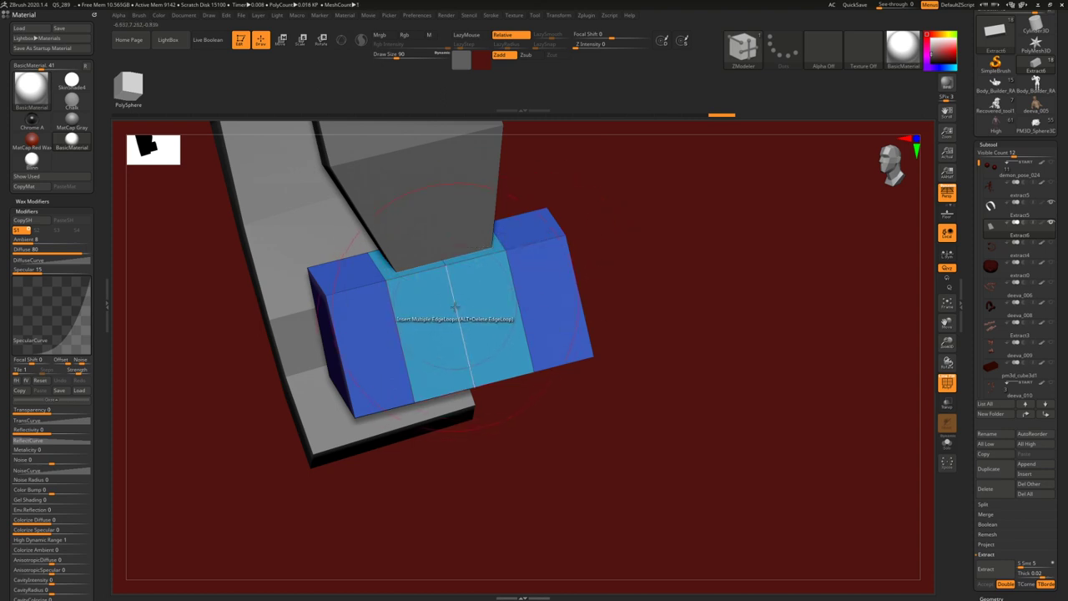
{"action": "mouse_move", "coordinate": [456, 306]}
{"action": "right_mouse_down"}
{"action": "mouse_move", "coordinate": [456, 264]}
{"action": "mouse_move", "coordinate": [458, 312]}
{"action": "right_mouse_up"}
{"action": "key", "text": "shift+s"}
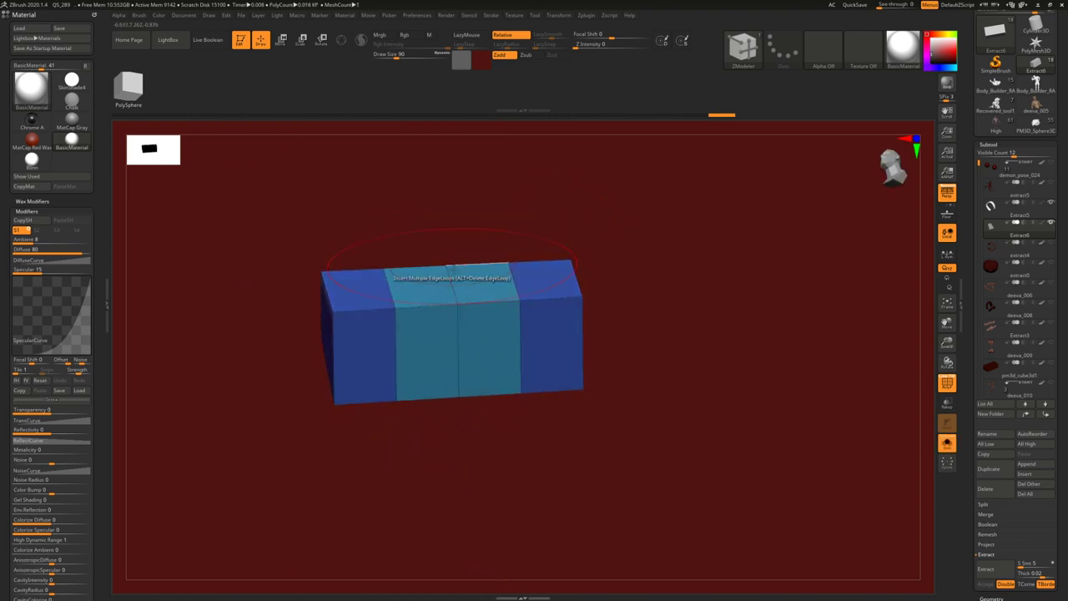
- Recess the end block's middle section between its two outer sections with ZModeler's Extrude set to Polygroup All
{"action": "left_click", "coordinate": [458, 310], "text": "ctrl+shift"}
{"action": "left_click", "coordinate": [746, 58], "text": "ctrl+shift"}
{"action": "left_click", "coordinate": [475, 99], "text": "ctrl+shift"}
{"action": "right_click_drag", "start_coordinate": [527, 299], "coordinate": [487, 285], "text": "ctrl"}
{"action": "key", "text": "b"}
{"action": "key", "text": "z"}
{"action": "key", "text": "m"}
{"action": "left_click", "coordinate": [556, 218], "text": "ctrl+shift"}
{"action": "key", "text": "b"}
{"action": "key", "text": "z"}
{"action": "key", "text": "m"}
{"action": "key", "text": "space"}
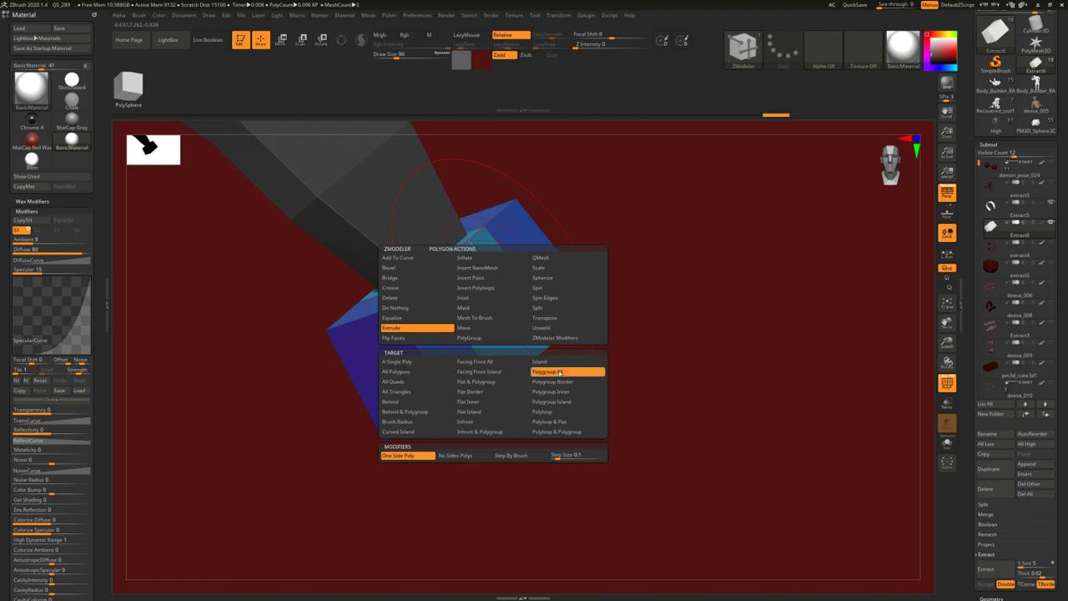
{"action": "left_click_drag", "start_coordinate": [501, 282], "coordinate": [497, 275]}
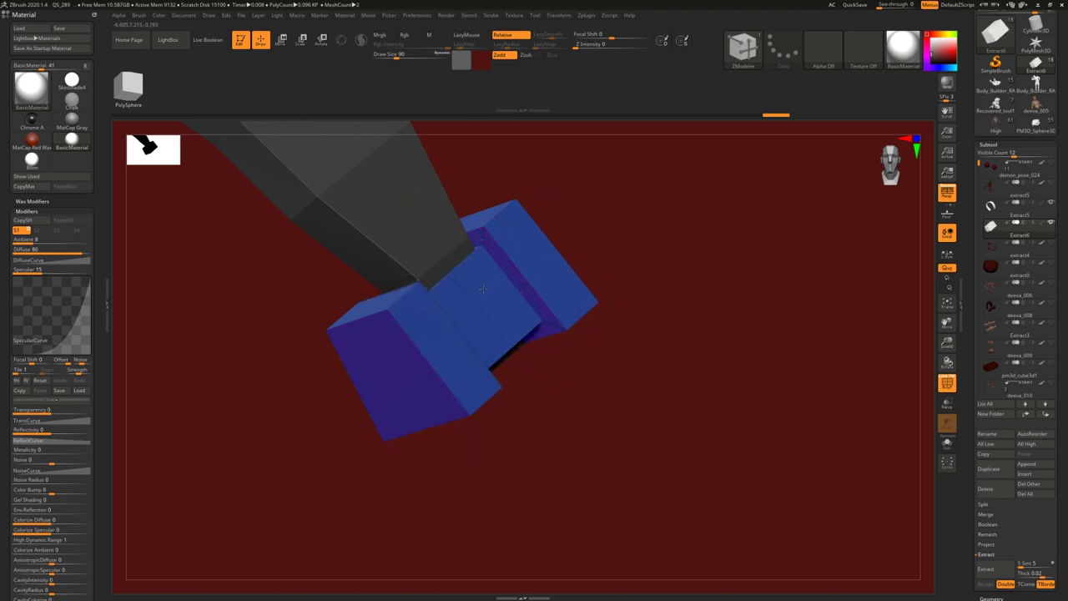
- Undo the last end-block change and insert a Single EdgeLoop across the end section of the curved band with ZModeler
{"action": "mouse_move", "coordinate": [476, 298]}
{"action": "right_mouse_down"}
{"action": "mouse_move", "coordinate": [501, 292]}
{"action": "mouse_move", "coordinate": [486, 296]}
{"action": "right_mouse_up"}
{"action": "key", "text": "ctrl+z"}
{"action": "left_click_drag", "start_coordinate": [497, 293], "coordinate": [489, 276]}
{"action": "left_click", "coordinate": [489, 277]}
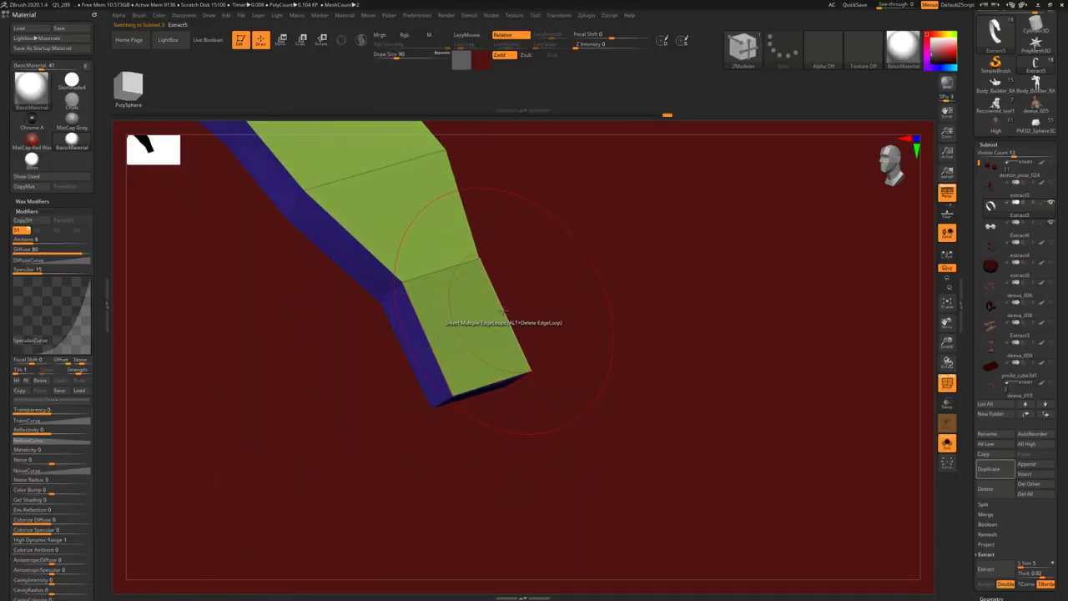
{"action": "key", "text": "space"}
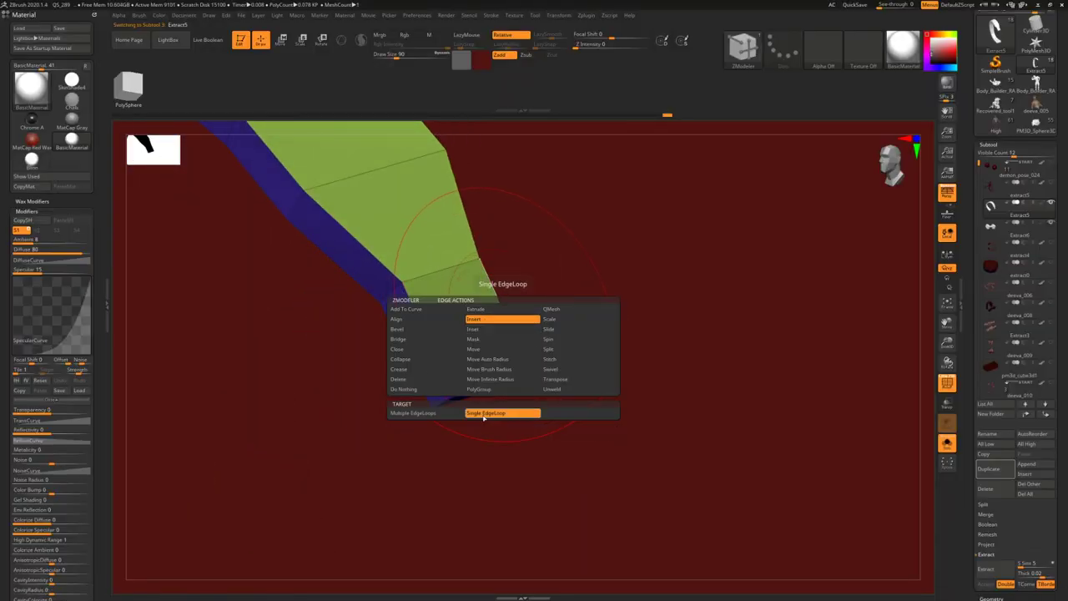
{"action": "left_click", "coordinate": [485, 413]}
{"action": "left_click", "coordinate": [503, 316]}
{"action": "left_click_drag", "start_coordinate": [518, 322], "coordinate": [561, 334]}
- Mask around the new edge loop and bulge the band's end section outward with Transpose Move
{"action": "left_click_drag", "start_coordinate": [545, 258], "coordinate": [593, 269], "text": "ctrl"}
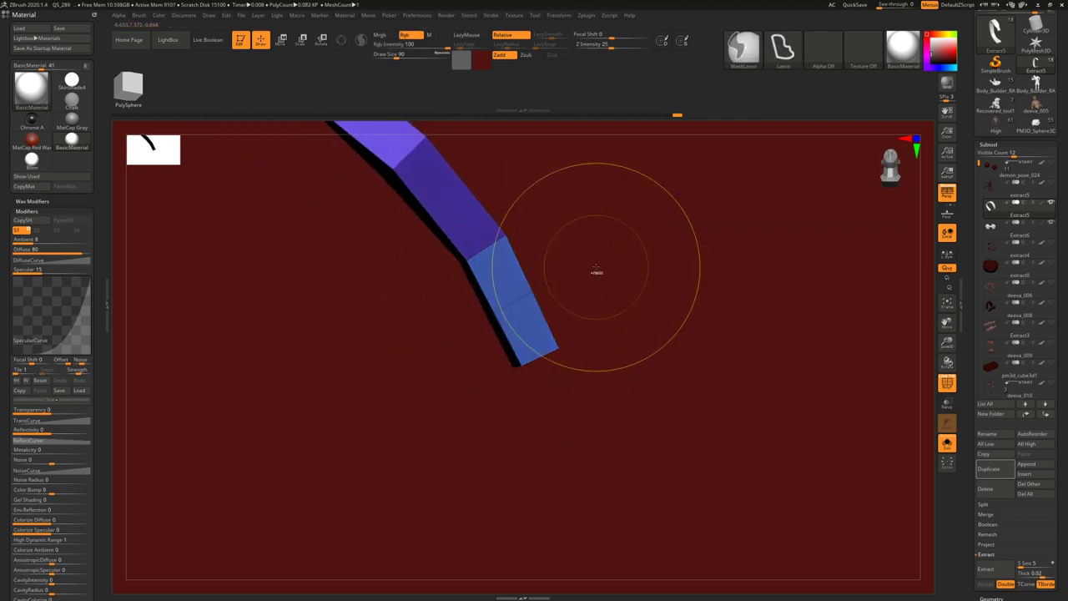
{"action": "left_click", "coordinate": [593, 269], "text": "ctrl"}
{"action": "key", "text": "w"}
{"action": "left_click", "coordinate": [504, 235]}
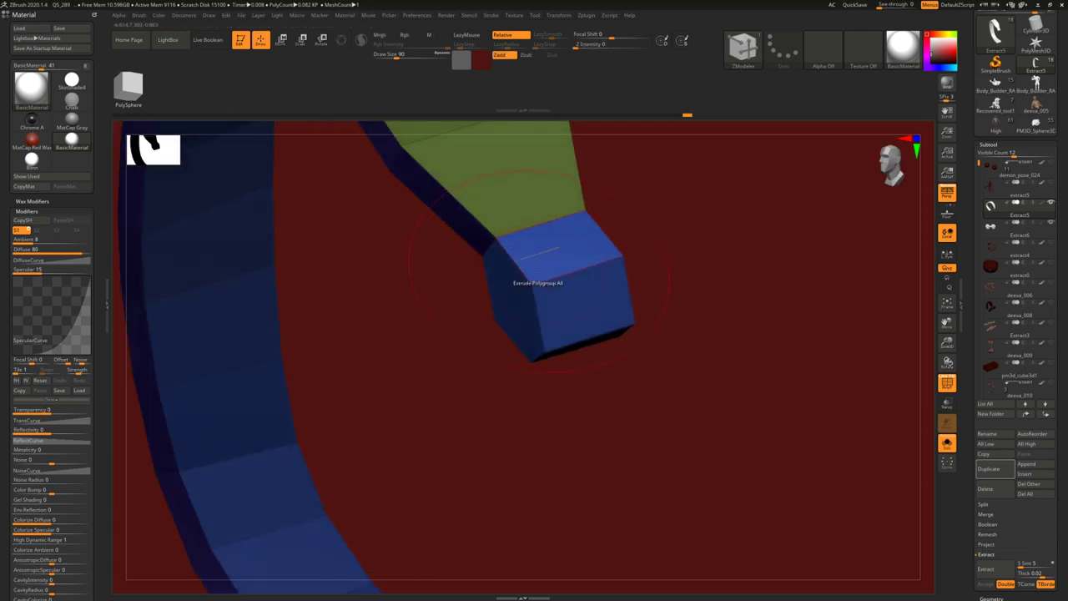
{"action": "right_click_drag", "start_coordinate": [468, 350], "coordinate": [515, 274]}
{"action": "key", "text": "shift+s"}
{"action": "mouse_move", "coordinate": [560, 321]}
{"action": "right_mouse_down"}
{"action": "mouse_move", "coordinate": [534, 242]}
{"action": "mouse_move", "coordinate": [512, 269]}
{"action": "mouse_move", "coordinate": [503, 320]}
{"action": "mouse_move", "coordinate": [625, 267]}
{"action": "mouse_move", "coordinate": [495, 269]}
{"action": "mouse_move", "coordinate": [501, 288]}
{"action": "mouse_move", "coordinate": [484, 294]}
{"action": "mouse_move", "coordinate": [531, 313]}
{"action": "right_mouse_up"}
{"action": "key", "text": "shift+s"}
{"action": "key", "text": "w"}
{"action": "left_click_drag", "start_coordinate": [484, 316], "coordinate": [488, 299]}
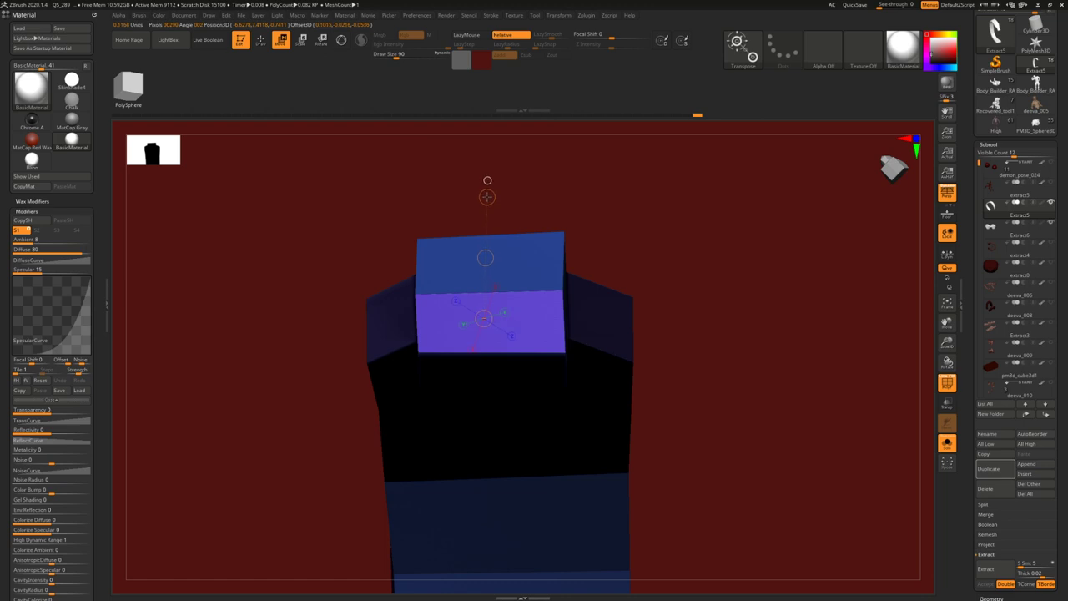
{"action": "key", "text": "q"}
- Adjust the corner of the band's bulged end with the Move brush
{"action": "right_click_drag", "start_coordinate": [478, 243], "coordinate": [498, 283]}
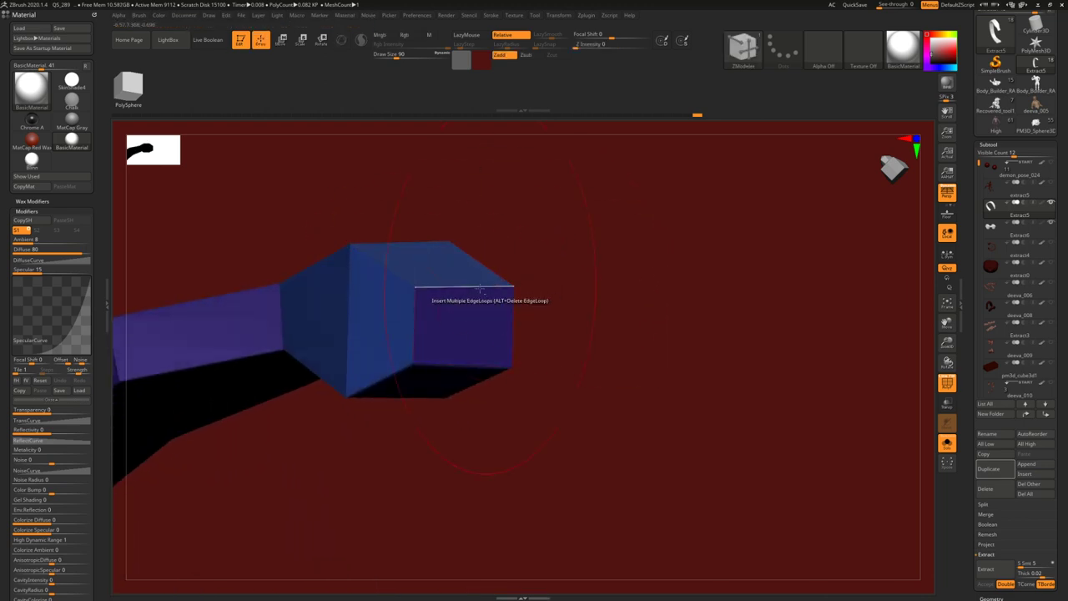
{"action": "key", "text": "b"}
{"action": "key", "text": "m"}
{"action": "key", "text": "v"}
{"action": "key", "text": "space"}
{"action": "left_click_drag", "start_coordinate": [472, 292], "coordinate": [433, 275]}
{"action": "key", "text": "space"}
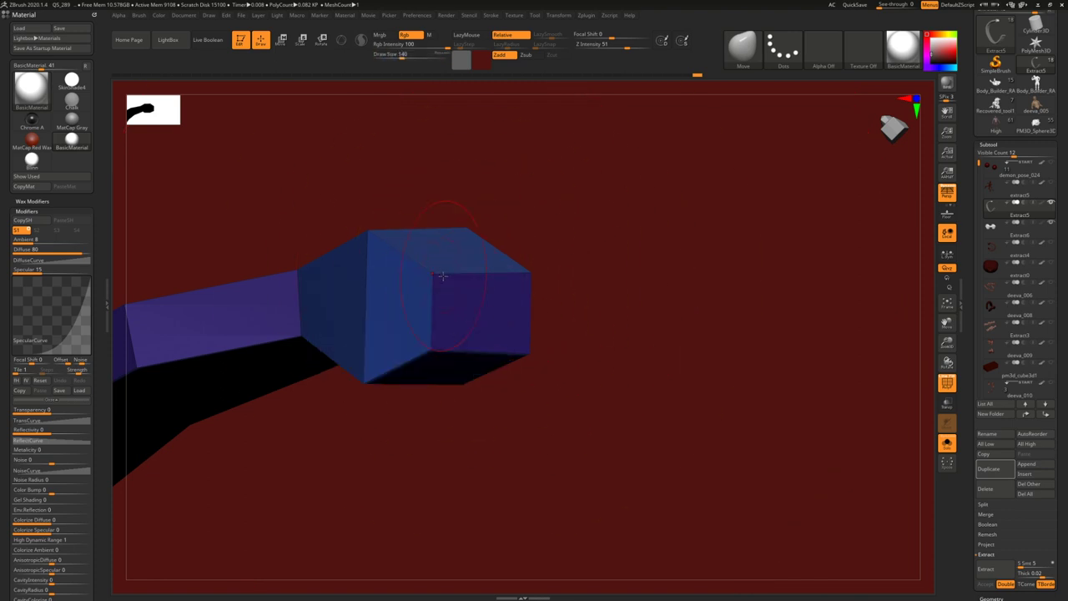
- Check the old handcuff photo and push the outer corner of the band's hexagonal end outward with Transpose Move
{"action": "right_click_drag", "start_coordinate": [447, 332], "coordinate": [501, 277]}
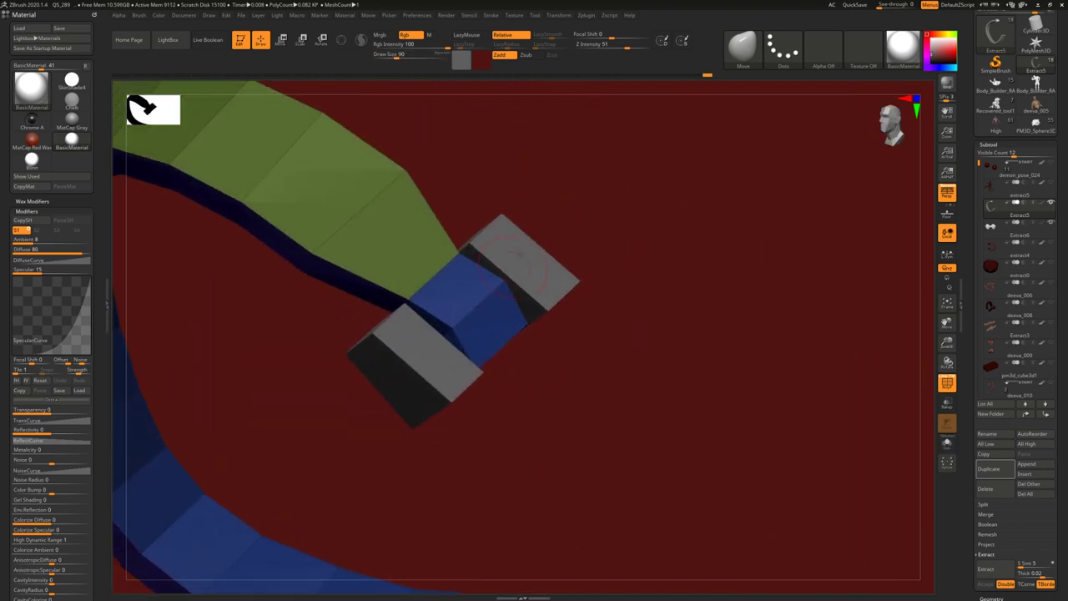
{"action": "right_click_drag", "start_coordinate": [545, 190], "coordinate": [558, 188]}
{"action": "key", "text": "alt+Tab"}
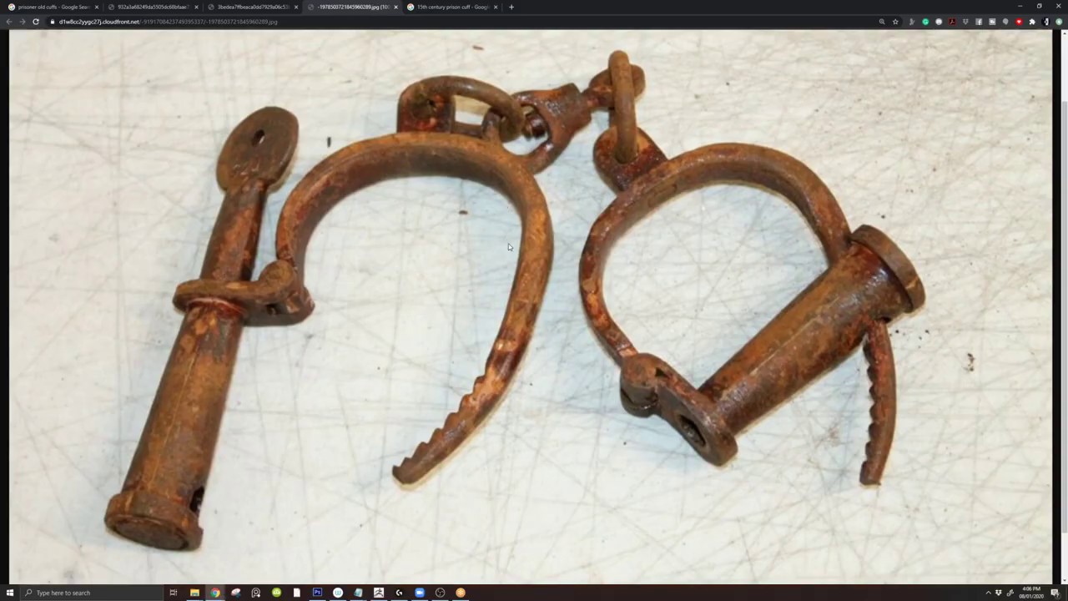
{"action": "key", "text": "alt+Tab"}
{"action": "right_click_drag", "start_coordinate": [544, 370], "coordinate": [448, 302]}
{"action": "key", "text": "b"}
{"action": "key", "text": "m"}
{"action": "key", "text": "v"}
{"action": "key", "text": "n"}
{"action": "key", "text": "b"}
{"action": "mouse_move", "coordinate": [447, 247]}
{"action": "right_mouse_down"}
{"action": "mouse_move", "coordinate": [467, 255]}
{"action": "mouse_move", "coordinate": [421, 317]}
{"action": "right_mouse_up"}
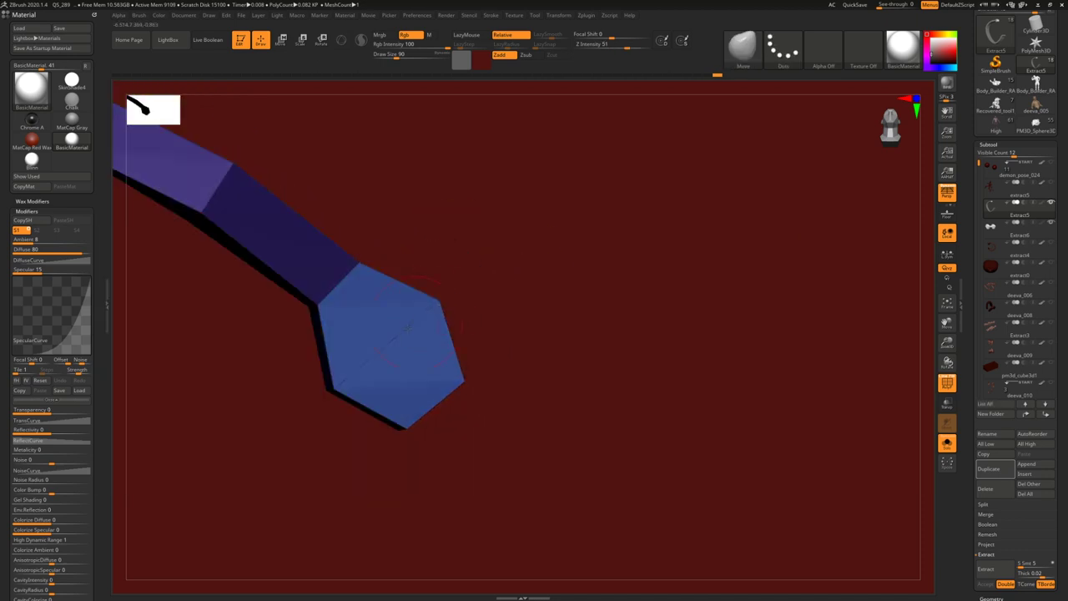
{"action": "key", "text": "w"}
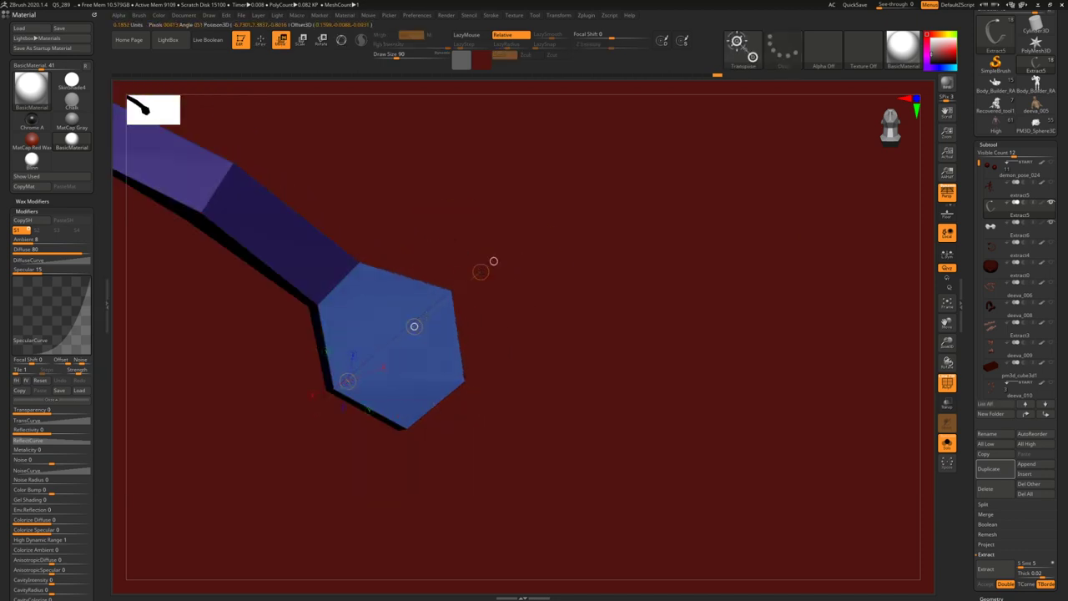
{"action": "key", "text": "q"}
- Bevel the edge running across the middle of the band's hexagonal end with ZModeler's Bevel edge action
{"action": "right_click_drag", "start_coordinate": [529, 328], "coordinate": [417, 329]}
{"action": "key", "text": "b"}
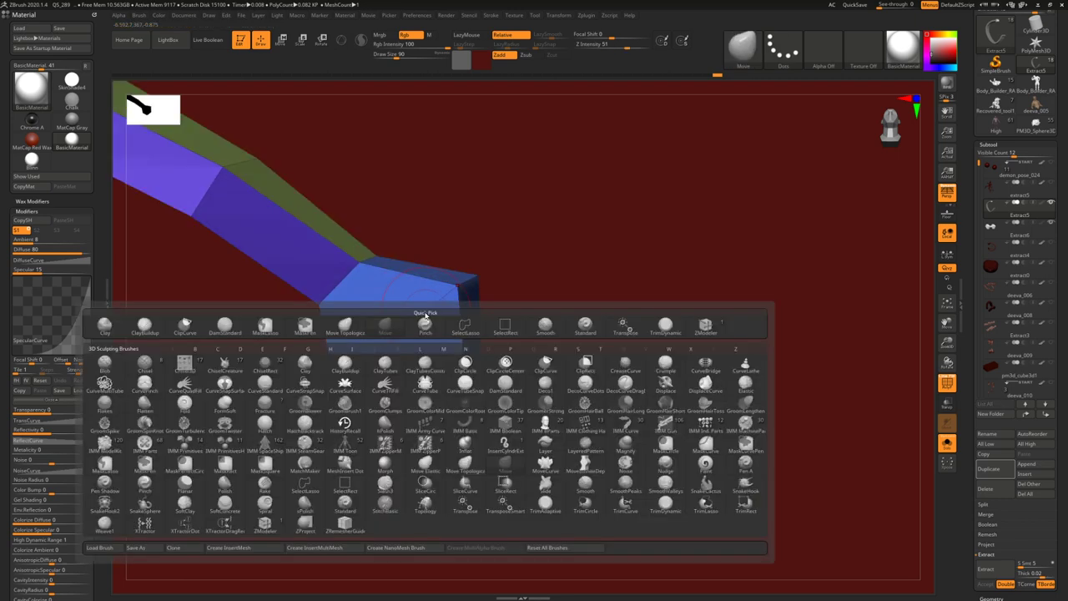
{"action": "key", "text": "z"}
{"action": "key", "text": "m"}
{"action": "key", "text": "space"}
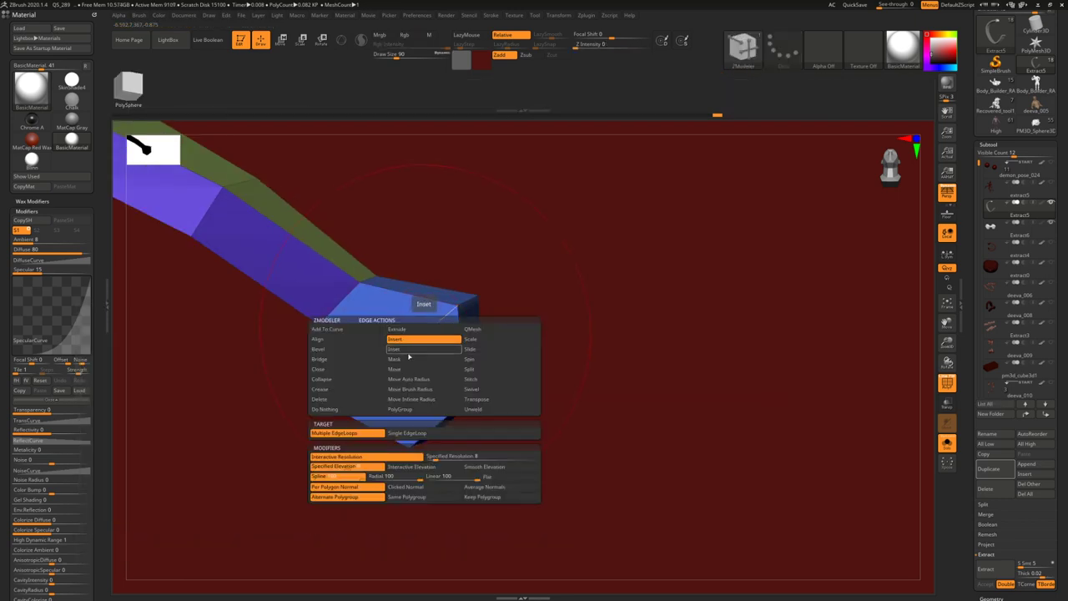
{"action": "left_click", "coordinate": [319, 349]}
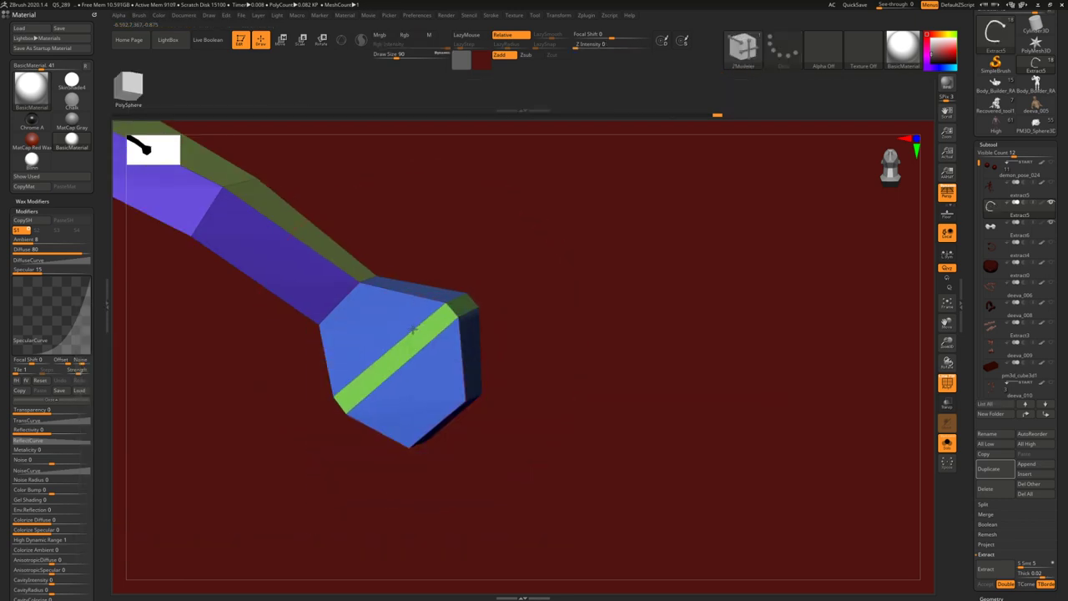
{"action": "right_click_drag", "start_coordinate": [389, 279], "coordinate": [439, 312]}
- Insert an edge loop across the middle of the bevelled section with ZModeler's Insert Multiple EdgeLoops
{"action": "key", "text": "space"}
{"action": "left_click", "coordinate": [450, 319]}
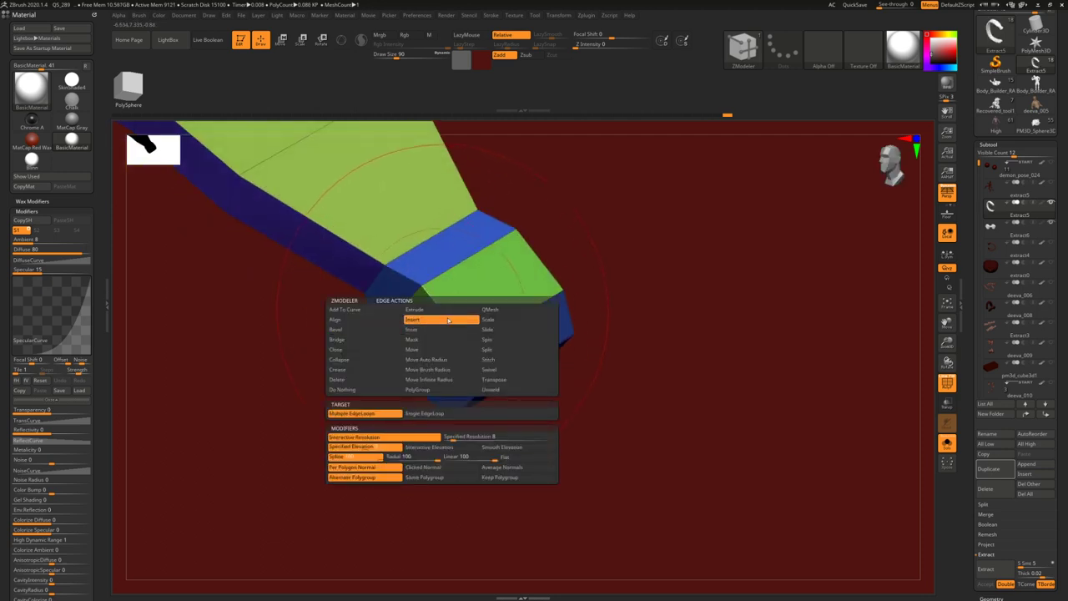
{"action": "left_click", "coordinate": [442, 311], "text": "alt"}
{"action": "right_click_drag", "start_coordinate": [519, 299], "coordinate": [492, 255]}
{"action": "left_click_drag", "start_coordinate": [492, 254], "coordinate": [446, 252]}
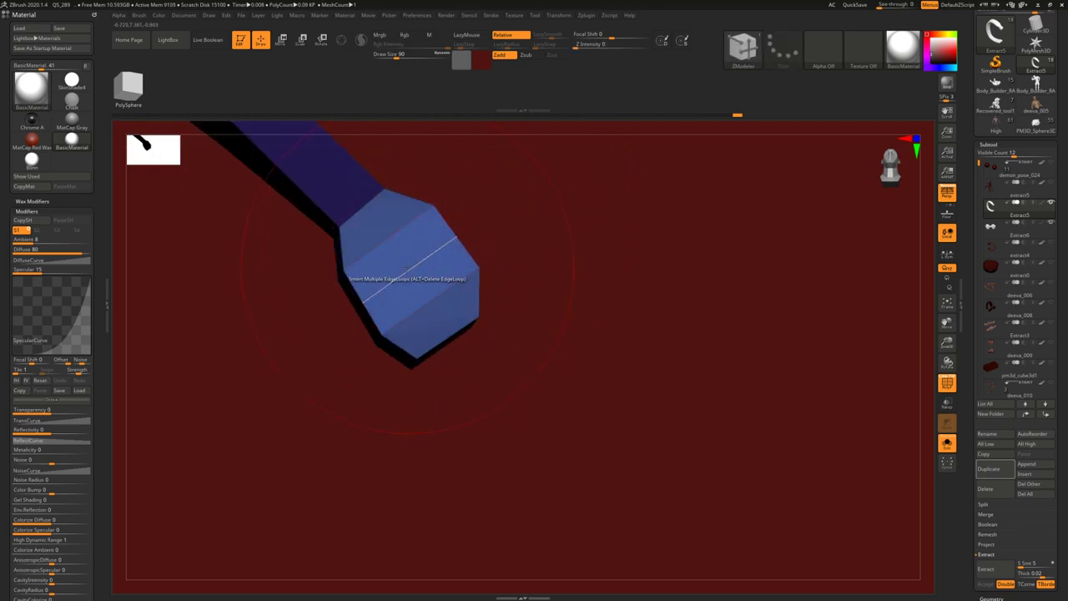
- Round the upper part of the band's end by masking around its edge loops and spreading them with Transpose Move
{"action": "key", "text": "ctrl"}
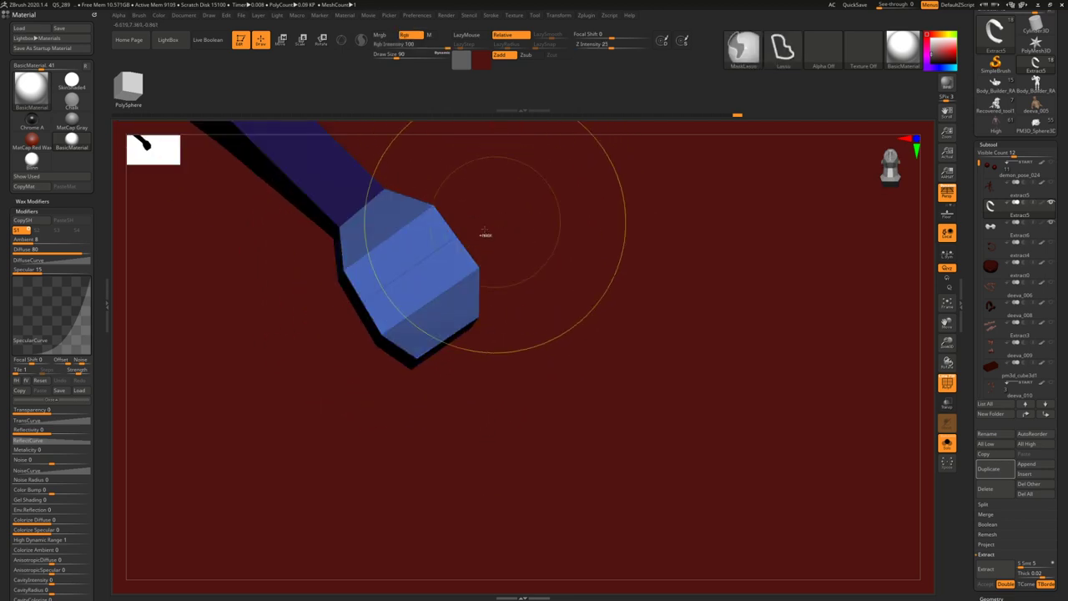
{"action": "key", "text": "w"}
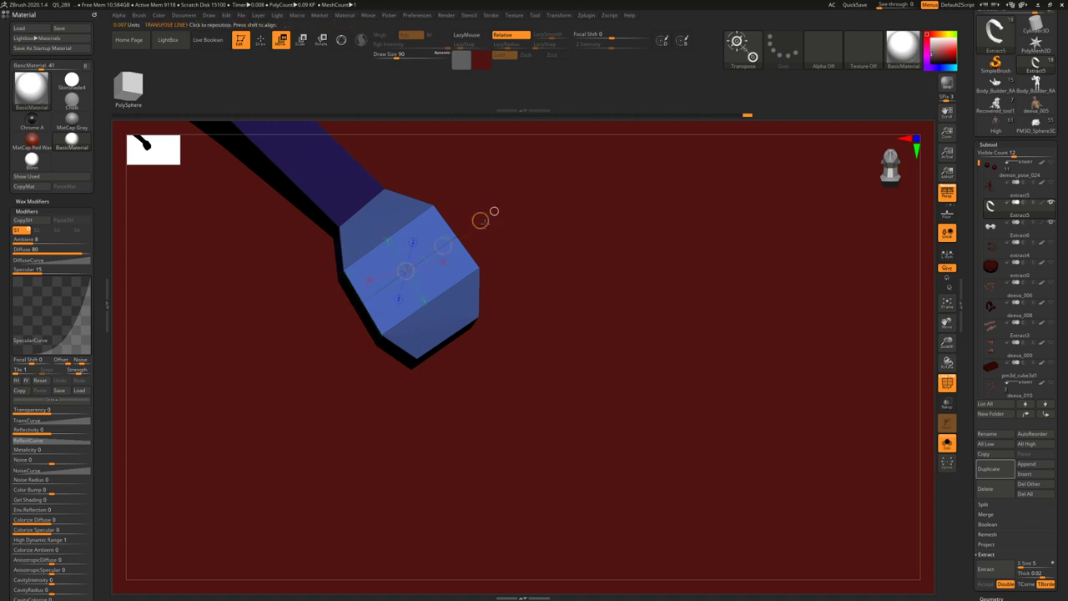
{"action": "key", "text": "q"}
{"action": "mouse_move", "coordinate": [493, 210]}
{"action": "left_mouse_down"}
{"action": "mouse_move", "coordinate": [470, 243]}
{"action": "mouse_move", "coordinate": [434, 251]}
{"action": "mouse_move", "coordinate": [322, 329]}
{"action": "mouse_move", "coordinate": [444, 238]}
{"action": "left_mouse_up"}
{"action": "left_click", "coordinate": [486, 226], "text": "ctrl"}
{"action": "key", "text": "w"}
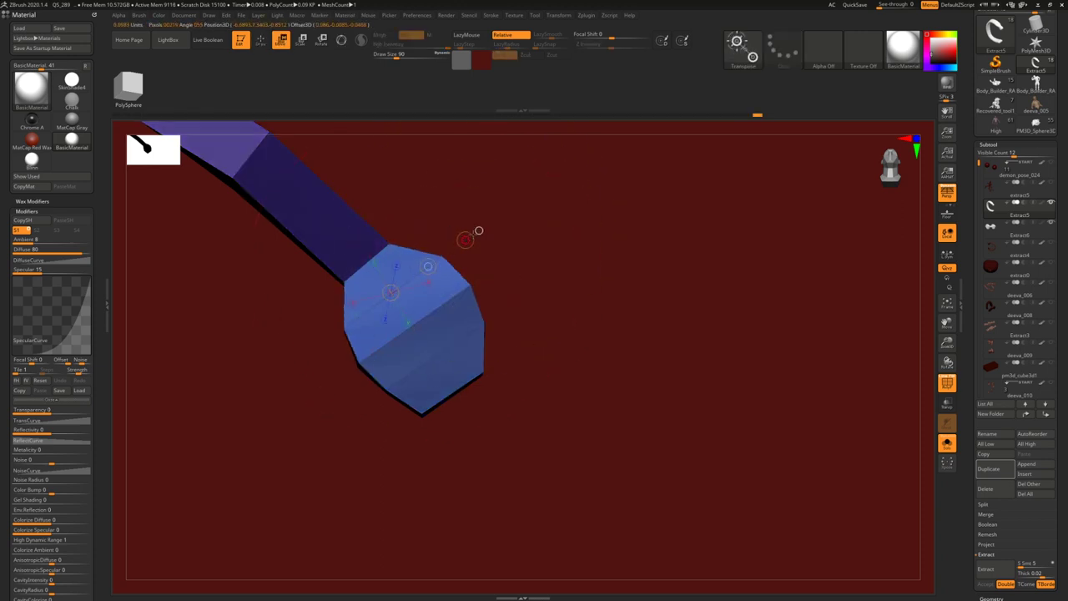
- Mask the rest of the band's end and pull its pointed lower tip inward with Transpose Move to round it
{"action": "left_click_drag", "start_coordinate": [494, 326], "coordinate": [463, 271], "text": "alt"}
{"action": "mouse_move", "coordinate": [493, 309]}
{"action": "left_mouse_down", "text": "ctrl"}
{"action": "mouse_move", "coordinate": [506, 326]}
{"action": "mouse_move", "coordinate": [363, 387]}
{"action": "mouse_move", "coordinate": [372, 377]}
{"action": "left_mouse_up", "text": "ctrl"}
{"action": "left_click", "coordinate": [454, 323], "text": "ctrl"}
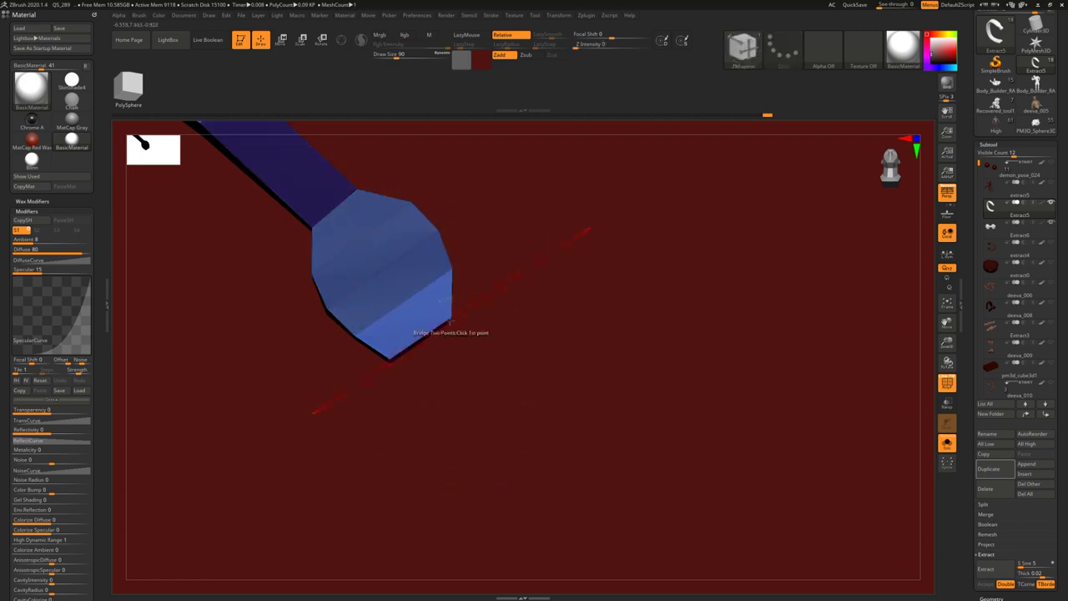
{"action": "key", "text": "w"}
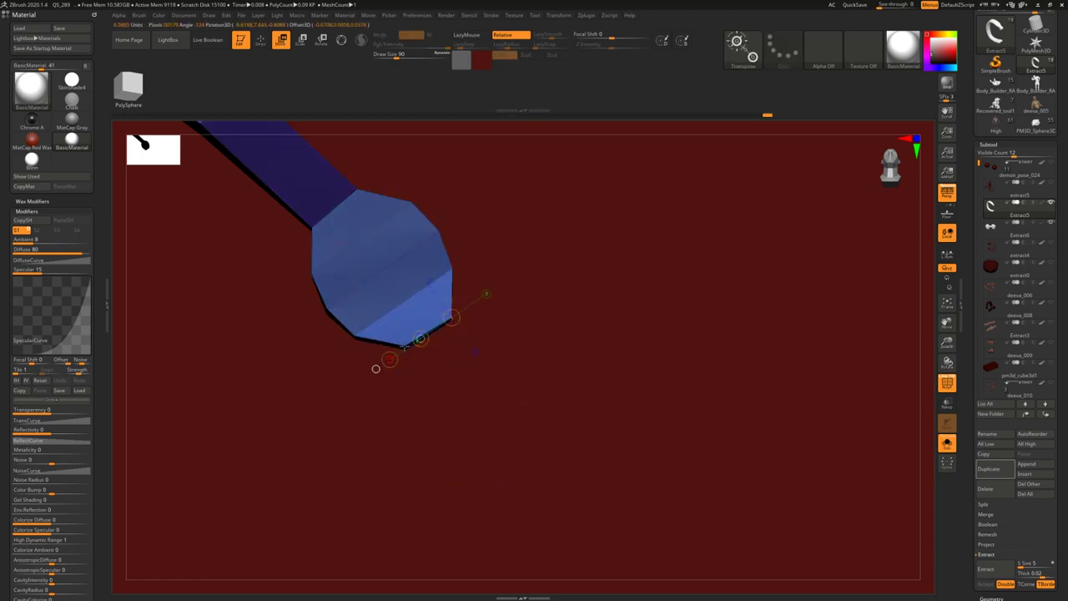
{"action": "key", "text": "q"}
{"action": "left_click_drag", "start_coordinate": [500, 209], "coordinate": [493, 237], "text": "alt"}
{"action": "mouse_move", "coordinate": [492, 237]}
{"action": "left_mouse_down", "text": "ctrl"}
{"action": "mouse_move", "coordinate": [472, 305]}
{"action": "mouse_move", "coordinate": [459, 213]}
{"action": "mouse_move", "coordinate": [411, 282]}
{"action": "mouse_move", "coordinate": [455, 333]}
{"action": "left_mouse_up", "text": "ctrl"}
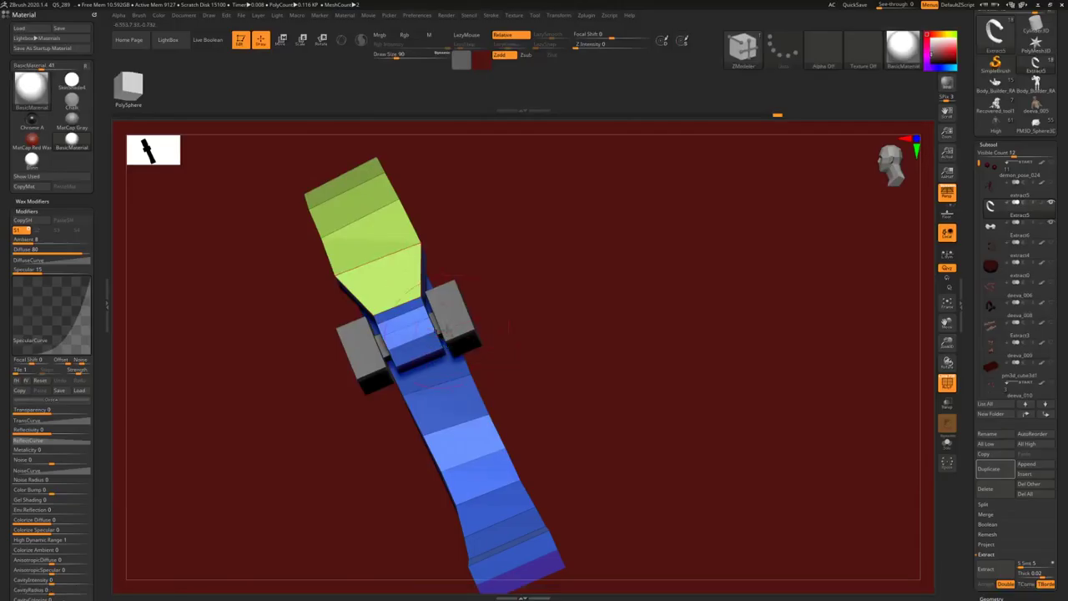
- Switch to the end block, isolate it and mask it for adjusting the inner sides of its two outer sections
{"action": "mouse_move", "coordinate": [443, 329]}
{"action": "right_mouse_down", "text": "ctrl"}
{"action": "mouse_move", "coordinate": [503, 320]}
{"action": "mouse_move", "coordinate": [392, 310]}
{"action": "mouse_move", "coordinate": [338, 319]}
{"action": "mouse_move", "coordinate": [341, 305]}
{"action": "mouse_move", "coordinate": [315, 298]}
{"action": "right_mouse_up", "text": "ctrl"}
{"action": "left_click", "coordinate": [503, 320], "text": "alt"}
{"action": "key", "text": "alt+s"}
{"action": "mouse_move", "coordinate": [282, 260]}
{"action": "left_mouse_down", "text": "ctrl"}
{"action": "mouse_move", "coordinate": [553, 421]}
{"action": "mouse_move", "coordinate": [461, 256]}
{"action": "left_mouse_up", "text": "ctrl"}
{"action": "left_click", "coordinate": [450, 173], "text": "ctrl"}
{"action": "key", "text": "w"}
{"action": "key", "text": "q"}
{"action": "left_click", "coordinate": [556, 235], "text": "ctrl"}
{"action": "key", "text": "ctrl+z"}
- Thicken the end block's two outer sections inward with Transpose Move so they close in on the band
{"action": "right_click_drag", "start_coordinate": [484, 170], "coordinate": [415, 297]}
{"action": "key", "text": "w"}
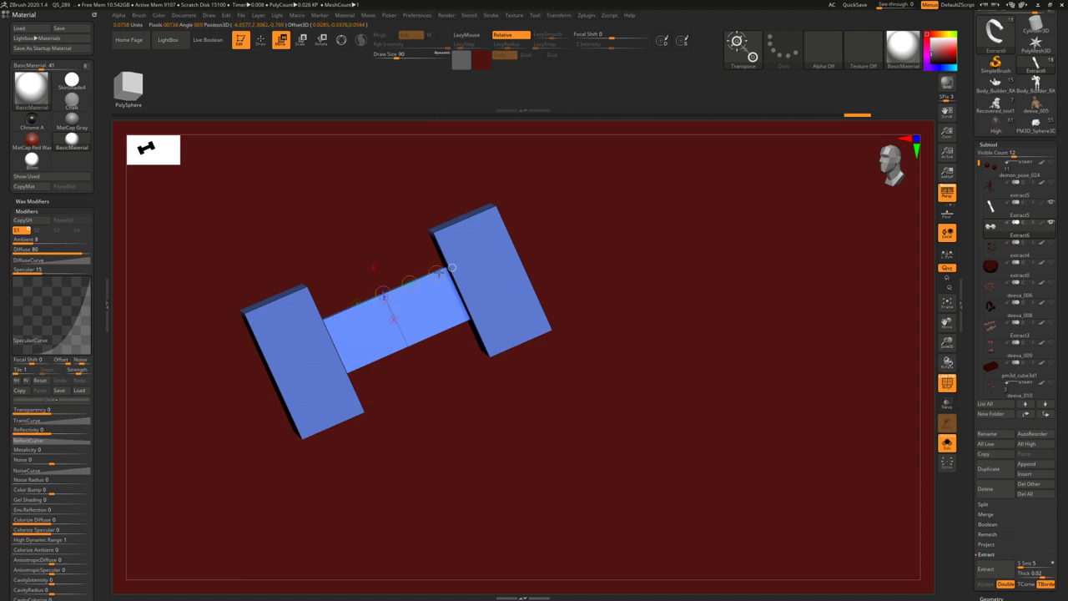
{"action": "left_click_drag", "start_coordinate": [446, 267], "coordinate": [436, 271]}
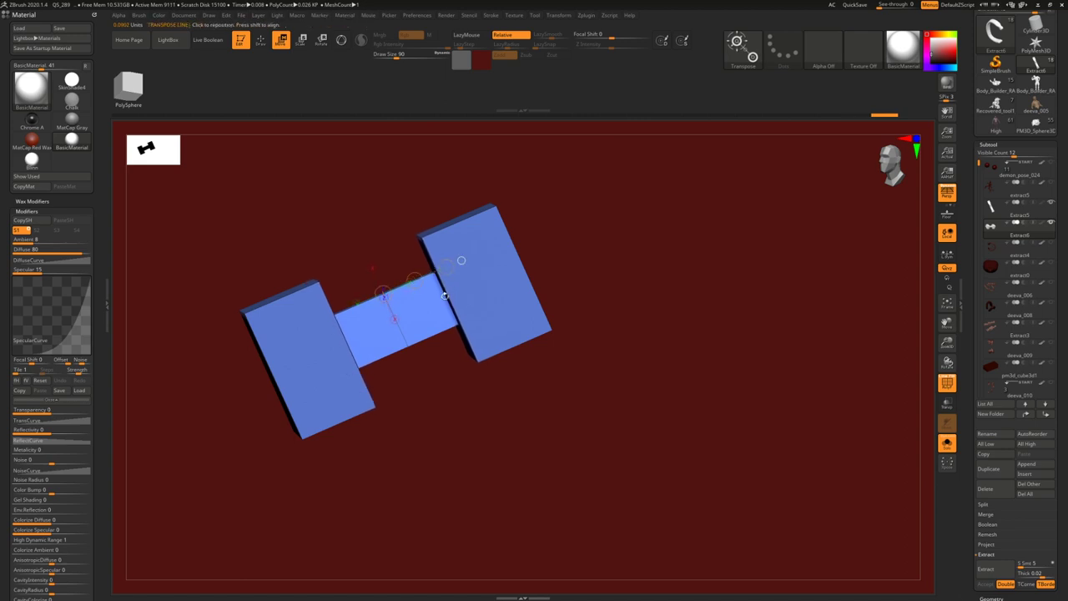
{"action": "key", "text": "q"}
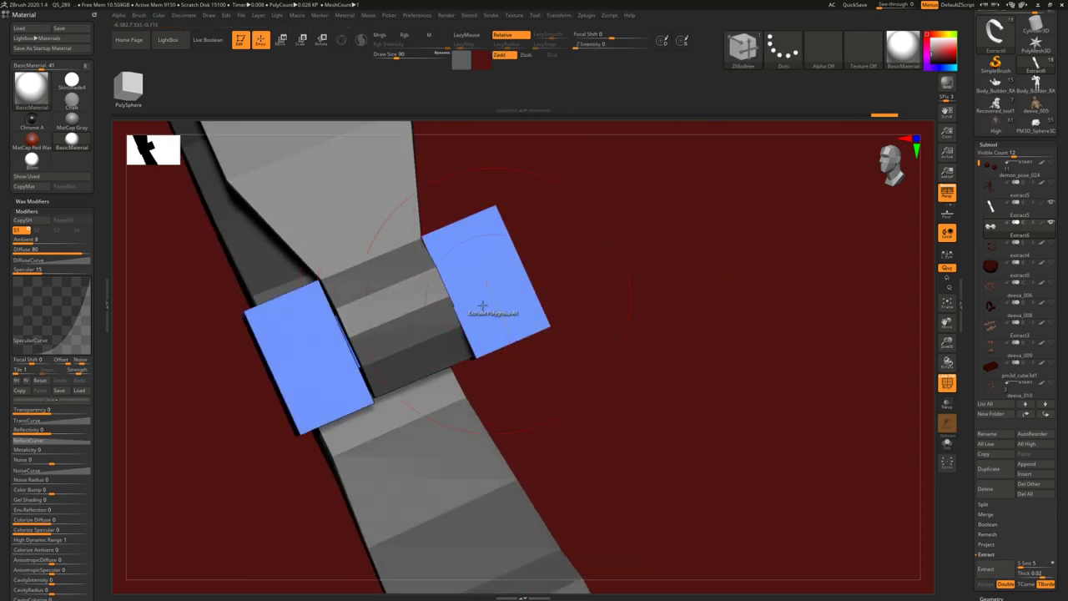
{"action": "key", "text": "w"}
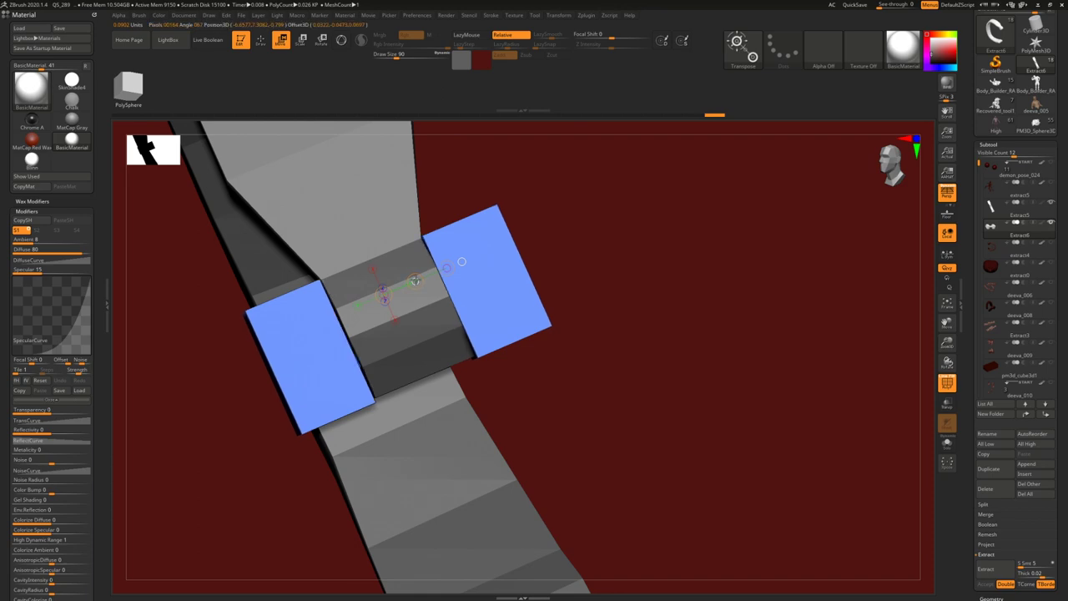
{"action": "key", "text": "q"}
- Check the handcuff photo again and insert an edge loop across the end block's outer sections with ZModeler
{"action": "right_click_drag", "start_coordinate": [493, 332], "coordinate": [487, 270]}
{"action": "key", "text": "alt+Tab"}
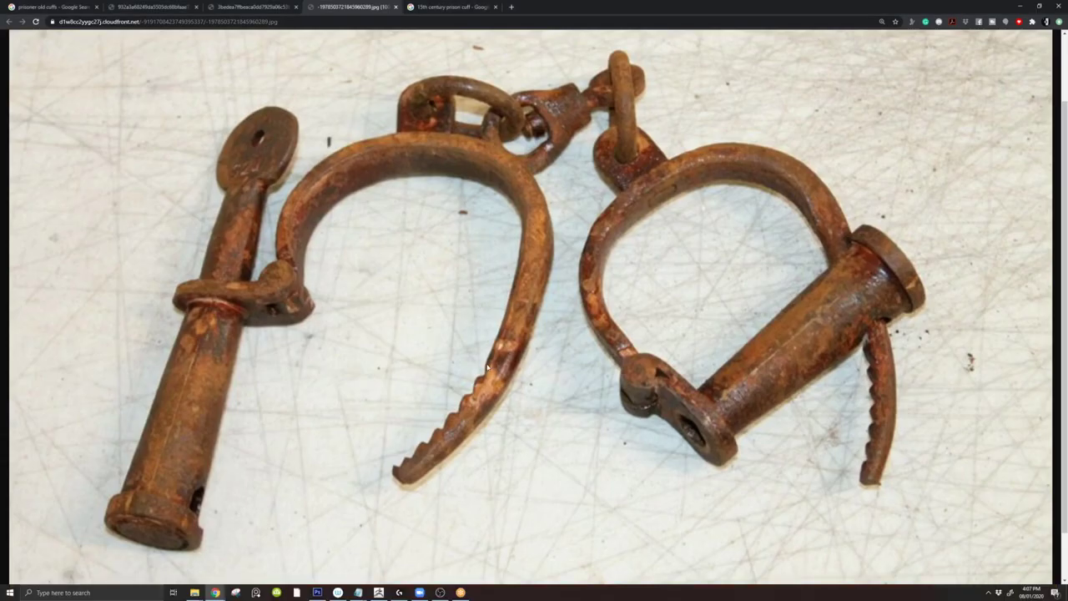
{"action": "key", "text": "alt+Tab"}
{"action": "key", "text": "alt+Tab"}
{"action": "key", "text": "alt+Tab"}
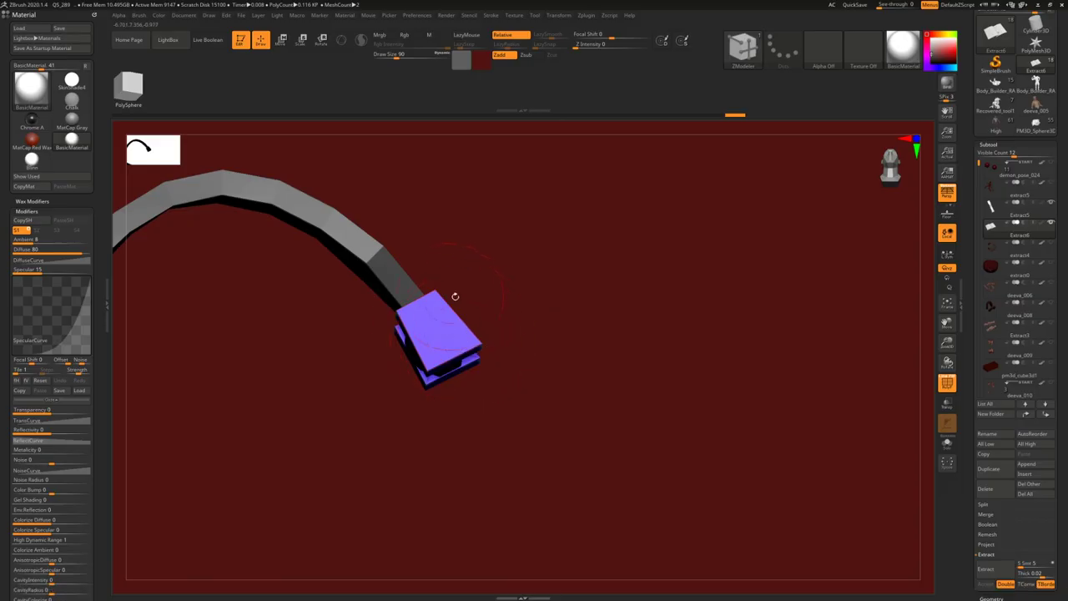
{"action": "left_click_drag", "start_coordinate": [437, 399], "coordinate": [448, 255]}
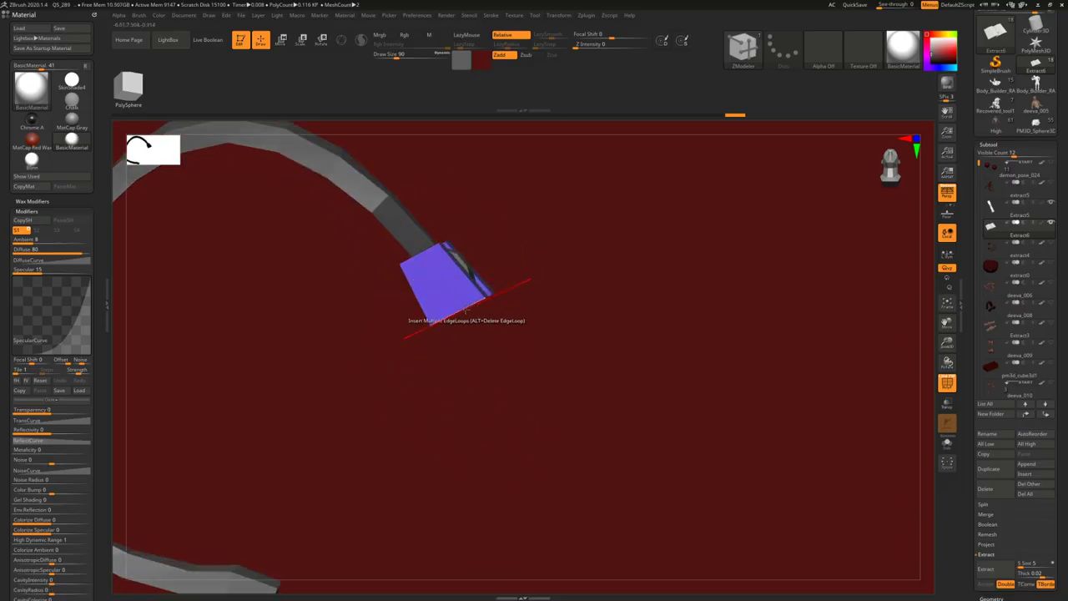
{"action": "left_click_drag", "start_coordinate": [437, 331], "coordinate": [465, 308]}
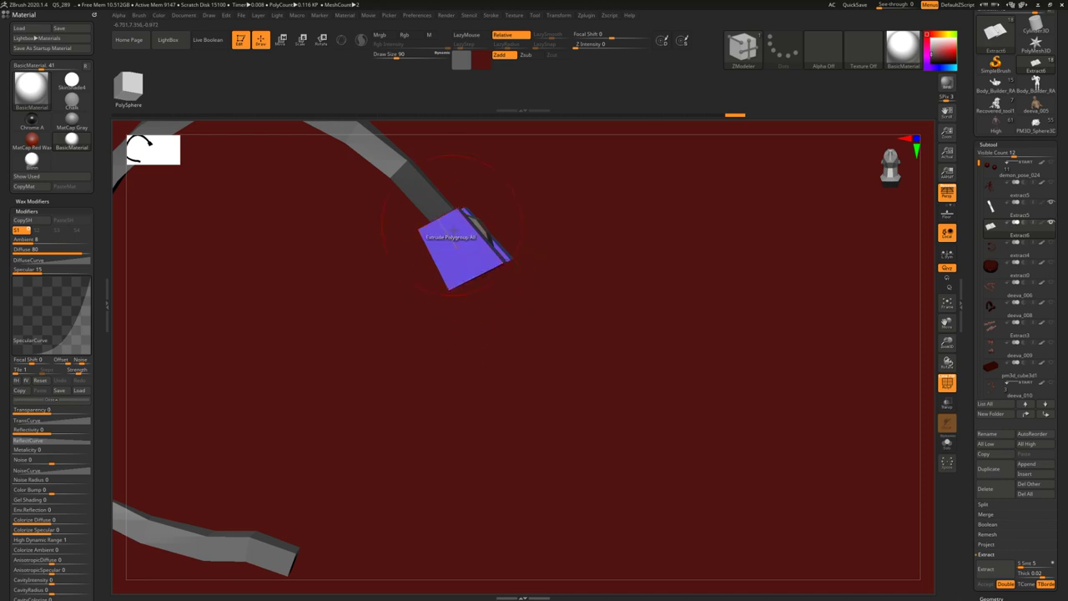
{"action": "right_click_drag", "start_coordinate": [472, 250], "coordinate": [463, 221]}
{"action": "key", "text": "space"}
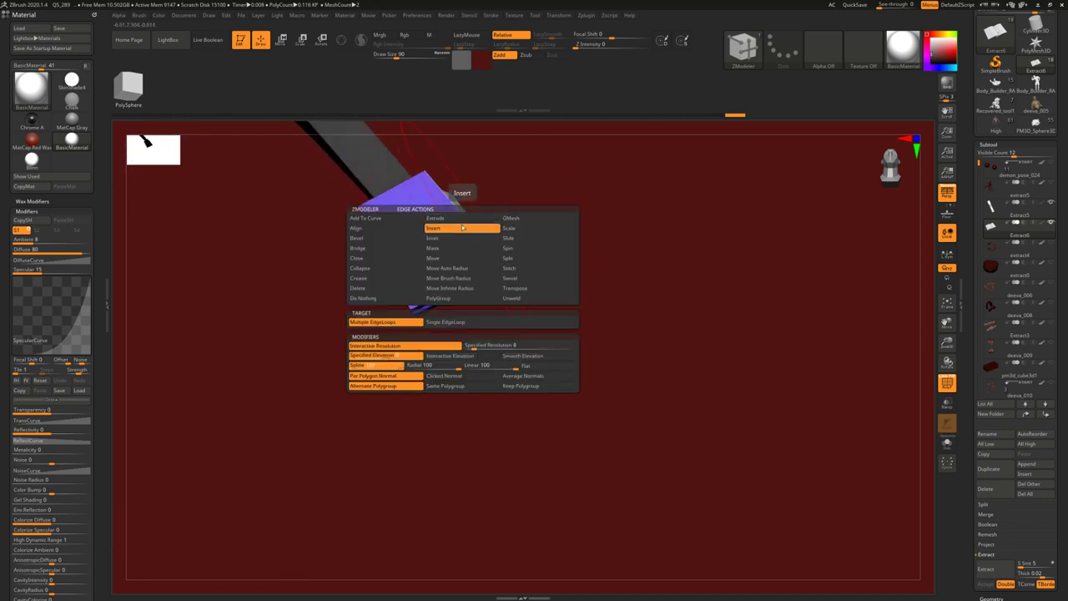
{"action": "mouse_move", "coordinate": [458, 211]}
{"action": "left_mouse_down"}
{"action": "mouse_move", "coordinate": [465, 227]}
{"action": "mouse_move", "coordinate": [441, 282]}
{"action": "mouse_move", "coordinate": [489, 310]}
{"action": "mouse_move", "coordinate": [469, 281]}
{"action": "mouse_move", "coordinate": [331, 356]}
{"action": "mouse_move", "coordinate": [523, 285]}
{"action": "mouse_move", "coordinate": [543, 289]}
{"action": "left_mouse_up"}
- Push one side of the end block's new edge loop outward with Transpose Move, then clear the mask
{"action": "key", "text": "w"}
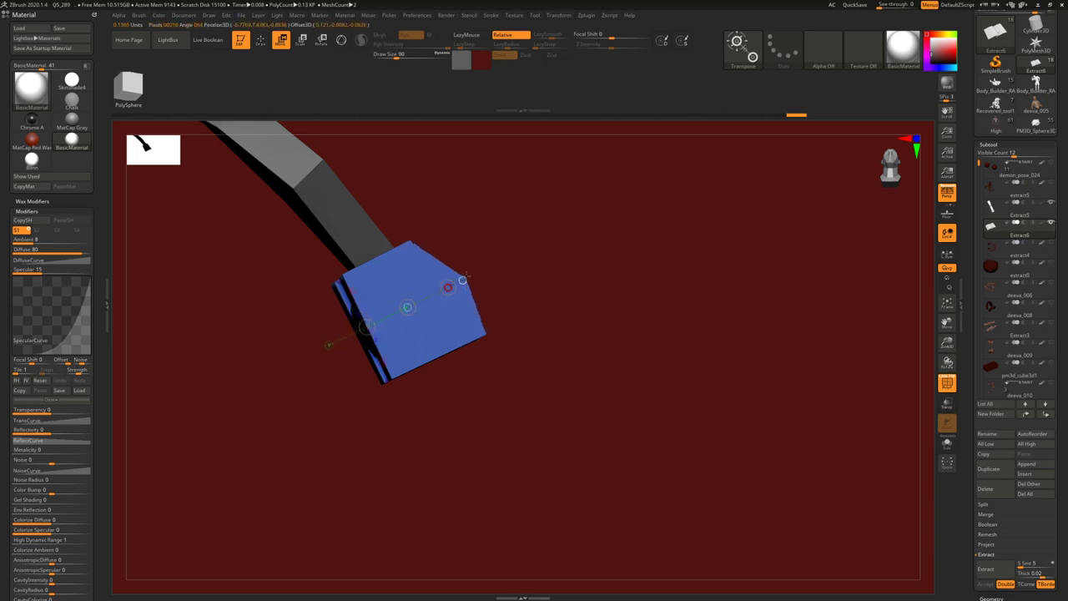
{"action": "left_click", "coordinate": [458, 353], "text": "ctrl"}
{"action": "left_click_drag", "start_coordinate": [458, 353], "coordinate": [467, 340], "text": "alt"}
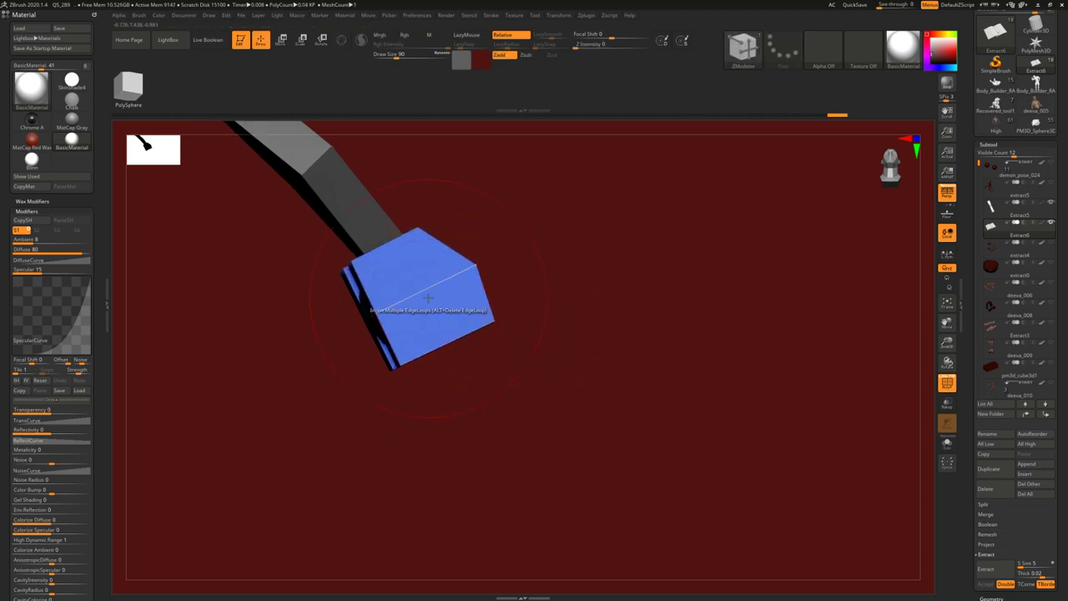
- Insert a second edge loop crossing the first on the end block's outer sections
{"action": "left_click_drag", "start_coordinate": [461, 383], "coordinate": [444, 161], "text": "alt"}
{"action": "mouse_move", "coordinate": [452, 283]}
{"action": "right_mouse_down"}
{"action": "mouse_move", "coordinate": [434, 250]}
{"action": "mouse_move", "coordinate": [462, 267]}
{"action": "mouse_move", "coordinate": [434, 222]}
{"action": "mouse_move", "coordinate": [429, 259]}
{"action": "right_mouse_up"}
{"action": "mouse_move", "coordinate": [469, 307]}
{"action": "right_mouse_down"}
{"action": "mouse_move", "coordinate": [477, 303]}
{"action": "mouse_move", "coordinate": [459, 293]}
{"action": "mouse_move", "coordinate": [465, 309]}
{"action": "mouse_move", "coordinate": [426, 288]}
{"action": "right_mouse_up"}
- Choose the SelectLasso brush and hide the end block's outer section that covers the band's rounded end
{"action": "mouse_move", "coordinate": [409, 268]}
{"action": "left_mouse_down", "text": "ctrl+shift"}
{"action": "mouse_move", "coordinate": [411, 310]}
{"action": "mouse_move", "coordinate": [498, 313]}
{"action": "left_mouse_up", "text": "ctrl+shift"}
{"action": "key", "text": "ctrl"}
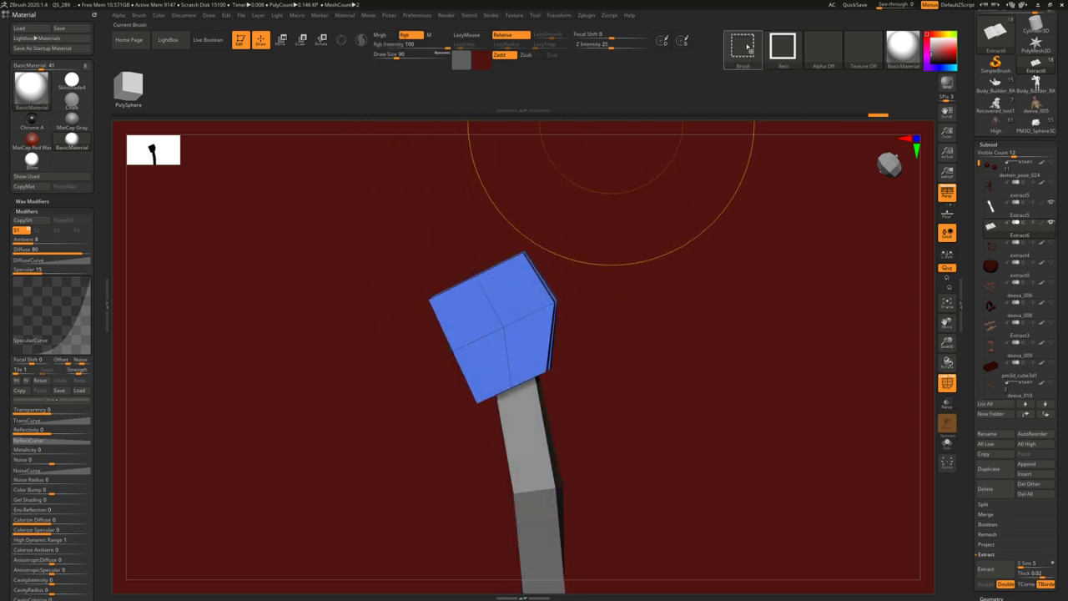
{"action": "left_click", "coordinate": [747, 46]}
{"action": "left_click", "coordinate": [444, 105], "text": "ctrl+shift"}
{"action": "mouse_move", "coordinate": [418, 251]}
{"action": "left_mouse_down", "text": "ctrl+shift"}
{"action": "mouse_move", "coordinate": [410, 331]}
{"action": "mouse_move", "coordinate": [500, 258]}
{"action": "left_mouse_up", "text": "ctrl+shift"}
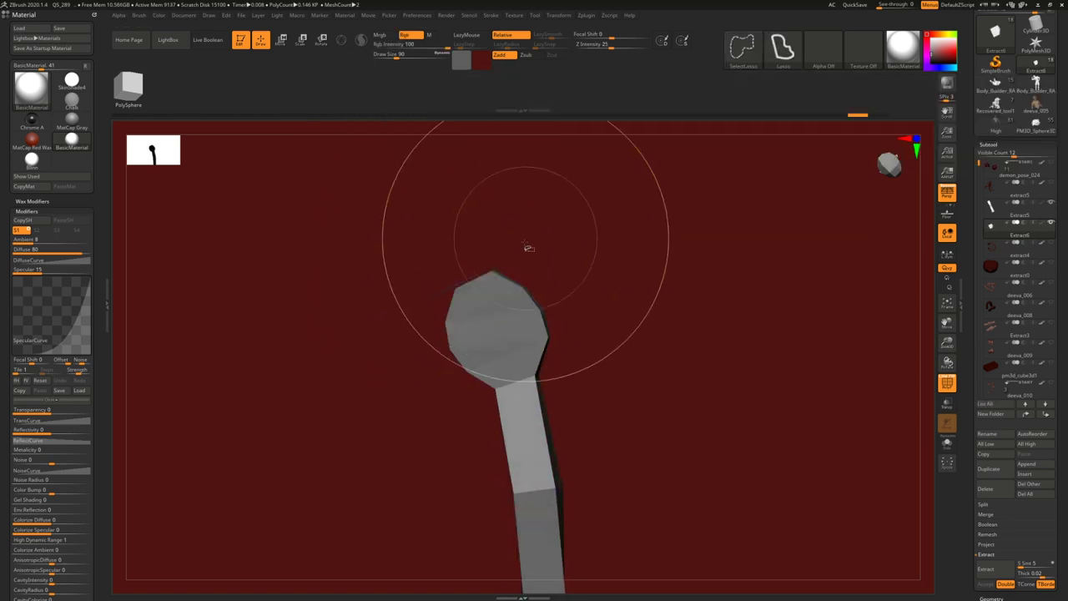
- Assign the two isolated end faces of the end block to their own polygroup, then show the whole mesh
{"action": "right_click_drag", "start_coordinate": [529, 241], "coordinate": [529, 260]}
{"action": "key", "text": "alt+s"}
{"action": "key", "text": "ctrl+w"}
{"action": "key", "text": "ctrl+w"}
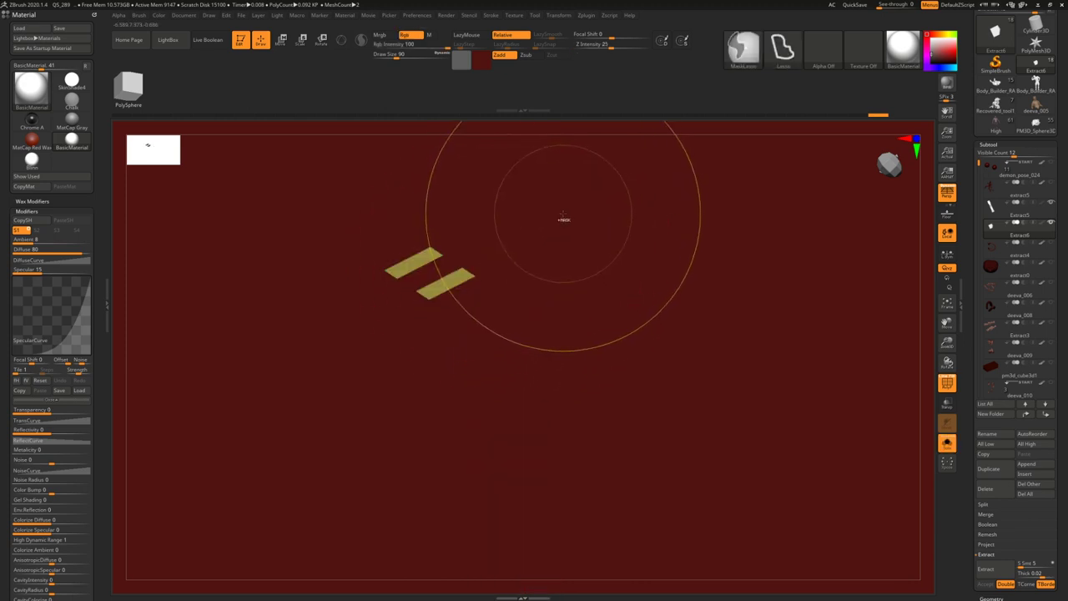
{"action": "left_click", "coordinate": [574, 207], "text": "ctrl+shift"}
{"action": "right_click_drag", "start_coordinate": [574, 207], "coordinate": [575, 229]}
- Check the handcuff photo and try to extrude the end block's regrouped faces with ZModeler Extrude Polygroup All
{"action": "mouse_move", "coordinate": [424, 282]}
{"action": "right_mouse_down"}
{"action": "mouse_move", "coordinate": [425, 262]}
{"action": "mouse_move", "coordinate": [429, 284]}
{"action": "mouse_move", "coordinate": [416, 281]}
{"action": "right_mouse_up"}
{"action": "key", "text": "alt+Tab"}
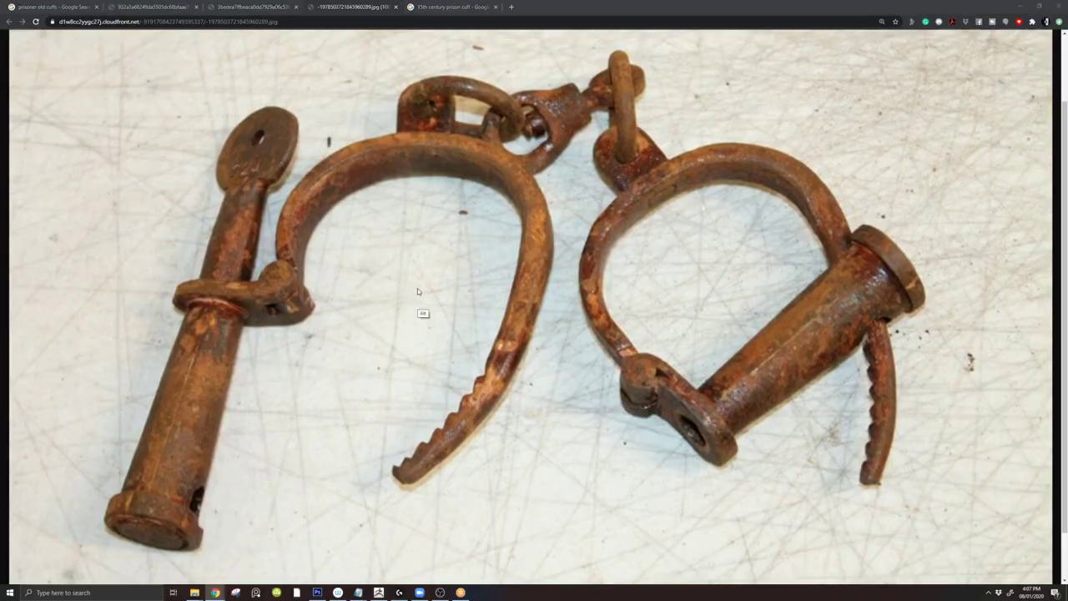
{"action": "key", "text": "alt+Tab"}
{"action": "key", "text": "space"}
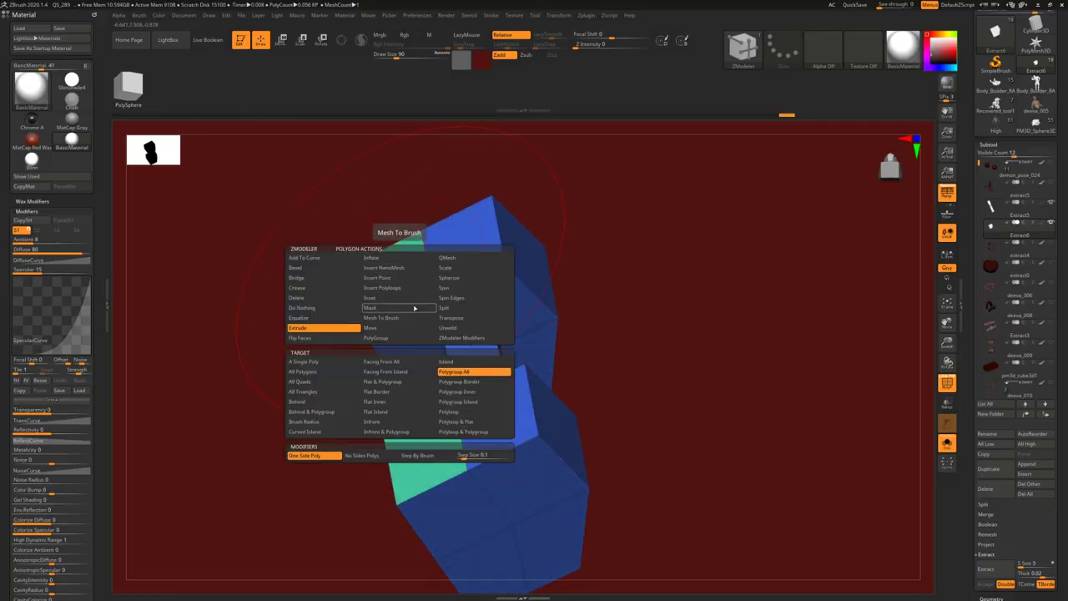
{"action": "right_click_drag", "start_coordinate": [418, 315], "coordinate": [401, 296]}
{"action": "left_click_drag", "start_coordinate": [400, 295], "coordinate": [302, 176]}
{"action": "right_click_drag", "start_coordinate": [302, 177], "coordinate": [332, 242], "text": "ctrl"}
{"action": "right_click_drag", "start_coordinate": [333, 242], "coordinate": [434, 282]}
{"action": "left_click_drag", "start_coordinate": [434, 274], "coordinate": [418, 348]}
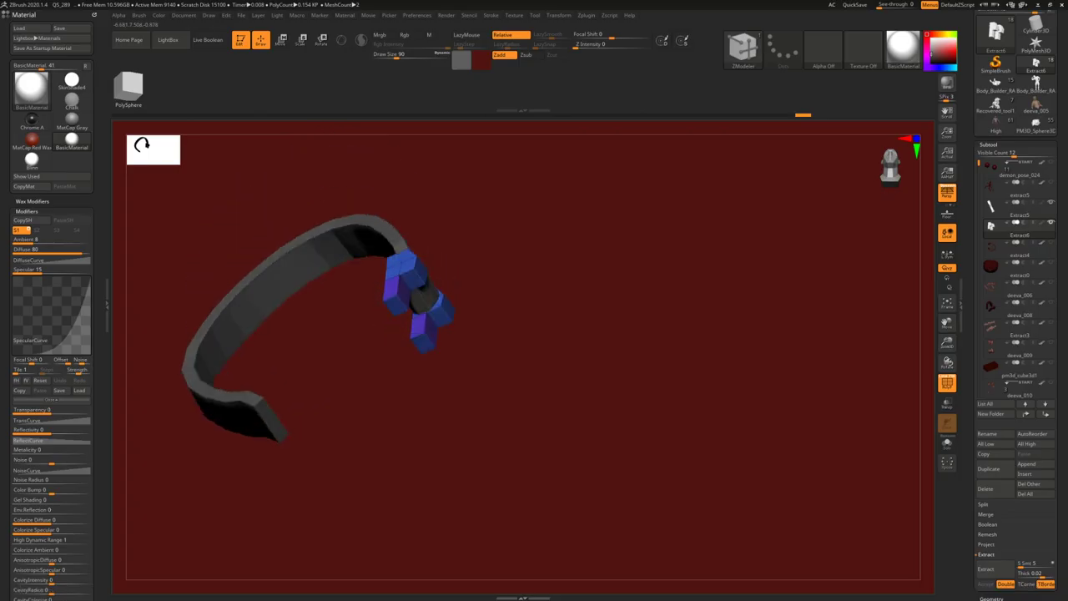
{"action": "scroll", "coordinate": [401, 295], "scroll_direction": "up", "scroll_amount": 5}
{"action": "right_click_drag", "start_coordinate": [401, 296], "coordinate": [362, 334]}
{"action": "key", "text": "ctrl+z"}
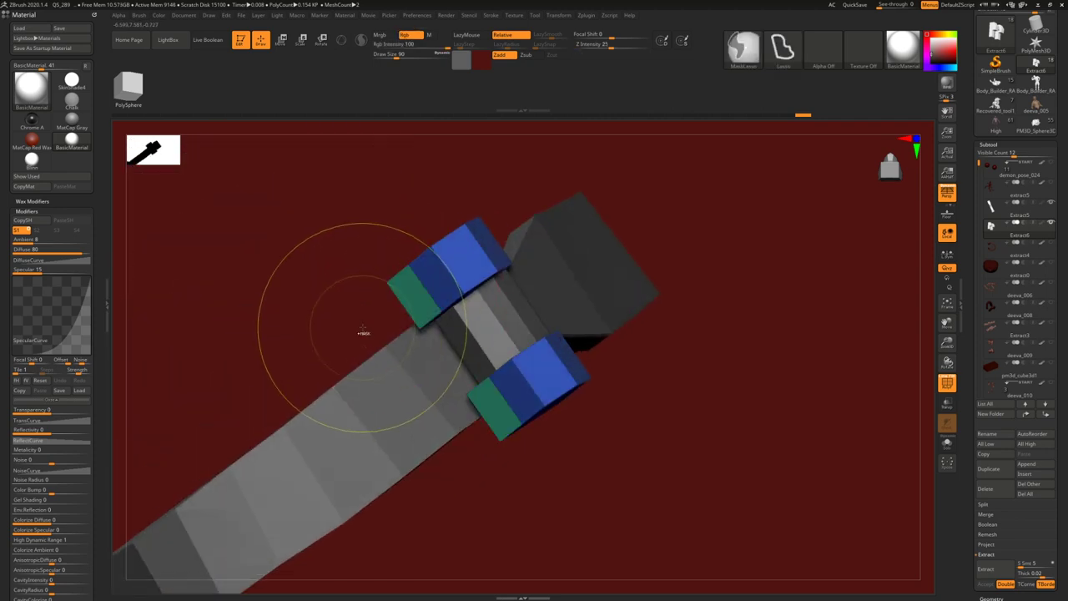
- Extrude the end block's two regrouped faces away from the band into a pair of long prongs
{"action": "left_click_drag", "start_coordinate": [406, 312], "coordinate": [254, 400]}
{"action": "key", "text": "ctrl+z"}
{"action": "key", "text": "ctrl+z"}
{"action": "key", "text": "ctrl+z"}
{"action": "key", "text": "ctrl+z"}
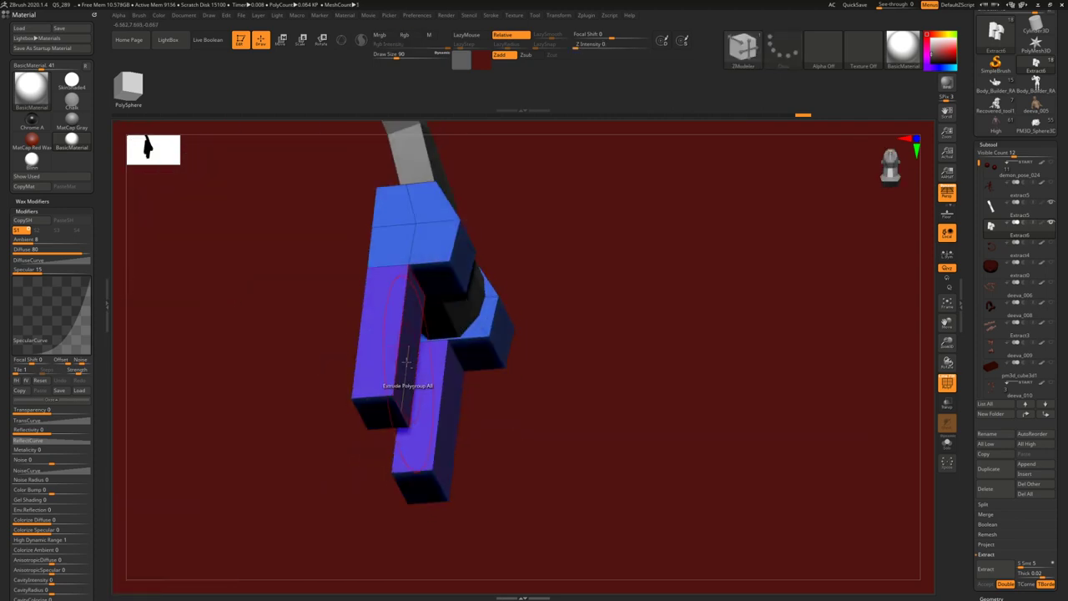
{"action": "right_click_drag", "start_coordinate": [427, 308], "coordinate": [417, 367]}
{"action": "right_click", "coordinate": [376, 362]}
- Mask part of the prongs, adjust their free ends with Transpose Move, and clear the mask
{"action": "left_click_drag", "start_coordinate": [325, 342], "coordinate": [351, 440], "text": "ctrl"}
{"action": "key", "text": "w"}
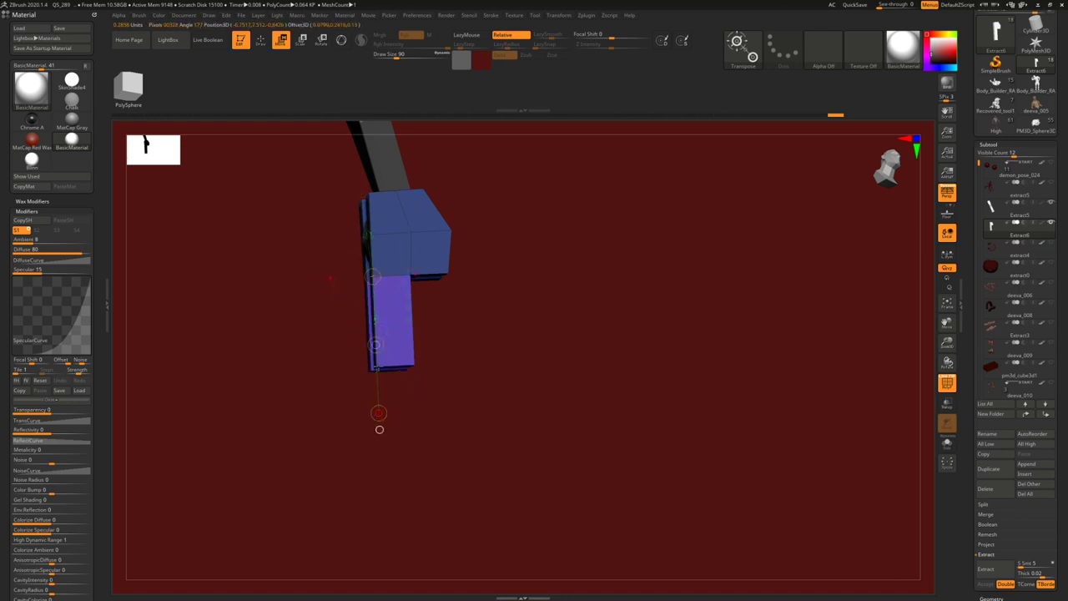
{"action": "key", "text": "q"}
{"action": "left_click_drag", "start_coordinate": [468, 367], "coordinate": [487, 351], "text": "ctrl"}
- Try to isolate the prongs' facing inner sides by hiding the surrounding polygons
{"action": "mouse_move", "coordinate": [486, 351]}
{"action": "right_mouse_down"}
{"action": "mouse_move", "coordinate": [381, 291]}
{"action": "mouse_move", "coordinate": [500, 278]}
{"action": "mouse_move", "coordinate": [451, 295]}
{"action": "mouse_move", "coordinate": [529, 249]}
{"action": "right_mouse_up"}
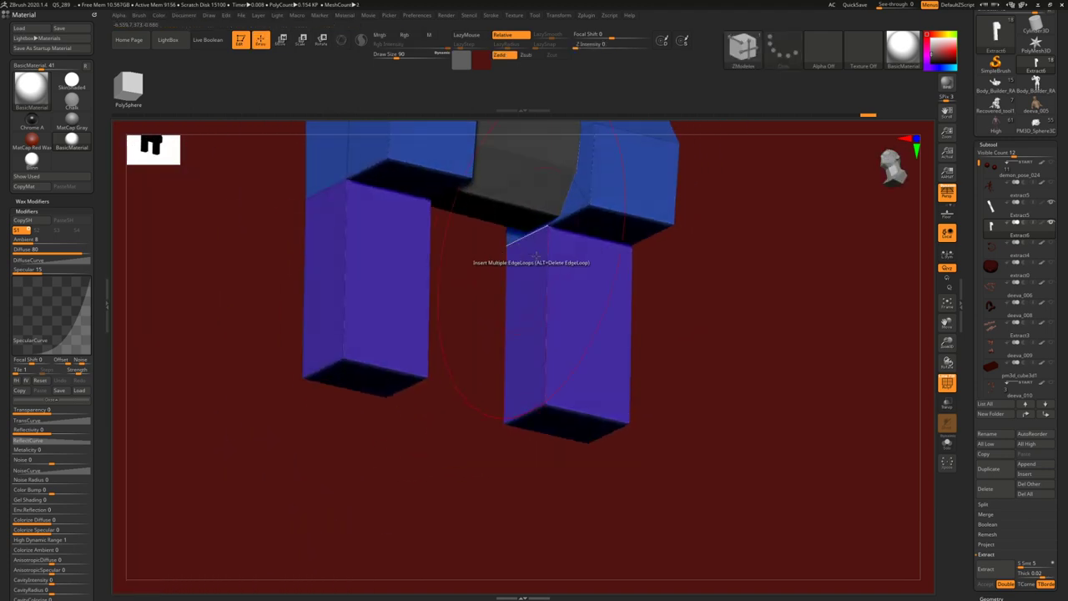
{"action": "mouse_move", "coordinate": [526, 278]}
{"action": "left_mouse_down"}
{"action": "mouse_move", "coordinate": [389, 239]}
{"action": "mouse_move", "coordinate": [419, 191]}
{"action": "mouse_move", "coordinate": [453, 455]}
{"action": "mouse_move", "coordinate": [551, 268]}
{"action": "left_mouse_up"}
{"action": "left_click", "coordinate": [521, 279], "text": "ctrl+shift"}
{"action": "mouse_move", "coordinate": [529, 217]}
{"action": "left_mouse_down", "text": "ctrl+alt+shift"}
{"action": "mouse_move", "coordinate": [489, 466]}
{"action": "mouse_move", "coordinate": [572, 241]}
{"action": "mouse_move", "coordinate": [557, 227]}
{"action": "left_mouse_up", "text": "ctrl+alt+shift"}
{"action": "left_click_drag", "start_coordinate": [692, 227], "coordinate": [706, 244], "text": "ctrl+shift"}
{"action": "mouse_move", "coordinate": [610, 191]}
{"action": "left_mouse_down", "text": "ctrl+alt+shift"}
{"action": "mouse_move", "coordinate": [591, 276]}
{"action": "mouse_move", "coordinate": [496, 251]}
{"action": "mouse_move", "coordinate": [511, 298]}
{"action": "left_mouse_up", "text": "ctrl+alt+shift"}
{"action": "mouse_move", "coordinate": [456, 208]}
{"action": "left_mouse_down", "text": "ctrl+alt+shift"}
{"action": "mouse_move", "coordinate": [461, 262]}
{"action": "mouse_move", "coordinate": [582, 231]}
{"action": "left_mouse_up", "text": "ctrl+alt+shift"}
{"action": "right_click_drag", "start_coordinate": [582, 231], "coordinate": [602, 255], "text": "ctrl"}
{"action": "left_click", "coordinate": [603, 255], "text": "ctrl+shift"}
{"action": "right_click_drag", "start_coordinate": [389, 310], "coordinate": [424, 275]}
{"action": "mouse_move", "coordinate": [453, 256]}
{"action": "left_mouse_down", "text": "ctrl+alt+shift"}
{"action": "mouse_move", "coordinate": [421, 296]}
{"action": "mouse_move", "coordinate": [470, 364]}
{"action": "mouse_move", "coordinate": [462, 346]}
{"action": "left_mouse_up", "text": "ctrl+alt+shift"}
{"action": "right_click_drag", "start_coordinate": [367, 275], "coordinate": [387, 272]}
{"action": "mouse_move", "coordinate": [371, 167]}
{"action": "left_mouse_down", "text": "ctrl+alt+shift"}
{"action": "mouse_move", "coordinate": [404, 374]}
{"action": "mouse_move", "coordinate": [415, 227]}
{"action": "left_mouse_up", "text": "ctrl+alt+shift"}
{"action": "key", "text": "ctrl+z"}
{"action": "key", "text": "ctrl+z"}
{"action": "key", "text": "ctrl+z"}
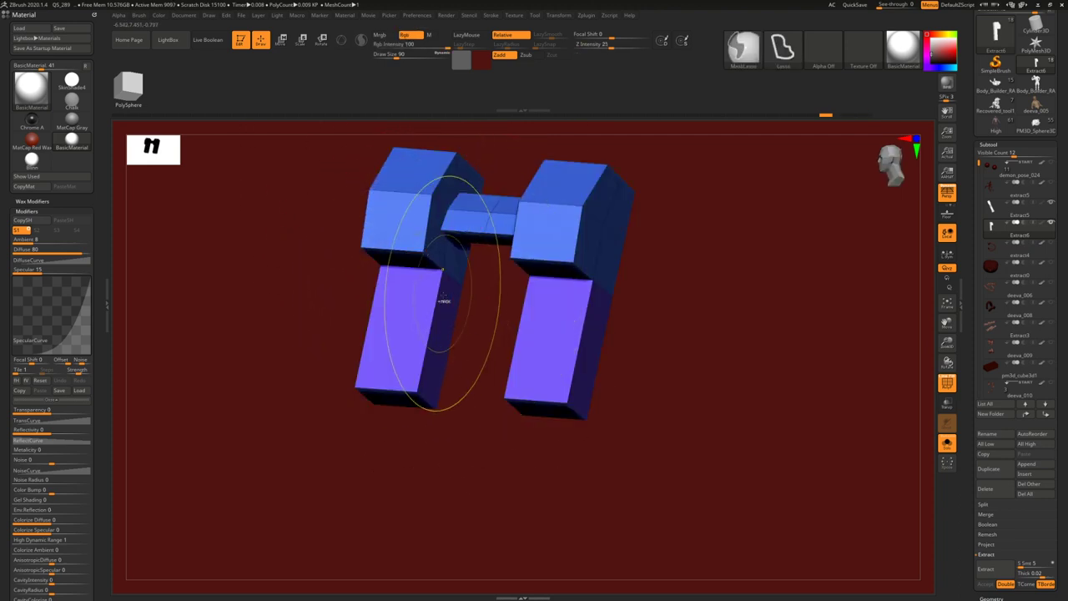
- Hide the remaining polygons of the end block so that only the prongs' facing side strips stay visible
{"action": "left_click", "coordinate": [416, 257], "text": "ctrl+shift"}
{"action": "key", "text": "ctrl+z"}
{"action": "left_click_drag", "start_coordinate": [357, 256], "coordinate": [392, 463], "text": "ctrl+alt+shift"}
{"action": "left_click_drag", "start_coordinate": [584, 252], "coordinate": [588, 480], "text": "ctrl+alt+shift"}
{"action": "right_click_drag", "start_coordinate": [521, 389], "coordinate": [515, 329]}
{"action": "key", "text": "alt+s"}
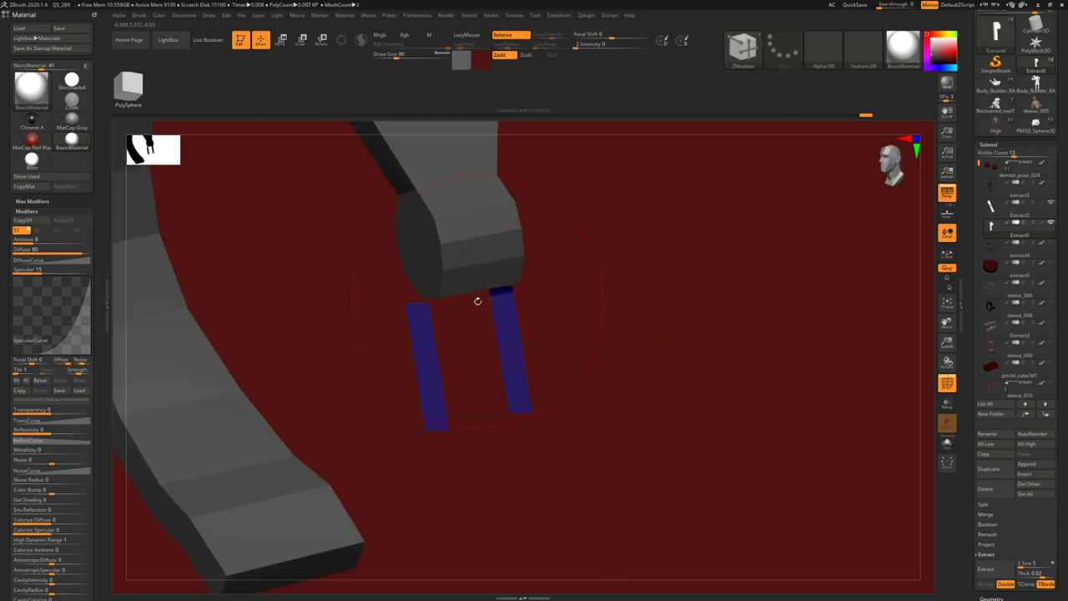
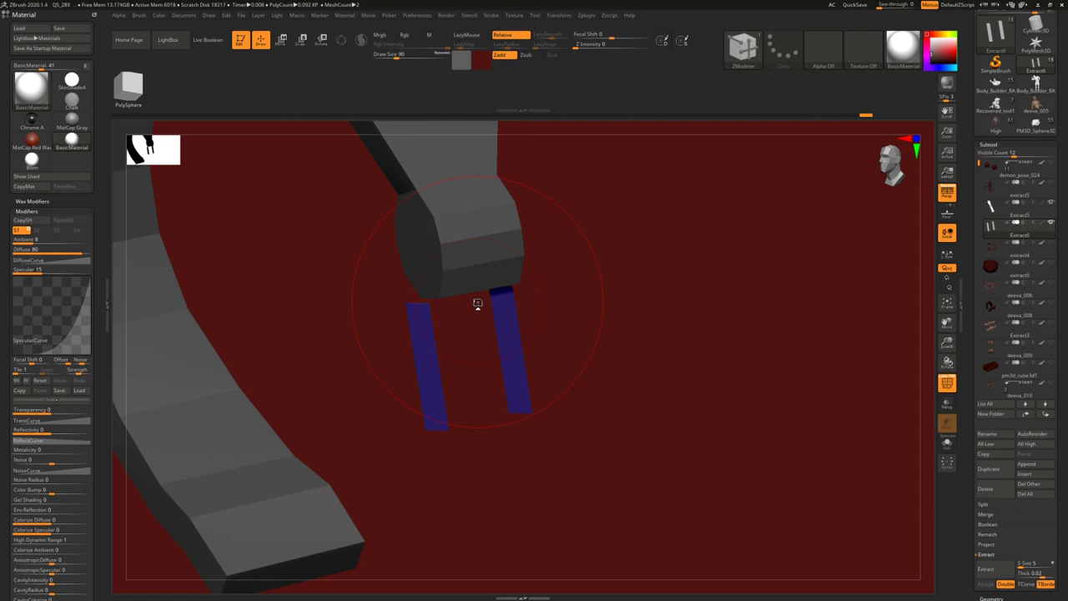
- Extrude the two isolated side strips of the prongs to narrow the gap between them
{"action": "key", "text": "shift+s"}
{"action": "mouse_move", "coordinate": [496, 312]}
{"action": "right_mouse_down"}
{"action": "mouse_move", "coordinate": [510, 327]}
{"action": "mouse_move", "coordinate": [541, 289]}
{"action": "mouse_move", "coordinate": [523, 334]}
{"action": "right_mouse_up"}
{"action": "left_click_drag", "start_coordinate": [522, 334], "coordinate": [439, 360]}
{"action": "mouse_move", "coordinate": [439, 359]}
{"action": "right_mouse_down"}
{"action": "mouse_move", "coordinate": [485, 323]}
{"action": "mouse_move", "coordinate": [485, 288]}
{"action": "right_mouse_up"}
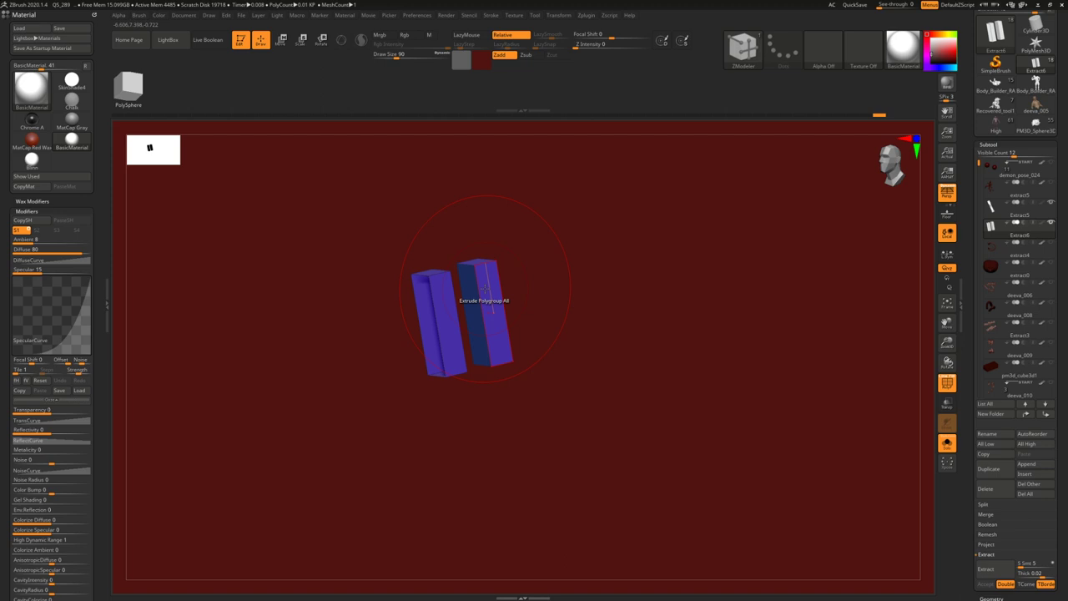
{"action": "right_click_drag", "start_coordinate": [520, 303], "coordinate": [522, 288], "text": "ctrl"}
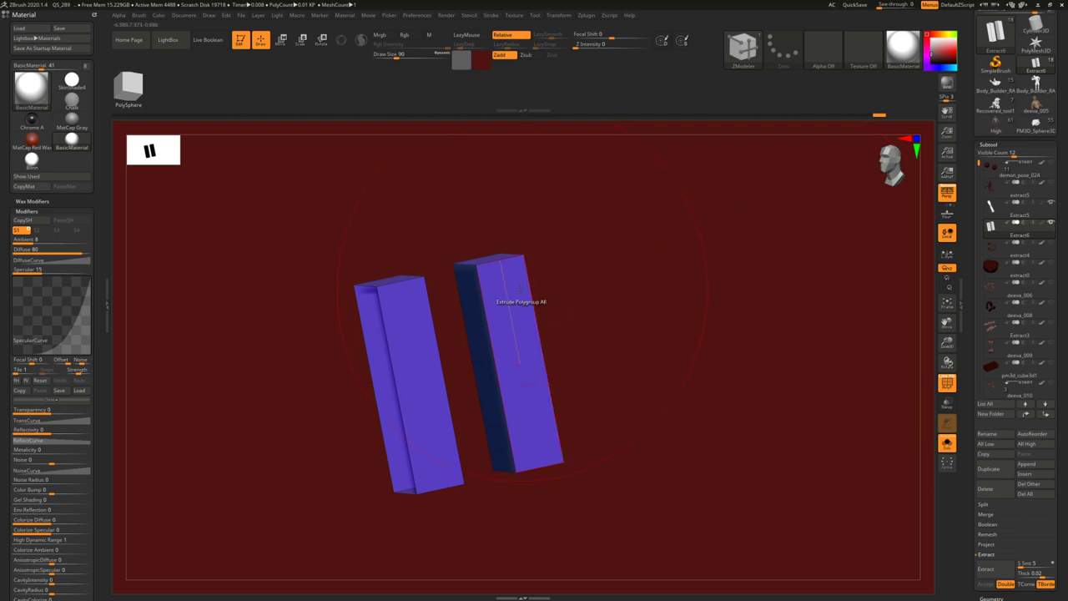
- Hide the facing end faces of the two extruded strips and delete the hidden polygons in Modify Topology
{"action": "right_click_drag", "start_coordinate": [510, 277], "coordinate": [508, 244]}
{"action": "mouse_move", "coordinate": [505, 224]}
{"action": "left_mouse_down", "text": "ctrl+alt+shift"}
{"action": "mouse_move", "coordinate": [576, 491]}
{"action": "mouse_move", "coordinate": [564, 492]}
{"action": "left_mouse_up", "text": "ctrl+alt+shift"}
{"action": "mouse_move", "coordinate": [404, 227]}
{"action": "left_mouse_down", "text": "ctrl+alt+shift"}
{"action": "mouse_move", "coordinate": [434, 529]}
{"action": "mouse_move", "coordinate": [440, 510]}
{"action": "left_mouse_up", "text": "ctrl+alt+shift"}
{"action": "left_click", "coordinate": [657, 267], "text": "ctrl+shift"}
{"action": "right_click_drag", "start_coordinate": [561, 332], "coordinate": [526, 340]}
{"action": "left_click_drag", "start_coordinate": [527, 339], "coordinate": [537, 334]}
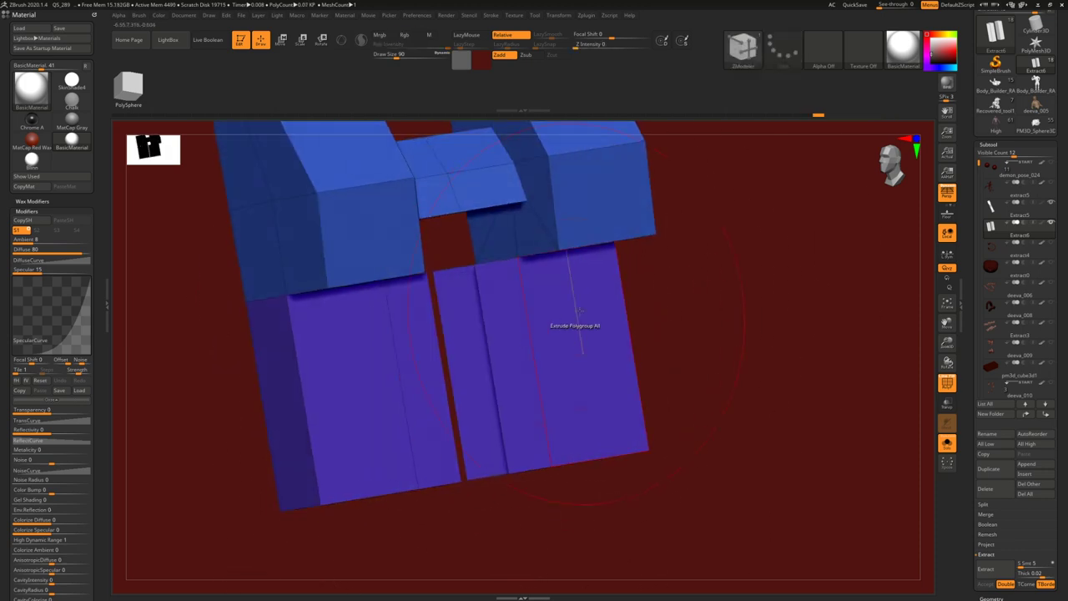
{"action": "left_click", "coordinate": [991, 147]}
{"action": "left_click", "coordinate": [996, 155]}
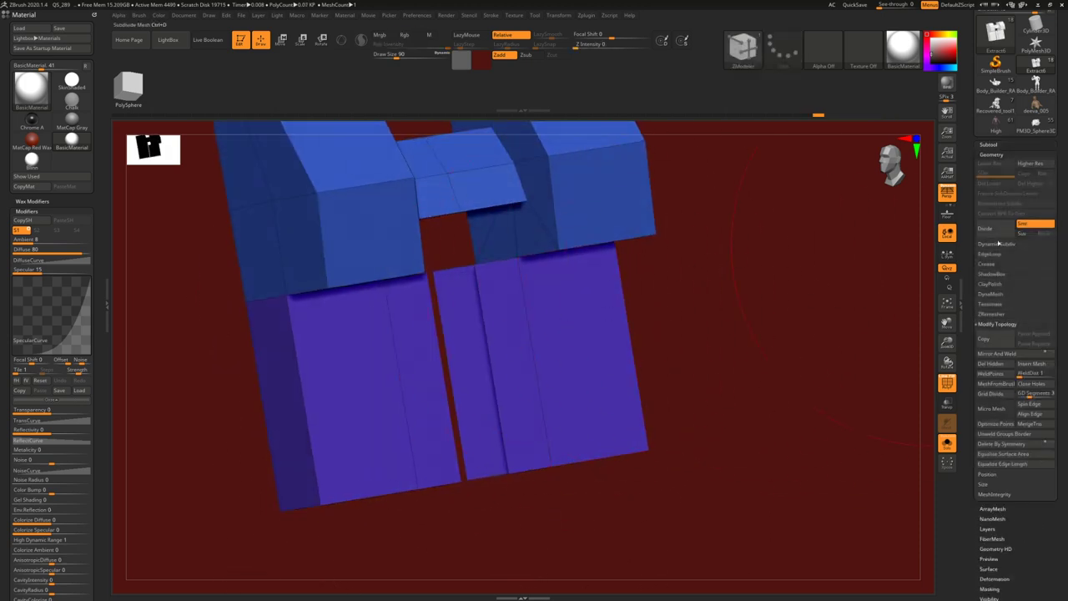
- Bridge the two open holes between the prongs with ZModeler's Bridge Two Holes to form one plate
{"action": "right_click_drag", "start_coordinate": [514, 306], "coordinate": [464, 282]}
{"action": "key", "text": "space"}
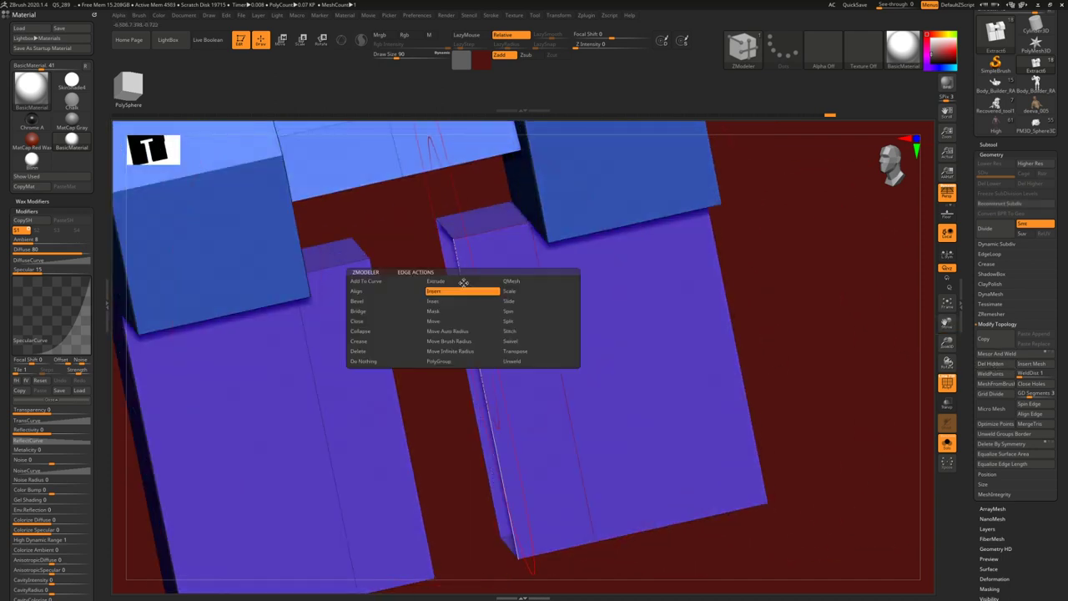
{"action": "left_click", "coordinate": [384, 310]}
{"action": "left_click", "coordinate": [447, 385]}
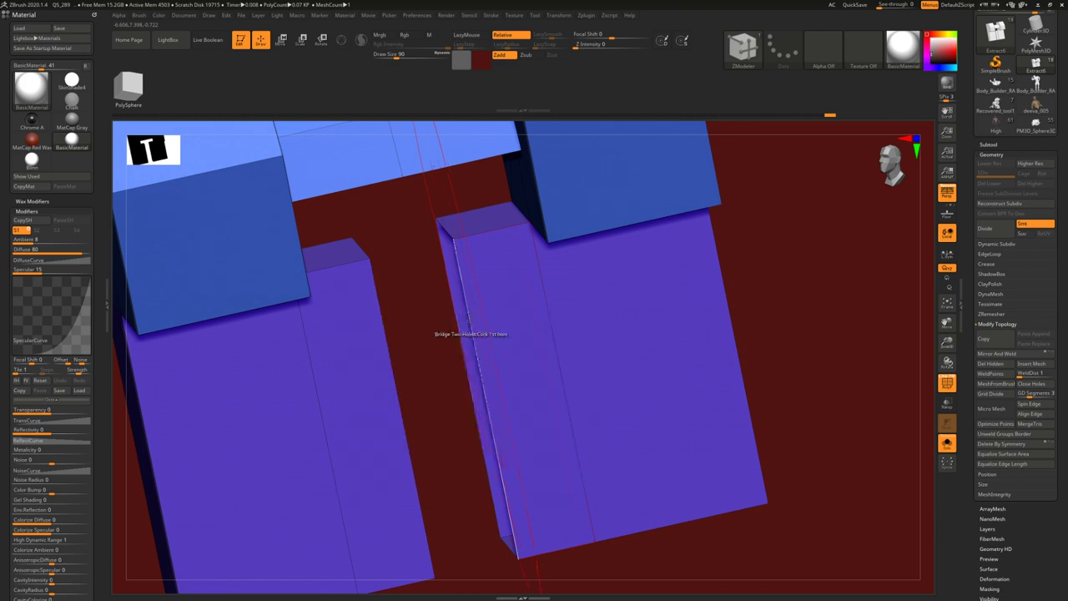
{"action": "left_click", "coordinate": [471, 329]}
{"action": "left_click", "coordinate": [381, 328]}
{"action": "right_click_drag", "start_coordinate": [415, 325], "coordinate": [414, 289], "text": "ctrl"}
- Switch the ZModeler edge action to Delete and remove the surplus edge loop along the bridged plate
{"action": "key", "text": "space"}
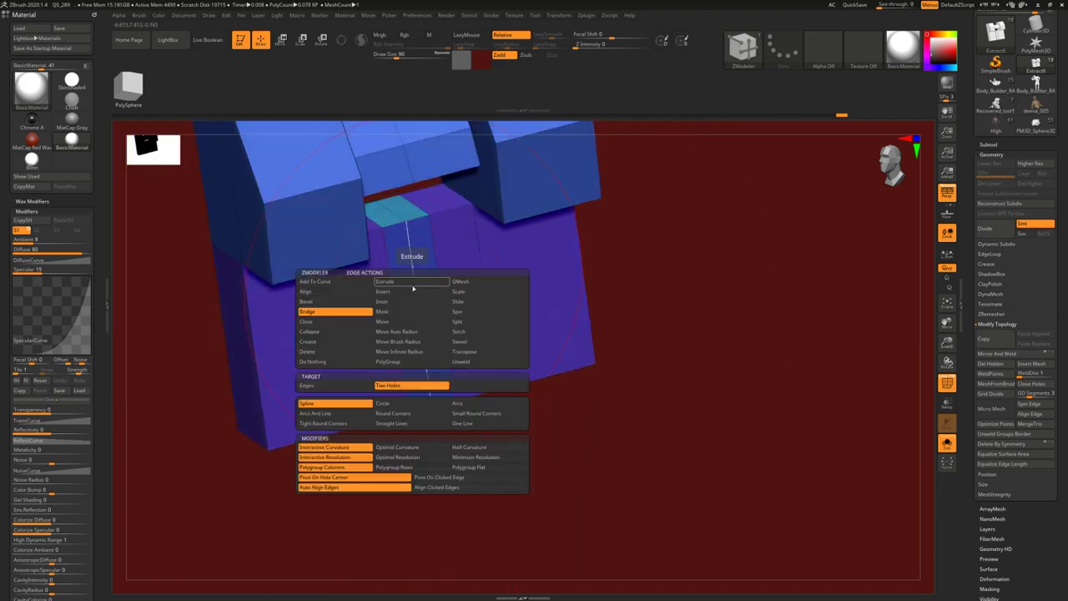
{"action": "left_click", "coordinate": [309, 351]}
{"action": "left_click", "coordinate": [411, 384]}
{"action": "left_click", "coordinate": [435, 292]}
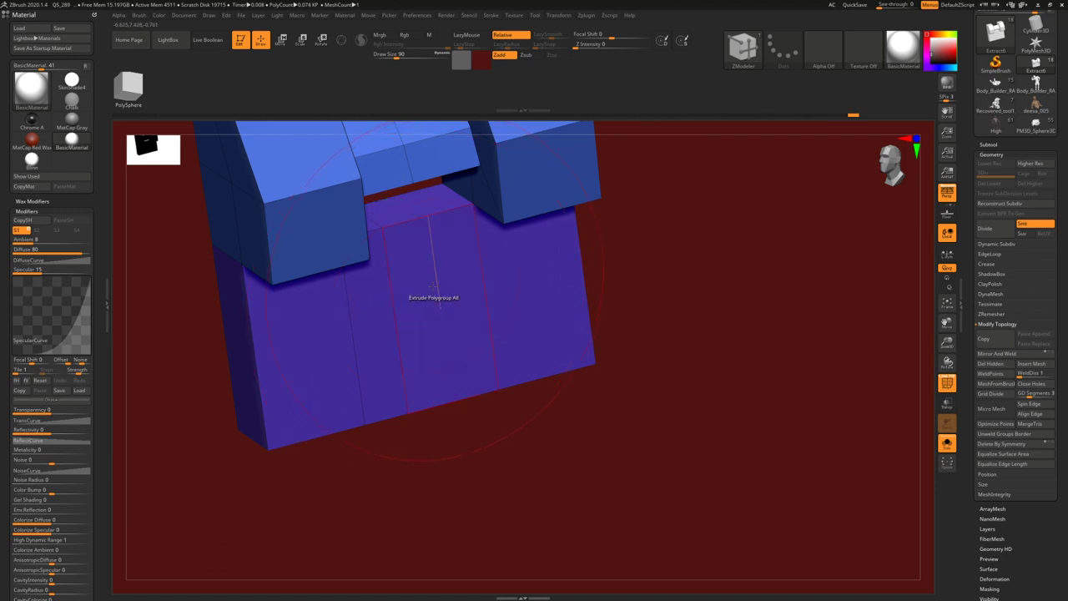
{"action": "left_click", "coordinate": [389, 306]}
{"action": "key", "text": "ctrl+z"}
- Mask the plate except its middle end edge and pull that edge outward with Transpose Move to taper the plate
{"action": "mouse_move", "coordinate": [416, 310]}
{"action": "right_mouse_down", "text": "ctrl"}
{"action": "mouse_move", "coordinate": [392, 281]}
{"action": "mouse_move", "coordinate": [370, 327]}
{"action": "right_mouse_up", "text": "ctrl"}
{"action": "mouse_move", "coordinate": [341, 378]}
{"action": "left_mouse_down", "text": "ctrl"}
{"action": "mouse_move", "coordinate": [448, 377]}
{"action": "mouse_move", "coordinate": [331, 295]}
{"action": "mouse_move", "coordinate": [340, 368]}
{"action": "left_mouse_up", "text": "ctrl"}
{"action": "left_click", "coordinate": [383, 404], "text": "ctrl"}
{"action": "key", "text": "w"}
{"action": "left_click_drag", "start_coordinate": [416, 220], "coordinate": [437, 346]}
{"action": "left_click_drag", "start_coordinate": [424, 275], "coordinate": [436, 334]}
{"action": "key", "text": "q"}
- Preview the tapered plate with dynamic subdivision and return to the low-poly polyframe view
{"action": "right_click_drag", "start_coordinate": [470, 314], "coordinate": [495, 262], "text": "ctrl"}
{"action": "mouse_move", "coordinate": [495, 262]}
{"action": "right_mouse_down"}
{"action": "mouse_move", "coordinate": [509, 243]}
{"action": "mouse_move", "coordinate": [443, 246]}
{"action": "mouse_move", "coordinate": [439, 272]}
{"action": "mouse_move", "coordinate": [422, 275]}
{"action": "mouse_move", "coordinate": [506, 270]}
{"action": "mouse_move", "coordinate": [534, 251]}
{"action": "mouse_move", "coordinate": [429, 259]}
{"action": "mouse_move", "coordinate": [468, 250]}
{"action": "mouse_move", "coordinate": [414, 225]}
{"action": "right_mouse_up"}
{"action": "key", "text": "d"}
{"action": "key", "text": "shift+d"}
{"action": "key", "text": "shift+f"}
{"action": "key", "text": "shift+f"}
- Set ZModeler's edge action to Insert with the Single EdgeLoop target and add a support loop along the plate's border
{"action": "key", "text": "space"}
{"action": "left_click", "coordinate": [390, 231]}
{"action": "left_click", "coordinate": [384, 220]}
{"action": "right_click_drag", "start_coordinate": [536, 236], "coordinate": [464, 236], "text": "alt"}
{"action": "left_click_drag", "start_coordinate": [463, 237], "coordinate": [509, 209]}
{"action": "key", "text": "space"}
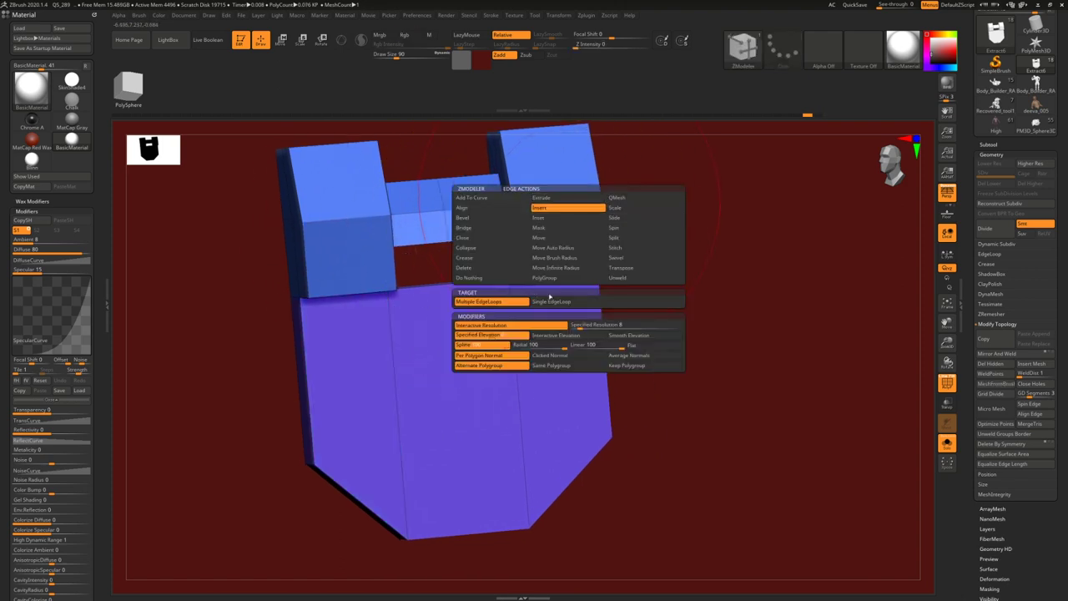
{"action": "left_click", "coordinate": [567, 207]}
{"action": "left_click", "coordinate": [599, 198]}
{"action": "right_click_drag", "start_coordinate": [477, 215], "coordinate": [542, 246], "text": "alt"}
{"action": "left_click", "coordinate": [371, 255]}
- Insert another support loop close to the plate's outer rim and check the handcuff photo
{"action": "right_click_drag", "start_coordinate": [399, 442], "coordinate": [384, 351], "text": "alt"}
{"action": "mouse_move", "coordinate": [384, 351]}
{"action": "right_mouse_down", "text": "ctrl"}
{"action": "mouse_move", "coordinate": [384, 401]}
{"action": "mouse_move", "coordinate": [377, 343]}
{"action": "right_mouse_up", "text": "ctrl"}
{"action": "right_click_drag", "start_coordinate": [377, 343], "coordinate": [372, 416], "text": "ctrl"}
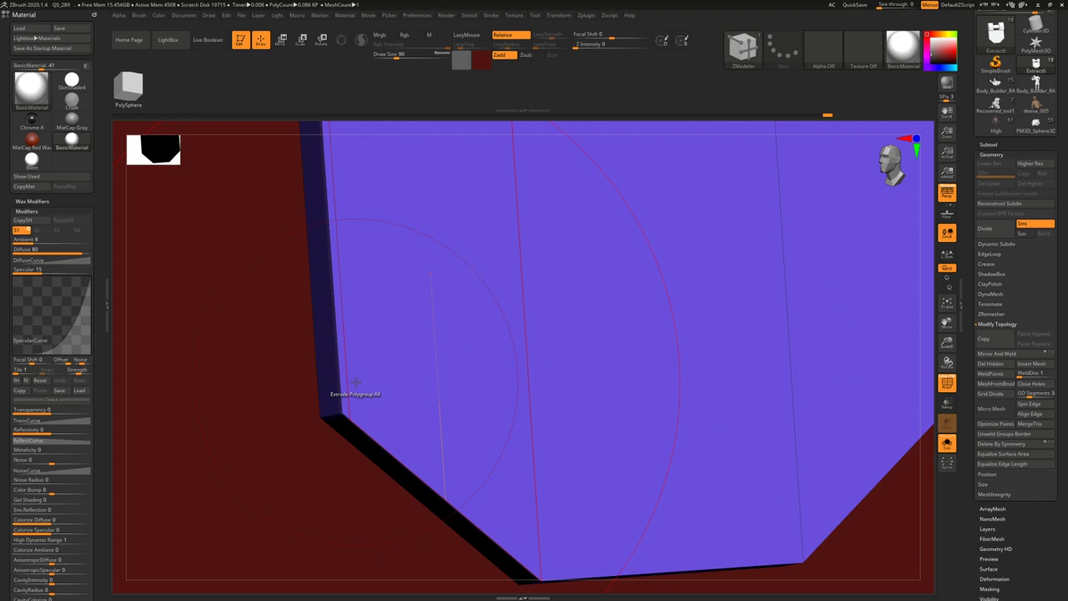
{"action": "mouse_move", "coordinate": [470, 391]}
{"action": "right_mouse_down", "text": "ctrl"}
{"action": "mouse_move", "coordinate": [477, 363]}
{"action": "mouse_move", "coordinate": [435, 324]}
{"action": "right_mouse_up", "text": "ctrl"}
{"action": "mouse_move", "coordinate": [426, 426]}
{"action": "right_mouse_down"}
{"action": "mouse_move", "coordinate": [432, 390]}
{"action": "mouse_move", "coordinate": [438, 421]}
{"action": "mouse_move", "coordinate": [487, 426]}
{"action": "mouse_move", "coordinate": [365, 339]}
{"action": "mouse_move", "coordinate": [417, 398]}
{"action": "mouse_move", "coordinate": [364, 350]}
{"action": "mouse_move", "coordinate": [418, 342]}
{"action": "right_mouse_up"}
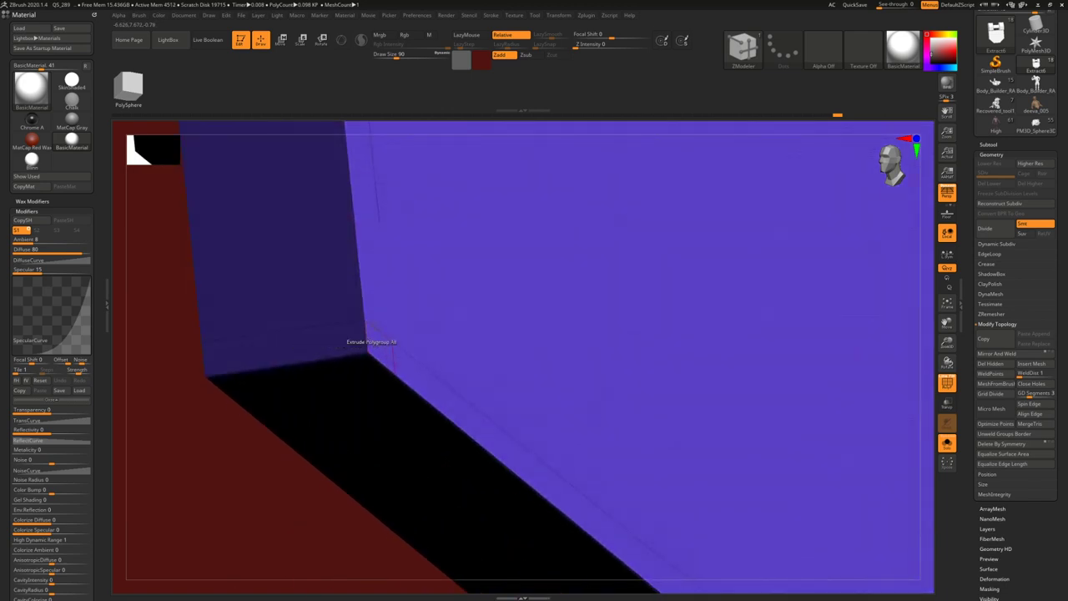
{"action": "key", "text": "alt+Tab"}
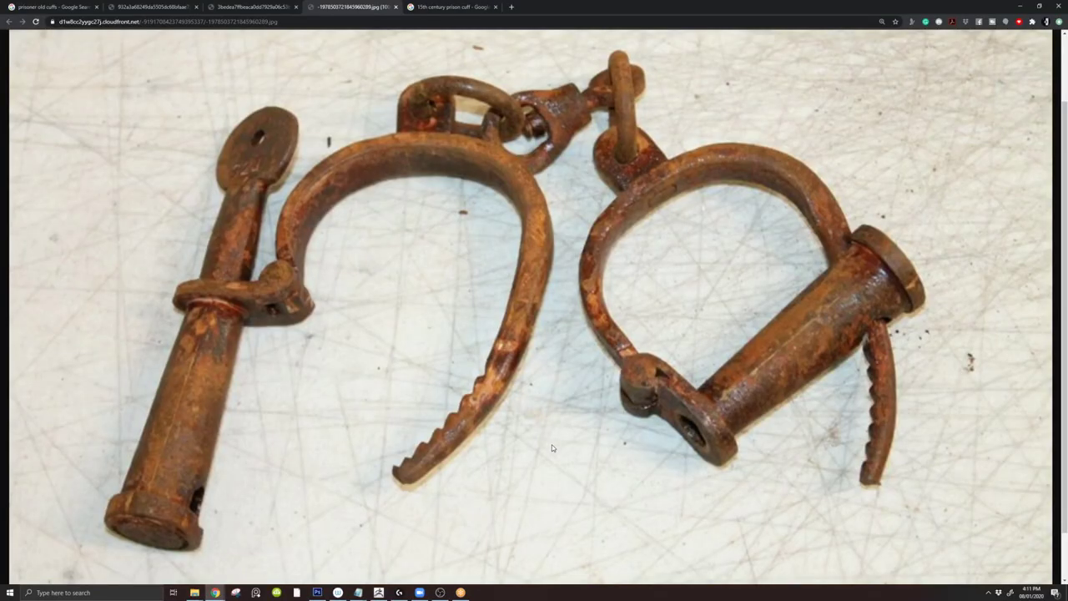
{"action": "key", "text": "alt+Tab"}
- Set the draw size to 1 and bridge the plate's corner points to the nearby support loop intersections
{"action": "right_click_drag", "start_coordinate": [370, 351], "coordinate": [389, 326]}
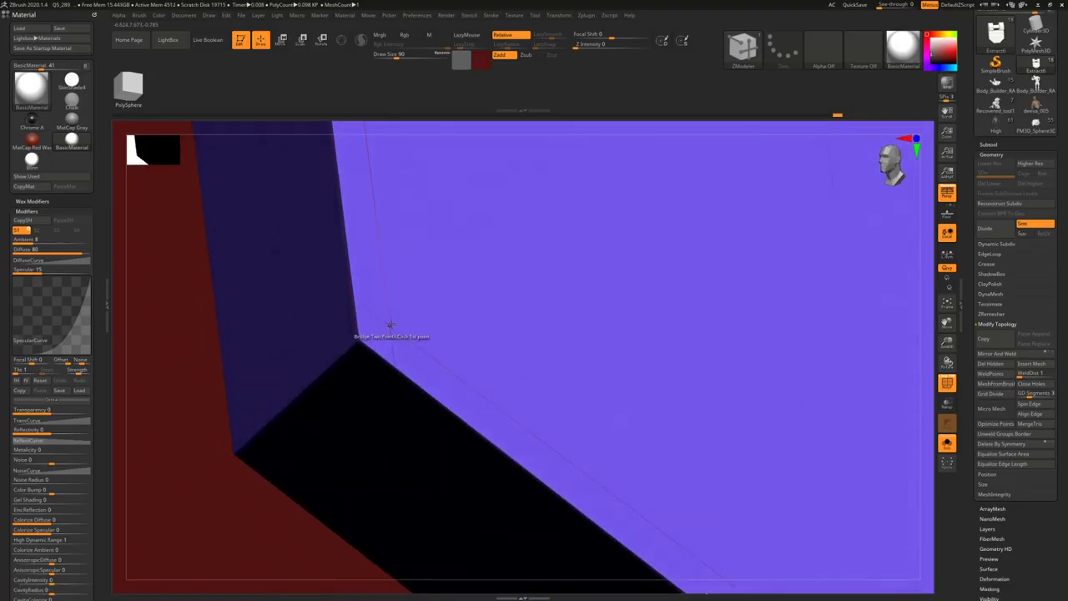
{"action": "key", "text": "space"}
{"action": "left_click", "coordinate": [322, 333]}
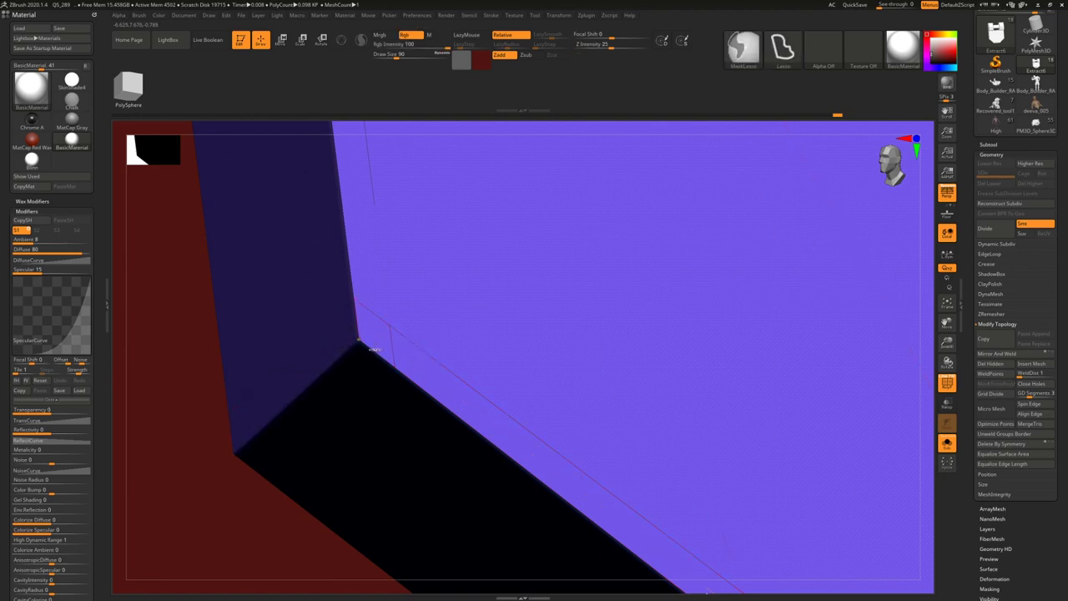
{"action": "right_click_drag", "start_coordinate": [387, 345], "coordinate": [376, 357]}
{"action": "left_click_drag", "start_coordinate": [398, 56], "coordinate": [374, 56]}
{"action": "mouse_move", "coordinate": [400, 330]}
{"action": "right_mouse_down"}
{"action": "mouse_move", "coordinate": [406, 340]}
{"action": "mouse_move", "coordinate": [338, 298]}
{"action": "mouse_move", "coordinate": [302, 320]}
{"action": "mouse_move", "coordinate": [307, 338]}
{"action": "mouse_move", "coordinate": [326, 255]}
{"action": "mouse_move", "coordinate": [305, 289]}
{"action": "right_mouse_up"}
{"action": "left_click_drag", "start_coordinate": [533, 318], "coordinate": [470, 290]}
{"action": "left_click", "coordinate": [445, 285]}
{"action": "right_click_drag", "start_coordinate": [572, 292], "coordinate": [388, 336]}
{"action": "right_click_drag", "start_coordinate": [570, 336], "coordinate": [525, 269]}
{"action": "left_click_drag", "start_coordinate": [525, 269], "coordinate": [381, 236]}
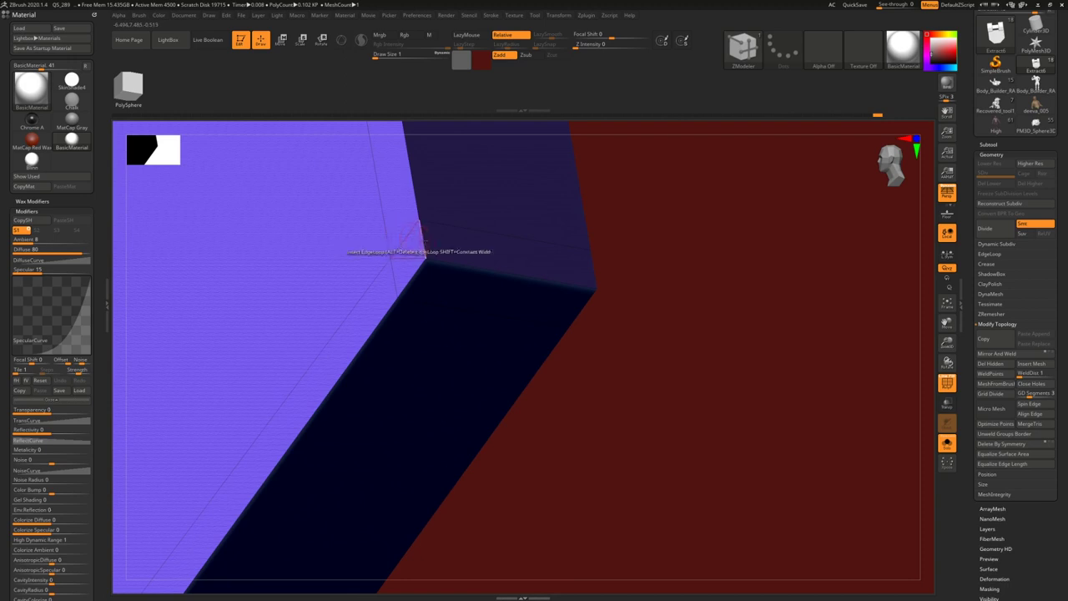
- Switch the ZModeler edge action to Collapse with the Edge target and collapse the short edges at the plate's corners
{"action": "key", "text": "space"}
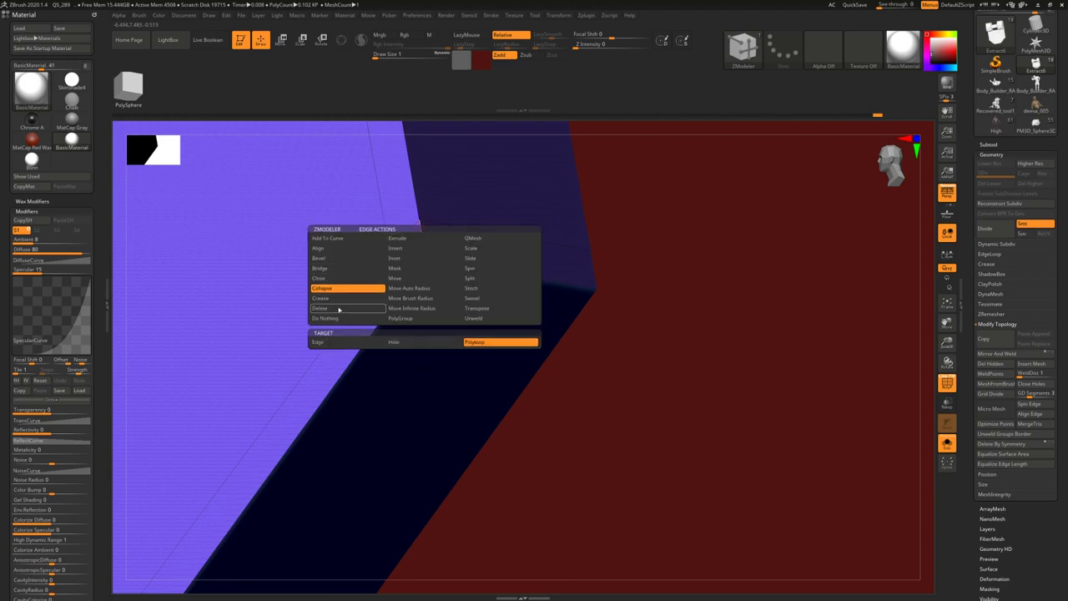
{"action": "left_click", "coordinate": [342, 342]}
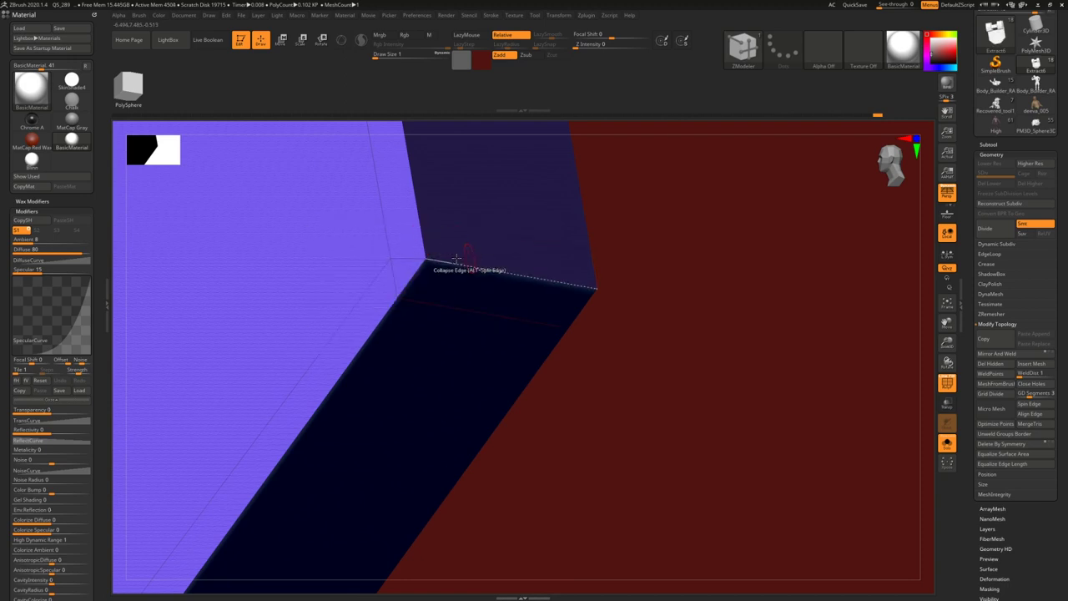
{"action": "left_click", "coordinate": [472, 258]}
{"action": "left_click_drag", "start_coordinate": [411, 260], "coordinate": [463, 288]}
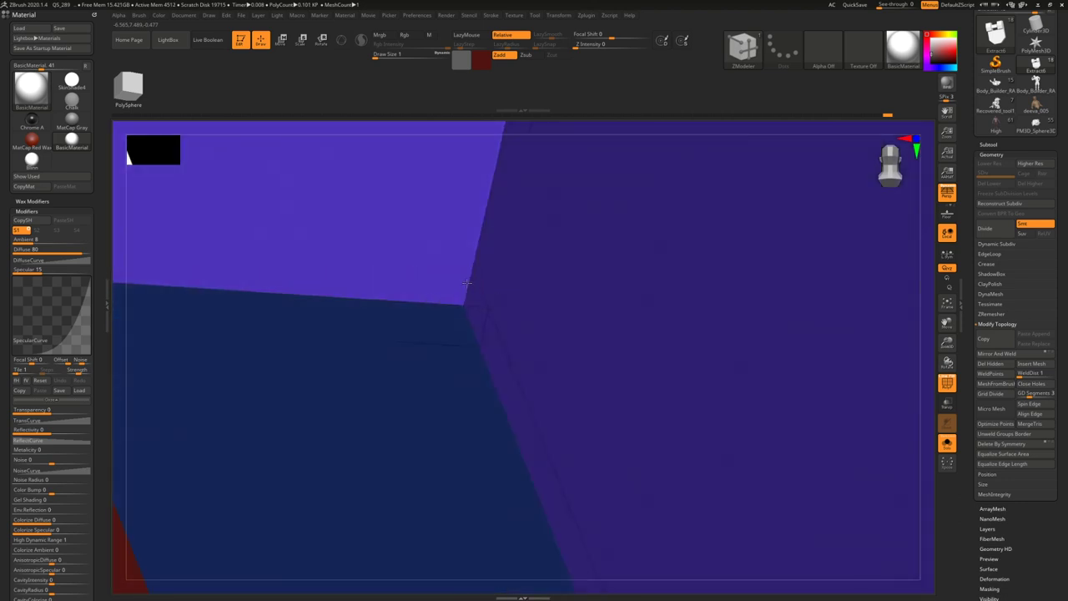
{"action": "left_click", "coordinate": [474, 327]}
{"action": "right_click_drag", "start_coordinate": [474, 326], "coordinate": [563, 358]}
{"action": "left_click_drag", "start_coordinate": [564, 358], "coordinate": [475, 317]}
{"action": "left_click_drag", "start_coordinate": [313, 318], "coordinate": [317, 414]}
{"action": "left_click", "coordinate": [297, 389]}
- Examine the rounded plate and end block in the smoothed preview, then return to the low-poly polyframe view
{"action": "right_click_drag", "start_coordinate": [295, 389], "coordinate": [398, 327], "text": "ctrl"}
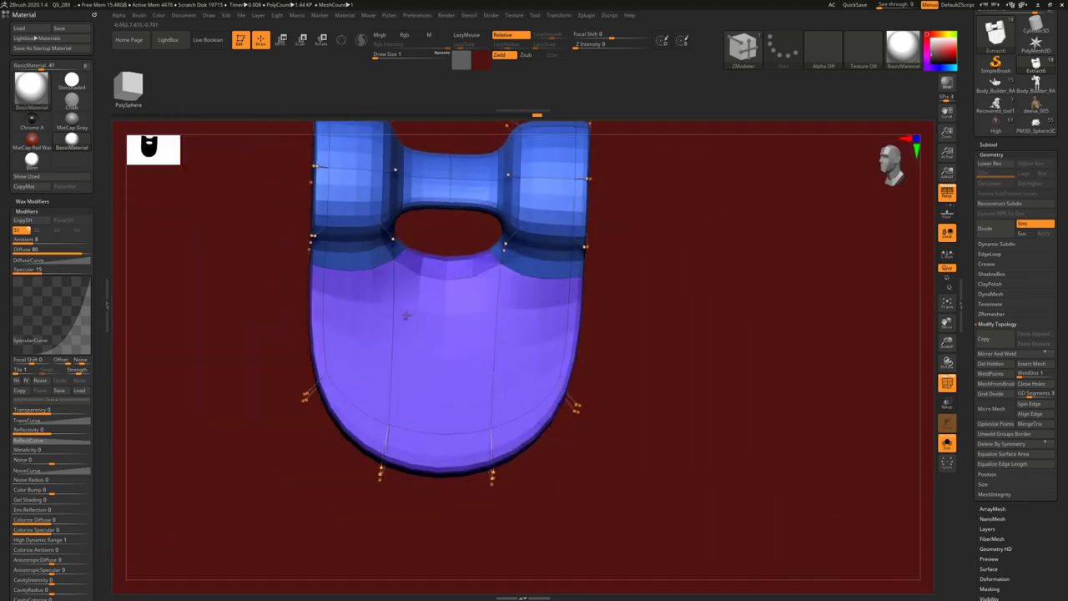
{"action": "key", "text": "shift+d"}
{"action": "key", "text": "shift+f"}
{"action": "right_click_drag", "start_coordinate": [501, 259], "coordinate": [418, 307], "text": "alt"}
{"action": "key", "text": "shift+f"}
- Set ZModeler's edge action back to Insert EdgeLoop and recheck the end block in the smoothed preview
{"action": "key", "text": "space"}
{"action": "left_click", "coordinate": [446, 320]}
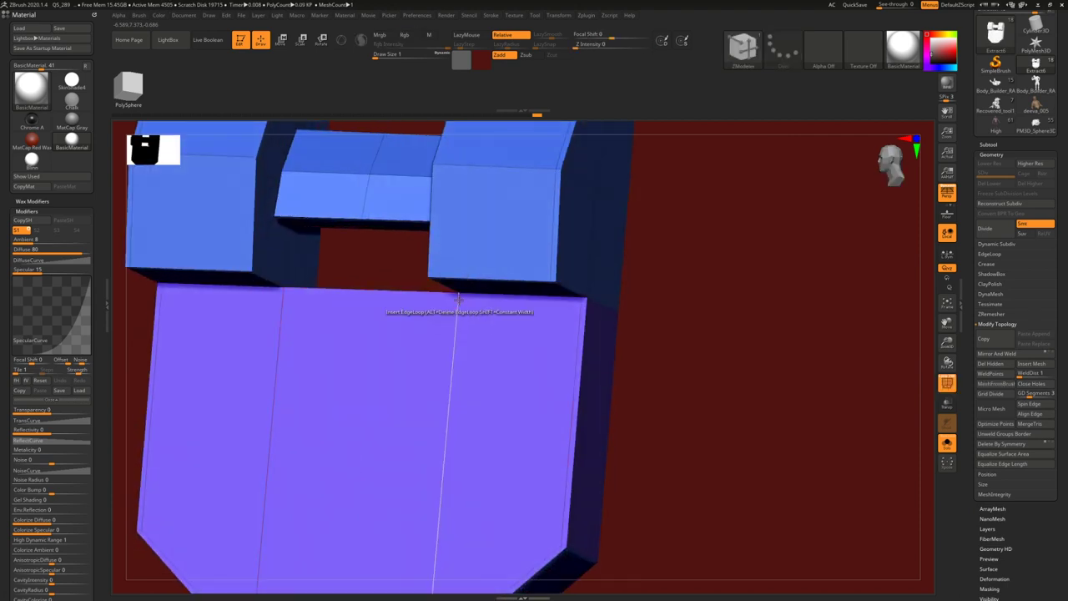
{"action": "right_click_drag", "start_coordinate": [501, 307], "coordinate": [446, 193], "text": "ctrl"}
{"action": "key", "text": "d"}
{"action": "key", "text": "shift+f"}
{"action": "right_click_drag", "start_coordinate": [484, 305], "coordinate": [585, 368]}
{"action": "right_click_drag", "start_coordinate": [584, 367], "coordinate": [417, 275]}
{"action": "right_click_drag", "start_coordinate": [417, 275], "coordinate": [407, 325], "text": "ctrl"}
{"action": "key", "text": "shift+d"}
{"action": "key", "text": "shift+f"}
- Insert support edge loops across the plate and around the prongs of the notched end block
{"action": "left_click_drag", "start_coordinate": [407, 326], "coordinate": [371, 373]}
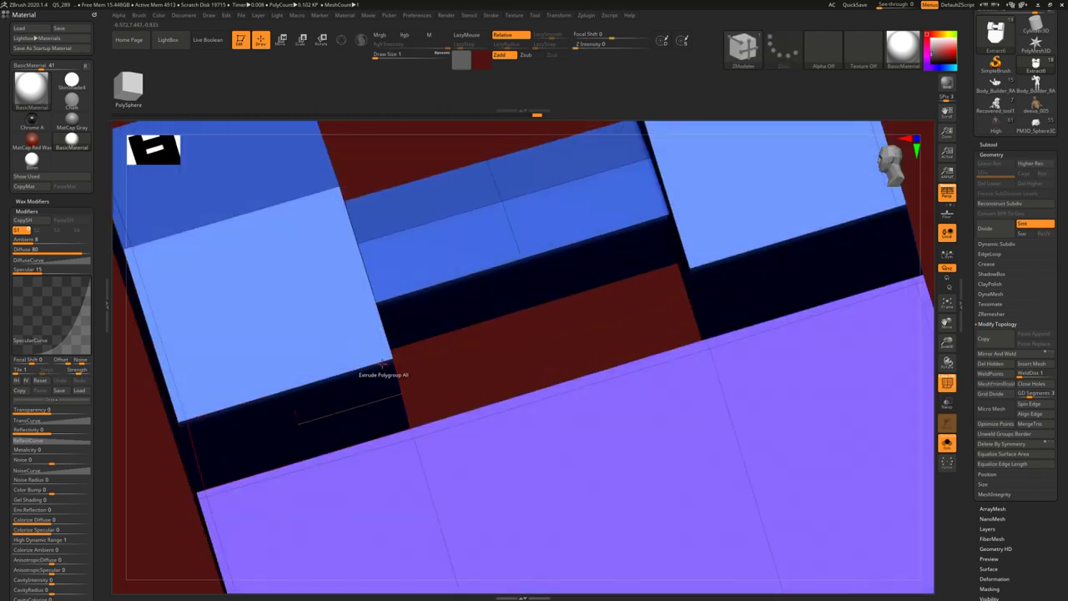
{"action": "right_click_drag", "start_coordinate": [709, 244], "coordinate": [617, 273], "text": "alt"}
{"action": "left_click", "coordinate": [615, 273]}
{"action": "right_click_drag", "start_coordinate": [527, 247], "coordinate": [550, 243], "text": "ctrl"}
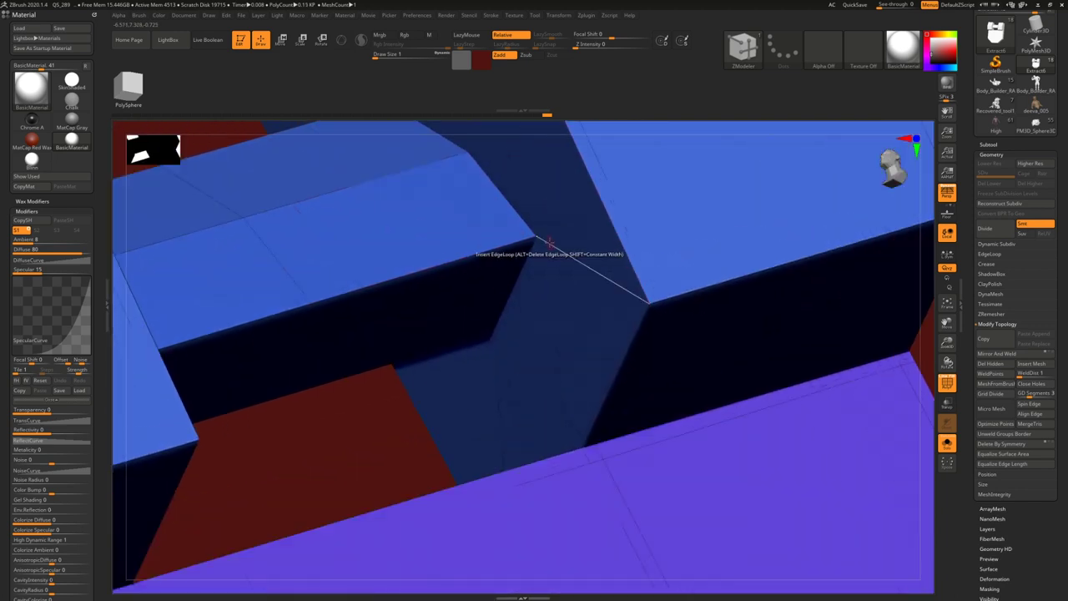
{"action": "left_click_drag", "start_coordinate": [520, 275], "coordinate": [327, 352]}
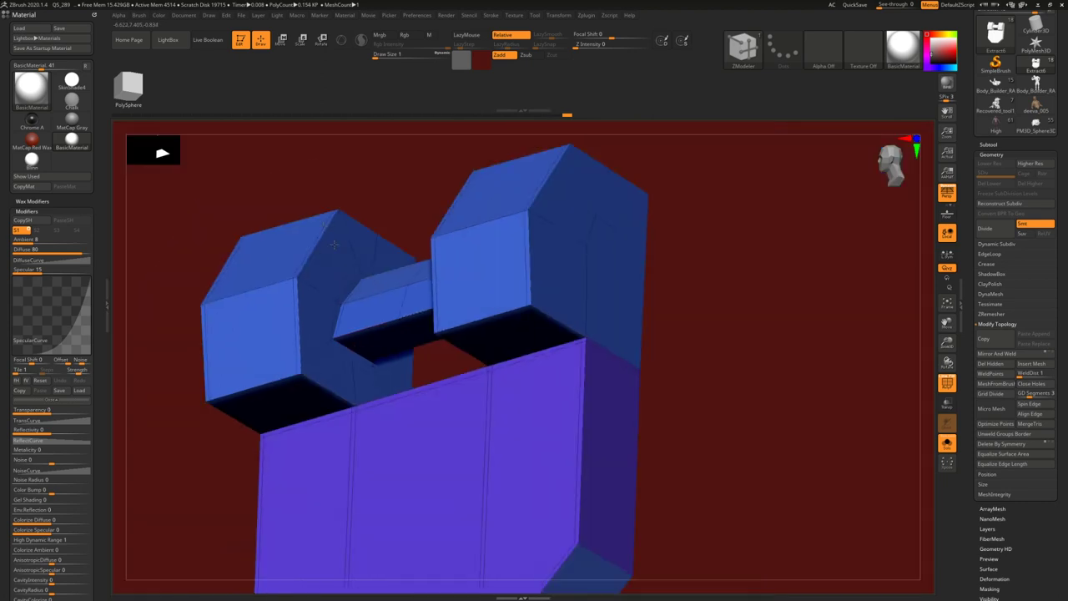
{"action": "left_click_drag", "start_coordinate": [467, 351], "coordinate": [393, 327]}
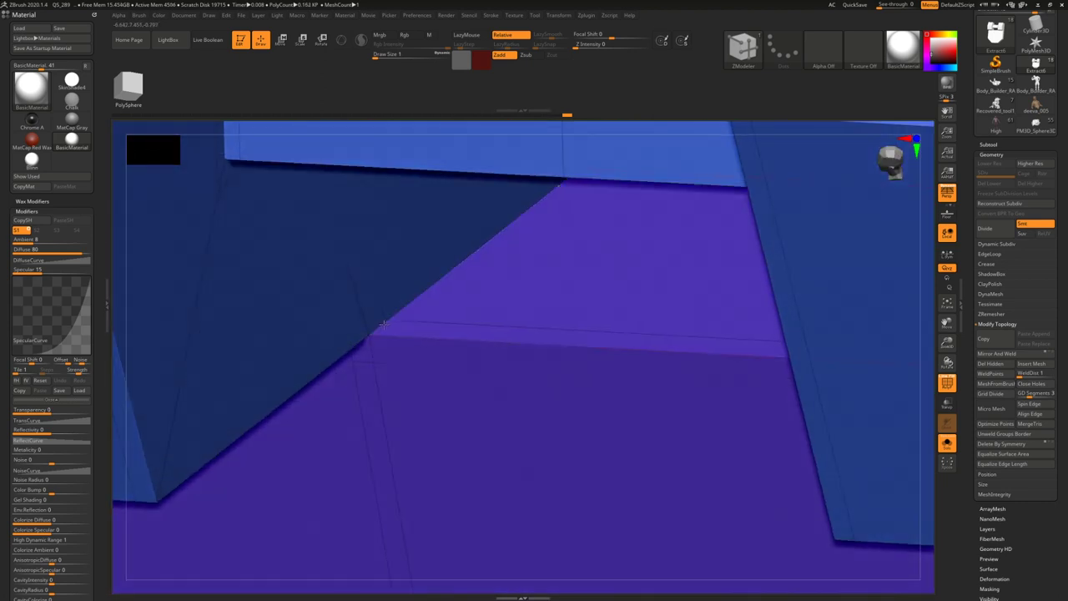
- Check the notched end block in the smoothed preview and refine the edge loops where the prongs meet the plate
{"action": "right_click_drag", "start_coordinate": [455, 267], "coordinate": [528, 241]}
{"action": "right_click_drag", "start_coordinate": [481, 167], "coordinate": [398, 287], "text": "alt"}
{"action": "key", "text": "d"}
{"action": "key", "text": "shift+d"}
{"action": "left_click", "coordinate": [398, 287]}
{"action": "right_click_drag", "start_coordinate": [467, 287], "coordinate": [319, 312], "text": "alt"}
{"action": "right_click_drag", "start_coordinate": [609, 268], "coordinate": [572, 217]}
{"action": "left_click", "coordinate": [551, 226]}
{"action": "left_click", "coordinate": [992, 155]}
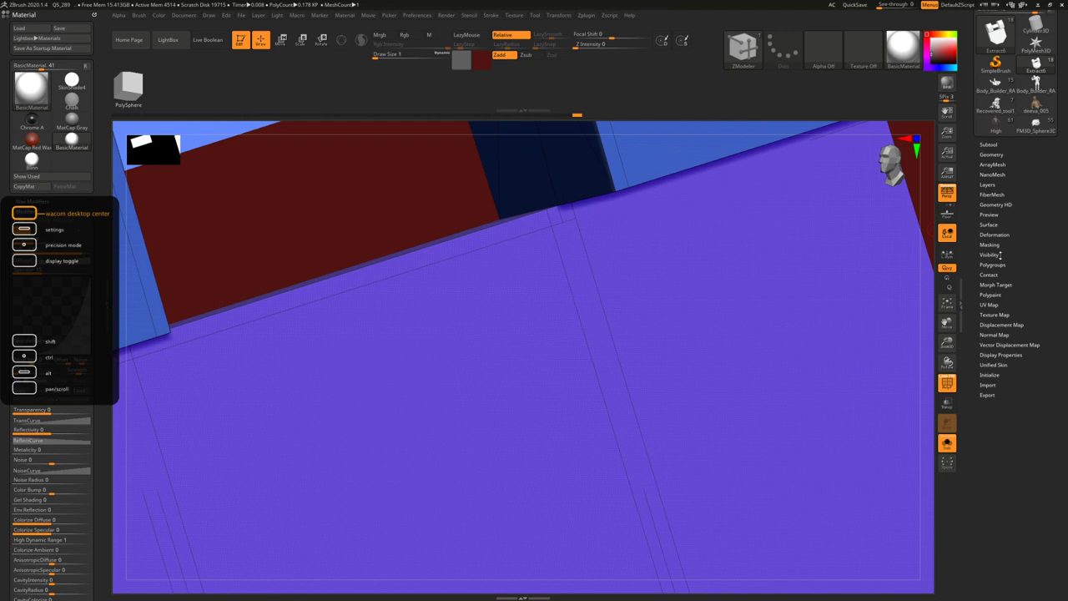
- Switch the ZModeler edge action to Collapse and clean up the tight support loops at the notch's corner
{"action": "key", "text": "shift+f"}
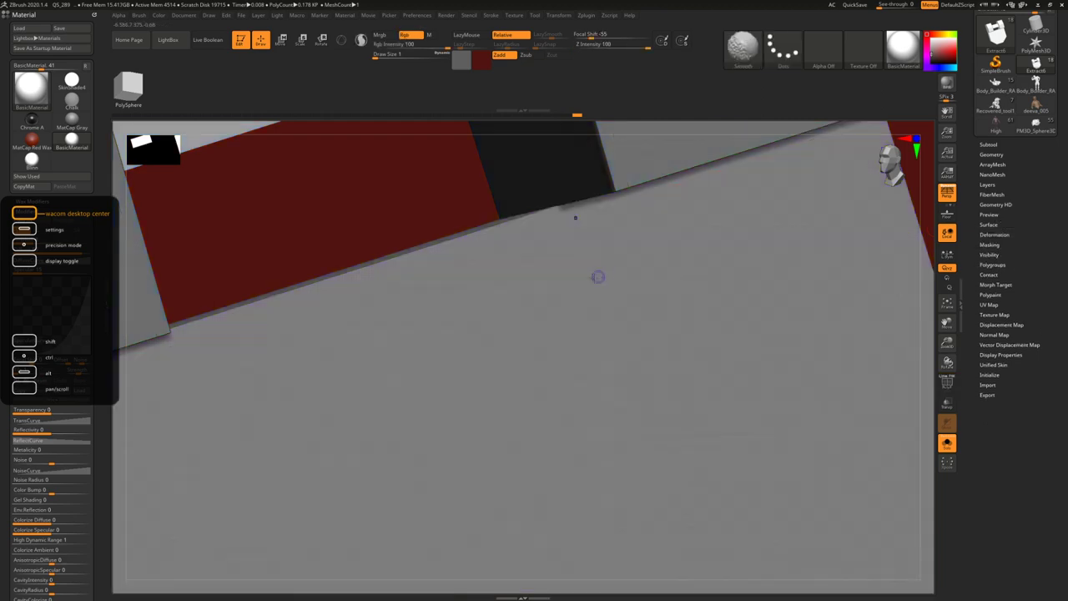
{"action": "right_click_drag", "start_coordinate": [522, 286], "coordinate": [526, 117], "text": "ctrl"}
{"action": "mouse_move", "coordinate": [563, 298]}
{"action": "right_mouse_down"}
{"action": "mouse_move", "coordinate": [548, 241]}
{"action": "mouse_move", "coordinate": [536, 243]}
{"action": "mouse_move", "coordinate": [542, 321]}
{"action": "mouse_move", "coordinate": [549, 252]}
{"action": "right_mouse_up"}
{"action": "key", "text": "shift+f"}
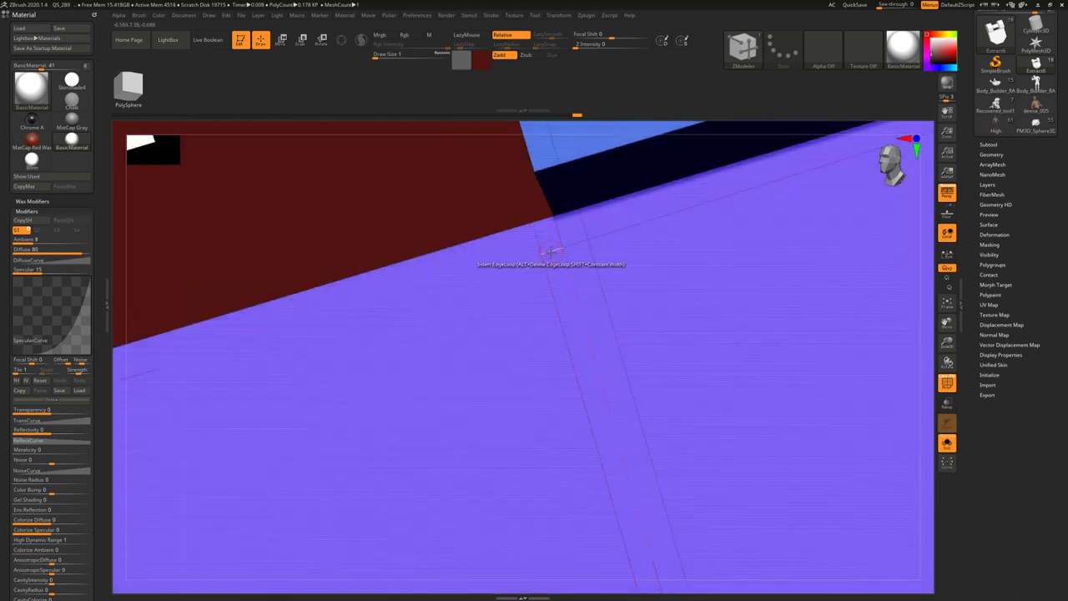
{"action": "key", "text": "space"}
{"action": "left_click", "coordinate": [463, 302]}
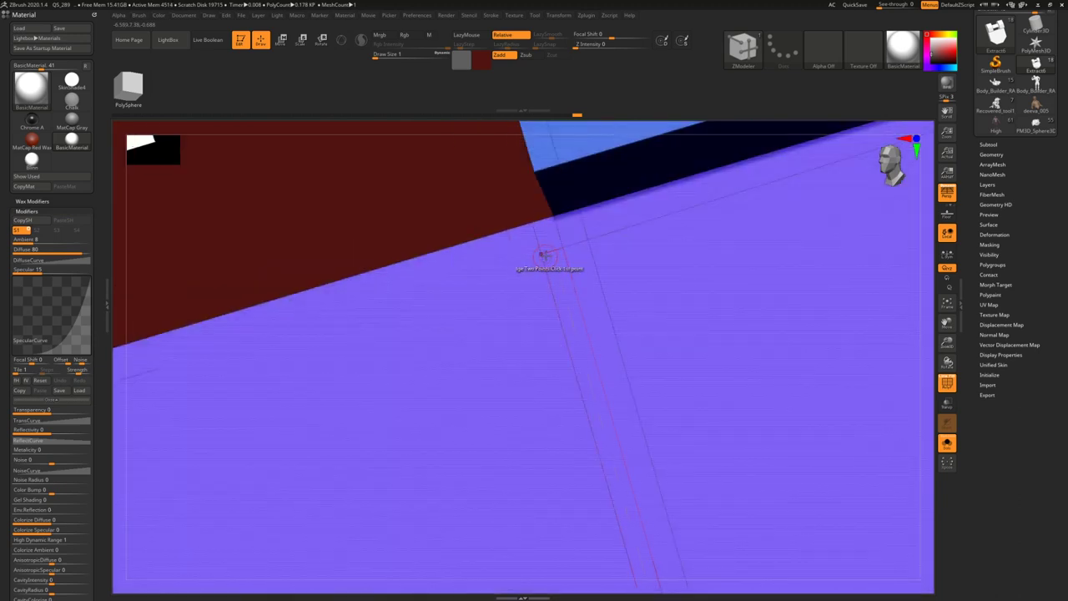
{"action": "left_click", "coordinate": [573, 243]}
- Collapse the short edges at the plate's outer corners and beside the notch
{"action": "right_click_drag", "start_coordinate": [572, 243], "coordinate": [472, 165], "text": "ctrl"}
{"action": "right_click_drag", "start_coordinate": [559, 378], "coordinate": [573, 299], "text": "alt"}
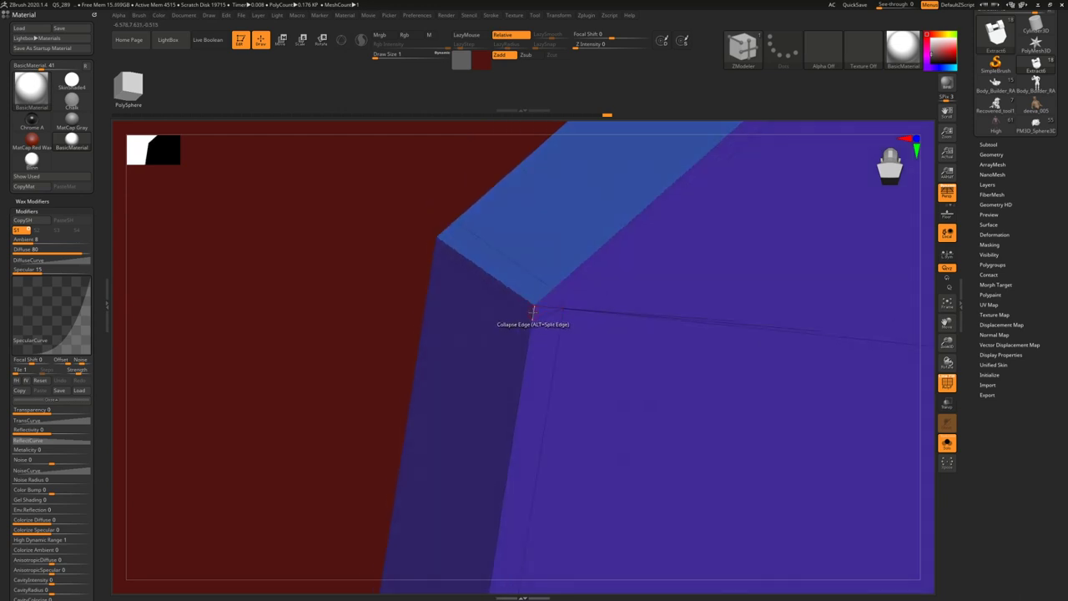
{"action": "right_click_drag", "start_coordinate": [494, 259], "coordinate": [478, 301]}
{"action": "left_click", "coordinate": [477, 301]}
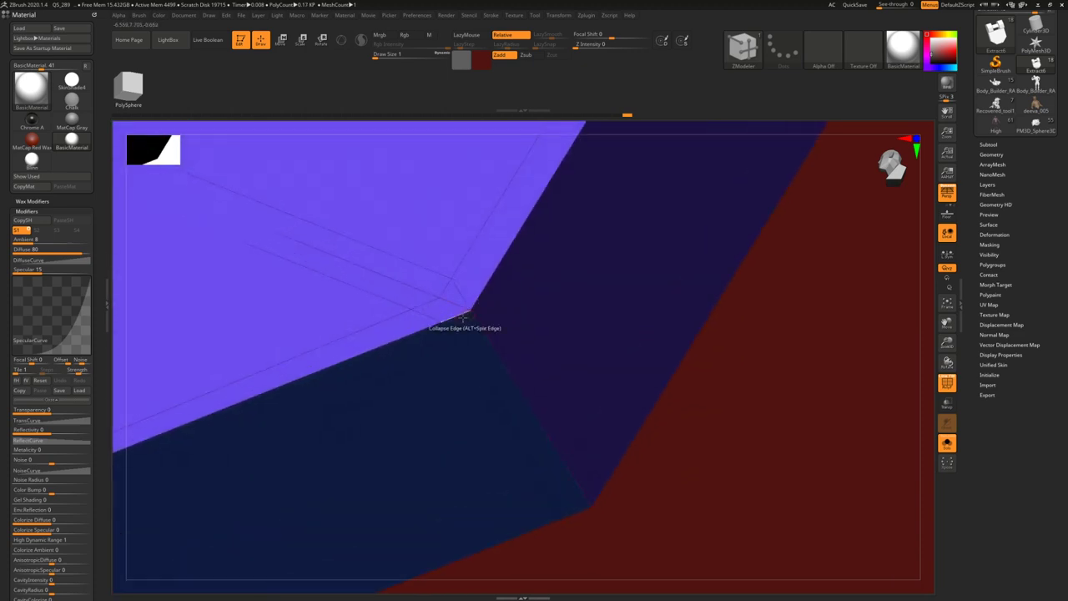
{"action": "mouse_move", "coordinate": [444, 294]}
{"action": "right_mouse_down"}
{"action": "mouse_move", "coordinate": [443, 270]}
{"action": "mouse_move", "coordinate": [478, 328]}
{"action": "mouse_move", "coordinate": [454, 302]}
{"action": "right_mouse_up"}
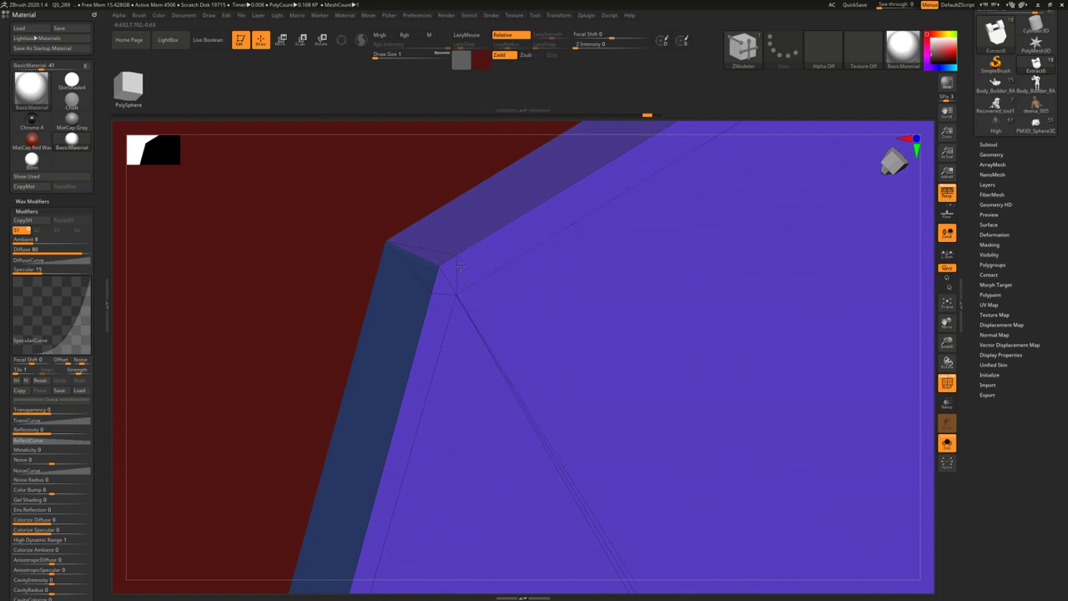
{"action": "right_click_drag", "start_coordinate": [413, 189], "coordinate": [506, 406], "text": "ctrl"}
{"action": "right_click_drag", "start_coordinate": [646, 560], "coordinate": [542, 375], "text": "alt"}
{"action": "left_click", "coordinate": [421, 292]}
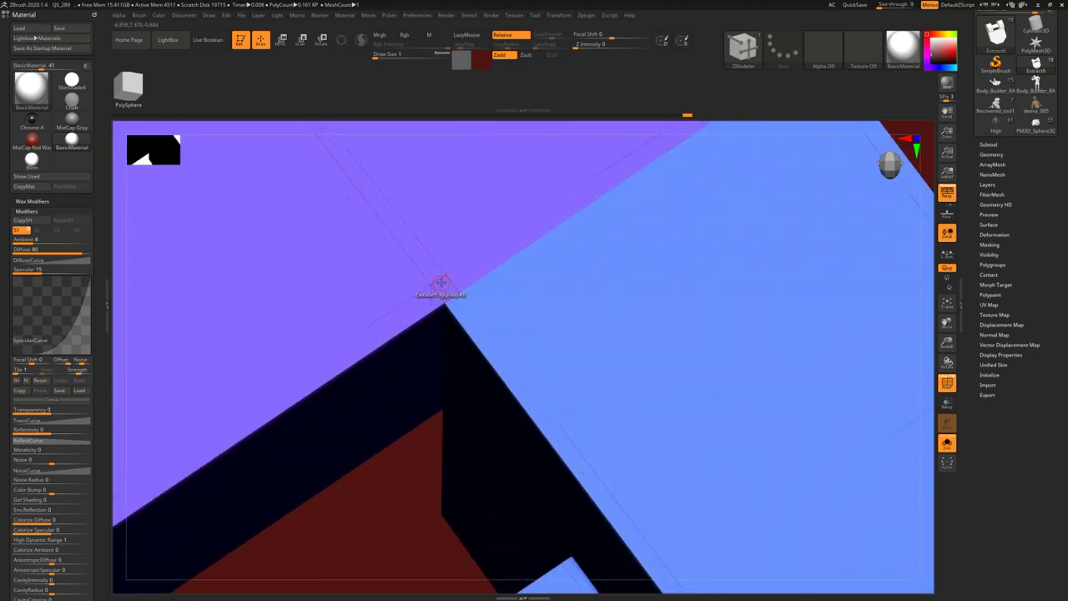
- Check the notch corner in the smoothed preview and undo the last topology edit
{"action": "mouse_move", "coordinate": [451, 292]}
{"action": "right_mouse_down"}
{"action": "mouse_move", "coordinate": [441, 281]}
{"action": "mouse_move", "coordinate": [446, 317]}
{"action": "mouse_move", "coordinate": [433, 311]}
{"action": "mouse_move", "coordinate": [520, 275]}
{"action": "mouse_move", "coordinate": [405, 315]}
{"action": "right_mouse_up"}
{"action": "key", "text": "shift+f"}
{"action": "key", "text": "shift+d"}
{"action": "key", "text": "ctrl+z"}
{"action": "key", "text": "shift+f"}
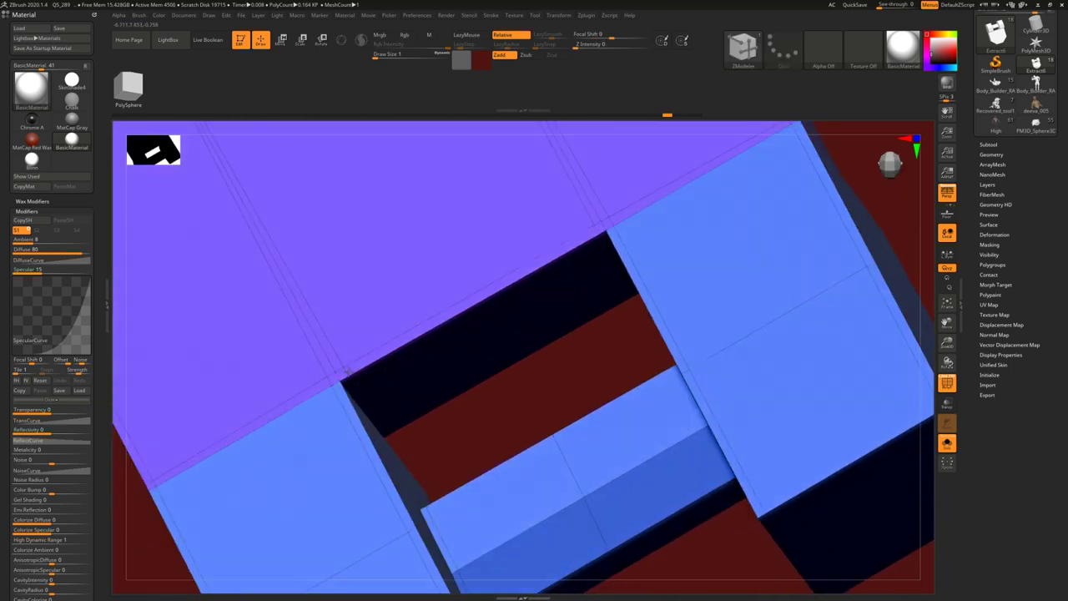
- Clean up the remaining notch corner points, then check the whole end block without polyframe in the smoothed preview
{"action": "right_click_drag", "start_coordinate": [346, 372], "coordinate": [450, 209]}
{"action": "left_click", "coordinate": [392, 320]}
{"action": "left_click", "coordinate": [434, 265]}
{"action": "key", "text": "d"}
{"action": "key", "text": "shift+f"}
{"action": "key", "text": "shift+d"}
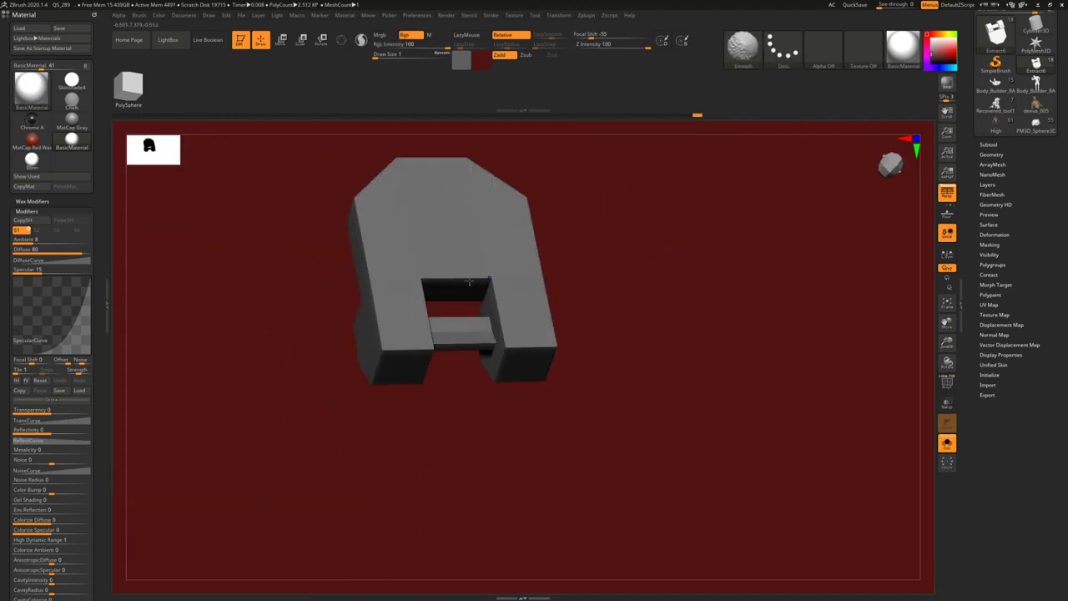
{"action": "key", "text": "shift+f"}
{"action": "right_click_drag", "start_coordinate": [451, 273], "coordinate": [382, 303], "text": "ctrl"}
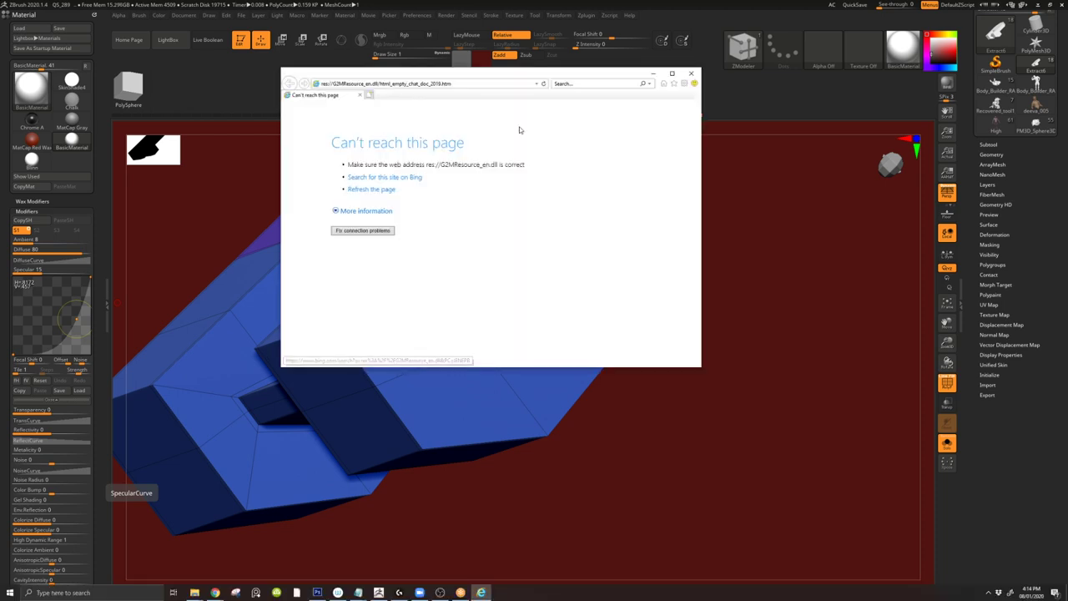
- Close the pop-up browser window, then look up Notepad in the system search and dismiss it
{"action": "left_click", "coordinate": [689, 74]}
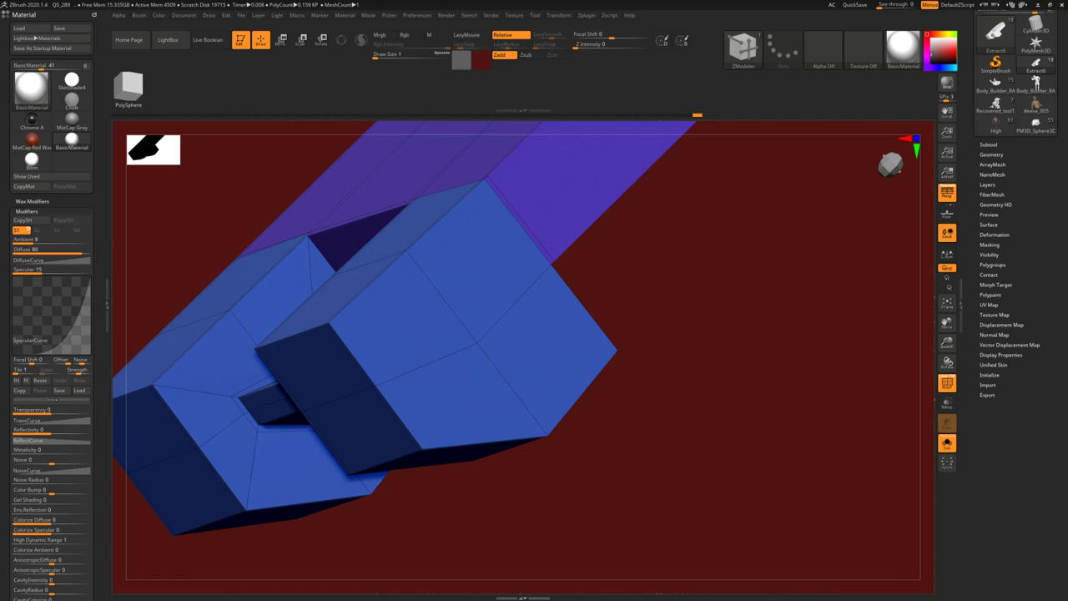
{"action": "left_click", "coordinate": [616, 329]}
{"action": "key", "text": "super"}
{"action": "type", "text": "nmo"}
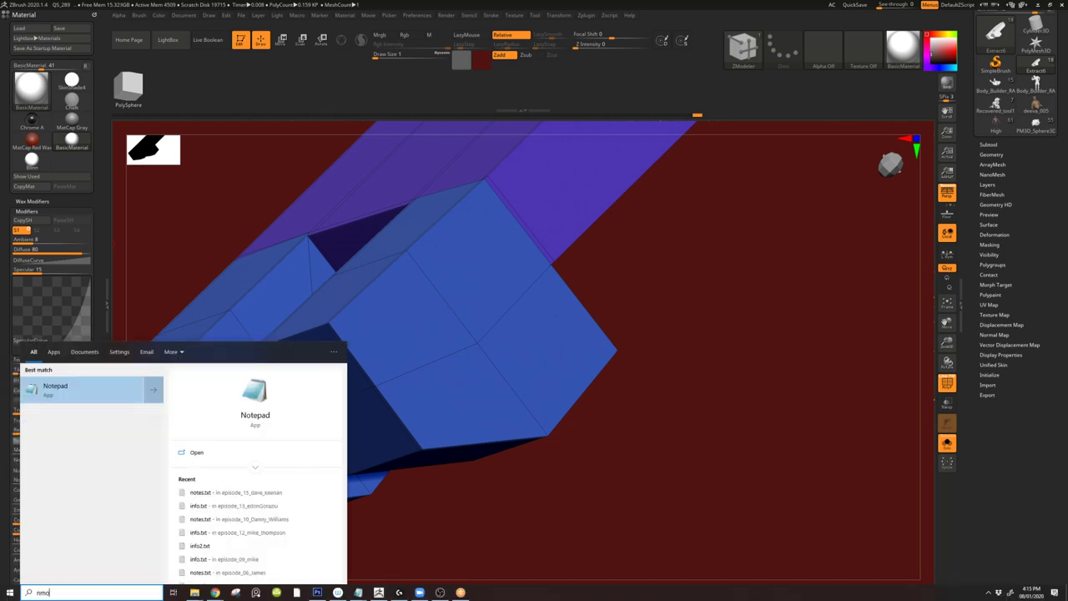
{"action": "key", "text": "Escape"}
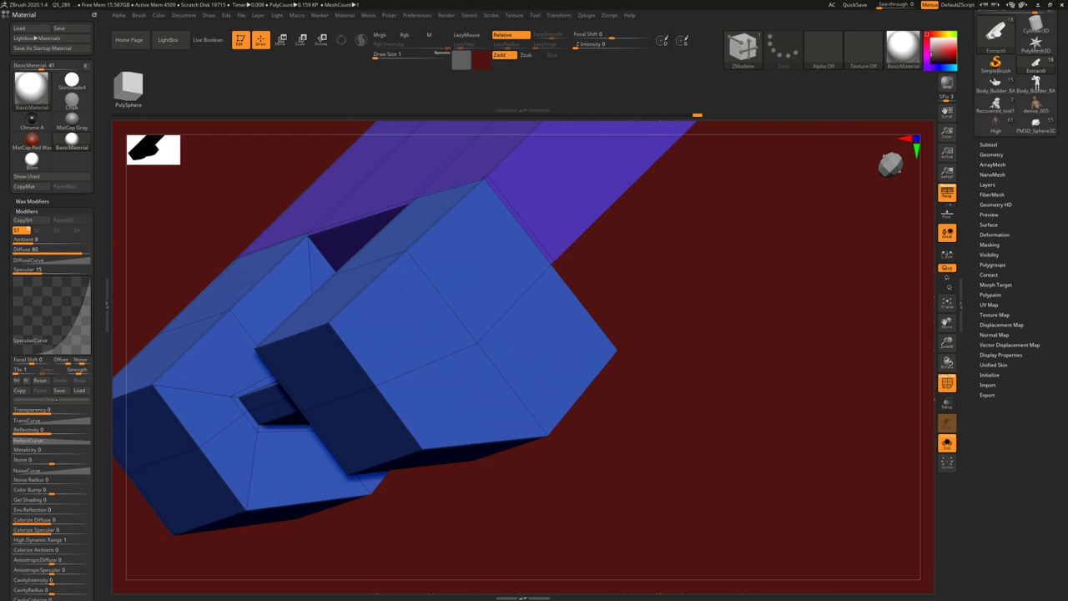
- Switch to the High tool, show all its subtools without polyframe and examine the ogre's costume
{"action": "left_click", "coordinate": [998, 126]}
{"action": "right_click_drag", "start_coordinate": [515, 245], "coordinate": [537, 219]}
{"action": "key", "text": "shift+f"}
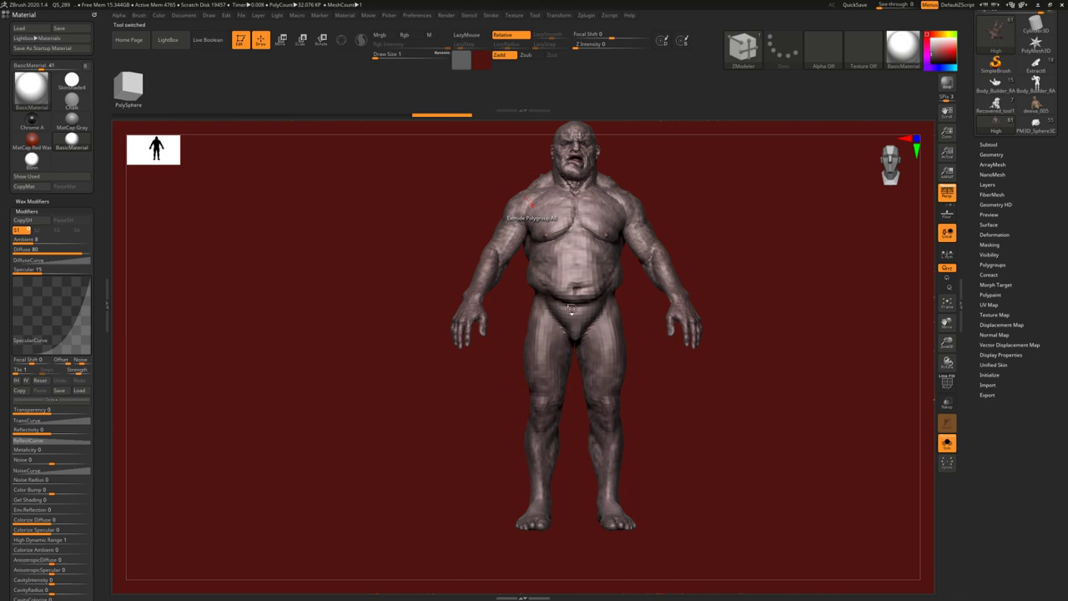
{"action": "key", "text": "shift+s"}
{"action": "right_click_drag", "start_coordinate": [568, 251], "coordinate": [566, 326], "text": "ctrl"}
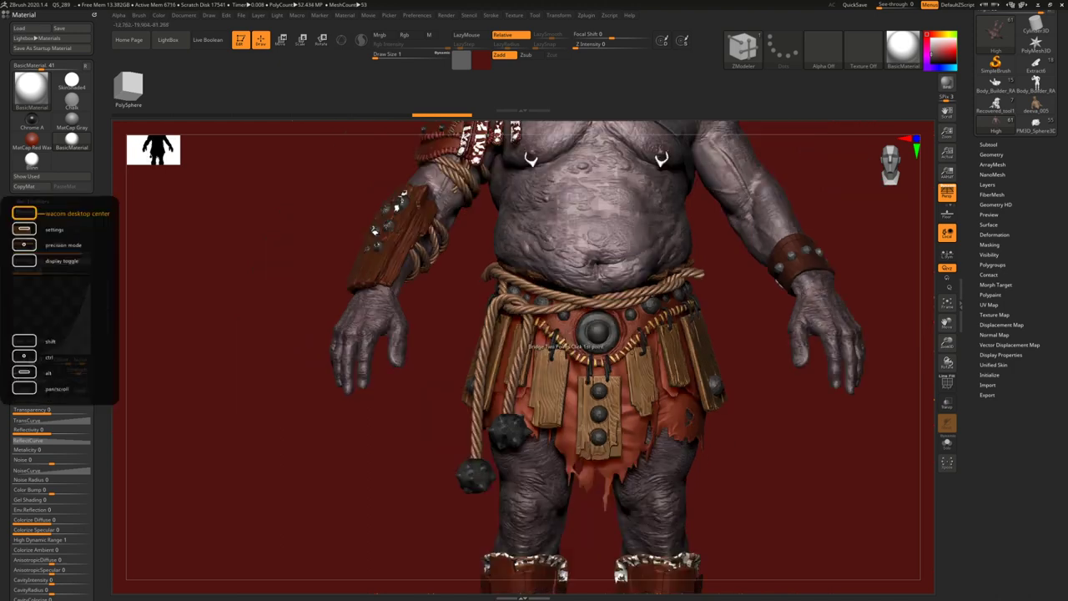
{"action": "right_click_drag", "start_coordinate": [579, 239], "coordinate": [585, 313], "text": "alt"}
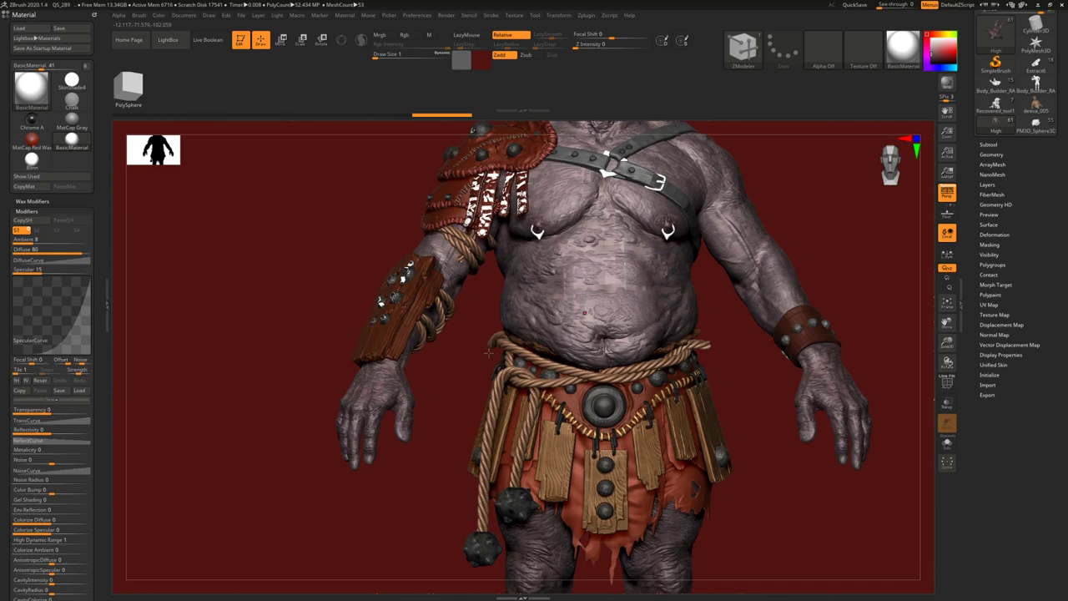
{"action": "key", "text": "f"}
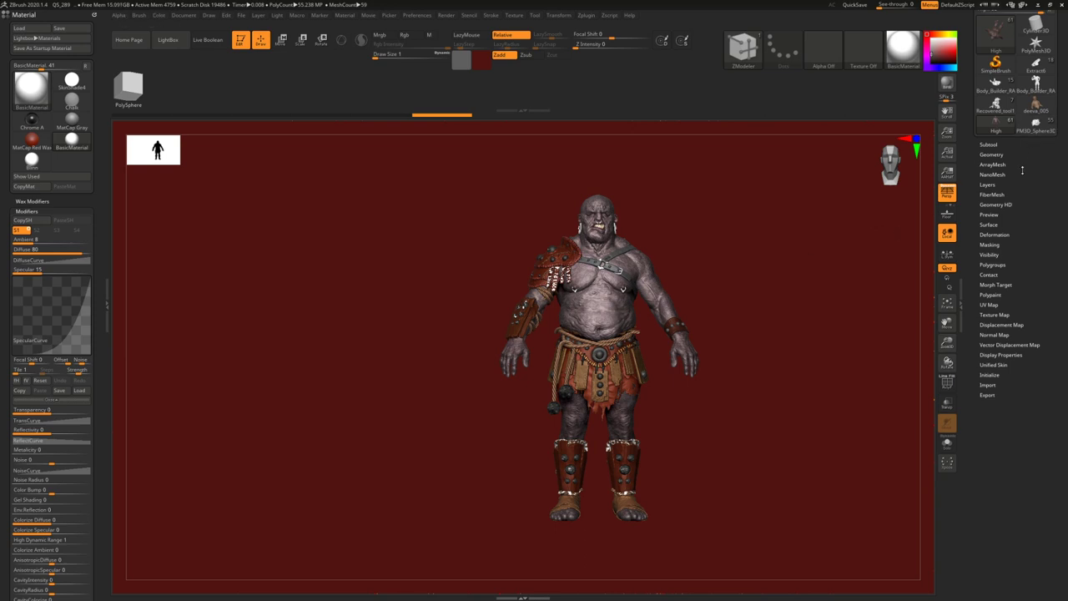
- Return to the Extract6 tool and show all of its subtools to see the cuff on the posed demon
{"action": "left_click_drag", "start_coordinate": [1026, 157], "coordinate": [1026, 207]}
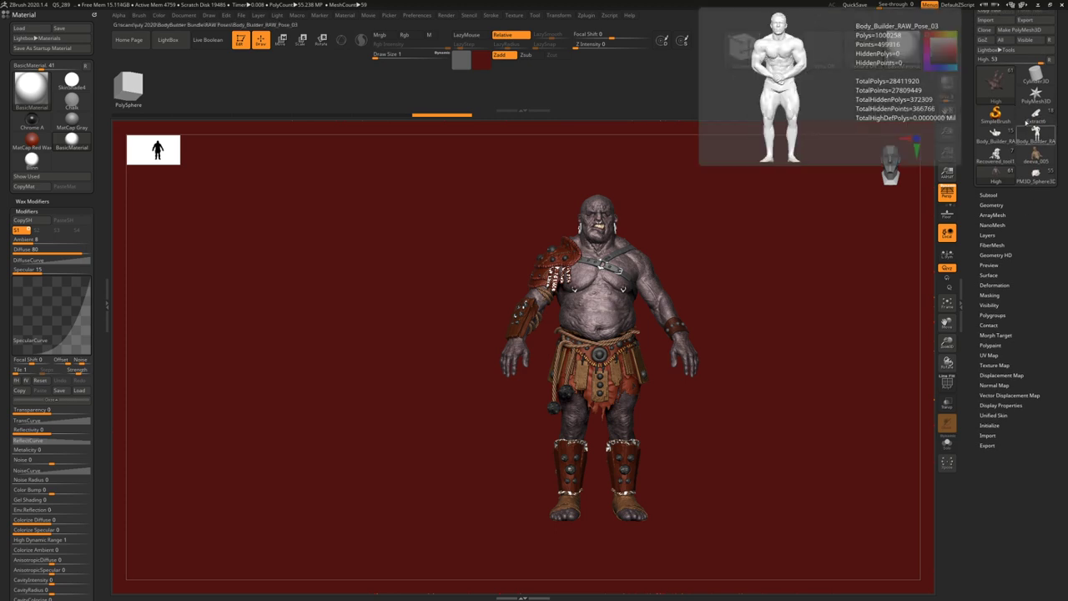
{"action": "left_click", "coordinate": [1039, 118]}
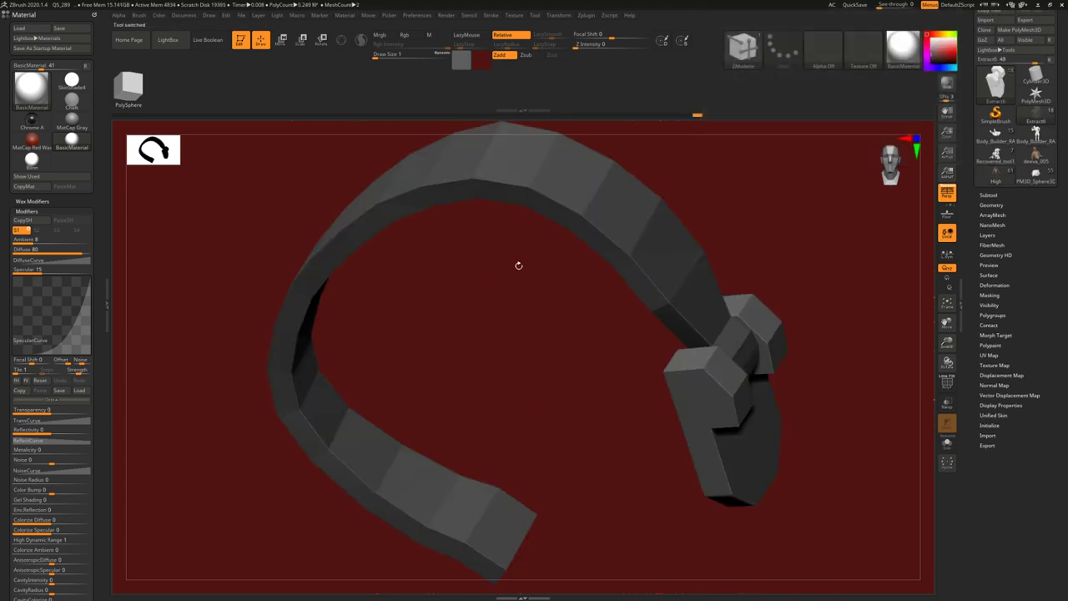
{"action": "left_click", "coordinate": [975, 197]}
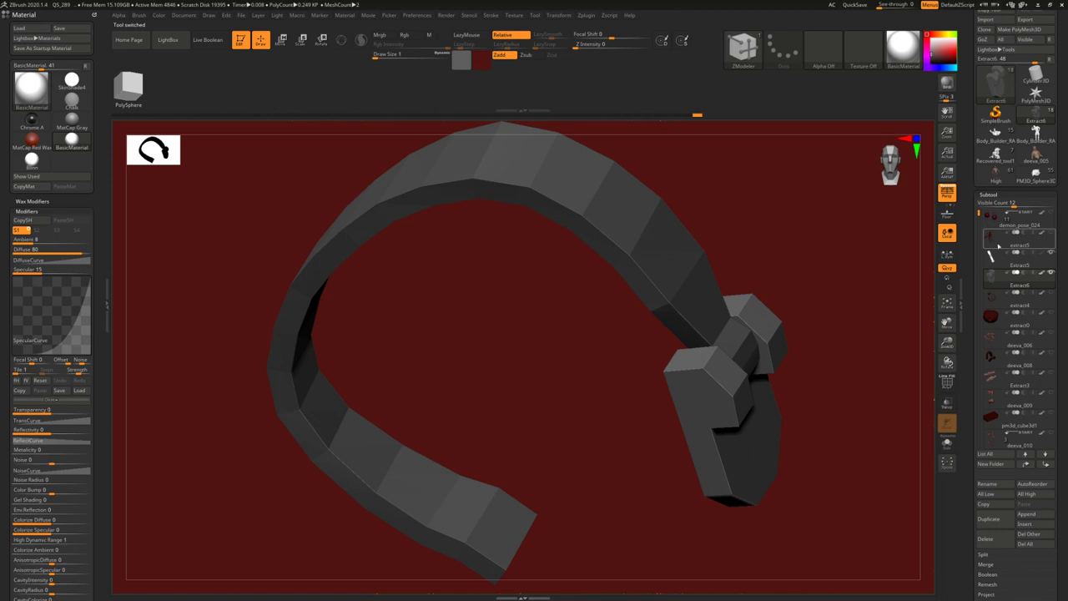
{"action": "left_click", "coordinate": [1053, 273], "text": "shift"}
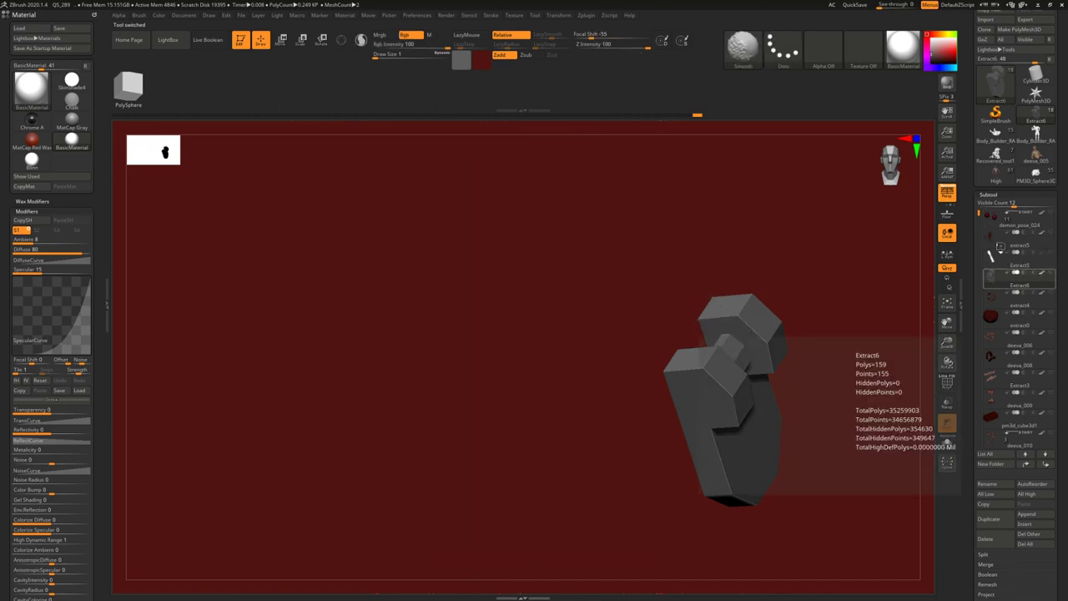
{"action": "left_click", "coordinate": [1053, 274], "text": "shift"}
{"action": "left_click", "coordinate": [1053, 273], "text": "shift"}
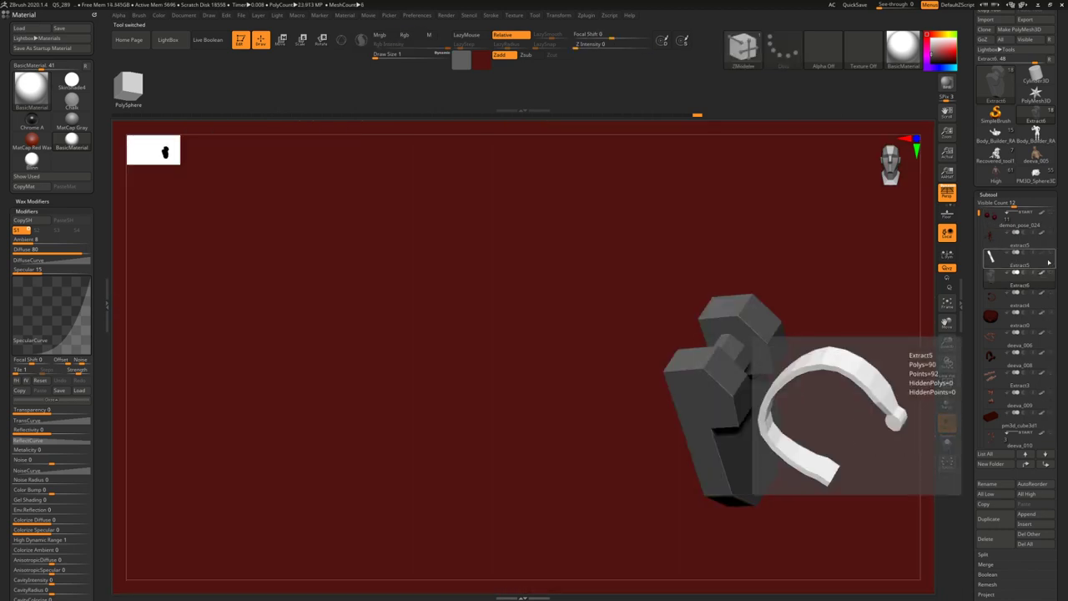
{"action": "left_click", "coordinate": [1051, 214]}
{"action": "left_click_drag", "start_coordinate": [929, 246], "coordinate": [710, 205], "text": "alt"}
{"action": "left_click_drag", "start_coordinate": [609, 256], "coordinate": [392, 267], "text": "alt"}
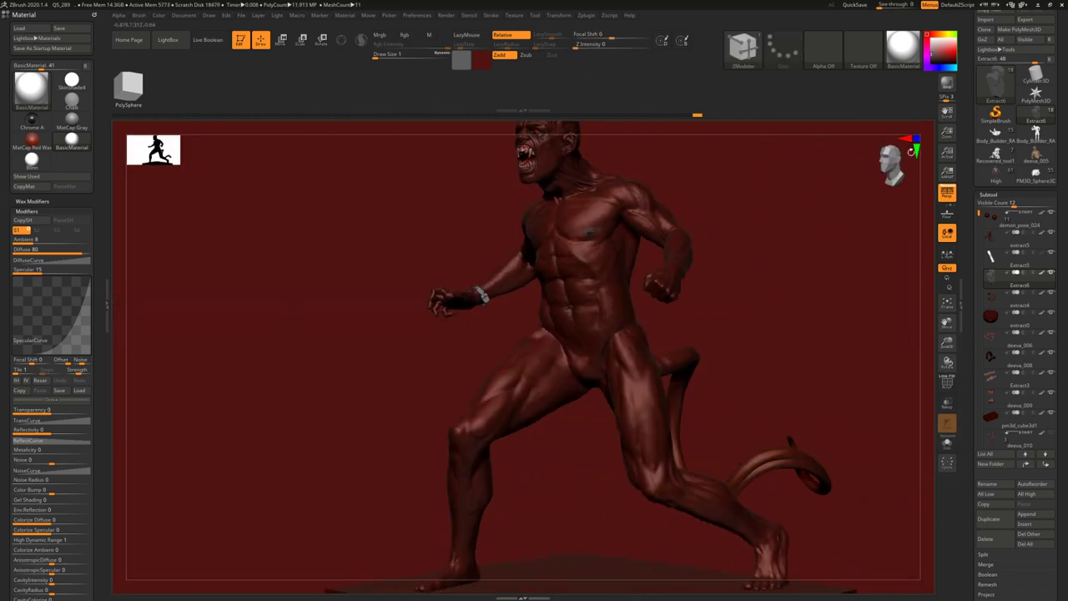
- Switch to the deeva_005 tool and view the horned demon's head and torso from the front
{"action": "left_click", "coordinate": [1042, 157]}
{"action": "key", "text": "f"}
{"action": "left_click_drag", "start_coordinate": [520, 236], "coordinate": [501, 253], "text": "shift"}
{"action": "right_click_drag", "start_coordinate": [501, 253], "coordinate": [518, 324], "text": "alt"}
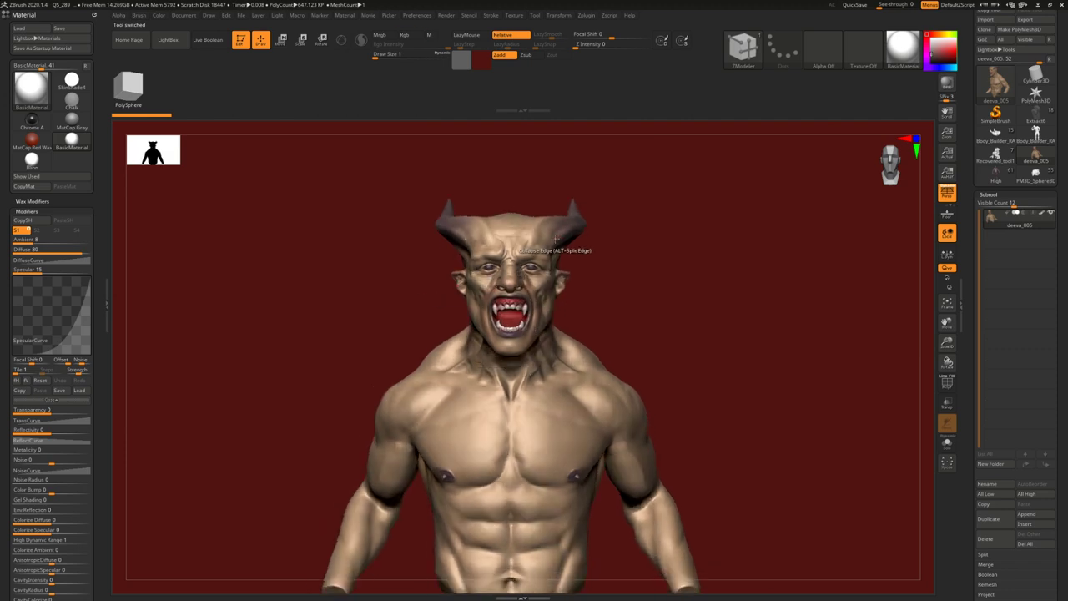
{"action": "right_click_drag", "start_coordinate": [528, 288], "coordinate": [543, 232], "text": "alt"}
{"action": "mouse_move", "coordinate": [543, 241]}
{"action": "left_mouse_down"}
{"action": "mouse_move", "coordinate": [503, 350]}
{"action": "mouse_move", "coordinate": [445, 338]}
{"action": "mouse_move", "coordinate": [449, 325]}
{"action": "mouse_move", "coordinate": [521, 348]}
{"action": "mouse_move", "coordinate": [465, 369]}
{"action": "mouse_move", "coordinate": [537, 370]}
{"action": "mouse_move", "coordinate": [548, 353]}
{"action": "left_mouse_up"}
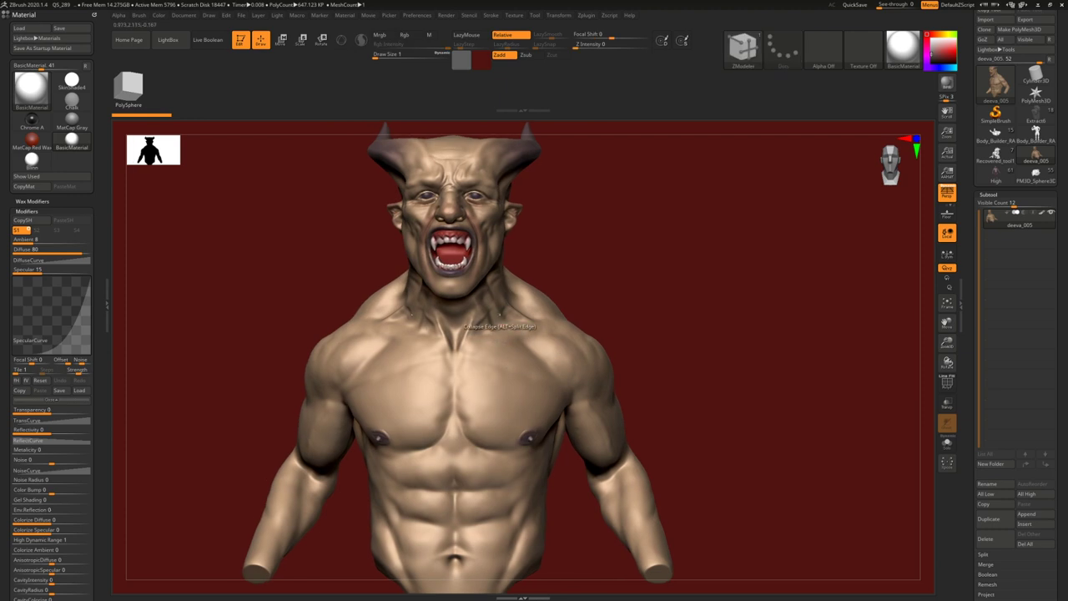
- Select the Standard brush and set its Draw Size to 167
{"action": "key", "text": "b"}
{"action": "key", "text": "s"}
{"action": "key", "text": "t"}
{"action": "key", "text": "space"}
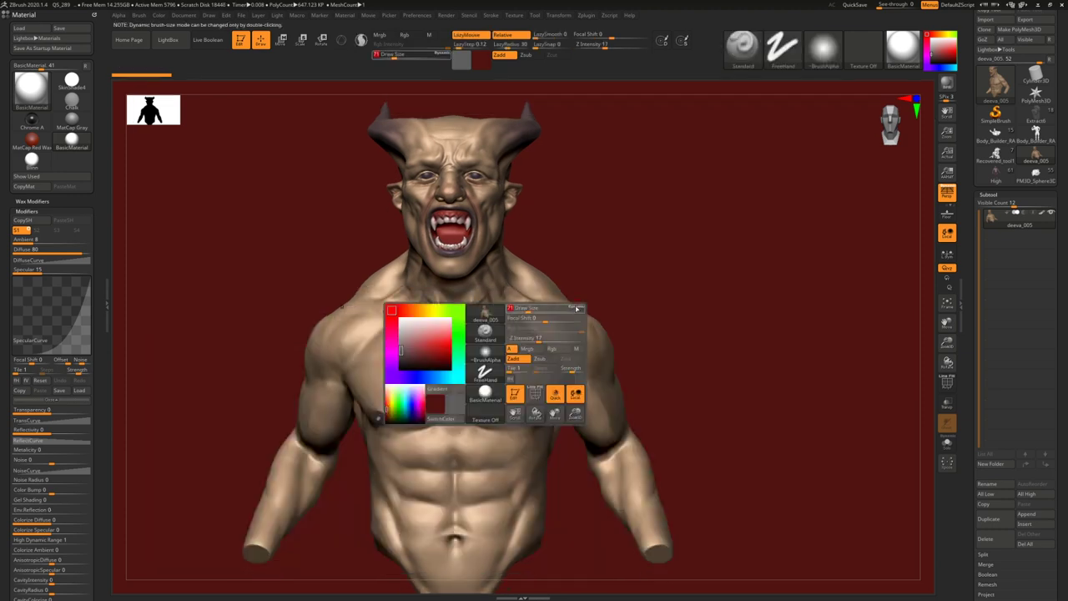
{"action": "left_click_drag", "start_coordinate": [527, 307], "coordinate": [546, 308]}
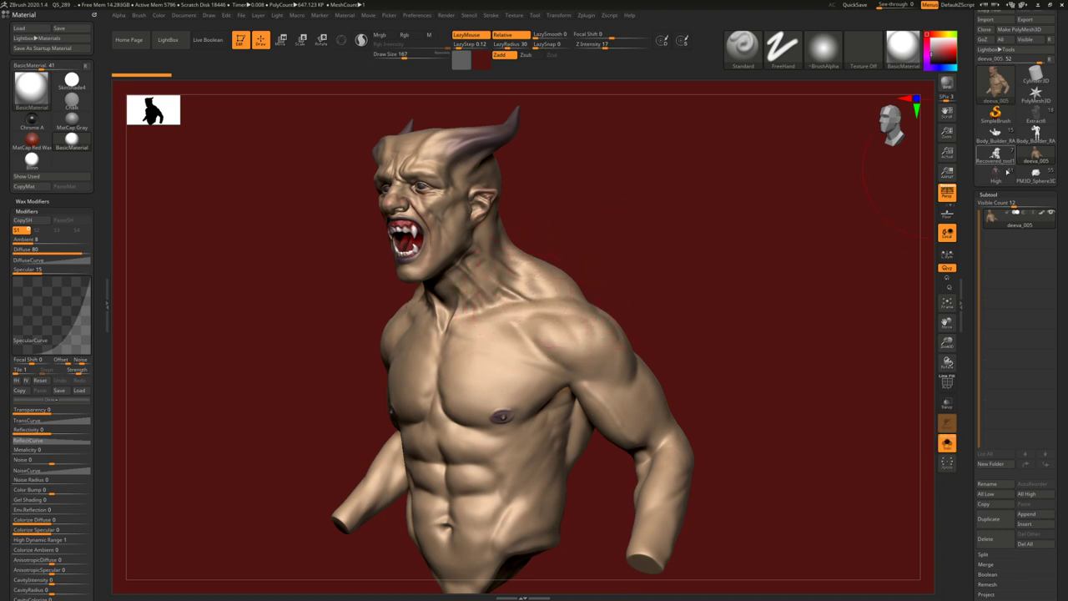
{"action": "right_click_drag", "start_coordinate": [600, 365], "coordinate": [612, 268], "text": "alt"}
{"action": "right_click_drag", "start_coordinate": [627, 405], "coordinate": [643, 310]}
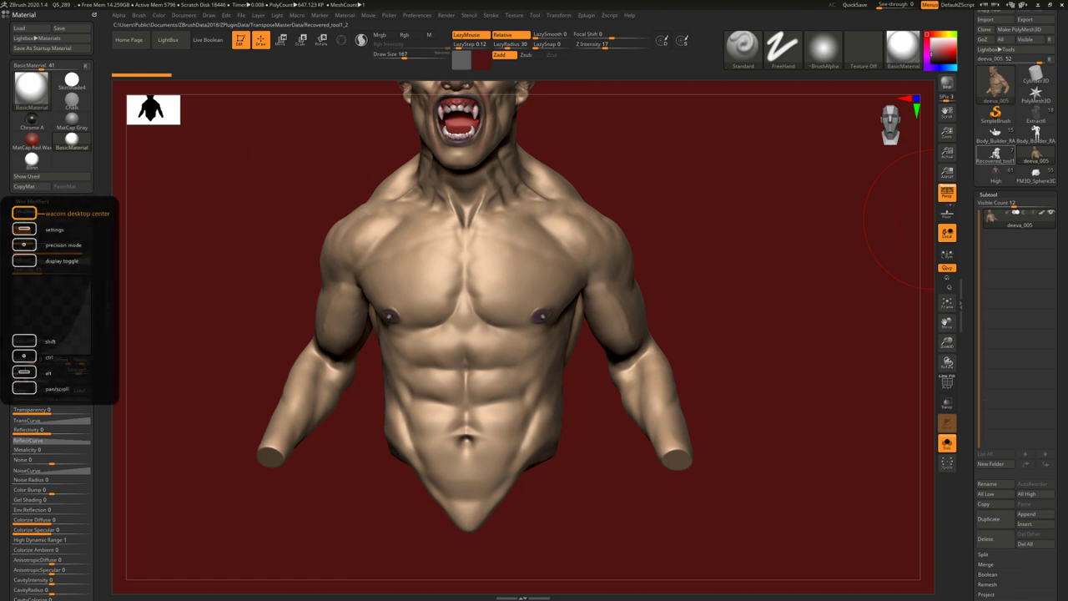
- Switch to Chrome and view the rusted antique handcuffs reference photo
{"action": "key", "text": "alt+Tab"}
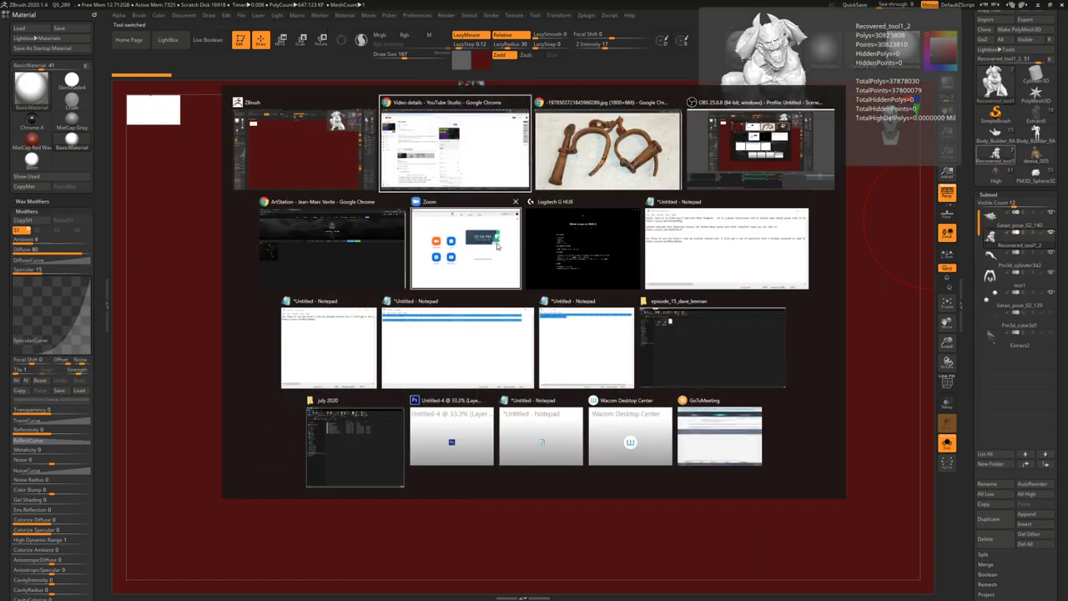
{"action": "left_click", "coordinate": [567, 144]}
{"action": "key", "text": "alt+Tab"}
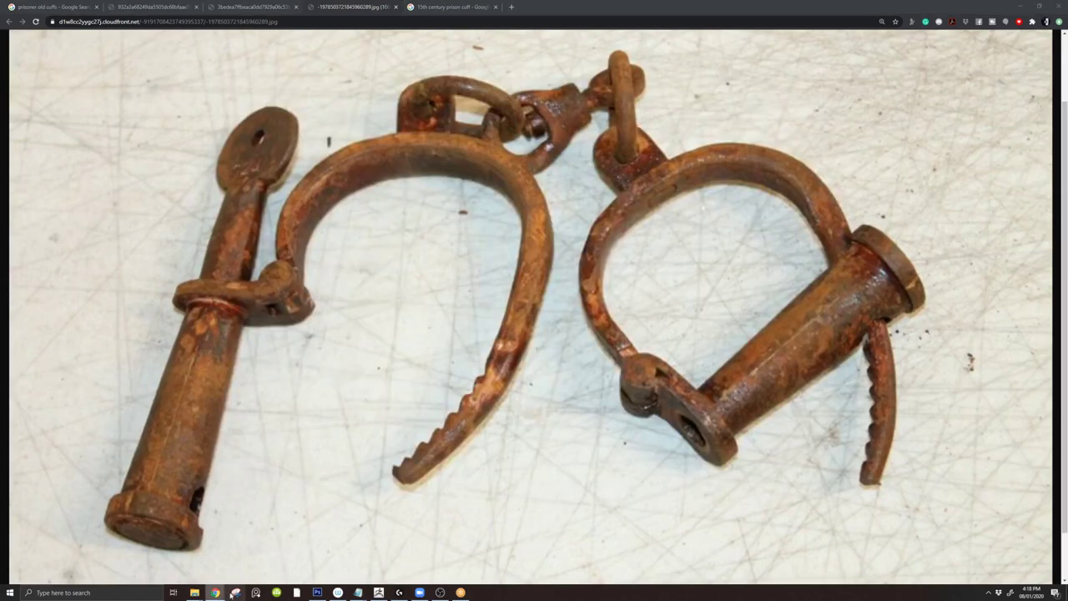
- Switch to the Chrome window showing the ArtStation page
{"action": "mouse_move", "coordinate": [215, 592]}
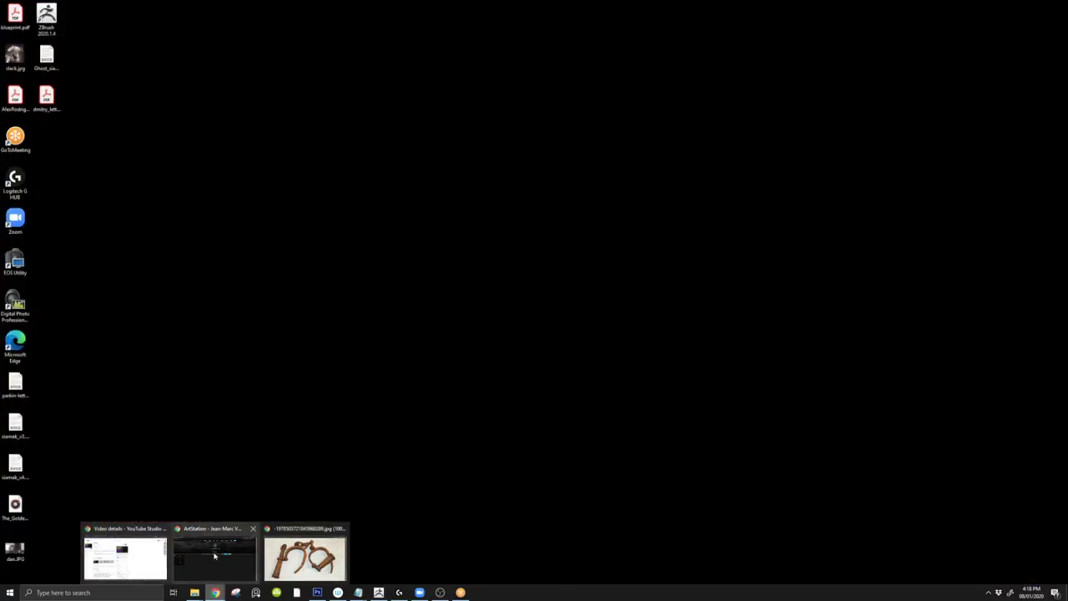
{"action": "left_click", "coordinate": [213, 555]}
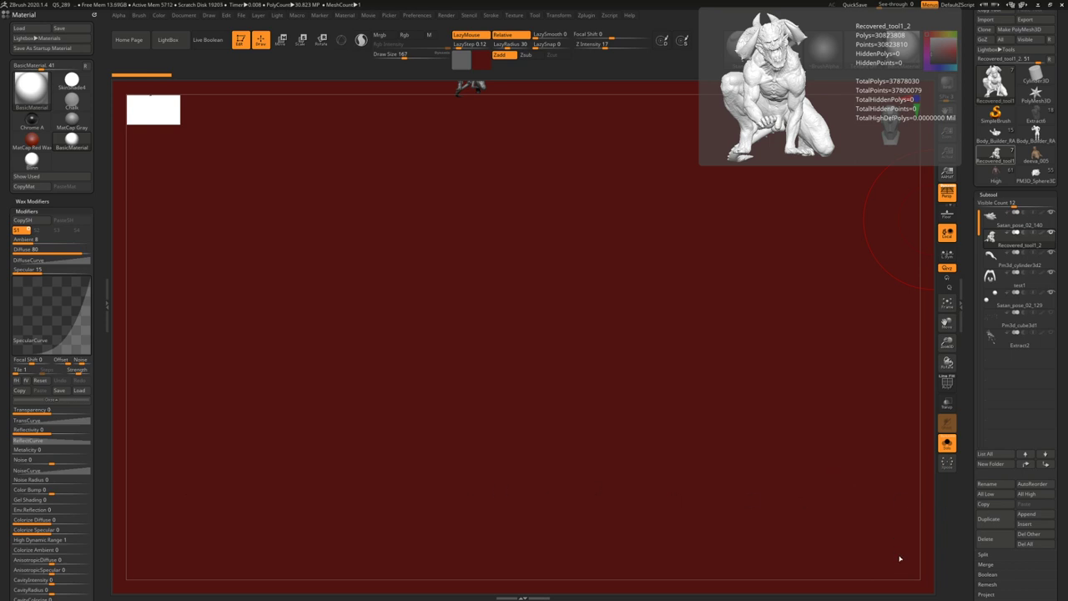
{"action": "key", "text": "super"}
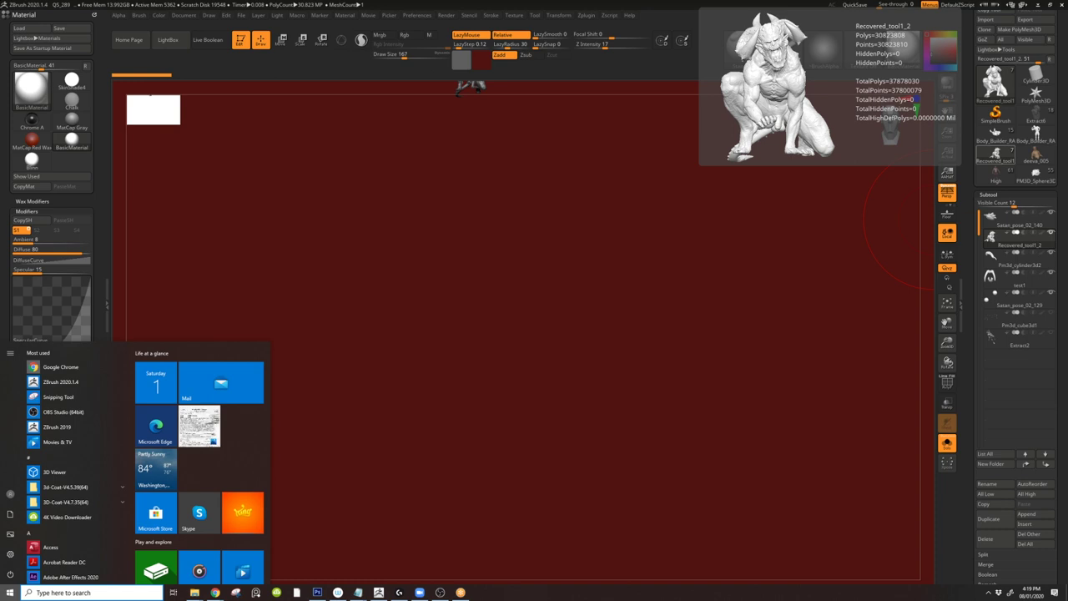
{"action": "key", "text": "super"}
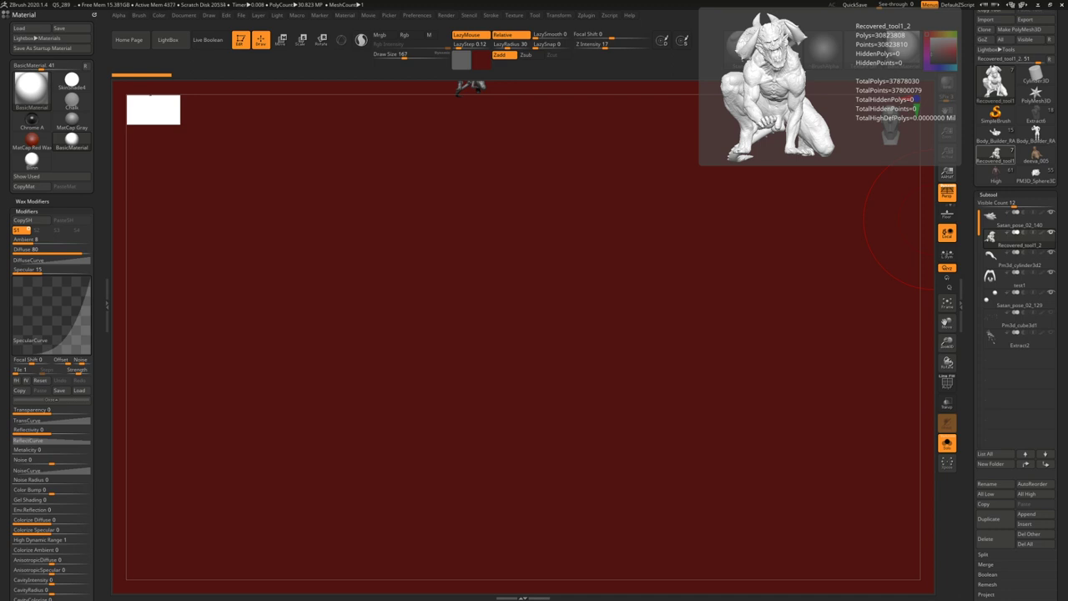
- Examine the crouching horned demon and its rock base from both sides and from behind
{"action": "right_click_drag", "start_coordinate": [551, 197], "coordinate": [594, 309], "text": "alt"}
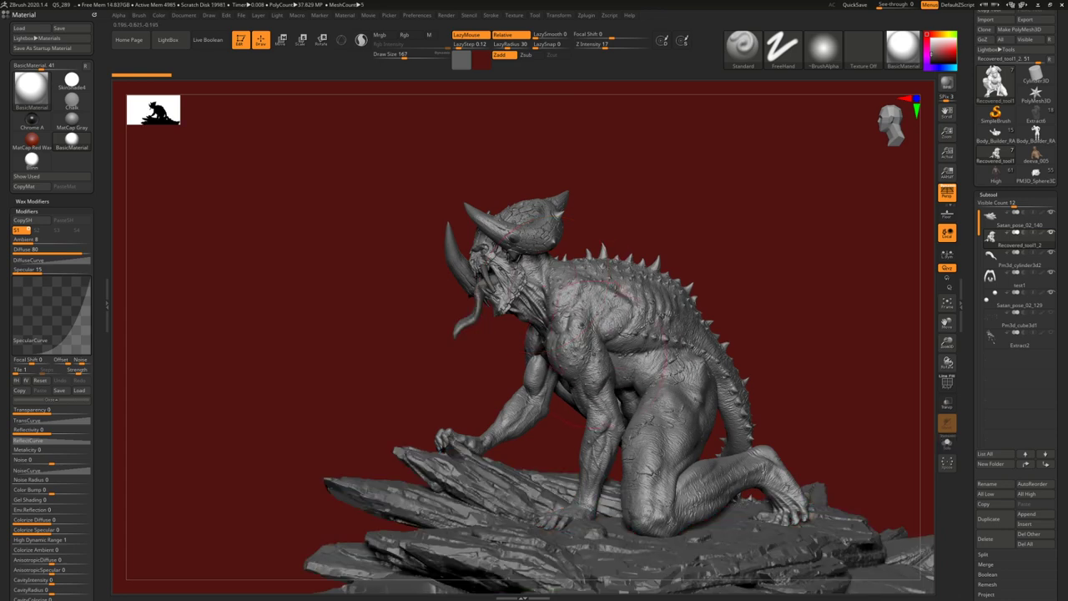
{"action": "right_click_drag", "start_coordinate": [646, 363], "coordinate": [626, 399]}
{"action": "mouse_move", "coordinate": [611, 235]}
{"action": "right_mouse_down", "text": "ctrl"}
{"action": "mouse_move", "coordinate": [633, 234]}
{"action": "mouse_move", "coordinate": [605, 252]}
{"action": "right_mouse_up", "text": "ctrl"}
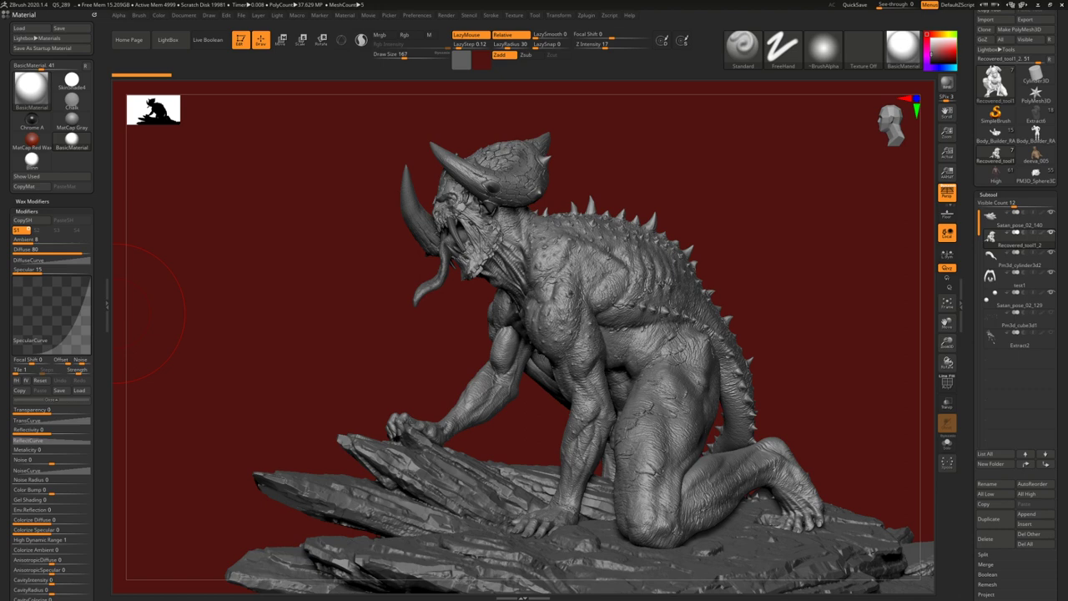
{"action": "left_click_drag", "start_coordinate": [279, 303], "coordinate": [622, 395]}
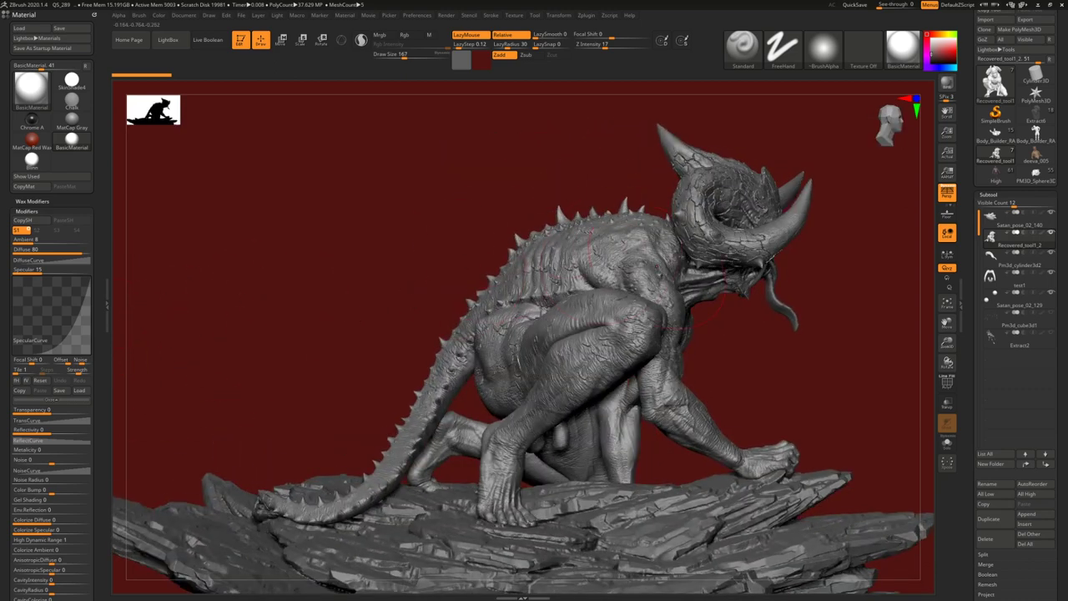
{"action": "mouse_move", "coordinate": [442, 258]}
{"action": "left_mouse_down"}
{"action": "mouse_move", "coordinate": [487, 275]}
{"action": "mouse_move", "coordinate": [458, 231]}
{"action": "mouse_move", "coordinate": [447, 248]}
{"action": "left_mouse_up"}
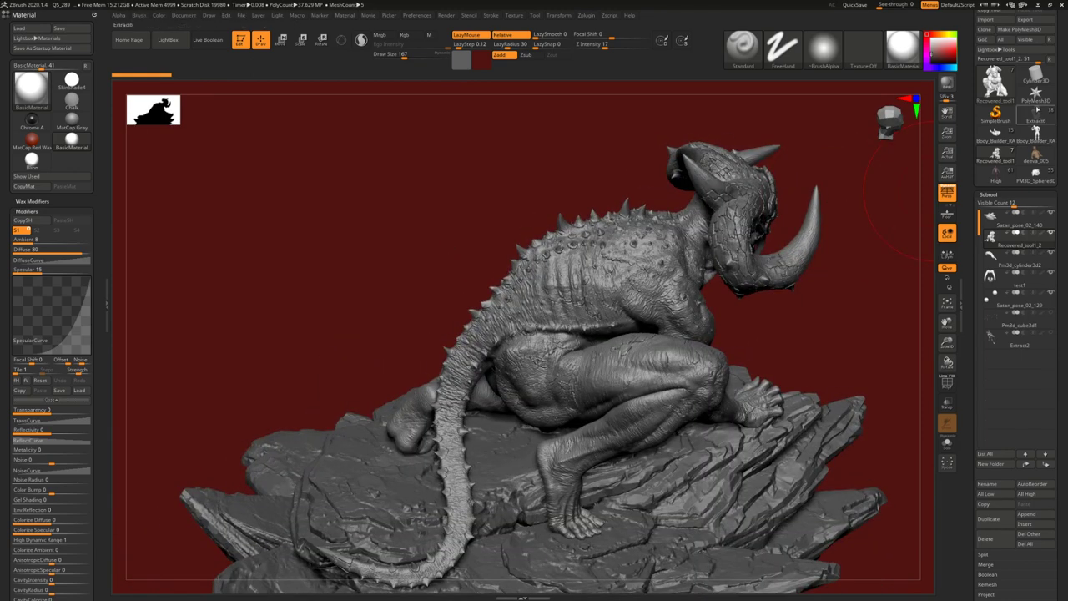
- Switch to the Extract6 tool, frame the standing red demon and view its body from the front
{"action": "left_click", "coordinate": [1035, 115]}
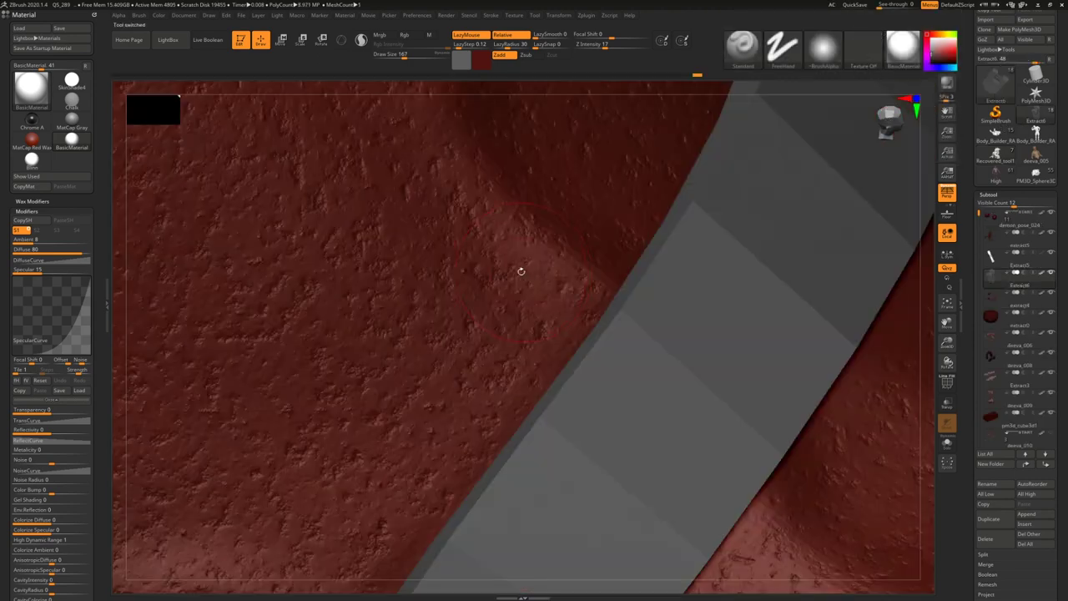
{"action": "key", "text": "f"}
{"action": "key", "text": "f"}
{"action": "mouse_move", "coordinate": [527, 277]}
{"action": "left_mouse_down"}
{"action": "mouse_move", "coordinate": [551, 282]}
{"action": "mouse_move", "coordinate": [585, 260]}
{"action": "mouse_move", "coordinate": [474, 324]}
{"action": "mouse_move", "coordinate": [481, 336]}
{"action": "mouse_move", "coordinate": [548, 329]}
{"action": "mouse_move", "coordinate": [492, 322]}
{"action": "mouse_move", "coordinate": [525, 312]}
{"action": "mouse_move", "coordinate": [591, 458]}
{"action": "left_mouse_up"}
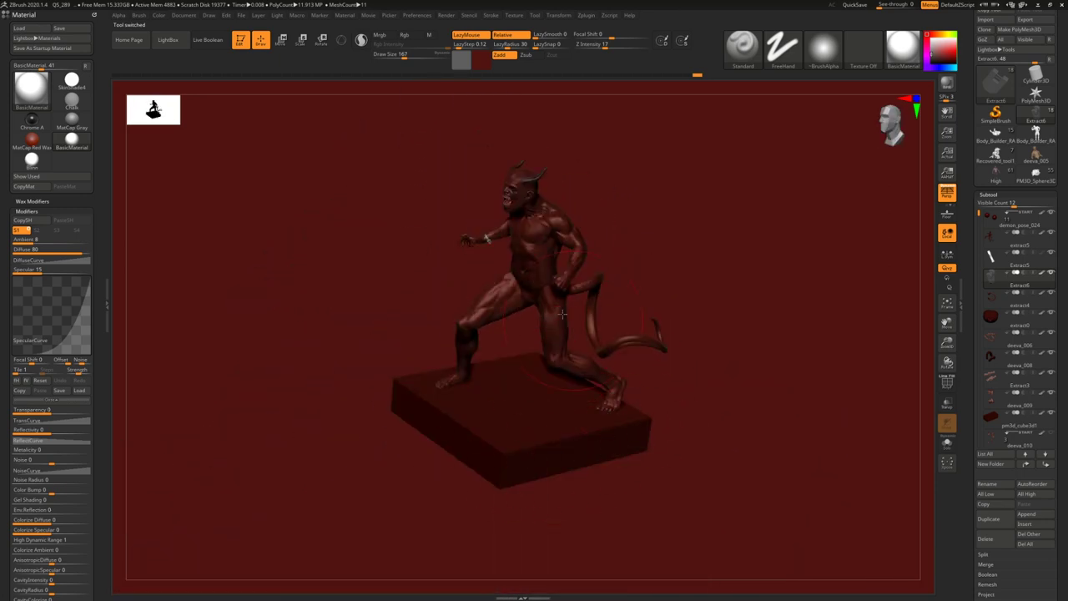
{"action": "mouse_move", "coordinate": [602, 333]}
{"action": "right_mouse_down"}
{"action": "mouse_move", "coordinate": [544, 298]}
{"action": "mouse_move", "coordinate": [453, 334]}
{"action": "mouse_move", "coordinate": [500, 240]}
{"action": "mouse_move", "coordinate": [448, 315]}
{"action": "mouse_move", "coordinate": [549, 322]}
{"action": "mouse_move", "coordinate": [615, 305]}
{"action": "mouse_move", "coordinate": [517, 352]}
{"action": "right_mouse_up"}
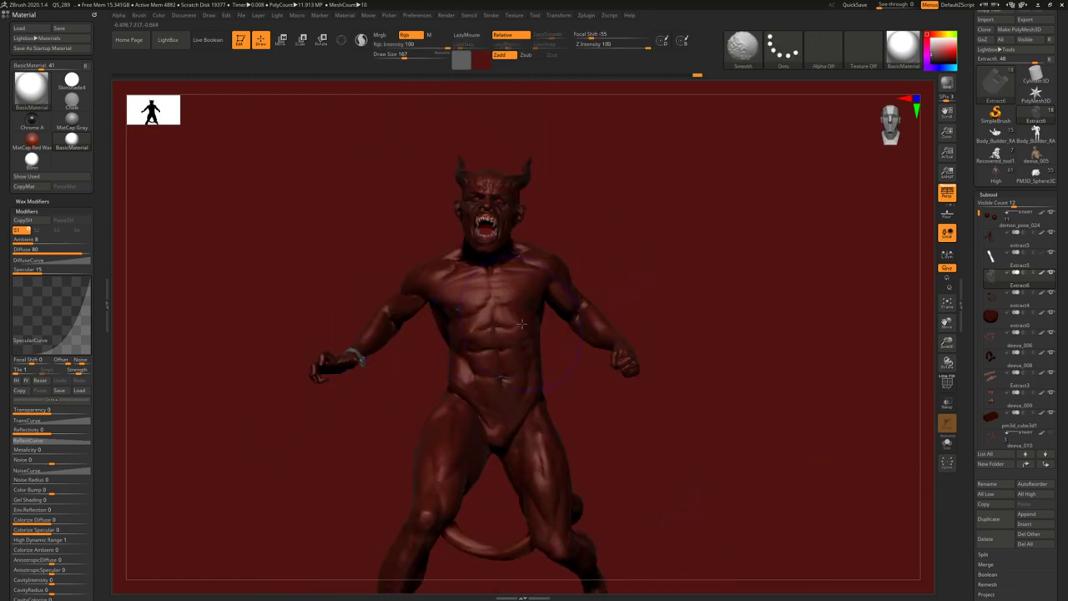
{"action": "left_click_drag", "start_coordinate": [541, 271], "coordinate": [515, 261]}
{"action": "right_click_drag", "start_coordinate": [537, 254], "coordinate": [503, 284]}
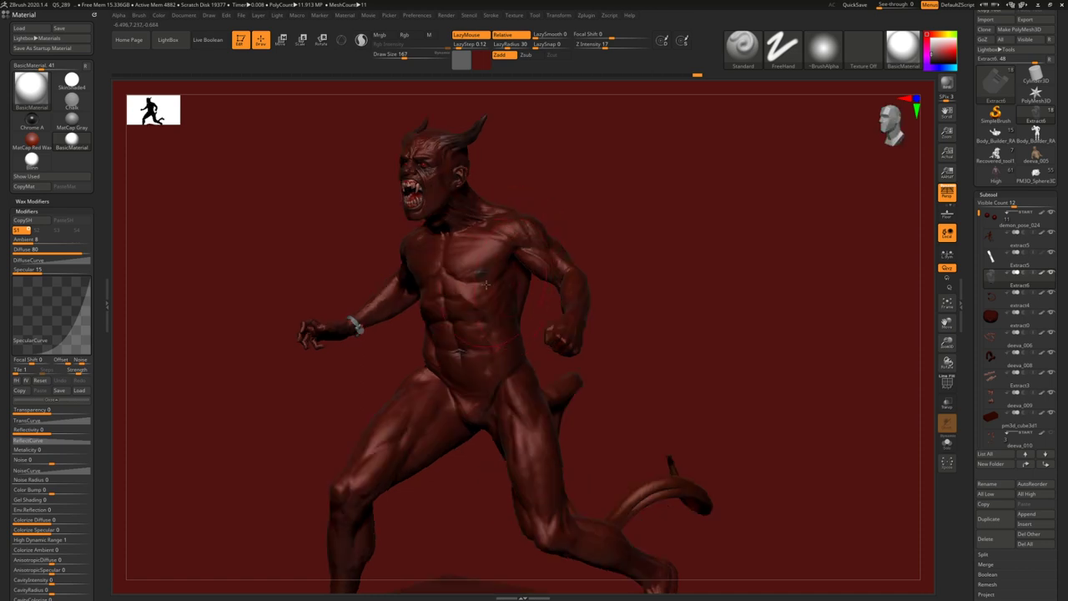
- Examine the cuffed wrist and the demon's side and tail, finishing with the whole figure framed
{"action": "right_click_drag", "start_coordinate": [354, 330], "coordinate": [366, 309]}
{"action": "right_click_drag", "start_coordinate": [358, 205], "coordinate": [398, 316], "text": "ctrl"}
{"action": "left_click_drag", "start_coordinate": [398, 316], "coordinate": [467, 315]}
{"action": "right_click_drag", "start_coordinate": [401, 282], "coordinate": [438, 288], "text": "shift"}
{"action": "left_click_drag", "start_coordinate": [404, 278], "coordinate": [501, 286], "text": "alt"}
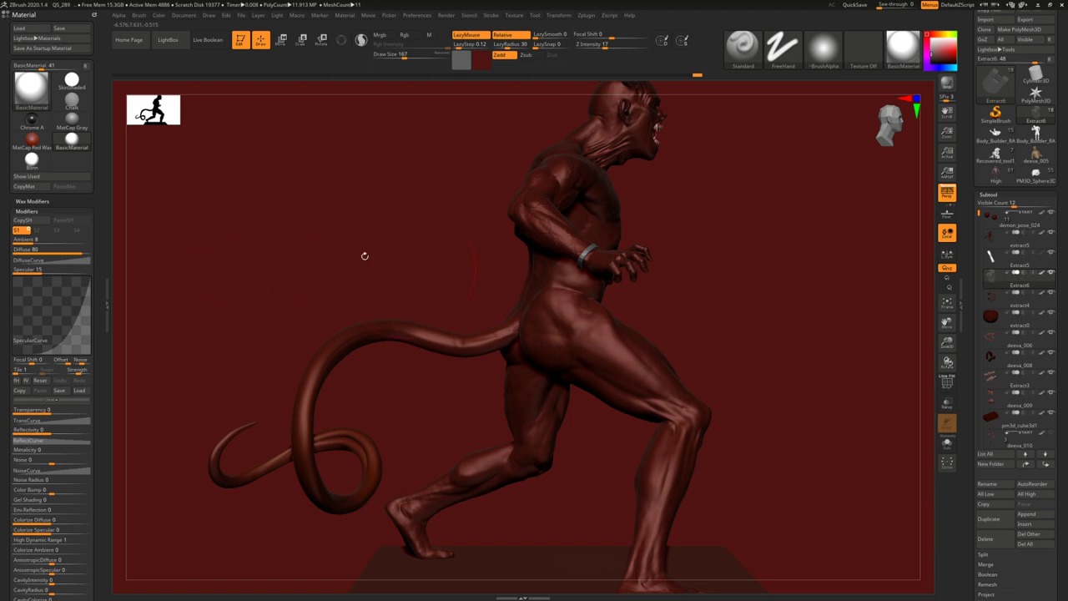
{"action": "left_click_drag", "start_coordinate": [657, 277], "coordinate": [531, 248]}
{"action": "key", "text": "f"}
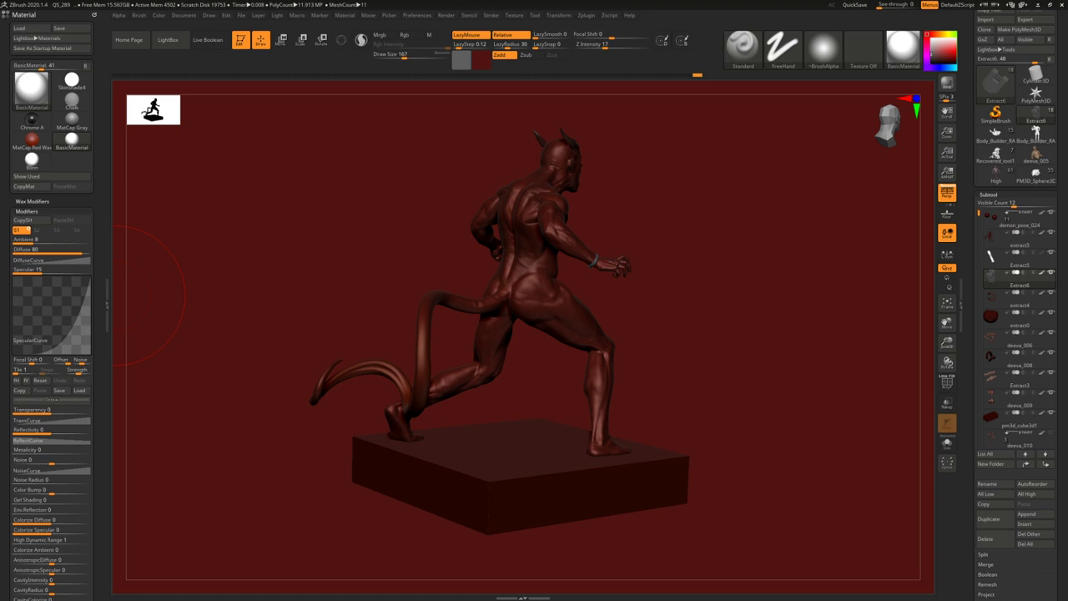
- Inspect how the cuff sits on the demon's wrist from the front, the side and above
{"action": "left_click_drag", "start_coordinate": [755, 313], "coordinate": [592, 298]}
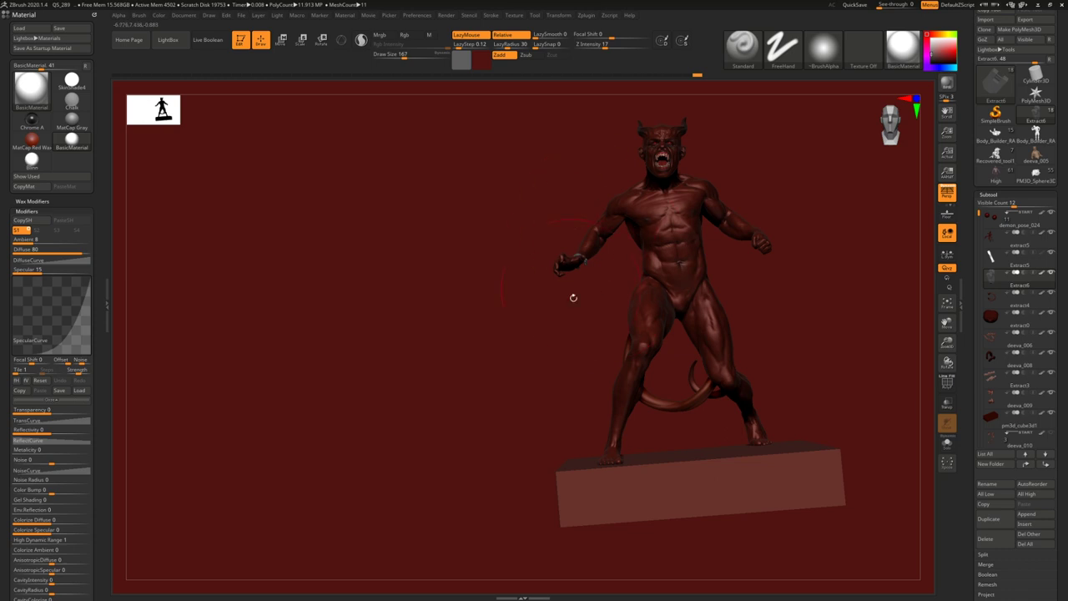
{"action": "mouse_move", "coordinate": [661, 283]}
{"action": "left_mouse_down"}
{"action": "mouse_move", "coordinate": [586, 299]}
{"action": "mouse_move", "coordinate": [582, 273]}
{"action": "mouse_move", "coordinate": [544, 276]}
{"action": "mouse_move", "coordinate": [562, 282]}
{"action": "mouse_move", "coordinate": [518, 241]}
{"action": "mouse_move", "coordinate": [467, 232]}
{"action": "left_mouse_up"}
{"action": "mouse_move", "coordinate": [468, 352]}
{"action": "left_mouse_down"}
{"action": "mouse_move", "coordinate": [484, 310]}
{"action": "mouse_move", "coordinate": [519, 334]}
{"action": "left_mouse_up"}
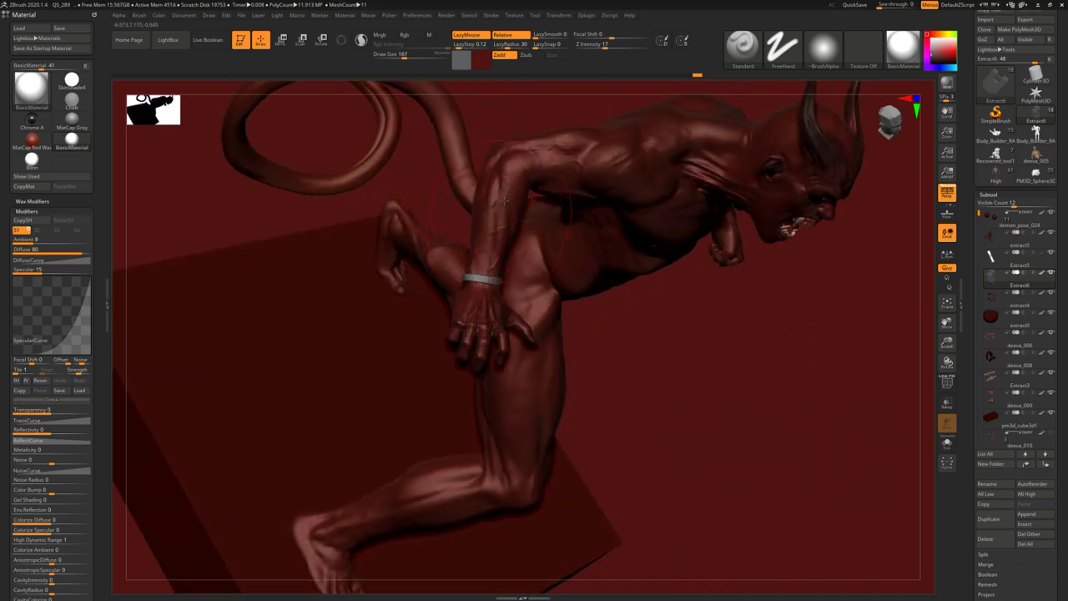
{"action": "left_click_drag", "start_coordinate": [555, 354], "coordinate": [601, 336]}
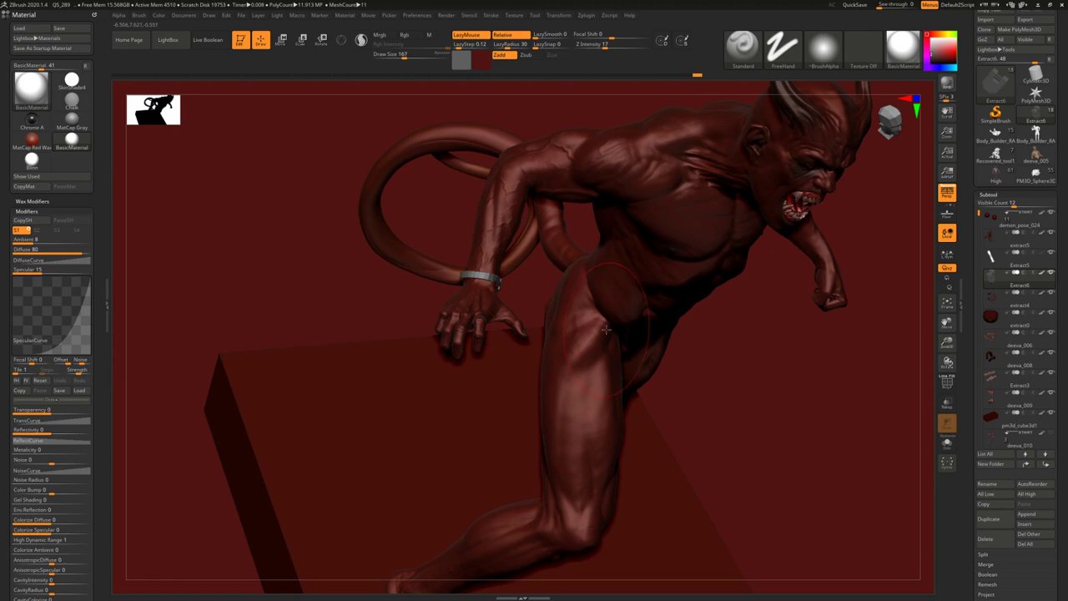
{"action": "left_click_drag", "start_coordinate": [678, 370], "coordinate": [625, 271]}
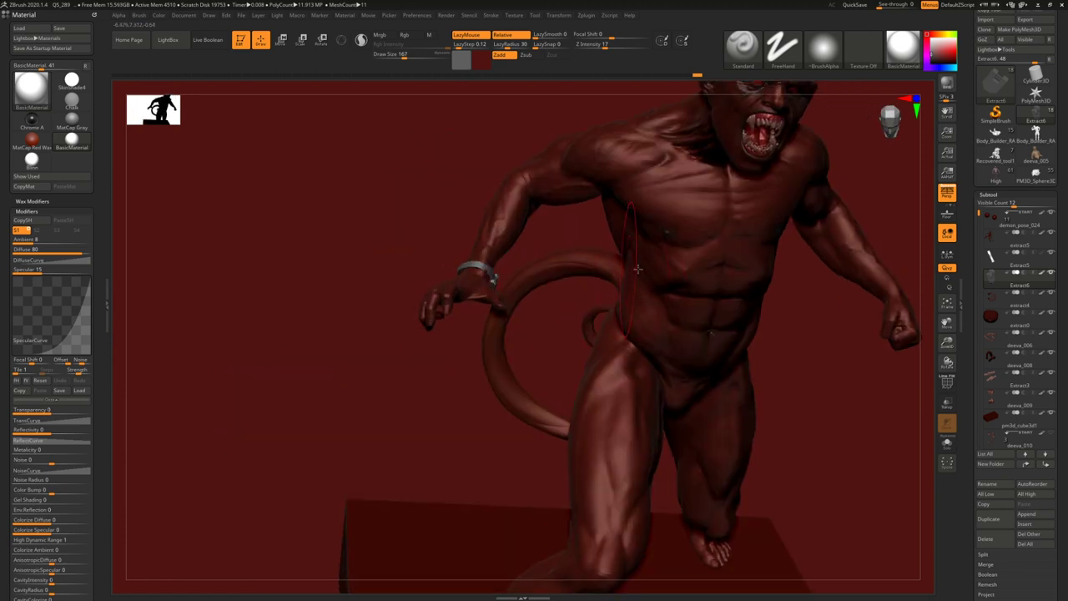
{"action": "right_click_drag", "start_coordinate": [716, 262], "coordinate": [644, 294], "text": "alt"}
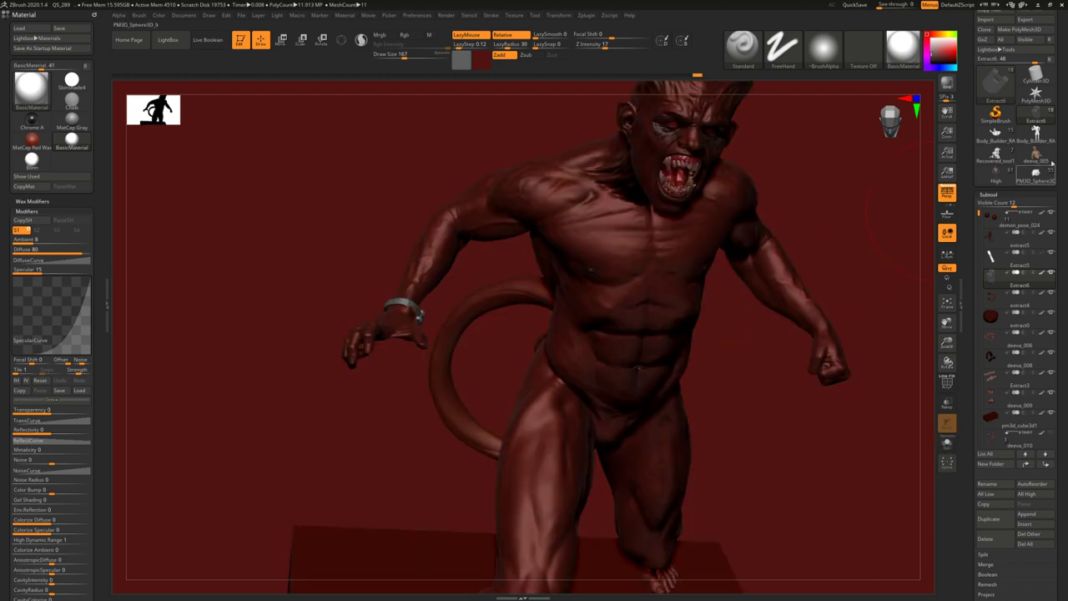
- Switch to the Body_Builder_RAW_Pose_03 tool and examine the bodybuilder's back and flexed arm up close
{"action": "left_click", "coordinate": [1036, 134]}
{"action": "key", "text": "f"}
{"action": "left_click_drag", "start_coordinate": [629, 280], "coordinate": [581, 246]}
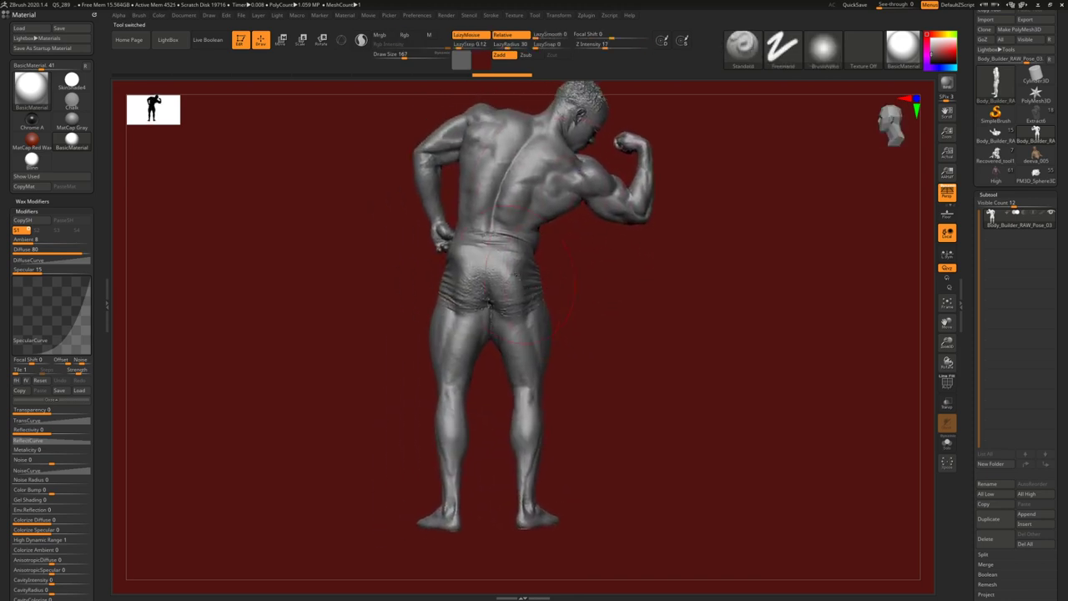
{"action": "right_click_drag", "start_coordinate": [493, 224], "coordinate": [434, 249], "text": "alt"}
{"action": "right_click_drag", "start_coordinate": [434, 249], "coordinate": [501, 236], "text": "alt"}
{"action": "right_click_drag", "start_coordinate": [573, 323], "coordinate": [565, 300]}
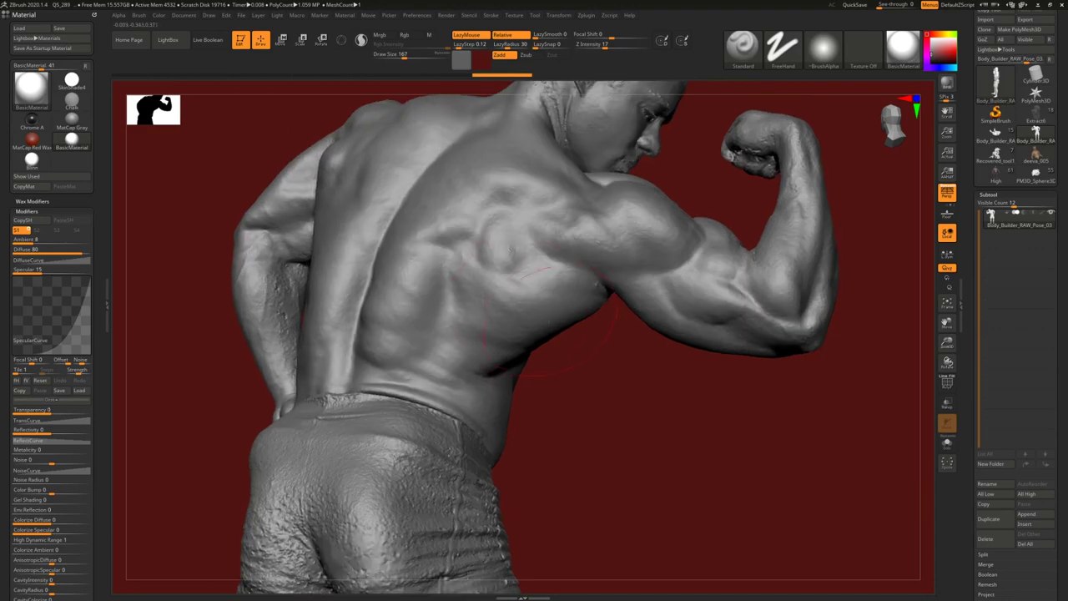
{"action": "right_click_drag", "start_coordinate": [468, 251], "coordinate": [417, 295]}
{"action": "right_click_drag", "start_coordinate": [533, 370], "coordinate": [383, 363]}
{"action": "mouse_move", "coordinate": [540, 286]}
{"action": "right_mouse_down"}
{"action": "mouse_move", "coordinate": [443, 314]}
{"action": "mouse_move", "coordinate": [434, 334]}
{"action": "mouse_move", "coordinate": [467, 250]}
{"action": "mouse_move", "coordinate": [458, 325]}
{"action": "mouse_move", "coordinate": [434, 321]}
{"action": "mouse_move", "coordinate": [481, 325]}
{"action": "mouse_move", "coordinate": [456, 252]}
{"action": "mouse_move", "coordinate": [488, 225]}
{"action": "mouse_move", "coordinate": [459, 283]}
{"action": "right_mouse_up"}
{"action": "right_click_drag", "start_coordinate": [459, 282], "coordinate": [484, 286]}
- Open the Tear Duct head tool in edit mode with its polyframe shown, and dismiss the undo history note
{"action": "left_click", "coordinate": [996, 113]}
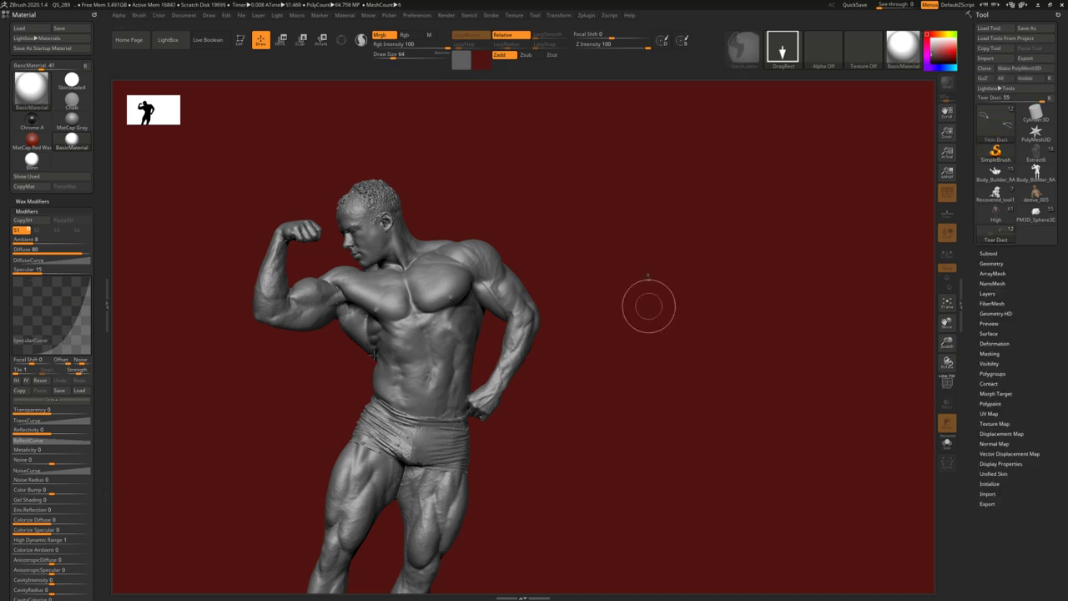
{"action": "key", "text": "t"}
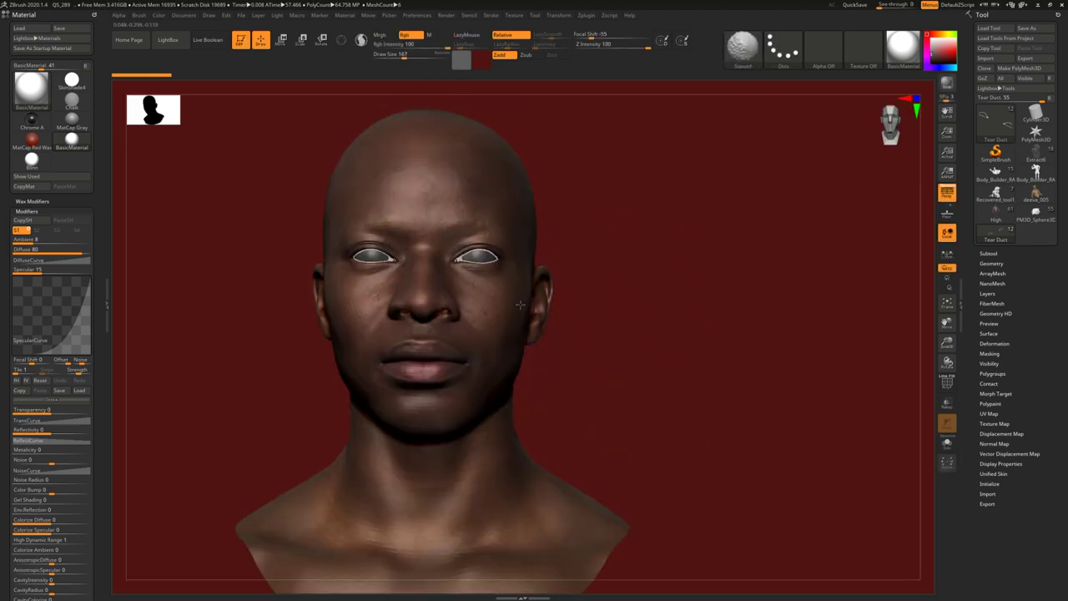
{"action": "right_click_drag", "start_coordinate": [545, 251], "coordinate": [590, 198], "text": "alt"}
{"action": "mouse_move", "coordinate": [568, 298]}
{"action": "right_mouse_down"}
{"action": "mouse_move", "coordinate": [635, 293]}
{"action": "mouse_move", "coordinate": [499, 266]}
{"action": "mouse_move", "coordinate": [455, 291]}
{"action": "right_mouse_up"}
{"action": "right_click_drag", "start_coordinate": [581, 278], "coordinate": [507, 284], "text": "alt"}
{"action": "key", "text": "shift"}
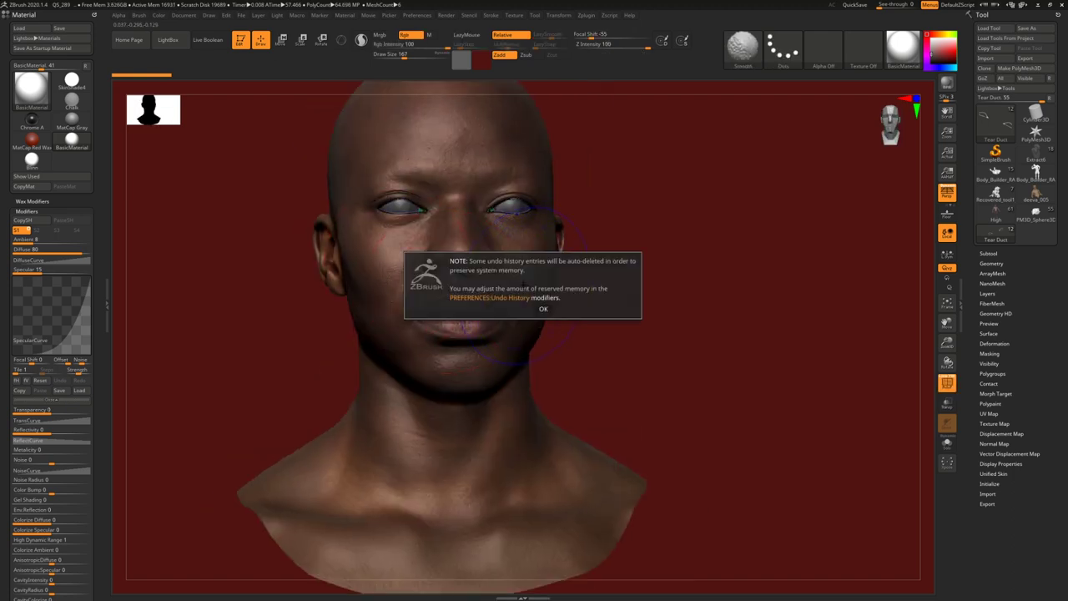
{"action": "left_click", "coordinate": [542, 307]}
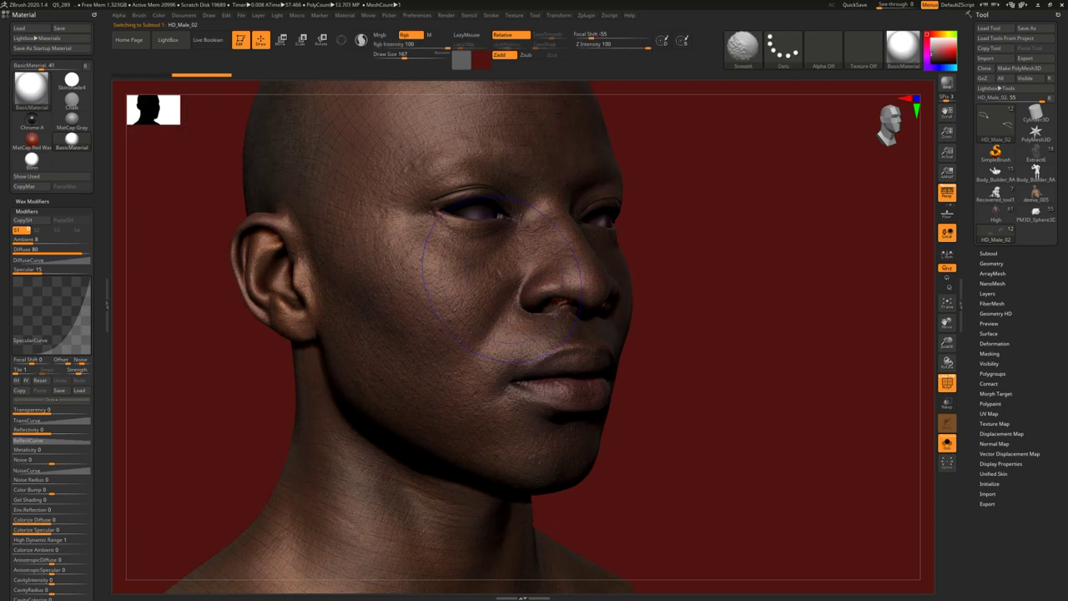
- Open 3dscanstore.com in Chrome at default zoom, browse the home page's scan products and return to ZBrush
{"action": "key", "text": "alt+Tab"}
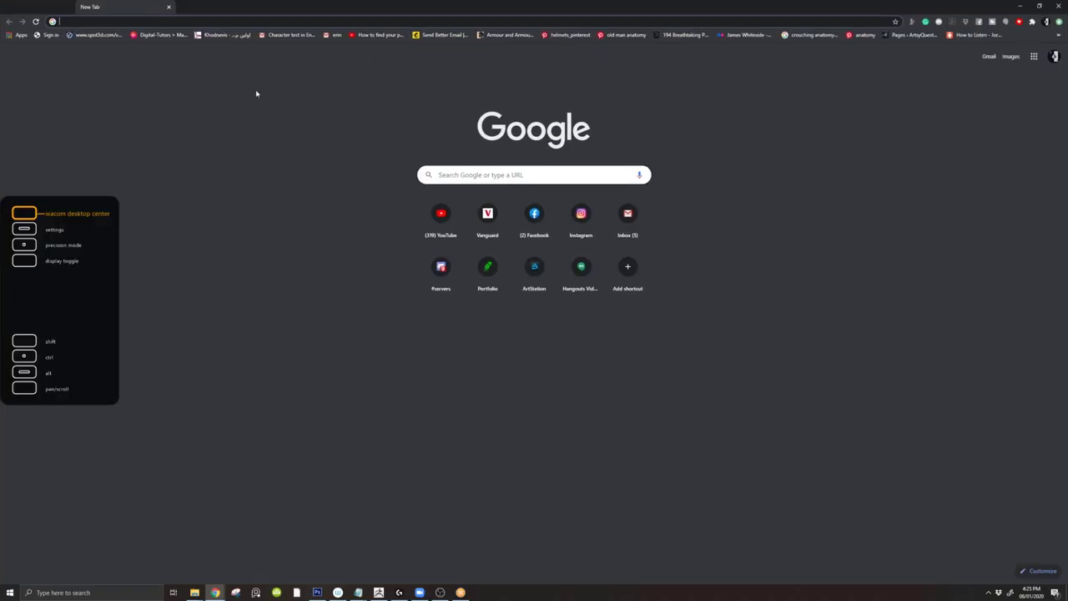
{"action": "type", "text": "3dscanstore.com"}
{"action": "key", "text": "Return"}
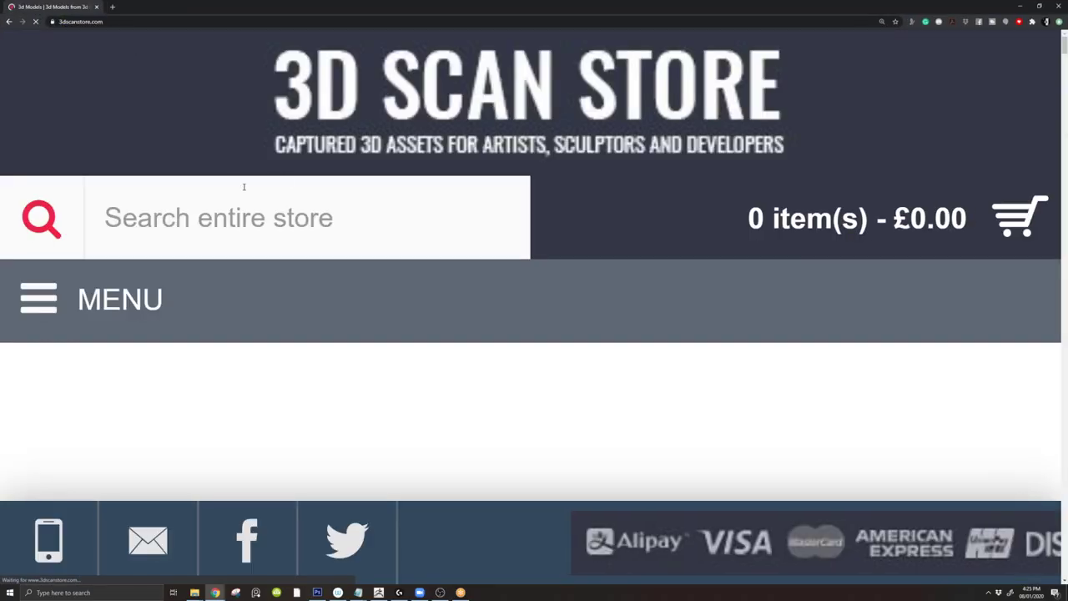
{"action": "key", "text": "ctrl+0"}
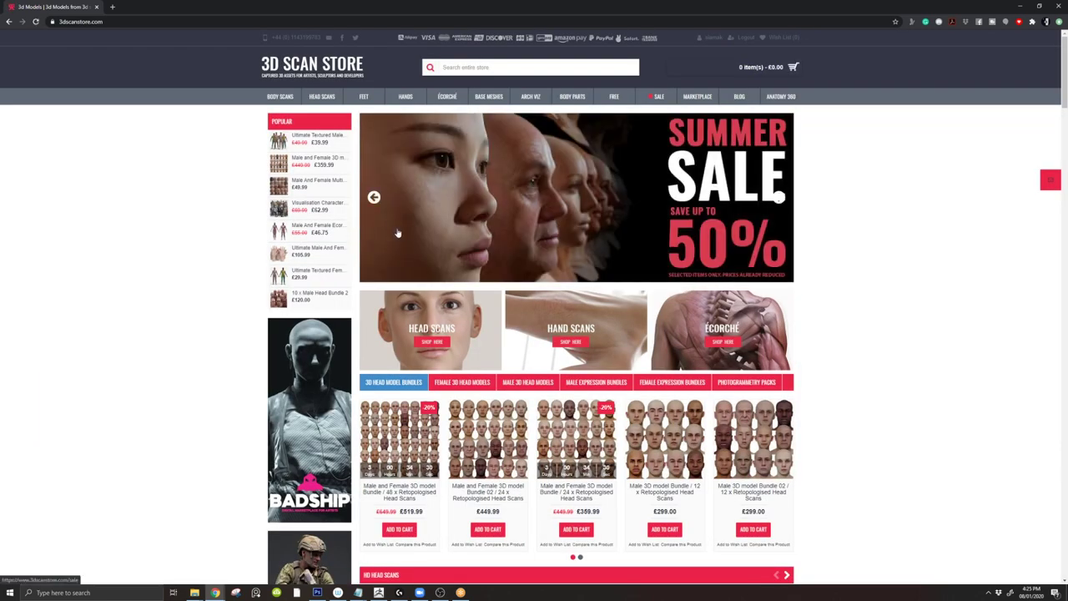
{"action": "scroll", "coordinate": [399, 259], "scroll_direction": "down", "scroll_amount": 8}
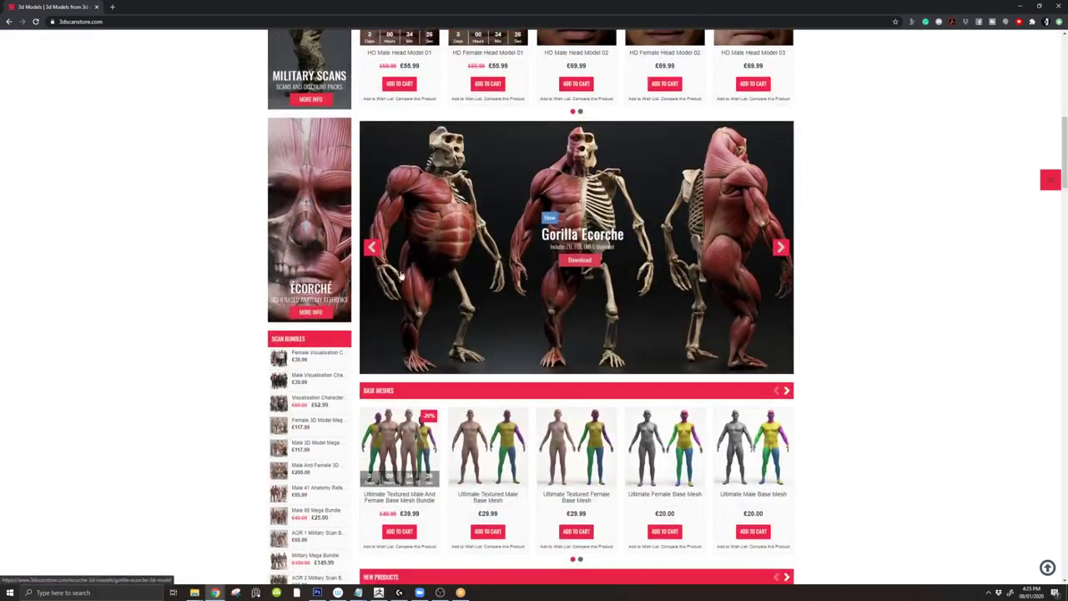
{"action": "scroll", "coordinate": [478, 302], "scroll_direction": "up", "scroll_amount": 7}
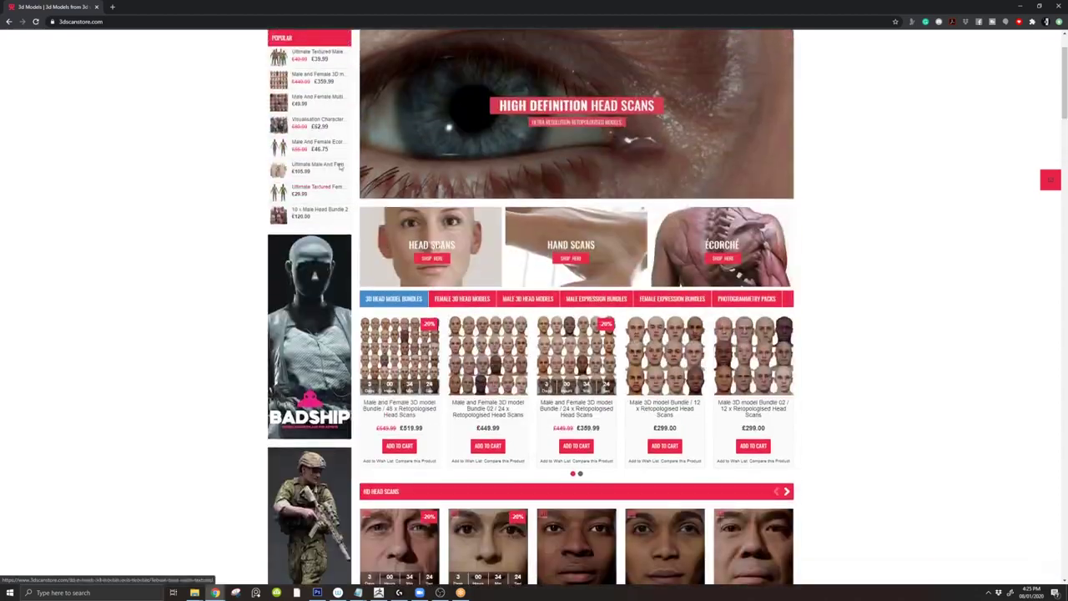
{"action": "left_click", "coordinate": [1023, 5]}
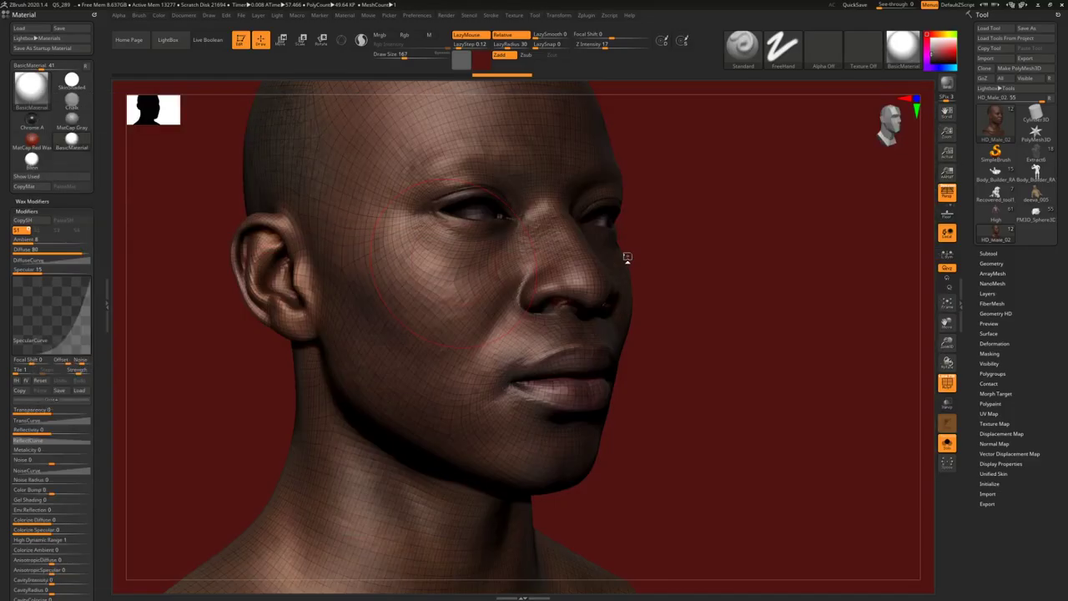
- Hide the polyframe on the HD_Male_02 head and examine the face from both sides
{"action": "mouse_move", "coordinate": [628, 257]}
{"action": "right_mouse_down"}
{"action": "mouse_move", "coordinate": [455, 257]}
{"action": "mouse_move", "coordinate": [455, 208]}
{"action": "mouse_move", "coordinate": [434, 201]}
{"action": "right_mouse_up"}
{"action": "key", "text": "shift+f"}
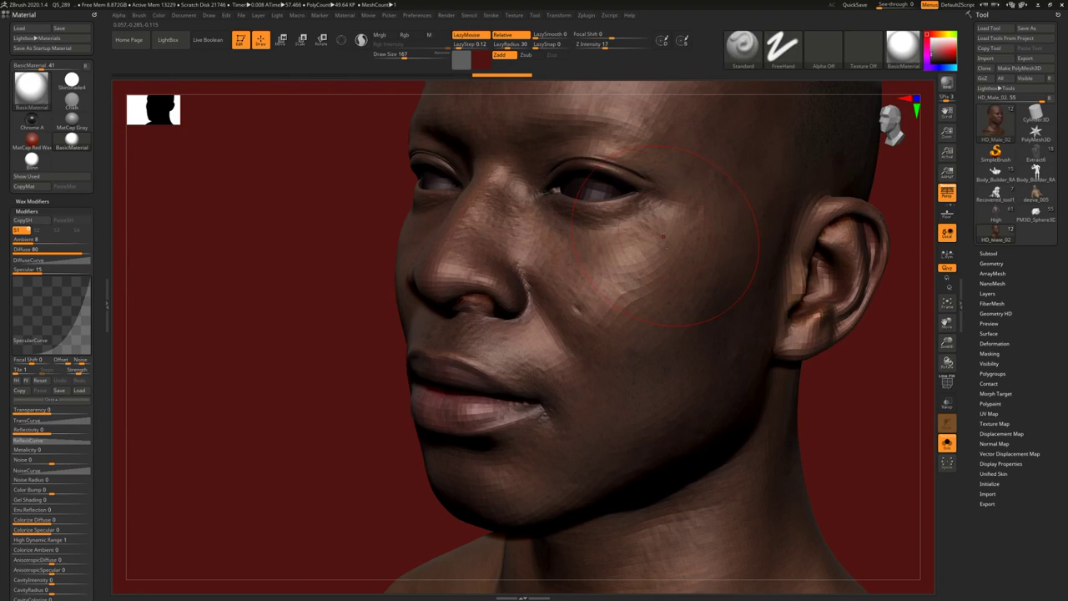
{"action": "mouse_move", "coordinate": [637, 256]}
{"action": "right_mouse_down"}
{"action": "mouse_move", "coordinate": [724, 255]}
{"action": "mouse_move", "coordinate": [725, 343]}
{"action": "mouse_move", "coordinate": [576, 261]}
{"action": "right_mouse_up"}
{"action": "right_click_drag", "start_coordinate": [576, 261], "coordinate": [684, 274], "text": "shift"}
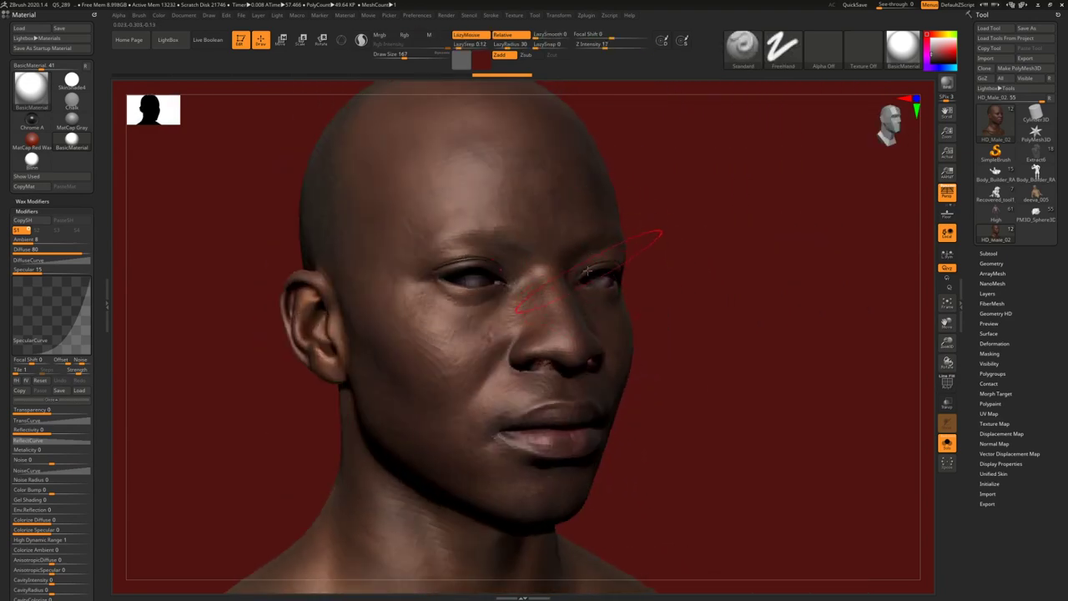
{"action": "left_click_drag", "start_coordinate": [589, 270], "coordinate": [553, 285]}
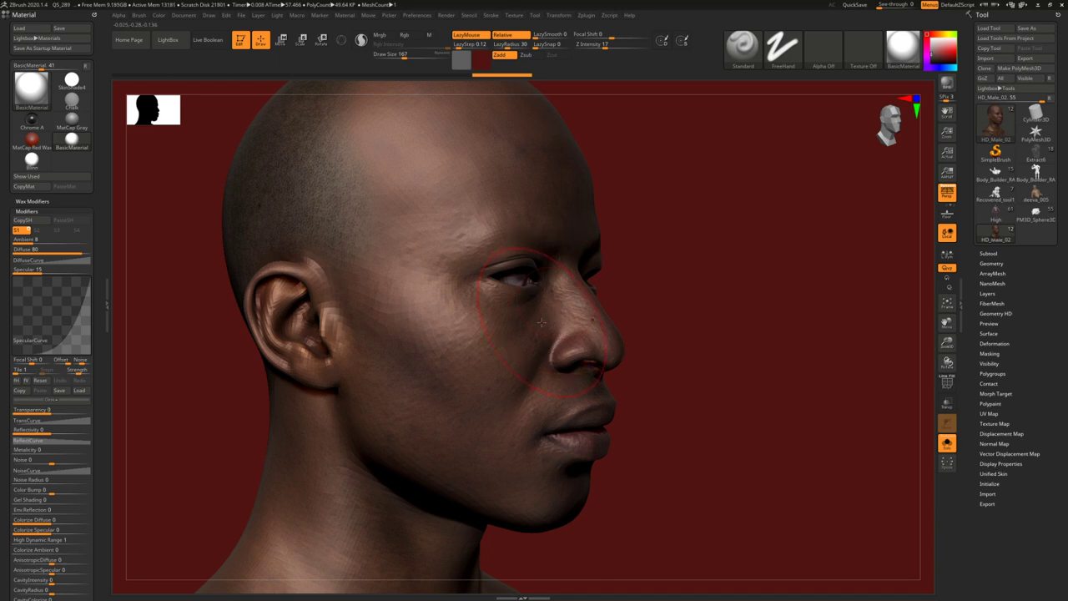
{"action": "mouse_move", "coordinate": [588, 326]}
{"action": "right_mouse_down"}
{"action": "mouse_move", "coordinate": [669, 300]}
{"action": "mouse_move", "coordinate": [638, 284]}
{"action": "mouse_move", "coordinate": [584, 309]}
{"action": "mouse_move", "coordinate": [584, 349]}
{"action": "right_mouse_up"}
- Show the polyframe on the HD_Male_02 head at a lower subdivision level and inspect the topology around the nose and mouth
{"action": "key", "text": "shift+f"}
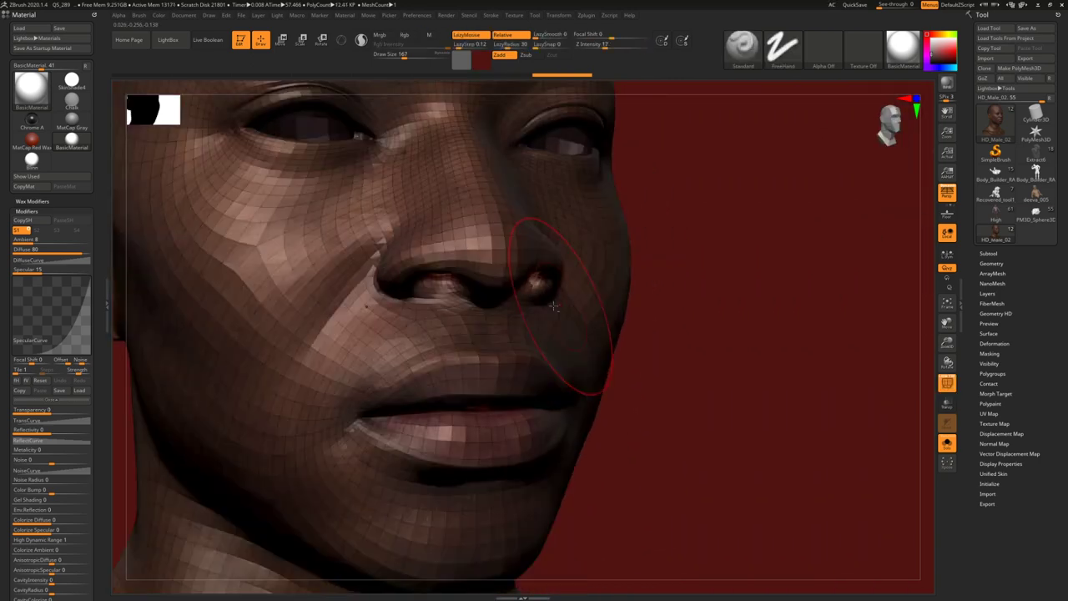
{"action": "mouse_move", "coordinate": [534, 334]}
{"action": "right_mouse_down"}
{"action": "mouse_move", "coordinate": [469, 342]}
{"action": "mouse_move", "coordinate": [529, 313]}
{"action": "mouse_move", "coordinate": [512, 359]}
{"action": "mouse_move", "coordinate": [427, 399]}
{"action": "right_mouse_up"}
{"action": "key", "text": "shift+f"}
{"action": "key", "text": "shift+f"}
{"action": "right_click_drag", "start_coordinate": [512, 374], "coordinate": [531, 357]}
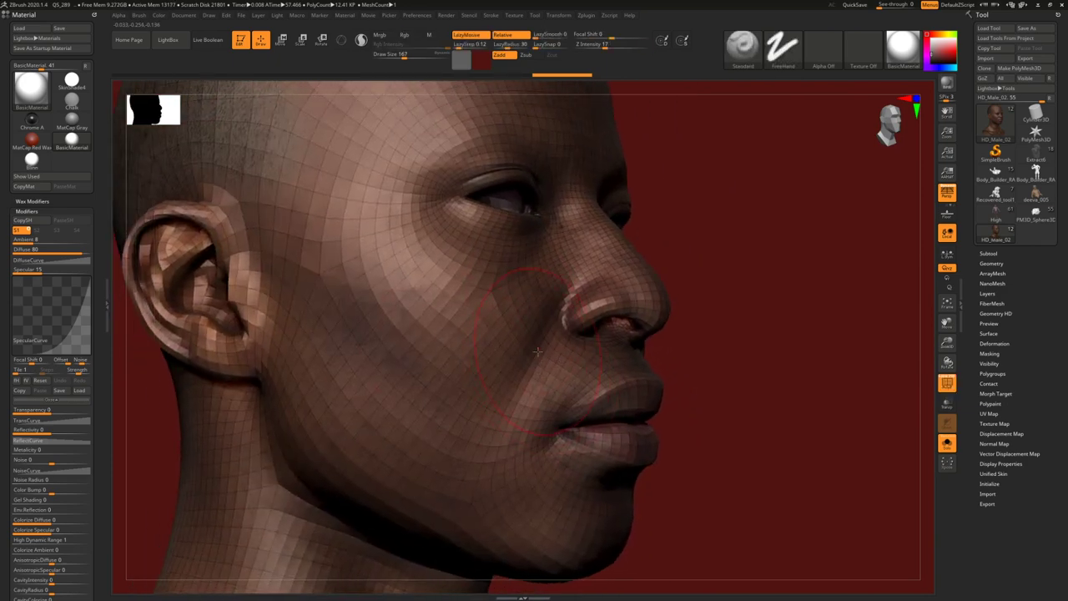
- Place the Recovered_Tool male head on a cleared canvas in edit mode and view the face close up from the front
{"action": "left_click", "coordinate": [996, 153]}
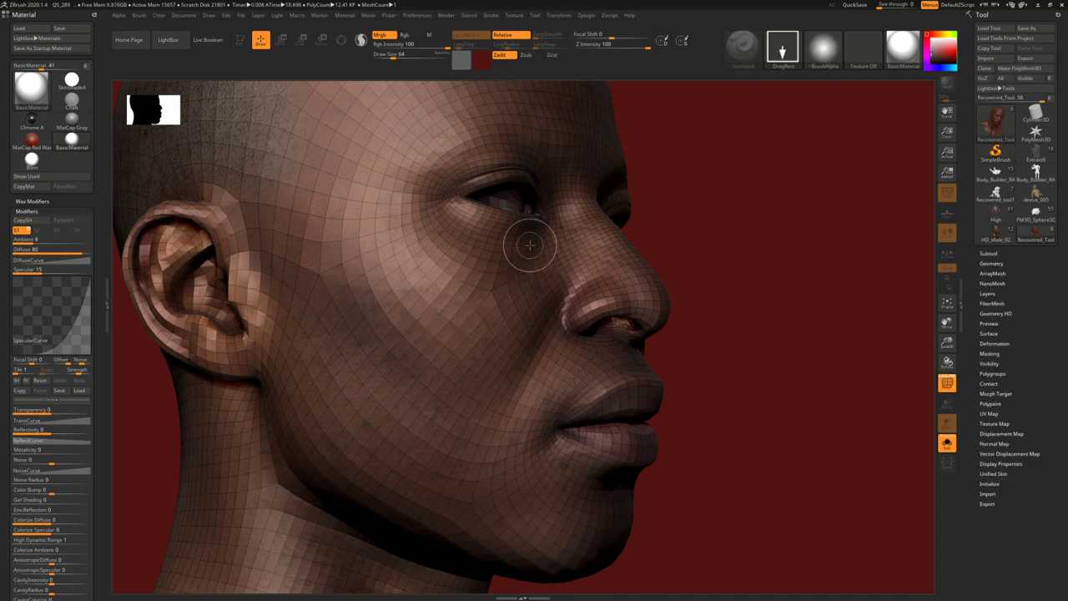
{"action": "key", "text": "ctrl+n"}
{"action": "key", "text": "t"}
{"action": "left_click_drag", "start_coordinate": [513, 319], "coordinate": [539, 234]}
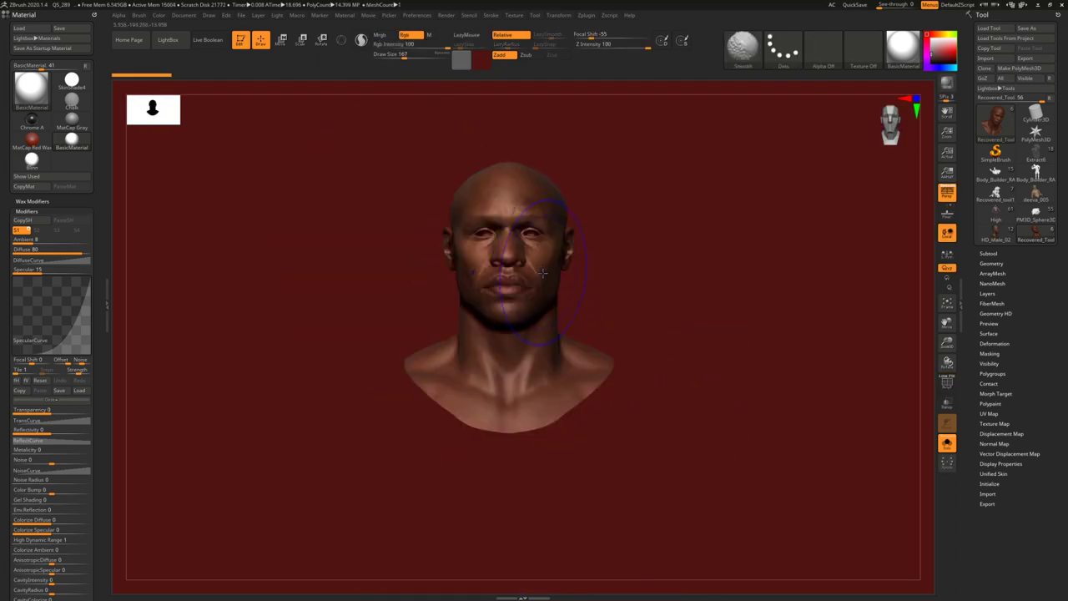
{"action": "left_click_drag", "start_coordinate": [517, 250], "coordinate": [497, 261]}
{"action": "right_click_drag", "start_coordinate": [496, 262], "coordinate": [579, 332]}
{"action": "mouse_move", "coordinate": [577, 335]}
{"action": "left_mouse_down"}
{"action": "mouse_move", "coordinate": [526, 326]}
{"action": "mouse_move", "coordinate": [551, 330]}
{"action": "left_mouse_up"}
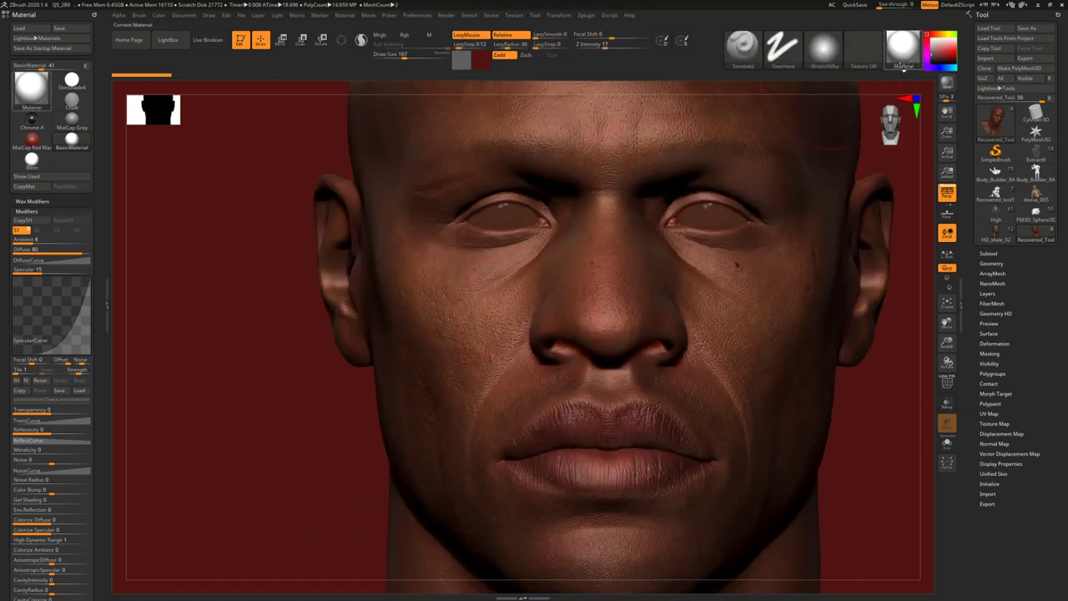
- Apply the Flat Color material to the head so only its painted skin colour is displayed
{"action": "left_click", "coordinate": [904, 55]}
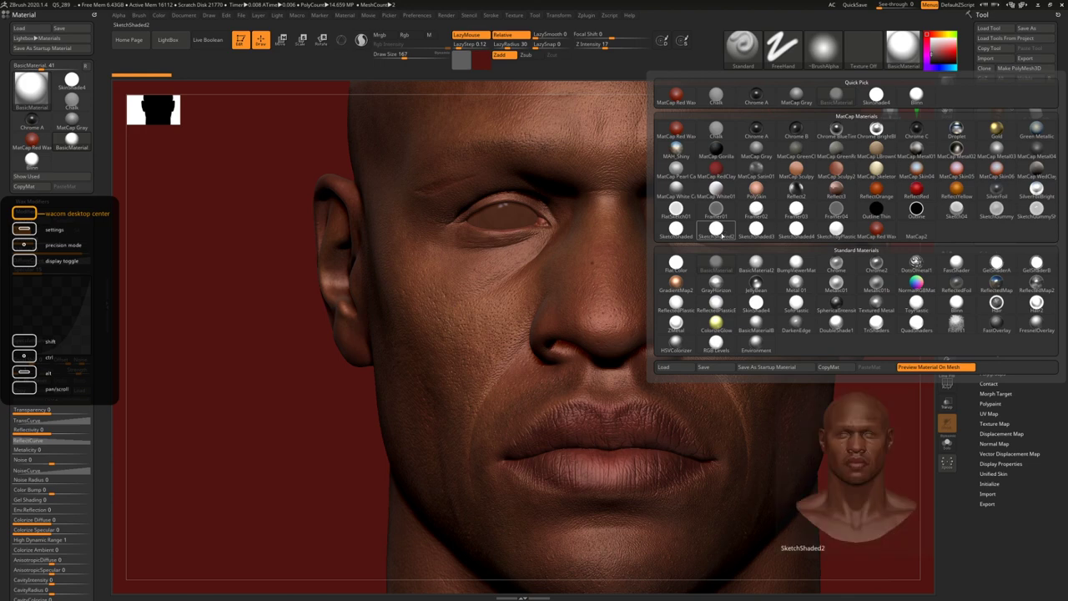
{"action": "mouse_move", "coordinate": [717, 233]}
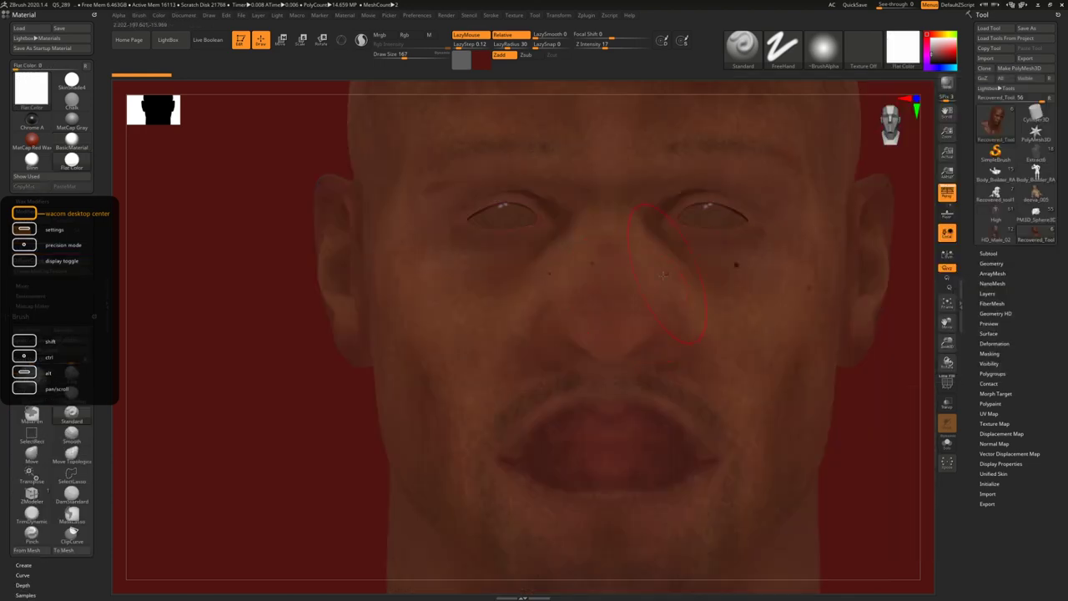
{"action": "left_click_drag", "start_coordinate": [509, 276], "coordinate": [577, 274]}
{"action": "right_click_drag", "start_coordinate": [577, 275], "coordinate": [581, 343], "text": "ctrl"}
{"action": "left_click_drag", "start_coordinate": [581, 342], "coordinate": [523, 223]}
- Switch to the HD_Male_02 head and examine its skin colour from the front and in profile
{"action": "left_click", "coordinate": [1006, 235]}
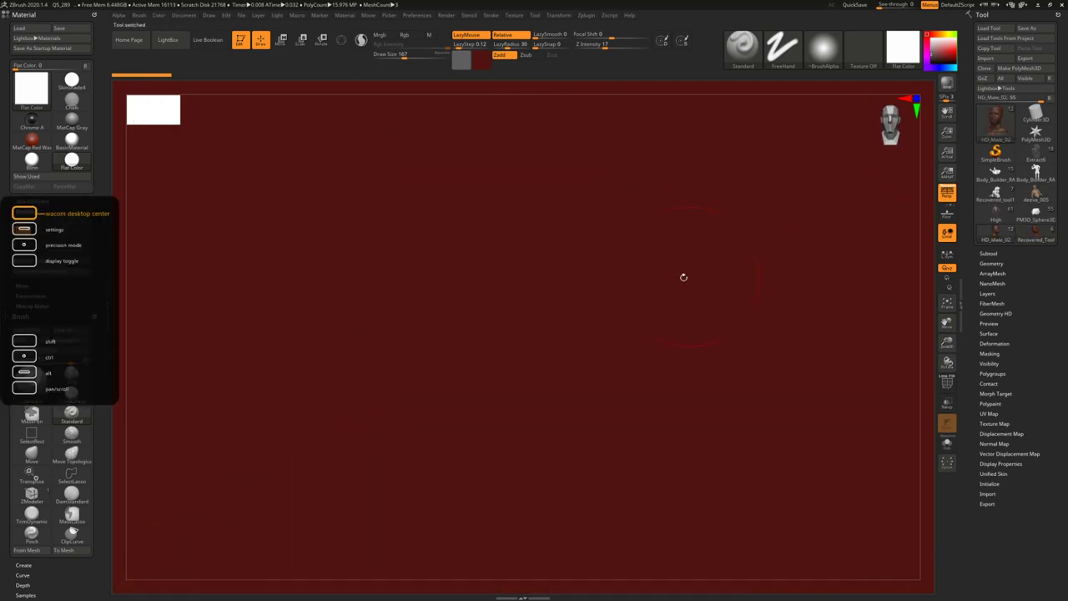
{"action": "right_click_drag", "start_coordinate": [563, 268], "coordinate": [605, 325]}
{"action": "right_click_drag", "start_coordinate": [375, 293], "coordinate": [512, 339], "text": "alt"}
{"action": "left_click_drag", "start_coordinate": [510, 338], "coordinate": [458, 266]}
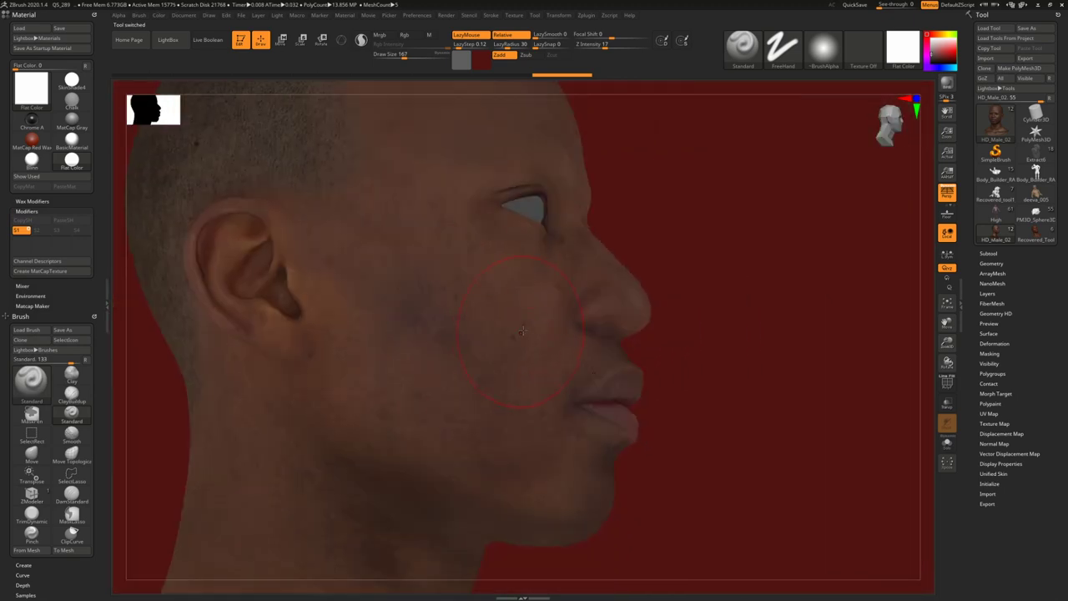
- Return to the Recovered_Tool head, display its wireframe and examine the topology of the face, neck and shoulders
{"action": "key", "text": "shift+f"}
{"action": "right_click_drag", "start_coordinate": [563, 307], "coordinate": [524, 302]}
{"action": "left_click_drag", "start_coordinate": [523, 302], "coordinate": [458, 349]}
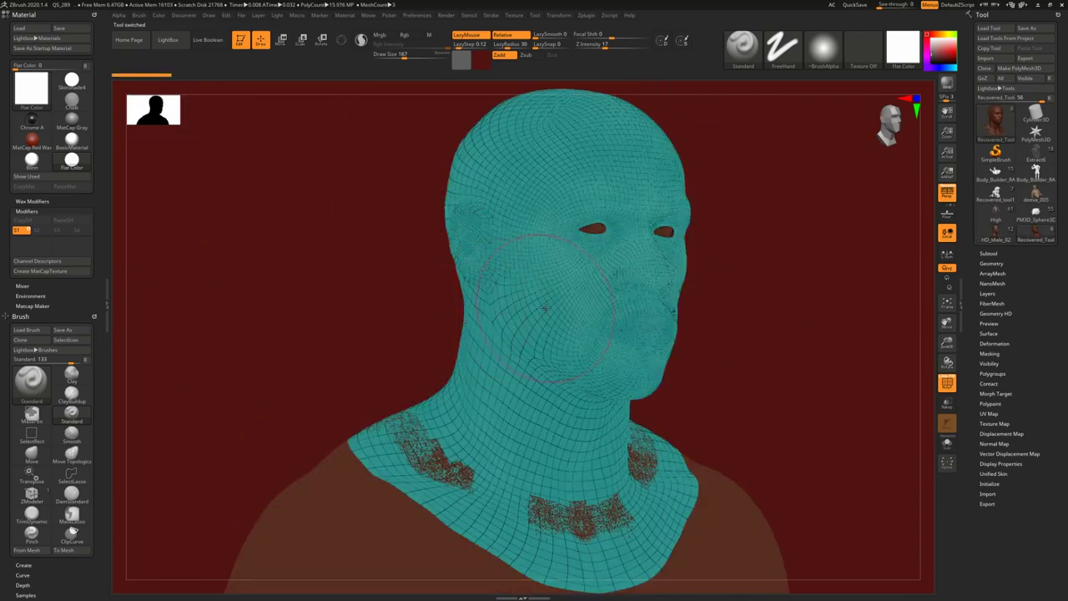
{"action": "key", "text": "shift+f"}
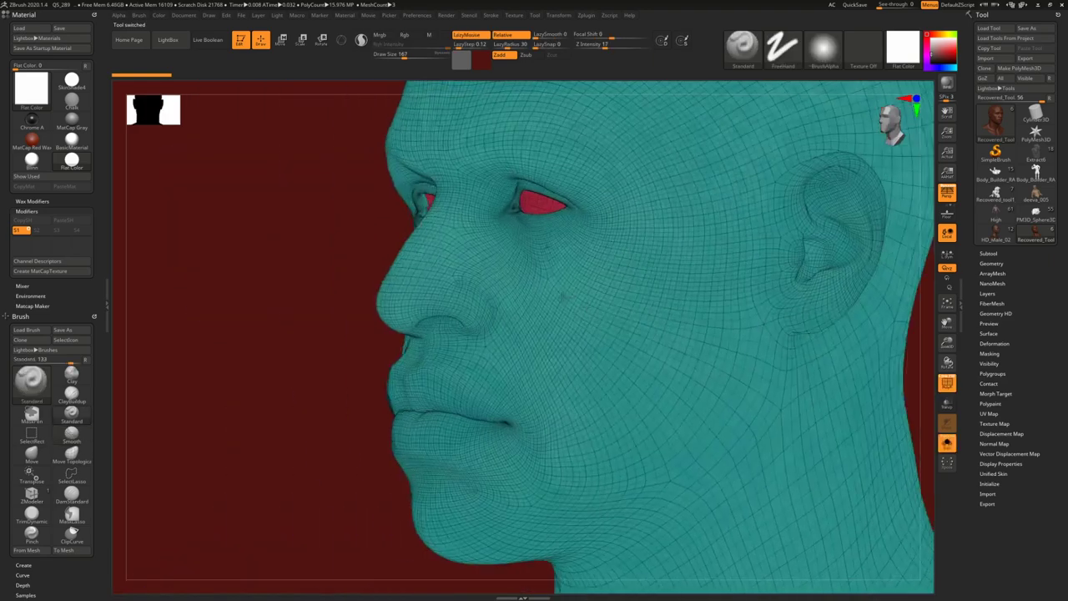
{"action": "key", "text": "shift"}
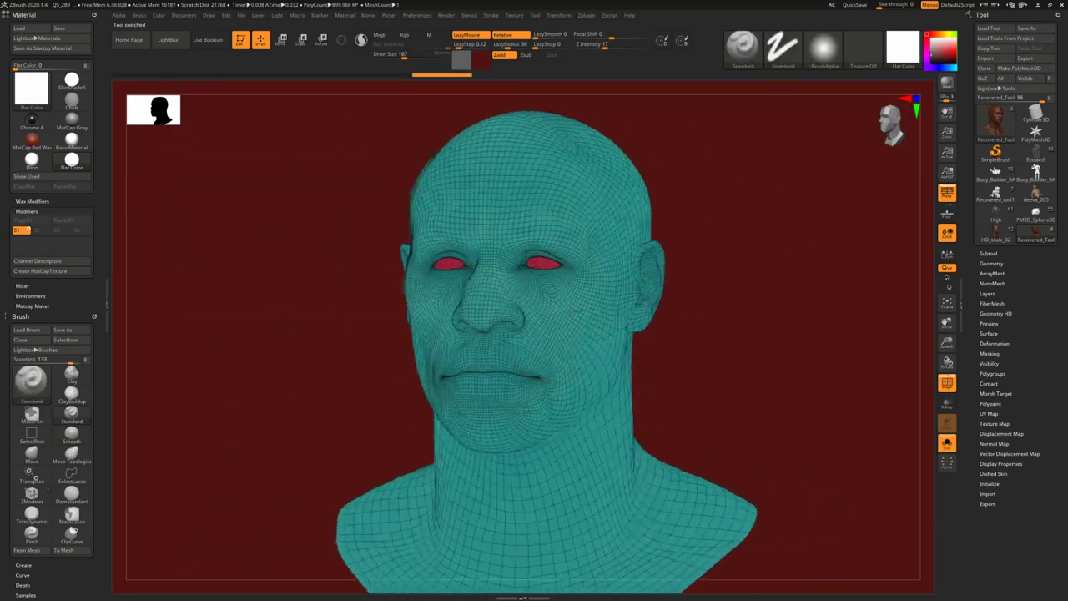
{"action": "right_click_drag", "start_coordinate": [572, 310], "coordinate": [454, 334]}
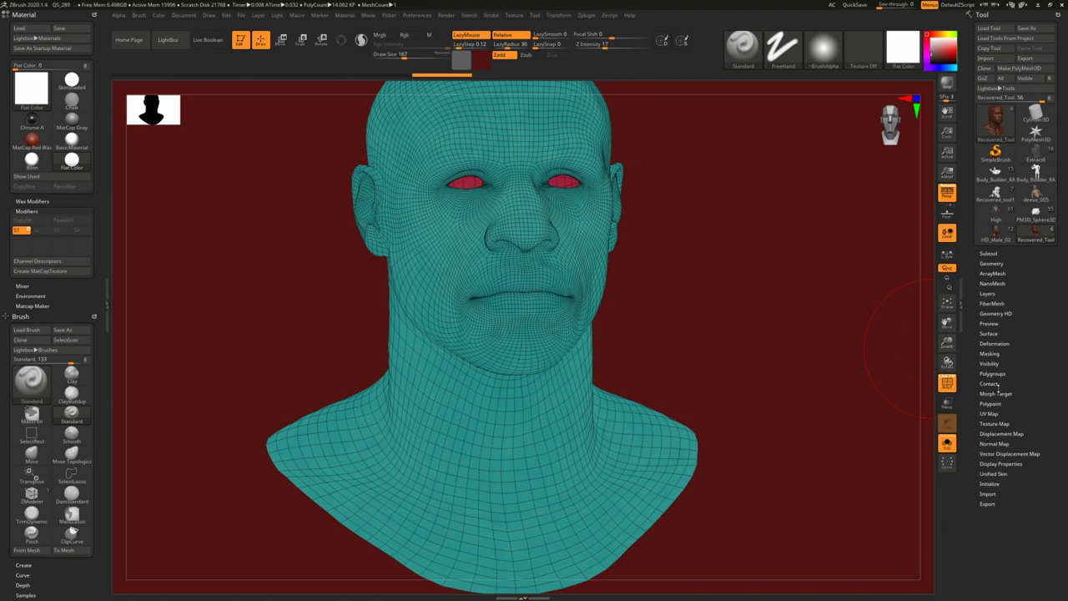
- Check the UV Map settings of the Recovered_Tool head, then collapse them again
{"action": "scroll", "coordinate": [1010, 317], "scroll_direction": "down", "scroll_amount": 1}
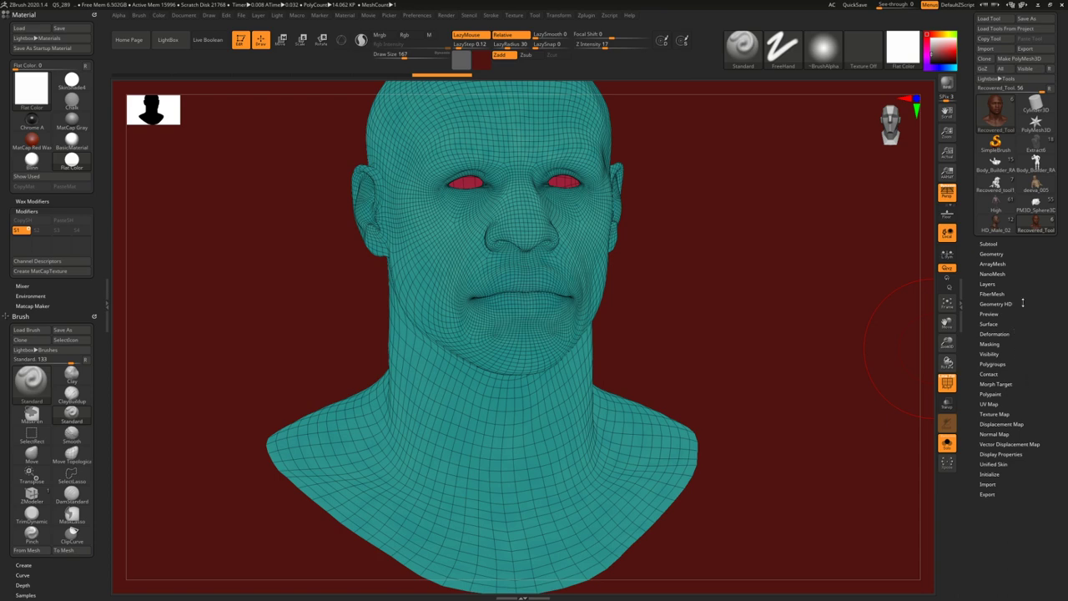
{"action": "scroll", "coordinate": [1020, 321], "scroll_direction": "down", "scroll_amount": 1}
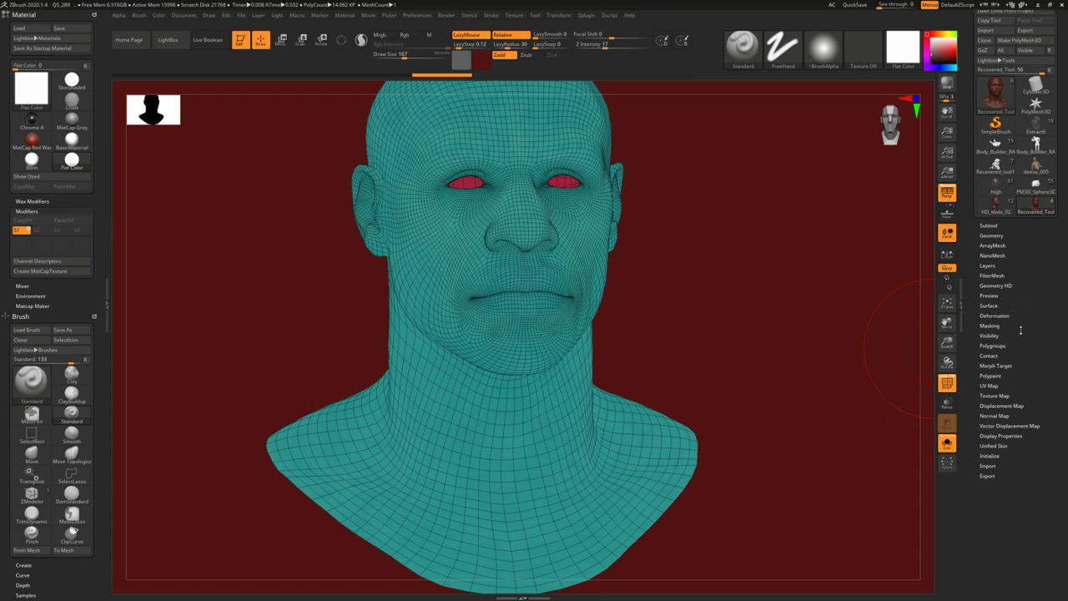
{"action": "left_click_drag", "start_coordinate": [1017, 379], "coordinate": [1017, 381]}
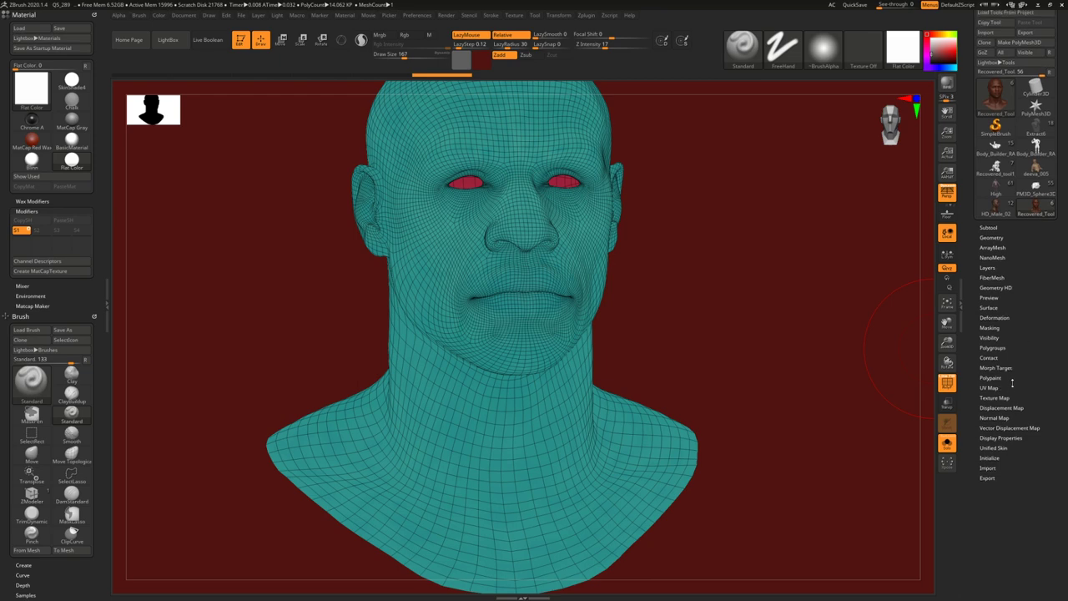
{"action": "left_click", "coordinate": [1007, 387]}
{"action": "scroll", "coordinate": [1019, 367], "scroll_direction": "down", "scroll_amount": 1}
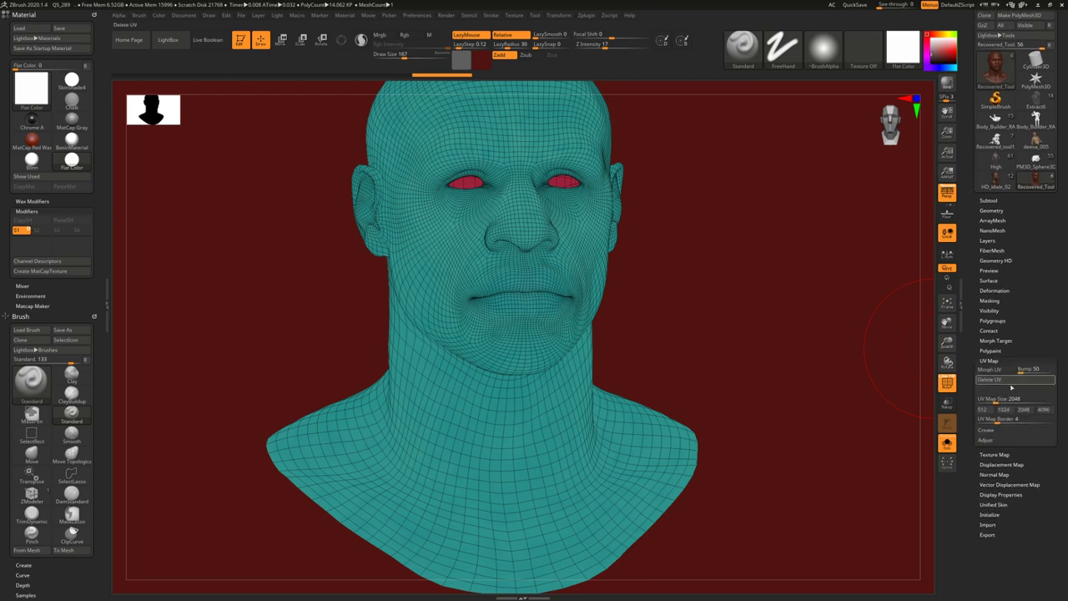
{"action": "key", "text": "shift"}
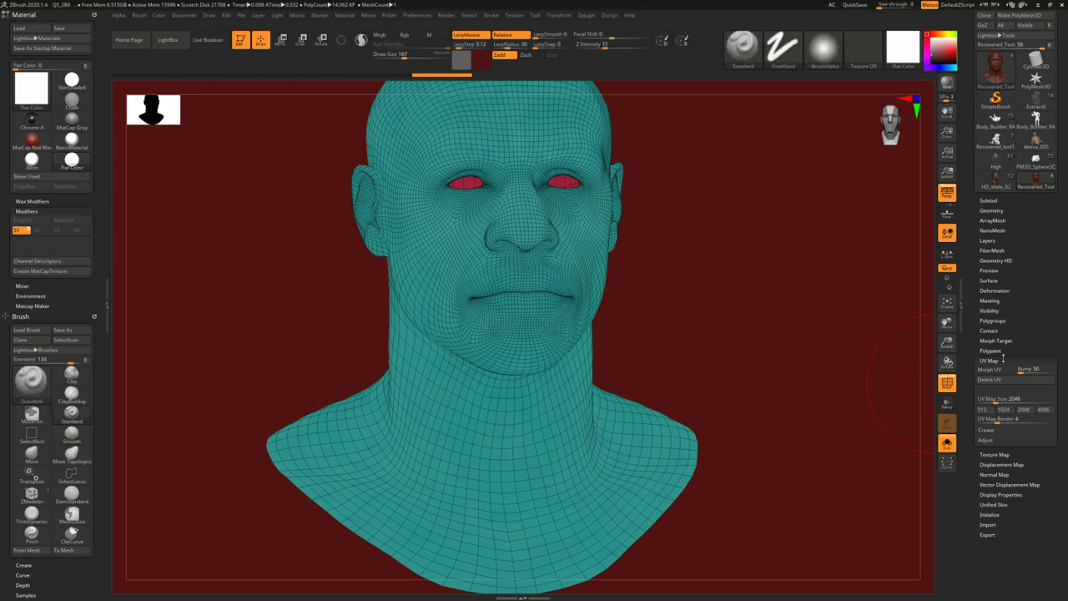
{"action": "left_click", "coordinate": [1000, 360]}
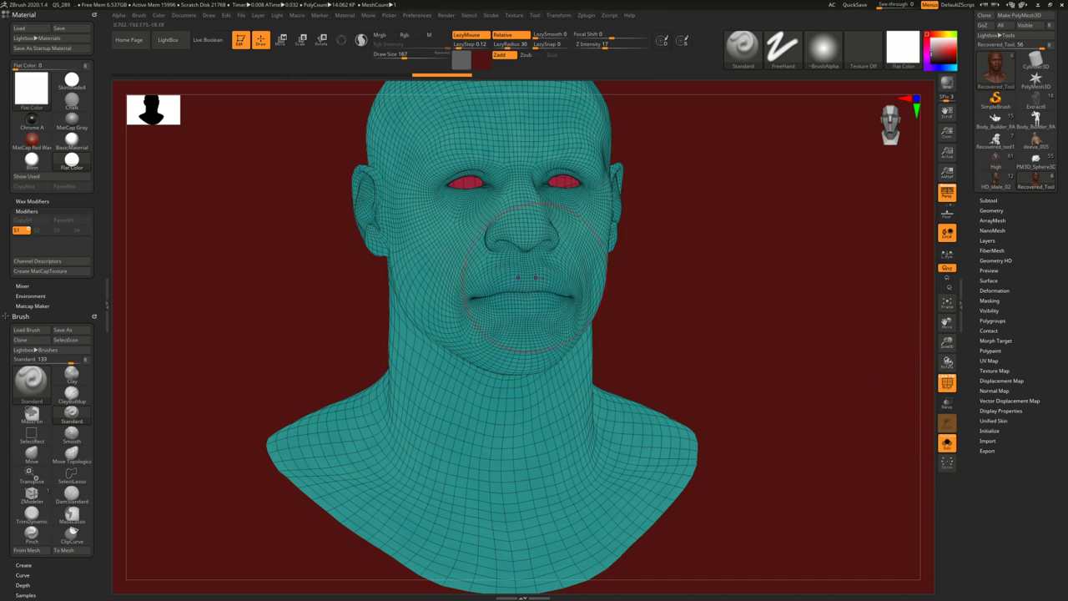
- Switch to the HD_Male_02 head, check it with the wireframe on, then hide the wireframe
{"action": "key", "text": "shift+f"}
{"action": "left_click", "coordinate": [999, 182]}
{"action": "key", "text": "shift+f"}
{"action": "left_click_drag", "start_coordinate": [525, 263], "coordinate": [510, 285]}
{"action": "key", "text": "shift+f"}
{"action": "right_click_drag", "start_coordinate": [509, 286], "coordinate": [527, 196]}
{"action": "right_click_drag", "start_coordinate": [552, 275], "coordinate": [565, 335]}
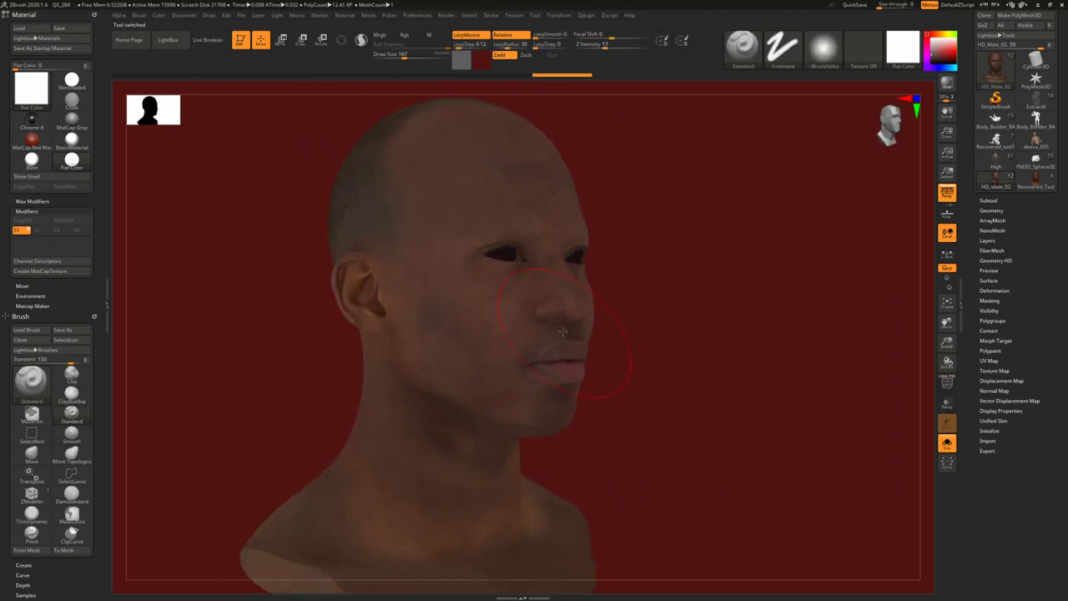
- Examine the skin texture on the neck and jaw of the HD_Male_02 head up close
{"action": "right_click_drag", "start_coordinate": [463, 297], "coordinate": [478, 171]}
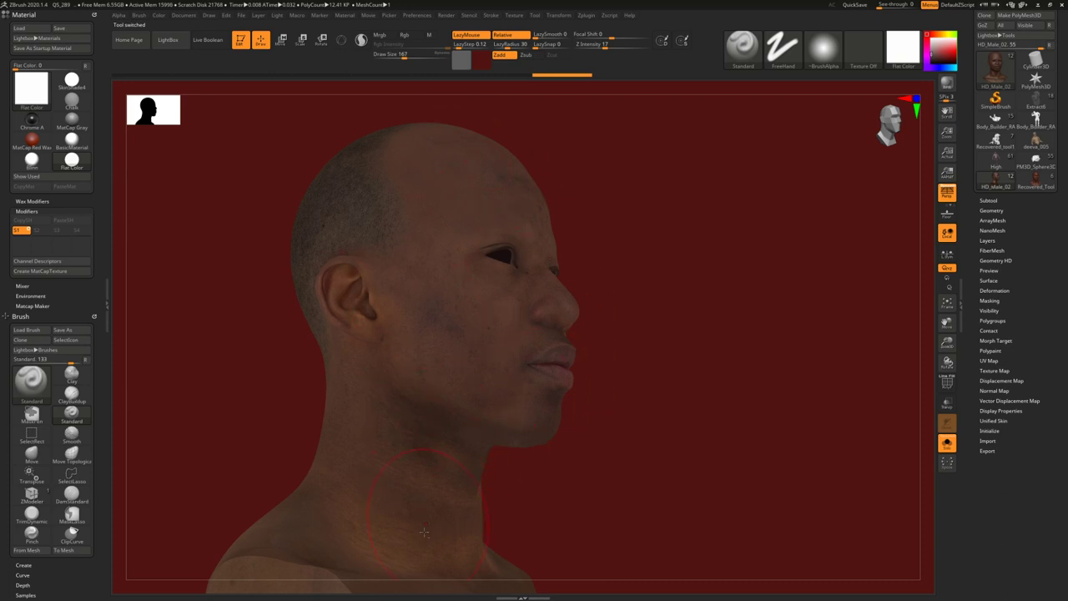
{"action": "right_click_drag", "start_coordinate": [433, 502], "coordinate": [492, 453], "text": "alt"}
{"action": "mouse_move", "coordinate": [462, 389]}
{"action": "right_mouse_down", "text": "alt"}
{"action": "mouse_move", "coordinate": [410, 320]}
{"action": "mouse_move", "coordinate": [495, 396]}
{"action": "right_mouse_up", "text": "alt"}
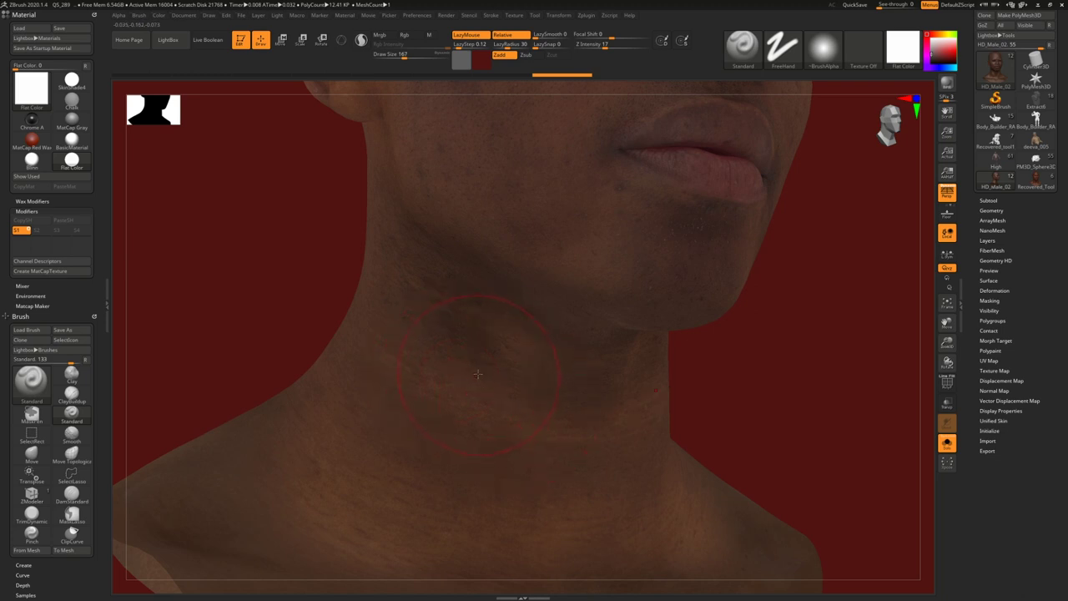
{"action": "right_click_drag", "start_coordinate": [497, 361], "coordinate": [518, 342]}
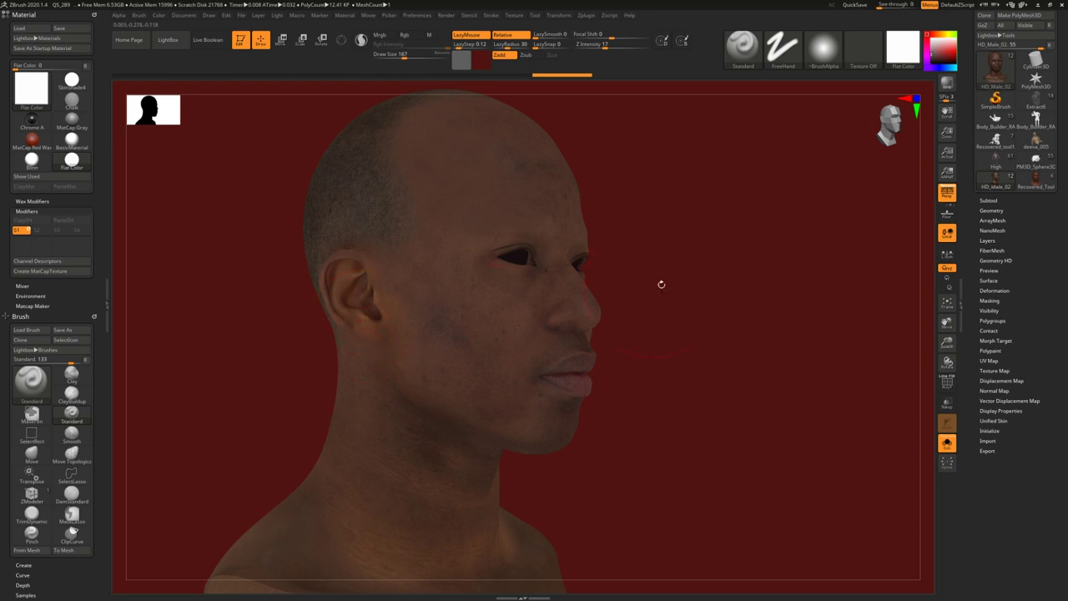
- Compare the Recovered_Tool head with HD_Male_02, ending on HD_Male_02 with its wireframe displayed
{"action": "left_click", "coordinate": [1035, 180]}
{"action": "right_click_drag", "start_coordinate": [583, 294], "coordinate": [493, 308], "text": "alt"}
{"action": "left_click", "coordinate": [996, 181]}
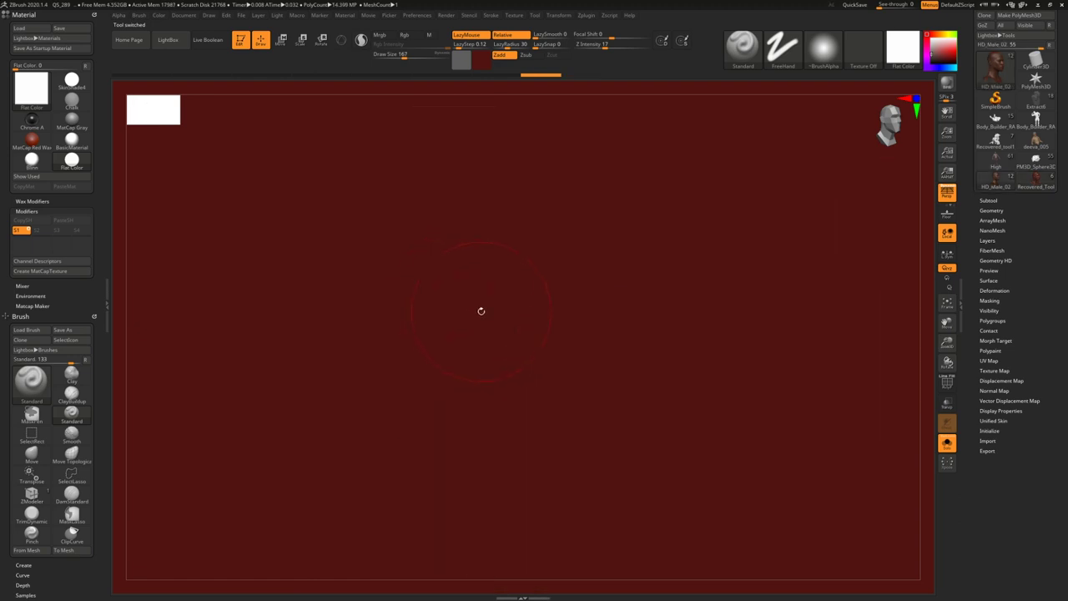
{"action": "right_click_drag", "start_coordinate": [510, 323], "coordinate": [491, 304]}
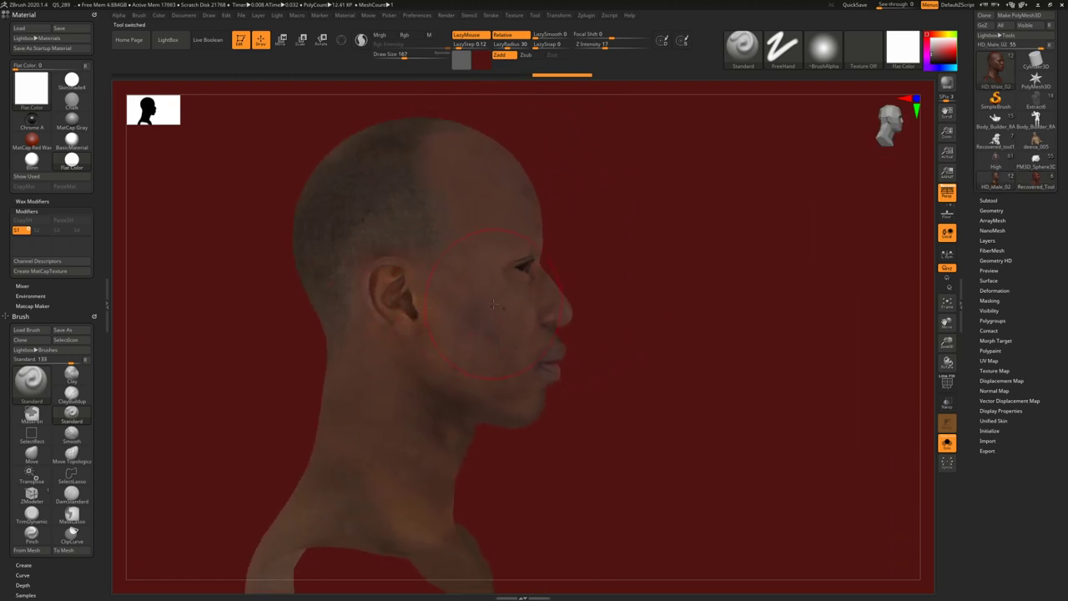
{"action": "key", "text": "shift+f"}
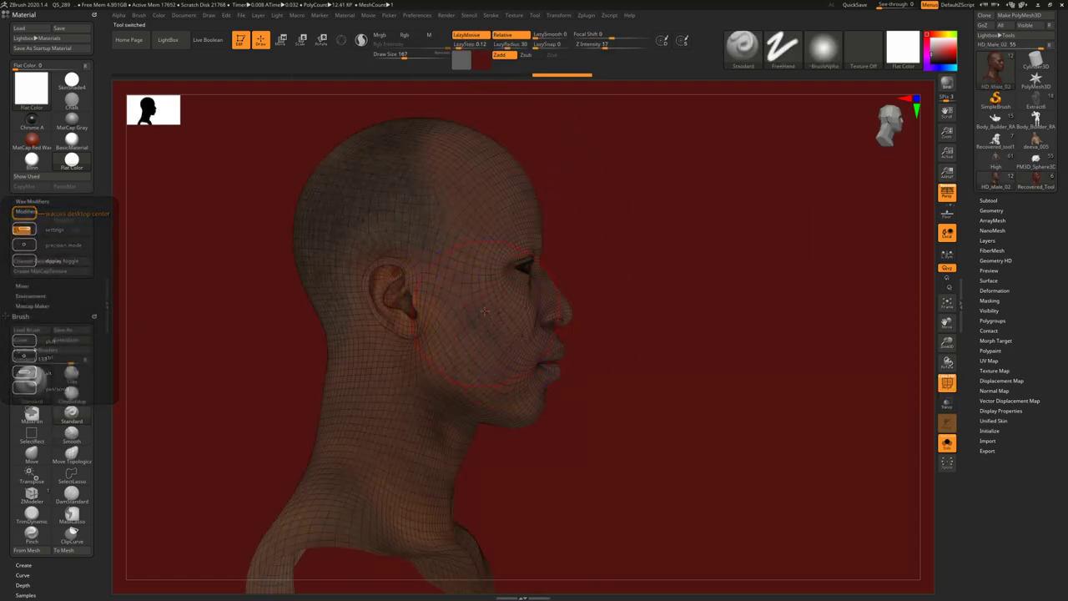
- Switch to the Recovered_Tool head and inspect its Texture Map settings and its wireframe
{"action": "left_click", "coordinate": [1035, 178]}
{"action": "right_click_drag", "start_coordinate": [511, 307], "coordinate": [601, 334]}
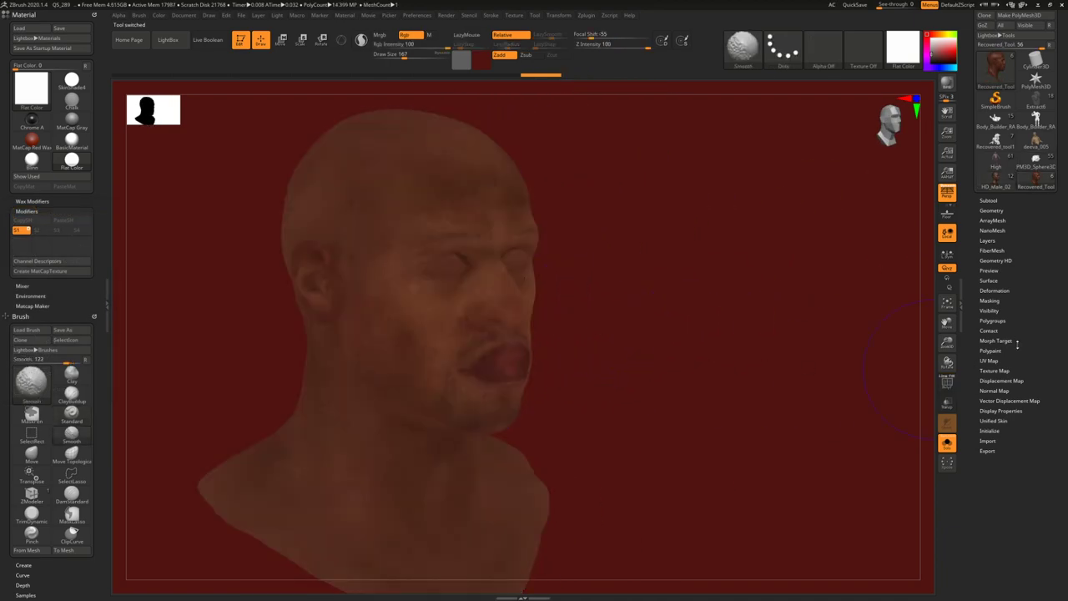
{"action": "key", "text": "shift"}
{"action": "left_click", "coordinate": [994, 371]}
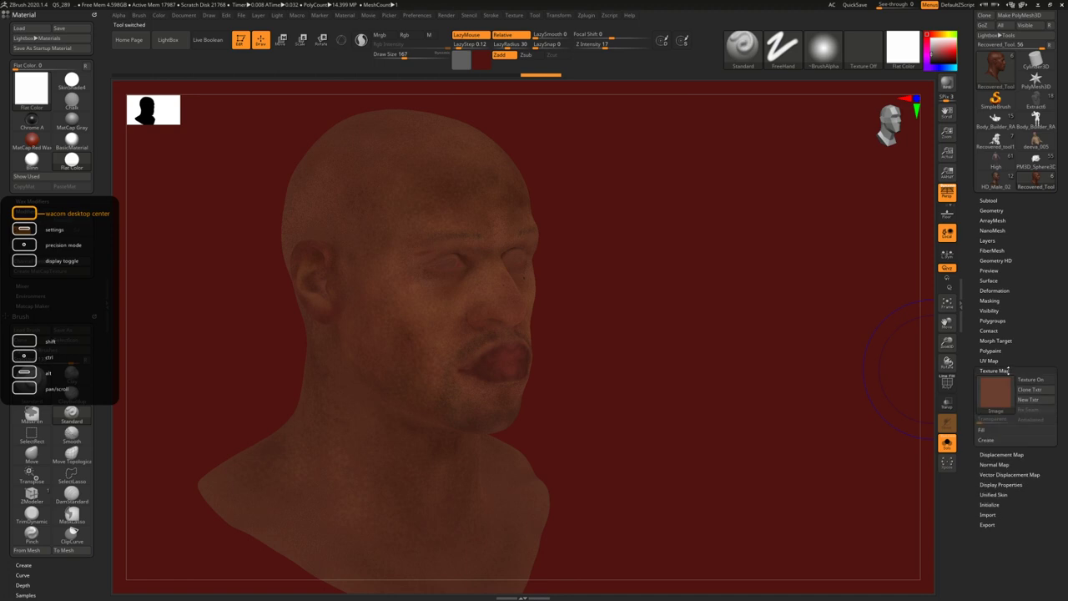
{"action": "left_click", "coordinate": [994, 371]}
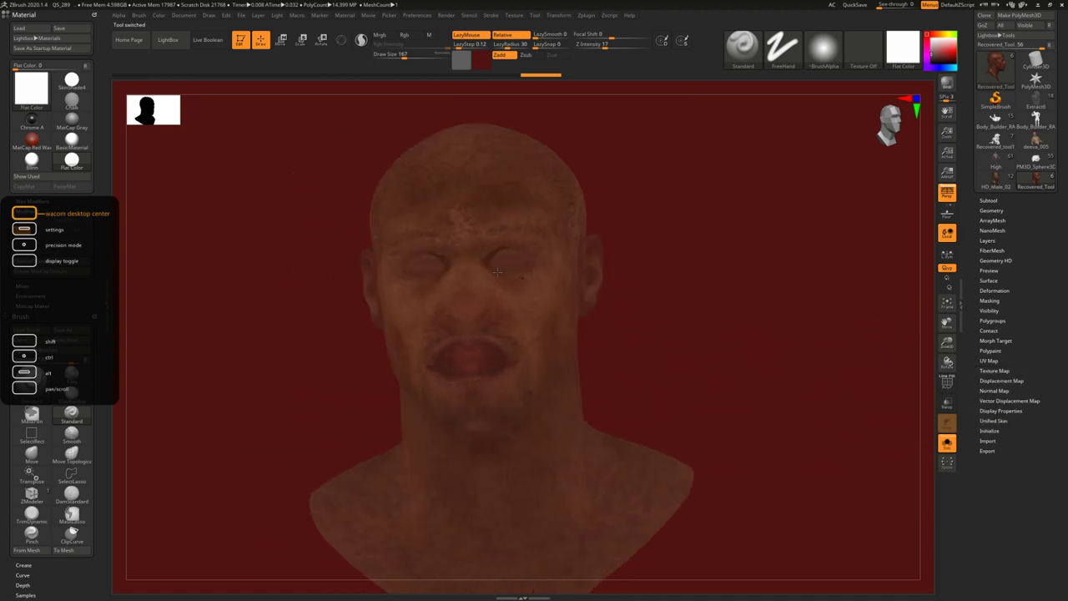
{"action": "right_click_drag", "start_coordinate": [497, 272], "coordinate": [384, 292]}
{"action": "key", "text": "shift+f"}
{"action": "key", "text": "shift+f"}
{"action": "key", "text": "shift"}
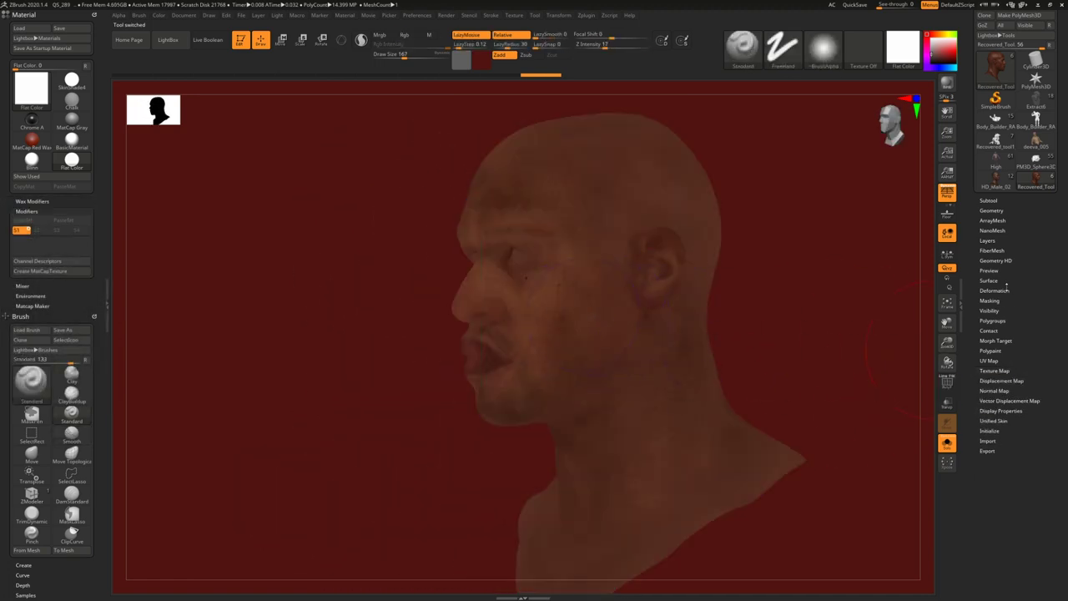
- Morph the Recovered_Tool head into its flat UV layout and examine the whole unwrapped skin
{"action": "left_click", "coordinate": [1004, 351]}
{"action": "left_click", "coordinate": [1004, 351]}
{"action": "left_click", "coordinate": [1003, 361]}
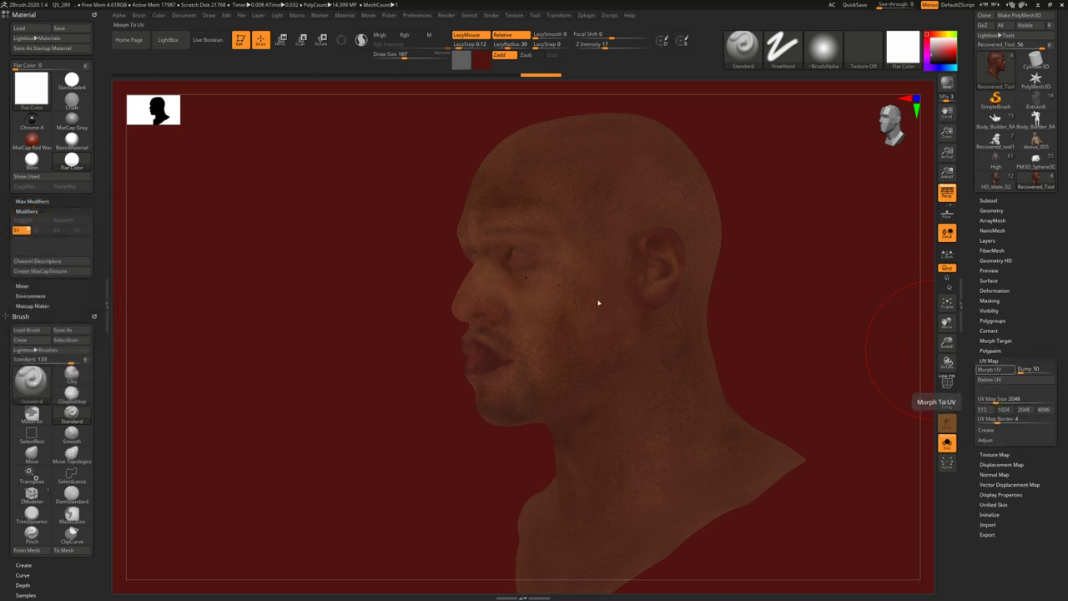
{"action": "key", "text": "ctrl+d"}
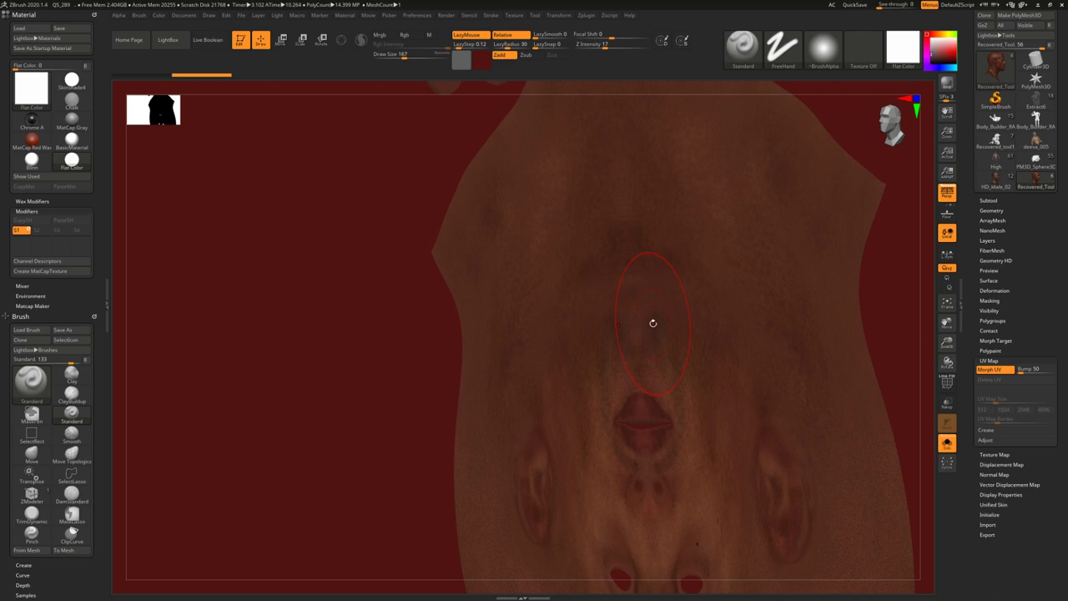
{"action": "right_click_drag", "start_coordinate": [492, 272], "coordinate": [532, 241]}
{"action": "right_click_drag", "start_coordinate": [528, 285], "coordinate": [564, 291], "text": "ctrl"}
{"action": "mouse_move", "coordinate": [564, 290]}
{"action": "left_mouse_down"}
{"action": "mouse_move", "coordinate": [577, 300]}
{"action": "mouse_move", "coordinate": [567, 284]}
{"action": "left_mouse_up"}
{"action": "key", "text": "f"}
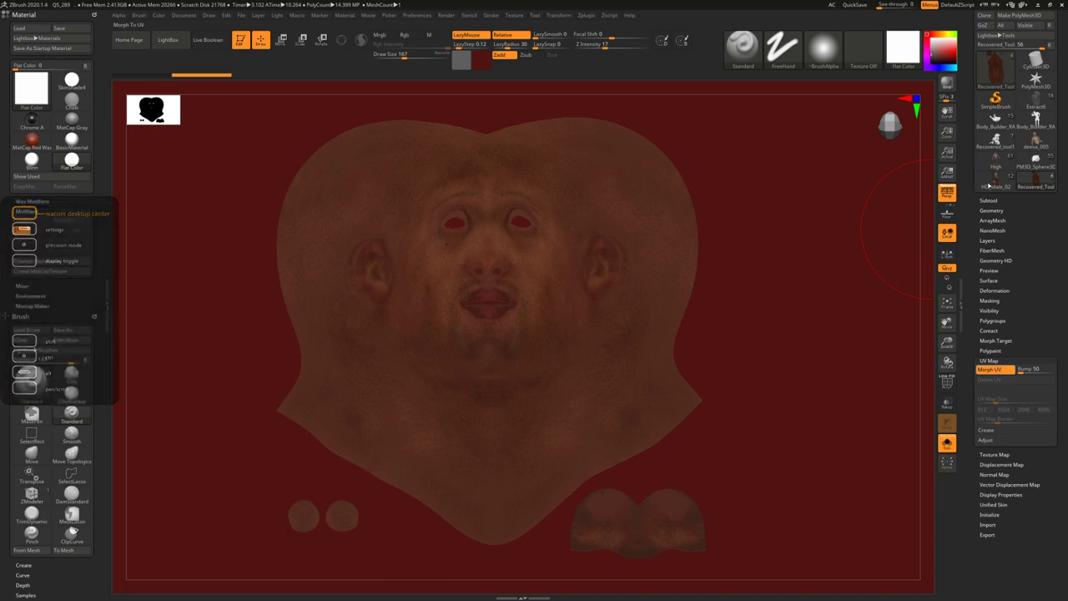
- Switch to the HD_Male_02 head and morph it into its flat UV layout for comparison
{"action": "left_click", "coordinate": [994, 179]}
{"action": "right_click_drag", "start_coordinate": [603, 320], "coordinate": [567, 329]}
{"action": "key", "text": "shift+f"}
{"action": "key", "text": "f"}
{"action": "key", "text": "shift+f"}
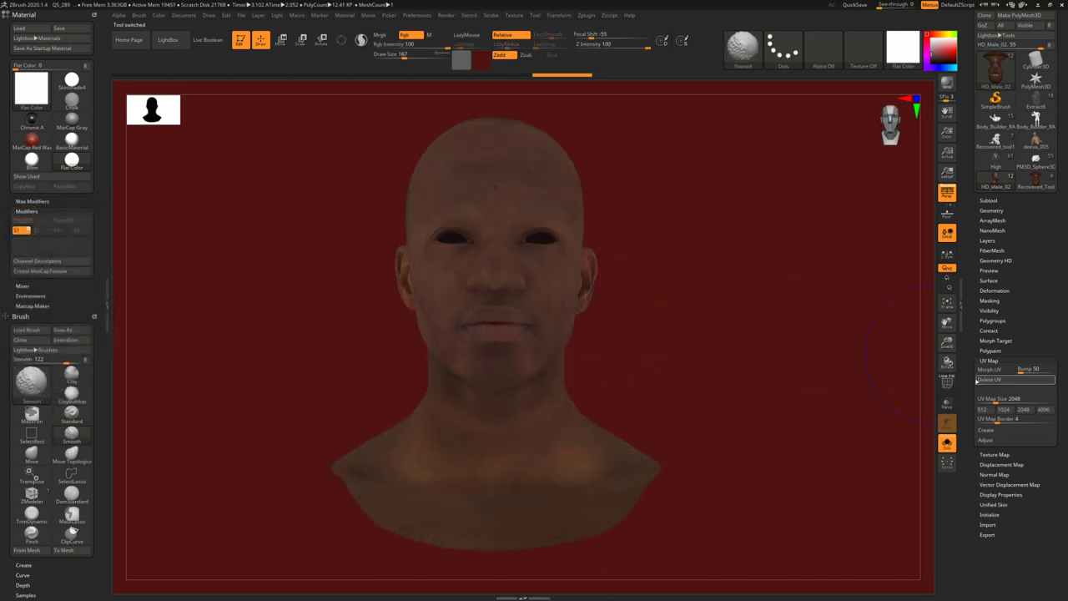
{"action": "left_click", "coordinate": [989, 369]}
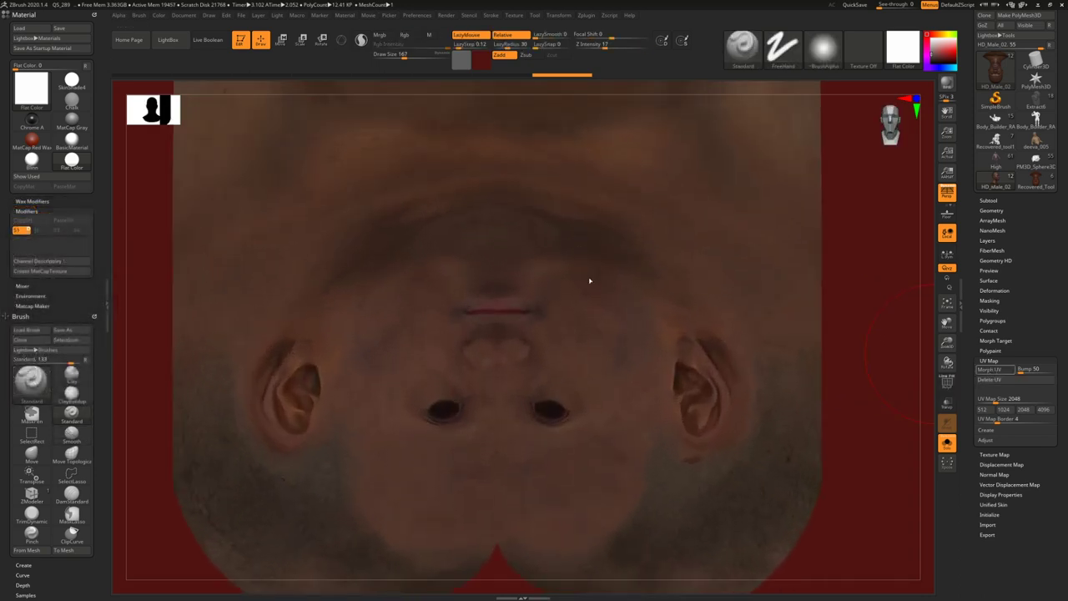
{"action": "right_click_drag", "start_coordinate": [589, 279], "coordinate": [620, 295], "text": "ctrl"}
{"action": "right_click_drag", "start_coordinate": [699, 289], "coordinate": [522, 325], "text": "alt"}
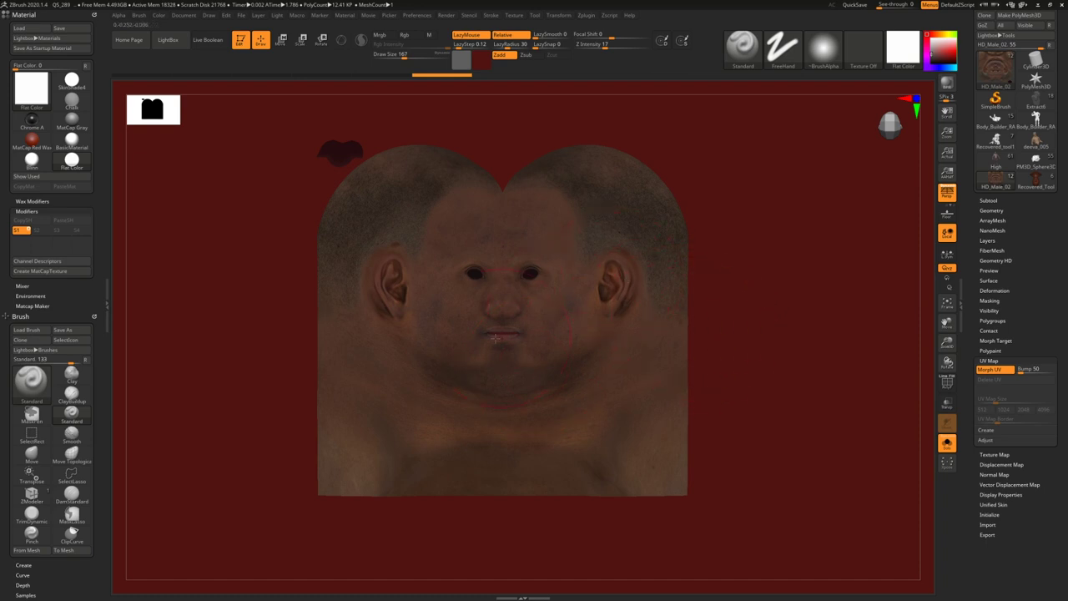
- Examine the flattened HD_Male_02 layout with and without its wireframe, then turn off the UV morph
{"action": "key", "text": "shift+f"}
{"action": "mouse_move", "coordinate": [414, 431]}
{"action": "right_mouse_down", "text": "ctrl"}
{"action": "mouse_move", "coordinate": [313, 275]}
{"action": "mouse_move", "coordinate": [438, 276]}
{"action": "mouse_move", "coordinate": [418, 391]}
{"action": "mouse_move", "coordinate": [478, 302]}
{"action": "right_mouse_up", "text": "ctrl"}
{"action": "left_click_drag", "start_coordinate": [526, 321], "coordinate": [485, 274], "text": "alt"}
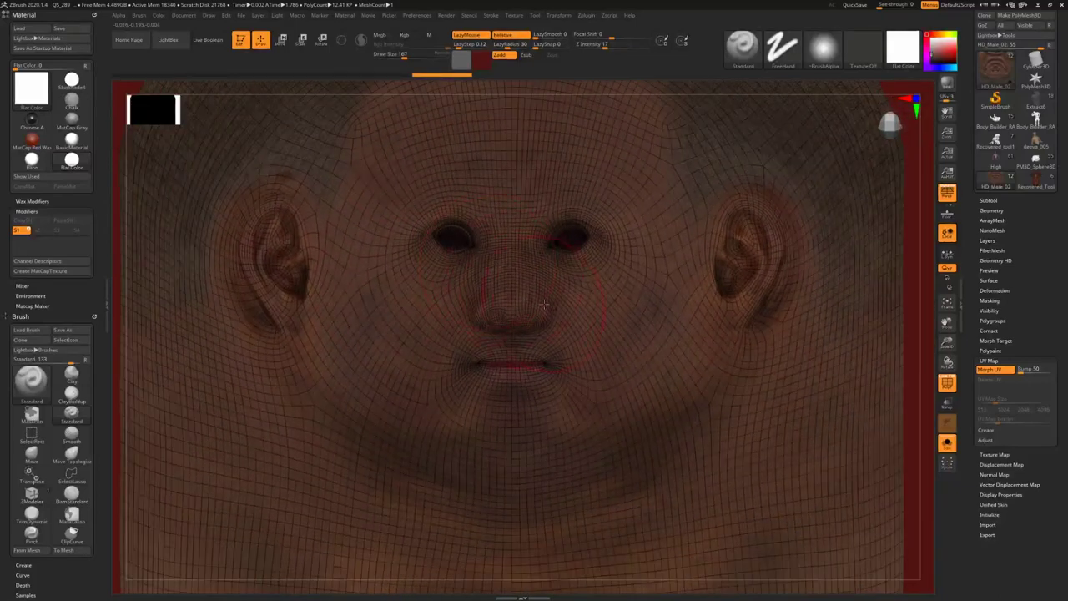
{"action": "key", "text": "shift+f"}
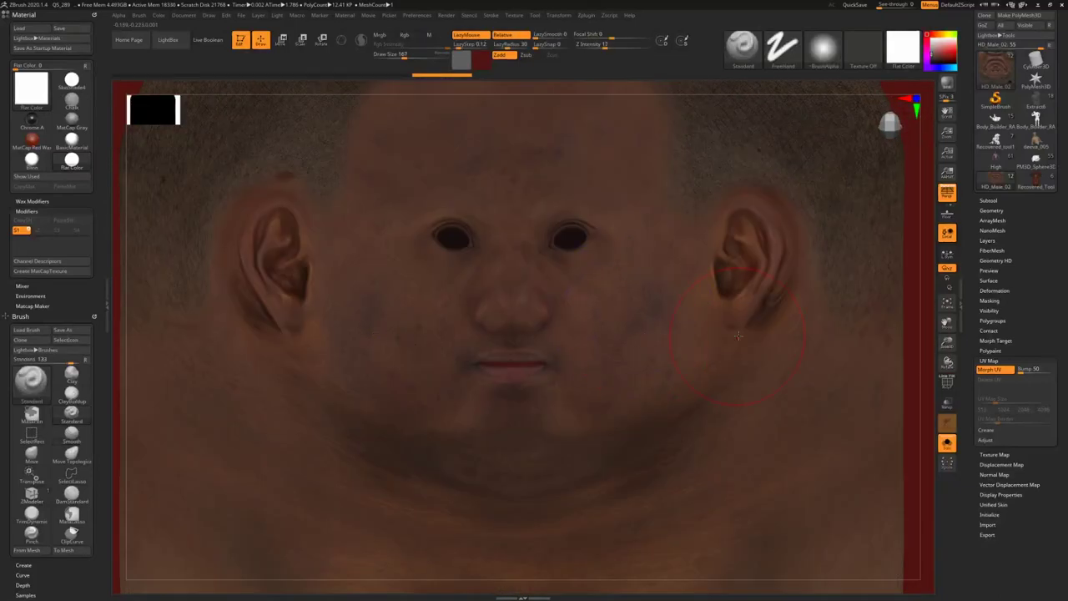
{"action": "key", "text": "shift+f"}
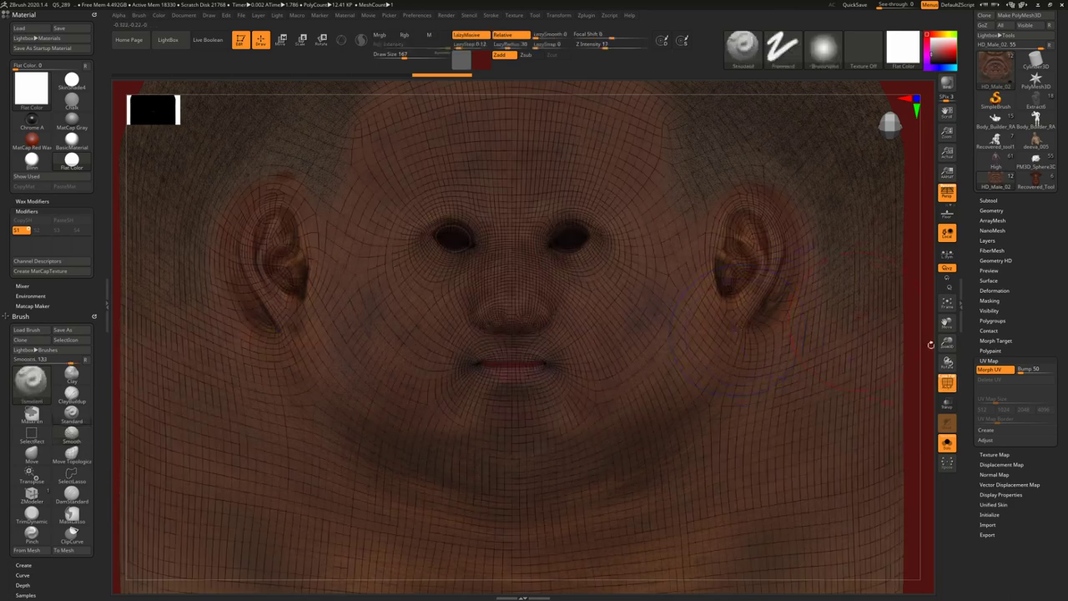
{"action": "left_click", "coordinate": [994, 370]}
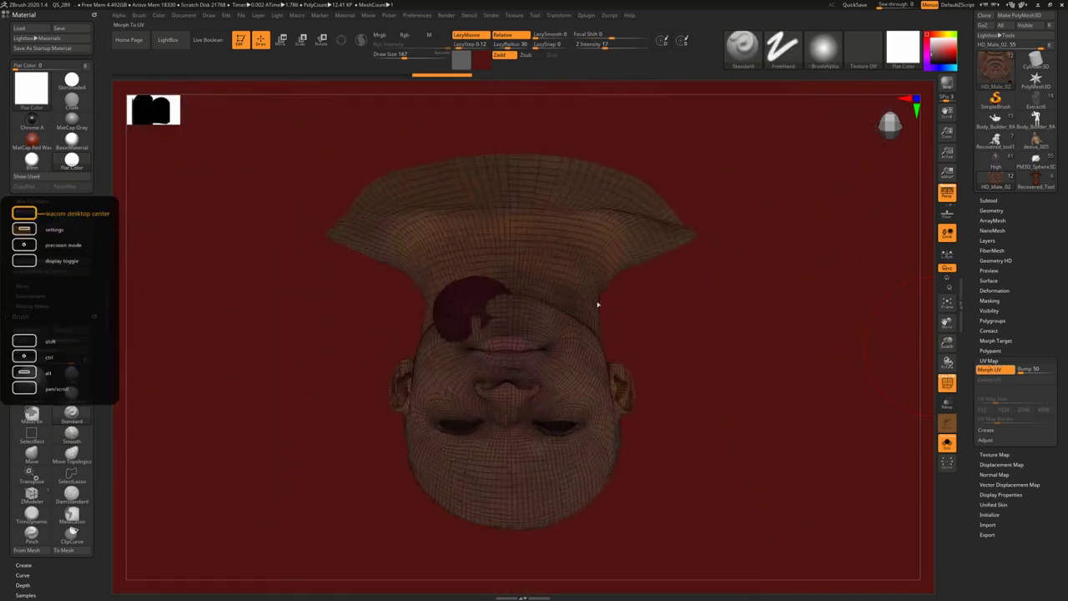
- Return to the Recovered_Tool head and examine its skin colour and wireframe from the front and both sides
{"action": "left_click_drag", "start_coordinate": [477, 253], "coordinate": [386, 376], "text": "shift"}
{"action": "key", "text": "shift+f"}
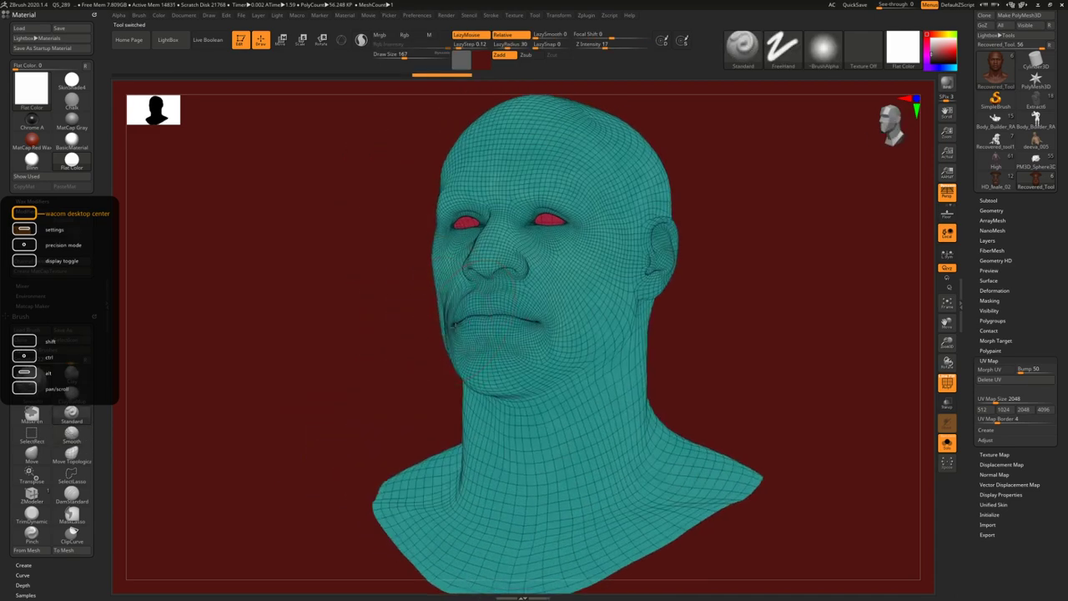
{"action": "right_click_drag", "start_coordinate": [455, 326], "coordinate": [527, 331]}
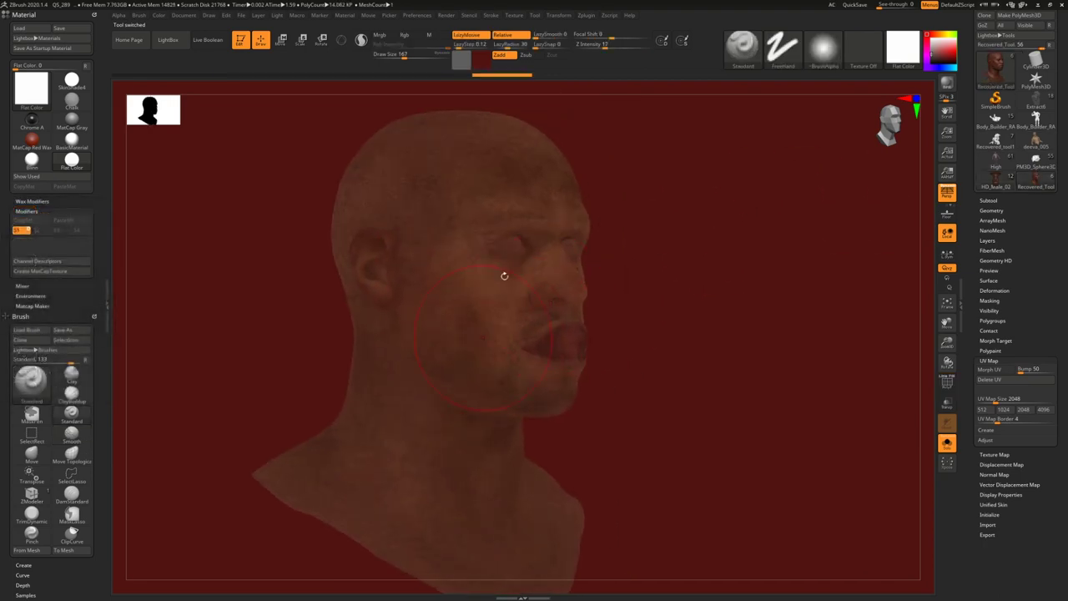
{"action": "right_click_drag", "start_coordinate": [621, 352], "coordinate": [555, 250]}
{"action": "right_click_drag", "start_coordinate": [522, 340], "coordinate": [542, 133], "text": "ctrl"}
{"action": "right_click_drag", "start_coordinate": [543, 134], "coordinate": [573, 315]}
{"action": "left_click_drag", "start_coordinate": [574, 314], "coordinate": [548, 307]}
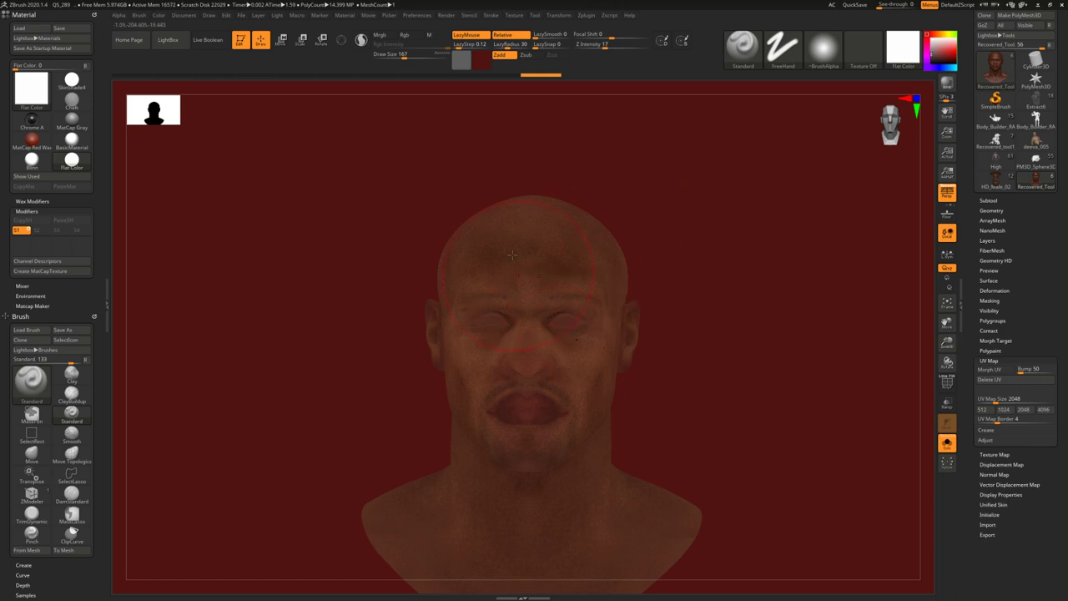
{"action": "left_click_drag", "start_coordinate": [601, 214], "coordinate": [639, 206]}
{"action": "key", "text": "shift+f"}
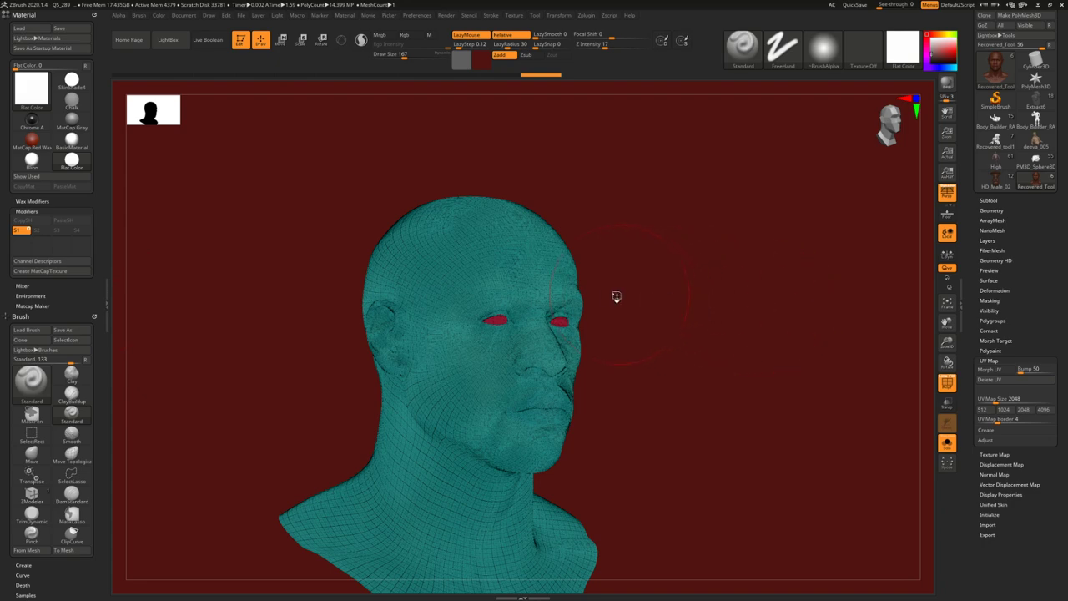
- Switch to the Extract6 horned demon figure and apply the BasicMaterial to it
{"action": "left_click", "coordinate": [1022, 99]}
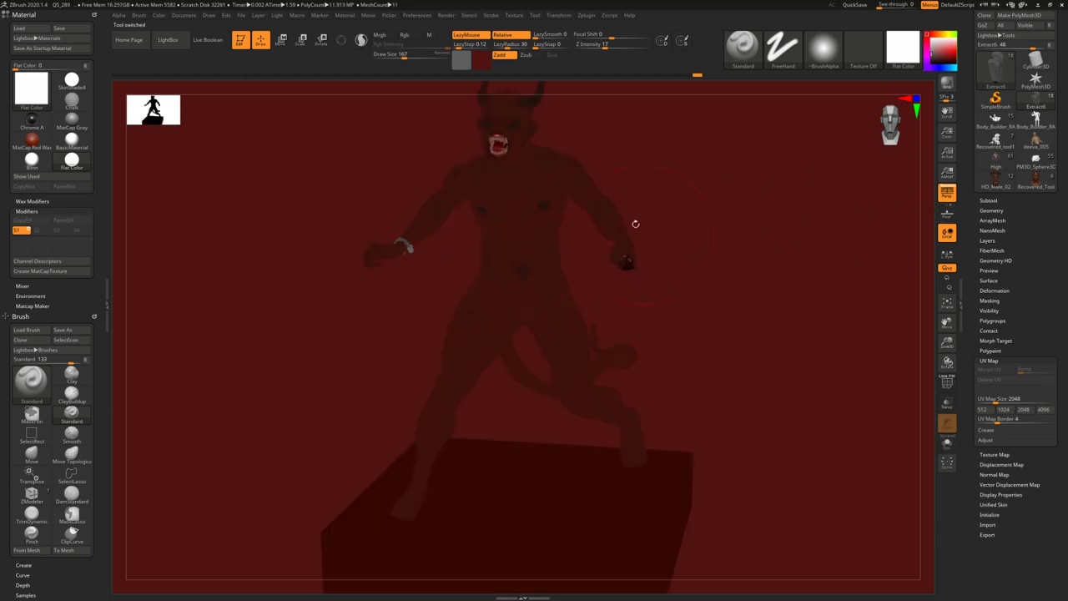
{"action": "left_click", "coordinate": [903, 50]}
{"action": "left_click", "coordinate": [721, 266]}
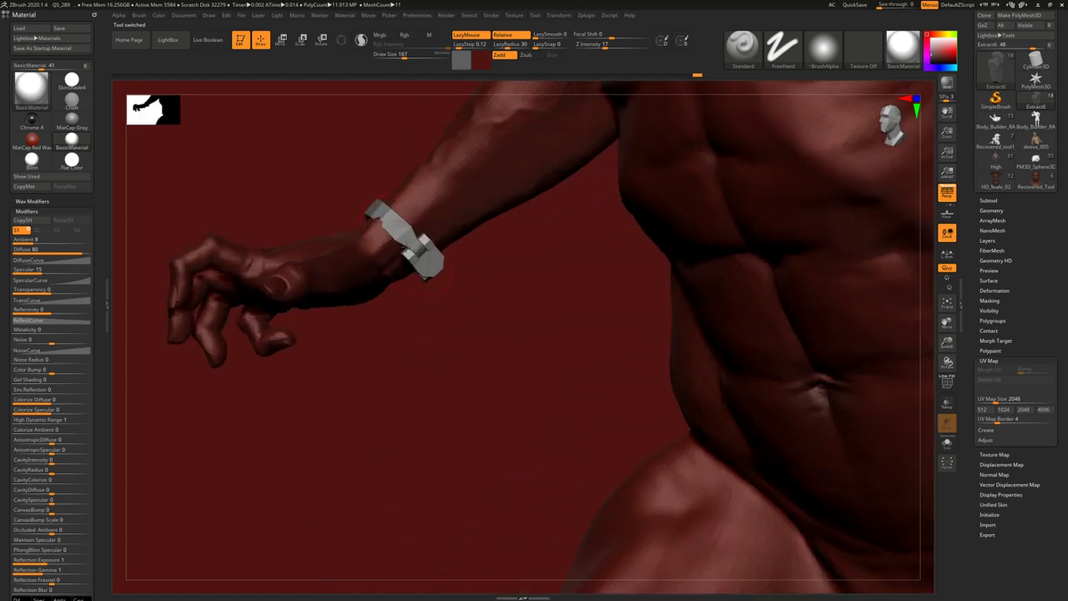
- Select the curved cuff on the demon's wrist as the active subtool and isolate it
{"action": "mouse_move", "coordinate": [436, 276]}
{"action": "right_mouse_down"}
{"action": "mouse_move", "coordinate": [407, 239]}
{"action": "mouse_move", "coordinate": [419, 285]}
{"action": "right_mouse_up"}
{"action": "left_click", "coordinate": [406, 239], "text": "alt"}
{"action": "key", "text": "shift+s"}
{"action": "left_click_drag", "start_coordinate": [419, 286], "coordinate": [409, 242]}
{"action": "right_click_drag", "start_coordinate": [409, 241], "coordinate": [403, 231]}
{"action": "mouse_move", "coordinate": [411, 195]}
{"action": "left_mouse_down", "text": "ctrl"}
{"action": "mouse_move", "coordinate": [406, 283]}
{"action": "mouse_move", "coordinate": [475, 220]}
{"action": "mouse_move", "coordinate": [462, 248]}
{"action": "left_mouse_up", "text": "ctrl"}
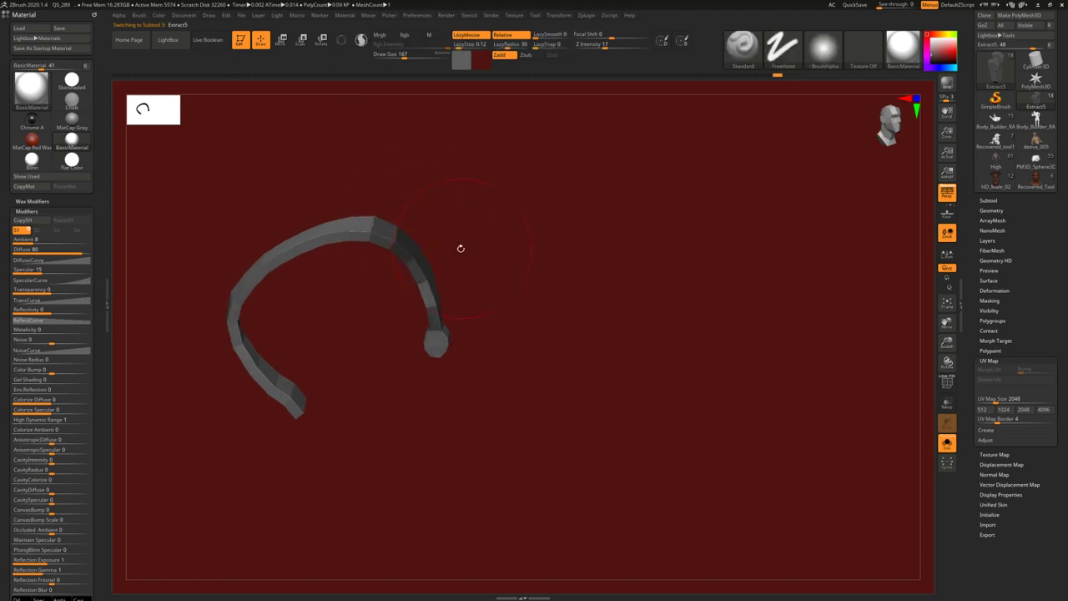
- Mask part of the cuff's curved arm and adjust the unmasked part with the transpose line
{"action": "right_click_drag", "start_coordinate": [462, 248], "coordinate": [450, 234]}
{"action": "left_click", "coordinate": [429, 241], "text": "ctrl"}
{"action": "mouse_move", "coordinate": [432, 239]}
{"action": "left_mouse_down", "text": "ctrl+alt"}
{"action": "mouse_move", "coordinate": [484, 248]}
{"action": "mouse_move", "coordinate": [474, 257]}
{"action": "left_mouse_up", "text": "ctrl+alt"}
{"action": "left_click", "coordinate": [467, 263], "text": "ctrl"}
{"action": "left_click", "coordinate": [435, 263], "text": "ctrl"}
{"action": "key", "text": "w"}
{"action": "left_click_drag", "start_coordinate": [356, 227], "coordinate": [472, 188]}
{"action": "key", "text": "q"}
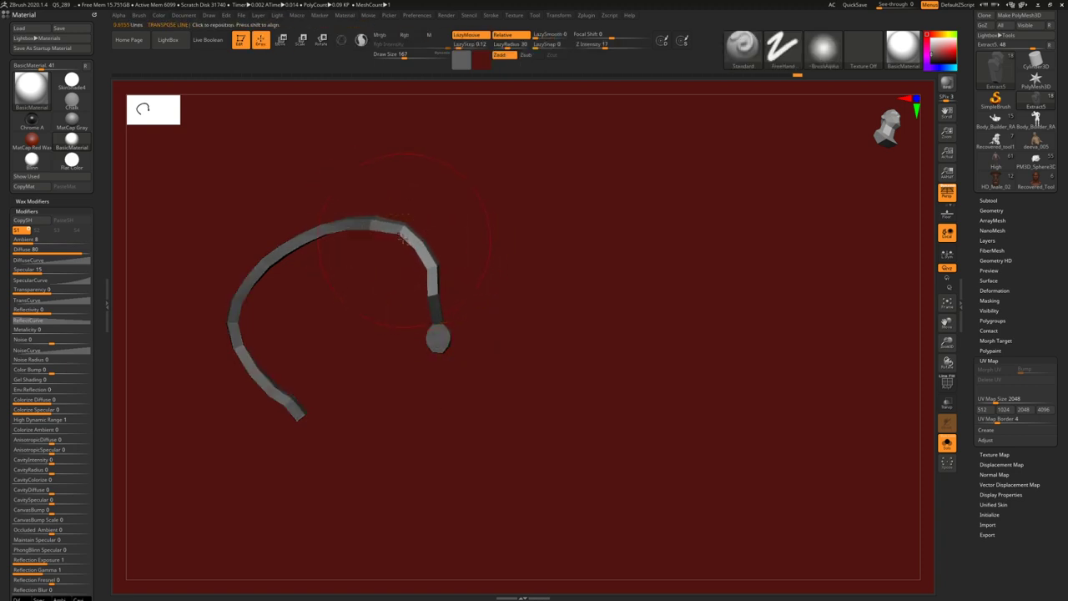
- Refine the bend of the cuff's curved arm with the transpose line and the Move brush
{"action": "right_click_drag", "start_coordinate": [429, 231], "coordinate": [436, 220], "text": "alt"}
{"action": "key", "text": "w"}
{"action": "mouse_move", "coordinate": [448, 270]}
{"action": "left_mouse_down"}
{"action": "mouse_move", "coordinate": [435, 195]}
{"action": "mouse_move", "coordinate": [445, 213]}
{"action": "mouse_move", "coordinate": [437, 224]}
{"action": "left_mouse_up"}
{"action": "key", "text": "q"}
{"action": "left_click_drag", "start_coordinate": [445, 181], "coordinate": [434, 181]}
{"action": "left_click", "coordinate": [458, 179], "text": "ctrl"}
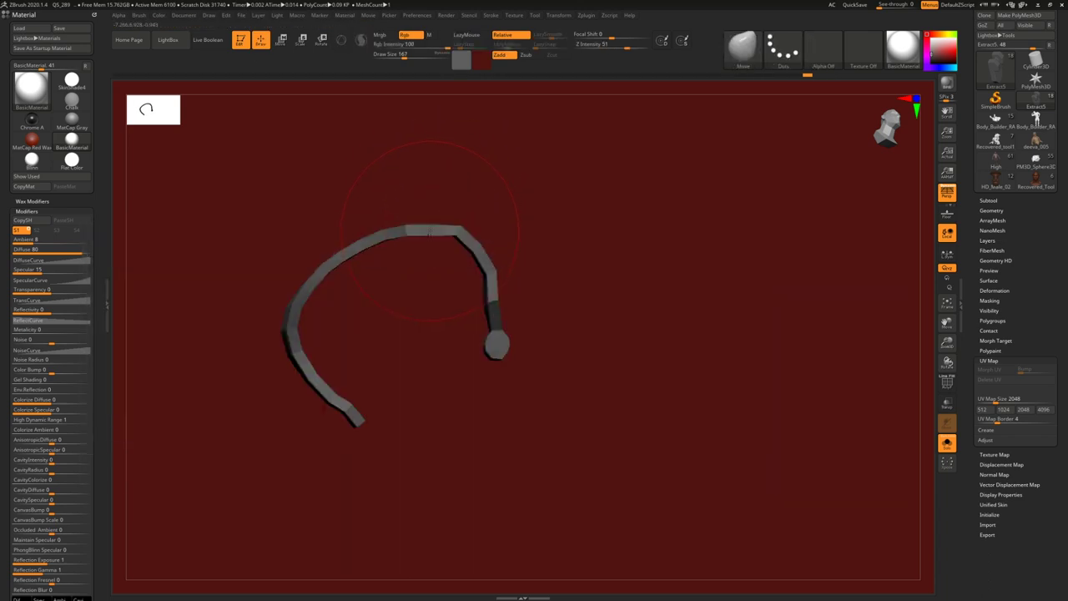
- Choose the Move Topological brush and adjust the cuff's curved arm with it
{"action": "mouse_move", "coordinate": [436, 224]}
{"action": "right_mouse_down", "text": "ctrl"}
{"action": "mouse_move", "coordinate": [443, 208]}
{"action": "mouse_move", "coordinate": [453, 270]}
{"action": "mouse_move", "coordinate": [431, 222]}
{"action": "mouse_move", "coordinate": [476, 279]}
{"action": "mouse_move", "coordinate": [426, 259]}
{"action": "mouse_move", "coordinate": [453, 277]}
{"action": "mouse_move", "coordinate": [408, 296]}
{"action": "right_mouse_up", "text": "ctrl"}
{"action": "key", "text": "b"}
{"action": "key", "text": "b"}
{"action": "key", "text": "m"}
{"action": "key", "text": "t"}
{"action": "right_click_drag", "start_coordinate": [355, 260], "coordinate": [347, 276]}
{"action": "key", "text": "space"}
{"action": "left_click_drag", "start_coordinate": [353, 282], "coordinate": [346, 281]}
- Set the brush draw size to 197, check the cuff from several angles, and select the Extract6 lock piece
{"action": "mouse_move", "coordinate": [383, 296]}
{"action": "right_mouse_down"}
{"action": "mouse_move", "coordinate": [342, 304]}
{"action": "mouse_move", "coordinate": [510, 253]}
{"action": "mouse_move", "coordinate": [370, 320]}
{"action": "mouse_move", "coordinate": [400, 259]}
{"action": "mouse_move", "coordinate": [389, 226]}
{"action": "mouse_move", "coordinate": [434, 220]}
{"action": "mouse_move", "coordinate": [454, 262]}
{"action": "mouse_move", "coordinate": [440, 273]}
{"action": "mouse_move", "coordinate": [451, 293]}
{"action": "mouse_move", "coordinate": [421, 338]}
{"action": "right_mouse_up"}
{"action": "key", "text": "shift+s"}
{"action": "key", "text": "shift+s"}
{"action": "key", "text": "space"}
{"action": "right_click_drag", "start_coordinate": [451, 300], "coordinate": [426, 333]}
{"action": "key", "text": "space"}
{"action": "left_click_drag", "start_coordinate": [477, 278], "coordinate": [477, 278]}
{"action": "mouse_move", "coordinate": [477, 278]}
{"action": "right_mouse_down"}
{"action": "mouse_move", "coordinate": [496, 248]}
{"action": "mouse_move", "coordinate": [417, 270]}
{"action": "mouse_move", "coordinate": [394, 227]}
{"action": "right_mouse_up"}
{"action": "mouse_move", "coordinate": [394, 227]}
{"action": "right_mouse_down"}
{"action": "mouse_move", "coordinate": [432, 266]}
{"action": "mouse_move", "coordinate": [439, 295]}
{"action": "mouse_move", "coordinate": [437, 250]}
{"action": "mouse_move", "coordinate": [407, 248]}
{"action": "mouse_move", "coordinate": [460, 268]}
{"action": "mouse_move", "coordinate": [406, 286]}
{"action": "mouse_move", "coordinate": [422, 262]}
{"action": "right_mouse_up"}
{"action": "mouse_move", "coordinate": [432, 226]}
{"action": "right_mouse_down"}
{"action": "mouse_move", "coordinate": [446, 217]}
{"action": "mouse_move", "coordinate": [437, 207]}
{"action": "right_mouse_up"}
{"action": "left_click", "coordinate": [442, 223], "text": "alt"}
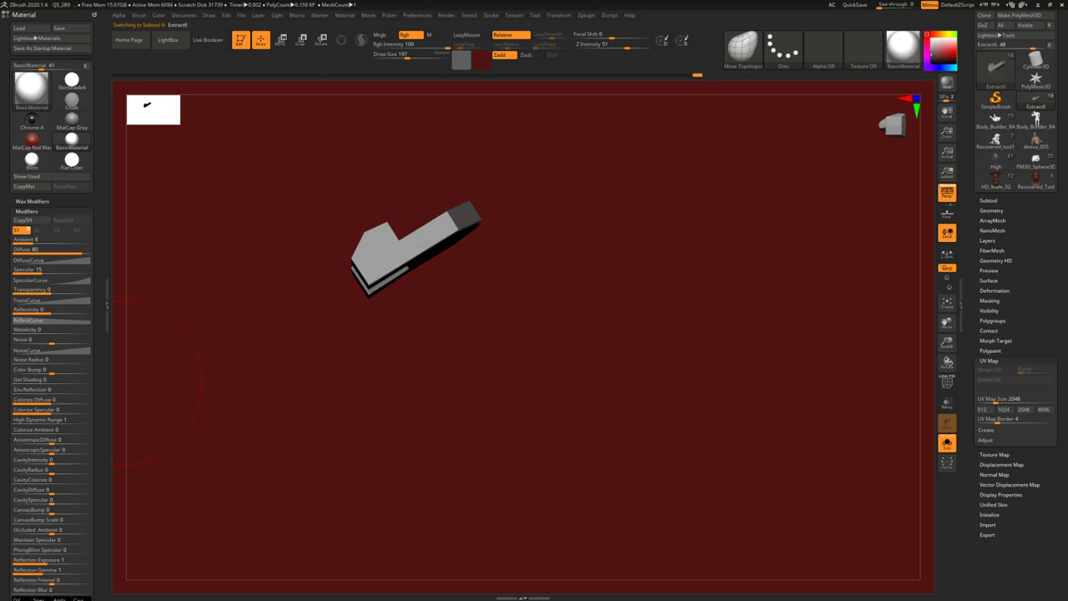
- Switch to Chrome and examine the rusty prison cuffs photo for the shape of the arms and locks
{"action": "key", "text": "alt+Tab"}
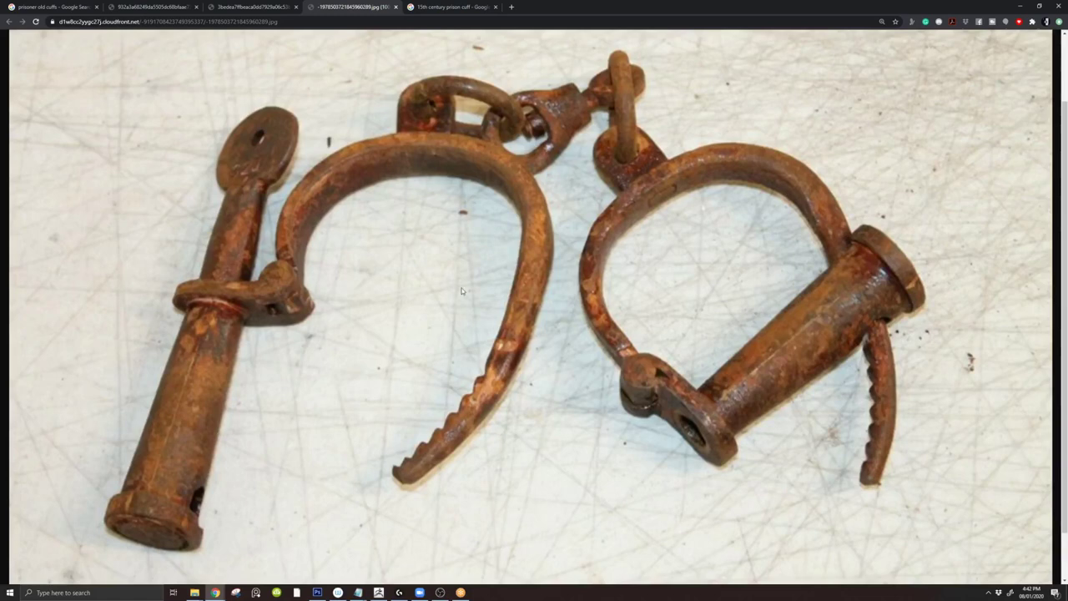
{"action": "scroll", "coordinate": [551, 302], "scroll_direction": "up", "scroll_amount": 1}
{"action": "scroll", "coordinate": [534, 321], "scroll_direction": "up", "scroll_amount": 1}
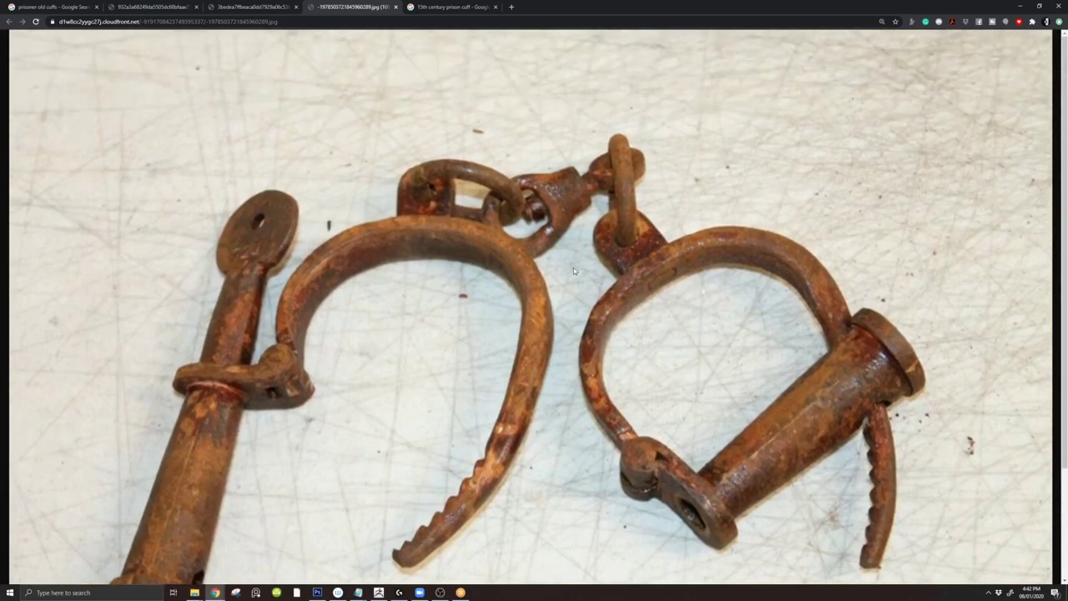
{"action": "scroll", "coordinate": [573, 271], "scroll_direction": "down", "scroll_amount": 2}
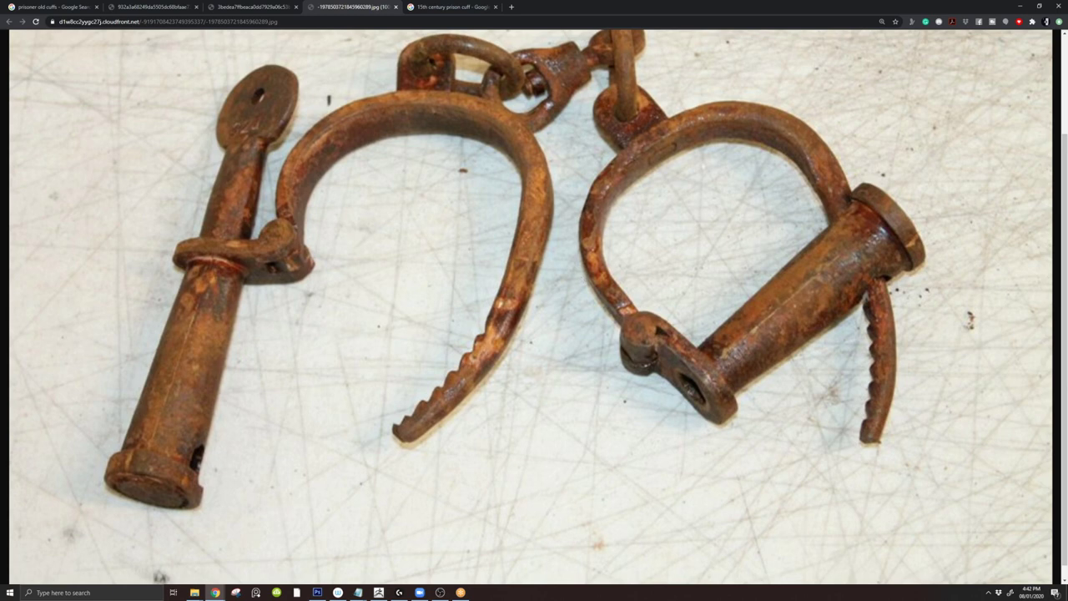
{"action": "key", "text": "alt+Tab"}
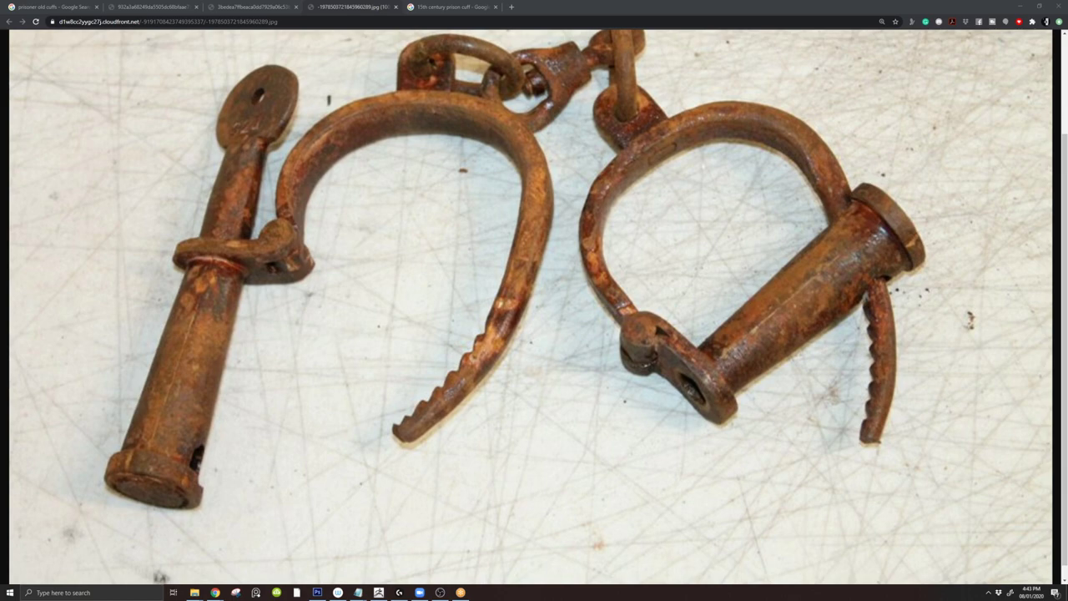
- Open the image of the giant serpent and the warrior in Photos, view it, and close it
{"action": "key", "text": "super+e"}
{"action": "left_click_drag", "start_coordinate": [534, 34], "coordinate": [0, 74]}
{"action": "key", "text": "alt+Tab"}
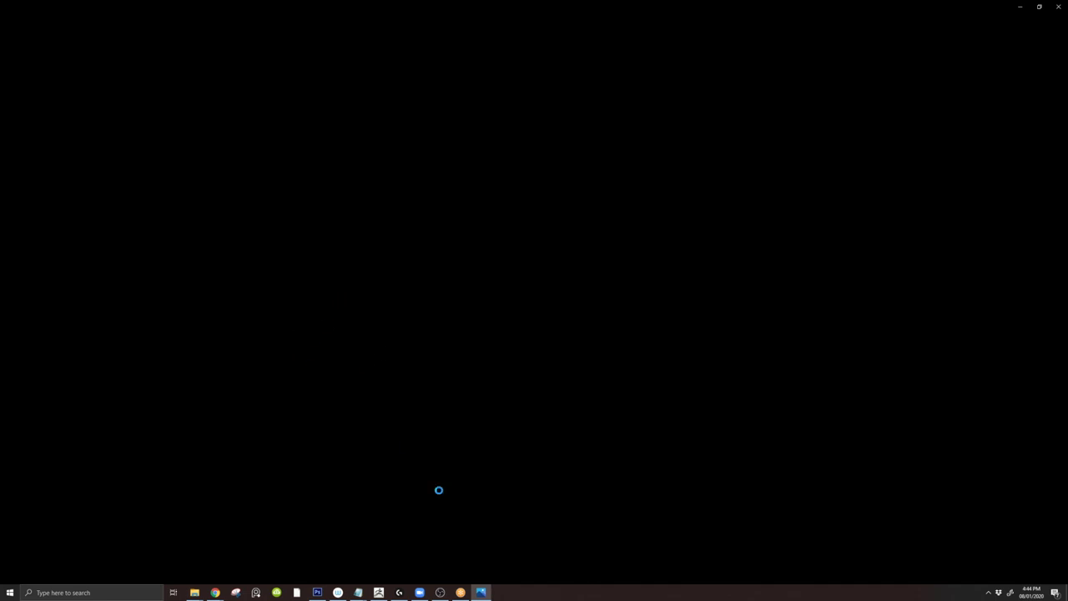
{"action": "left_click", "coordinate": [481, 592]}
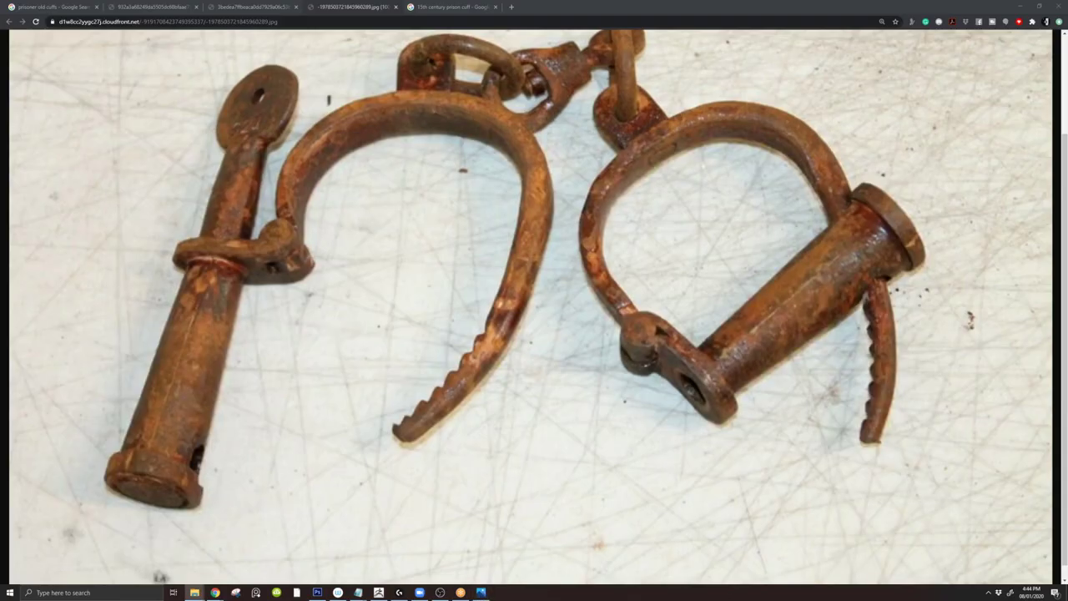
{"action": "right_click", "coordinate": [557, 599]}
{"action": "left_click", "coordinate": [584, 563]}
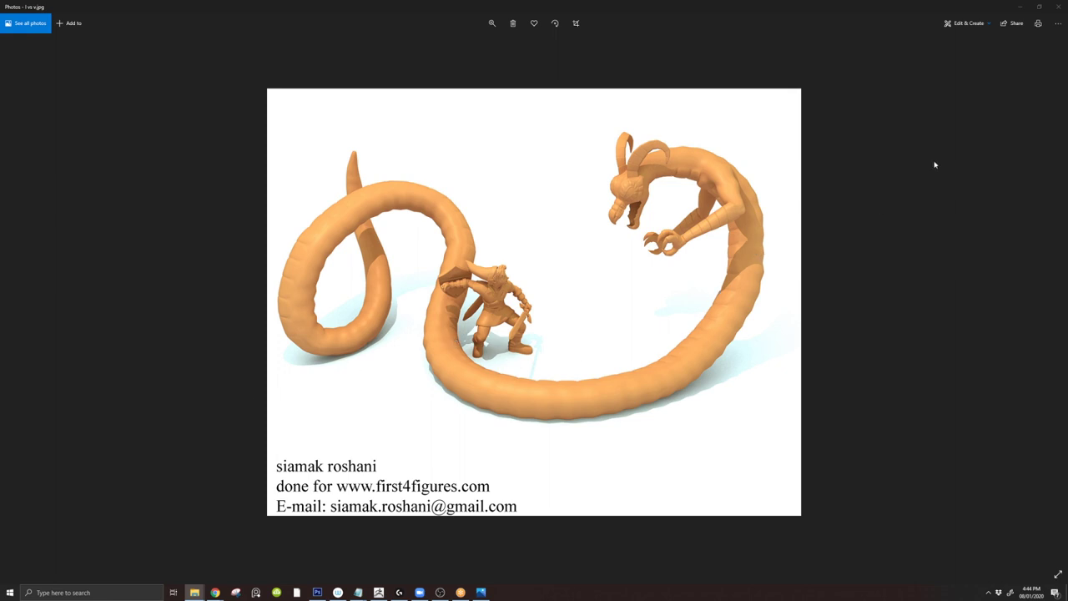
{"action": "left_click", "coordinate": [1059, 7]}
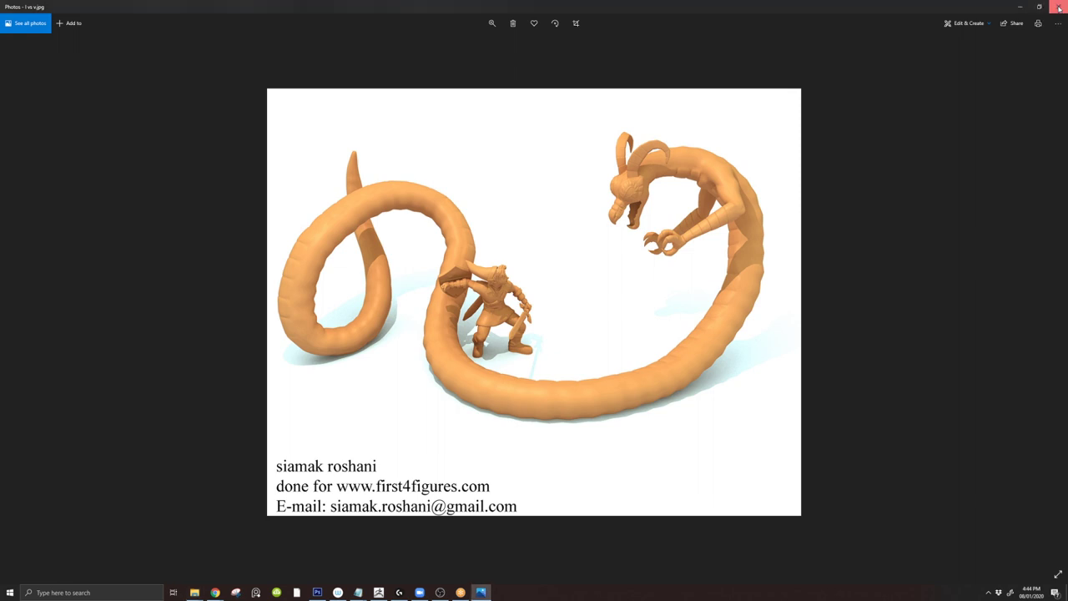
{"action": "left_click", "coordinate": [1059, 8]}
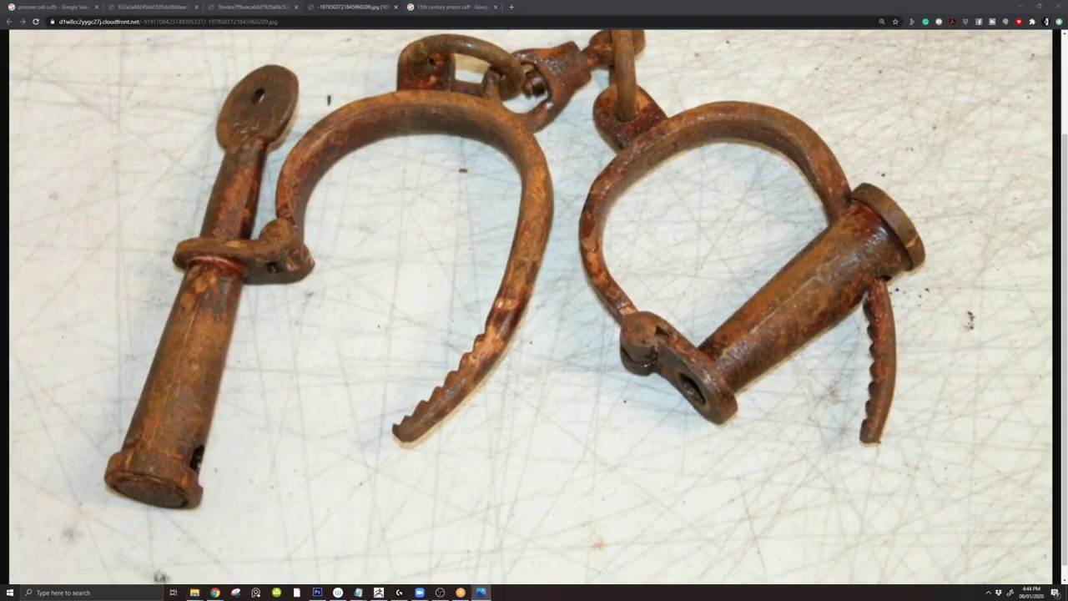
- View the head1.jpg Mudbox head sculpt in Photos and close it
{"action": "scroll", "coordinate": [607, 291], "scroll_direction": "up", "scroll_amount": 3}
{"action": "scroll", "coordinate": [562, 289], "scroll_direction": "down", "scroll_amount": 2}
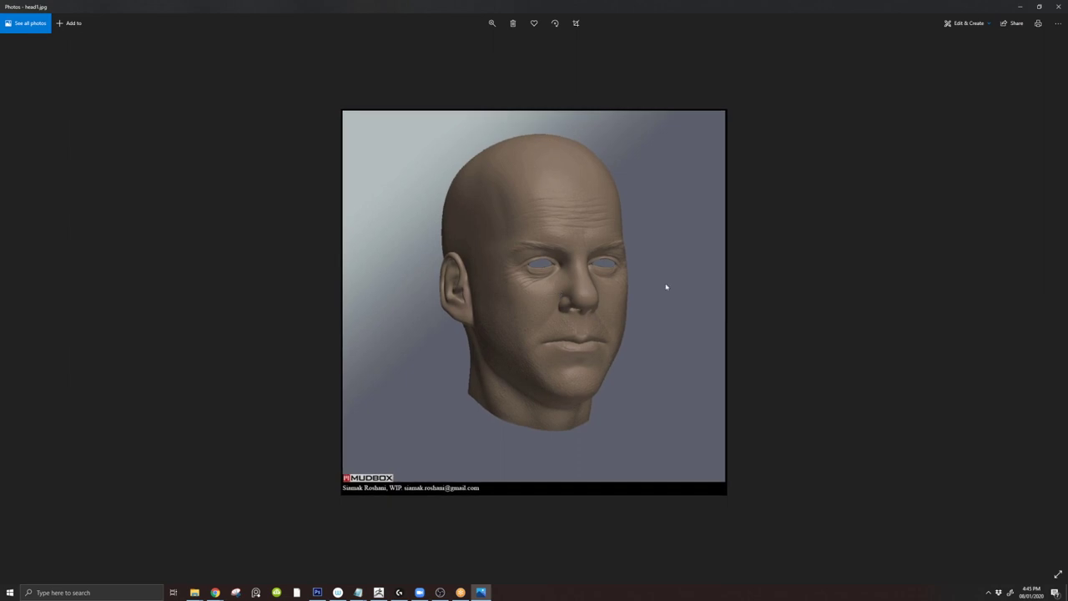
{"action": "left_click", "coordinate": [1058, 10]}
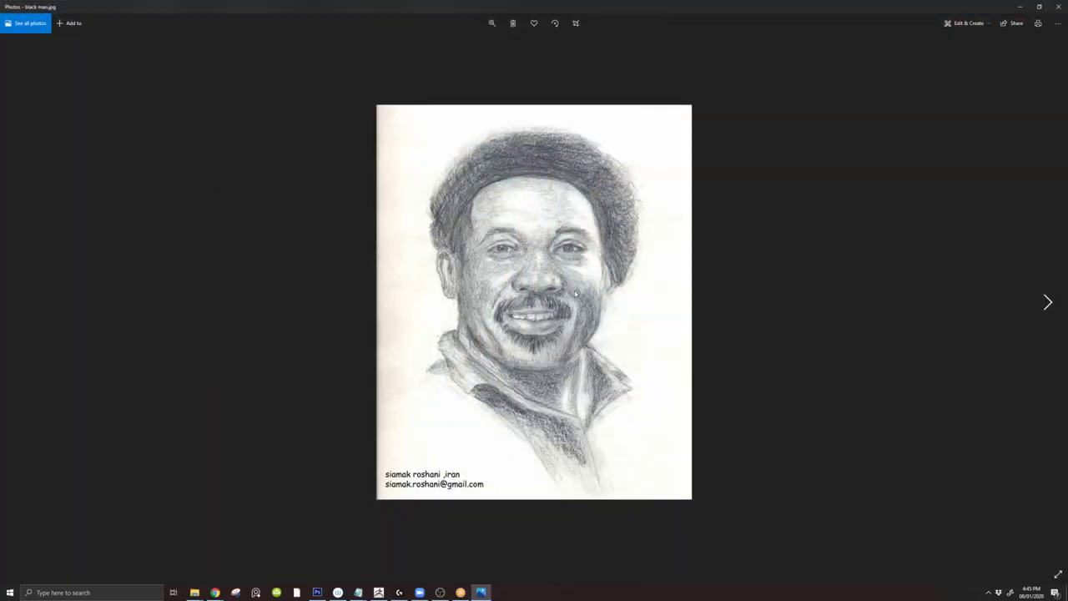
- Browse the portrait drawings and digital paintings in Photos from black man.jpg through to marv.jpg
{"action": "key", "text": "Right"}
{"action": "key", "text": "Right"}
{"action": "key", "text": "Left"}
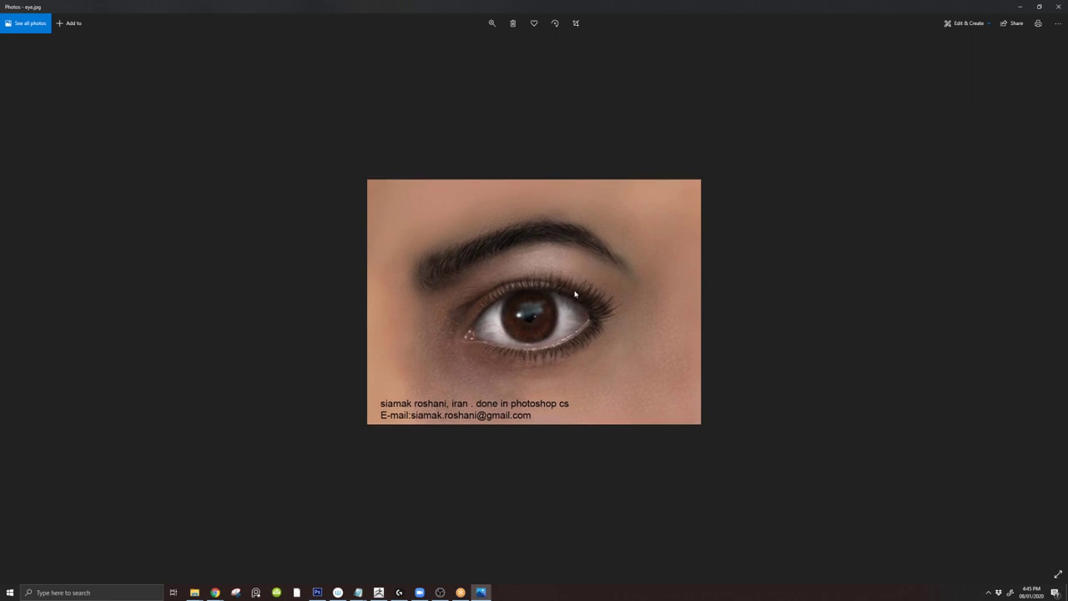
{"action": "key", "text": "Right"}
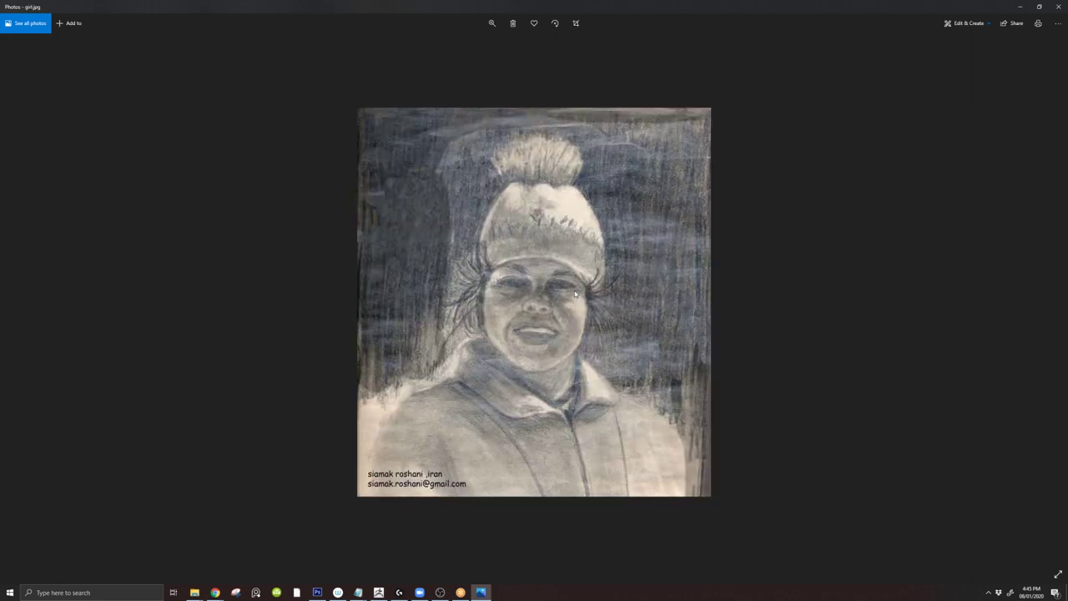
{"action": "key", "text": "Right"}
{"action": "key", "text": "Left"}
{"action": "key", "text": "Right"}
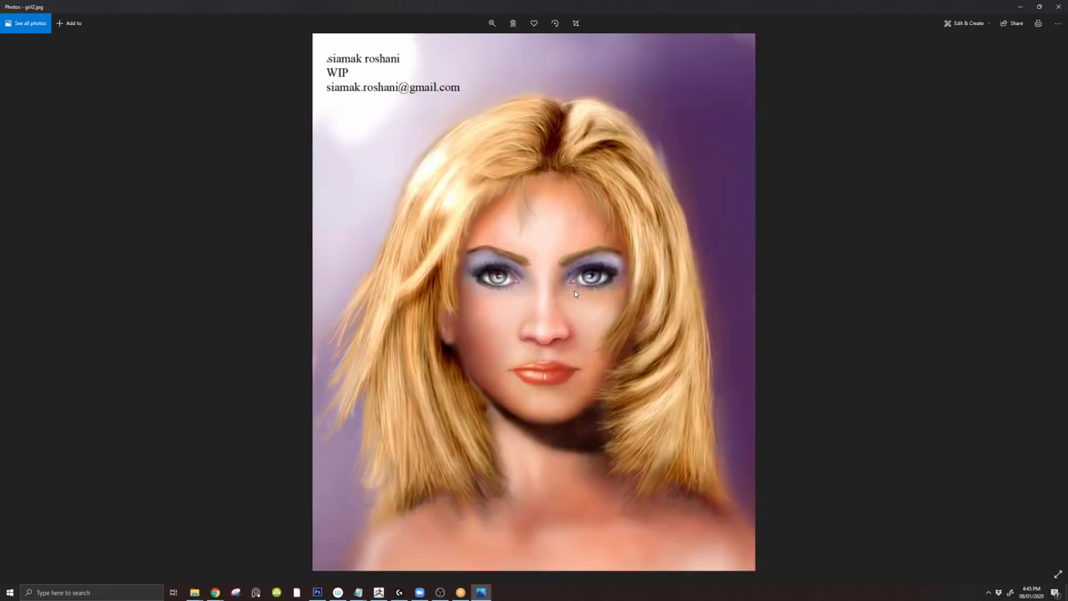
{"action": "key", "text": "Right"}
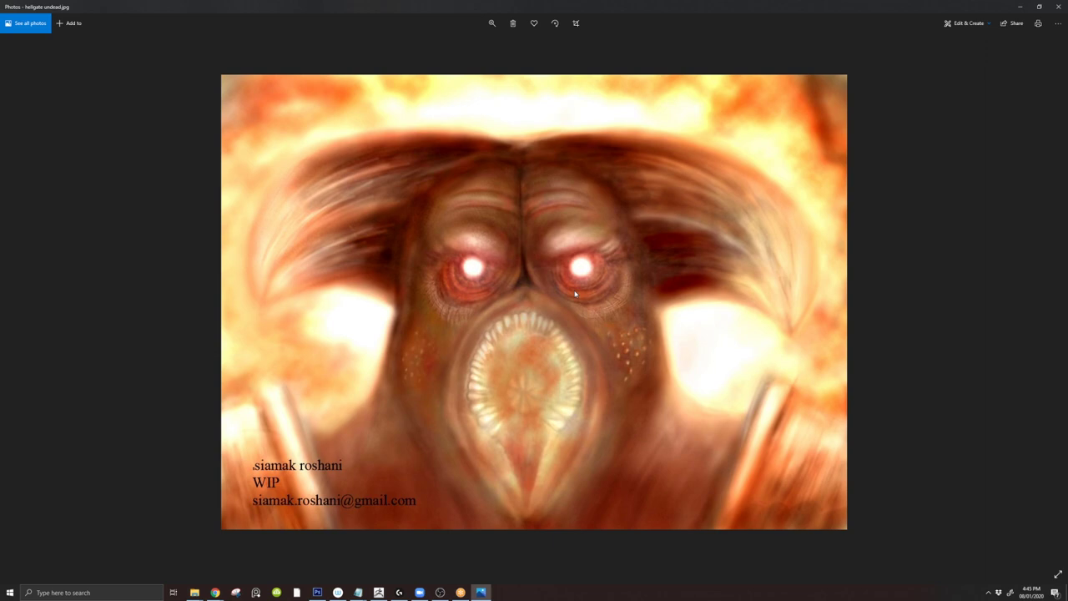
{"action": "key", "text": "Right"}
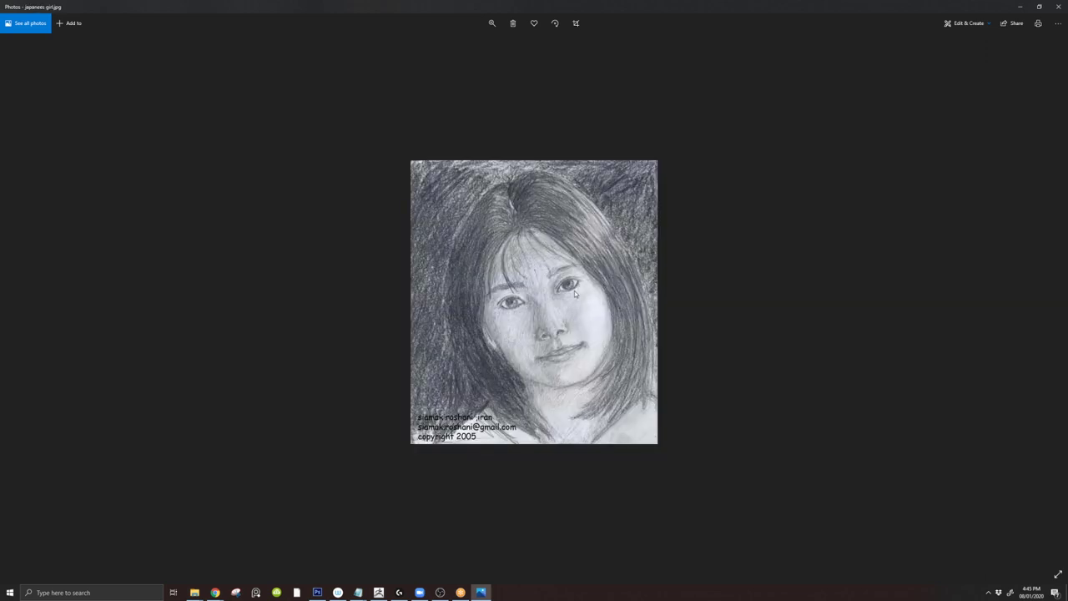
{"action": "key", "text": "Right"}
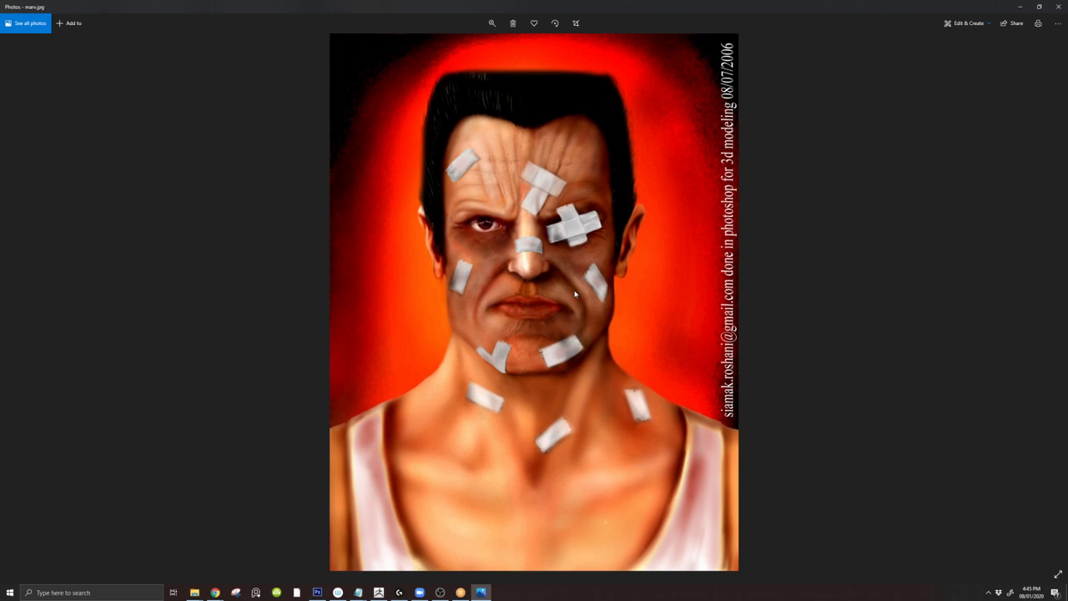
- Browse onward through the creature and old man concept images and examine rotten sufferer.jpg
{"action": "key", "text": "Left"}
{"action": "key", "text": "Left"}
{"action": "key", "text": "Right"}
{"action": "key", "text": "Right"}
{"action": "key", "text": "Right"}
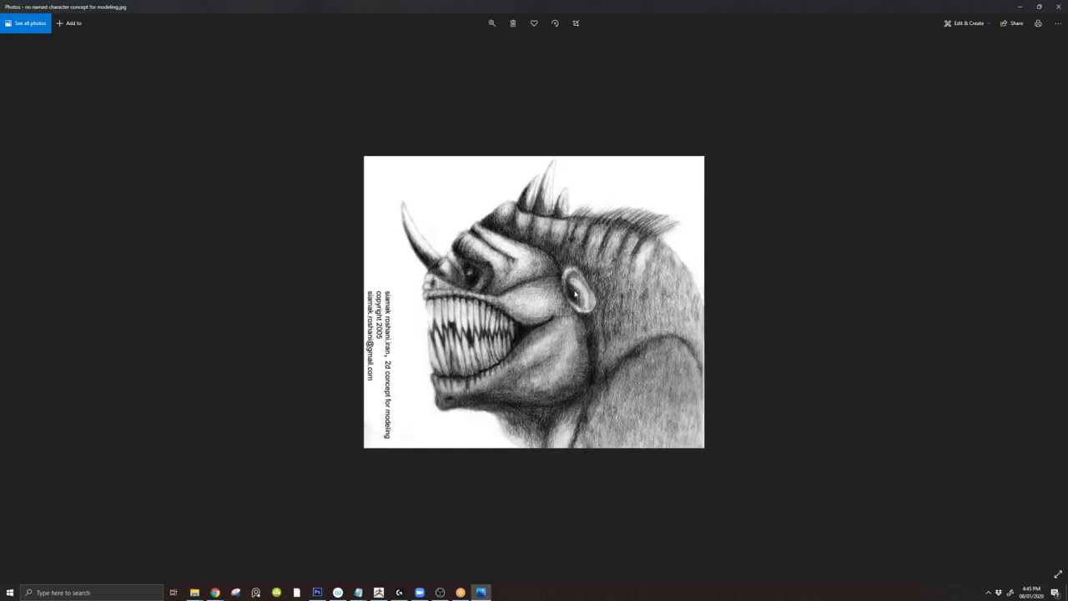
{"action": "key", "text": "Right"}
{"action": "key", "text": "Right"}
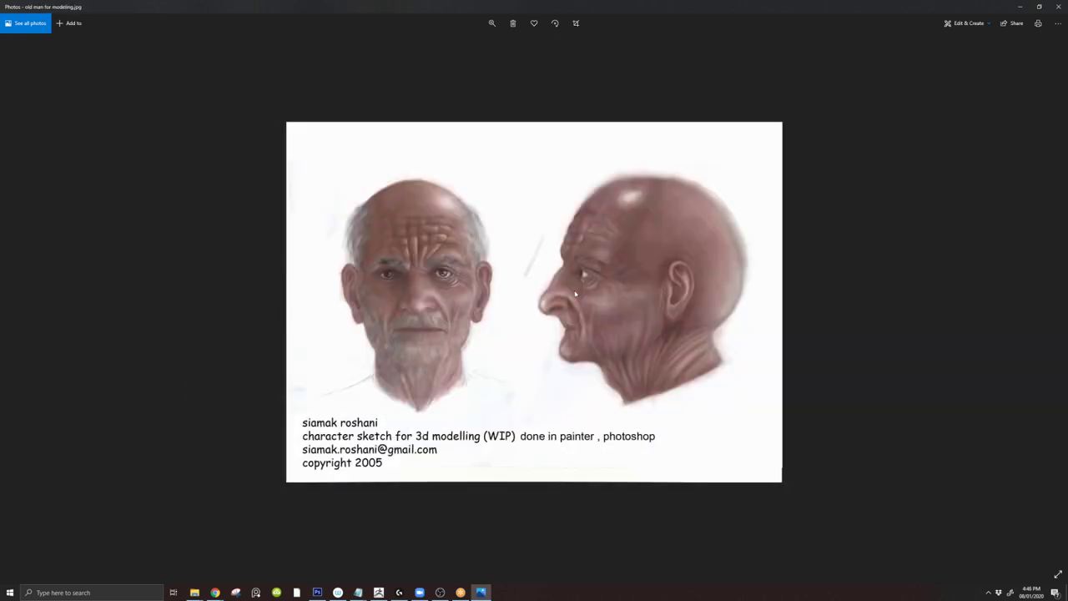
{"action": "key", "text": "Right"}
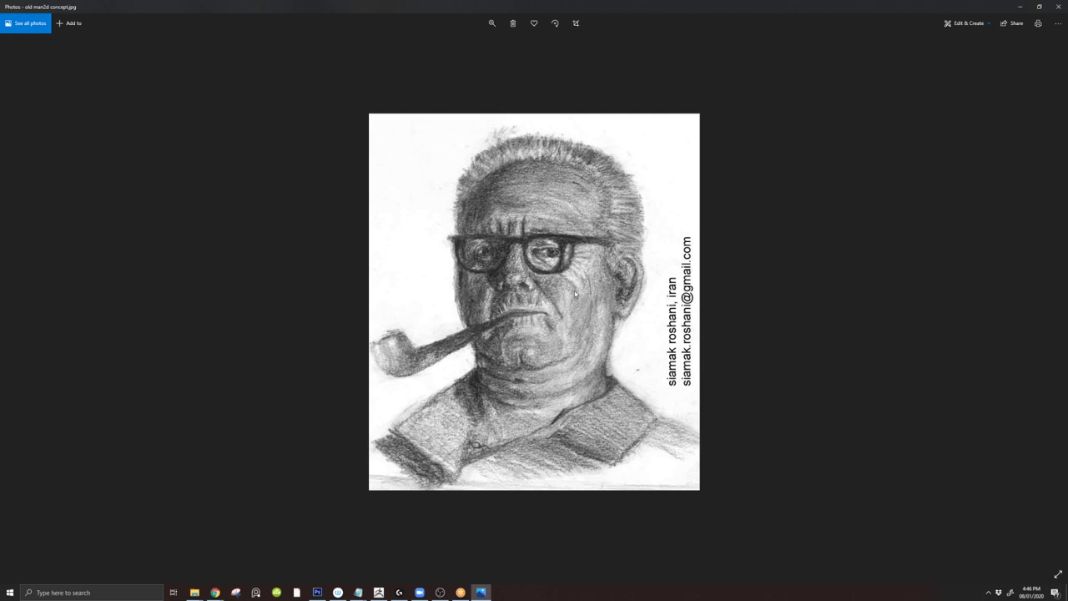
{"action": "key", "text": "Right"}
{"action": "key", "text": "Right"}
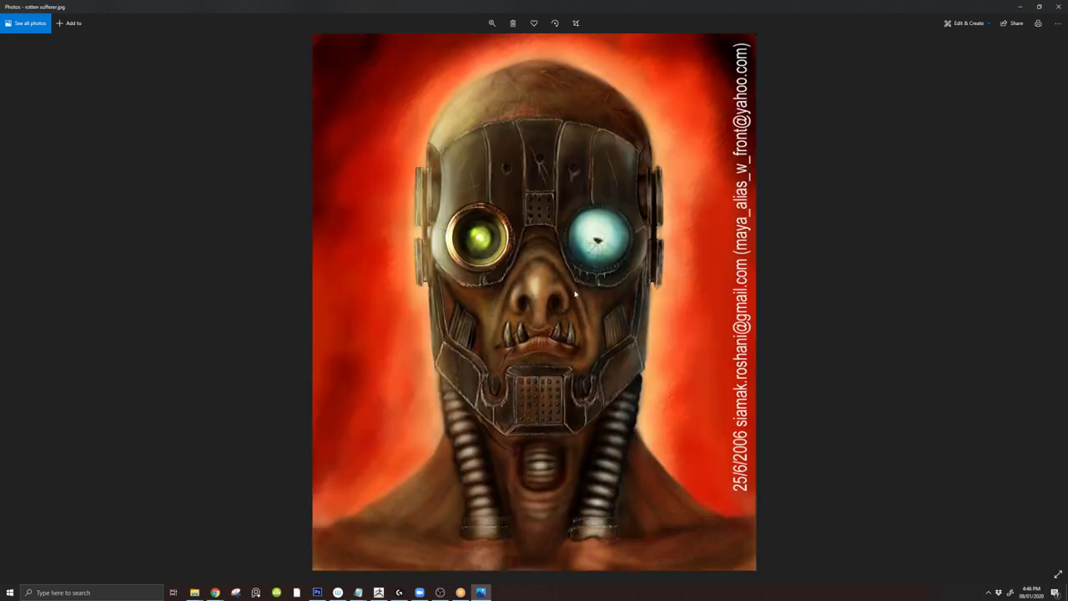
{"action": "key", "text": "Left"}
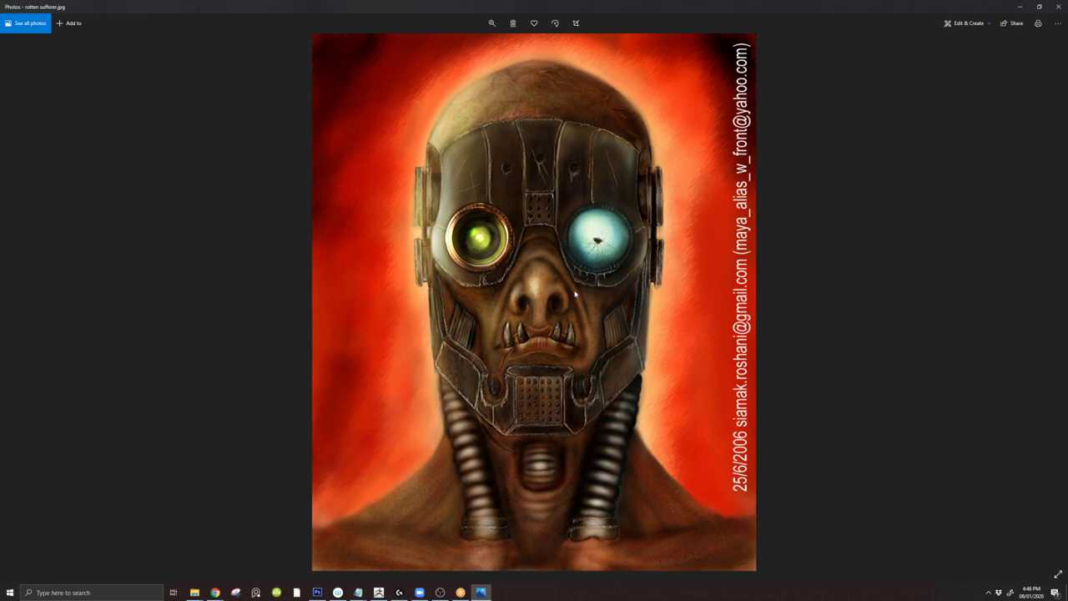
- View sword concept.jpg and think.jpg, and return to the head design sketches in side front.jpg
{"action": "key", "text": "Right"}
{"action": "key", "text": "Right"}
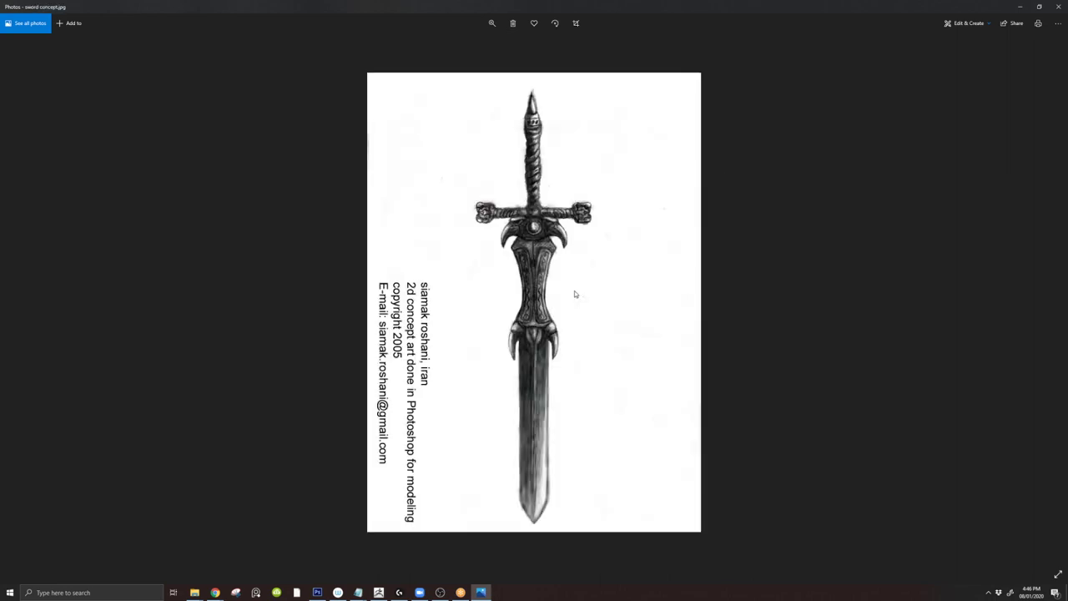
{"action": "key", "text": "Right"}
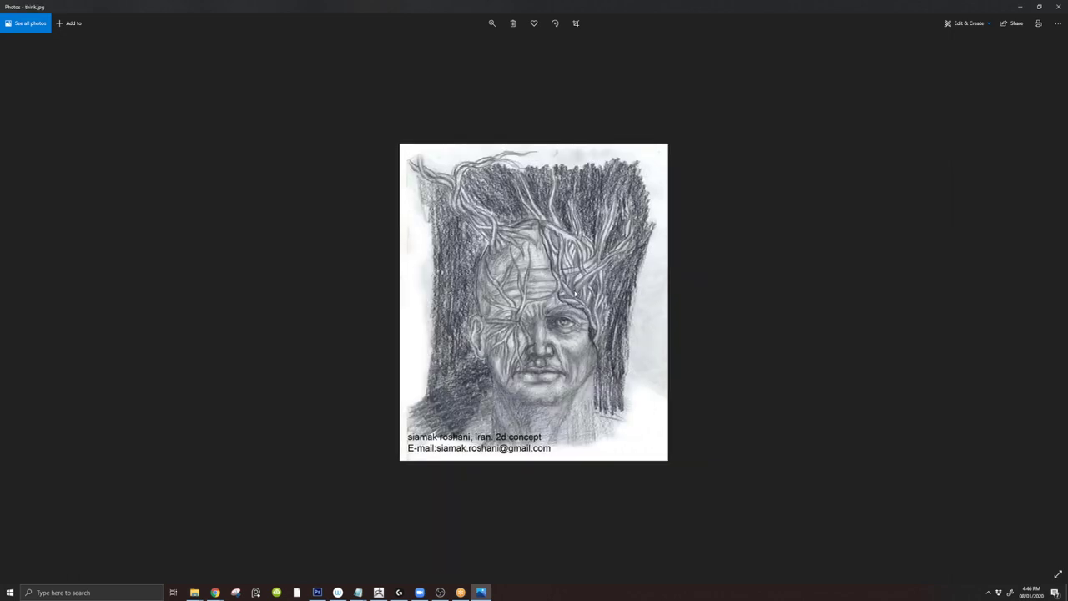
{"action": "key", "text": "Left"}
{"action": "key", "text": "Left"}
{"action": "key", "text": "Left"}
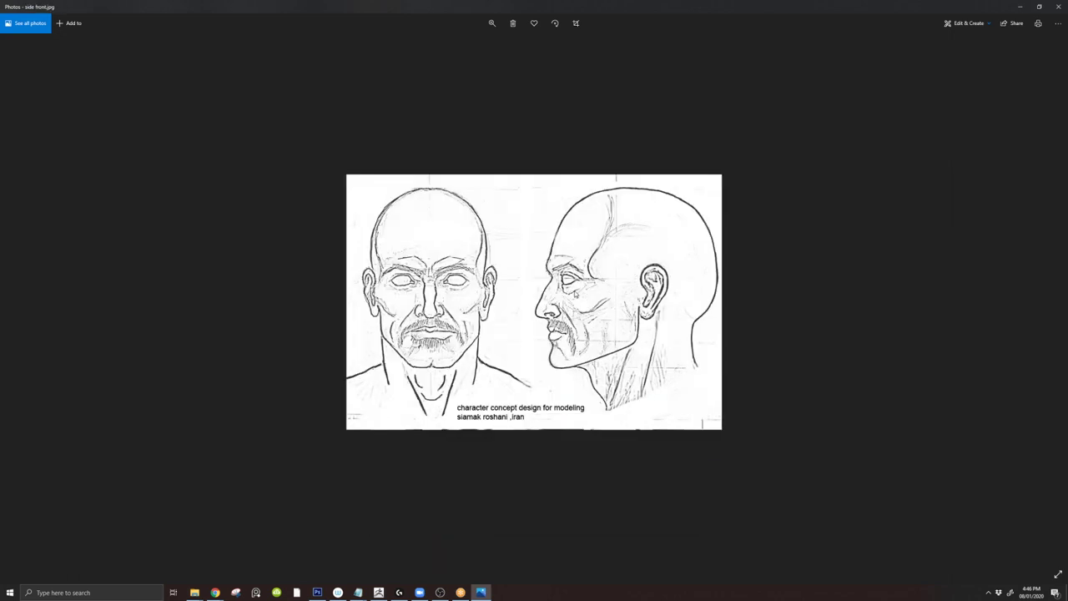
- View old man2d concept.jpg and the masked creature painting rotten sufferer.jpg, and close the Photos viewer
{"action": "key", "text": "Right"}
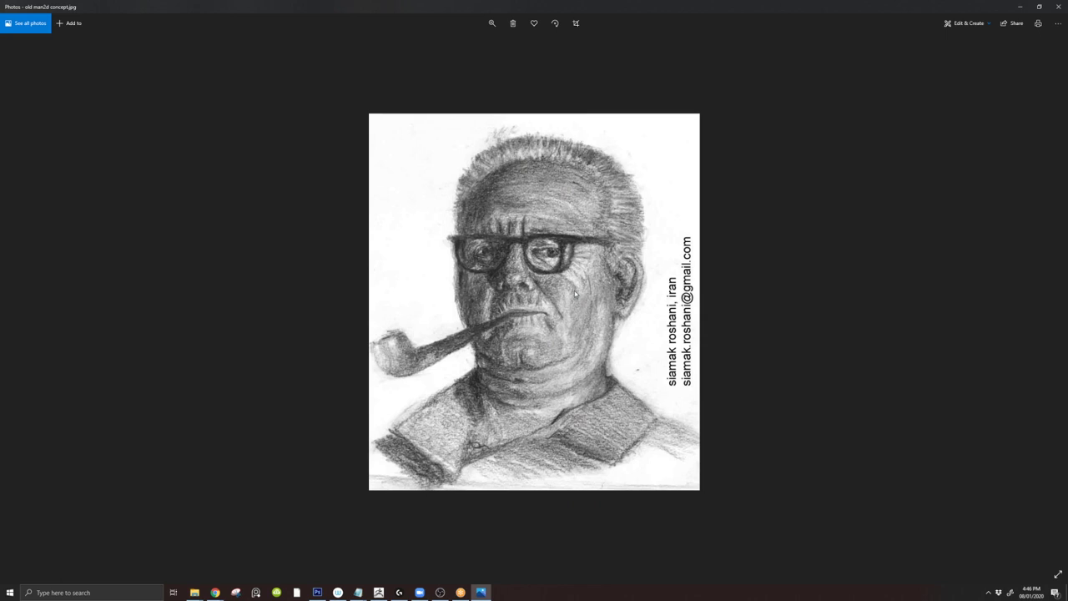
{"action": "key", "text": "Left"}
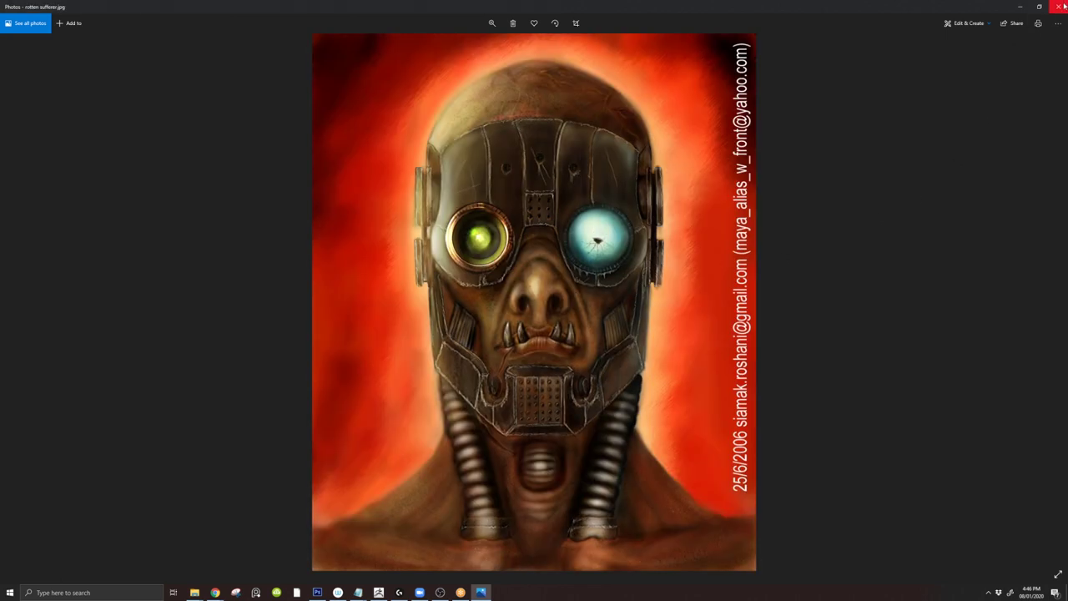
{"action": "key", "text": "alt+F4"}
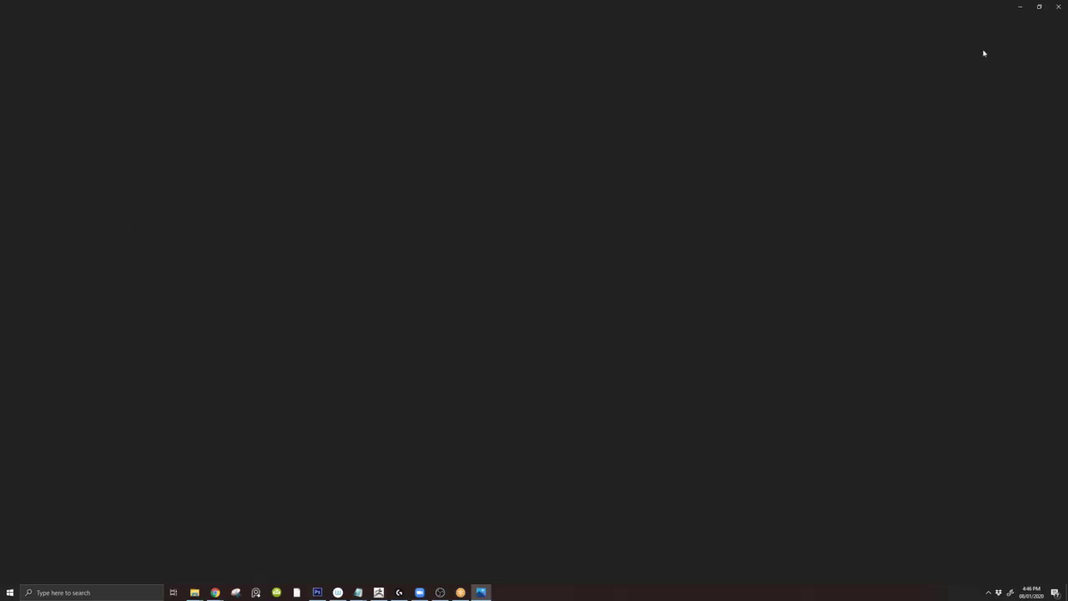
{"action": "left_click", "coordinate": [1057, 6]}
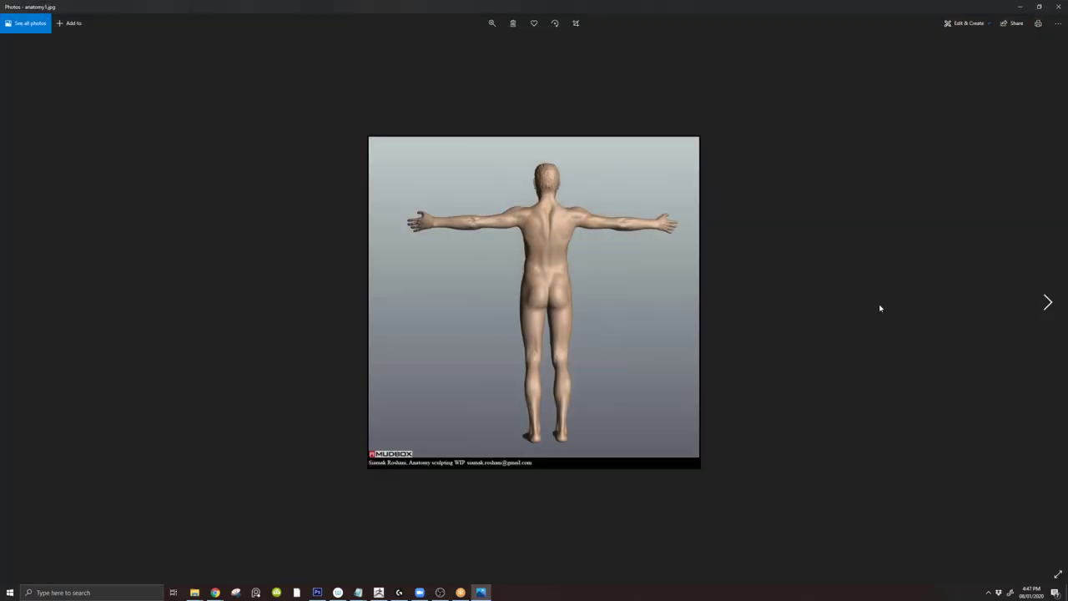
- View the anatomy1.jpg body sculpt and the batman_0.jpg figure render in Photos, closing each image
{"action": "key", "text": "Right"}
{"action": "key", "text": "Left"}
{"action": "left_click", "coordinate": [1059, 6]}
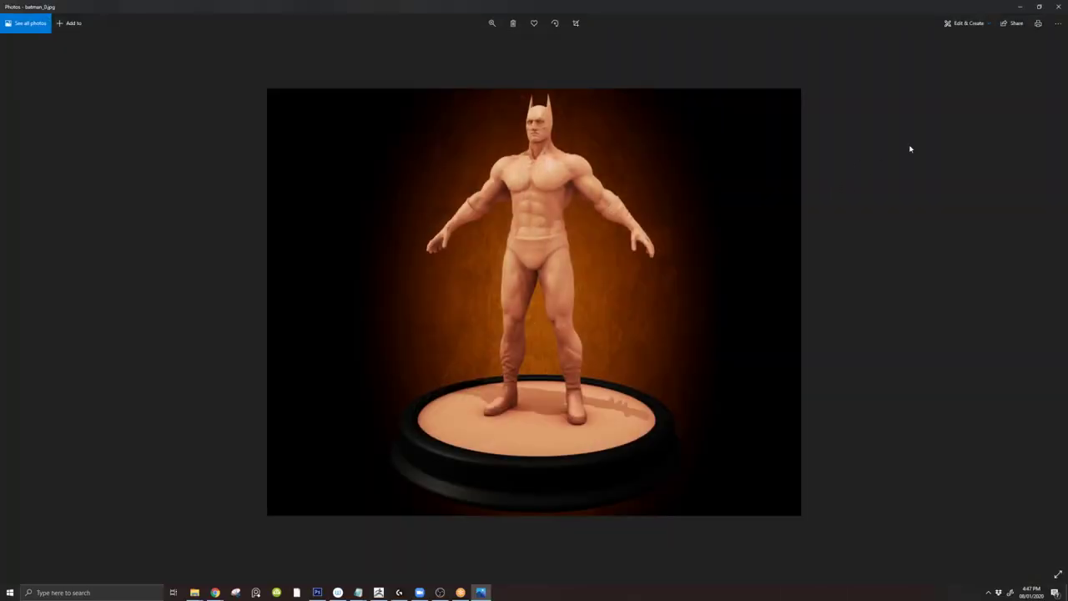
{"action": "left_click", "coordinate": [1058, 6]}
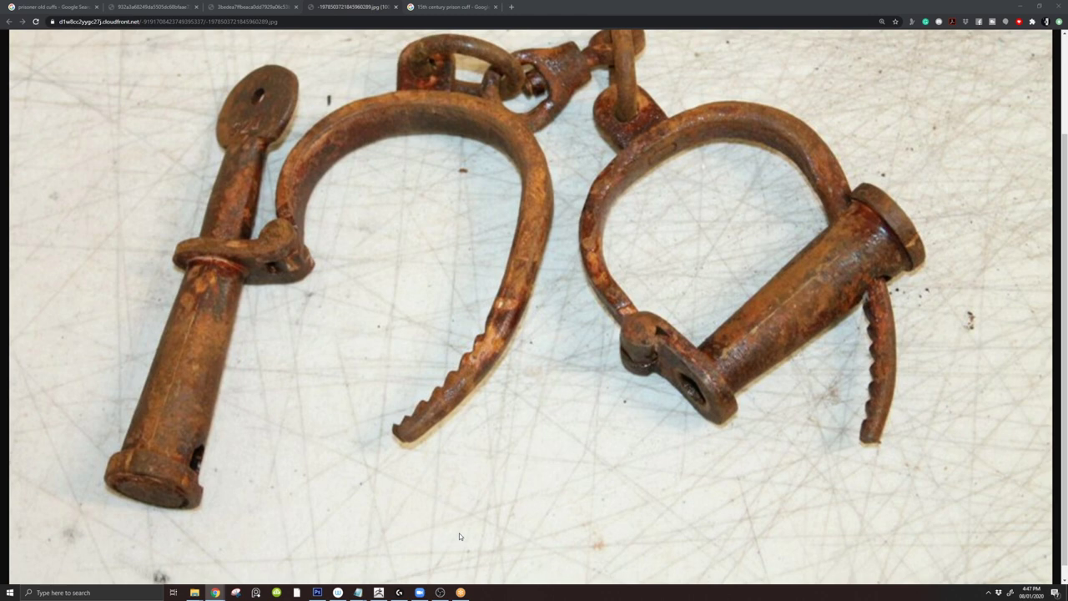
- Switch to ZBrush, show the whole demon around the wrist cuff, and isolate the curved cuff band
{"action": "left_click", "coordinate": [378, 593]}
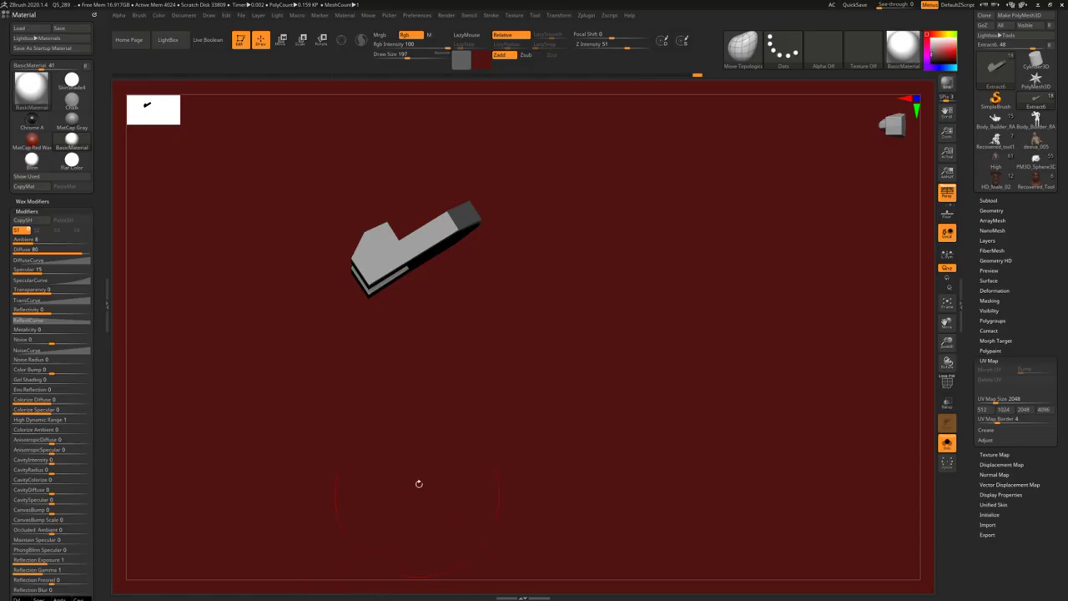
{"action": "left_click_drag", "start_coordinate": [489, 333], "coordinate": [436, 209]}
{"action": "key", "text": "shift+alt+s"}
{"action": "mouse_move", "coordinate": [474, 283]}
{"action": "left_mouse_down"}
{"action": "mouse_move", "coordinate": [464, 203]}
{"action": "mouse_move", "coordinate": [458, 241]}
{"action": "mouse_move", "coordinate": [470, 275]}
{"action": "left_mouse_up"}
{"action": "mouse_move", "coordinate": [470, 275]}
{"action": "right_mouse_down"}
{"action": "mouse_move", "coordinate": [464, 292]}
{"action": "mouse_move", "coordinate": [483, 314]}
{"action": "mouse_move", "coordinate": [503, 312]}
{"action": "right_mouse_up"}
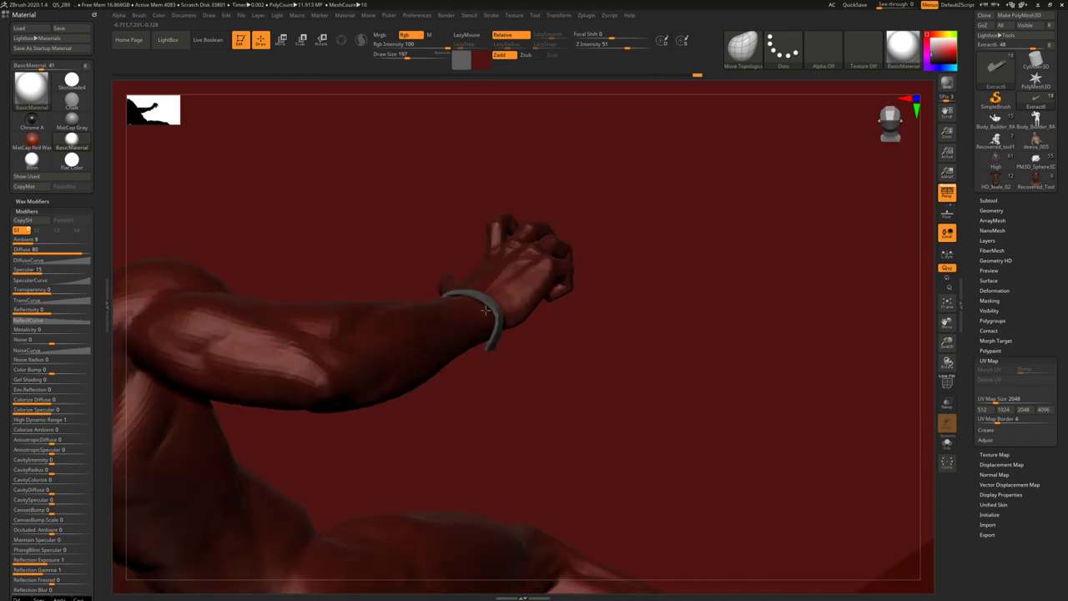
{"action": "key", "text": "ctrl+shift+s"}
{"action": "left_click_drag", "start_coordinate": [501, 317], "coordinate": [462, 275]}
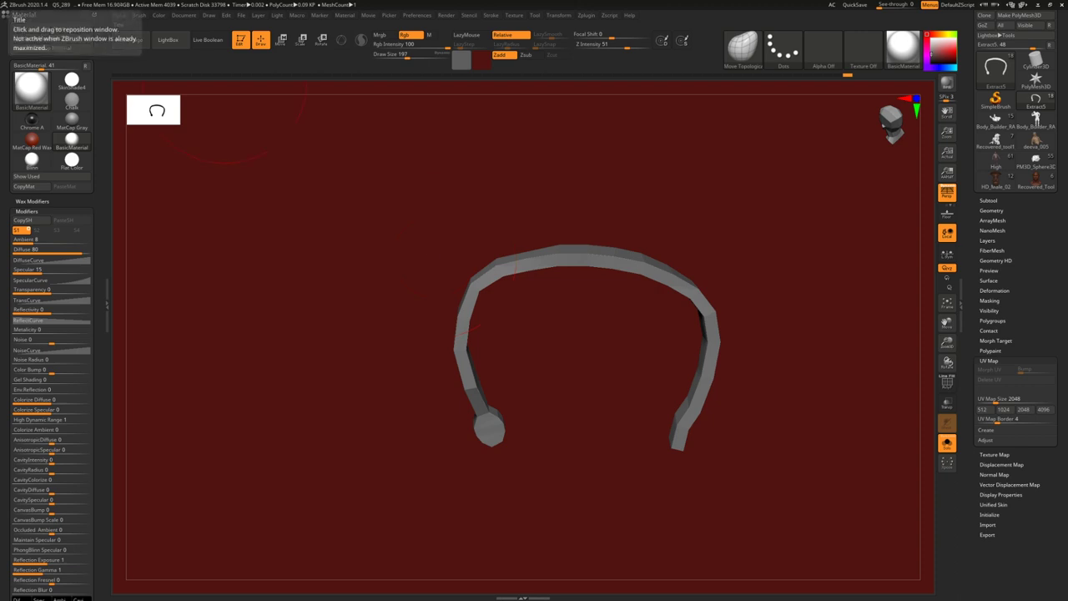
- Open edonguraziu.com in a new Chrome window and look over the hard-surface design portfolio on its homepage
{"action": "left_click_drag", "start_coordinate": [0, 44], "coordinate": [250, 2]}
{"action": "left_click", "coordinate": [131, 20]}
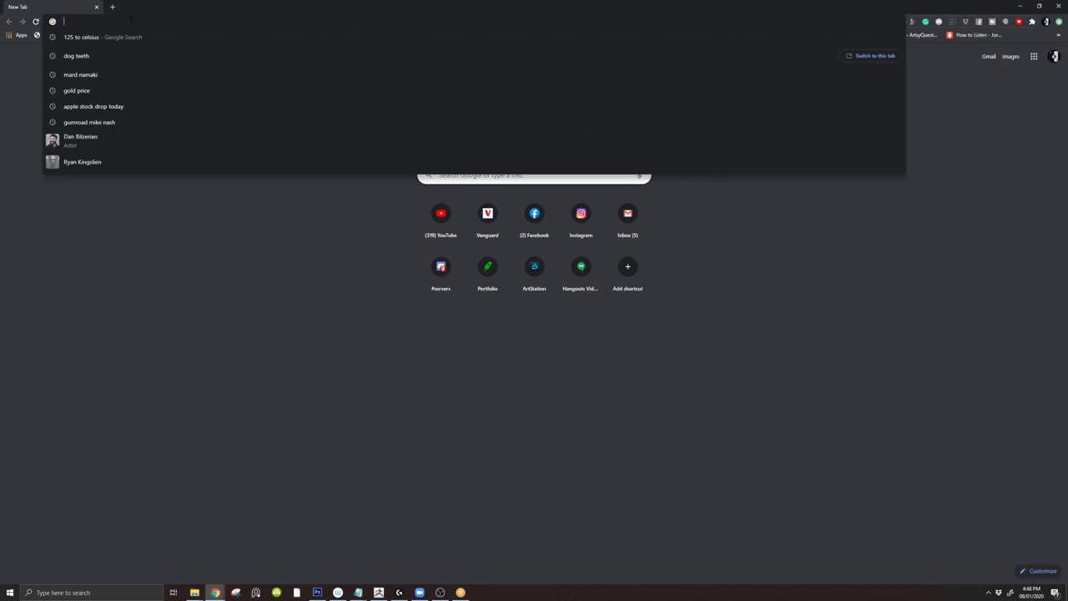
{"action": "type", "text": "edon"}
{"action": "key", "text": "Return"}
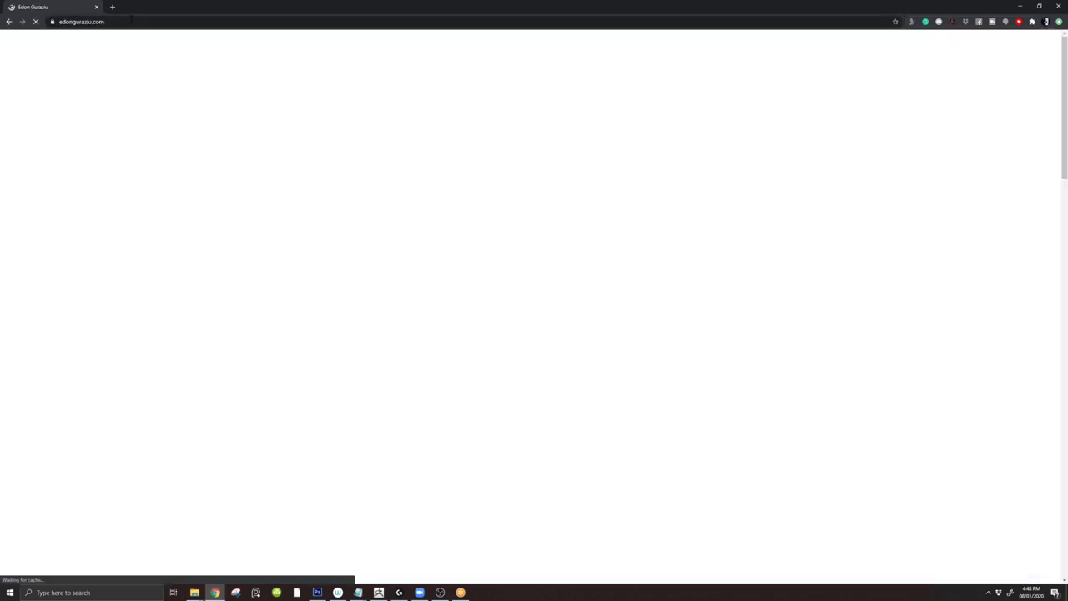
{"action": "scroll", "coordinate": [241, 143], "scroll_direction": "down", "scroll_amount": 3}
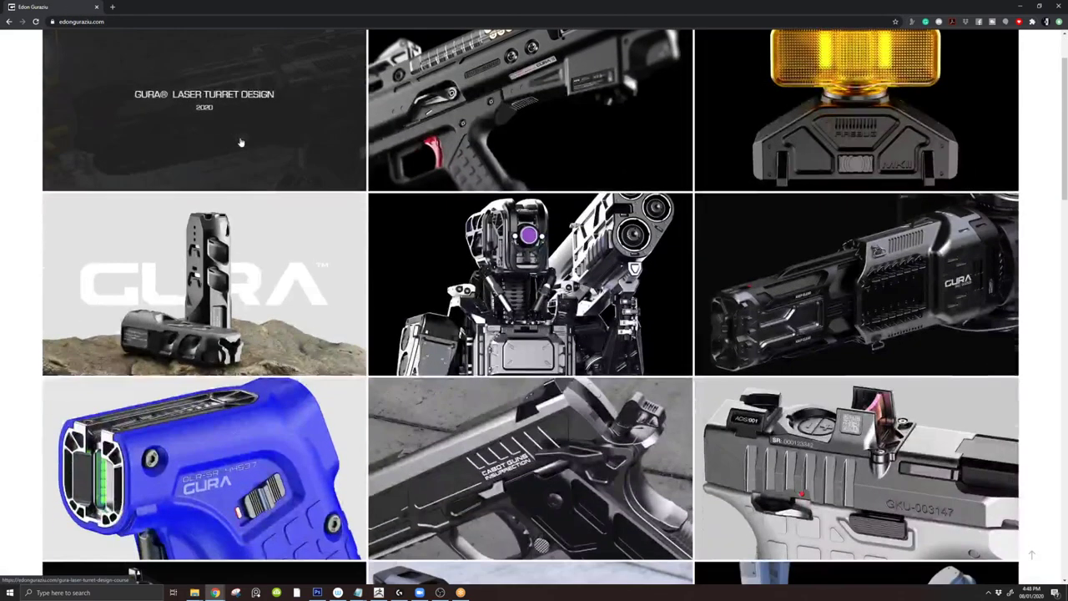
{"action": "scroll", "coordinate": [24, 158], "scroll_direction": "up", "scroll_amount": 3}
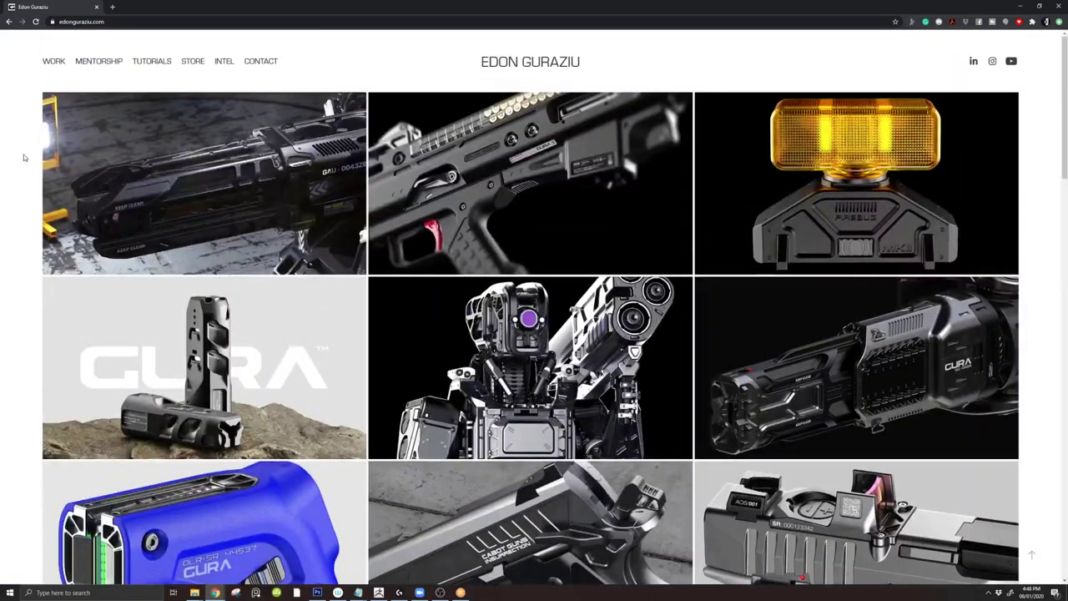
{"action": "scroll", "coordinate": [24, 158], "scroll_direction": "down", "scroll_amount": 1}
{"action": "scroll", "coordinate": [23, 158], "scroll_direction": "up", "scroll_amount": 1}
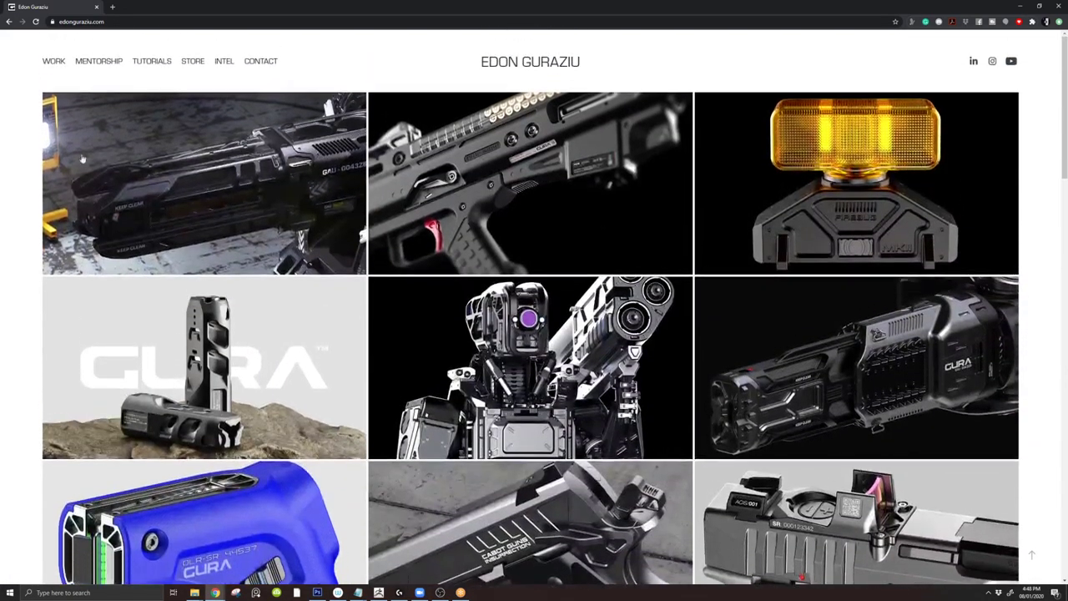
- Open the site's contact page and examine the daily cost listed under Concept Design for Entertainment
{"action": "left_click", "coordinate": [260, 62]}
{"action": "scroll", "coordinate": [341, 255], "scroll_direction": "down", "scroll_amount": 2}
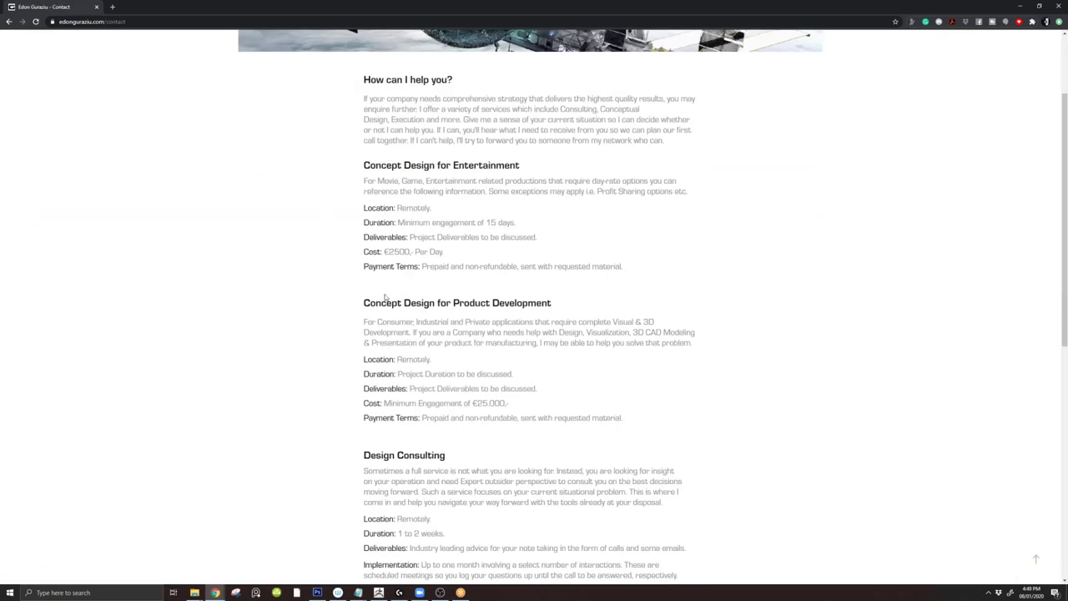
{"action": "double_click", "coordinate": [397, 252]}
{"action": "left_click", "coordinate": [245, 289]}
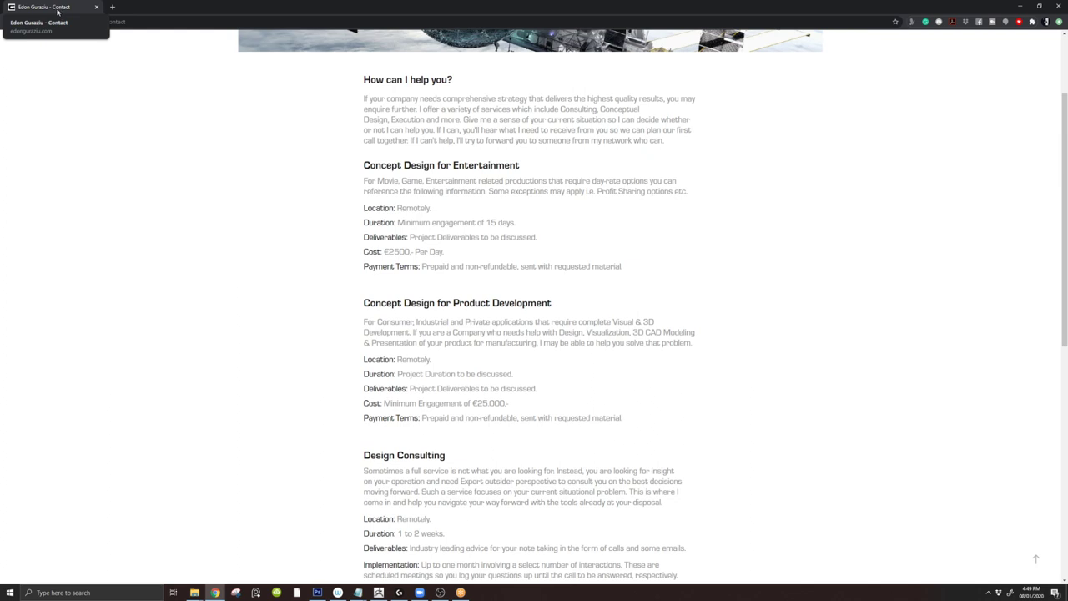
- Highlight the Concept Design for Entertainment description together with its location, duration, deliverables, cost and payment terms
{"action": "scroll", "coordinate": [382, 220], "scroll_direction": "up", "scroll_amount": 3}
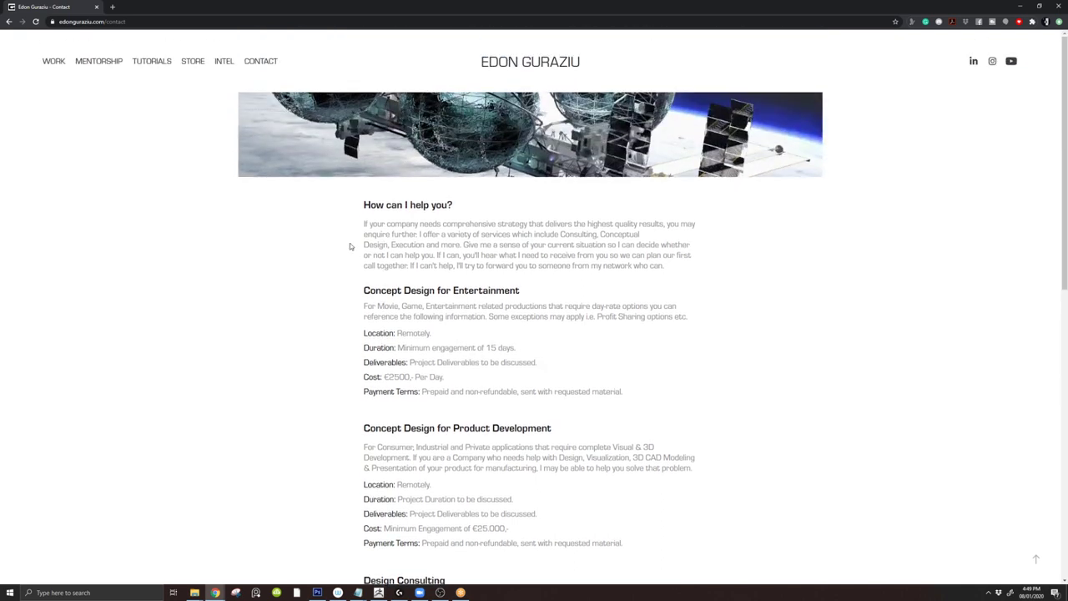
{"action": "left_click_drag", "start_coordinate": [364, 204], "coordinate": [487, 407]}
{"action": "left_click", "coordinate": [439, 387]}
{"action": "triple_click", "coordinate": [440, 387]}
{"action": "left_click_drag", "start_coordinate": [622, 390], "coordinate": [341, 308]}
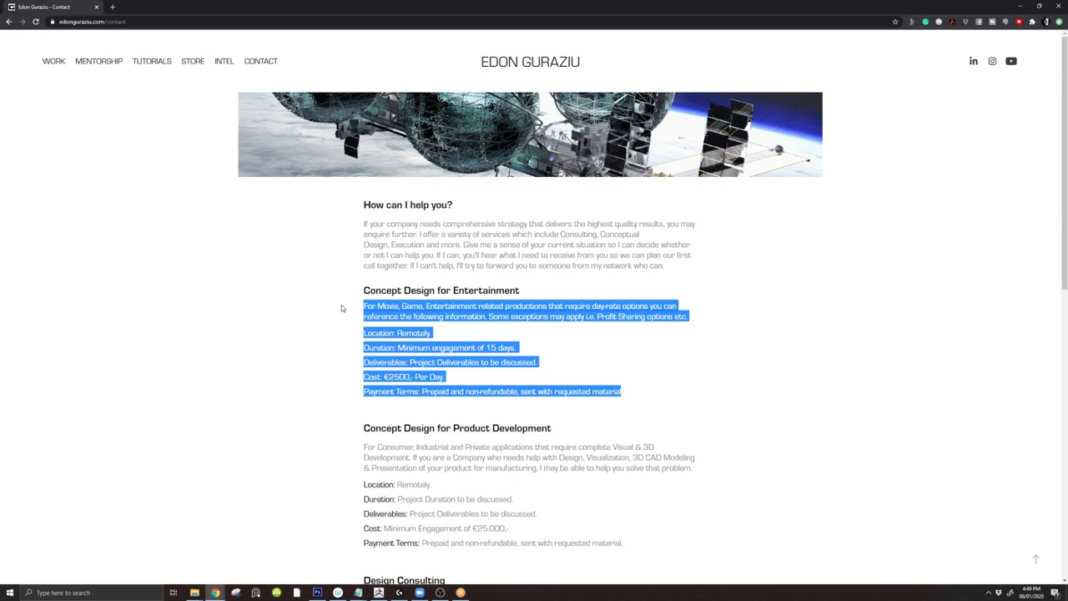
- Return to ZBrush and inspect the isolated cuff band and its rounded hinge end from several angles
{"action": "key", "text": "alt+Tab"}
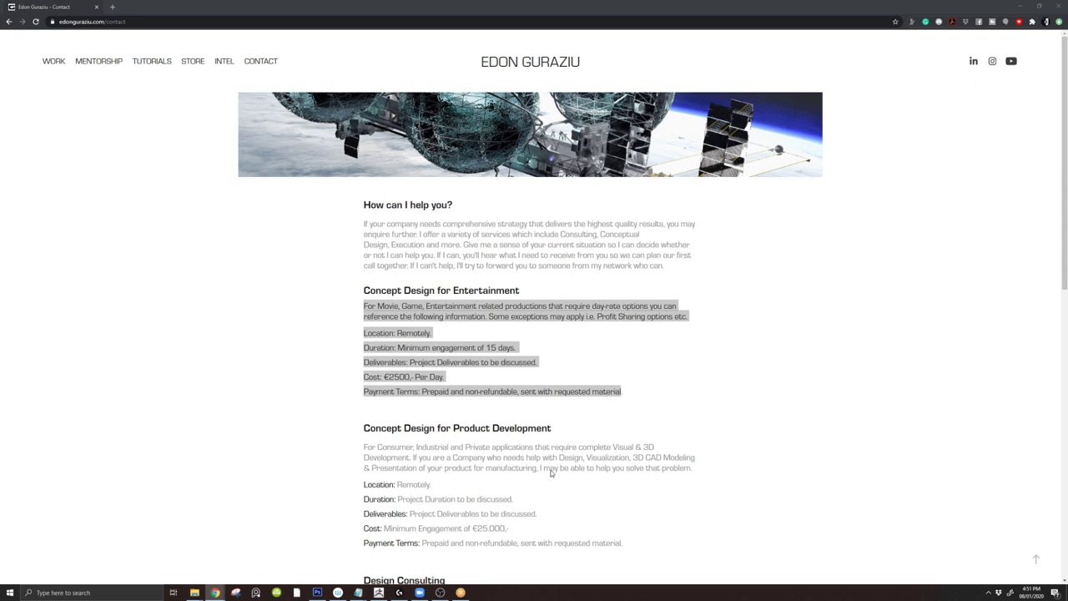
{"action": "left_click", "coordinate": [378, 592]}
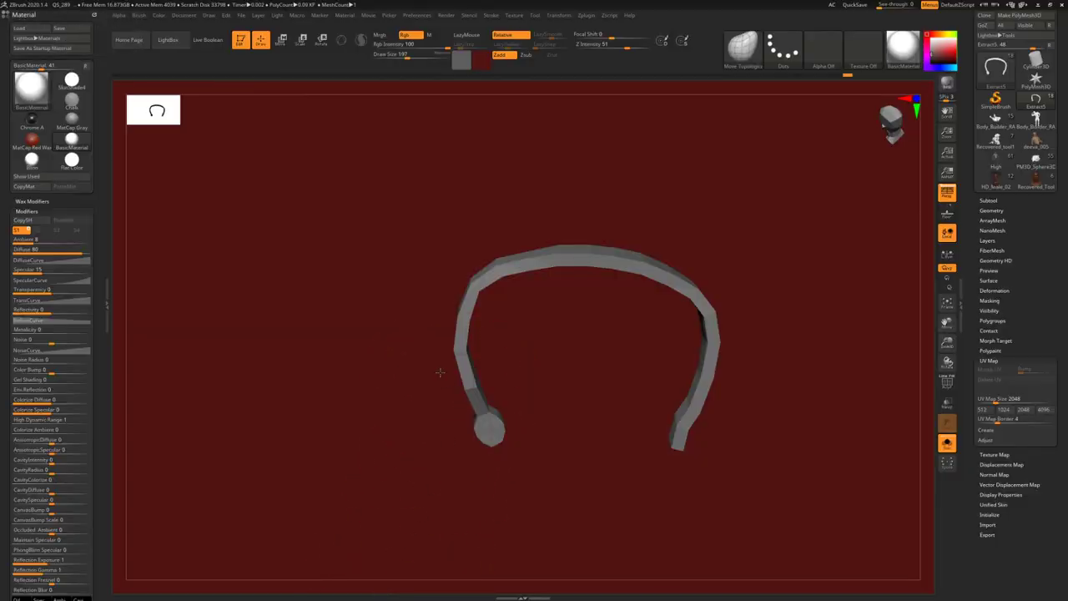
{"action": "left_click_drag", "start_coordinate": [439, 372], "coordinate": [443, 425]}
{"action": "mouse_move", "coordinate": [415, 342]}
{"action": "left_mouse_down"}
{"action": "mouse_move", "coordinate": [426, 365]}
{"action": "mouse_move", "coordinate": [479, 367]}
{"action": "mouse_move", "coordinate": [423, 385]}
{"action": "left_mouse_up"}
{"action": "key", "text": "space"}
{"action": "right_click_drag", "start_coordinate": [423, 386], "coordinate": [420, 387]}
{"action": "left_click_drag", "start_coordinate": [420, 387], "coordinate": [501, 359]}
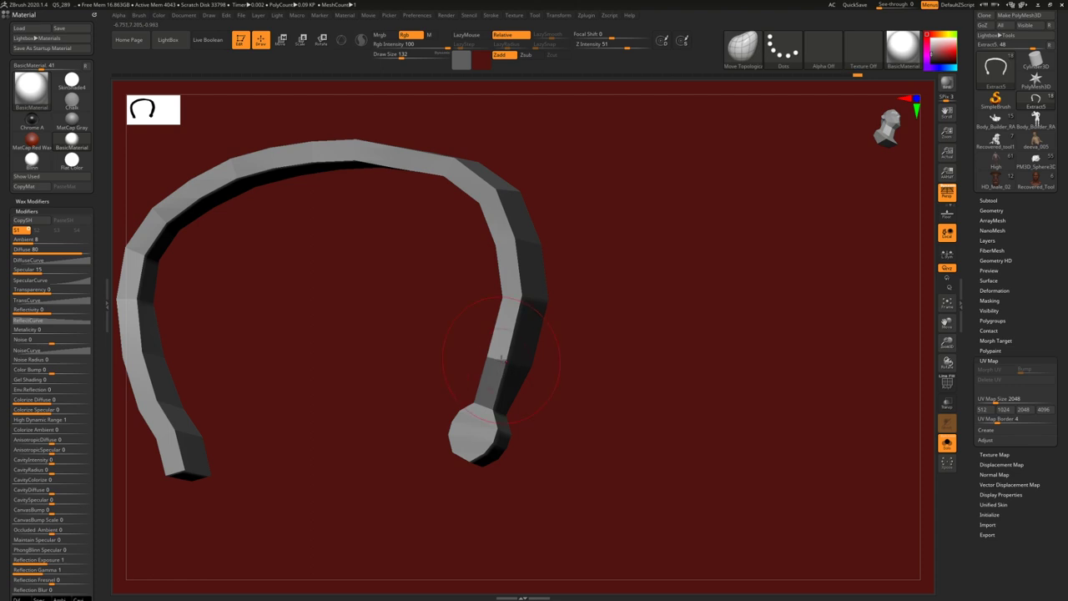
{"action": "right_click_drag", "start_coordinate": [509, 362], "coordinate": [431, 392]}
{"action": "left_click_drag", "start_coordinate": [434, 393], "coordinate": [492, 375]}
- Switch to Chrome and search for "richard macdonald" in a new tab
{"action": "key", "text": "alt+Tab"}
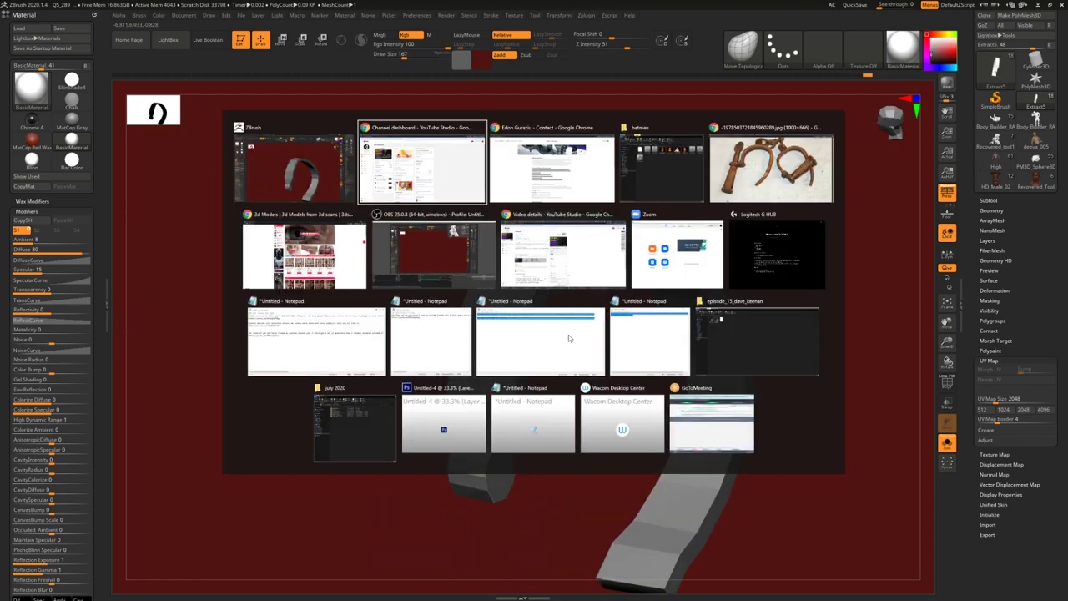
{"action": "key", "text": "alt+Tab"}
{"action": "key", "text": "ctrl+t"}
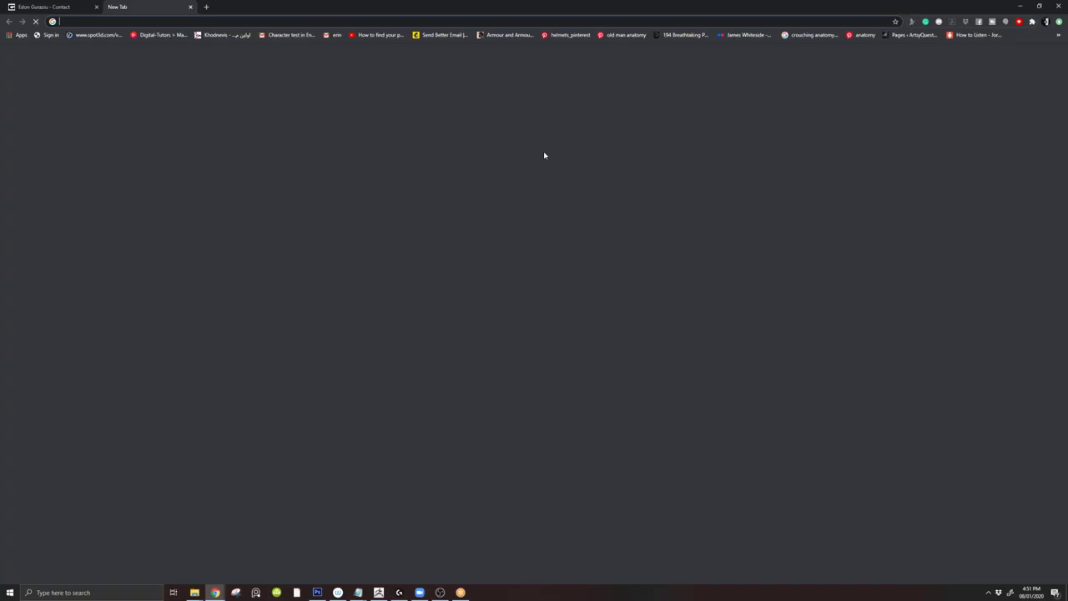
{"action": "type", "text": "richard mac"}
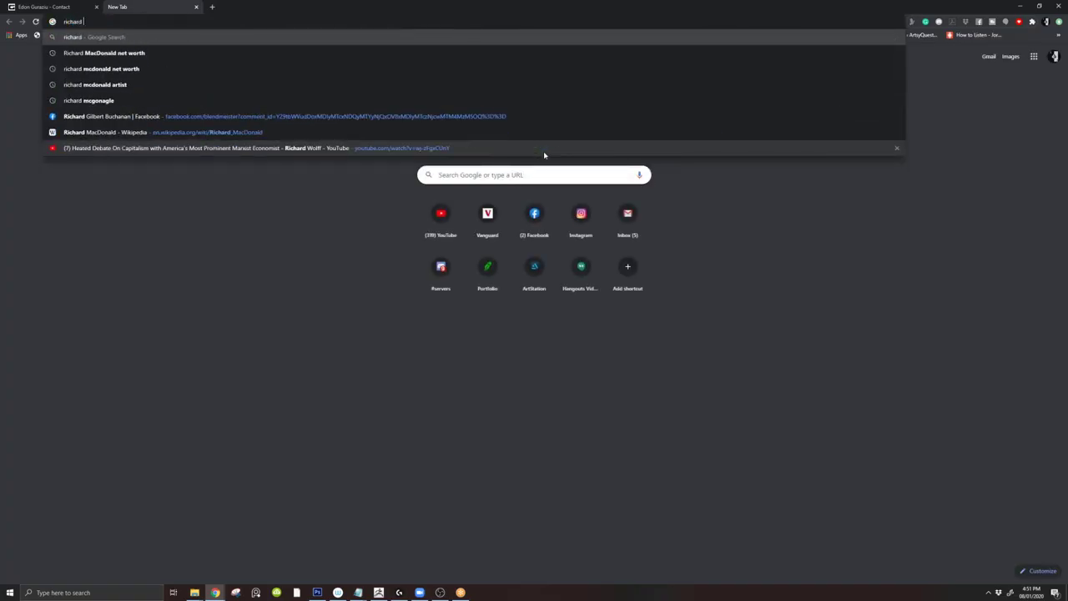
{"action": "key", "text": "BackSpace"}
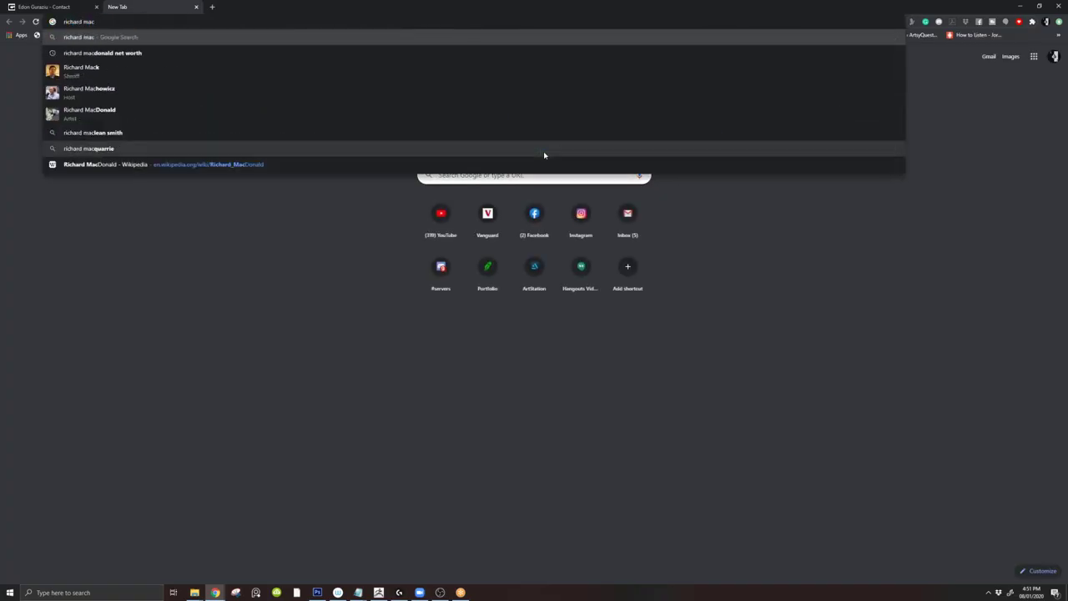
{"action": "type", "text": "donald"}
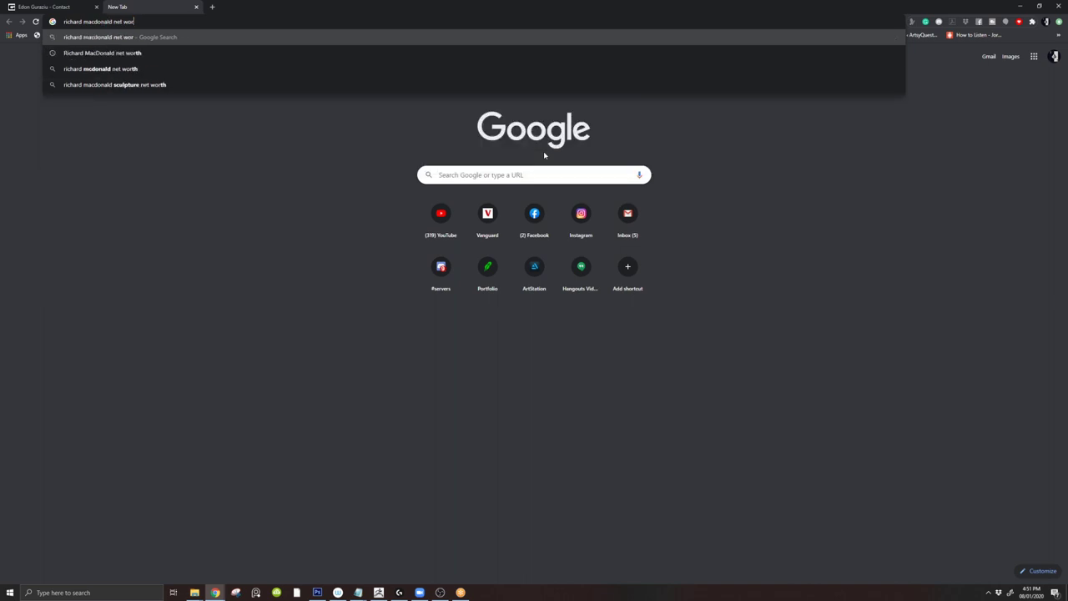
{"action": "key", "text": "Return"}
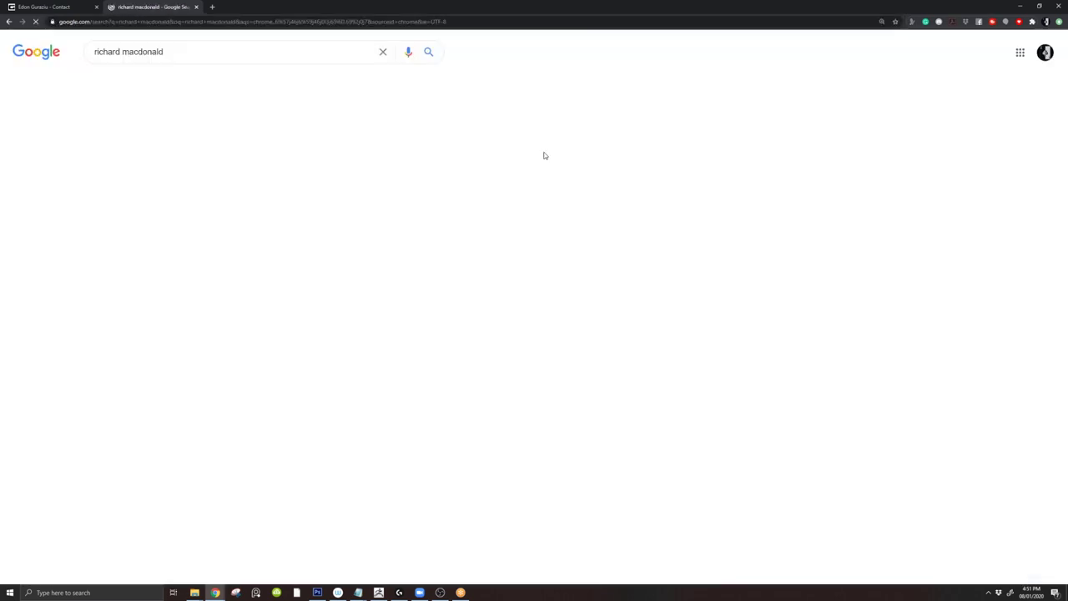
- Open richardmacdonald.com from the search results and view the sculptures on its homepage
{"action": "left_click", "coordinate": [537, 246]}
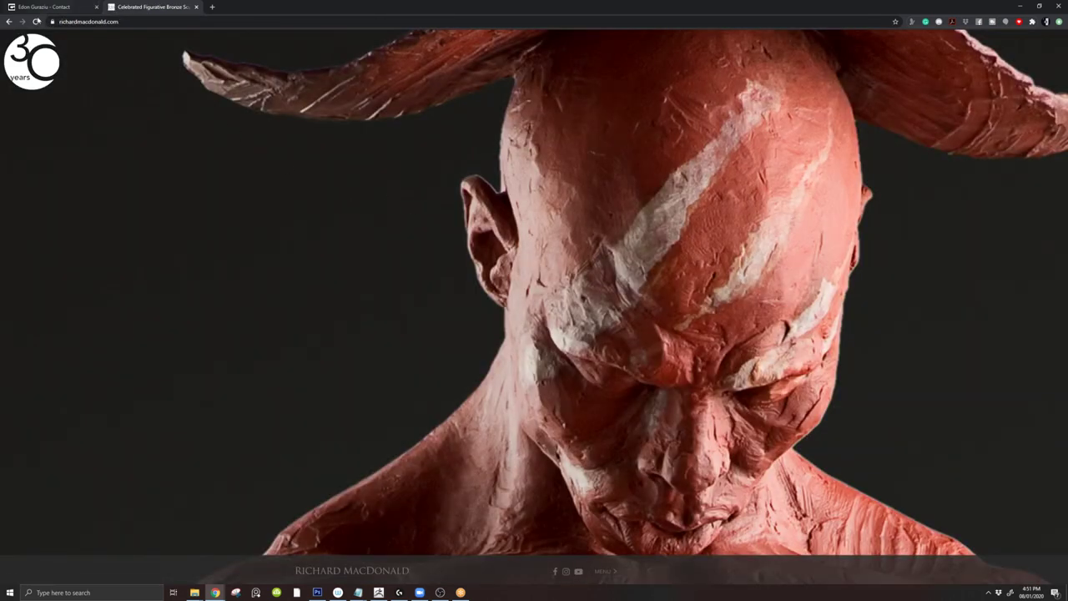
{"action": "left_click", "coordinate": [8, 21]}
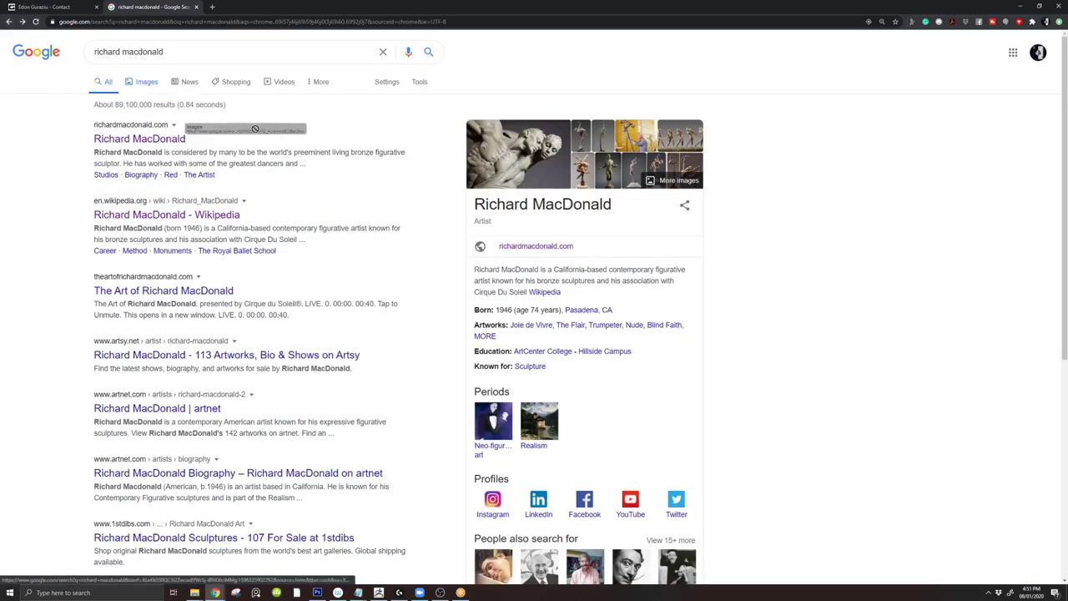
{"action": "left_click", "coordinate": [158, 138]}
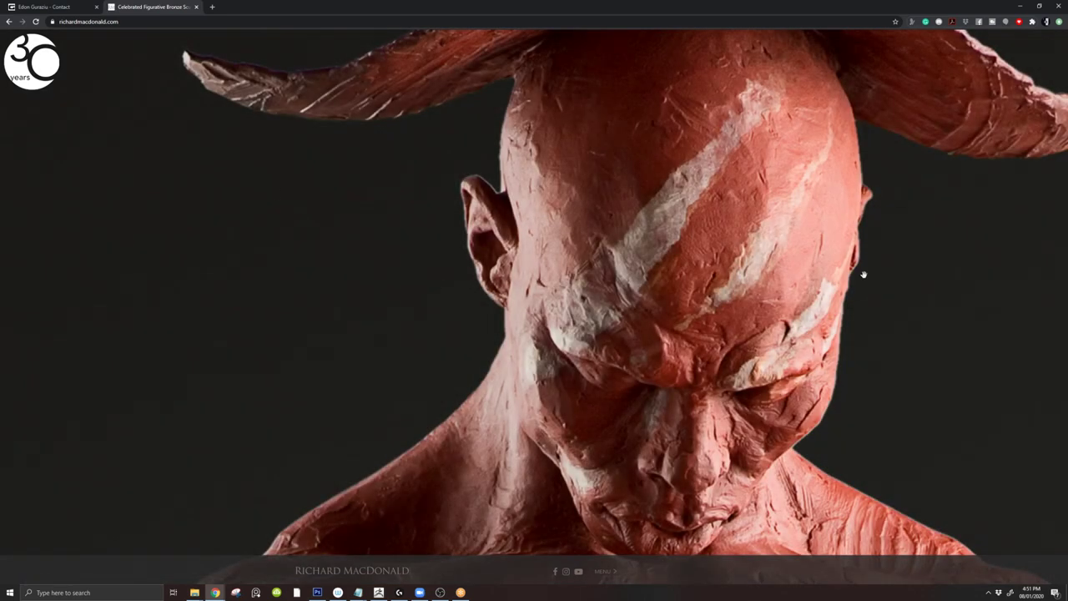
- Open the site's Red exhibition page, play the solo exhibition video, and skip ahead past its intro
{"action": "left_click", "coordinate": [609, 572]}
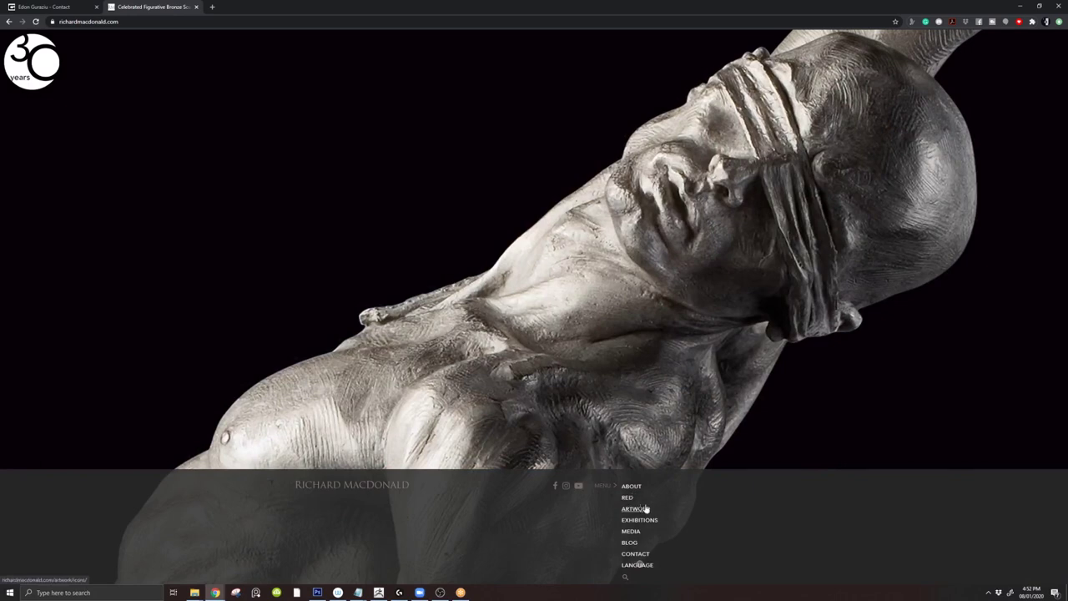
{"action": "left_click", "coordinate": [631, 498]}
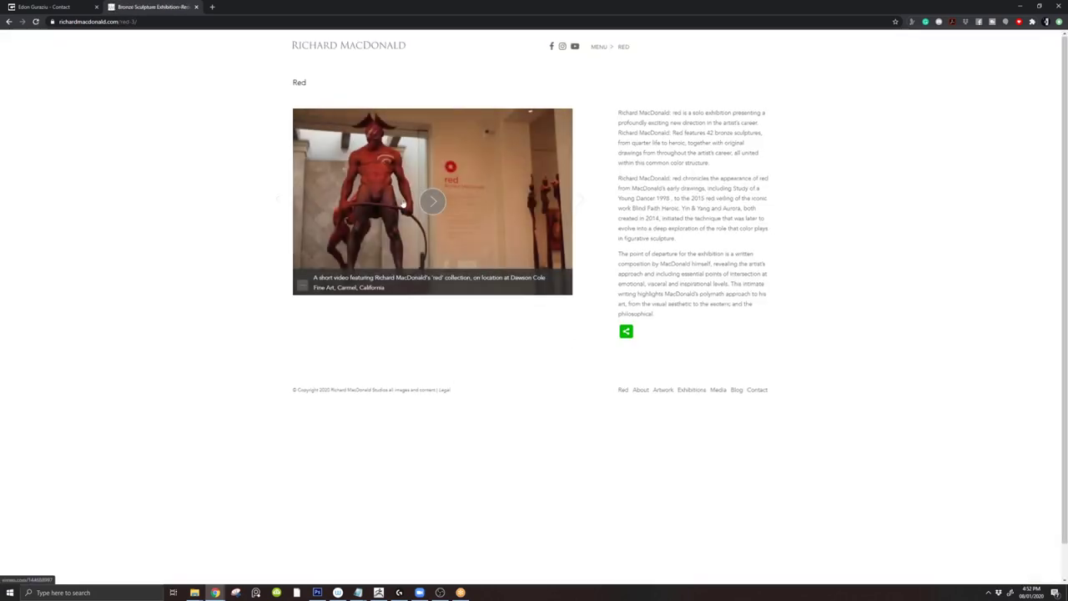
{"action": "left_click", "coordinate": [432, 200]}
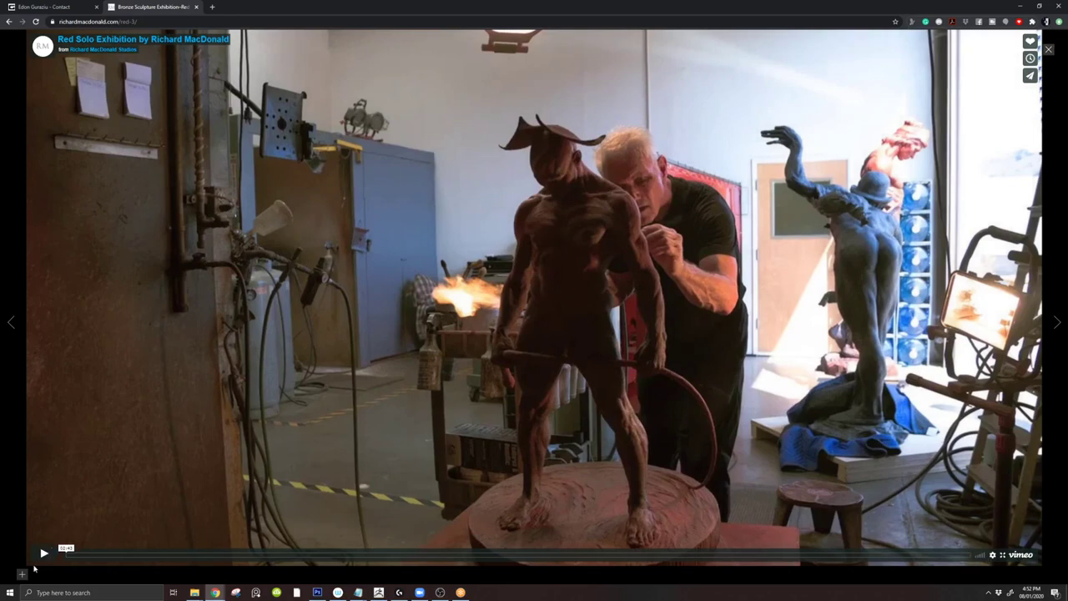
{"action": "left_click", "coordinate": [43, 553]}
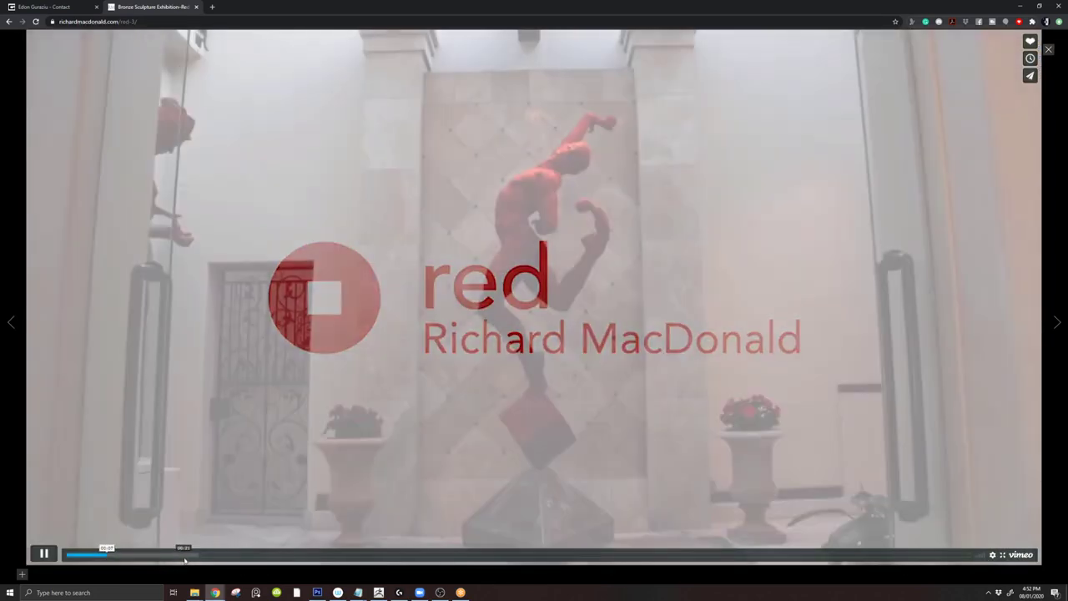
{"action": "left_click", "coordinate": [185, 554]}
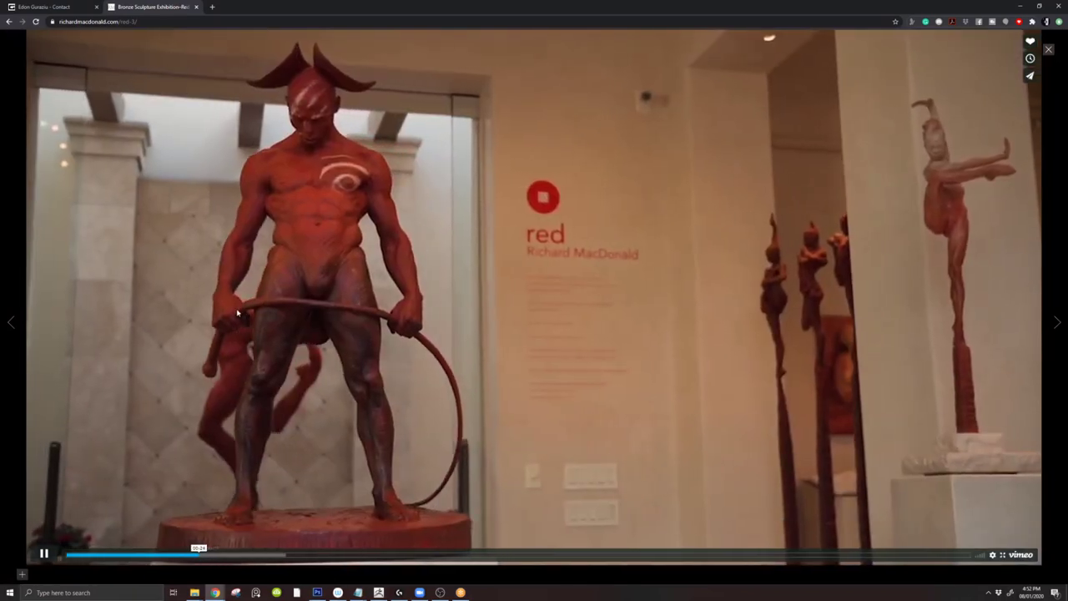
- Pause and resume the Red exhibition video, skip ahead past the horned figure, and watch the remaining sculptures to the end
{"action": "left_click", "coordinate": [300, 330]}
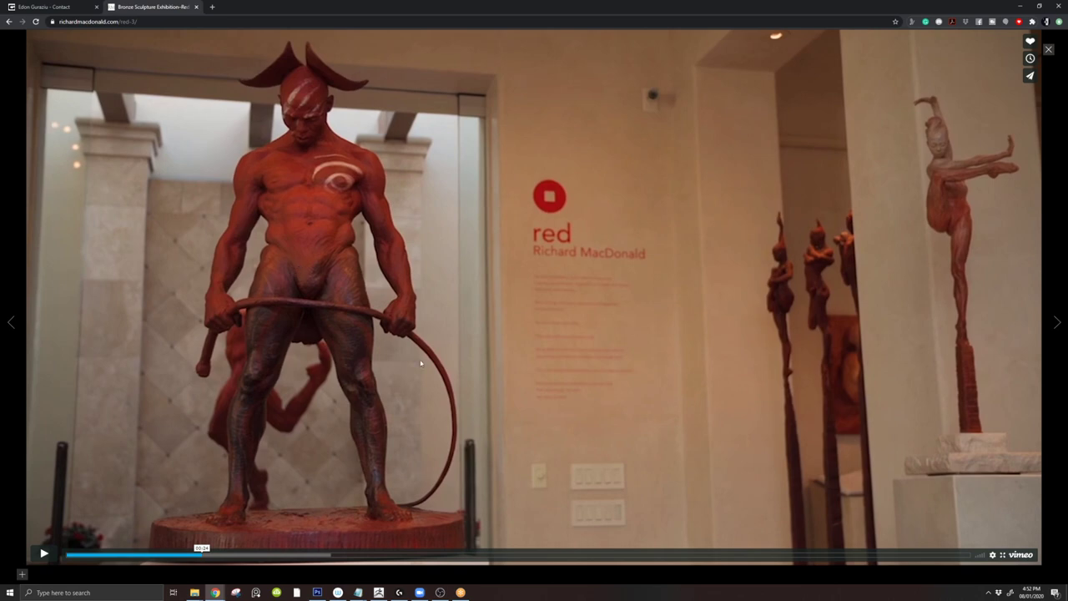
{"action": "left_click", "coordinate": [277, 463]}
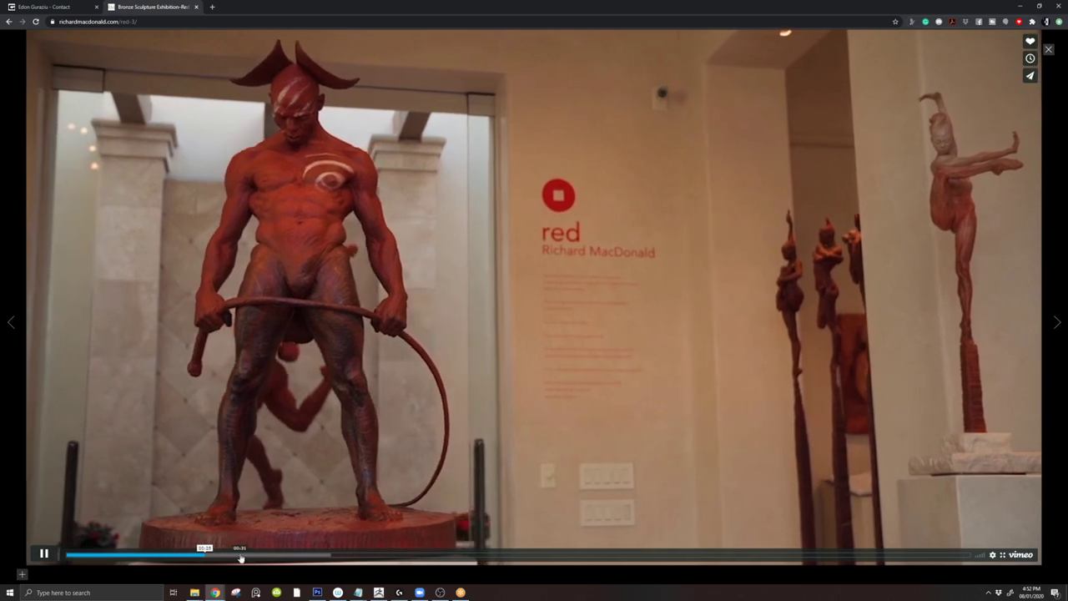
{"action": "left_click", "coordinate": [265, 557]}
{"action": "left_click", "coordinate": [311, 554]}
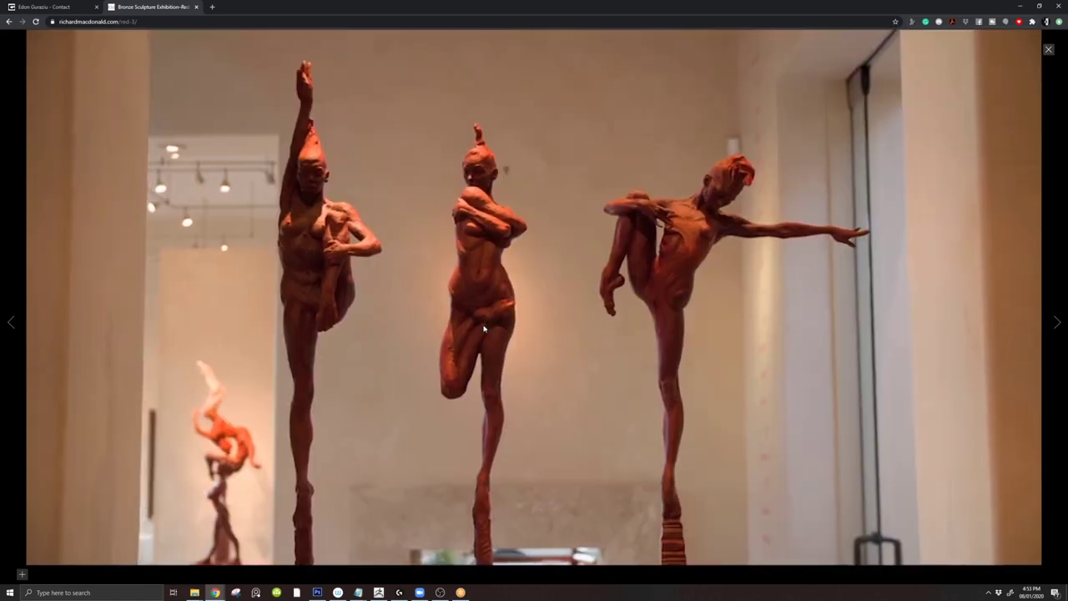
{"action": "mouse_move", "coordinate": [487, 329]}
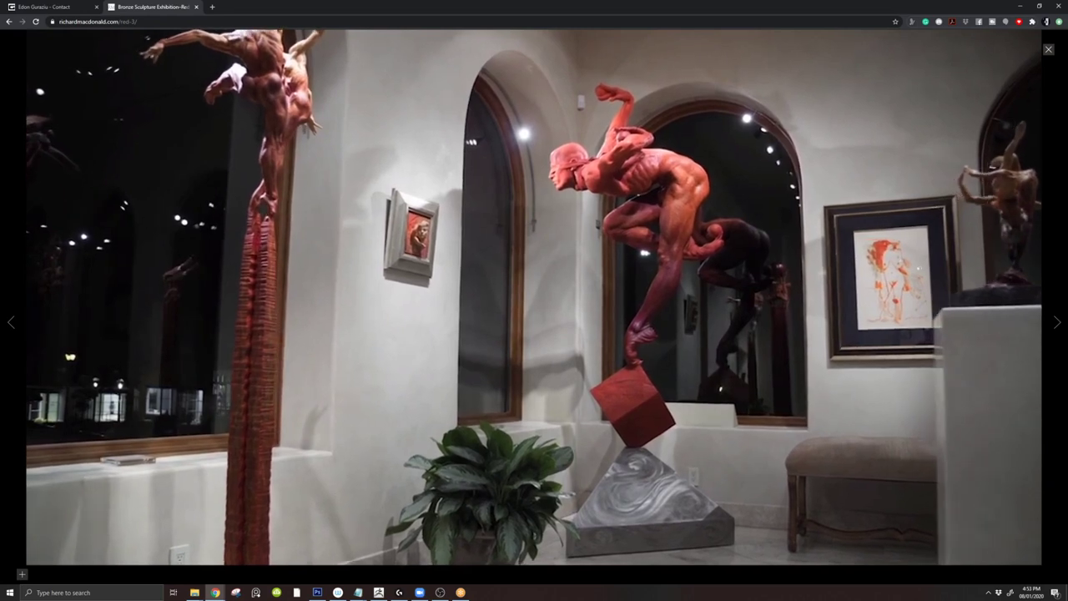
{"action": "mouse_move", "coordinate": [585, 275]}
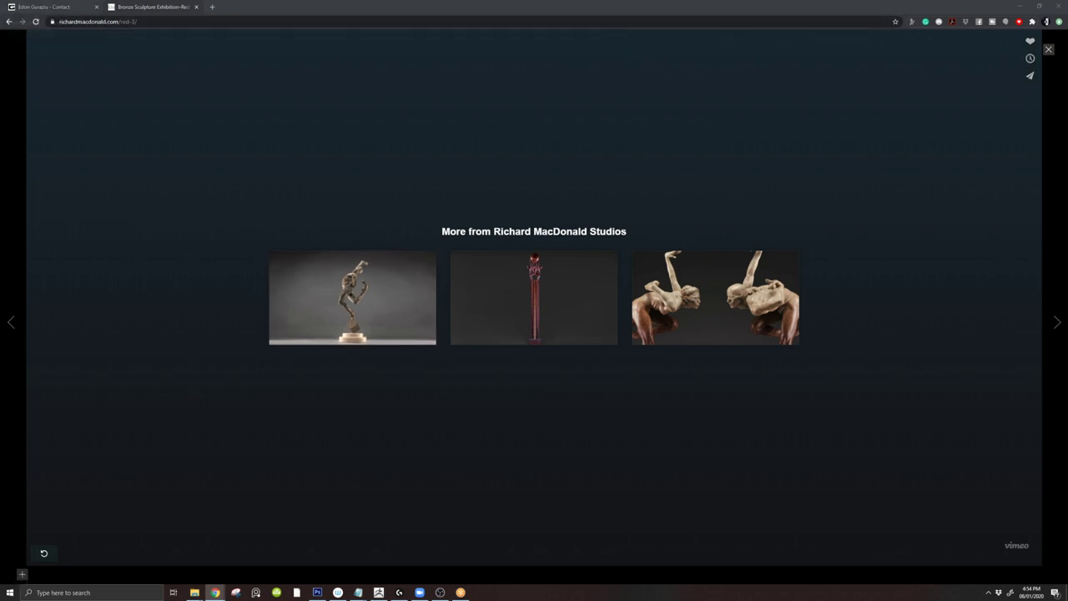
- Glance at the Edon Guraziu contact page, return to ZBrush, and inspect the cuff band's side profile with the Move brush active
{"action": "left_click", "coordinate": [73, 6]}
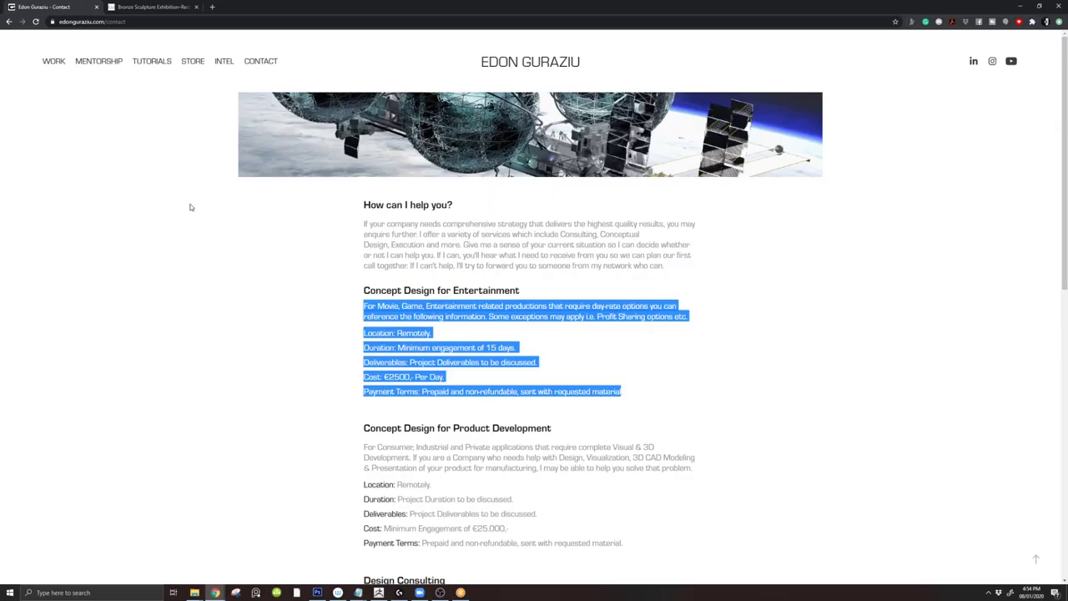
{"action": "left_click", "coordinate": [326, 491]}
{"action": "left_click", "coordinate": [379, 593]}
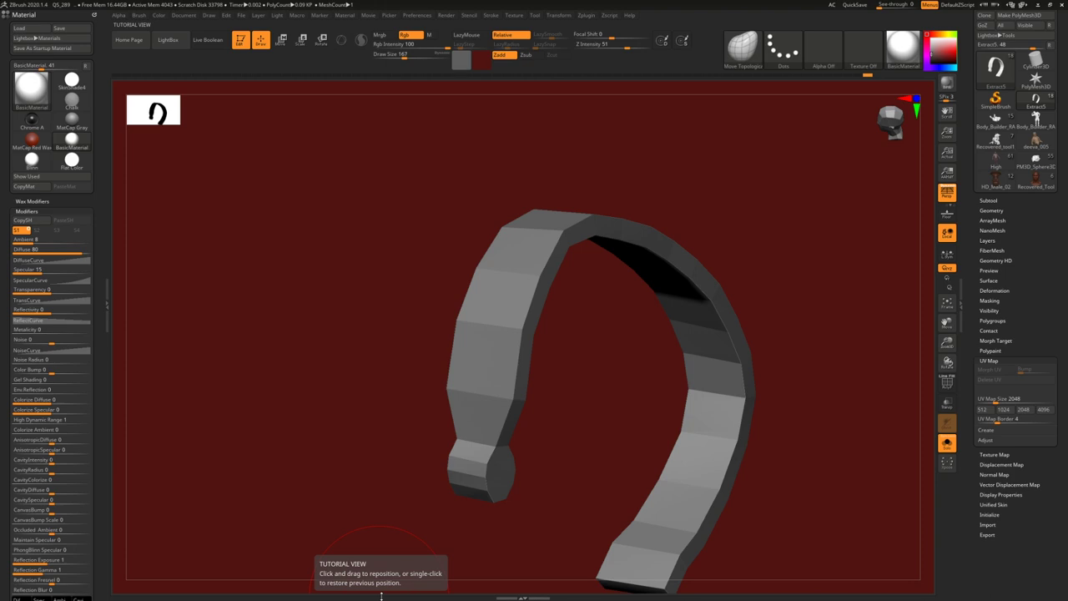
{"action": "mouse_move", "coordinate": [512, 272]}
{"action": "right_mouse_down"}
{"action": "mouse_move", "coordinate": [556, 325]}
{"action": "mouse_move", "coordinate": [532, 293]}
{"action": "mouse_move", "coordinate": [526, 328]}
{"action": "mouse_move", "coordinate": [561, 363]}
{"action": "right_mouse_up"}
{"action": "right_click_drag", "start_coordinate": [518, 252], "coordinate": [508, 301], "text": "ctrl"}
{"action": "key", "text": "b"}
{"action": "key", "text": "m"}
{"action": "key", "text": "v"}
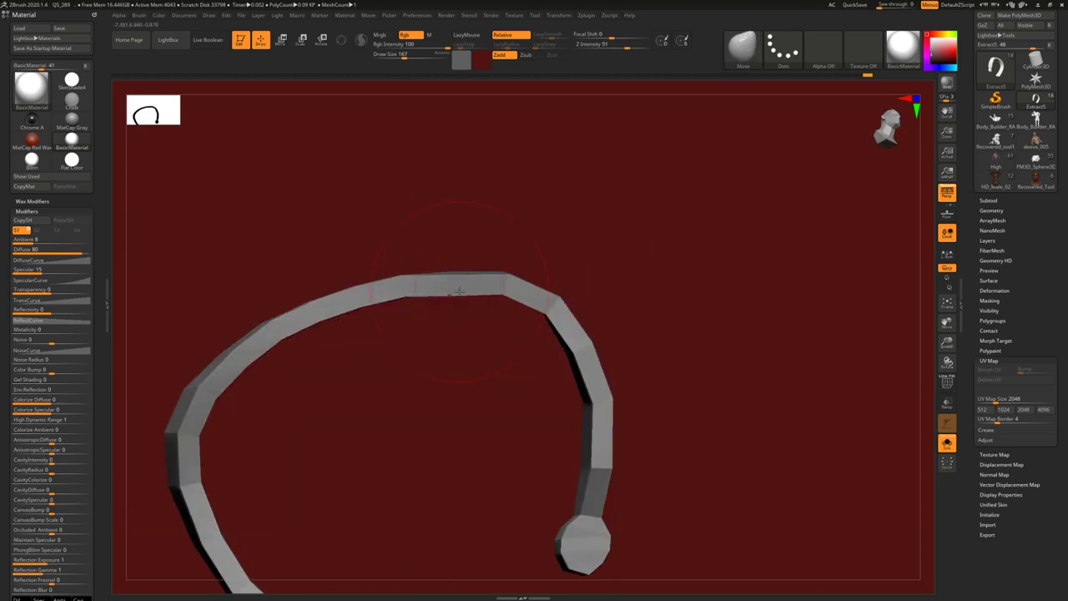
{"action": "right_click_drag", "start_coordinate": [453, 281], "coordinate": [531, 292], "text": "alt"}
{"action": "mouse_move", "coordinate": [539, 239]}
{"action": "right_mouse_down"}
{"action": "mouse_move", "coordinate": [486, 296]}
{"action": "mouse_move", "coordinate": [510, 344]}
{"action": "mouse_move", "coordinate": [506, 372]}
{"action": "right_mouse_up"}
- Activate the Move Topological brush on the cuff band and set its draw size to 158
{"action": "key", "text": "b"}
{"action": "key", "text": "m"}
{"action": "key", "text": "t"}
{"action": "key", "text": "space"}
{"action": "left_click_drag", "start_coordinate": [488, 386], "coordinate": [496, 387]}
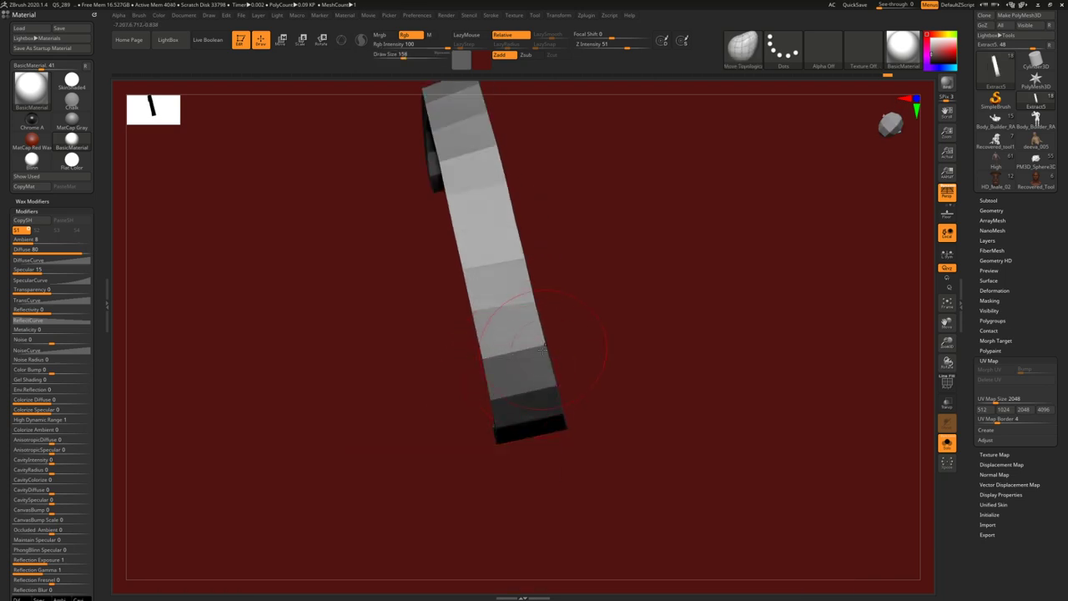
- Switch to Chrome and open mikeandrewnash.com in a new tab
{"action": "key", "text": "alt+Tab"}
{"action": "key", "text": "ctrl+t"}
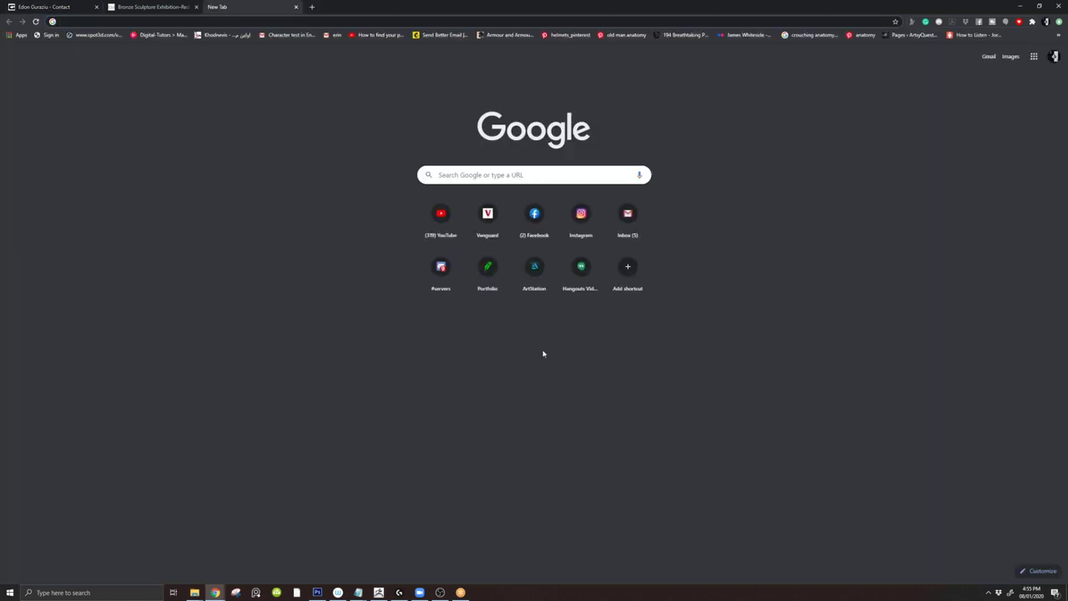
{"action": "type", "text": "mik"}
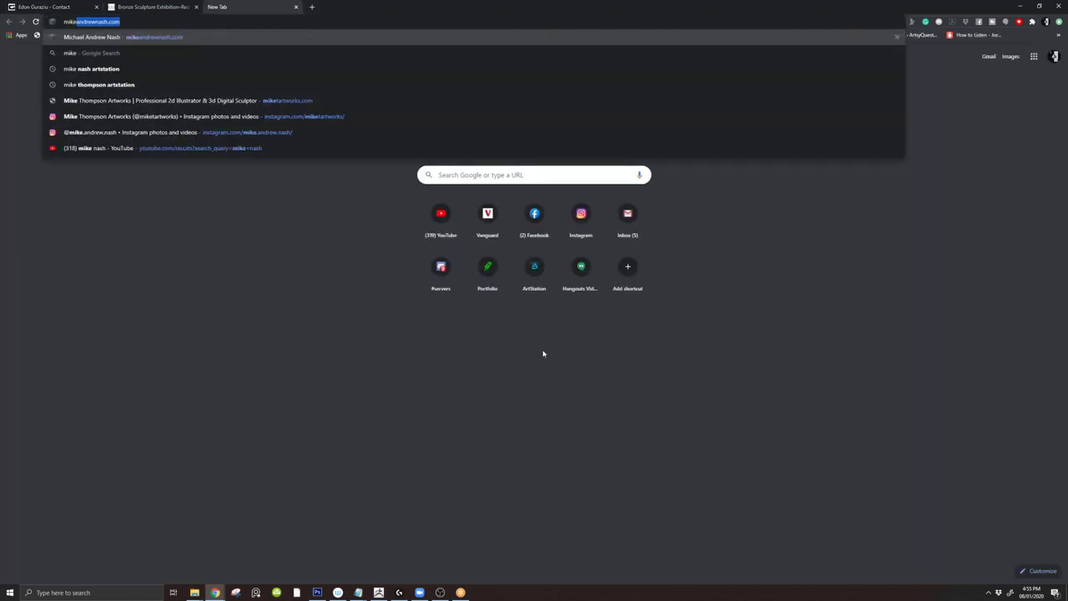
{"action": "type", "text": "e"}
{"action": "key", "text": "Return"}
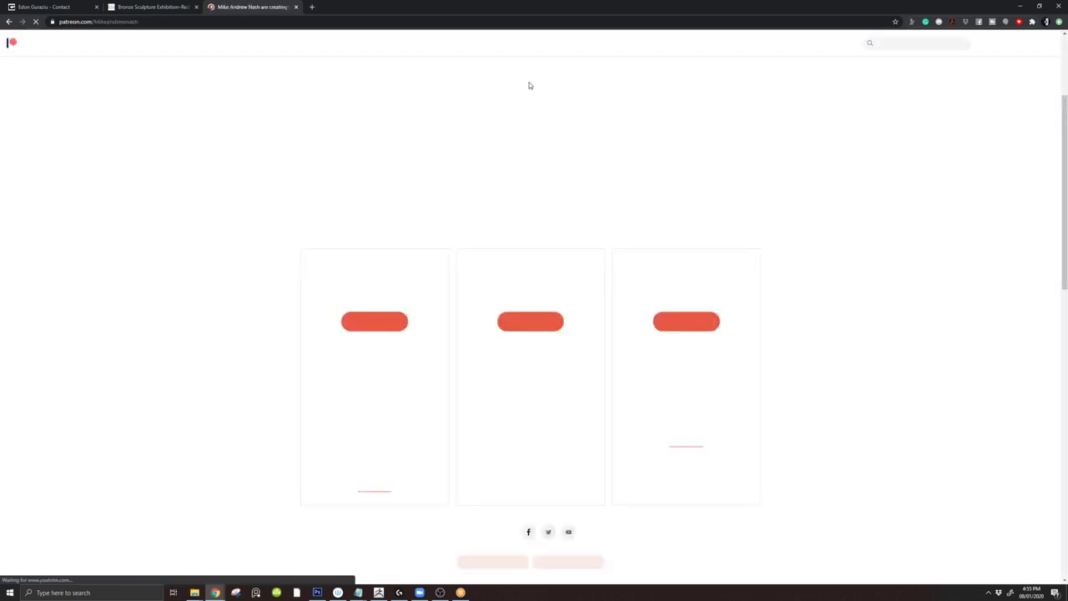
- Search for "mike nash artstation" in another new tab and open his ArtStation profile
{"action": "key", "text": "ctrl+t"}
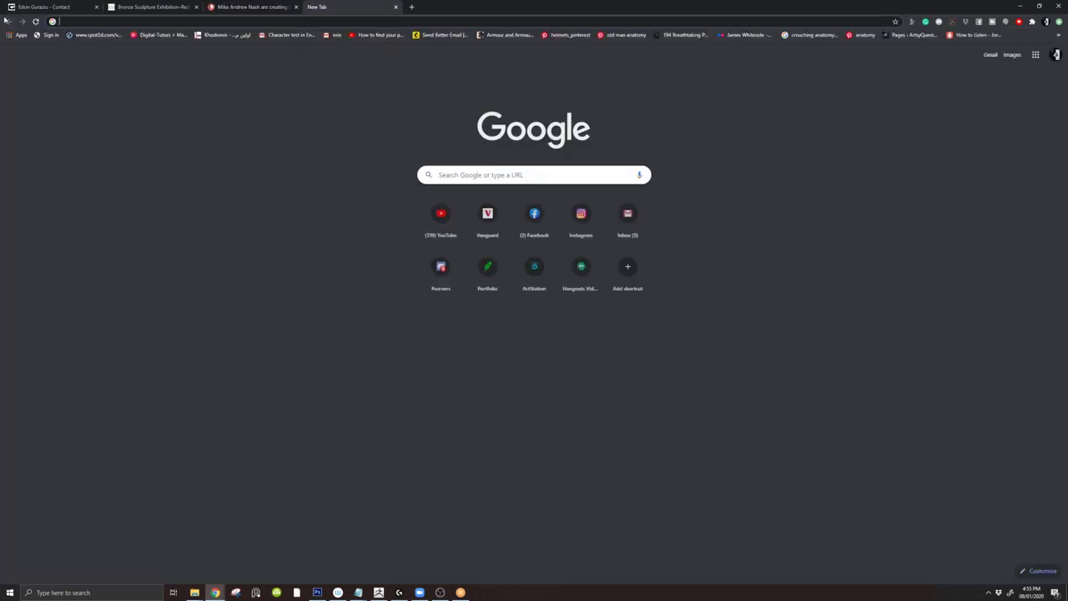
{"action": "type", "text": "mike nash artstation"}
{"action": "key", "text": "Return"}
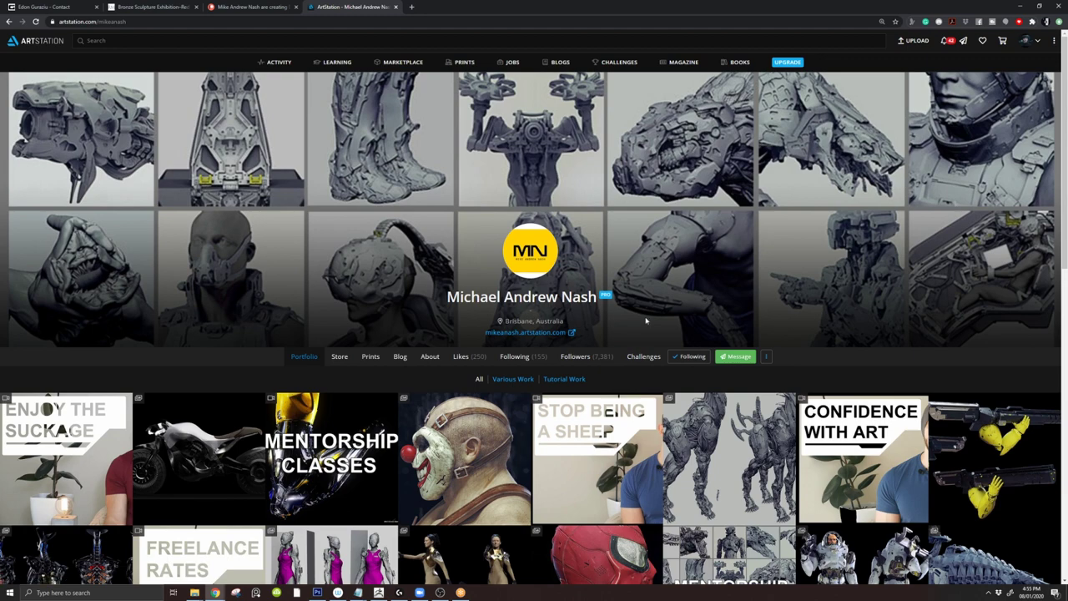
- Browse Michael Andrew Nash's portfolio, view the Heavy Unit Concept artwork, and close it
{"action": "scroll", "coordinate": [701, 298], "scroll_direction": "down", "scroll_amount": 1}
{"action": "scroll", "coordinate": [278, 267], "scroll_direction": "down", "scroll_amount": 1}
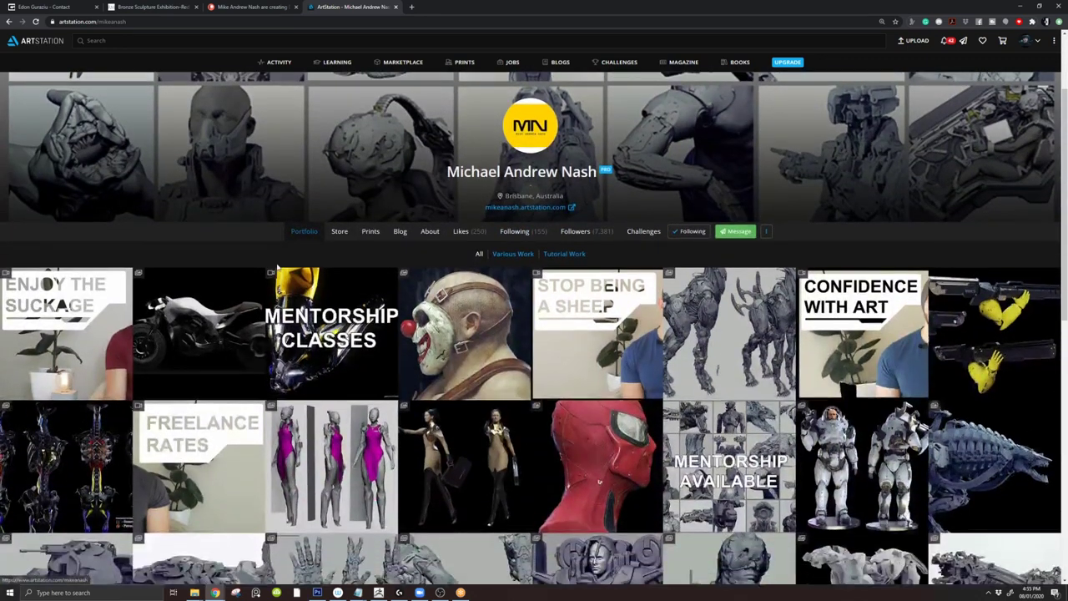
{"action": "scroll", "coordinate": [278, 267], "scroll_direction": "down", "scroll_amount": 2}
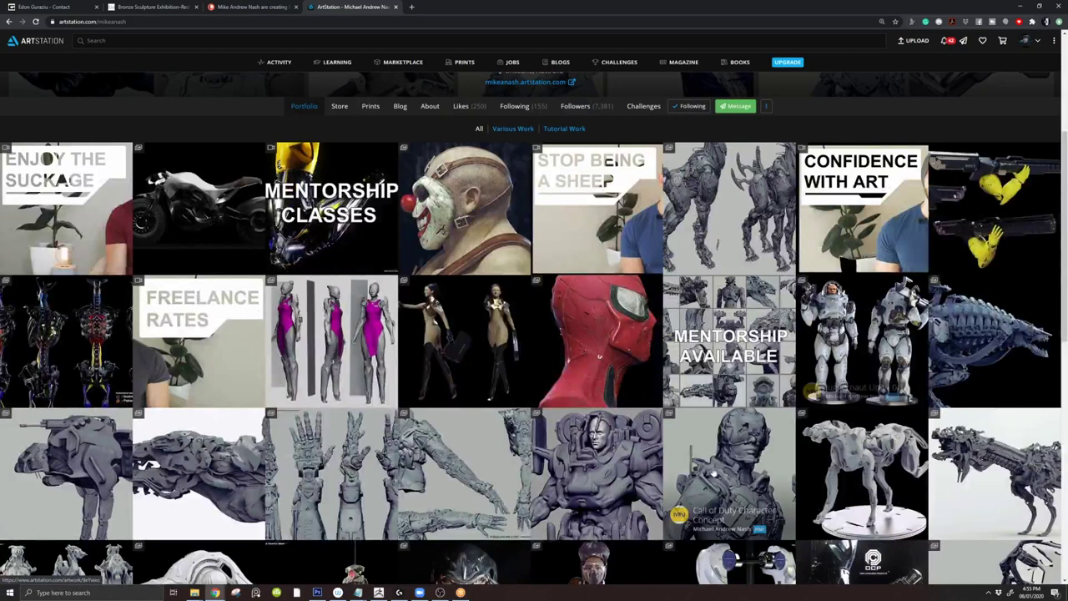
{"action": "left_click", "coordinate": [606, 455]}
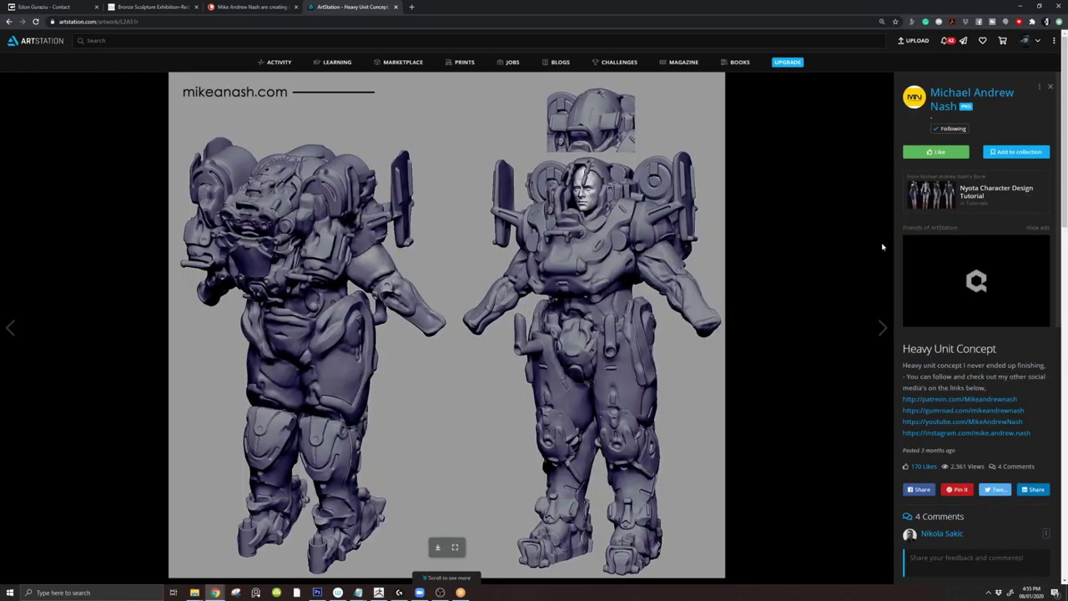
{"action": "left_click", "coordinate": [887, 370]}
- View the Dog Mech Tutorial artwork, return to the portfolio grid, and open the same artwork again
{"action": "scroll", "coordinate": [887, 370], "scroll_direction": "down", "scroll_amount": 3}
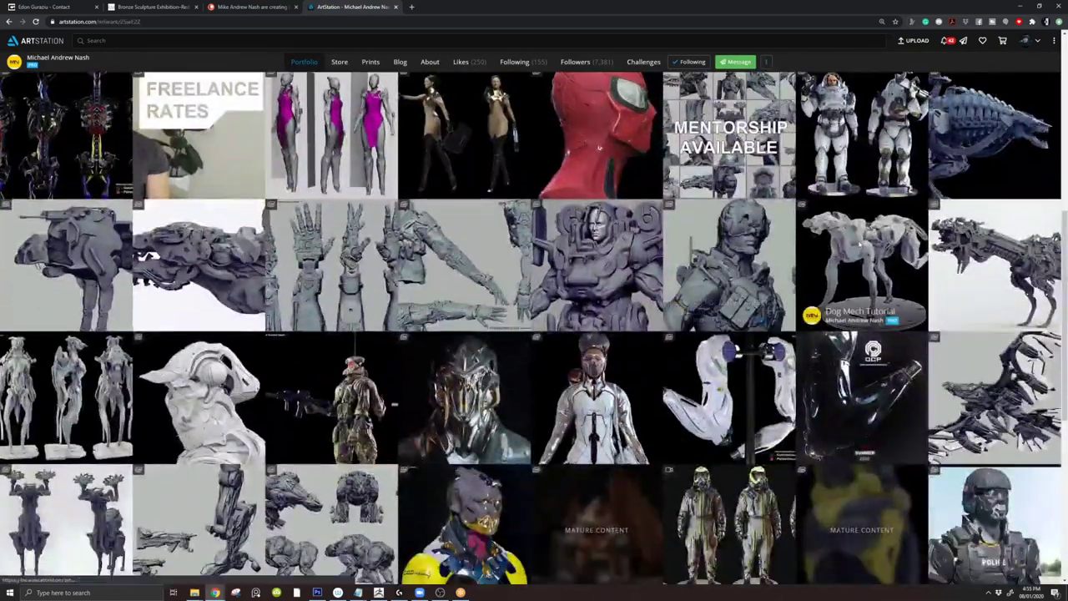
{"action": "left_click", "coordinate": [859, 242]}
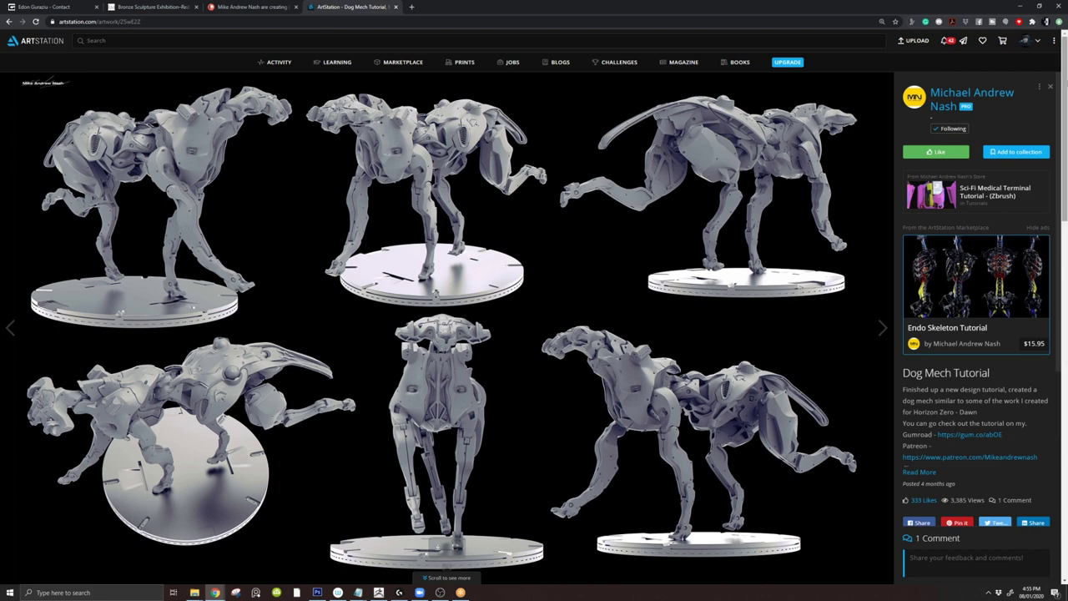
{"action": "left_click", "coordinate": [1052, 86]}
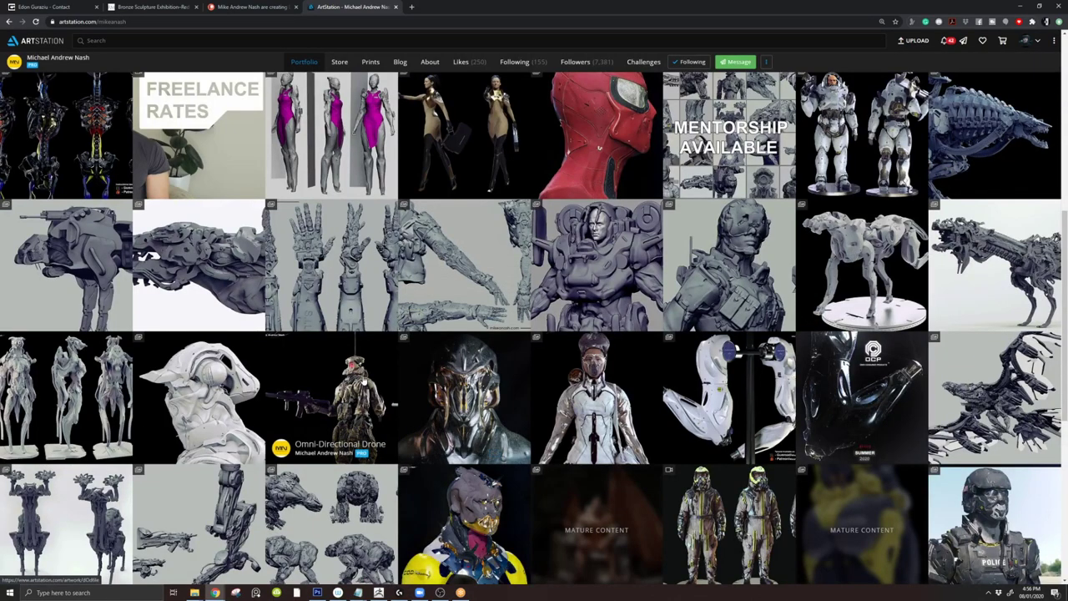
{"action": "scroll", "coordinate": [334, 401], "scroll_direction": "down", "scroll_amount": 1}
{"action": "left_click", "coordinate": [895, 213]}
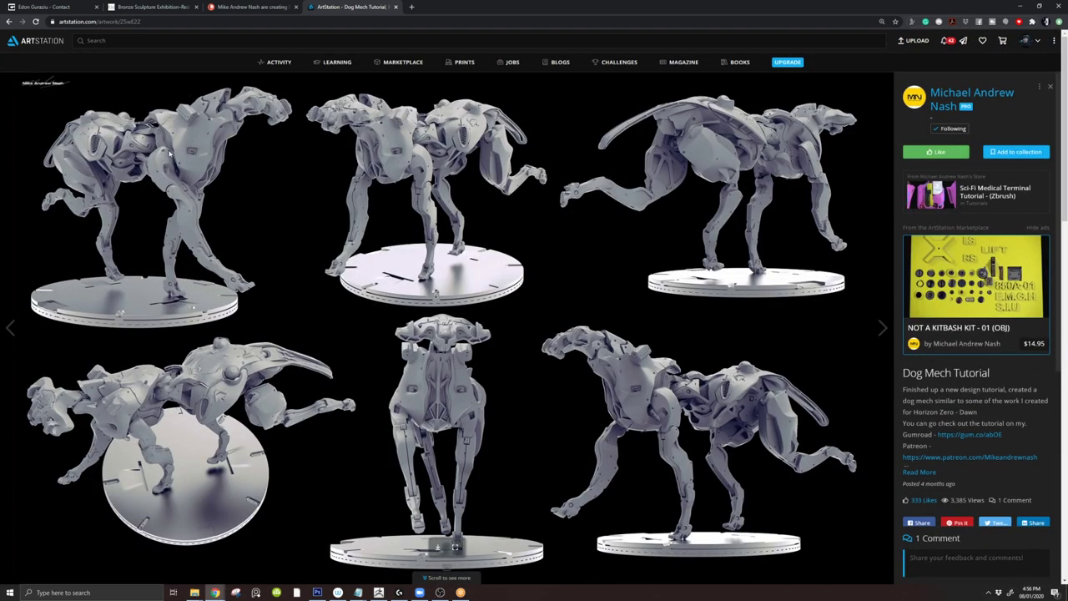
- Search for "vitaly bulgarov artstation" in a new tab and open his ArtStation profile
{"action": "key", "text": "ctrl+t"}
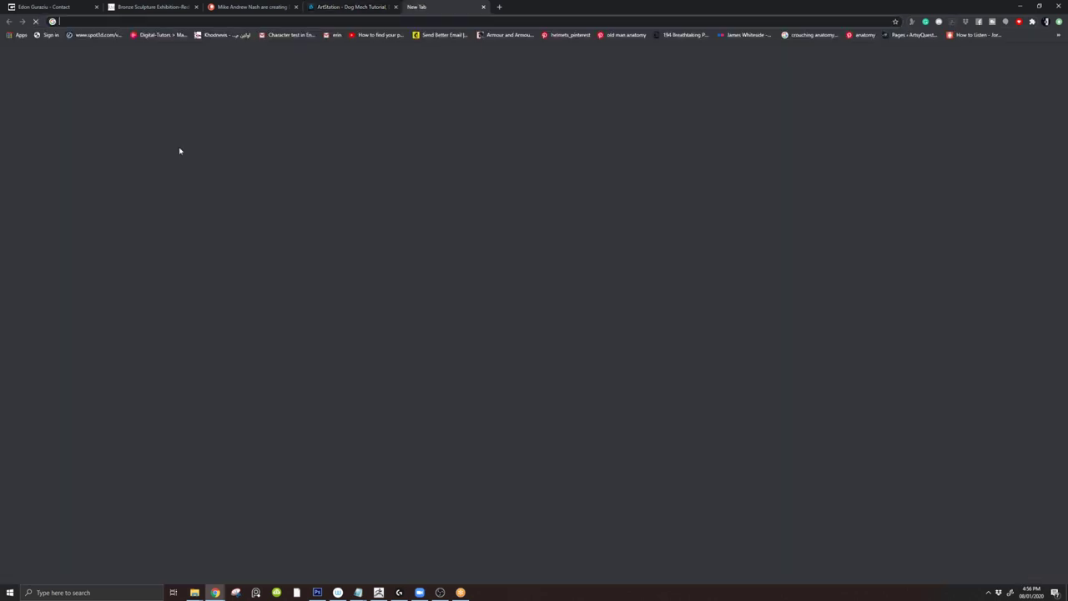
{"action": "type", "text": "vitaly bulgarov artstation"}
{"action": "key", "text": "Return"}
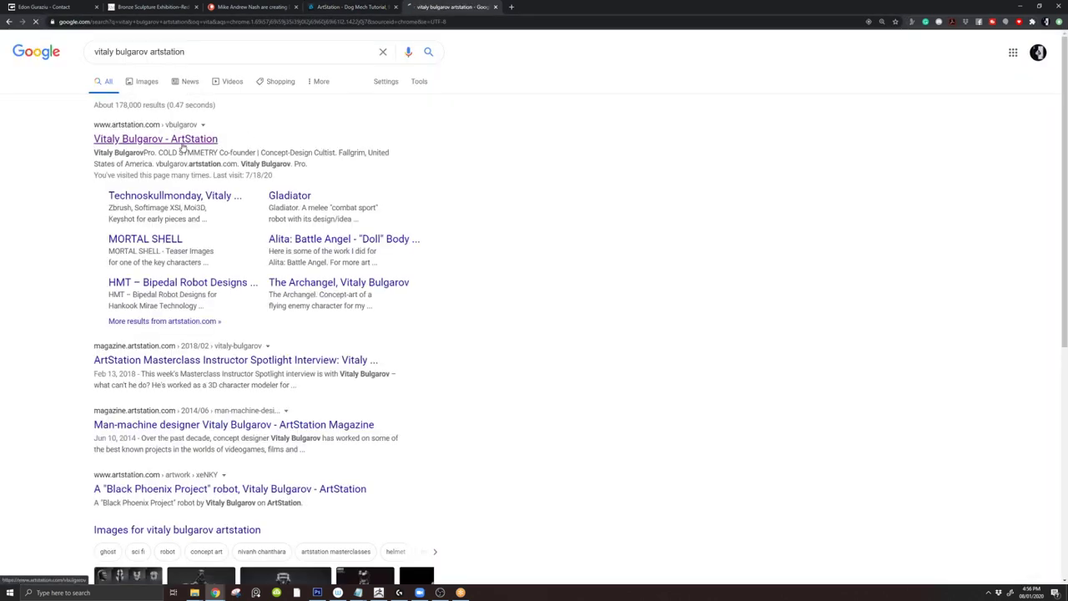
{"action": "left_click", "coordinate": [184, 140]}
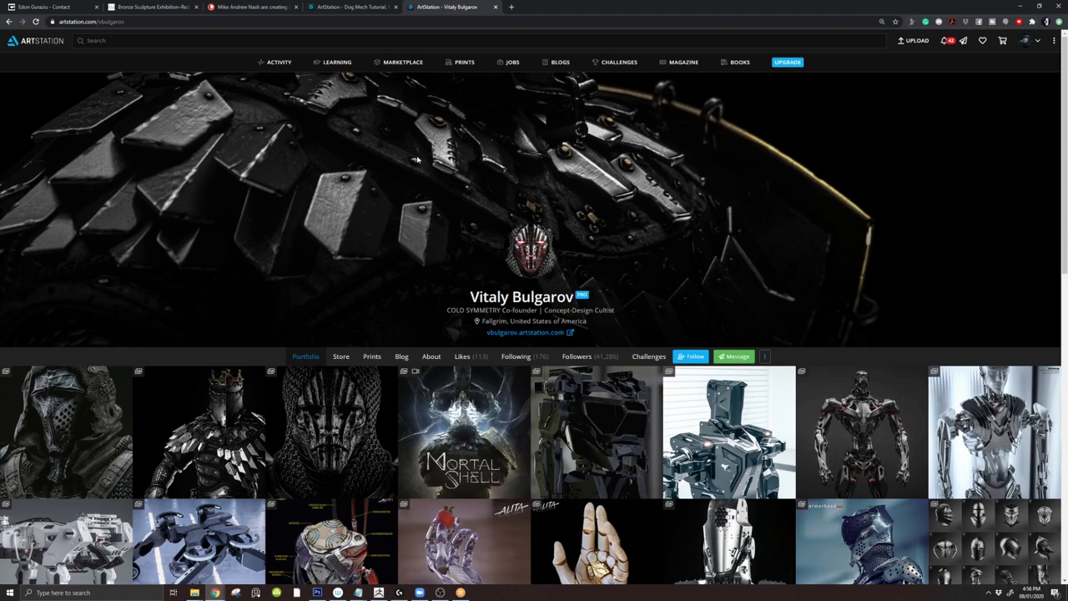
- Browse Vitaly Bulgarov's portfolio grid down through the older mech and creature artworks
{"action": "scroll", "coordinate": [415, 158], "scroll_direction": "down", "scroll_amount": 2}
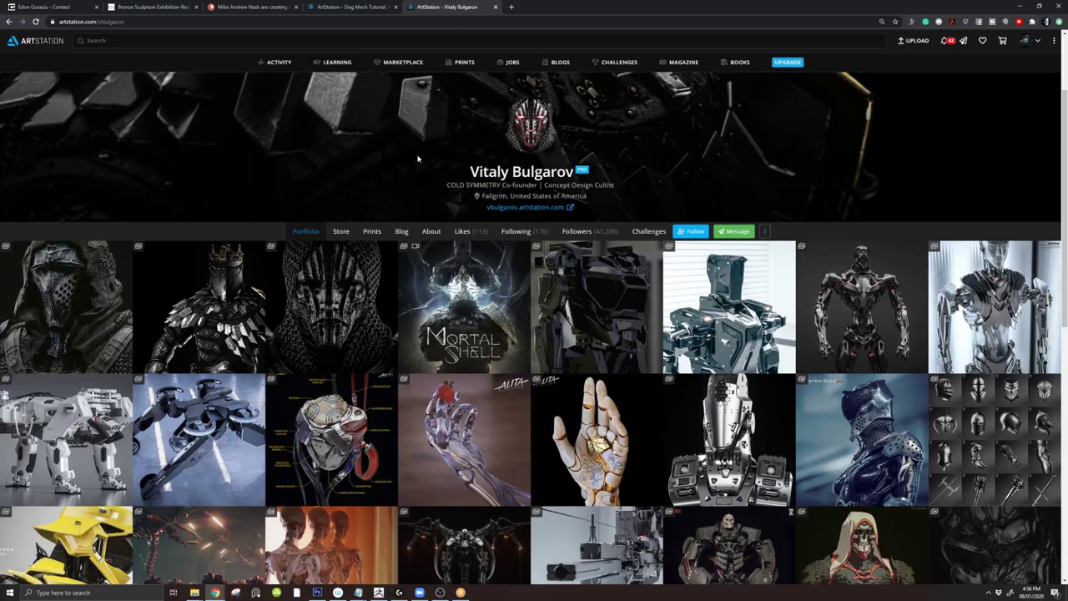
{"action": "scroll", "coordinate": [418, 159], "scroll_direction": "down", "scroll_amount": 2}
{"action": "scroll", "coordinate": [846, 274], "scroll_direction": "down", "scroll_amount": 4}
{"action": "scroll", "coordinate": [846, 274], "scroll_direction": "down", "scroll_amount": 2}
{"action": "scroll", "coordinate": [638, 250], "scroll_direction": "down", "scroll_amount": 3}
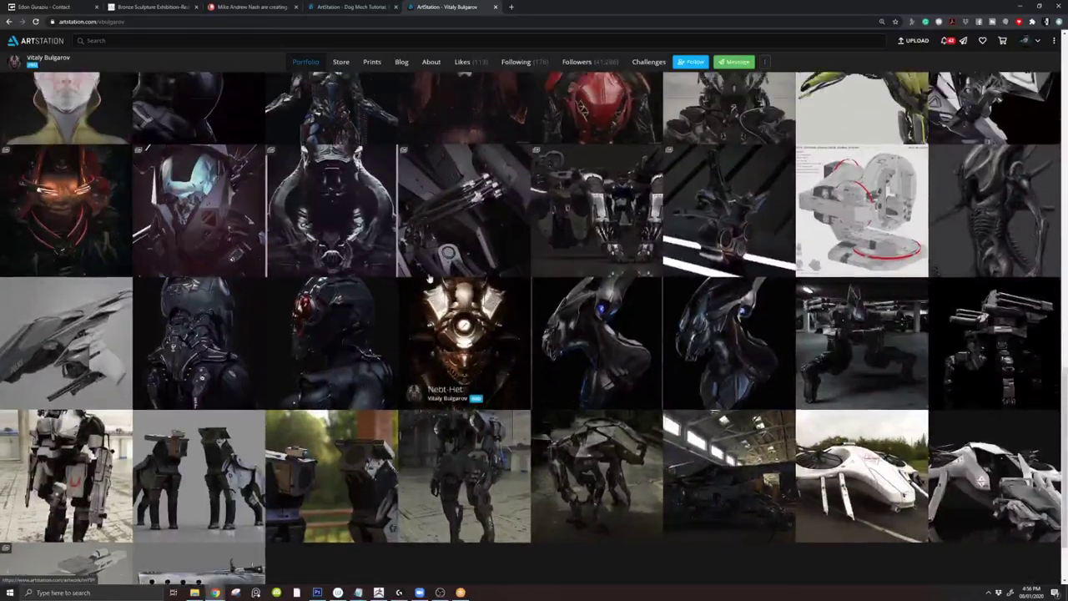
{"action": "scroll", "coordinate": [428, 278], "scroll_direction": "up", "scroll_amount": 2}
{"action": "scroll", "coordinate": [332, 351], "scroll_direction": "up", "scroll_amount": 2}
{"action": "scroll", "coordinate": [332, 357], "scroll_direction": "down", "scroll_amount": 2}
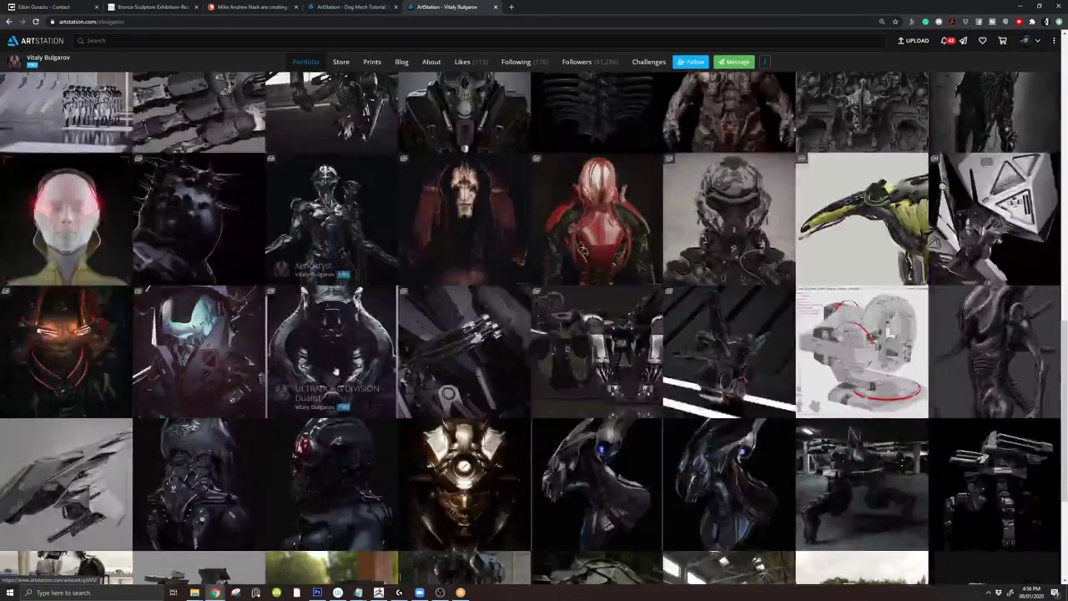
- View the red-visored Pilot artwork and the neighbouring Pilot back view, and close the artwork
{"action": "left_click", "coordinate": [334, 489]}
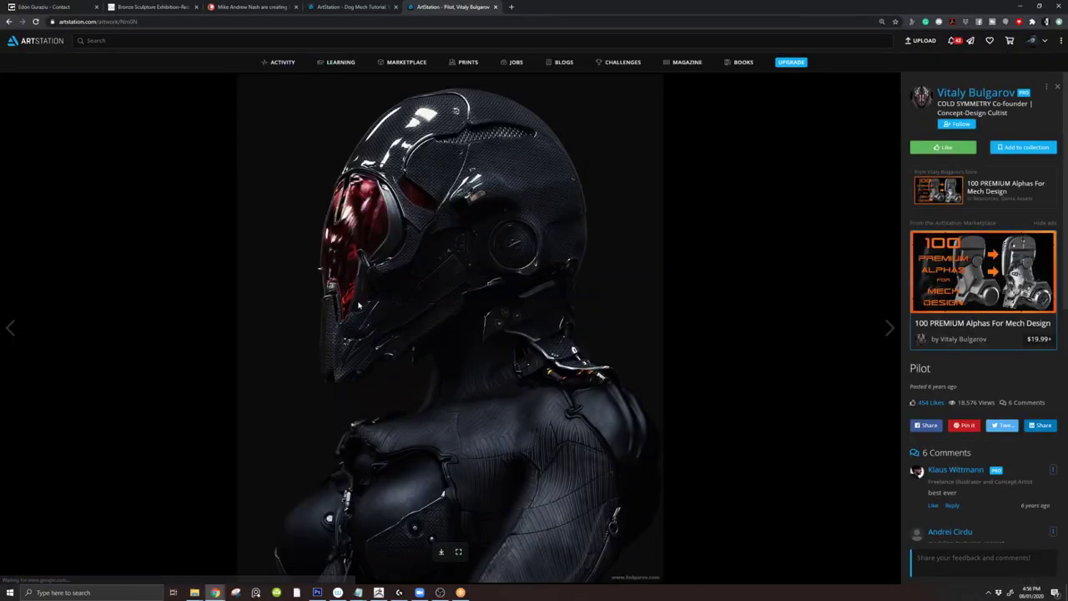
{"action": "left_click", "coordinate": [10, 327]}
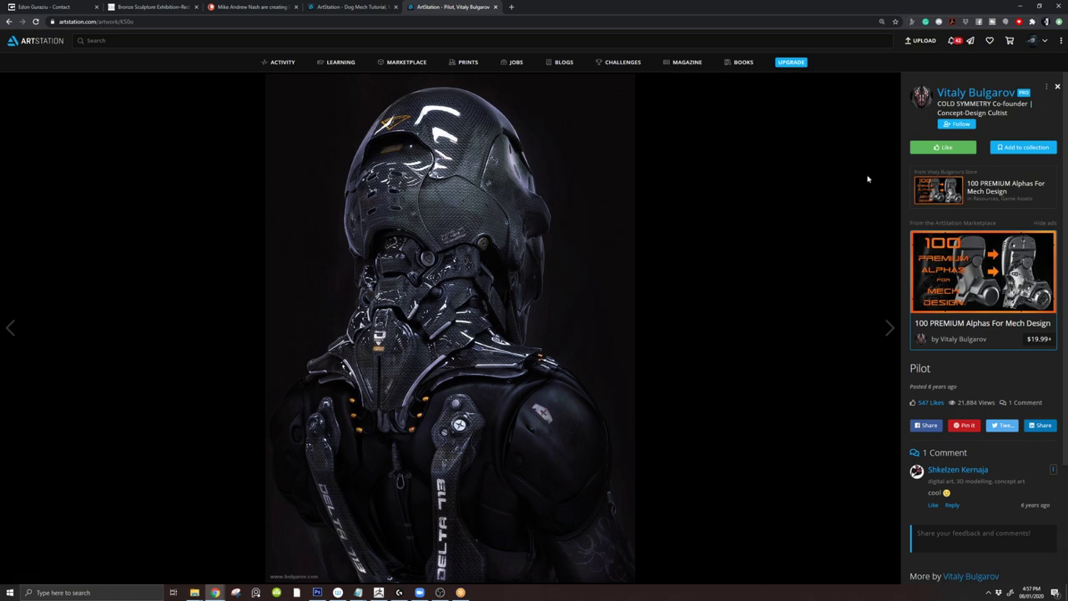
{"action": "left_click", "coordinate": [1056, 87]}
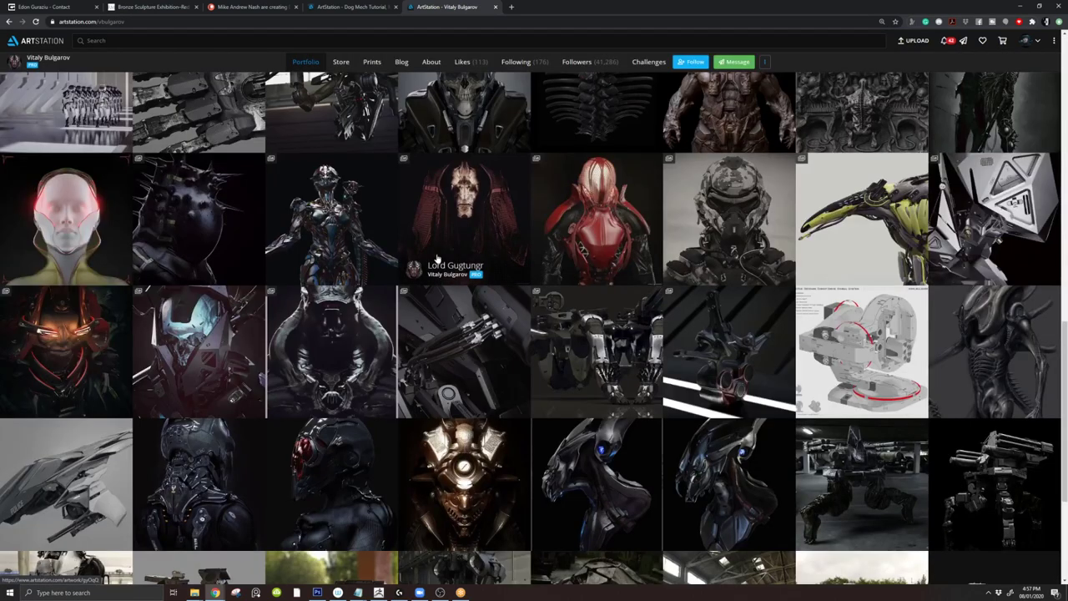
- View the #technoskullmonday artwork, close it, and browse back up to the newest portfolio pieces
{"action": "scroll", "coordinate": [201, 284], "scroll_direction": "up", "scroll_amount": 3}
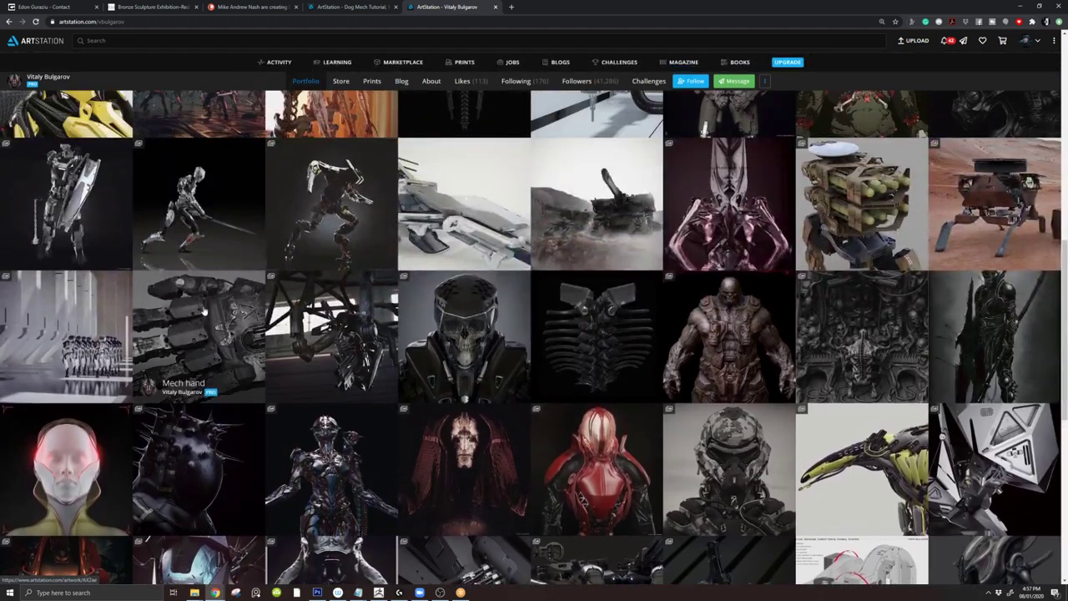
{"action": "left_click", "coordinate": [449, 302]}
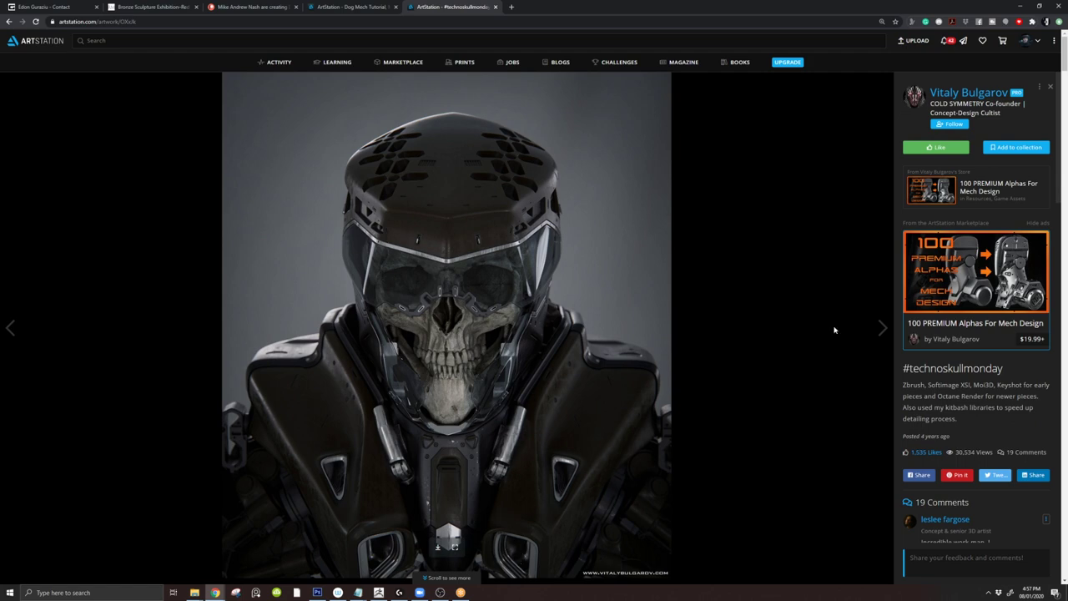
{"action": "left_click", "coordinate": [1050, 88]}
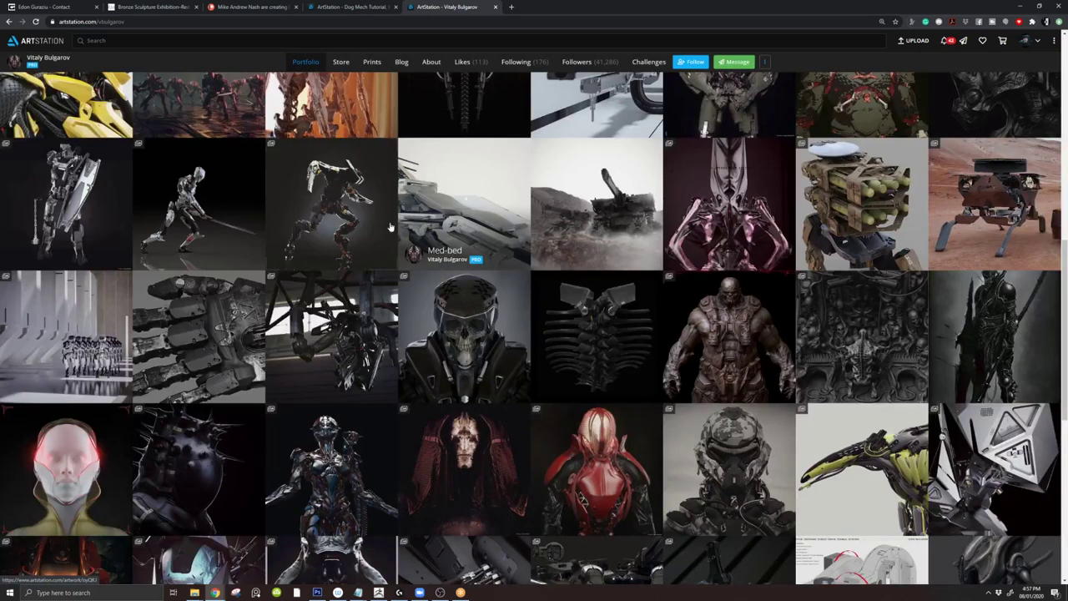
{"action": "scroll", "coordinate": [389, 216], "scroll_direction": "up", "scroll_amount": 2}
{"action": "scroll", "coordinate": [389, 216], "scroll_direction": "up", "scroll_amount": 1}
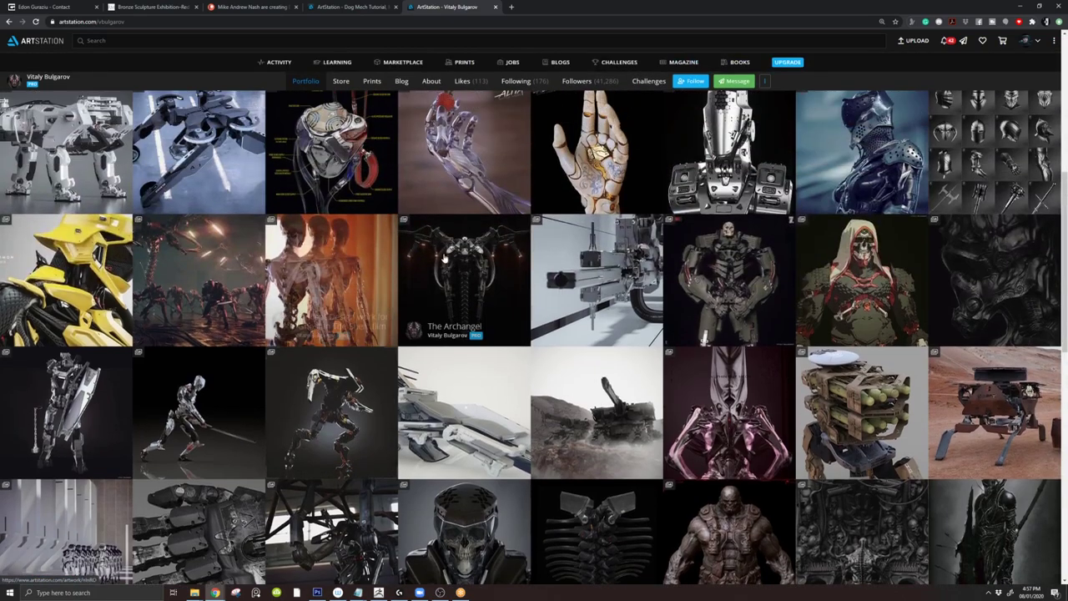
{"action": "scroll", "coordinate": [313, 261], "scroll_direction": "up", "scroll_amount": 2}
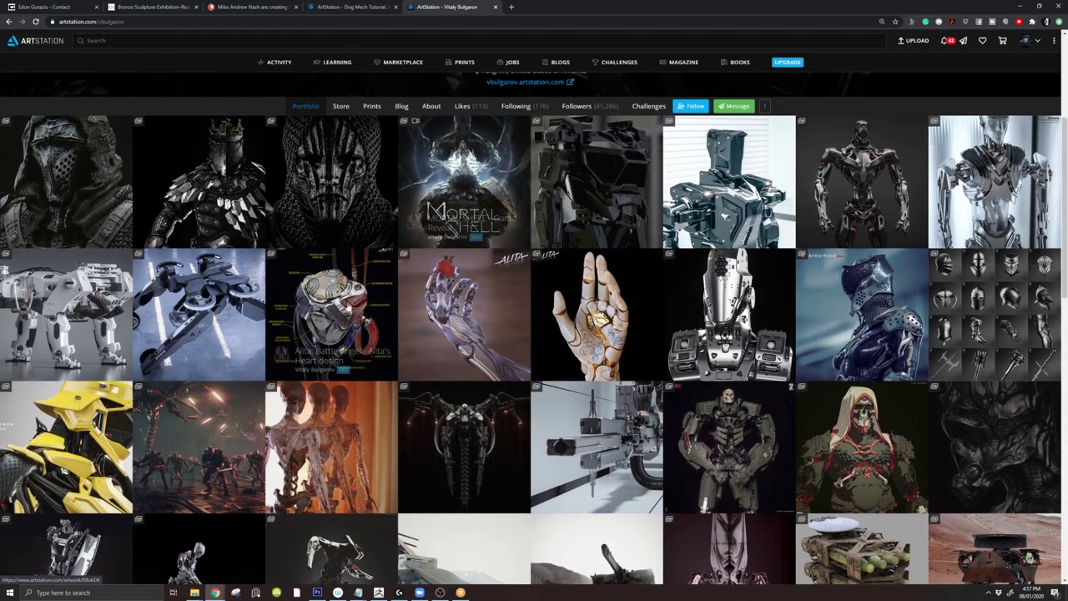
- View the Alita's Heart design artwork in Vitaly Bulgarov's portfolio and close it
{"action": "left_click", "coordinate": [326, 301]}
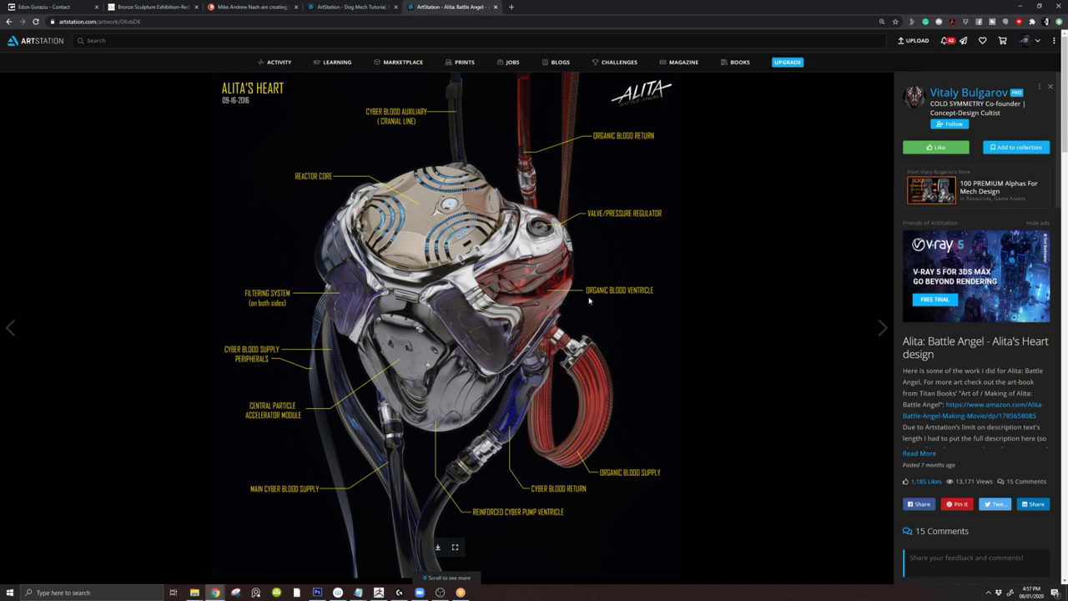
{"action": "left_click", "coordinate": [1051, 87]}
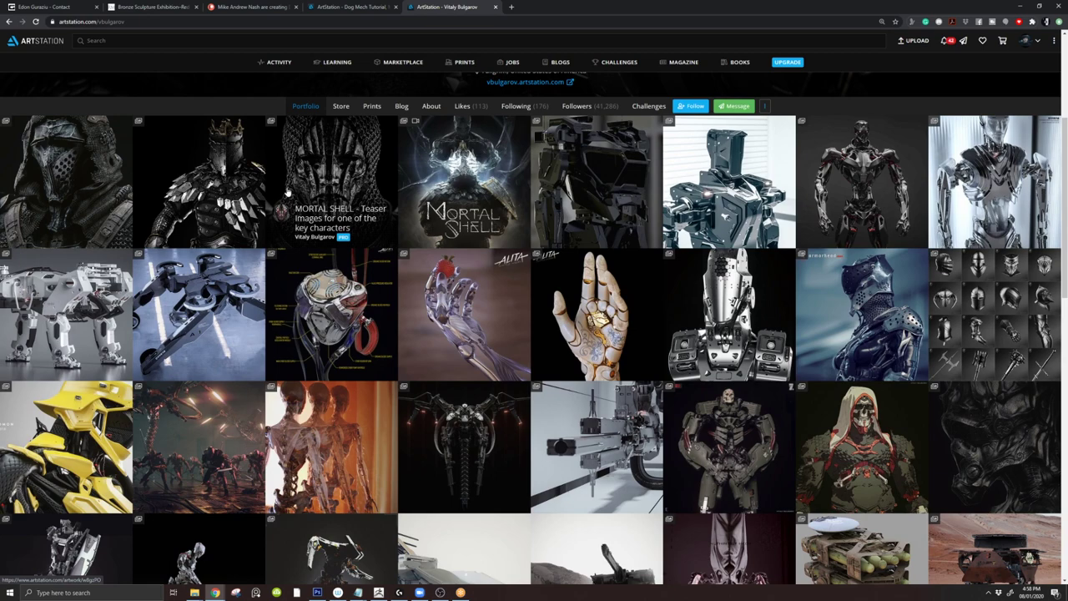
- Switch to ZBrush and examine the demon's back, side and front anatomy together with the wrist cuff
{"action": "left_click", "coordinate": [379, 592]}
{"action": "right_click_drag", "start_coordinate": [579, 279], "coordinate": [521, 99], "text": "ctrl"}
{"action": "mouse_move", "coordinate": [561, 291]}
{"action": "right_mouse_down"}
{"action": "mouse_move", "coordinate": [532, 143]}
{"action": "mouse_move", "coordinate": [567, 283]}
{"action": "mouse_move", "coordinate": [546, 167]}
{"action": "mouse_move", "coordinate": [558, 302]}
{"action": "mouse_move", "coordinate": [554, 291]}
{"action": "right_mouse_up"}
{"action": "mouse_move", "coordinate": [544, 275]}
{"action": "left_mouse_down"}
{"action": "mouse_move", "coordinate": [555, 291]}
{"action": "mouse_move", "coordinate": [681, 272]}
{"action": "mouse_move", "coordinate": [718, 251]}
{"action": "mouse_move", "coordinate": [609, 222]}
{"action": "mouse_move", "coordinate": [577, 293]}
{"action": "mouse_move", "coordinate": [500, 334]}
{"action": "left_mouse_up"}
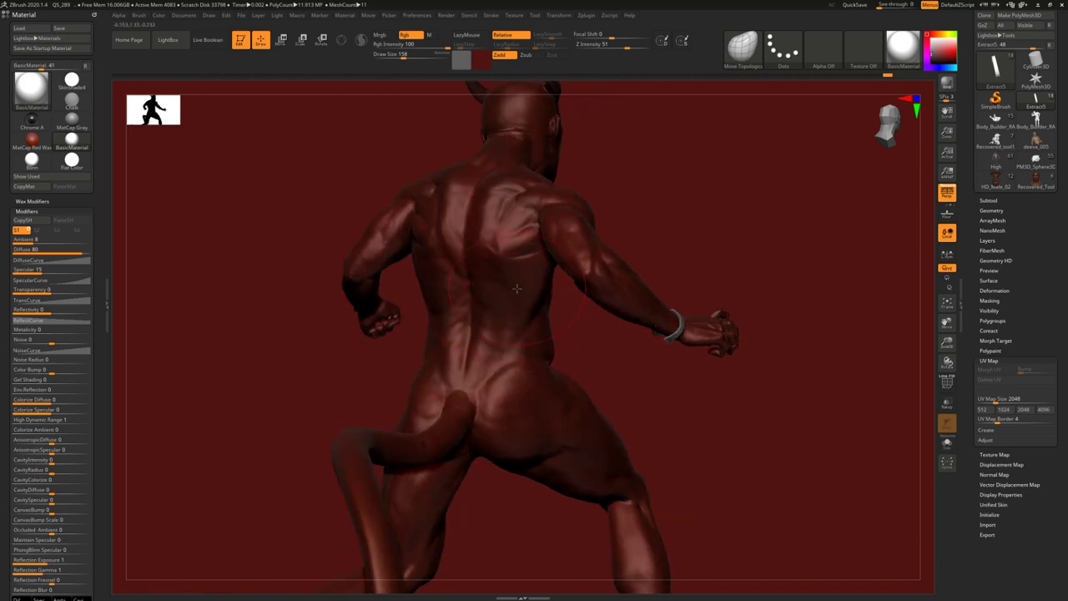
{"action": "right_click_drag", "start_coordinate": [520, 275], "coordinate": [634, 291]}
{"action": "right_click_drag", "start_coordinate": [434, 309], "coordinate": [643, 257]}
{"action": "right_click_drag", "start_coordinate": [425, 324], "coordinate": [358, 309]}
{"action": "left_click_drag", "start_coordinate": [505, 330], "coordinate": [536, 302]}
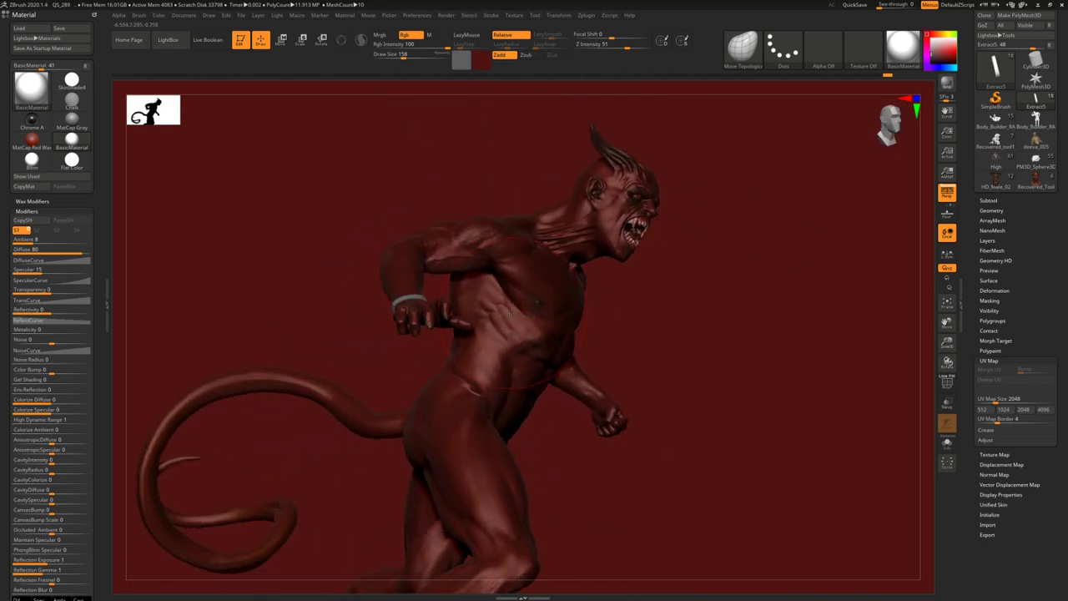
{"action": "right_click_drag", "start_coordinate": [496, 302], "coordinate": [536, 307], "text": "ctrl"}
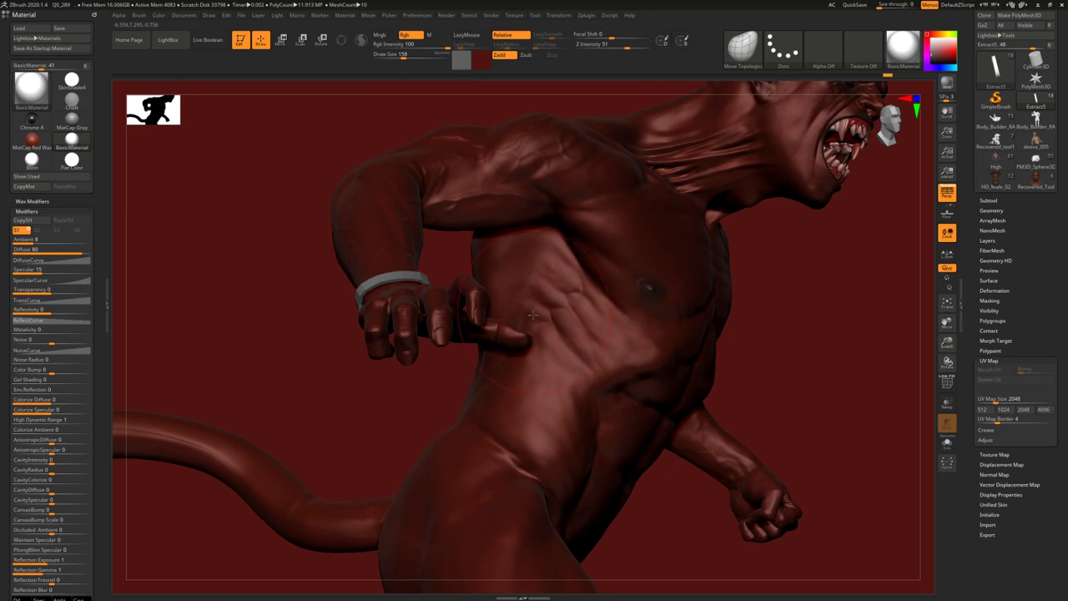
{"action": "left_click_drag", "start_coordinate": [538, 271], "coordinate": [451, 271]}
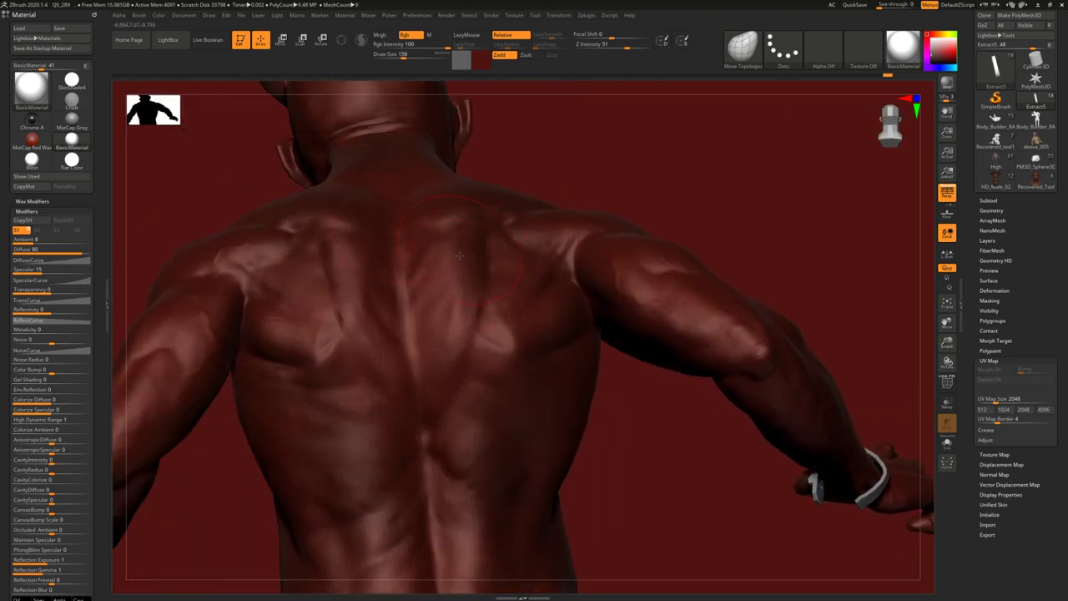
{"action": "right_click_drag", "start_coordinate": [430, 229], "coordinate": [397, 322]}
{"action": "left_click_drag", "start_coordinate": [396, 322], "coordinate": [548, 277]}
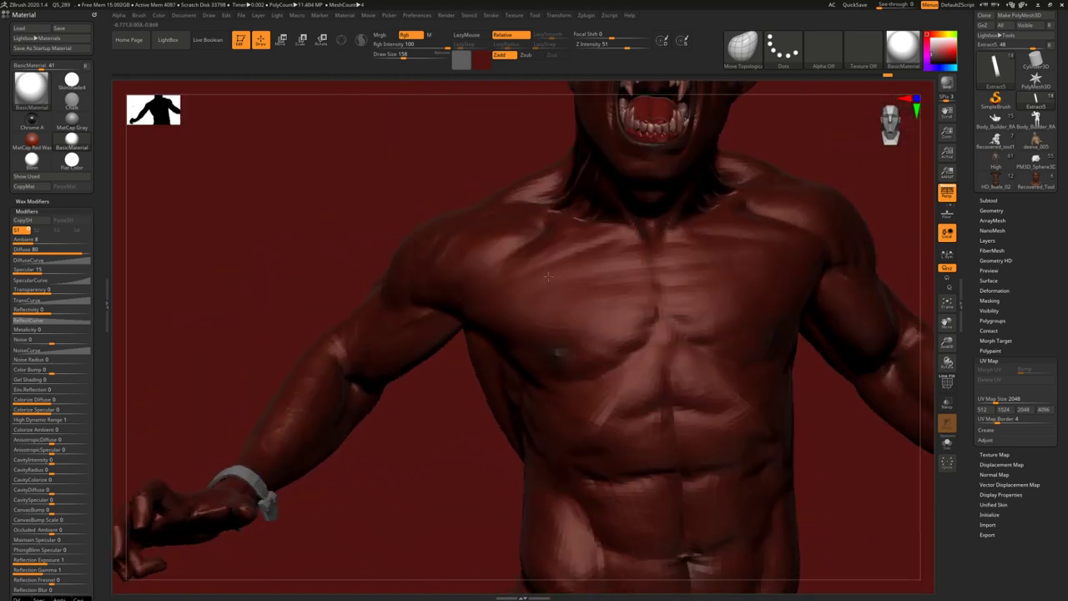
- Select the demon's body subtool and activate the Standard brush over the chest
{"action": "left_click", "coordinate": [549, 277], "text": "alt"}
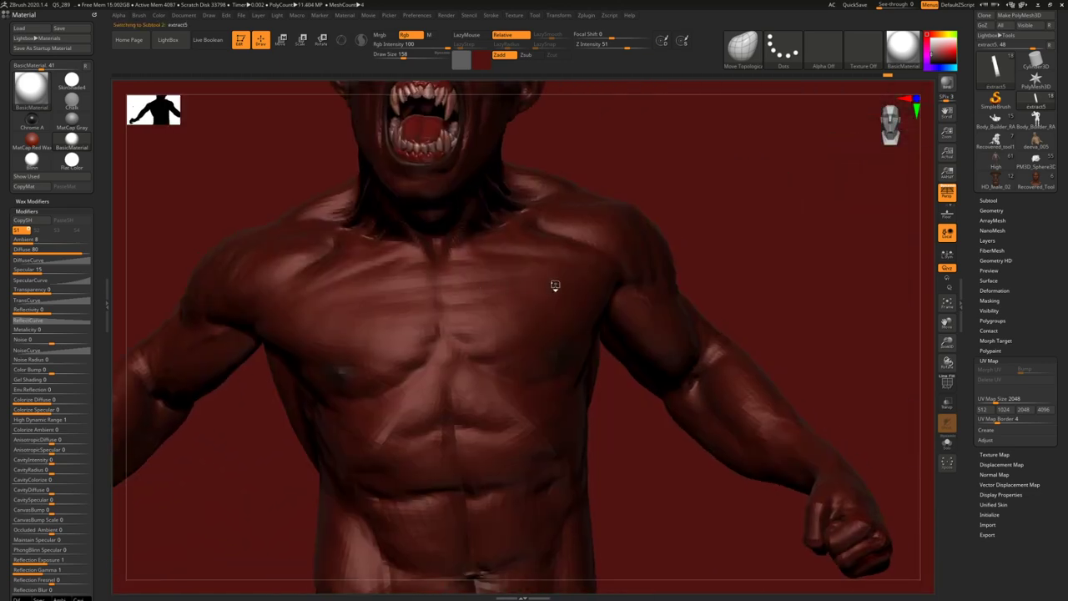
{"action": "right_click_drag", "start_coordinate": [551, 294], "coordinate": [571, 313]}
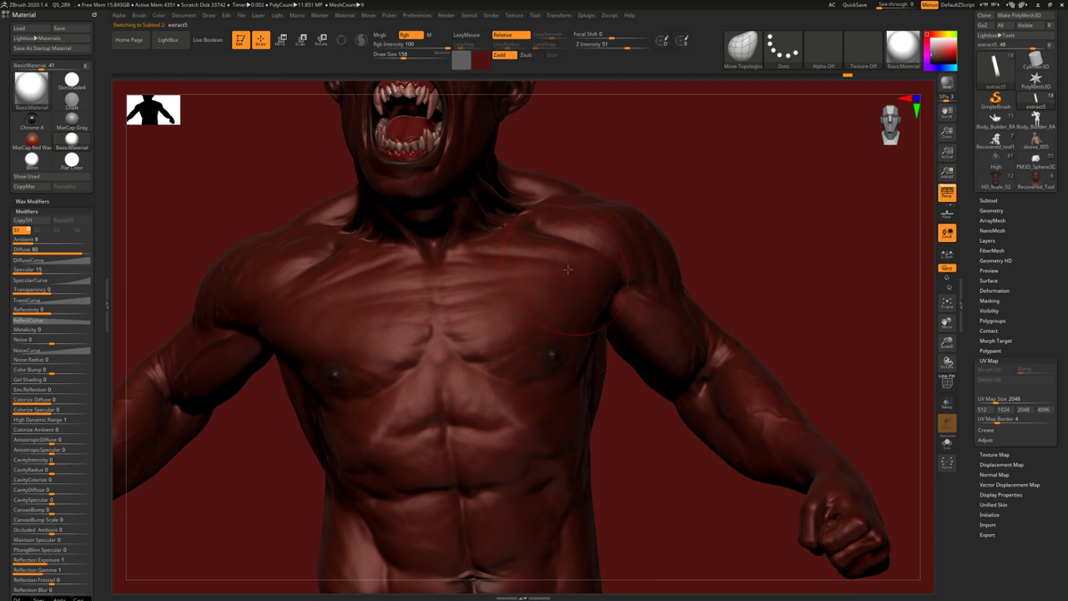
{"action": "right_click_drag", "start_coordinate": [579, 301], "coordinate": [556, 302]}
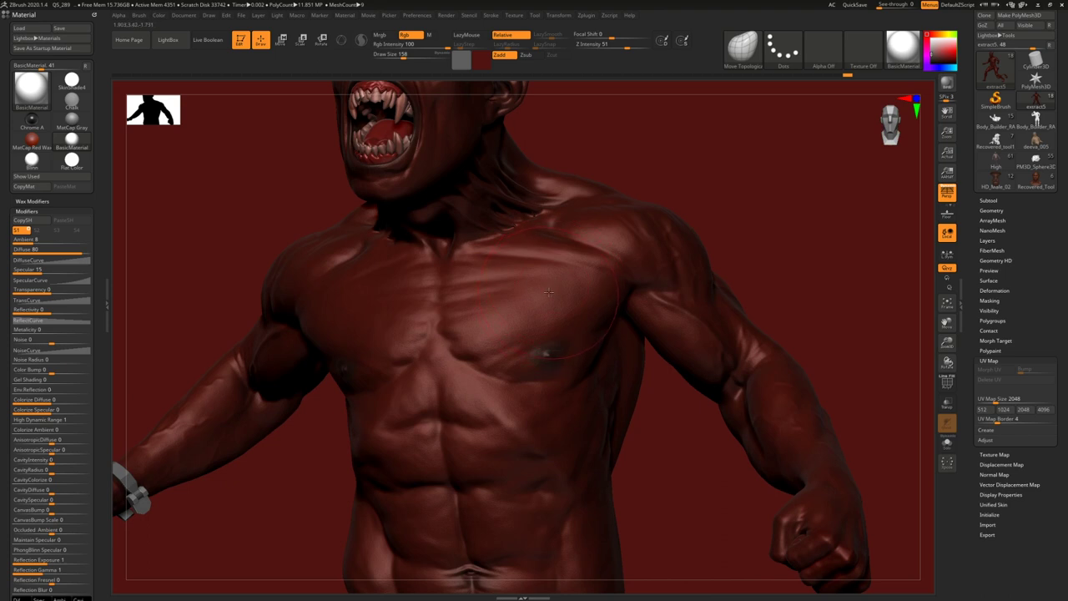
{"action": "key", "text": "b"}
{"action": "key", "text": "s"}
{"action": "key", "text": "t"}
{"action": "key", "text": "space"}
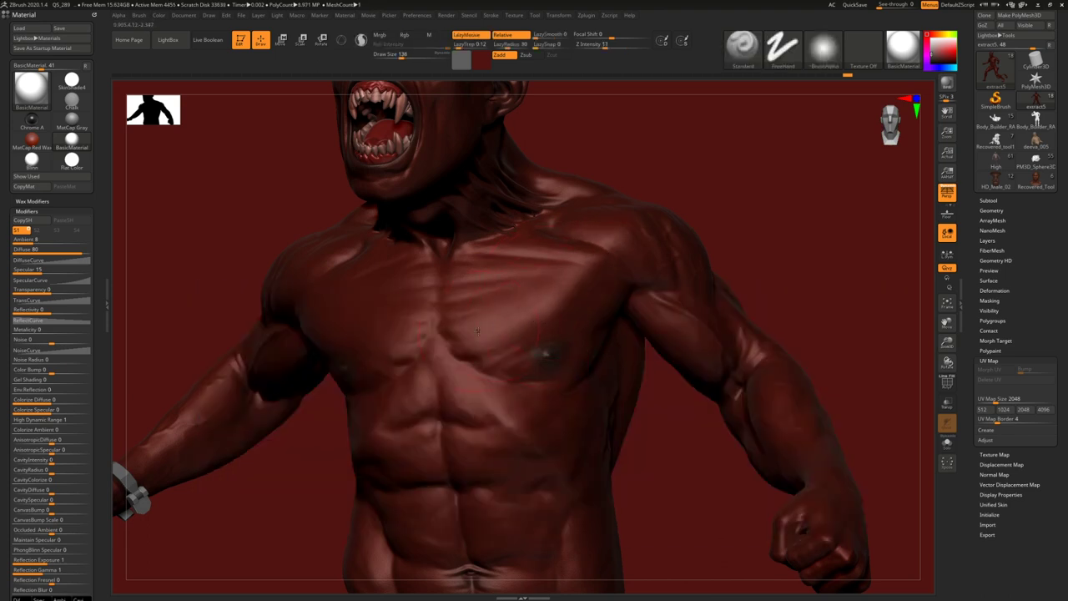
{"action": "key", "text": "ctrl"}
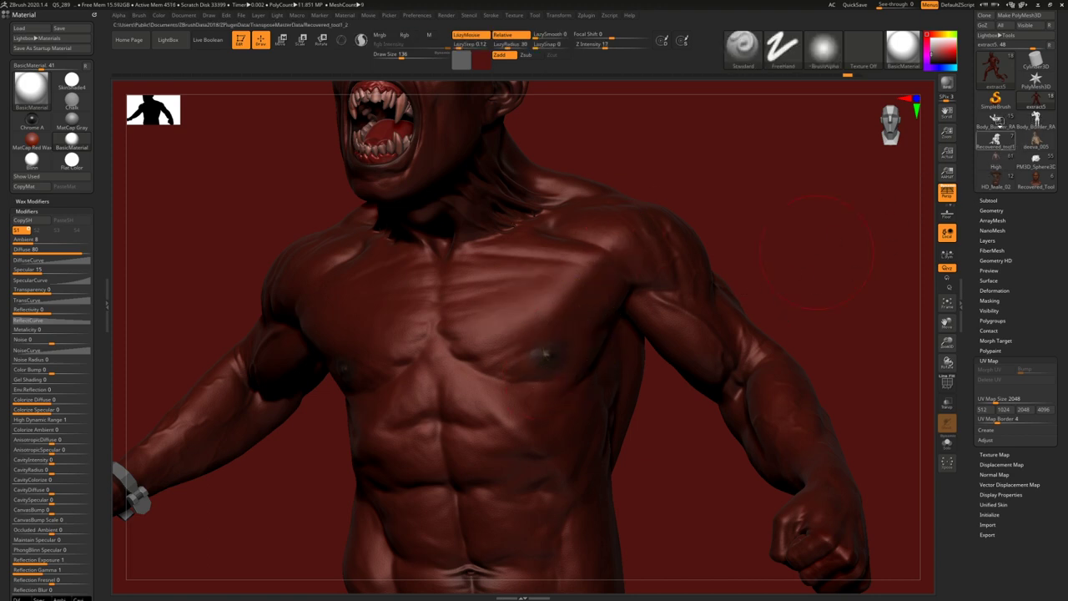
- Load the Body_Builder_RAW_Pose scan tool and examine its chest and shoulder muscles from several angles
{"action": "mouse_move", "coordinate": [995, 117]}
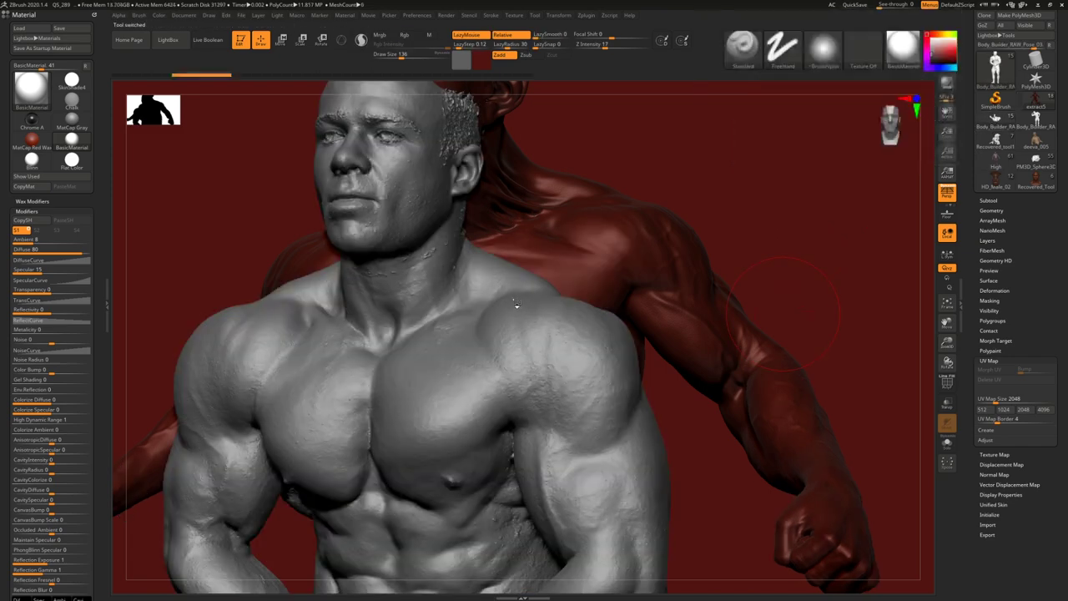
{"action": "key", "text": "f"}
{"action": "mouse_move", "coordinate": [515, 306]}
{"action": "right_mouse_down", "text": "ctrl"}
{"action": "mouse_move", "coordinate": [560, 212]}
{"action": "mouse_move", "coordinate": [569, 295]}
{"action": "right_mouse_up", "text": "ctrl"}
{"action": "right_click_drag", "start_coordinate": [565, 242], "coordinate": [631, 269]}
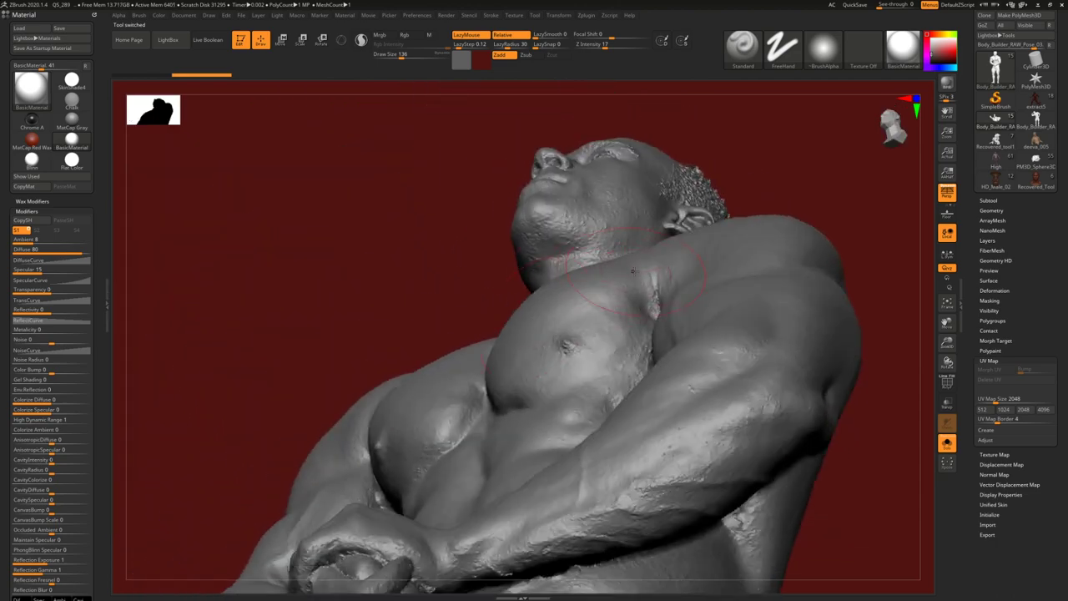
{"action": "right_click_drag", "start_coordinate": [533, 288], "coordinate": [561, 337]}
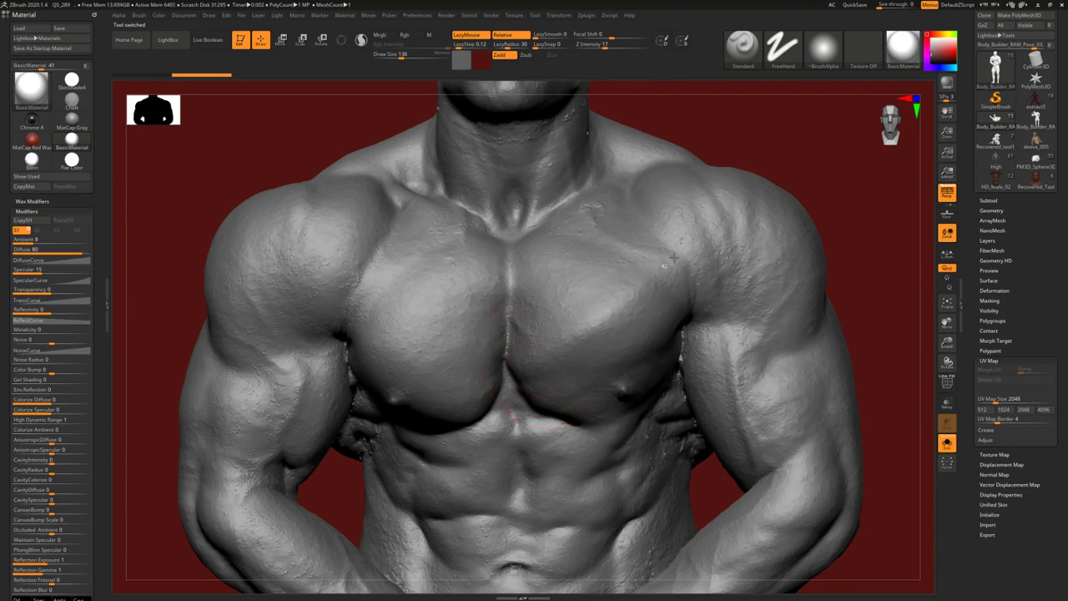
{"action": "key", "text": "ctrl"}
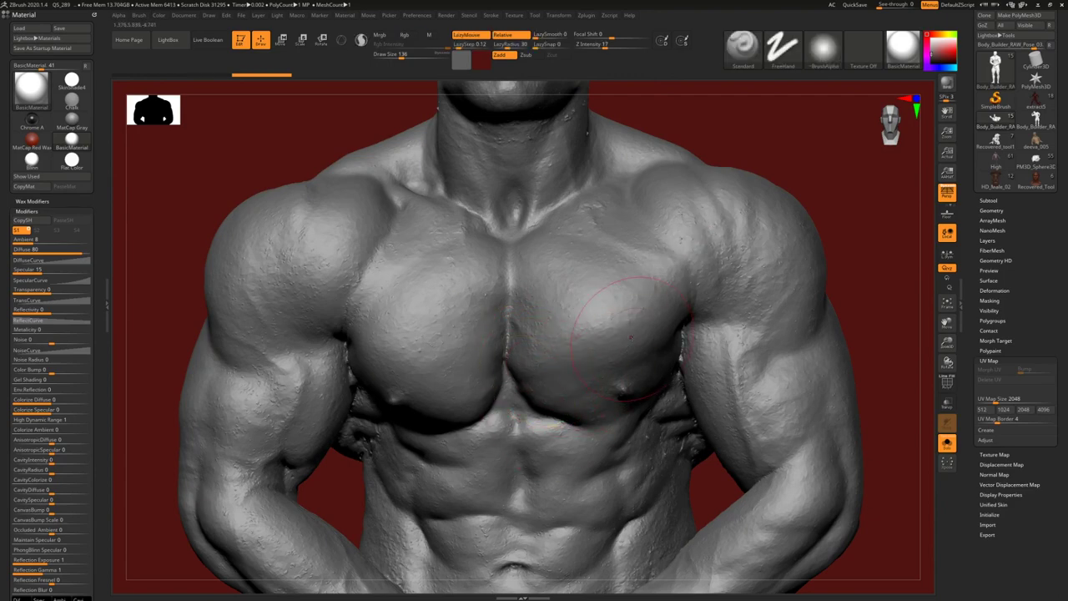
{"action": "right_click_drag", "start_coordinate": [486, 363], "coordinate": [595, 448]}
{"action": "key", "text": "ctrl+z"}
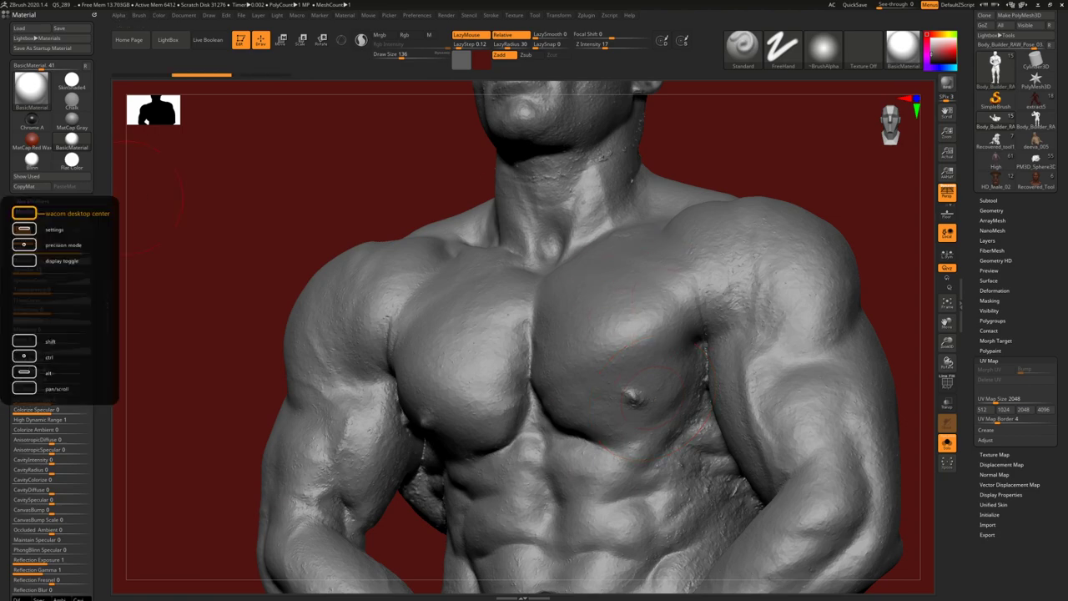
- Switch to the browser's chest muscles image results and view the shoulder-and-chest and pectoralis minor diagrams
{"action": "key", "text": "alt+Tab"}
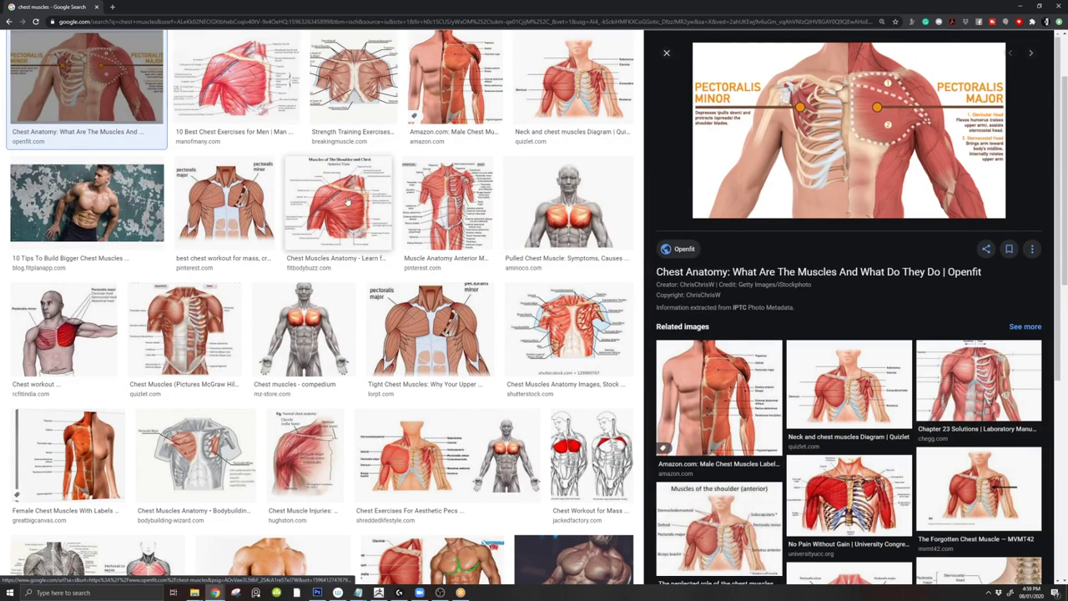
{"action": "left_click", "coordinate": [346, 209]}
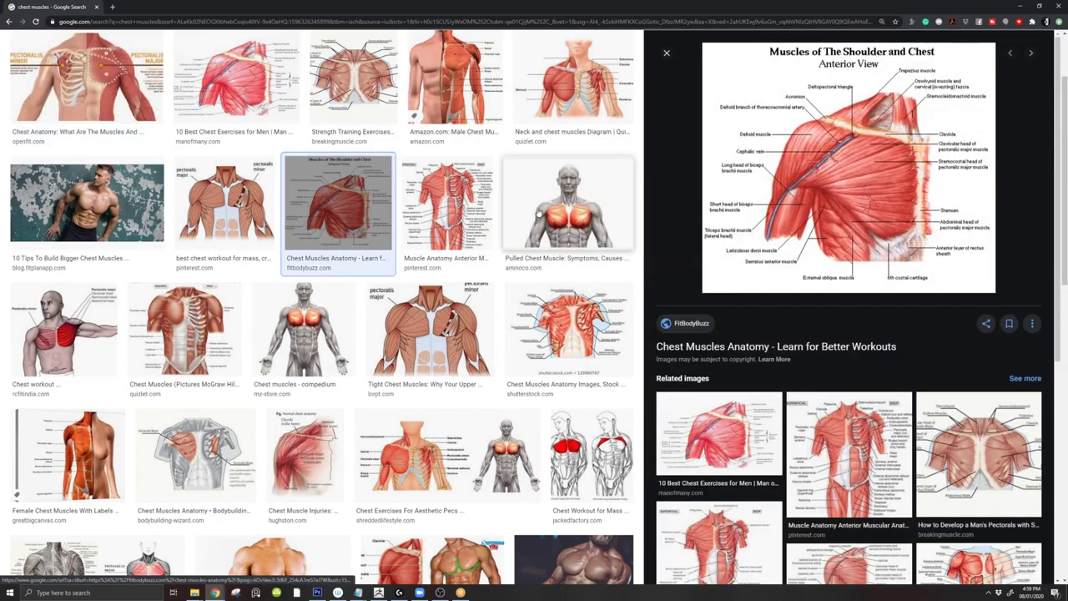
{"action": "left_click", "coordinate": [449, 329]}
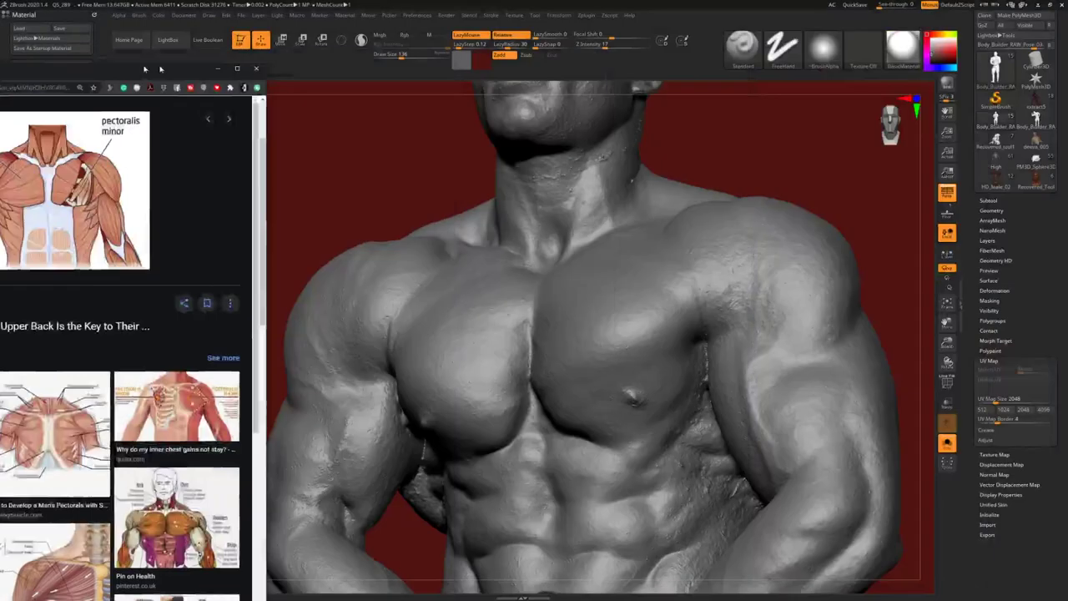
{"action": "left_click_drag", "start_coordinate": [161, 69], "coordinate": [0, 69]}
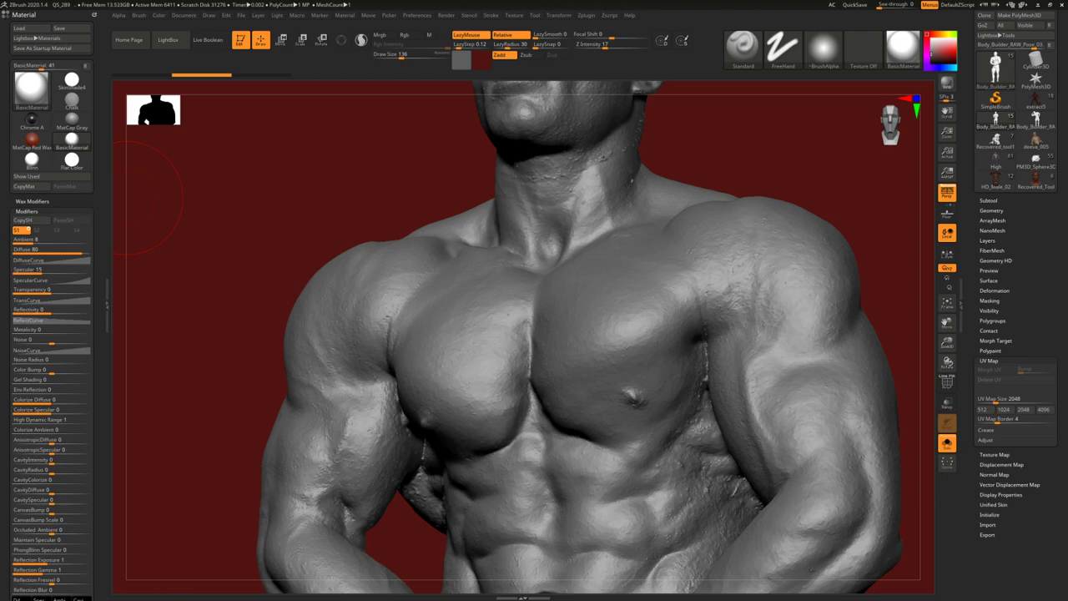
- Switch from the bodybuilder scan back to the full demon tool and select the wrist cuff subtool
{"action": "right_click_drag", "start_coordinate": [415, 269], "coordinate": [425, 276]}
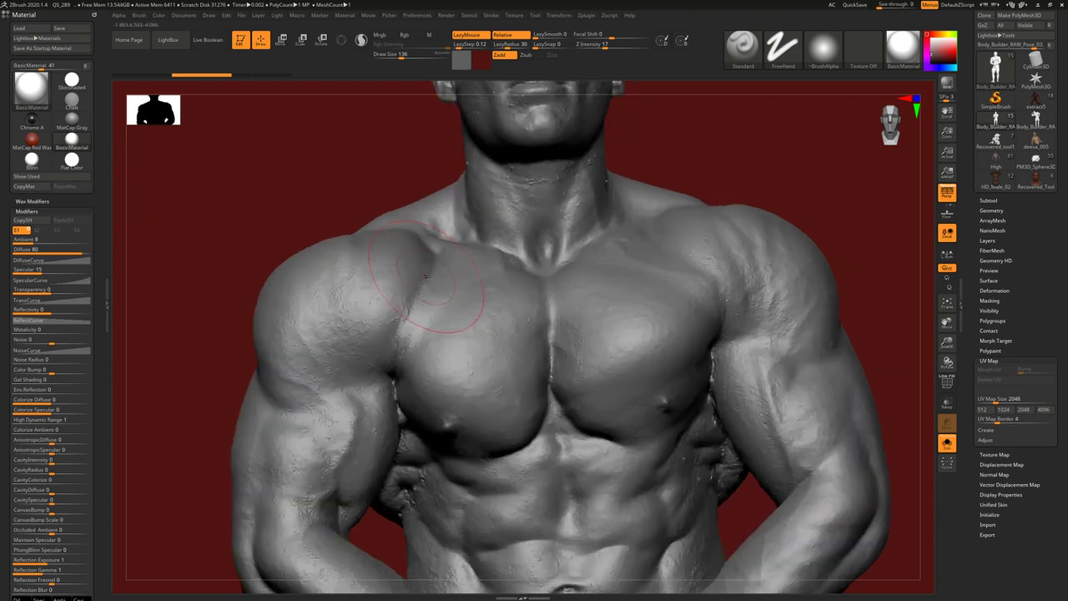
{"action": "left_click", "coordinate": [1020, 103]}
{"action": "key", "text": "f"}
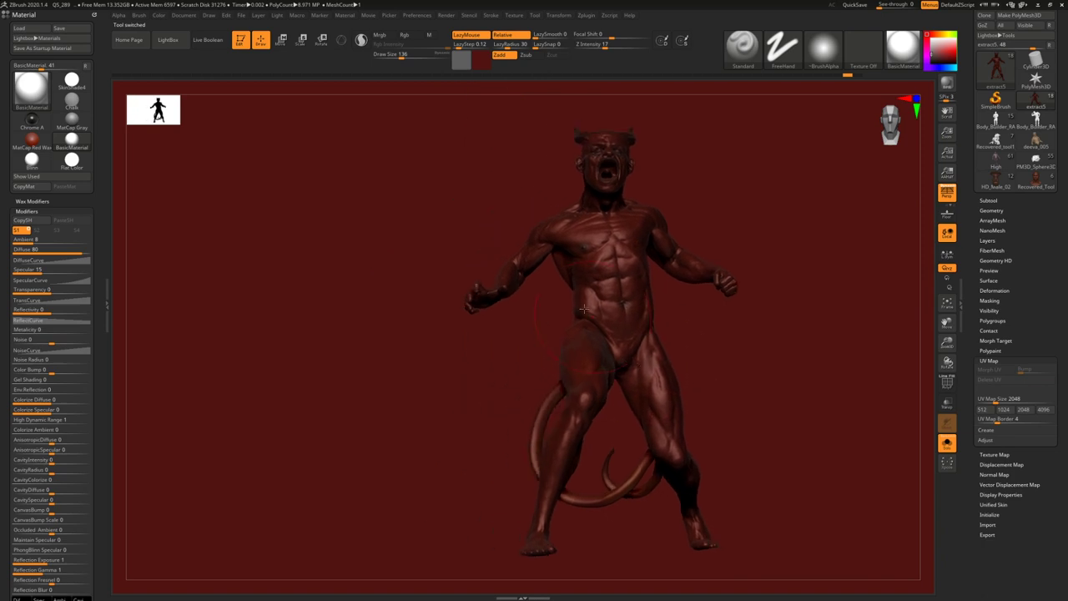
{"action": "right_click_drag", "start_coordinate": [595, 322], "coordinate": [582, 319]}
{"action": "right_click_drag", "start_coordinate": [522, 299], "coordinate": [513, 289]}
{"action": "left_click", "coordinate": [515, 288], "text": "alt"}
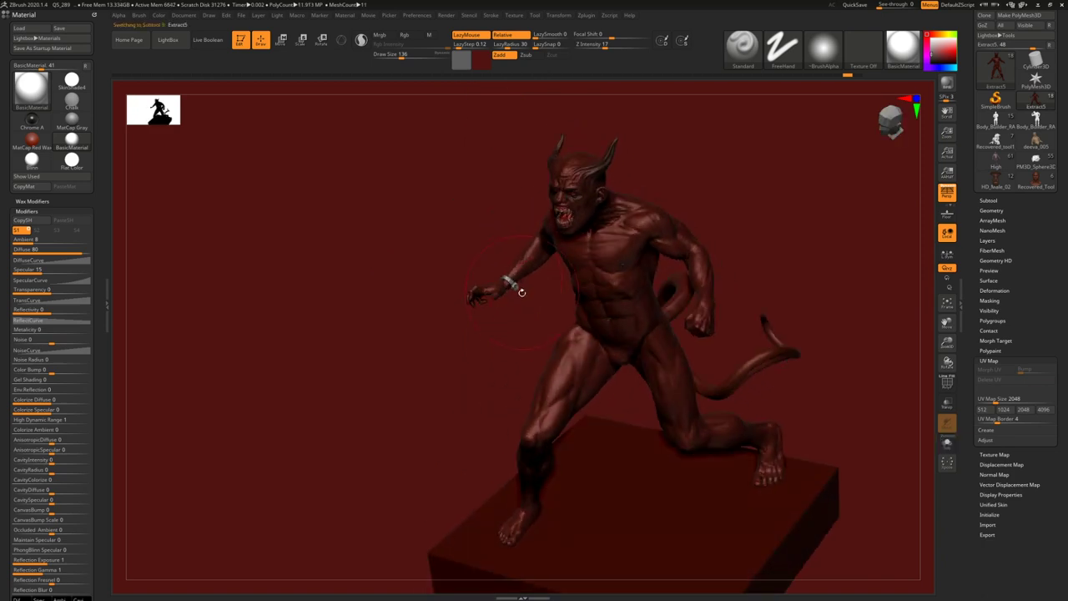
- Isolate the wrist cuff with its polyframe shown and activate the ZModeler brush on it
{"action": "key", "text": "shift+s"}
{"action": "right_click_drag", "start_coordinate": [567, 359], "coordinate": [575, 351]}
{"action": "mouse_move", "coordinate": [576, 351]}
{"action": "right_mouse_down", "text": "ctrl"}
{"action": "mouse_move", "coordinate": [582, 342]}
{"action": "mouse_move", "coordinate": [506, 281]}
{"action": "mouse_move", "coordinate": [556, 270]}
{"action": "mouse_move", "coordinate": [568, 242]}
{"action": "mouse_move", "coordinate": [597, 234]}
{"action": "mouse_move", "coordinate": [568, 260]}
{"action": "mouse_move", "coordinate": [544, 241]}
{"action": "mouse_move", "coordinate": [558, 270]}
{"action": "right_mouse_up", "text": "ctrl"}
{"action": "key", "text": "ctrl+shift+s"}
{"action": "key", "text": "shift+s"}
{"action": "key", "text": "shift+f"}
{"action": "key", "text": "b"}
{"action": "key", "text": "z"}
{"action": "key", "text": "m"}
{"action": "key", "text": "space"}
{"action": "left_click", "coordinate": [558, 272]}
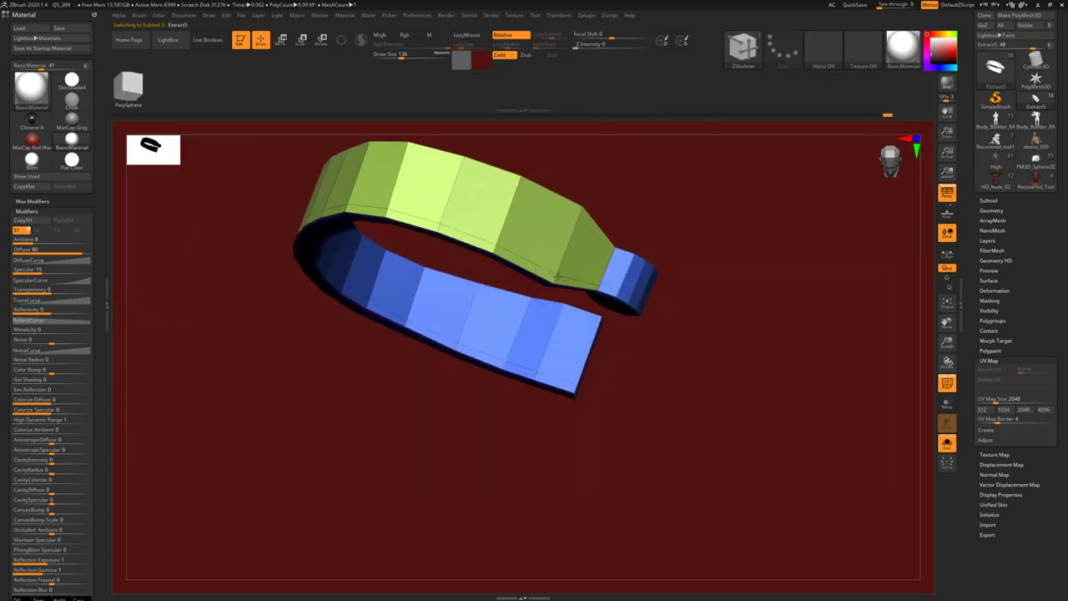
- Turn off the cuff's isolation and polyframe to display the whole demon
{"action": "left_click", "coordinate": [578, 221]}
{"action": "right_click_drag", "start_coordinate": [582, 219], "coordinate": [584, 151], "text": "ctrl"}
{"action": "key", "text": "shift+s"}
{"action": "right_click_drag", "start_coordinate": [584, 150], "coordinate": [505, 356]}
{"action": "key", "text": "shift+s"}
{"action": "key", "text": "shift+f"}
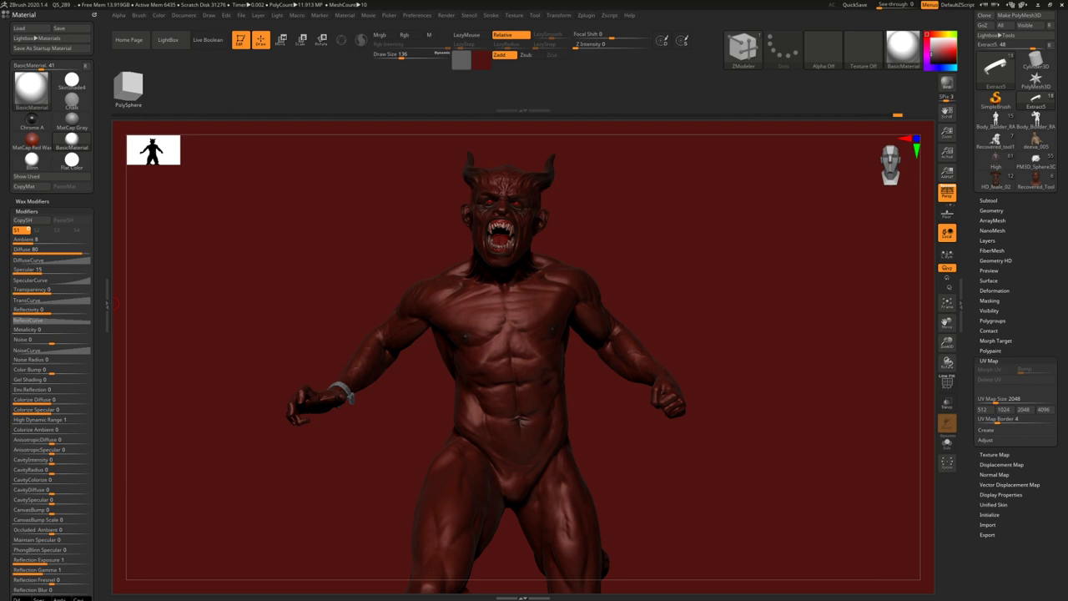
- Switch to Chrome and search Google Images for "wwe wrestlers"
{"action": "mouse_move", "coordinate": [0, 108]}
{"action": "left_mouse_down"}
{"action": "mouse_move", "coordinate": [429, 108]}
{"action": "mouse_move", "coordinate": [376, 2]}
{"action": "left_mouse_up"}
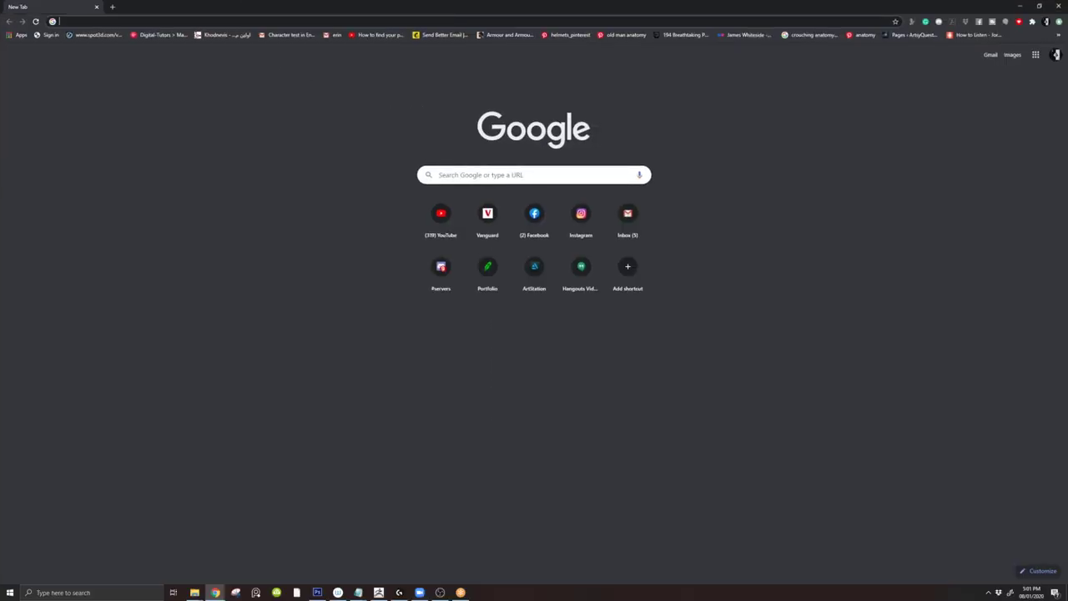
{"action": "left_click", "coordinate": [249, 20]}
{"action": "type", "text": "w"}
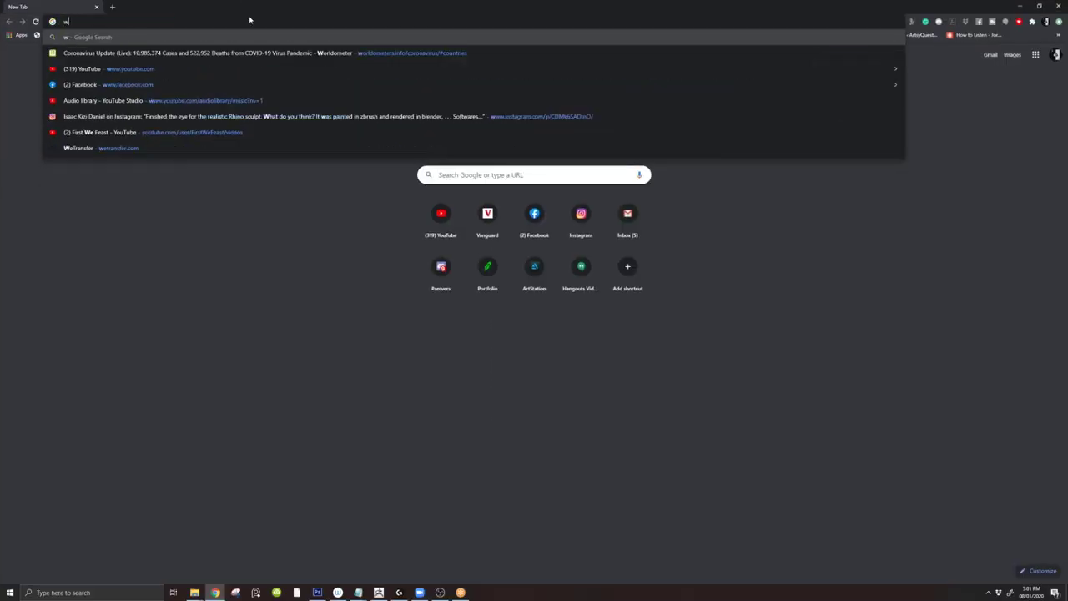
{"action": "type", "text": "we w"}
{"action": "type", "text": "resle"}
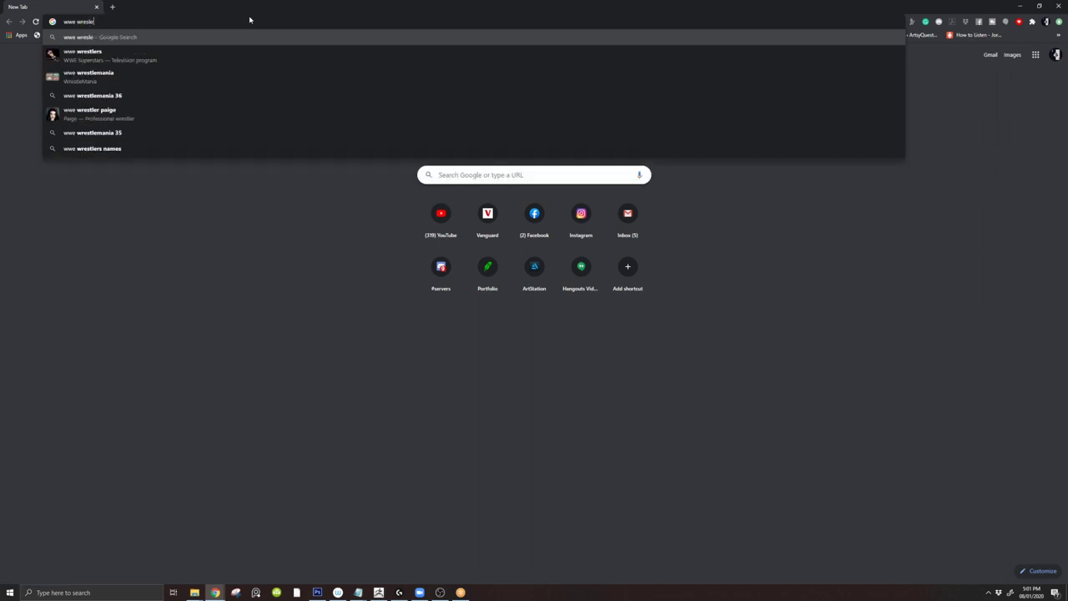
{"action": "key", "text": "Down"}
{"action": "key", "text": "Return"}
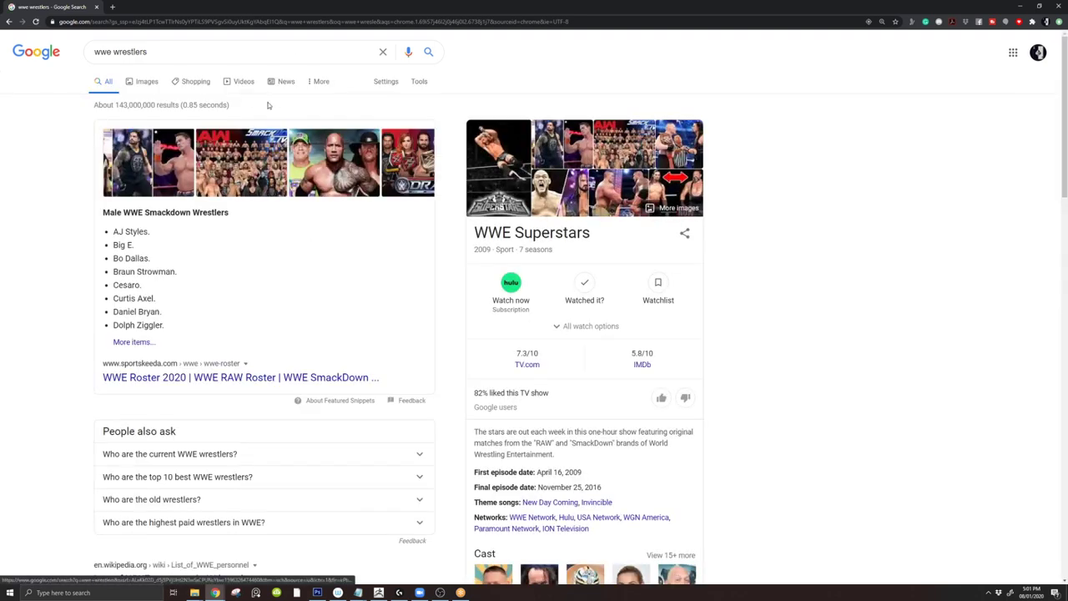
{"action": "left_click", "coordinate": [150, 83]}
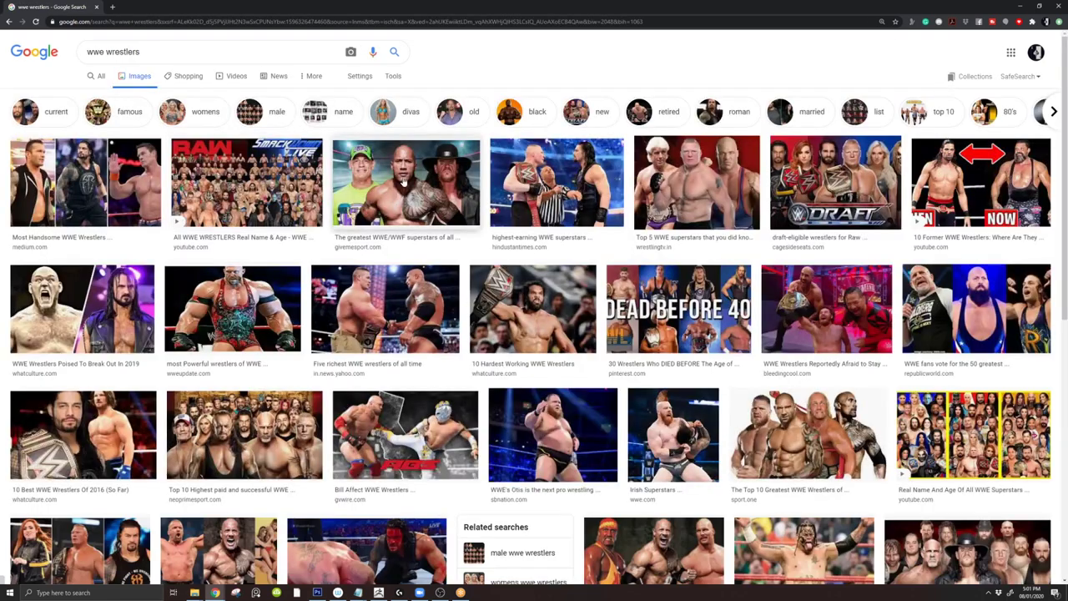
- Preview the "greatest WWE/WWF superstars of all time" picture, close it, and browse the wrestler images
{"action": "left_click", "coordinate": [408, 173]}
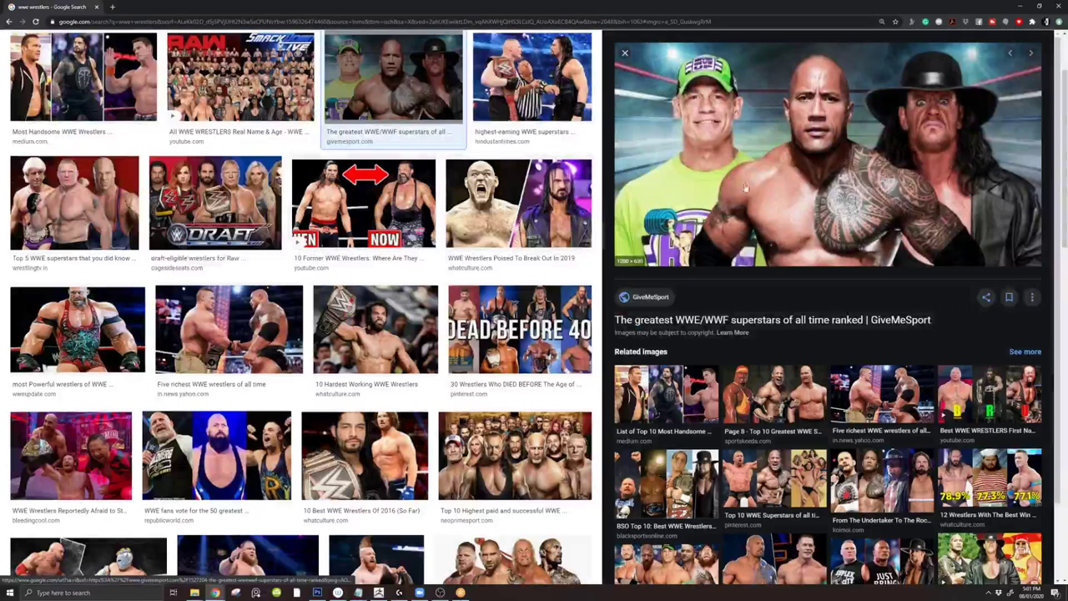
{"action": "left_click", "coordinate": [439, 92]}
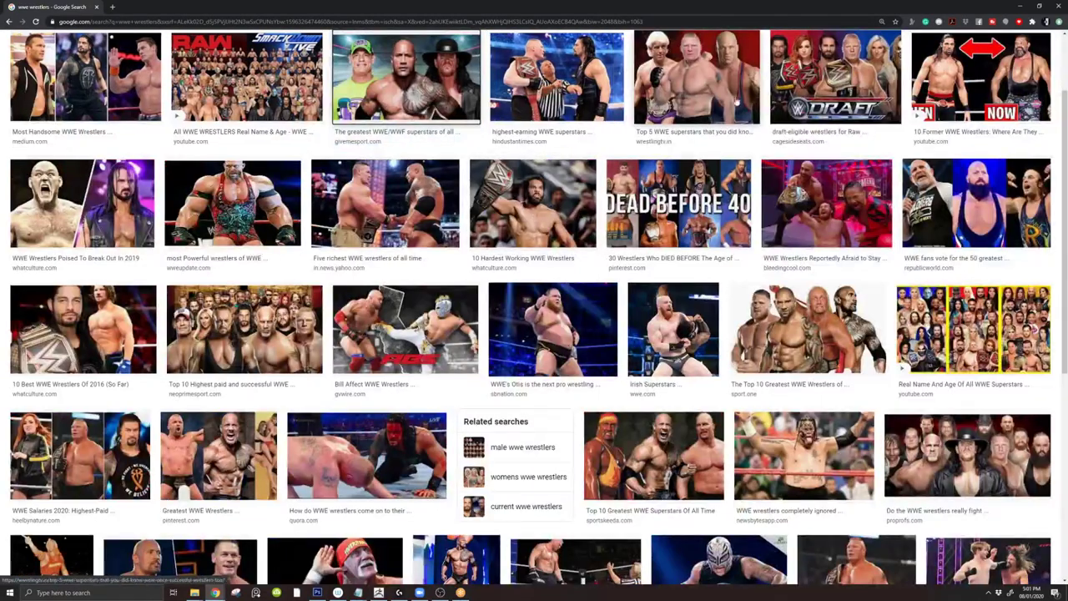
{"action": "scroll", "coordinate": [384, 208], "scroll_direction": "down", "scroll_amount": 1}
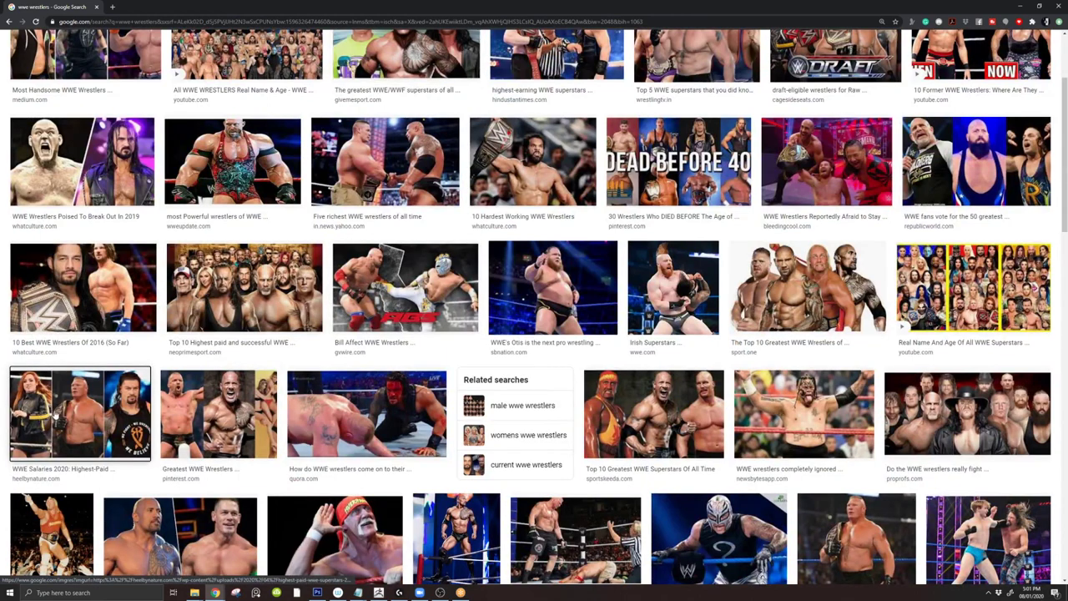
{"action": "scroll", "coordinate": [292, 193], "scroll_direction": "up", "scroll_amount": 4}
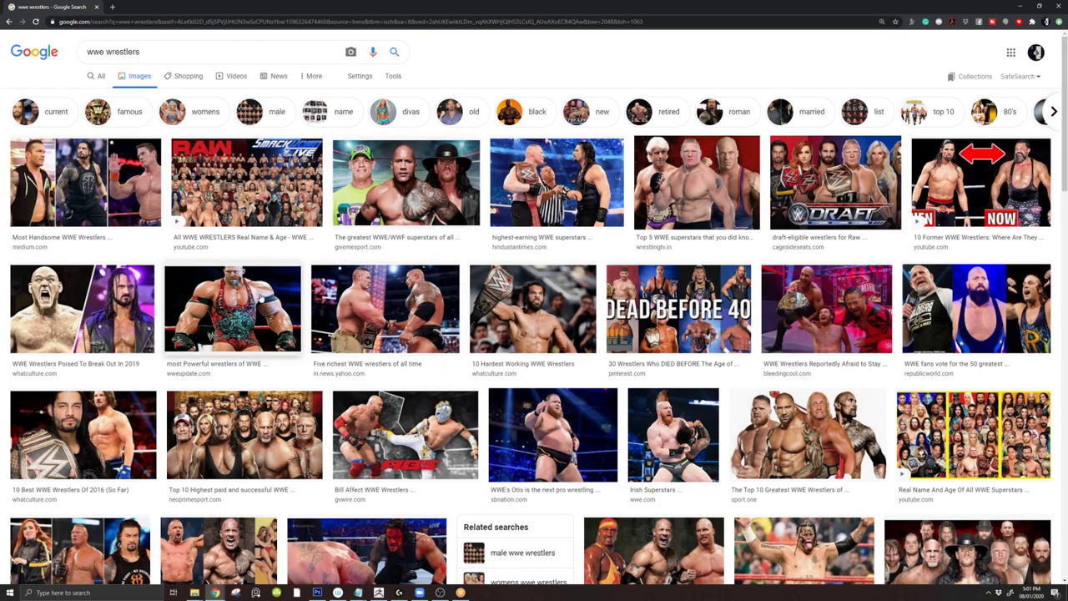
- Preview the "Five richest WWE wrestlers of all time" picture and a related one, and search the images for "john cena"
{"action": "left_click", "coordinate": [373, 289]}
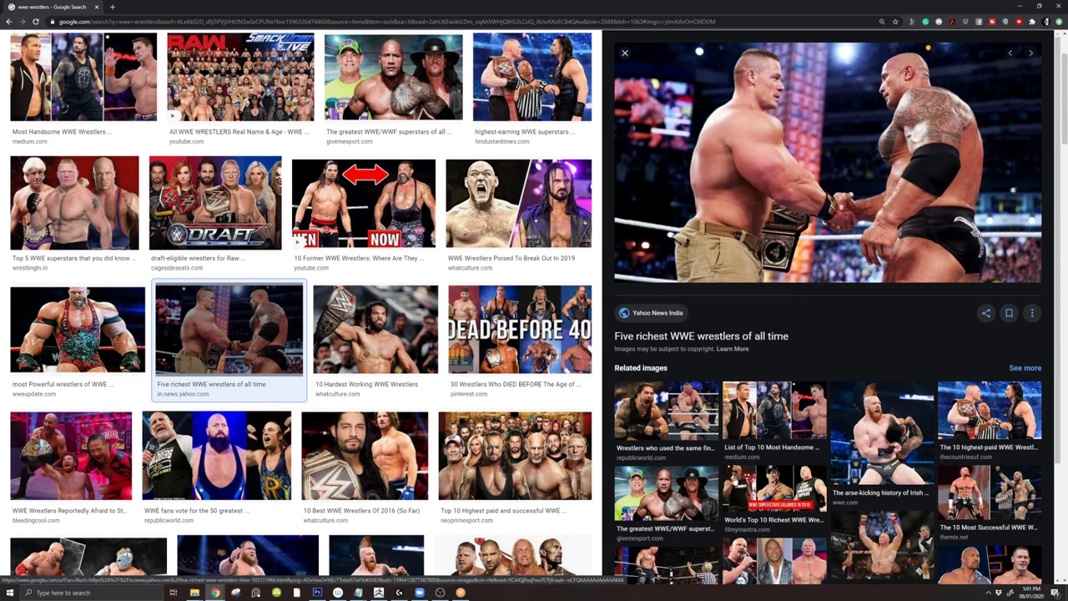
{"action": "left_click", "coordinate": [769, 491]}
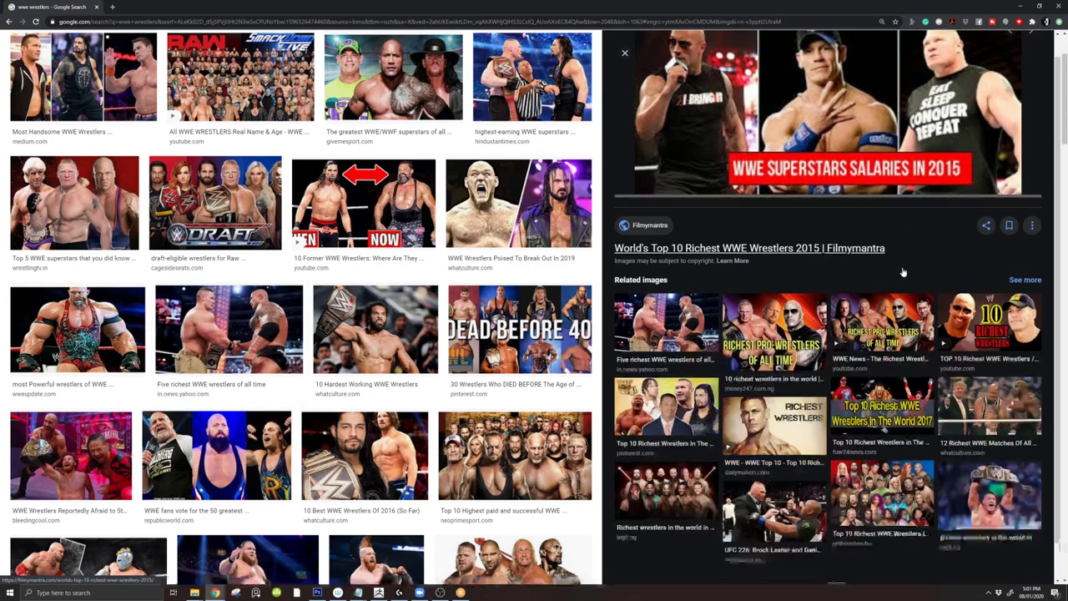
{"action": "scroll", "coordinate": [162, 51], "scroll_direction": "up", "scroll_amount": 2}
{"action": "triple_click", "coordinate": [162, 51]}
{"action": "type", "text": "john ce"}
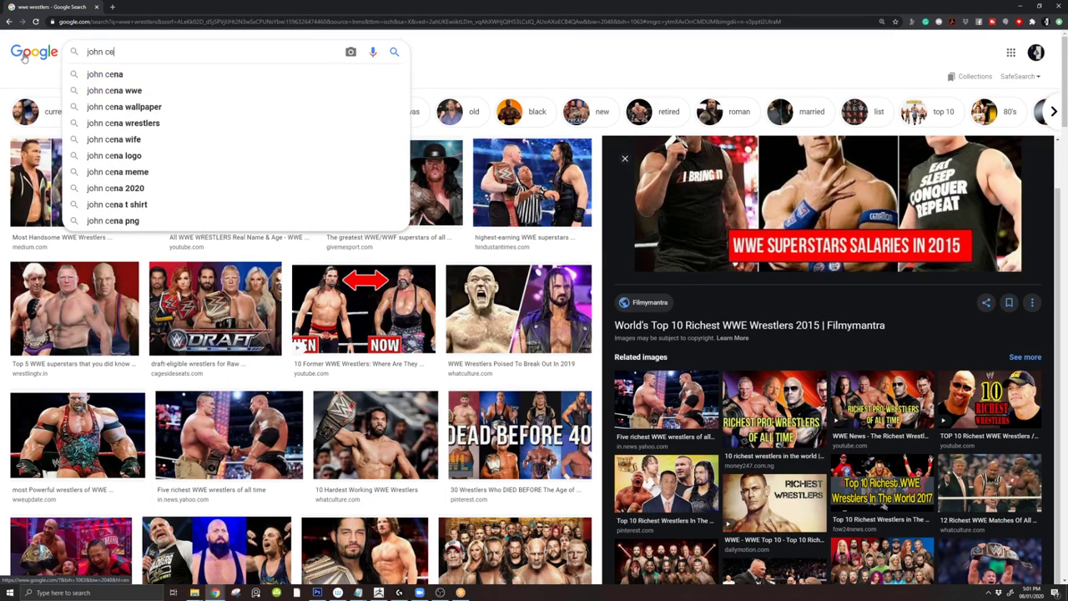
{"action": "type", "text": "na"}
{"action": "key", "text": "Return"}
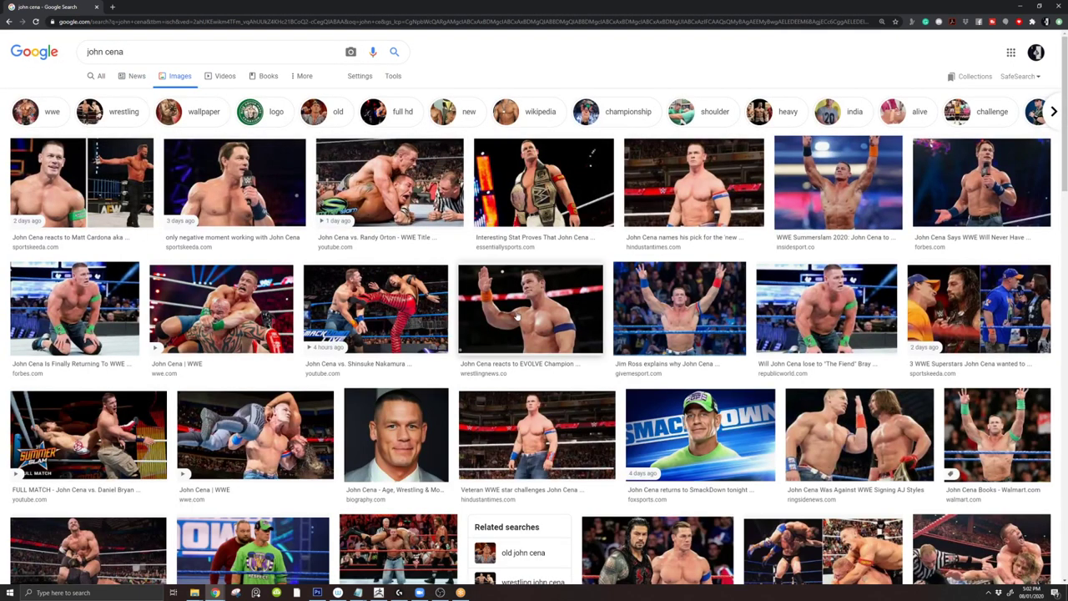
- Examine the arm and torso anatomy in the John Cena EVOLVE, Summerslam 2020 and Cesaro match pictures
{"action": "left_click", "coordinate": [564, 328]}
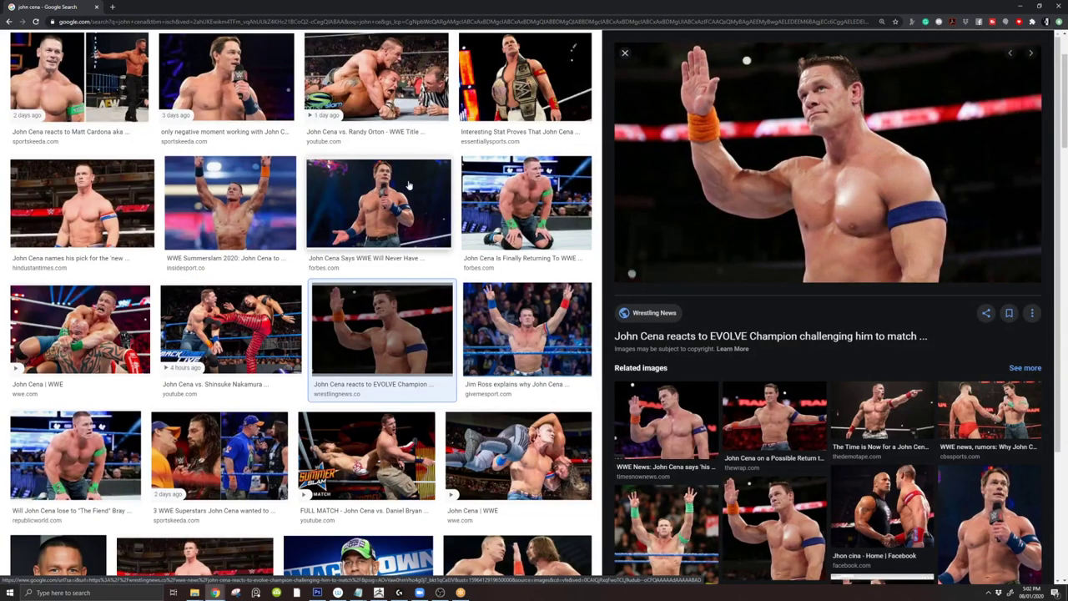
{"action": "left_click", "coordinate": [254, 201]}
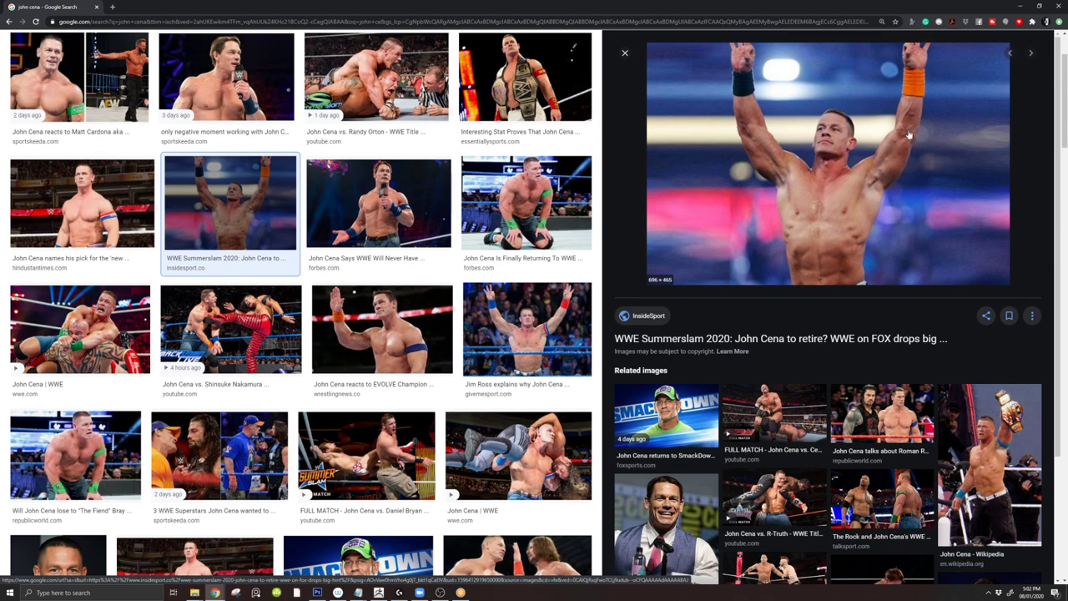
{"action": "left_click", "coordinate": [766, 158]}
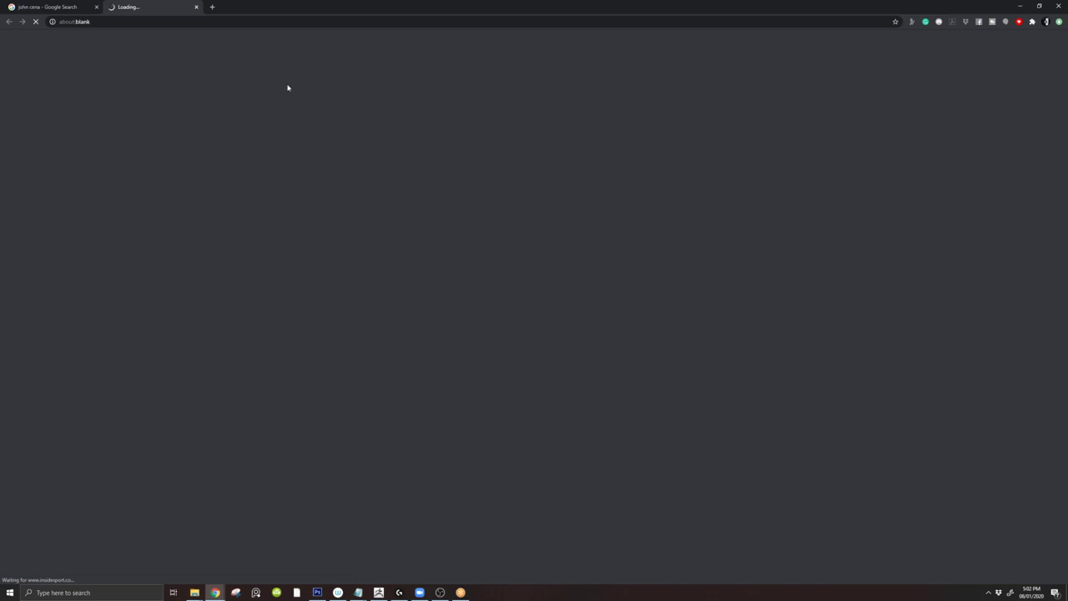
{"action": "key", "text": "ctrl+w"}
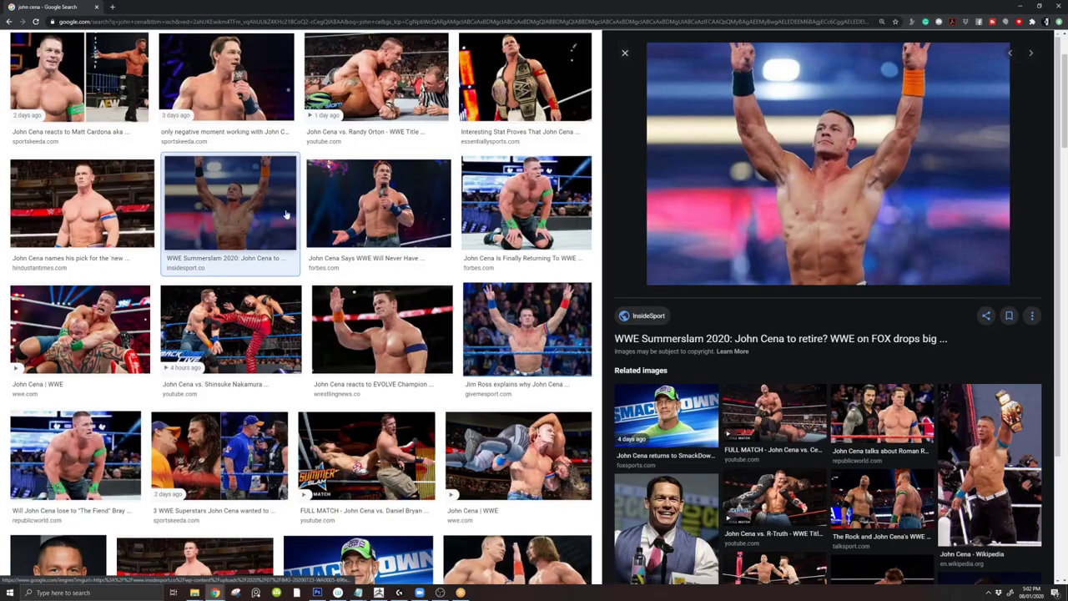
{"action": "scroll", "coordinate": [308, 212], "scroll_direction": "down", "scroll_amount": 3}
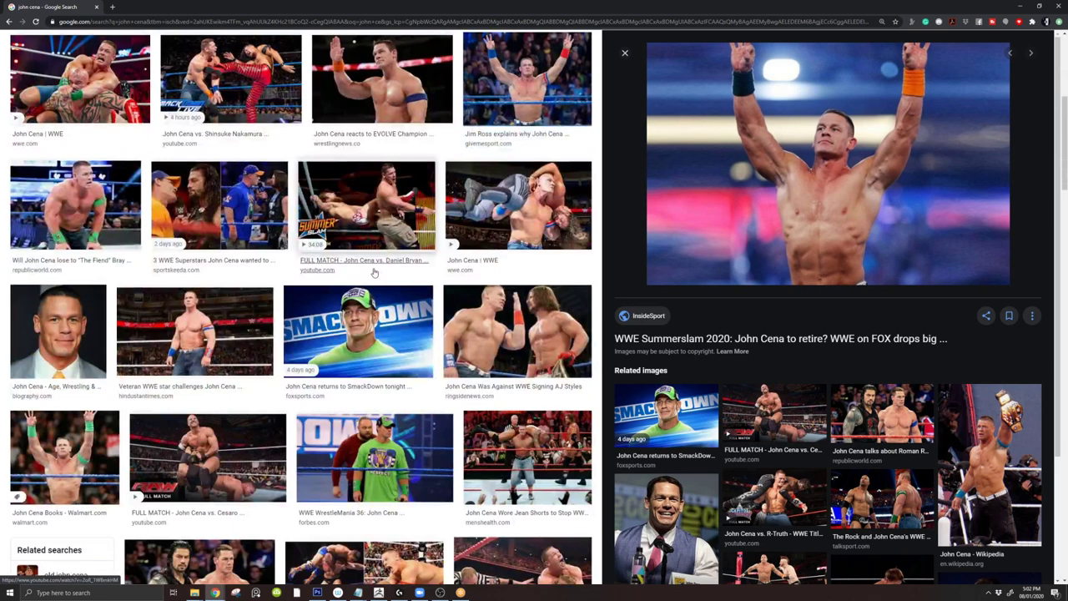
{"action": "scroll", "coordinate": [375, 273], "scroll_direction": "up", "scroll_amount": 1}
{"action": "scroll", "coordinate": [367, 326], "scroll_direction": "down", "scroll_amount": 1}
{"action": "left_click", "coordinate": [208, 501]}
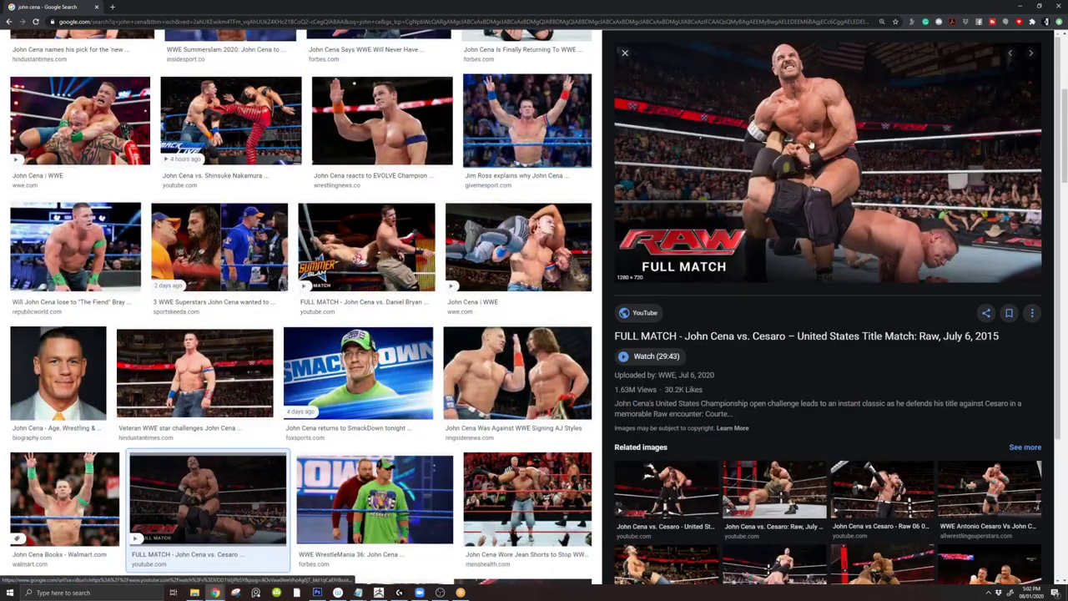
{"action": "scroll", "coordinate": [406, 90], "scroll_direction": "up", "scroll_amount": 4}
- Search Google for "athletic forearm sleeve" in a new tab
{"action": "key", "text": "ctrl+t"}
{"action": "type", "text": "forearm muscl"}
{"action": "key", "text": "BackSpace"}
{"action": "key", "text": "BackSpace"}
{"action": "key", "text": "BackSpace"}
{"action": "key", "text": "BackSpace"}
{"action": "key", "text": "BackSpace"}
{"action": "key", "text": "BackSpace"}
{"action": "key", "text": "BackSpace"}
{"action": "key", "text": "ctrl+a"}
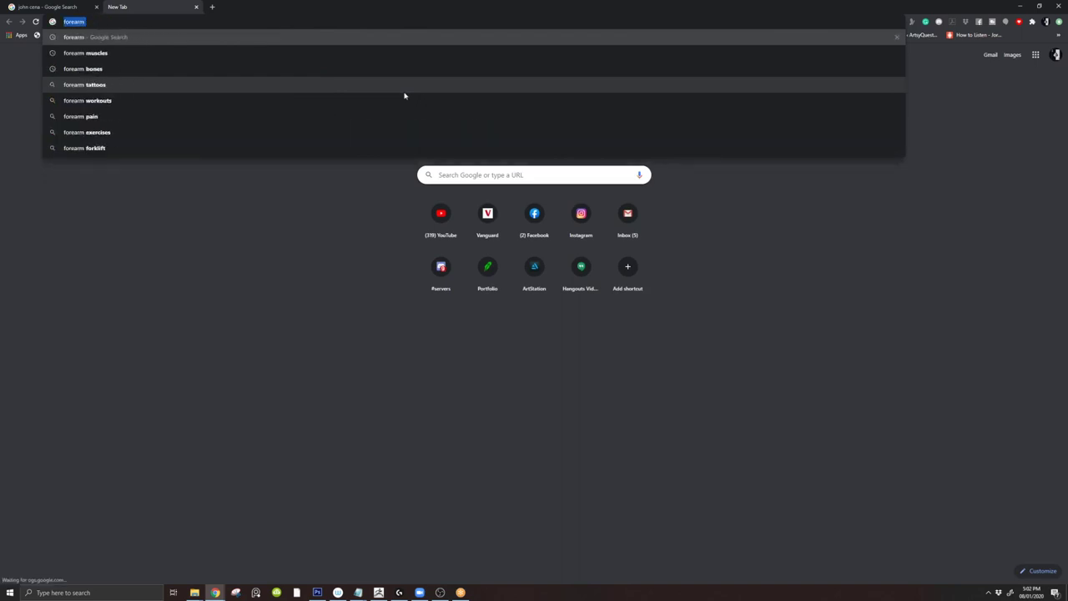
{"action": "type", "text": "etic forearm sleeve"}
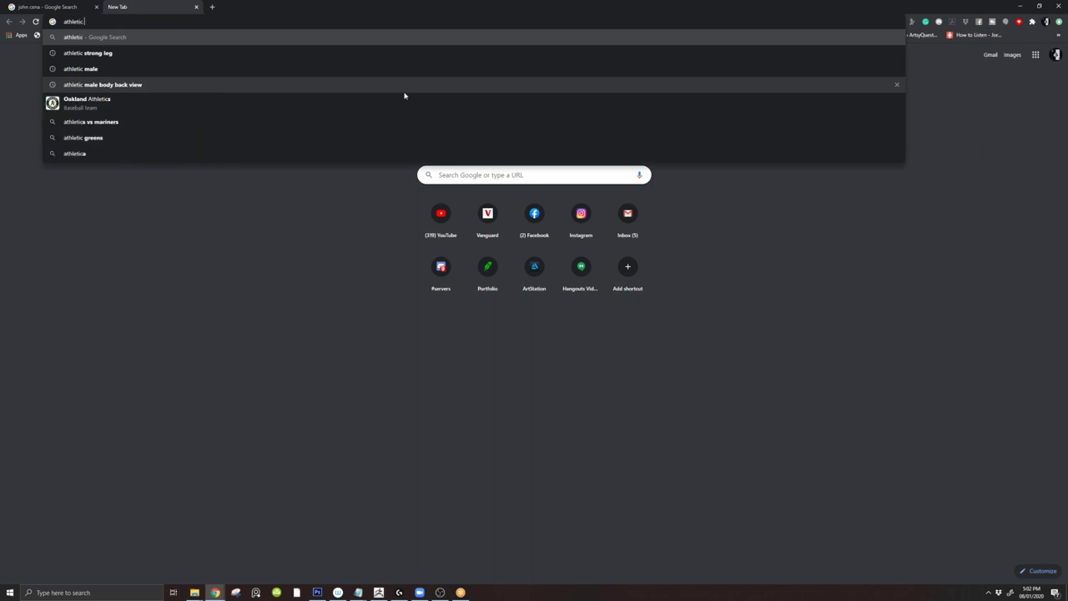
{"action": "key", "text": "Return"}
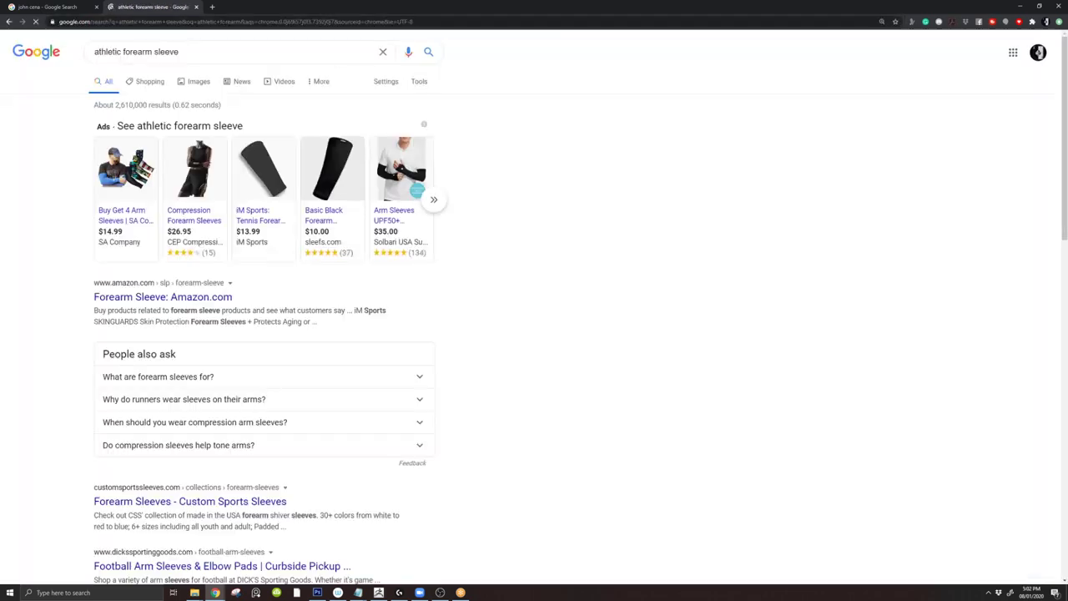
- Shorten the search to "athletic forearm" and show its image results
{"action": "double_click", "coordinate": [161, 51]}
{"action": "key", "text": "BackSpace"}
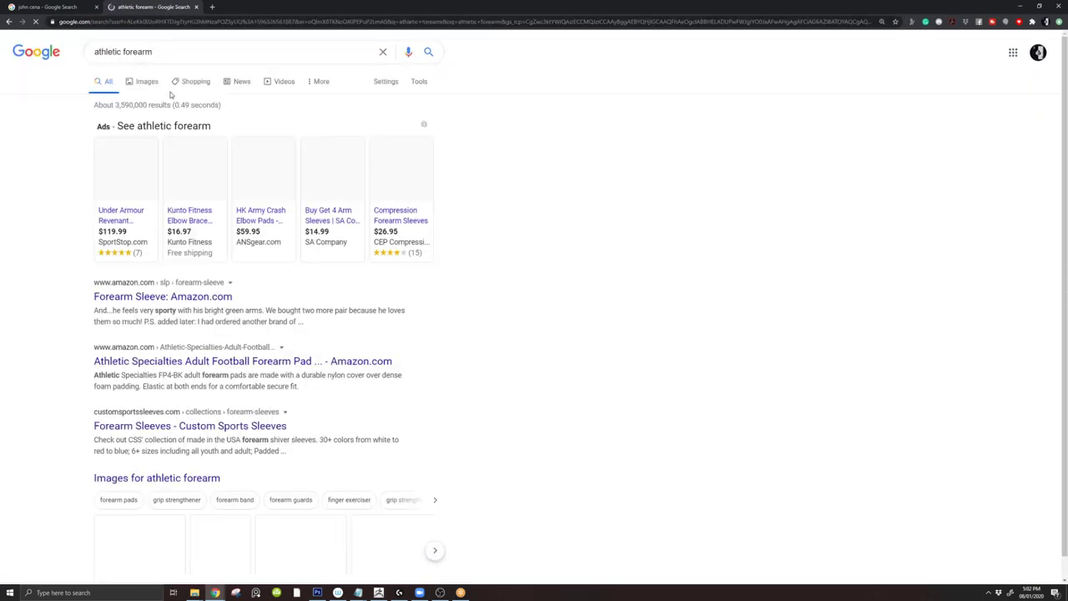
{"action": "left_click", "coordinate": [148, 81]}
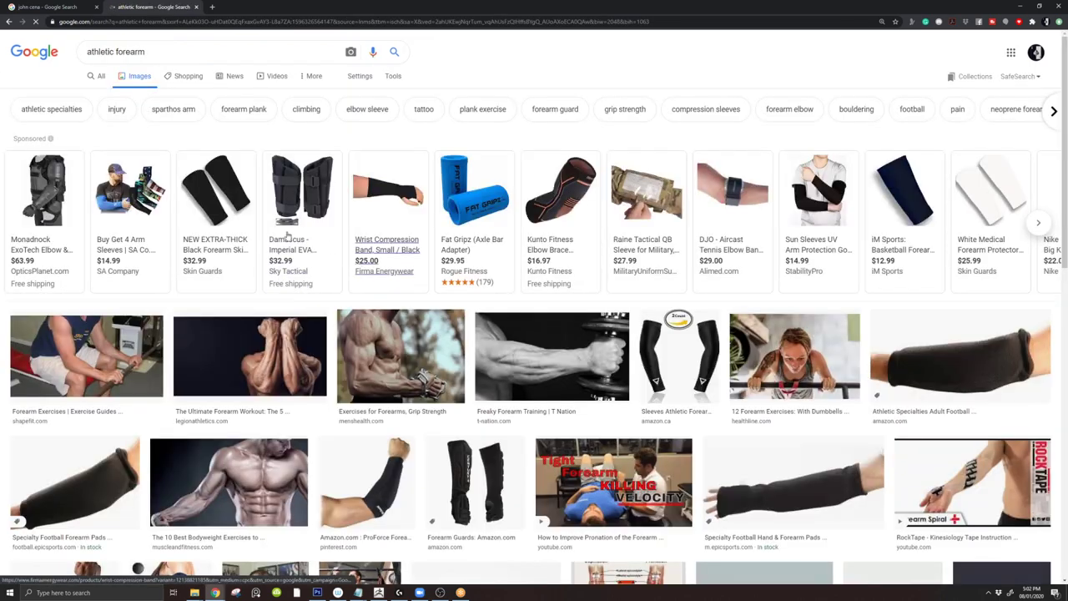
- Examine muscular forearm photos, including the Legion Athletics, two T Nation and Men's Health pictures
{"action": "scroll", "coordinate": [251, 313], "scroll_direction": "down", "scroll_amount": 1}
{"action": "left_click", "coordinate": [250, 313]}
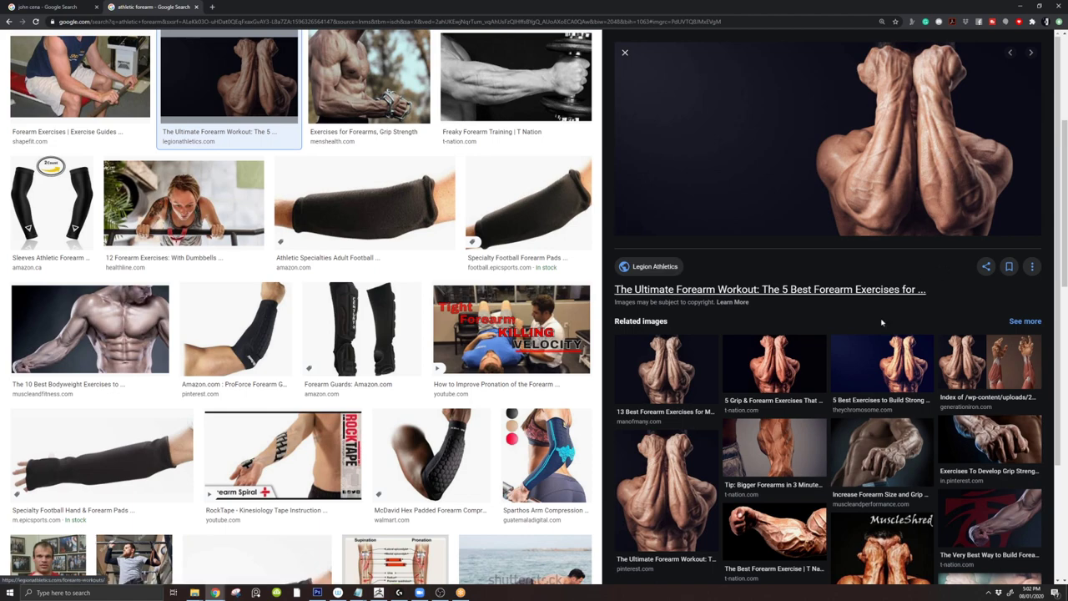
{"action": "scroll", "coordinate": [783, 514], "scroll_direction": "down", "scroll_amount": 3}
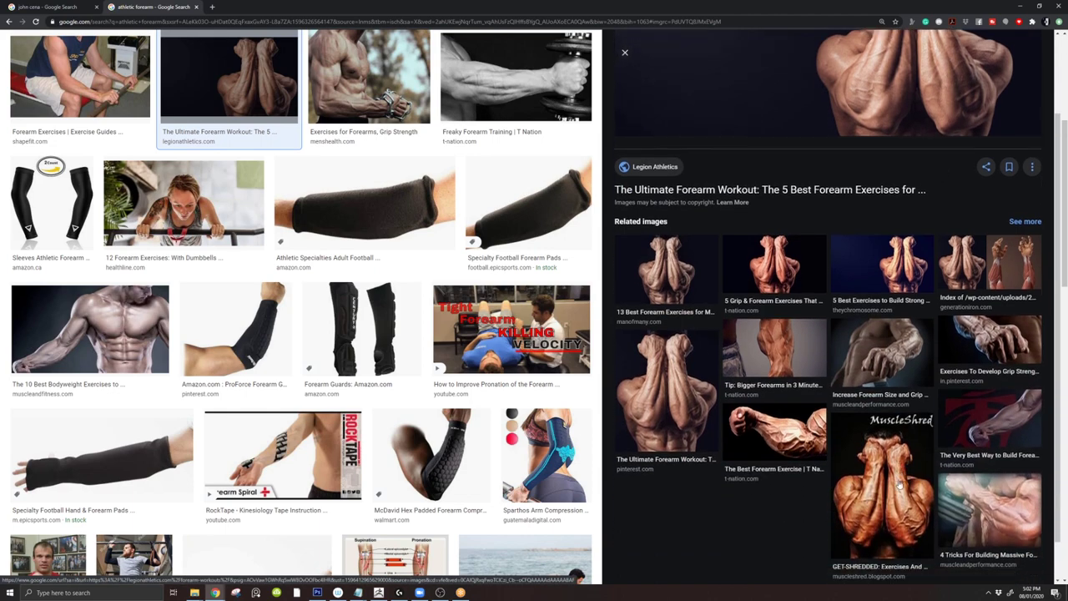
{"action": "left_click", "coordinate": [1009, 369]}
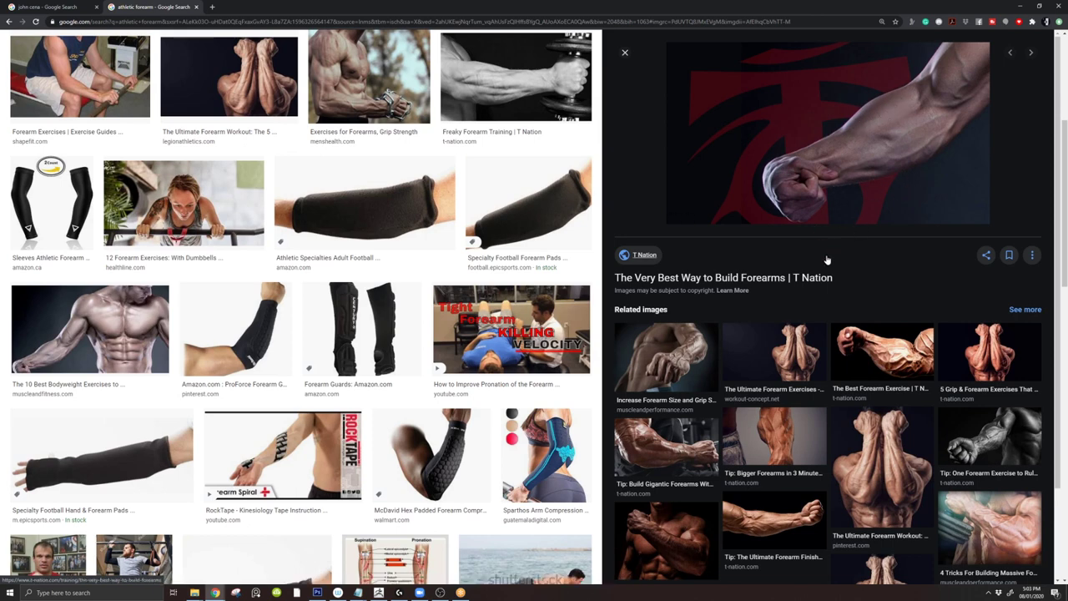
{"action": "left_click", "coordinate": [666, 443]}
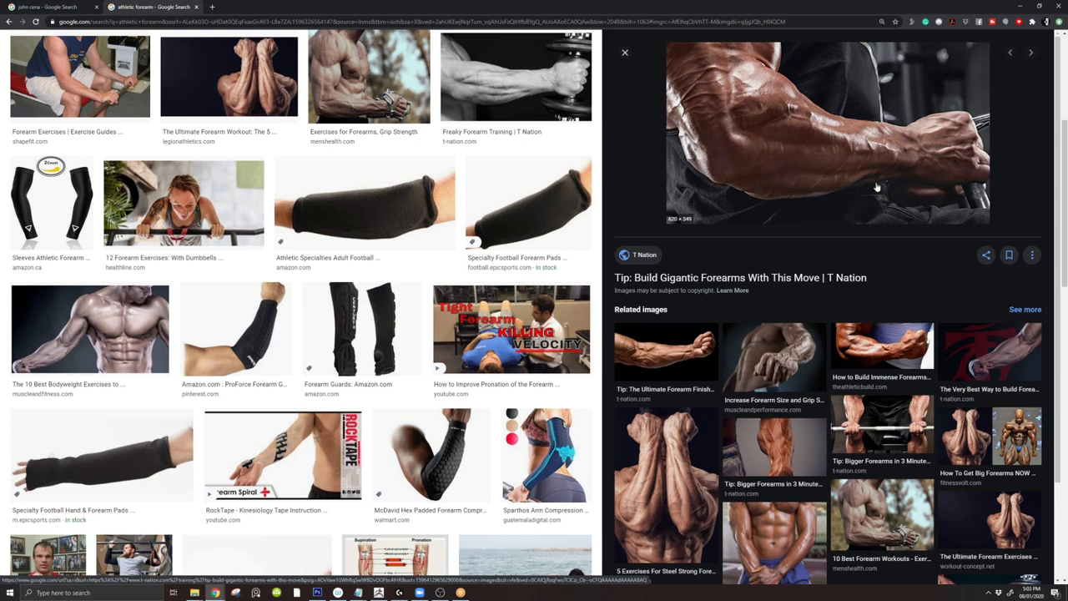
{"action": "scroll", "coordinate": [775, 468], "scroll_direction": "down", "scroll_amount": 1}
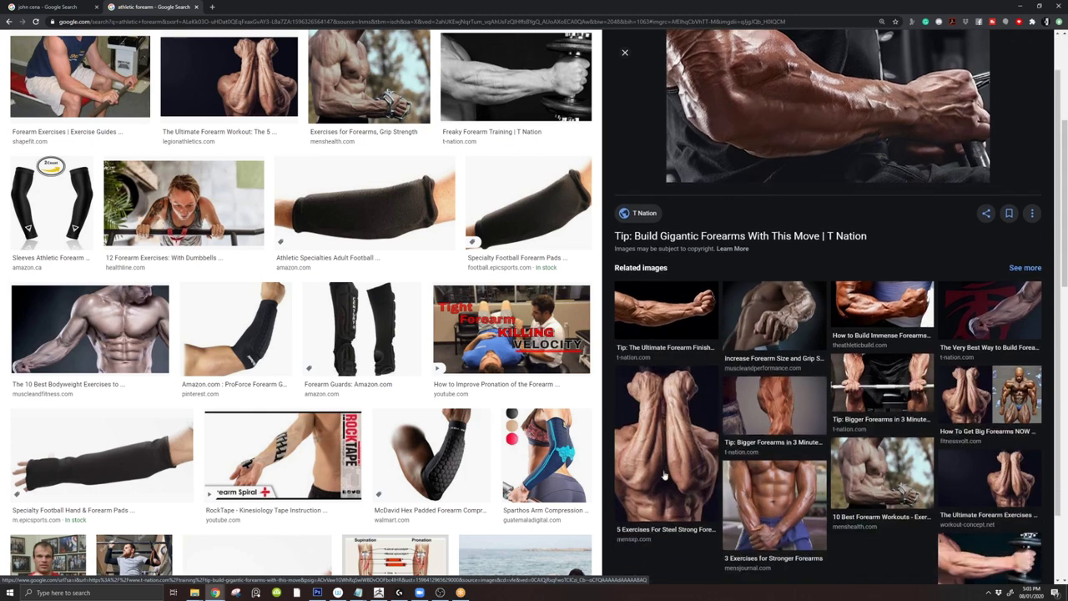
{"action": "scroll", "coordinate": [775, 468], "scroll_direction": "down", "scroll_amount": 2}
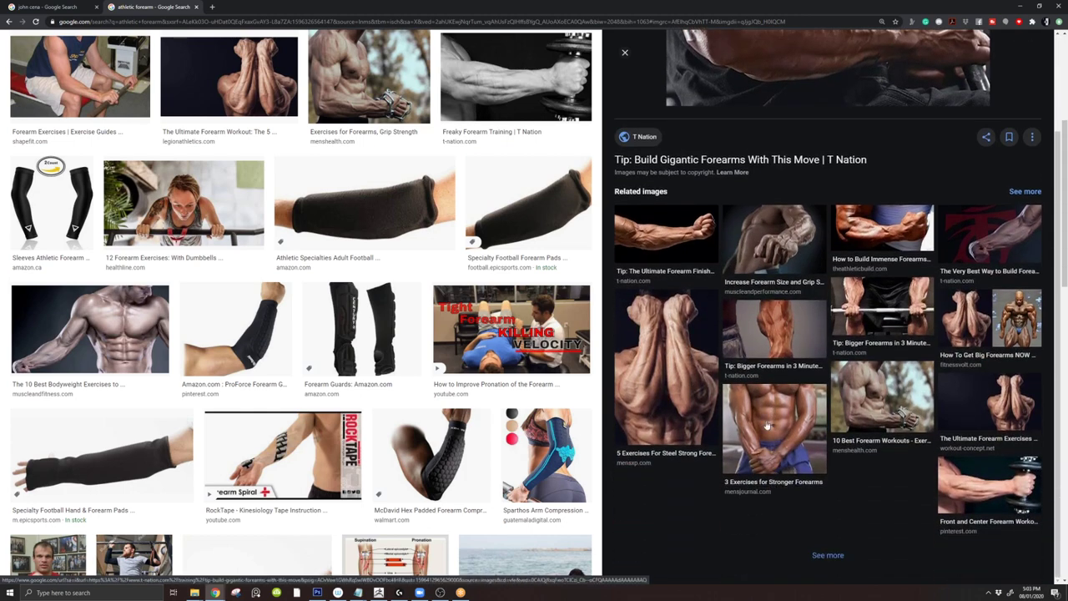
{"action": "left_click", "coordinate": [857, 408]}
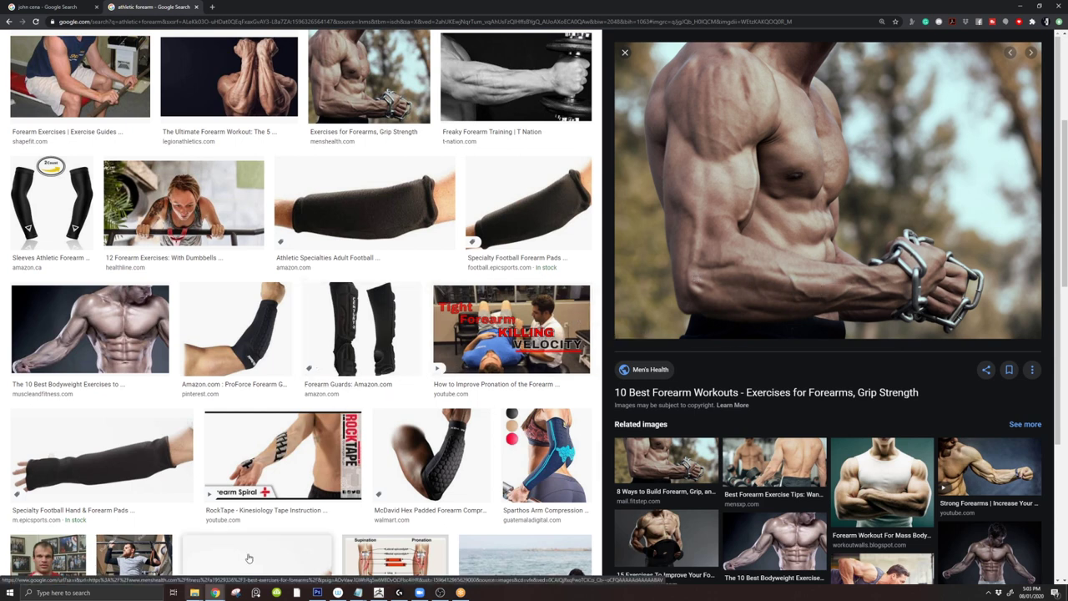
- Switch to ZBrush and inspect the wrist cuff on the demon's forearm, both isolated and together with the arm
{"action": "key", "text": "alt+Tab"}
{"action": "left_click_drag", "start_coordinate": [430, 236], "coordinate": [310, 359]}
{"action": "right_click_drag", "start_coordinate": [311, 354], "coordinate": [358, 429]}
{"action": "left_click_drag", "start_coordinate": [357, 427], "coordinate": [316, 382]}
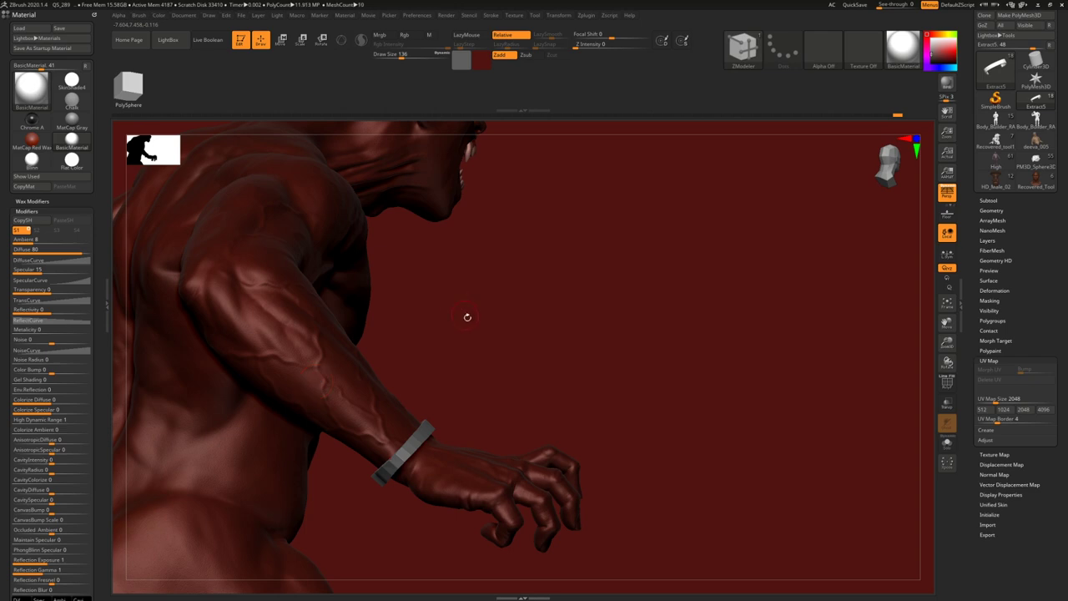
{"action": "mouse_move", "coordinate": [439, 423]}
{"action": "right_mouse_down"}
{"action": "mouse_move", "coordinate": [432, 442]}
{"action": "mouse_move", "coordinate": [431, 391]}
{"action": "mouse_move", "coordinate": [424, 426]}
{"action": "mouse_move", "coordinate": [391, 430]}
{"action": "right_mouse_up"}
{"action": "key", "text": "alt+s"}
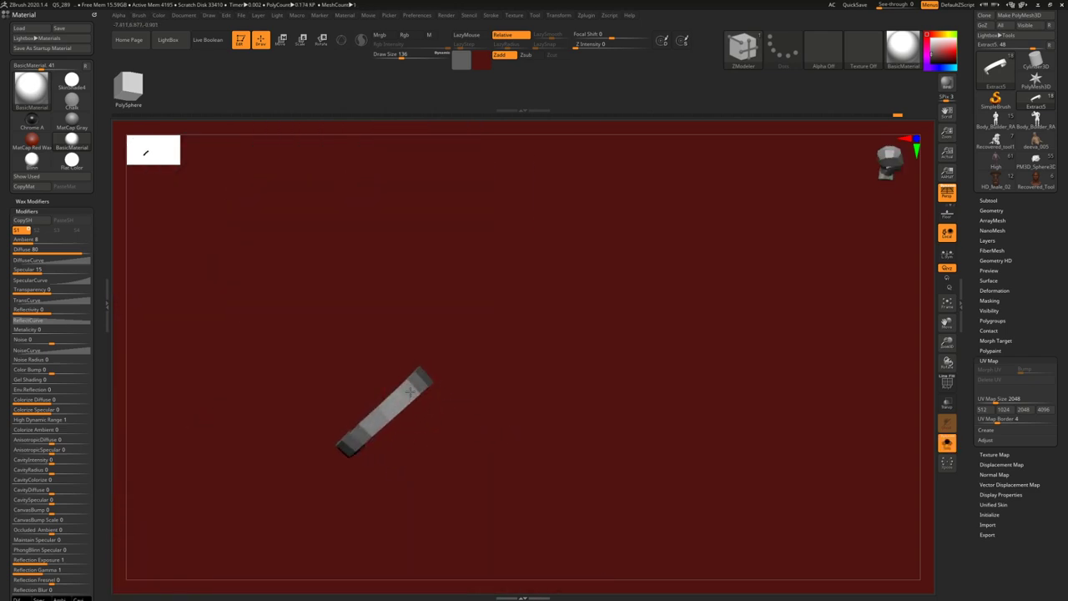
{"action": "key", "text": "w"}
{"action": "left_click_drag", "start_coordinate": [386, 420], "coordinate": [424, 460]}
{"action": "key", "text": "q"}
{"action": "mouse_move", "coordinate": [425, 451]}
{"action": "right_mouse_down"}
{"action": "mouse_move", "coordinate": [448, 398]}
{"action": "mouse_move", "coordinate": [470, 370]}
{"action": "mouse_move", "coordinate": [484, 372]}
{"action": "right_mouse_up"}
{"action": "key", "text": "alt+s"}
- Select the buckle piece beside the wrist cuff and nudge it with the Move transpose line
{"action": "left_click", "coordinate": [469, 367], "text": "alt"}
{"action": "mouse_move", "coordinate": [484, 372]}
{"action": "right_mouse_down", "text": "ctrl"}
{"action": "mouse_move", "coordinate": [499, 372]}
{"action": "mouse_move", "coordinate": [477, 362]}
{"action": "right_mouse_up", "text": "ctrl"}
{"action": "key", "text": "w"}
{"action": "left_click_drag", "start_coordinate": [456, 320], "coordinate": [514, 411]}
{"action": "left_click_drag", "start_coordinate": [500, 374], "coordinate": [498, 371]}
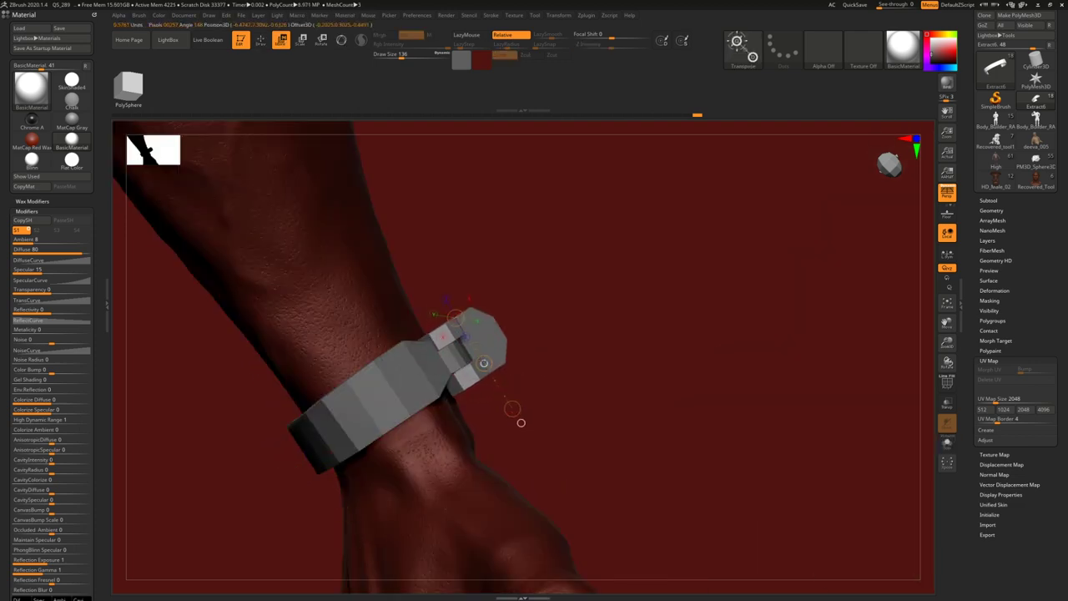
- Isolate the buckle with its polyframe shown and lasso a mask that leaves only its upper half unmasked
{"action": "key", "text": "q"}
{"action": "key", "text": "alt+s"}
{"action": "right_click_drag", "start_coordinate": [429, 338], "coordinate": [429, 375], "text": "ctrl"}
{"action": "key", "text": "shift+f"}
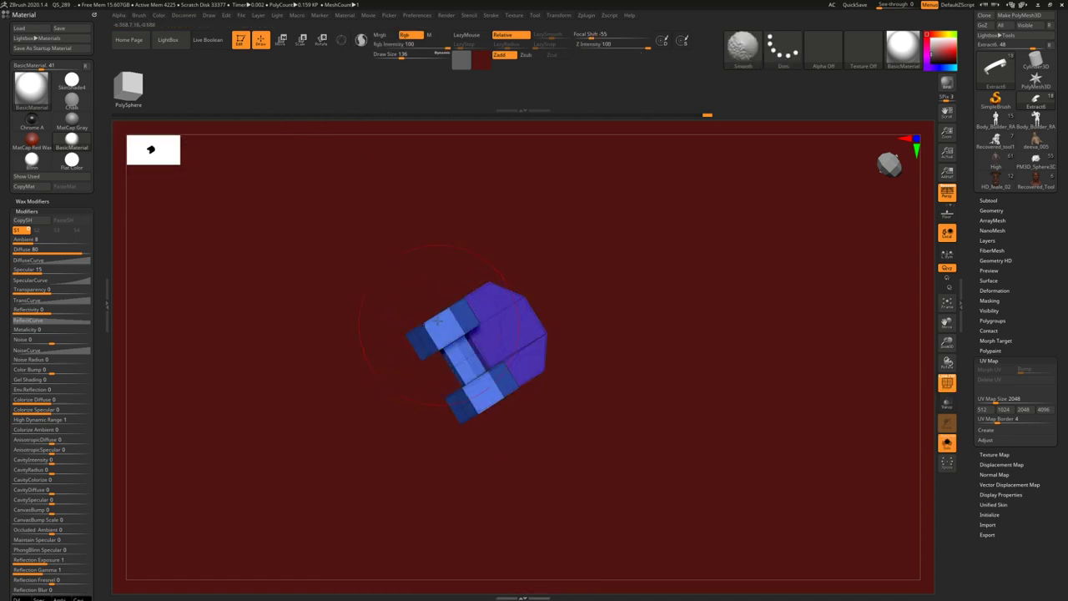
{"action": "left_click_drag", "start_coordinate": [398, 272], "coordinate": [425, 382], "text": "ctrl"}
{"action": "left_click_drag", "start_coordinate": [494, 349], "coordinate": [591, 265], "text": "ctrl"}
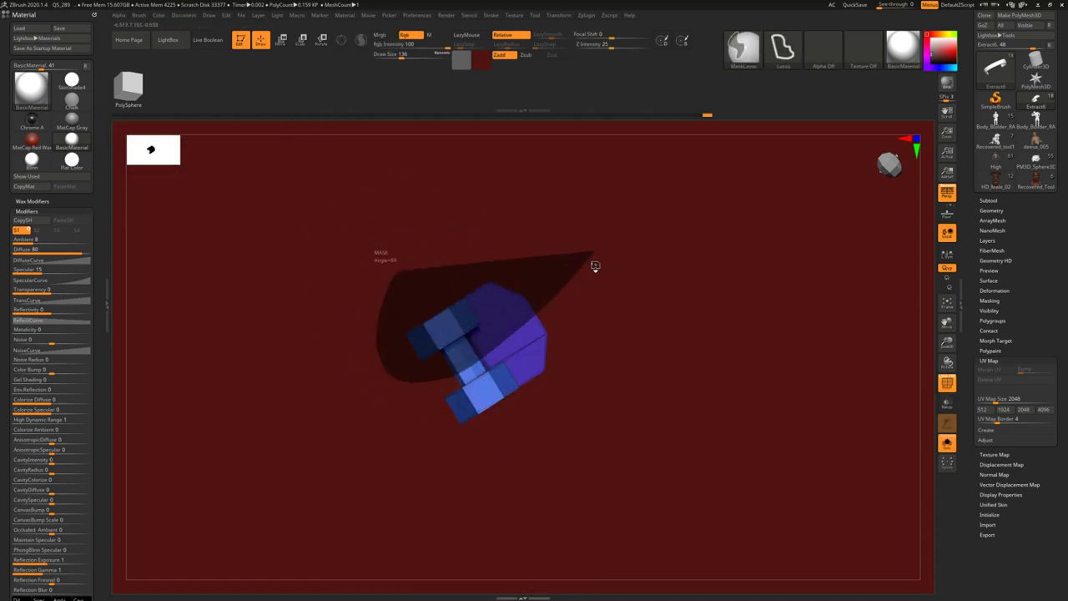
{"action": "left_click_drag", "start_coordinate": [490, 319], "coordinate": [500, 328], "text": "ctrl"}
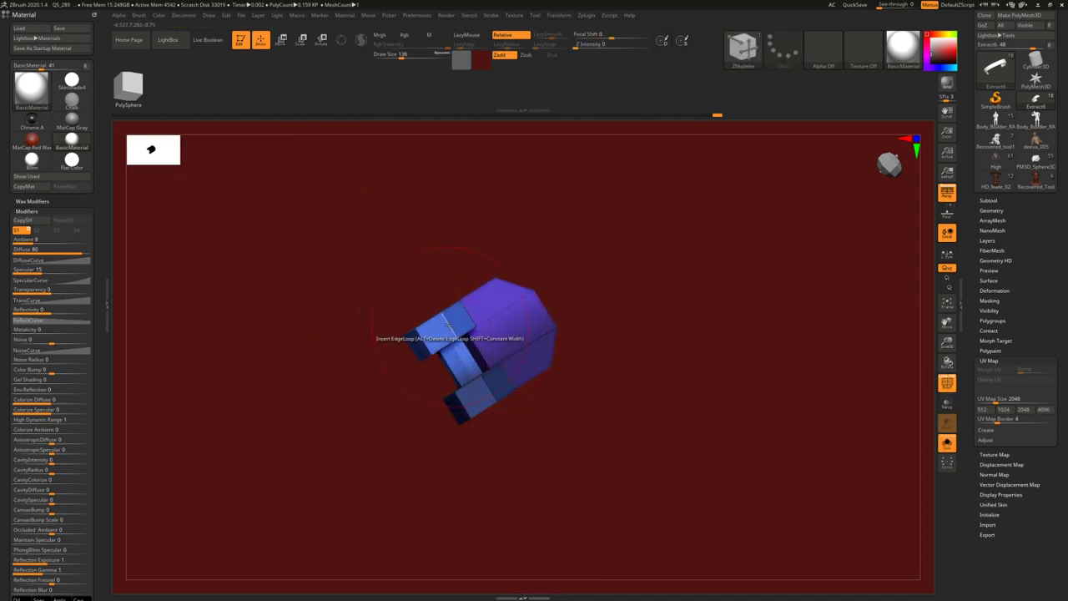
- Move the buckle's unmasked upper half outward to widen the buckle, and clear the mask
{"action": "key", "text": "w"}
{"action": "left_click", "coordinate": [504, 412], "text": "ctrl+shift"}
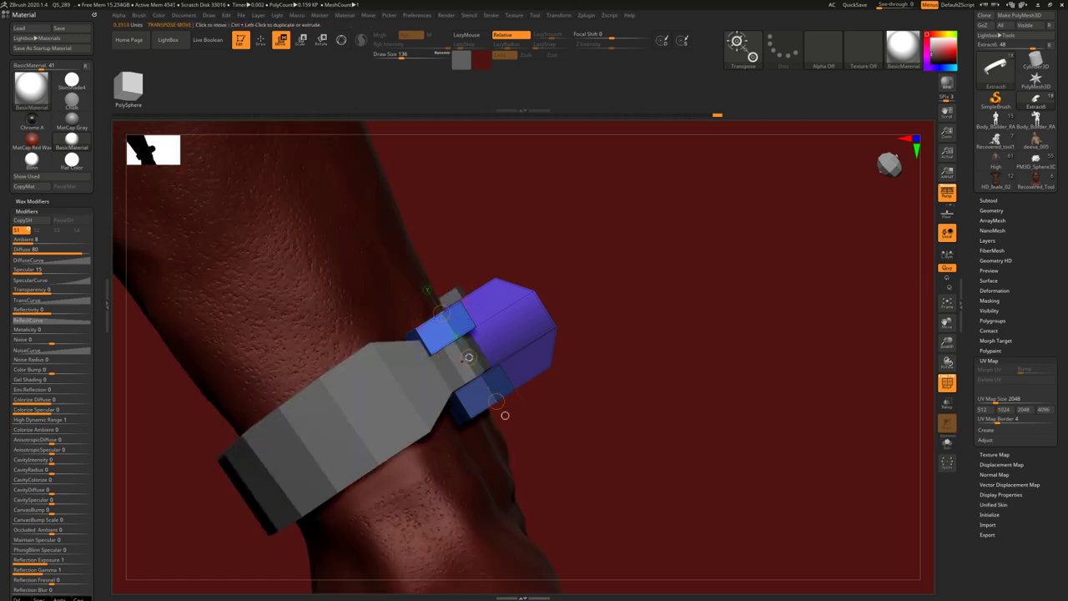
{"action": "left_click_drag", "start_coordinate": [442, 314], "coordinate": [438, 307]}
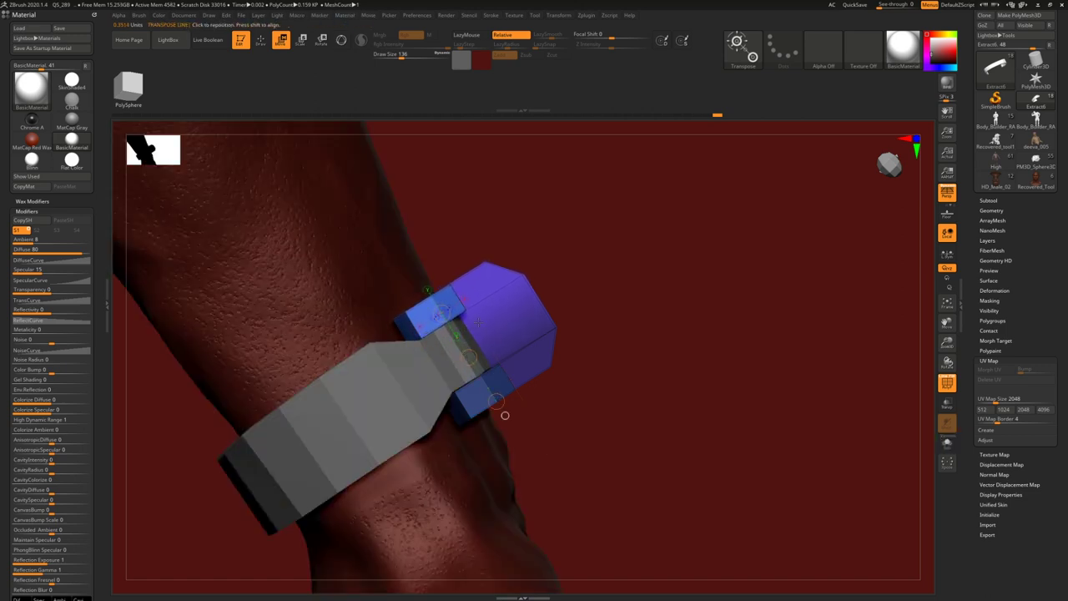
{"action": "key", "text": "q"}
{"action": "key", "text": "alt+s"}
{"action": "mouse_move", "coordinate": [510, 418]}
{"action": "left_mouse_down", "text": "ctrl"}
{"action": "mouse_move", "coordinate": [492, 399]}
{"action": "mouse_move", "coordinate": [476, 350]}
{"action": "mouse_move", "coordinate": [501, 295]}
{"action": "left_mouse_up", "text": "ctrl"}
- Step back through the last edits while comparing the buckle's dynamic subdivision preview with its polyframed base mesh
{"action": "key", "text": "d"}
{"action": "right_click_drag", "start_coordinate": [496, 305], "coordinate": [501, 283], "text": "ctrl"}
{"action": "key", "text": "shift+f"}
{"action": "key", "text": "ctrl+z"}
{"action": "key", "text": "ctrl+z"}
{"action": "key", "text": "ctrl+z"}
{"action": "key", "text": "ctrl+z"}
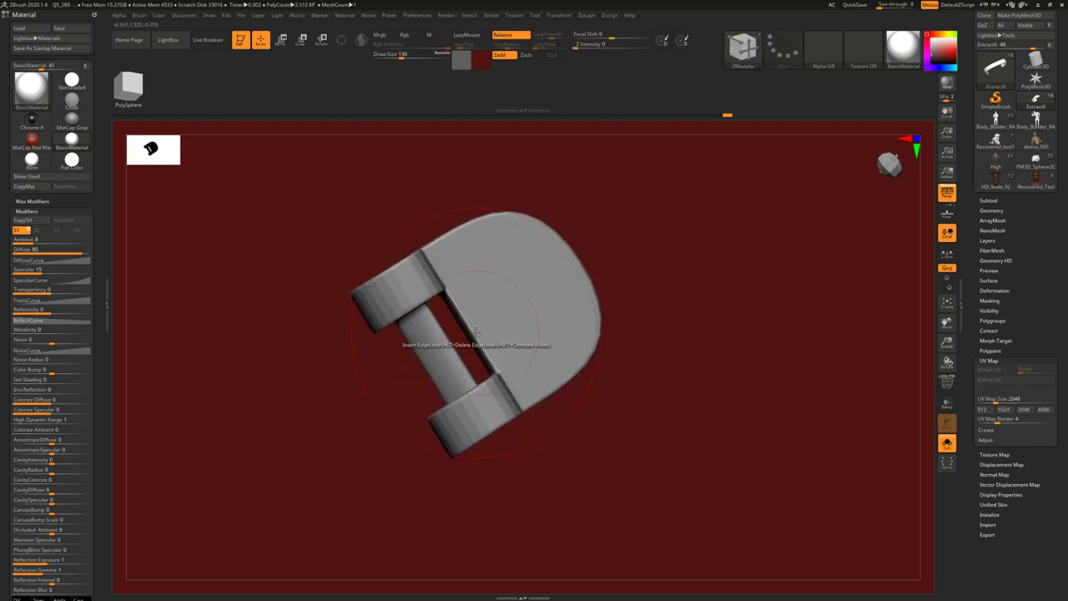
{"action": "key", "text": "shift+f"}
{"action": "key", "text": "shift+f"}
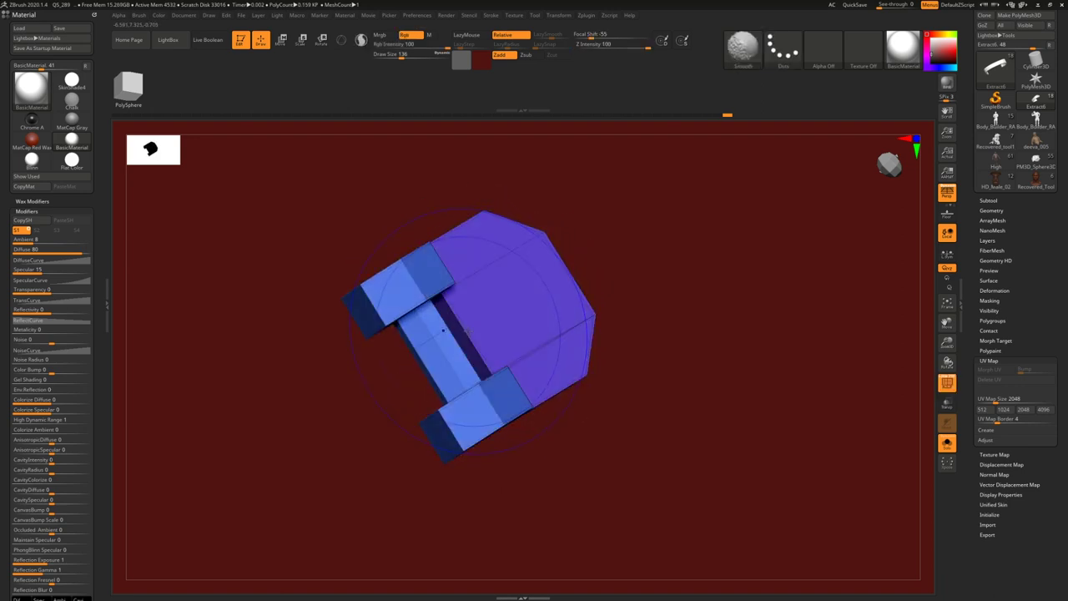
{"action": "right_click_drag", "start_coordinate": [473, 331], "coordinate": [468, 332]}
{"action": "key", "text": "d"}
- Insert an edge loop across the middle of the buckle's crossbar with the ZModeler brush
{"action": "key", "text": "b"}
{"action": "key", "text": "z"}
{"action": "key", "text": "Escape"}
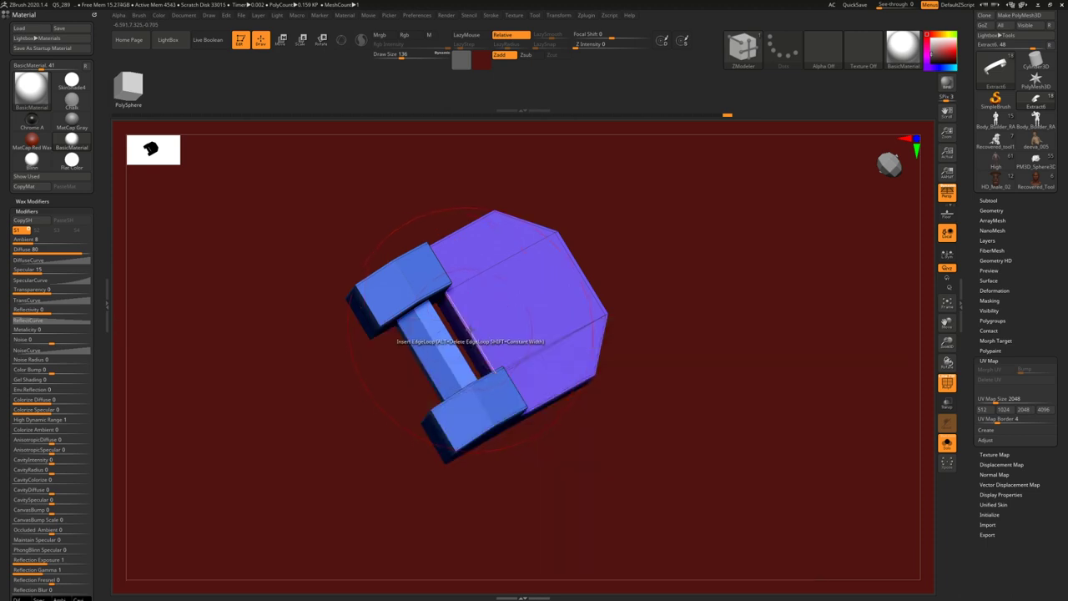
{"action": "right_click_drag", "start_coordinate": [520, 358], "coordinate": [484, 284], "text": "ctrl"}
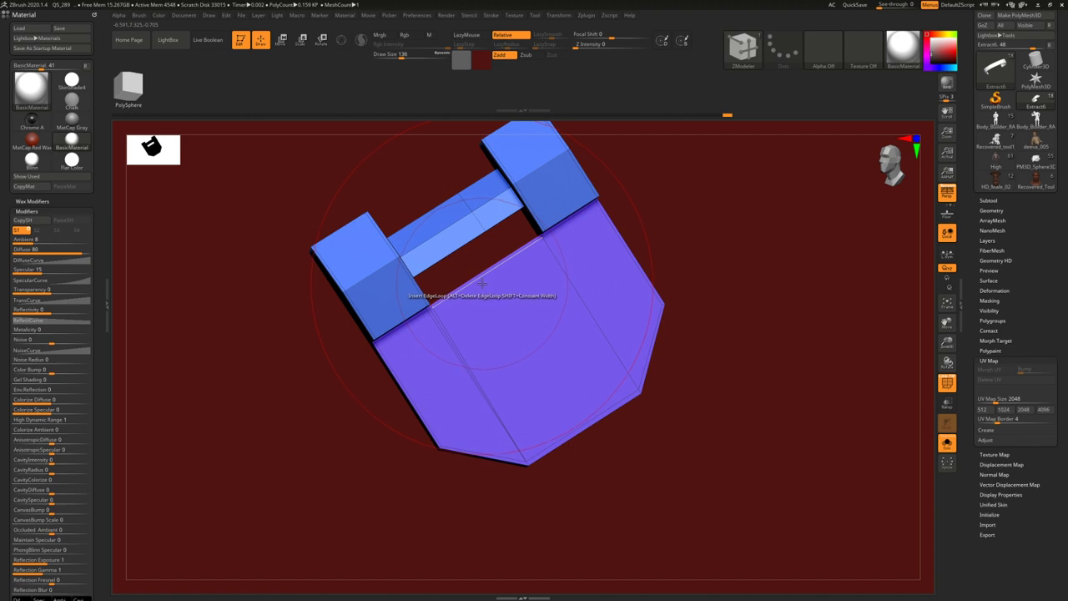
{"action": "left_click", "coordinate": [481, 283]}
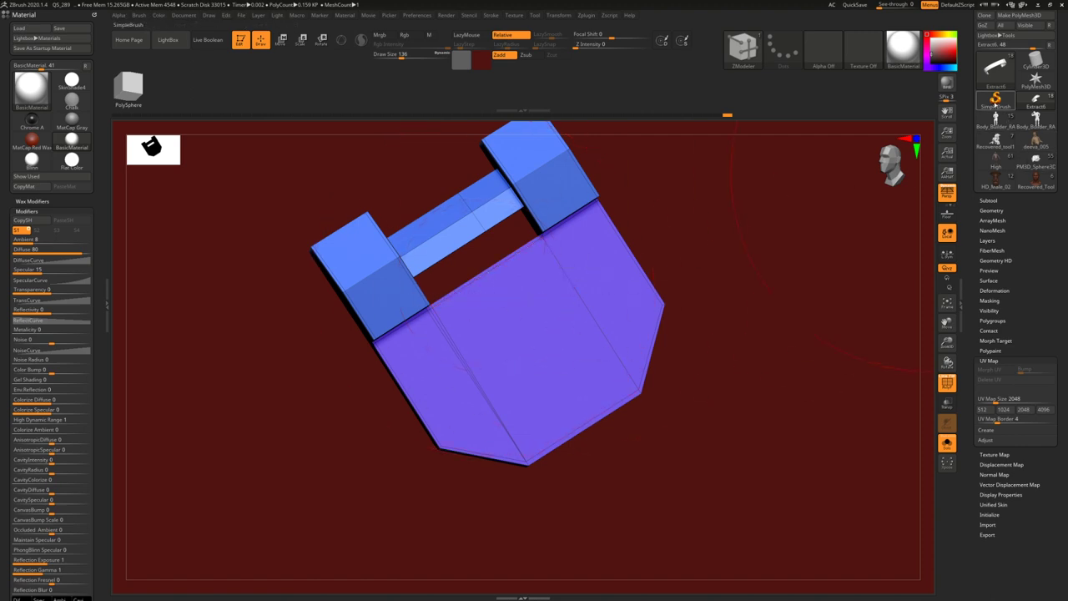
- Load the male écorché tool, draw it alone on a cleared canvas, and enter Edit mode
{"action": "left_click", "coordinate": [996, 100]}
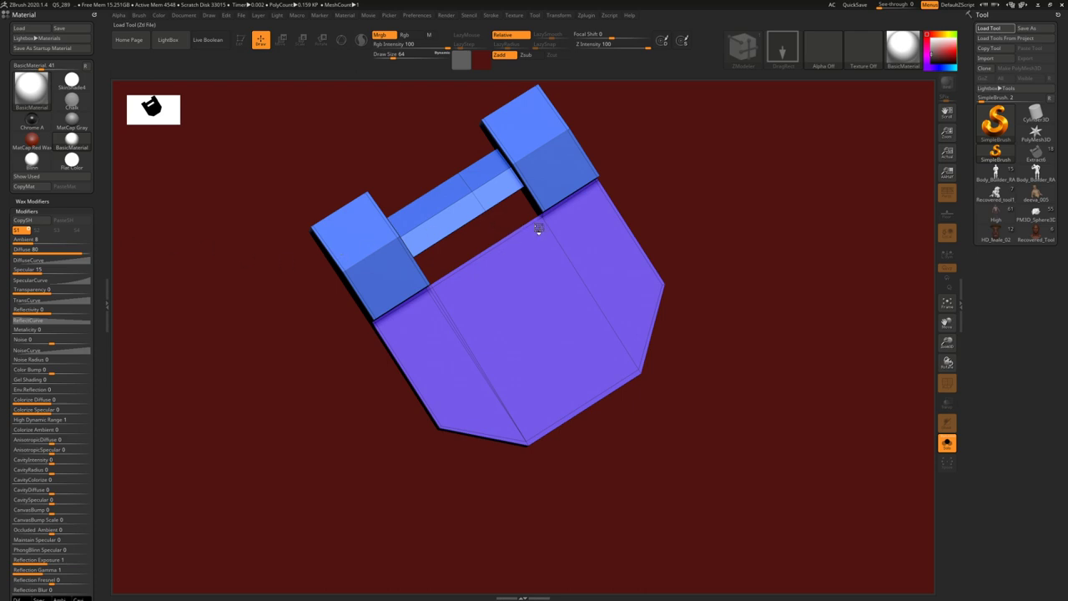
{"action": "left_click_drag", "start_coordinate": [539, 227], "coordinate": [542, 240]}
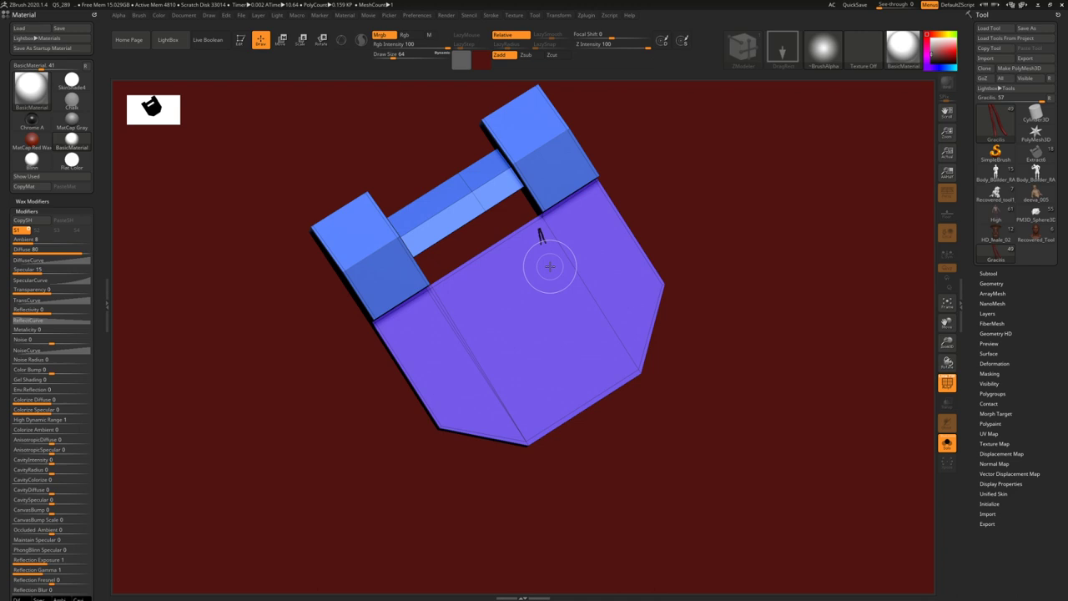
{"action": "key", "text": "ctrl+n"}
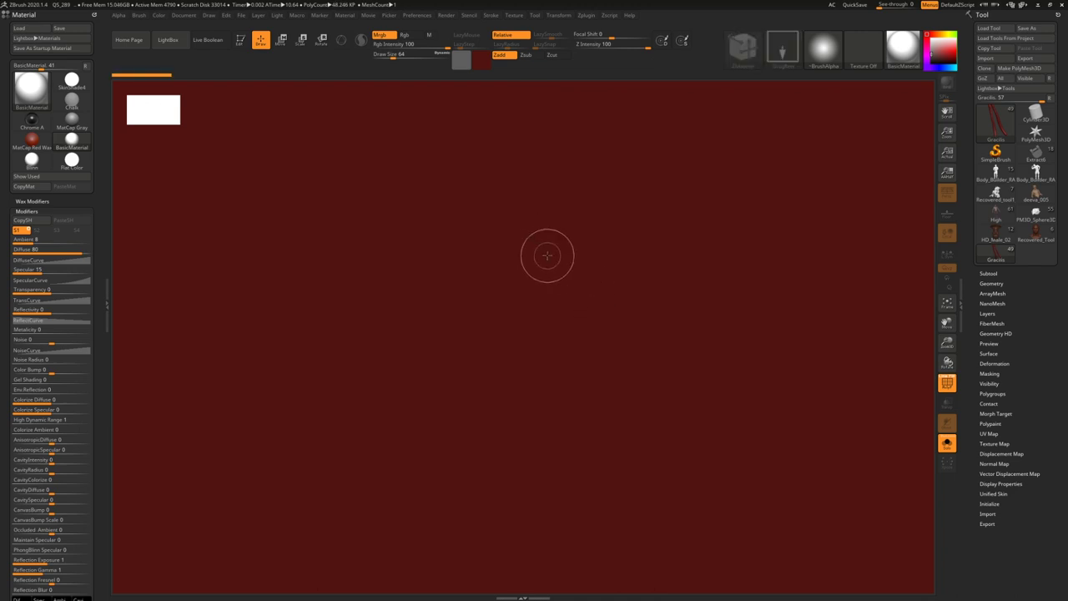
{"action": "key", "text": "t"}
{"action": "key", "text": "f"}
{"action": "left_click_drag", "start_coordinate": [556, 266], "coordinate": [534, 161], "text": "shift"}
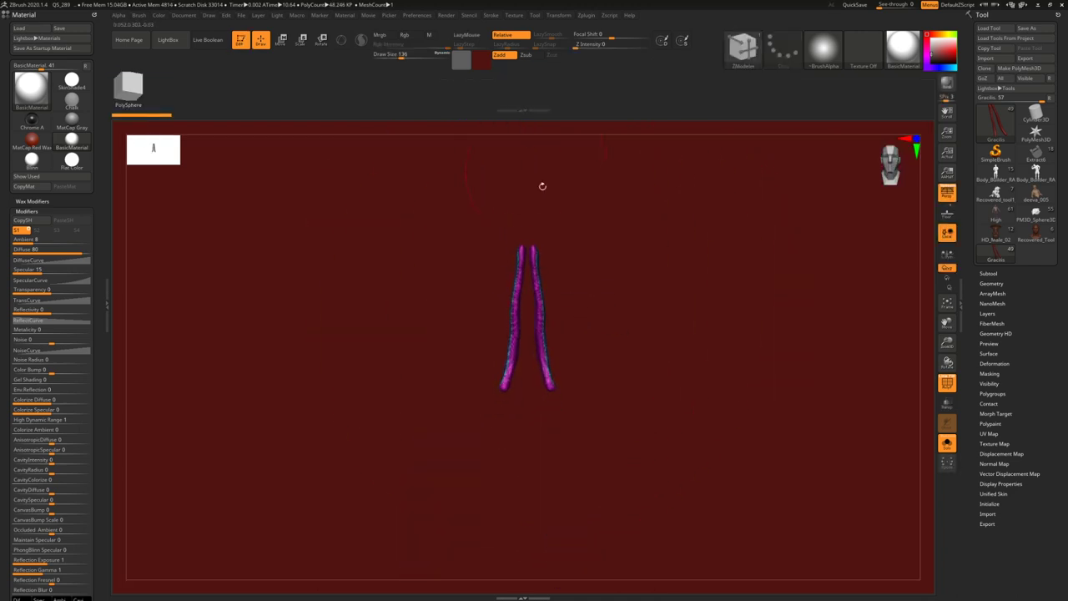
- Turn off the polyframe display and view the complete male écorché figure
{"action": "key", "text": "alt+s"}
{"action": "right_click_drag", "start_coordinate": [580, 323], "coordinate": [522, 546]}
{"action": "key", "text": "shift+f"}
{"action": "mouse_move", "coordinate": [509, 291]}
{"action": "right_mouse_down"}
{"action": "mouse_move", "coordinate": [557, 291]}
{"action": "mouse_move", "coordinate": [492, 291]}
{"action": "mouse_move", "coordinate": [524, 291]}
{"action": "right_mouse_up"}
{"action": "left_click_drag", "start_coordinate": [524, 290], "coordinate": [518, 308]}
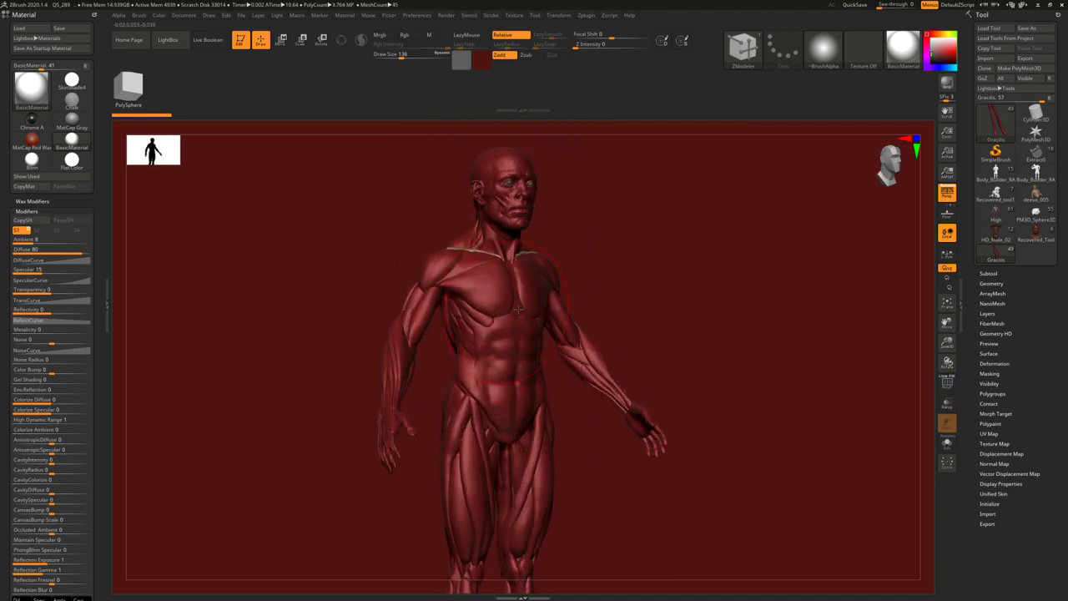
- Make the male écorché's chest muscle the active subtool and view it in isolation
{"action": "left_click", "coordinate": [987, 272]}
{"action": "left_click_drag", "start_coordinate": [417, 348], "coordinate": [449, 370]}
{"action": "left_click", "coordinate": [453, 364], "text": "alt"}
{"action": "right_click_drag", "start_coordinate": [453, 363], "coordinate": [645, 342], "text": "ctrl"}
{"action": "left_click_drag", "start_coordinate": [979, 297], "coordinate": [979, 290]}
{"action": "right_click_drag", "start_coordinate": [524, 349], "coordinate": [859, 342]}
{"action": "left_click", "coordinate": [946, 442]}
{"action": "right_click_drag", "start_coordinate": [720, 332], "coordinate": [896, 363]}
{"action": "left_click", "coordinate": [632, 204], "text": "alt"}
{"action": "key", "text": "shift+s"}
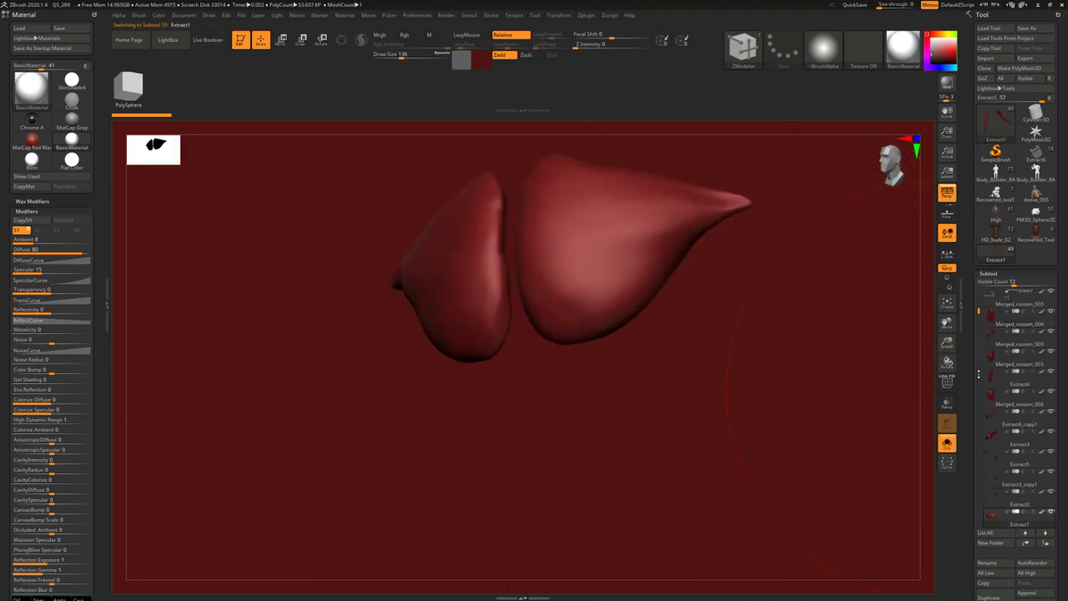
- Select the Posterior-thigh-group5 subtool, isolate it, and examine the thighs from behind with the full figure shown
{"action": "left_click_drag", "start_coordinate": [973, 323], "coordinate": [973, 382]}
{"action": "left_click", "coordinate": [1010, 386]}
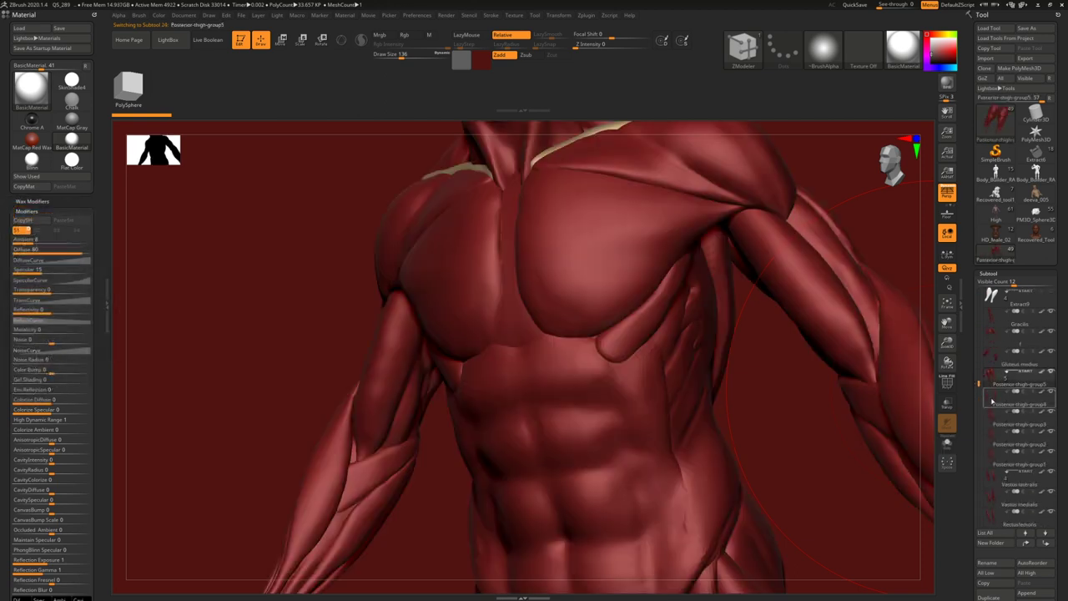
{"action": "right_click_drag", "start_coordinate": [694, 365], "coordinate": [637, 436]}
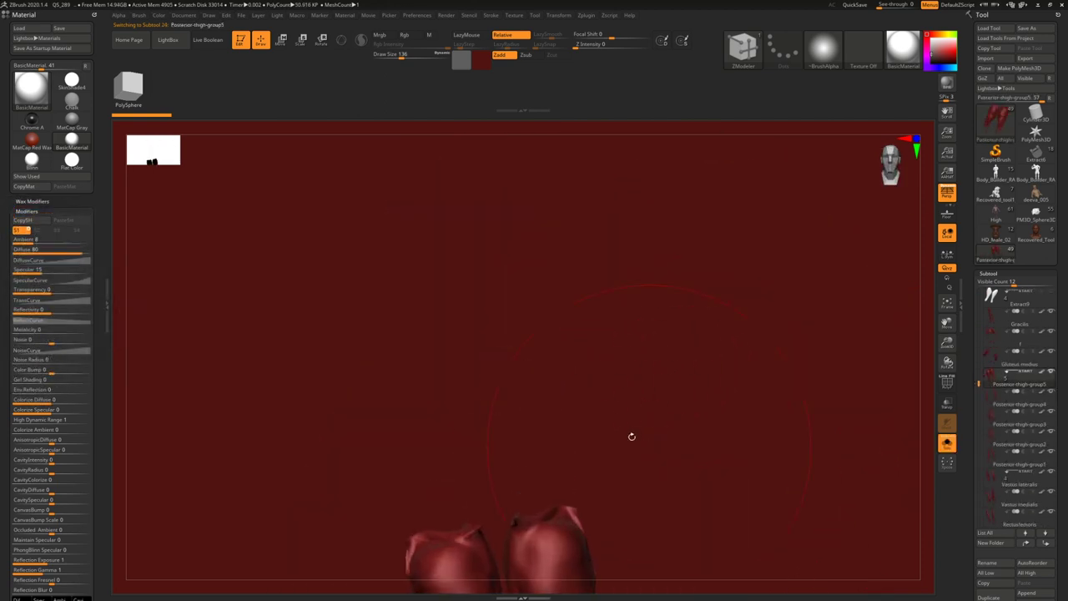
{"action": "key", "text": "shift+s"}
{"action": "right_click_drag", "start_coordinate": [587, 409], "coordinate": [922, 420]}
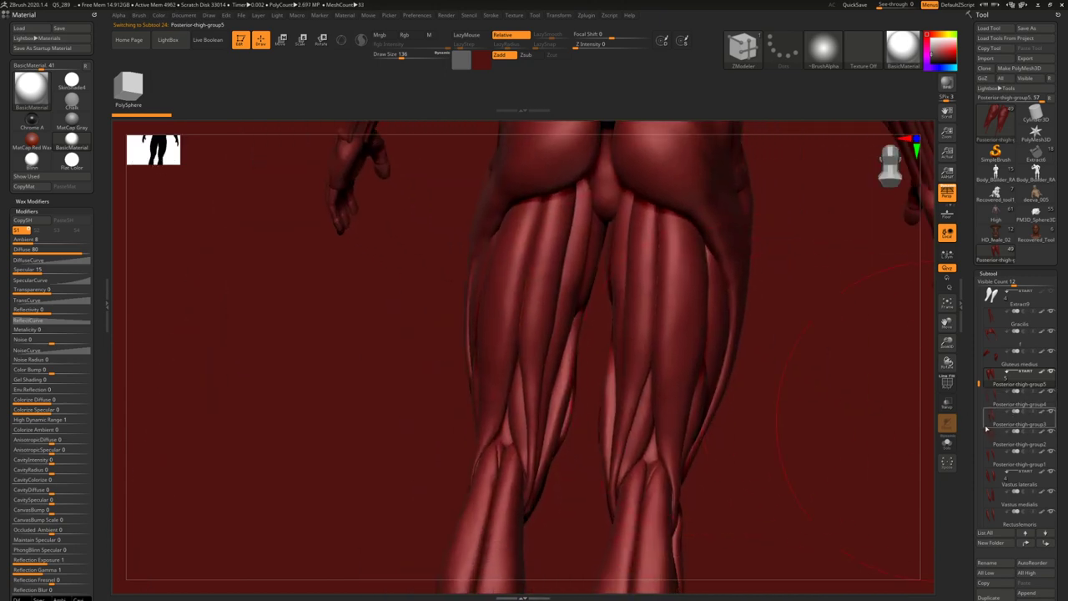
- Select the Vastus lateralis subtool and examine it in isolation
{"action": "left_click_drag", "start_coordinate": [980, 381], "coordinate": [981, 403]}
{"action": "left_click", "coordinate": [991, 402]}
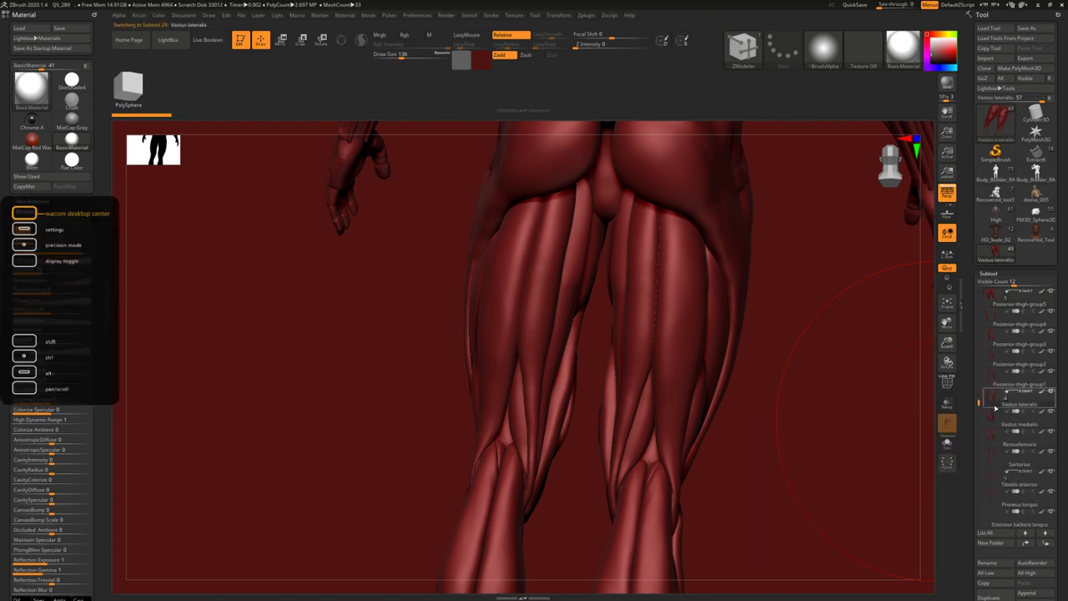
{"action": "left_click", "coordinate": [946, 442]}
{"action": "right_click_drag", "start_coordinate": [718, 399], "coordinate": [628, 341]}
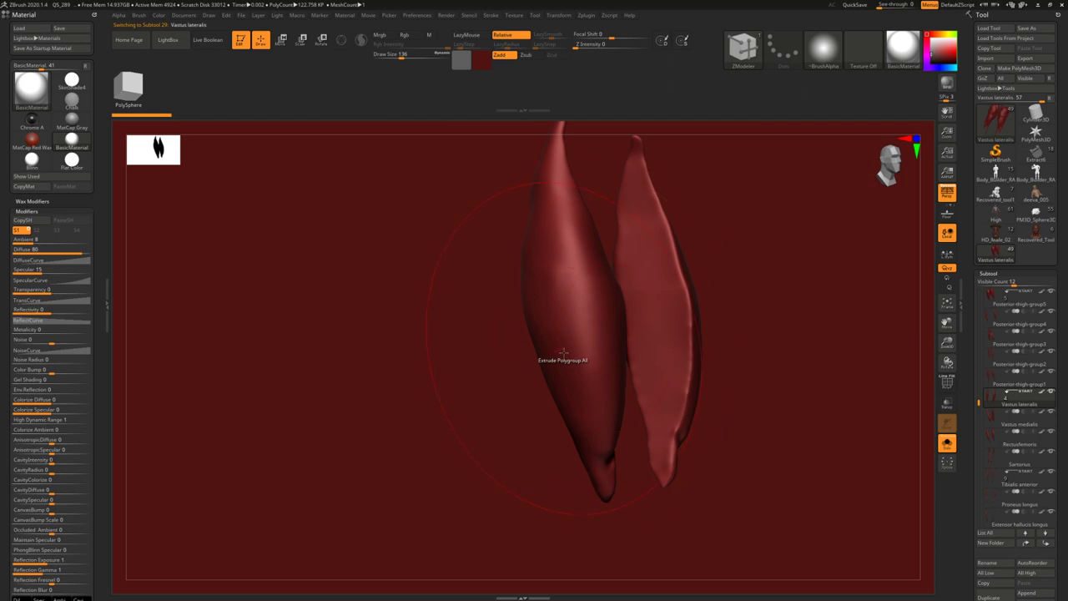
- Select the Vastus medialis and the Rectusfemoris subtools in turn, switching Solo to examine them
{"action": "left_click", "coordinate": [994, 425]}
{"action": "left_click", "coordinate": [946, 442]}
{"action": "right_click_drag", "start_coordinate": [701, 363], "coordinate": [651, 315]}
{"action": "left_click", "coordinate": [990, 443]}
{"action": "left_click", "coordinate": [946, 443]}
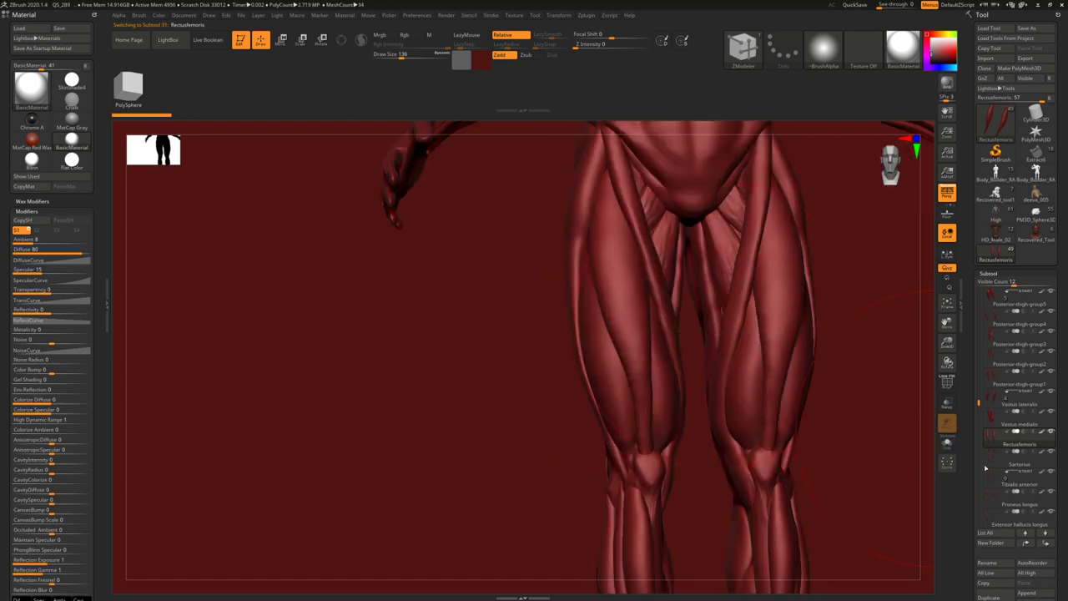
- Select the Sartorius subtool and examine its course along the thighs, ending on a front view of the figure
{"action": "left_click", "coordinate": [1019, 464]}
{"action": "right_click_drag", "start_coordinate": [679, 389], "coordinate": [704, 415]}
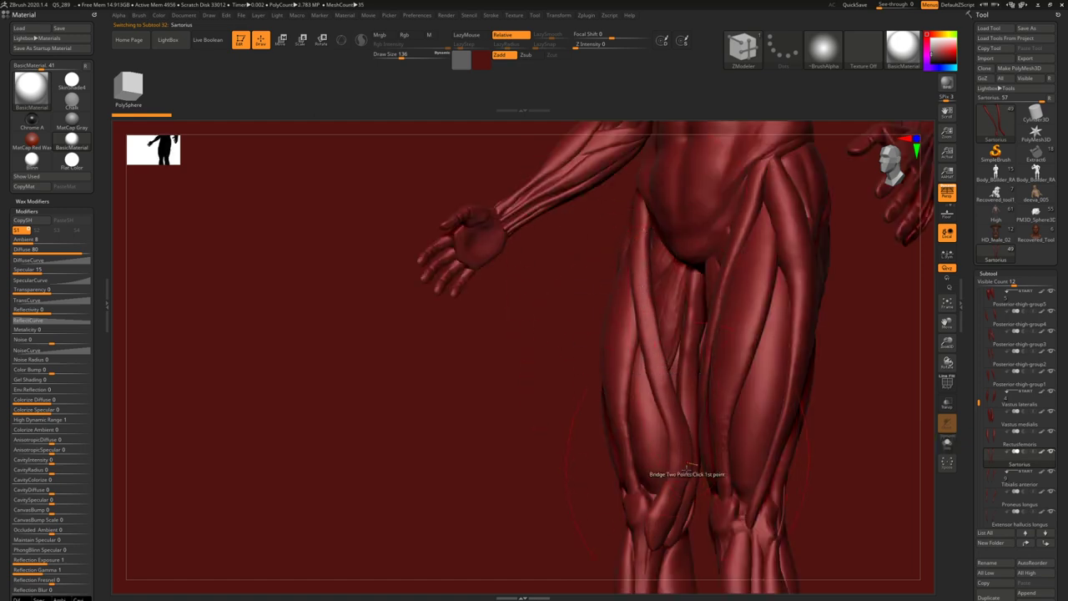
{"action": "right_click_drag", "start_coordinate": [674, 460], "coordinate": [825, 424]}
{"action": "scroll", "coordinate": [994, 419], "scroll_direction": "down", "scroll_amount": 3}
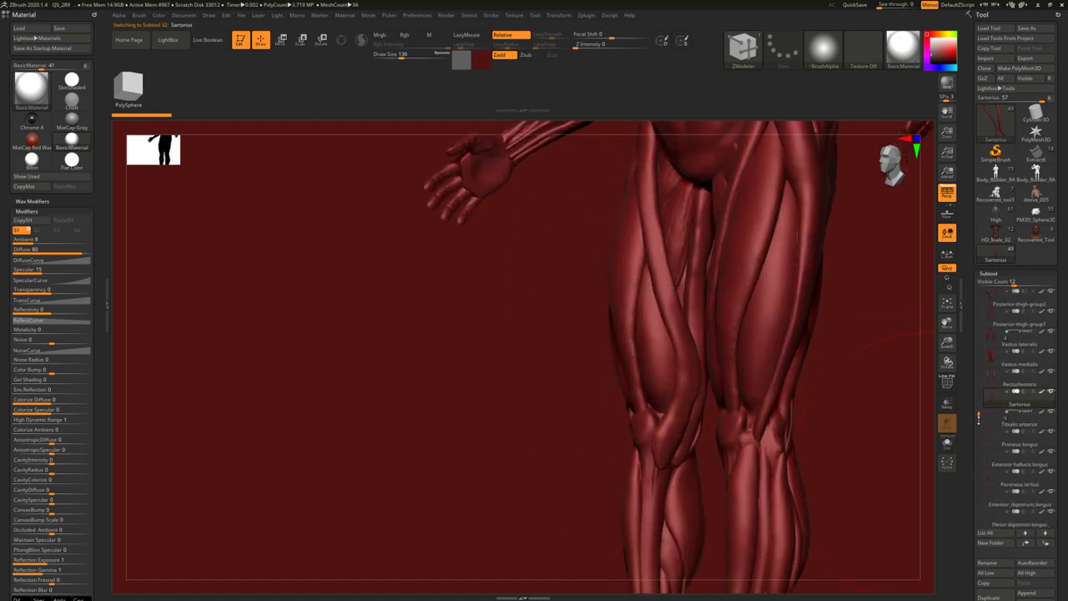
{"action": "scroll", "coordinate": [994, 408], "scroll_direction": "down", "scroll_amount": 1}
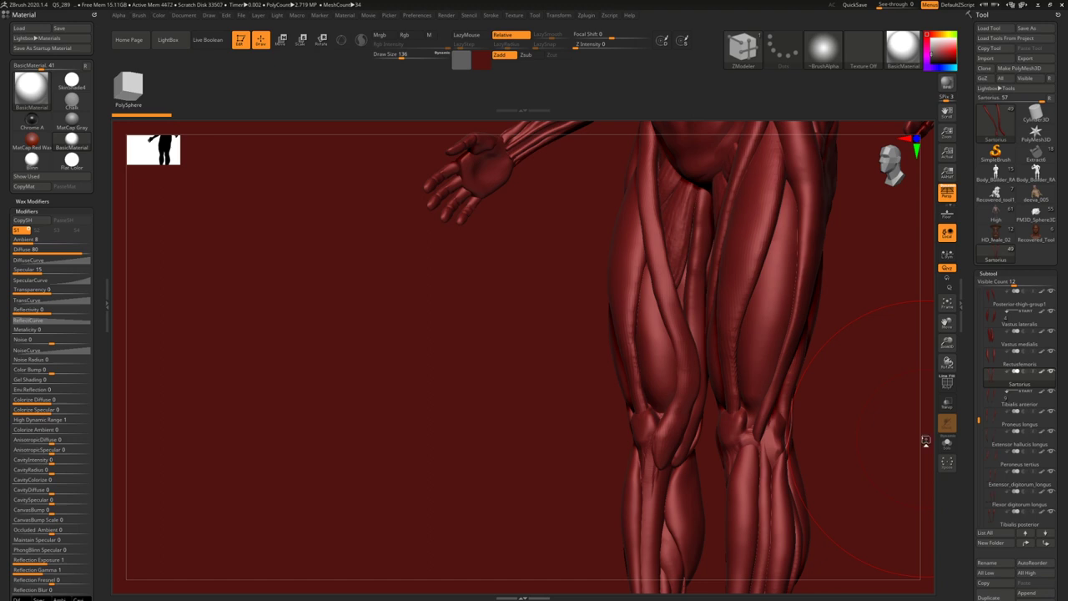
{"action": "right_click_drag", "start_coordinate": [503, 346], "coordinate": [546, 365]}
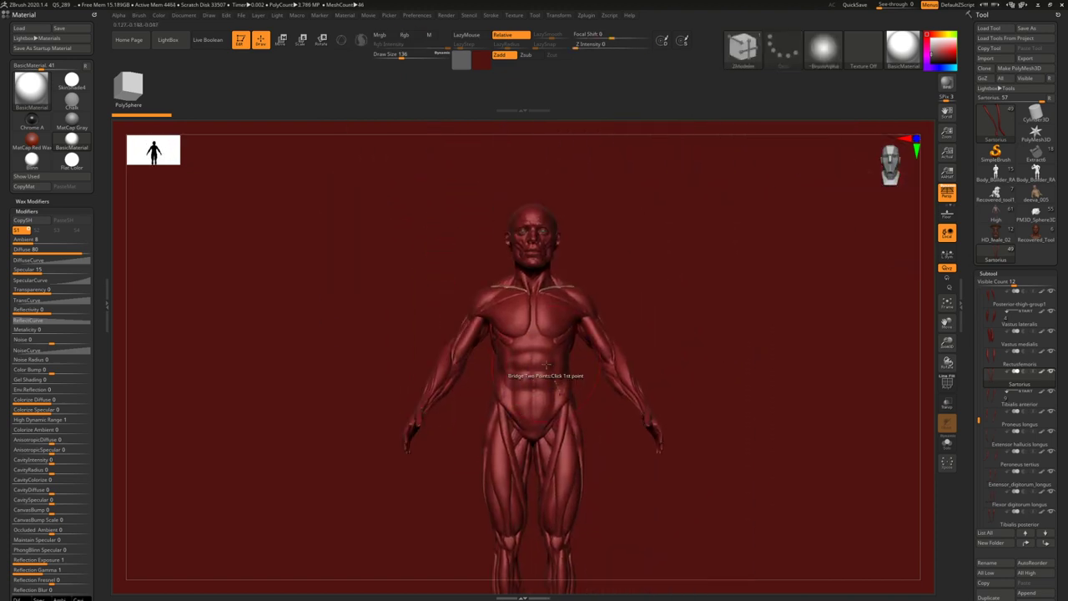
- Load the anatomy model from LightBox's Tool section, close LightBox, and swap the main and secondary colours
{"action": "left_click", "coordinate": [168, 41]}
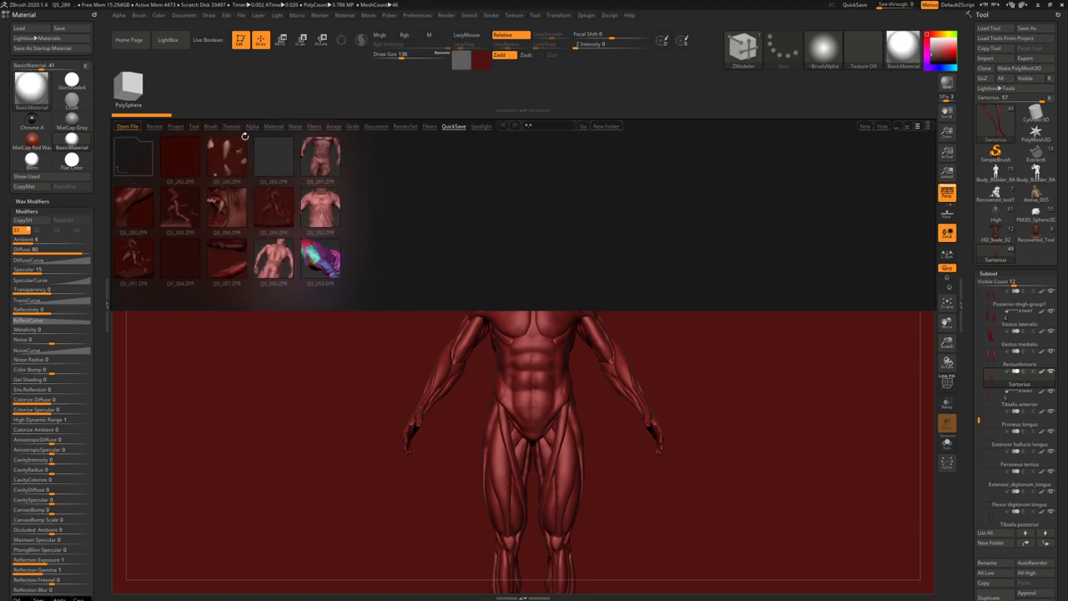
{"action": "left_click", "coordinate": [194, 127]}
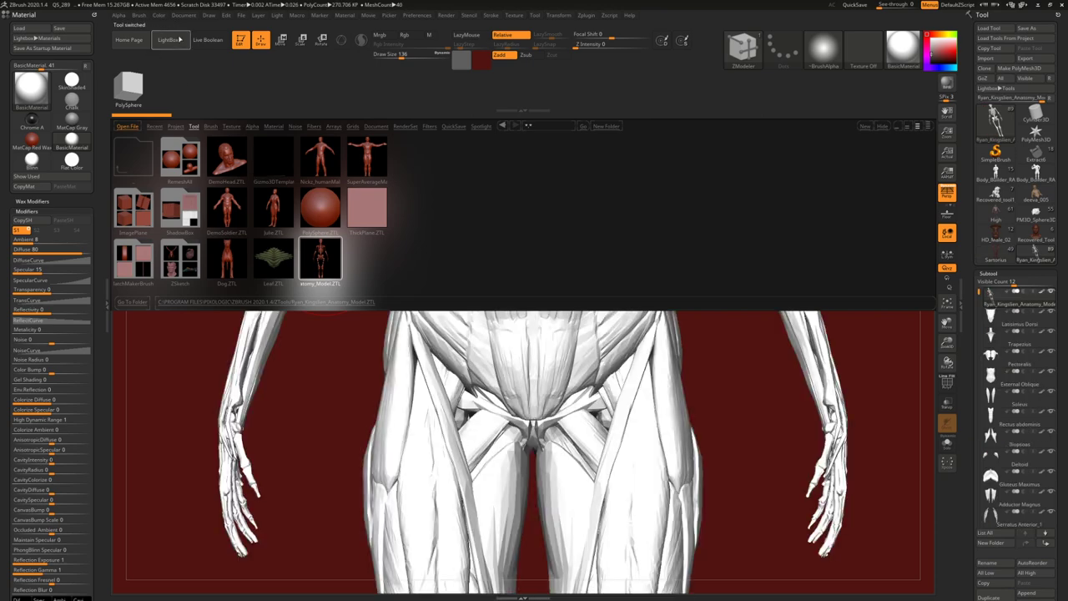
{"action": "left_click", "coordinate": [179, 39]}
{"action": "key", "text": "v"}
{"action": "right_click_drag", "start_coordinate": [538, 279], "coordinate": [531, 266], "text": "alt"}
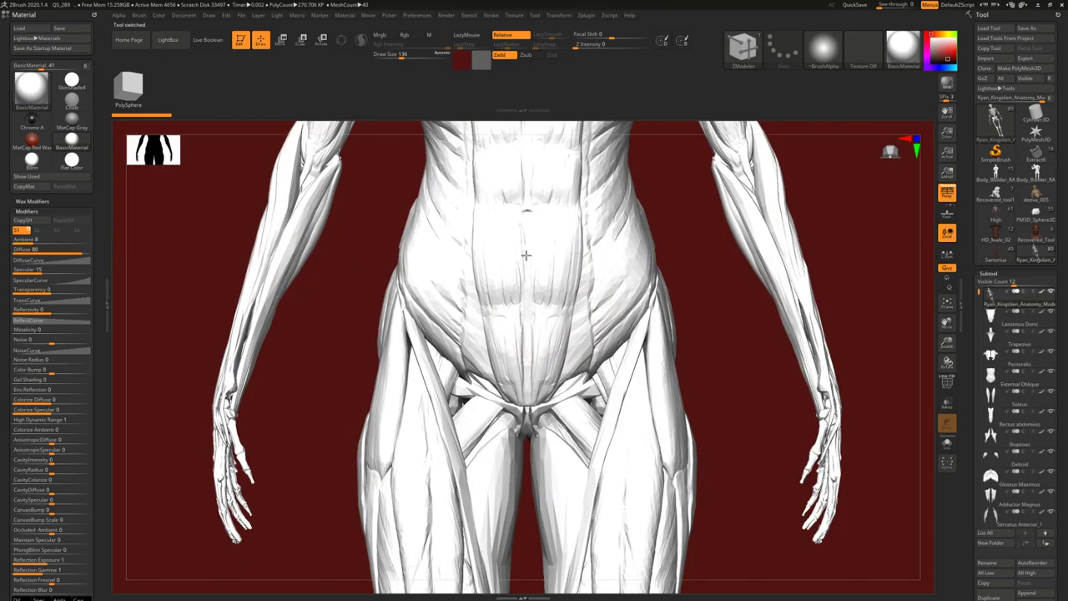
{"action": "key", "text": "f"}
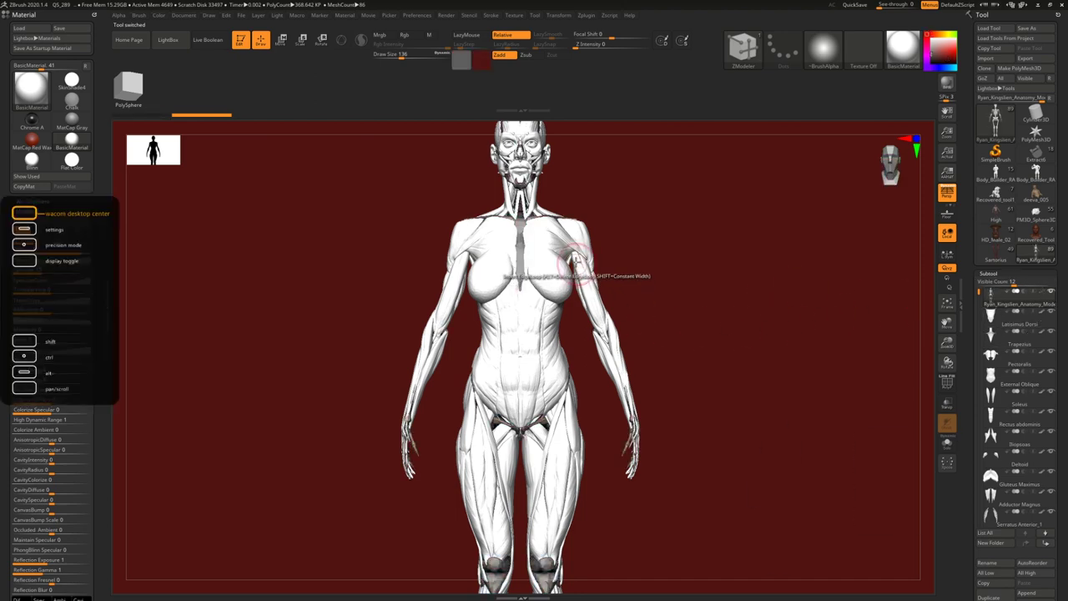
- Turn off polypaint on all subtools of the female écorché so they show the material colour
{"action": "right_click_drag", "start_coordinate": [551, 225], "coordinate": [574, 287]}
{"action": "left_click", "coordinate": [1042, 292], "text": "shift"}
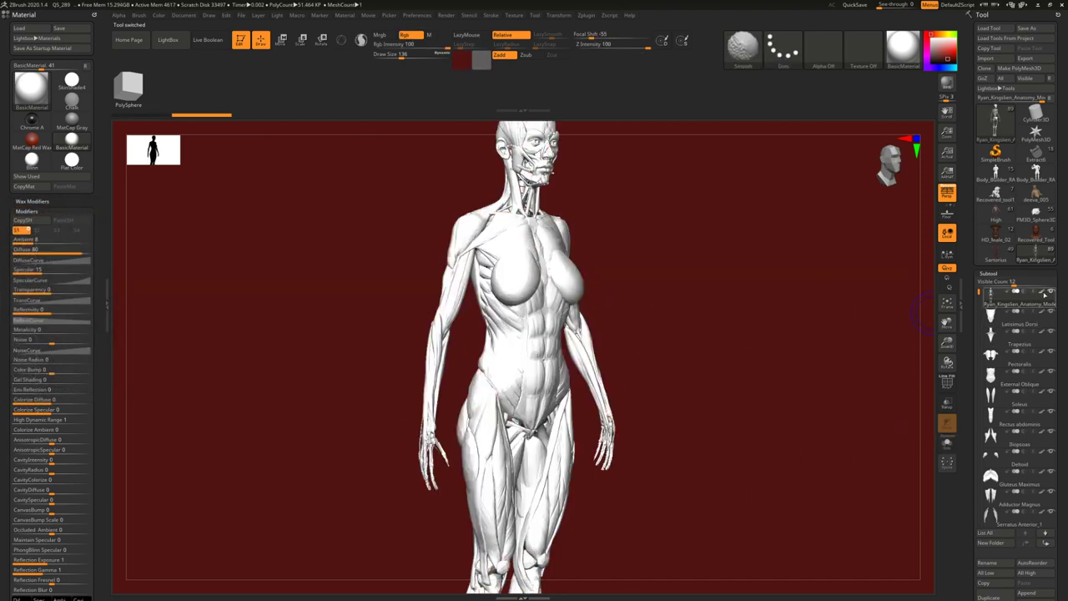
{"action": "left_click", "coordinate": [1042, 291], "text": "shift"}
{"action": "mouse_move", "coordinate": [900, 317]}
{"action": "right_mouse_down"}
{"action": "mouse_move", "coordinate": [788, 330]}
{"action": "mouse_move", "coordinate": [807, 375]}
{"action": "right_mouse_up"}
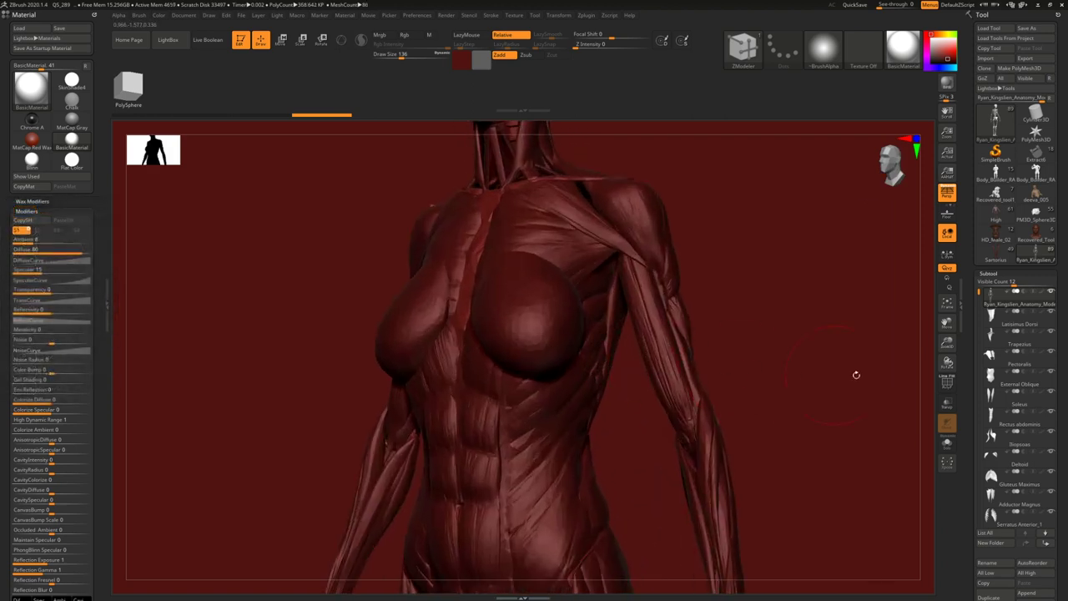
- Make the Pectoralis the active subtool and examine it both in isolation and on the full figure
{"action": "right_click_drag", "start_coordinate": [569, 245], "coordinate": [474, 364]}
{"action": "left_click_drag", "start_coordinate": [485, 382], "coordinate": [565, 309]}
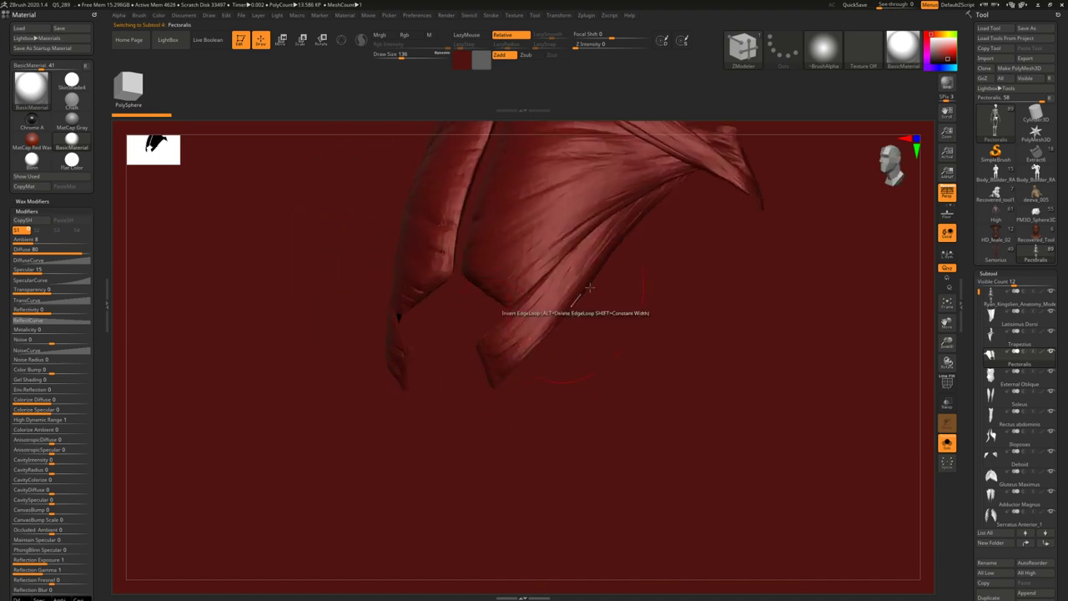
{"action": "left_click_drag", "start_coordinate": [847, 234], "coordinate": [651, 283]}
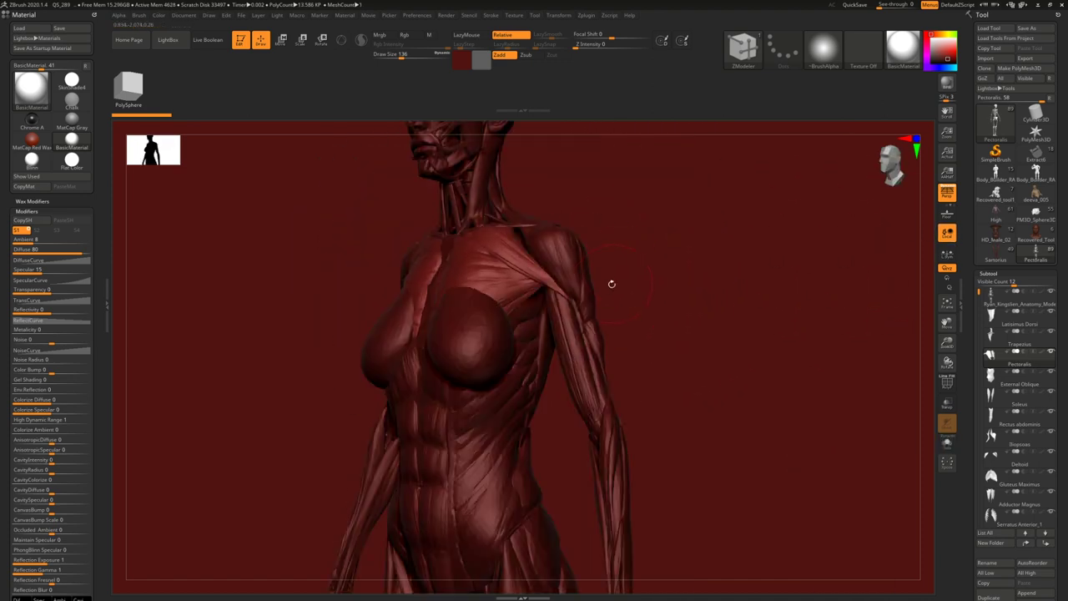
{"action": "left_click_drag", "start_coordinate": [610, 284], "coordinate": [569, 270]}
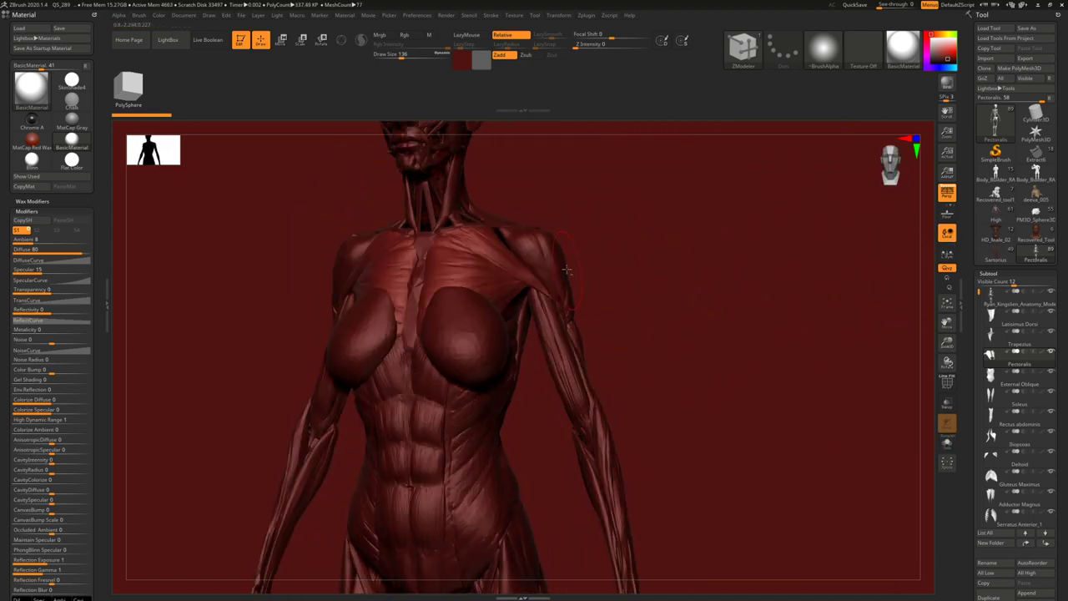
{"action": "key", "text": "f"}
- Make the Iliotibial Tract the active subtool and examine the figure's legs and back view
{"action": "right_click_drag", "start_coordinate": [569, 316], "coordinate": [558, 236], "text": "alt"}
{"action": "left_click_drag", "start_coordinate": [589, 334], "coordinate": [634, 335]}
{"action": "left_click", "coordinate": [558, 298], "text": "alt"}
{"action": "right_click_drag", "start_coordinate": [558, 259], "coordinate": [592, 190], "text": "ctrl"}
{"action": "right_click_drag", "start_coordinate": [526, 308], "coordinate": [616, 208]}
{"action": "right_click_drag", "start_coordinate": [673, 369], "coordinate": [597, 369]}
{"action": "left_click_drag", "start_coordinate": [597, 370], "coordinate": [574, 292]}
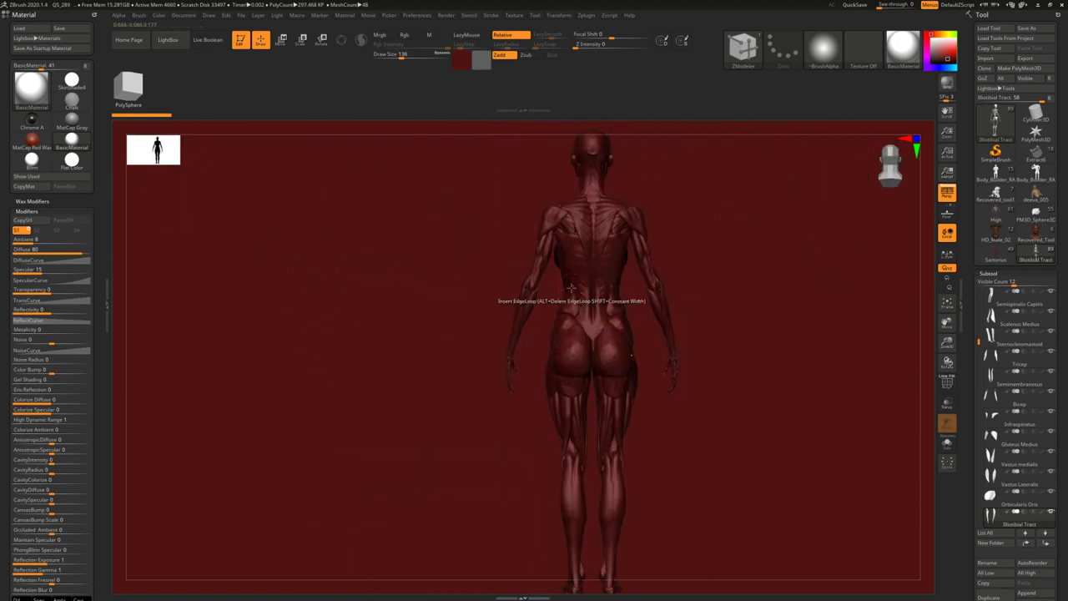
- Examine the female écorché's back muscles and switch to the Standard brush
{"action": "mouse_move", "coordinate": [578, 256]}
{"action": "right_mouse_down"}
{"action": "mouse_move", "coordinate": [575, 219]}
{"action": "mouse_move", "coordinate": [534, 238]}
{"action": "mouse_move", "coordinate": [561, 279]}
{"action": "mouse_move", "coordinate": [555, 294]}
{"action": "right_mouse_up"}
{"action": "mouse_move", "coordinate": [554, 294]}
{"action": "left_mouse_down"}
{"action": "mouse_move", "coordinate": [558, 333]}
{"action": "mouse_move", "coordinate": [572, 276]}
{"action": "left_mouse_up"}
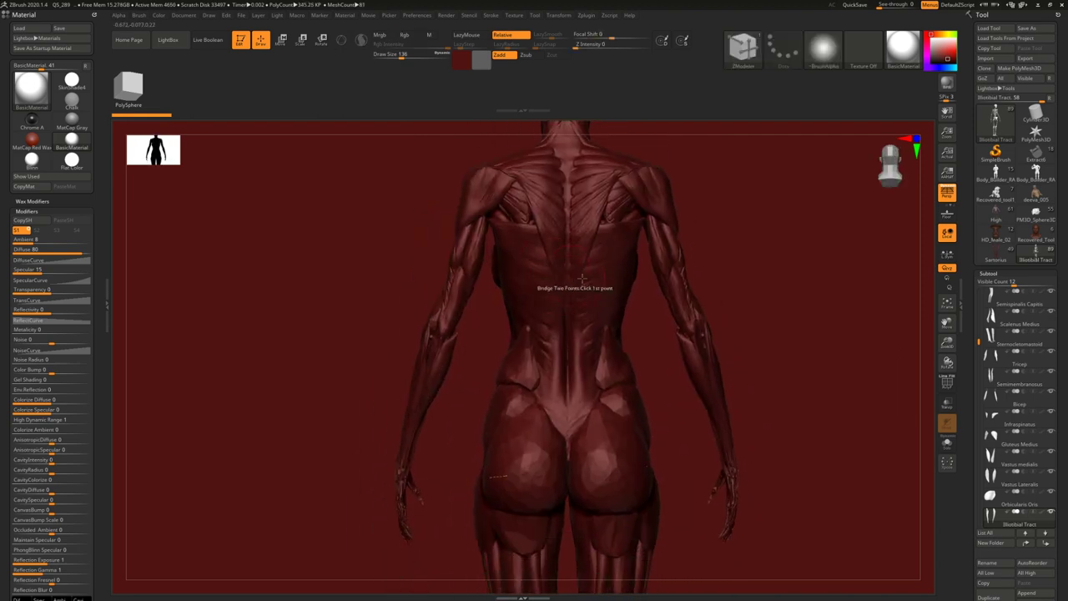
{"action": "right_click_drag", "start_coordinate": [609, 298], "coordinate": [602, 219], "text": "alt"}
{"action": "right_click_drag", "start_coordinate": [668, 311], "coordinate": [580, 303]}
{"action": "key", "text": "b"}
{"action": "key", "text": "s"}
{"action": "key", "text": "t"}
{"action": "key", "text": "space"}
{"action": "left_click_drag", "start_coordinate": [587, 294], "coordinate": [589, 294]}
{"action": "mouse_move", "coordinate": [668, 288]}
{"action": "right_mouse_down"}
{"action": "mouse_move", "coordinate": [596, 281]}
{"action": "mouse_move", "coordinate": [549, 293]}
{"action": "mouse_move", "coordinate": [570, 246]}
{"action": "mouse_move", "coordinate": [560, 295]}
{"action": "mouse_move", "coordinate": [585, 312]}
{"action": "right_mouse_up"}
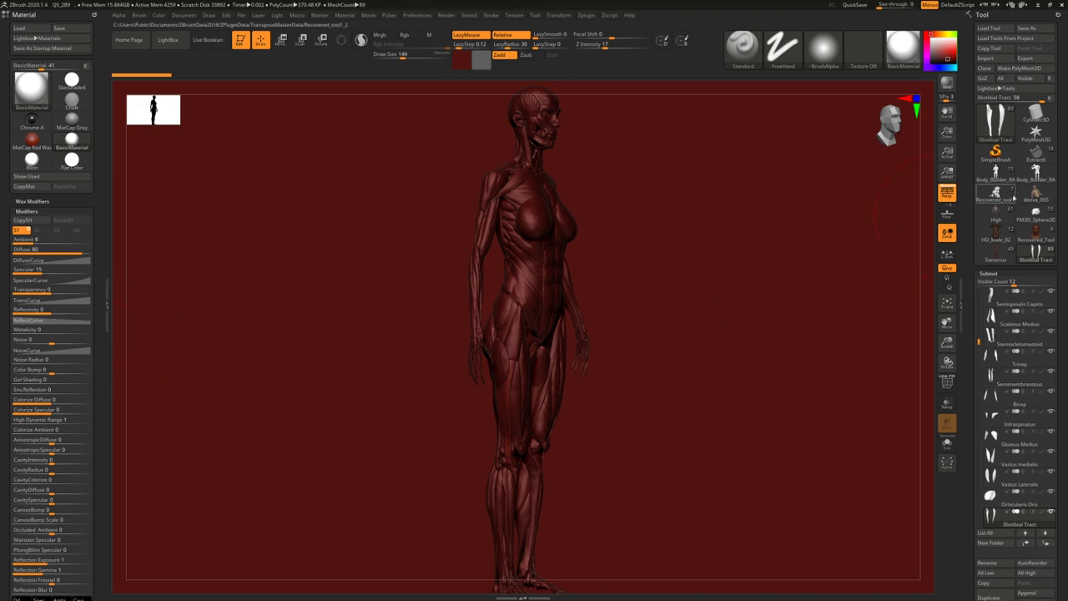
- Switch back to the demon tool and make the wrist cuff the active subtool
{"action": "left_click", "coordinate": [1038, 152]}
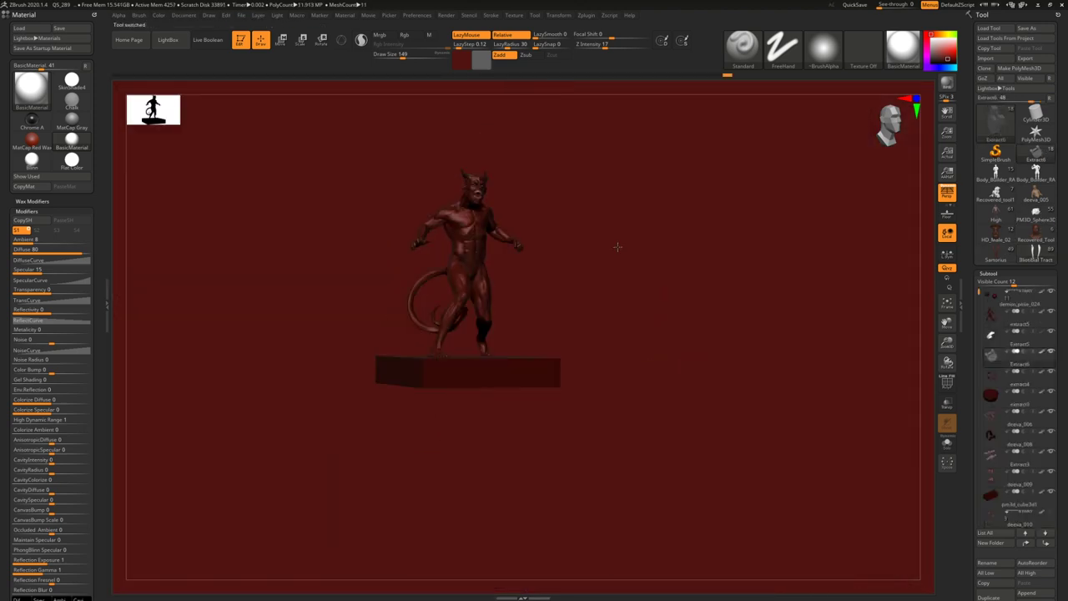
{"action": "left_click_drag", "start_coordinate": [617, 247], "coordinate": [579, 315]}
{"action": "right_click_drag", "start_coordinate": [467, 296], "coordinate": [506, 281]}
{"action": "left_click", "coordinate": [504, 276], "text": "alt"}
{"action": "key", "text": "alt+shift+s"}
{"action": "left_click_drag", "start_coordinate": [504, 276], "coordinate": [625, 271]}
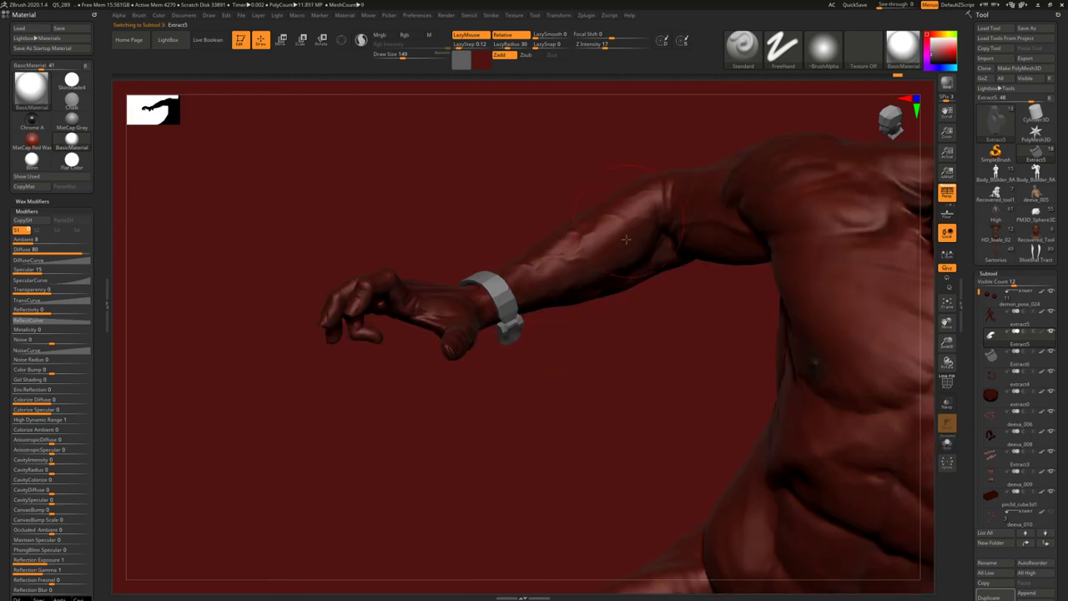
- Make the cuff's buckle the active subtool and isolate it
{"action": "left_click_drag", "start_coordinate": [622, 227], "coordinate": [564, 273]}
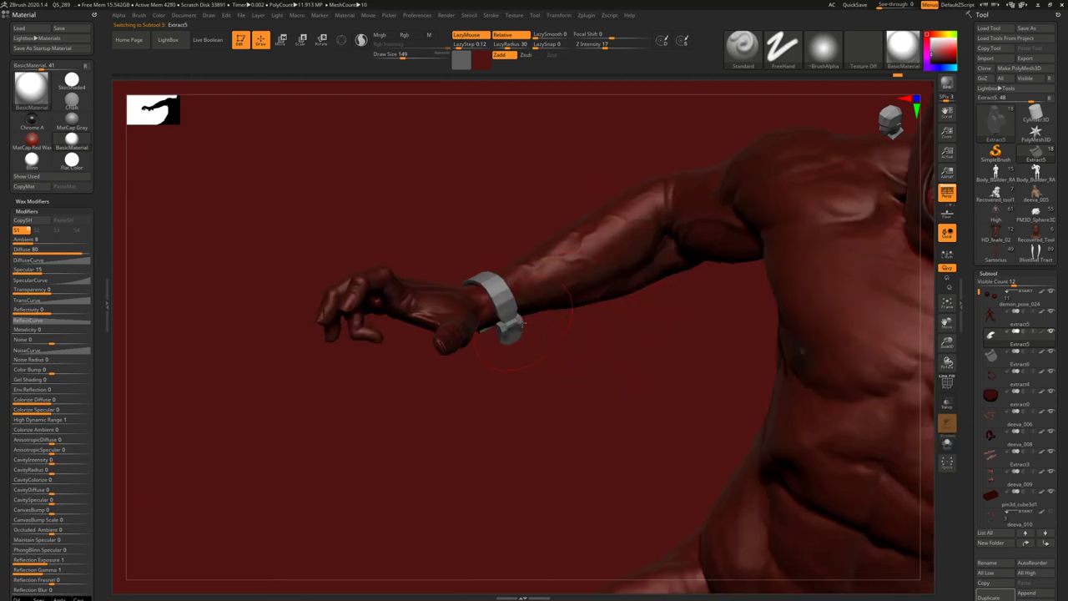
{"action": "mouse_move", "coordinate": [523, 324]}
{"action": "left_mouse_down"}
{"action": "mouse_move", "coordinate": [506, 324]}
{"action": "mouse_move", "coordinate": [517, 320]}
{"action": "left_mouse_up"}
{"action": "mouse_move", "coordinate": [518, 320]}
{"action": "right_mouse_down"}
{"action": "mouse_move", "coordinate": [526, 328]}
{"action": "mouse_move", "coordinate": [520, 309]}
{"action": "right_mouse_up"}
{"action": "left_click", "coordinate": [523, 308], "text": "alt"}
{"action": "key", "text": "shift+s"}
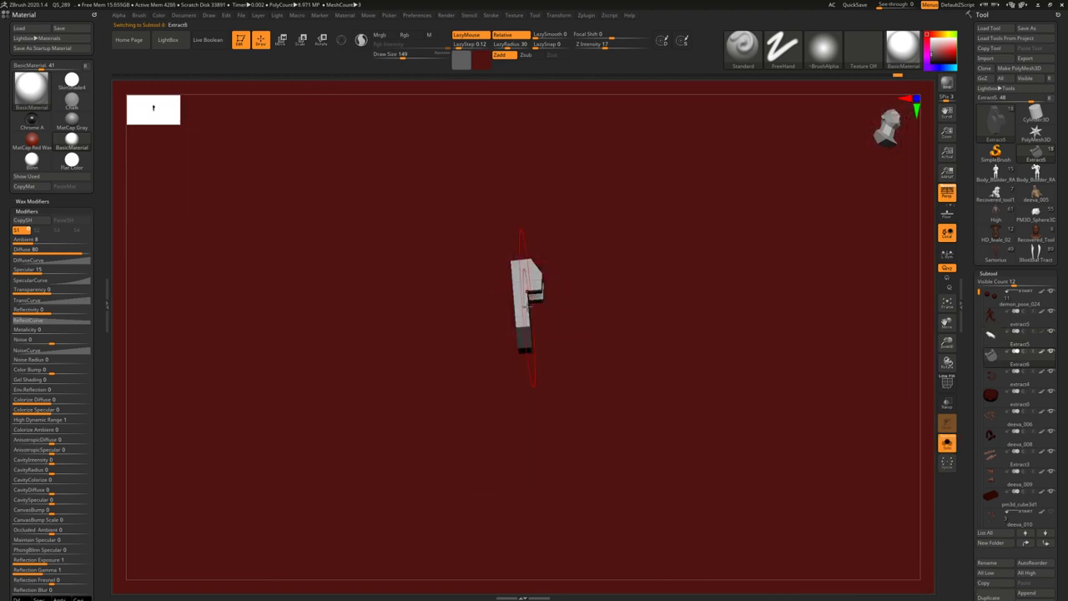
- Adjust the buckle's orientation in Rotate mode, show the demon around it, and return to Draw mode
{"action": "key", "text": "r"}
{"action": "left_click_drag", "start_coordinate": [520, 313], "coordinate": [568, 390]}
{"action": "key", "text": "shift+s"}
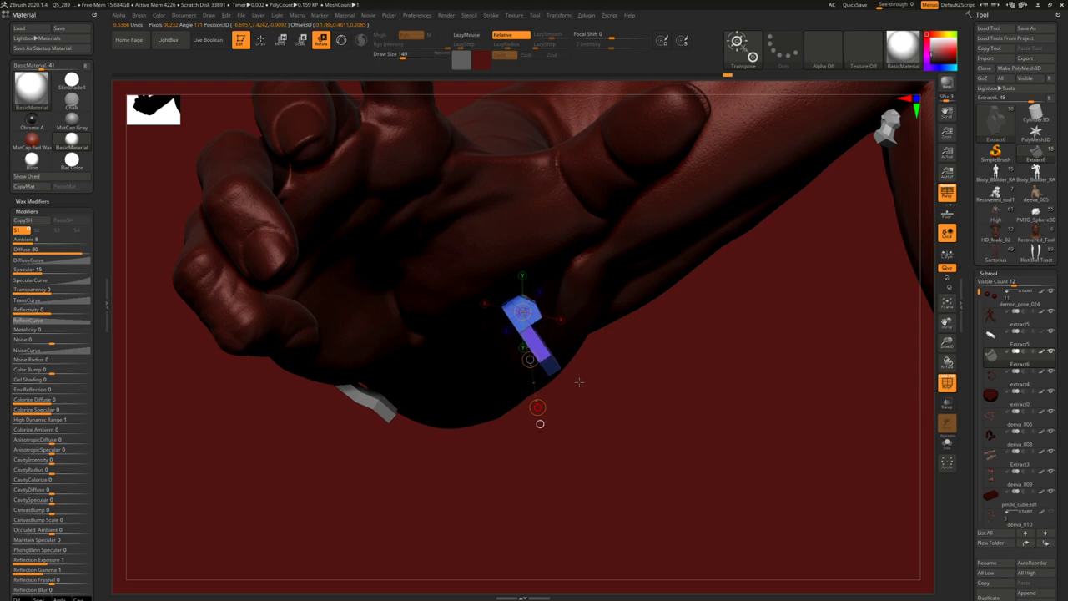
{"action": "key", "text": "q"}
- Examine the buckle's placement against the cuff and the demon's wrist from several angles
{"action": "mouse_move", "coordinate": [564, 286]}
{"action": "right_mouse_down"}
{"action": "mouse_move", "coordinate": [559, 335]}
{"action": "mouse_move", "coordinate": [531, 338]}
{"action": "right_mouse_up"}
{"action": "mouse_move", "coordinate": [531, 339]}
{"action": "left_mouse_down"}
{"action": "mouse_move", "coordinate": [475, 369]}
{"action": "mouse_move", "coordinate": [532, 324]}
{"action": "left_mouse_up"}
{"action": "key", "text": "alt+Tab"}
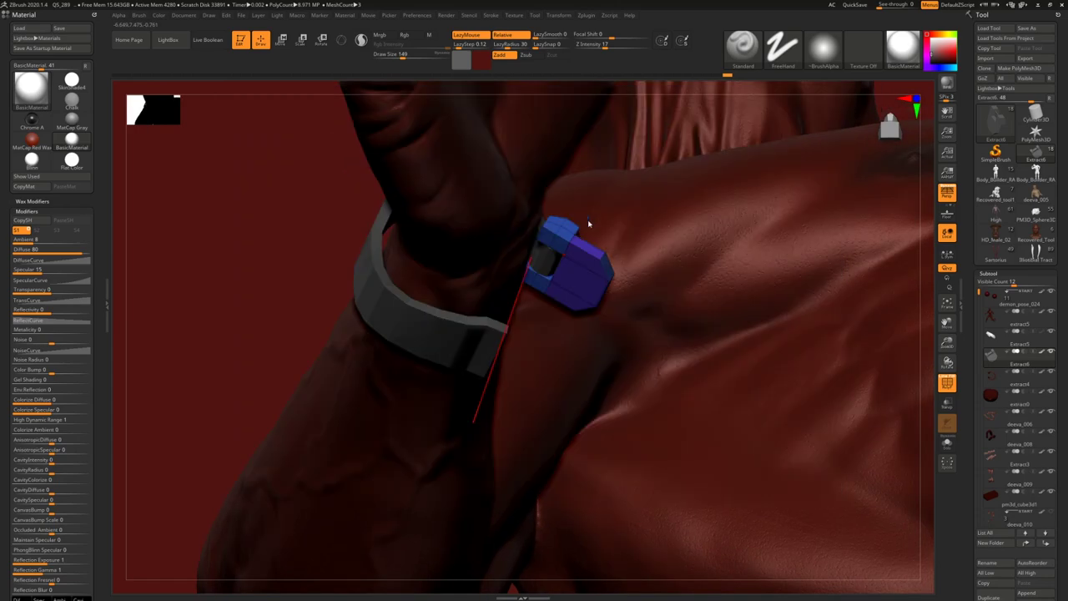
{"action": "key", "text": "alt+Tab"}
{"action": "mouse_move", "coordinate": [551, 313]}
{"action": "right_mouse_down"}
{"action": "mouse_move", "coordinate": [537, 313]}
{"action": "mouse_move", "coordinate": [513, 248]}
{"action": "mouse_move", "coordinate": [512, 303]}
{"action": "mouse_move", "coordinate": [531, 307]}
{"action": "right_mouse_up"}
{"action": "right_click_drag", "start_coordinate": [575, 260], "coordinate": [526, 440]}
{"action": "right_click_drag", "start_coordinate": [526, 440], "coordinate": [571, 312], "text": "alt"}
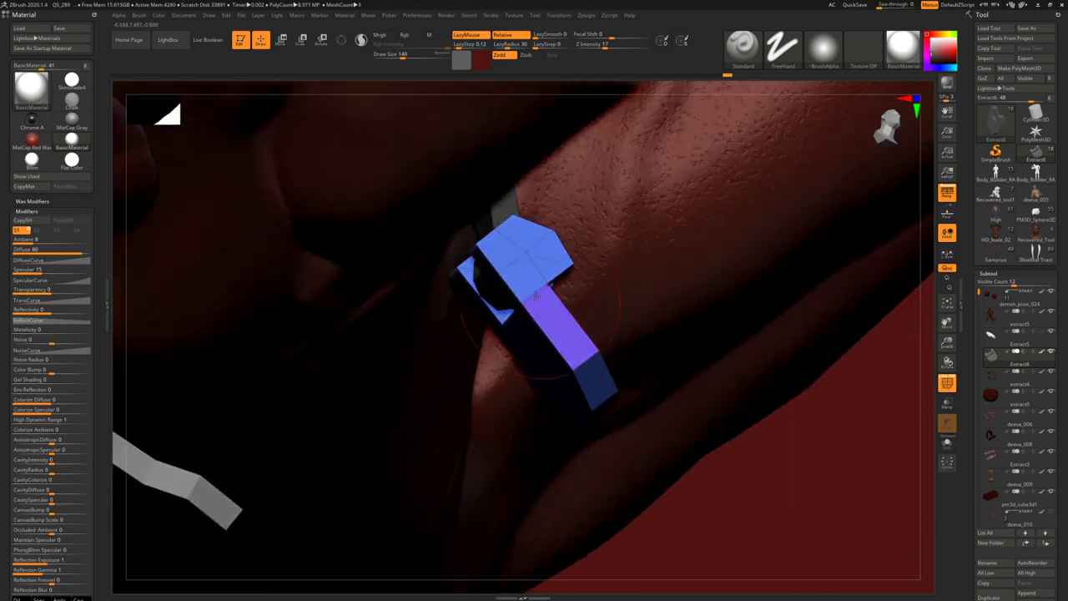
- Mask along one side of the isolated buckle and thicken it by moving the unmasked geometry outward, then return to Draw mode
{"action": "left_click_drag", "start_coordinate": [519, 294], "coordinate": [509, 296]}
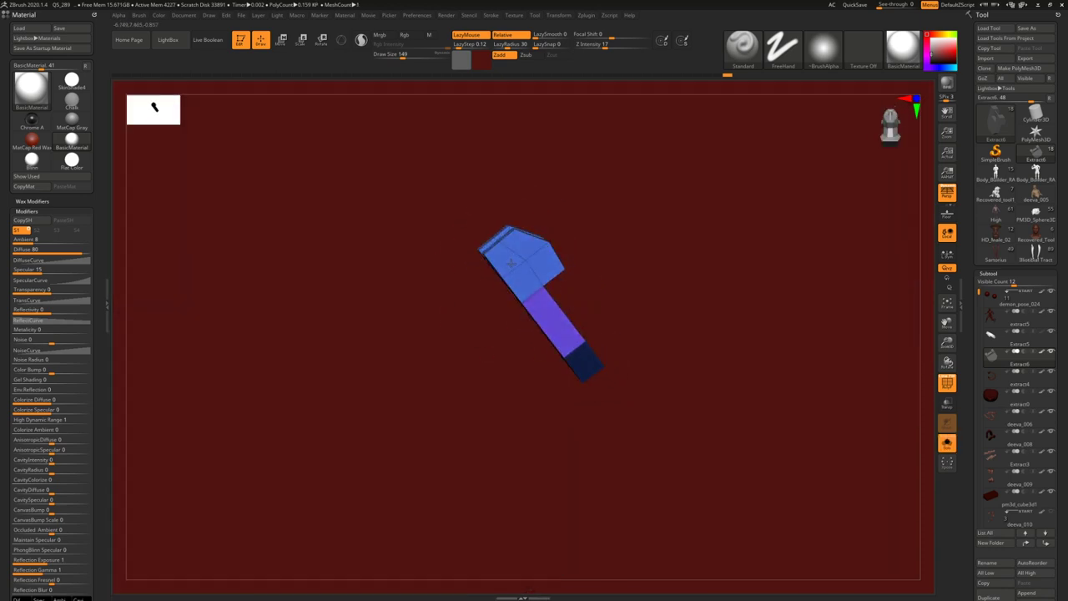
{"action": "key", "text": "ctrl"}
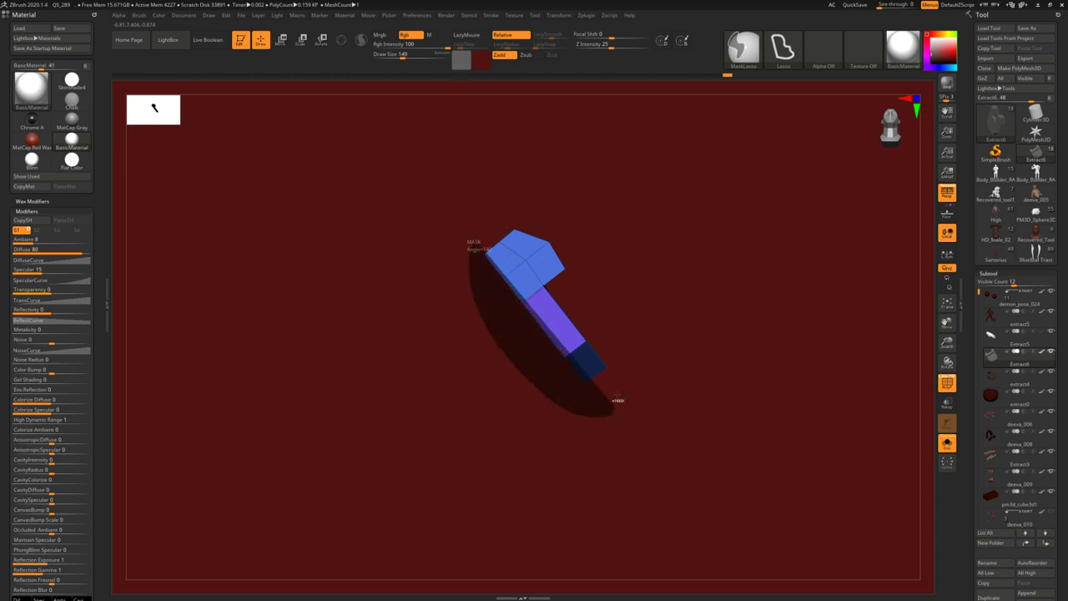
{"action": "key", "text": "w"}
{"action": "left_click_drag", "start_coordinate": [542, 287], "coordinate": [479, 352]}
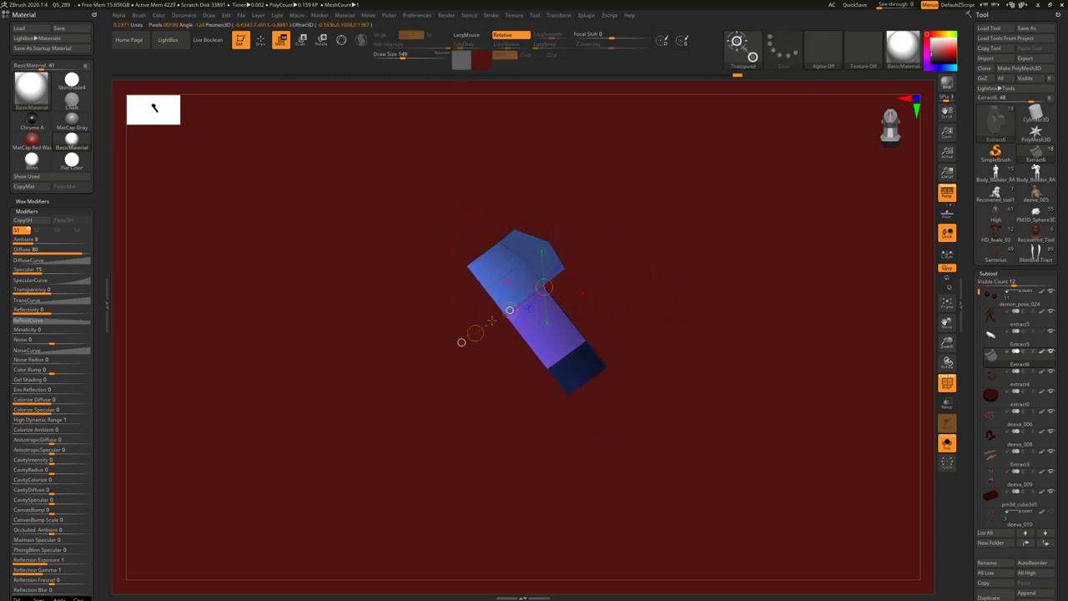
{"action": "key", "text": "q"}
{"action": "left_click_drag", "start_coordinate": [491, 319], "coordinate": [576, 359]}
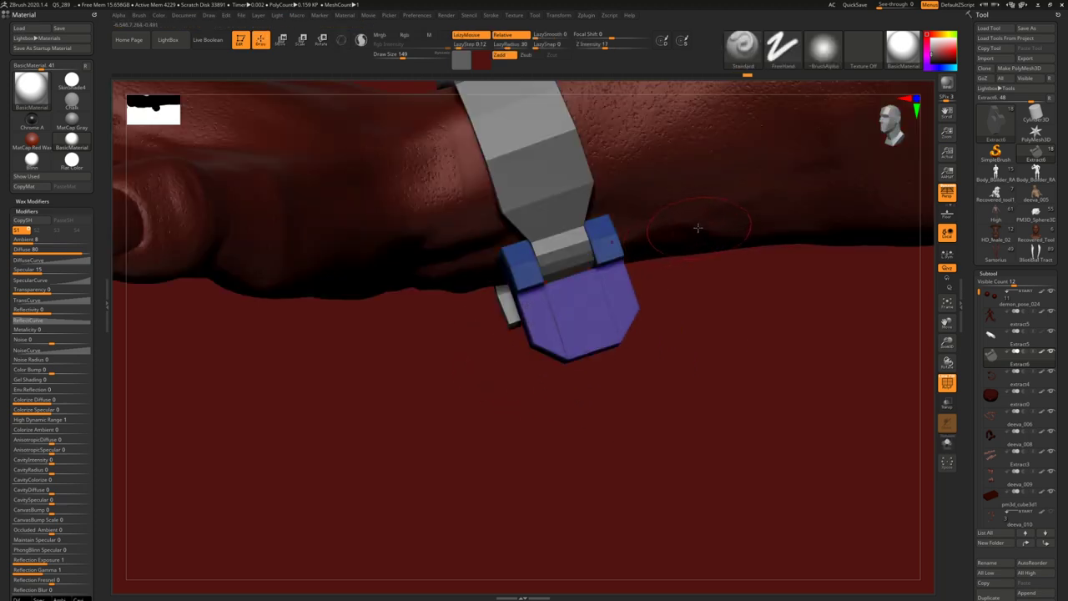
- Clear the buckle's mask, isolate the buckle and preview it with dynamic subdivision smoothing
{"action": "left_click_drag", "start_coordinate": [699, 229], "coordinate": [729, 295], "text": "ctrl"}
{"action": "key", "text": "alt+s"}
{"action": "key", "text": "d"}
{"action": "key", "text": "shift+f"}
{"action": "mouse_move", "coordinate": [618, 343]}
{"action": "right_mouse_down", "text": "alt"}
{"action": "mouse_move", "coordinate": [579, 379]}
{"action": "mouse_move", "coordinate": [558, 326]}
{"action": "mouse_move", "coordinate": [539, 333]}
{"action": "mouse_move", "coordinate": [508, 312]}
{"action": "mouse_move", "coordinate": [563, 358]}
{"action": "mouse_move", "coordinate": [528, 349]}
{"action": "right_mouse_up", "text": "alt"}
{"action": "key", "text": "shift+f"}
{"action": "key", "text": "shift+d"}
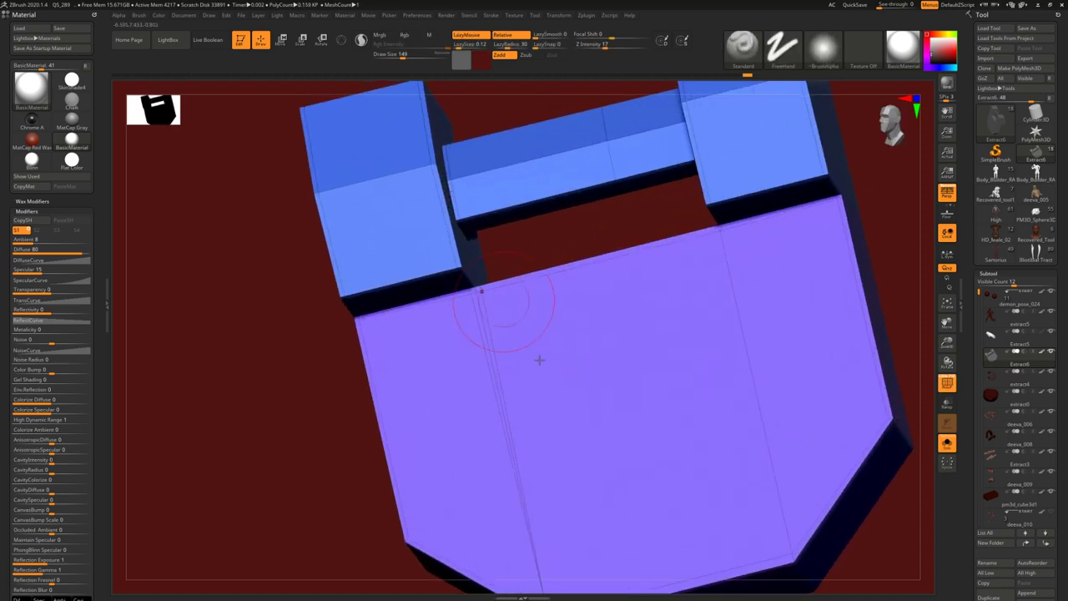
- With ZModeler's edge action set to Collapse, collapse the extra edges at one inner corner of the buckle plate and preview the smoothing
{"action": "scroll", "coordinate": [528, 349], "scroll_direction": "up", "scroll_amount": 3}
{"action": "key", "text": "b"}
{"action": "key", "text": "z"}
{"action": "key", "text": "m"}
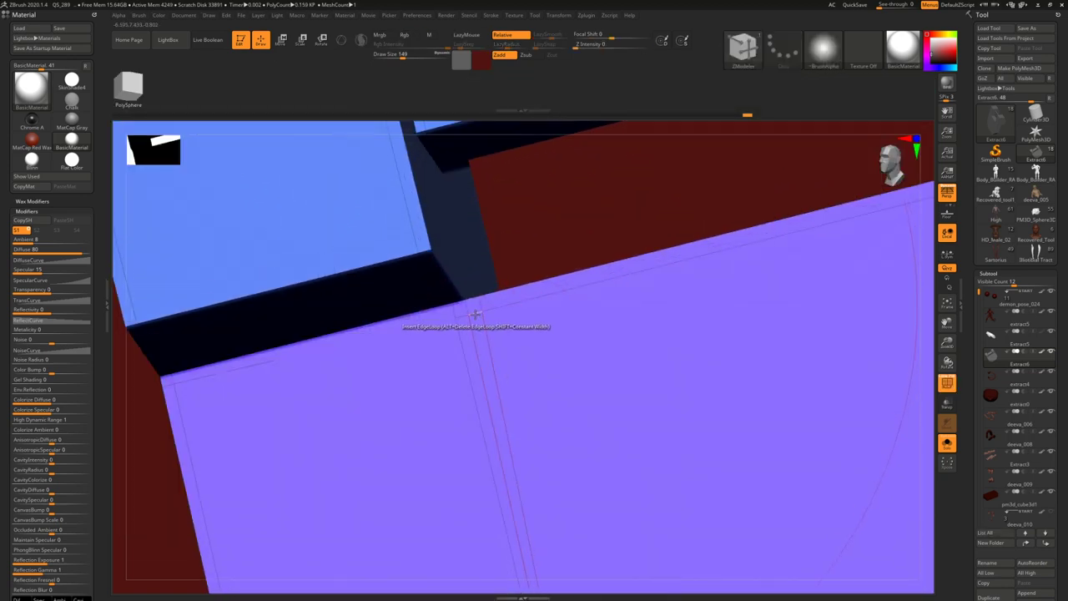
{"action": "key", "text": "space"}
{"action": "left_click", "coordinate": [398, 354]}
{"action": "left_click", "coordinate": [397, 418]}
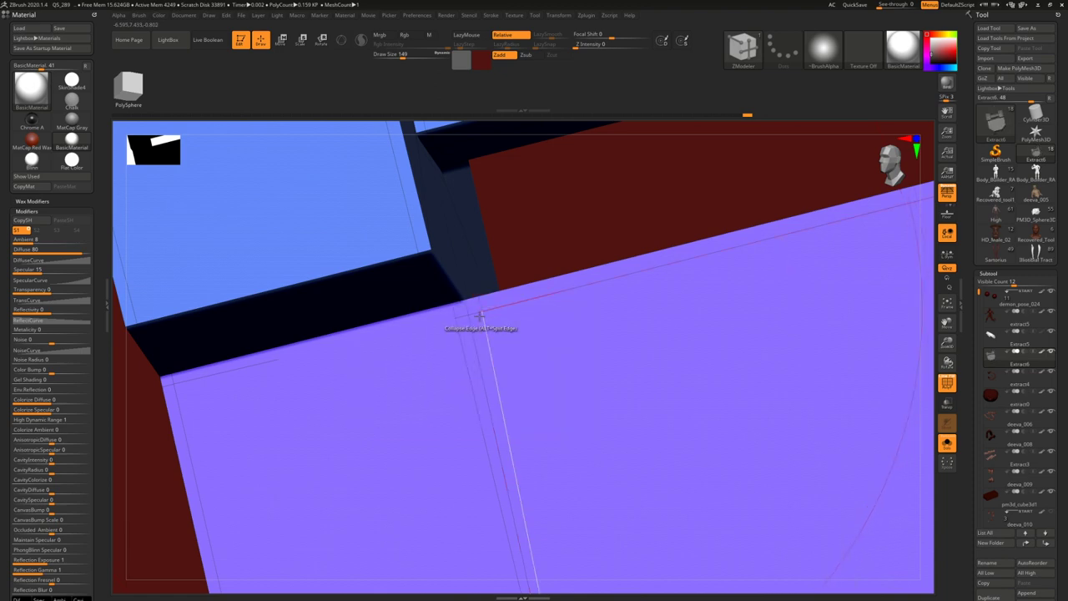
{"action": "right_click_drag", "start_coordinate": [477, 312], "coordinate": [466, 317]}
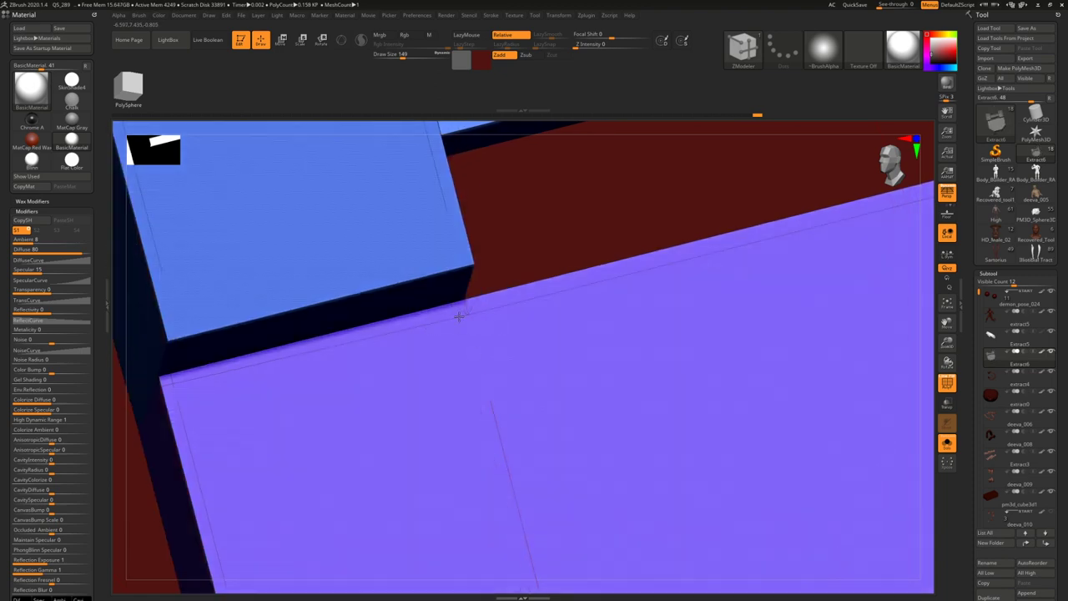
{"action": "right_click_drag", "start_coordinate": [477, 276], "coordinate": [429, 298], "text": "ctrl"}
{"action": "key", "text": "d"}
{"action": "key", "text": "shift+f"}
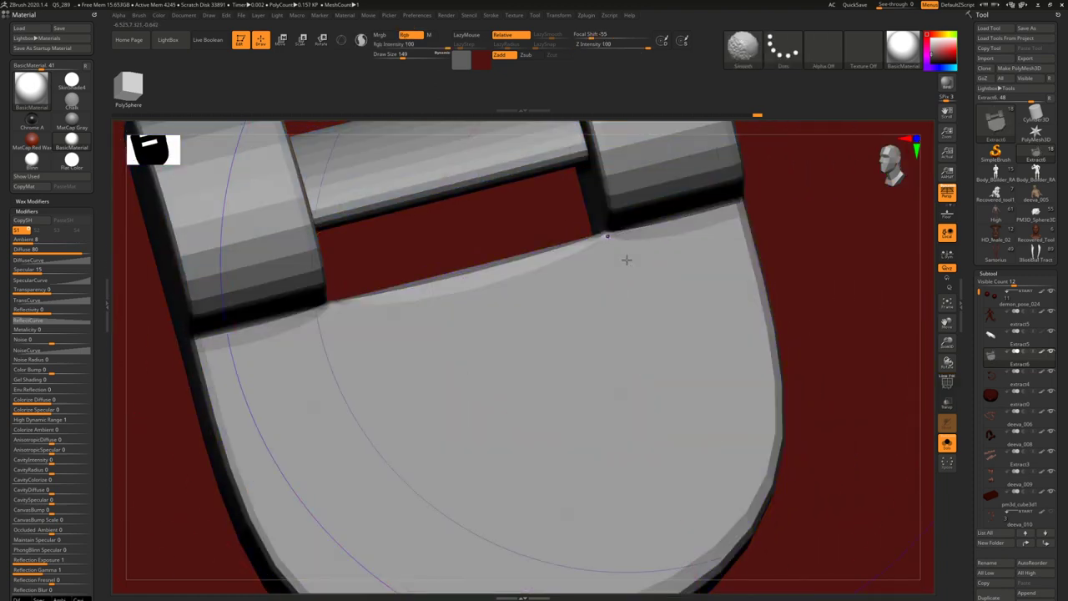
- Turn off the smoothed preview and collapse the extra edges at the buckle plate's opposite inner corner
{"action": "right_click_drag", "start_coordinate": [625, 262], "coordinate": [654, 298], "text": "ctrl"}
{"action": "key", "text": "shift+d"}
{"action": "key", "text": "shift+f"}
{"action": "right_click_drag", "start_coordinate": [610, 236], "coordinate": [618, 309], "text": "ctrl"}
{"action": "right_click_drag", "start_coordinate": [618, 308], "coordinate": [601, 284], "text": "ctrl"}
{"action": "scroll", "coordinate": [601, 285], "scroll_direction": "up", "scroll_amount": 6}
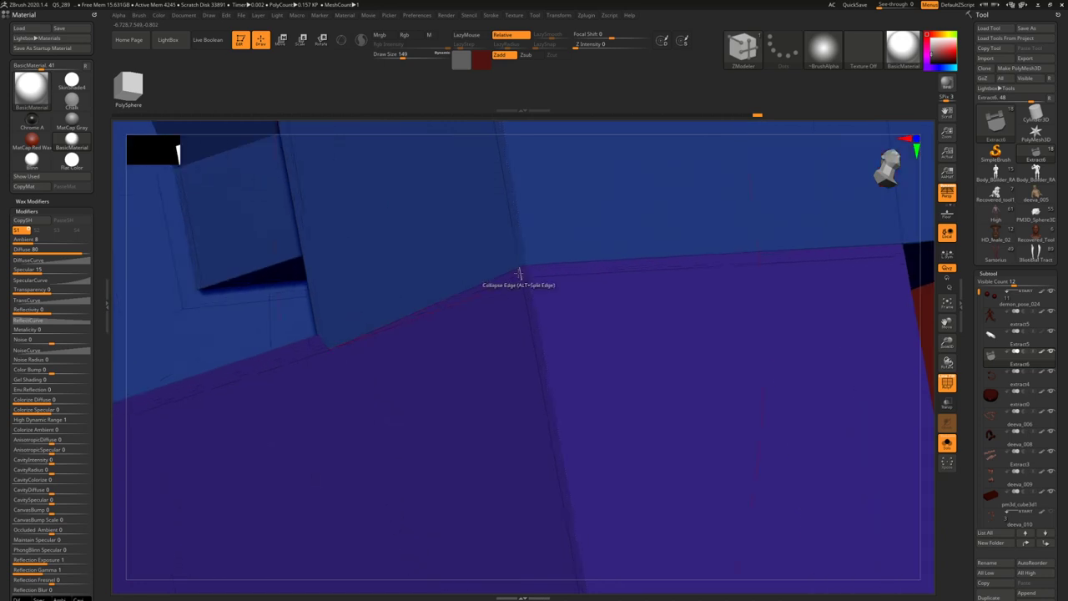
{"action": "right_click_drag", "start_coordinate": [531, 277], "coordinate": [549, 298]}
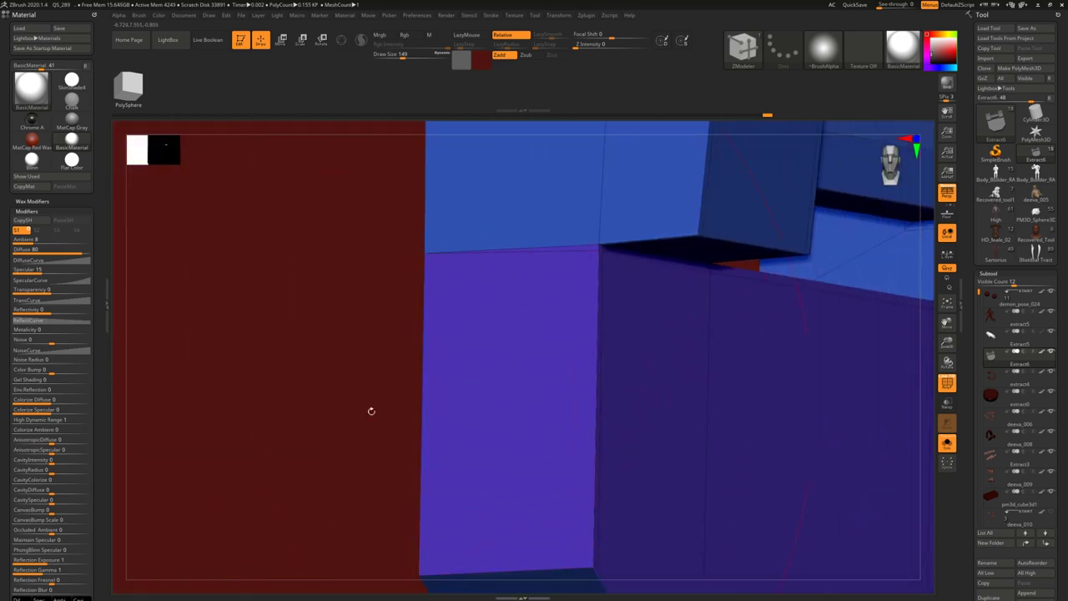
- Mask one side of the buckle, invert the mask, and adjust the buckle's thickness in Move mode before returning to Draw mode
{"action": "right_click_drag", "start_coordinate": [363, 298], "coordinate": [526, 338], "text": "ctrl"}
{"action": "mouse_move", "coordinate": [524, 307]}
{"action": "right_mouse_down"}
{"action": "mouse_move", "coordinate": [539, 321]}
{"action": "mouse_move", "coordinate": [479, 284]}
{"action": "mouse_move", "coordinate": [476, 268]}
{"action": "right_mouse_up"}
{"action": "key", "text": "shift+s"}
{"action": "mouse_move", "coordinate": [464, 250]}
{"action": "left_mouse_down", "text": "ctrl"}
{"action": "mouse_move", "coordinate": [508, 410]}
{"action": "mouse_move", "coordinate": [568, 425]}
{"action": "left_mouse_up", "text": "ctrl"}
{"action": "left_click", "coordinate": [568, 425], "text": "ctrl"}
{"action": "key", "text": "w"}
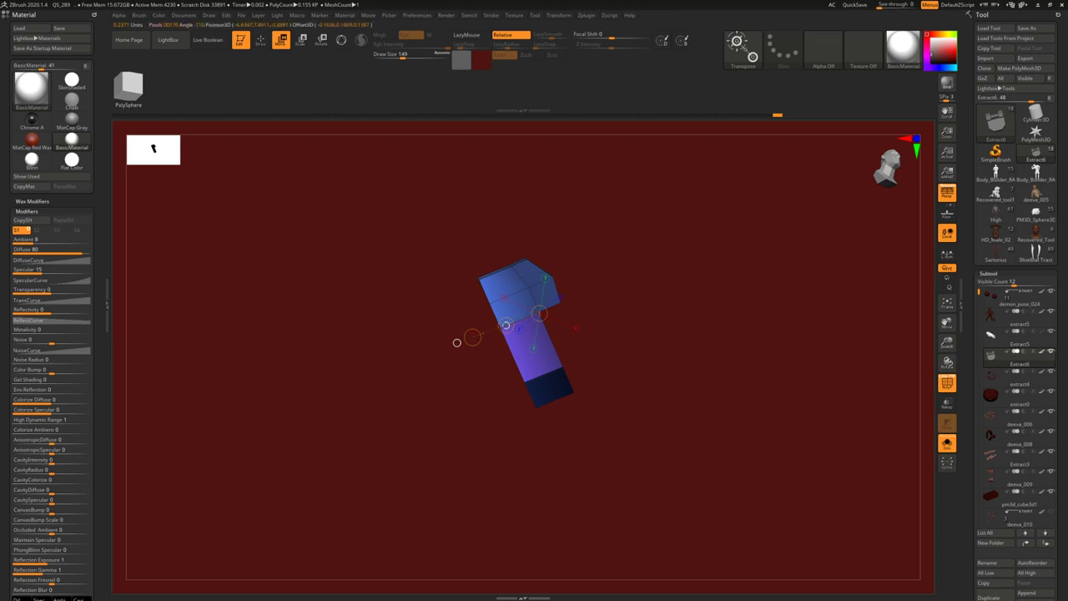
{"action": "key", "text": "q"}
- Switch to Chrome, look through the open reference tabs and windows, and bring up the photo of the rusty antique prison cuffs
{"action": "key", "text": "alt+Tab"}
{"action": "key", "text": "alt+Tab"}
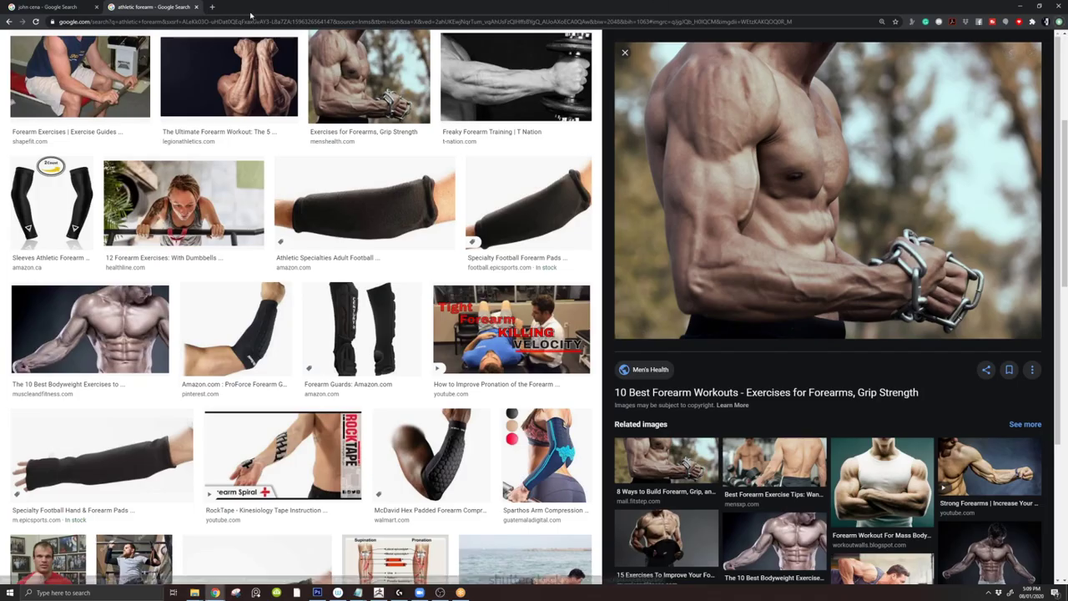
{"action": "key", "text": "alt+Tab"}
{"action": "left_click", "coordinate": [773, 155]}
{"action": "left_click", "coordinate": [259, 7]}
{"action": "left_click", "coordinate": [350, 7]}
{"action": "left_click", "coordinate": [151, 7]}
{"action": "left_click", "coordinate": [50, 7]}
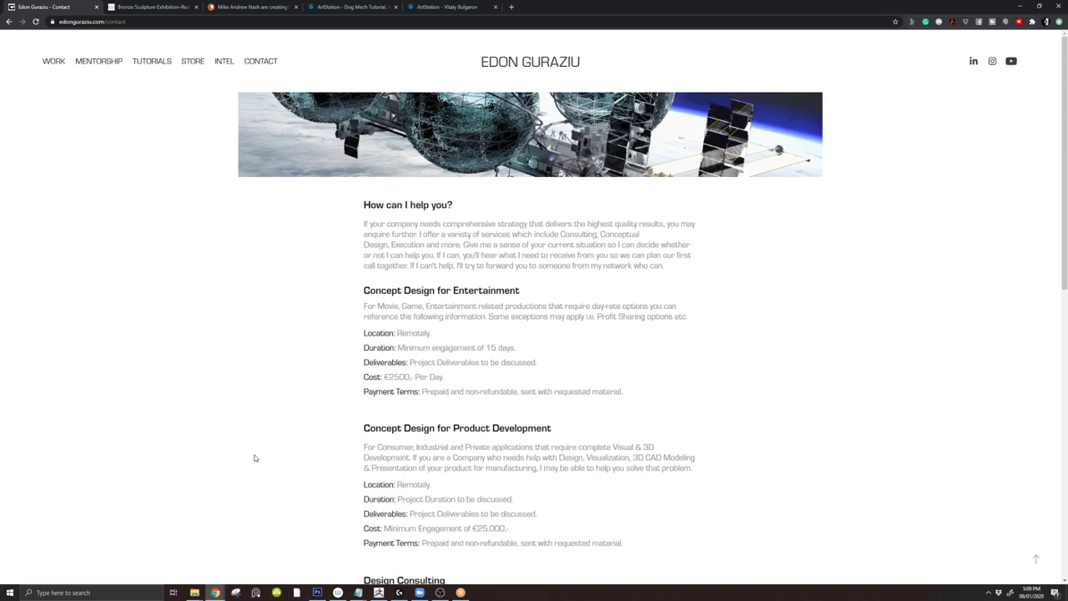
{"action": "mouse_move", "coordinate": [215, 593]}
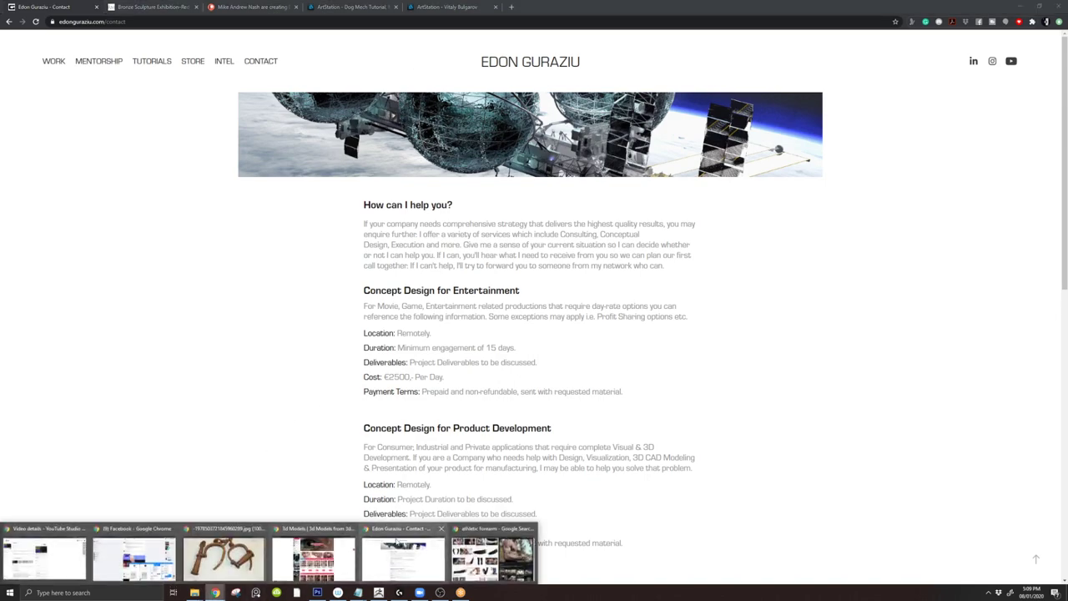
{"action": "left_click", "coordinate": [250, 546]}
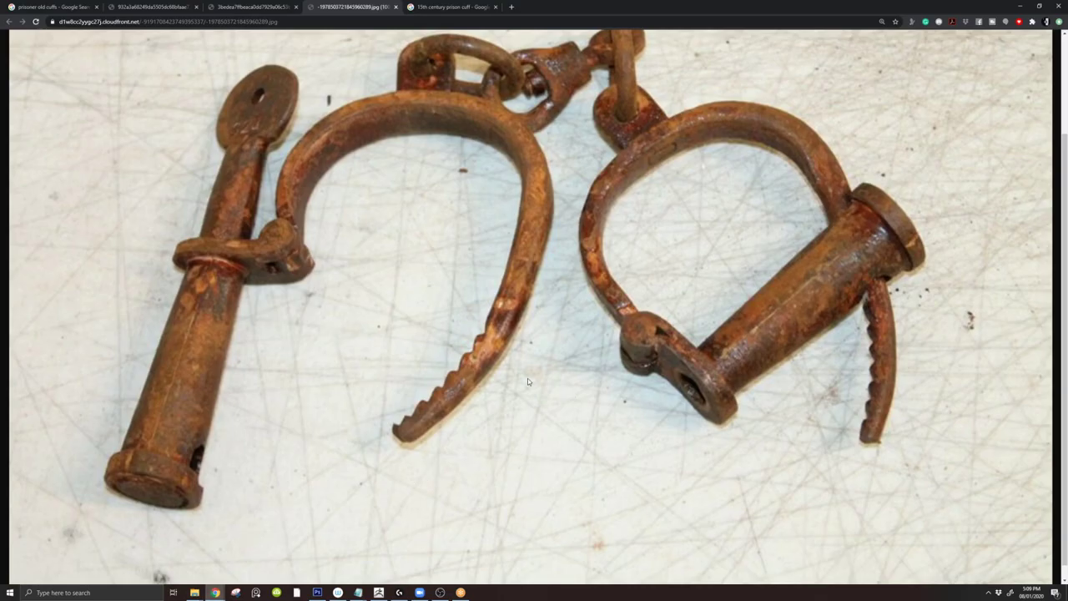
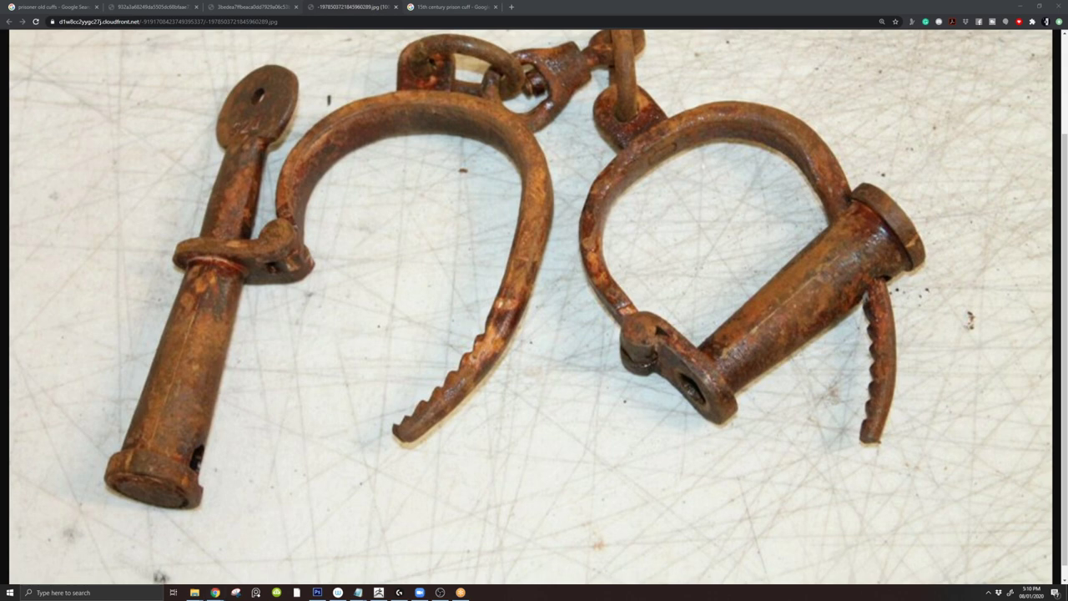
- Switch back to ZBrush, show the demon around the buckle, and examine the cuff on the wrist and the whole figure
{"action": "key", "text": "alt+Tab"}
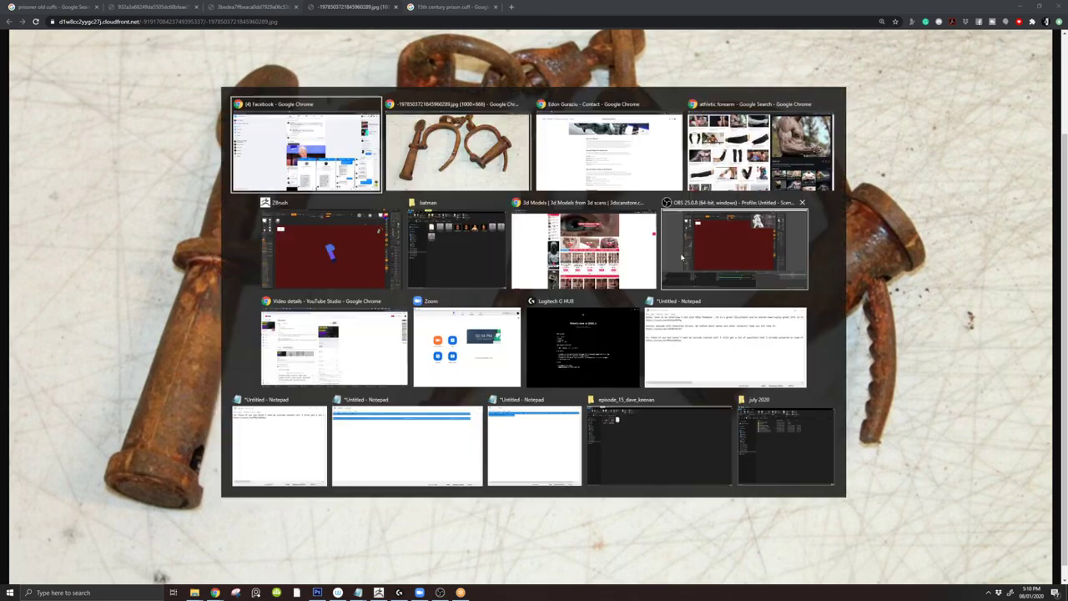
{"action": "key", "text": "alt+s"}
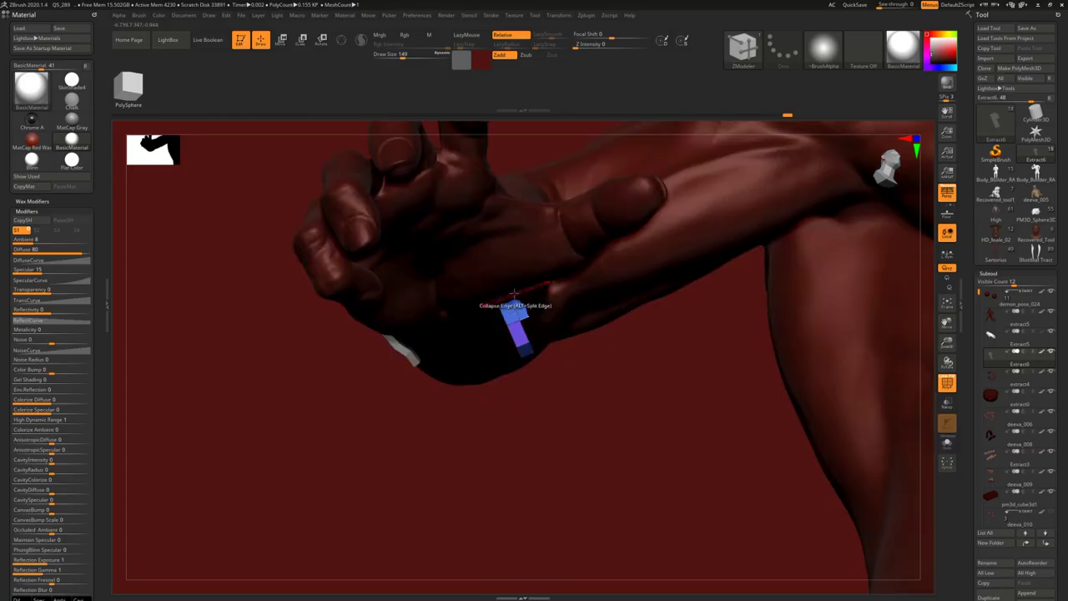
{"action": "right_click_drag", "start_coordinate": [478, 295], "coordinate": [525, 251]}
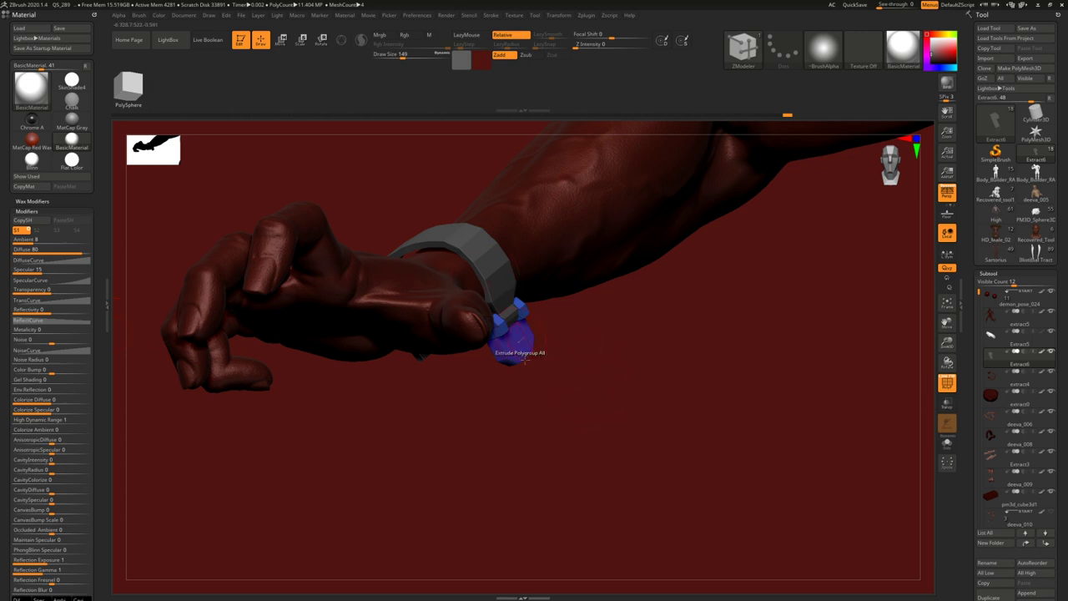
{"action": "mouse_move", "coordinate": [489, 277]}
{"action": "right_mouse_down"}
{"action": "mouse_move", "coordinate": [494, 256]}
{"action": "mouse_move", "coordinate": [467, 252]}
{"action": "mouse_move", "coordinate": [516, 237]}
{"action": "mouse_move", "coordinate": [511, 364]}
{"action": "right_mouse_up"}
{"action": "key", "text": "shift+f"}
{"action": "key", "text": "shift+f"}
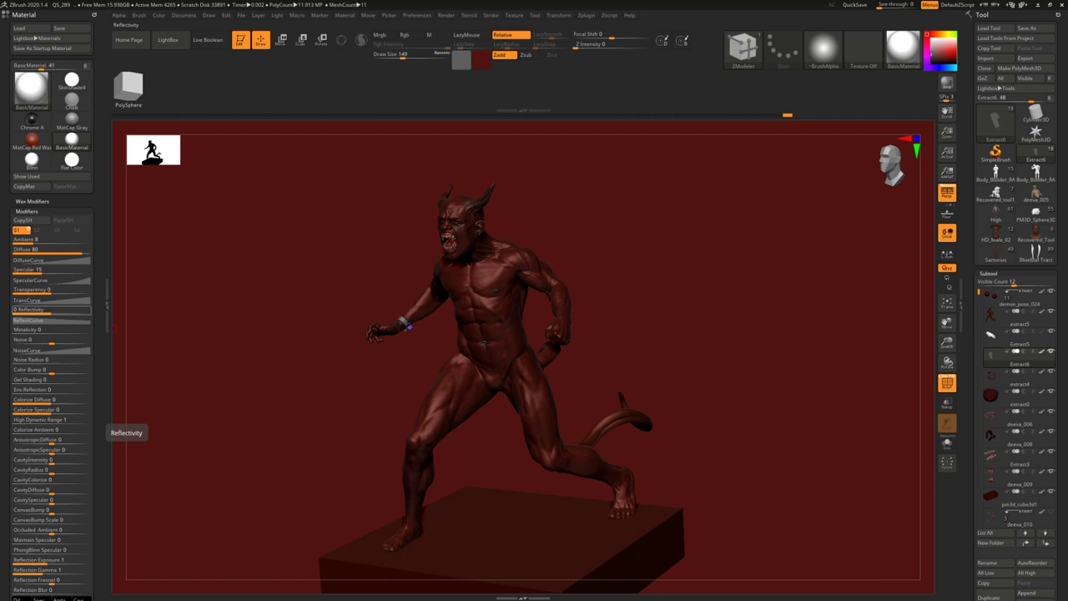
{"action": "right_click_drag", "start_coordinate": [317, 281], "coordinate": [418, 281]}
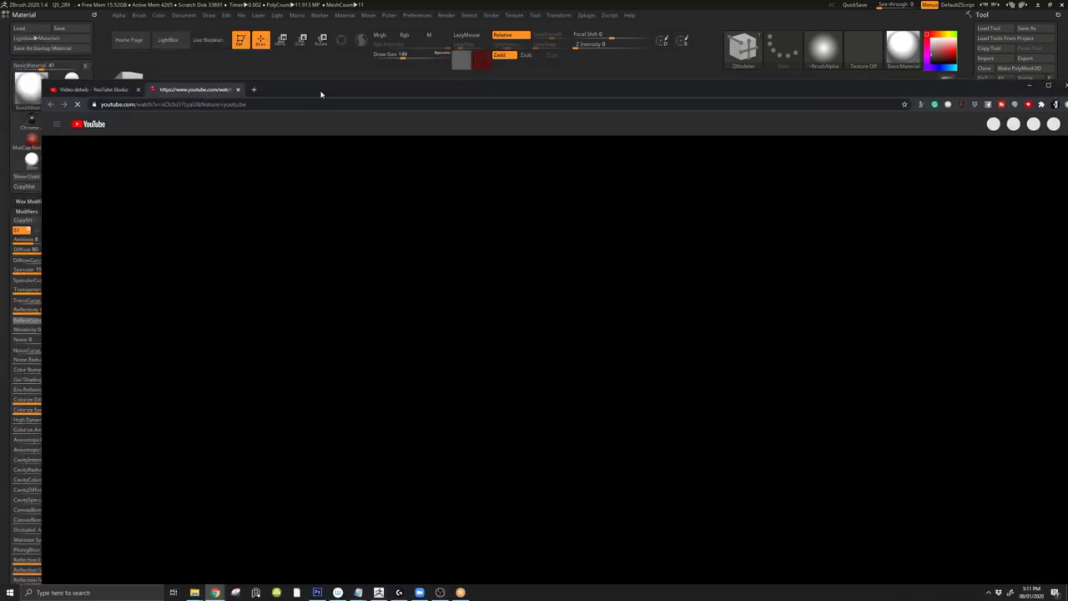
- Maximize the browser window with the "Sculpting a Demon in zbrush from scratch" video, mute it and skip the ads
{"action": "double_click", "coordinate": [321, 94]}
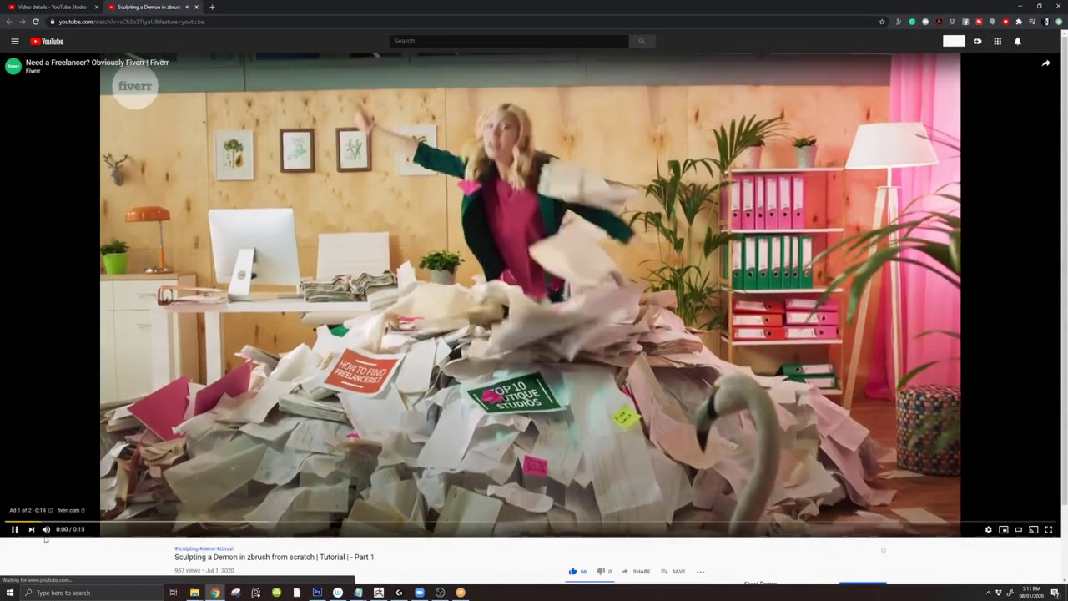
{"action": "left_click", "coordinate": [45, 530]}
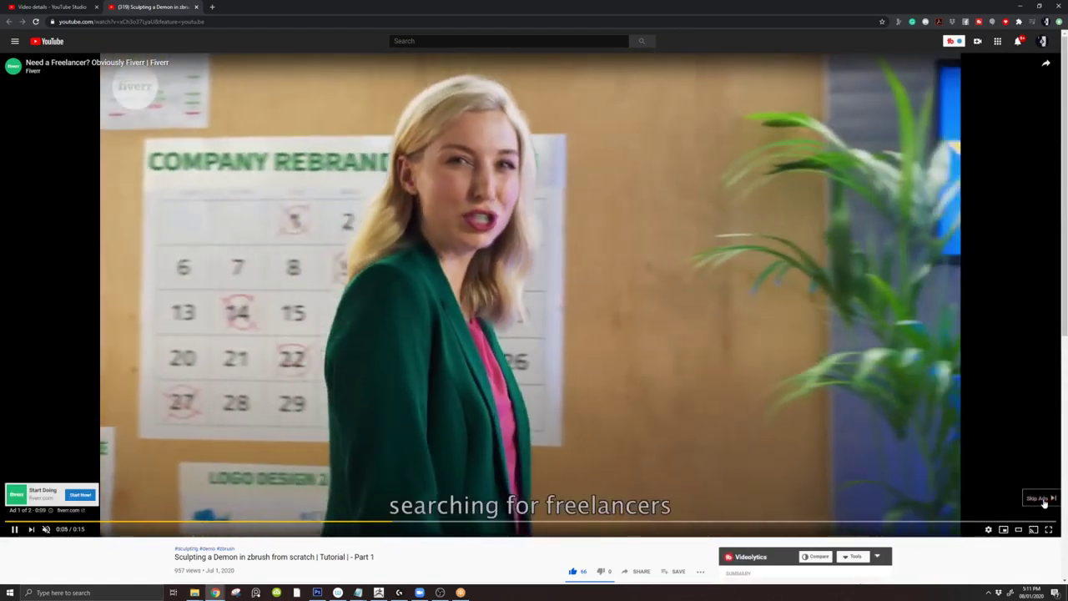
{"action": "left_click", "coordinate": [1042, 499]}
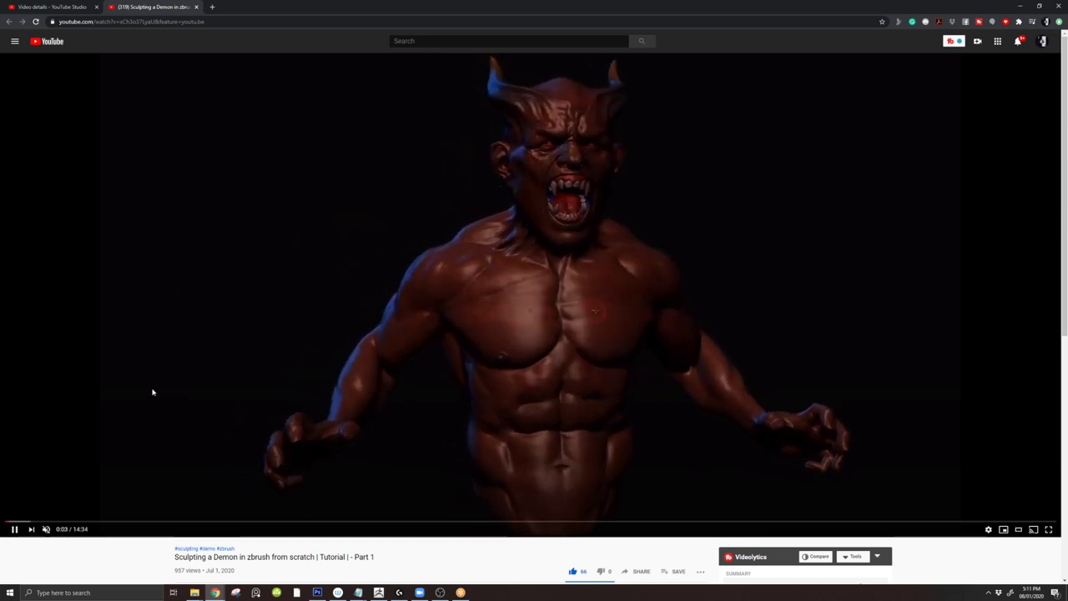
- Skim forward through the demon sculpting video to the muscle-sculpting section around 3:30
{"action": "left_click", "coordinate": [35, 522]}
{"action": "left_click", "coordinate": [46, 523]}
{"action": "left_click", "coordinate": [75, 522]}
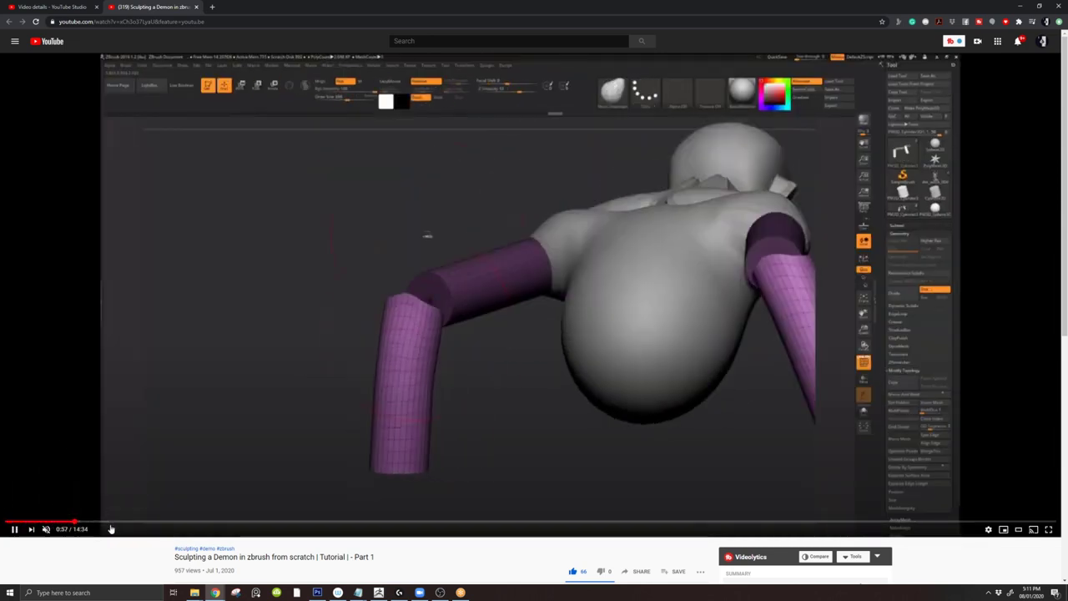
{"action": "left_click", "coordinate": [107, 523]}
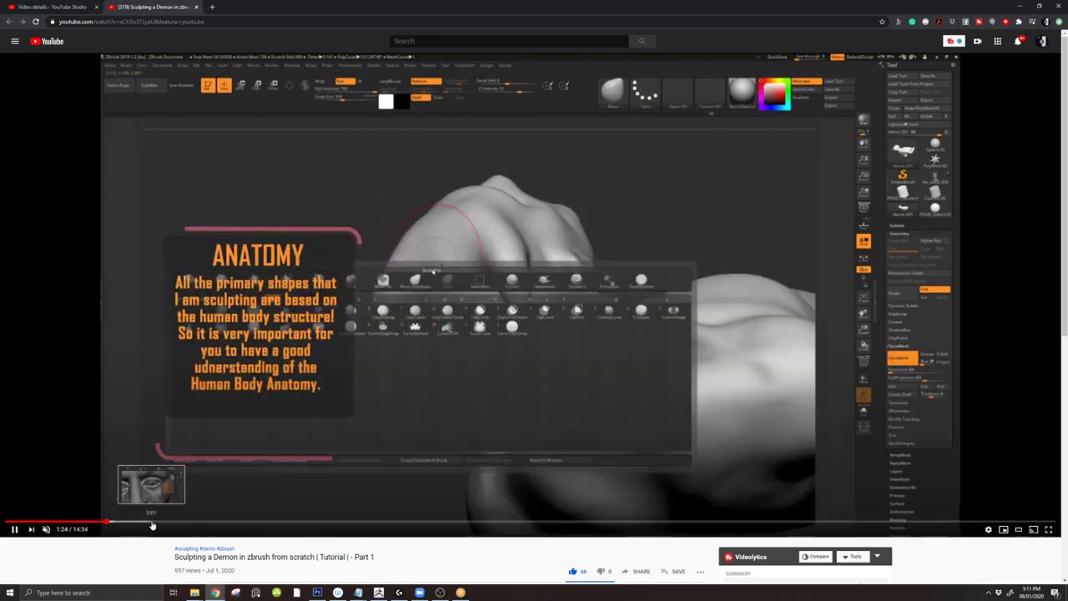
{"action": "left_click", "coordinate": [253, 522]}
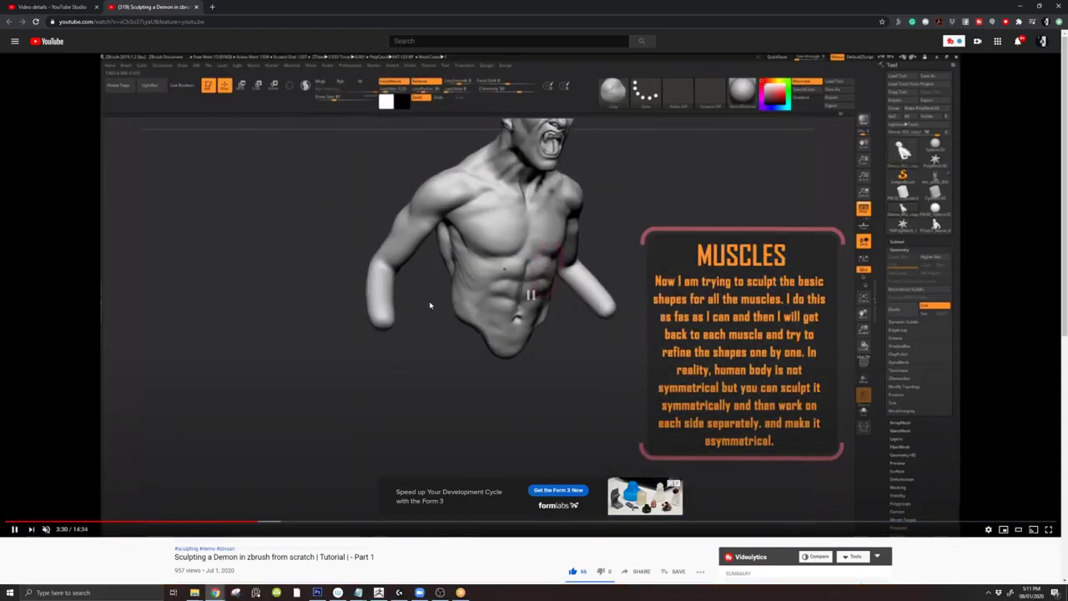
- Switch back to ZBrush, view the demon from the front, and inspect the Iliotibial Tract and Sartorius écorché tools, framing each figure
{"action": "key", "text": "alt+Tab"}
{"action": "left_click_drag", "start_coordinate": [431, 304], "coordinate": [495, 403]}
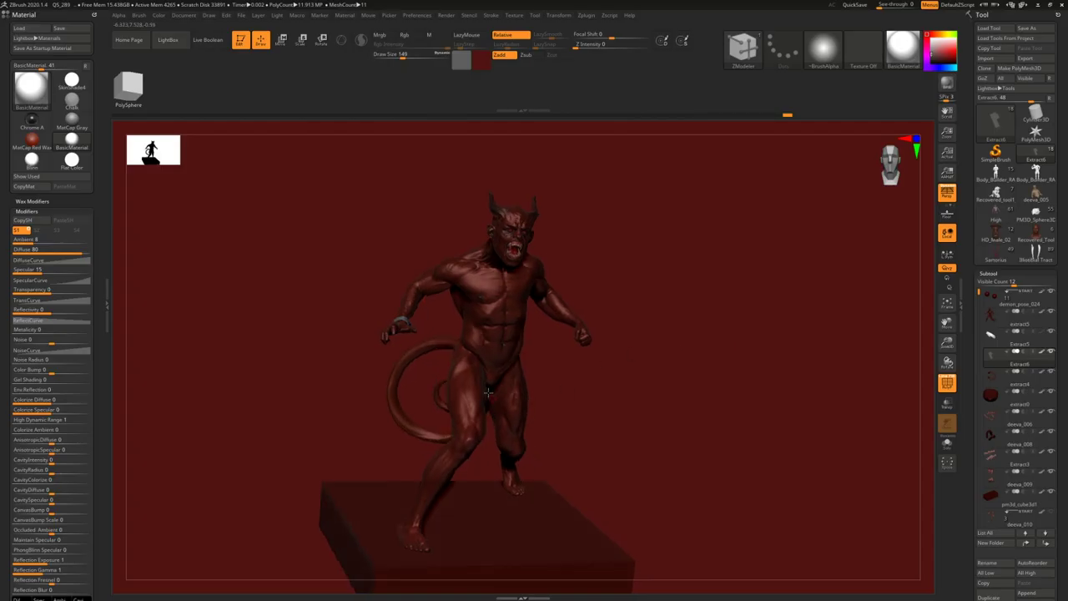
{"action": "left_click_drag", "start_coordinate": [676, 348], "coordinate": [444, 432]}
{"action": "left_click", "coordinate": [1039, 257]}
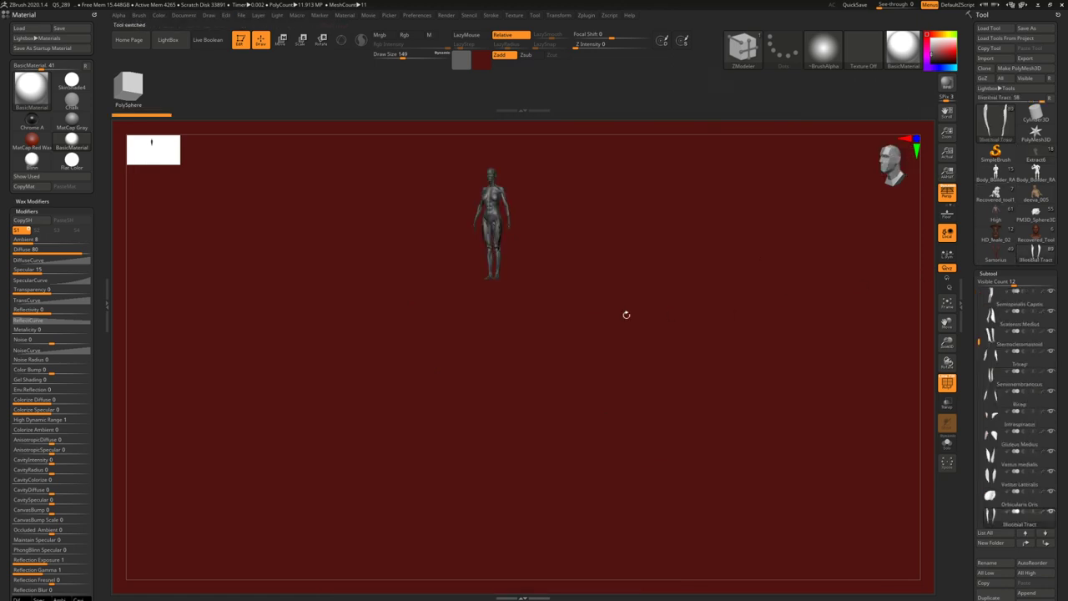
{"action": "key", "text": "f"}
{"action": "left_click", "coordinate": [1005, 253]}
{"action": "key", "text": "f"}
{"action": "left_click_drag", "start_coordinate": [598, 304], "coordinate": [479, 353], "text": "shift"}
{"action": "key", "text": "shift+f"}
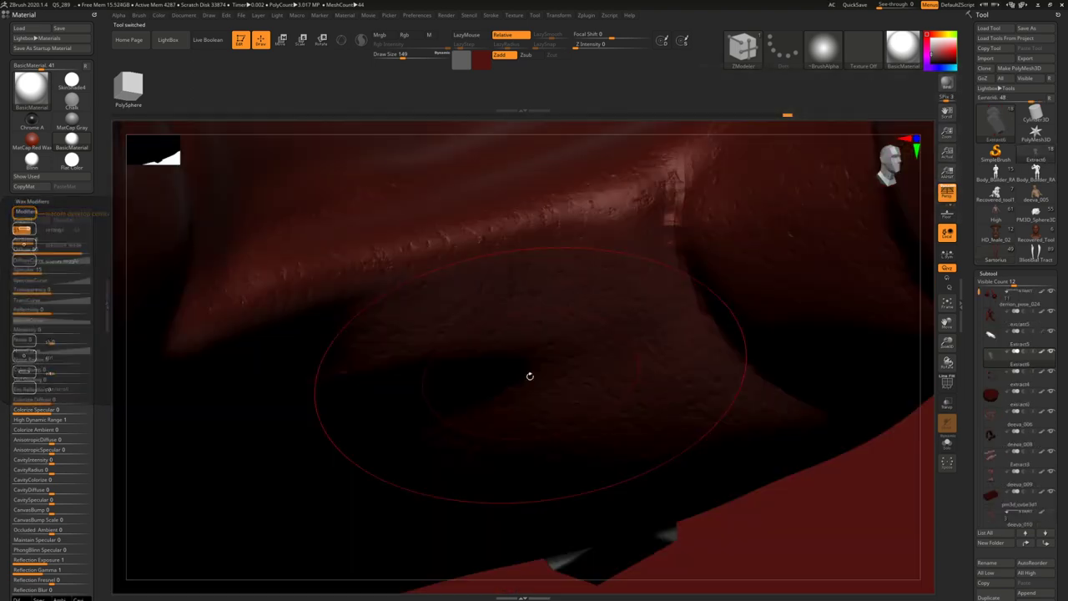
- Frame the demon in the view and make its body the active subtool
{"action": "left_click_drag", "start_coordinate": [530, 375], "coordinate": [515, 282], "text": "alt"}
{"action": "key", "text": "f"}
{"action": "right_click_drag", "start_coordinate": [526, 309], "coordinate": [489, 401]}
{"action": "left_click", "coordinate": [492, 318], "text": "alt"}
{"action": "key", "text": "f"}
{"action": "mouse_move", "coordinate": [560, 378]}
{"action": "right_mouse_down", "text": "ctrl"}
{"action": "mouse_move", "coordinate": [549, 260]}
{"action": "mouse_move", "coordinate": [584, 284]}
{"action": "mouse_move", "coordinate": [553, 300]}
{"action": "mouse_move", "coordinate": [572, 277]}
{"action": "mouse_move", "coordinate": [546, 263]}
{"action": "mouse_move", "coordinate": [470, 266]}
{"action": "mouse_move", "coordinate": [554, 275]}
{"action": "right_mouse_up", "text": "ctrl"}
- Select the Standard brush and set its draw size to 104
{"action": "key", "text": "b"}
{"action": "key", "text": "s"}
{"action": "key", "text": "t"}
{"action": "key", "text": "space"}
{"action": "left_click_drag", "start_coordinate": [553, 257], "coordinate": [551, 258]}
{"action": "right_click_drag", "start_coordinate": [563, 275], "coordinate": [565, 254], "text": "alt"}
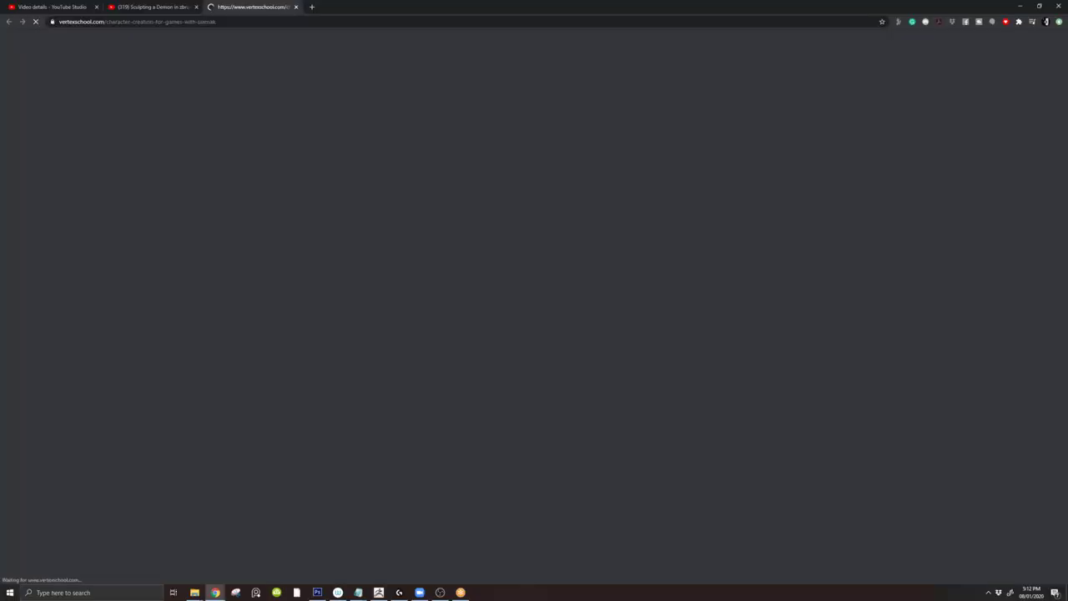
- Look over the Vertex School character creation course page in Chrome, close its tab and return to ZBrush
{"action": "scroll", "coordinate": [342, 192], "scroll_direction": "down", "scroll_amount": 5}
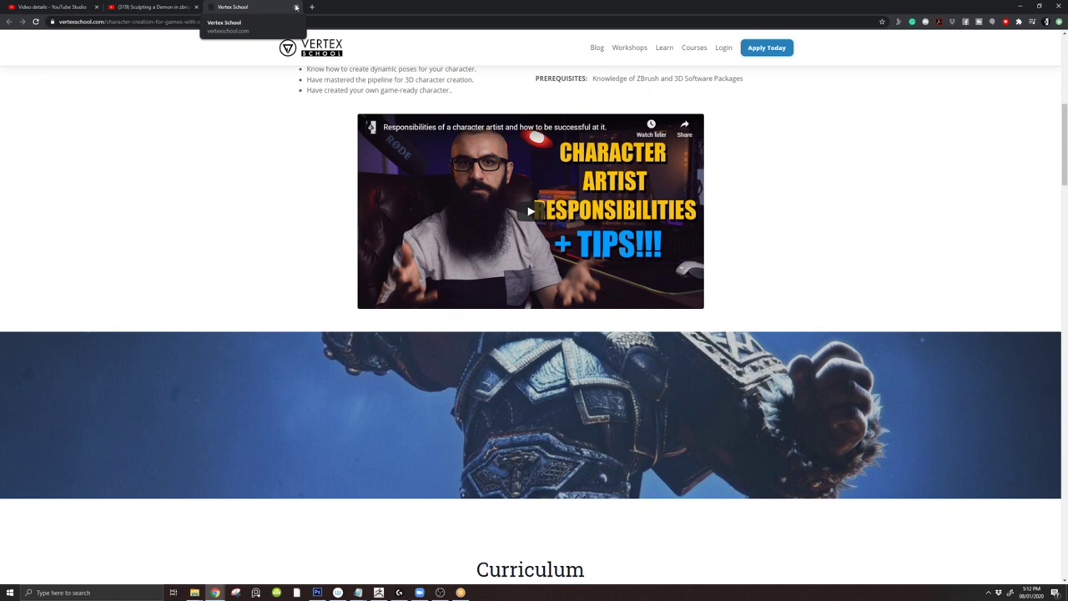
{"action": "left_click", "coordinate": [296, 7]}
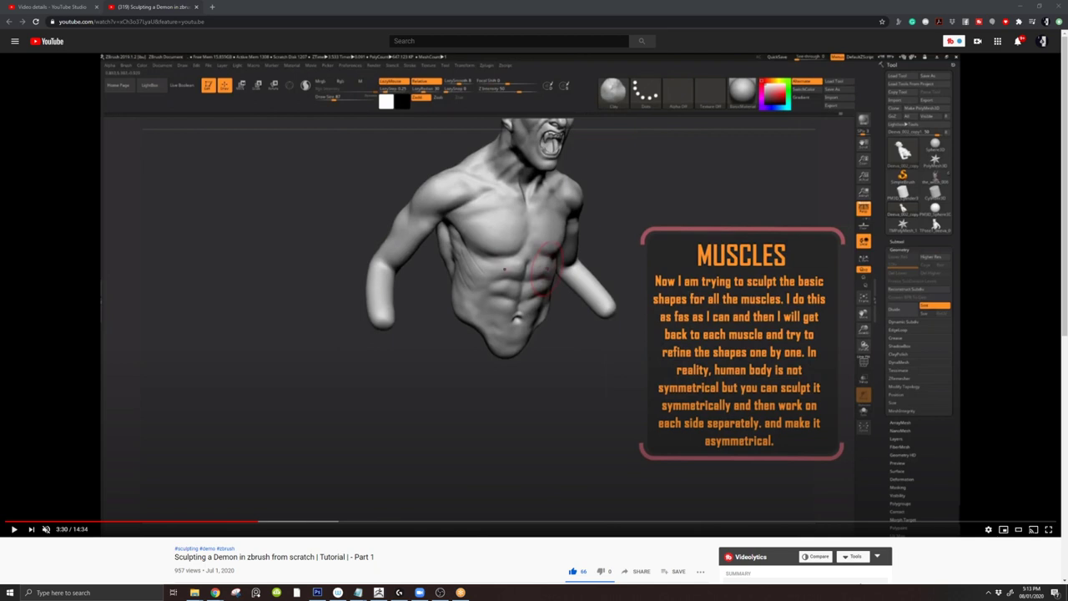
{"action": "left_click", "coordinate": [378, 592]}
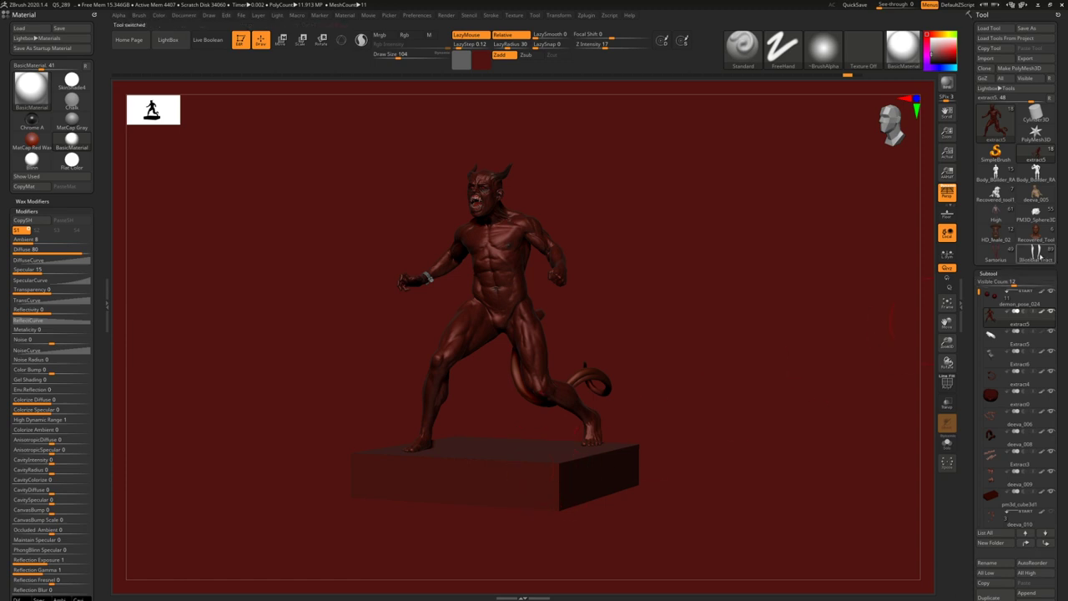
- Switch to the Iliotibial Tract écorché figure and inspect its thighs and hips from the front and back
{"action": "left_click", "coordinate": [1036, 252]}
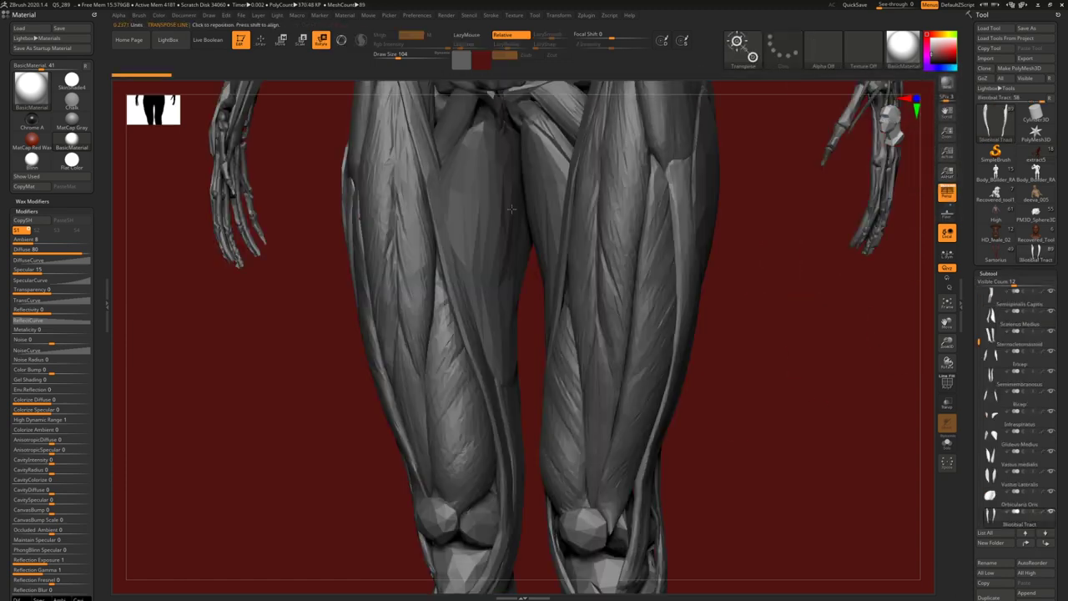
{"action": "right_click_drag", "start_coordinate": [585, 210], "coordinate": [513, 313], "text": "alt"}
{"action": "right_click_drag", "start_coordinate": [292, 359], "coordinate": [489, 368]}
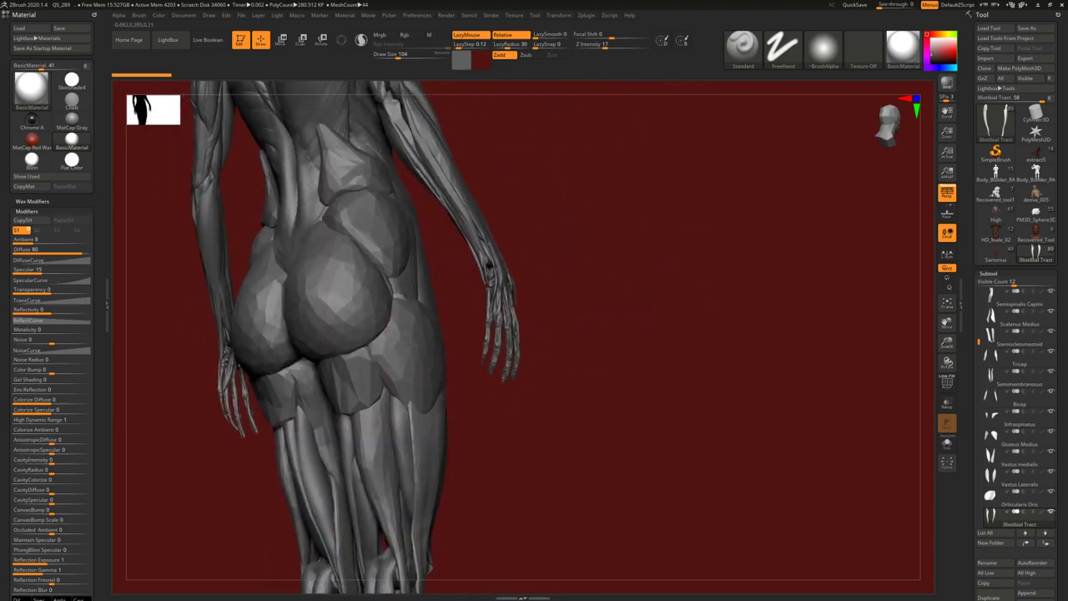
- Select the Posterior Fat Pads subtool and return to the Iliotibial Tract, examining how they cover the hip and outer thigh
{"action": "left_click", "coordinate": [434, 334], "text": "alt"}
{"action": "key", "text": "shift+s"}
{"action": "right_click_drag", "start_coordinate": [534, 328], "coordinate": [411, 329]}
{"action": "left_click", "coordinate": [948, 442]}
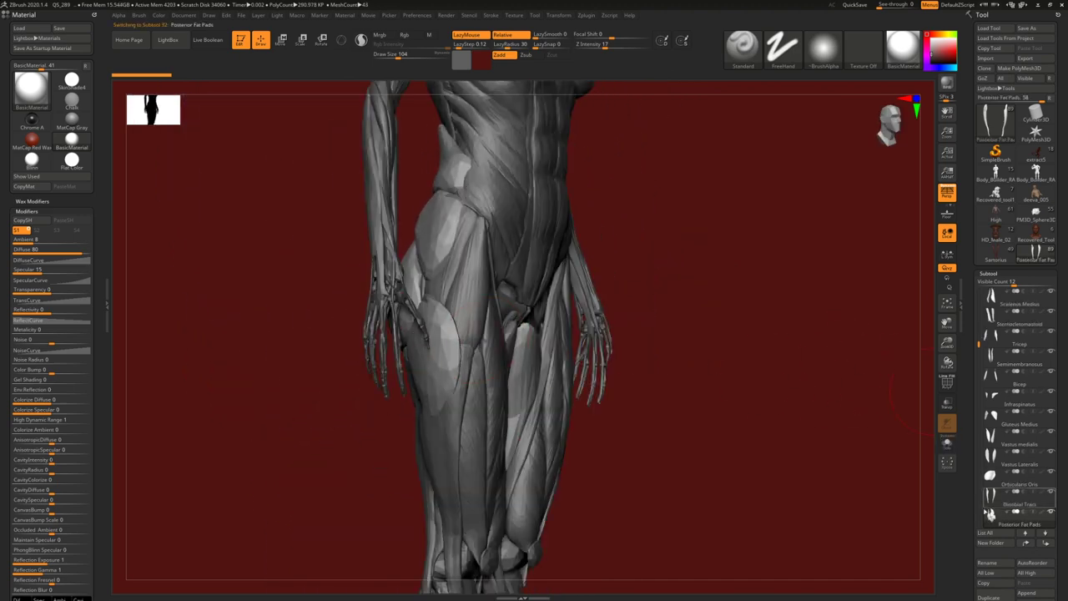
{"action": "left_click", "coordinate": [996, 503]}
{"action": "right_click_drag", "start_coordinate": [376, 292], "coordinate": [552, 286]}
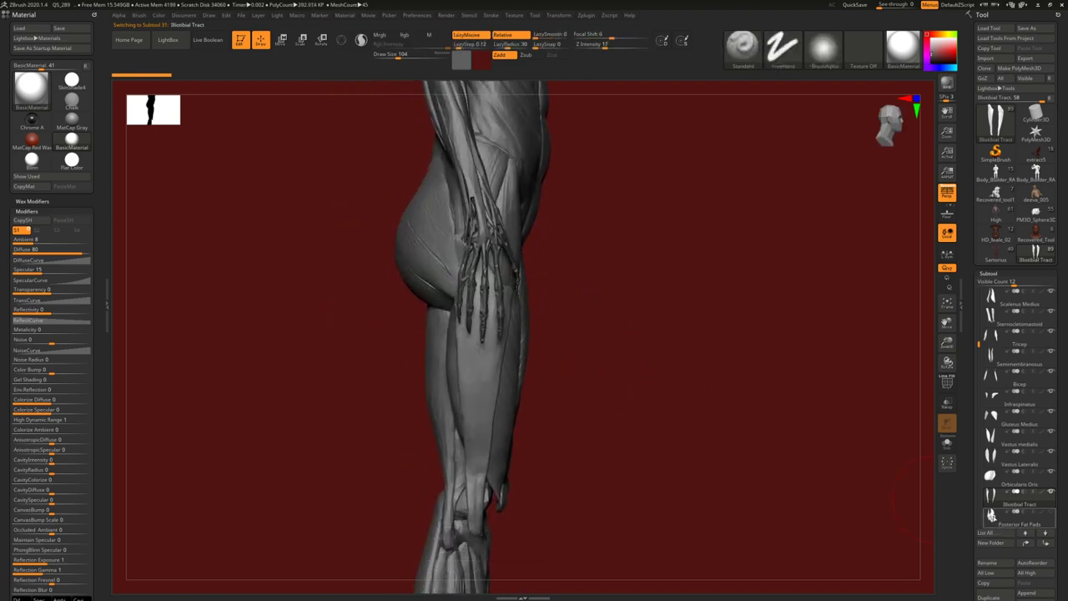
- Make Posterior Fat Pads the active subtool and view the whole female écorché from the front
{"action": "left_click", "coordinate": [996, 517]}
{"action": "right_click_drag", "start_coordinate": [358, 309], "coordinate": [175, 262]}
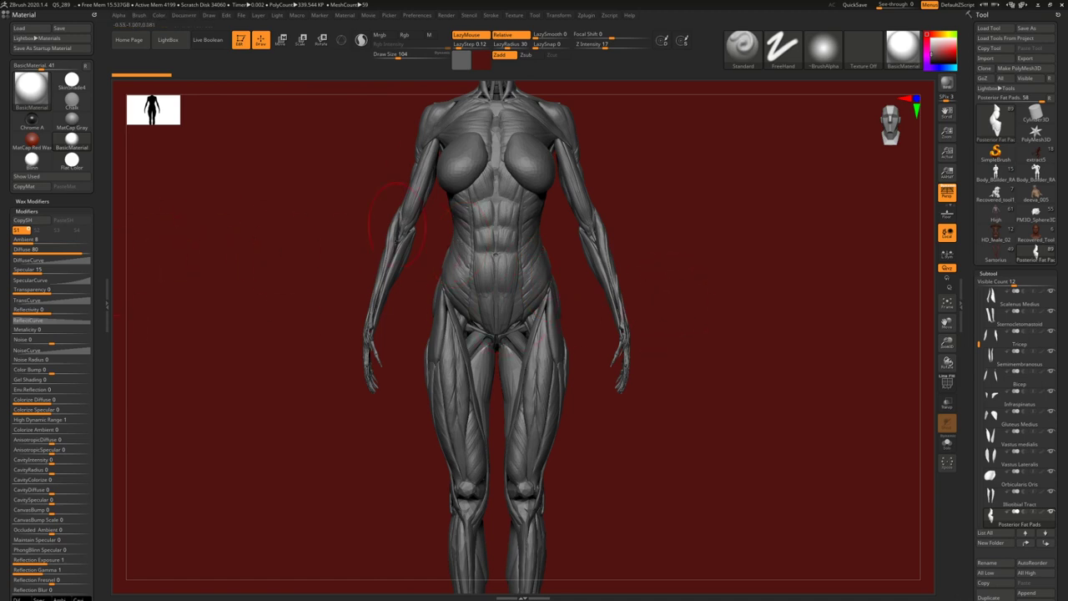
{"action": "right_click_drag", "start_coordinate": [486, 268], "coordinate": [539, 302], "text": "ctrl"}
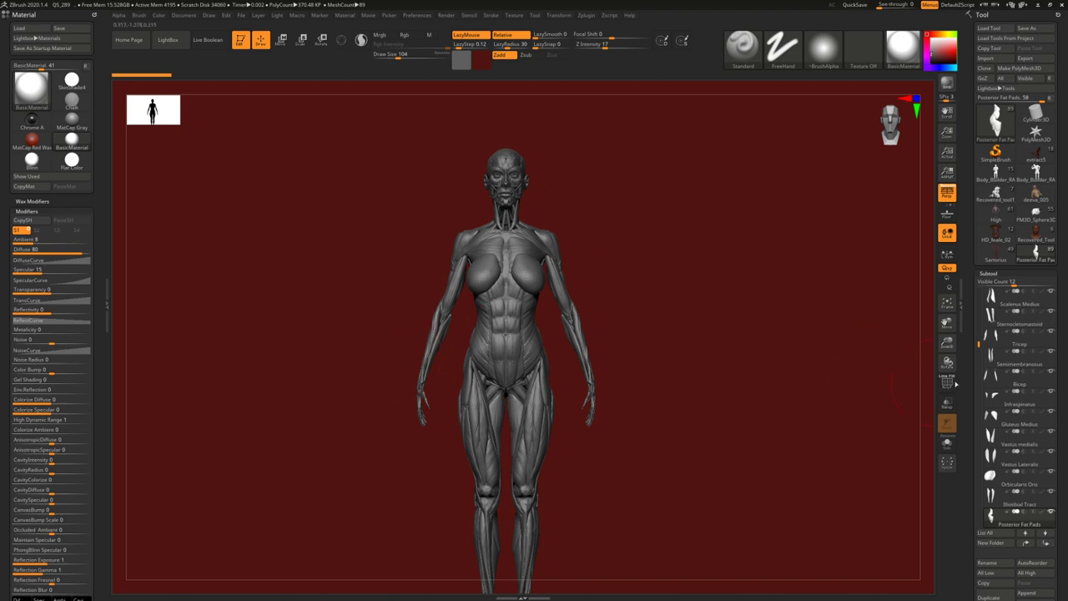
- Switch to the Sartorius écorché figure, frame it, and study the male torso and arm muscles from the front and side
{"action": "left_click", "coordinate": [995, 253]}
{"action": "key", "text": "f"}
{"action": "right_click_drag", "start_coordinate": [510, 203], "coordinate": [534, 225], "text": "ctrl"}
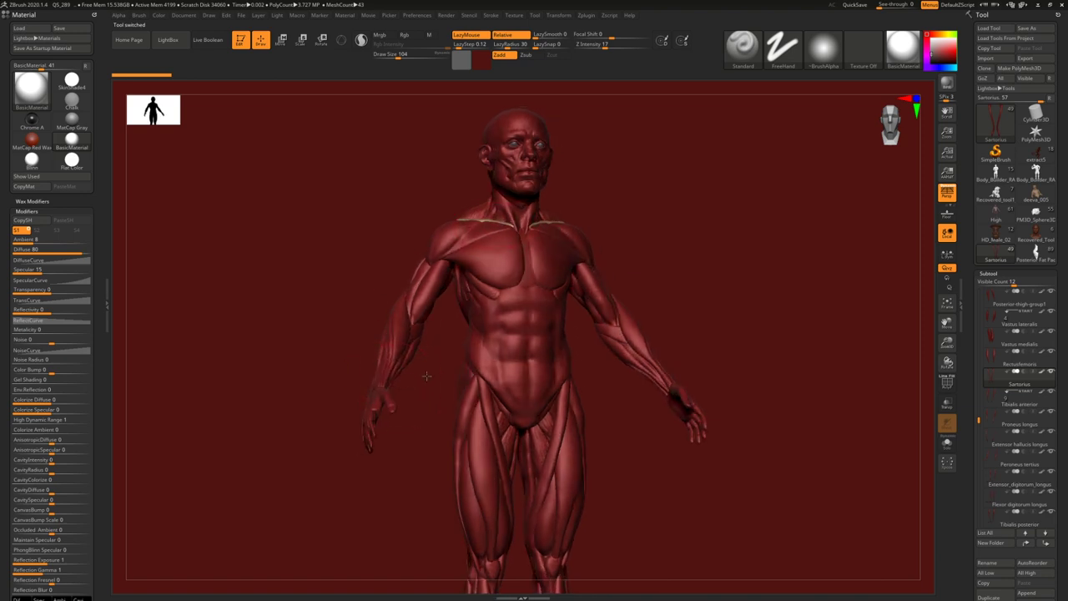
{"action": "right_click_drag", "start_coordinate": [425, 375], "coordinate": [469, 353]}
{"action": "right_click_drag", "start_coordinate": [507, 306], "coordinate": [484, 313]}
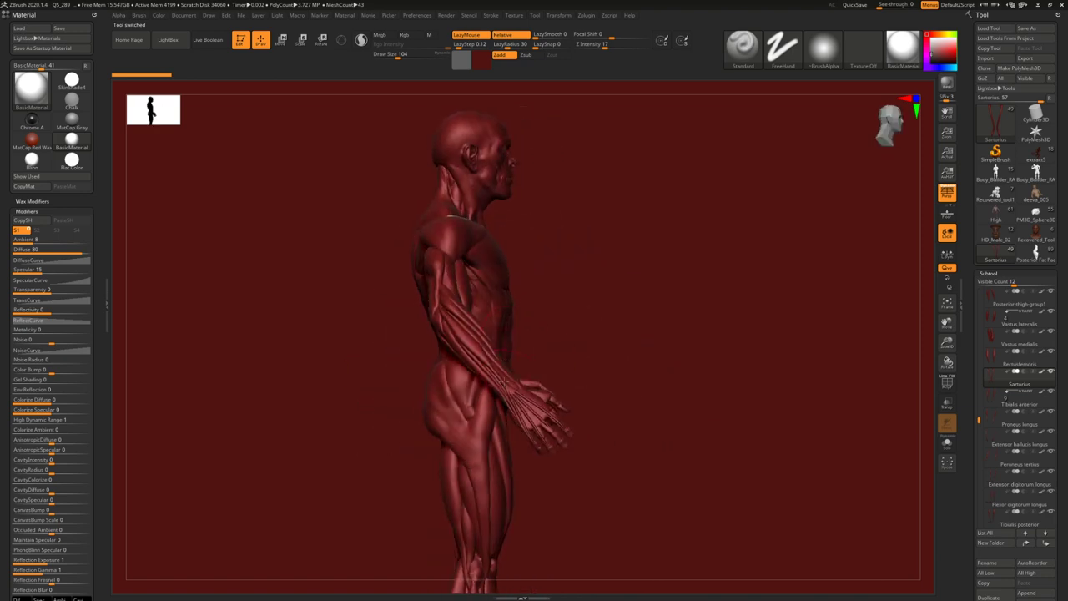
{"action": "right_click_drag", "start_coordinate": [558, 389], "coordinate": [447, 357]}
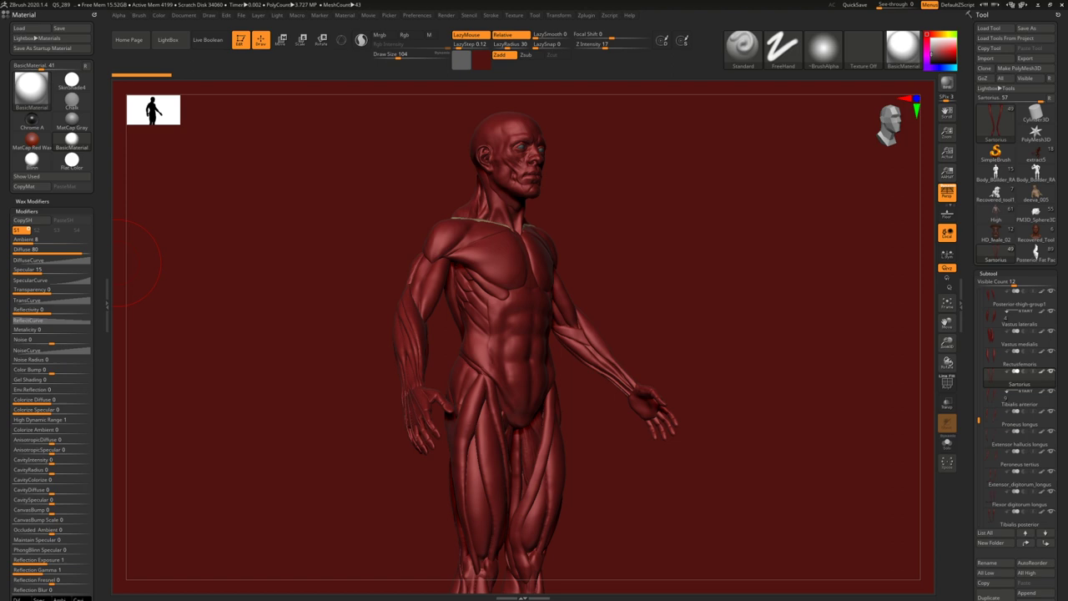
{"action": "left_click_drag", "start_coordinate": [735, 250], "coordinate": [584, 250], "text": "shift"}
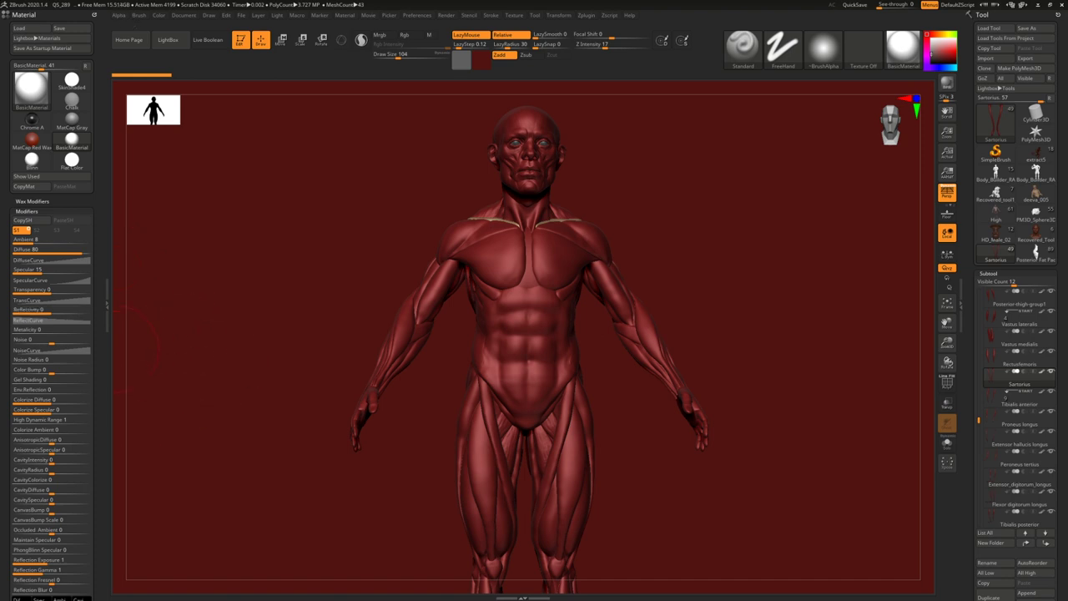
- Switch to Chrome, open pinterest.com in a new tab and browse its home feed
{"action": "key", "text": "alt+Tab"}
{"action": "key", "text": "ctrl+t"}
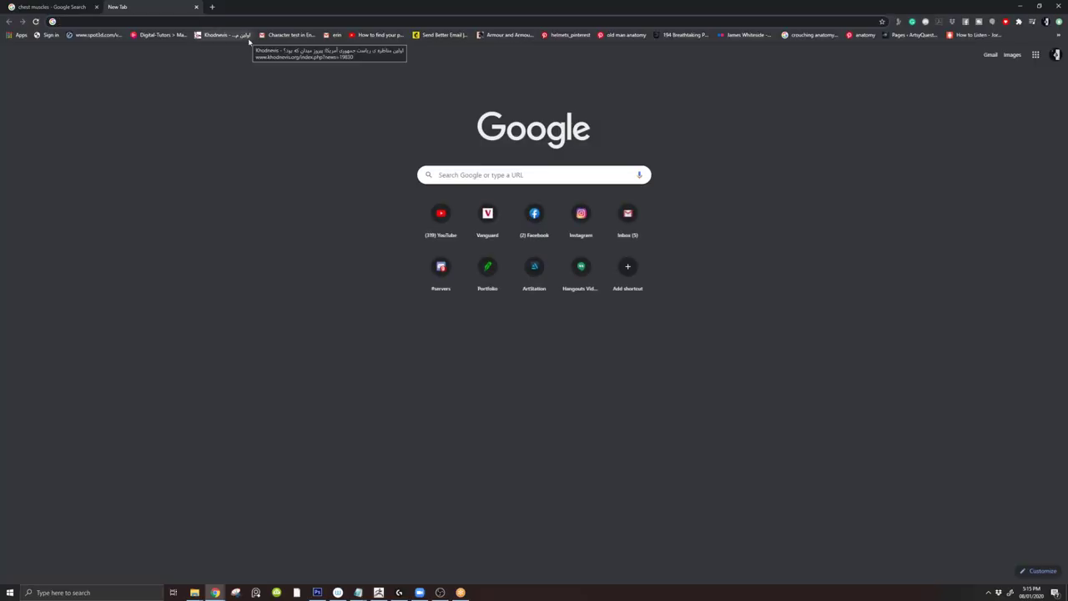
{"action": "type", "text": "pinterest.com"}
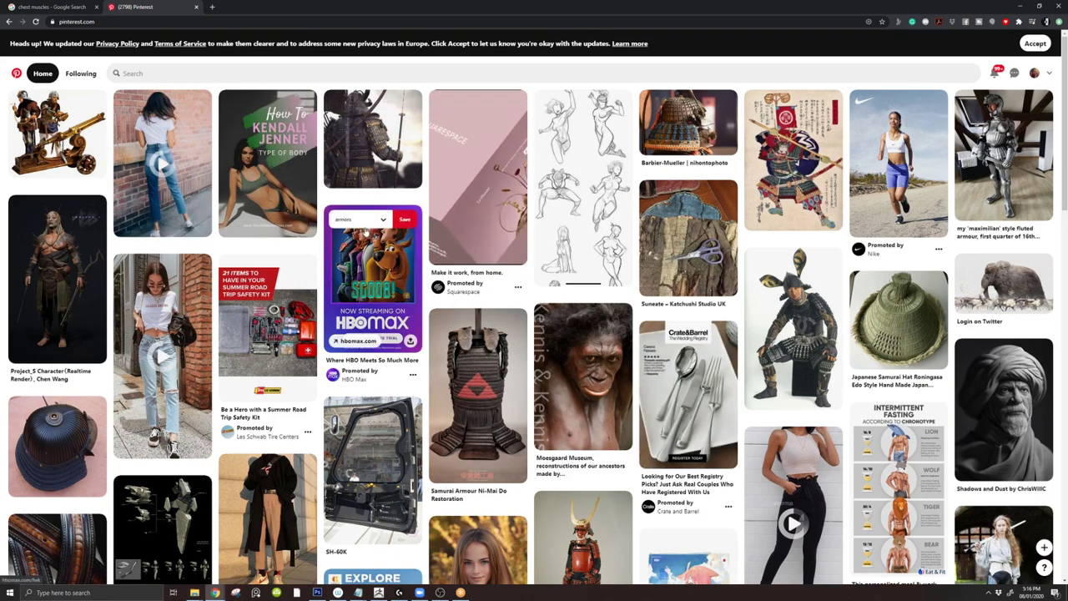
{"action": "scroll", "coordinate": [430, 220], "scroll_direction": "down", "scroll_amount": 1}
{"action": "scroll", "coordinate": [431, 220], "scroll_direction": "down", "scroll_amount": 2}
{"action": "scroll", "coordinate": [445, 255], "scroll_direction": "down", "scroll_amount": 1}
{"action": "scroll", "coordinate": [446, 255], "scroll_direction": "up", "scroll_amount": 3}
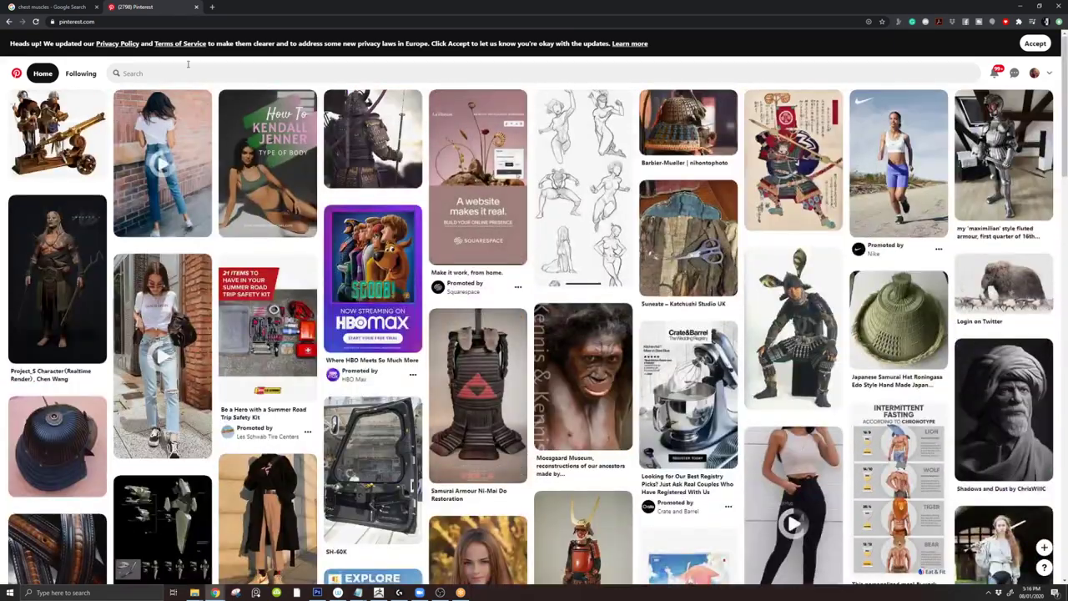
- Search Pinterest for "body building pose"
{"action": "left_click", "coordinate": [187, 70]}
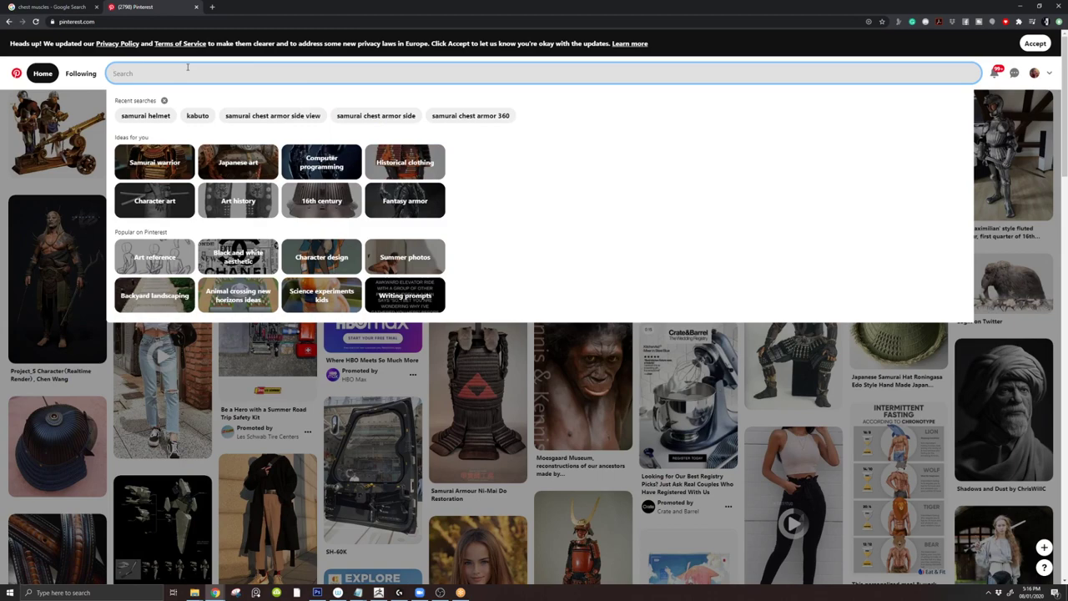
{"action": "type", "text": "body build"}
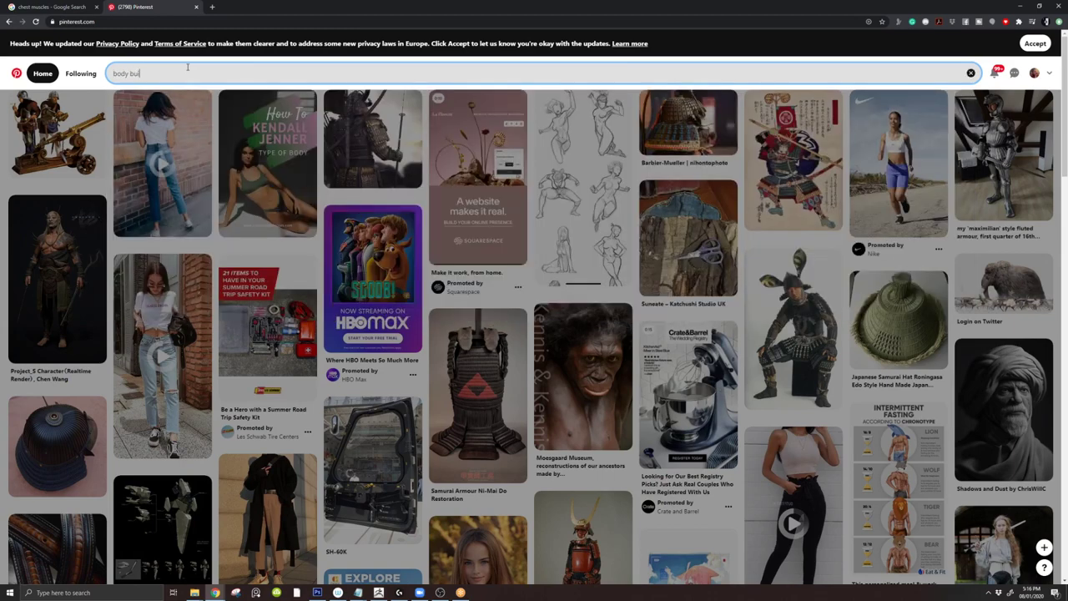
{"action": "type", "text": "ing pose"}
{"action": "key", "text": "Return"}
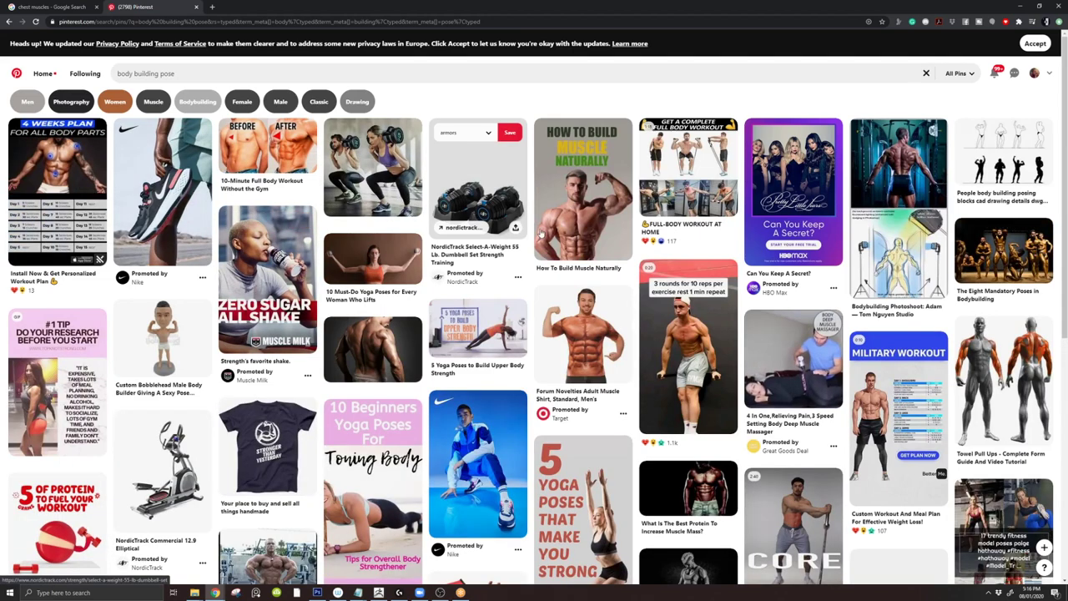
- View the "How To Build Muscle Naturally" and "The Eight Mandatory Poses in Bodybuilding" pins, returning to the search results after each
{"action": "left_click", "coordinate": [584, 200]}
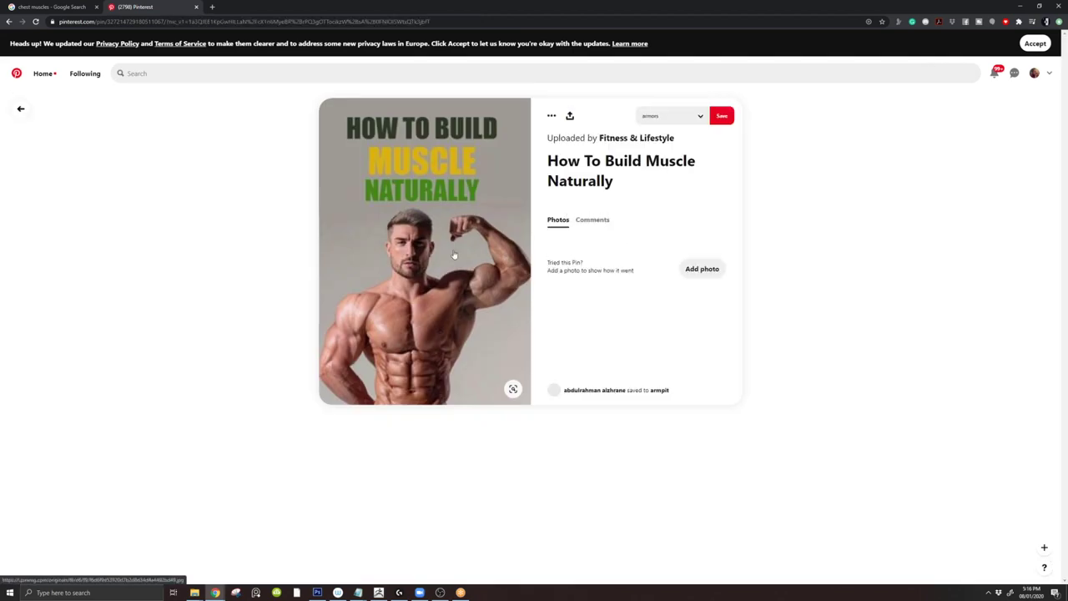
{"action": "left_click", "coordinate": [8, 21]}
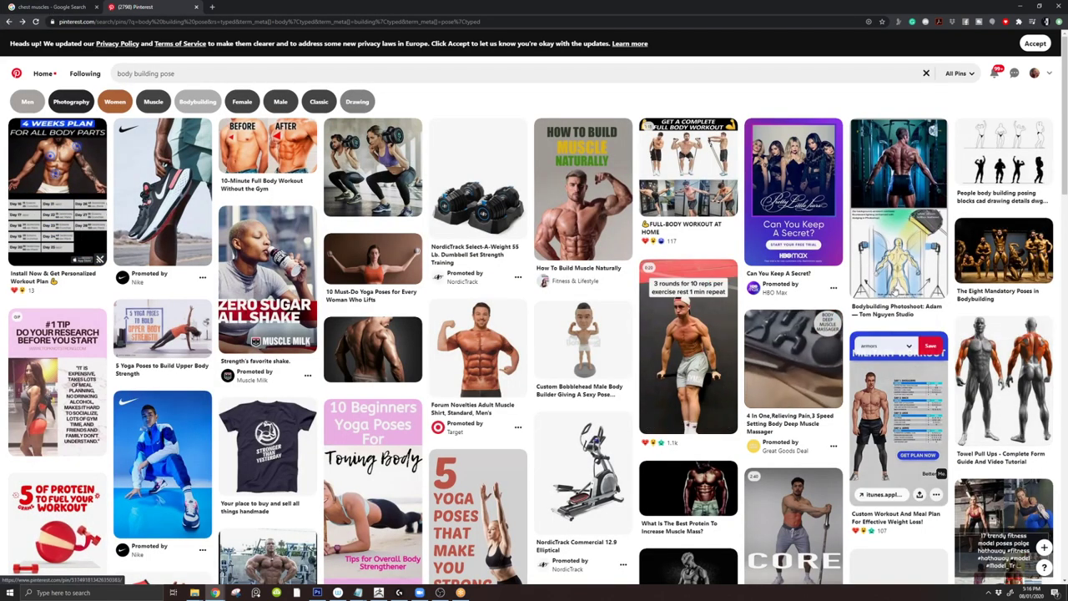
{"action": "left_click", "coordinate": [1004, 250]}
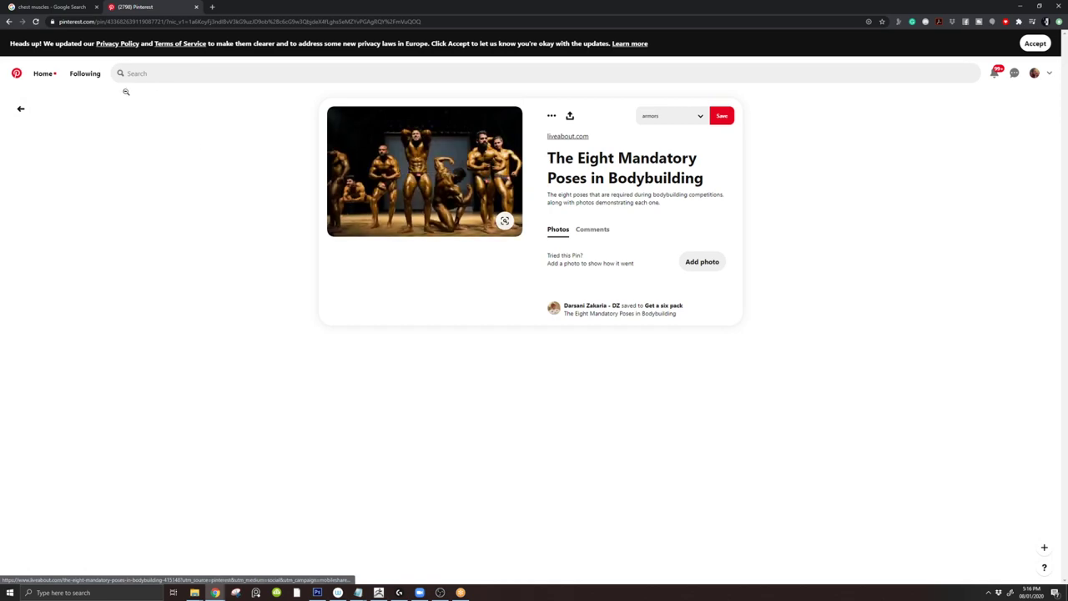
{"action": "left_click", "coordinate": [9, 22]}
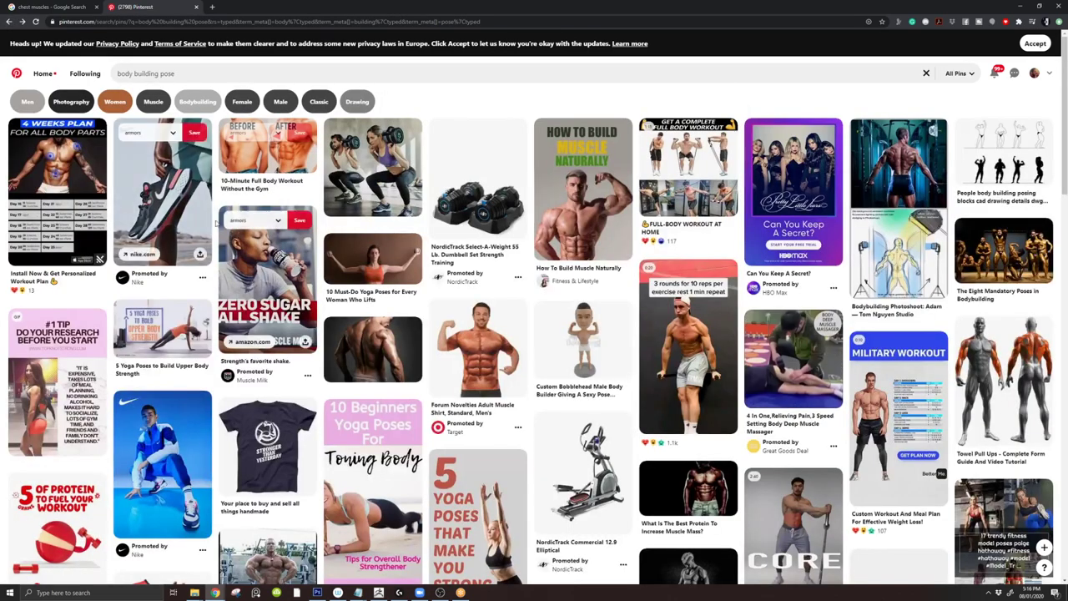
- Switch back to ZBrush, frame the demon and look over its pose from the side and at a three-quarter angle
{"action": "left_click", "coordinate": [379, 593]}
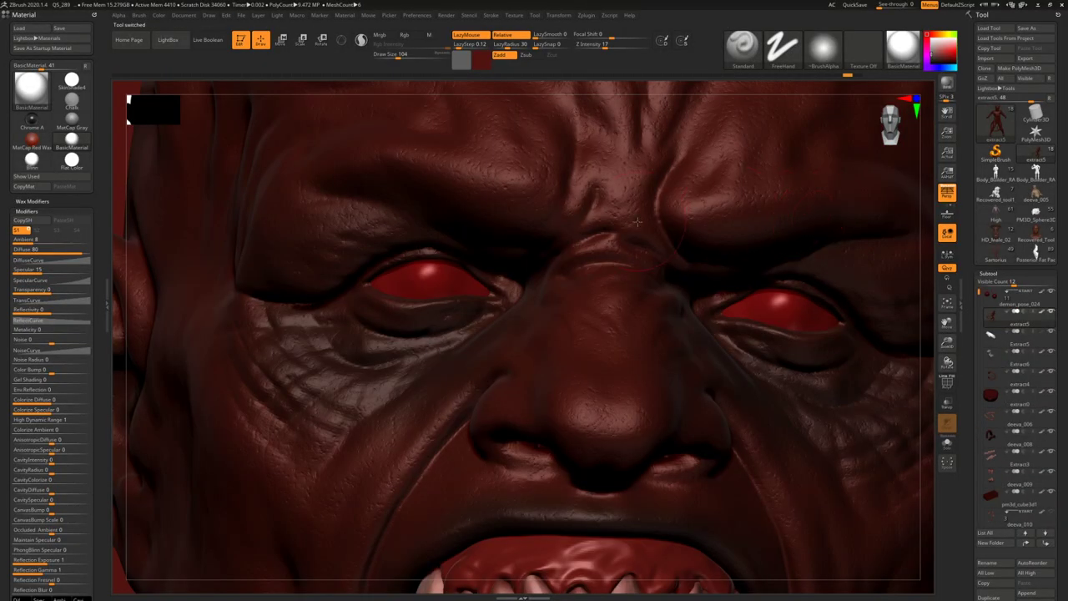
{"action": "key", "text": "f"}
{"action": "left_click_drag", "start_coordinate": [636, 289], "coordinate": [508, 255]}
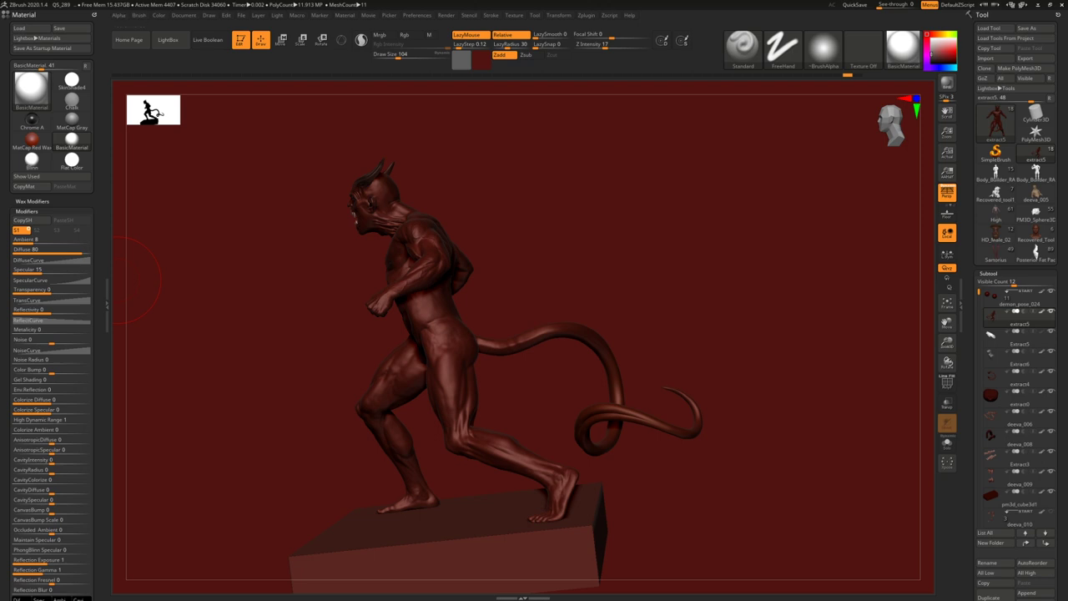
{"action": "left_click_drag", "start_coordinate": [317, 347], "coordinate": [337, 359]}
{"action": "left_click_drag", "start_coordinate": [393, 342], "coordinate": [366, 339]}
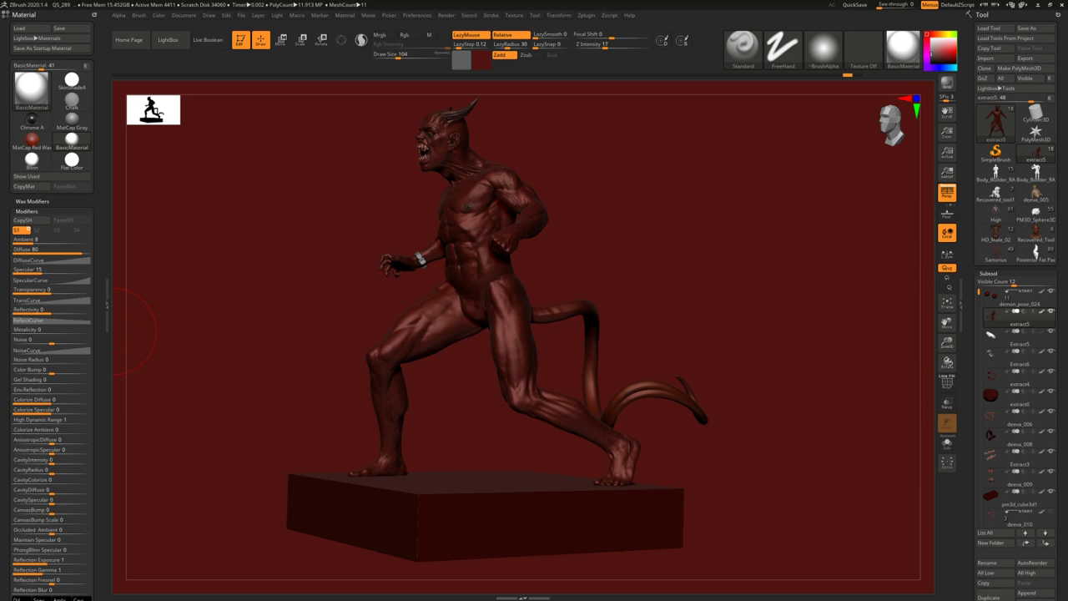
- Isolate the demon's body subtool and frame its abdomen closely for sculpting
{"action": "right_click_drag", "start_coordinate": [465, 284], "coordinate": [442, 386]}
{"action": "right_click_drag", "start_coordinate": [441, 301], "coordinate": [450, 442], "text": "ctrl"}
{"action": "key", "text": "b"}
{"action": "right_click_drag", "start_coordinate": [407, 284], "coordinate": [407, 284]}
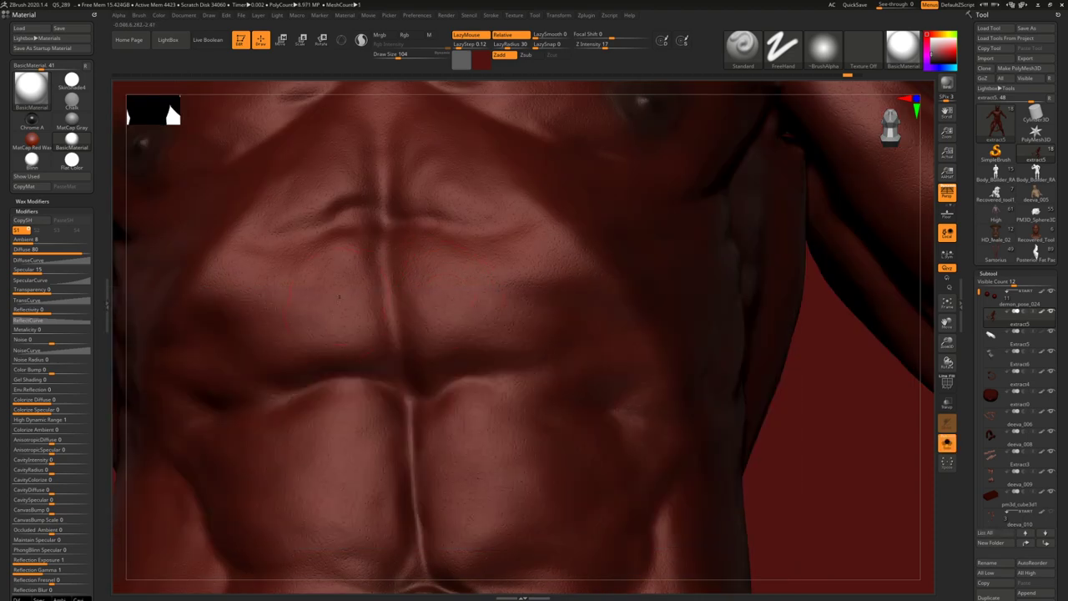
{"action": "key", "text": "b"}
{"action": "key", "text": "Escape"}
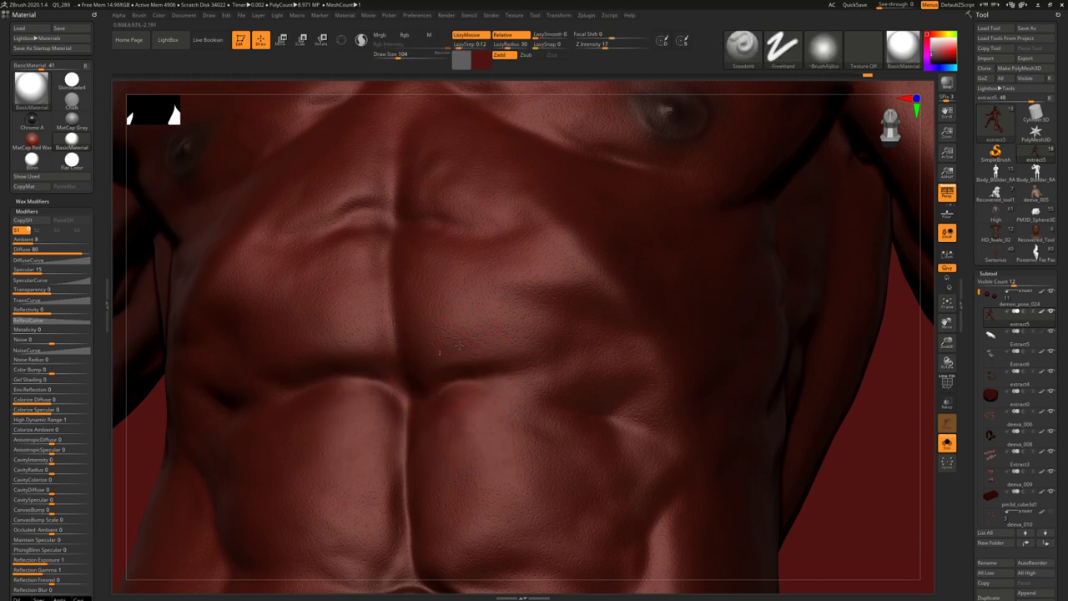
- Brush across the demon's upper abdominal muscles with the Standard brush at draw size 116 and check the whole torso
{"action": "left_click_drag", "start_coordinate": [459, 345], "coordinate": [526, 349]}
{"action": "mouse_move", "coordinate": [456, 370]}
{"action": "left_mouse_down"}
{"action": "mouse_move", "coordinate": [544, 366]}
{"action": "mouse_move", "coordinate": [516, 362]}
{"action": "mouse_move", "coordinate": [591, 345]}
{"action": "left_mouse_up"}
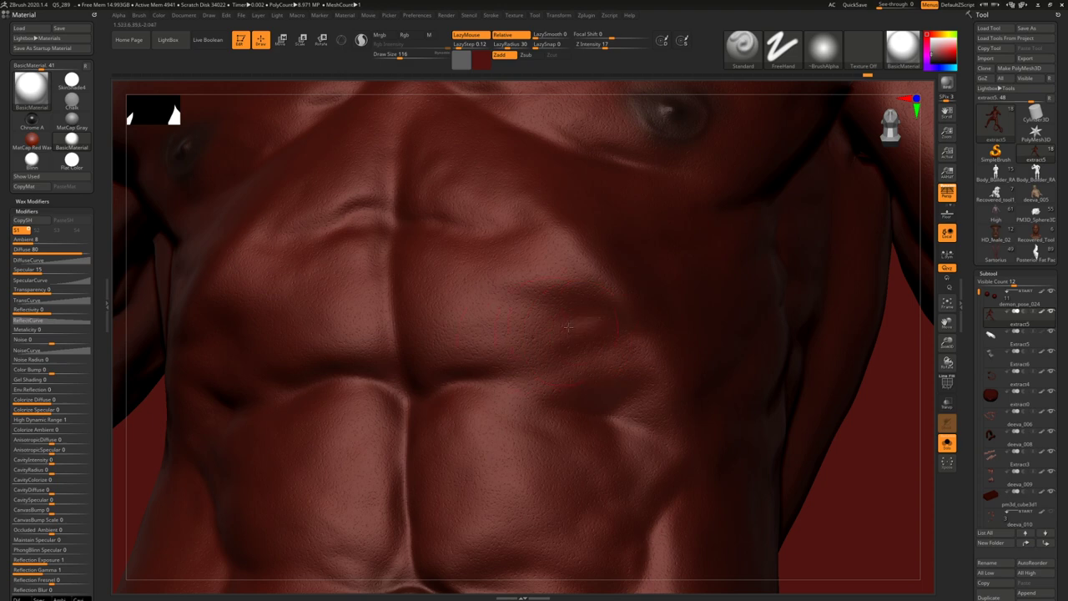
{"action": "right_click_drag", "start_coordinate": [582, 339], "coordinate": [534, 280], "text": "ctrl"}
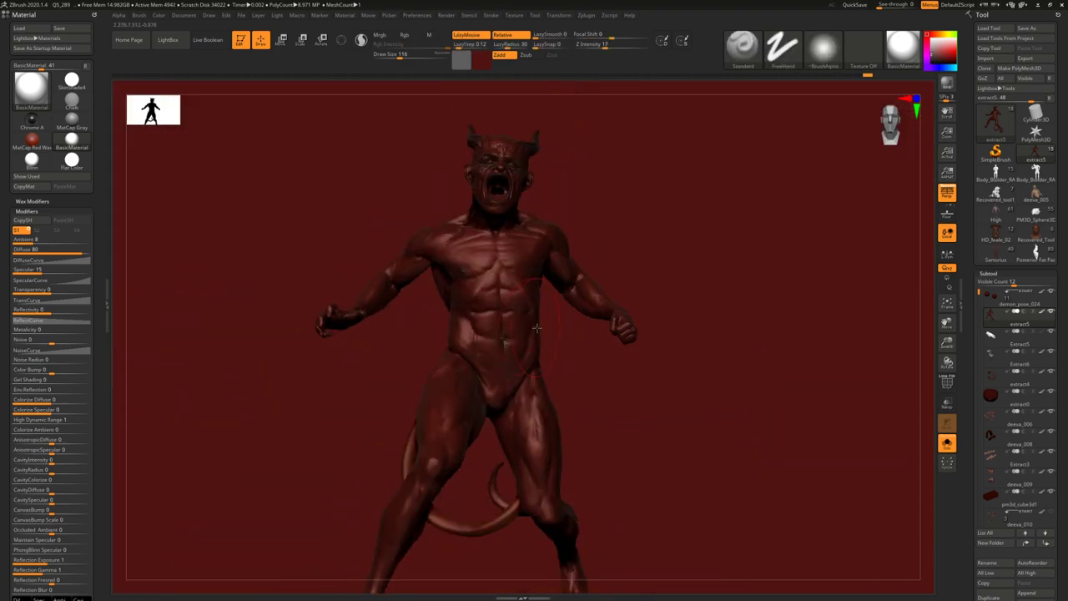
- Set the Standard brush draw size to 167 and sculpt the side of the demon's abdominal muscles near the ribs
{"action": "mouse_move", "coordinate": [510, 329]}
{"action": "right_mouse_down"}
{"action": "mouse_move", "coordinate": [526, 325]}
{"action": "mouse_move", "coordinate": [484, 319]}
{"action": "mouse_move", "coordinate": [547, 326]}
{"action": "mouse_move", "coordinate": [567, 359]}
{"action": "mouse_move", "coordinate": [387, 373]}
{"action": "right_mouse_up"}
{"action": "right_click", "coordinate": [387, 373]}
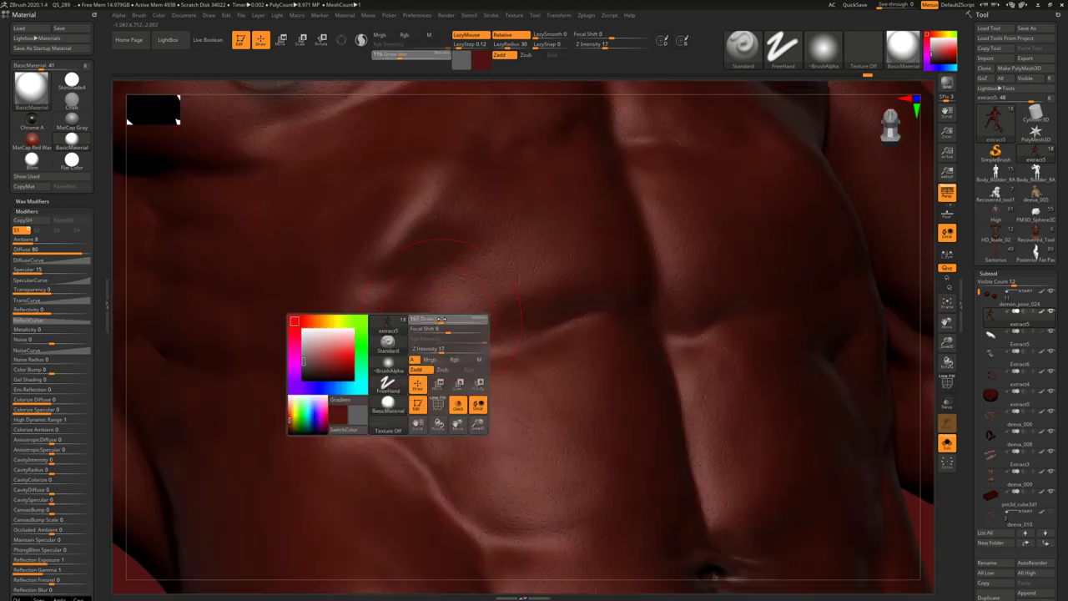
{"action": "left_click", "coordinate": [442, 321]}
{"action": "mouse_move", "coordinate": [441, 288]}
{"action": "left_mouse_down"}
{"action": "mouse_move", "coordinate": [473, 294]}
{"action": "mouse_move", "coordinate": [467, 258]}
{"action": "left_mouse_up"}
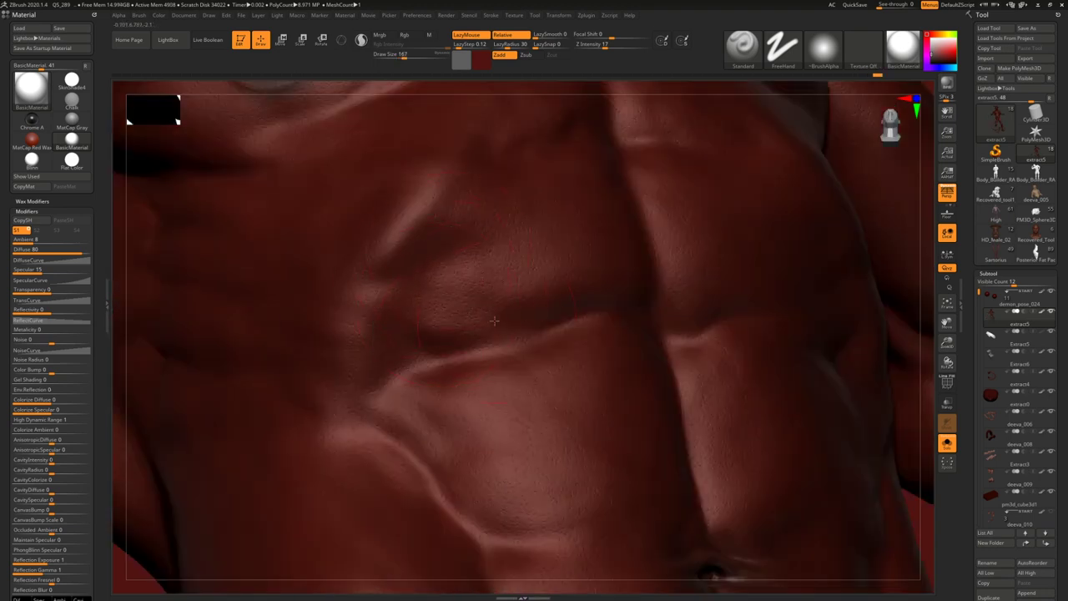
{"action": "key", "text": "shift"}
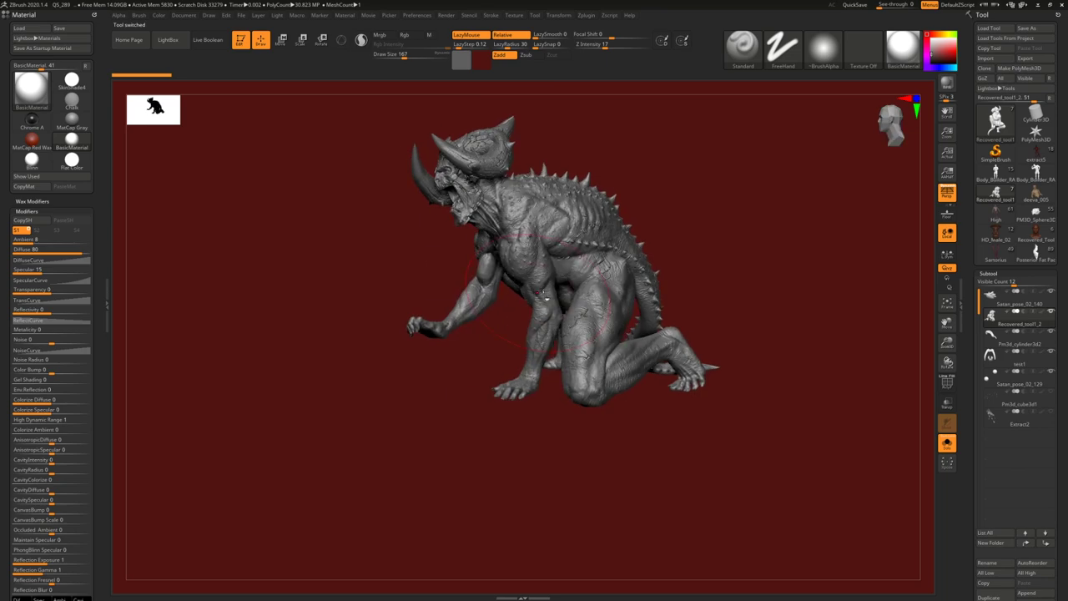
- Examine the kneeling horned creature's arms, legs and skin detail up close from the side and front
{"action": "right_click_drag", "start_coordinate": [526, 321], "coordinate": [532, 265]}
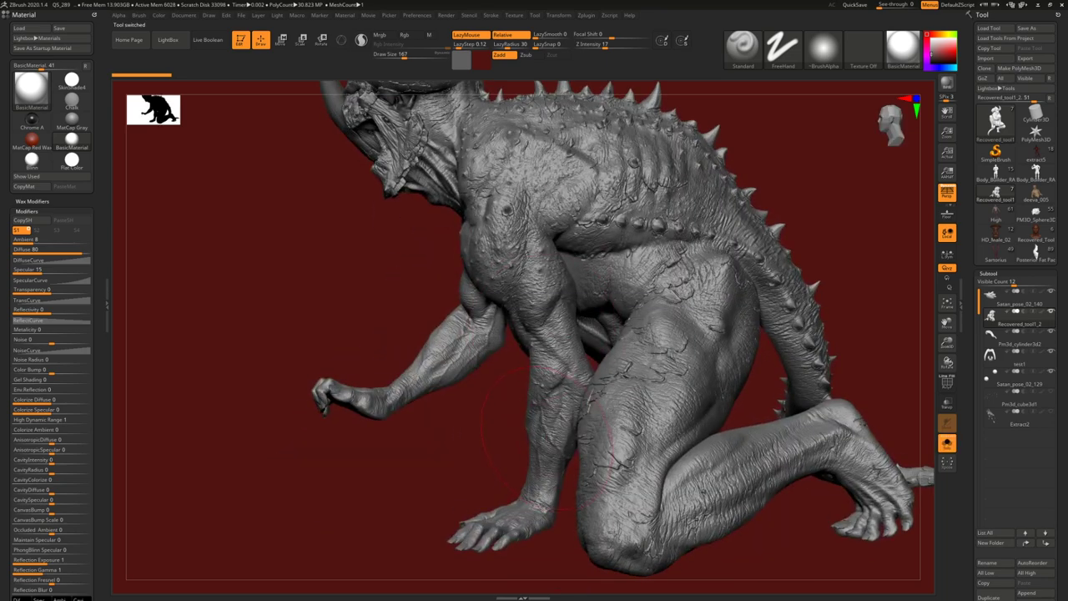
{"action": "right_click_drag", "start_coordinate": [515, 311], "coordinate": [442, 349]}
{"action": "right_click_drag", "start_coordinate": [528, 338], "coordinate": [524, 318]}
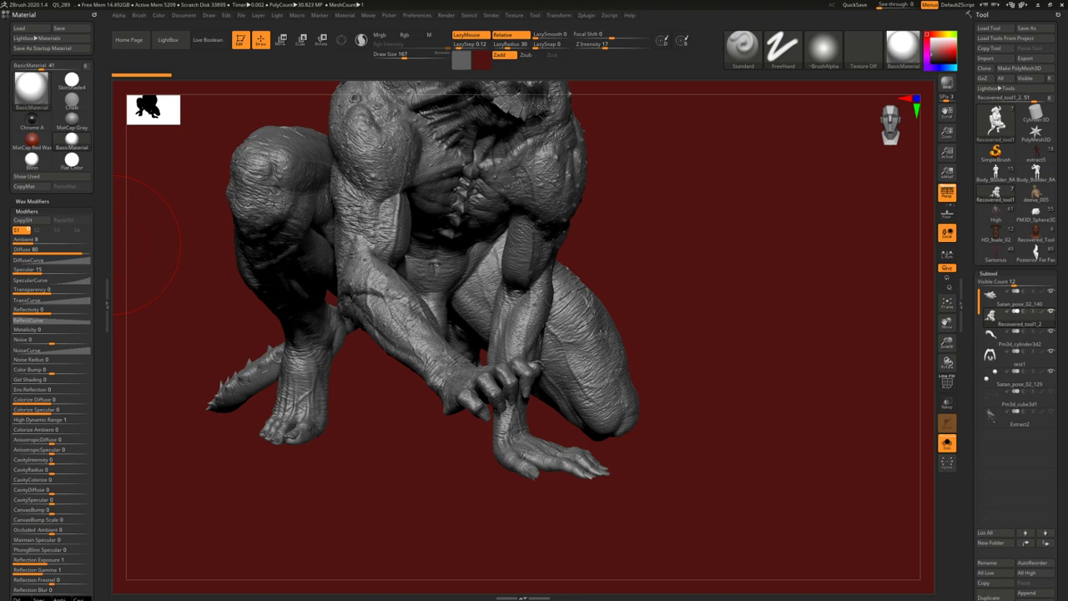
- Switch the active tool to the extract5 demon model and turn it towards a side view
{"action": "left_click_drag", "start_coordinate": [651, 334], "coordinate": [638, 332]}
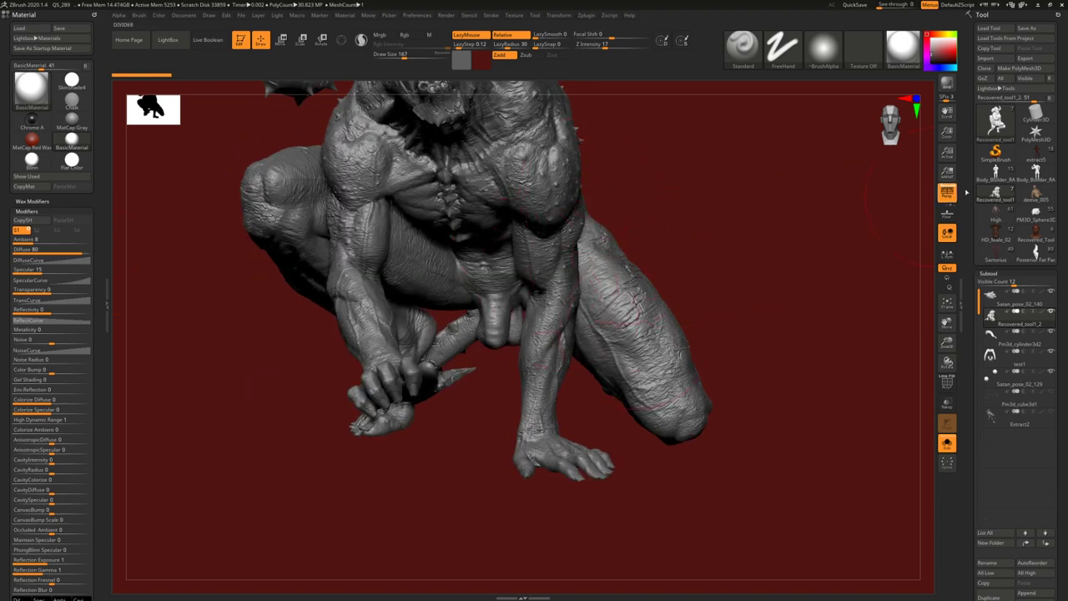
{"action": "left_click", "coordinate": [1036, 250]}
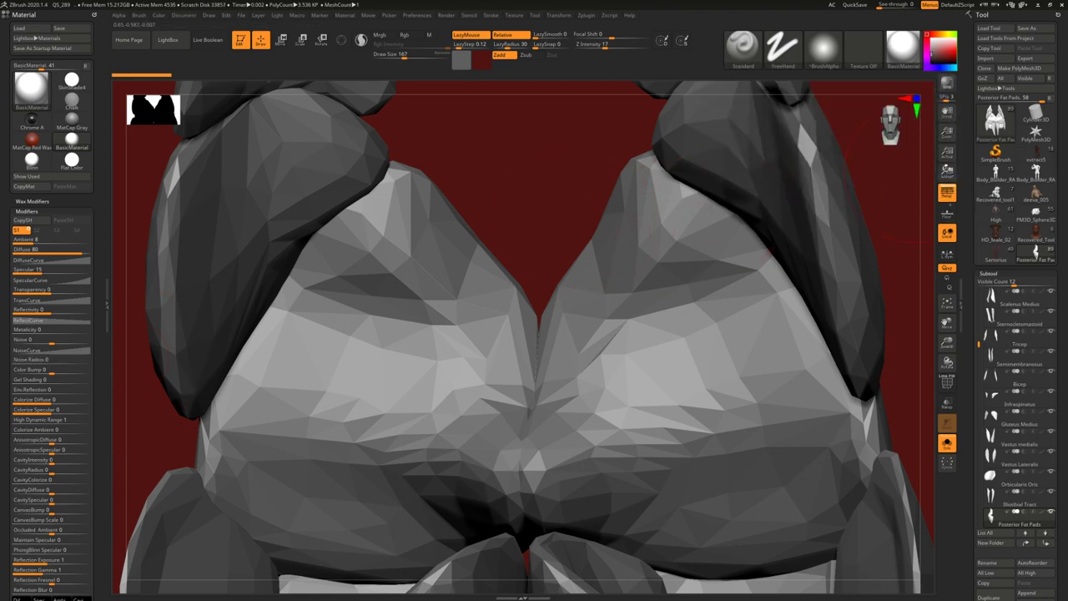
{"action": "left_click", "coordinate": [1044, 159]}
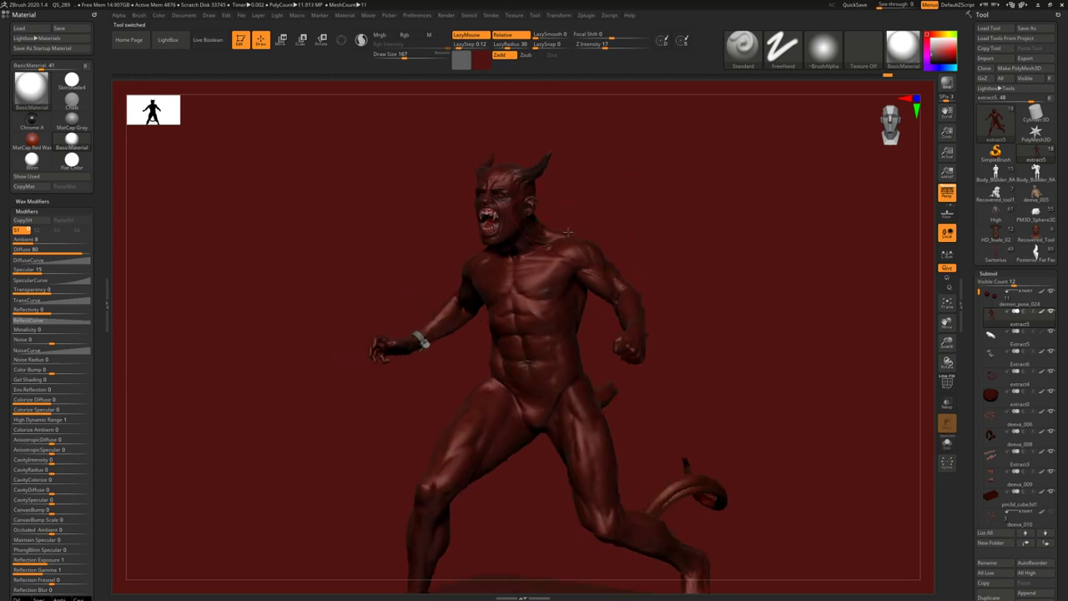
{"action": "key", "text": "space"}
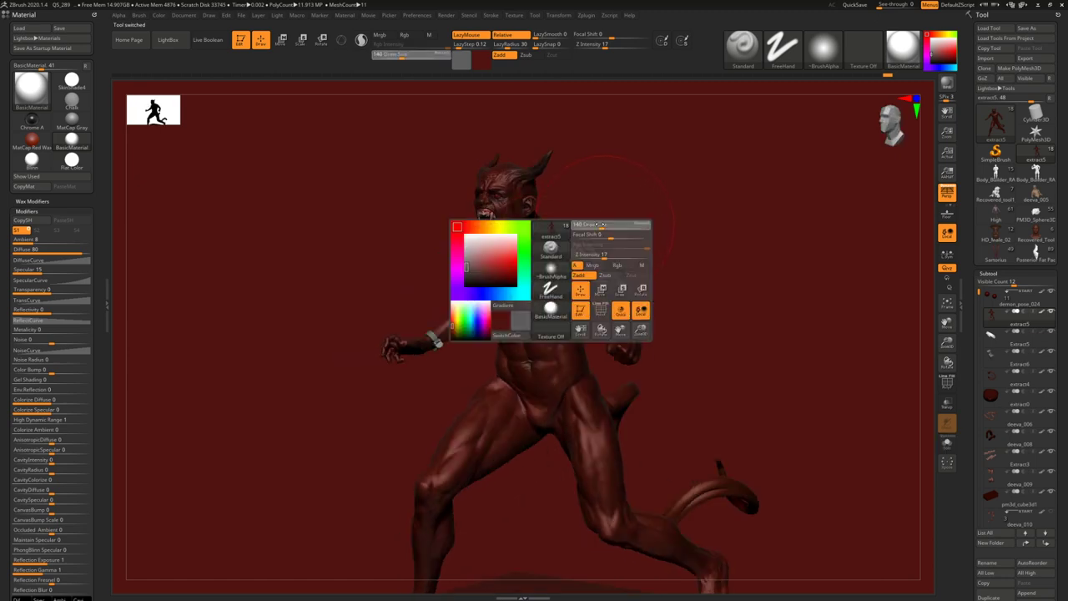
{"action": "left_click_drag", "start_coordinate": [633, 178], "coordinate": [610, 163]}
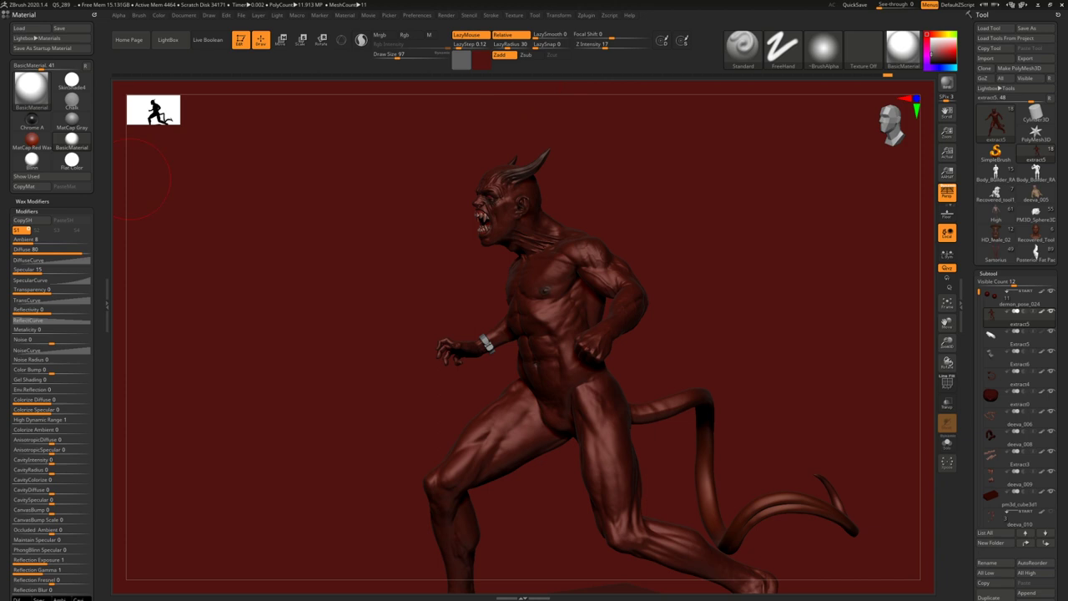
- Switch to Chrome, search for "vitaly bulgarov artstation" in a new tab and open his ArtStation portfolio
{"action": "key", "text": "alt+Tab"}
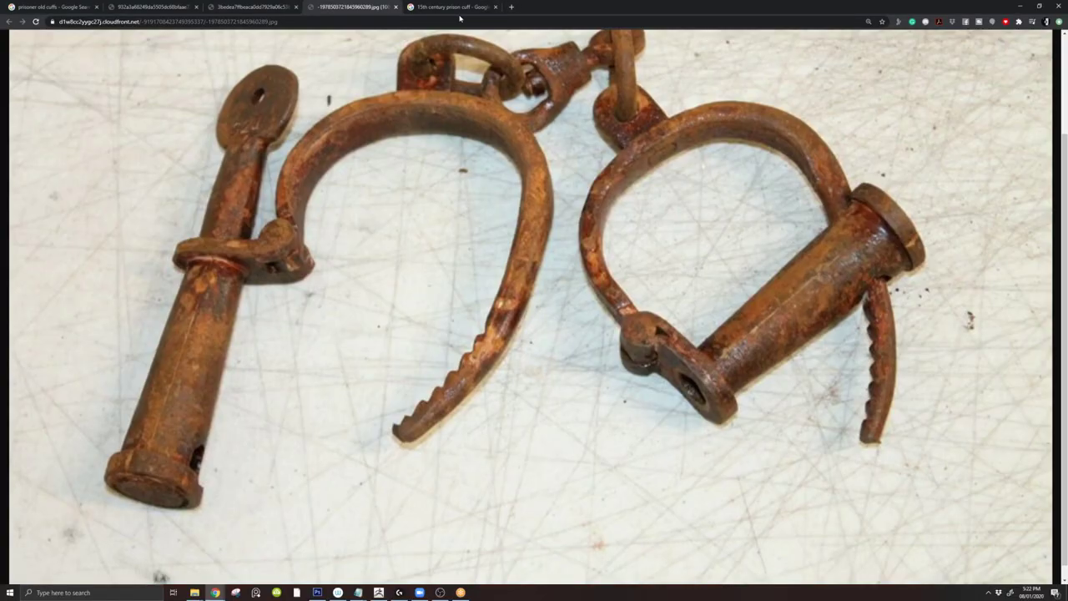
{"action": "key", "text": "ctrl+t"}
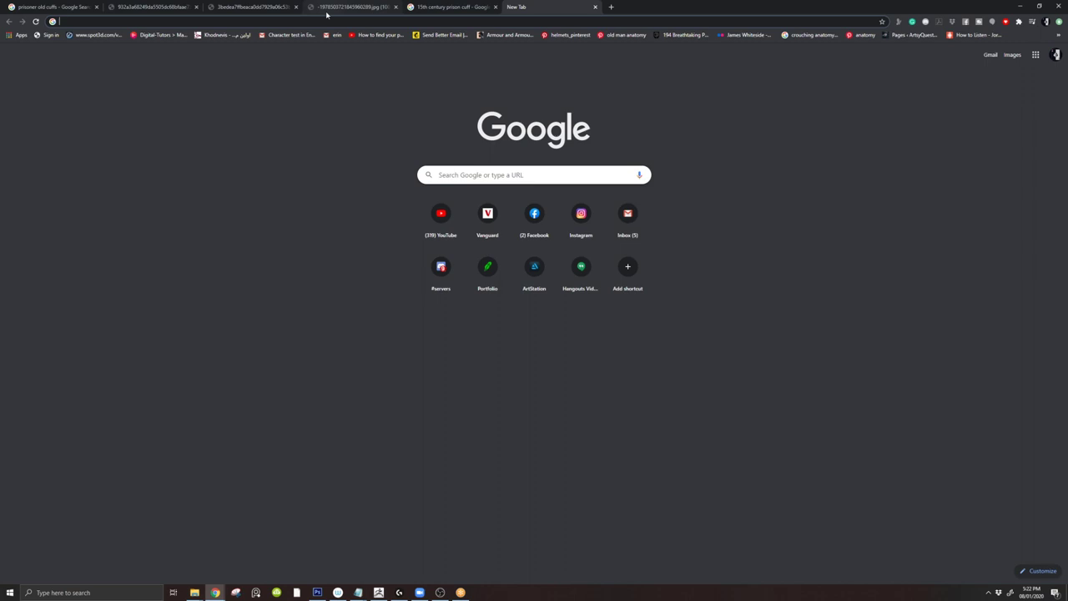
{"action": "key", "text": "ctrl+t"}
{"action": "type", "text": "vita"}
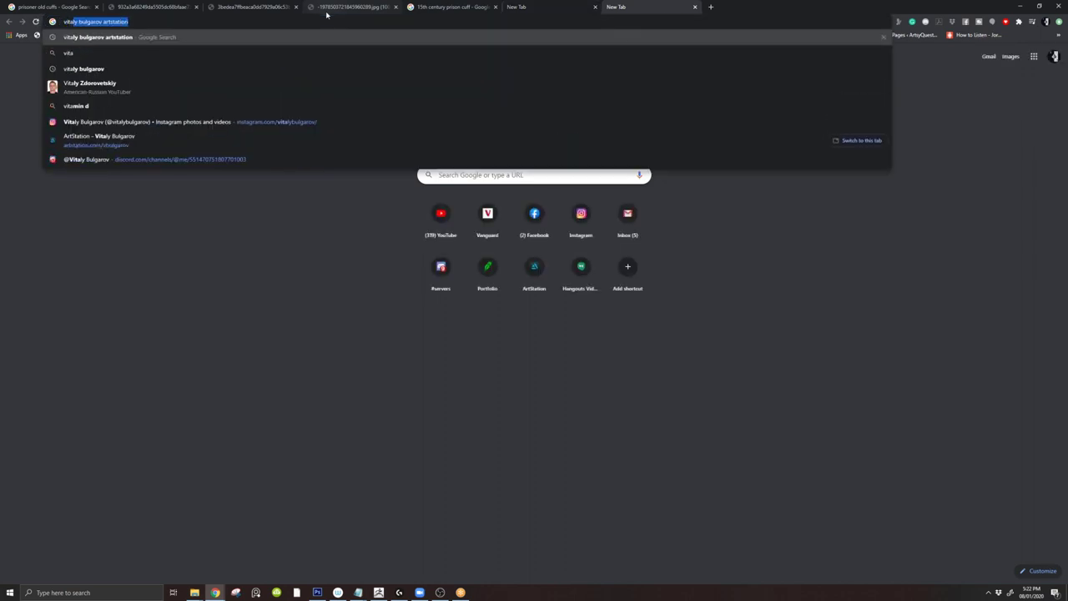
{"action": "key", "text": "Return"}
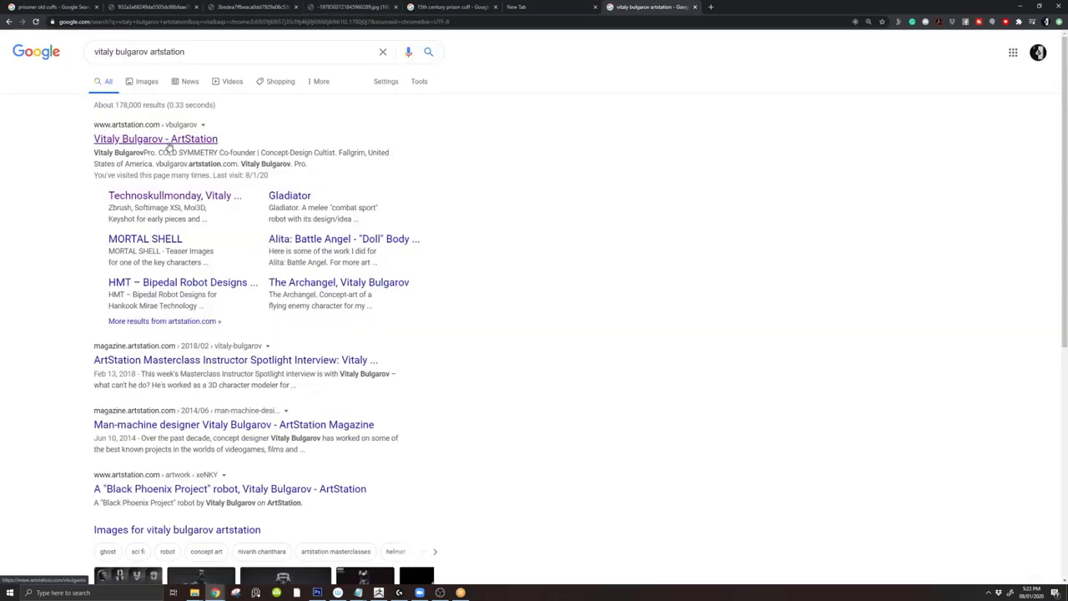
{"action": "left_click", "coordinate": [169, 140]}
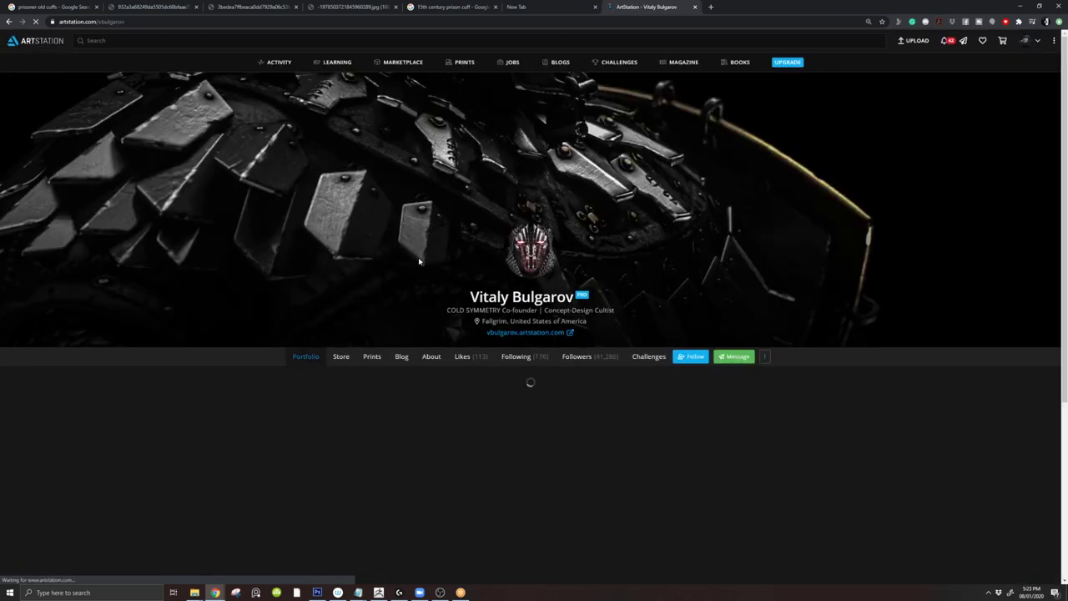
- Browse the portfolio, view the Alita's Heart design project and return to the thumbnail gallery
{"action": "scroll", "coordinate": [401, 255], "scroll_direction": "down", "scroll_amount": 4}
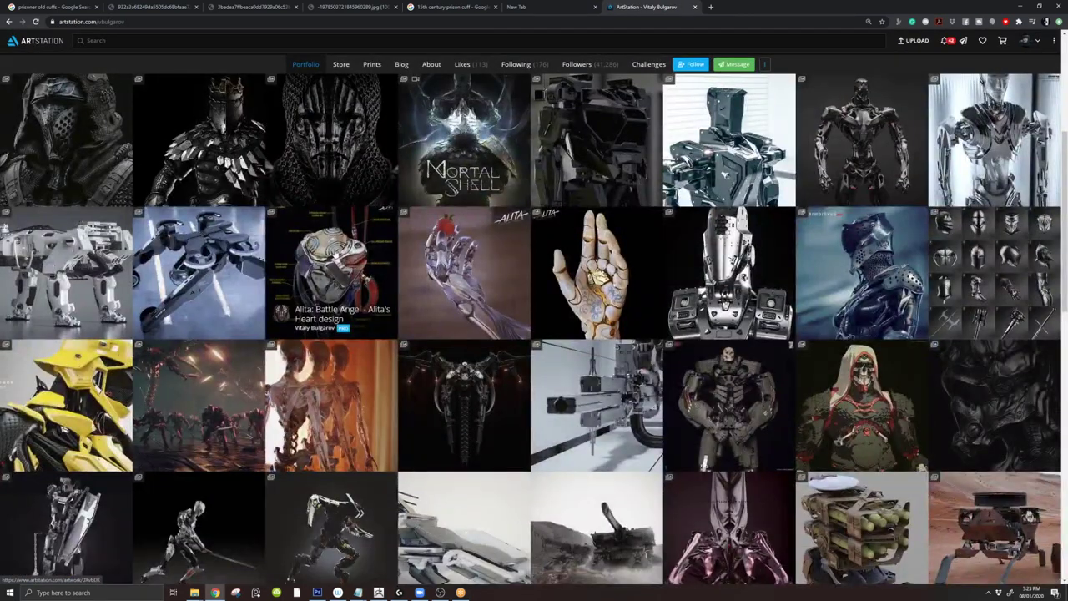
{"action": "left_click", "coordinate": [322, 312]}
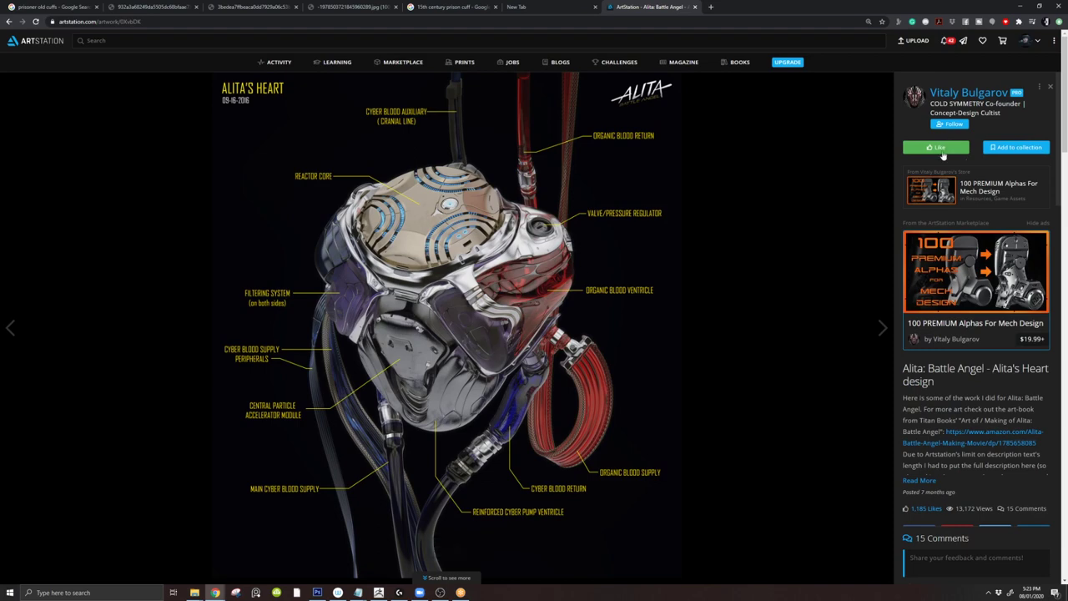
{"action": "left_click", "coordinate": [993, 96]}
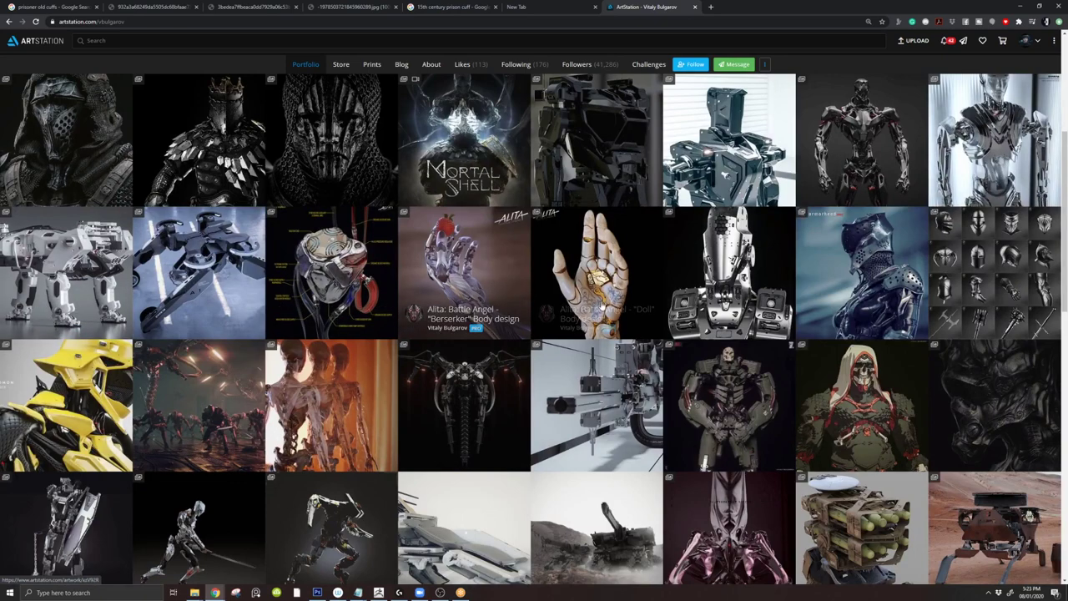
{"action": "scroll", "coordinate": [754, 335], "scroll_direction": "down", "scroll_amount": 2}
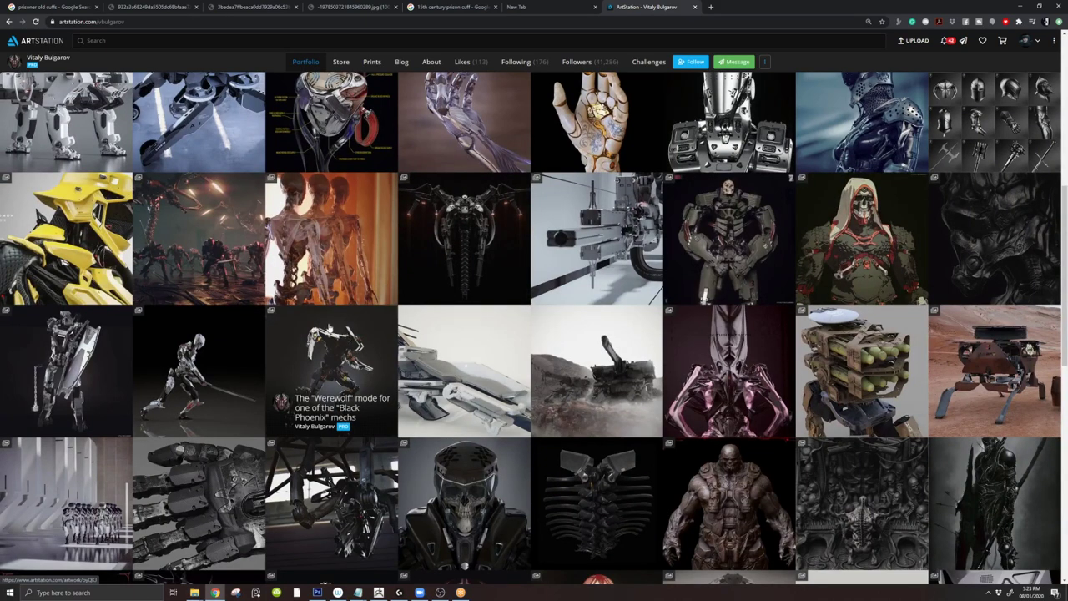
- Open the ArtStation home page in a new tab, search for the artist by first name and open the second suggested profile
{"action": "left_click", "coordinate": [65, 40]}
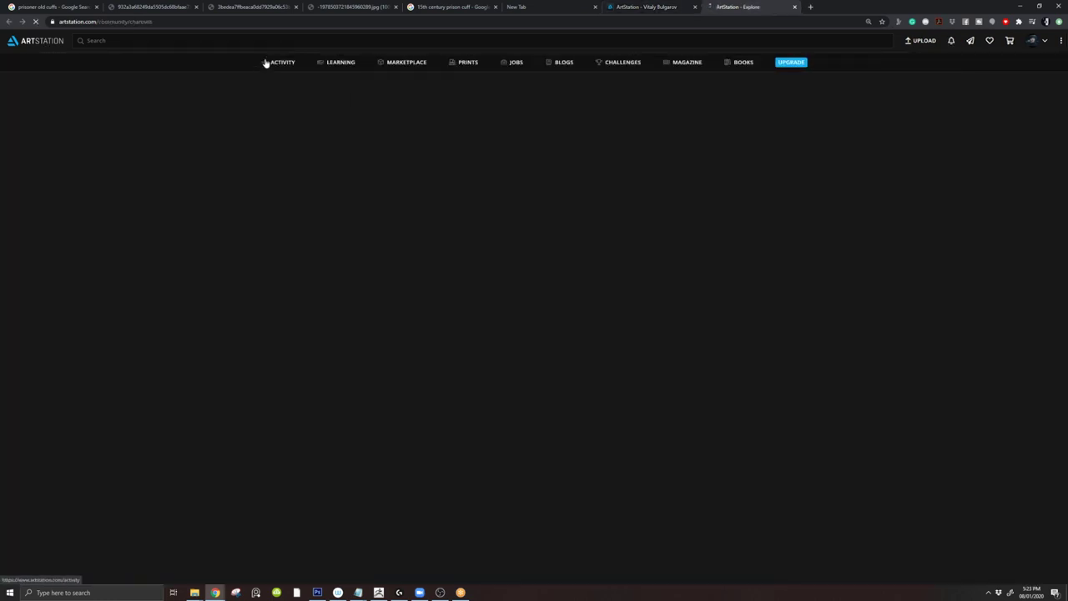
{"action": "left_click", "coordinate": [265, 40]}
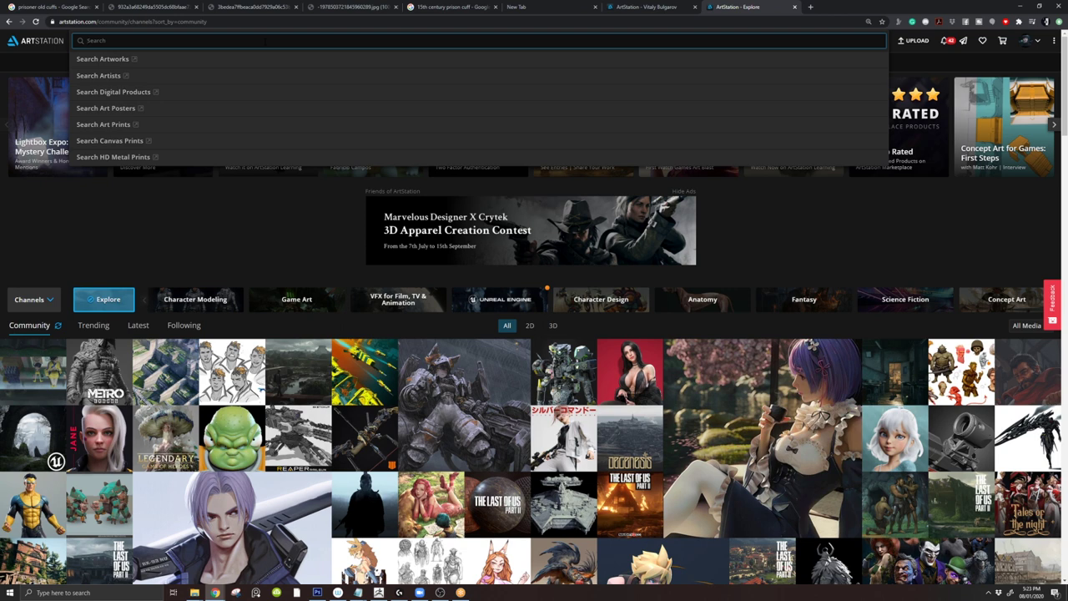
{"action": "type", "text": "andrea"}
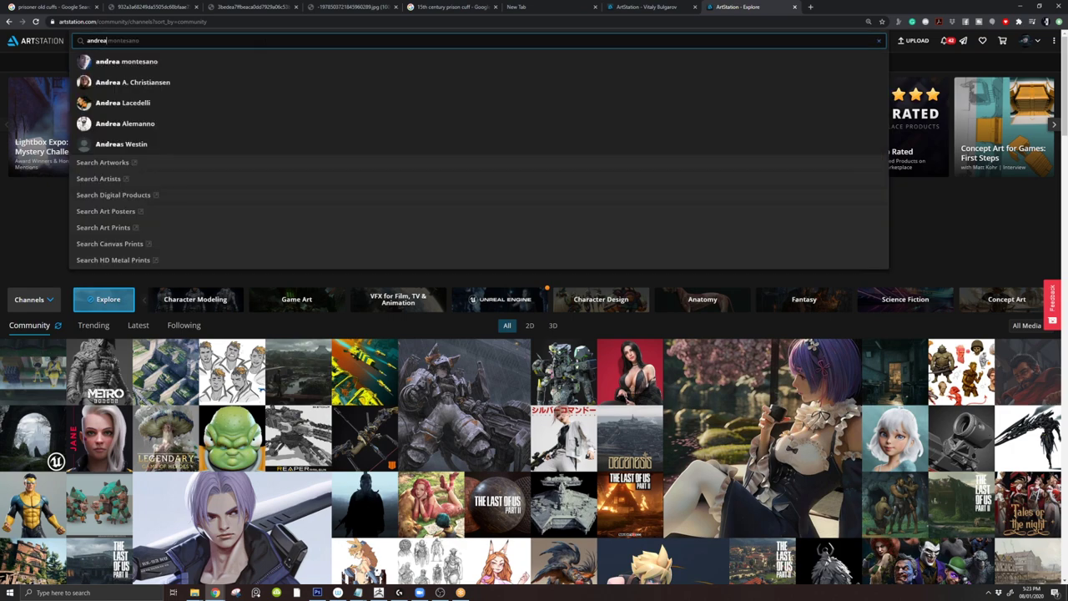
{"action": "key", "text": "BackSpace"}
{"action": "type", "text": "e"}
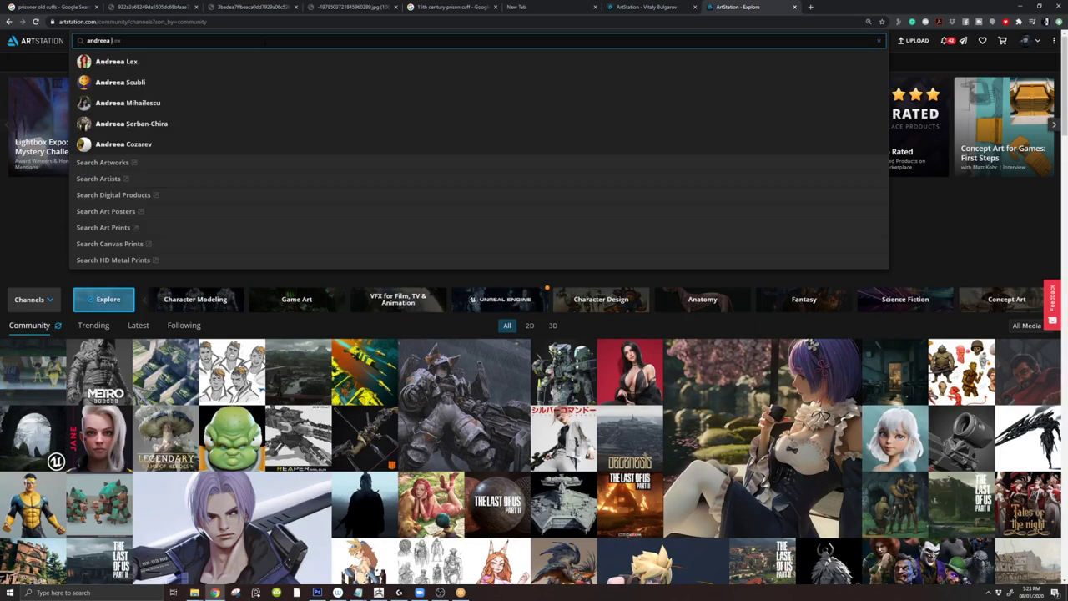
{"action": "key", "text": "Down"}
{"action": "key", "text": "Down"}
{"action": "key", "text": "Return"}
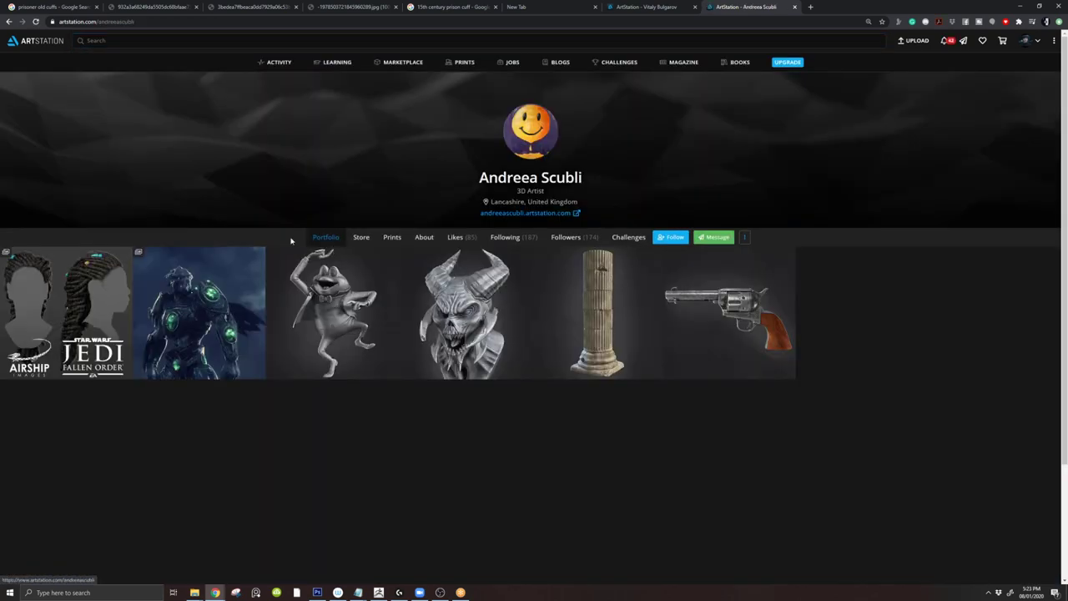
- Examine both hairstyles in the Star Wars Jedi: Fallen Order project and return to the artist's portfolio
{"action": "left_click", "coordinate": [99, 289]}
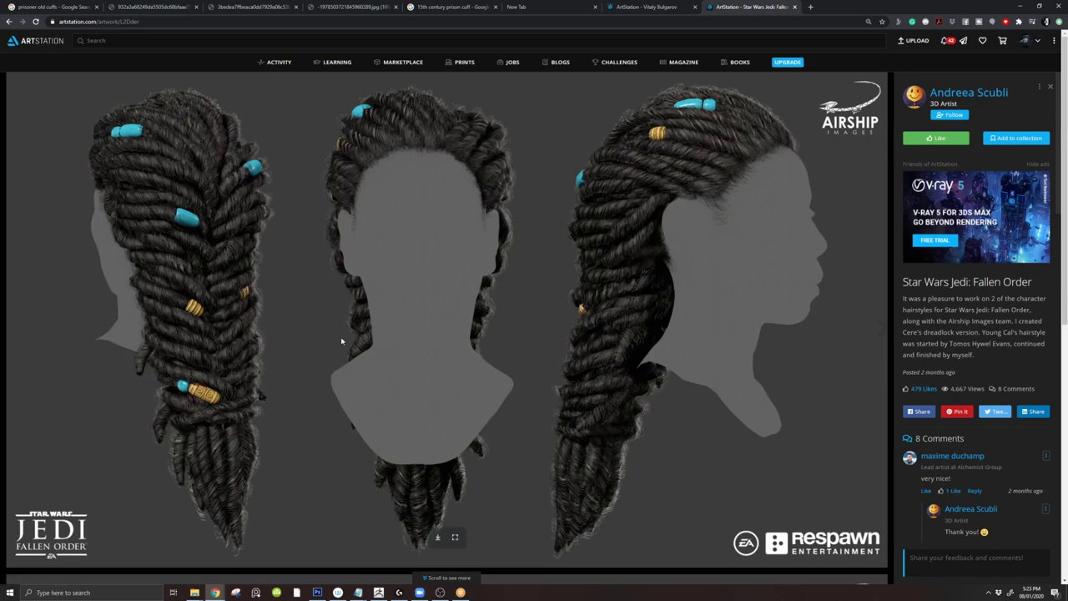
{"action": "scroll", "coordinate": [540, 343], "scroll_direction": "down", "scroll_amount": 5}
{"action": "scroll", "coordinate": [540, 343], "scroll_direction": "down", "scroll_amount": 1}
{"action": "scroll", "coordinate": [552, 324], "scroll_direction": "up", "scroll_amount": 6}
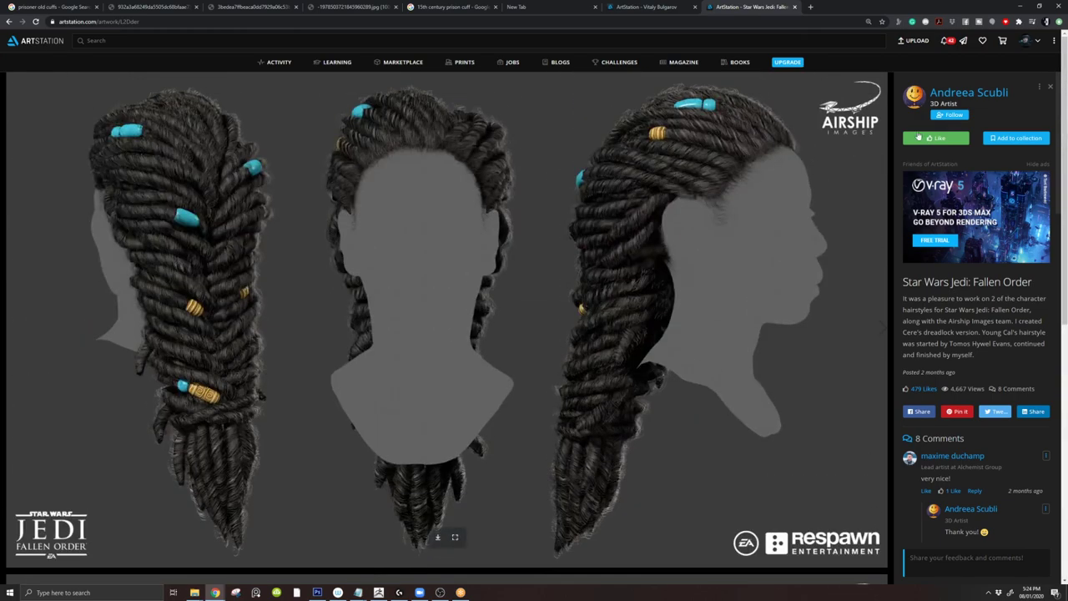
{"action": "left_click", "coordinate": [1050, 86]}
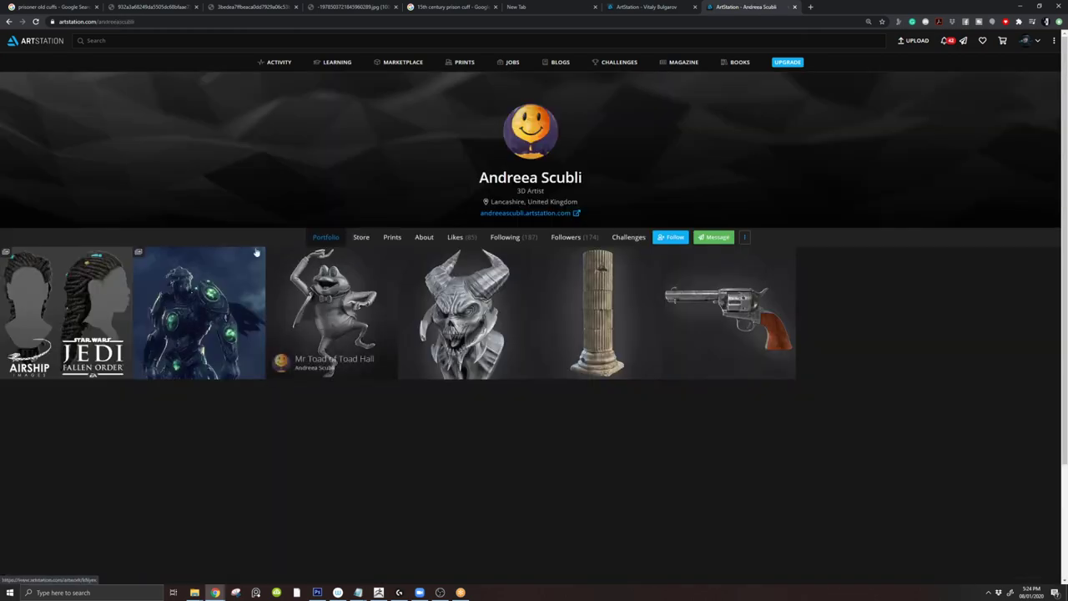
{"action": "left_click", "coordinate": [61, 280]}
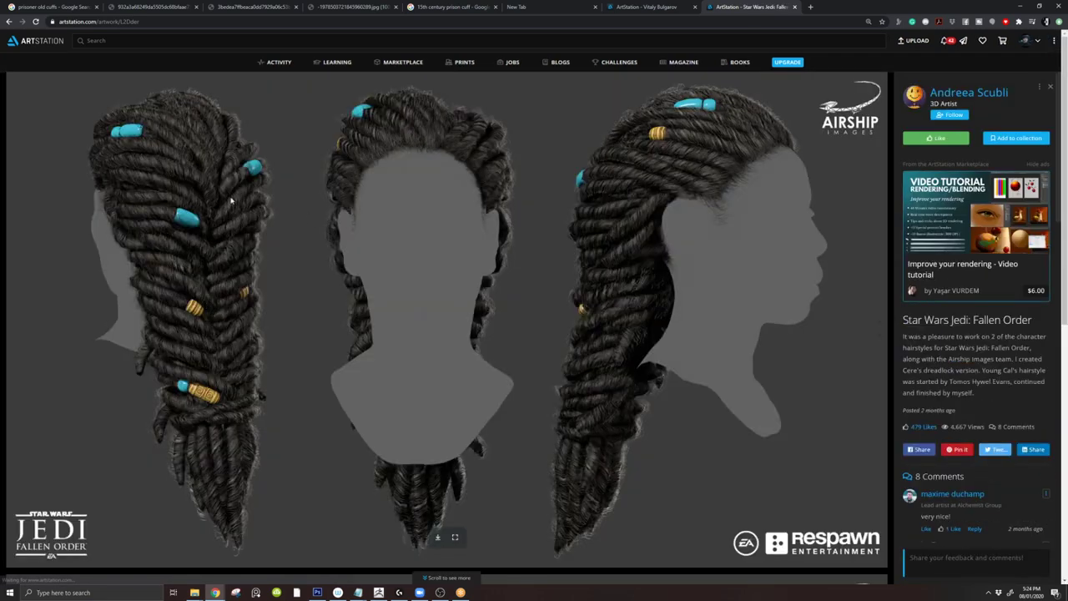
{"action": "scroll", "coordinate": [263, 317], "scroll_direction": "down", "scroll_amount": 5}
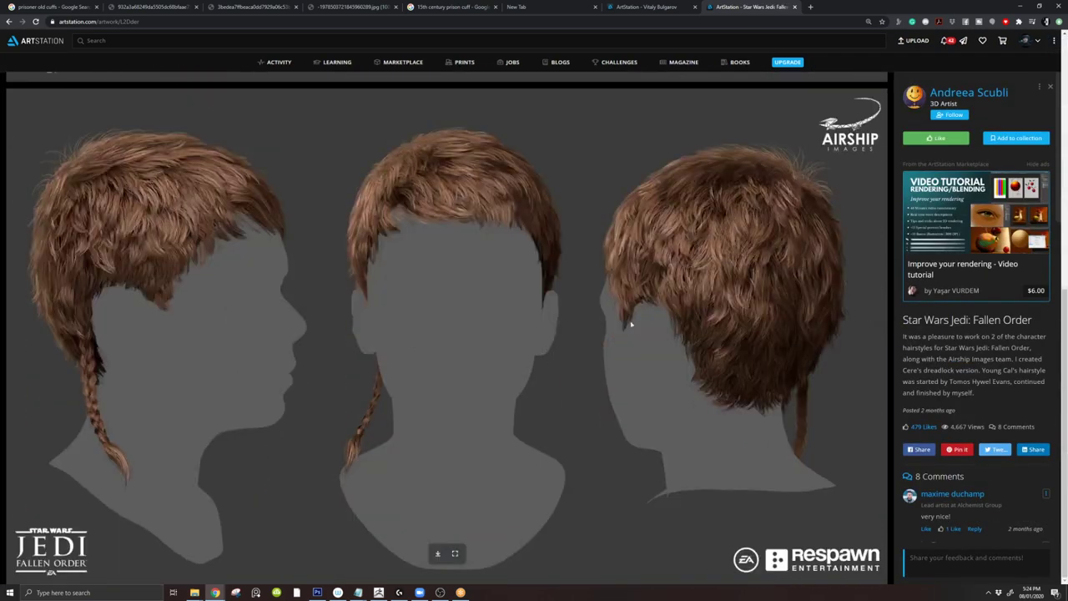
{"action": "left_click", "coordinate": [1052, 87]}
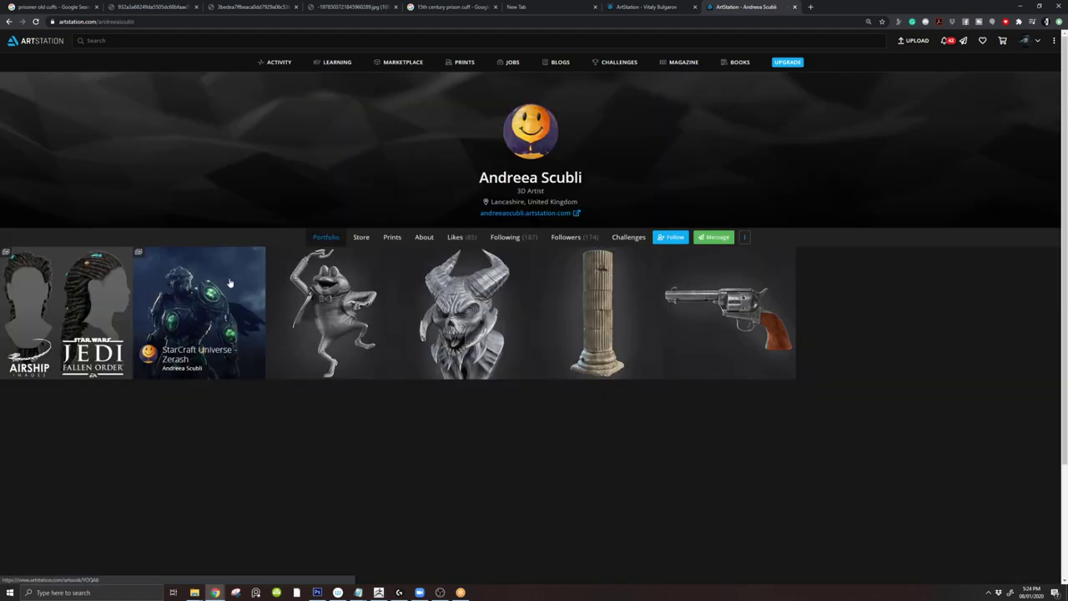
- Look through all renders of the StarCraft Universe - Zerash project and close it
{"action": "left_click", "coordinate": [226, 284]}
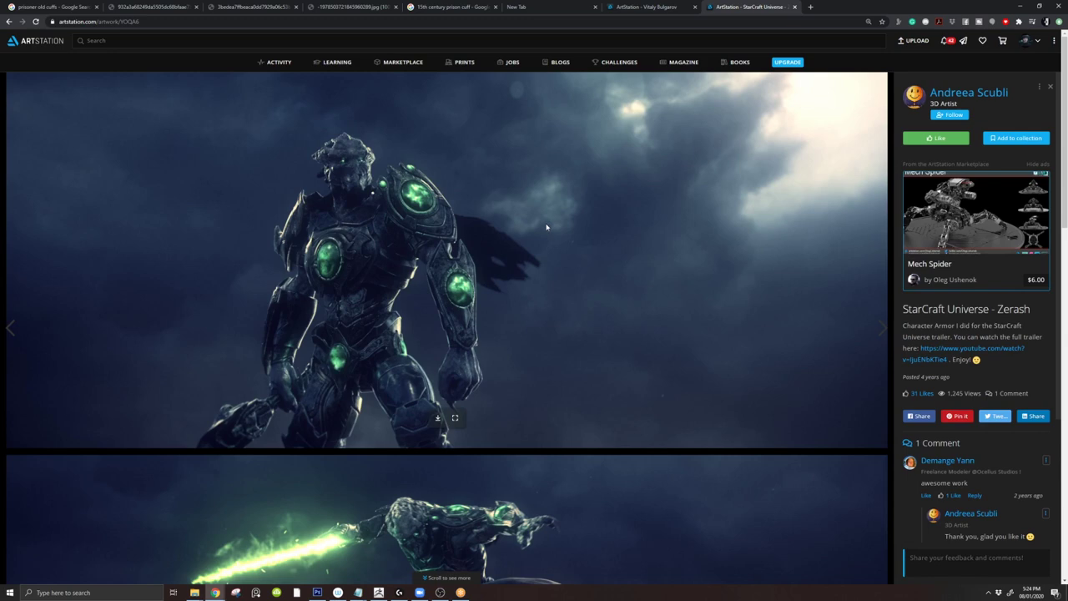
{"action": "scroll", "coordinate": [540, 251], "scroll_direction": "down", "scroll_amount": 8}
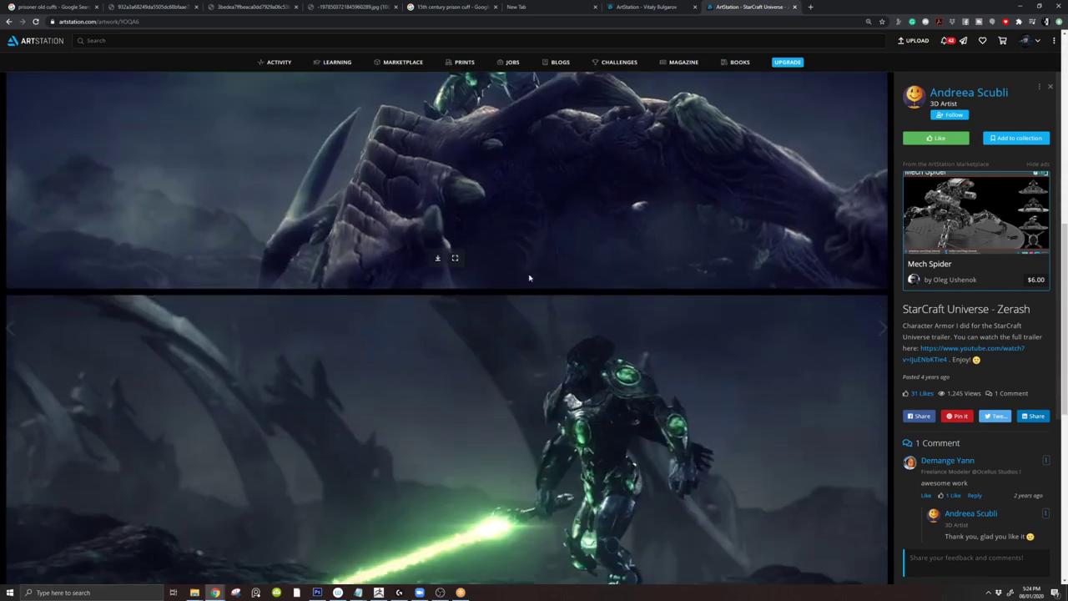
{"action": "scroll", "coordinate": [525, 286], "scroll_direction": "down", "scroll_amount": 4}
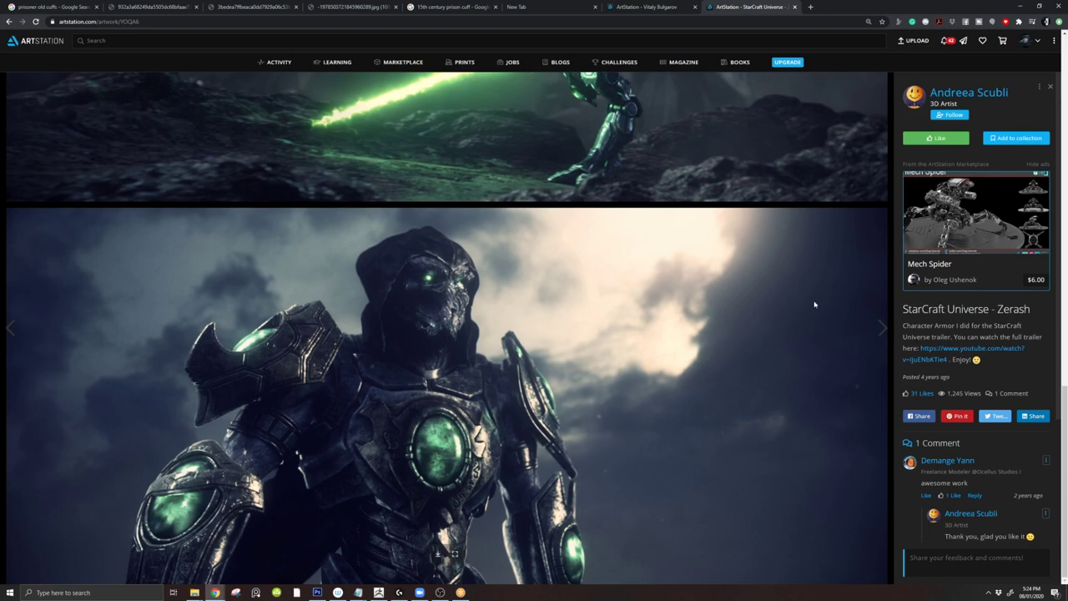
{"action": "scroll", "coordinate": [815, 305], "scroll_direction": "up", "scroll_amount": 3}
{"action": "scroll", "coordinate": [815, 306], "scroll_direction": "up", "scroll_amount": 3}
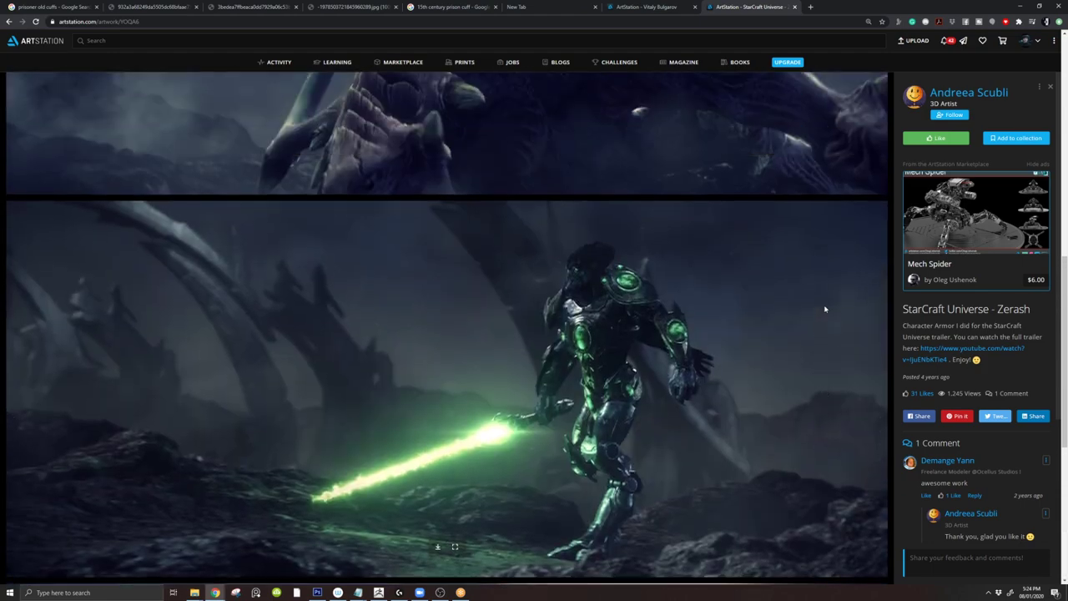
{"action": "scroll", "coordinate": [825, 310], "scroll_direction": "up", "scroll_amount": 10}
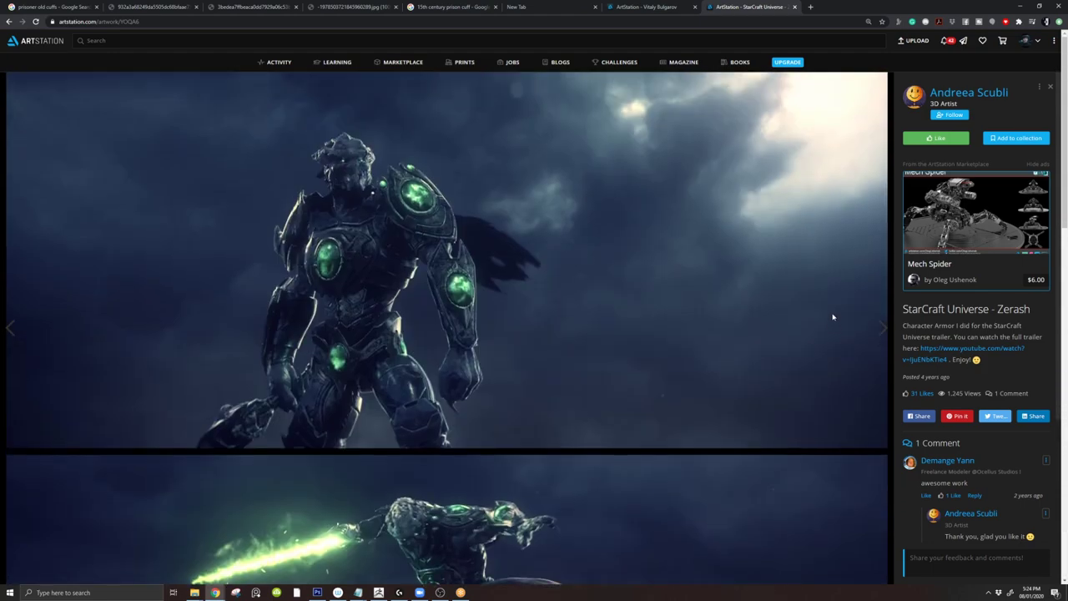
{"action": "left_click", "coordinate": [1051, 87]}
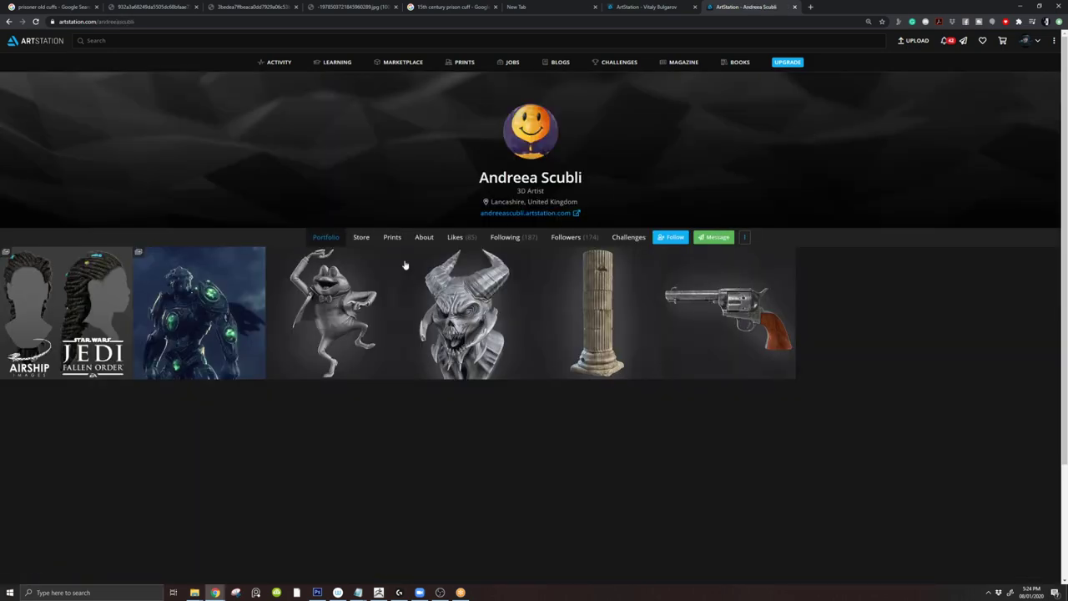
- Reopen the Zerash project to review its armor renders down to the hooded close-up, and switch back to ZBrush
{"action": "left_click", "coordinate": [221, 297]}
{"action": "scroll", "coordinate": [534, 284], "scroll_direction": "down", "scroll_amount": 5}
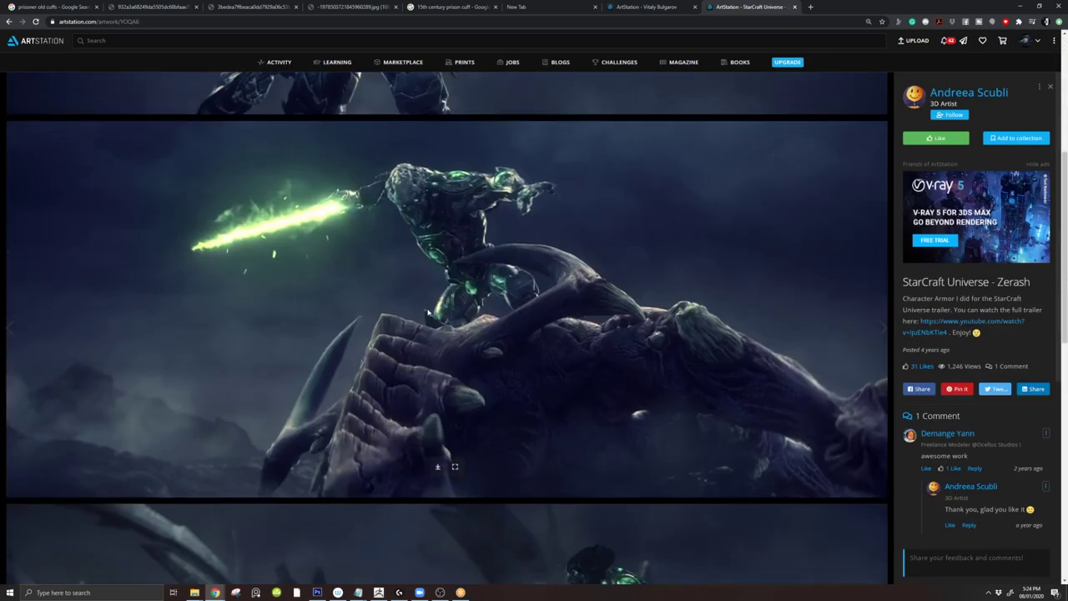
{"action": "scroll", "coordinate": [441, 310], "scroll_direction": "down", "scroll_amount": 2}
{"action": "scroll", "coordinate": [441, 309], "scroll_direction": "down", "scroll_amount": 5}
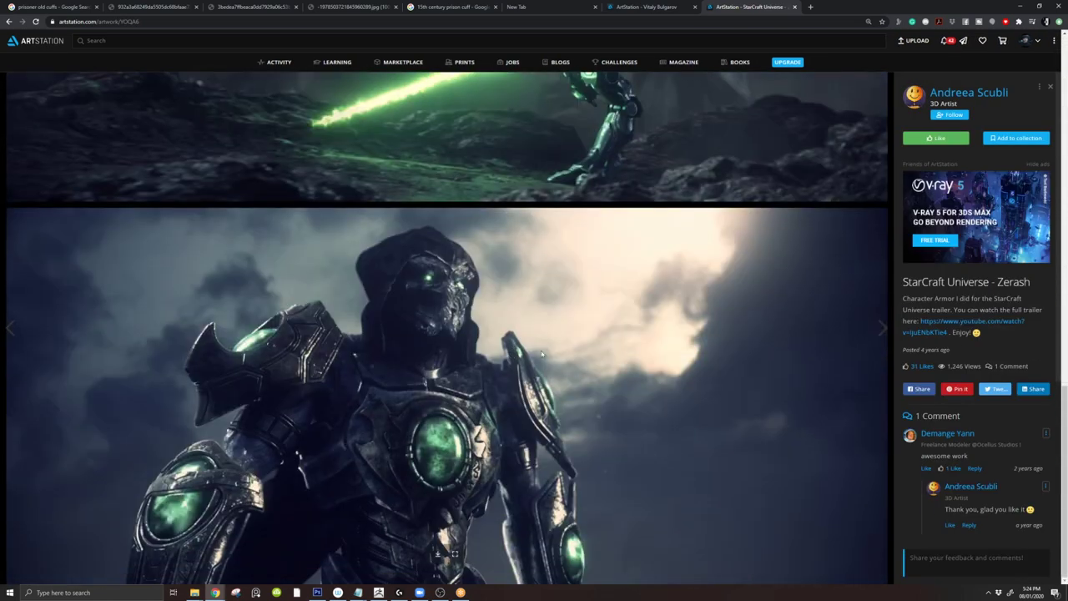
{"action": "left_click", "coordinate": [1050, 89]}
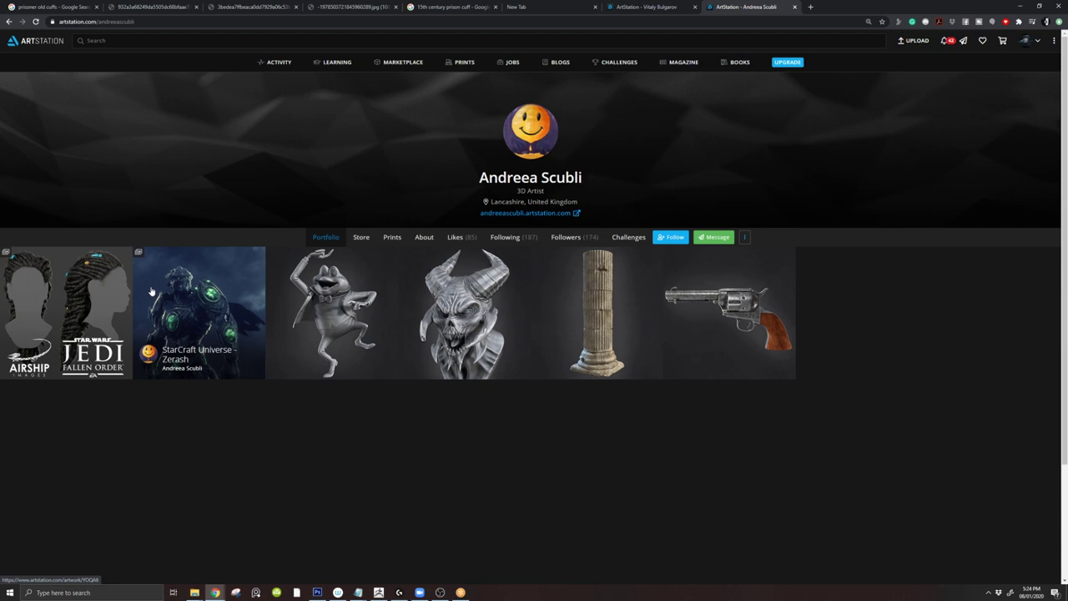
{"action": "left_click", "coordinate": [378, 593]}
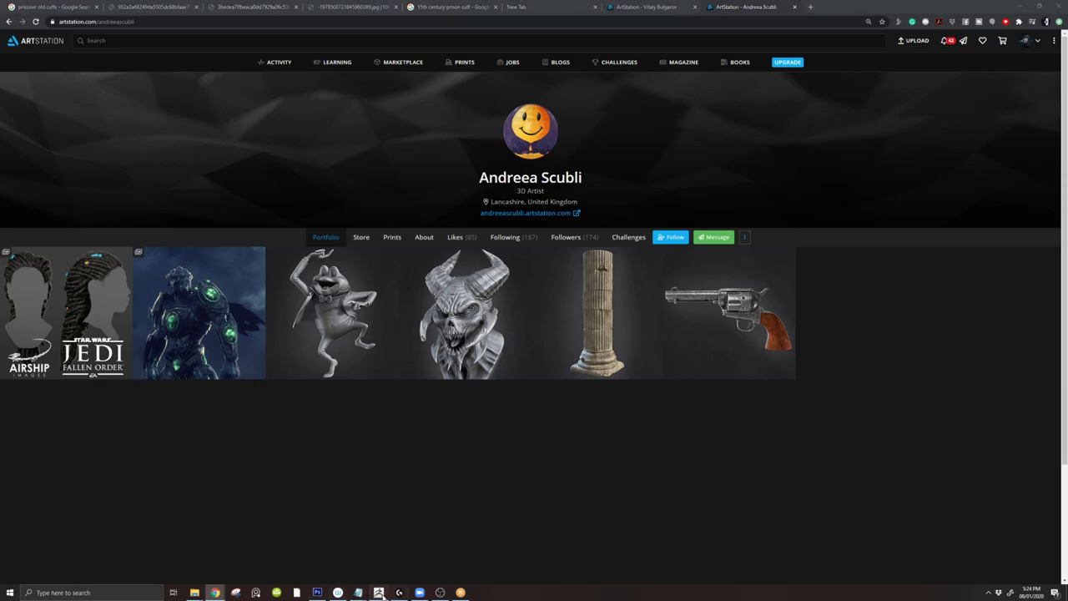
- Load the PM3D_Sphere3D_9 tool with the armored alien character and make its chest muscle subtool active
{"action": "mouse_move", "coordinate": [1036, 254]}
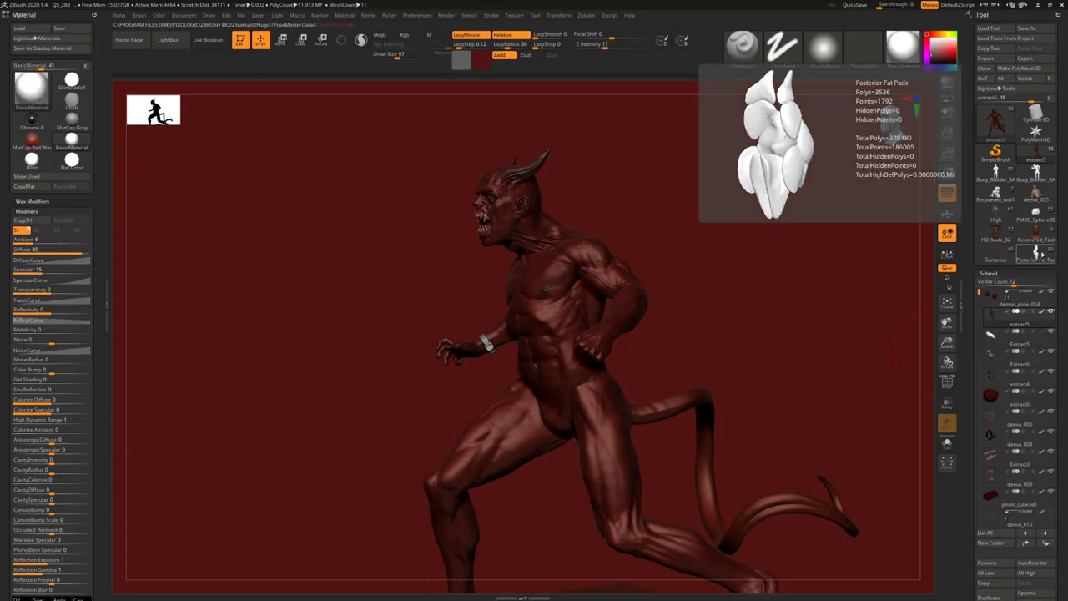
{"action": "mouse_move", "coordinate": [999, 231]}
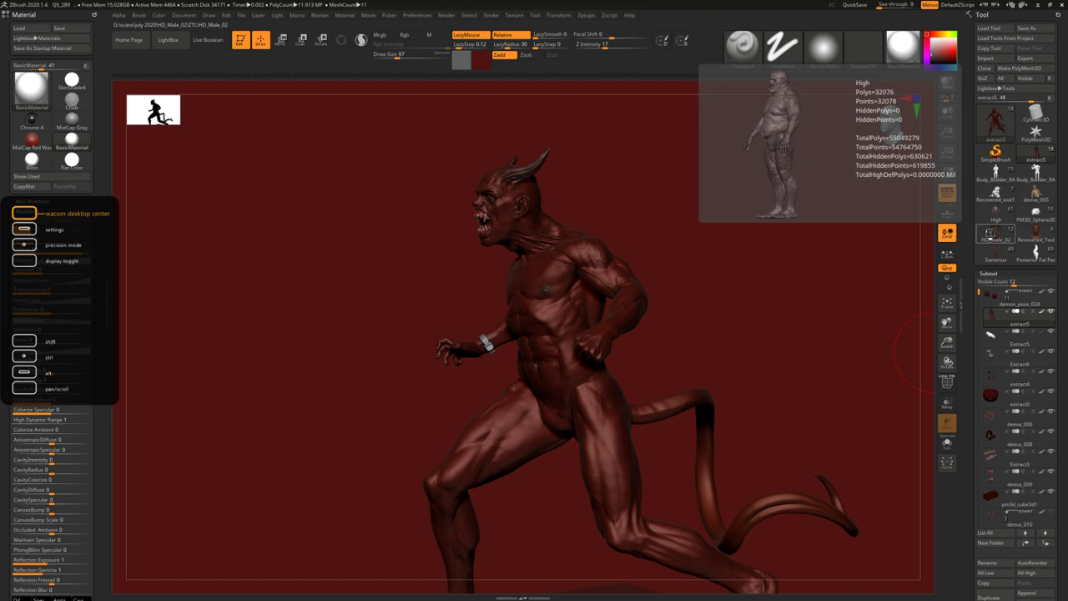
{"action": "mouse_move", "coordinate": [995, 254]}
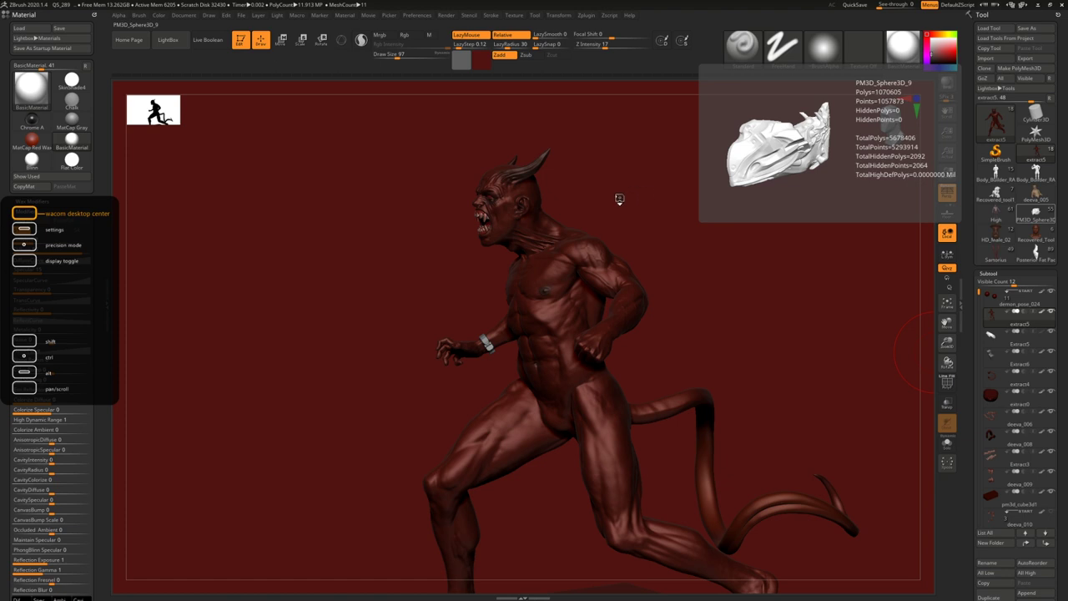
{"action": "left_click_drag", "start_coordinate": [532, 316], "coordinate": [663, 281]}
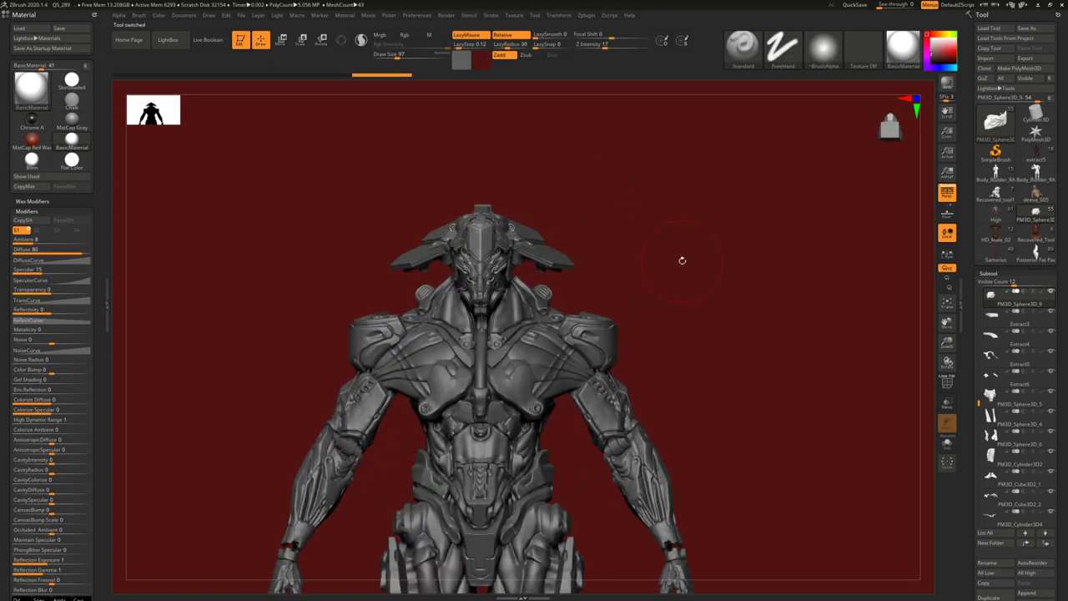
{"action": "left_click_drag", "start_coordinate": [396, 236], "coordinate": [421, 246], "text": "alt"}
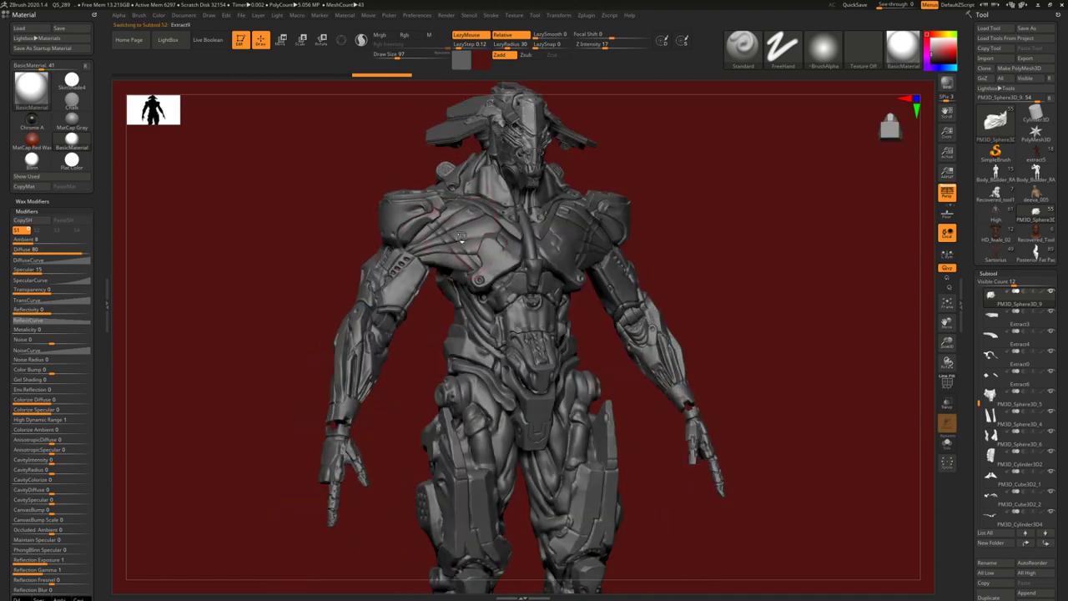
{"action": "left_click", "coordinate": [459, 240], "text": "alt"}
- Examine the armored alien's muscle and plate forms around the back, waist and chest
{"action": "right_click_drag", "start_coordinate": [459, 240], "coordinate": [431, 213], "text": "alt"}
{"action": "right_click_drag", "start_coordinate": [461, 294], "coordinate": [428, 301]}
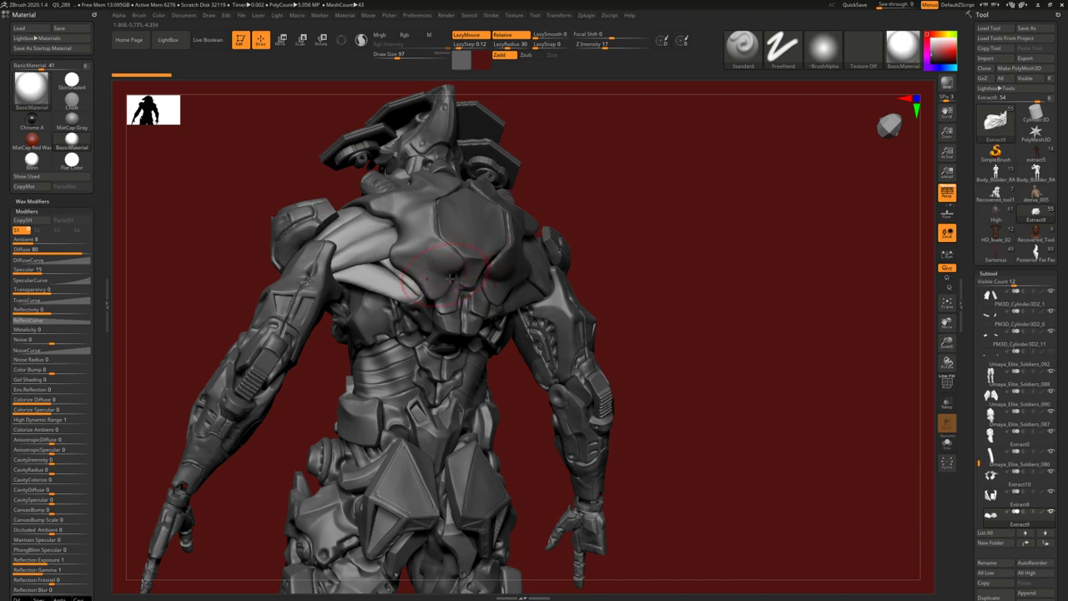
{"action": "mouse_move", "coordinate": [403, 288]}
{"action": "right_mouse_down"}
{"action": "mouse_move", "coordinate": [422, 293]}
{"action": "mouse_move", "coordinate": [380, 280]}
{"action": "mouse_move", "coordinate": [395, 291]}
{"action": "mouse_move", "coordinate": [396, 281]}
{"action": "mouse_move", "coordinate": [396, 293]}
{"action": "right_mouse_up"}
{"action": "key", "text": "alt+shift+s"}
{"action": "key", "text": "ctrl+shift+s"}
{"action": "key", "text": "ctrl+shift+s"}
{"action": "key", "text": "ctrl+shift+s"}
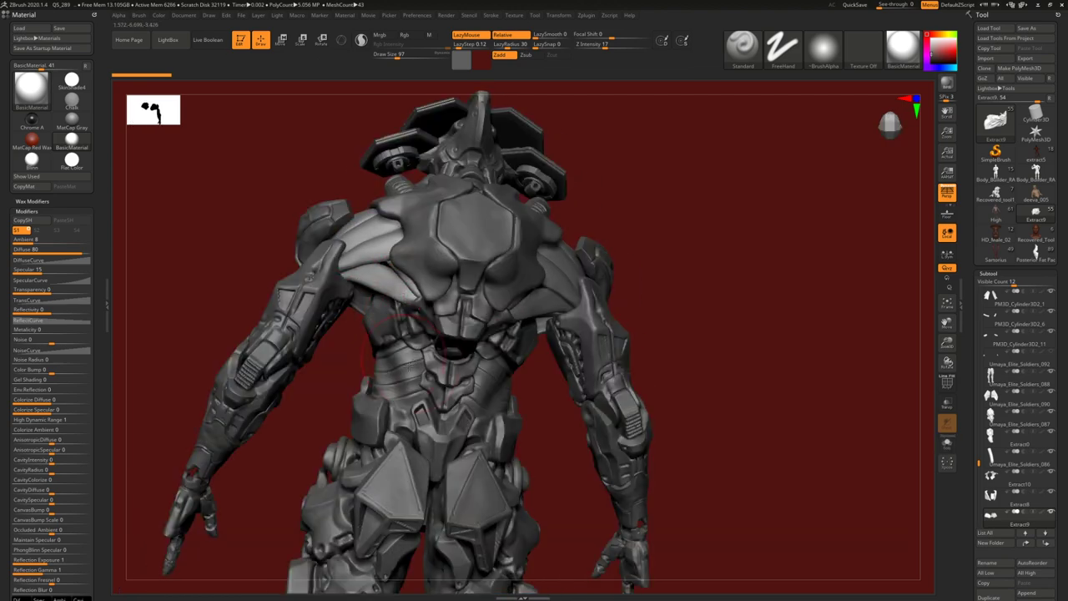
{"action": "right_click_drag", "start_coordinate": [417, 364], "coordinate": [518, 260], "text": "alt"}
{"action": "right_click_drag", "start_coordinate": [397, 322], "coordinate": [442, 317]}
{"action": "key", "text": "p"}
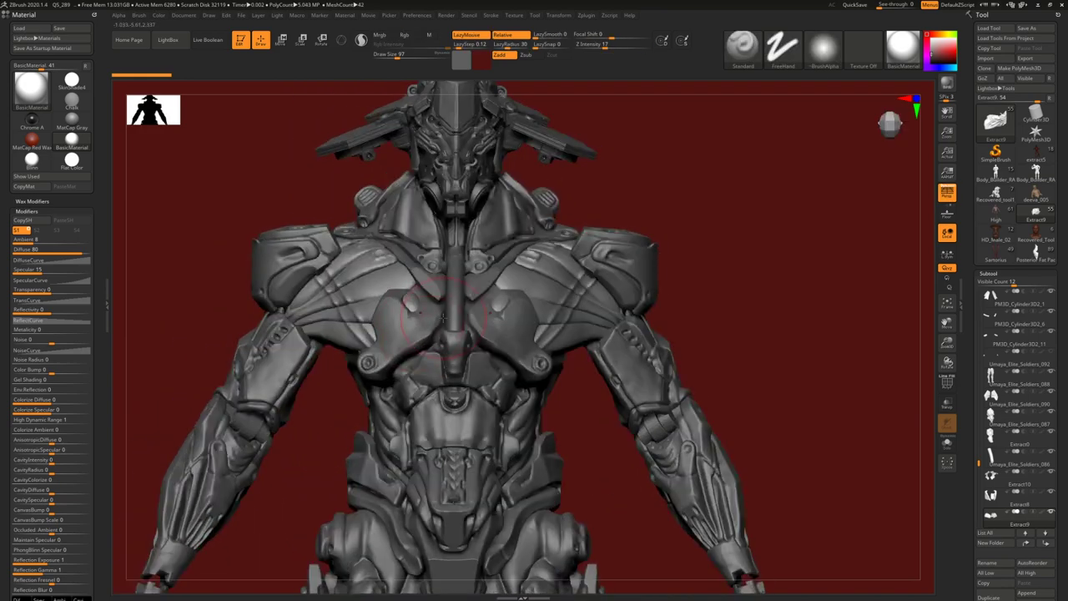
- Switch to File Explorer, maximize the Scifi_alien ref folder and open its first robotic arm image
{"action": "key", "text": "alt+Tab"}
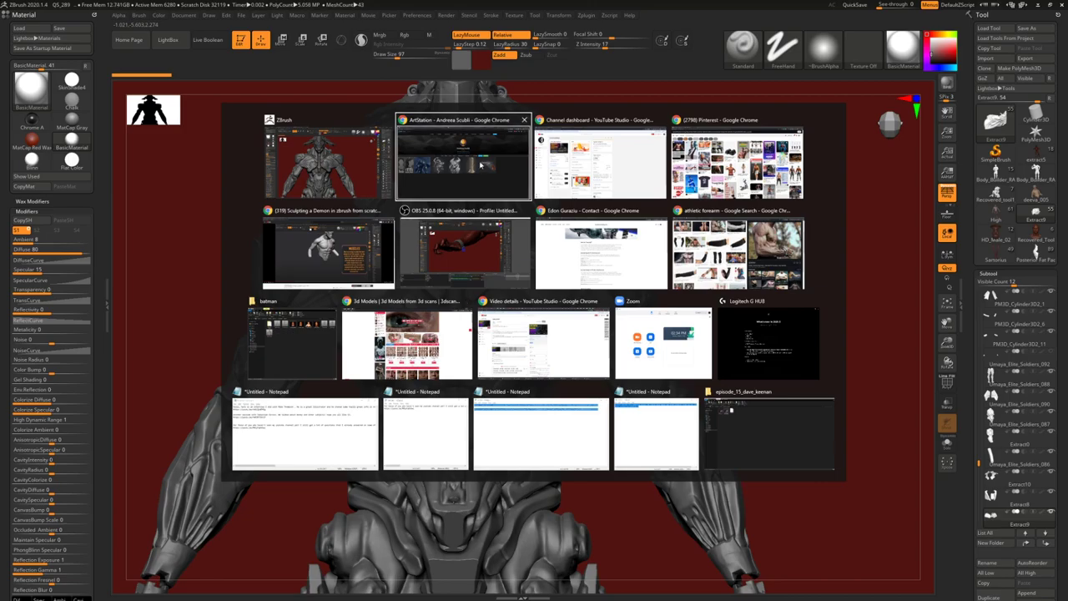
{"action": "left_click", "coordinate": [479, 166]}
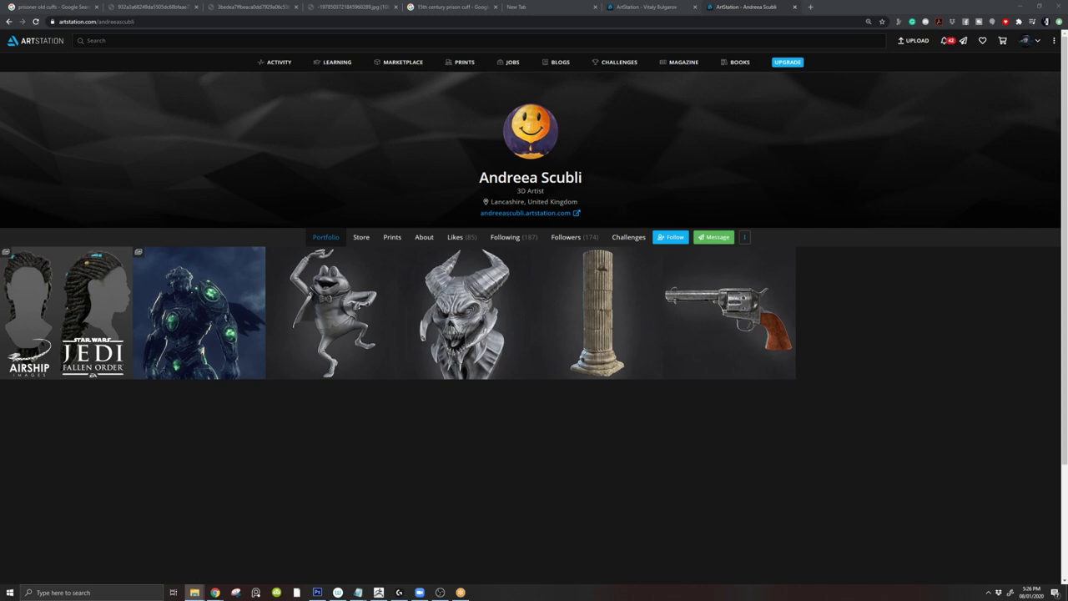
{"action": "left_click_drag", "start_coordinate": [0, 80], "coordinate": [223, 84]}
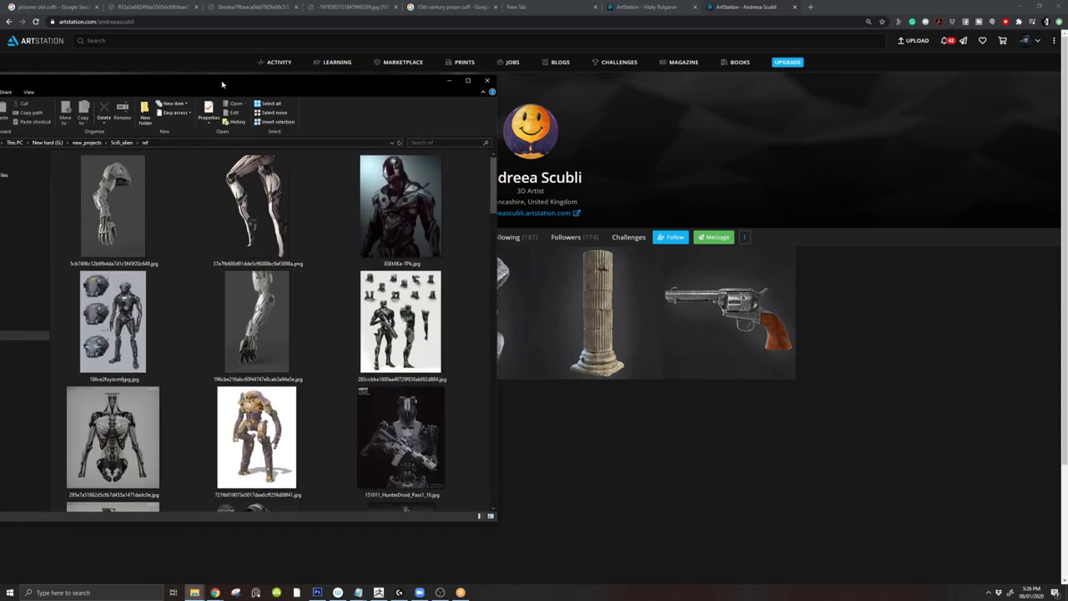
{"action": "double_click", "coordinate": [222, 84]}
{"action": "scroll", "coordinate": [464, 271], "scroll_direction": "down", "scroll_amount": 3}
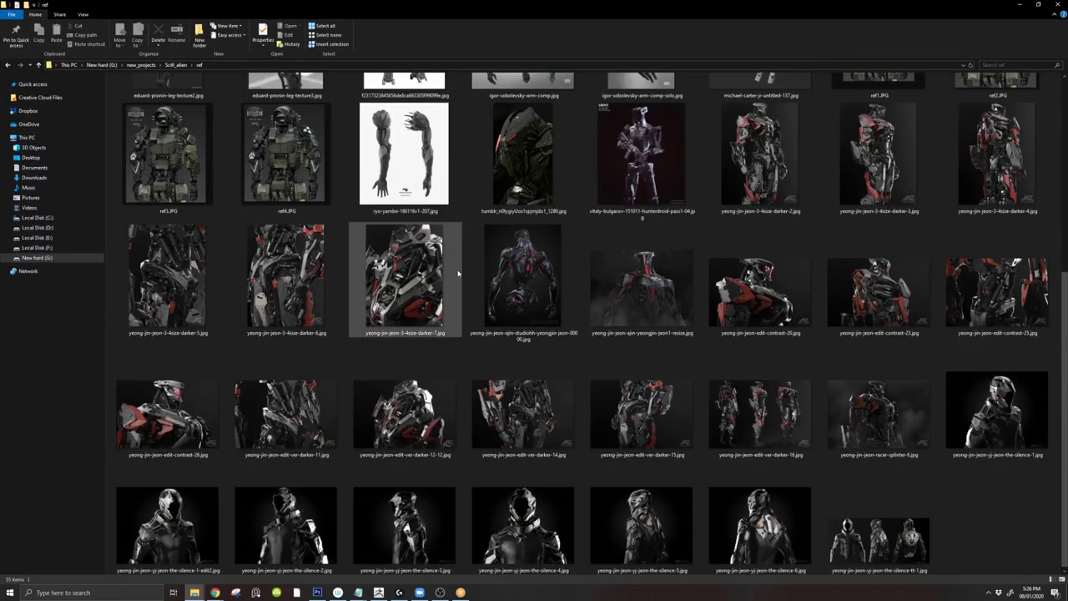
{"action": "scroll", "coordinate": [458, 267], "scroll_direction": "up", "scroll_amount": 4}
{"action": "left_click", "coordinate": [159, 123]}
{"action": "double_click", "coordinate": [158, 124]}
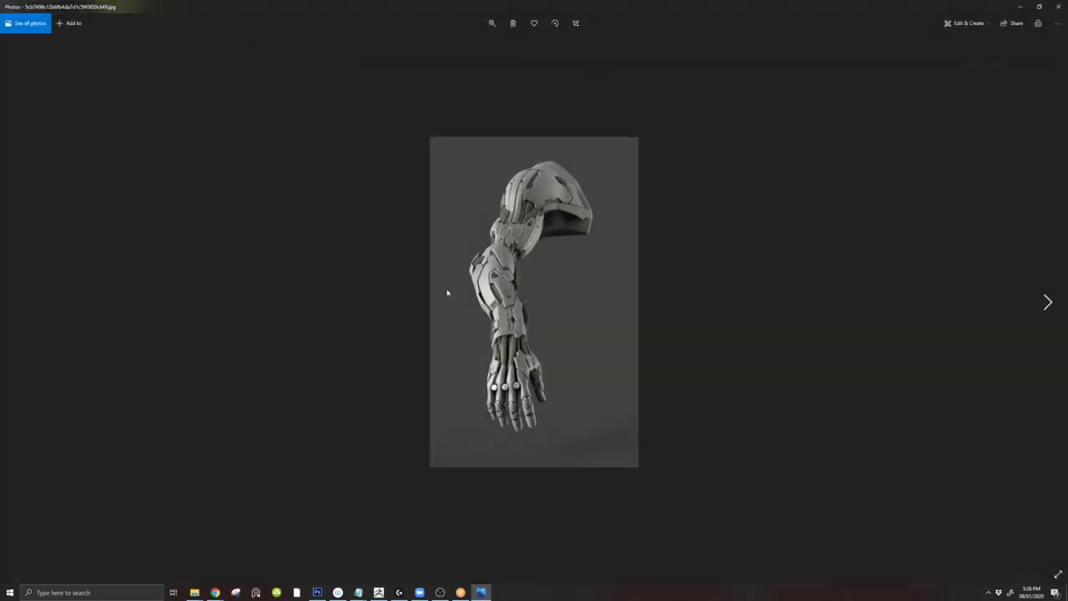
- Browse the reference images from the robotic arms through the orange-and-tan mech to the Hunter Droid holding a rifle
{"action": "key", "text": "Right"}
{"action": "key", "text": "Right"}
{"action": "key", "text": "Right"}
{"action": "key", "text": "Right"}
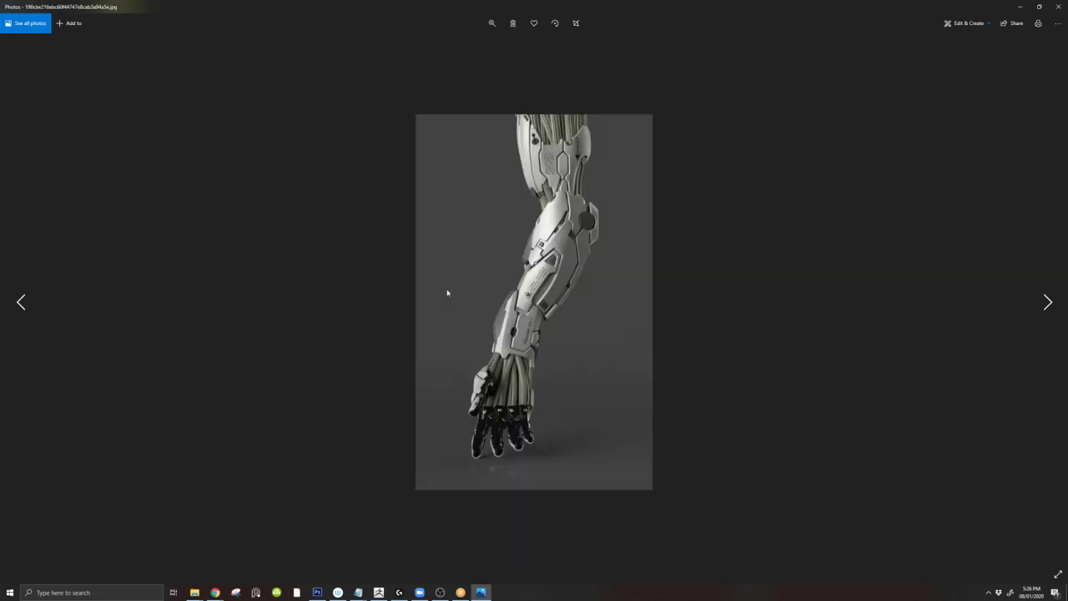
{"action": "key", "text": "Right"}
{"action": "key", "text": "Right"}
{"action": "key", "text": "Right"}
{"action": "key", "text": "Right"}
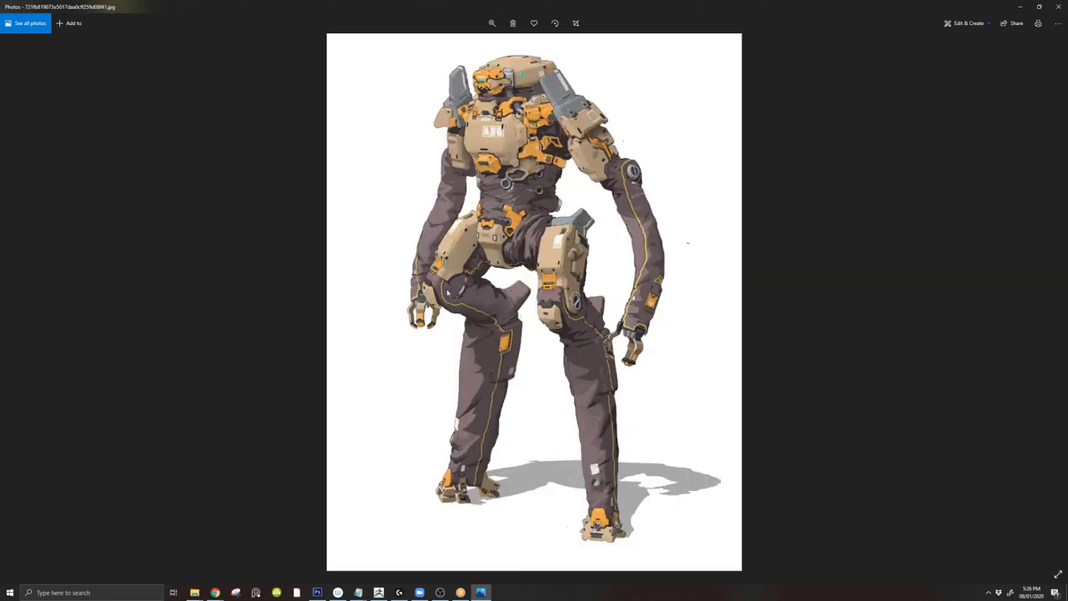
{"action": "key", "text": "Right"}
{"action": "key", "text": "Right"}
{"action": "key", "text": "Left"}
{"action": "key", "text": "Left"}
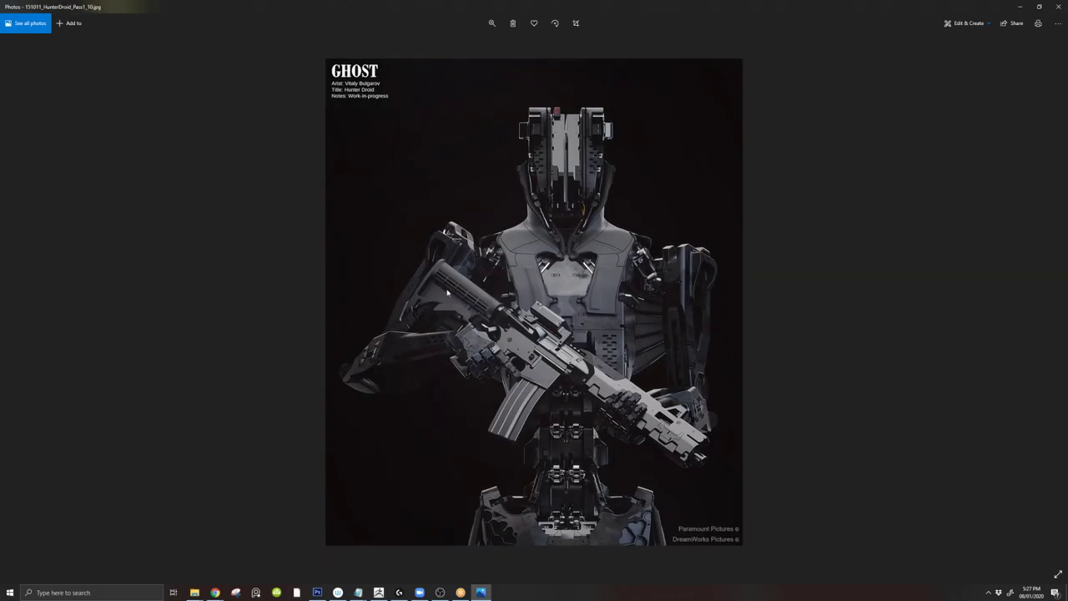
- Review the references from the cyber-musculature back view through the robotic head and arm to the Stoykiy robot in ref1.JPG
{"action": "key", "text": "Right"}
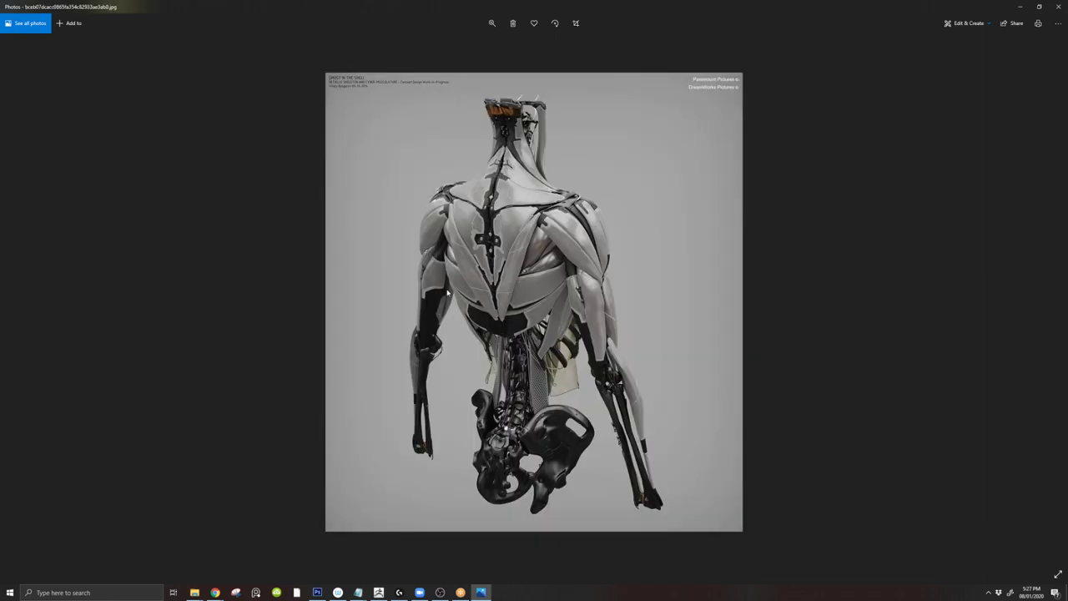
{"action": "key", "text": "Right"}
{"action": "key", "text": "Right"}
{"action": "key", "text": "Right"}
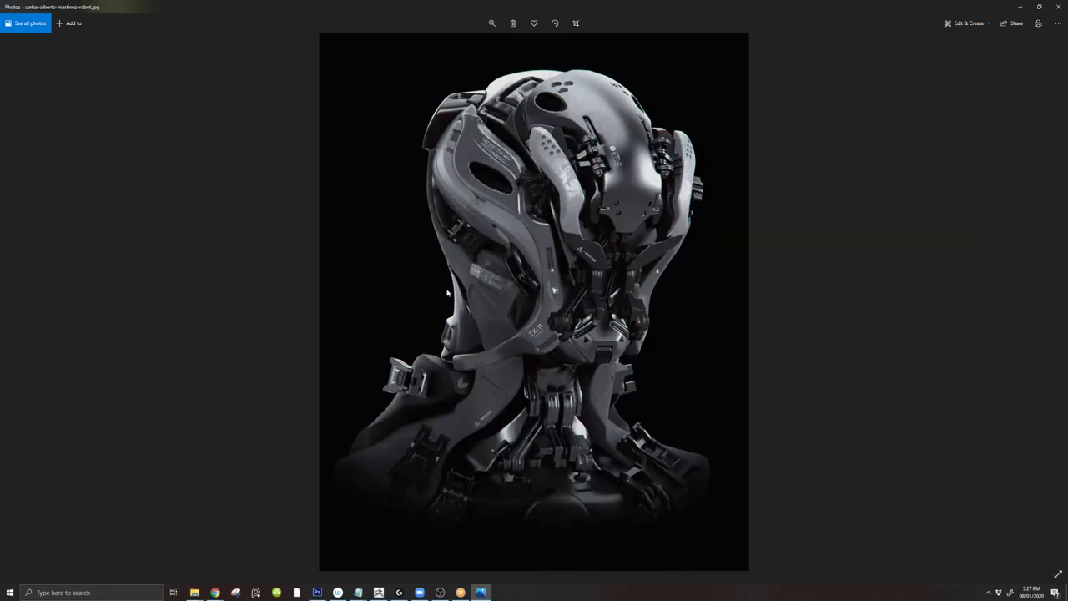
{"action": "key", "text": "Right"}
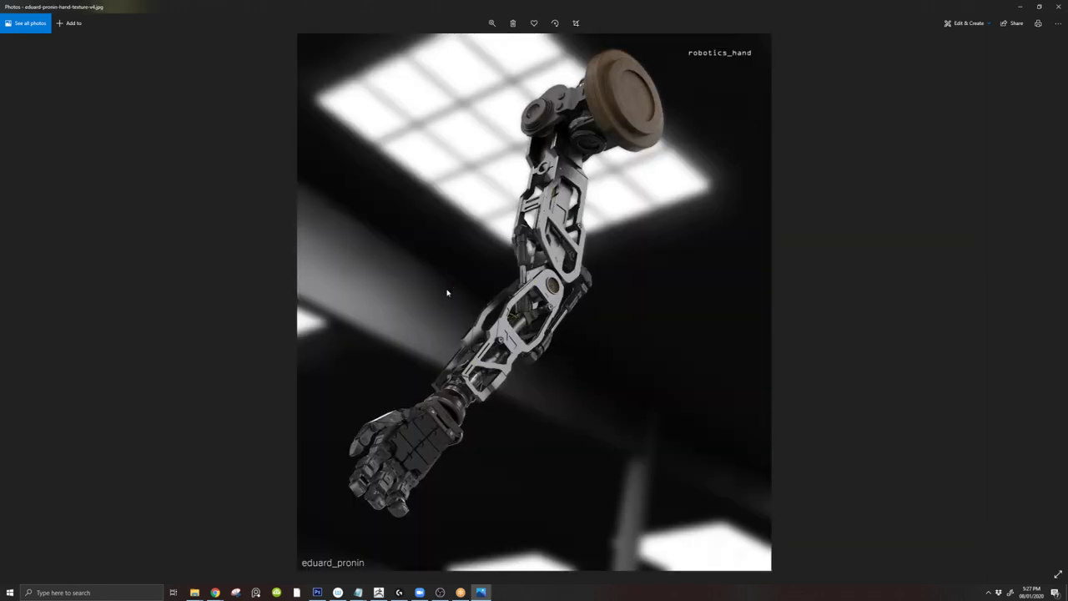
{"action": "key", "text": "Right"}
{"action": "key", "text": "Right"}
{"action": "key", "text": "Right"}
{"action": "key", "text": "Right"}
{"action": "key", "text": "Right"}
{"action": "key", "text": "Right"}
{"action": "key", "text": "Right"}
{"action": "key", "text": "Right"}
{"action": "key", "text": "Right"}
{"action": "key", "text": "Right"}
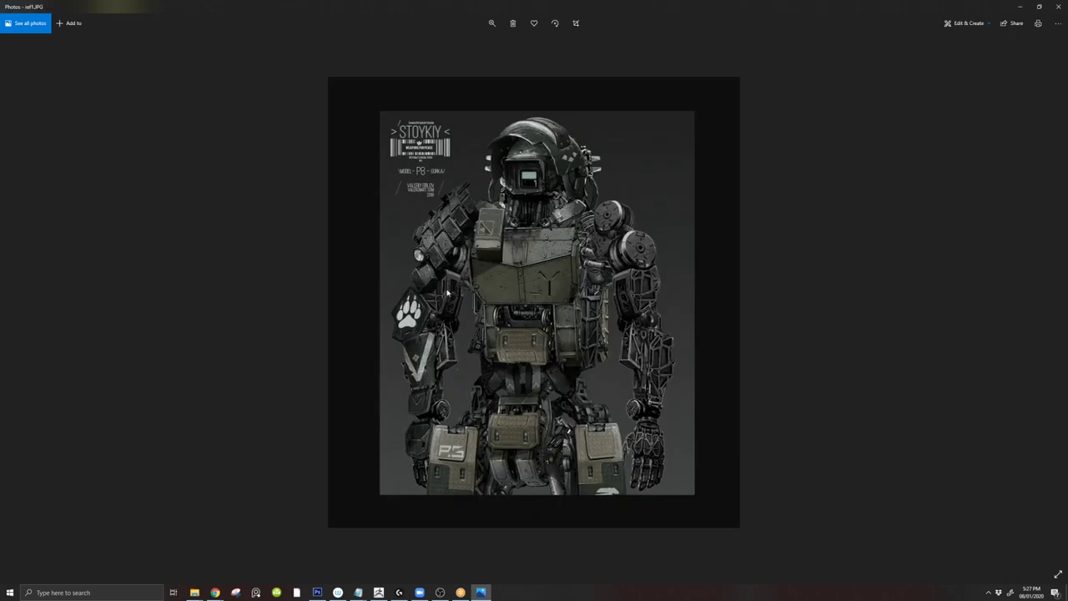
- Look at the references following ref1.JPG, including the twin dark robotic arms, up to the full-body Hunter Droid
{"action": "key", "text": "Right"}
{"action": "key", "text": "Right"}
{"action": "key", "text": "Right"}
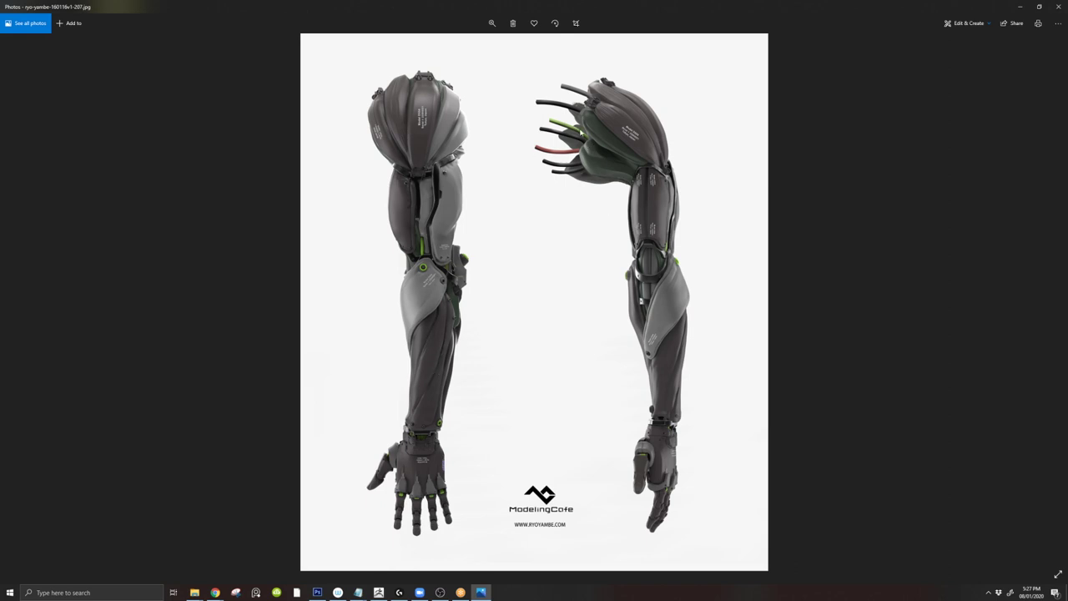
{"action": "key", "text": "Right"}
{"action": "key", "text": "Right"}
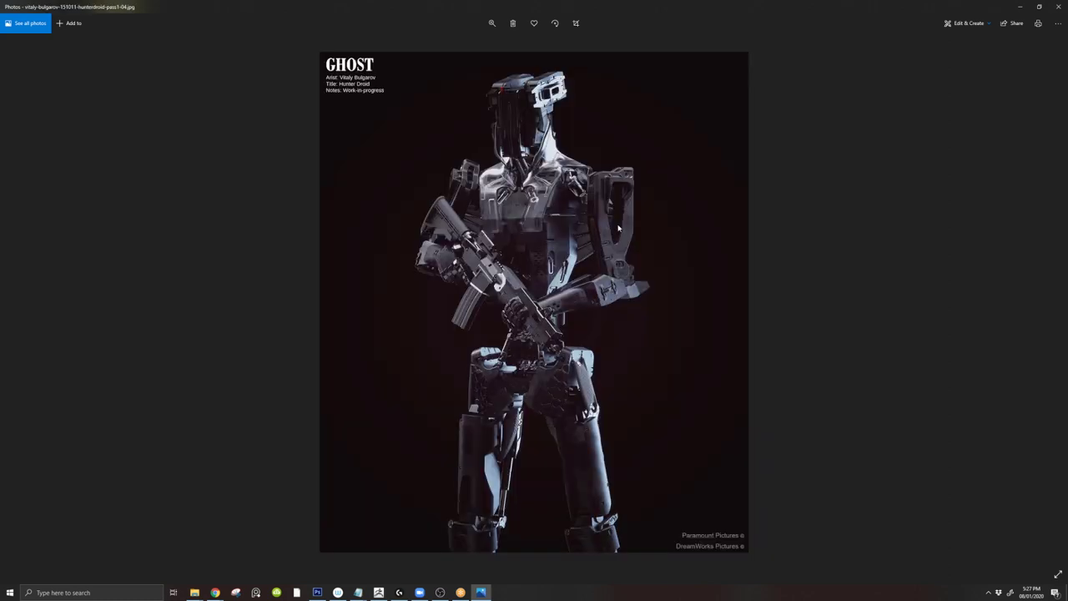
- Study the red-and-black robot renders up to the helmet and chest close-up, and close the image viewer
{"action": "key", "text": "Right"}
{"action": "key", "text": "Right"}
{"action": "key", "text": "Right"}
{"action": "key", "text": "Right"}
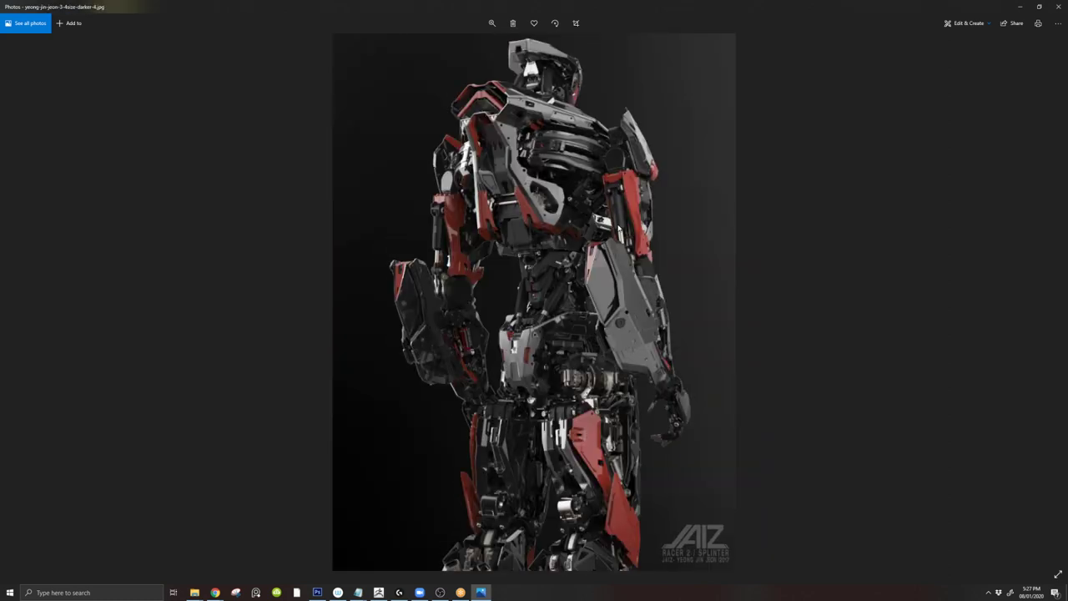
{"action": "key", "text": "Right"}
{"action": "key", "text": "Right"}
{"action": "key", "text": "Right"}
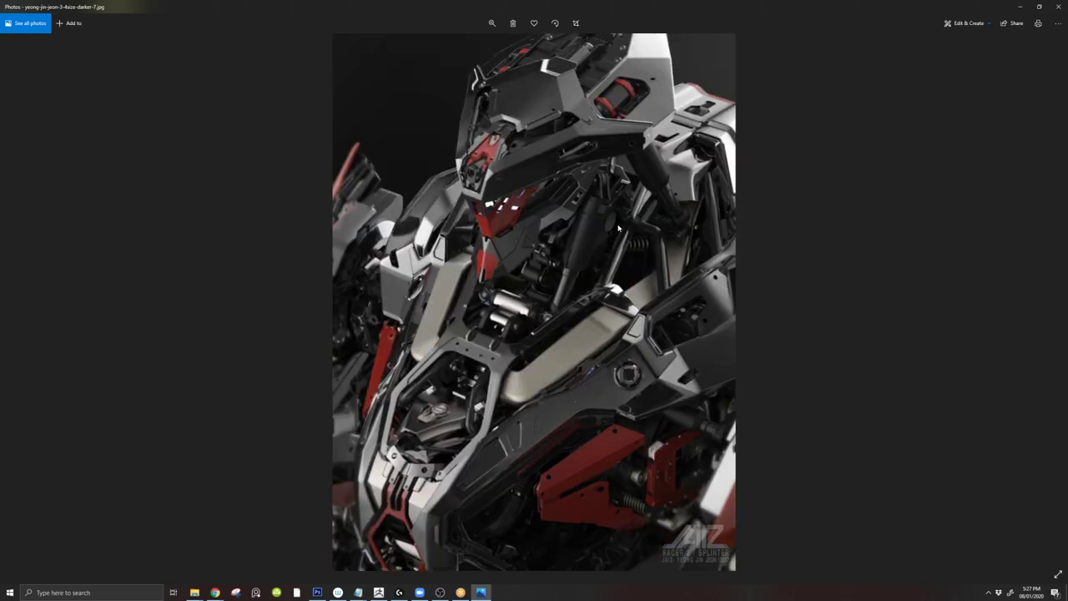
{"action": "left_click", "coordinate": [1058, 7]}
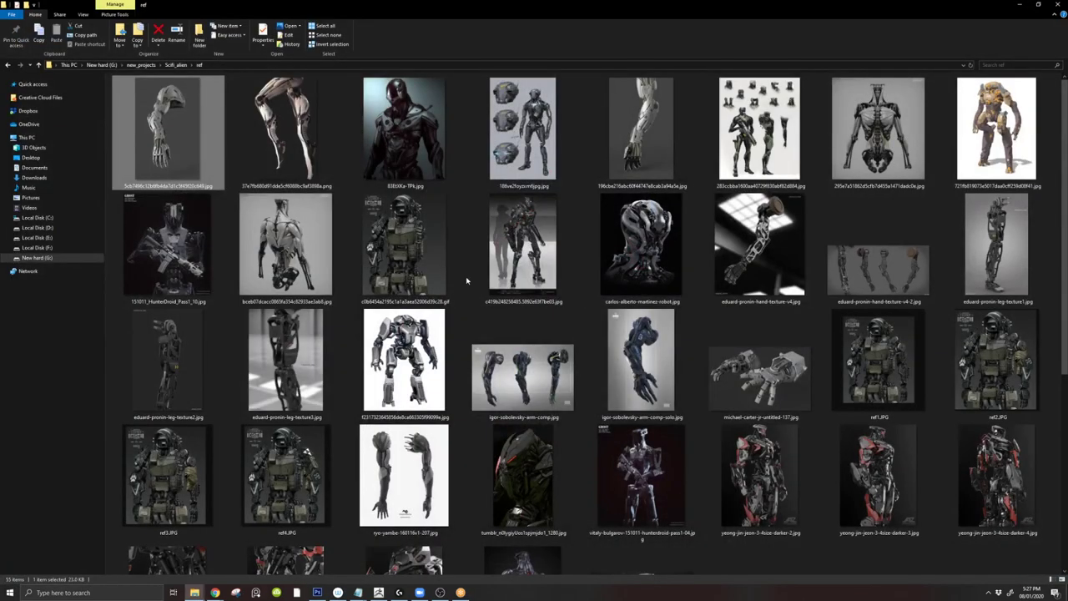
- Skim the ref folder's thumbnails, reopen the first robotic arm image and examine its plating up close from shoulder to fingers
{"action": "scroll", "coordinate": [342, 301], "scroll_direction": "down", "scroll_amount": 3}
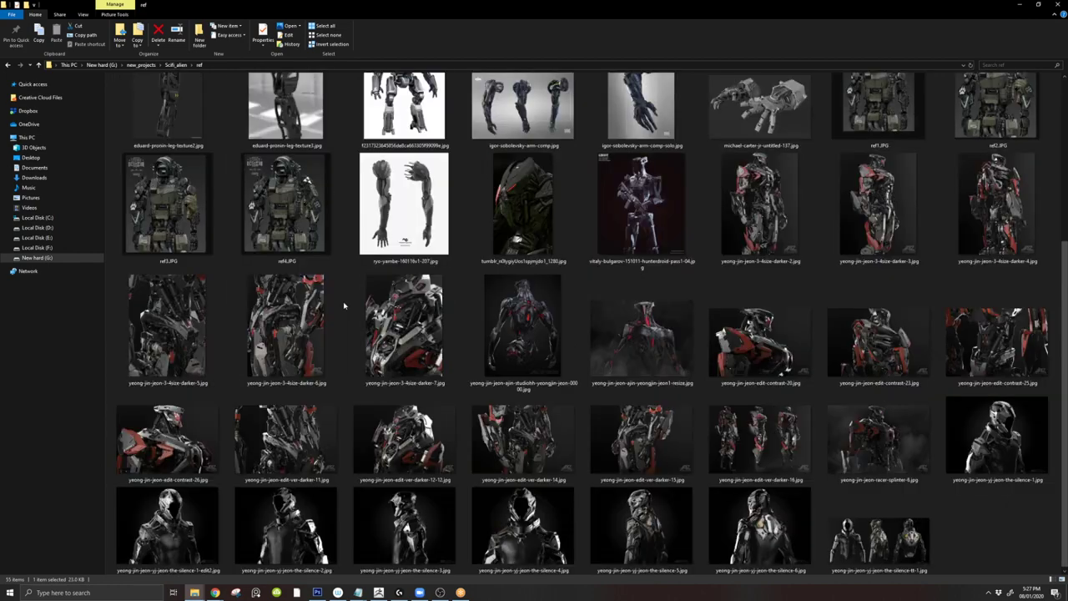
{"action": "scroll", "coordinate": [331, 287], "scroll_direction": "up", "scroll_amount": 3}
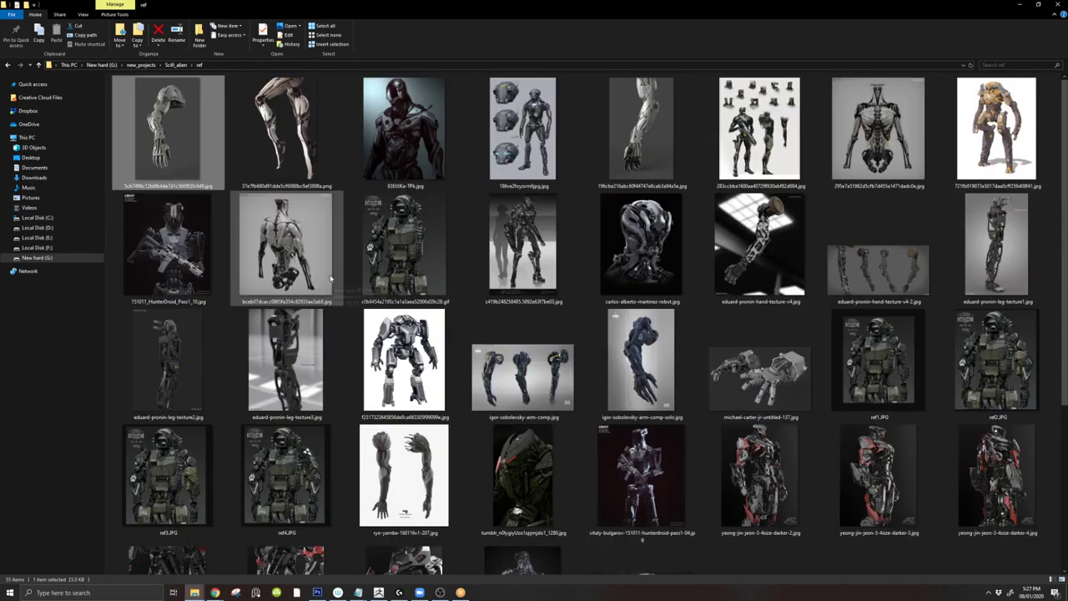
{"action": "double_click", "coordinate": [206, 154]}
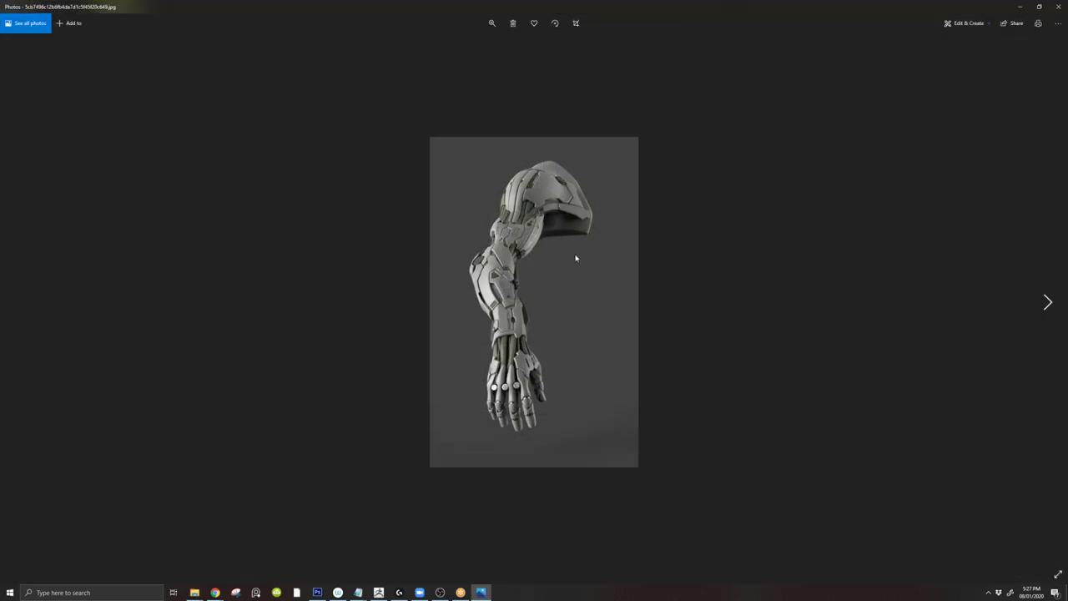
{"action": "scroll", "coordinate": [544, 245], "scroll_direction": "up", "scroll_amount": 3, "text": "ctrl"}
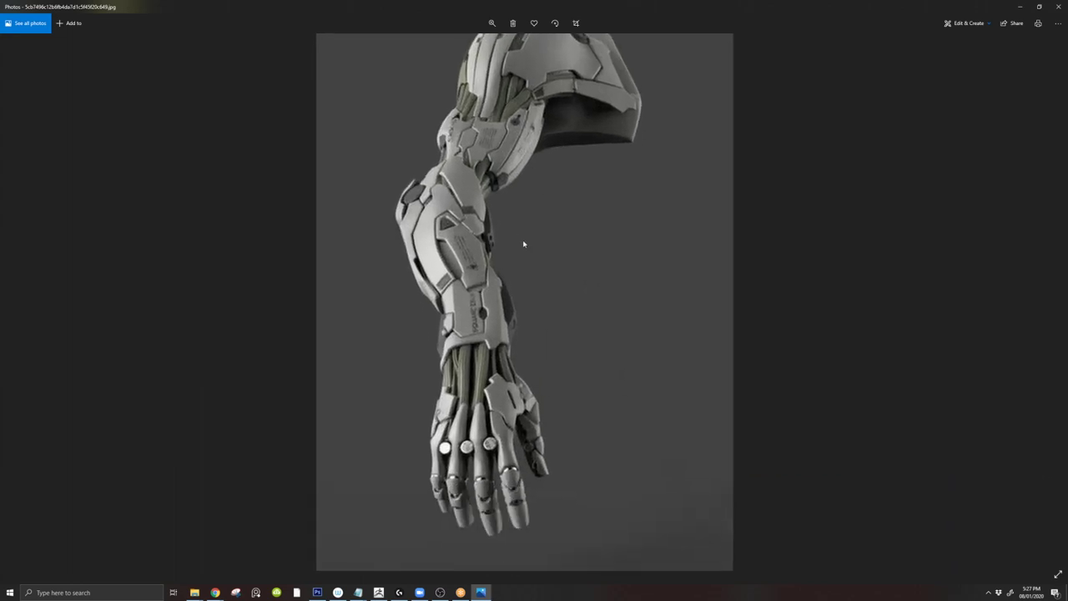
{"action": "scroll", "coordinate": [540, 189], "scroll_direction": "up", "scroll_amount": 3}
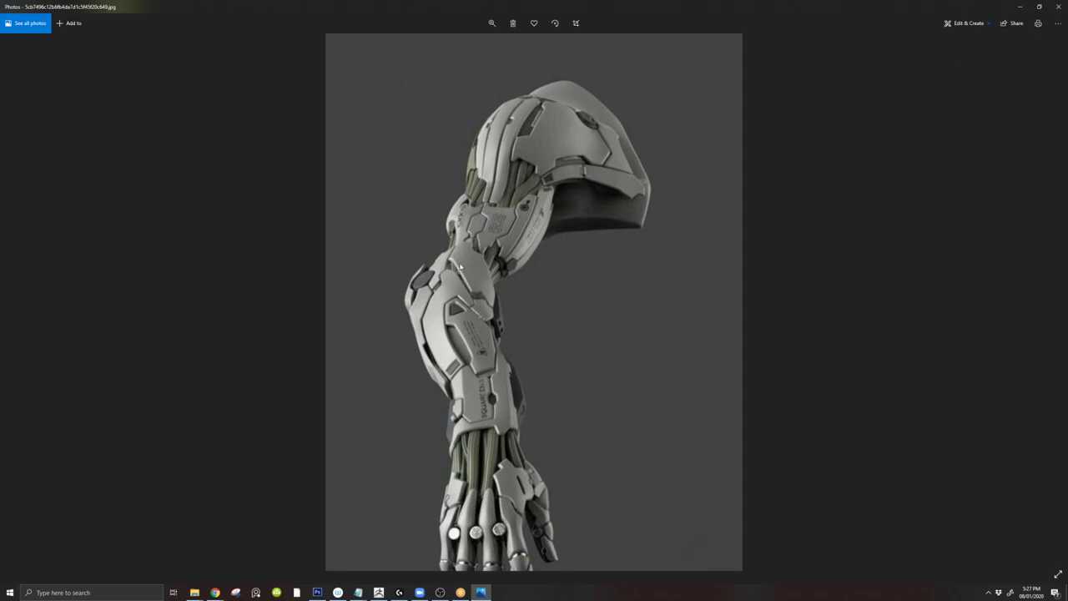
{"action": "scroll", "coordinate": [508, 262], "scroll_direction": "down", "scroll_amount": 3}
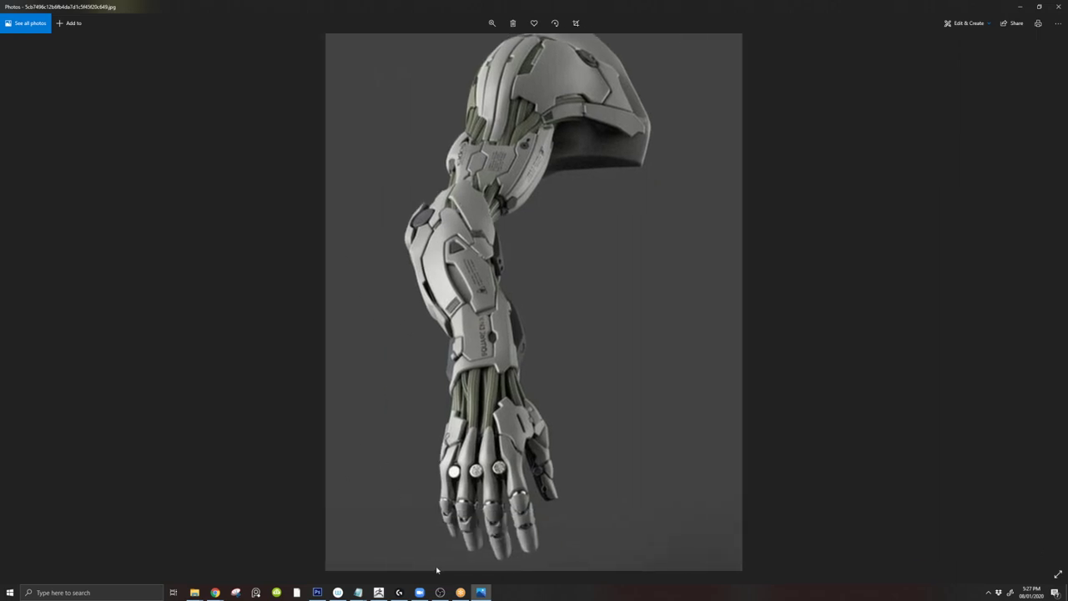
- Switch back to ZBrush, load the Sartorius anatomy tool and make a shoulder-area muscle subtool active in a close-up of the torso
{"action": "left_click", "coordinate": [378, 592]}
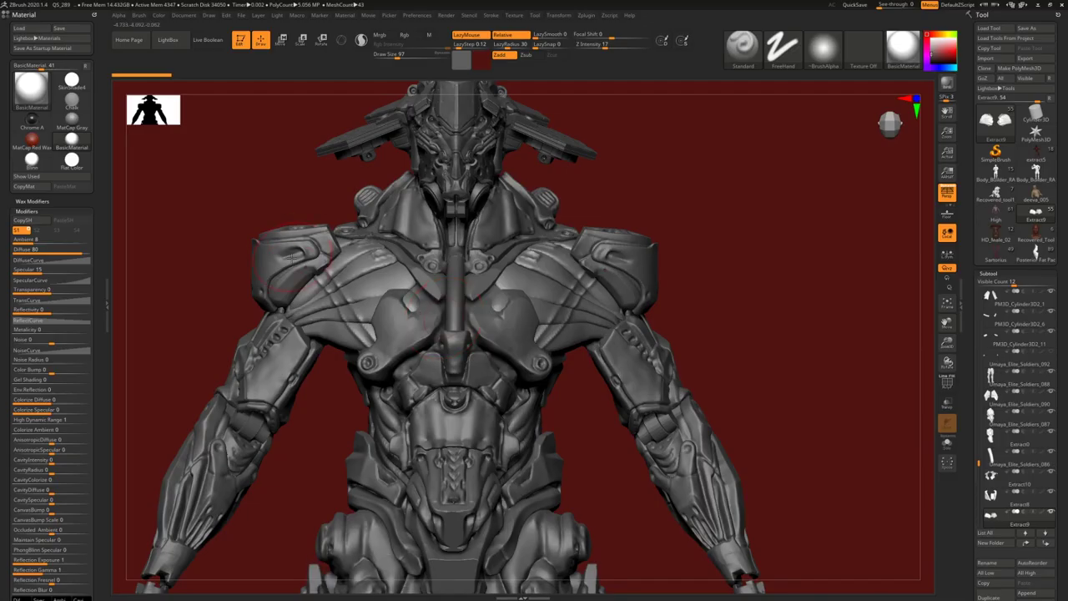
{"action": "right_click_drag", "start_coordinate": [291, 332], "coordinate": [283, 350], "text": "ctrl"}
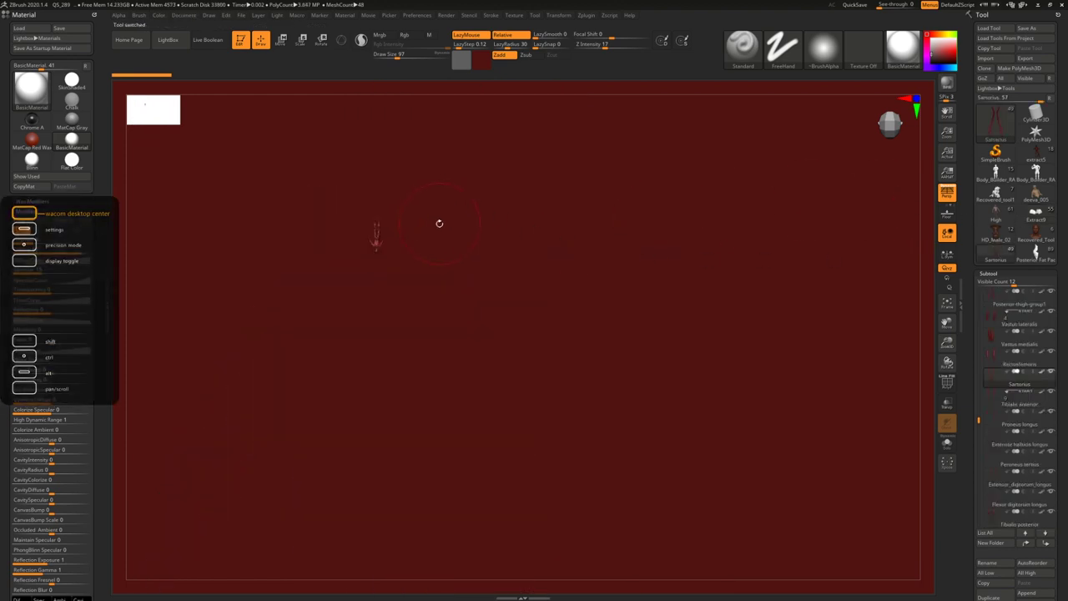
{"action": "right_click_drag", "start_coordinate": [438, 221], "coordinate": [470, 227]}
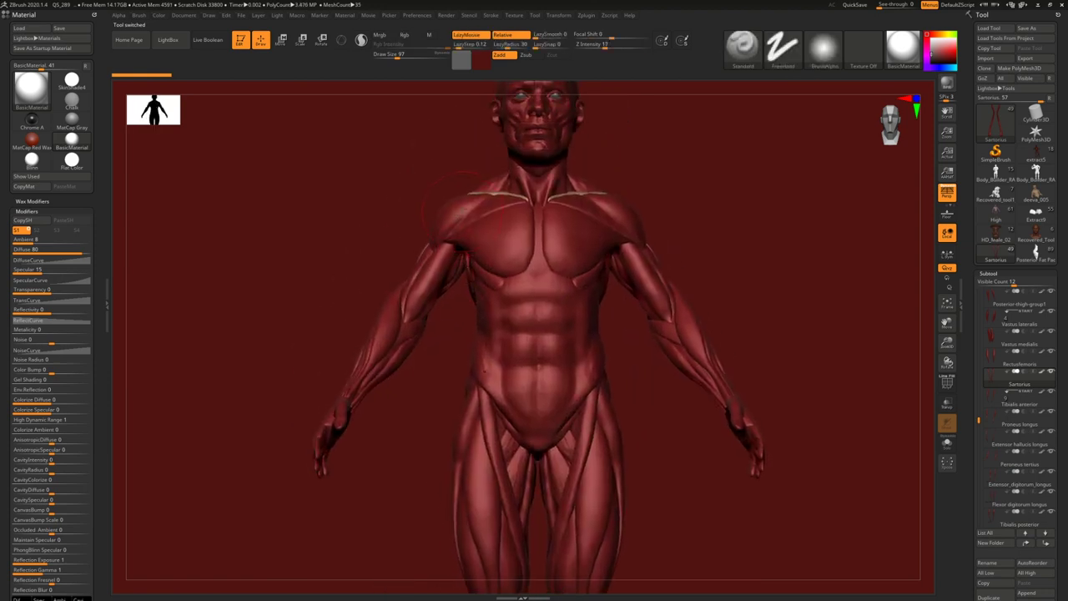
{"action": "left_click_drag", "start_coordinate": [419, 235], "coordinate": [436, 211]}
{"action": "left_click", "coordinate": [438, 215], "text": "alt"}
{"action": "right_click_drag", "start_coordinate": [438, 215], "coordinate": [464, 217]}
{"action": "left_click", "coordinate": [407, 266], "text": "alt"}
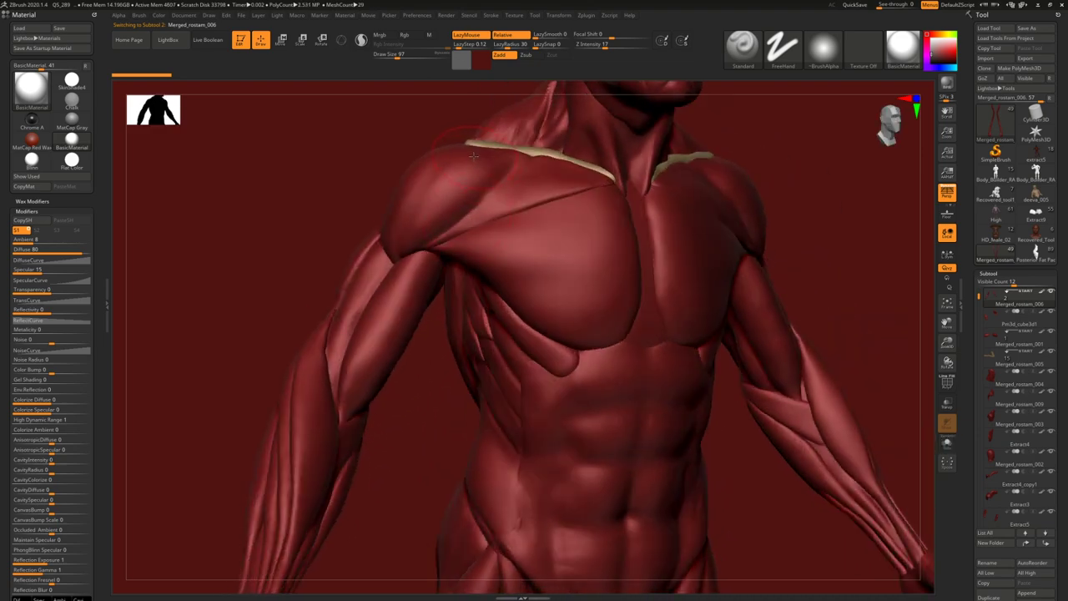
- Inspect the shoulder from front and back, and make the deltoid muscle subtool active in a close rear view
{"action": "left_click_drag", "start_coordinate": [403, 279], "coordinate": [330, 338]}
{"action": "right_click_drag", "start_coordinate": [411, 313], "coordinate": [386, 300], "text": "shift"}
{"action": "left_click_drag", "start_coordinate": [387, 301], "coordinate": [411, 301]}
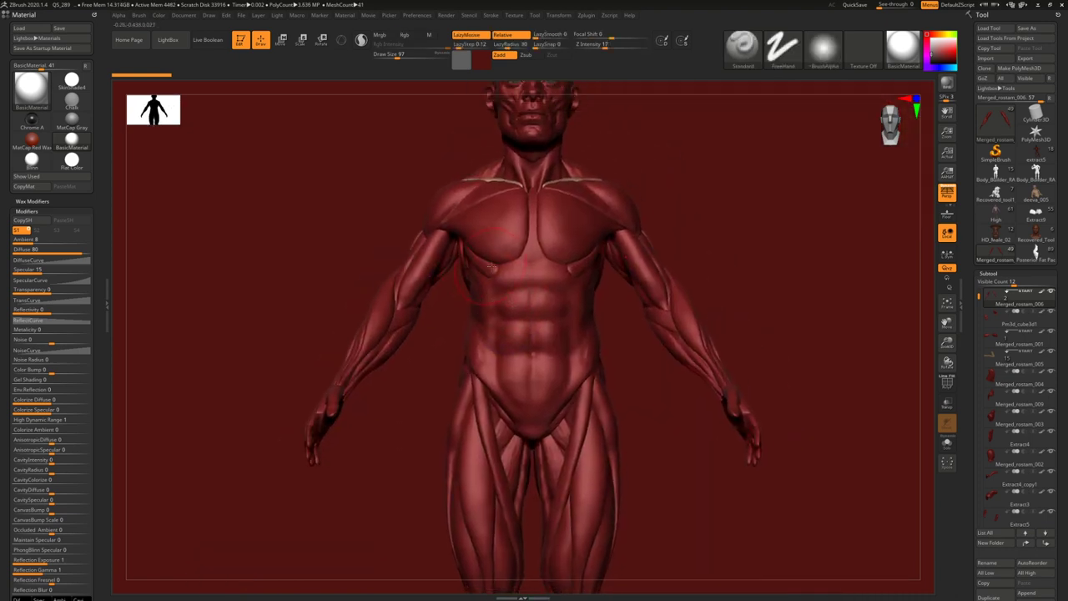
{"action": "right_click_drag", "start_coordinate": [505, 241], "coordinate": [651, 242]}
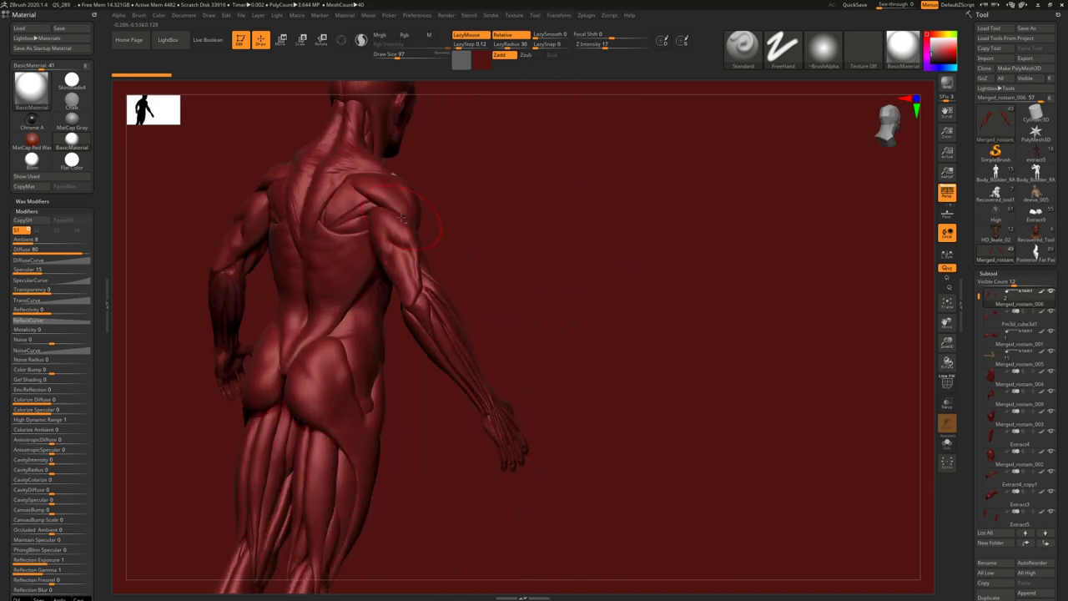
{"action": "right_click_drag", "start_coordinate": [422, 200], "coordinate": [404, 234], "text": "ctrl"}
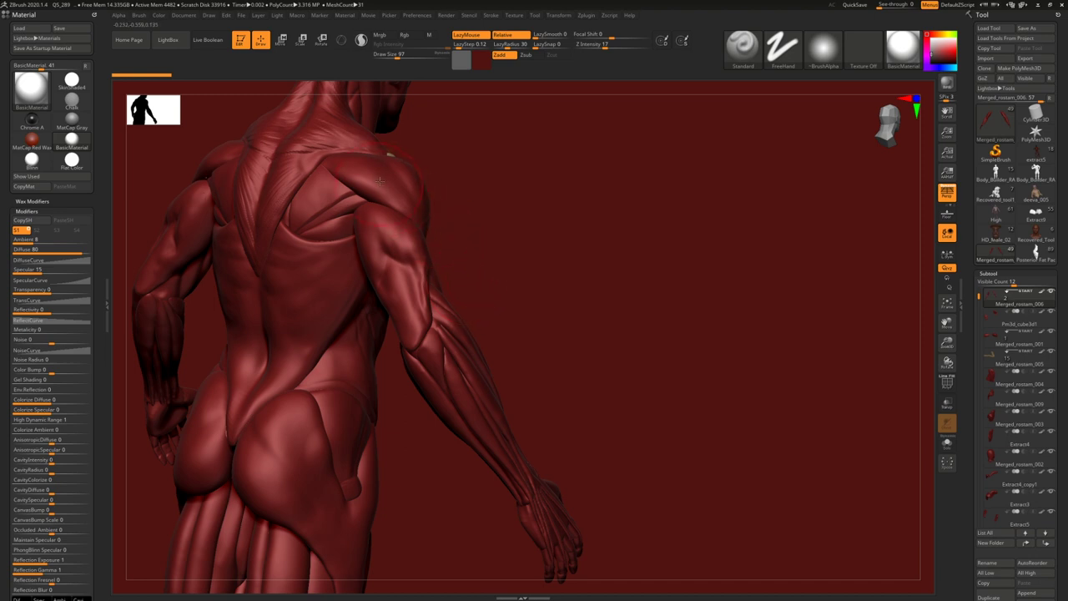
{"action": "right_click_drag", "start_coordinate": [379, 186], "coordinate": [382, 258], "text": "alt"}
{"action": "mouse_move", "coordinate": [382, 257]}
{"action": "right_mouse_down"}
{"action": "mouse_move", "coordinate": [340, 231]}
{"action": "mouse_move", "coordinate": [369, 305]}
{"action": "mouse_move", "coordinate": [314, 280]}
{"action": "mouse_move", "coordinate": [294, 244]}
{"action": "right_mouse_up"}
{"action": "left_click", "coordinate": [364, 248], "text": "alt"}
{"action": "key", "text": "b"}
{"action": "key", "text": "s"}
{"action": "key", "text": "t"}
{"action": "mouse_move", "coordinate": [301, 244]}
{"action": "left_mouse_down"}
{"action": "mouse_move", "coordinate": [289, 269]}
{"action": "mouse_move", "coordinate": [306, 275]}
{"action": "left_mouse_up"}
{"action": "key", "text": "ctrl+z"}
{"action": "mouse_move", "coordinate": [307, 275]}
{"action": "right_mouse_down"}
{"action": "mouse_move", "coordinate": [331, 252]}
{"action": "mouse_move", "coordinate": [327, 236]}
{"action": "right_mouse_up"}
- Try to carve plate lines across the rear deltoid with the DamStandard brush, and undo the strokes
{"action": "key", "text": "b"}
{"action": "key", "text": "d"}
{"action": "key", "text": "s"}
{"action": "mouse_move", "coordinate": [327, 235]}
{"action": "left_mouse_down"}
{"action": "mouse_move", "coordinate": [290, 286]}
{"action": "mouse_move", "coordinate": [301, 294]}
{"action": "left_mouse_up"}
{"action": "right_click_drag", "start_coordinate": [301, 293], "coordinate": [285, 289]}
{"action": "left_click_drag", "start_coordinate": [291, 286], "coordinate": [409, 305]}
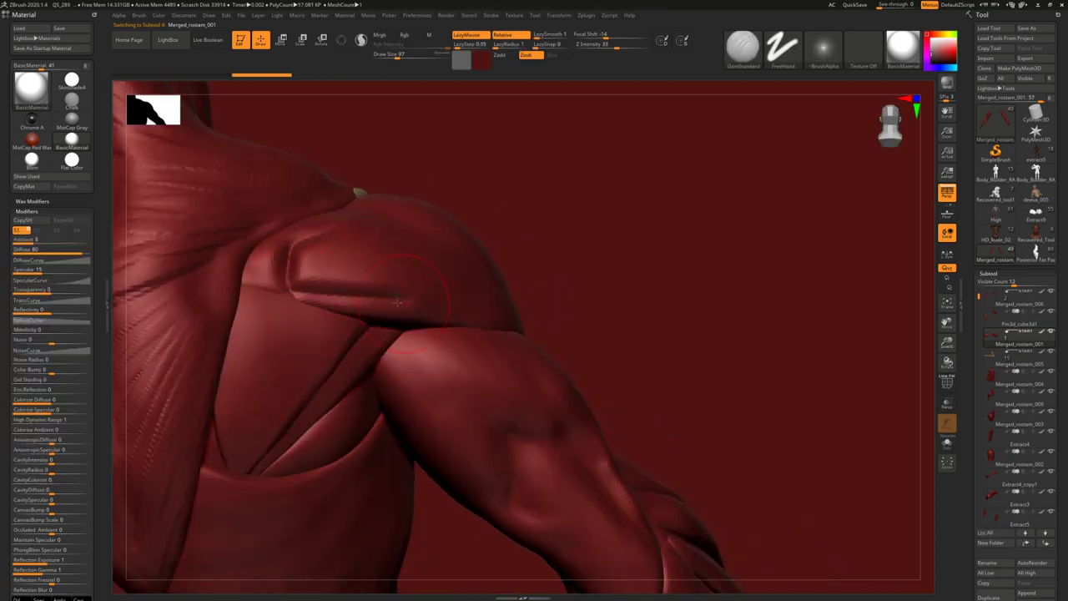
{"action": "key", "text": "ctrl+z"}
{"action": "right_click_drag", "start_coordinate": [314, 295], "coordinate": [384, 192]}
{"action": "key", "text": "space"}
{"action": "left_click", "coordinate": [338, 333]}
{"action": "key", "text": "ctrl+z"}
- Carve a hard plate edge along the rear deltoid's lower border, including a small rounded notch above the triceps
{"action": "left_click_drag", "start_coordinate": [384, 192], "coordinate": [295, 259]}
{"action": "right_click_drag", "start_coordinate": [295, 258], "coordinate": [285, 251]}
{"action": "mouse_move", "coordinate": [285, 251]}
{"action": "left_mouse_down"}
{"action": "mouse_move", "coordinate": [292, 301]}
{"action": "mouse_move", "coordinate": [392, 309]}
{"action": "left_mouse_up"}
{"action": "mouse_move", "coordinate": [392, 305]}
{"action": "right_mouse_down"}
{"action": "mouse_move", "coordinate": [337, 288]}
{"action": "mouse_move", "coordinate": [357, 293]}
{"action": "right_mouse_up"}
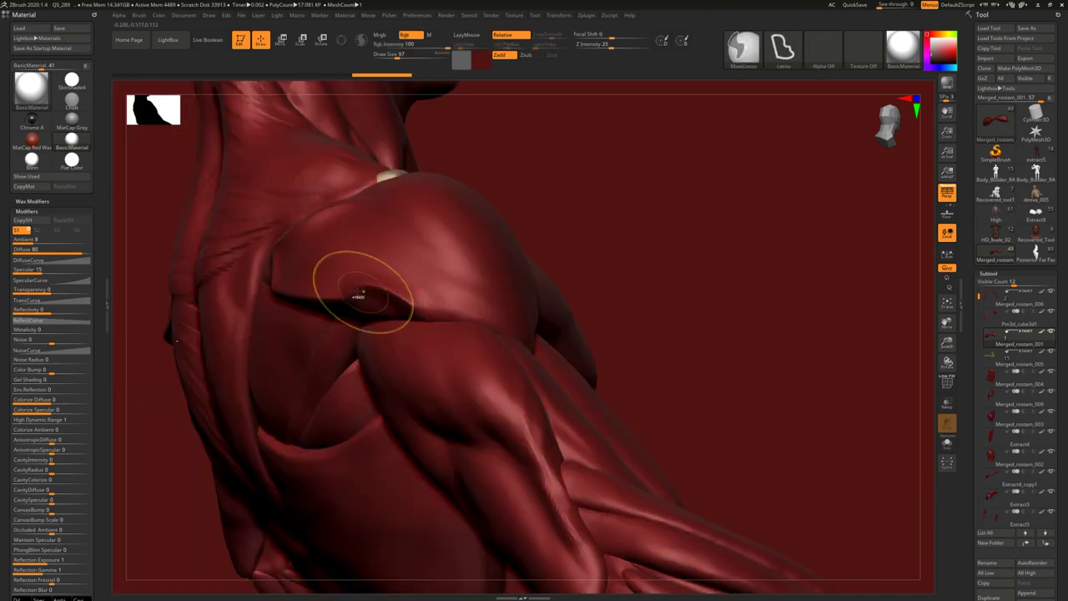
{"action": "mouse_move", "coordinate": [359, 288]}
{"action": "left_mouse_down"}
{"action": "mouse_move", "coordinate": [416, 311]}
{"action": "mouse_move", "coordinate": [472, 314]}
{"action": "left_mouse_up"}
{"action": "mouse_move", "coordinate": [472, 315]}
{"action": "right_mouse_down"}
{"action": "mouse_move", "coordinate": [484, 317]}
{"action": "mouse_move", "coordinate": [378, 187]}
{"action": "right_mouse_up"}
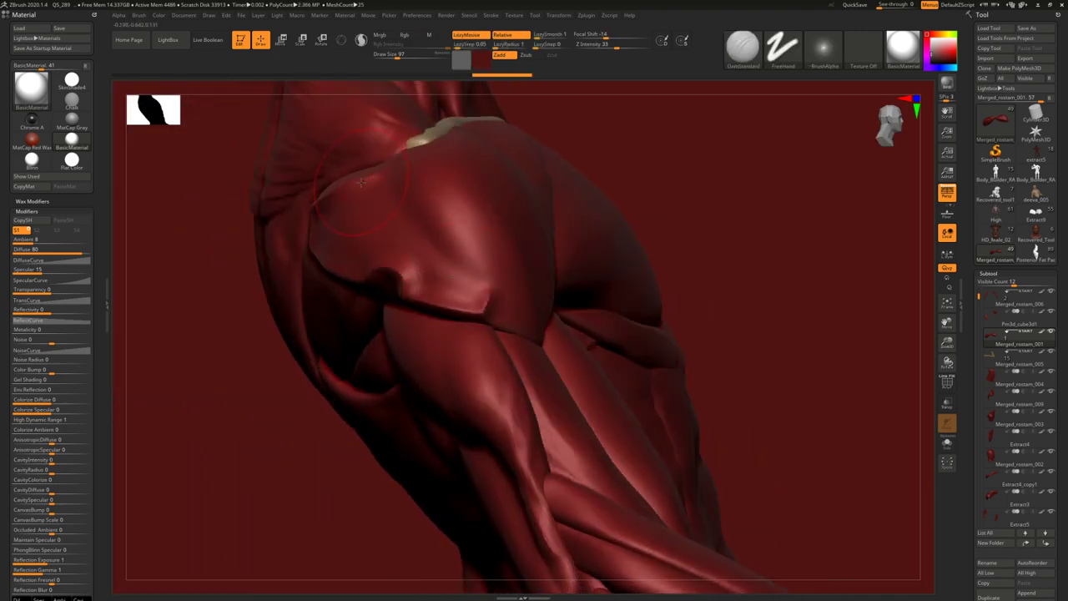
- Smooth the plate's upper edge and cut a diagonal crease down the side of the deltoid to its lower border
{"action": "mouse_move", "coordinate": [360, 181]}
{"action": "left_mouse_down", "text": "shift"}
{"action": "mouse_move", "coordinate": [391, 208]}
{"action": "mouse_move", "coordinate": [387, 176]}
{"action": "mouse_move", "coordinate": [400, 170]}
{"action": "left_mouse_up", "text": "shift"}
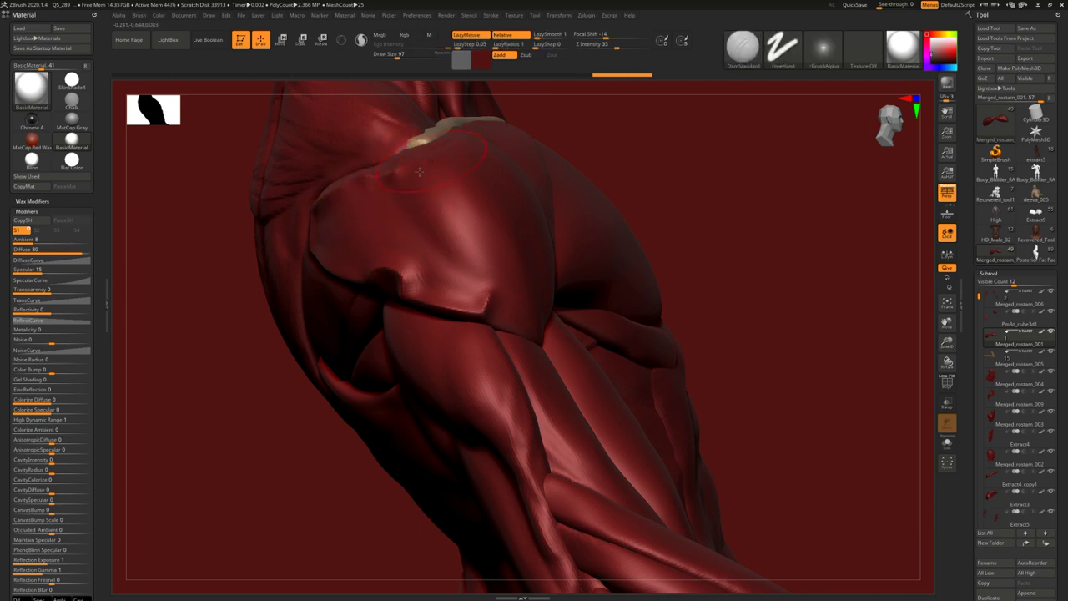
{"action": "right_click_drag", "start_coordinate": [428, 166], "coordinate": [404, 170]}
{"action": "left_click_drag", "start_coordinate": [407, 172], "coordinate": [488, 297]}
{"action": "right_click_drag", "start_coordinate": [488, 297], "coordinate": [439, 262]}
- Build up the rear deltoid plate's surface using the Clay brush with LazyMouse turned off
{"action": "key", "text": "b"}
{"action": "key", "text": "c"}
{"action": "key", "text": "l"}
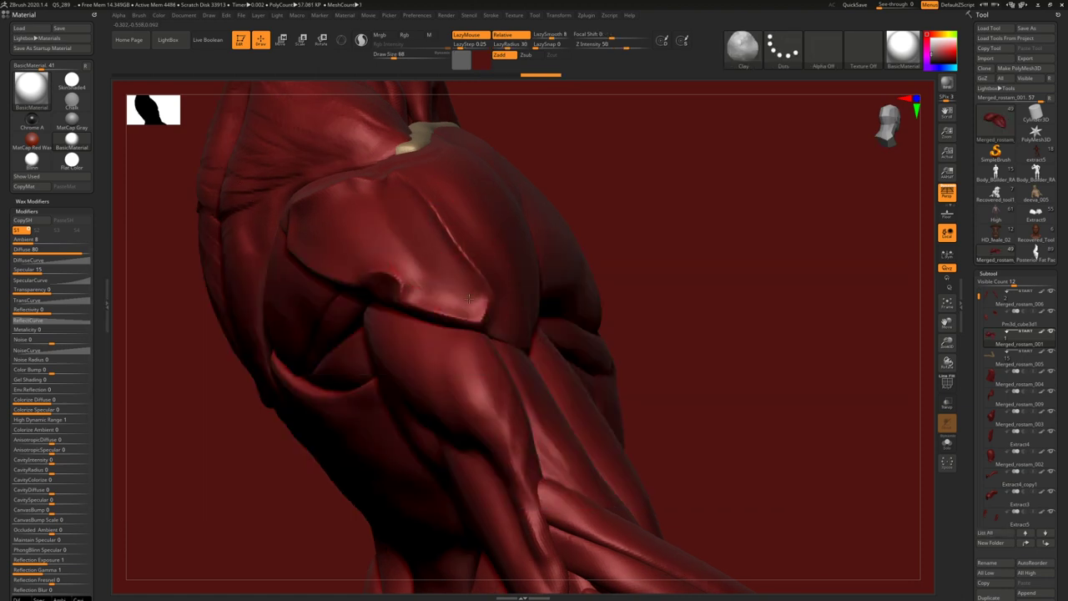
{"action": "key", "text": "l"}
{"action": "mouse_move", "coordinate": [471, 301]}
{"action": "left_mouse_down"}
{"action": "mouse_move", "coordinate": [475, 309]}
{"action": "mouse_move", "coordinate": [427, 245]}
{"action": "left_mouse_up"}
{"action": "mouse_move", "coordinate": [367, 188]}
{"action": "left_mouse_down"}
{"action": "mouse_move", "coordinate": [320, 215]}
{"action": "mouse_move", "coordinate": [347, 211]}
{"action": "left_mouse_up"}
{"action": "left_click_drag", "start_coordinate": [167, 279], "coordinate": [266, 286]}
{"action": "key", "text": "space"}
{"action": "left_click_drag", "start_coordinate": [328, 245], "coordinate": [322, 244]}
{"action": "mouse_move", "coordinate": [294, 242]}
{"action": "left_mouse_down"}
{"action": "mouse_move", "coordinate": [301, 214]}
{"action": "mouse_move", "coordinate": [371, 220]}
{"action": "mouse_move", "coordinate": [332, 243]}
{"action": "mouse_move", "coordinate": [360, 244]}
{"action": "mouse_move", "coordinate": [317, 238]}
{"action": "mouse_move", "coordinate": [338, 207]}
{"action": "mouse_move", "coordinate": [333, 257]}
{"action": "mouse_move", "coordinate": [320, 219]}
{"action": "left_mouse_up"}
- Flatten the rear deltoid plate into planes above the notch with the TrimDynamic brush
{"action": "key", "text": "b"}
{"action": "key", "text": "t"}
{"action": "key", "text": "d"}
{"action": "right_click_drag", "start_coordinate": [321, 219], "coordinate": [378, 270]}
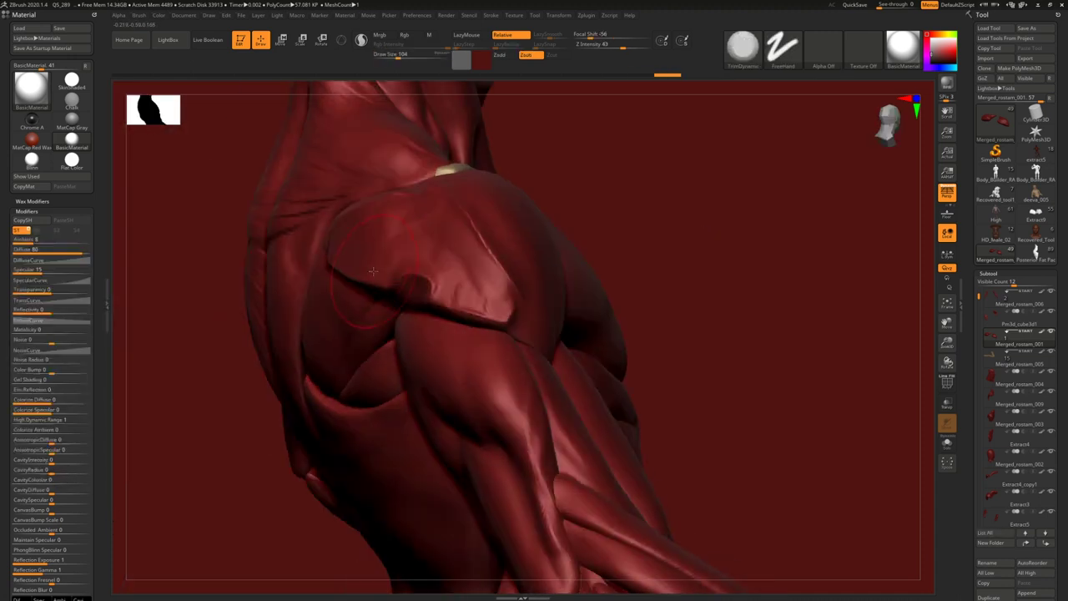
{"action": "left_click_drag", "start_coordinate": [377, 269], "coordinate": [442, 277]}
{"action": "right_click_drag", "start_coordinate": [473, 300], "coordinate": [486, 304], "text": "ctrl"}
- Build up the plate's outer lower corner with the Clay brush and dig into its upper surface
{"action": "key", "text": "b"}
{"action": "key", "text": "c"}
{"action": "key", "text": "l"}
{"action": "mouse_move", "coordinate": [464, 284]}
{"action": "left_mouse_down"}
{"action": "mouse_move", "coordinate": [494, 292]}
{"action": "mouse_move", "coordinate": [539, 332]}
{"action": "mouse_move", "coordinate": [583, 331]}
{"action": "mouse_move", "coordinate": [602, 308]}
{"action": "left_mouse_up"}
{"action": "key", "text": "bracketright"}
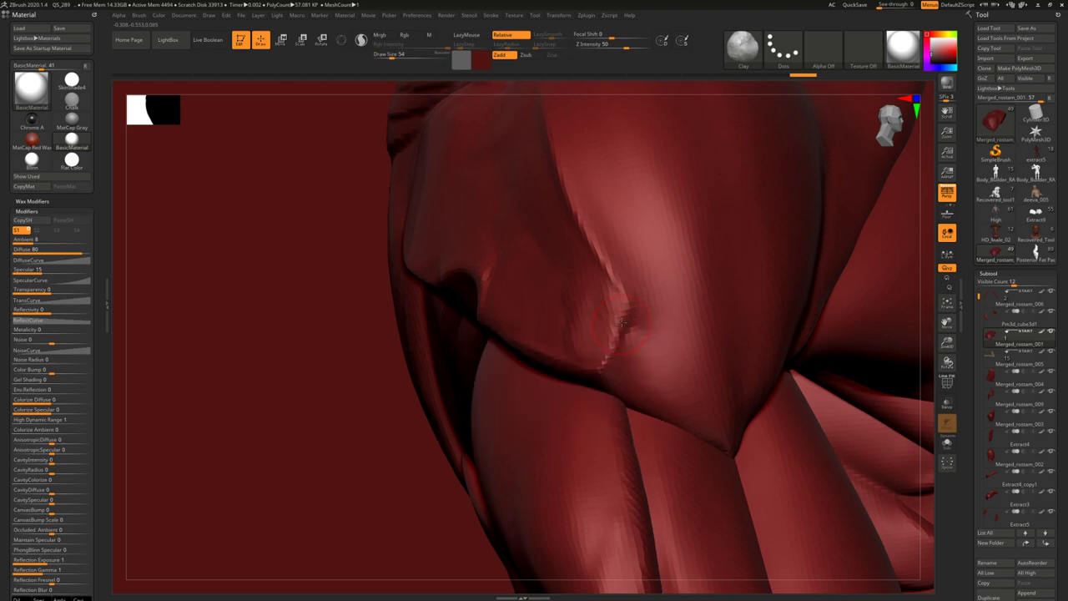
{"action": "left_click_drag", "start_coordinate": [616, 349], "coordinate": [608, 309]}
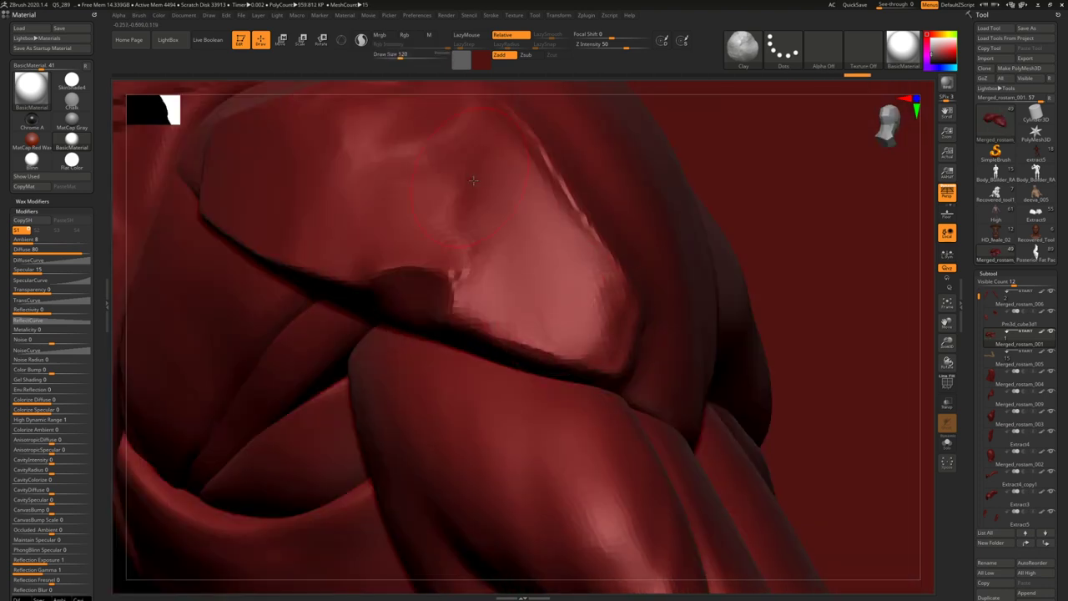
{"action": "mouse_move", "coordinate": [334, 184]}
{"action": "left_mouse_down", "text": "alt"}
{"action": "mouse_move", "coordinate": [341, 226]}
{"action": "mouse_move", "coordinate": [369, 224]}
{"action": "mouse_move", "coordinate": [382, 194]}
{"action": "left_mouse_up", "text": "alt"}
{"action": "right_click_drag", "start_coordinate": [419, 187], "coordinate": [392, 214]}
- Cut a crease at the plate's upper corner near the collarbone with DamStandard, and smooth the surface below it
{"action": "key", "text": "b"}
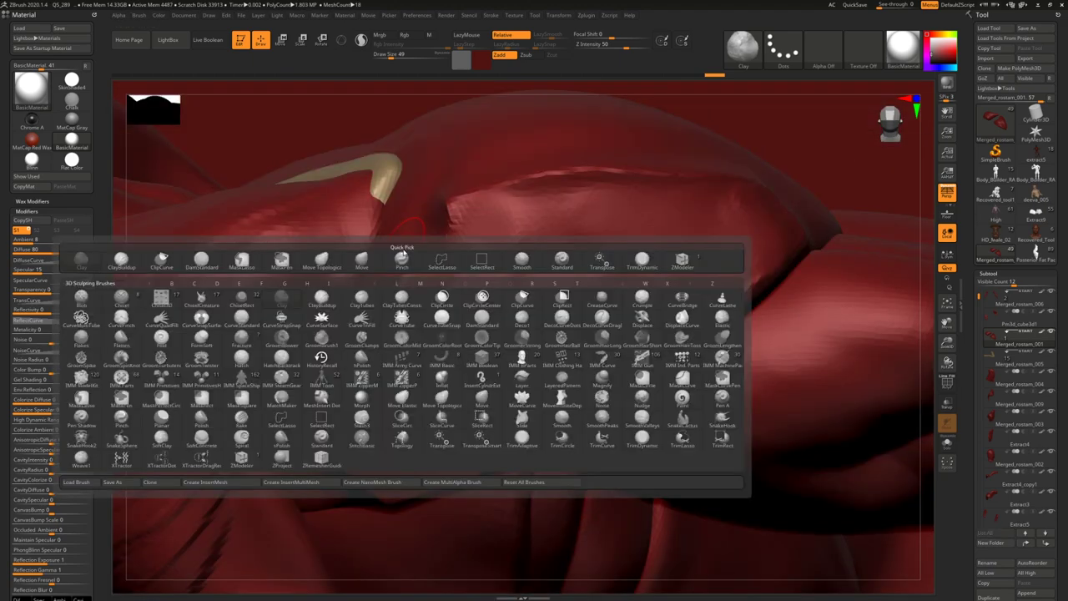
{"action": "key", "text": "d"}
{"action": "key", "text": "s"}
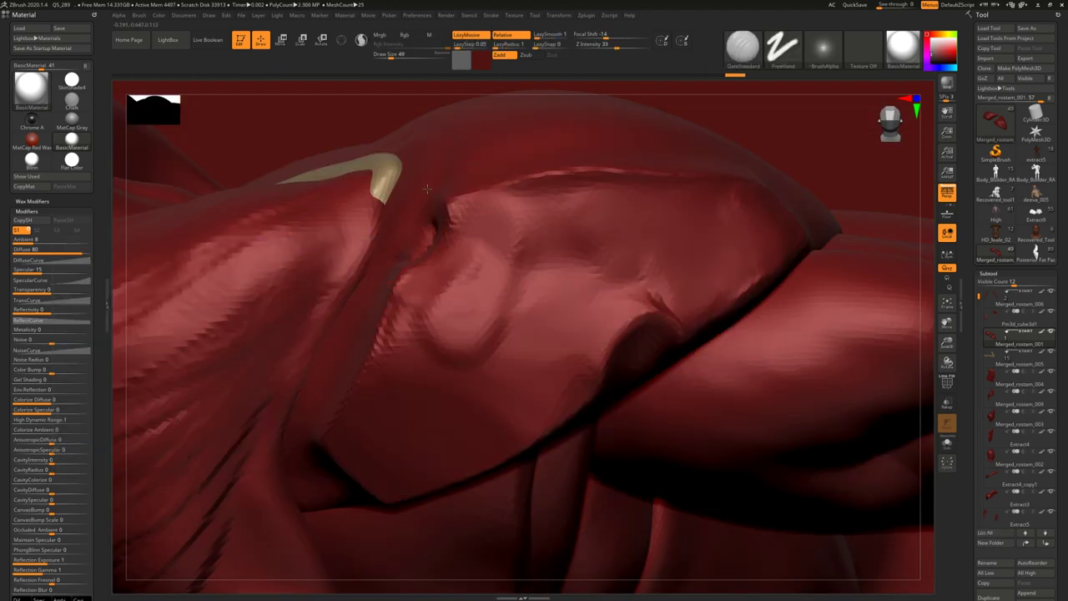
{"action": "right_click_drag", "start_coordinate": [420, 238], "coordinate": [454, 205]}
{"action": "left_click_drag", "start_coordinate": [456, 204], "coordinate": [449, 247]}
{"action": "key", "text": "b"}
{"action": "key", "text": "s"}
{"action": "key", "text": "m"}
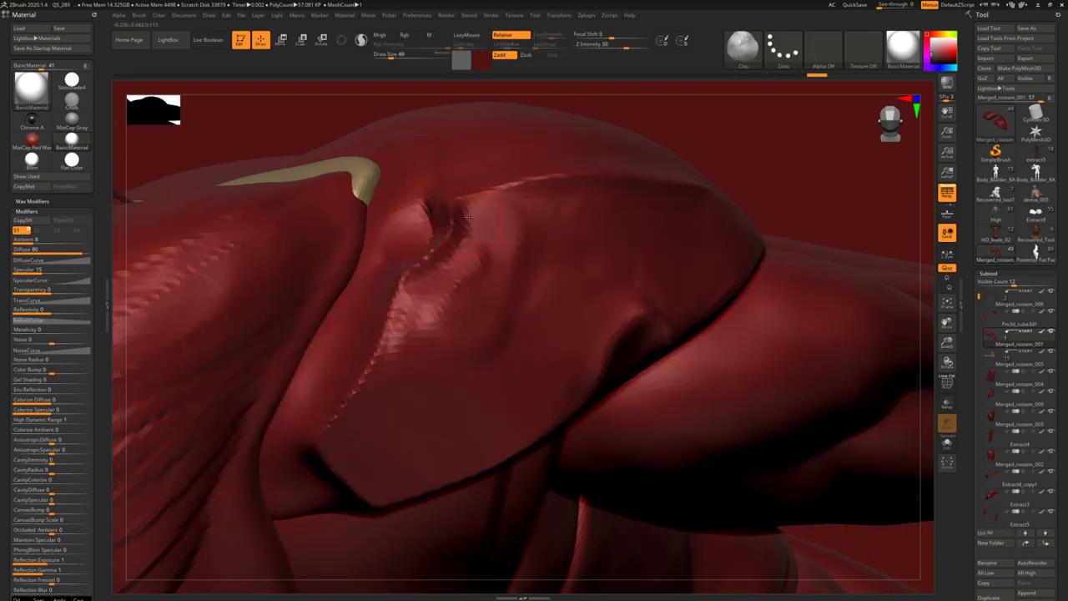
{"action": "left_click_drag", "start_coordinate": [448, 311], "coordinate": [458, 288], "text": "shift"}
{"action": "right_click_drag", "start_coordinate": [458, 288], "coordinate": [506, 293]}
- Flatten the bumps across the upper plate with TrimDynamic and smooth the resulting planes
{"action": "key", "text": "b"}
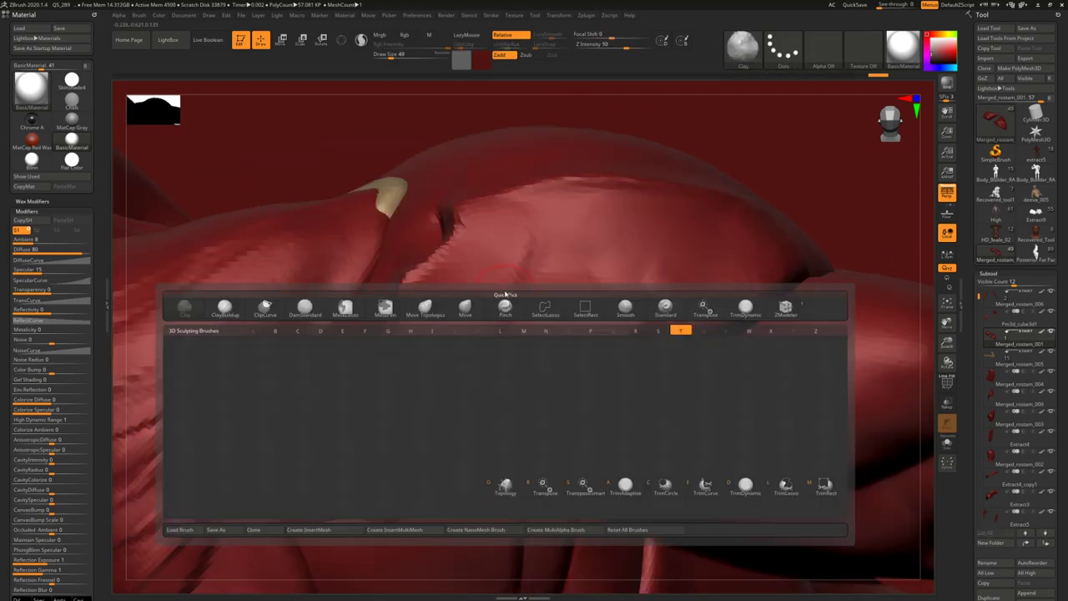
{"action": "key", "text": "t"}
{"action": "key", "text": "d"}
{"action": "mouse_move", "coordinate": [464, 334]}
{"action": "left_mouse_down"}
{"action": "mouse_move", "coordinate": [475, 376]}
{"action": "mouse_move", "coordinate": [430, 319]}
{"action": "mouse_move", "coordinate": [521, 308]}
{"action": "left_mouse_up"}
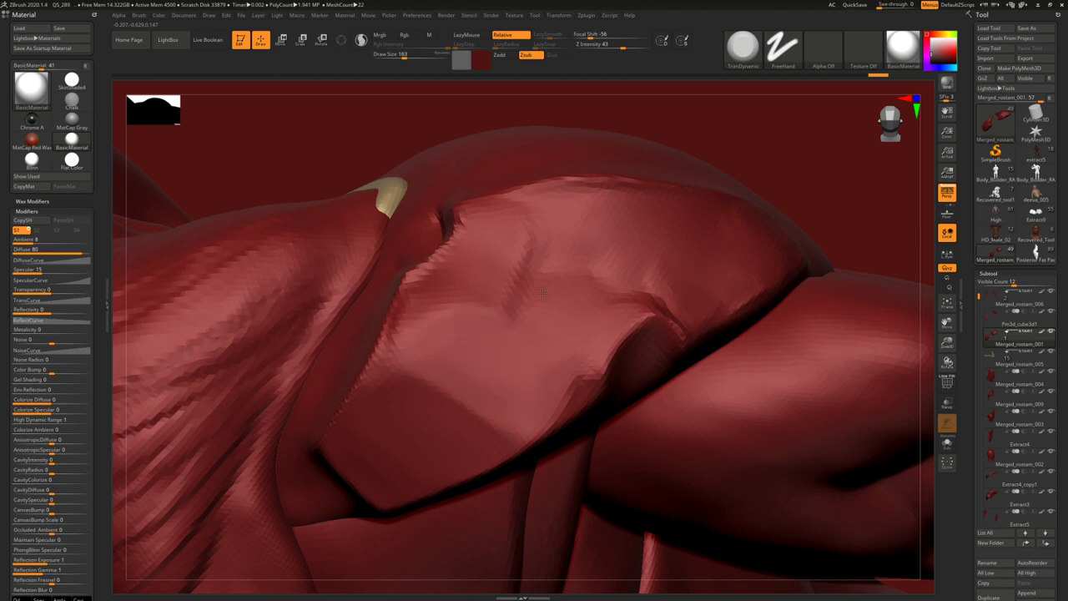
{"action": "key", "text": "shift"}
{"action": "mouse_move", "coordinate": [576, 272]}
{"action": "right_mouse_down", "text": "alt"}
{"action": "mouse_move", "coordinate": [426, 295]}
{"action": "mouse_move", "coordinate": [456, 319]}
{"action": "right_mouse_up", "text": "alt"}
{"action": "key", "text": "space"}
{"action": "left_click", "coordinate": [495, 268]}
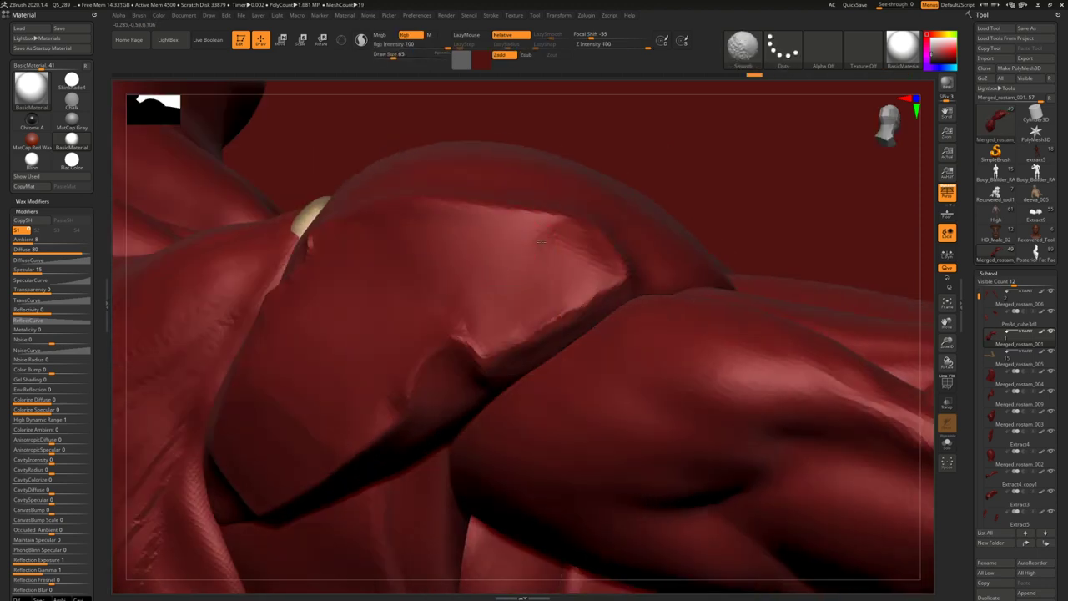
{"action": "mouse_move", "coordinate": [557, 271]}
{"action": "right_mouse_down"}
{"action": "mouse_move", "coordinate": [478, 279]}
{"action": "mouse_move", "coordinate": [355, 394]}
{"action": "right_mouse_up"}
{"action": "mouse_move", "coordinate": [437, 350]}
{"action": "right_mouse_down"}
{"action": "mouse_move", "coordinate": [460, 341]}
{"action": "mouse_move", "coordinate": [461, 355]}
{"action": "right_mouse_up"}
- Recess the inside of the rounded notch on the plate's lower edge with the DamStandard brush and smooth it
{"action": "key", "text": "b"}
{"action": "key", "text": "Escape"}
{"action": "key", "text": "b"}
{"action": "key", "text": "m"}
{"action": "key", "text": "v"}
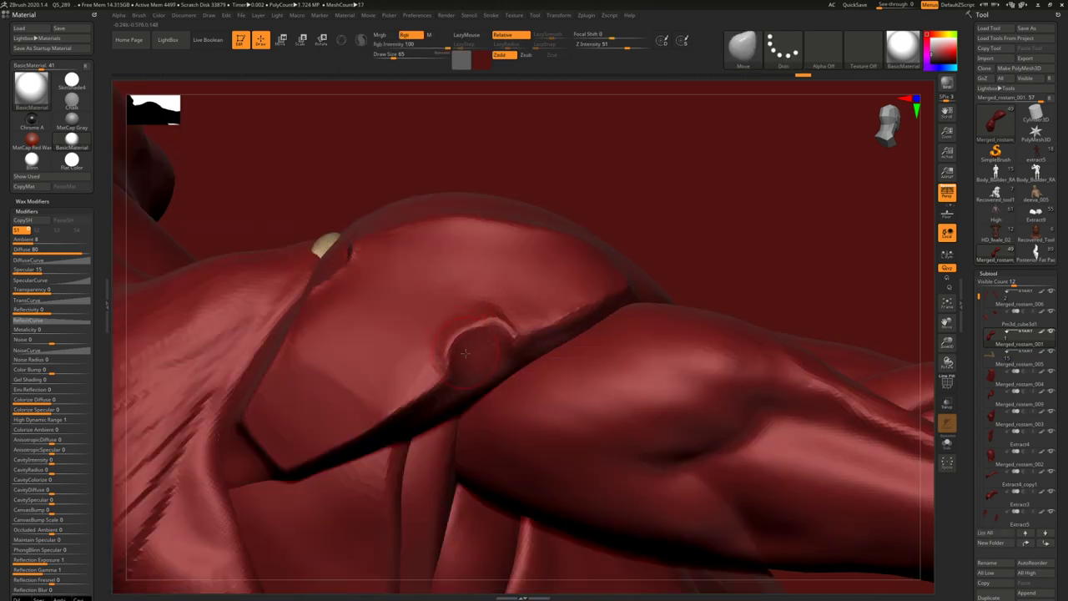
{"action": "key", "text": "b"}
{"action": "key", "text": "d"}
{"action": "key", "text": "s"}
{"action": "left_click_drag", "start_coordinate": [459, 374], "coordinate": [495, 340]}
{"action": "key", "text": "ctrl+z"}
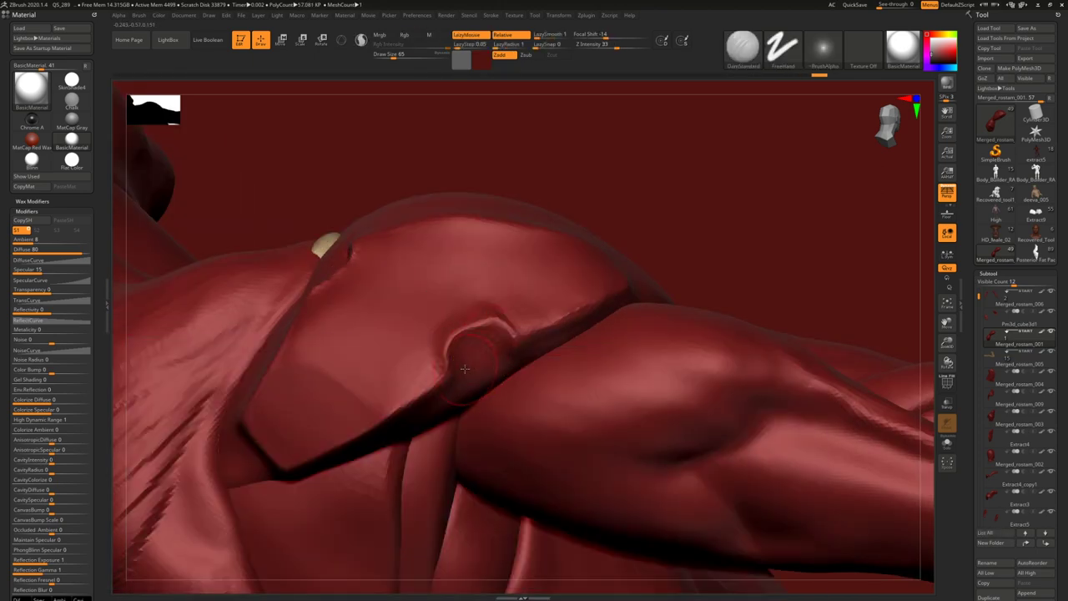
{"action": "left_click_drag", "start_coordinate": [459, 372], "coordinate": [507, 360]}
{"action": "mouse_move", "coordinate": [468, 369]}
{"action": "right_mouse_down"}
{"action": "mouse_move", "coordinate": [487, 365]}
{"action": "mouse_move", "coordinate": [482, 357]}
{"action": "right_mouse_up"}
{"action": "left_click_drag", "start_coordinate": [482, 357], "coordinate": [479, 362], "text": "shift"}
{"action": "mouse_move", "coordinate": [479, 362]}
{"action": "right_mouse_down", "text": "ctrl"}
{"action": "mouse_move", "coordinate": [508, 298]}
{"action": "mouse_move", "coordinate": [462, 358]}
{"action": "mouse_move", "coordinate": [491, 303]}
{"action": "mouse_move", "coordinate": [553, 396]}
{"action": "mouse_move", "coordinate": [364, 364]}
{"action": "right_mouse_up", "text": "ctrl"}
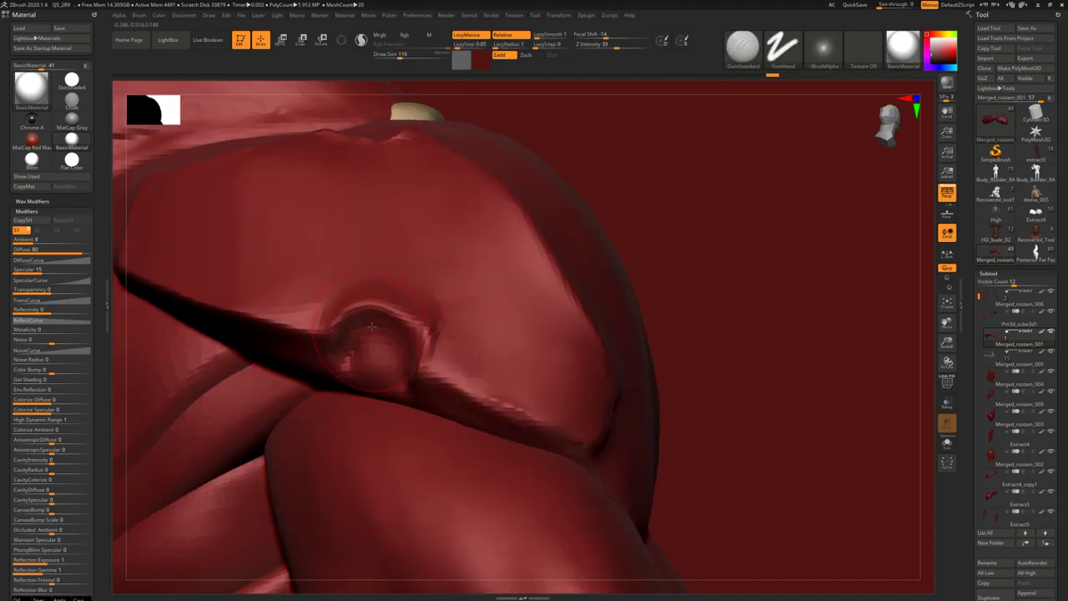
- Reduce the draw size to 74, deepen the notch's inner rim and smooth the plate edge beside it
{"action": "key", "text": "s"}
{"action": "mouse_move", "coordinate": [380, 356]}
{"action": "left_mouse_down"}
{"action": "mouse_move", "coordinate": [364, 356]}
{"action": "mouse_move", "coordinate": [374, 364]}
{"action": "mouse_move", "coordinate": [392, 345]}
{"action": "mouse_move", "coordinate": [369, 335]}
{"action": "left_mouse_up"}
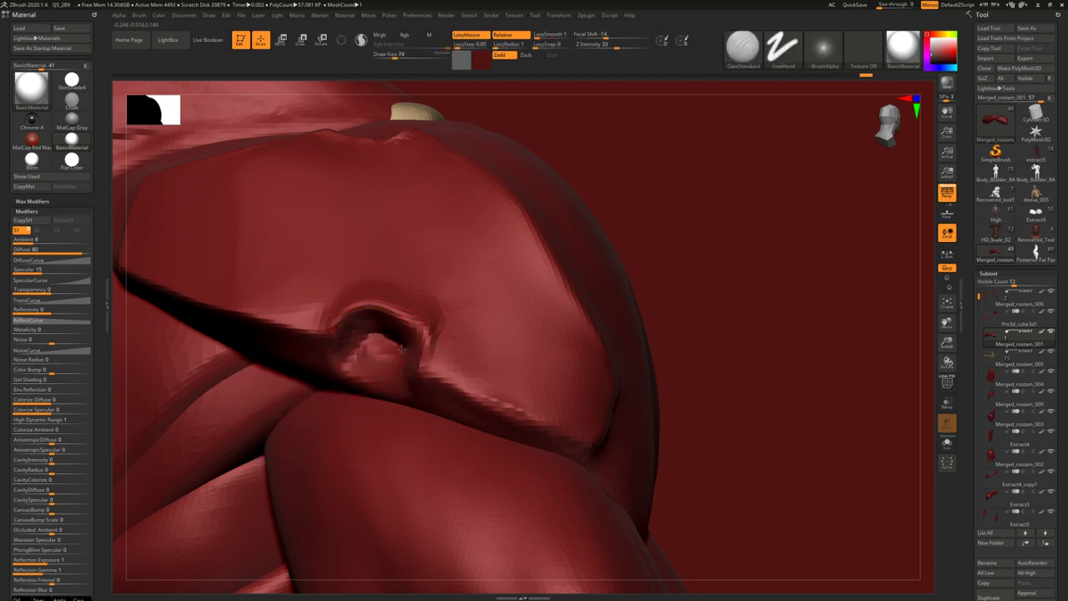
{"action": "right_click_drag", "start_coordinate": [505, 415], "coordinate": [302, 313]}
{"action": "left_click_drag", "start_coordinate": [467, 383], "coordinate": [297, 310], "text": "shift"}
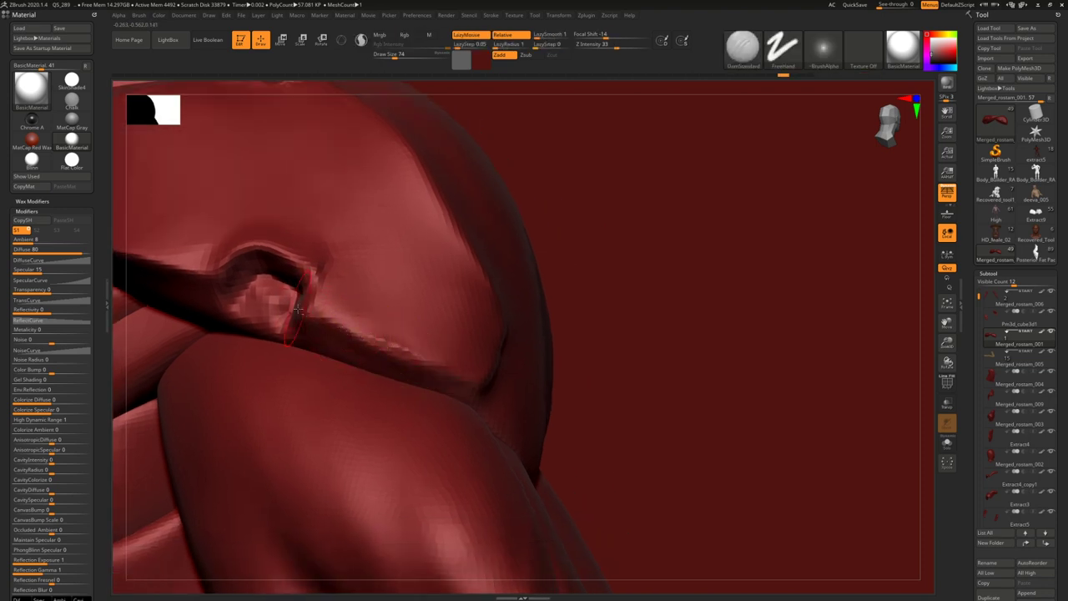
- Carve and soften grooves along the plate's lower edge on both sides of the notch
{"action": "right_click_drag", "start_coordinate": [462, 380], "coordinate": [651, 443]}
{"action": "left_click_drag", "start_coordinate": [189, 306], "coordinate": [324, 341]}
{"action": "left_click_drag", "start_coordinate": [255, 323], "coordinate": [428, 373], "text": "shift"}
{"action": "mouse_move", "coordinate": [584, 364]}
{"action": "right_mouse_down"}
{"action": "mouse_move", "coordinate": [449, 367]}
{"action": "mouse_move", "coordinate": [518, 366]}
{"action": "mouse_move", "coordinate": [535, 380]}
{"action": "right_mouse_up"}
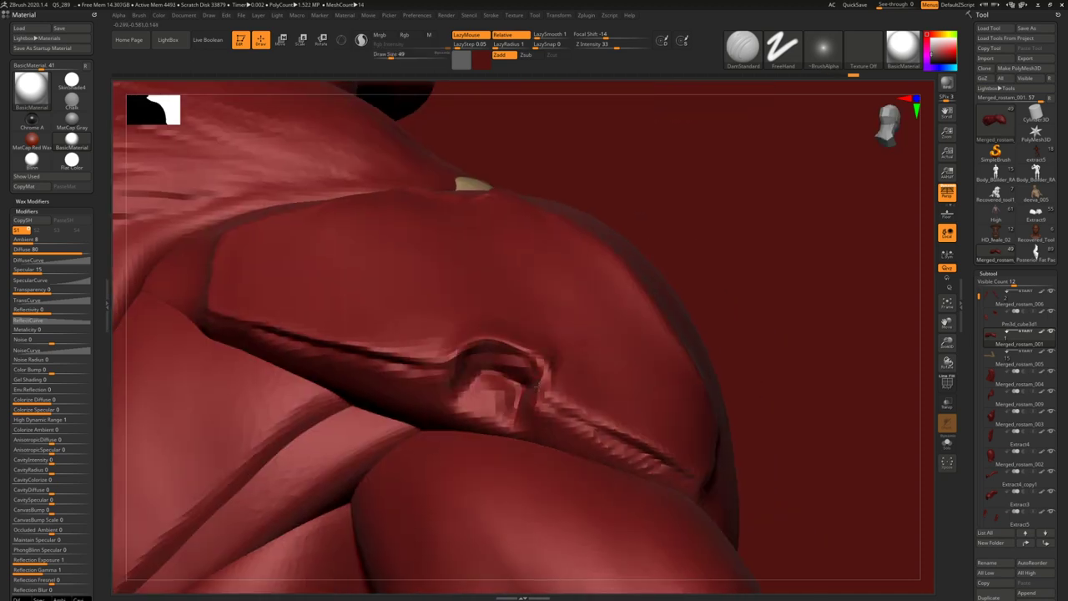
{"action": "mouse_move", "coordinate": [449, 370]}
{"action": "right_mouse_down", "text": "alt"}
{"action": "mouse_move", "coordinate": [409, 314]}
{"action": "mouse_move", "coordinate": [473, 279]}
{"action": "mouse_move", "coordinate": [469, 403]}
{"action": "mouse_move", "coordinate": [399, 286]}
{"action": "right_mouse_up", "text": "alt"}
- Check the robotic arm photo, switch to Chrome and examine the Mech hand artwork in the ArtStation mech portfolio
{"action": "key", "text": "alt+Tab"}
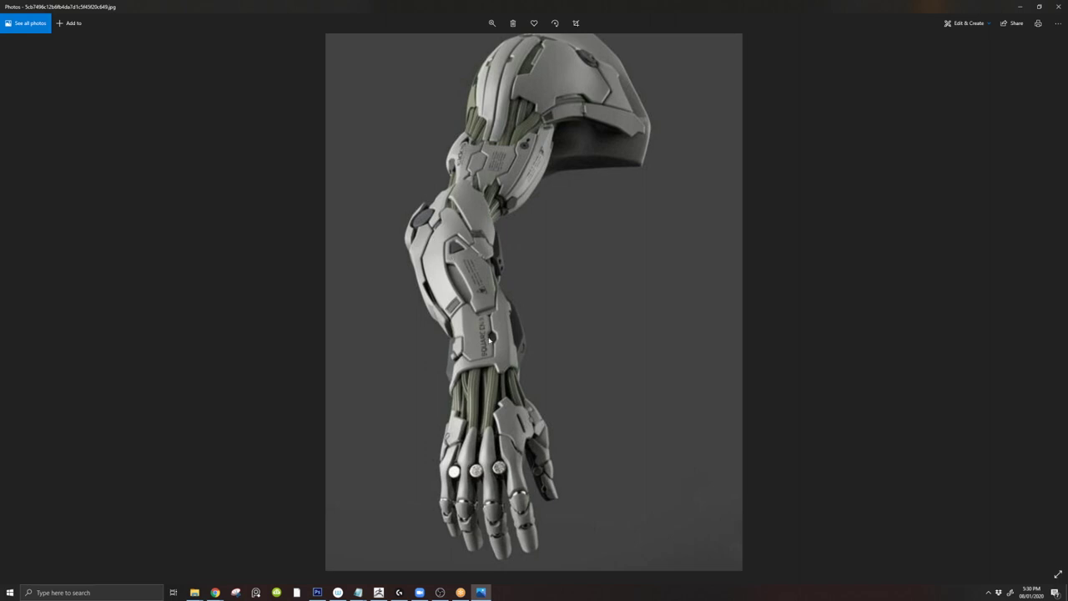
{"action": "key", "text": "alt+Tab"}
{"action": "key", "text": "alt+Tab"}
{"action": "key", "text": "alt+Tab"}
{"action": "left_click", "coordinate": [745, 133]}
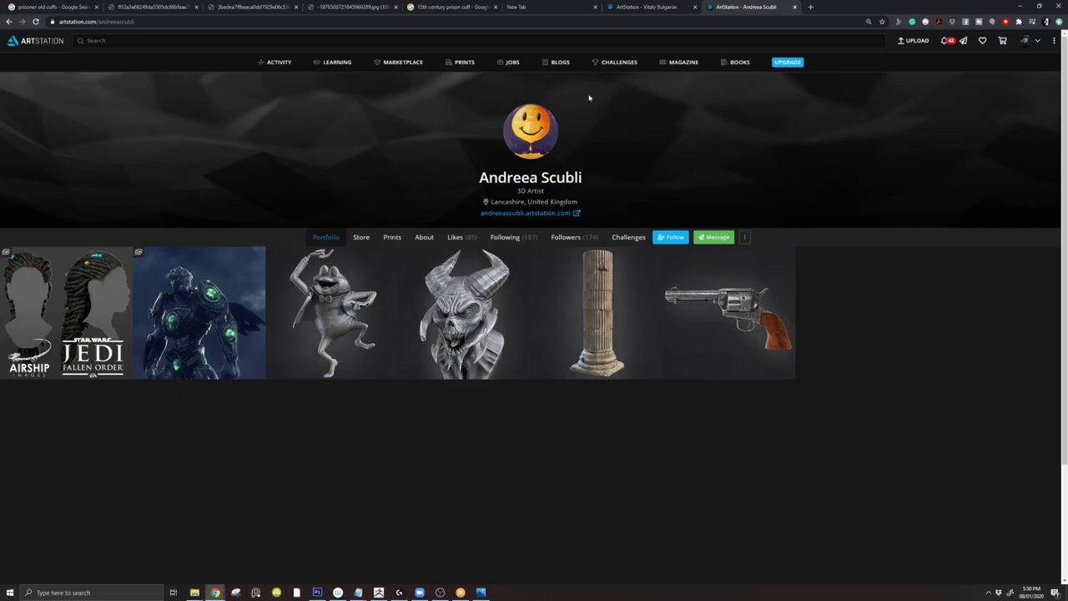
{"action": "left_click", "coordinate": [657, 5]}
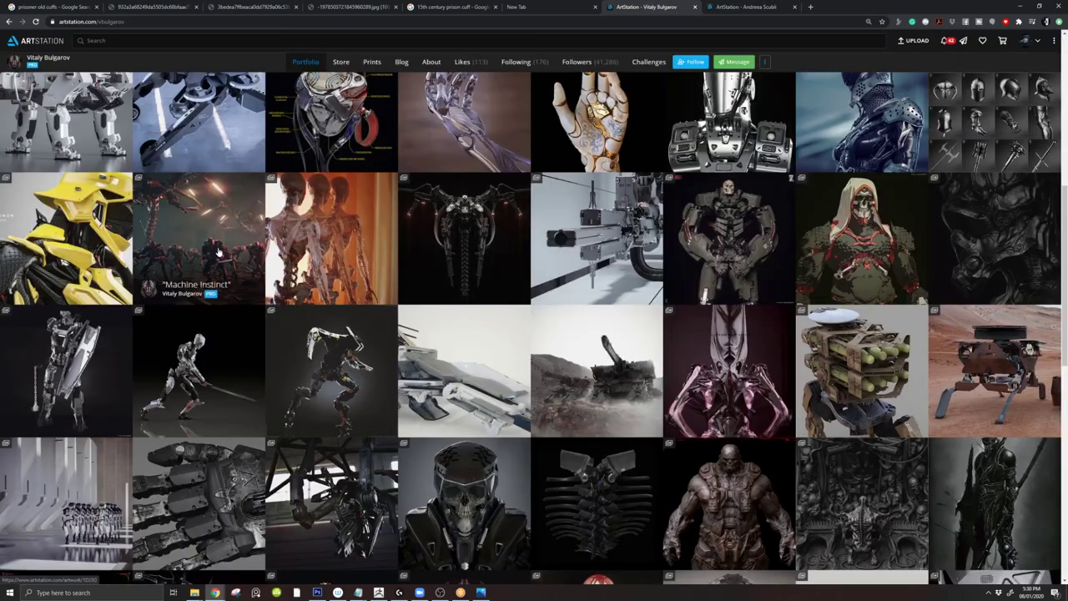
{"action": "scroll", "coordinate": [188, 251], "scroll_direction": "down", "scroll_amount": 1}
{"action": "scroll", "coordinate": [196, 217], "scroll_direction": "down", "scroll_amount": 1}
{"action": "left_click", "coordinate": [201, 401]}
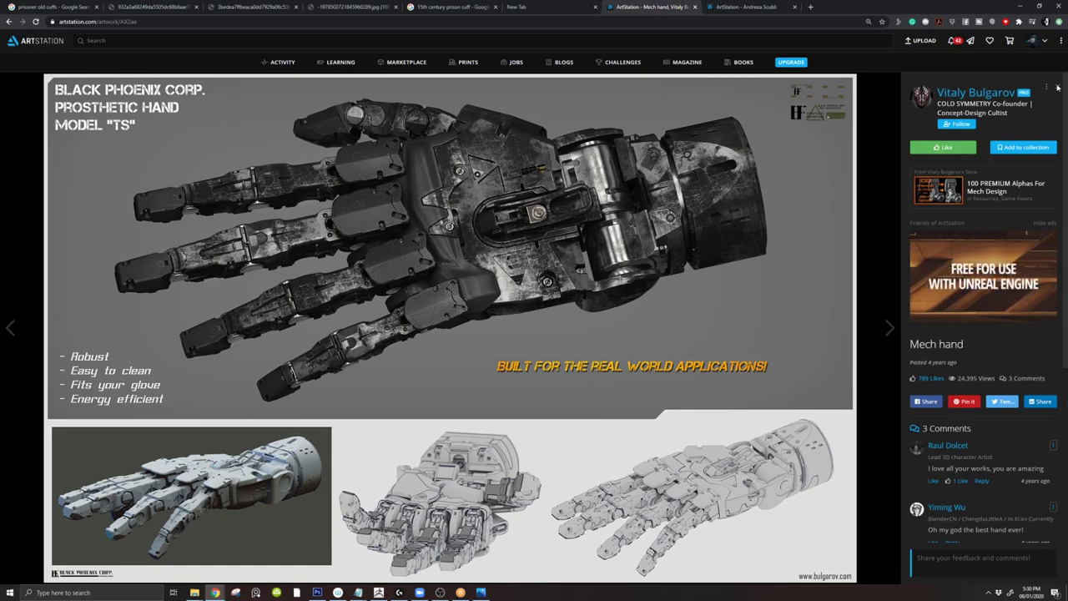
{"action": "left_click", "coordinate": [1058, 86]}
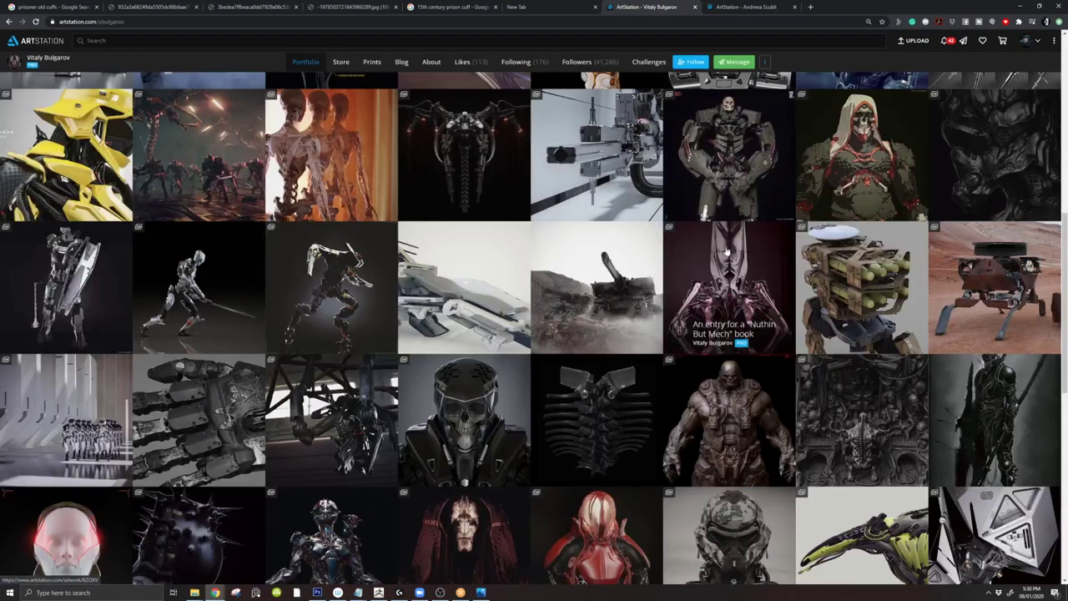
- Switch back to ZBrush and refine the rear plate's outer edge on the side of the deltoid
{"action": "key", "text": "alt+Tab"}
{"action": "key", "text": "alt+Tab"}
{"action": "key", "text": "alt+Tab"}
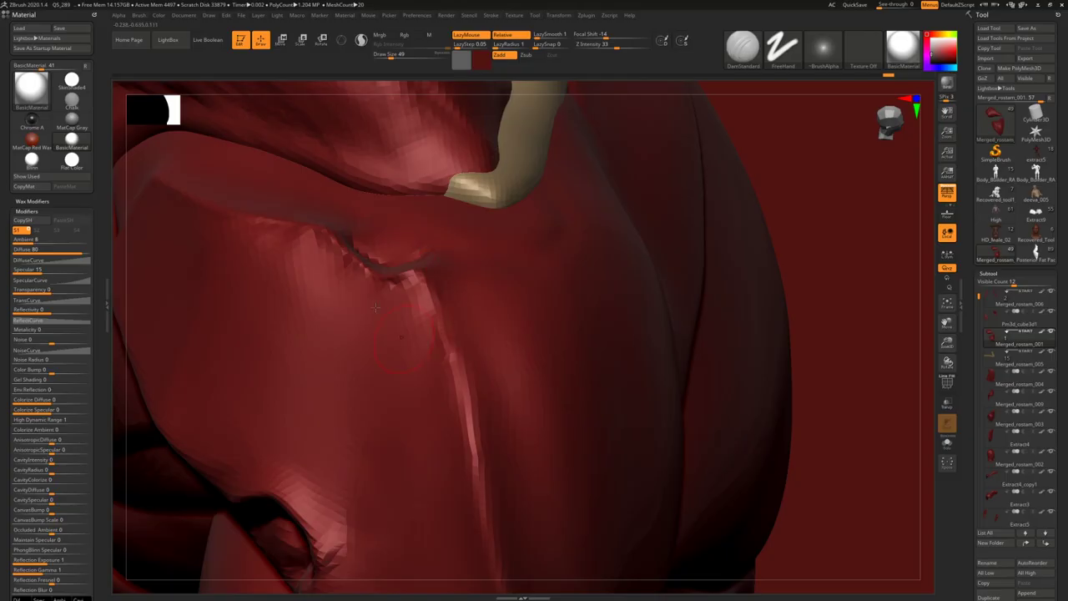
{"action": "right_click_drag", "start_coordinate": [501, 334], "coordinate": [468, 276], "text": "ctrl"}
{"action": "right_click_drag", "start_coordinate": [434, 334], "coordinate": [338, 338]}
{"action": "mouse_move", "coordinate": [338, 337]}
{"action": "left_mouse_down"}
{"action": "mouse_move", "coordinate": [379, 326]}
{"action": "mouse_move", "coordinate": [435, 350]}
{"action": "mouse_move", "coordinate": [471, 388]}
{"action": "left_mouse_up"}
{"action": "key", "text": "b"}
{"action": "key", "text": "c"}
{"action": "key", "text": "l"}
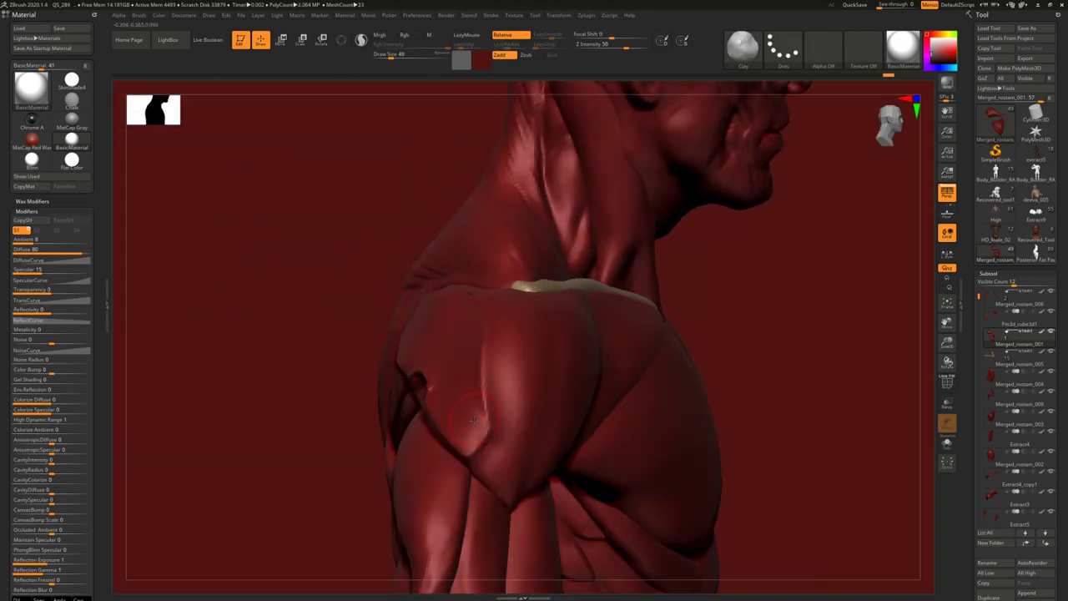
- Carve a groove down the side deltoid beside the rear plate with the DamStandard brush, and smooth the area around it
{"action": "key", "text": "b"}
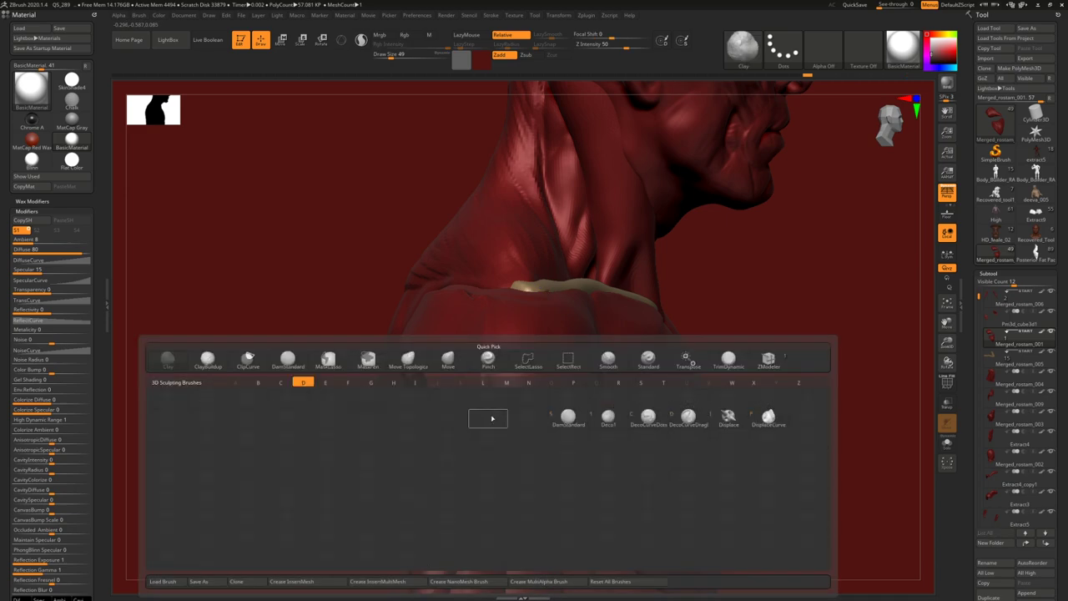
{"action": "key", "text": "d"}
{"action": "key", "text": "s"}
{"action": "mouse_move", "coordinate": [492, 392]}
{"action": "left_mouse_down"}
{"action": "mouse_move", "coordinate": [499, 320]}
{"action": "mouse_move", "coordinate": [495, 467]}
{"action": "left_mouse_up"}
{"action": "right_click_drag", "start_coordinate": [496, 472], "coordinate": [424, 355]}
{"action": "left_click_drag", "start_coordinate": [420, 340], "coordinate": [438, 392]}
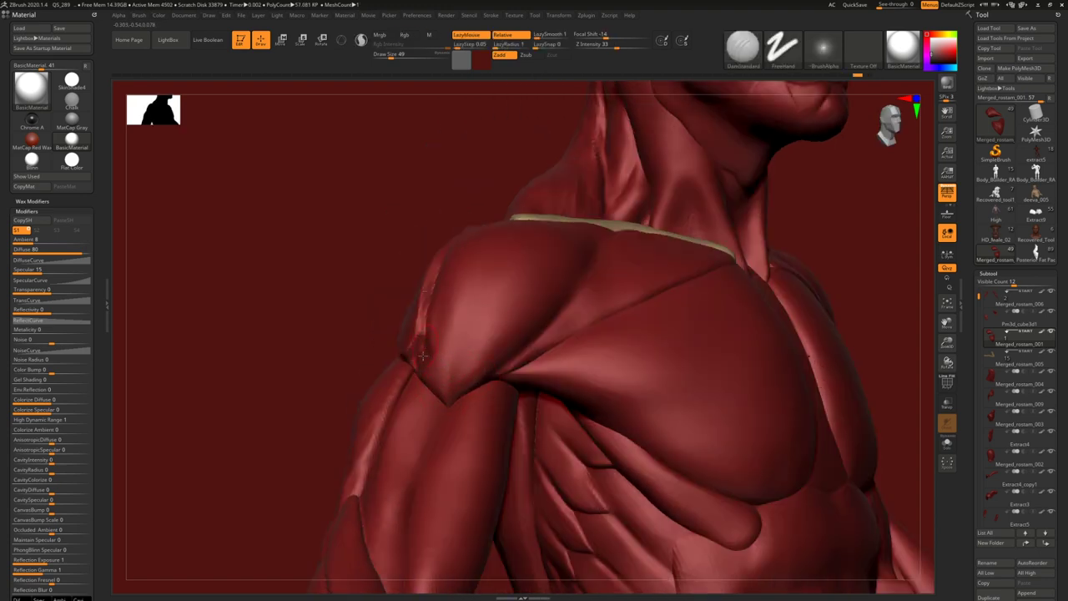
{"action": "left_click_drag", "start_coordinate": [457, 361], "coordinate": [456, 334], "text": "shift"}
- Cut a long front edge down the side deltoid and narrow vertical slots behind it
{"action": "left_click_drag", "start_coordinate": [454, 382], "coordinate": [473, 279]}
{"action": "right_click_drag", "start_coordinate": [472, 332], "coordinate": [463, 329]}
{"action": "mouse_move", "coordinate": [464, 326]}
{"action": "left_mouse_down"}
{"action": "mouse_move", "coordinate": [538, 187]}
{"action": "mouse_move", "coordinate": [461, 189]}
{"action": "left_mouse_up"}
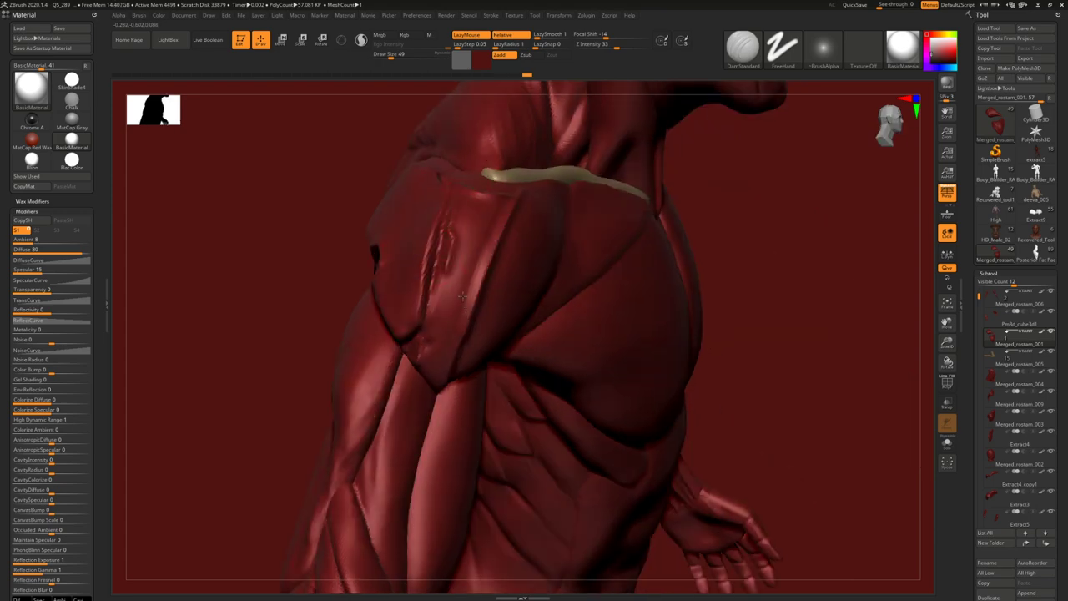
- Build up the lower tip of the side deltoid plate below the slots with the Clay brush
{"action": "right_click_drag", "start_coordinate": [468, 308], "coordinate": [455, 285], "text": "ctrl"}
{"action": "key", "text": "b"}
{"action": "left_click", "coordinate": [446, 371]}
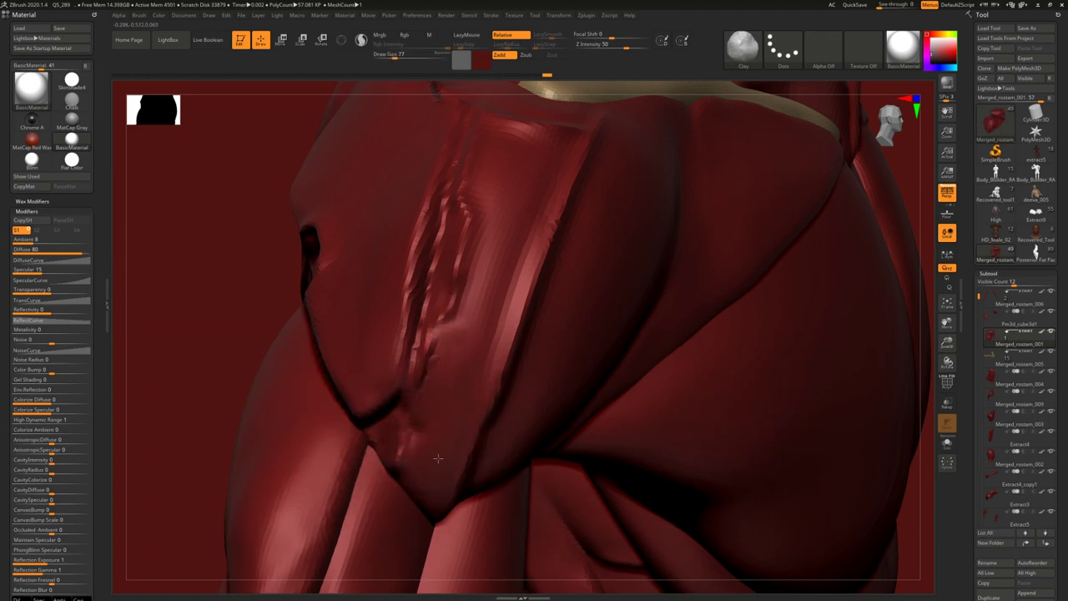
{"action": "right_click_drag", "start_coordinate": [419, 439], "coordinate": [444, 359]}
{"action": "left_click_drag", "start_coordinate": [447, 352], "coordinate": [425, 458]}
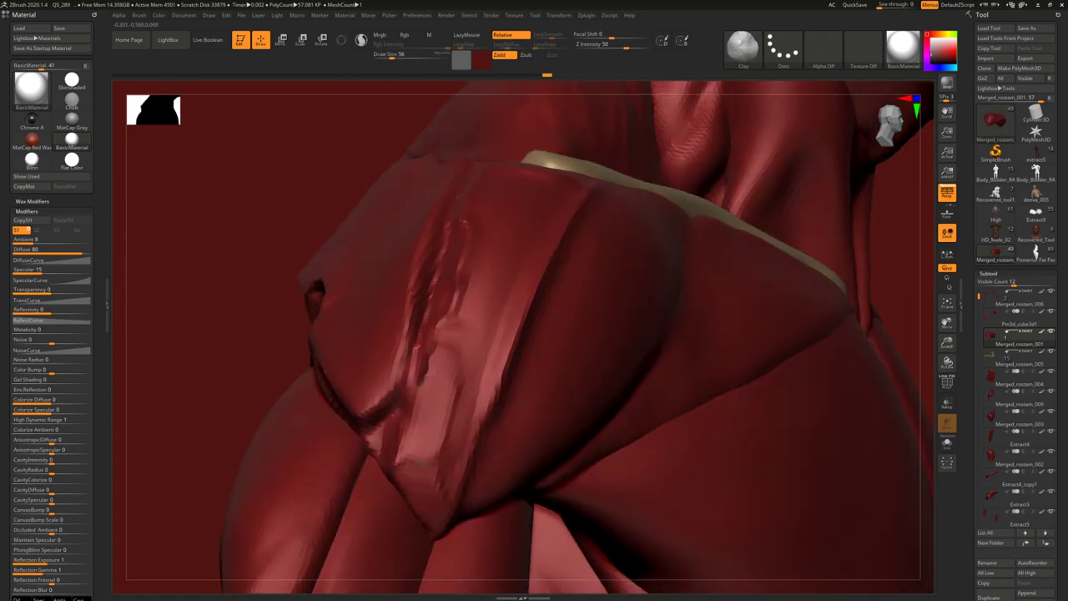
- Fill and smooth the middle plate surface on the side deltoid between its vertical slots with the Clay brush
{"action": "mouse_move", "coordinate": [467, 382]}
{"action": "left_mouse_down"}
{"action": "mouse_move", "coordinate": [455, 333]}
{"action": "mouse_move", "coordinate": [435, 451]}
{"action": "mouse_move", "coordinate": [467, 357]}
{"action": "left_mouse_up"}
{"action": "left_click_drag", "start_coordinate": [434, 455], "coordinate": [452, 397], "text": "shift"}
{"action": "mouse_move", "coordinate": [499, 302]}
{"action": "right_mouse_down"}
{"action": "mouse_move", "coordinate": [476, 371]}
{"action": "mouse_move", "coordinate": [467, 351]}
{"action": "right_mouse_up"}
{"action": "mouse_move", "coordinate": [455, 350]}
{"action": "left_mouse_down"}
{"action": "mouse_move", "coordinate": [509, 288]}
{"action": "mouse_move", "coordinate": [513, 296]}
{"action": "mouse_move", "coordinate": [487, 301]}
{"action": "mouse_move", "coordinate": [460, 350]}
{"action": "left_mouse_up"}
{"action": "key", "text": "space"}
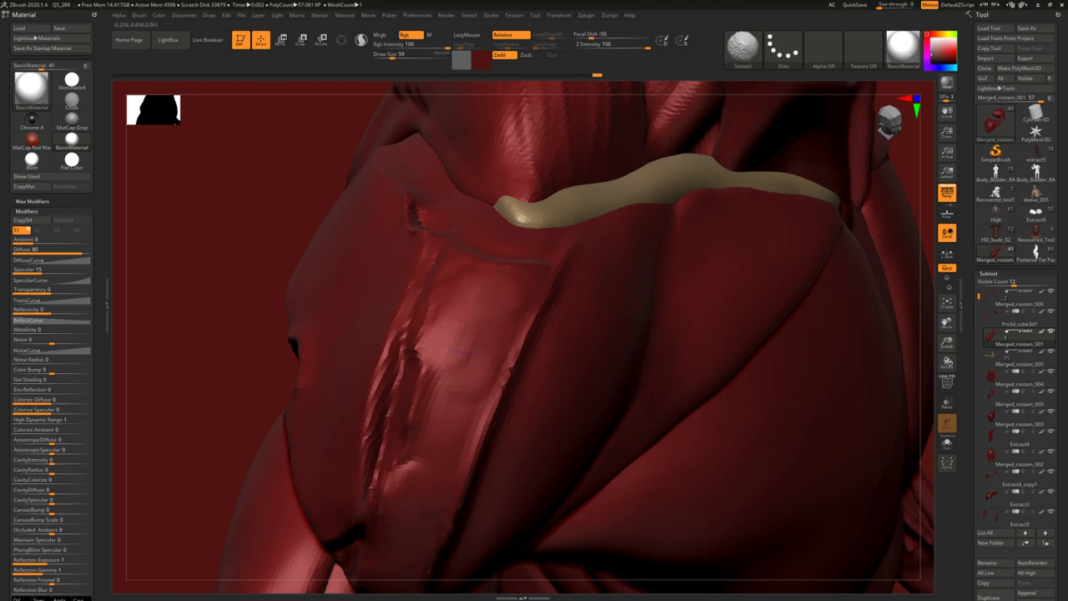
{"action": "mouse_move", "coordinate": [461, 297]}
{"action": "right_mouse_down", "text": "ctrl"}
{"action": "mouse_move", "coordinate": [450, 251]}
{"action": "mouse_move", "coordinate": [490, 262]}
{"action": "mouse_move", "coordinate": [488, 350]}
{"action": "mouse_move", "coordinate": [440, 337]}
{"action": "right_mouse_up", "text": "ctrl"}
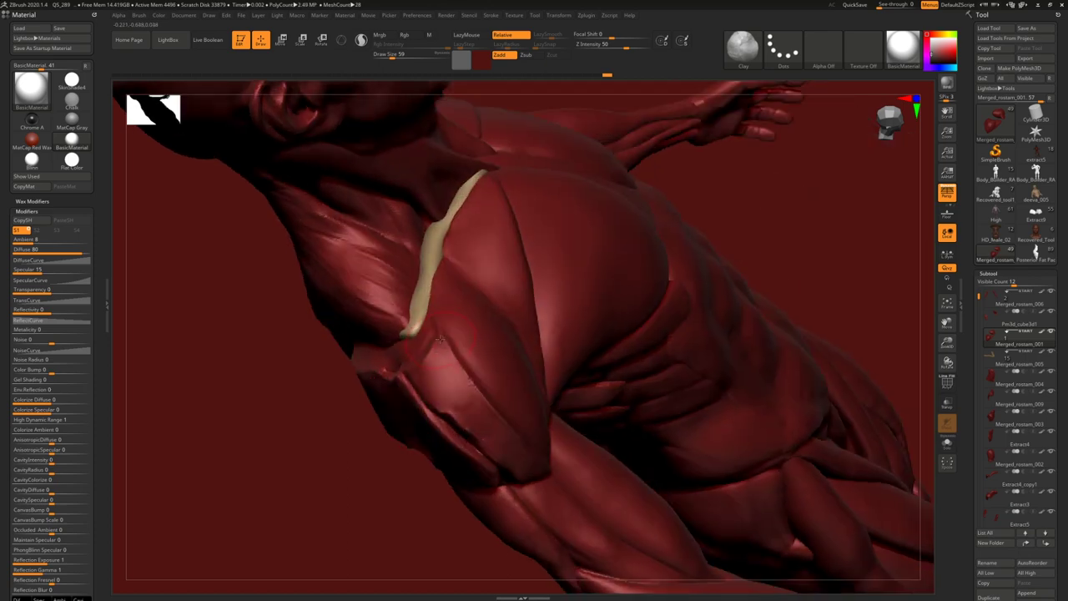
- Carve a line across the top of the side deltoid below the clavicle's outer end with the DamStandard brush
{"action": "key", "text": "b"}
{"action": "key", "text": "b"}
{"action": "key", "text": "d"}
{"action": "key", "text": "s"}
{"action": "right_click_drag", "start_coordinate": [423, 310], "coordinate": [422, 383], "text": "ctrl"}
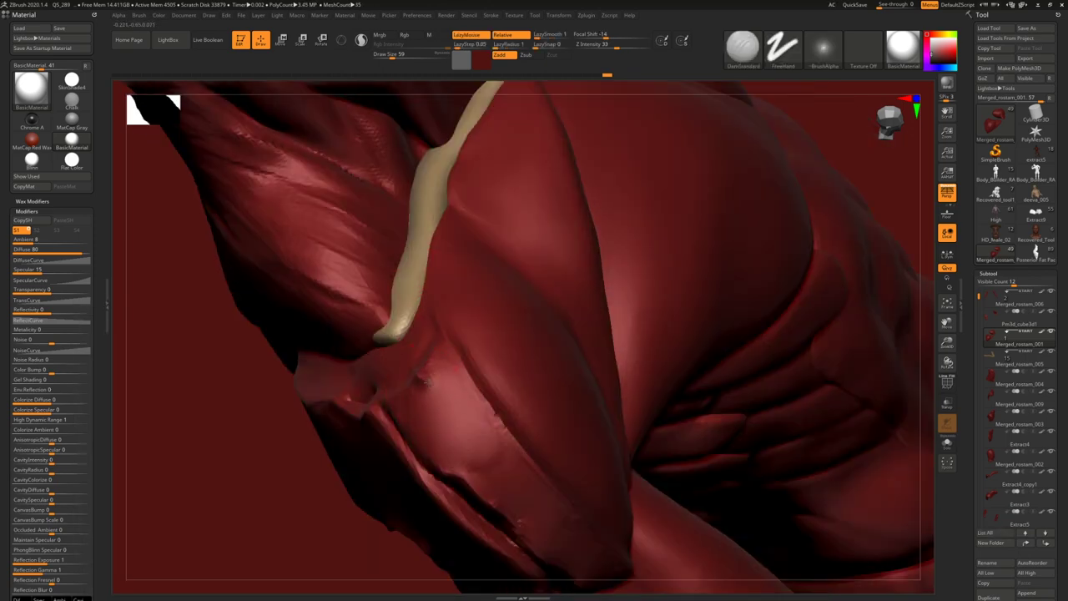
{"action": "left_click_drag", "start_coordinate": [425, 381], "coordinate": [449, 380]}
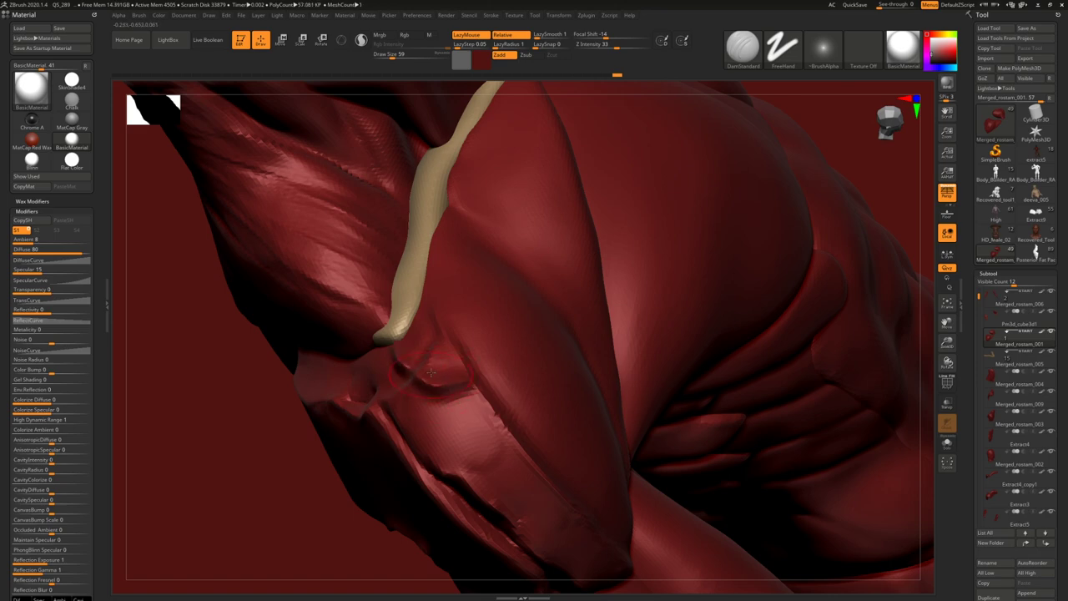
- Build up the top of the front deltoid plate beside the clavicle with the ClayBuildup brush
{"action": "key", "text": "b"}
{"action": "key", "text": "c"}
{"action": "key", "text": "b"}
{"action": "mouse_move", "coordinate": [454, 368]}
{"action": "right_mouse_down"}
{"action": "mouse_move", "coordinate": [496, 388]}
{"action": "mouse_move", "coordinate": [480, 338]}
{"action": "right_mouse_up"}
{"action": "left_click_drag", "start_coordinate": [464, 304], "coordinate": [494, 334]}
{"action": "right_click_drag", "start_coordinate": [493, 332], "coordinate": [463, 326]}
- Carve around the upper end of the front plate with the DamStandard brush and isolate the deltoid subtool
{"action": "key", "text": "b"}
{"action": "key", "text": "d"}
{"action": "key", "text": "s"}
{"action": "left_click_drag", "start_coordinate": [387, 302], "coordinate": [504, 354]}
{"action": "right_click_drag", "start_coordinate": [468, 330], "coordinate": [400, 318]}
{"action": "left_click", "coordinate": [946, 444]}
{"action": "right_click_drag", "start_coordinate": [401, 317], "coordinate": [455, 334], "text": "ctrl"}
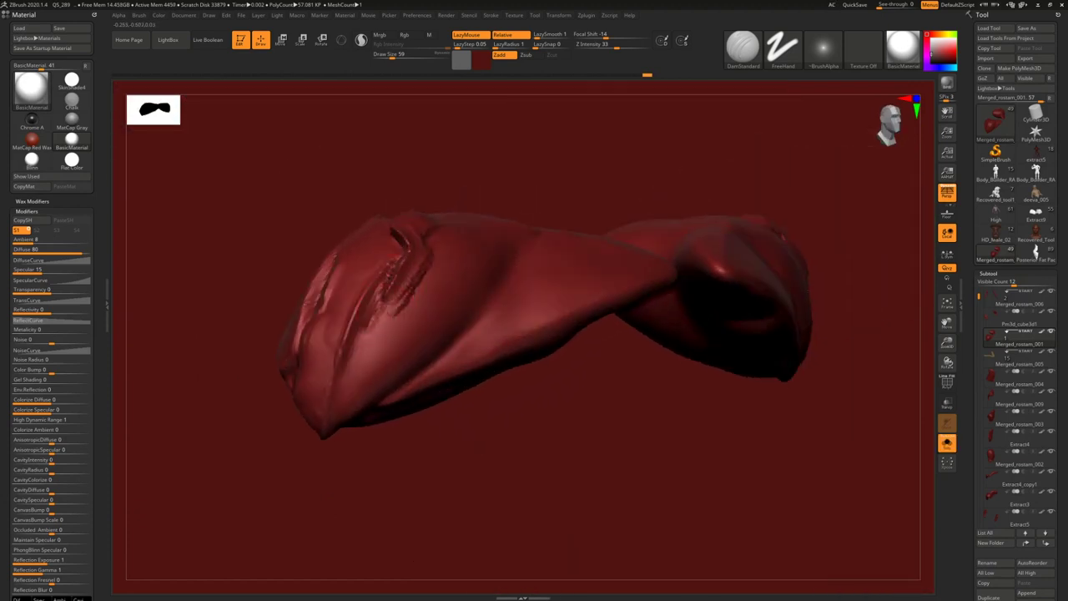
- Outline the front plate's rounded upper end and diagonal front edge with the DamStandard brush, smoothing around the cuts
{"action": "mouse_move", "coordinate": [361, 359]}
{"action": "left_mouse_down", "text": "shift"}
{"action": "mouse_move", "coordinate": [399, 292]}
{"action": "mouse_move", "coordinate": [347, 388]}
{"action": "left_mouse_up", "text": "shift"}
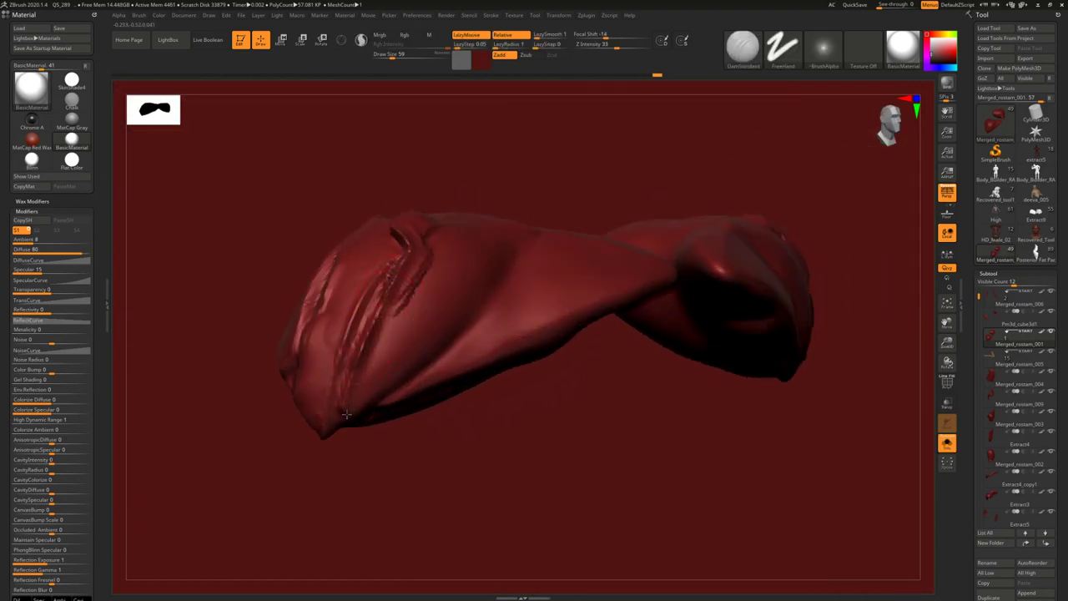
{"action": "left_click_drag", "start_coordinate": [425, 357], "coordinate": [476, 304]}
{"action": "right_click_drag", "start_coordinate": [476, 305], "coordinate": [501, 275]}
{"action": "mouse_move", "coordinate": [501, 276]}
{"action": "right_mouse_down", "text": "ctrl"}
{"action": "mouse_move", "coordinate": [518, 224]}
{"action": "mouse_move", "coordinate": [472, 218]}
{"action": "right_mouse_up", "text": "ctrl"}
{"action": "left_click_drag", "start_coordinate": [463, 219], "coordinate": [526, 205]}
{"action": "right_click_drag", "start_coordinate": [526, 204], "coordinate": [501, 238]}
{"action": "left_click_drag", "start_coordinate": [509, 204], "coordinate": [463, 242], "text": "shift"}
{"action": "mouse_move", "coordinate": [463, 242]}
{"action": "right_mouse_down"}
{"action": "mouse_move", "coordinate": [456, 230]}
{"action": "mouse_move", "coordinate": [480, 191]}
{"action": "right_mouse_up"}
- Build up the front plate's face from its rounded upper end to the lower tip with the Clay brush
{"action": "key", "text": "b"}
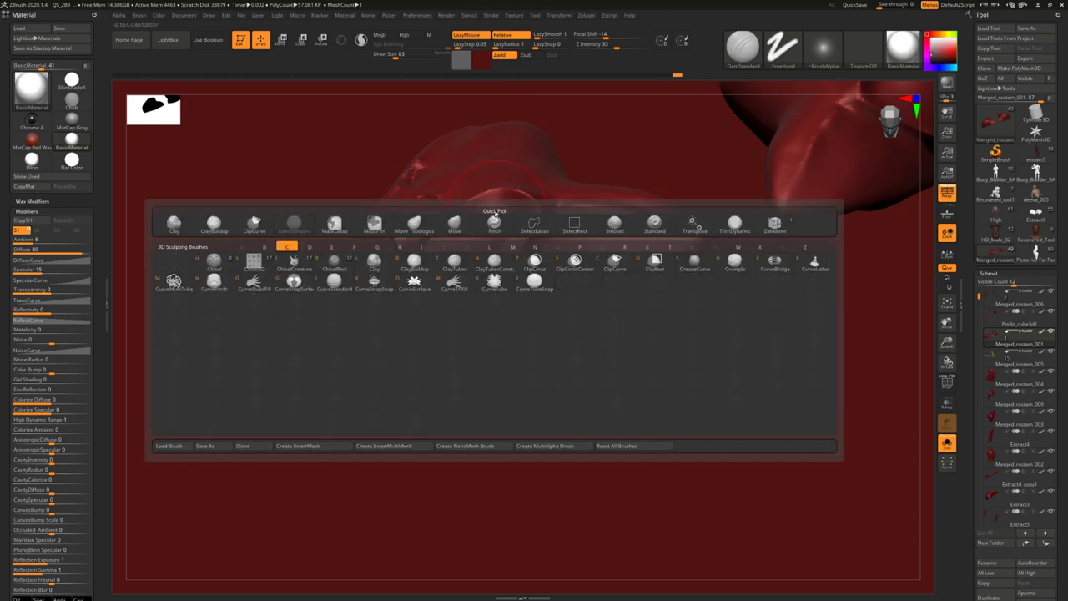
{"action": "key", "text": "l"}
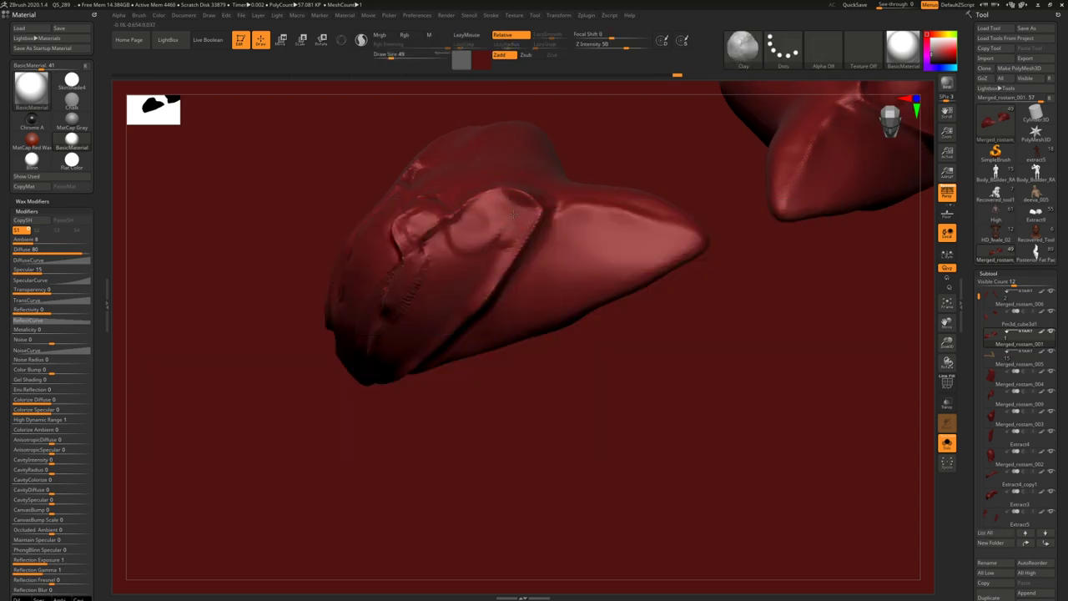
{"action": "right_click_drag", "start_coordinate": [445, 309], "coordinate": [433, 271]}
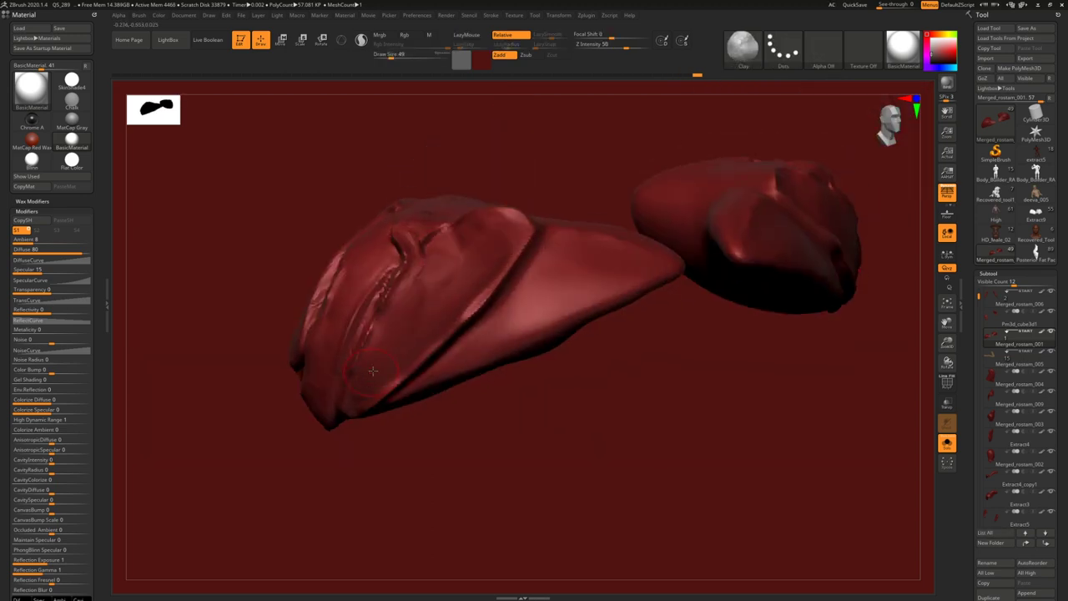
{"action": "right_click_drag", "start_coordinate": [366, 376], "coordinate": [362, 385]}
{"action": "right_click_drag", "start_coordinate": [462, 295], "coordinate": [484, 300]}
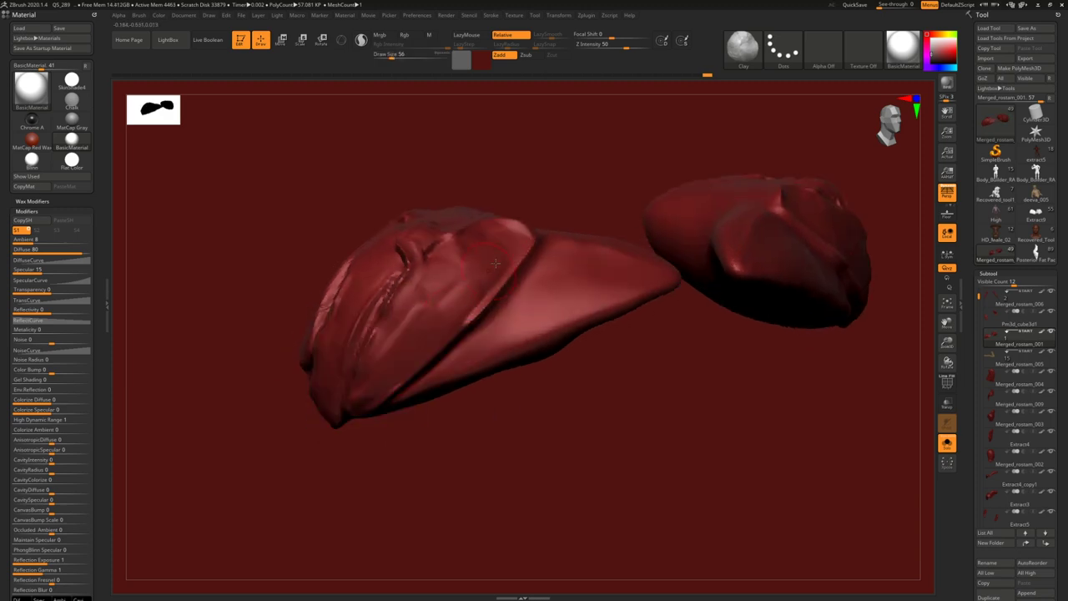
{"action": "right_click_drag", "start_coordinate": [420, 296], "coordinate": [433, 265]}
{"action": "left_click_drag", "start_coordinate": [433, 264], "coordinate": [438, 251]}
{"action": "right_click", "coordinate": [455, 255]}
{"action": "mouse_move", "coordinate": [478, 230]}
{"action": "right_mouse_down", "text": "alt"}
{"action": "mouse_move", "coordinate": [441, 328]}
{"action": "mouse_move", "coordinate": [365, 307]}
{"action": "mouse_move", "coordinate": [424, 331]}
{"action": "mouse_move", "coordinate": [392, 306]}
{"action": "right_mouse_up", "text": "alt"}
- Sharpen the upper notch and the groove along the front plate's rear edge with the DamStandard brush at draw size 44
{"action": "key", "text": "b"}
{"action": "key", "text": "d"}
{"action": "key", "text": "s"}
{"action": "right_click", "coordinate": [359, 333]}
{"action": "left_click_drag", "start_coordinate": [360, 333], "coordinate": [371, 333]}
{"action": "right_click_drag", "start_coordinate": [427, 344], "coordinate": [370, 330]}
{"action": "right_click_drag", "start_coordinate": [326, 405], "coordinate": [347, 302]}
{"action": "right_click_drag", "start_coordinate": [322, 364], "coordinate": [336, 373]}
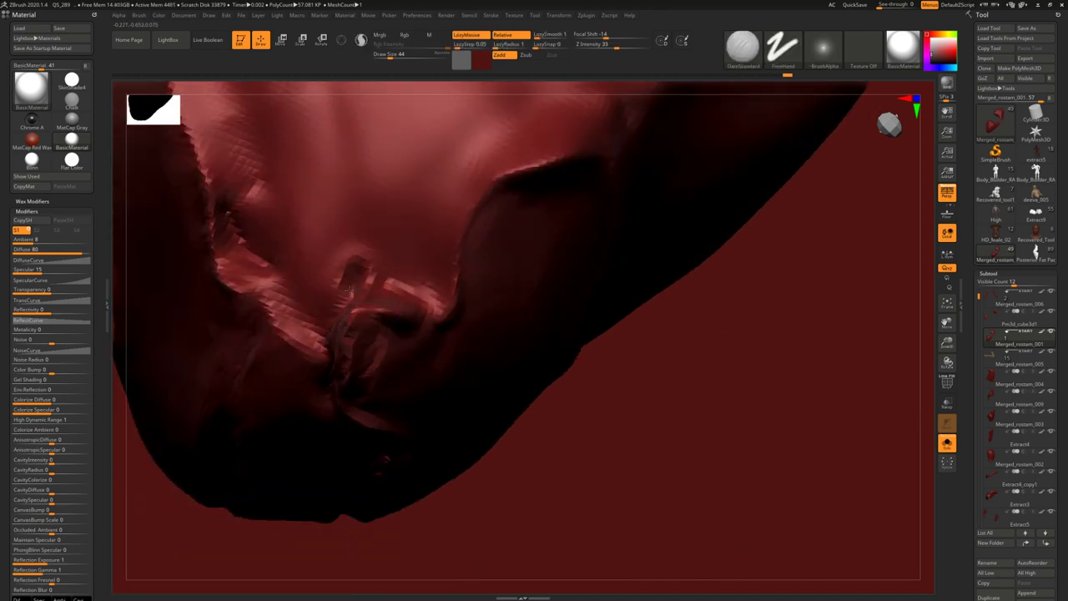
{"action": "right_click_drag", "start_coordinate": [459, 213], "coordinate": [378, 336], "text": "alt"}
{"action": "left_click_drag", "start_coordinate": [378, 336], "coordinate": [494, 272]}
{"action": "mouse_move", "coordinate": [495, 272]}
{"action": "right_mouse_down", "text": "ctrl"}
{"action": "mouse_move", "coordinate": [429, 200]}
{"action": "mouse_move", "coordinate": [470, 231]}
{"action": "mouse_move", "coordinate": [417, 276]}
{"action": "right_mouse_up", "text": "ctrl"}
{"action": "mouse_move", "coordinate": [417, 276]}
{"action": "right_mouse_down"}
{"action": "mouse_move", "coordinate": [402, 292]}
{"action": "mouse_move", "coordinate": [428, 328]}
{"action": "right_mouse_up"}
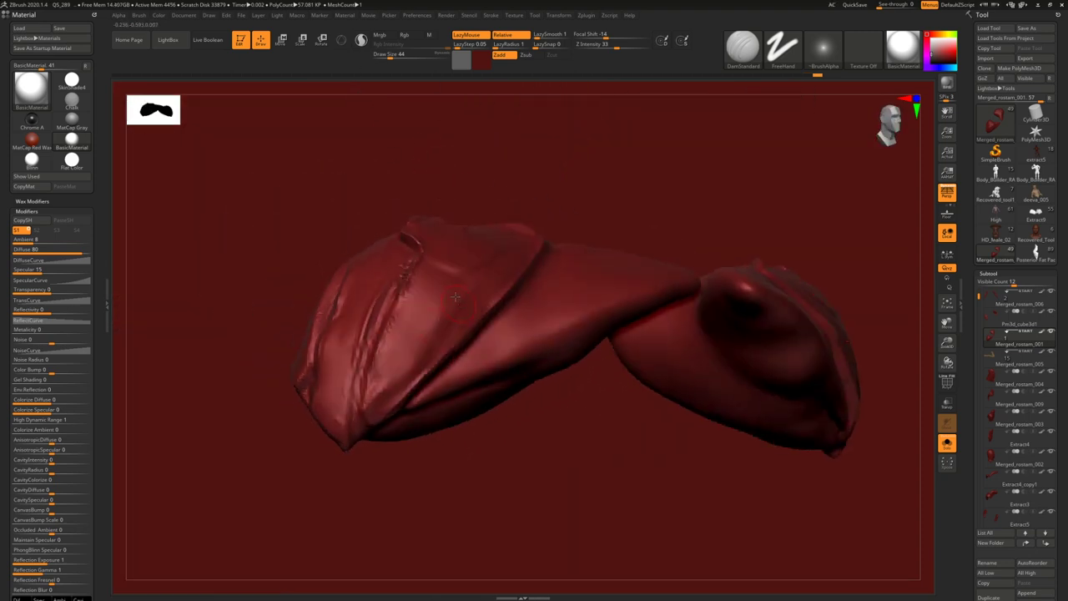
- Fill the front plate's face beside the slots with the Clay brush, starting at draw size 87
{"action": "key", "text": "b"}
{"action": "key", "text": "c"}
{"action": "key", "text": "l"}
{"action": "key", "text": "s"}
{"action": "left_click_drag", "start_coordinate": [429, 328], "coordinate": [450, 328]}
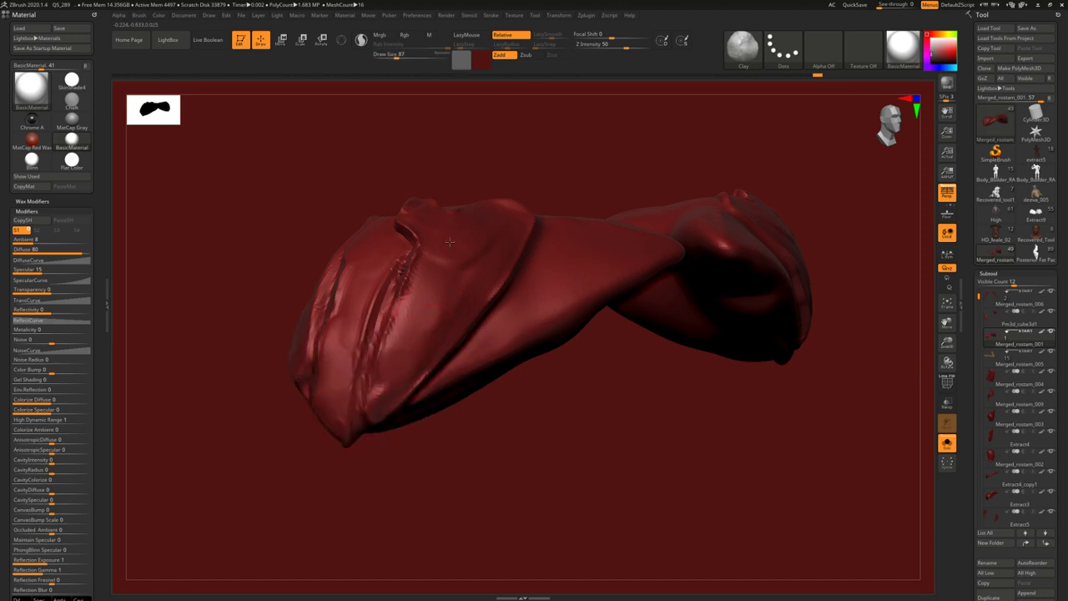
{"action": "right_click", "coordinate": [389, 329]}
{"action": "left_click_drag", "start_coordinate": [415, 279], "coordinate": [405, 327]}
{"action": "right_click", "coordinate": [400, 353]}
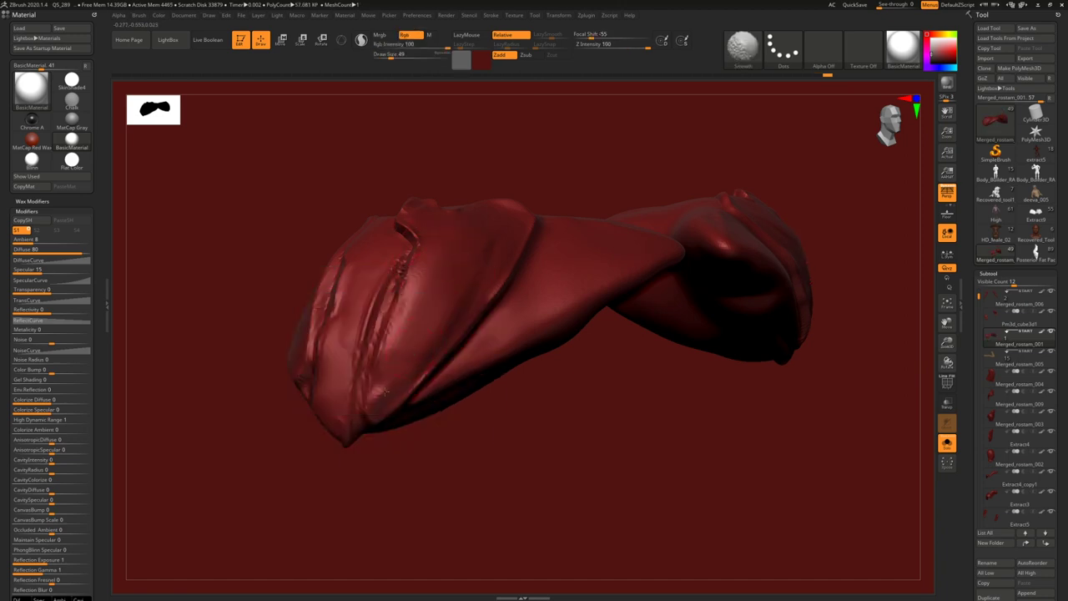
- Smooth the front plate's face and lower end while refining the surface toward its upper edge
{"action": "right_click_drag", "start_coordinate": [399, 378], "coordinate": [388, 353]}
{"action": "key", "text": "shift"}
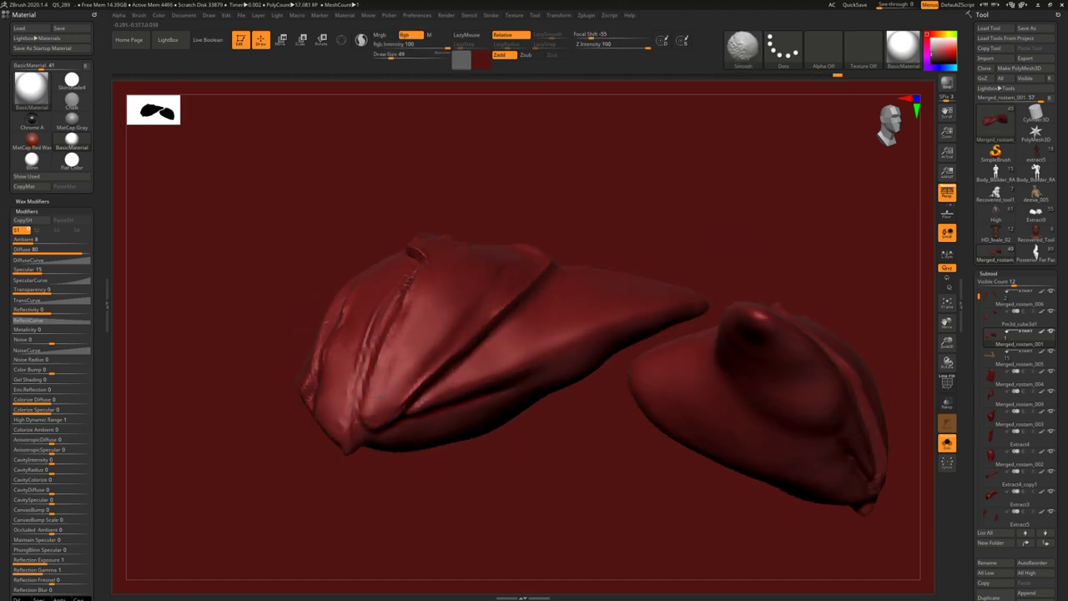
{"action": "right_click_drag", "start_coordinate": [436, 312], "coordinate": [389, 412]}
{"action": "right_click", "coordinate": [388, 412]}
{"action": "left_click_drag", "start_coordinate": [424, 361], "coordinate": [429, 361]}
{"action": "left_click_drag", "start_coordinate": [496, 266], "coordinate": [477, 286]}
{"action": "key", "text": "shift"}
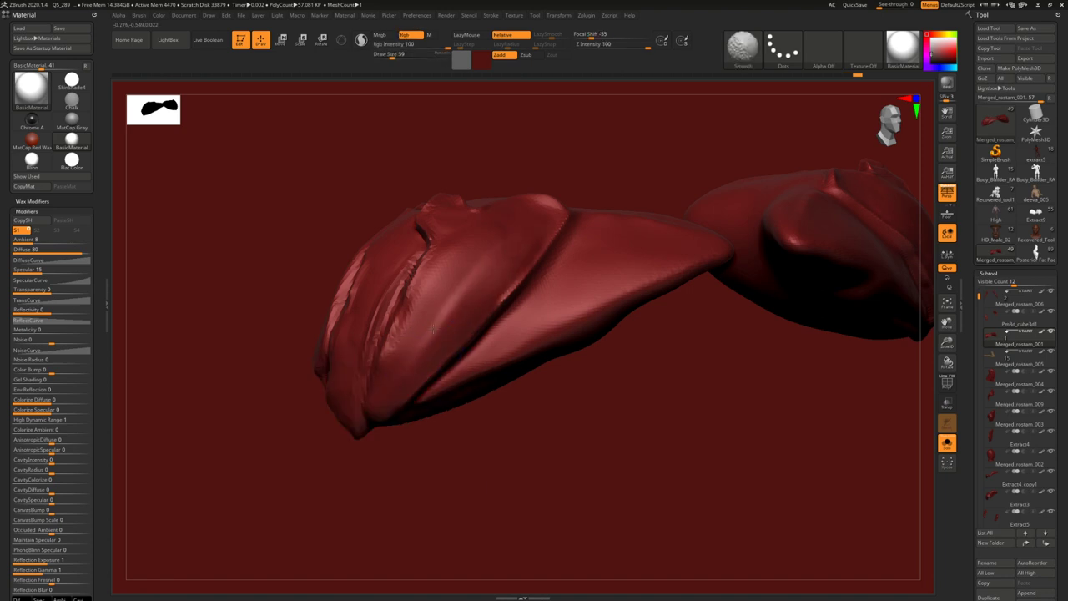
{"action": "right_click_drag", "start_coordinate": [518, 216], "coordinate": [516, 247]}
{"action": "right_click_drag", "start_coordinate": [472, 323], "coordinate": [476, 292]}
- Raise the rim along the front plate's diagonal edge with the Standard brush and smooth the face next to it
{"action": "key", "text": "b"}
{"action": "key", "text": "s"}
{"action": "key", "text": "t"}
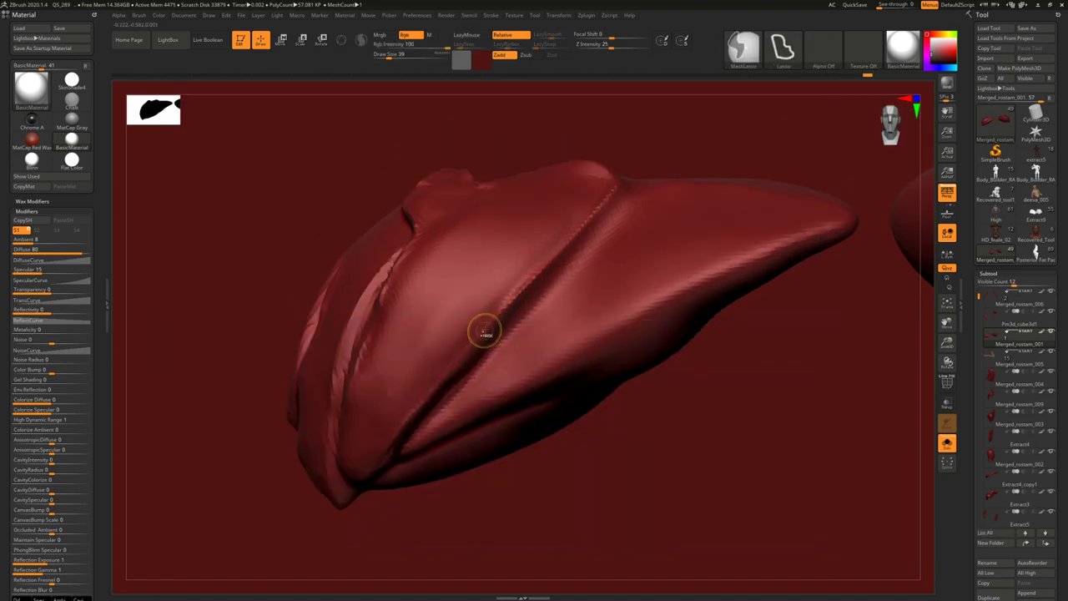
{"action": "key", "text": "shift"}
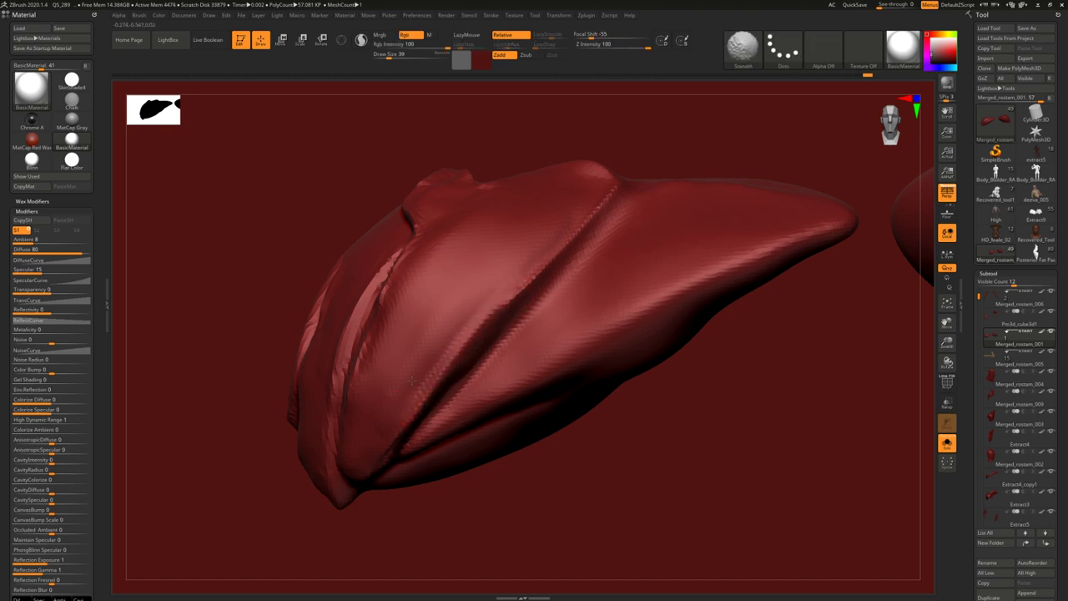
{"action": "right_click_drag", "start_coordinate": [523, 308], "coordinate": [494, 334], "text": "ctrl"}
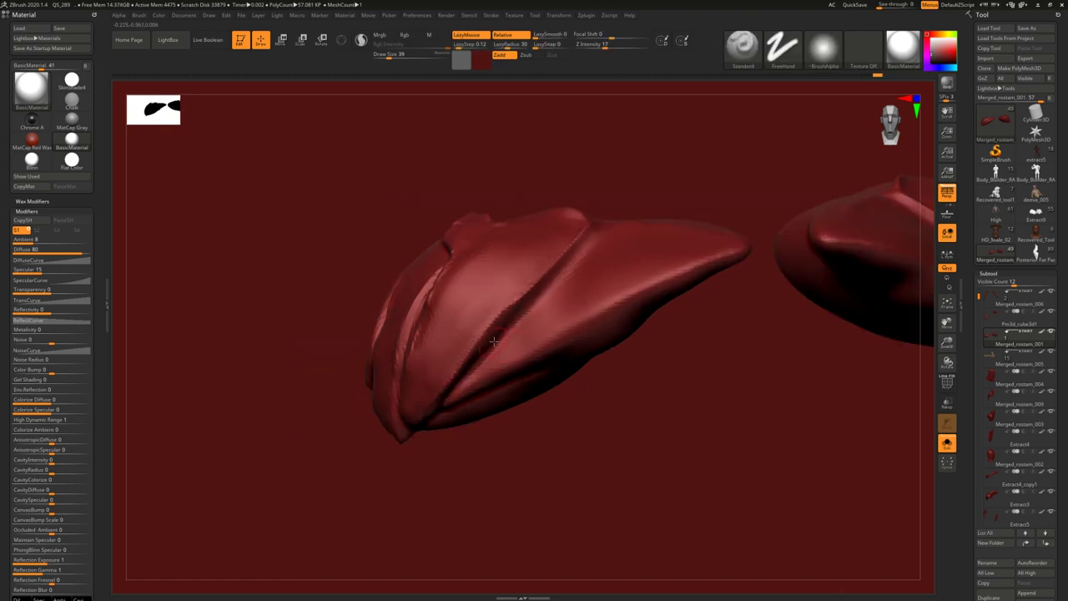
- Deepen the diagonal groove in front of the front plate down to the lower tip with the DamStandard brush
{"action": "key", "text": "b"}
{"action": "key", "text": "d"}
{"action": "key", "text": "s"}
{"action": "left_click_drag", "start_coordinate": [534, 292], "coordinate": [440, 400]}
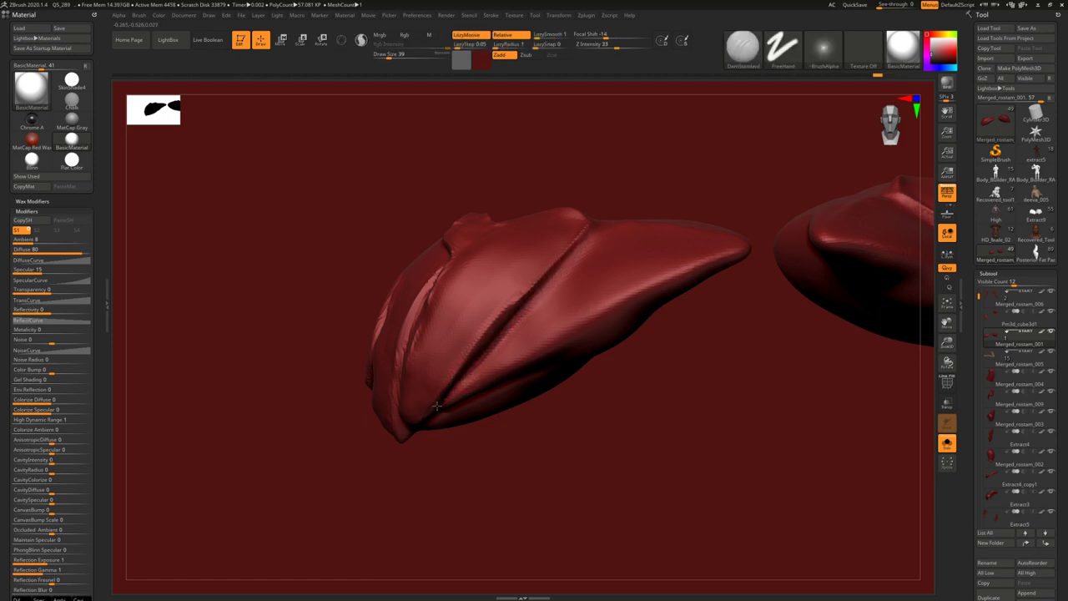
{"action": "right_click_drag", "start_coordinate": [499, 336], "coordinate": [475, 259], "text": "ctrl"}
- Reshape the front plate's upper outline with the Move brush, reducing the draw size to 187
{"action": "key", "text": "shift+s"}
{"action": "mouse_move", "coordinate": [476, 258]}
{"action": "right_mouse_down"}
{"action": "mouse_move", "coordinate": [518, 294]}
{"action": "mouse_move", "coordinate": [564, 276]}
{"action": "mouse_move", "coordinate": [576, 342]}
{"action": "mouse_move", "coordinate": [544, 258]}
{"action": "mouse_move", "coordinate": [480, 288]}
{"action": "mouse_move", "coordinate": [501, 351]}
{"action": "mouse_move", "coordinate": [488, 406]}
{"action": "mouse_move", "coordinate": [584, 392]}
{"action": "right_mouse_up"}
{"action": "key", "text": "shift+s"}
{"action": "key", "text": "b"}
{"action": "key", "text": "m"}
{"action": "key", "text": "v"}
{"action": "key", "text": "space"}
{"action": "left_click_drag", "start_coordinate": [471, 279], "coordinate": [489, 279]}
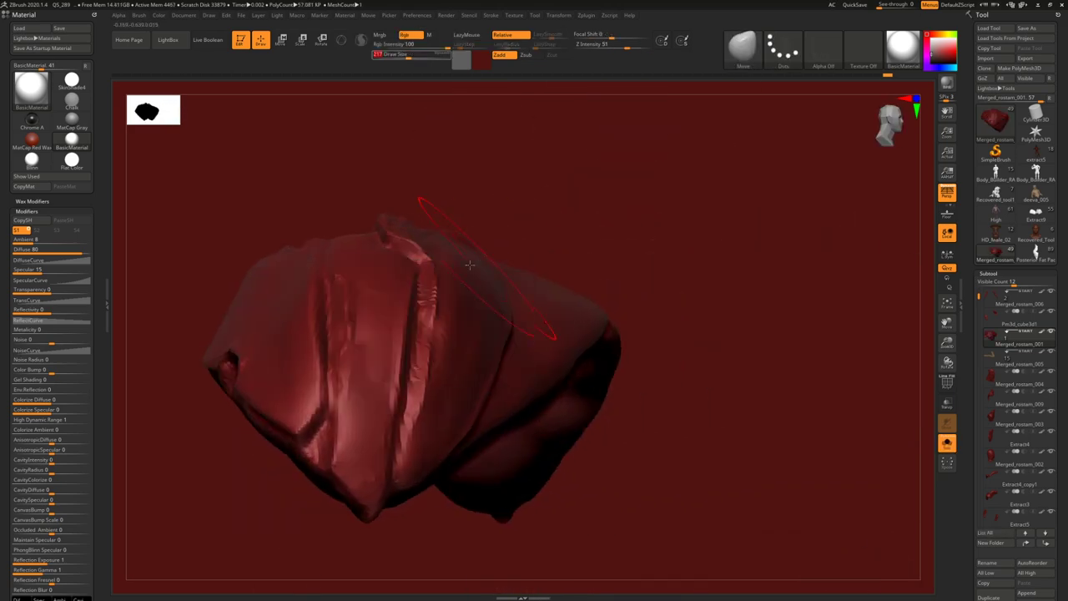
{"action": "mouse_move", "coordinate": [484, 256]}
{"action": "right_mouse_down"}
{"action": "mouse_move", "coordinate": [479, 225]}
{"action": "mouse_move", "coordinate": [466, 252]}
{"action": "right_mouse_up"}
{"action": "key", "text": "bracketleft"}
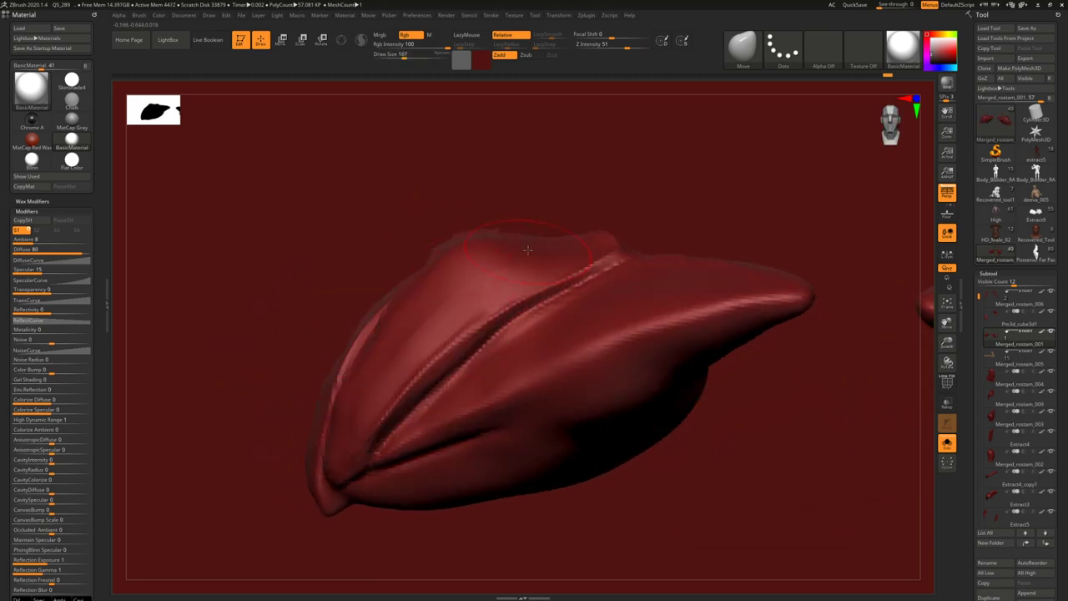
{"action": "mouse_move", "coordinate": [532, 262]}
{"action": "right_mouse_down"}
{"action": "mouse_move", "coordinate": [484, 286]}
{"action": "mouse_move", "coordinate": [489, 269]}
{"action": "right_mouse_up"}
- Flatten the upper part of the front plate with the TrimDynamic brush
{"action": "key", "text": "b"}
{"action": "key", "text": "t"}
{"action": "key", "text": "d"}
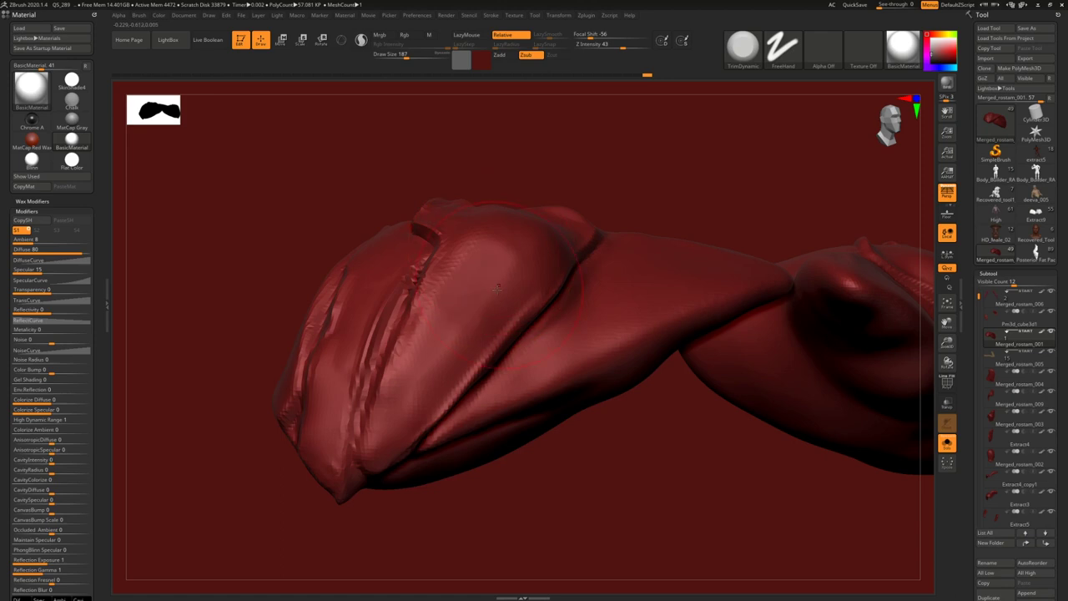
{"action": "mouse_move", "coordinate": [456, 311]}
{"action": "right_mouse_down"}
{"action": "mouse_move", "coordinate": [511, 262]}
{"action": "mouse_move", "coordinate": [560, 243]}
{"action": "right_mouse_up"}
- Build up the flat cap on top of the front plate with the Clay brush
{"action": "key", "text": "b"}
{"action": "key", "text": "c"}
{"action": "key", "text": "l"}
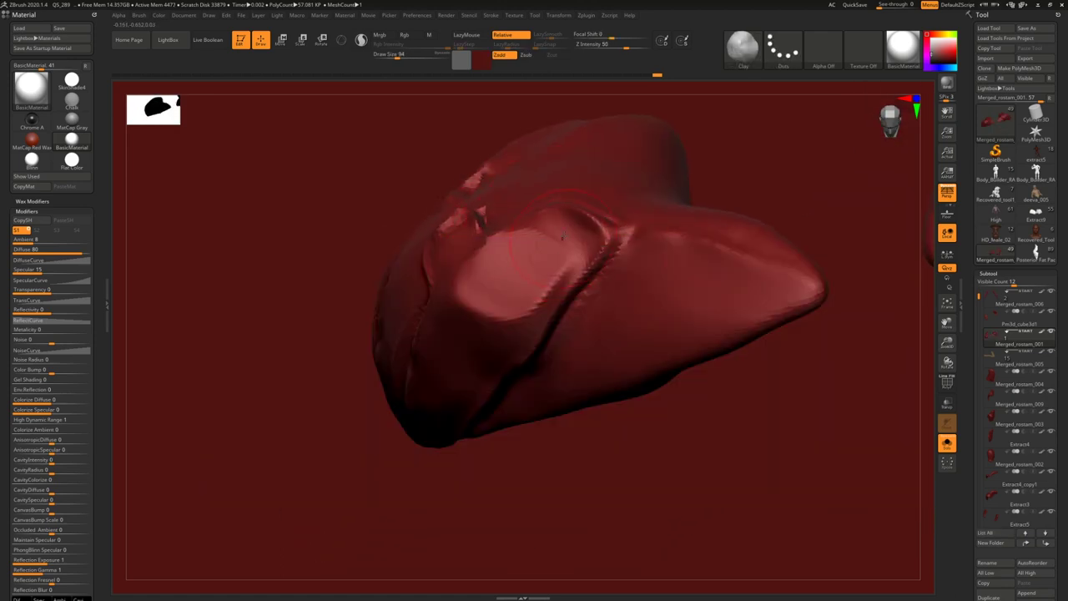
{"action": "key", "text": "s"}
{"action": "left_click_drag", "start_coordinate": [565, 233], "coordinate": [561, 235]}
{"action": "right_click_drag", "start_coordinate": [548, 275], "coordinate": [521, 292]}
- Define the cap's rounded front rim with the Standard and Clay brushes and smooth its top surface
{"action": "key", "text": "b"}
{"action": "key", "text": "s"}
{"action": "key", "text": "t"}
{"action": "key", "text": "b"}
{"action": "key", "text": "c"}
{"action": "key", "text": "l"}
{"action": "key", "text": "shift"}
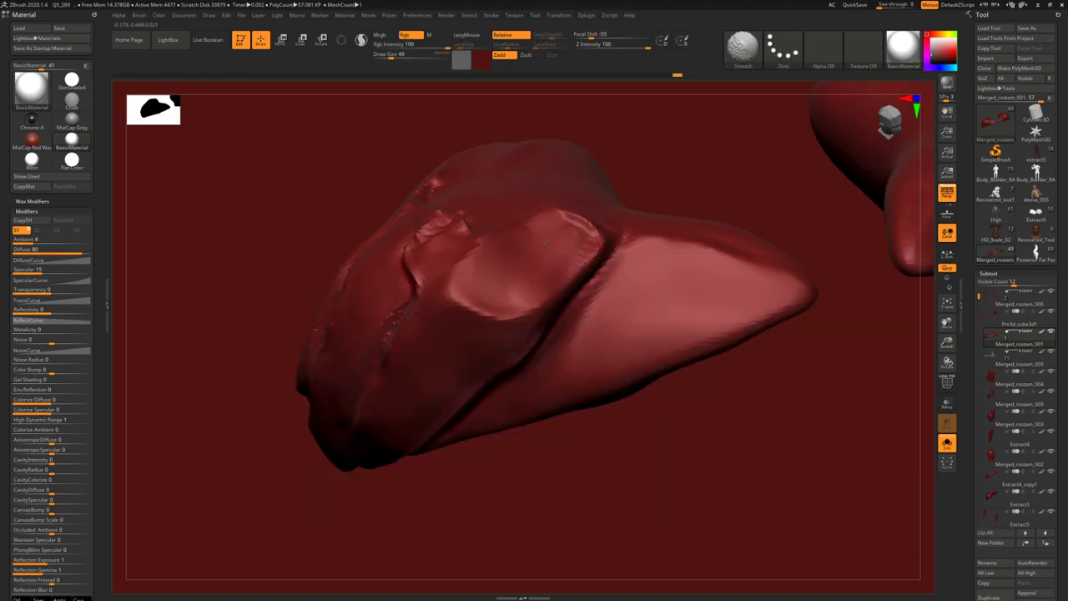
{"action": "right_click_drag", "start_coordinate": [496, 314], "coordinate": [444, 287]}
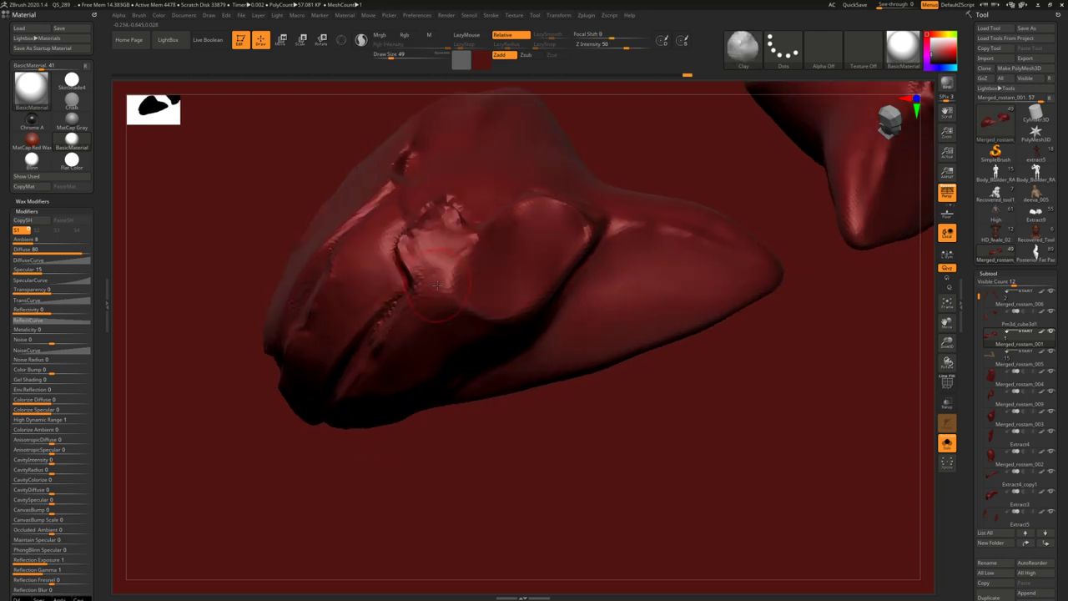
- Refine and smooth the rear corner of the cap beside the notch, and show the full body again
{"action": "key", "text": "b"}
{"action": "key", "text": "s"}
{"action": "key", "text": "t"}
{"action": "key", "text": "shift"}
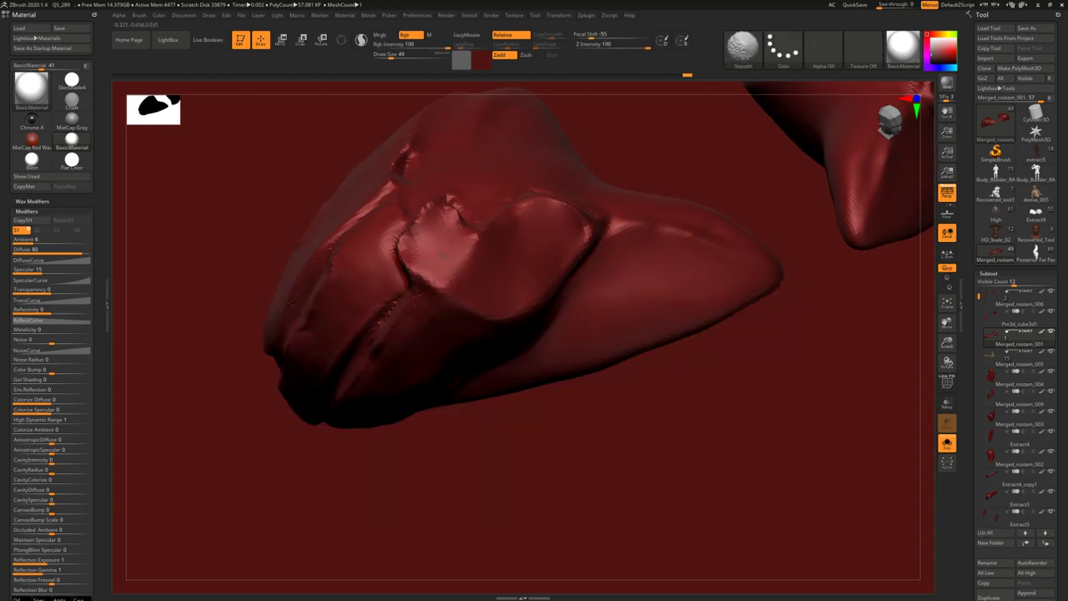
{"action": "mouse_move", "coordinate": [491, 258]}
{"action": "right_mouse_down"}
{"action": "mouse_move", "coordinate": [492, 184]}
{"action": "mouse_move", "coordinate": [425, 239]}
{"action": "mouse_move", "coordinate": [492, 250]}
{"action": "mouse_move", "coordinate": [544, 408]}
{"action": "mouse_move", "coordinate": [433, 296]}
{"action": "right_mouse_up"}
- Flatten the cap below the clavicle's outer end with the TrimDynamic brush at draw size 158
{"action": "key", "text": "b"}
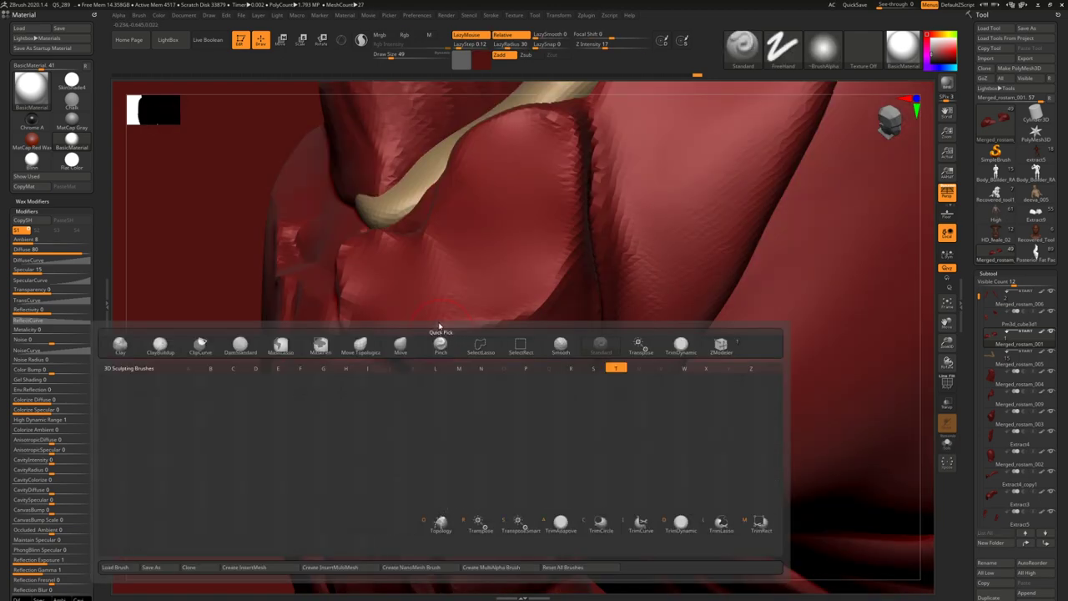
{"action": "key", "text": "t"}
{"action": "key", "text": "d"}
{"action": "key", "text": "s"}
{"action": "left_click_drag", "start_coordinate": [434, 296], "coordinate": [468, 302]}
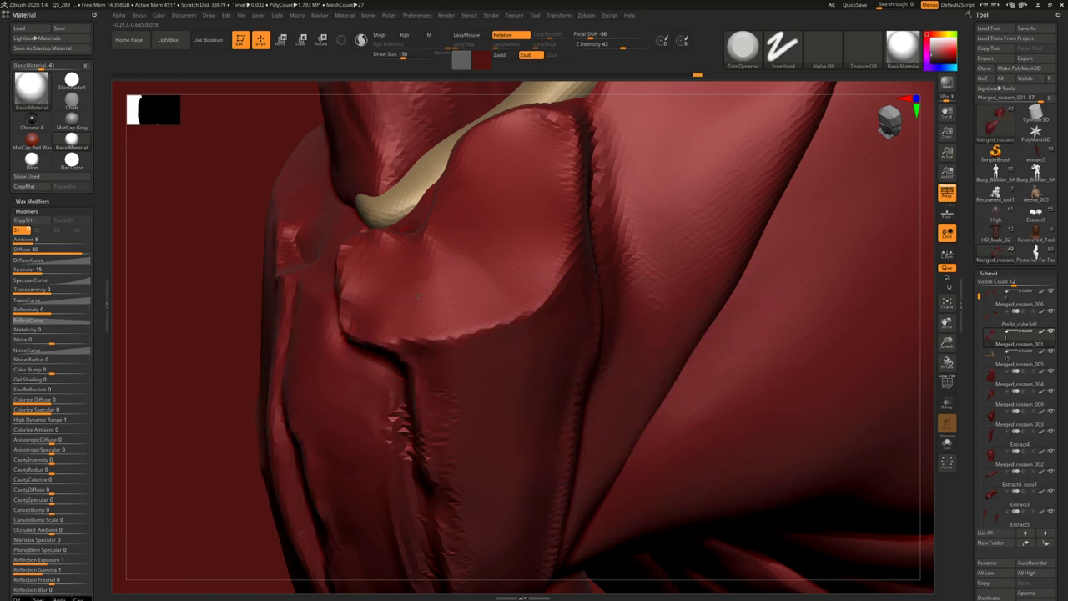
{"action": "left_click_drag", "start_coordinate": [362, 249], "coordinate": [378, 299]}
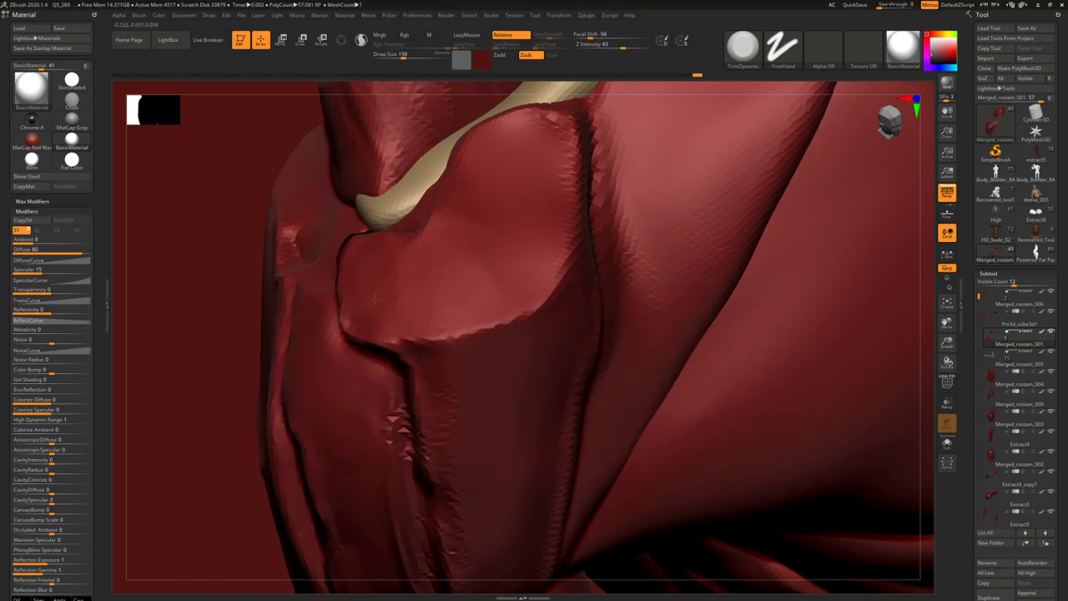
{"action": "mouse_move", "coordinate": [423, 216]}
{"action": "right_mouse_down", "text": "ctrl"}
{"action": "mouse_move", "coordinate": [407, 125]}
{"action": "mouse_move", "coordinate": [455, 120]}
{"action": "mouse_move", "coordinate": [465, 215]}
{"action": "mouse_move", "coordinate": [445, 281]}
{"action": "mouse_move", "coordinate": [442, 197]}
{"action": "mouse_move", "coordinate": [451, 210]}
{"action": "mouse_move", "coordinate": [489, 206]}
{"action": "mouse_move", "coordinate": [478, 307]}
{"action": "mouse_move", "coordinate": [418, 293]}
{"action": "mouse_move", "coordinate": [452, 376]}
{"action": "right_mouse_up", "text": "ctrl"}
- Flatten the front plate's face below the cap with the TrimDynamic brush at draw size 116
{"action": "key", "text": "space"}
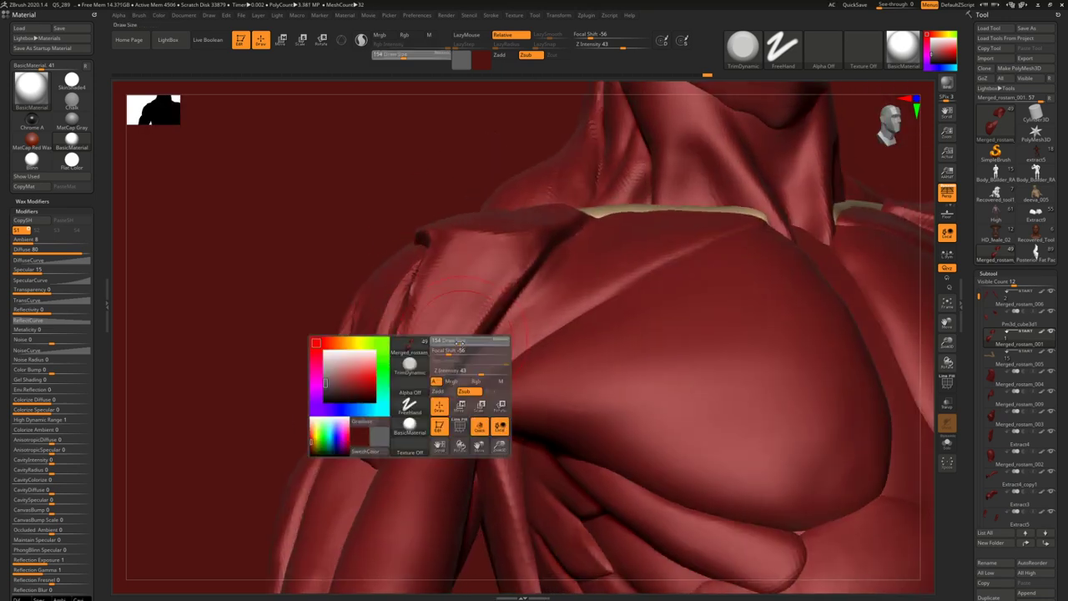
{"action": "left_click_drag", "start_coordinate": [451, 377], "coordinate": [427, 375]}
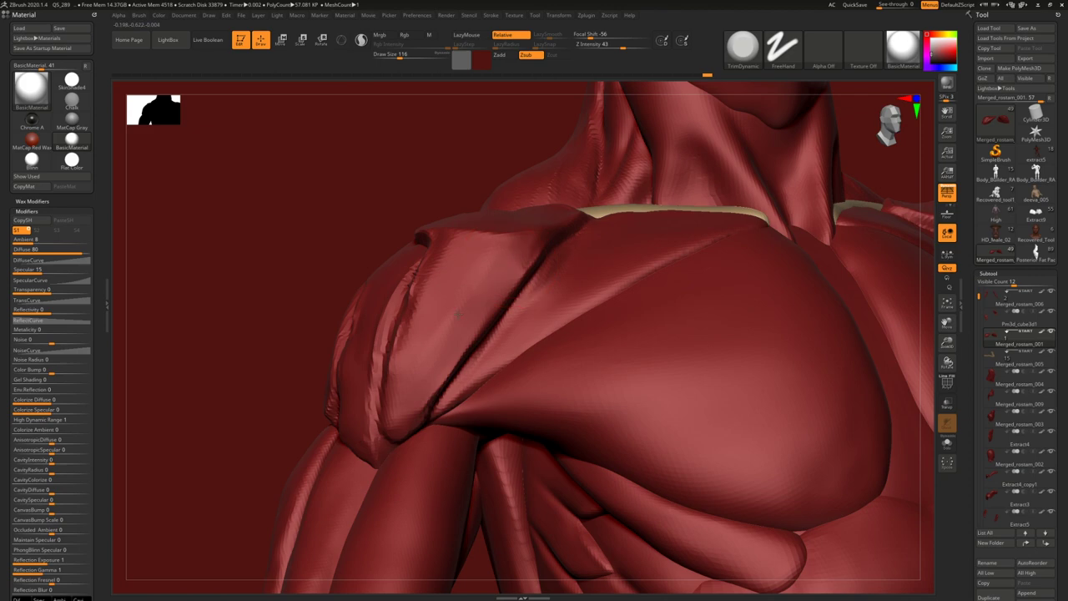
{"action": "mouse_move", "coordinate": [408, 347]}
{"action": "right_mouse_down"}
{"action": "mouse_move", "coordinate": [392, 342]}
{"action": "mouse_move", "coordinate": [399, 401]}
{"action": "right_mouse_up"}
- Carve the groove along the front plate's rear edge below the cap with the DamStandard brush at draw size 87
{"action": "key", "text": "b"}
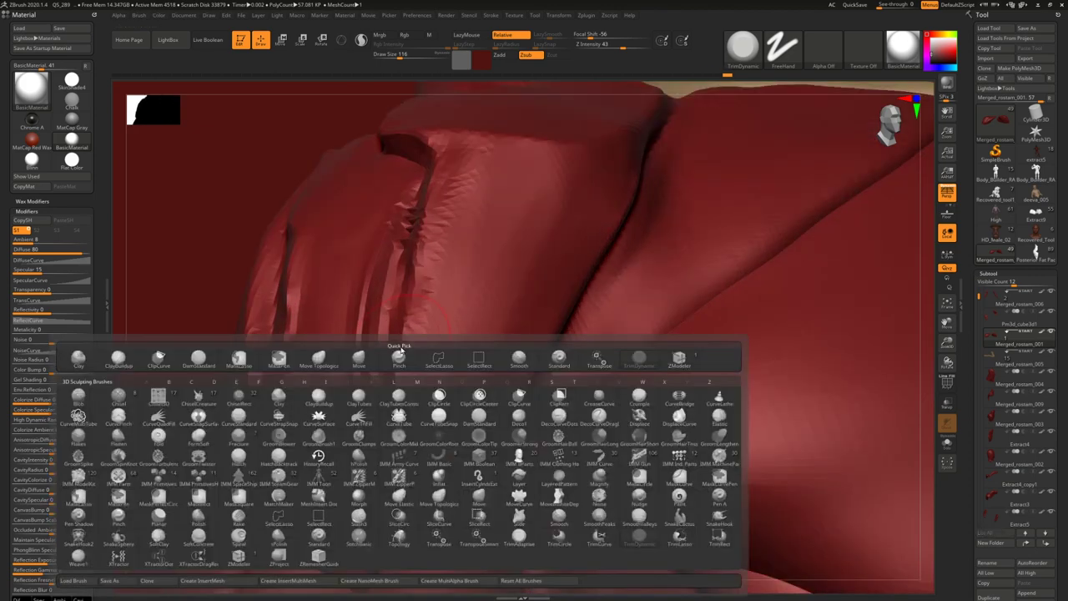
{"action": "key", "text": "d"}
{"action": "key", "text": "s"}
{"action": "key", "text": "space"}
{"action": "left_click_drag", "start_coordinate": [426, 376], "coordinate": [410, 375]}
{"action": "right_click_drag", "start_coordinate": [399, 308], "coordinate": [429, 330]}
{"action": "mouse_move", "coordinate": [402, 261]}
{"action": "left_mouse_down"}
{"action": "mouse_move", "coordinate": [422, 322]}
{"action": "mouse_move", "coordinate": [412, 345]}
{"action": "left_mouse_up"}
{"action": "right_click_drag", "start_coordinate": [413, 346], "coordinate": [430, 298]}
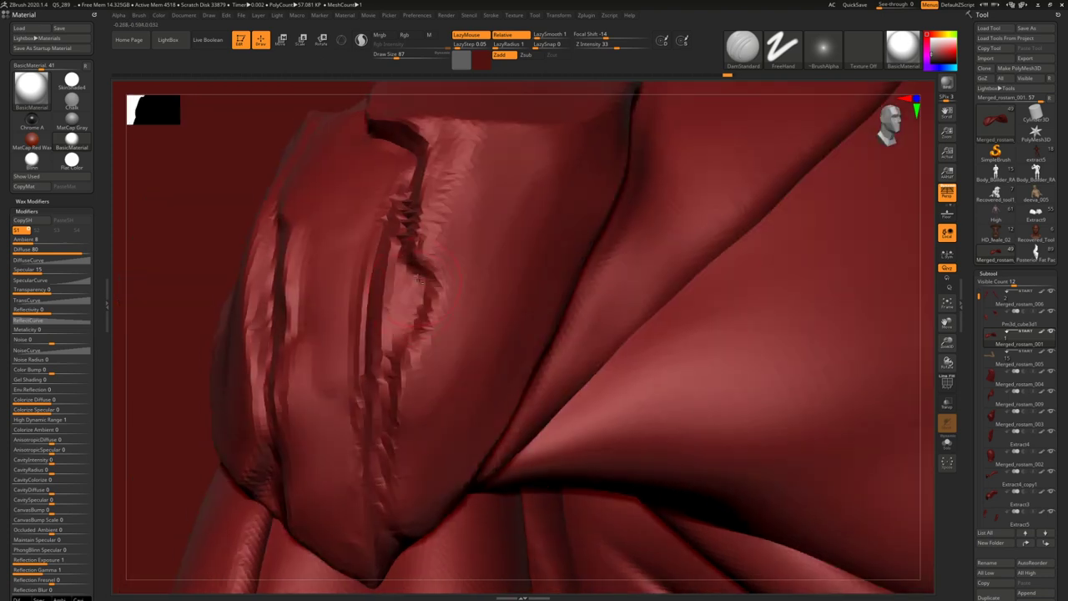
- Recut the lower part of the groove and continue it down around the front plate's rounded lower tip
{"action": "left_click_drag", "start_coordinate": [420, 296], "coordinate": [411, 342]}
{"action": "key", "text": "ctrl"}
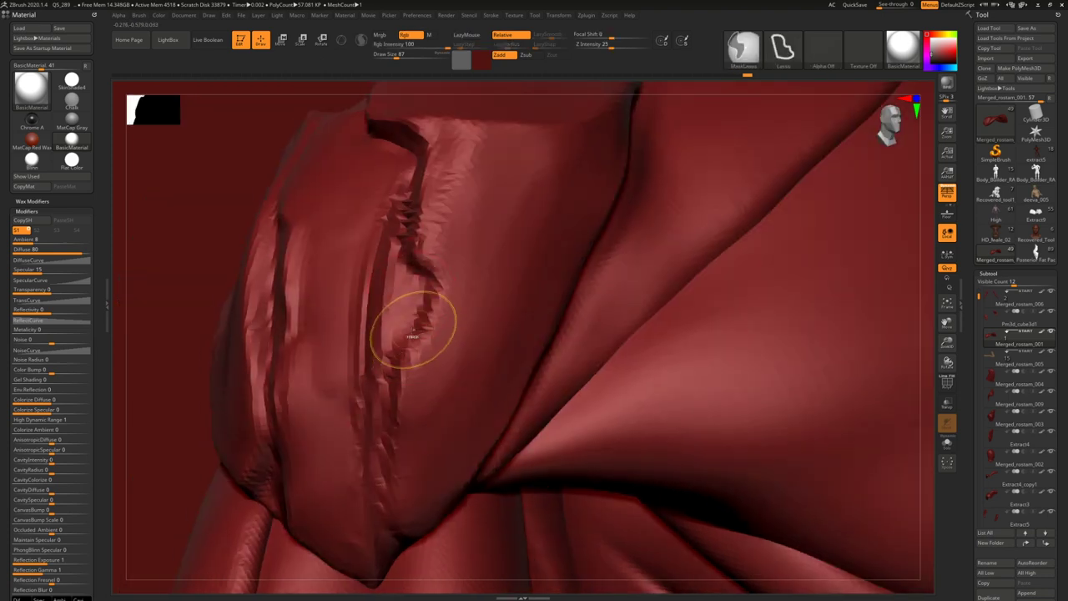
{"action": "left_click_drag", "start_coordinate": [424, 224], "coordinate": [406, 401]}
{"action": "key", "text": "ctrl"}
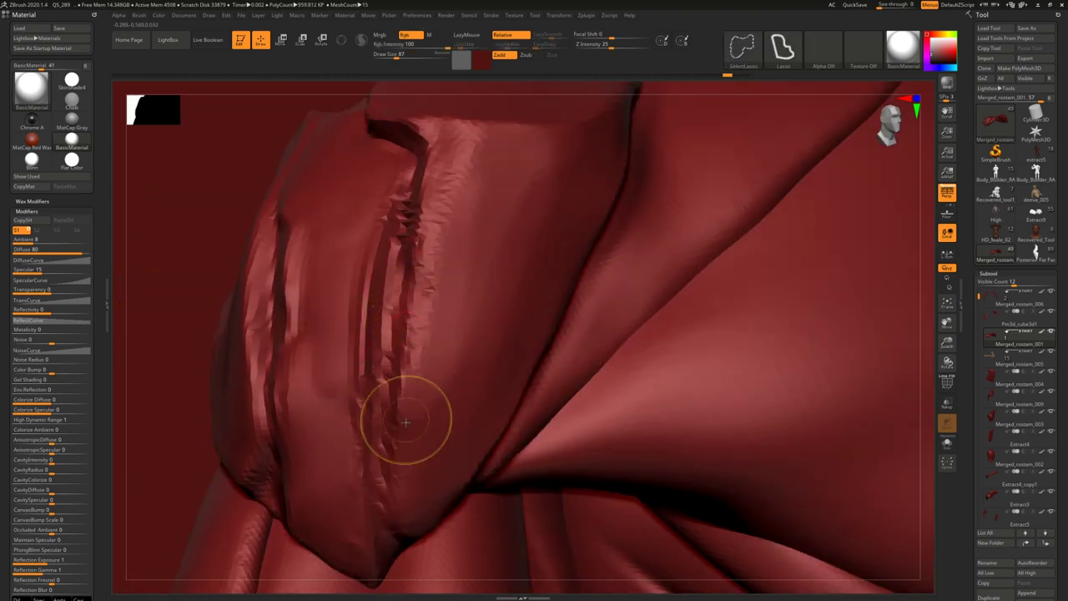
{"action": "right_click_drag", "start_coordinate": [406, 406], "coordinate": [392, 438]}
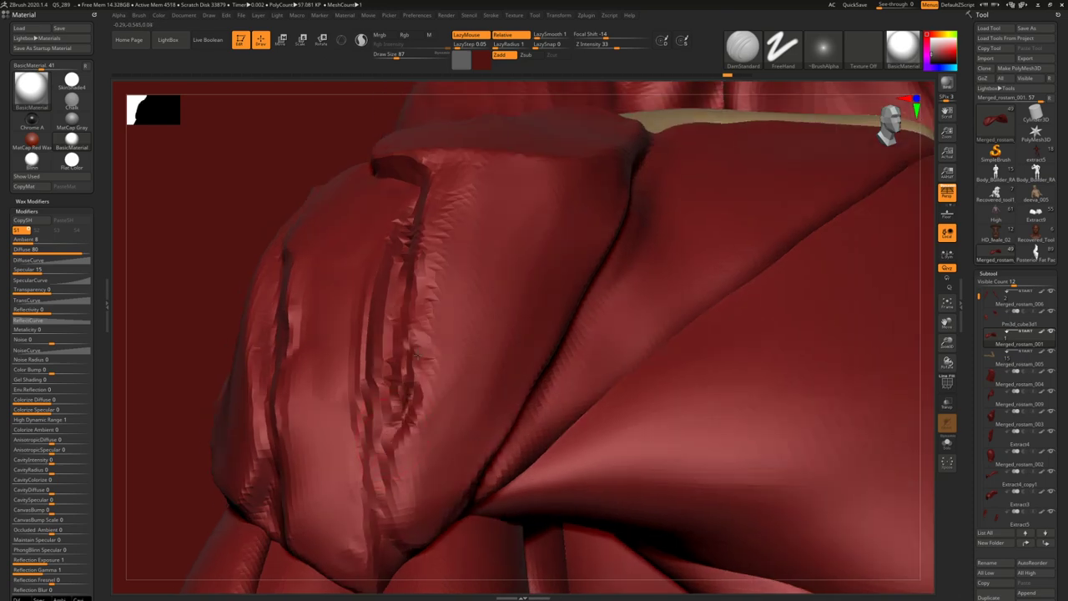
{"action": "mouse_move", "coordinate": [385, 472]}
{"action": "right_mouse_down", "text": "alt"}
{"action": "mouse_move", "coordinate": [396, 420]}
{"action": "mouse_move", "coordinate": [399, 466]}
{"action": "right_mouse_up", "text": "alt"}
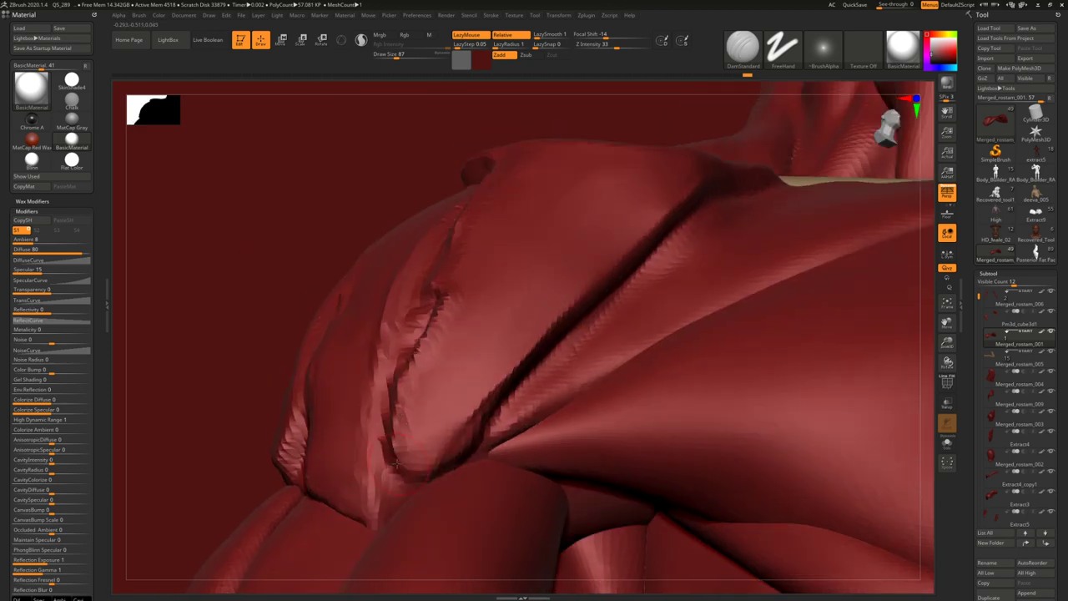
{"action": "right_click_drag", "start_coordinate": [431, 383], "coordinate": [418, 426]}
- Build up the front plate's lower surface beside the groove with the Clay brush
{"action": "key", "text": "b"}
{"action": "key", "text": "c"}
{"action": "key", "text": "l"}
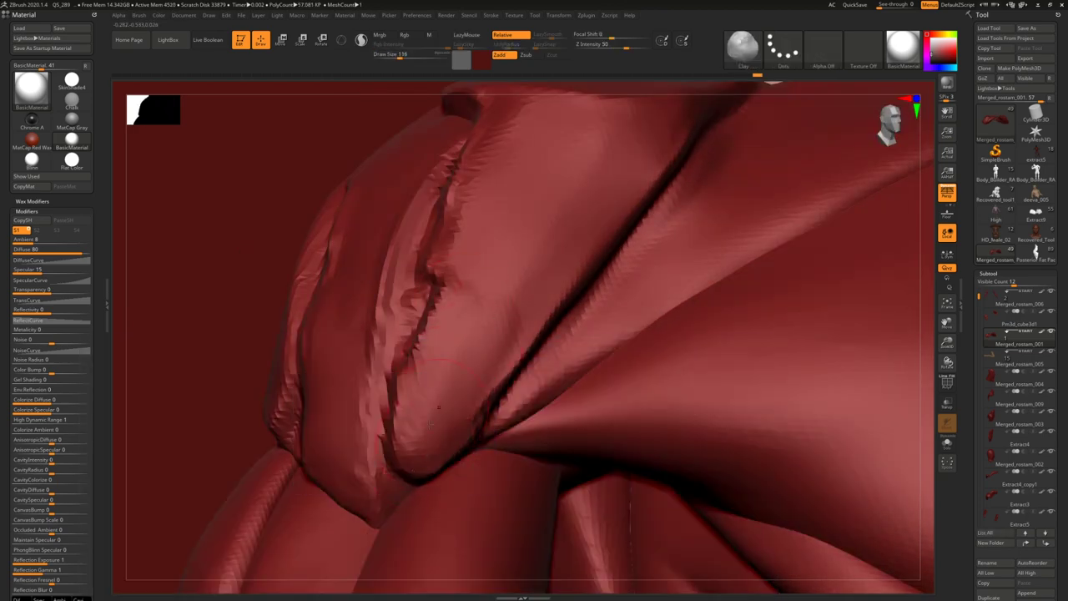
{"action": "right_click_drag", "start_coordinate": [487, 306], "coordinate": [425, 345]}
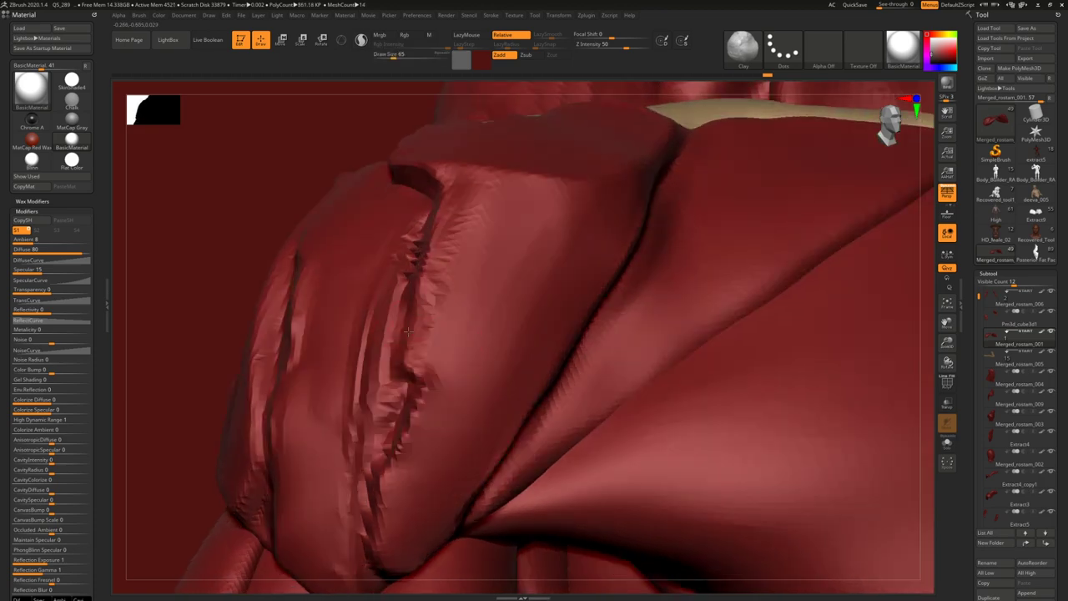
- Deepen the middle of the groove behind the front plate with the DamStandard brush at draw size 90
{"action": "key", "text": "b"}
{"action": "key", "text": "d"}
{"action": "key", "text": "s"}
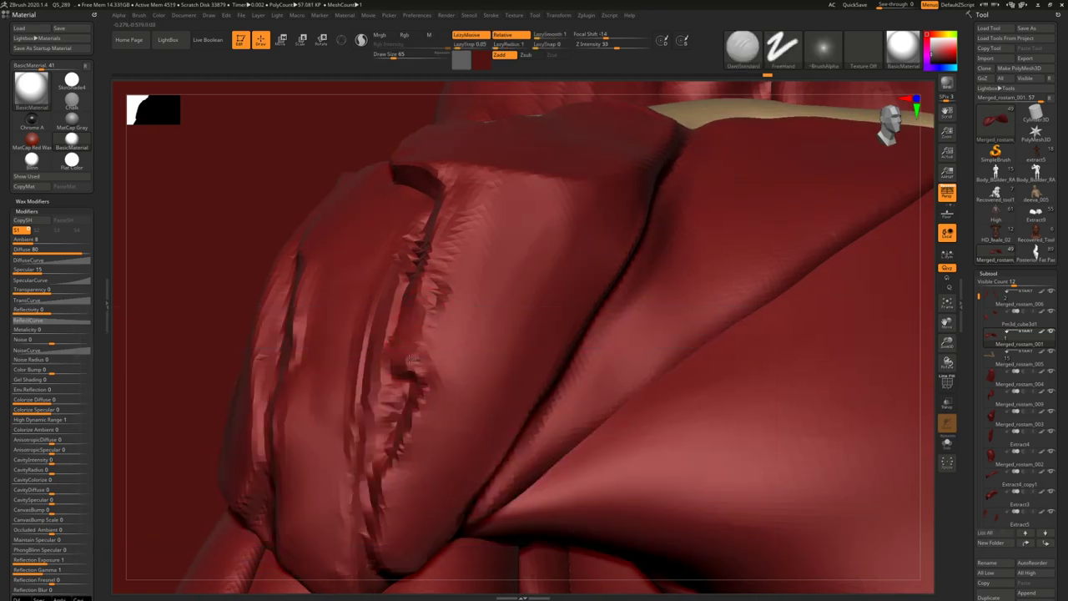
{"action": "right_click_drag", "start_coordinate": [408, 337], "coordinate": [417, 309]}
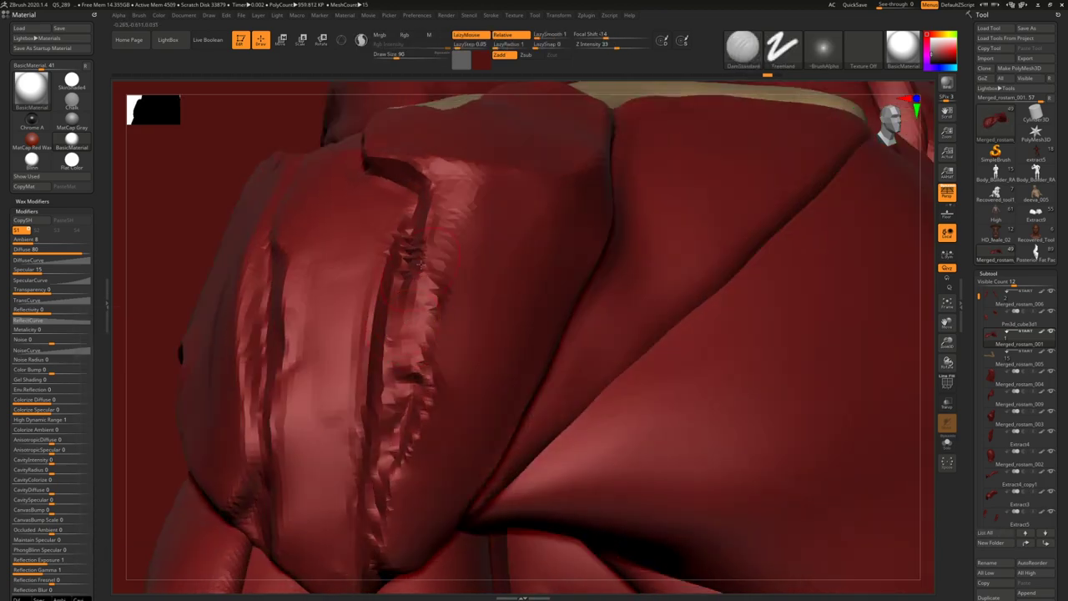
{"action": "right_click_drag", "start_coordinate": [417, 377], "coordinate": [434, 318]}
- Build up and smooth the front plate's jagged rear edge with the Clay and Smooth brushes at draw size 71
{"action": "key", "text": "b"}
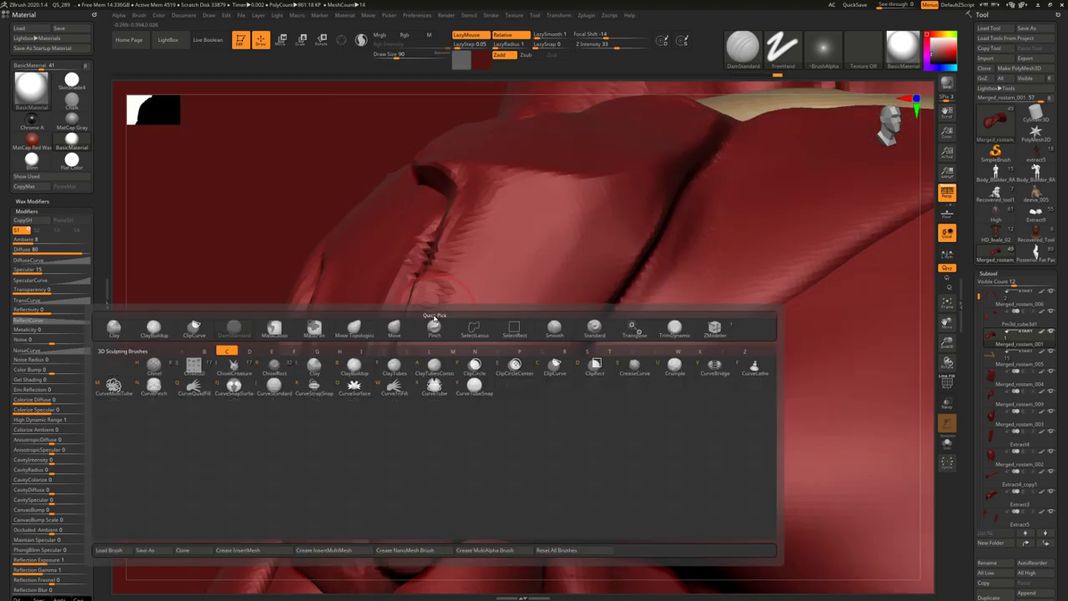
{"action": "key", "text": "l"}
{"action": "left_click_drag", "start_coordinate": [486, 198], "coordinate": [444, 254]}
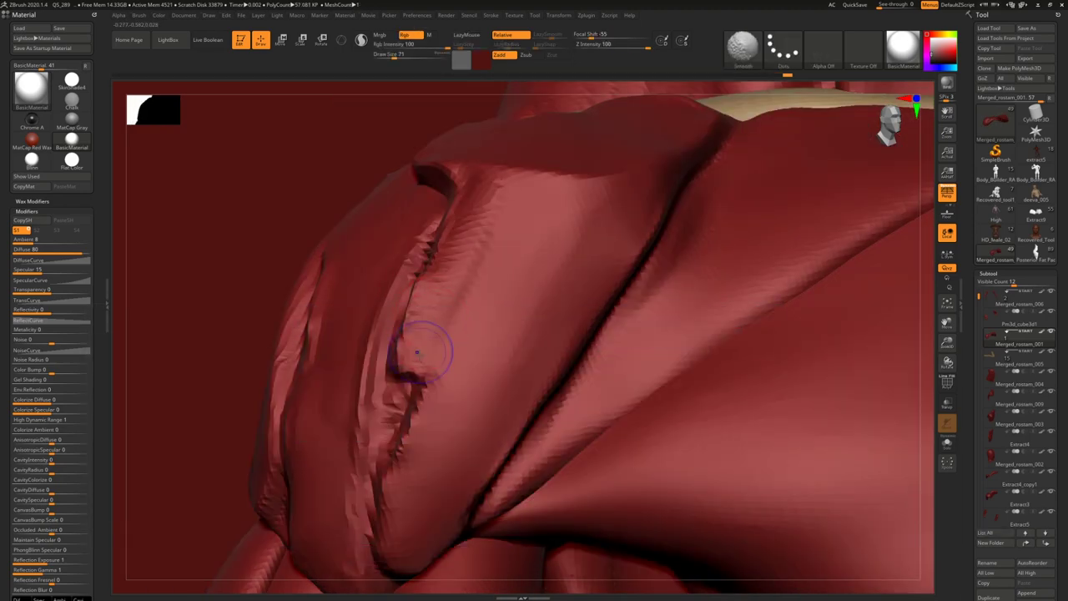
- Fill and smooth the rear deltoid plate's broad surface above its lower notch with the Clay and Smooth brushes
{"action": "mouse_move", "coordinate": [387, 136]}
{"action": "right_mouse_down", "text": "ctrl"}
{"action": "mouse_move", "coordinate": [483, 298]}
{"action": "mouse_move", "coordinate": [448, 328]}
{"action": "mouse_move", "coordinate": [428, 282]}
{"action": "mouse_move", "coordinate": [380, 316]}
{"action": "right_mouse_up", "text": "ctrl"}
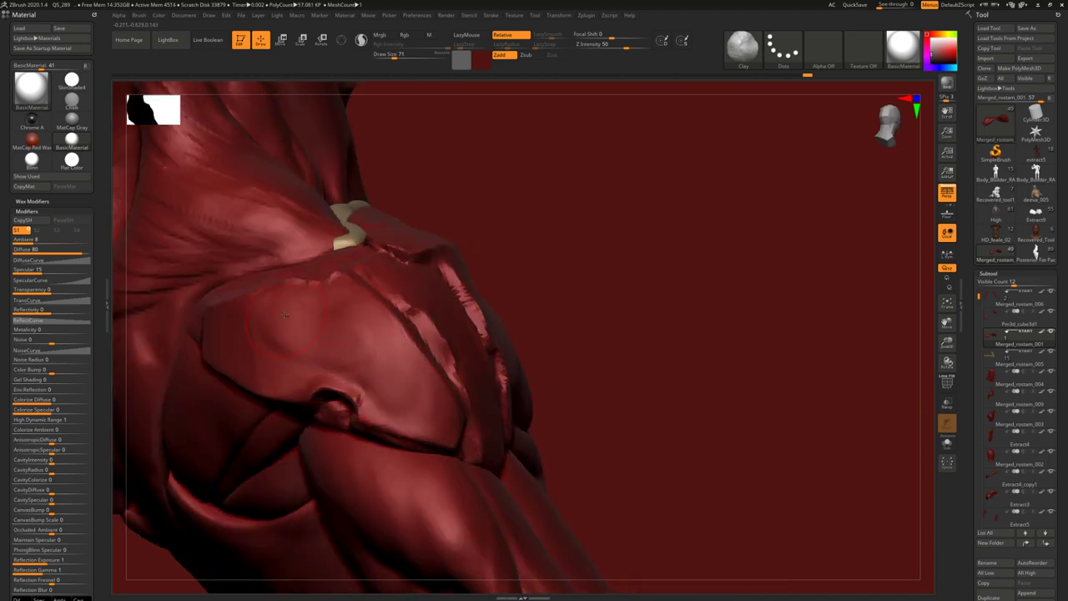
{"action": "key", "text": "shift"}
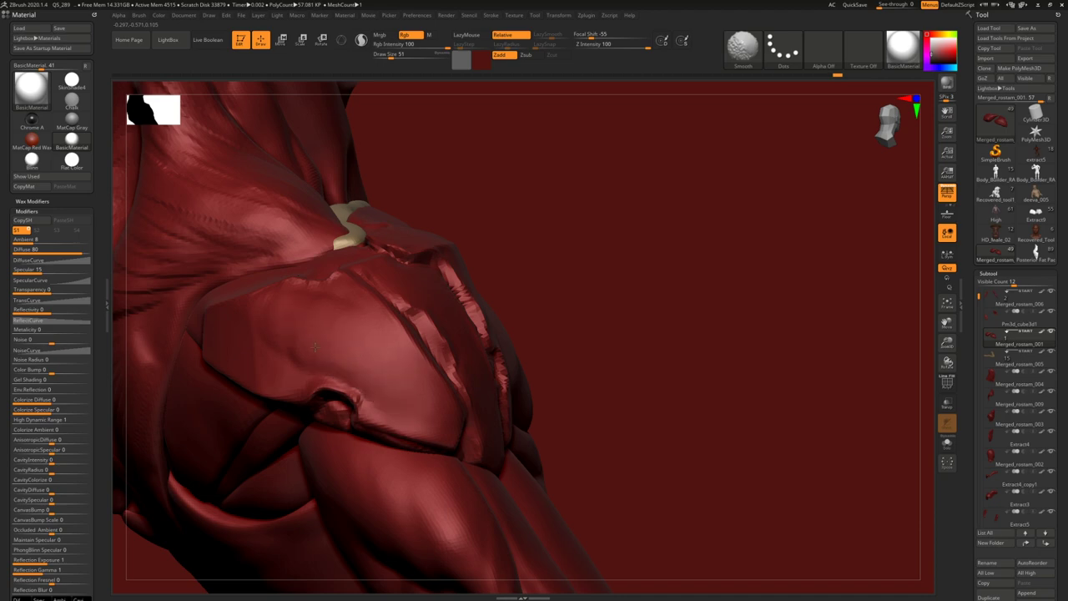
{"action": "mouse_move", "coordinate": [321, 384]}
{"action": "right_mouse_down", "text": "ctrl"}
{"action": "mouse_move", "coordinate": [320, 250]}
{"action": "mouse_move", "coordinate": [320, 290]}
{"action": "mouse_move", "coordinate": [392, 348]}
{"action": "right_mouse_up", "text": "ctrl"}
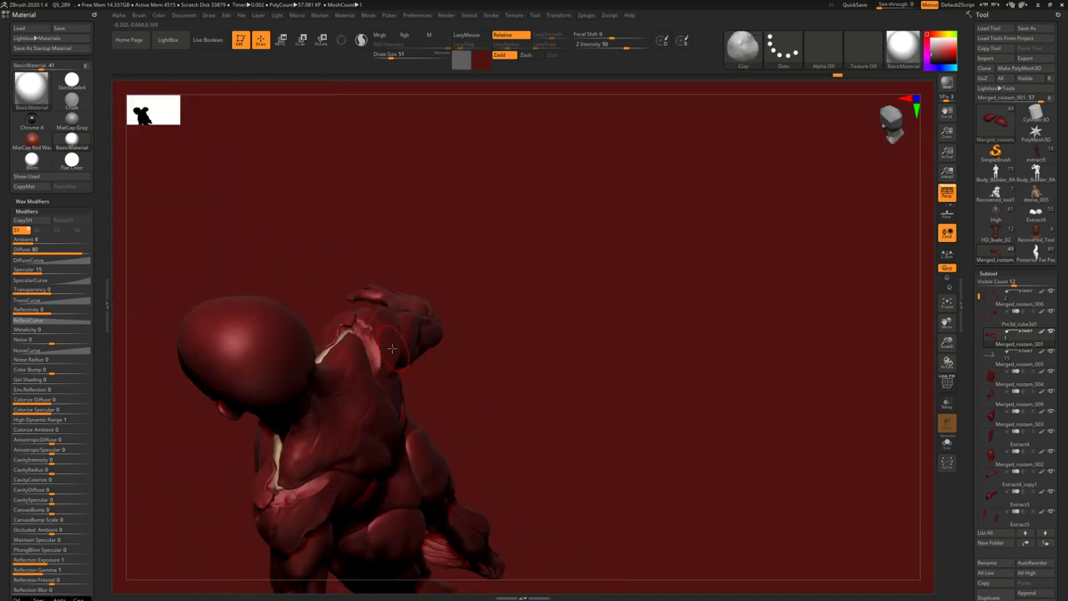
- Isolate the deltoid and carve grooves along its inner edge up to the round notch with DamStandard at draw size 59
{"action": "key", "text": "shift+s"}
{"action": "right_click_drag", "start_coordinate": [375, 305], "coordinate": [363, 376], "text": "ctrl"}
{"action": "key", "text": "b"}
{"action": "key", "text": "d"}
{"action": "key", "text": "s"}
{"action": "mouse_move", "coordinate": [354, 330]}
{"action": "left_mouse_down", "text": "shift"}
{"action": "mouse_move", "coordinate": [350, 319]}
{"action": "mouse_move", "coordinate": [360, 346]}
{"action": "left_mouse_up", "text": "shift"}
{"action": "right_click_drag", "start_coordinate": [359, 382], "coordinate": [404, 359]}
{"action": "left_click_drag", "start_coordinate": [402, 357], "coordinate": [522, 220]}
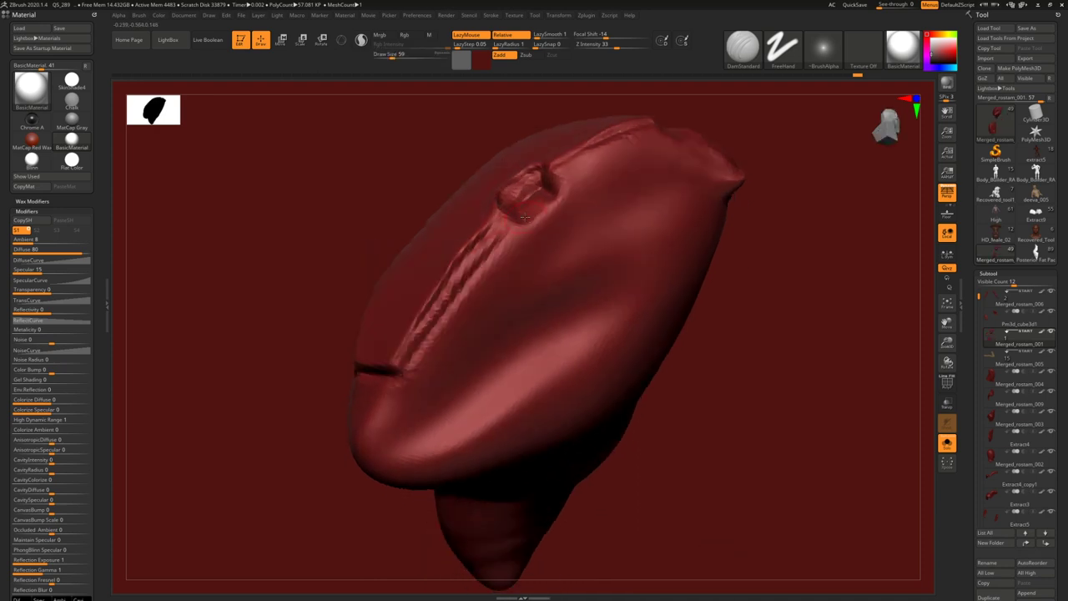
- Continue the parallel grooves along the deltoid's inner edge past the far side of the round notch
{"action": "mouse_move", "coordinate": [468, 249]}
{"action": "right_mouse_down"}
{"action": "mouse_move", "coordinate": [498, 223]}
{"action": "mouse_move", "coordinate": [455, 267]}
{"action": "right_mouse_up"}
{"action": "left_click_drag", "start_coordinate": [467, 259], "coordinate": [563, 206]}
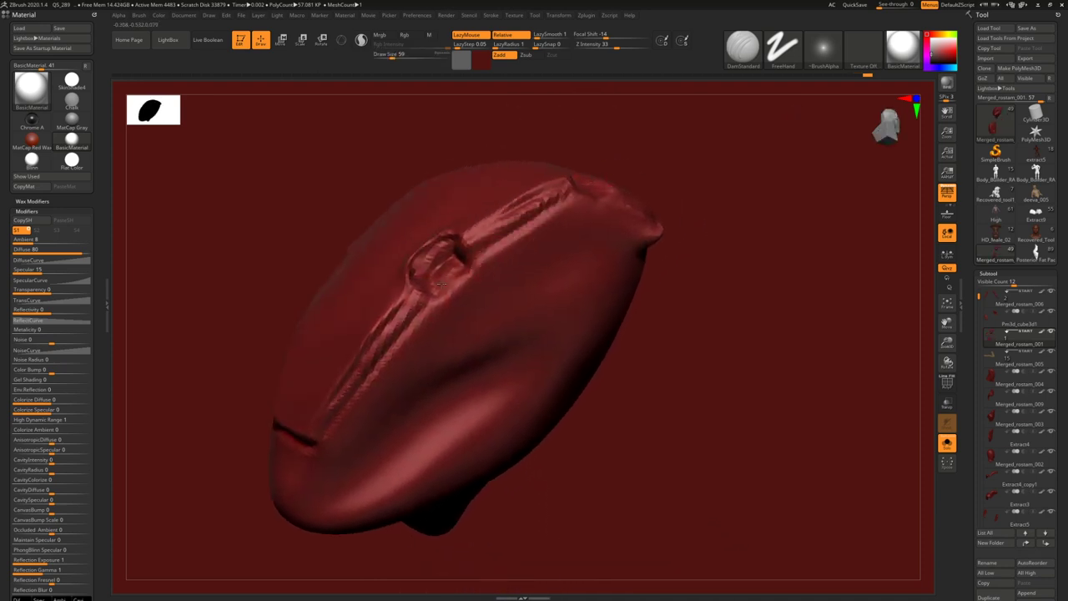
{"action": "right_click_drag", "start_coordinate": [458, 270], "coordinate": [464, 281]}
{"action": "mouse_move", "coordinate": [464, 280]}
{"action": "left_mouse_down"}
{"action": "mouse_move", "coordinate": [451, 350]}
{"action": "mouse_move", "coordinate": [434, 359]}
{"action": "mouse_move", "coordinate": [515, 342]}
{"action": "mouse_move", "coordinate": [488, 343]}
{"action": "left_mouse_up"}
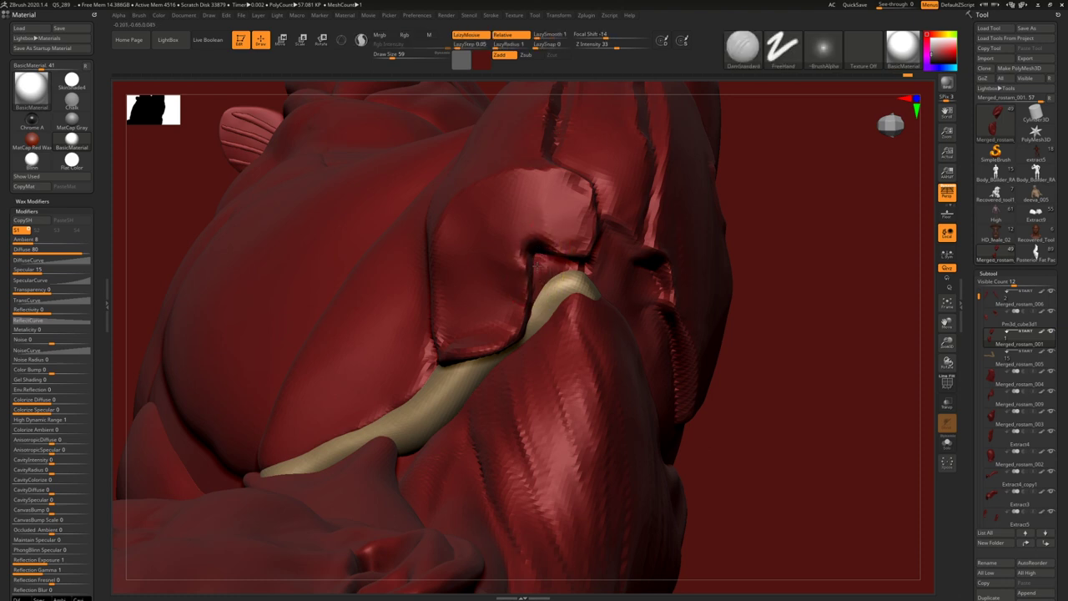
- Carve the cap's notched edge around the clavicle's outer end with DamStandard, and isolate the deltoid again
{"action": "left_click_drag", "start_coordinate": [521, 264], "coordinate": [563, 255]}
{"action": "key", "text": "f"}
{"action": "left_click_drag", "start_coordinate": [651, 334], "coordinate": [541, 275]}
{"action": "mouse_move", "coordinate": [541, 274]}
{"action": "right_mouse_down"}
{"action": "mouse_move", "coordinate": [497, 310]}
{"action": "mouse_move", "coordinate": [495, 300]}
{"action": "mouse_move", "coordinate": [535, 339]}
{"action": "mouse_move", "coordinate": [534, 409]}
{"action": "mouse_move", "coordinate": [450, 255]}
{"action": "right_mouse_up"}
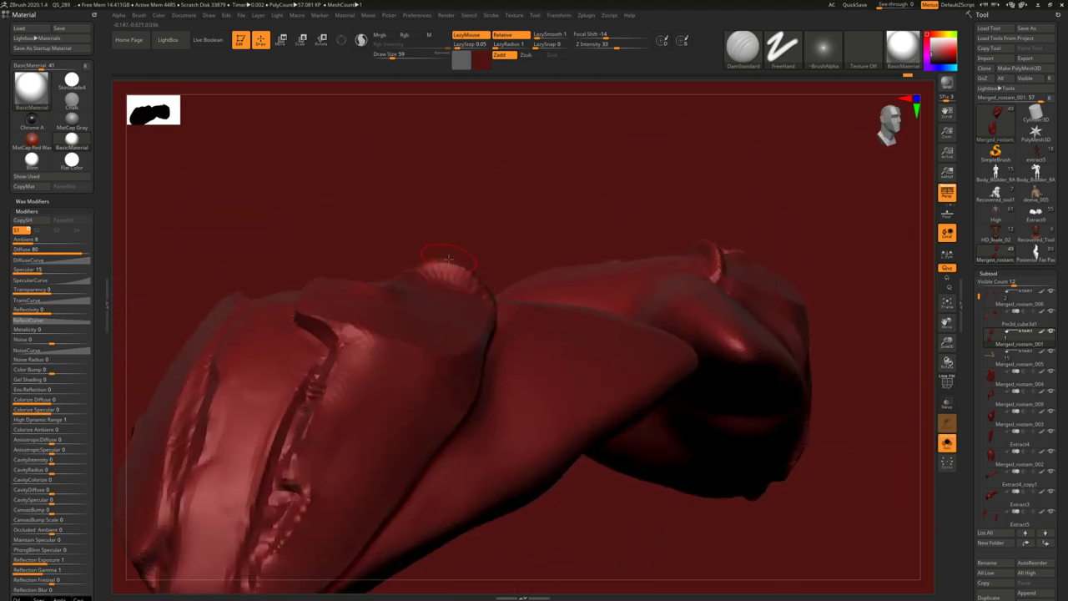
- Pull the cap's inner rim upward with the Move brush at draw size 90, and show the full body again
{"action": "key", "text": "b"}
{"action": "key", "text": "m"}
{"action": "key", "text": "v"}
{"action": "key", "text": "s"}
{"action": "mouse_move", "coordinate": [413, 267]}
{"action": "left_mouse_down"}
{"action": "mouse_move", "coordinate": [436, 249]}
{"action": "mouse_move", "coordinate": [464, 270]}
{"action": "left_mouse_up"}
{"action": "key", "text": "space"}
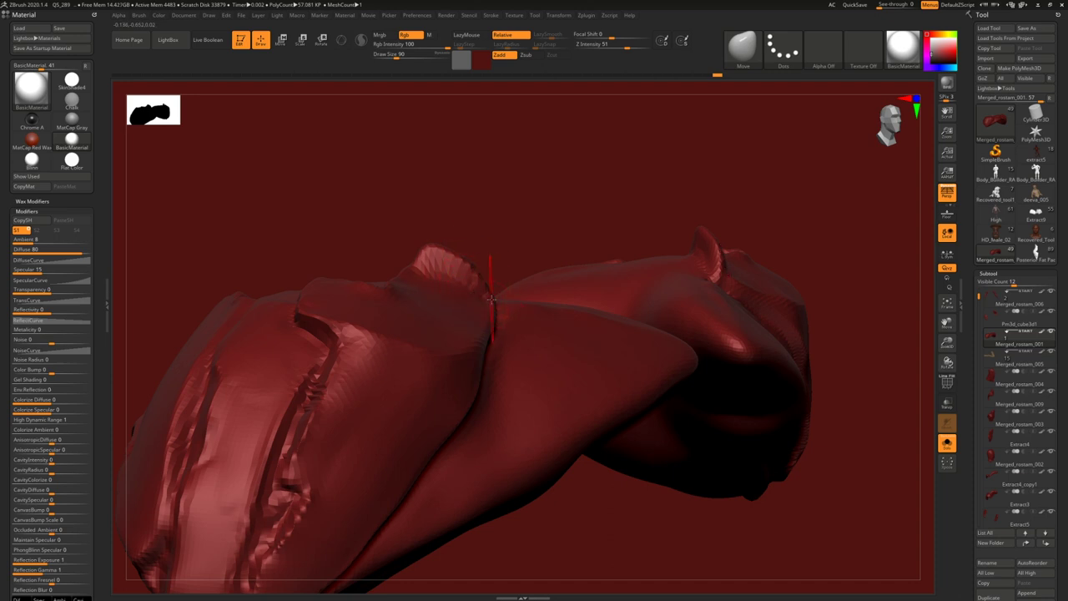
{"action": "right_click_drag", "start_coordinate": [515, 312], "coordinate": [442, 242]}
{"action": "key", "text": "f"}
{"action": "key", "text": "shift+s"}
{"action": "right_click_drag", "start_coordinate": [442, 242], "coordinate": [465, 364]}
- Select the chest muscle subtool and cut a horizontal groove across the lower pectorals with the DamStandard brush
{"action": "left_click", "coordinate": [465, 364], "text": "alt"}
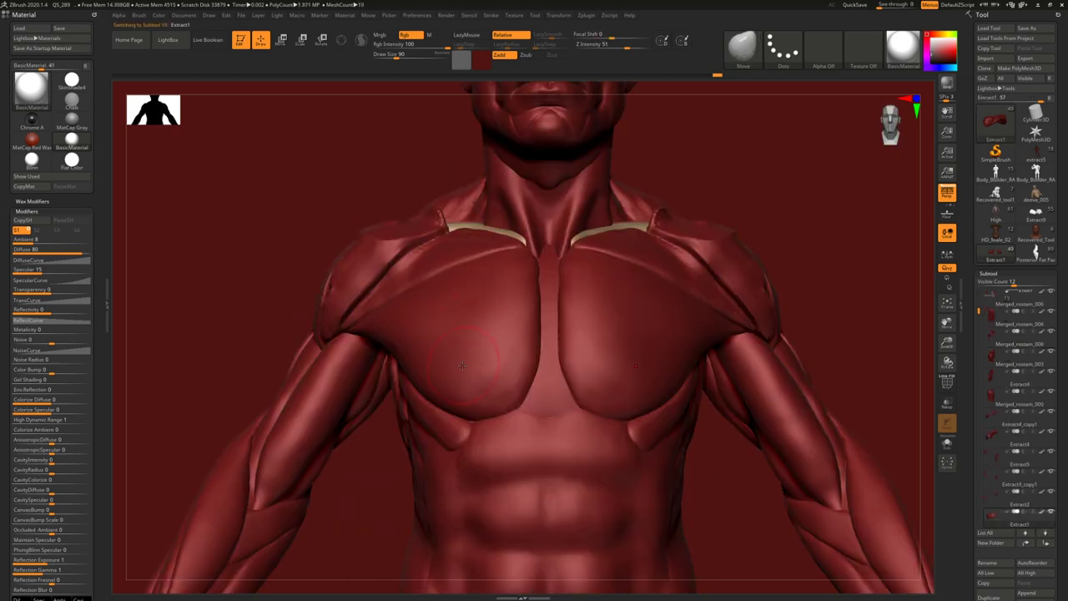
{"action": "key", "text": "b"}
{"action": "key", "text": "d"}
{"action": "key", "text": "s"}
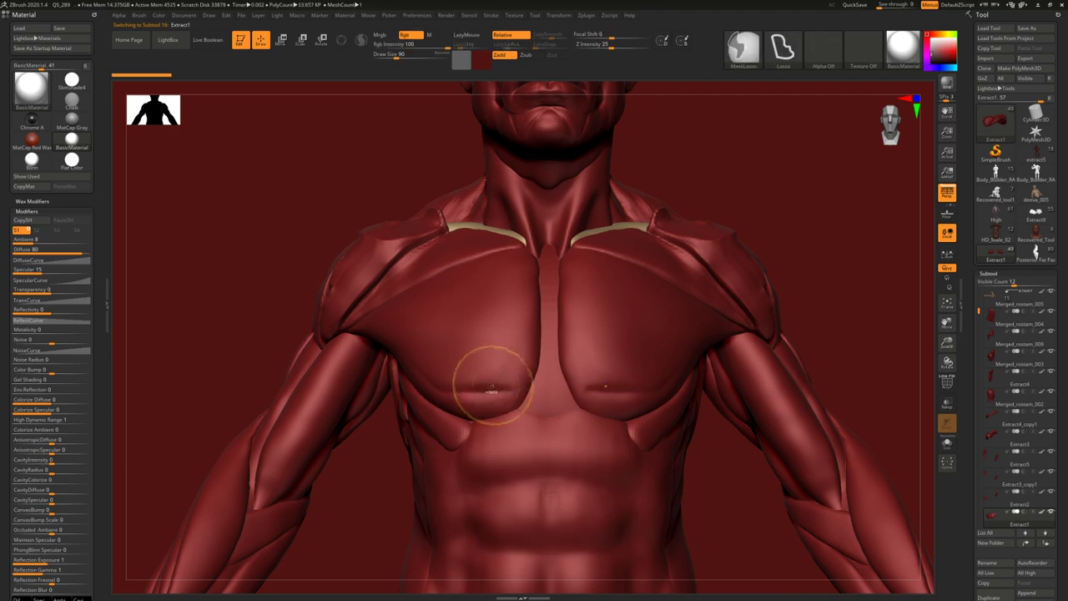
- Switch to Chrome, close the empty tab, and look over the ArtStation mech portfolio and the 15th century prison cuff images
{"action": "key", "text": "super+Tab"}
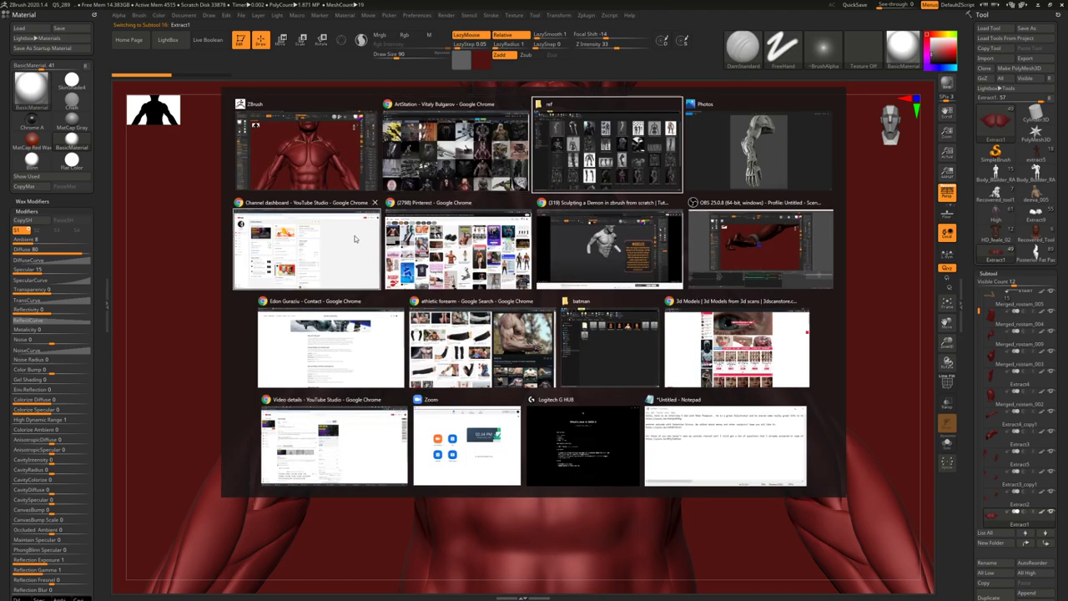
{"action": "left_click", "coordinate": [454, 149]}
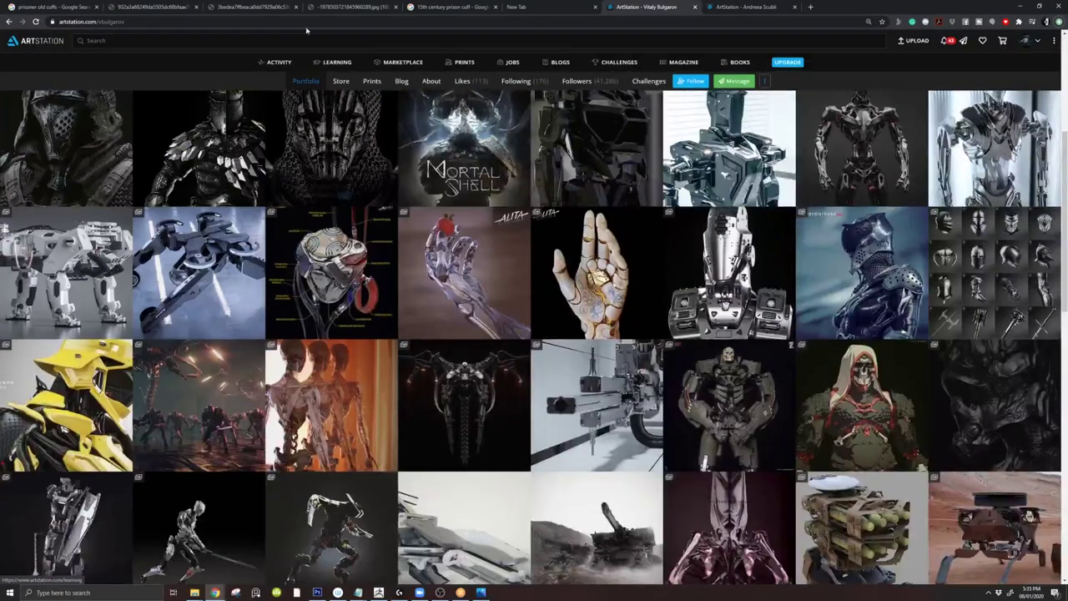
{"action": "left_click", "coordinate": [563, 6]}
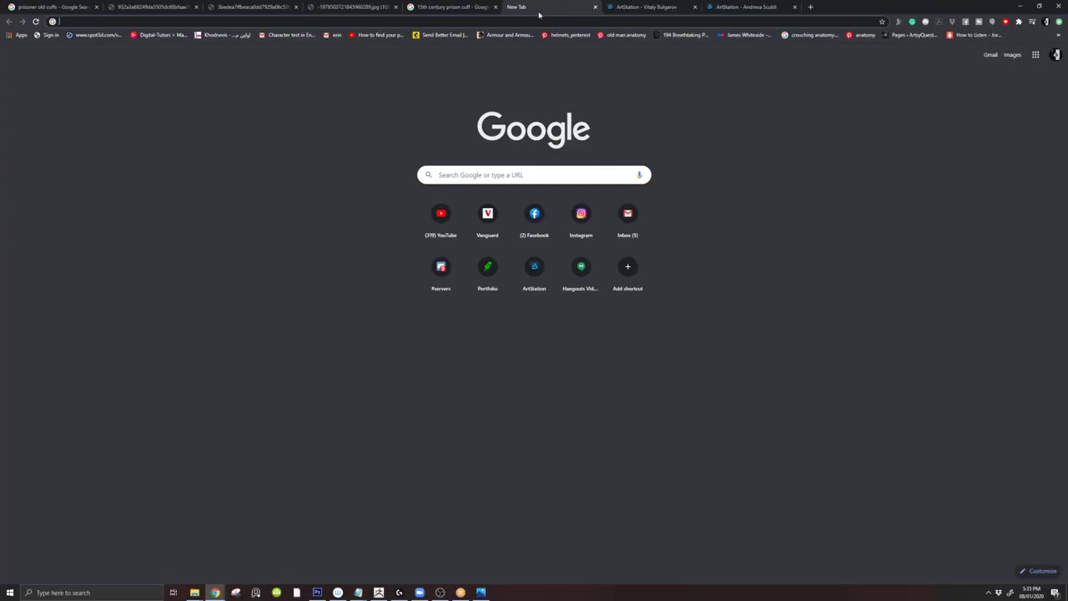
{"action": "key", "text": "ctrl+w"}
{"action": "key", "text": "ctrl+Tab"}
{"action": "left_click", "coordinate": [565, 7]}
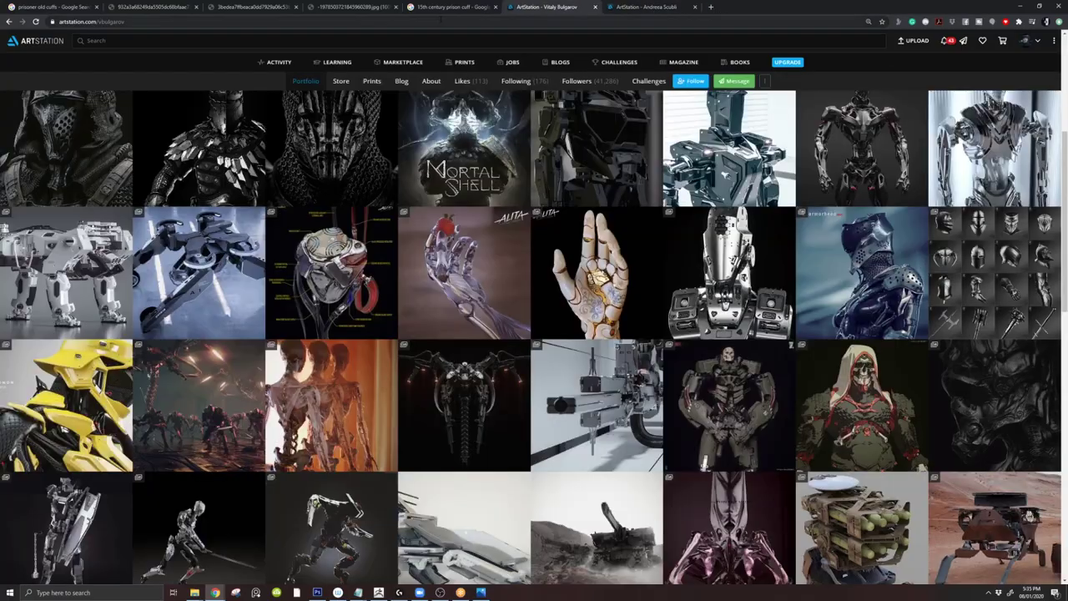
{"action": "left_click", "coordinate": [417, 7]}
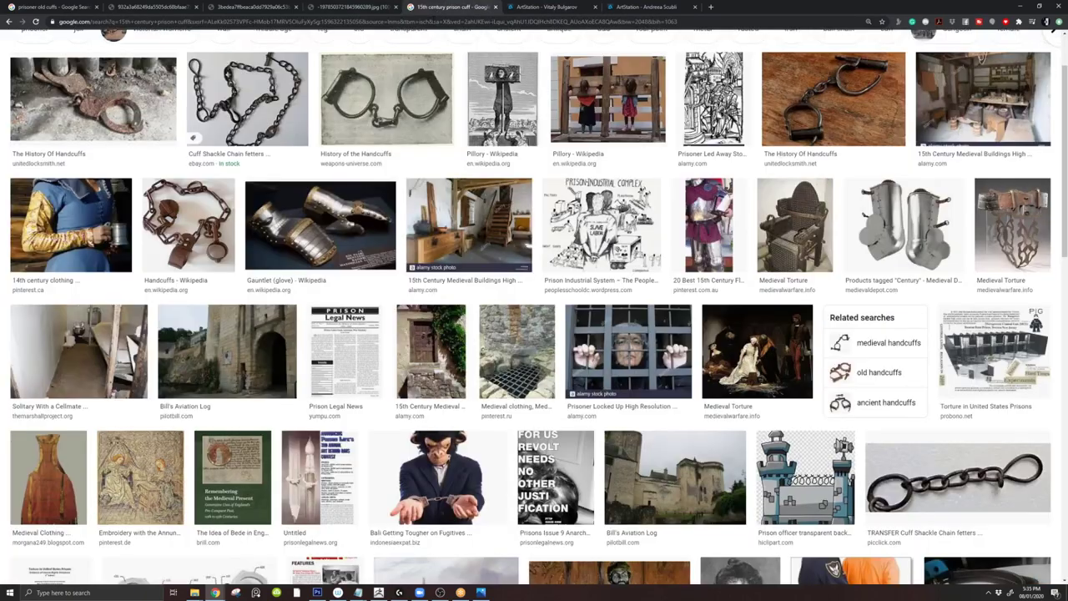
{"action": "left_click", "coordinate": [540, 6]}
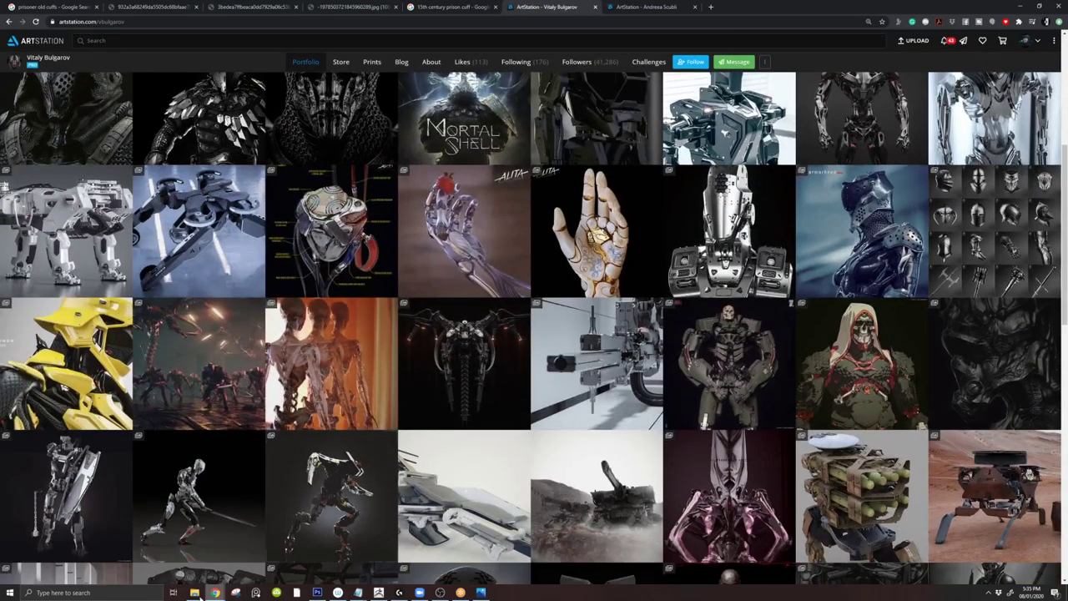
- Switch to Photos and examine the armored arm, robot and cyborg reference images for anatomy-based plate design
{"action": "mouse_move", "coordinate": [197, 595]}
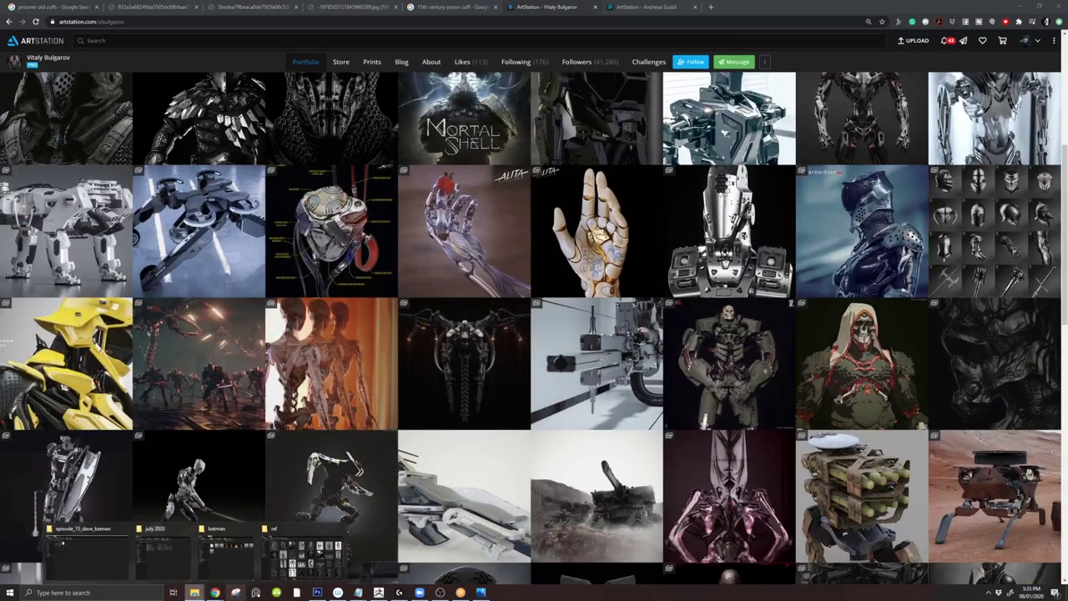
{"action": "left_click", "coordinate": [481, 593]}
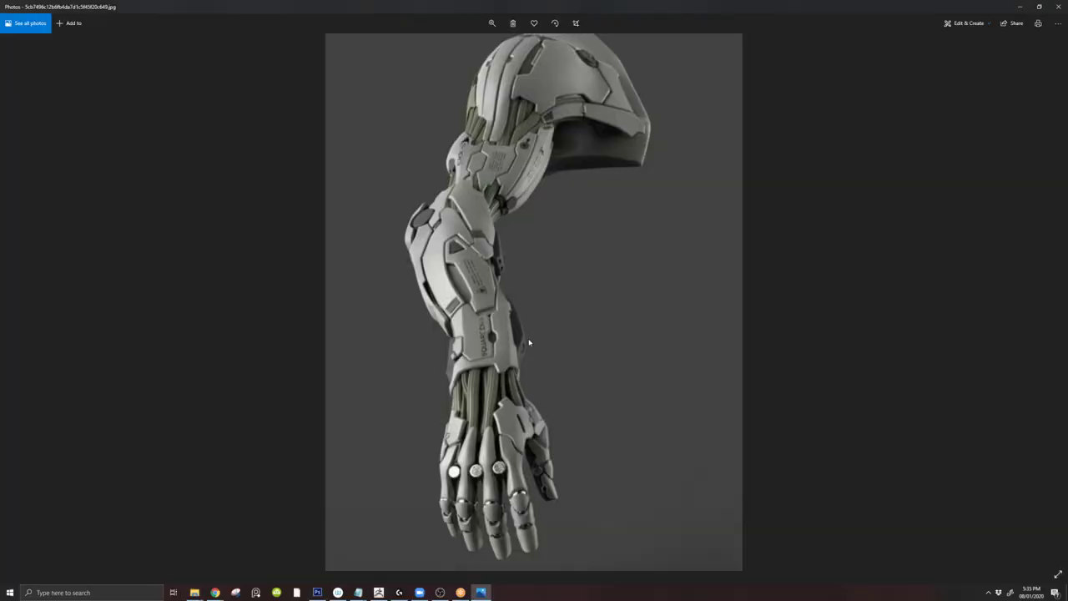
{"action": "scroll", "coordinate": [529, 335], "scroll_direction": "down", "scroll_amount": 3}
{"action": "scroll", "coordinate": [522, 339], "scroll_direction": "up", "scroll_amount": 4}
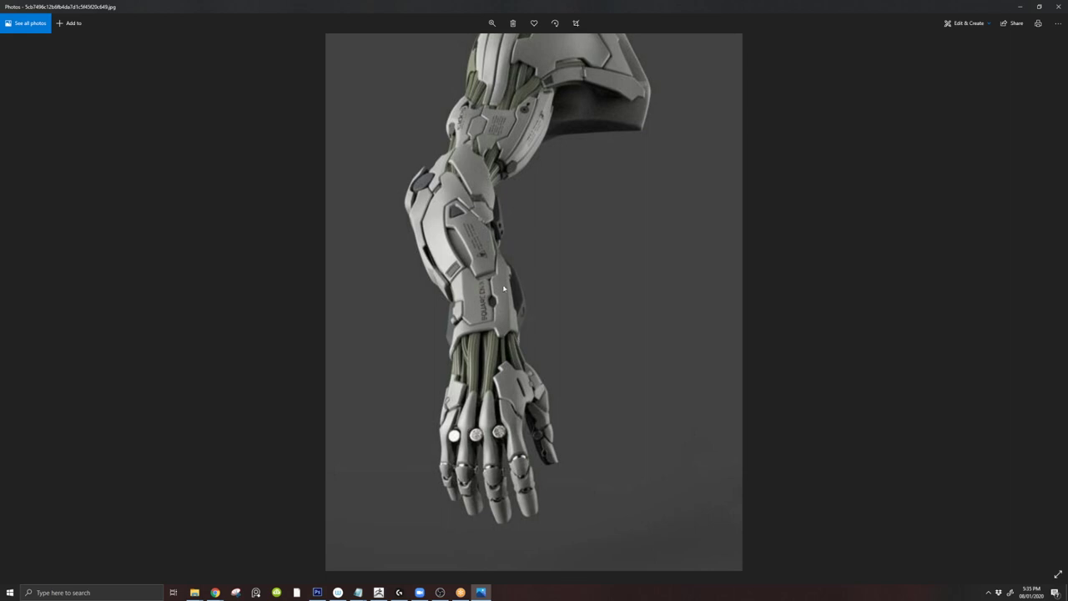
{"action": "scroll", "coordinate": [503, 289], "scroll_direction": "down", "scroll_amount": 3}
{"action": "key", "text": "Right"}
{"action": "key", "text": "Left"}
{"action": "key", "text": "Right"}
{"action": "key", "text": "Right"}
{"action": "key", "text": "Right"}
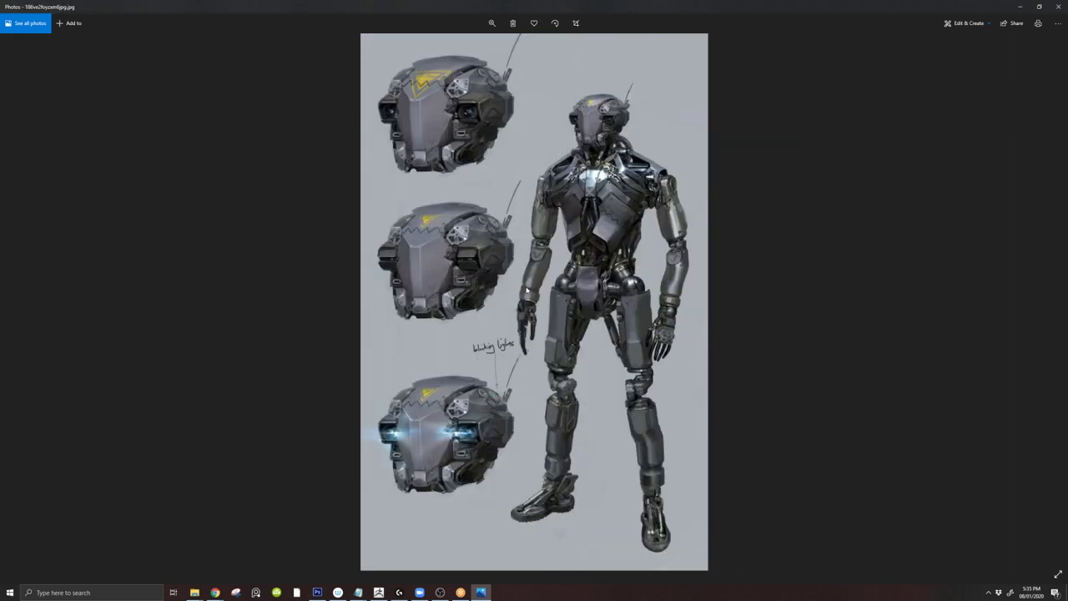
{"action": "scroll", "coordinate": [526, 288], "scroll_direction": "down", "scroll_amount": 1}
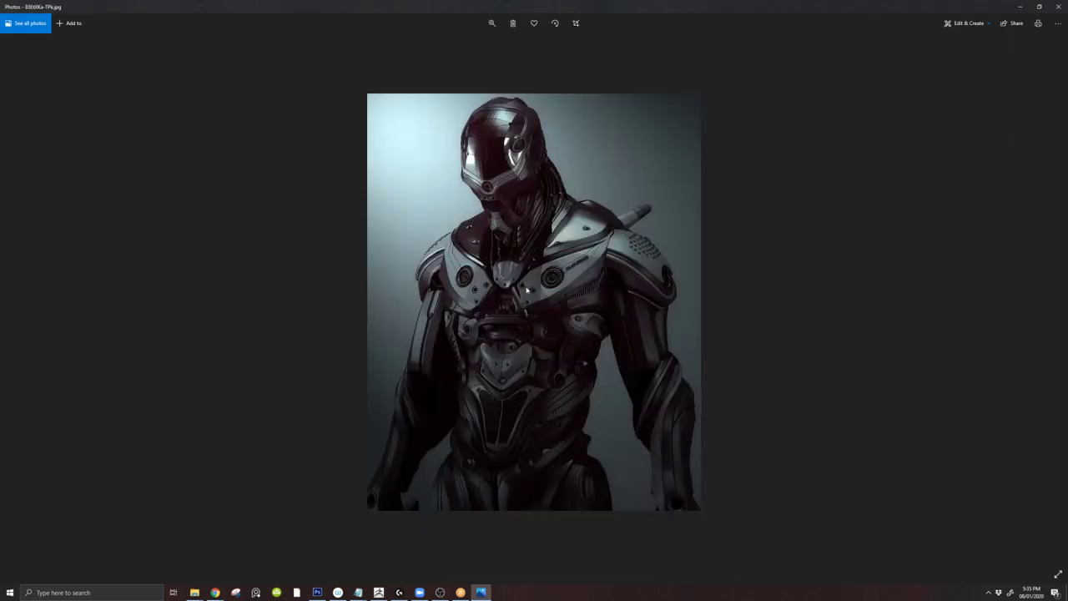
{"action": "scroll", "coordinate": [526, 289], "scroll_direction": "up", "scroll_amount": 1}
{"action": "scroll", "coordinate": [527, 289], "scroll_direction": "up", "scroll_amount": 2}
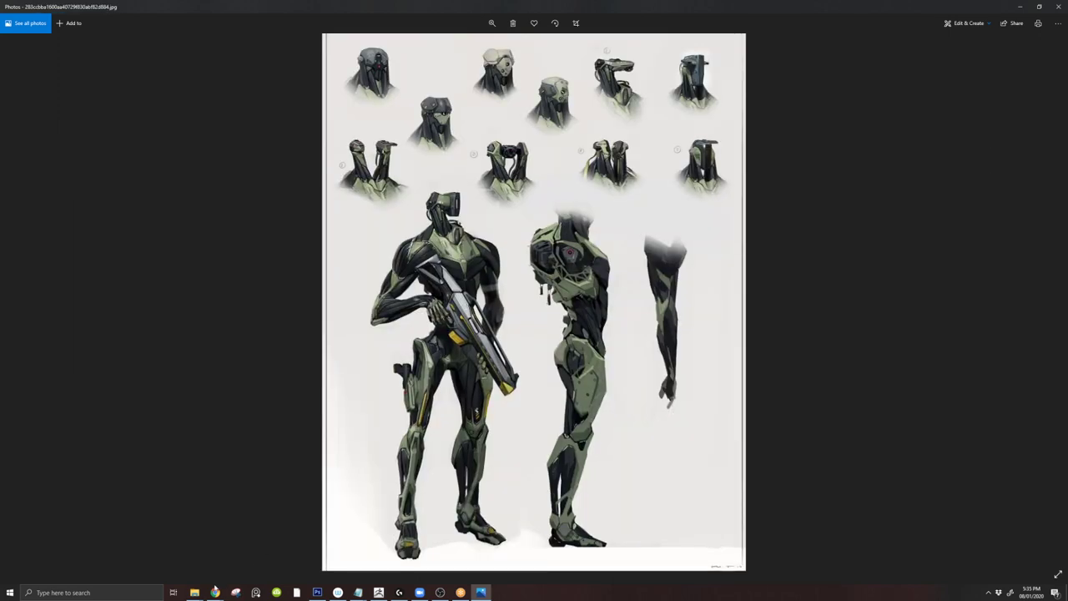
- Switch back to Chrome to view the mech artist's ArtStation portfolio
{"action": "mouse_move", "coordinate": [216, 591]}
{"action": "left_click", "coordinate": [284, 544]}
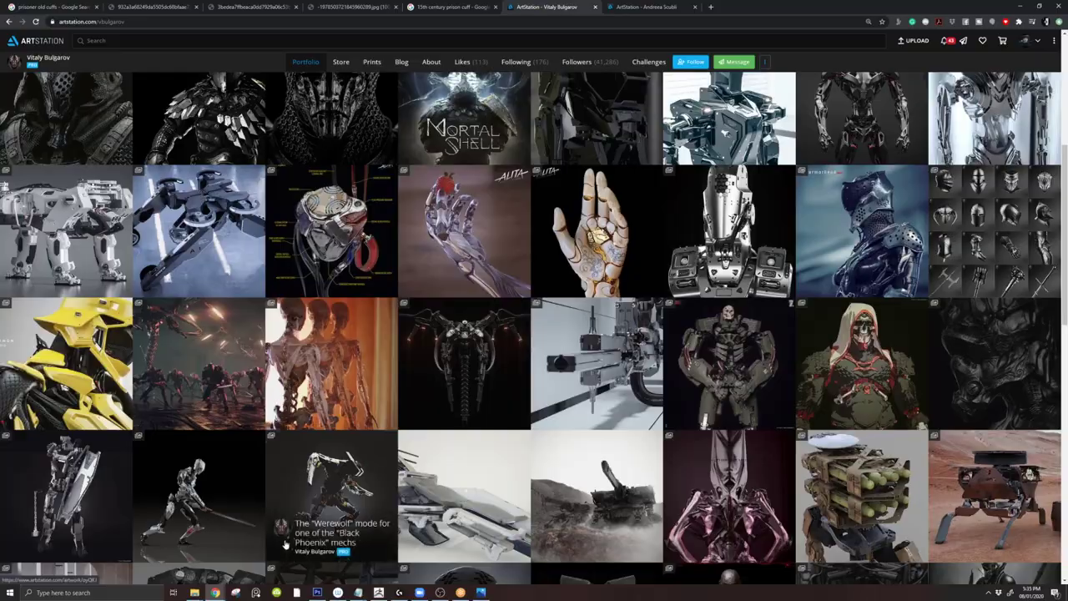
- Search for the Keos Masons co-founder in a new tab, open his ArtStation portfolio, and browse its artworks
{"action": "key", "text": "ctrl+t"}
{"action": "type", "text": "marco p"}
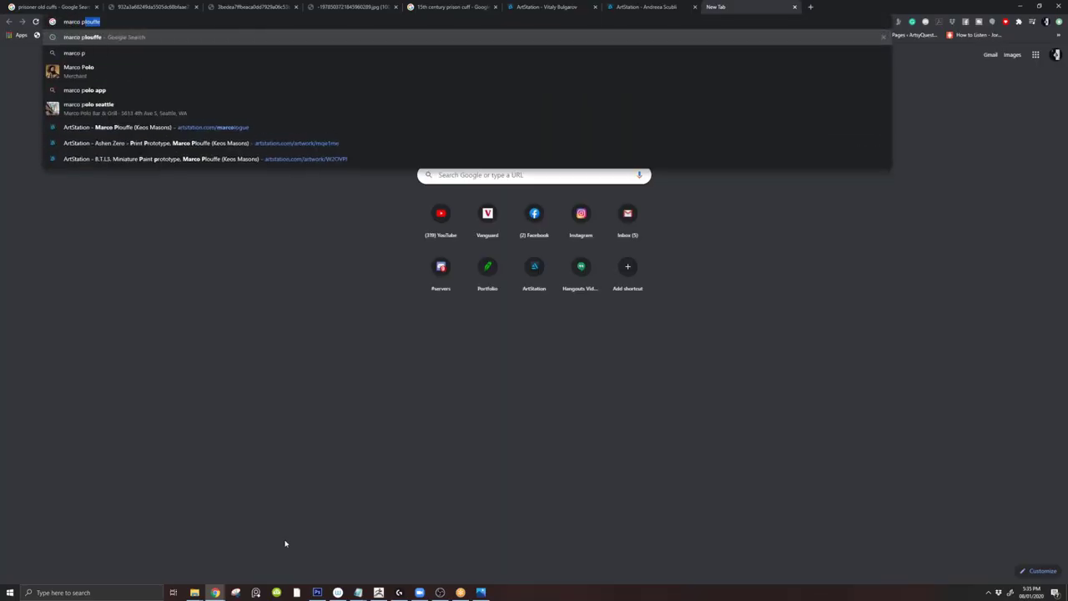
{"action": "key", "text": "Return"}
{"action": "left_click", "coordinate": [210, 142]}
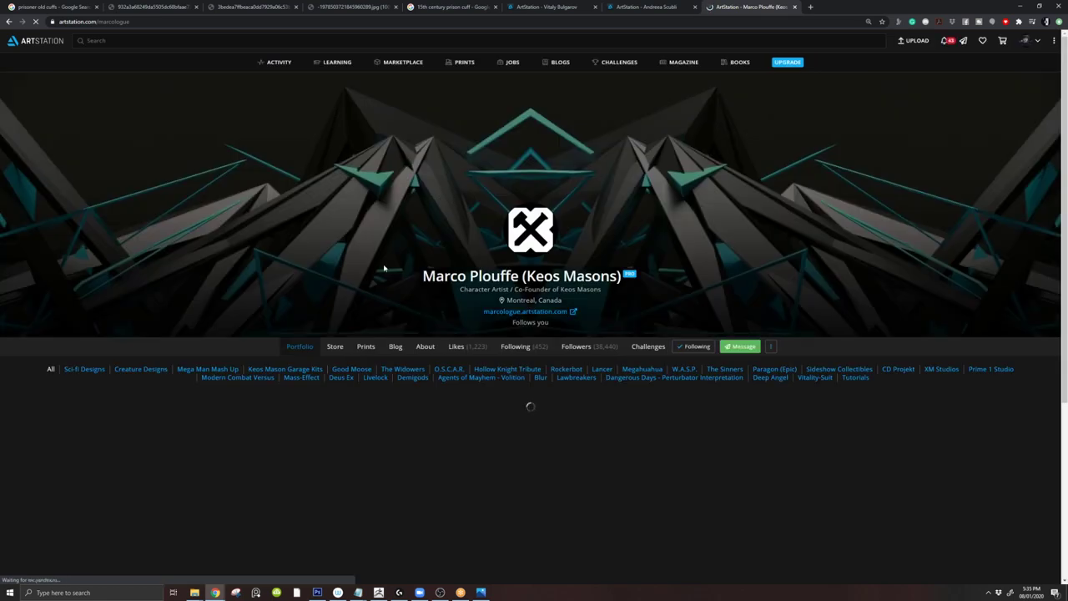
{"action": "scroll", "coordinate": [384, 268], "scroll_direction": "down", "scroll_amount": 5}
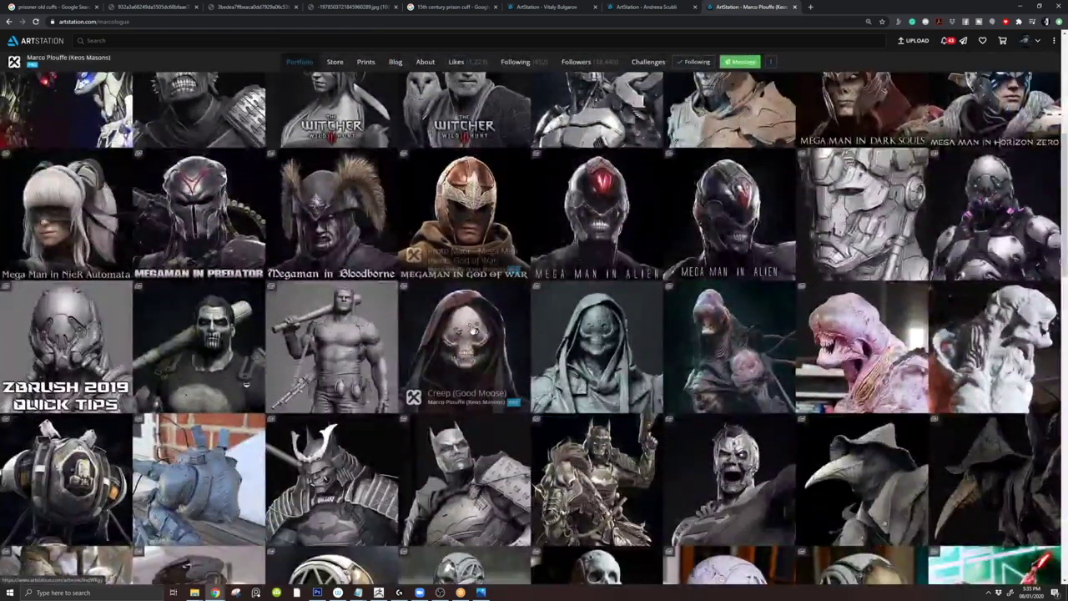
- Open the Sentinel - Sideshow Collectibles artwork, look over the grey and purple robot head renders, and close it
{"action": "left_click", "coordinate": [864, 238]}
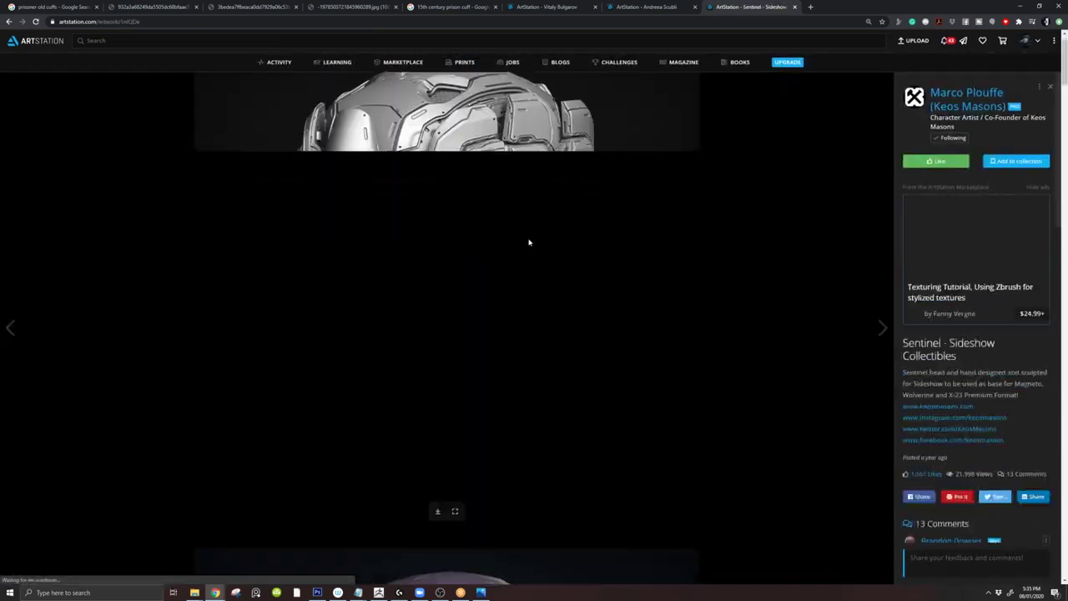
{"action": "scroll", "coordinate": [521, 242], "scroll_direction": "down", "scroll_amount": 1}
{"action": "scroll", "coordinate": [718, 211], "scroll_direction": "down", "scroll_amount": 5}
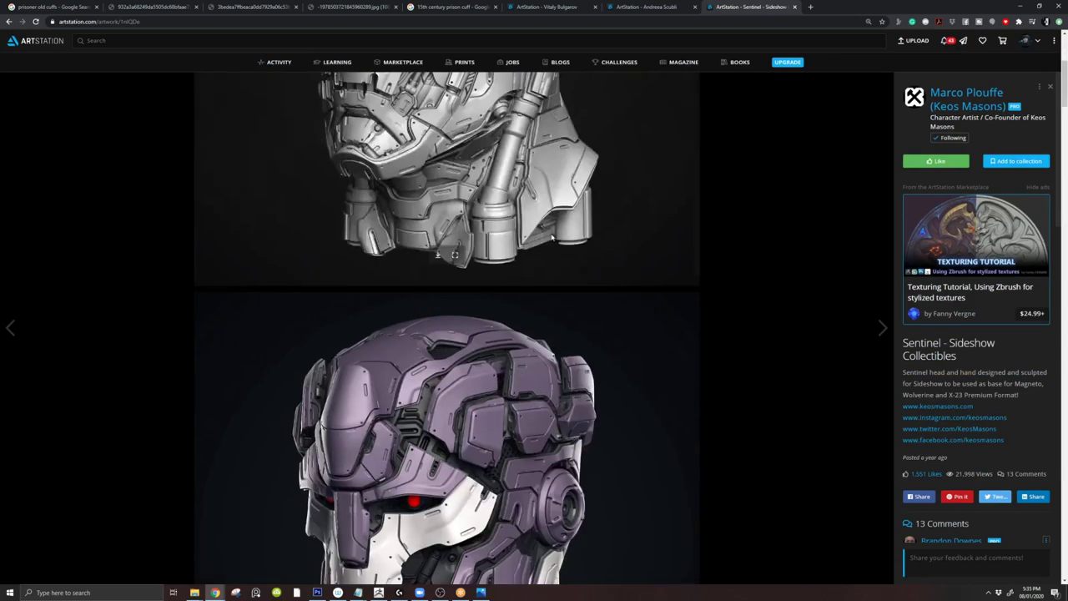
{"action": "left_click", "coordinate": [1052, 86]}
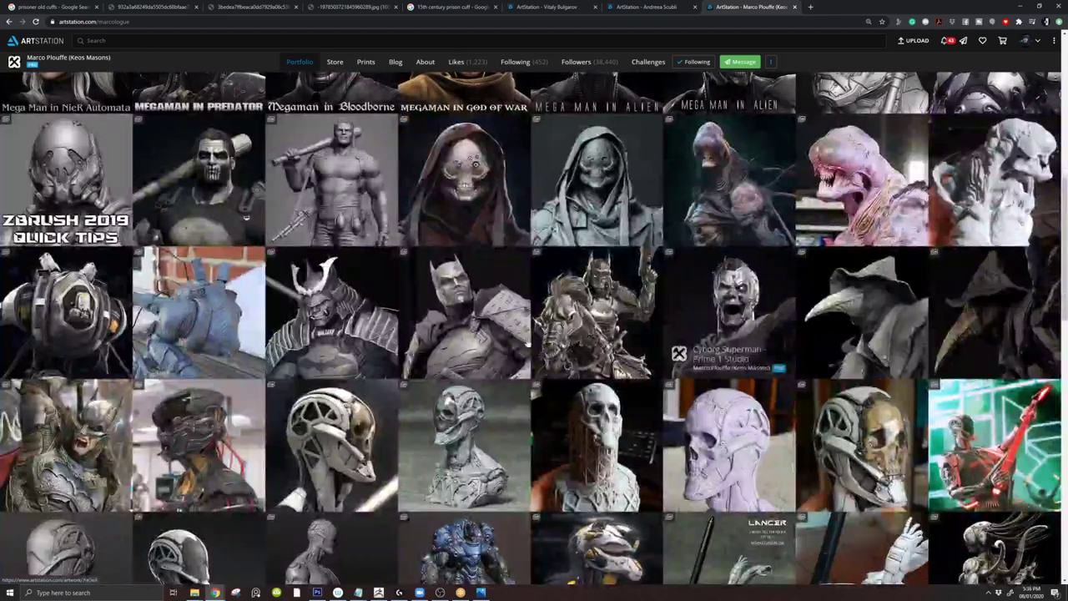
- Open the Vitality-Gear artwork and compare its shoulder and chest plates with the green mech concept sheet in Photos
{"action": "scroll", "coordinate": [334, 133], "scroll_direction": "down", "scroll_amount": 5}
{"action": "scroll", "coordinate": [334, 134], "scroll_direction": "up", "scroll_amount": 3}
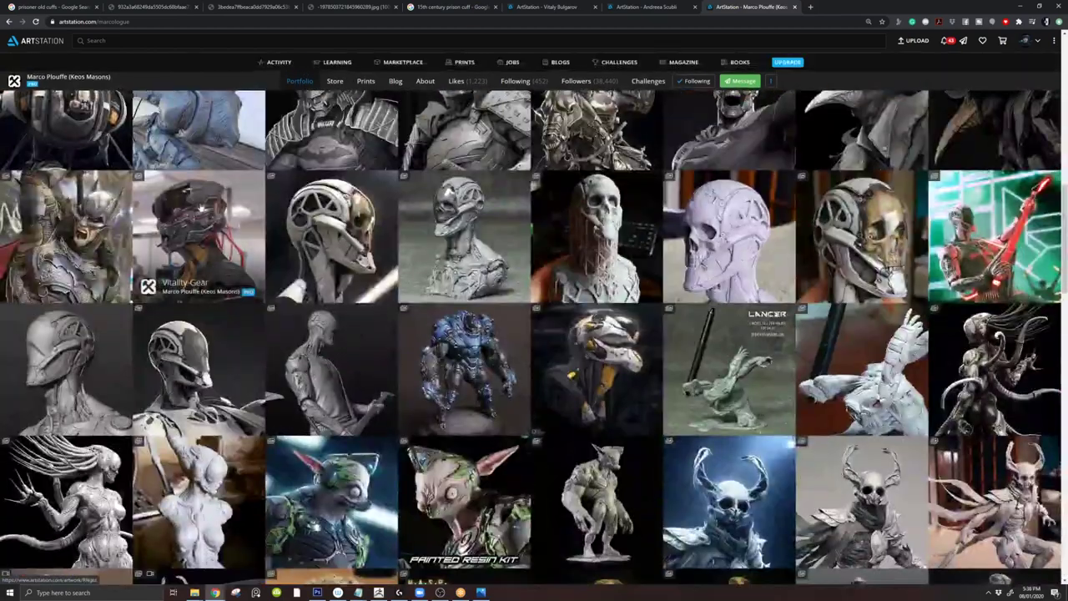
{"action": "left_click", "coordinate": [372, 317]}
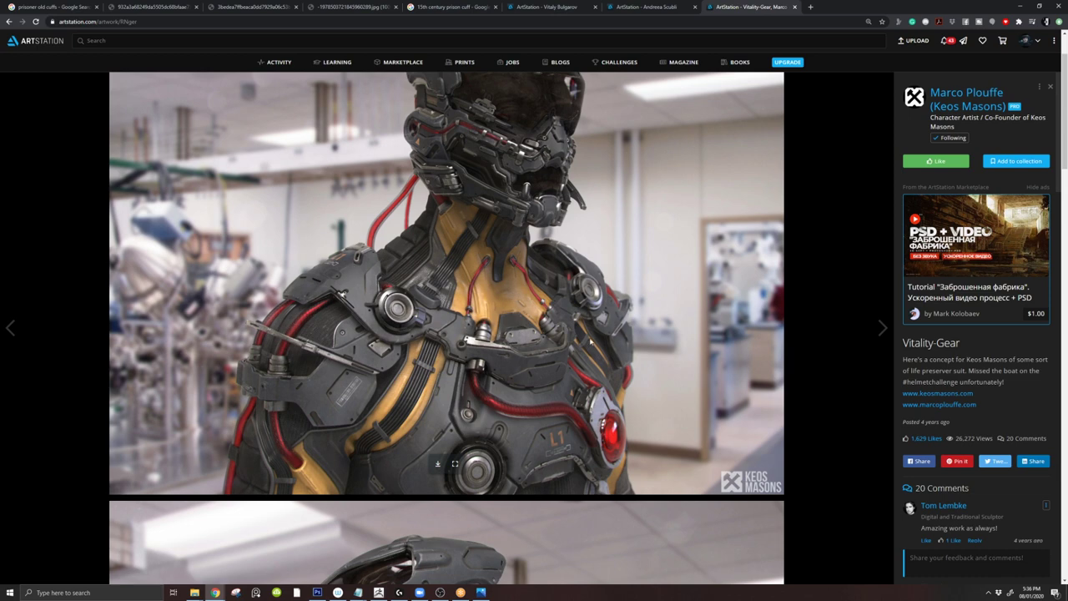
{"action": "key", "text": "alt+Tab"}
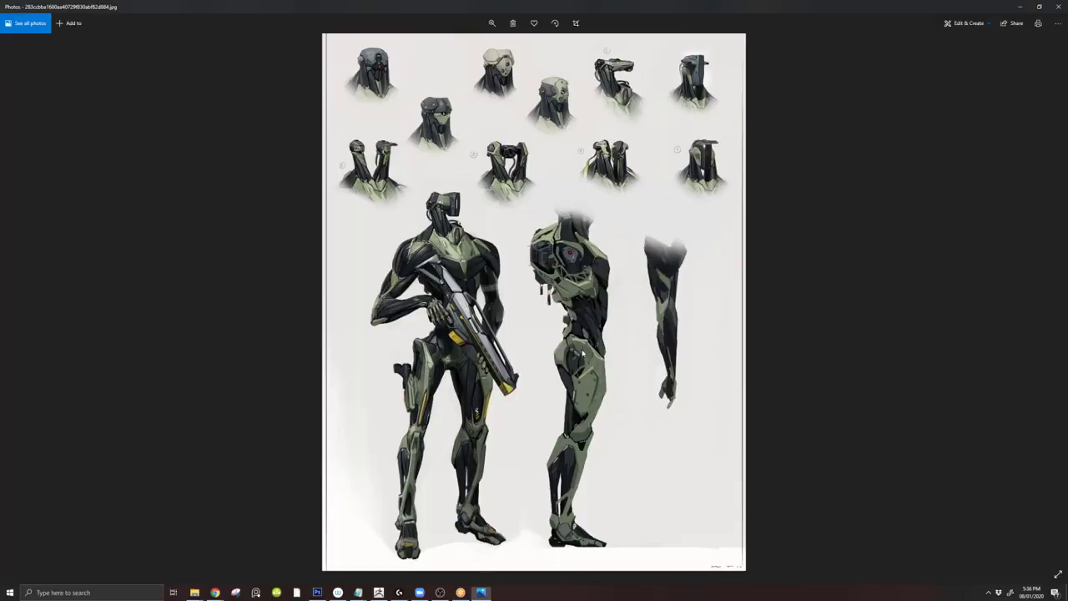
{"action": "scroll", "coordinate": [491, 292], "scroll_direction": "up", "scroll_amount": 1}
{"action": "key", "text": "alt+Tab"}
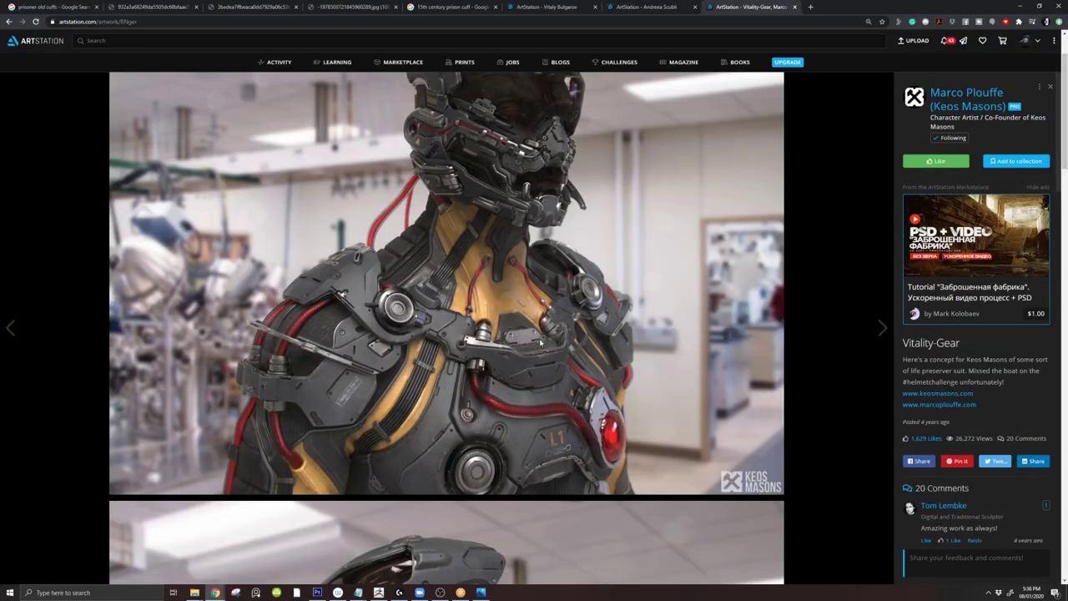
- Examine the back, side and front renders of the Vitality-Gear suit for anatomy-based plates, and close the artwork
{"action": "scroll", "coordinate": [542, 344], "scroll_direction": "down", "scroll_amount": 6}
{"action": "scroll", "coordinate": [571, 367], "scroll_direction": "down", "scroll_amount": 5}
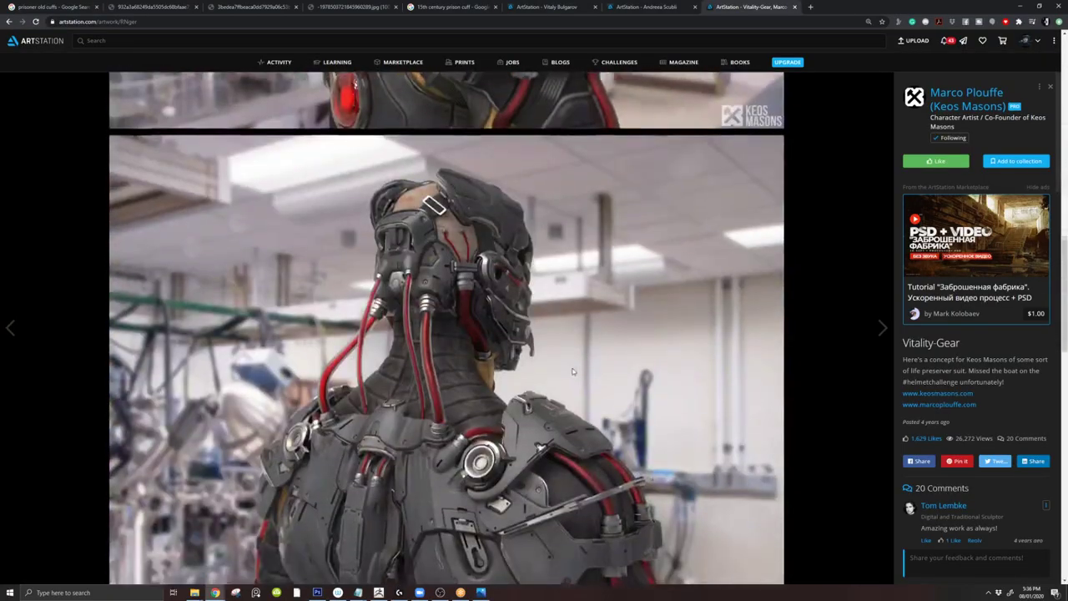
{"action": "scroll", "coordinate": [574, 371], "scroll_direction": "down", "scroll_amount": 8}
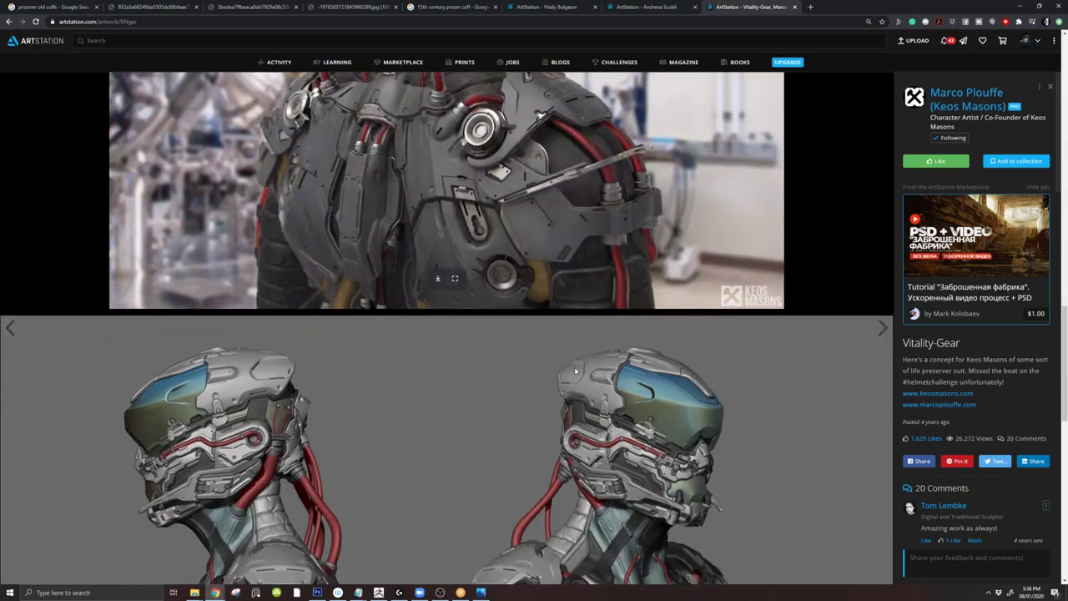
{"action": "scroll", "coordinate": [575, 368], "scroll_direction": "up", "scroll_amount": 3}
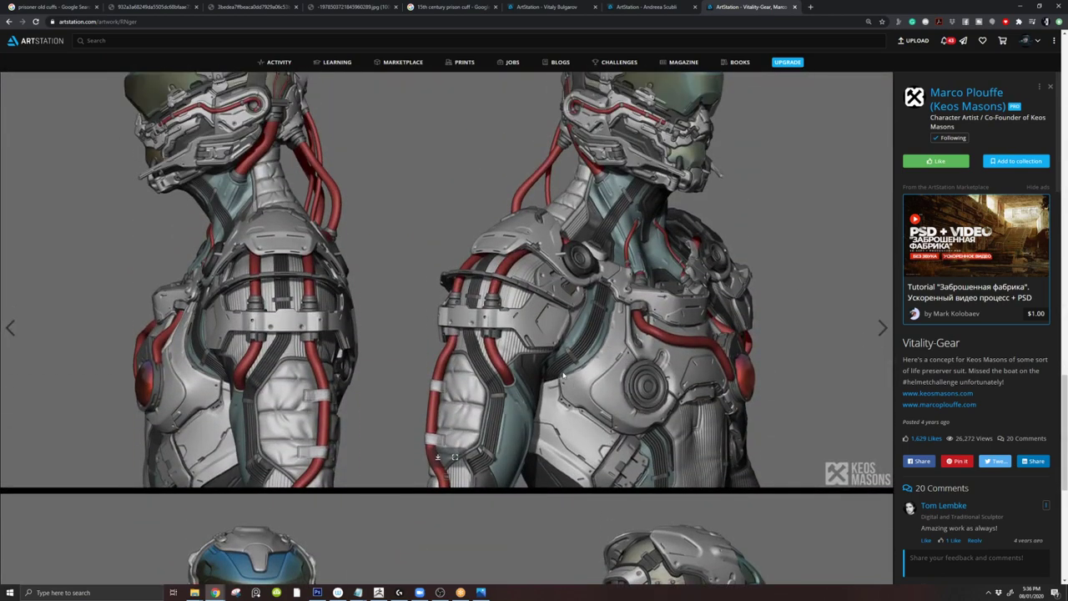
{"action": "scroll", "coordinate": [571, 375], "scroll_direction": "down", "scroll_amount": 1}
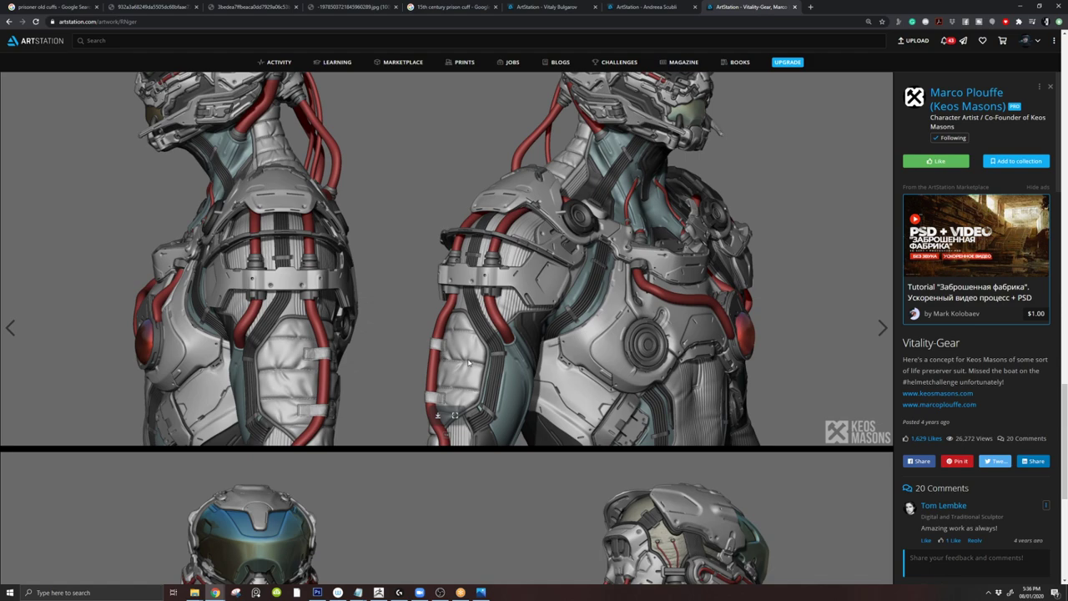
{"action": "scroll", "coordinate": [469, 363], "scroll_direction": "down", "scroll_amount": 9}
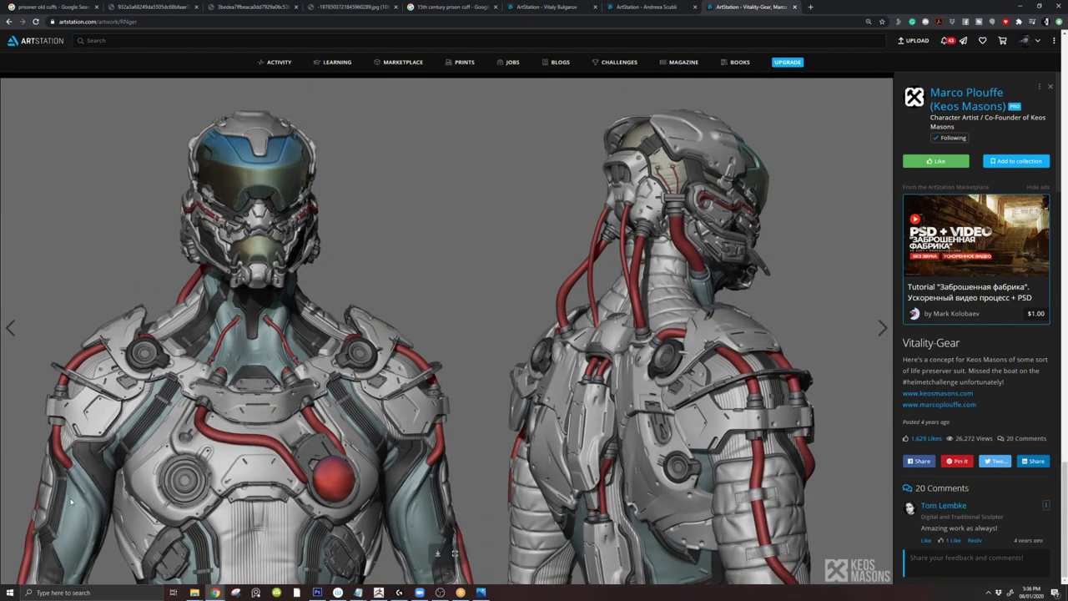
{"action": "left_click", "coordinate": [1053, 88]}
- Switch to ZBrush and cut a long groove across the upper pectorals from the collarbone toward the armpit with the DamStandard brush
{"action": "key", "text": "alt+Tab"}
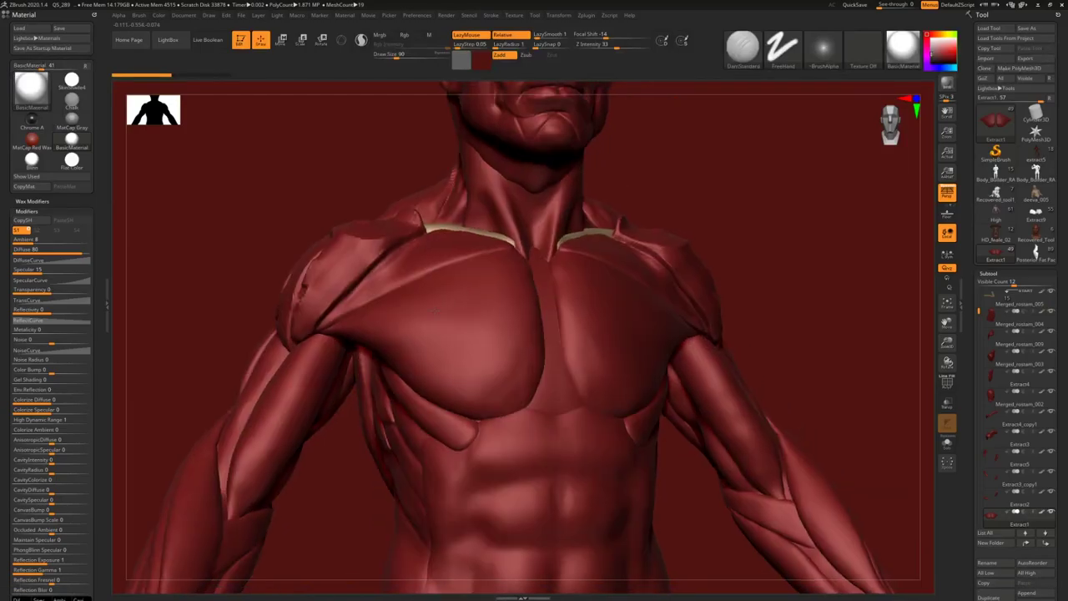
{"action": "key", "text": "b"}
{"action": "mouse_move", "coordinate": [435, 311]}
{"action": "right_mouse_down"}
{"action": "mouse_move", "coordinate": [395, 334]}
{"action": "mouse_move", "coordinate": [534, 329]}
{"action": "mouse_move", "coordinate": [382, 348]}
{"action": "mouse_move", "coordinate": [368, 332]}
{"action": "right_mouse_up"}
{"action": "key", "text": "space"}
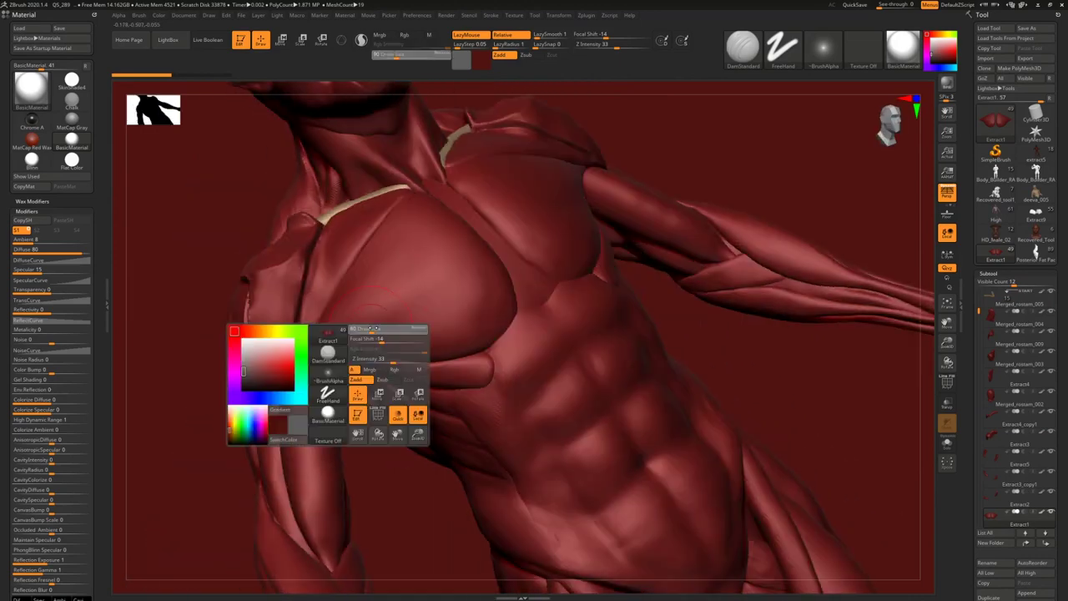
{"action": "key", "text": "ctrl+shift+z"}
{"action": "key", "text": "space"}
{"action": "left_click", "coordinate": [335, 289]}
{"action": "key", "text": "b"}
{"action": "key", "text": "d"}
{"action": "key", "text": "s"}
{"action": "mouse_move", "coordinate": [335, 289]}
{"action": "left_mouse_down"}
{"action": "mouse_move", "coordinate": [380, 346]}
{"action": "mouse_move", "coordinate": [422, 359]}
{"action": "mouse_move", "coordinate": [492, 340]}
{"action": "mouse_move", "coordinate": [426, 357]}
{"action": "left_mouse_up"}
{"action": "key", "text": "ctrl+z"}
{"action": "key", "text": "bracketright"}
{"action": "mouse_move", "coordinate": [430, 355]}
{"action": "right_mouse_down"}
{"action": "mouse_move", "coordinate": [430, 318]}
{"action": "mouse_move", "coordinate": [470, 278]}
{"action": "mouse_move", "coordinate": [378, 258]}
{"action": "mouse_move", "coordinate": [380, 277]}
{"action": "right_mouse_up"}
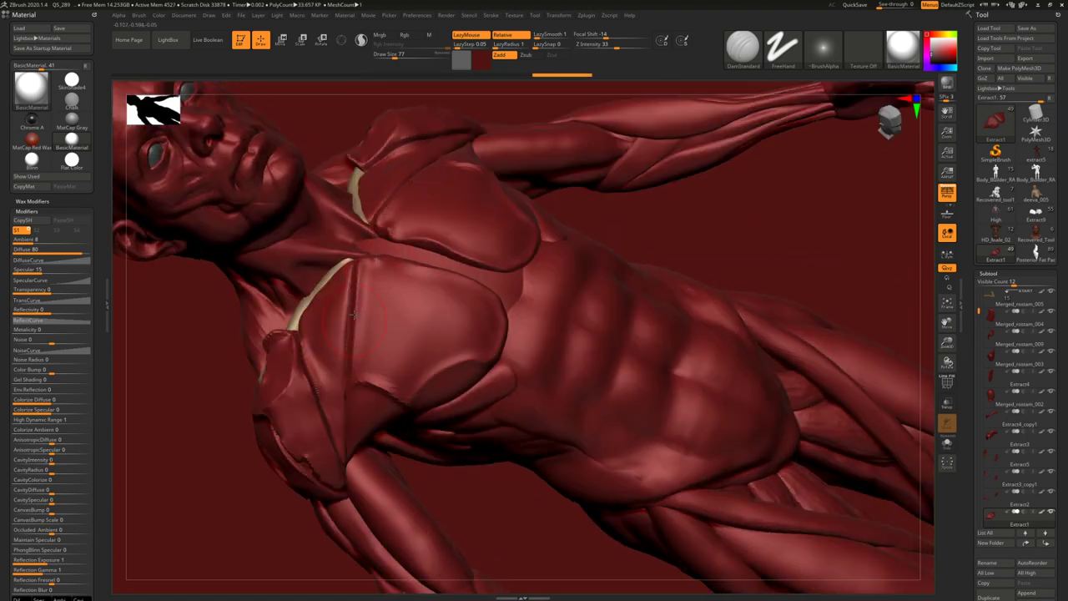
- Undo the trial strokes and cut a short connecting groove from the armpit end of the upper groove across the outer pectoral
{"action": "mouse_move", "coordinate": [371, 381]}
{"action": "left_mouse_down"}
{"action": "mouse_move", "coordinate": [382, 407]}
{"action": "mouse_move", "coordinate": [385, 388]}
{"action": "left_mouse_up"}
{"action": "key", "text": "ctrl+z"}
{"action": "key", "text": "ctrl+z"}
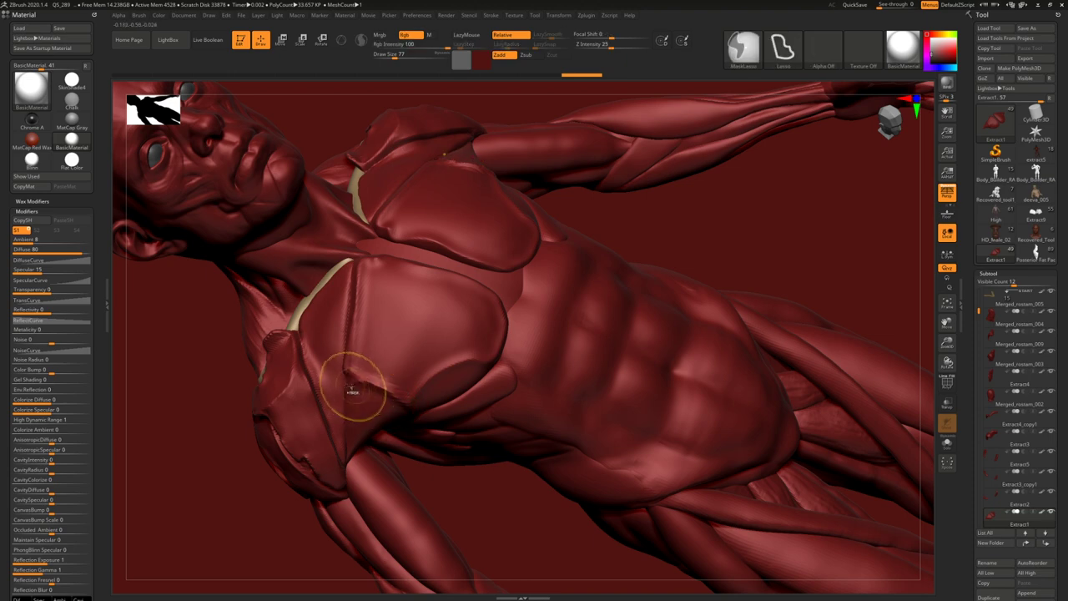
{"action": "key", "text": "ctrl+z"}
{"action": "key", "text": "ctrl+z"}
{"action": "right_click_drag", "start_coordinate": [394, 416], "coordinate": [350, 394]}
{"action": "left_click_drag", "start_coordinate": [344, 386], "coordinate": [404, 401]}
- Build up the pectoral plate beside the new grooves with the Clay brush
{"action": "key", "text": "b"}
{"action": "key", "text": "c"}
{"action": "key", "text": "l"}
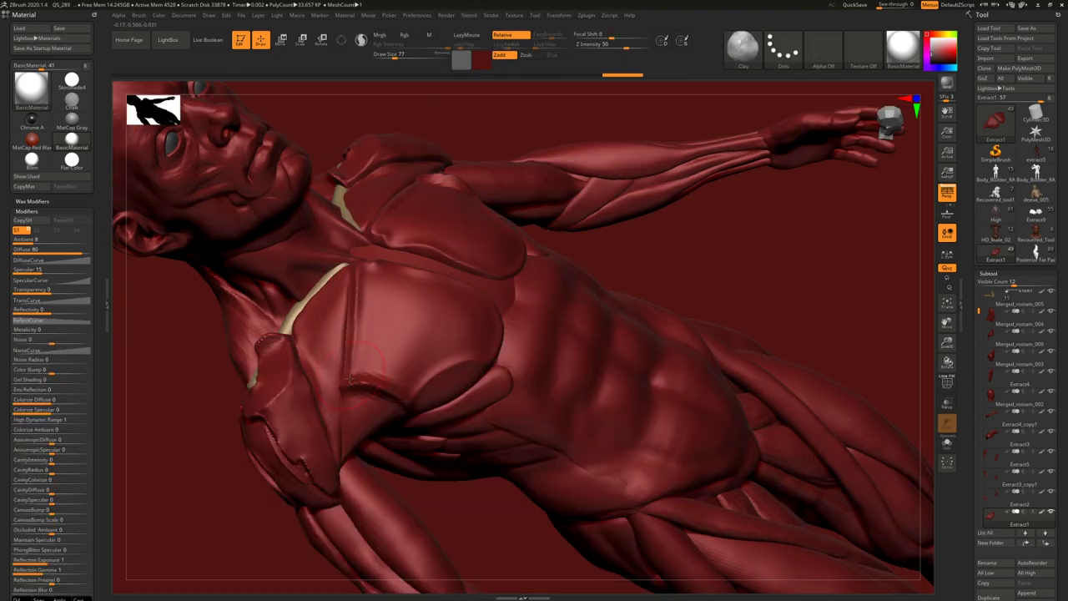
{"action": "mouse_move", "coordinate": [364, 315]}
{"action": "left_mouse_down"}
{"action": "mouse_move", "coordinate": [376, 364]}
{"action": "mouse_move", "coordinate": [399, 317]}
{"action": "left_mouse_up"}
{"action": "key", "text": "bracketleft"}
{"action": "mouse_move", "coordinate": [364, 374]}
{"action": "left_mouse_down"}
{"action": "mouse_move", "coordinate": [407, 366]}
{"action": "mouse_move", "coordinate": [449, 312]}
{"action": "left_mouse_up"}
- Flatten the built-up outer area of the pectoral plate with the TrimDynamic brush
{"action": "key", "text": "b"}
{"action": "key", "text": "t"}
{"action": "key", "text": "d"}
{"action": "key", "text": "space"}
{"action": "left_click_drag", "start_coordinate": [395, 343], "coordinate": [400, 343]}
- Recut and sharpen the groove along the upper edge of the pectoral plate with DamStandard
{"action": "key", "text": "b"}
{"action": "key", "text": "d"}
{"action": "key", "text": "s"}
{"action": "left_click_drag", "start_coordinate": [362, 292], "coordinate": [358, 341]}
{"action": "key", "text": "ctrl+z"}
{"action": "mouse_move", "coordinate": [361, 277]}
{"action": "left_mouse_down"}
{"action": "mouse_move", "coordinate": [356, 345]}
{"action": "mouse_move", "coordinate": [365, 318]}
{"action": "left_mouse_up"}
{"action": "right_click_drag", "start_coordinate": [365, 351], "coordinate": [375, 313]}
- Add volume along the upper edge of the pectoral plate with the Clay brush and smooth the plate's surface
{"action": "key", "text": "b"}
{"action": "key", "text": "c"}
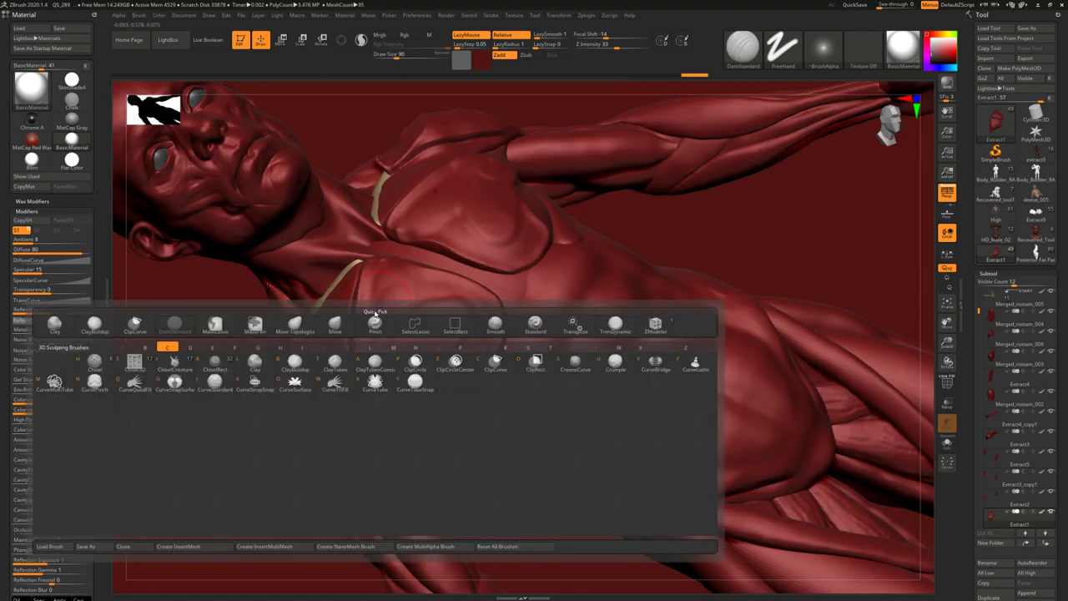
{"action": "left_click", "coordinate": [375, 324]}
{"action": "left_click_drag", "start_coordinate": [374, 284], "coordinate": [364, 341]}
{"action": "left_click_drag", "start_coordinate": [417, 306], "coordinate": [467, 316], "text": "shift"}
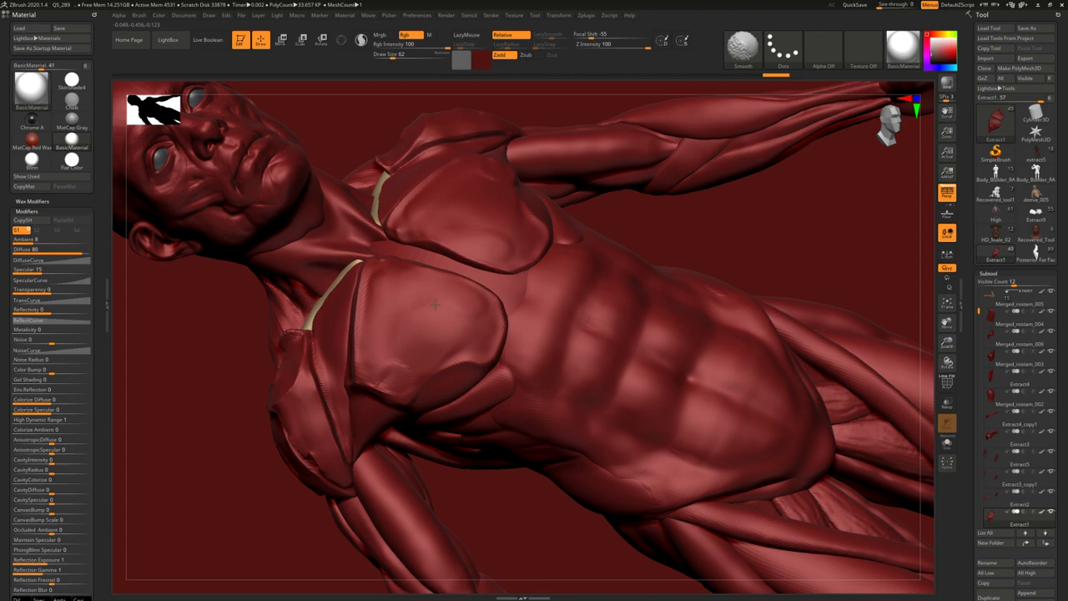
- Build up the plate's inner upper corner along the groove with a smaller Clay brush at draw size 49
{"action": "right_click_drag", "start_coordinate": [456, 274], "coordinate": [393, 251]}
{"action": "mouse_move", "coordinate": [392, 255]}
{"action": "left_mouse_down"}
{"action": "mouse_move", "coordinate": [368, 223]}
{"action": "mouse_move", "coordinate": [410, 240]}
{"action": "mouse_move", "coordinate": [390, 259]}
{"action": "left_mouse_up"}
{"action": "key", "text": "bracketleft"}
{"action": "left_click_drag", "start_coordinate": [359, 224], "coordinate": [376, 167]}
{"action": "left_click_drag", "start_coordinate": [372, 192], "coordinate": [364, 225]}
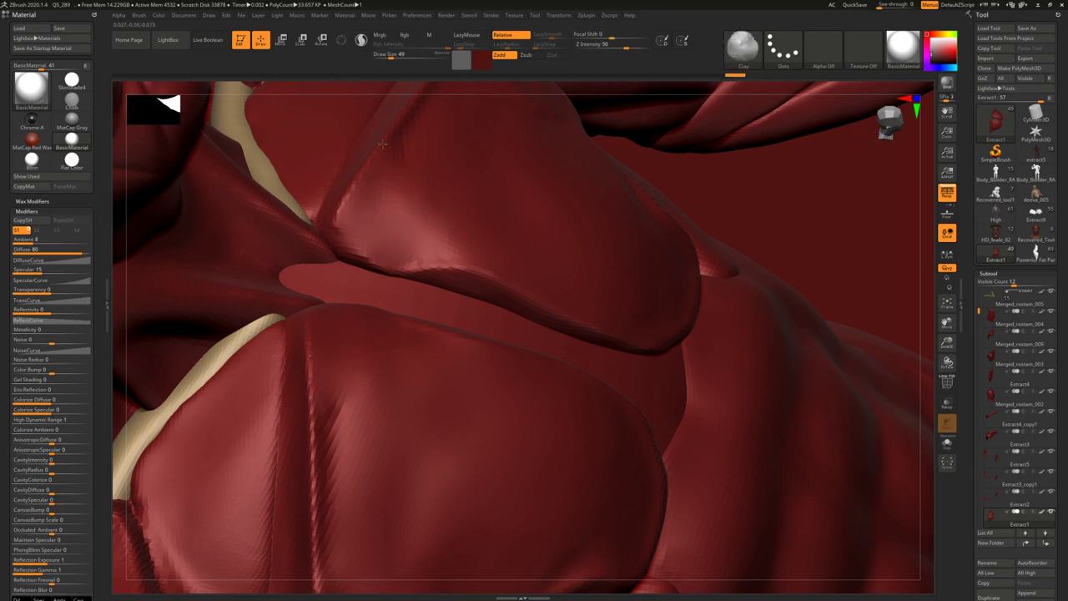
- Carve a socket-like recess into the outer pectorals near the armpits with the ClayBuildup and DamStandard brushes
{"action": "key", "text": "f"}
{"action": "key", "text": "f"}
{"action": "mouse_move", "coordinate": [401, 170]}
{"action": "right_mouse_down"}
{"action": "mouse_move", "coordinate": [417, 225]}
{"action": "mouse_move", "coordinate": [403, 335]}
{"action": "mouse_move", "coordinate": [309, 235]}
{"action": "mouse_move", "coordinate": [332, 296]}
{"action": "right_mouse_up"}
{"action": "key", "text": "b"}
{"action": "key", "text": "c"}
{"action": "key", "text": "b"}
{"action": "key", "text": "space"}
{"action": "mouse_move", "coordinate": [338, 305]}
{"action": "left_mouse_down"}
{"action": "mouse_move", "coordinate": [342, 296]}
{"action": "mouse_move", "coordinate": [340, 306]}
{"action": "left_mouse_up"}
{"action": "key", "text": "space"}
{"action": "mouse_move", "coordinate": [344, 288]}
{"action": "left_mouse_down"}
{"action": "mouse_move", "coordinate": [325, 309]}
{"action": "mouse_move", "coordinate": [331, 283]}
{"action": "mouse_move", "coordinate": [346, 307]}
{"action": "left_mouse_up"}
{"action": "key", "text": "space"}
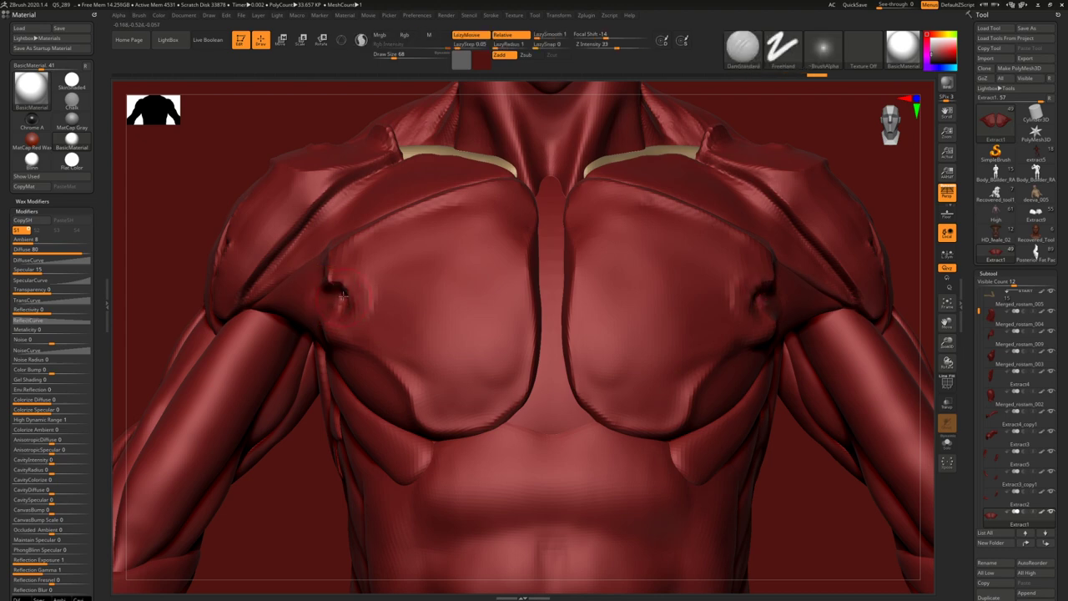
{"action": "key", "text": "ctrl+z"}
{"action": "right_click_drag", "start_coordinate": [343, 318], "coordinate": [328, 317]}
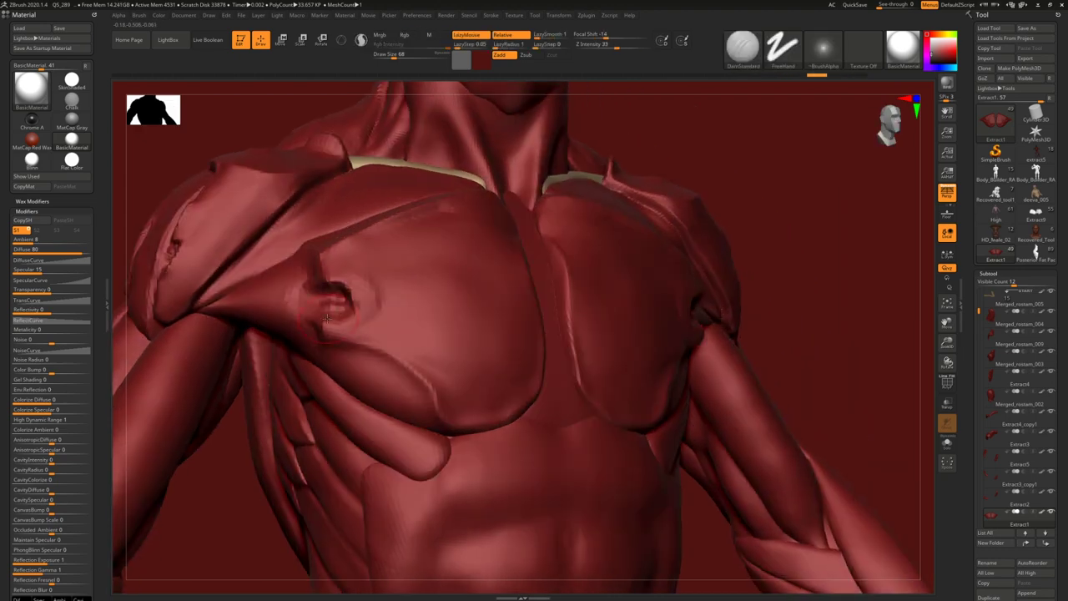
- Fill the armpit-side recess with a rounded knob using ClayBuildup at draw size 56, and define its rim with DamStandard
{"action": "key", "text": "ctrl+z"}
{"action": "key", "text": "b"}
{"action": "key", "text": "c"}
{"action": "key", "text": "b"}
{"action": "key", "text": "space"}
{"action": "left_click_drag", "start_coordinate": [338, 305], "coordinate": [334, 306]}
{"action": "key", "text": "b"}
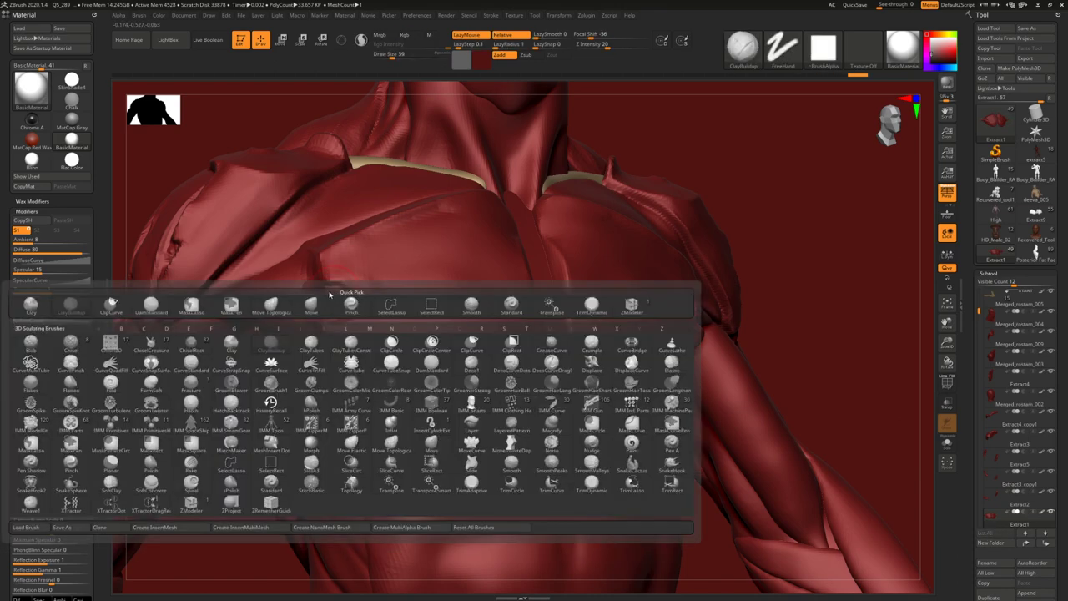
{"action": "key", "text": "d"}
{"action": "key", "text": "s"}
{"action": "key", "text": "ctrl+z"}
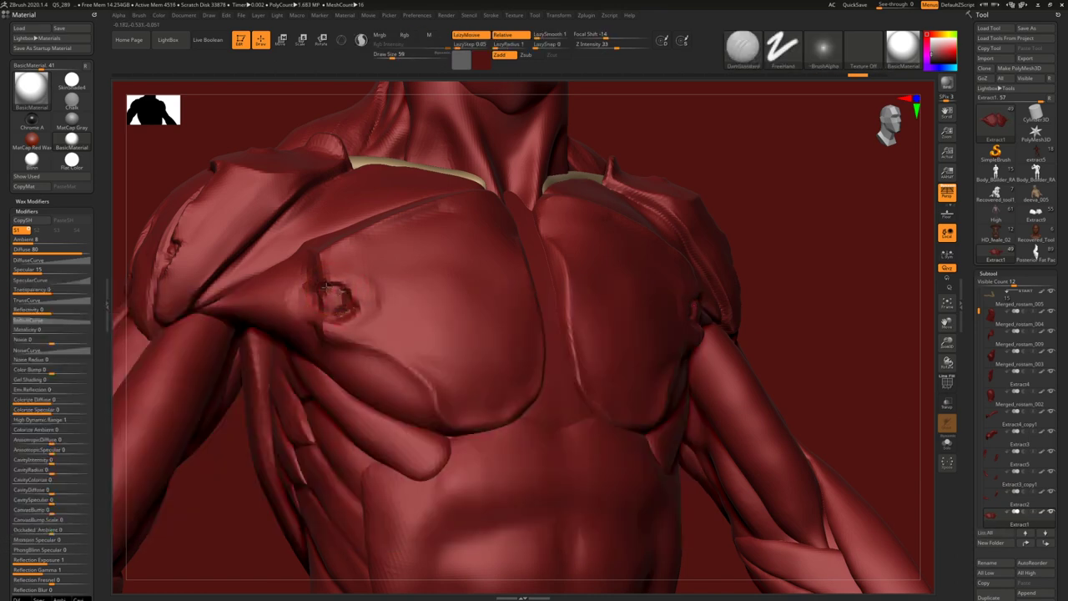
{"action": "mouse_move", "coordinate": [320, 322]}
{"action": "left_mouse_down"}
{"action": "mouse_move", "coordinate": [350, 293]}
{"action": "mouse_move", "coordinate": [327, 317]}
{"action": "left_mouse_up"}
{"action": "key", "text": "ctrl+z"}
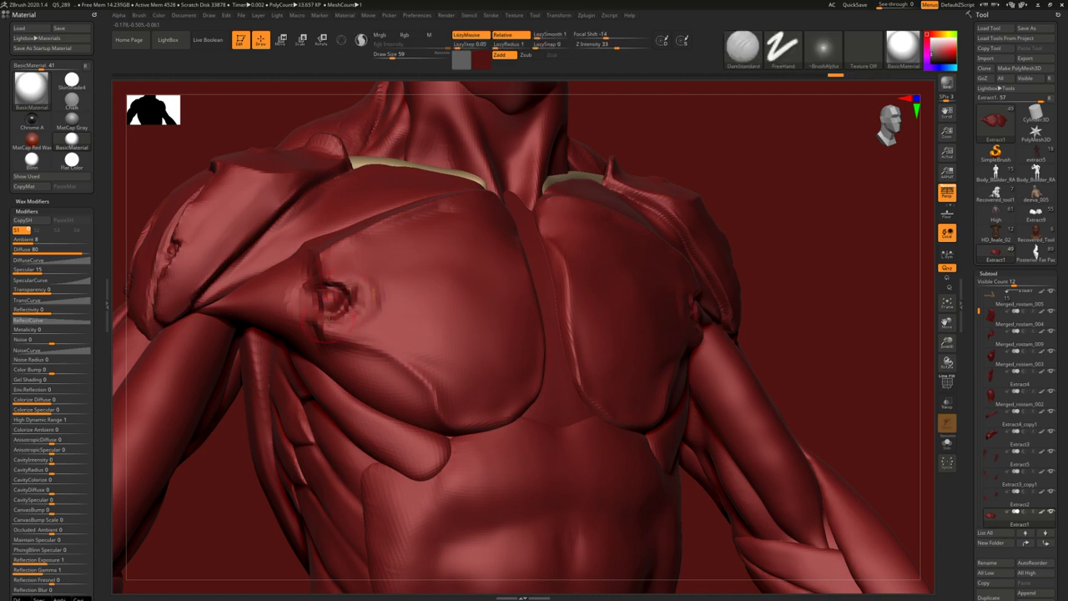
- Raise the surface of the lower inner pectorals with the Standard brush at draw size 77
{"action": "key", "text": "f"}
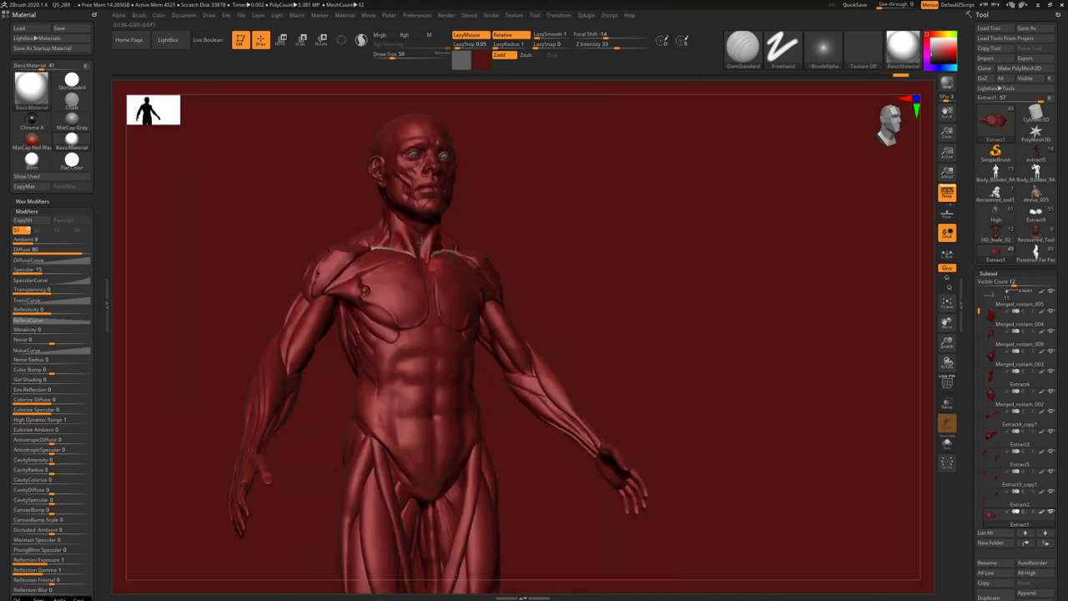
{"action": "mouse_move", "coordinate": [420, 230]}
{"action": "right_mouse_down"}
{"action": "mouse_move", "coordinate": [460, 362]}
{"action": "mouse_move", "coordinate": [412, 392]}
{"action": "mouse_move", "coordinate": [453, 422]}
{"action": "mouse_move", "coordinate": [413, 367]}
{"action": "right_mouse_up"}
{"action": "key", "text": "b"}
{"action": "key", "text": "s"}
{"action": "key", "text": "t"}
{"action": "key", "text": "space"}
{"action": "left_click_drag", "start_coordinate": [399, 314], "coordinate": [410, 314]}
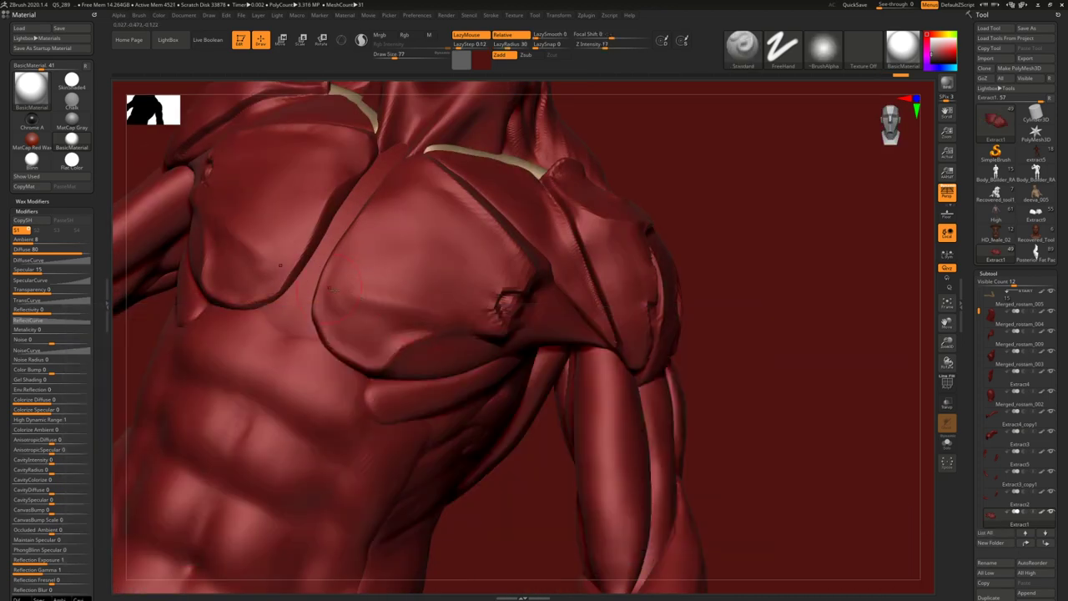
{"action": "left_click_drag", "start_coordinate": [244, 253], "coordinate": [293, 280]}
- Build up the lower inner corners of the pectorals with the Clay brush and smooth the added mass
{"action": "key", "text": "b"}
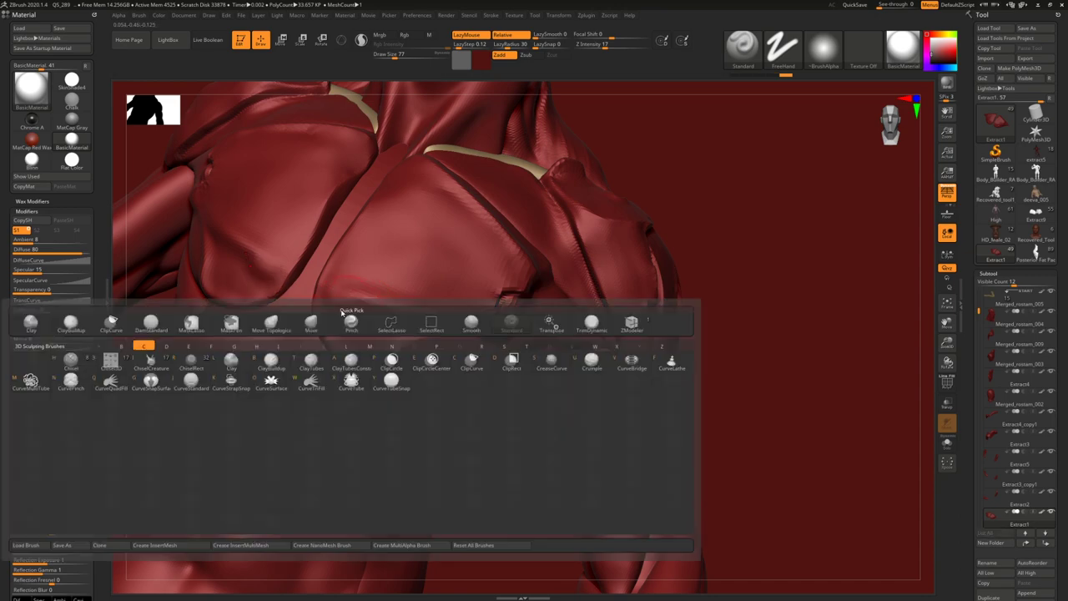
{"action": "key", "text": "c"}
{"action": "key", "text": "l"}
{"action": "mouse_move", "coordinate": [353, 345]}
{"action": "left_mouse_down"}
{"action": "mouse_move", "coordinate": [372, 360]}
{"action": "mouse_move", "coordinate": [399, 326]}
{"action": "mouse_move", "coordinate": [378, 350]}
{"action": "mouse_move", "coordinate": [350, 321]}
{"action": "left_mouse_up"}
{"action": "key", "text": "space"}
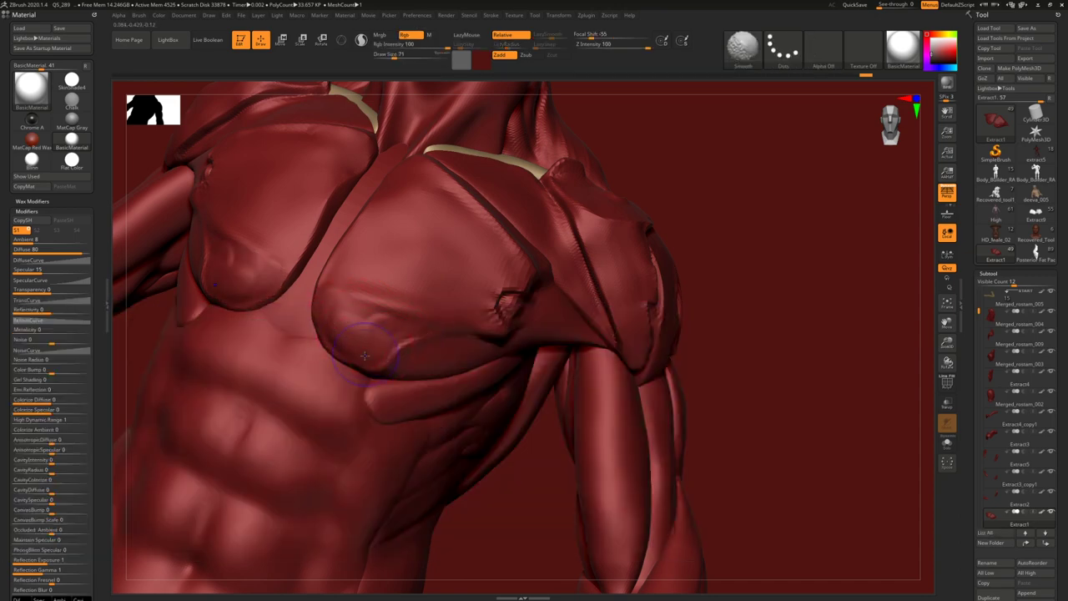
- Flatten the lower inner pectorals into a hard plane with TrimDynamic, enlarge the brush to 108, and undo the last stroke
{"action": "right_click_drag", "start_coordinate": [329, 350], "coordinate": [352, 330]}
{"action": "key", "text": "b"}
{"action": "key", "text": "t"}
{"action": "key", "text": "d"}
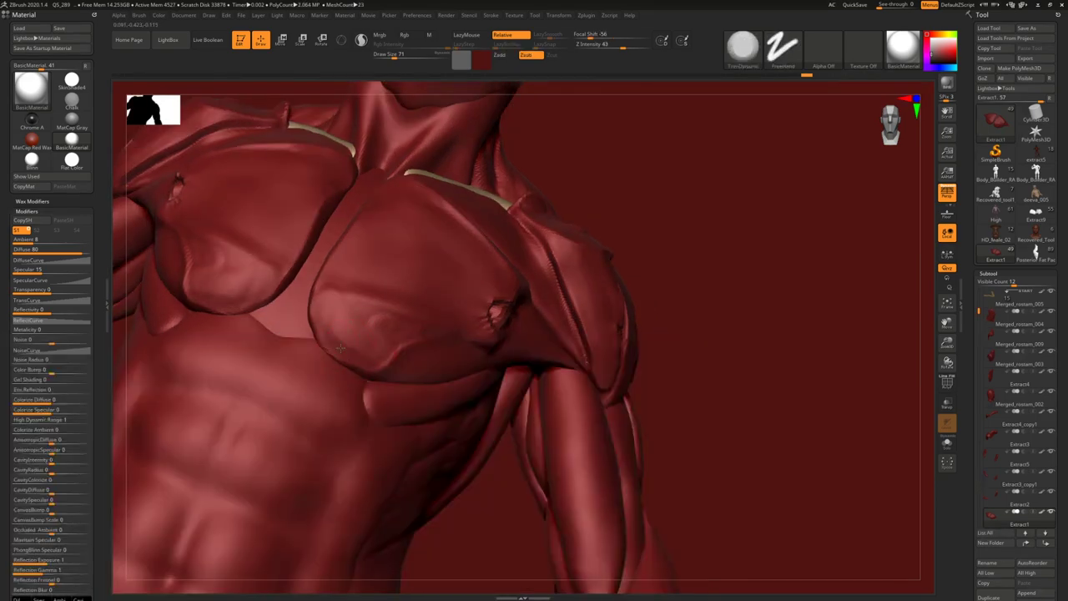
{"action": "mouse_move", "coordinate": [341, 320]}
{"action": "left_mouse_down"}
{"action": "mouse_move", "coordinate": [361, 338]}
{"action": "mouse_move", "coordinate": [380, 332]}
{"action": "mouse_move", "coordinate": [372, 311]}
{"action": "mouse_move", "coordinate": [403, 288]}
{"action": "left_mouse_up"}
{"action": "key", "text": "]"}
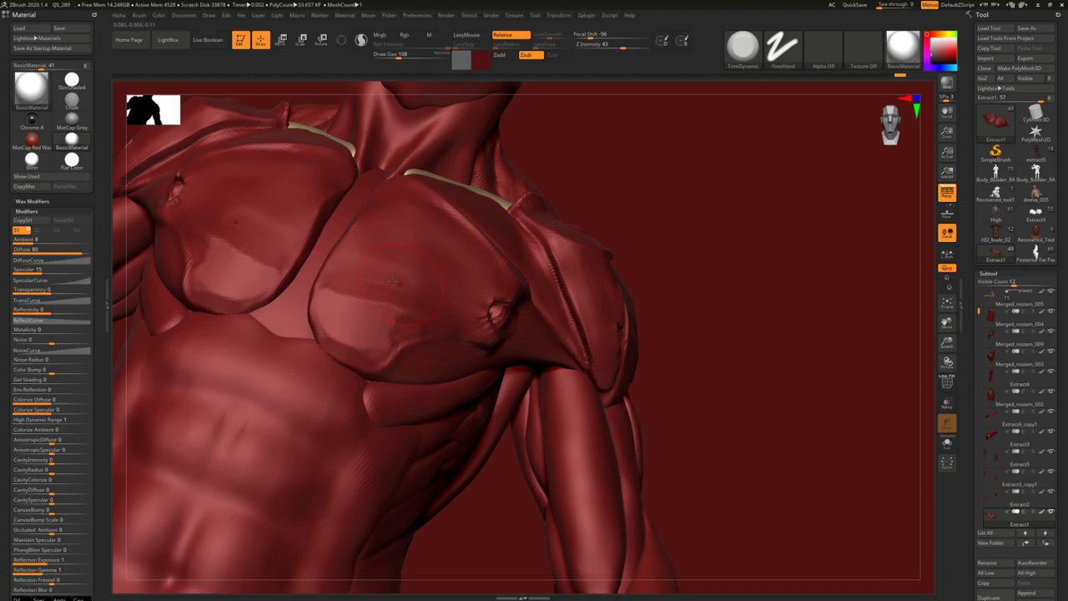
{"action": "key", "text": "ctrl+z"}
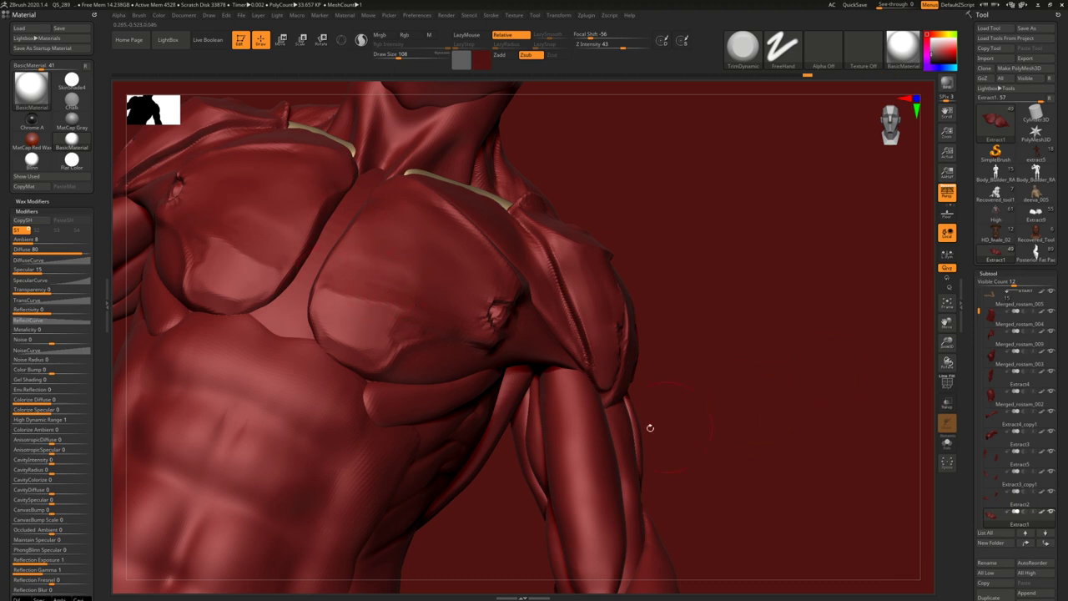
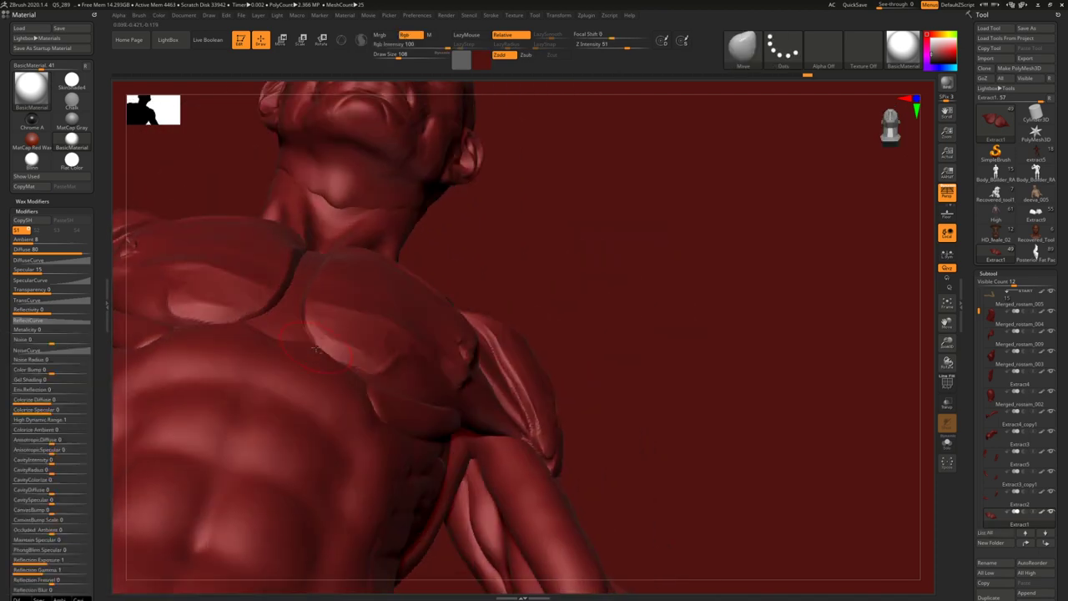
- Reshape the lower inner edges of the pectorals with the Move brush at draw size 228
{"action": "mouse_move", "coordinate": [315, 347]}
{"action": "right_mouse_down", "text": "ctrl"}
{"action": "mouse_move", "coordinate": [315, 392]}
{"action": "mouse_move", "coordinate": [291, 417]}
{"action": "right_mouse_up", "text": "ctrl"}
{"action": "key", "text": "space"}
{"action": "mouse_move", "coordinate": [339, 363]}
{"action": "left_mouse_down"}
{"action": "mouse_move", "coordinate": [351, 364]}
{"action": "mouse_move", "coordinate": [331, 377]}
{"action": "left_mouse_up"}
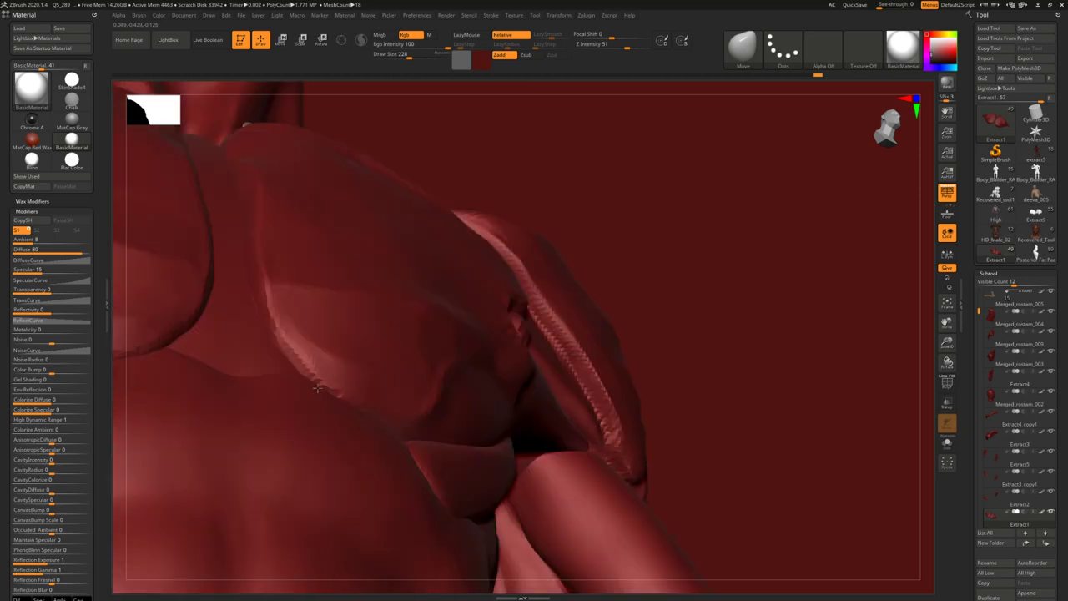
- Flatten the lower inner corners of the pectorals with TrimDynamic, reducing the draw size from 177 to 128
{"action": "key", "text": "b"}
{"action": "key", "text": "t"}
{"action": "key", "text": "d"}
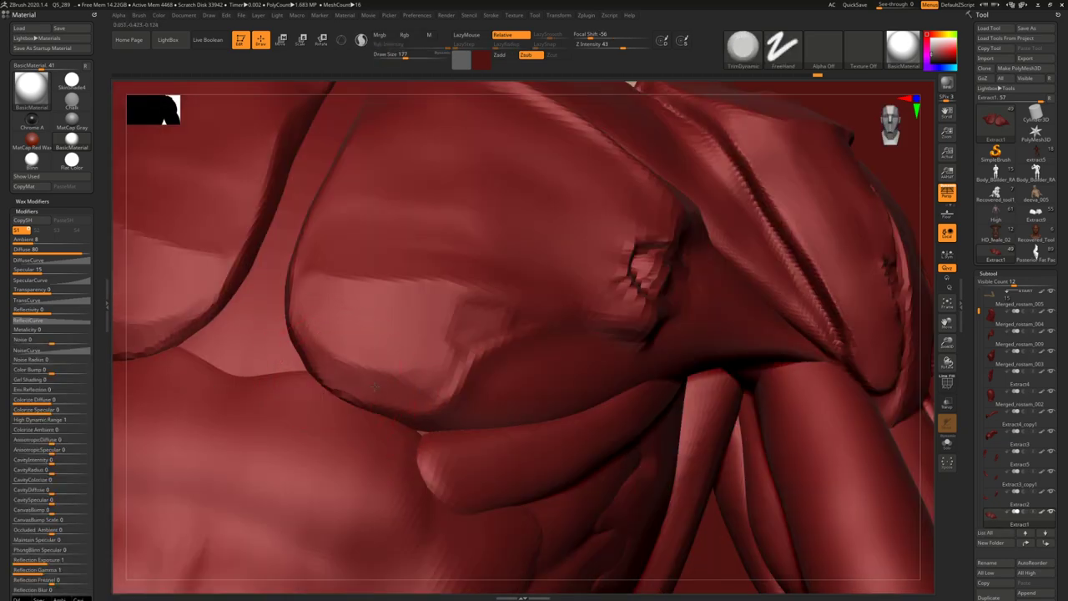
{"action": "right_click_drag", "start_coordinate": [433, 393], "coordinate": [401, 394], "text": "alt"}
{"action": "key", "text": "space"}
{"action": "left_click_drag", "start_coordinate": [395, 404], "coordinate": [388, 404]}
{"action": "left_click_drag", "start_coordinate": [417, 391], "coordinate": [377, 402]}
{"action": "right_click_drag", "start_coordinate": [342, 342], "coordinate": [367, 345]}
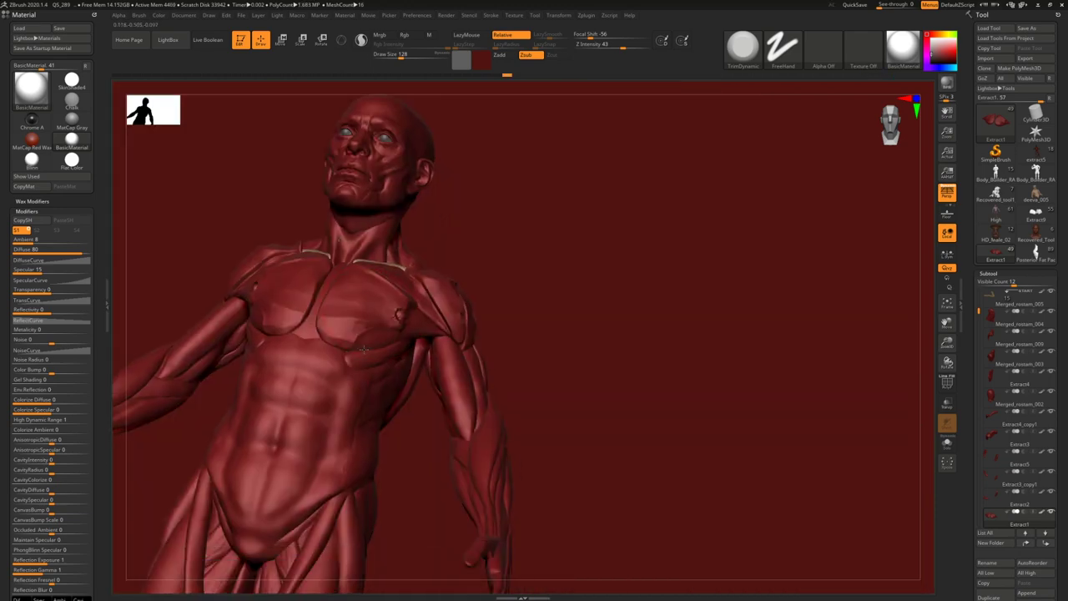
{"action": "right_click_drag", "start_coordinate": [376, 347], "coordinate": [409, 355]}
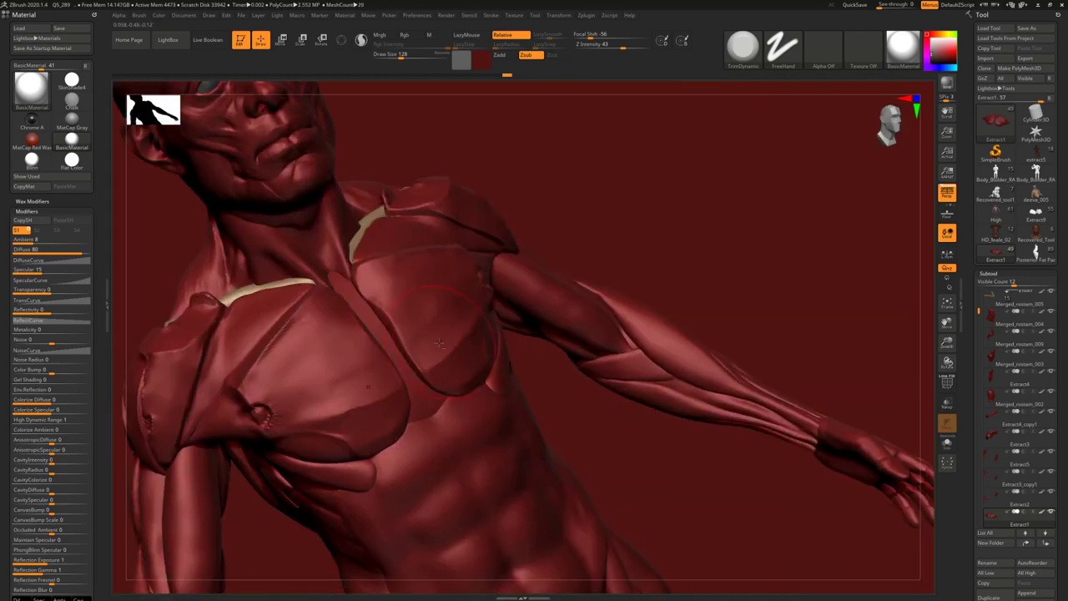
- Build up the lower inner pectorals with the Clay brush at draw size 77 and smooth the added mass
{"action": "mouse_move", "coordinate": [414, 384]}
{"action": "right_mouse_down"}
{"action": "mouse_move", "coordinate": [426, 403]}
{"action": "mouse_move", "coordinate": [401, 350]}
{"action": "right_mouse_up"}
{"action": "key", "text": "b"}
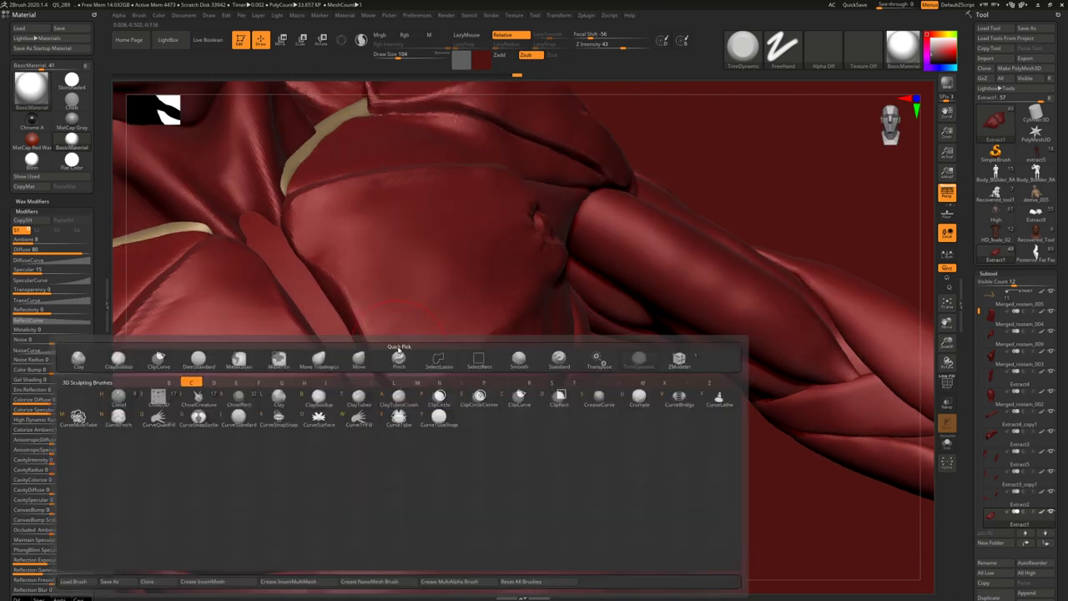
{"action": "key", "text": "k"}
{"action": "key", "text": "b"}
{"action": "key", "text": "c"}
{"action": "key", "text": "l"}
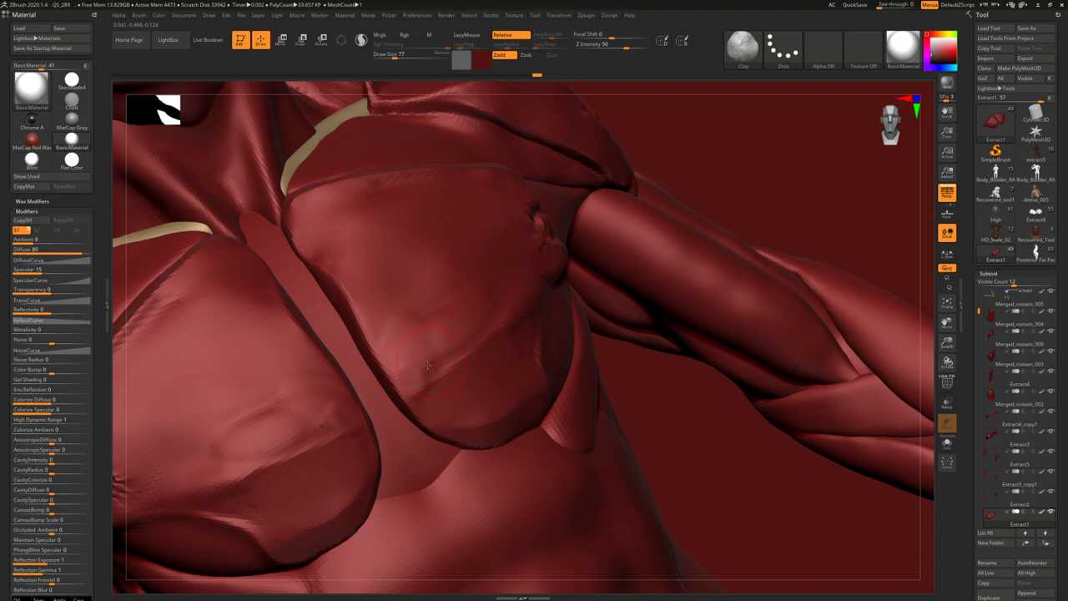
{"action": "key", "text": "shift"}
- Trim the built-up lower inner pectorals into flat facets with TrimDynamic at draw sizes 116 and 108
{"action": "key", "text": "b"}
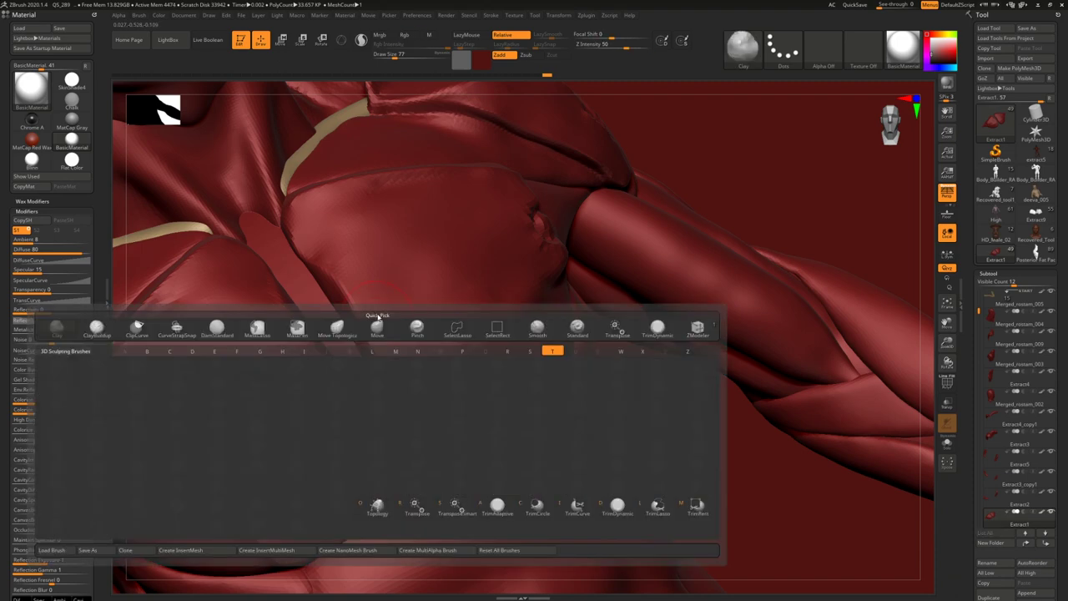
{"action": "key", "text": "t"}
{"action": "key", "text": "d"}
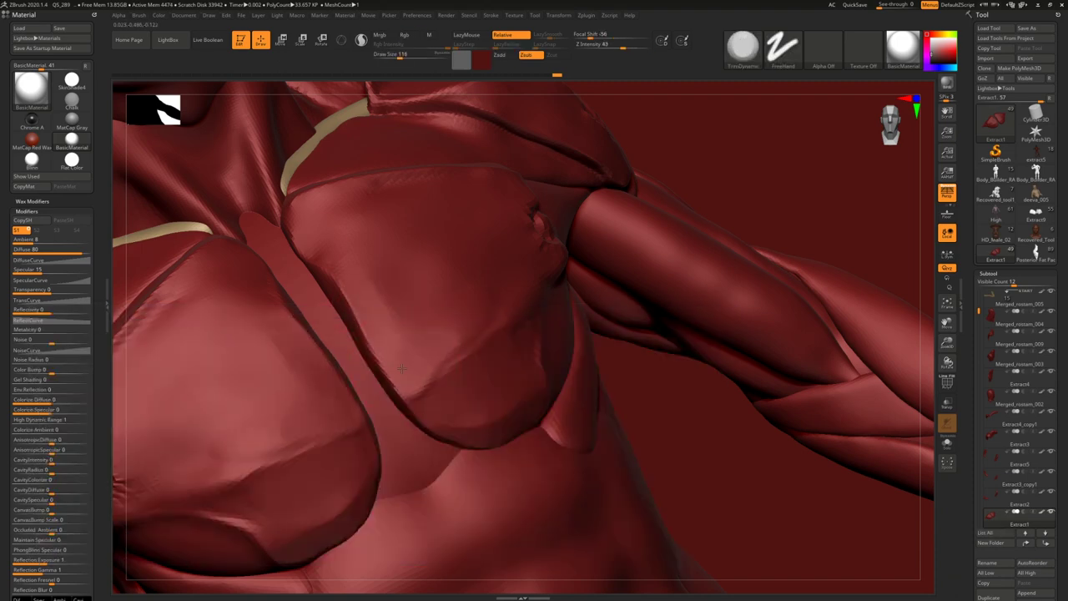
{"action": "key", "text": "shift"}
{"action": "right_click_drag", "start_coordinate": [457, 305], "coordinate": [389, 326]}
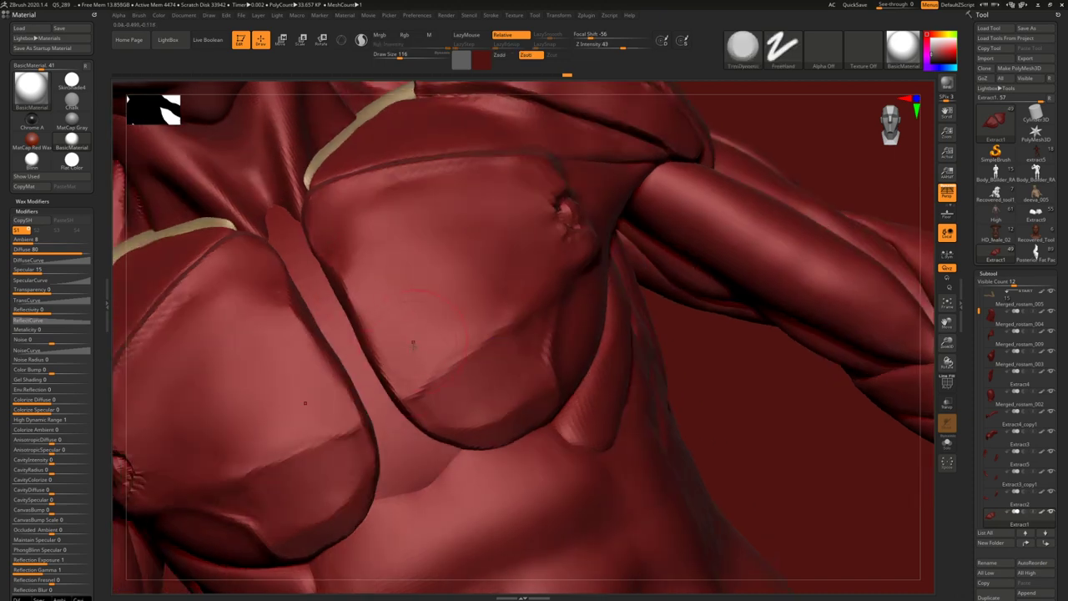
{"action": "mouse_move", "coordinate": [376, 142]}
{"action": "right_mouse_down", "text": "ctrl"}
{"action": "mouse_move", "coordinate": [442, 270]}
{"action": "mouse_move", "coordinate": [468, 368]}
{"action": "mouse_move", "coordinate": [491, 359]}
{"action": "mouse_move", "coordinate": [395, 352]}
{"action": "mouse_move", "coordinate": [376, 367]}
{"action": "mouse_move", "coordinate": [400, 317]}
{"action": "mouse_move", "coordinate": [367, 334]}
{"action": "mouse_move", "coordinate": [376, 250]}
{"action": "right_mouse_up", "text": "ctrl"}
{"action": "mouse_move", "coordinate": [346, 326]}
{"action": "left_mouse_down"}
{"action": "mouse_move", "coordinate": [329, 354]}
{"action": "mouse_move", "coordinate": [308, 334]}
{"action": "mouse_move", "coordinate": [288, 338]}
{"action": "left_mouse_up"}
{"action": "key", "text": "space"}
{"action": "left_click_drag", "start_coordinate": [344, 387], "coordinate": [306, 372]}
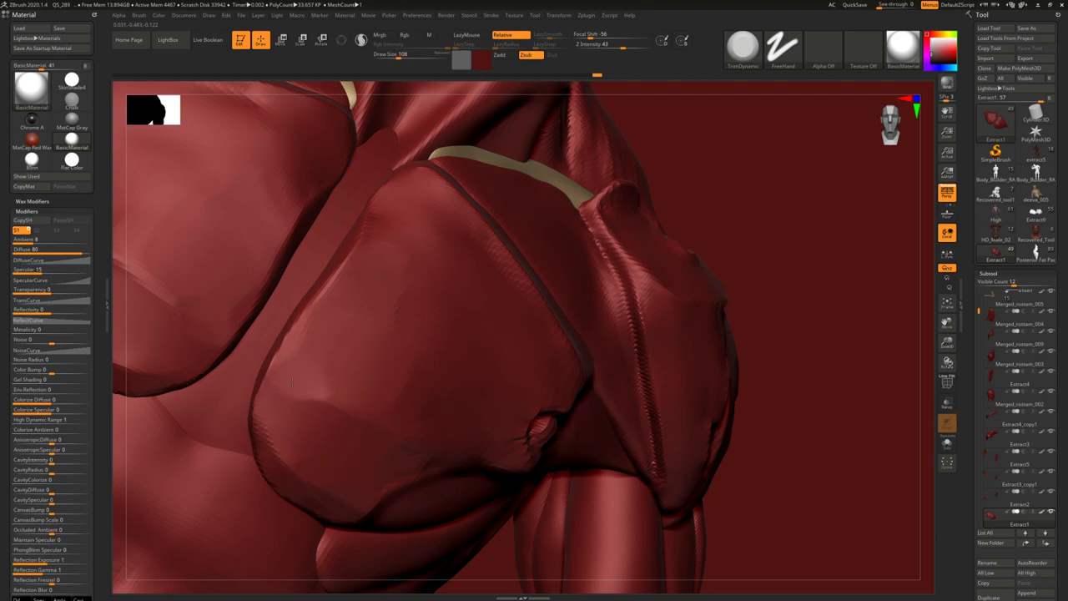
- Plane the pectoral surface beside the sternum with TrimDynamic at draw size 124
{"action": "right_click_drag", "start_coordinate": [359, 172], "coordinate": [425, 324], "text": "ctrl"}
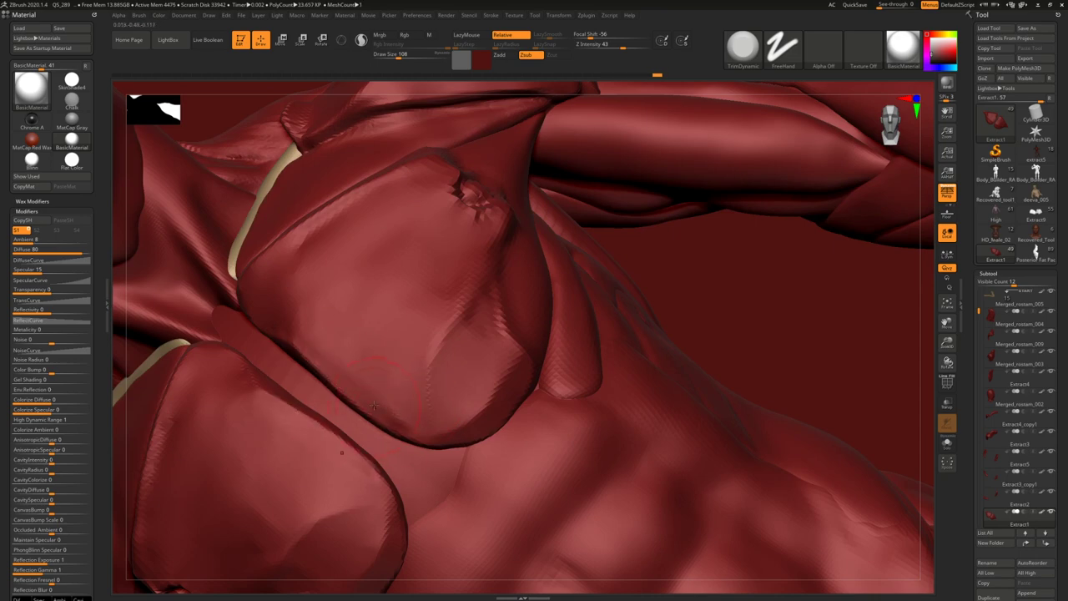
{"action": "right_click_drag", "start_coordinate": [374, 407], "coordinate": [394, 424]}
{"action": "right_click_drag", "start_coordinate": [351, 373], "coordinate": [364, 351]}
{"action": "key", "text": "s"}
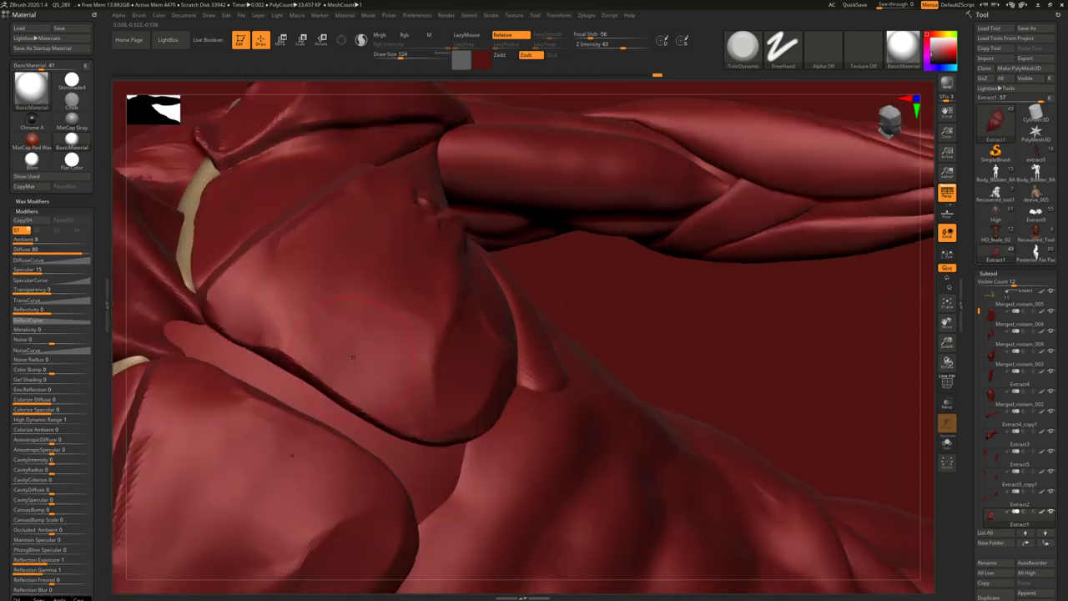
{"action": "right_click_drag", "start_coordinate": [242, 322], "coordinate": [338, 348], "text": "alt"}
{"action": "key", "text": "space"}
{"action": "mouse_move", "coordinate": [334, 347]}
{"action": "left_mouse_down"}
{"action": "mouse_move", "coordinate": [325, 324]}
{"action": "mouse_move", "coordinate": [337, 311]}
{"action": "left_mouse_up"}
{"action": "right_click_drag", "start_coordinate": [332, 332], "coordinate": [367, 289]}
{"action": "key", "text": "s"}
{"action": "left_click_drag", "start_coordinate": [367, 289], "coordinate": [389, 364]}
- Define a faceted break across the upper inner pectorals with the Standard brush and TrimDynamic
{"action": "key", "text": "b"}
{"action": "key", "text": "s"}
{"action": "key", "text": "t"}
{"action": "key", "text": "b"}
{"action": "key", "text": "t"}
{"action": "key", "text": "d"}
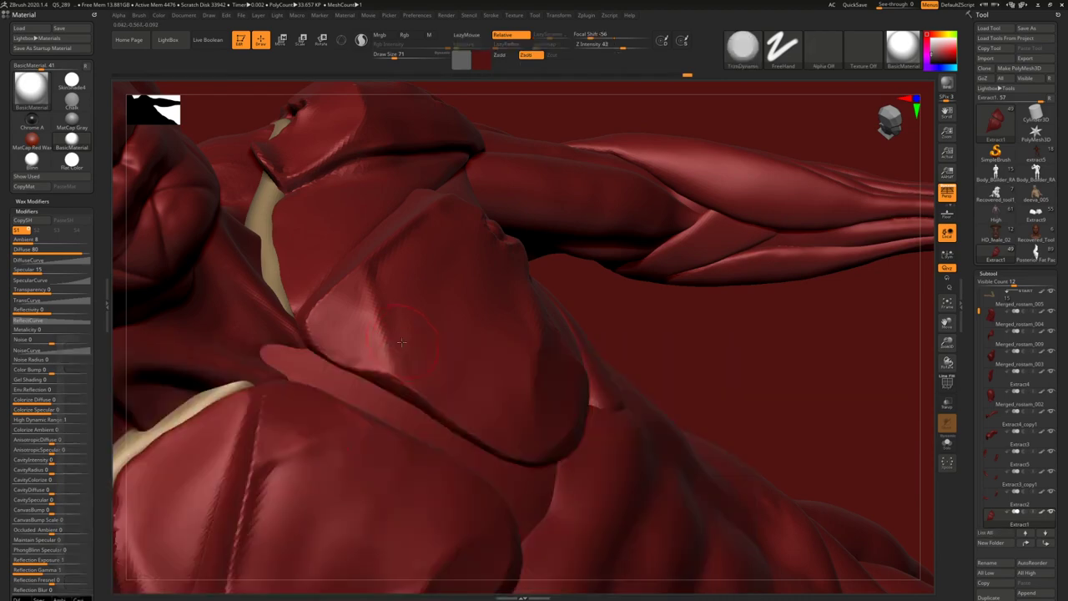
{"action": "right_click_drag", "start_coordinate": [403, 270], "coordinate": [380, 300]}
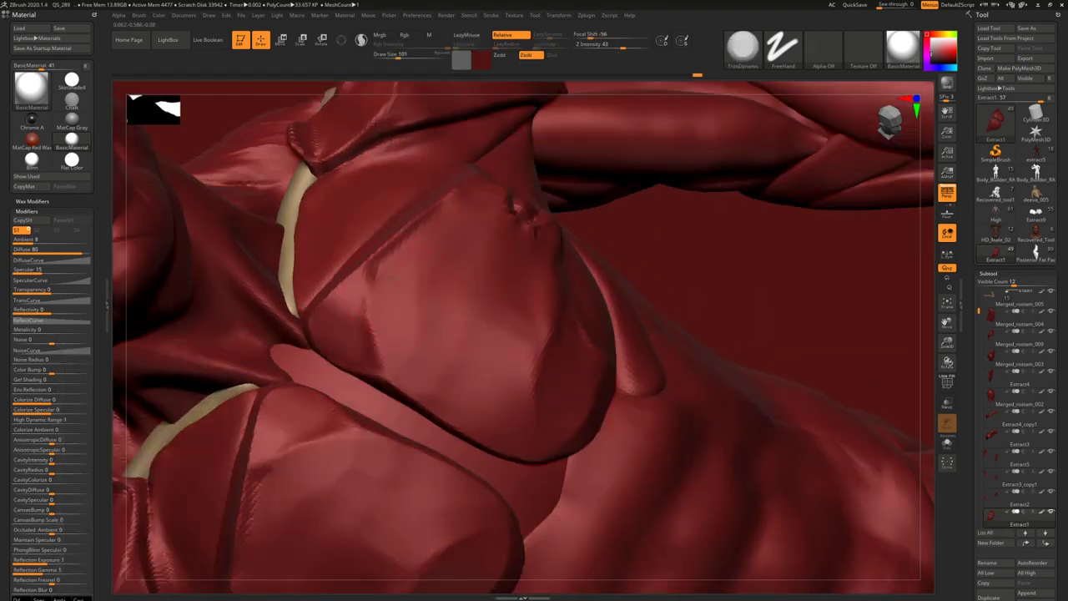
- Fill the uneven spot at the upper inner pectoral facet with ClayBuildup at draw size 62 and smooth it
{"action": "key", "text": "b"}
{"action": "key", "text": "c"}
{"action": "key", "text": "b"}
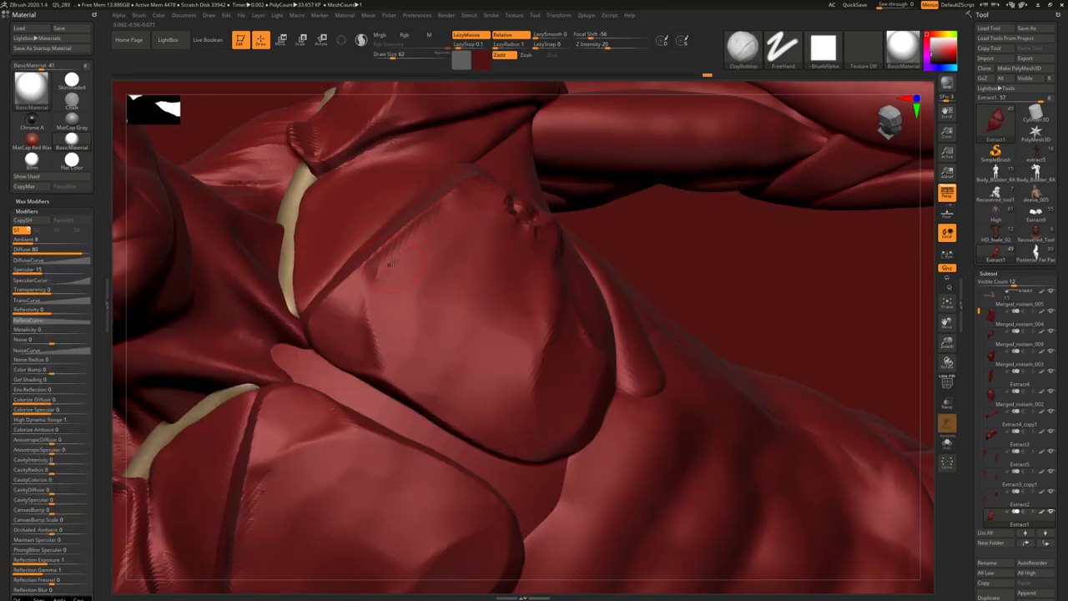
{"action": "mouse_move", "coordinate": [389, 265]}
{"action": "left_mouse_down"}
{"action": "mouse_move", "coordinate": [369, 321]}
{"action": "mouse_move", "coordinate": [394, 332]}
{"action": "mouse_move", "coordinate": [363, 306]}
{"action": "left_mouse_up"}
{"action": "key", "text": "b"}
{"action": "key", "text": "s"}
{"action": "key", "text": "t"}
{"action": "key", "text": "shift"}
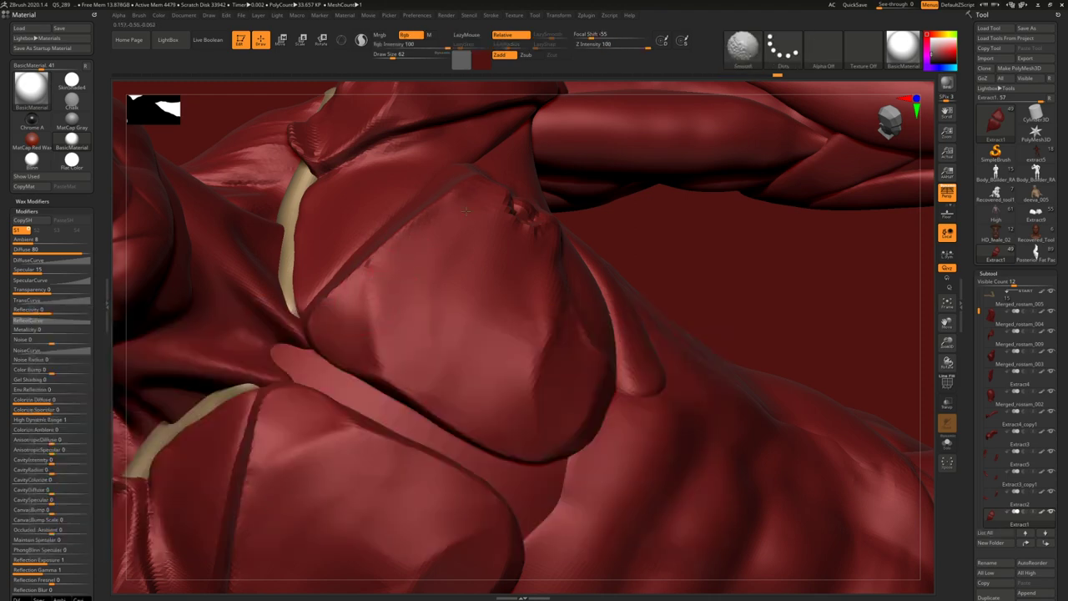
- Flatten the upper pectoral planes up to the collarbone-side groove with TrimDynamic at draw sizes 97, 54 and 104
{"action": "key", "text": "b"}
{"action": "key", "text": "t"}
{"action": "key", "text": "d"}
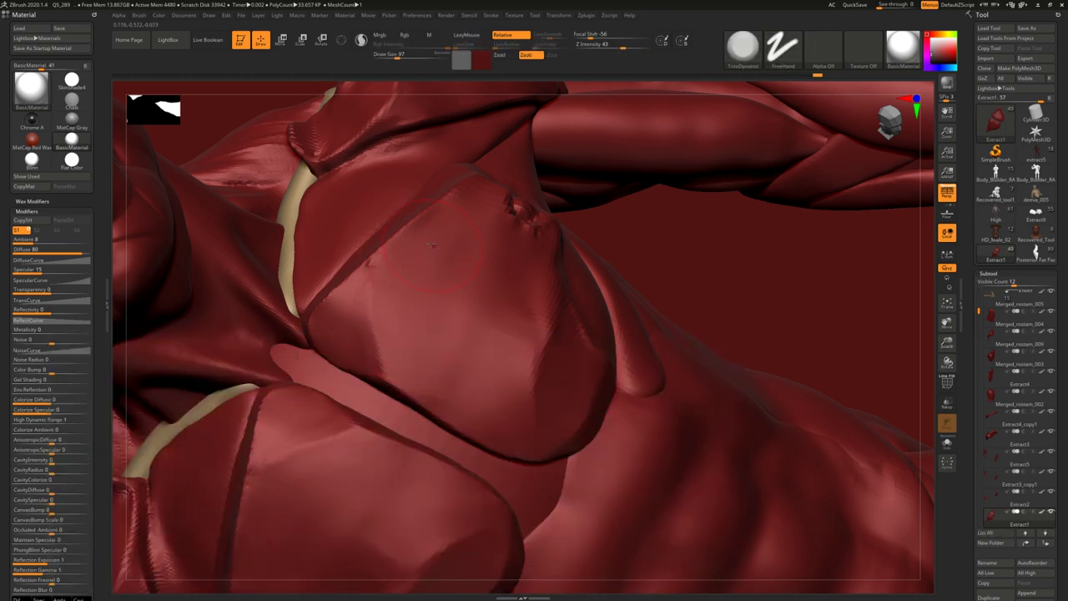
{"action": "key", "text": "space"}
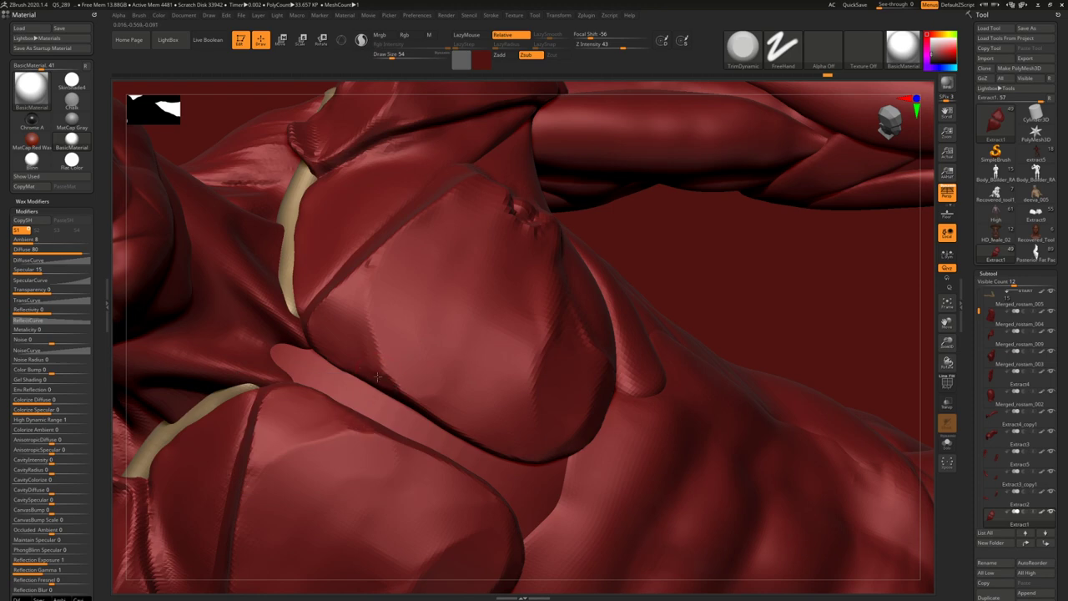
{"action": "mouse_move", "coordinate": [380, 358]}
{"action": "right_mouse_down", "text": "ctrl"}
{"action": "mouse_move", "coordinate": [380, 300]}
{"action": "mouse_move", "coordinate": [401, 336]}
{"action": "mouse_move", "coordinate": [426, 341]}
{"action": "mouse_move", "coordinate": [406, 300]}
{"action": "mouse_move", "coordinate": [428, 320]}
{"action": "mouse_move", "coordinate": [393, 275]}
{"action": "mouse_move", "coordinate": [406, 304]}
{"action": "mouse_move", "coordinate": [368, 313]}
{"action": "mouse_move", "coordinate": [381, 318]}
{"action": "right_mouse_up", "text": "ctrl"}
{"action": "key", "text": "space"}
{"action": "left_click_drag", "start_coordinate": [384, 320], "coordinate": [392, 319]}
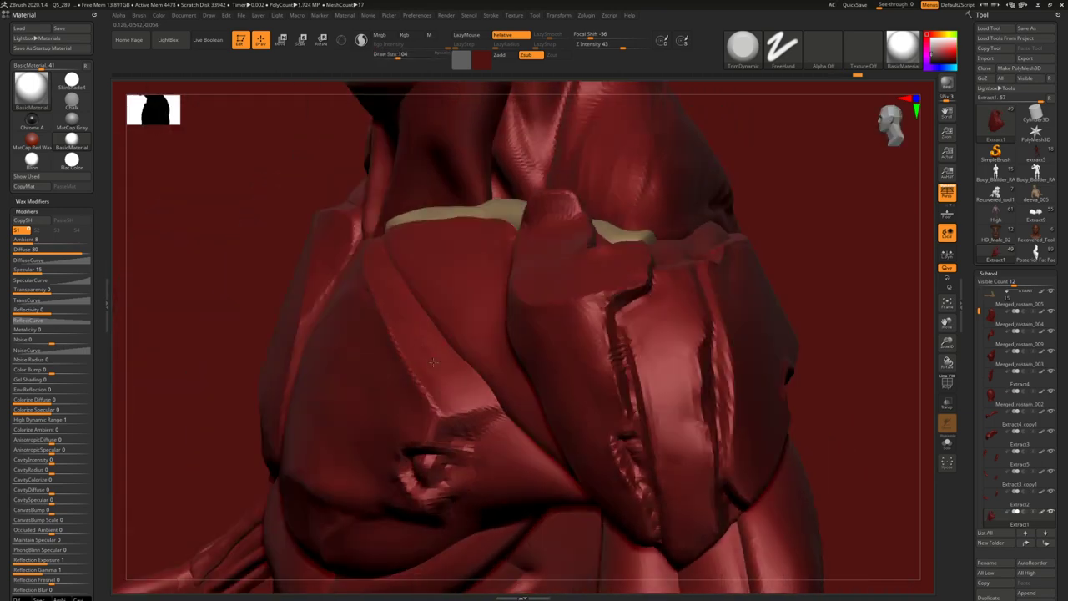
{"action": "right_click_drag", "start_coordinate": [398, 339], "coordinate": [431, 408]}
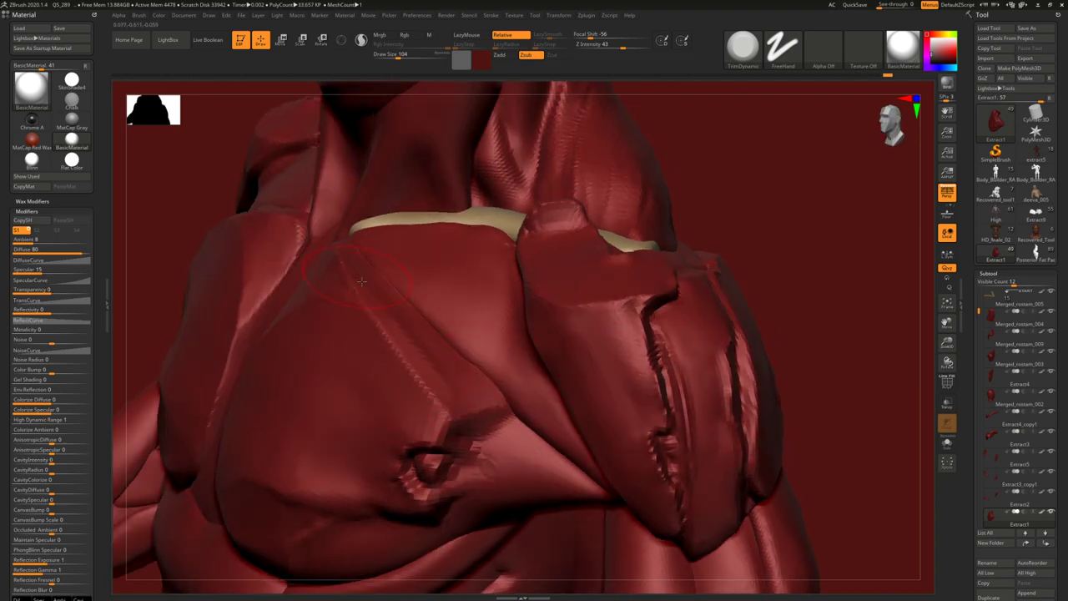
{"action": "right_click_drag", "start_coordinate": [354, 274], "coordinate": [364, 291]}
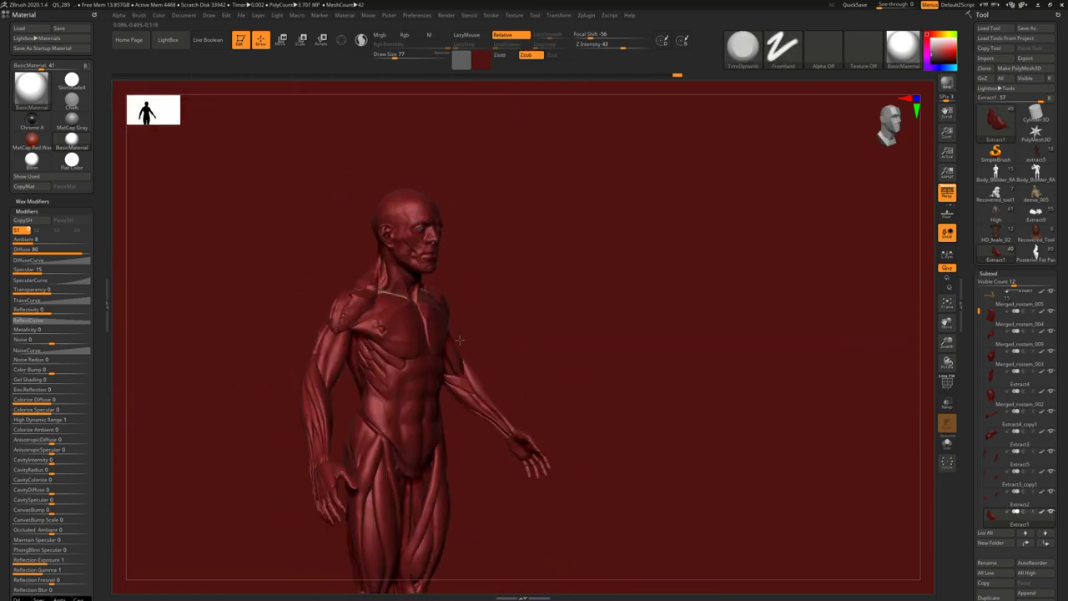
- Strengthen the curved ridge on the lower outer pectorals with the Standard brush at draw size 37
{"action": "right_click_drag", "start_coordinate": [420, 381], "coordinate": [389, 380]}
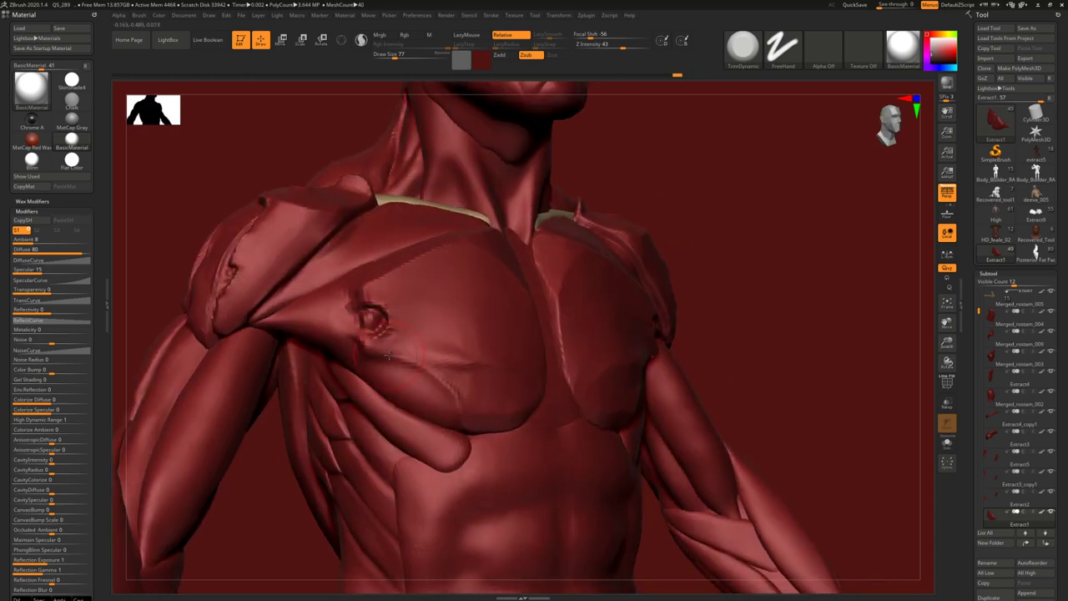
{"action": "key", "text": "b"}
{"action": "key", "text": "s"}
{"action": "key", "text": "t"}
{"action": "key", "text": "space"}
{"action": "left_click", "coordinate": [403, 362]}
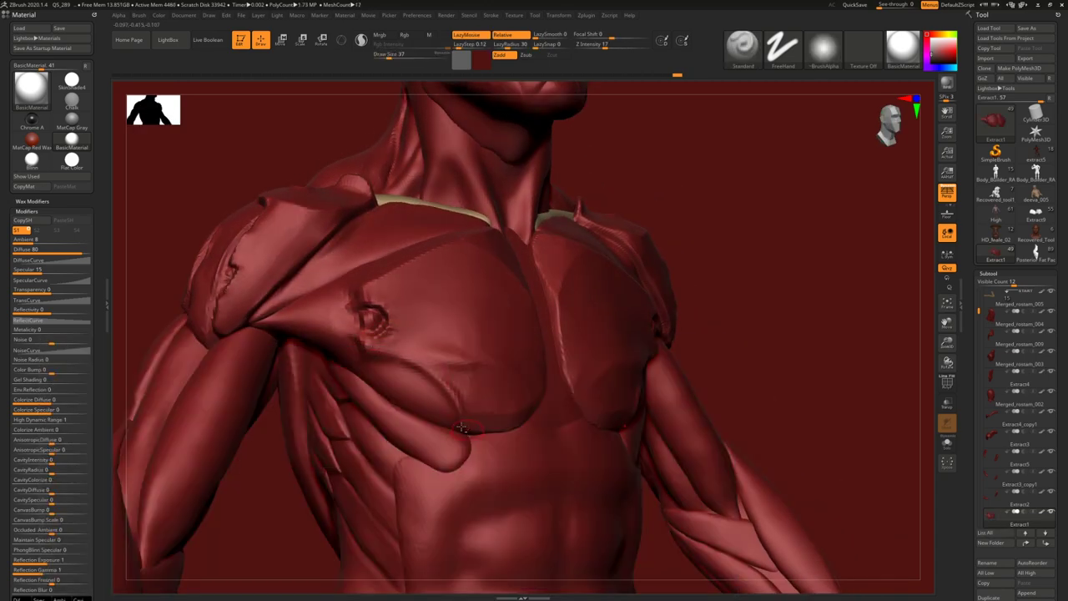
- Carve around the lower outer pectorals with DamStandard at draw size 74 and undo the last stroke
{"action": "right_click_drag", "start_coordinate": [469, 430], "coordinate": [470, 388], "text": "alt"}
{"action": "key", "text": "b"}
{"action": "key", "text": "d"}
{"action": "key", "text": "s"}
{"action": "mouse_move", "coordinate": [378, 320]}
{"action": "left_mouse_down"}
{"action": "mouse_move", "coordinate": [411, 334]}
{"action": "mouse_move", "coordinate": [446, 372]}
{"action": "mouse_move", "coordinate": [452, 362]}
{"action": "mouse_move", "coordinate": [349, 313]}
{"action": "left_mouse_up"}
{"action": "key", "text": "ctrl+z"}
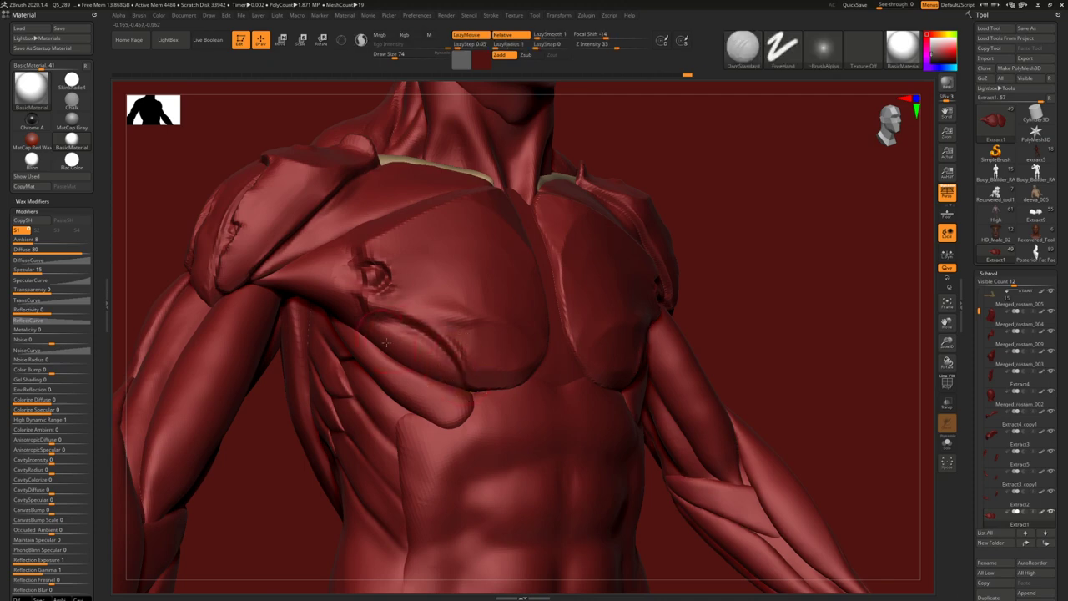
- Trim the lower outer pectorals into a clean plane below the curved ridge with TrimDynamic at draw size 74
{"action": "right_click_drag", "start_coordinate": [384, 342], "coordinate": [417, 342]}
{"action": "key", "text": "b"}
{"action": "key", "text": "t"}
{"action": "key", "text": "d"}
{"action": "mouse_move", "coordinate": [393, 338]}
{"action": "left_mouse_down"}
{"action": "mouse_move", "coordinate": [442, 355]}
{"action": "mouse_move", "coordinate": [443, 368]}
{"action": "mouse_move", "coordinate": [438, 350]}
{"action": "left_mouse_up"}
{"action": "right_click_drag", "start_coordinate": [426, 355], "coordinate": [486, 358]}
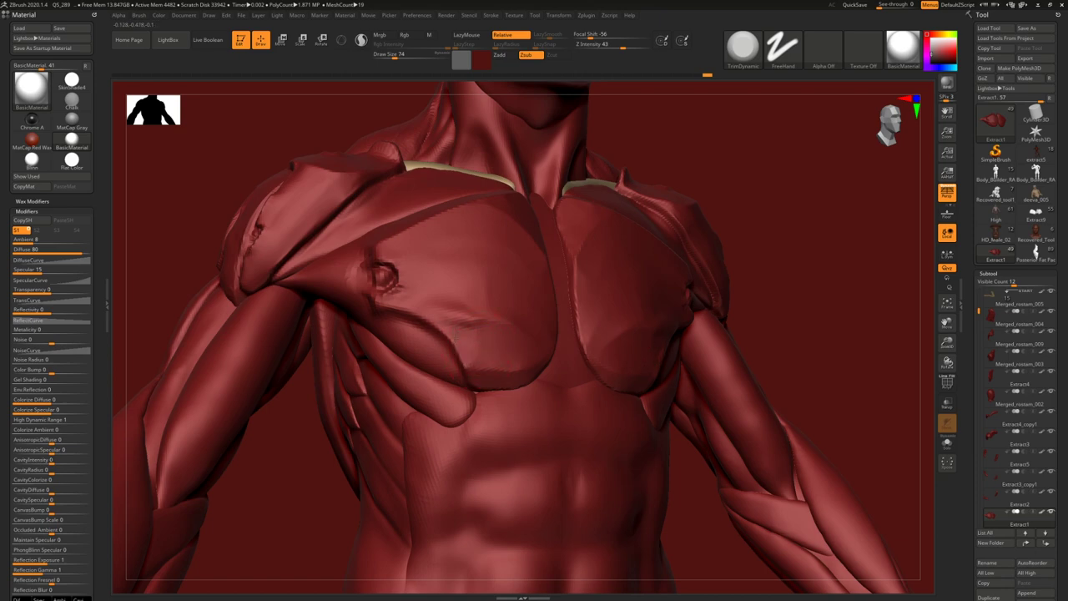
- Flatten the broad front of the pectorals with TrimDynamic at draw size 120 and smooth the surface at 94
{"action": "key", "text": "bracketright"}
{"action": "left_click_drag", "start_coordinate": [434, 312], "coordinate": [484, 308]}
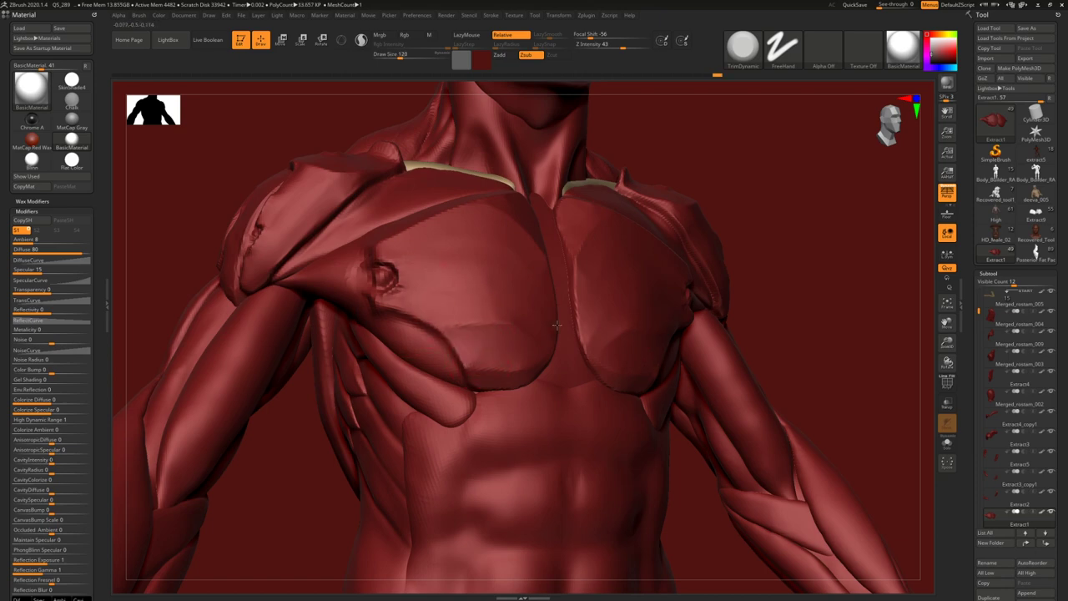
{"action": "right_click_drag", "start_coordinate": [534, 327], "coordinate": [544, 334]}
{"action": "key", "text": "space"}
{"action": "left_click_drag", "start_coordinate": [544, 331], "coordinate": [543, 333]}
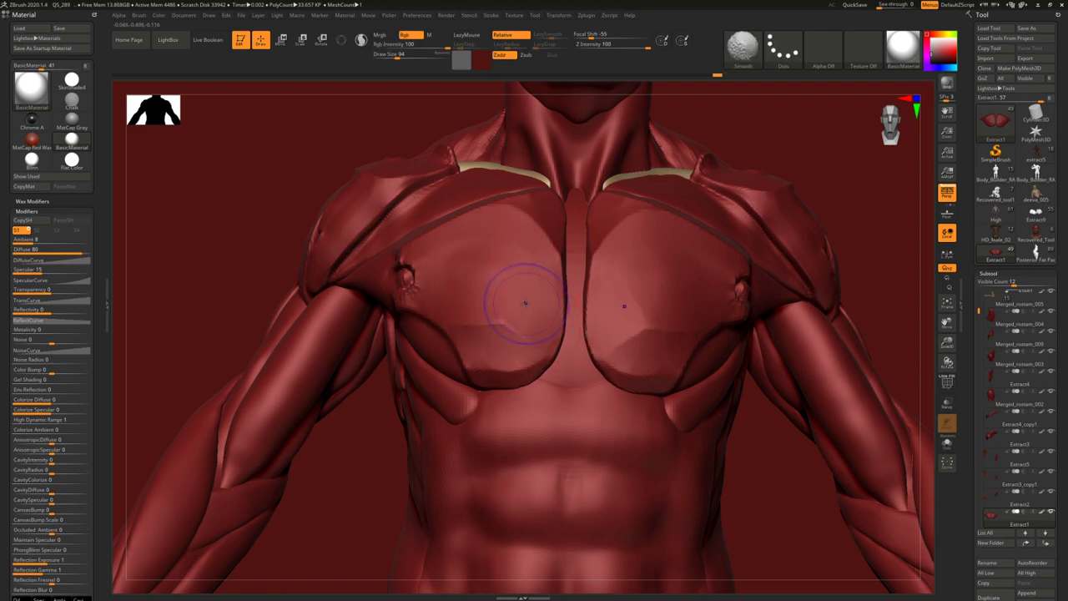
{"action": "key", "text": "f"}
{"action": "mouse_move", "coordinate": [534, 350]}
{"action": "right_mouse_down"}
{"action": "mouse_move", "coordinate": [539, 301]}
{"action": "mouse_move", "coordinate": [601, 333]}
{"action": "mouse_move", "coordinate": [585, 334]}
{"action": "mouse_move", "coordinate": [573, 371]}
{"action": "mouse_move", "coordinate": [568, 354]}
{"action": "mouse_move", "coordinate": [517, 345]}
{"action": "right_mouse_up"}
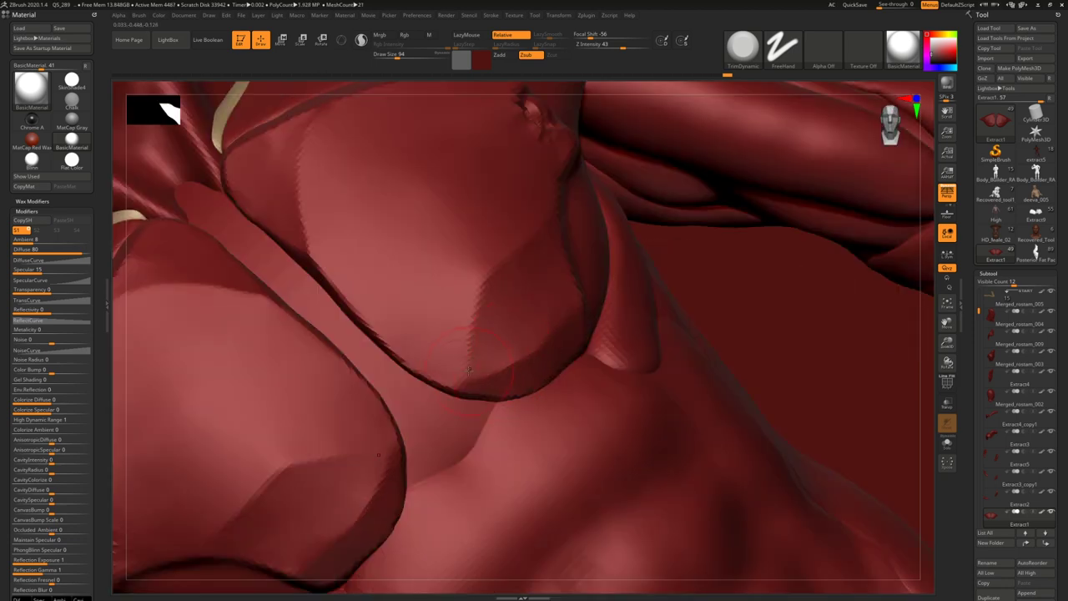
- Sharpen the angled facets along the bottom of the pectorals with TrimDynamic
{"action": "right_click_drag", "start_coordinate": [485, 356], "coordinate": [430, 350]}
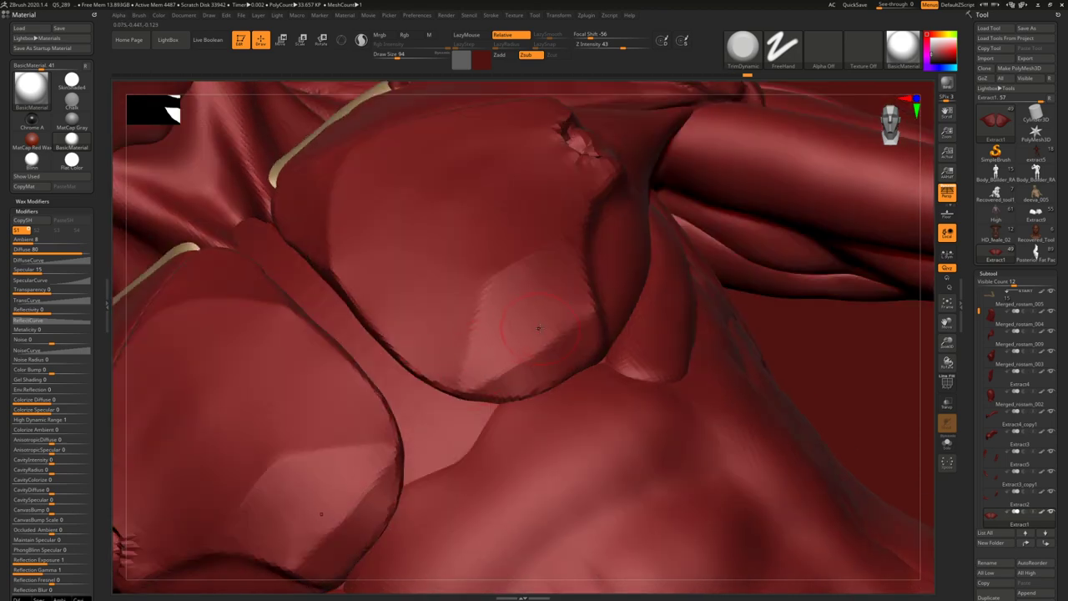
{"action": "key", "text": "space"}
{"action": "left_click_drag", "start_coordinate": [513, 387], "coordinate": [518, 383]}
{"action": "left_click_drag", "start_coordinate": [584, 350], "coordinate": [541, 382]}
{"action": "mouse_move", "coordinate": [541, 383]}
{"action": "right_mouse_down", "text": "ctrl"}
{"action": "mouse_move", "coordinate": [537, 286]}
{"action": "mouse_move", "coordinate": [518, 241]}
{"action": "mouse_move", "coordinate": [498, 331]}
{"action": "mouse_move", "coordinate": [515, 340]}
{"action": "mouse_move", "coordinate": [511, 393]}
{"action": "mouse_move", "coordinate": [500, 404]}
{"action": "mouse_move", "coordinate": [483, 329]}
{"action": "right_mouse_up", "text": "ctrl"}
- Raise the central front of the pectorals with the Standard brush at draw size 80
{"action": "key", "text": "b"}
{"action": "key", "text": "s"}
{"action": "key", "text": "t"}
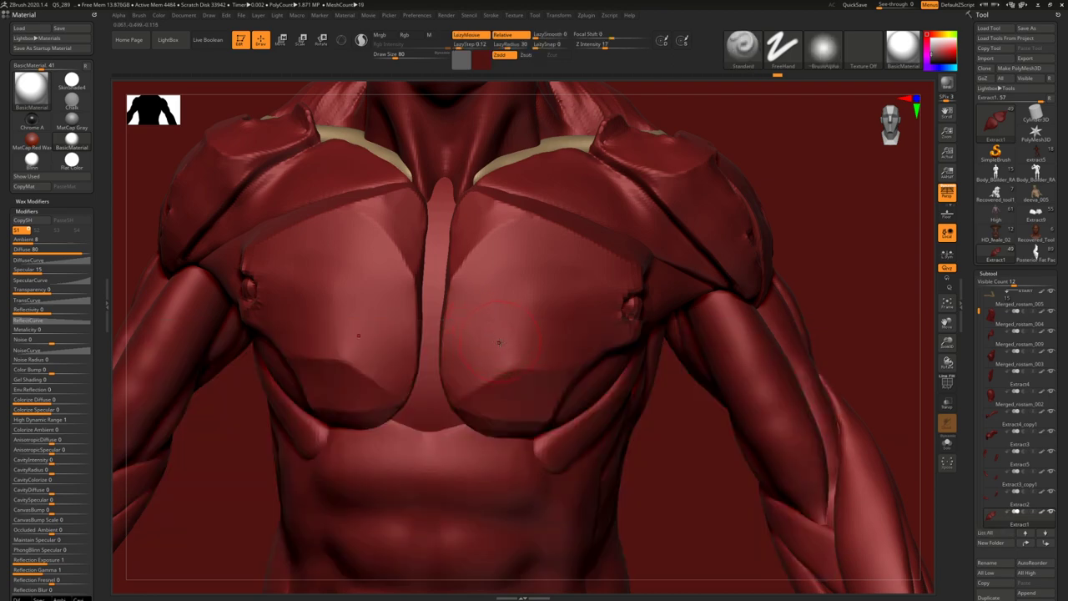
{"action": "left_click_drag", "start_coordinate": [525, 246], "coordinate": [511, 367]}
{"action": "right_click_drag", "start_coordinate": [508, 379], "coordinate": [510, 421]}
- Trim the raised pectoral fronts into crisp, flat armor facets with TrimDynamic at draw size 108
{"action": "key", "text": "b"}
{"action": "key", "text": "t"}
{"action": "key", "text": "d"}
{"action": "key", "text": "space"}
{"action": "left_click_drag", "start_coordinate": [528, 327], "coordinate": [534, 328]}
{"action": "mouse_move", "coordinate": [541, 321]}
{"action": "right_mouse_down", "text": "ctrl"}
{"action": "mouse_move", "coordinate": [501, 258]}
{"action": "mouse_move", "coordinate": [509, 275]}
{"action": "mouse_move", "coordinate": [494, 321]}
{"action": "mouse_move", "coordinate": [536, 355]}
{"action": "mouse_move", "coordinate": [442, 363]}
{"action": "right_mouse_up", "text": "ctrl"}
{"action": "key", "text": "space"}
{"action": "left_click_drag", "start_coordinate": [499, 309], "coordinate": [493, 310]}
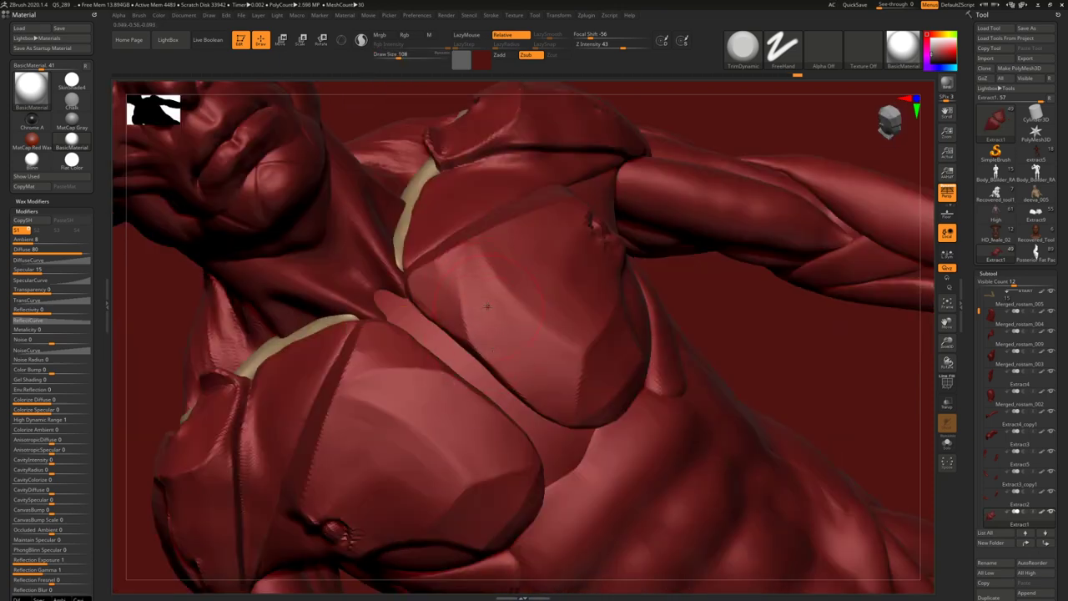
{"action": "right_click_drag", "start_coordinate": [529, 326], "coordinate": [524, 332]}
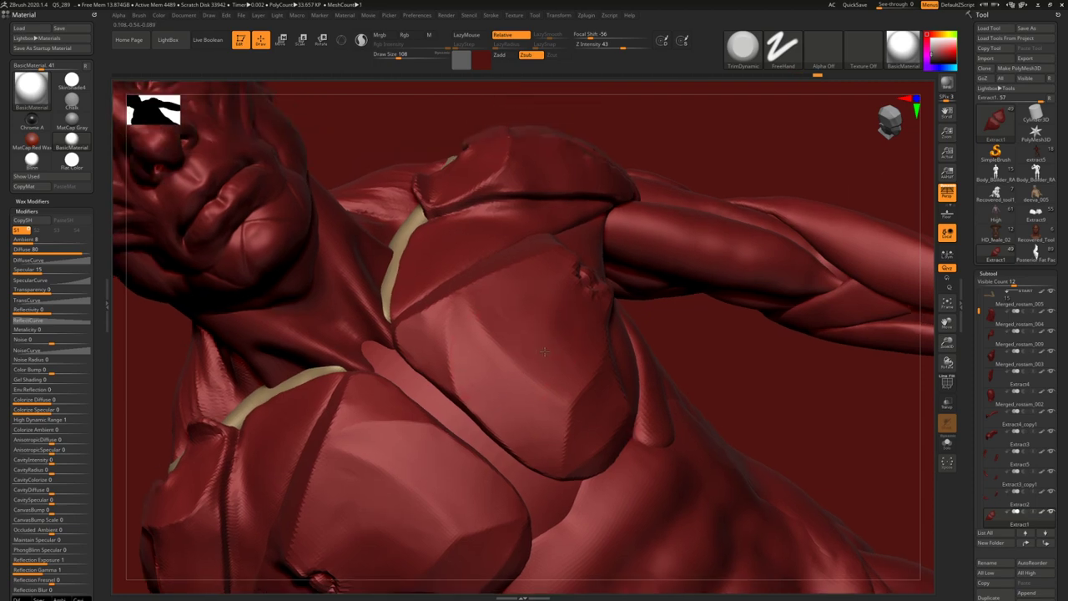
{"action": "right_click_drag", "start_coordinate": [541, 340], "coordinate": [547, 355]}
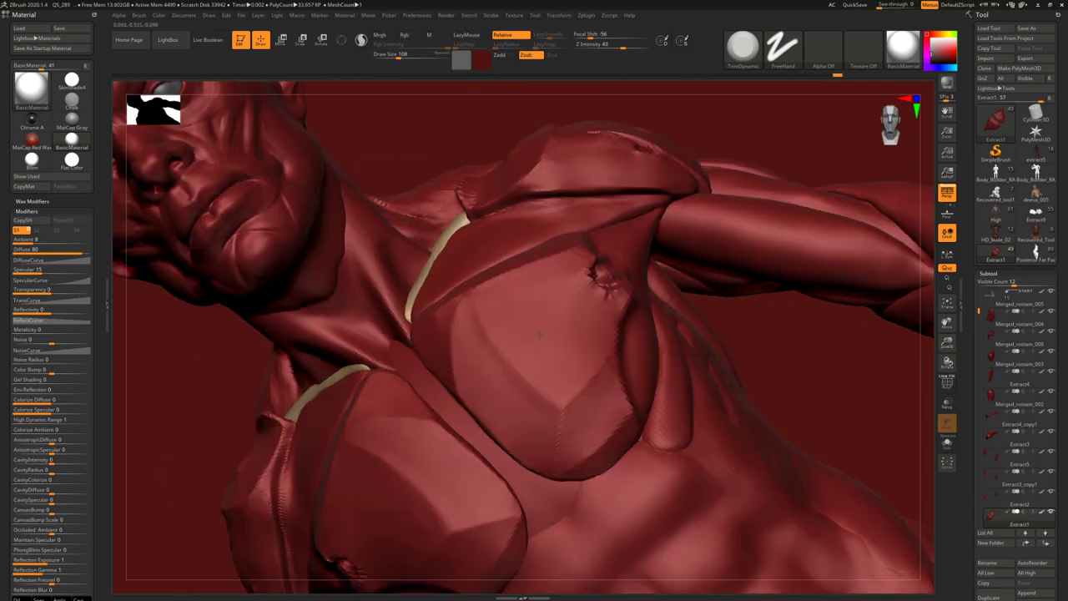
{"action": "right_click_drag", "start_coordinate": [489, 124], "coordinate": [525, 361], "text": "ctrl"}
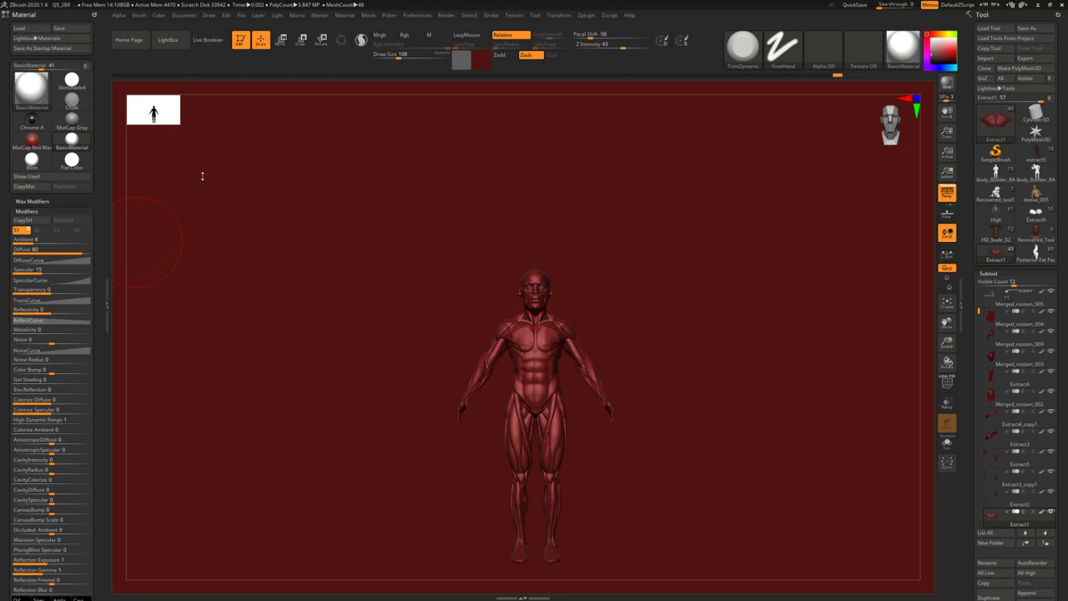
- Build up the lower inner area of the pectorals with the ClayBuildup brush at draw size 80
{"action": "right_click_drag", "start_coordinate": [508, 312], "coordinate": [627, 297]}
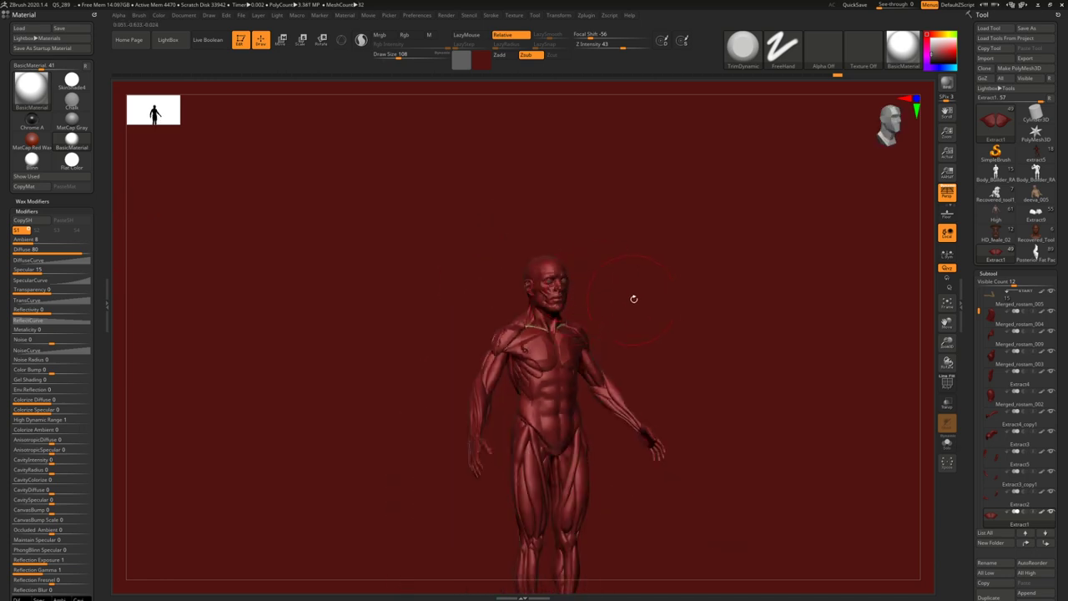
{"action": "right_click_drag", "start_coordinate": [589, 335], "coordinate": [593, 338]}
{"action": "right_click_drag", "start_coordinate": [542, 364], "coordinate": [573, 418], "text": "ctrl"}
{"action": "right_click", "coordinate": [547, 370]}
{"action": "key", "text": "b"}
{"action": "left_click", "coordinate": [574, 369]}
{"action": "right_click_drag", "start_coordinate": [574, 368], "coordinate": [597, 376]}
{"action": "key", "text": "b"}
{"action": "key", "text": "c"}
{"action": "key", "text": "b"}
{"action": "left_click_drag", "start_coordinate": [578, 351], "coordinate": [555, 370]}
{"action": "left_click_drag", "start_coordinate": [588, 328], "coordinate": [564, 365]}
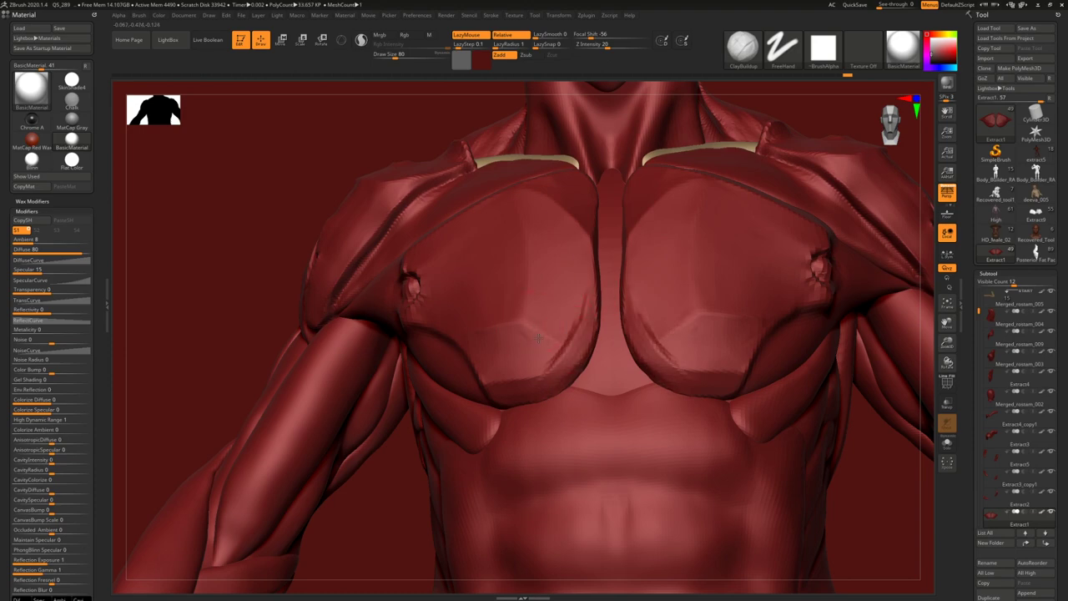
- Flatten the built-up lower pectoral surface into clean planes with TrimDynamic at draw size 80
{"action": "key", "text": "b"}
{"action": "key", "text": "d"}
{"action": "key", "text": "s"}
{"action": "mouse_move", "coordinate": [557, 367]}
{"action": "left_mouse_down"}
{"action": "mouse_move", "coordinate": [591, 315]}
{"action": "mouse_move", "coordinate": [544, 357]}
{"action": "mouse_move", "coordinate": [534, 317]}
{"action": "mouse_move", "coordinate": [554, 342]}
{"action": "left_mouse_up"}
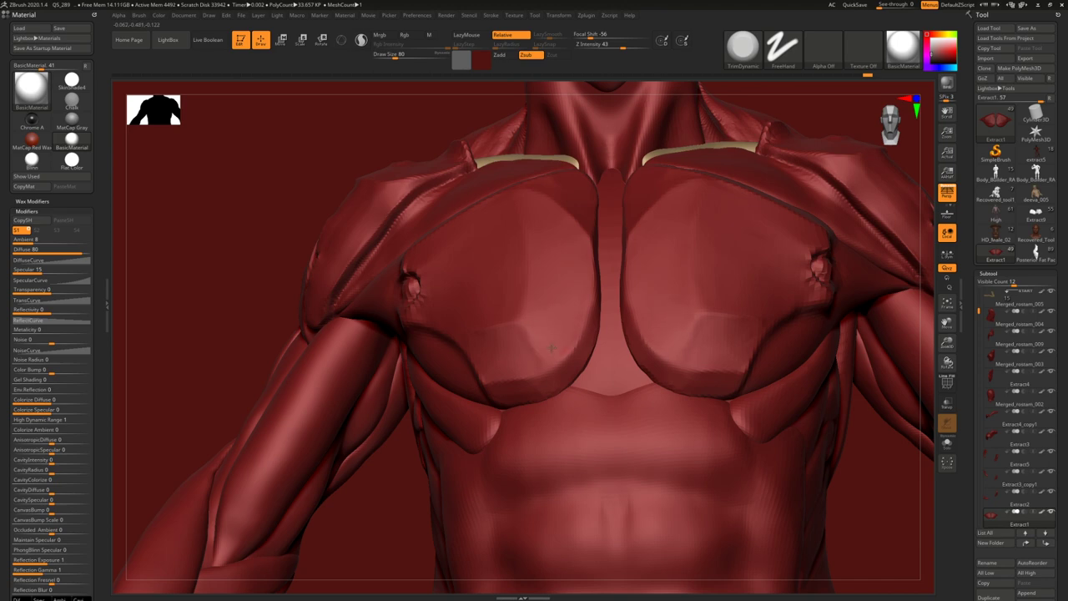
{"action": "right_click_drag", "start_coordinate": [553, 310], "coordinate": [585, 333], "text": "ctrl"}
{"action": "left_click_drag", "start_coordinate": [584, 332], "coordinate": [542, 354]}
- Switch to Photos and examine the armor shapes in the robot concepts and the Hunter Droid image
{"action": "key", "text": "alt+Tab"}
{"action": "left_click", "coordinate": [728, 169]}
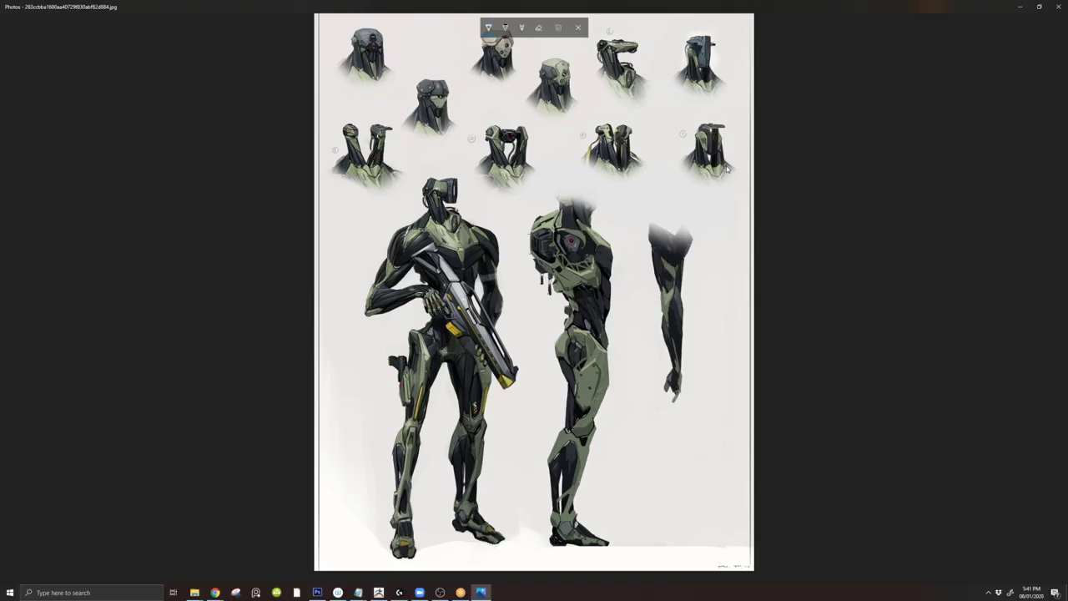
{"action": "key", "text": "Right"}
{"action": "key", "text": "Right"}
{"action": "key", "text": "Left"}
{"action": "key", "text": "Right"}
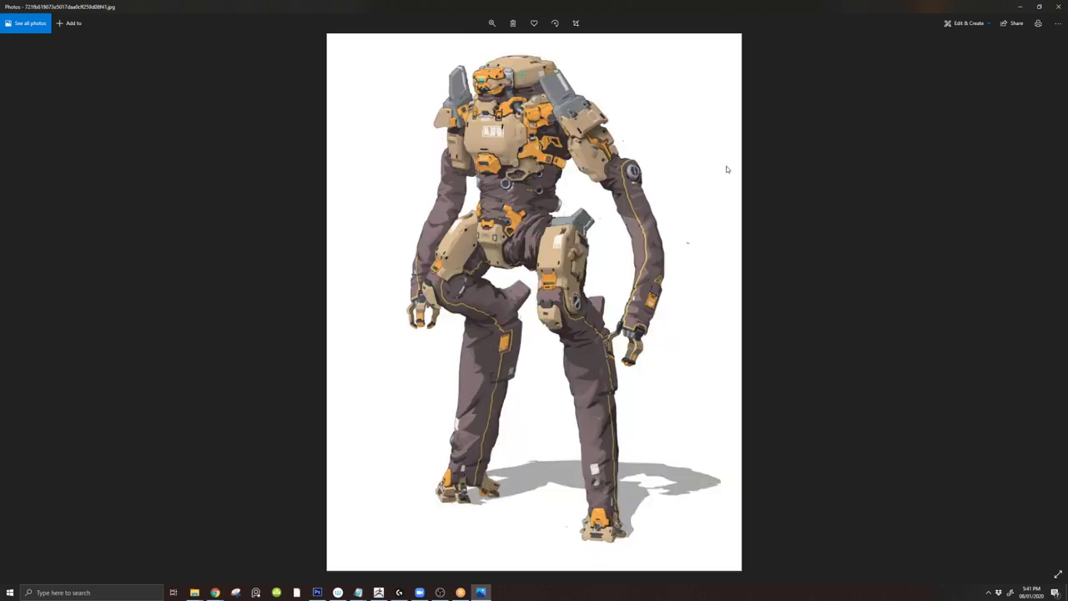
{"action": "key", "text": "Right"}
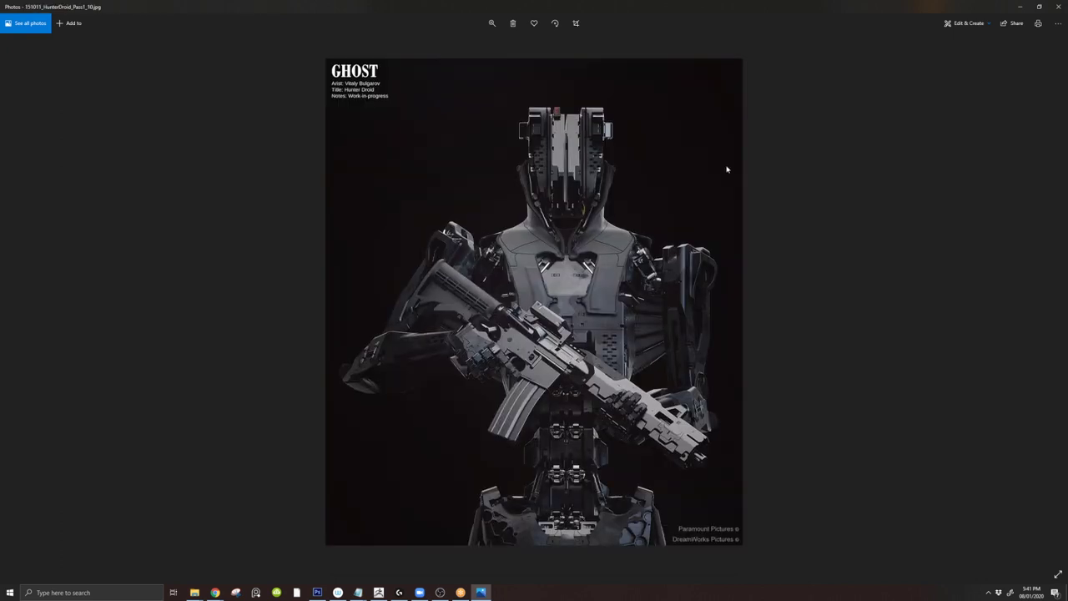
{"action": "key", "text": "ctrl+d"}
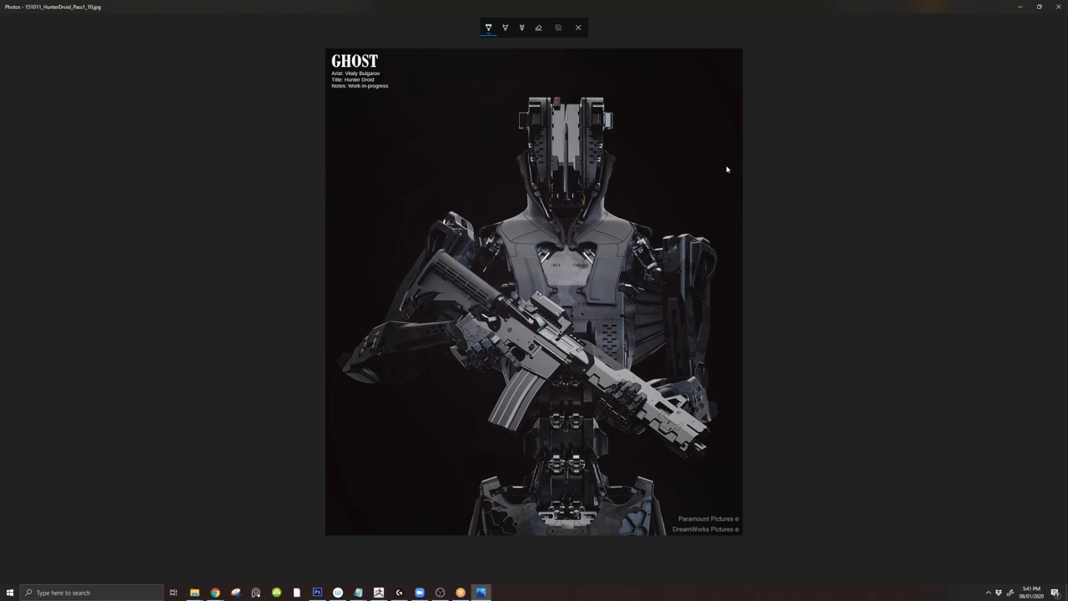
{"action": "key", "text": "alt+Tab"}
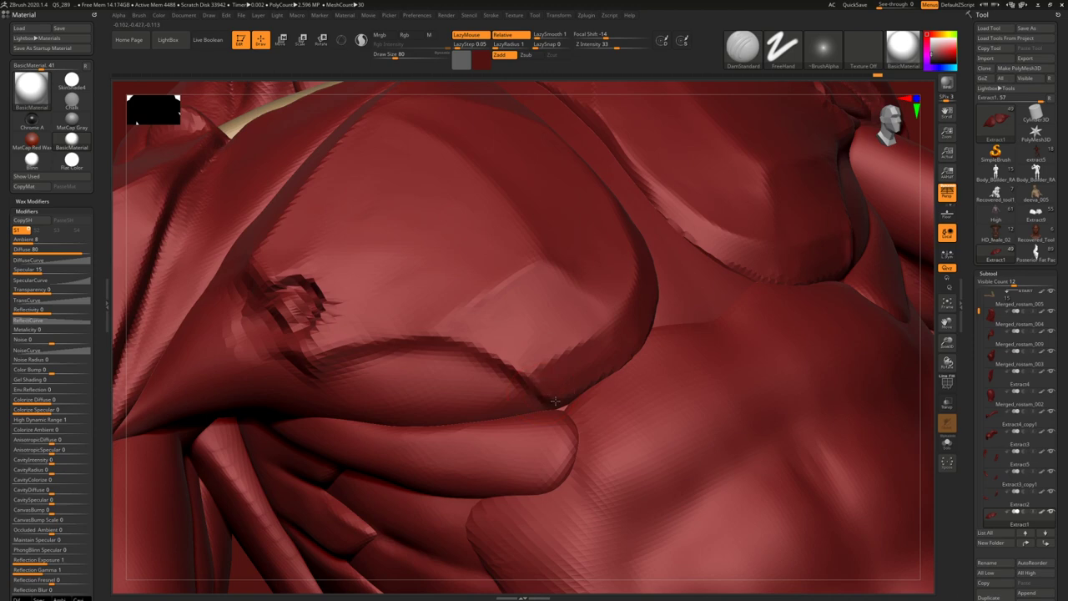
- Carve a rim along the lower and inner edges of the pectorals with DamStandard at draw size 56
{"action": "mouse_move", "coordinate": [539, 376]}
{"action": "left_mouse_down"}
{"action": "mouse_move", "coordinate": [592, 372]}
{"action": "mouse_move", "coordinate": [624, 351]}
{"action": "left_mouse_up"}
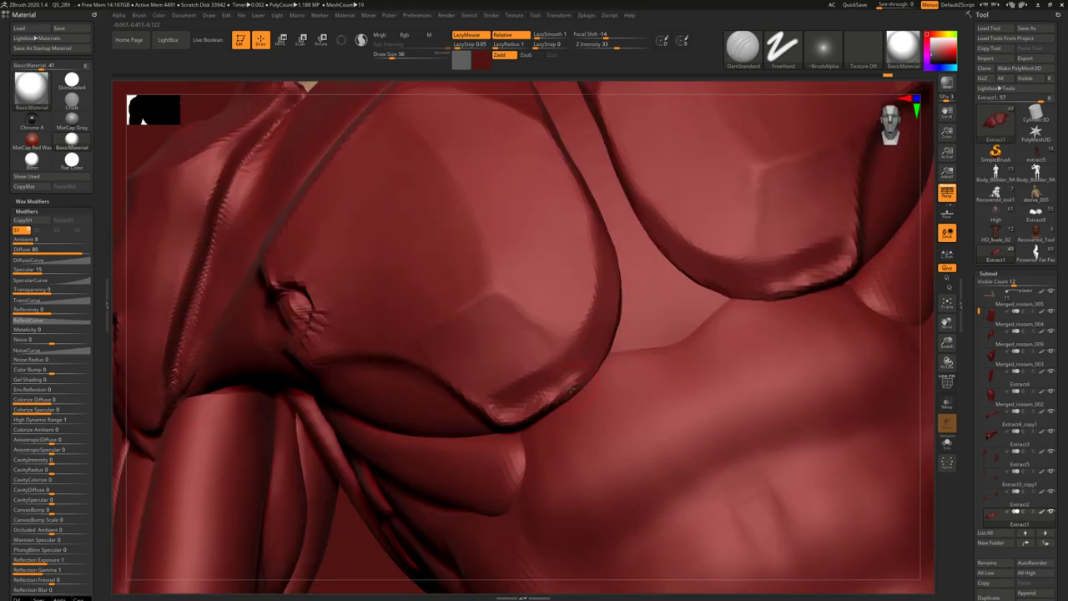
{"action": "mouse_move", "coordinate": [584, 383]}
{"action": "left_mouse_down"}
{"action": "mouse_move", "coordinate": [617, 309]}
{"action": "mouse_move", "coordinate": [595, 333]}
{"action": "left_mouse_up"}
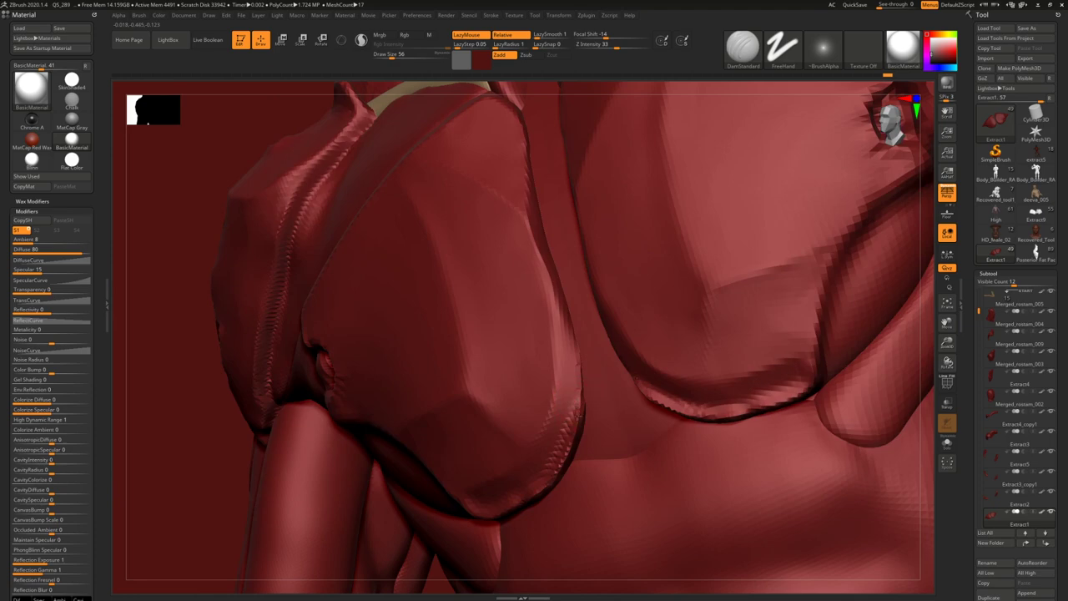
{"action": "left_click_drag", "start_coordinate": [605, 392], "coordinate": [573, 339]}
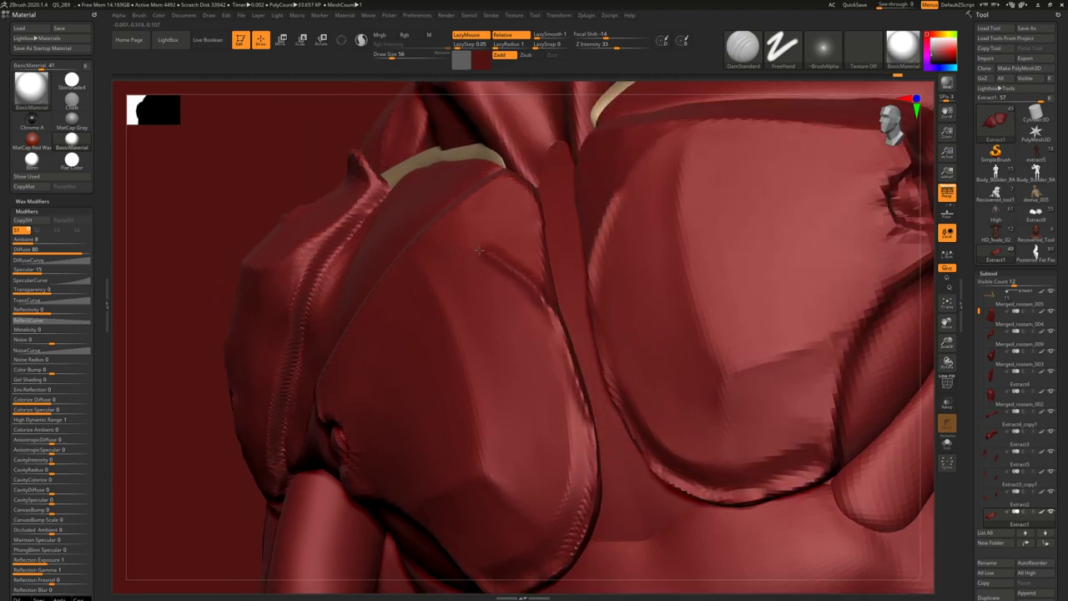
- Carve a curved groove across the upper part of the pectorals with DamStandard at draw size 56
{"action": "left_click_drag", "start_coordinate": [485, 251], "coordinate": [421, 240]}
{"action": "right_click_drag", "start_coordinate": [497, 316], "coordinate": [525, 331]}
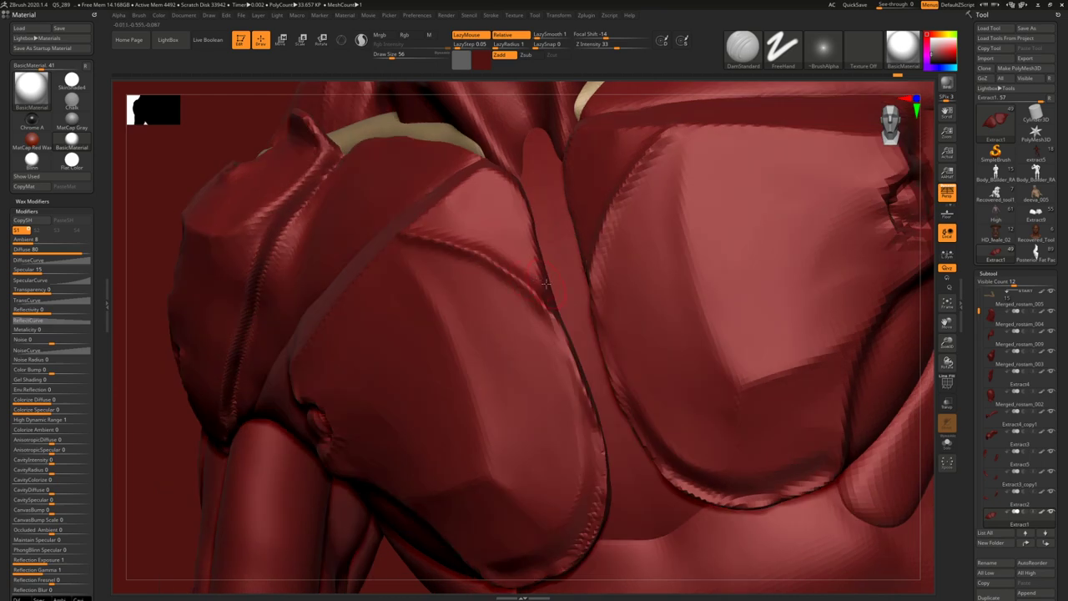
{"action": "mouse_move", "coordinate": [544, 288]}
{"action": "left_mouse_down"}
{"action": "mouse_move", "coordinate": [528, 213]}
{"action": "mouse_move", "coordinate": [502, 219]}
{"action": "left_mouse_up"}
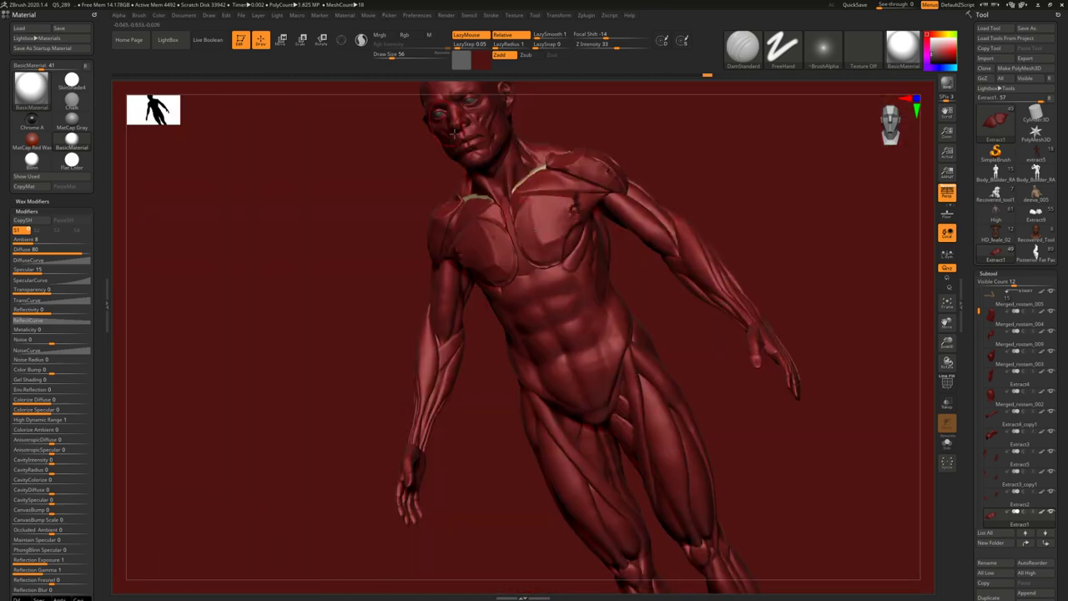
- Cut a small notch into the inner edge of each pectoral plate with DamStandard at draw size 77
{"action": "right_click_drag", "start_coordinate": [518, 284], "coordinate": [534, 272]}
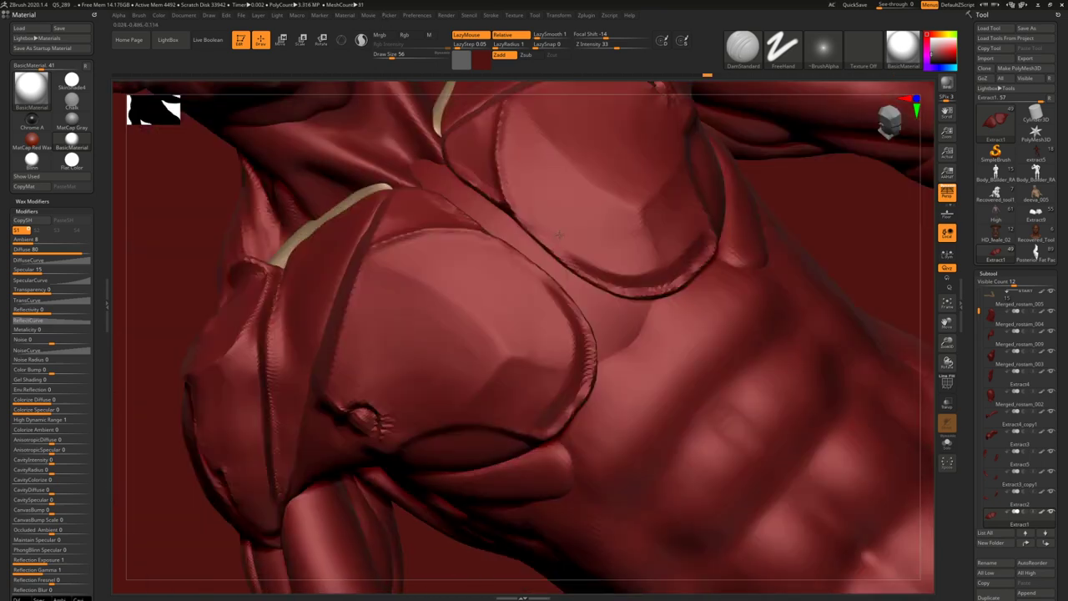
{"action": "right_click_drag", "start_coordinate": [564, 250], "coordinate": [566, 241], "text": "ctrl"}
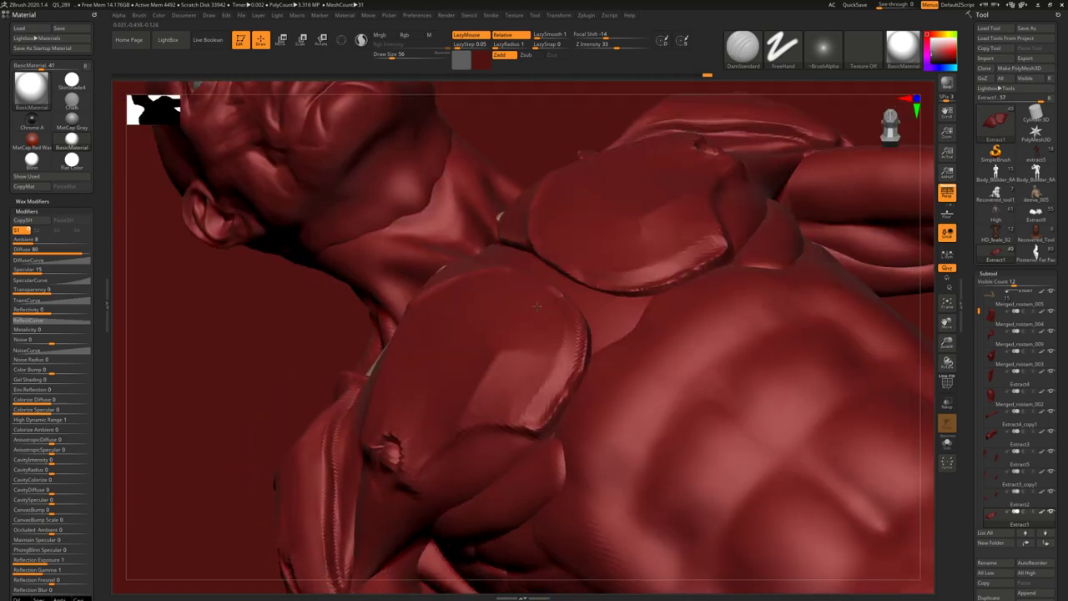
{"action": "right_click_drag", "start_coordinate": [505, 274], "coordinate": [472, 288]}
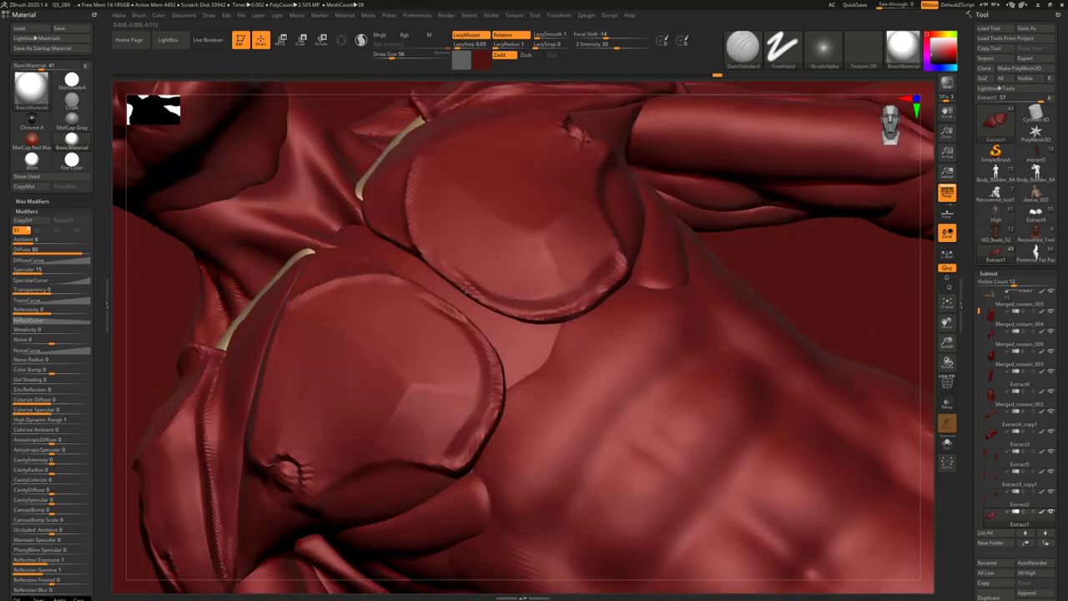
{"action": "right_click_drag", "start_coordinate": [454, 267], "coordinate": [444, 255]}
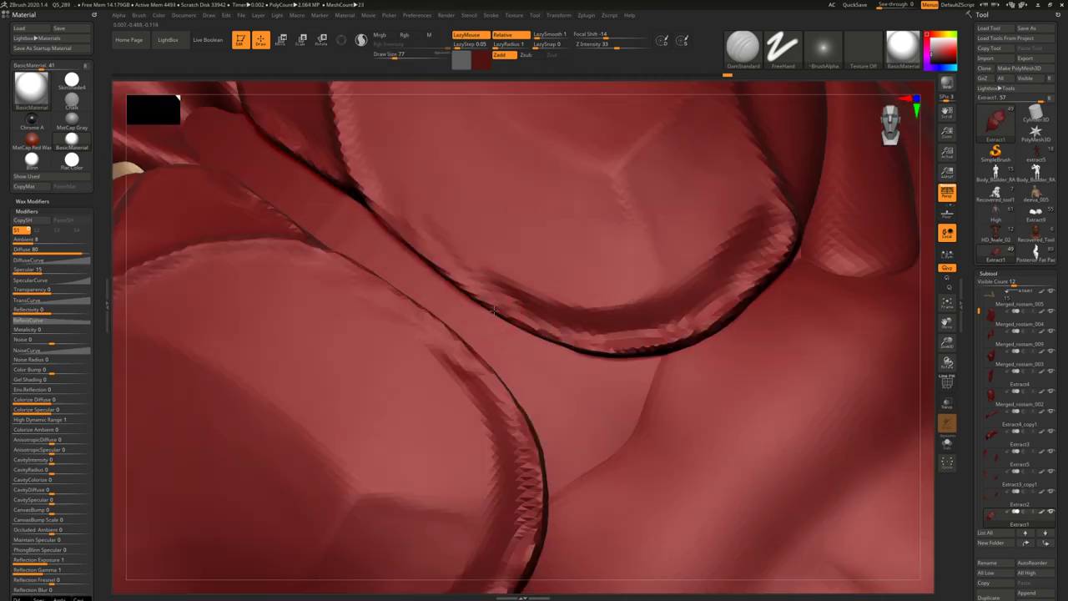
{"action": "left_click_drag", "start_coordinate": [488, 304], "coordinate": [499, 301]}
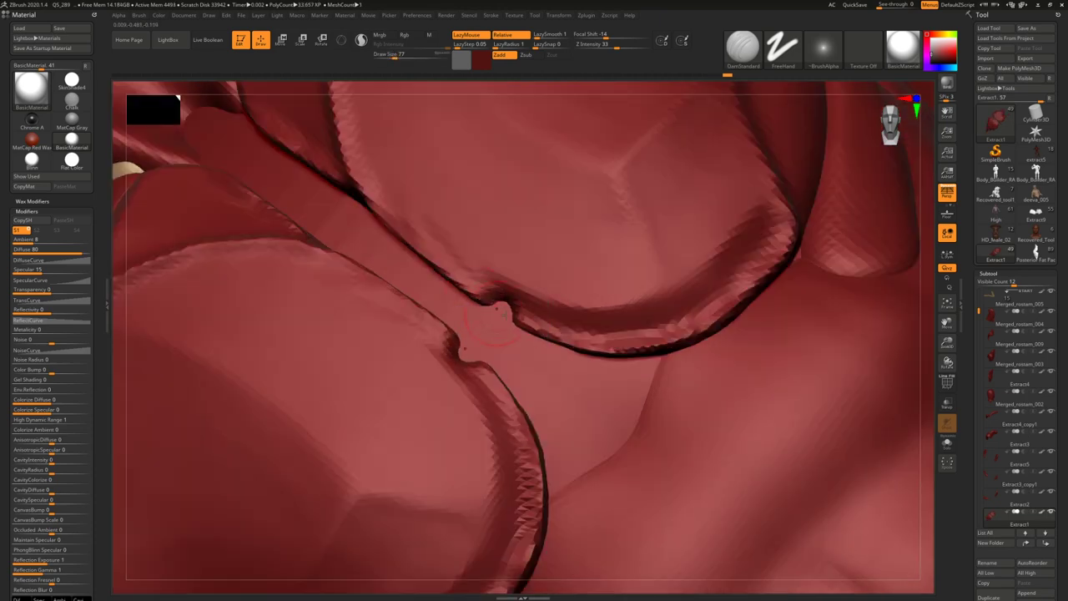
{"action": "right_click_drag", "start_coordinate": [427, 109], "coordinate": [502, 332], "text": "ctrl"}
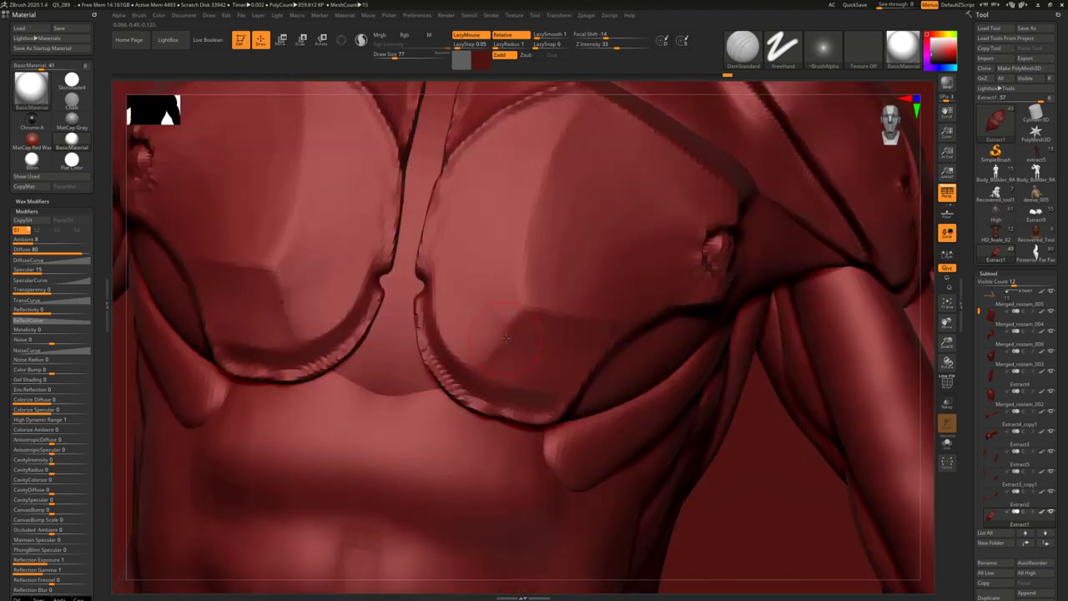
- Flatten the facets on the lower front of the pectorals with TrimDynamic at draw size 104
{"action": "key", "text": "b"}
{"action": "key", "text": "t"}
{"action": "key", "text": "d"}
{"action": "key", "text": "space"}
{"action": "left_click_drag", "start_coordinate": [504, 351], "coordinate": [514, 351]}
{"action": "left_click_drag", "start_coordinate": [511, 357], "coordinate": [516, 291]}
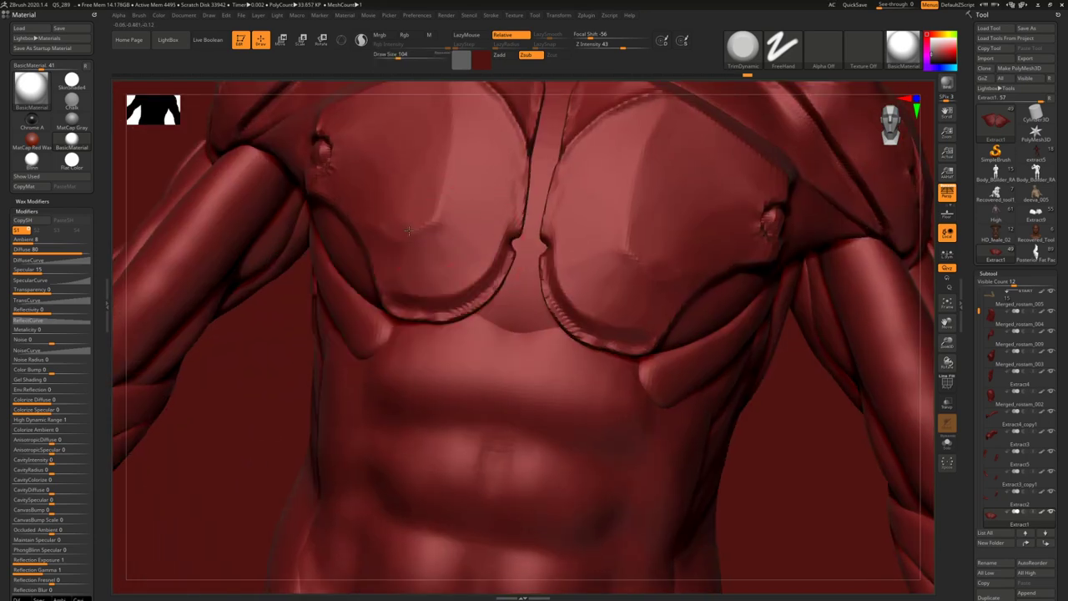
{"action": "right_click_drag", "start_coordinate": [411, 233], "coordinate": [424, 297], "text": "alt"}
{"action": "mouse_move", "coordinate": [413, 304]}
{"action": "left_mouse_down"}
{"action": "mouse_move", "coordinate": [400, 307]}
{"action": "mouse_move", "coordinate": [435, 309]}
{"action": "left_mouse_up"}
{"action": "right_click_drag", "start_coordinate": [468, 302], "coordinate": [631, 313], "text": "alt"}
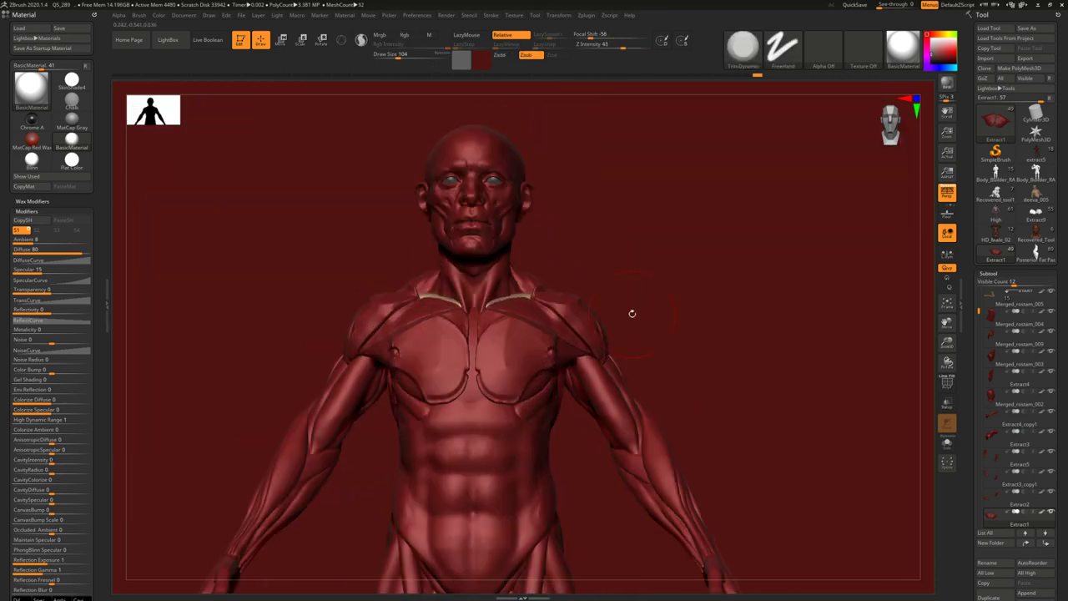
- Switch to Chrome and search Google for "spacex suits" in a new tab
{"action": "key", "text": "alt+Tab"}
{"action": "key", "text": "alt+Tab"}
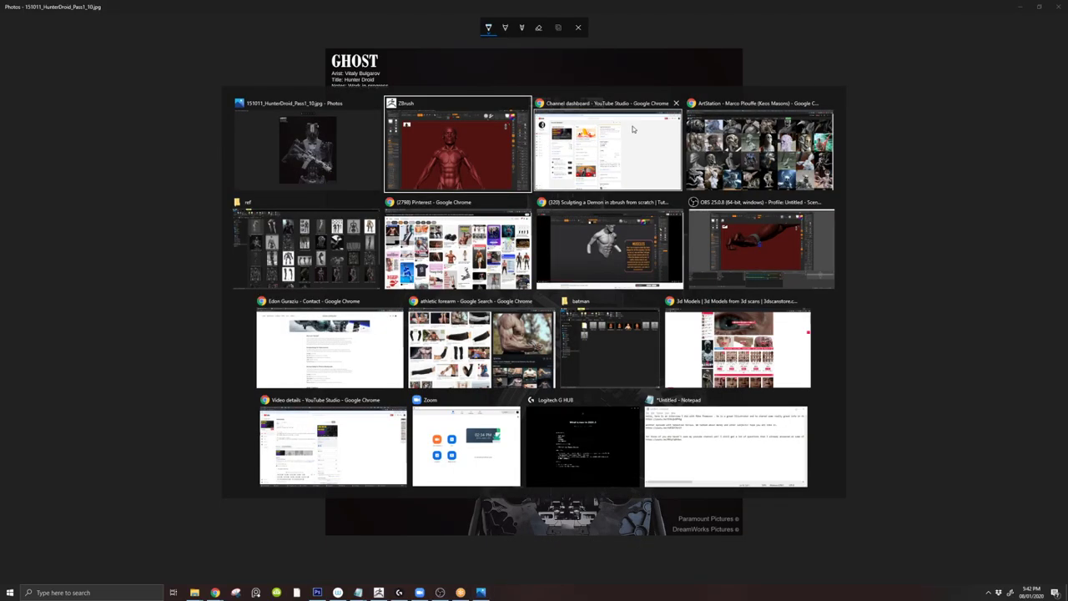
{"action": "left_click", "coordinate": [732, 144]}
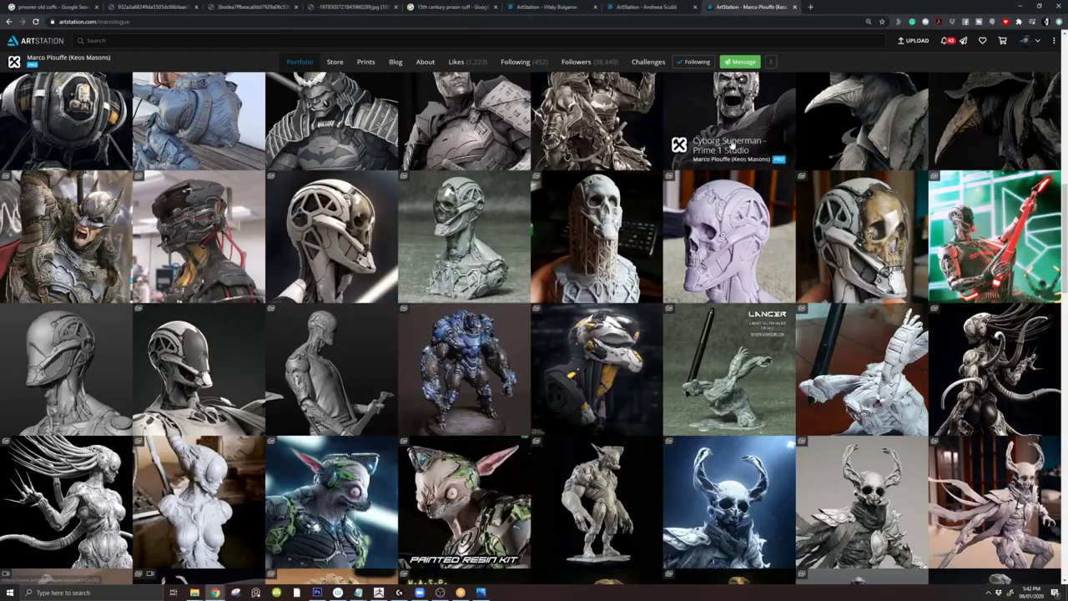
{"action": "key", "text": "ctrl+t"}
{"action": "type", "text": "space"}
{"action": "type", "text": "x suite"}
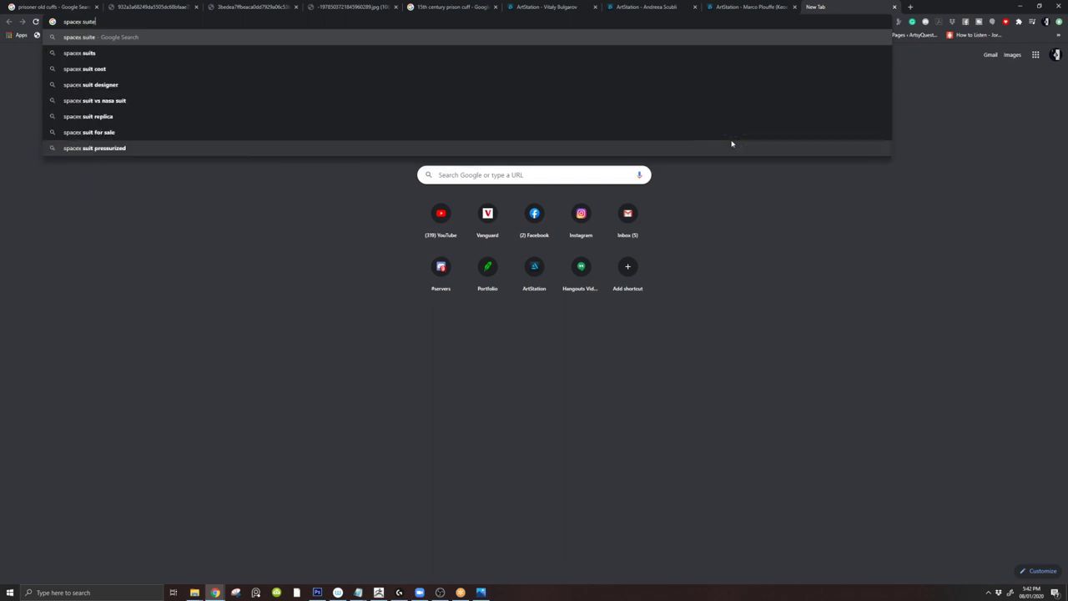
{"action": "key", "text": "BackSpace"}
{"action": "type", "text": "suits"}
{"action": "key", "text": "Return"}
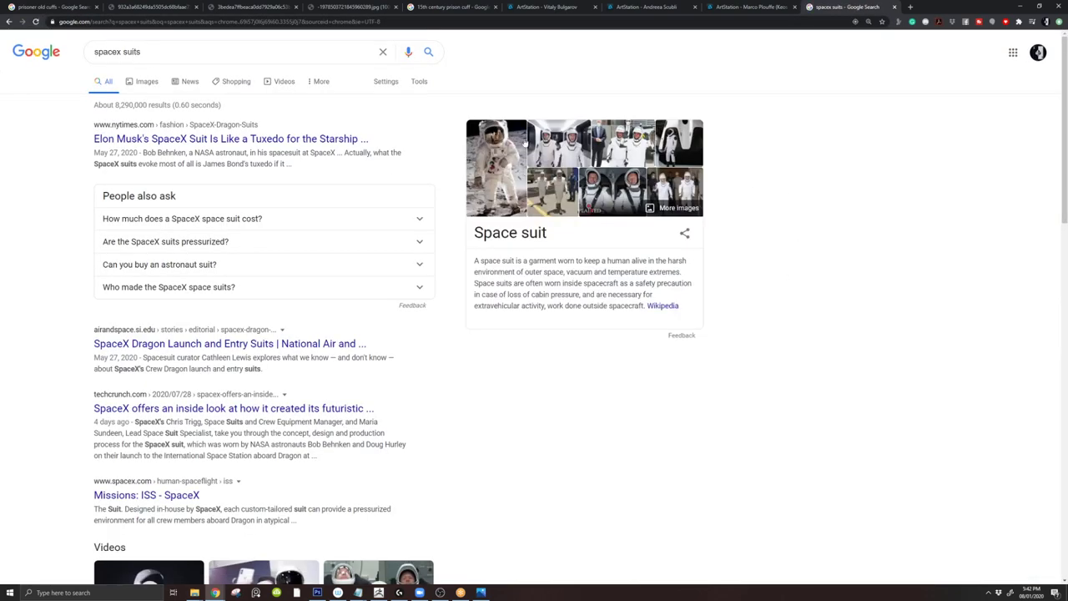
- Browse the image results for the SpaceX suits and enlarge the New York Times photo of two suited astronauts
{"action": "left_click", "coordinate": [142, 82]}
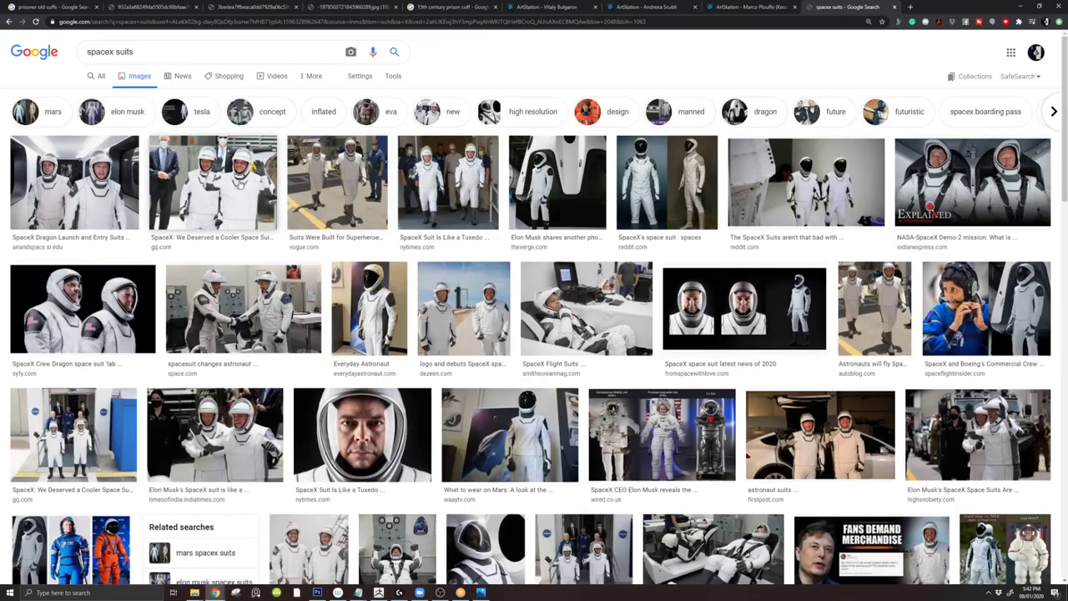
{"action": "left_click", "coordinate": [237, 183]}
{"action": "left_click", "coordinate": [522, 141]}
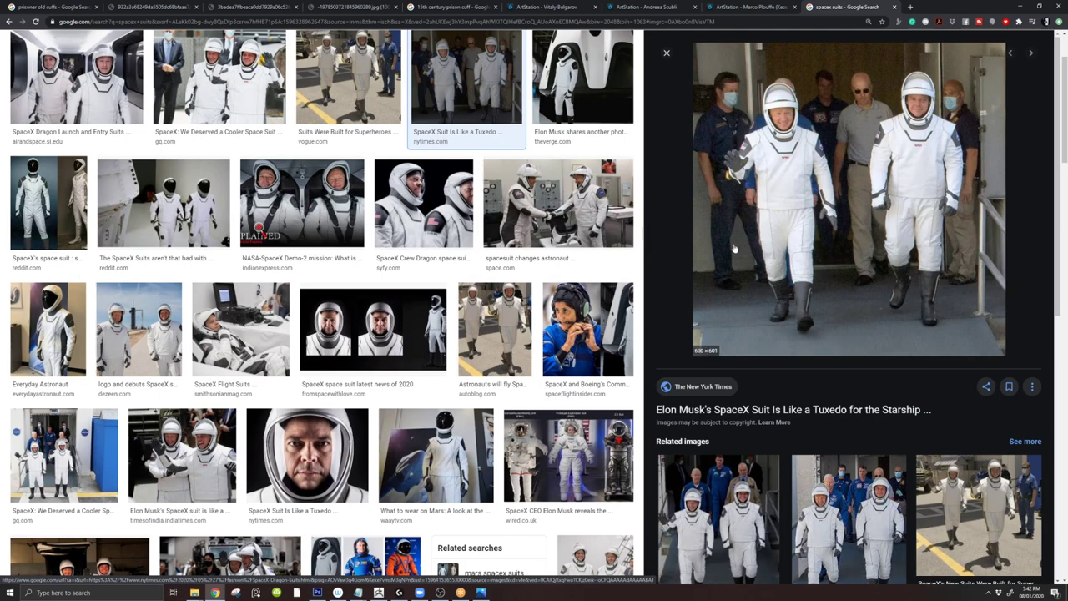
- Search Google Images for "iphone vs blackberry" in a new tab and enlarge the iPhone vs. BlackBerry Bold comparison photo
{"action": "key", "text": "ctrl+t"}
{"action": "type", "text": "iphone vs blackberry"}
{"action": "key", "text": "Return"}
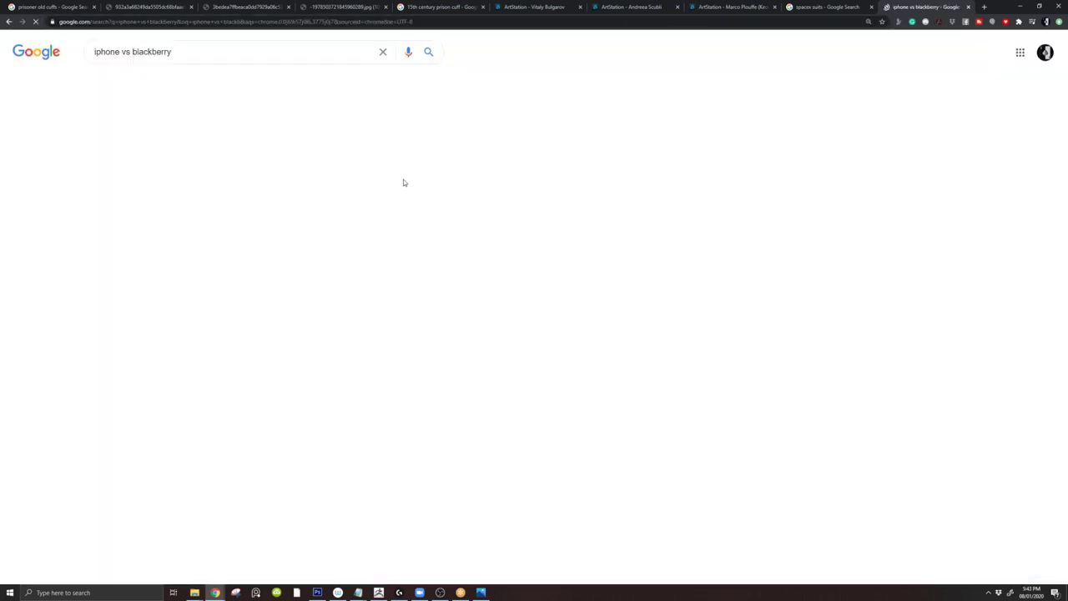
{"action": "left_click", "coordinate": [137, 80]}
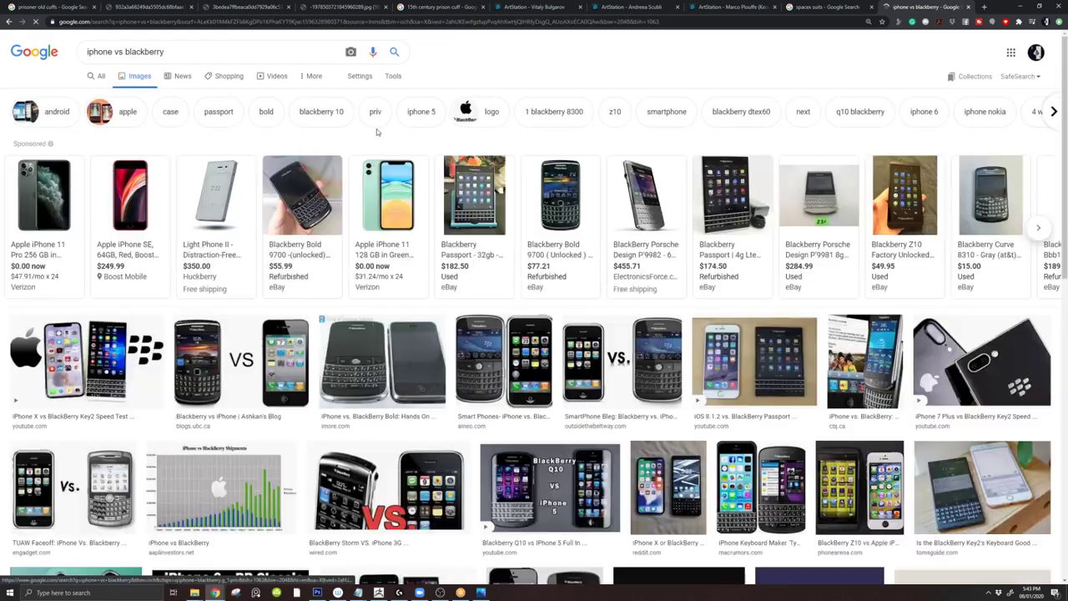
{"action": "mouse_move", "coordinate": [472, 264]}
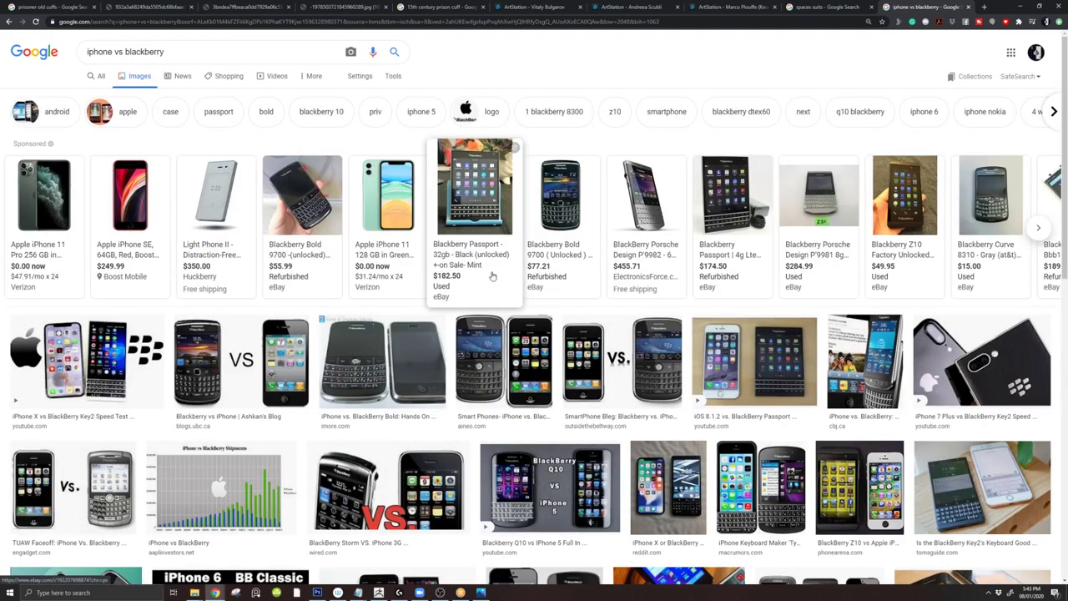
{"action": "left_click", "coordinate": [320, 212]}
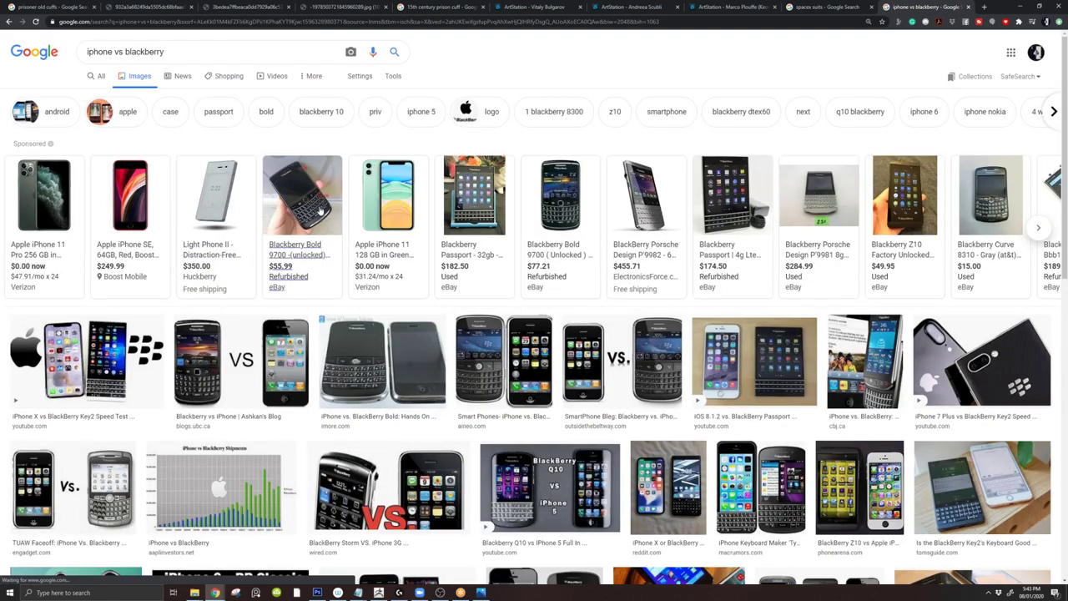
{"action": "left_click", "coordinate": [401, 377]}
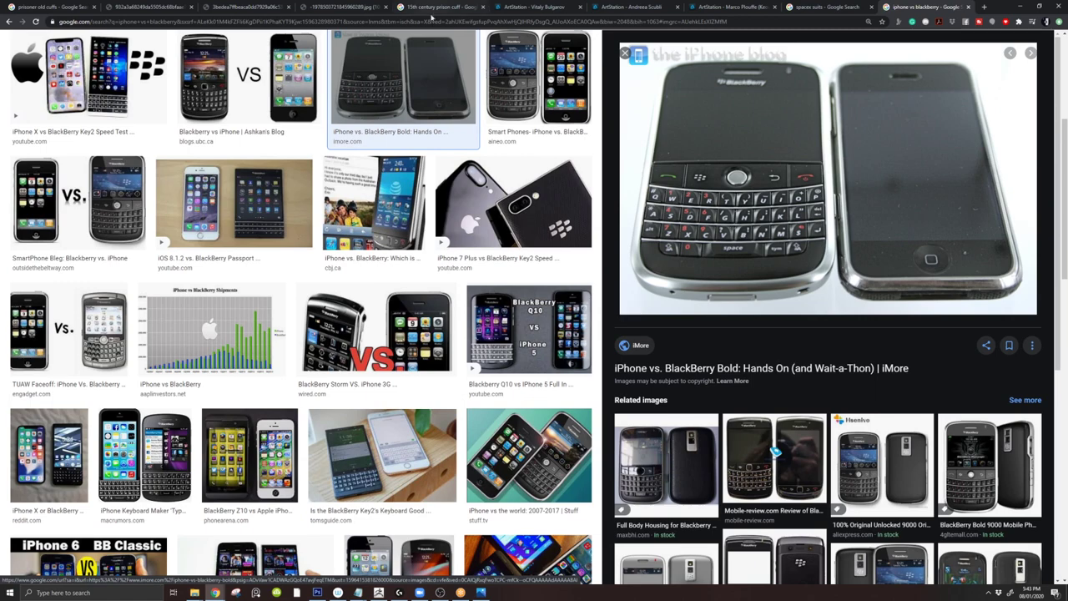
- Search Google Images for "tesla 3 interior" and enlarge the Business Insider dashboard photo
{"action": "scroll", "coordinate": [412, 98], "scroll_direction": "up", "scroll_amount": 5}
{"action": "left_click_drag", "start_coordinate": [167, 52], "coordinate": [22, 40]}
{"action": "type", "text": "tesla 3 interior"}
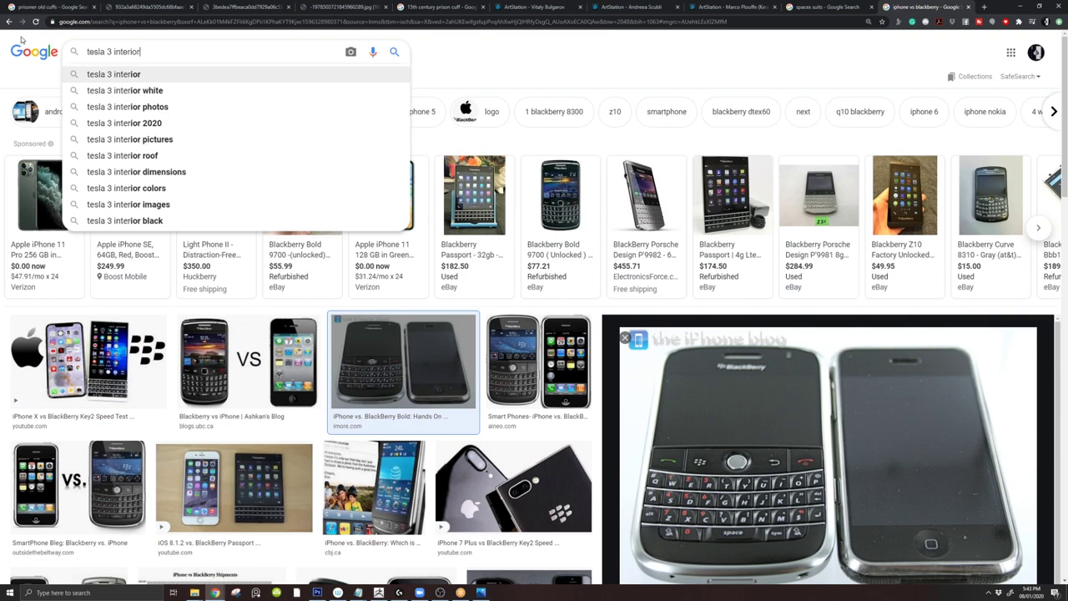
{"action": "key", "text": "Return"}
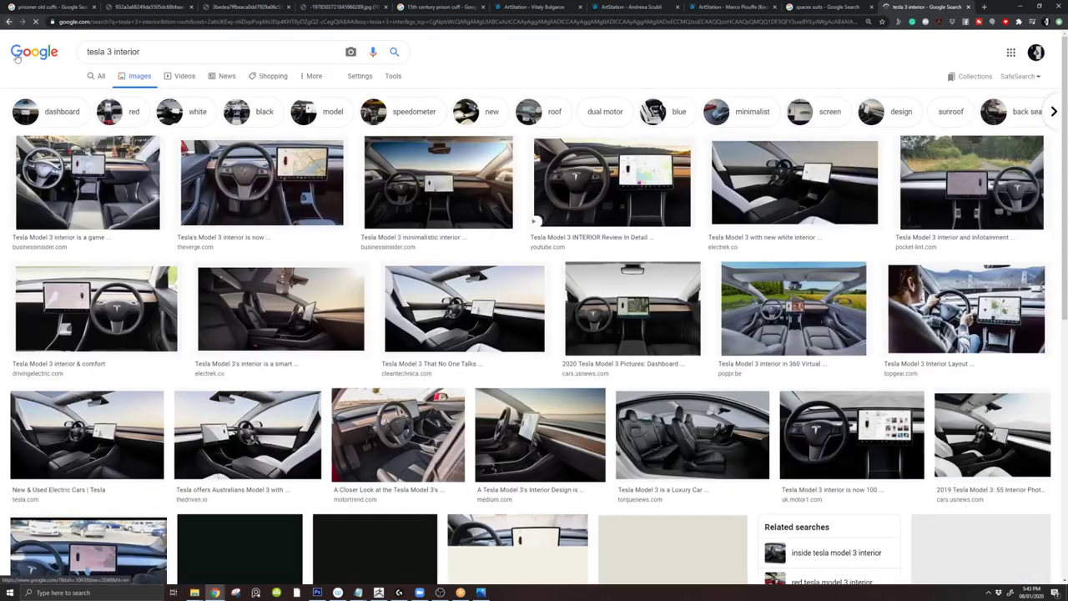
{"action": "left_click", "coordinate": [106, 178]}
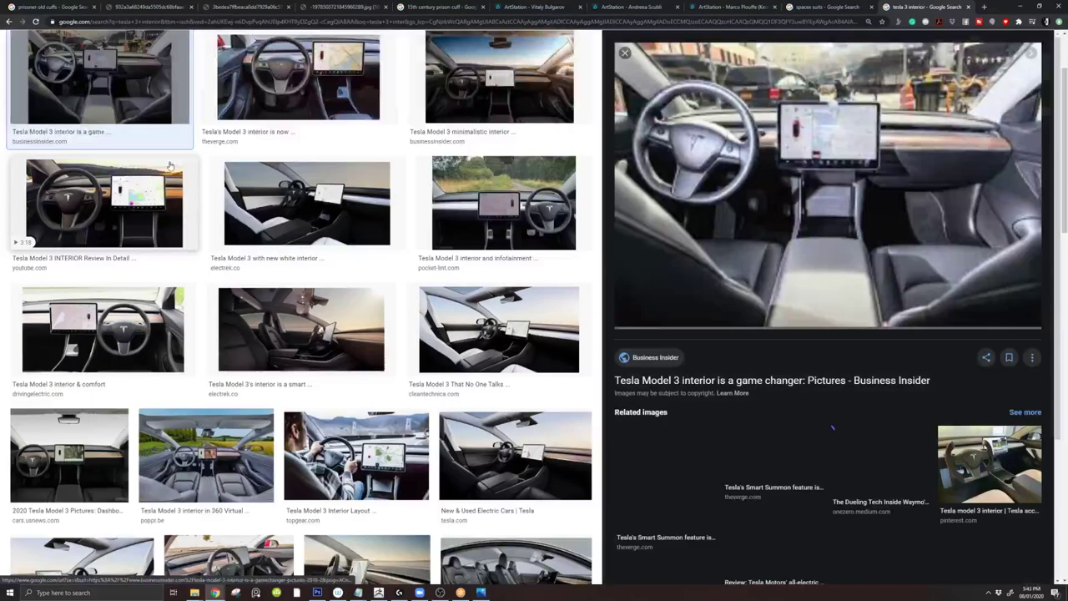
- Enlarge The Verge's Tesla Model 3 interior photo from the image results
{"action": "scroll", "coordinate": [502, 199], "scroll_direction": "up", "scroll_amount": 3}
{"action": "scroll", "coordinate": [501, 199], "scroll_direction": "down", "scroll_amount": 3}
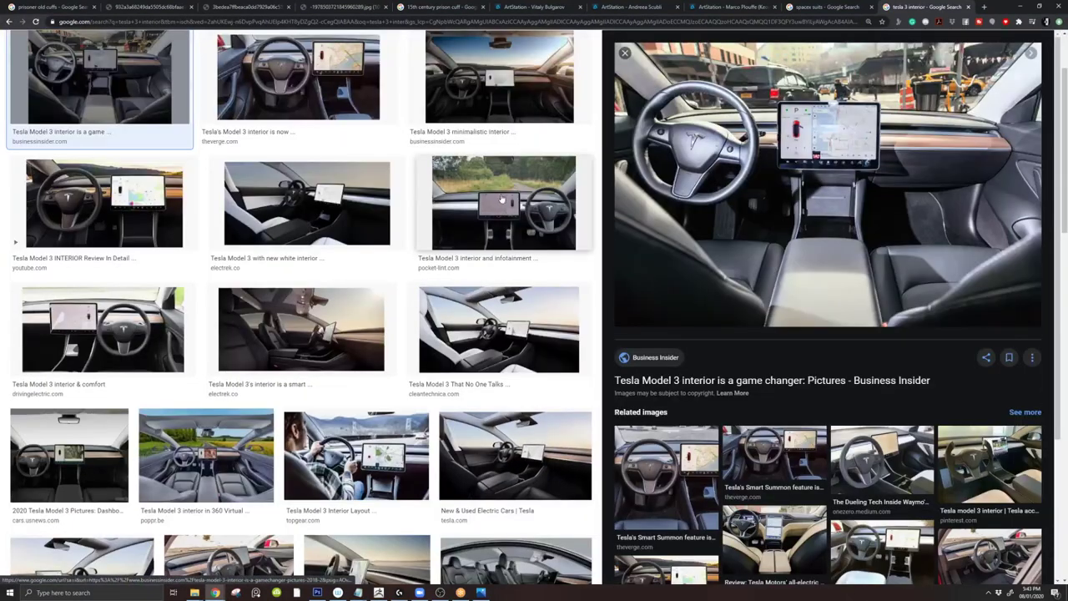
{"action": "scroll", "coordinate": [502, 199], "scroll_direction": "up", "scroll_amount": 1}
{"action": "left_click", "coordinate": [249, 134]}
{"action": "scroll", "coordinate": [249, 134], "scroll_direction": "up", "scroll_amount": 1}
{"action": "scroll", "coordinate": [249, 134], "scroll_direction": "down", "scroll_amount": 1}
- Search Google Images for "mercedes interior" in a new tab and enlarge the Daimler interior design photo
{"action": "key", "text": "ctrl+t"}
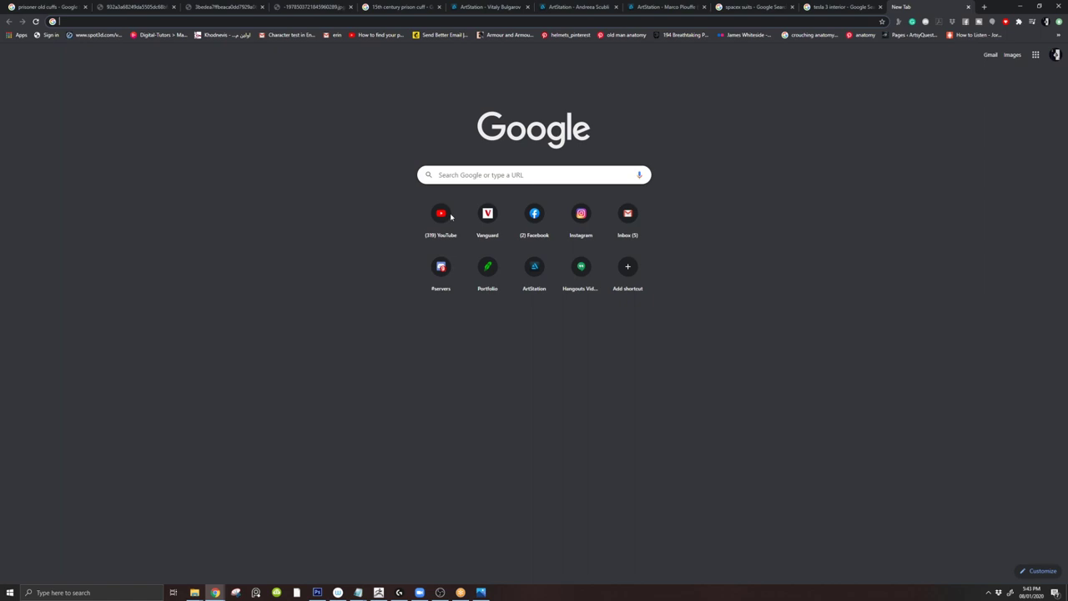
{"action": "type", "text": "mercerdes"}
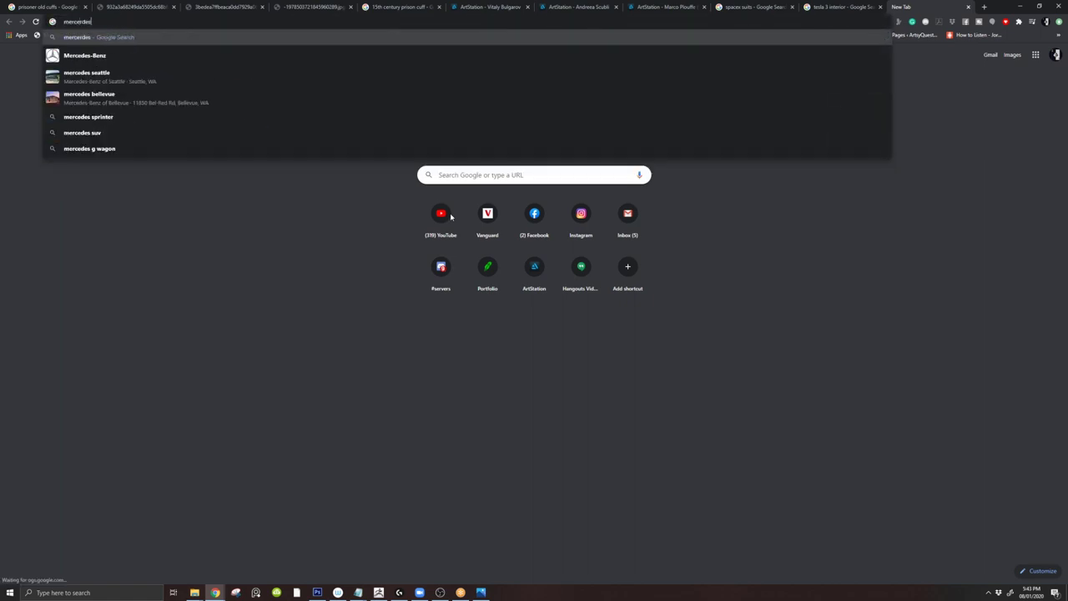
{"action": "key", "text": "Return"}
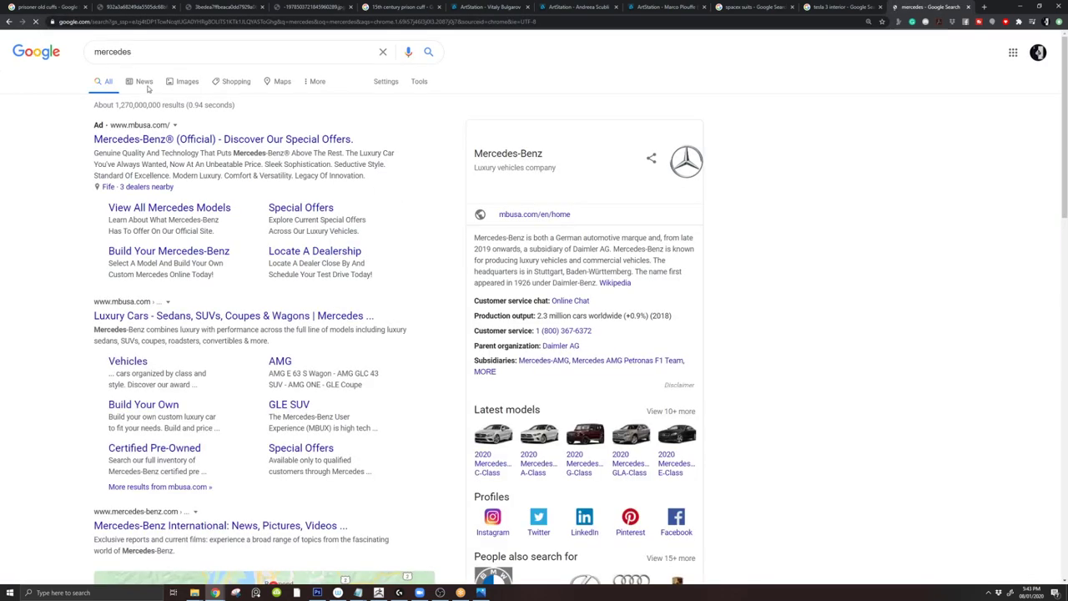
{"action": "left_click", "coordinate": [185, 82]}
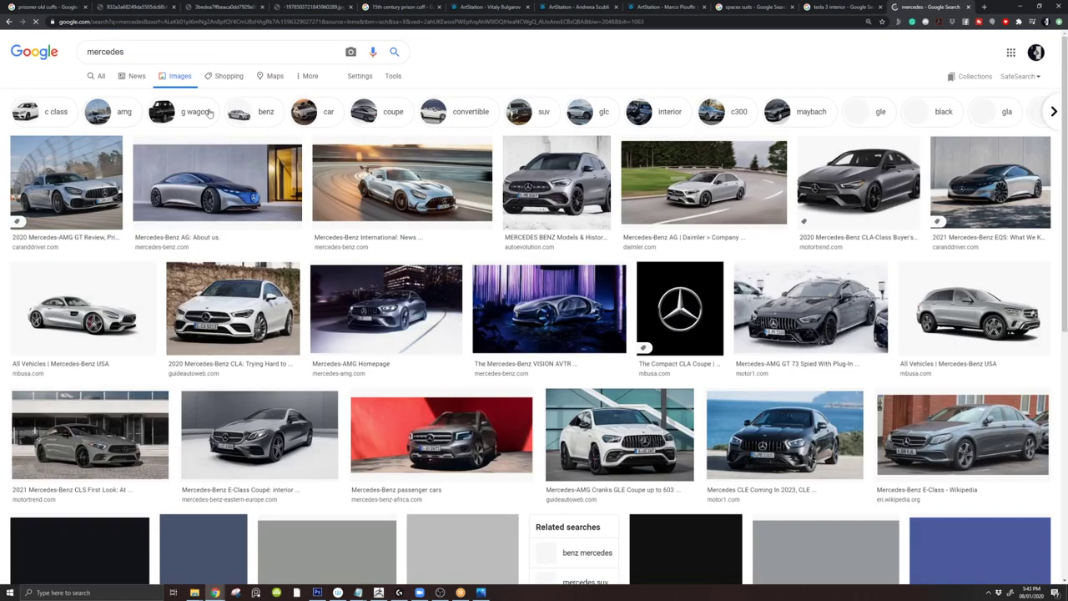
{"action": "left_click", "coordinate": [187, 50]}
{"action": "type", "text": "interior"}
{"action": "key", "text": "Return"}
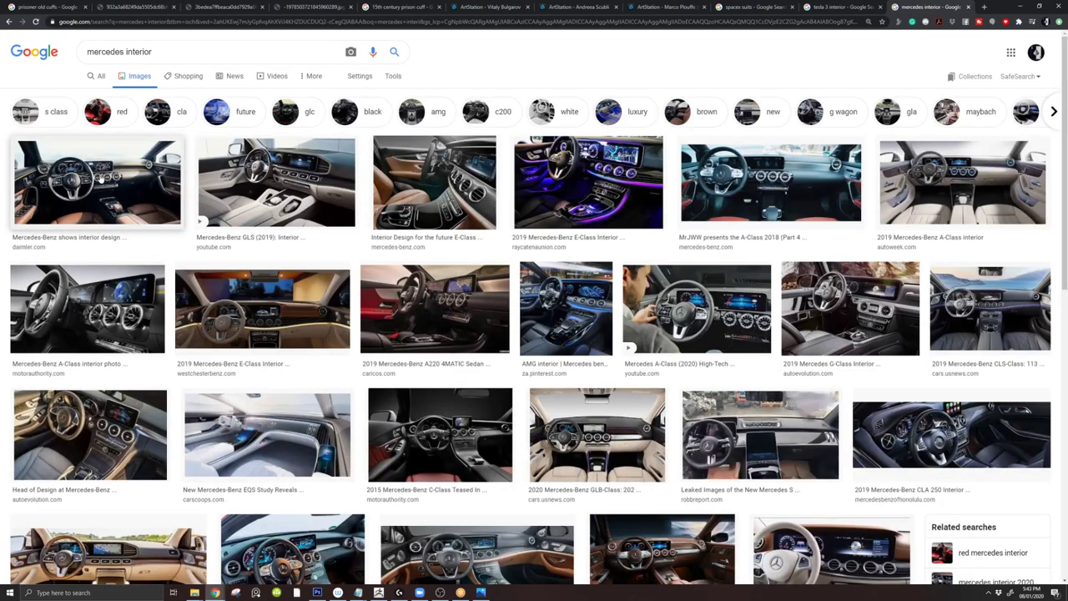
{"action": "left_click", "coordinate": [97, 182]}
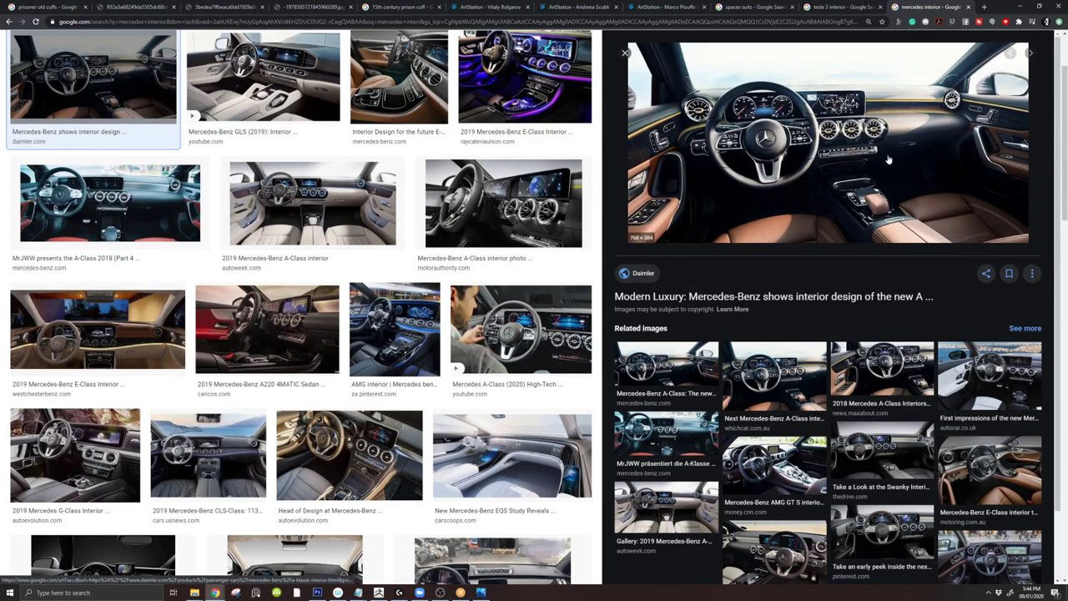
- Compare the Tesla Model 3 and Mercedes interior photos by alternating repeatedly between their tabs, finishing on the Tesla results
{"action": "left_click", "coordinate": [832, 6]}
{"action": "left_click", "coordinate": [913, 6]}
{"action": "left_click", "coordinate": [819, 6]}
{"action": "left_click", "coordinate": [924, 6]}
{"action": "left_click", "coordinate": [842, 6]}
{"action": "left_click", "coordinate": [923, 6]}
{"action": "left_click", "coordinate": [843, 6]}
{"action": "left_click", "coordinate": [924, 6]}
{"action": "left_click", "coordinate": [864, 5]}
{"action": "left_click", "coordinate": [921, 7]}
{"action": "left_click", "coordinate": [843, 6]}
{"action": "left_click", "coordinate": [925, 6]}
{"action": "left_click", "coordinate": [847, 5]}
{"action": "left_click", "coordinate": [921, 6]}
{"action": "left_click", "coordinate": [845, 6]}
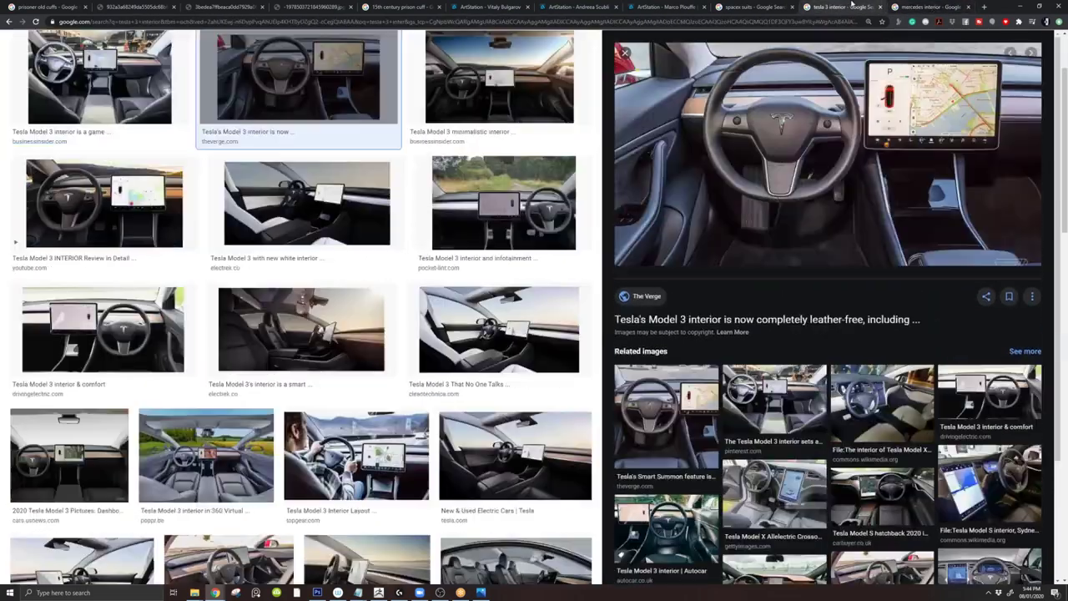
{"action": "scroll", "coordinate": [862, 126], "scroll_direction": "up", "scroll_amount": 2}
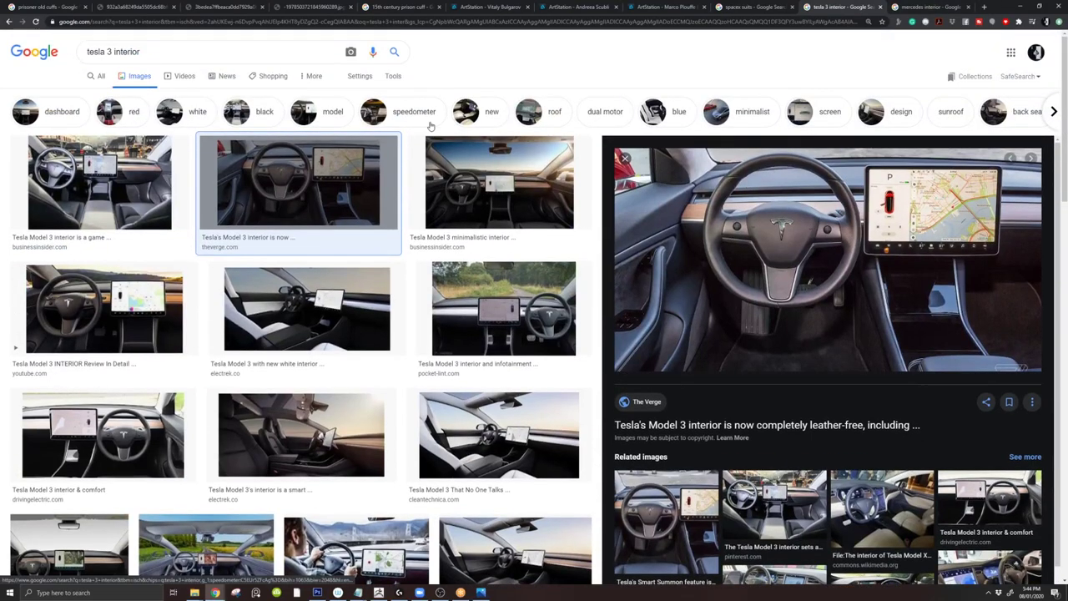
- Switch to Photos, outline the Hunter Droid's chest plates, rifle magazine, torso side strip and forearm in blue, and clear the markings
{"action": "key", "text": "alt+Tab"}
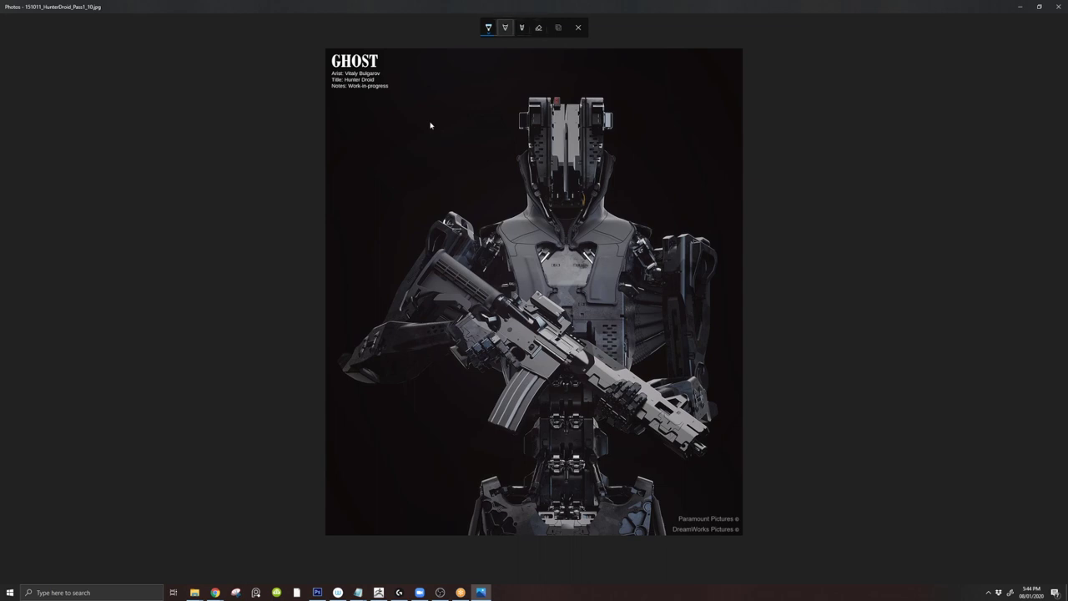
{"action": "mouse_move", "coordinate": [605, 240]}
{"action": "left_mouse_down"}
{"action": "mouse_move", "coordinate": [588, 295]}
{"action": "mouse_move", "coordinate": [614, 300]}
{"action": "mouse_move", "coordinate": [633, 224]}
{"action": "mouse_move", "coordinate": [604, 199]}
{"action": "mouse_move", "coordinate": [574, 236]}
{"action": "mouse_move", "coordinate": [598, 242]}
{"action": "mouse_move", "coordinate": [557, 243]}
{"action": "mouse_move", "coordinate": [547, 212]}
{"action": "mouse_move", "coordinate": [504, 209]}
{"action": "mouse_move", "coordinate": [504, 267]}
{"action": "mouse_move", "coordinate": [544, 265]}
{"action": "mouse_move", "coordinate": [549, 289]}
{"action": "left_mouse_up"}
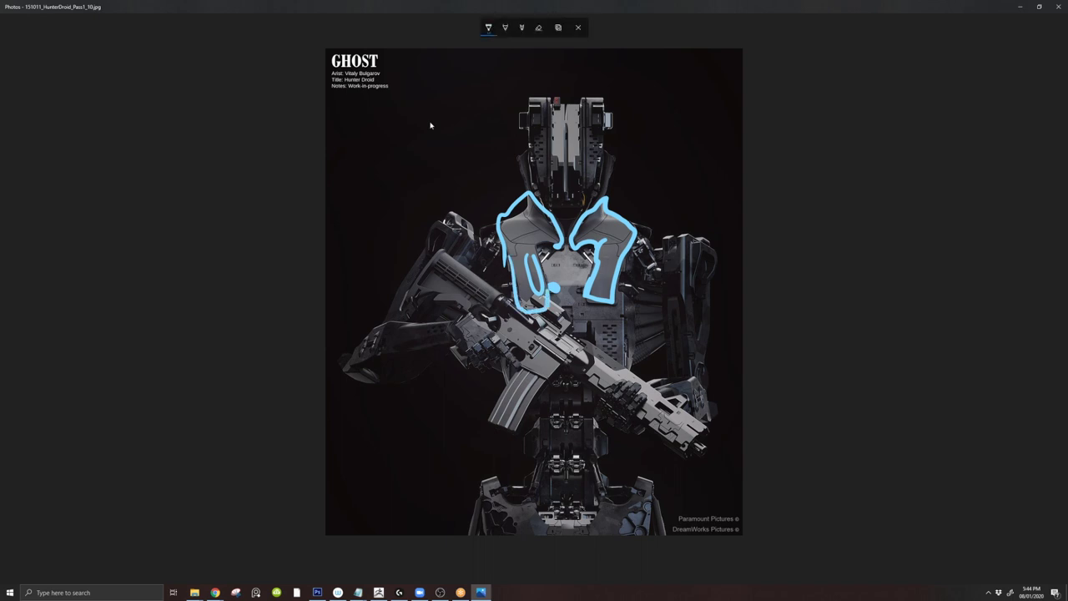
{"action": "mouse_move", "coordinate": [544, 375]}
{"action": "left_mouse_down"}
{"action": "mouse_move", "coordinate": [524, 424]}
{"action": "mouse_move", "coordinate": [489, 422]}
{"action": "mouse_move", "coordinate": [521, 373]}
{"action": "mouse_move", "coordinate": [509, 422]}
{"action": "mouse_move", "coordinate": [481, 437]}
{"action": "left_mouse_up"}
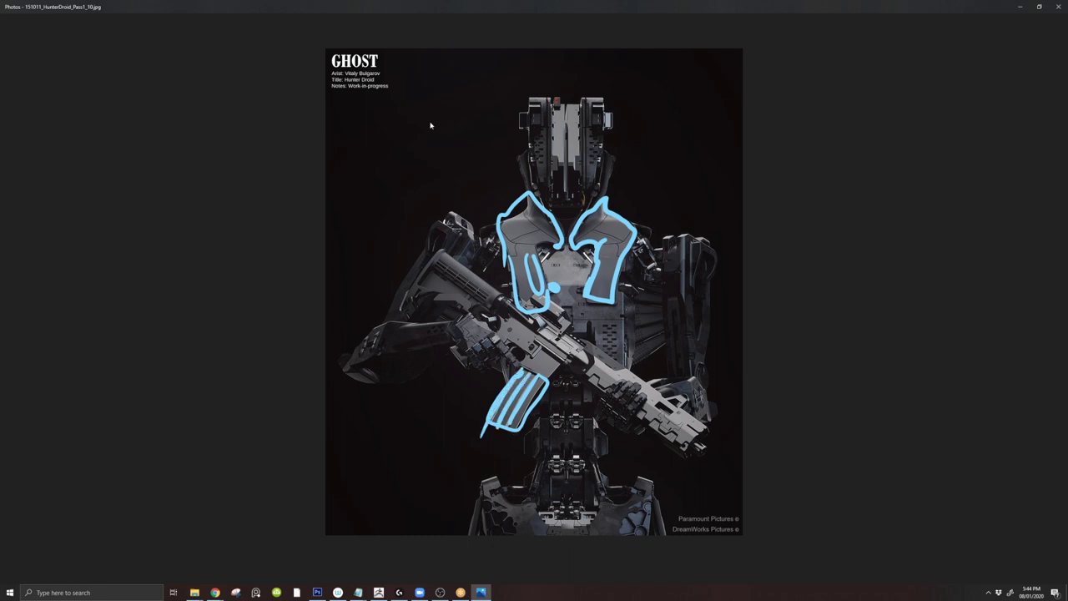
{"action": "left_click_drag", "start_coordinate": [584, 372], "coordinate": [590, 375]}
{"action": "mouse_move", "coordinate": [622, 292]}
{"action": "left_mouse_down"}
{"action": "mouse_move", "coordinate": [621, 377]}
{"action": "mouse_move", "coordinate": [639, 382]}
{"action": "left_mouse_up"}
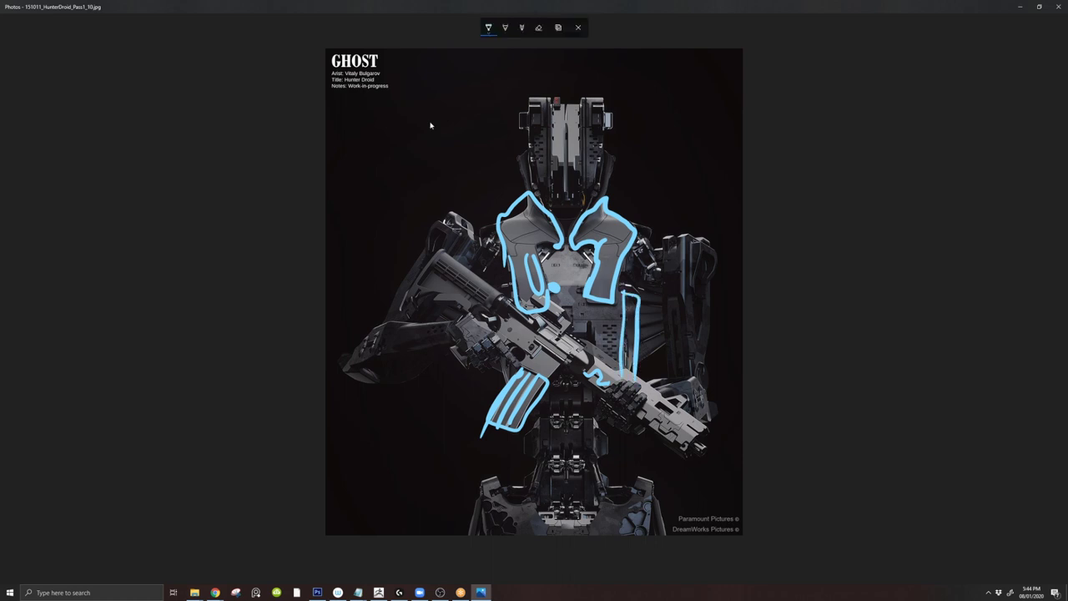
{"action": "mouse_move", "coordinate": [375, 351]}
{"action": "left_mouse_down"}
{"action": "mouse_move", "coordinate": [394, 321]}
{"action": "mouse_move", "coordinate": [459, 336]}
{"action": "left_mouse_up"}
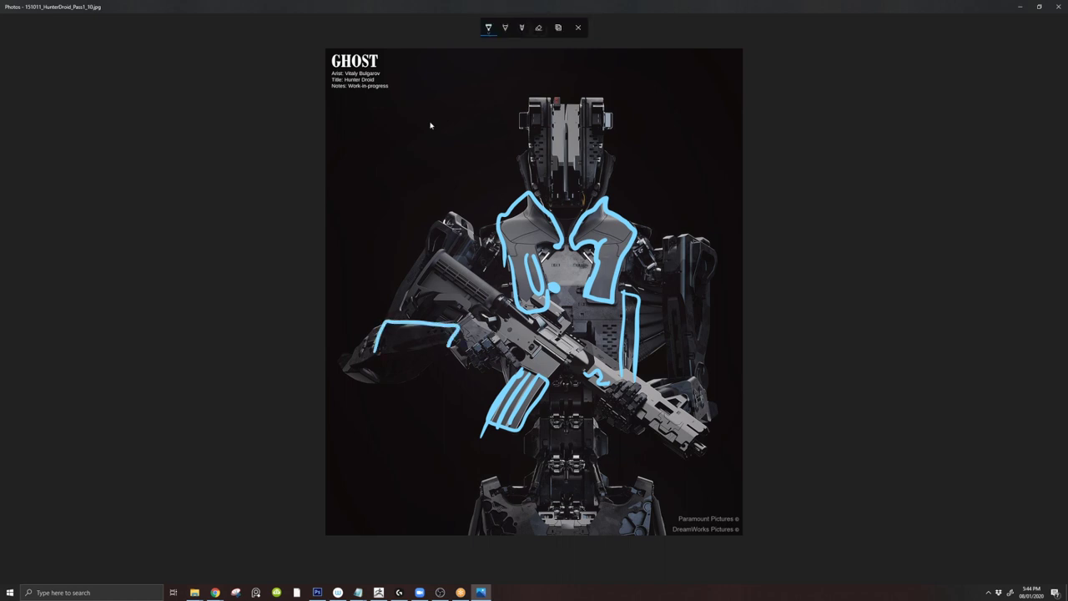
{"action": "key", "text": "Escape"}
{"action": "key", "text": "Return"}
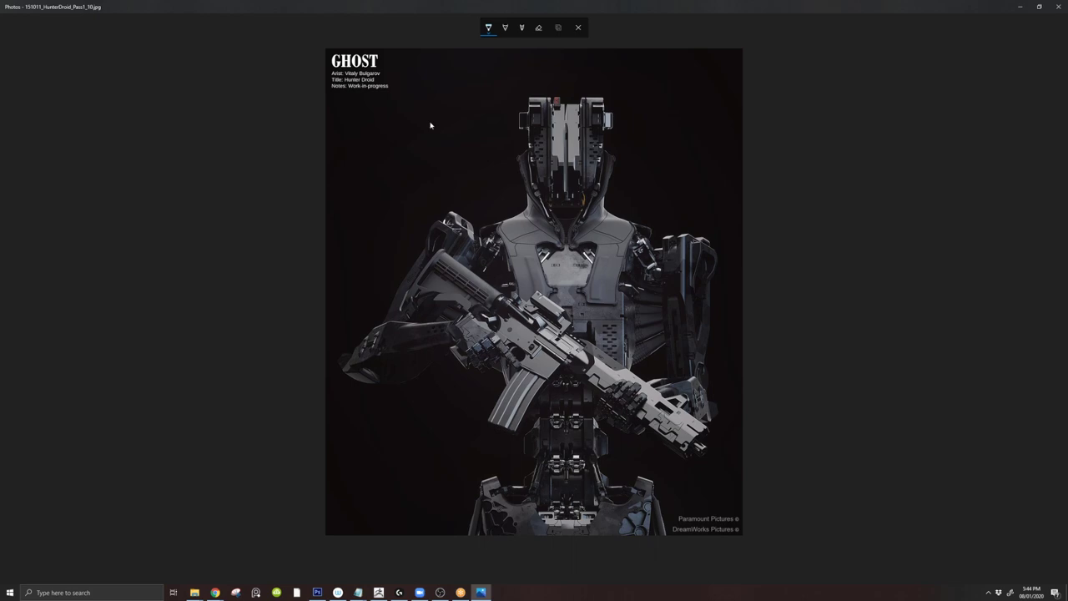
- Switch to Chrome and open Mike Nash's ArtStation portfolio in a new tab
{"action": "key", "text": "alt+Tab"}
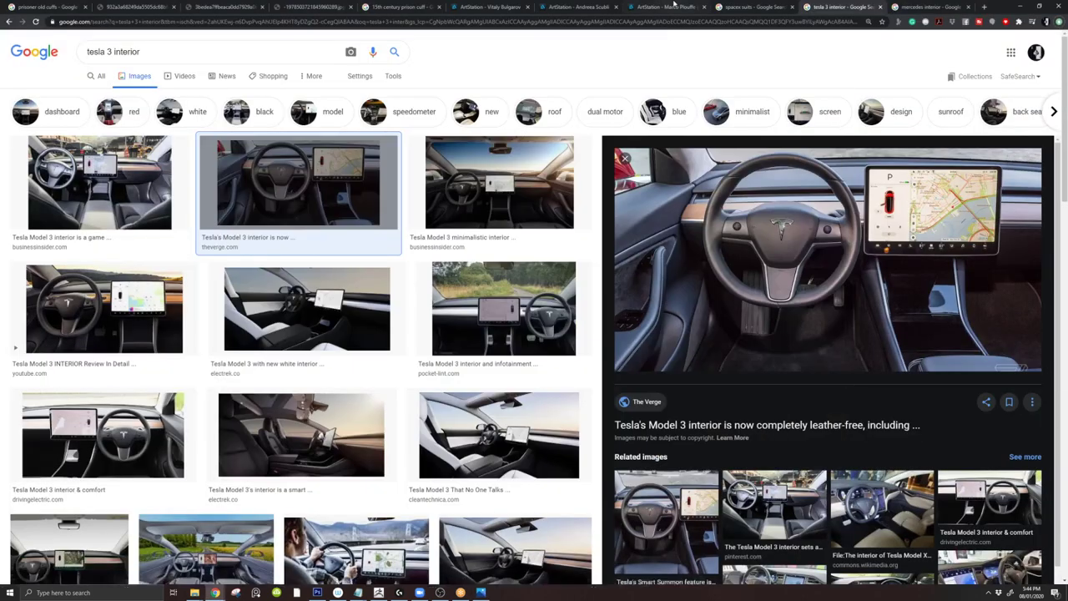
{"action": "left_click", "coordinate": [578, 6]}
{"action": "left_click", "coordinate": [490, 7]}
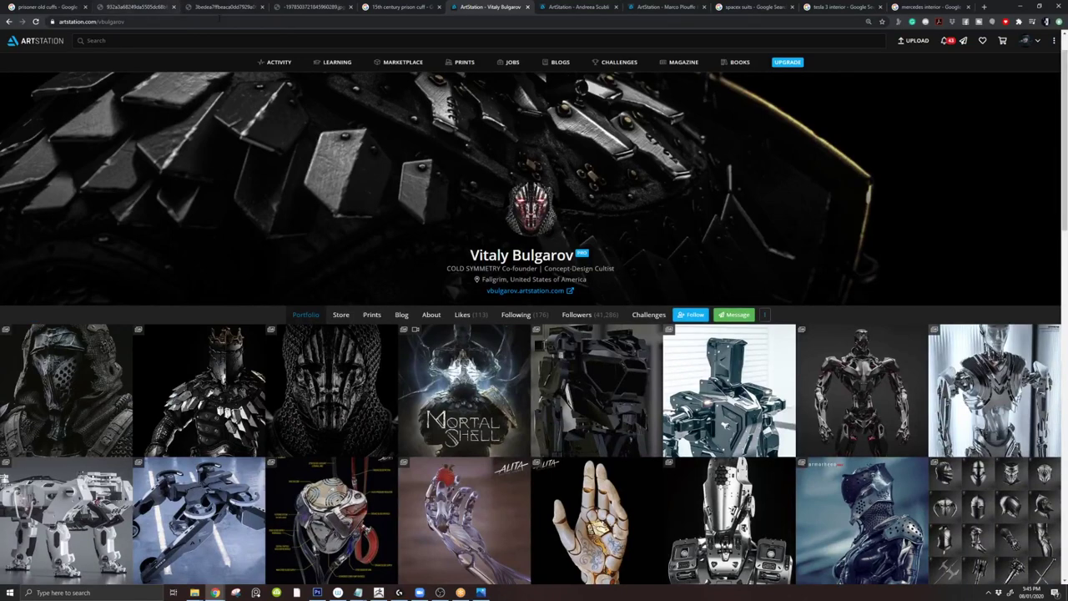
{"action": "key", "text": "ctrl+t"}
{"action": "type", "text": "mike nash"}
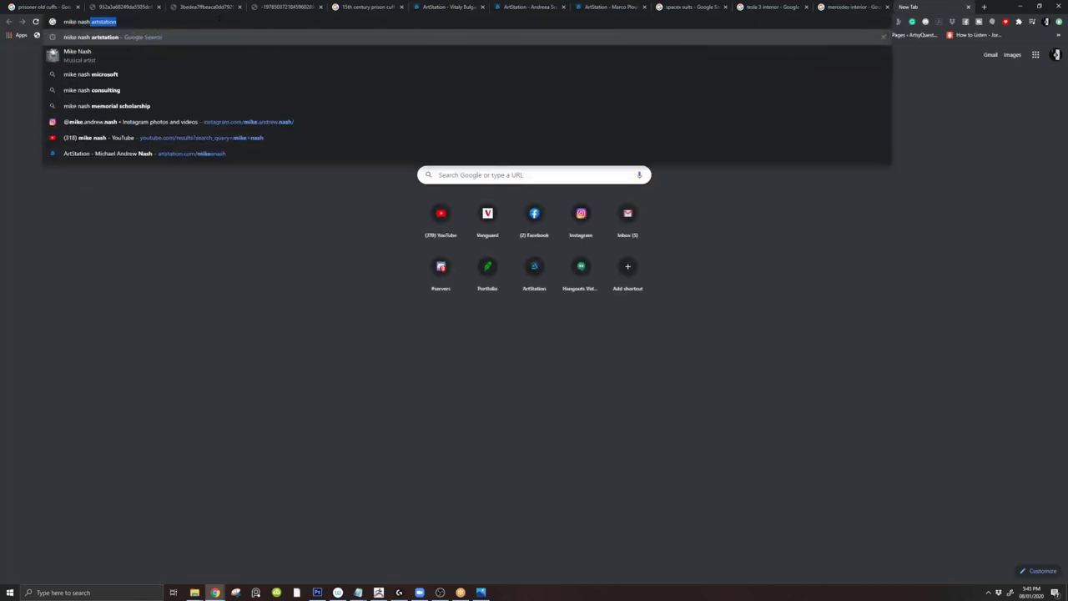
{"action": "key", "text": "Return"}
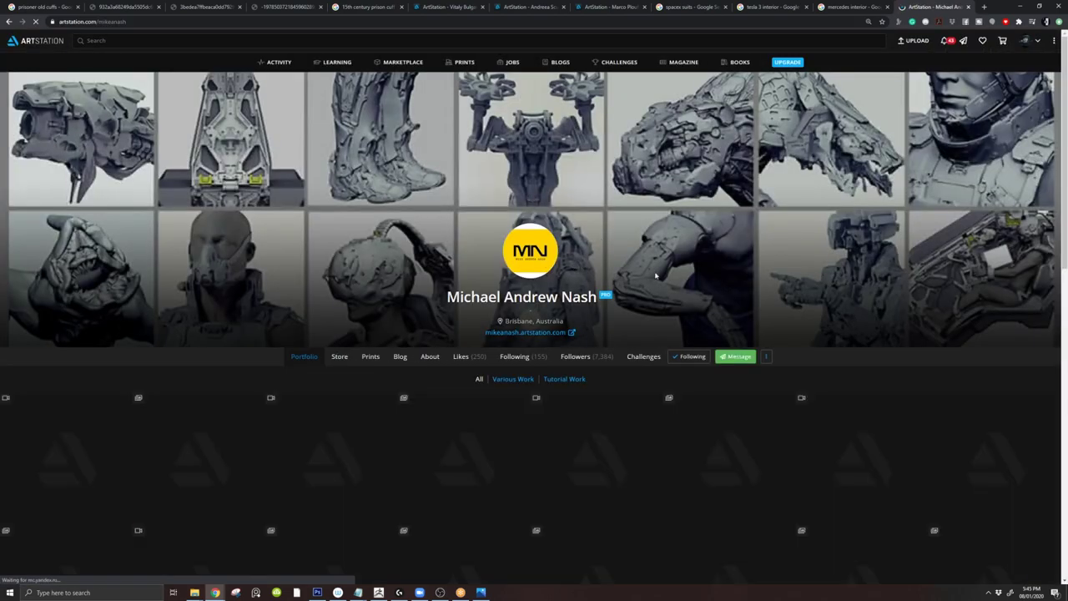
- View the Bike Form Study artwork in the portfolio and return to the gallery
{"action": "scroll", "coordinate": [599, 481], "scroll_direction": "down", "scroll_amount": 2}
{"action": "scroll", "coordinate": [534, 333], "scroll_direction": "down", "scroll_amount": 2}
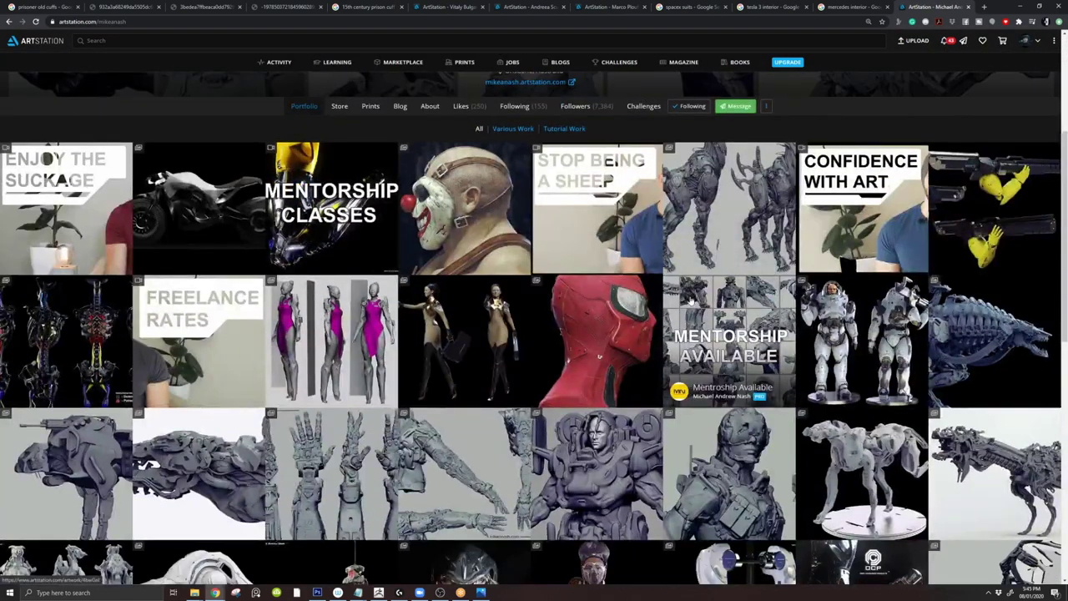
{"action": "left_click", "coordinate": [209, 225]}
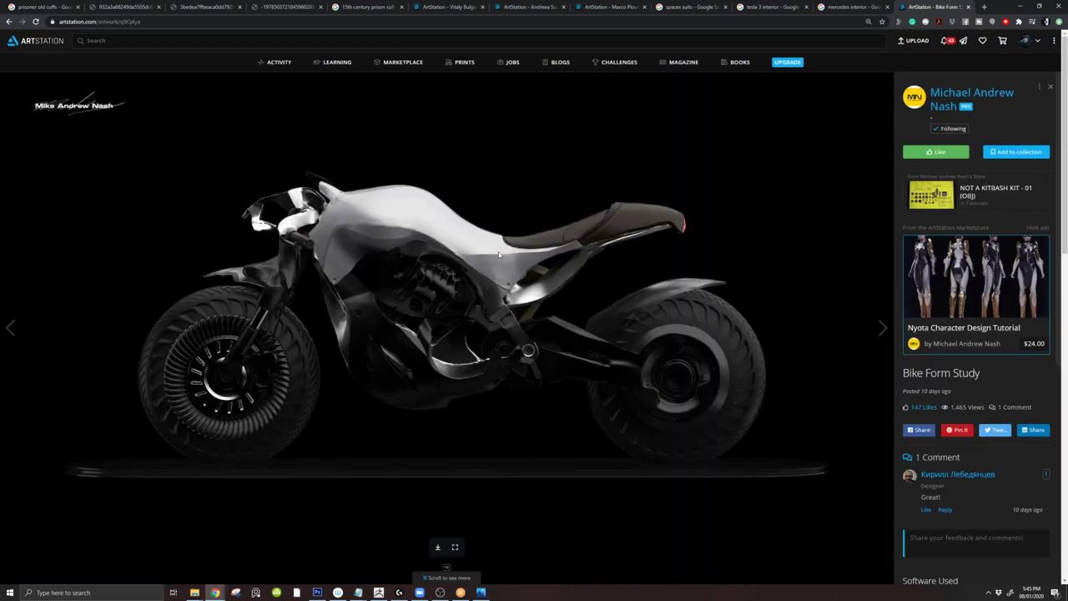
{"action": "left_click", "coordinate": [1050, 87]}
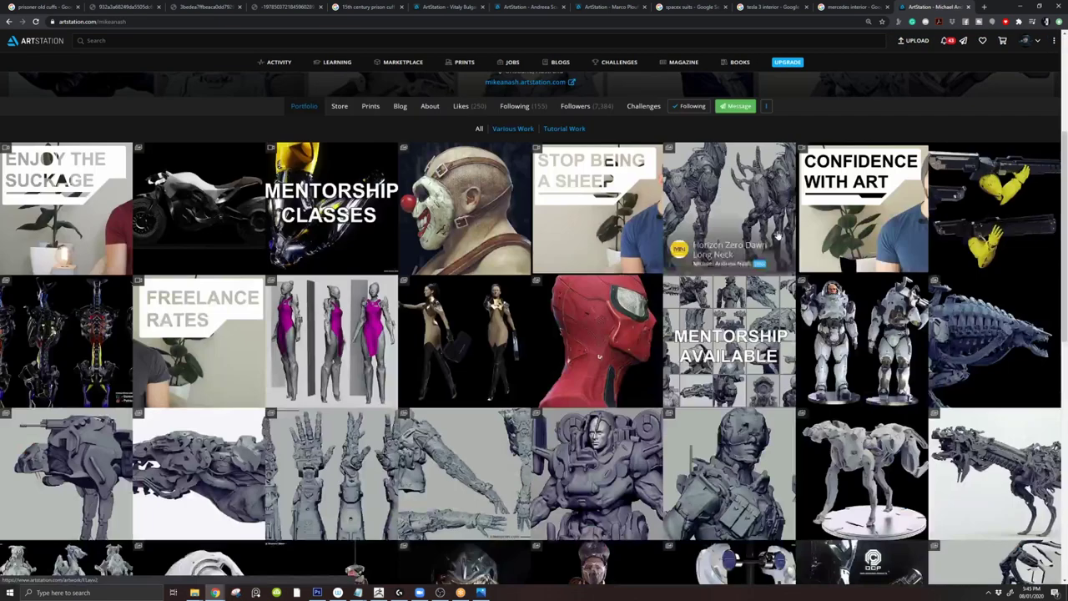
- View the Unused Dog Concepts and Horizon Zero Dawn Snapmaw artworks, returning to the gallery after each
{"action": "scroll", "coordinate": [777, 238], "scroll_direction": "down", "scroll_amount": 2}
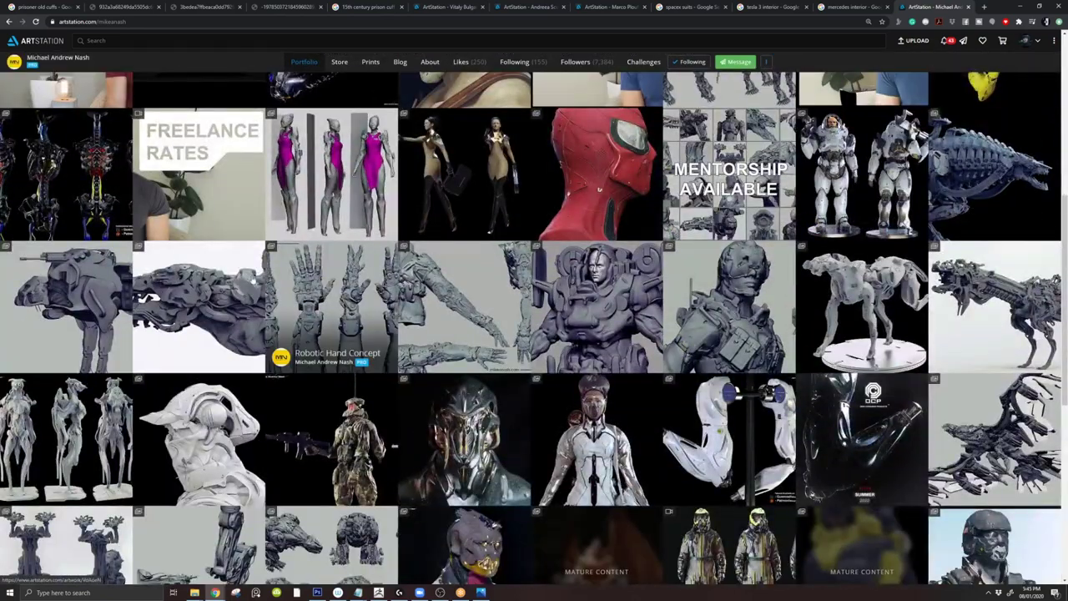
{"action": "left_click", "coordinate": [99, 294]}
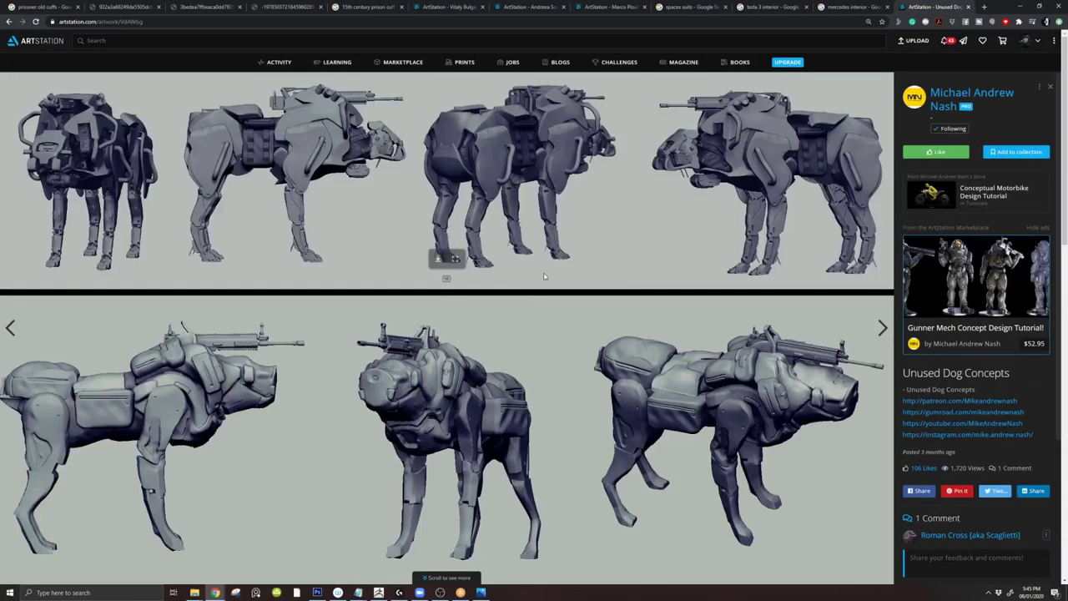
{"action": "left_click", "coordinate": [1049, 87]}
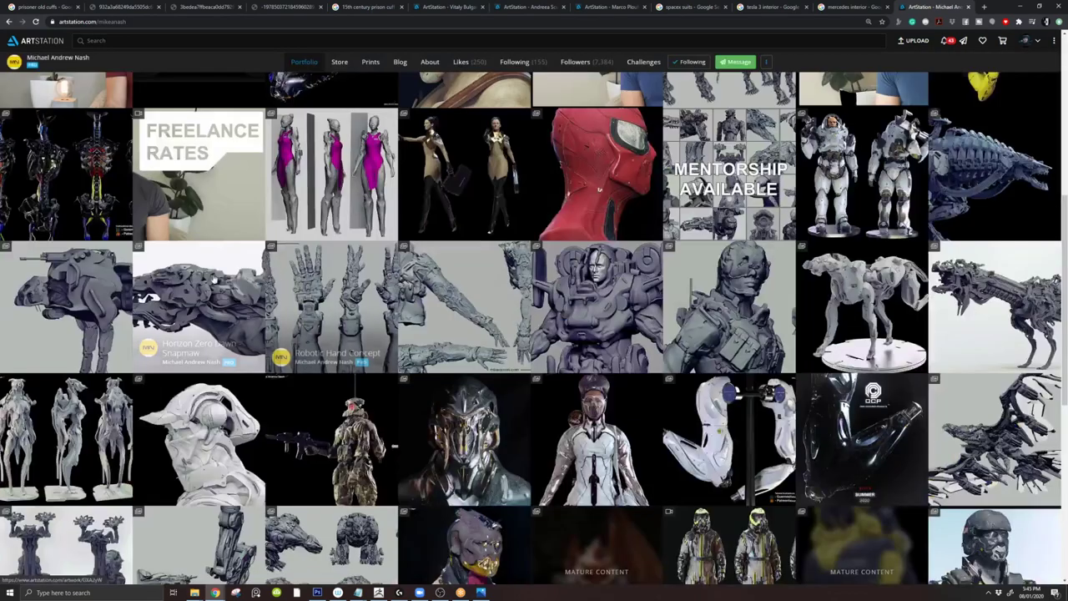
{"action": "left_click", "coordinate": [213, 279]}
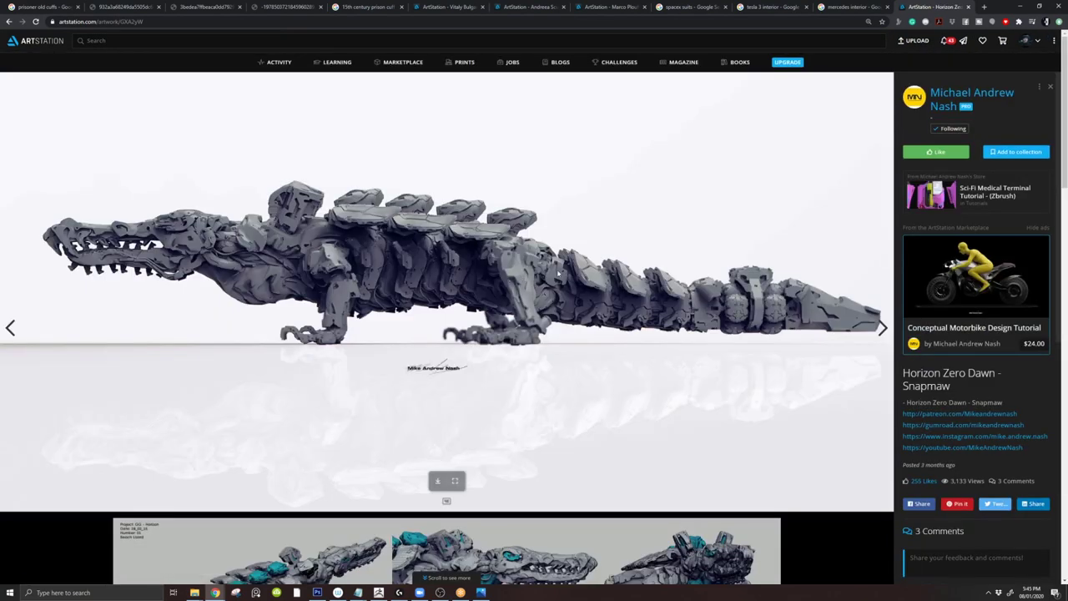
{"action": "left_click", "coordinate": [1050, 87]}
- View the Dog Mech Tutorial, Juggernaut Gun Design and Horizon Zero Dawn ThunderJaw artworks, closing each one
{"action": "left_click", "coordinate": [883, 292]}
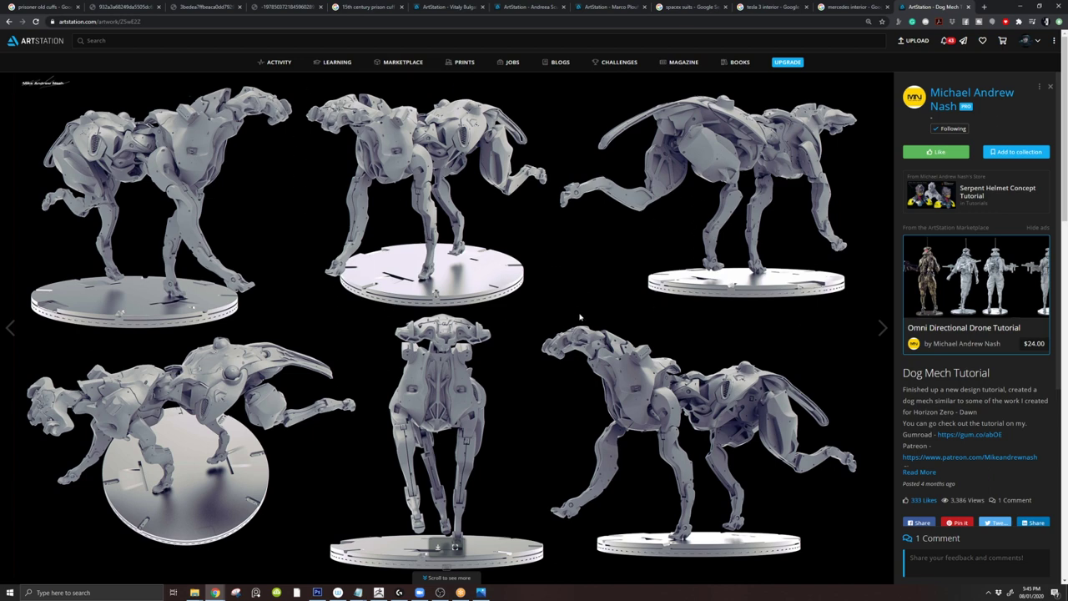
{"action": "left_click", "coordinate": [1051, 88]}
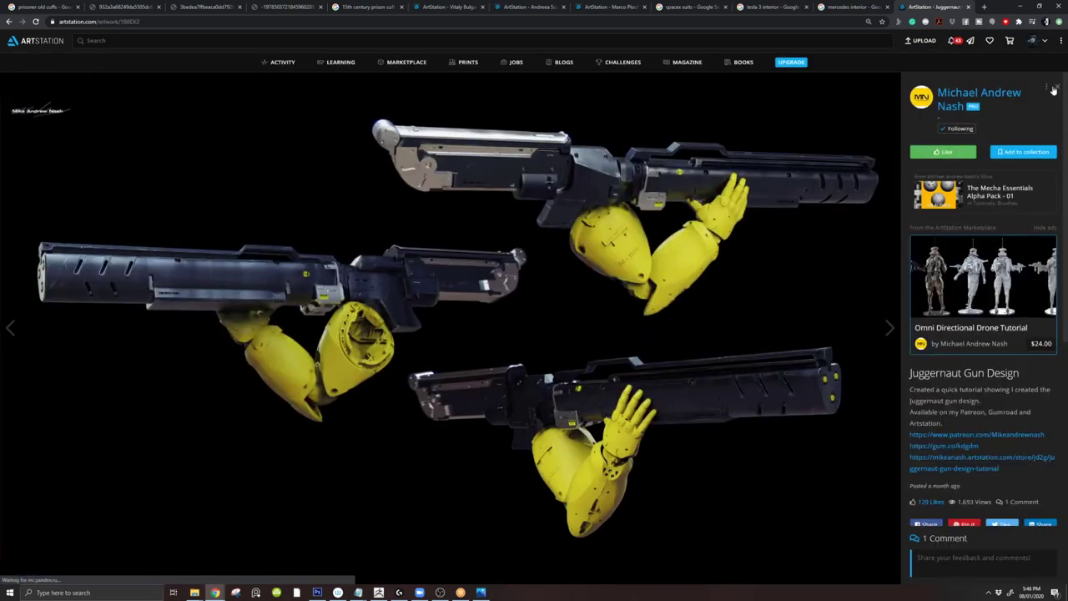
{"action": "left_click", "coordinate": [1057, 87]}
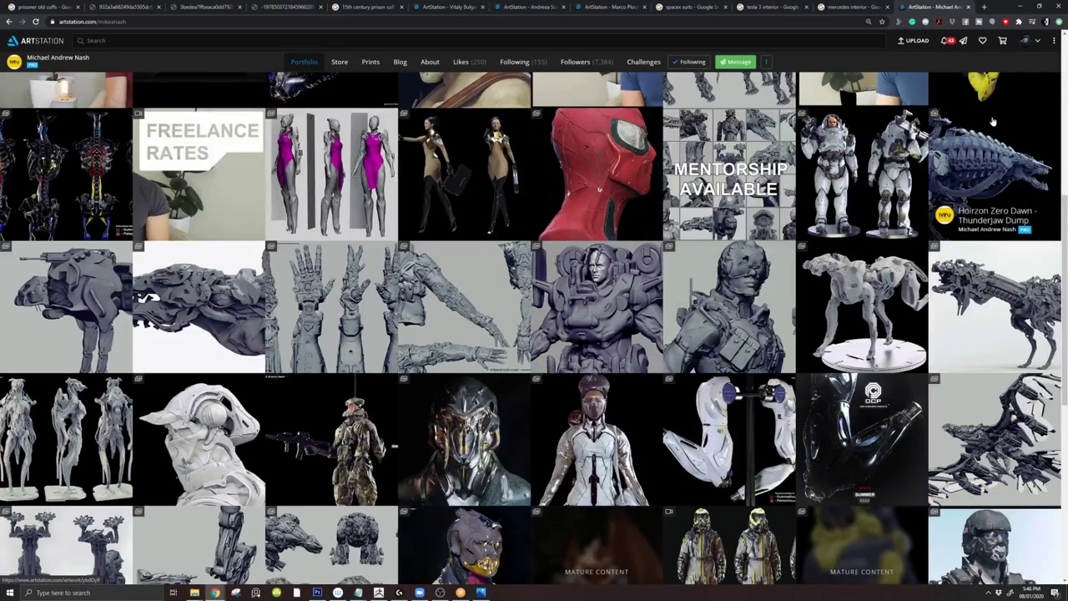
{"action": "left_click", "coordinate": [997, 125]}
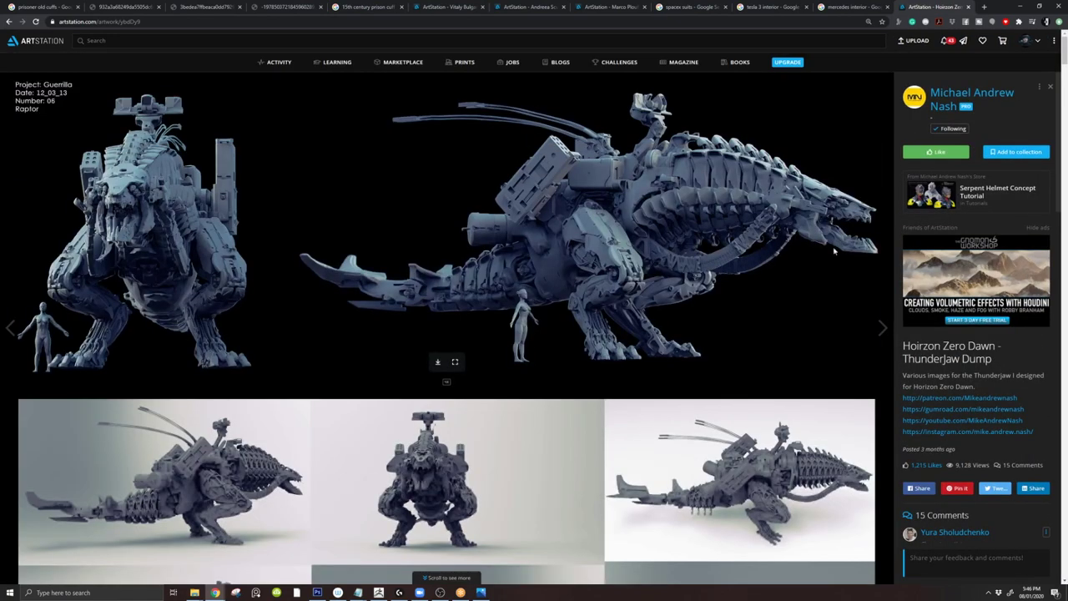
{"action": "left_click", "coordinate": [1050, 87]}
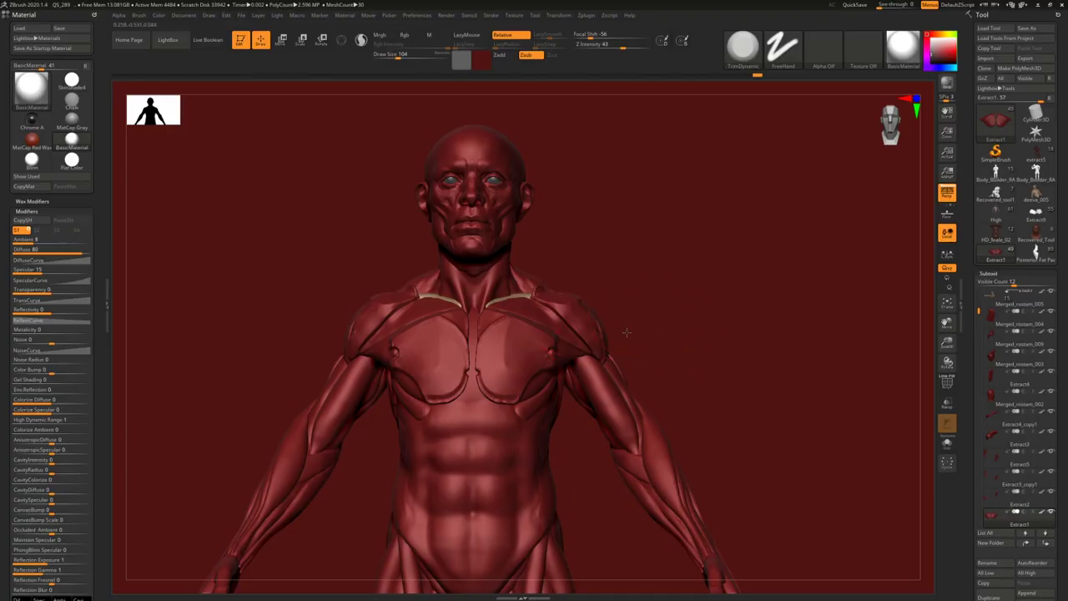
- Zoom out to the full anatomy figure in ZBrush and end the online meeting for everyone
{"action": "left_click_drag", "start_coordinate": [627, 333], "coordinate": [658, 270]}
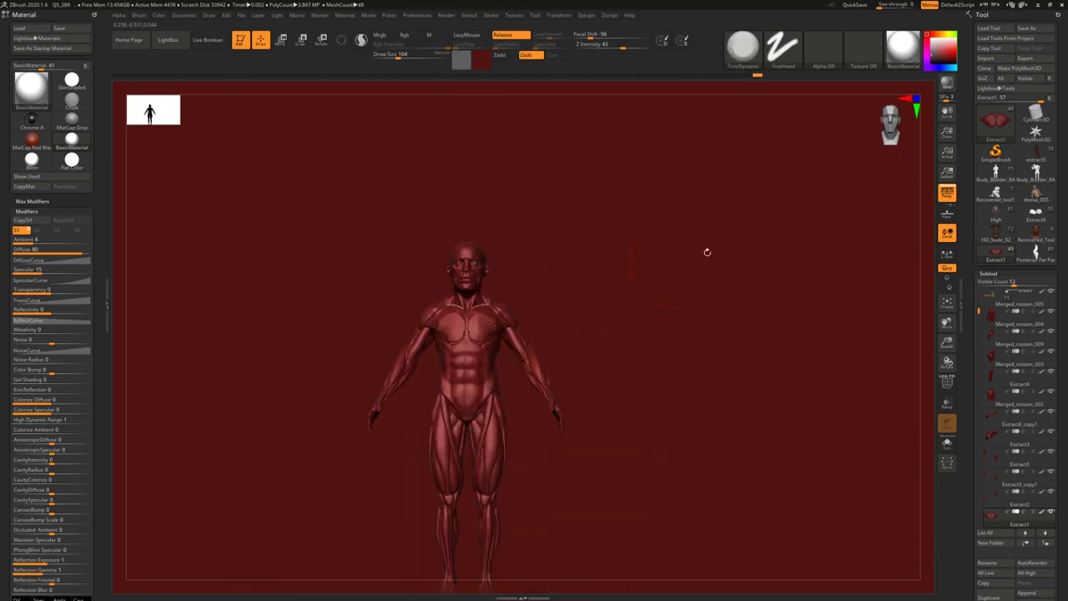
{"action": "left_click", "coordinate": [1034, 30]}
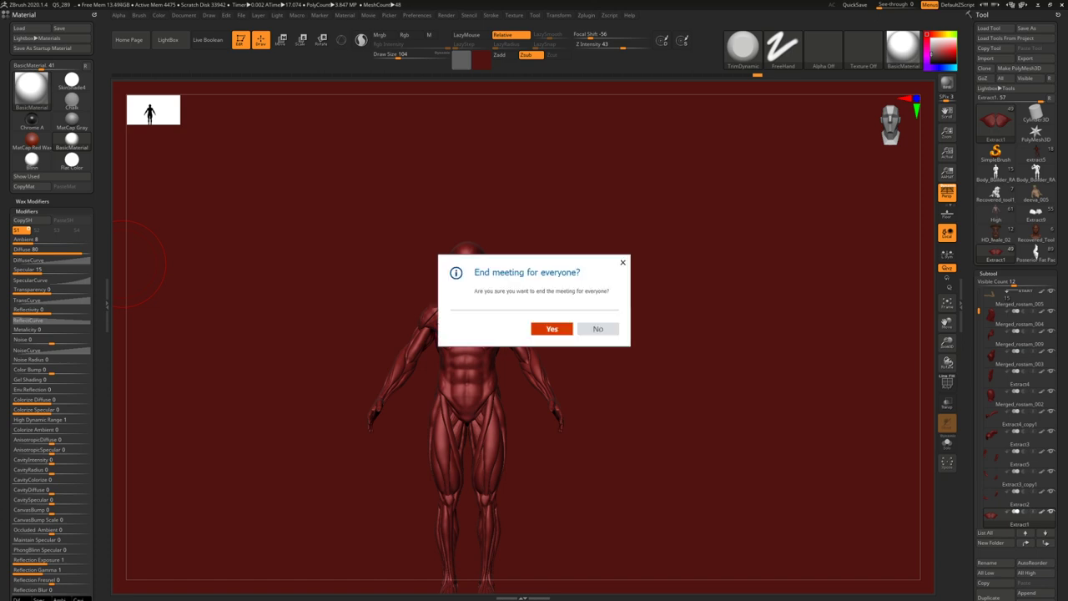
{"action": "left_click", "coordinate": [552, 327]}
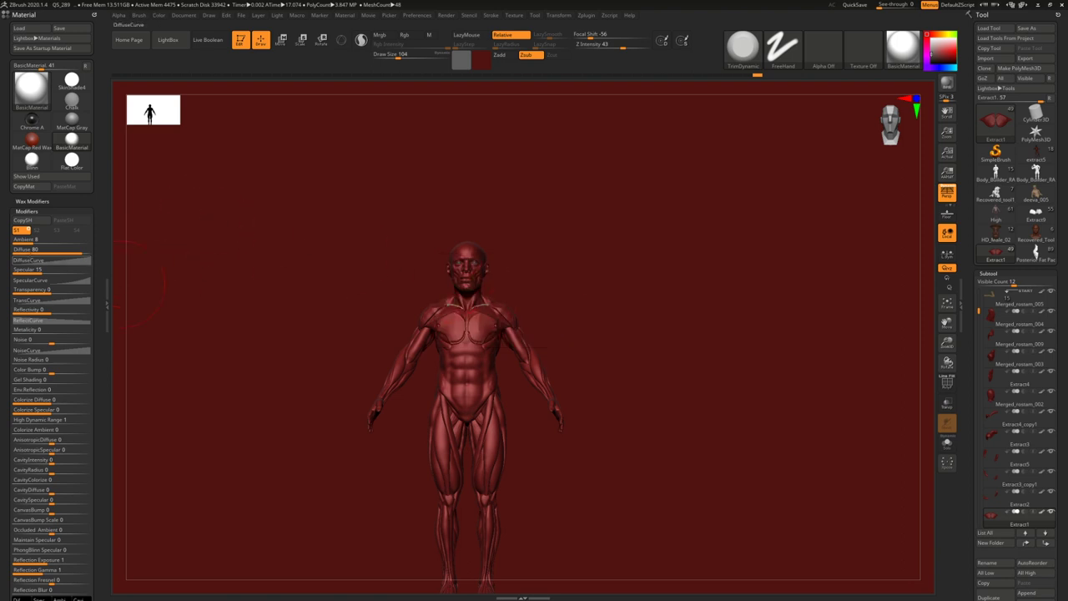